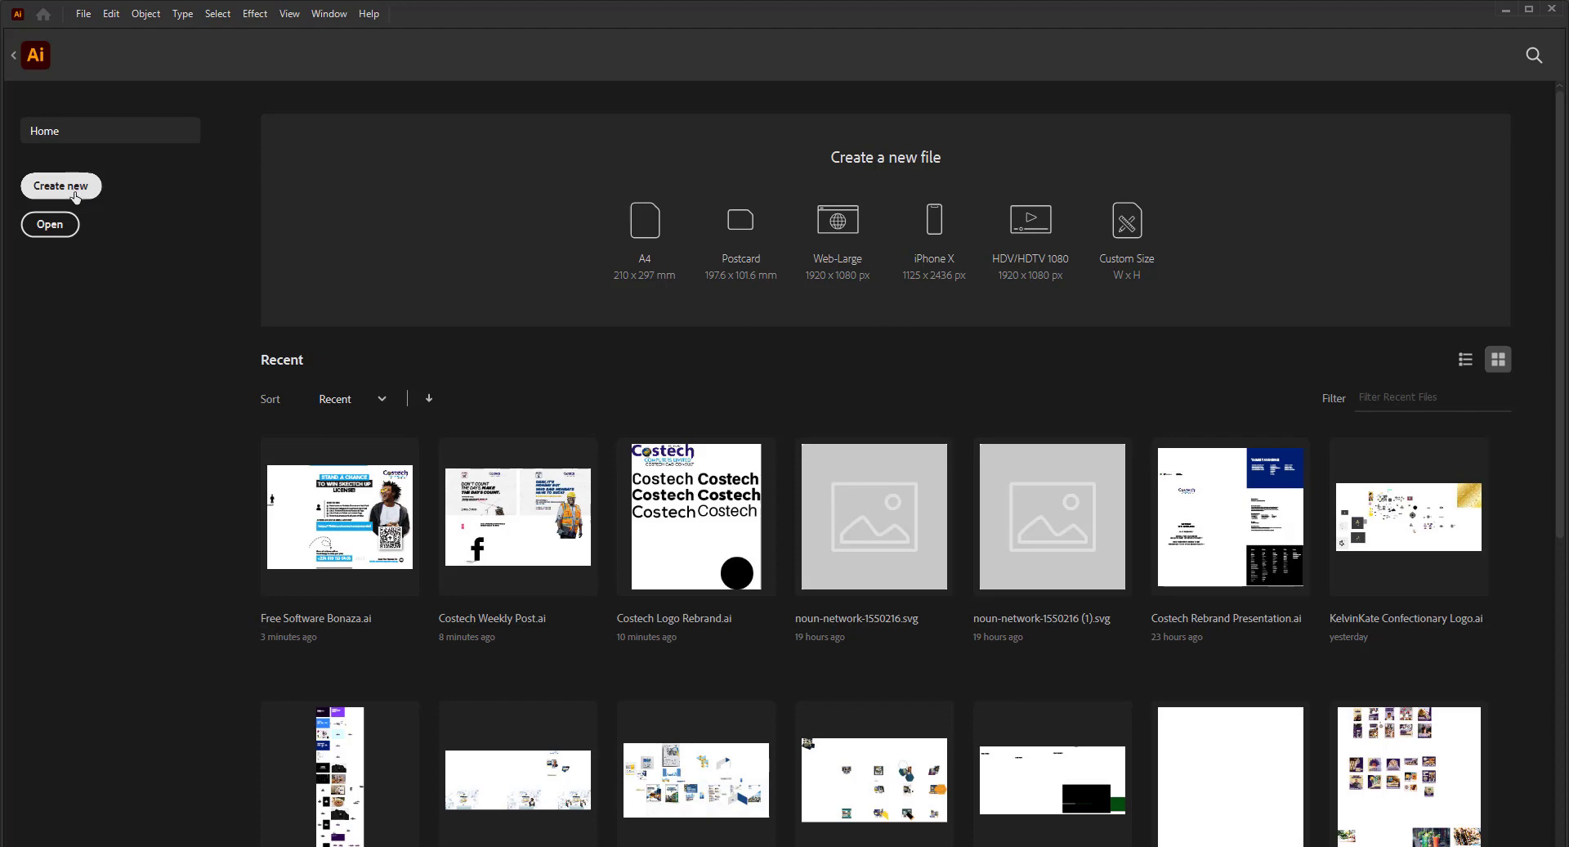
- Start a new document and set its measurement unit to inches
{"action": "left_click", "coordinate": [73, 193]}
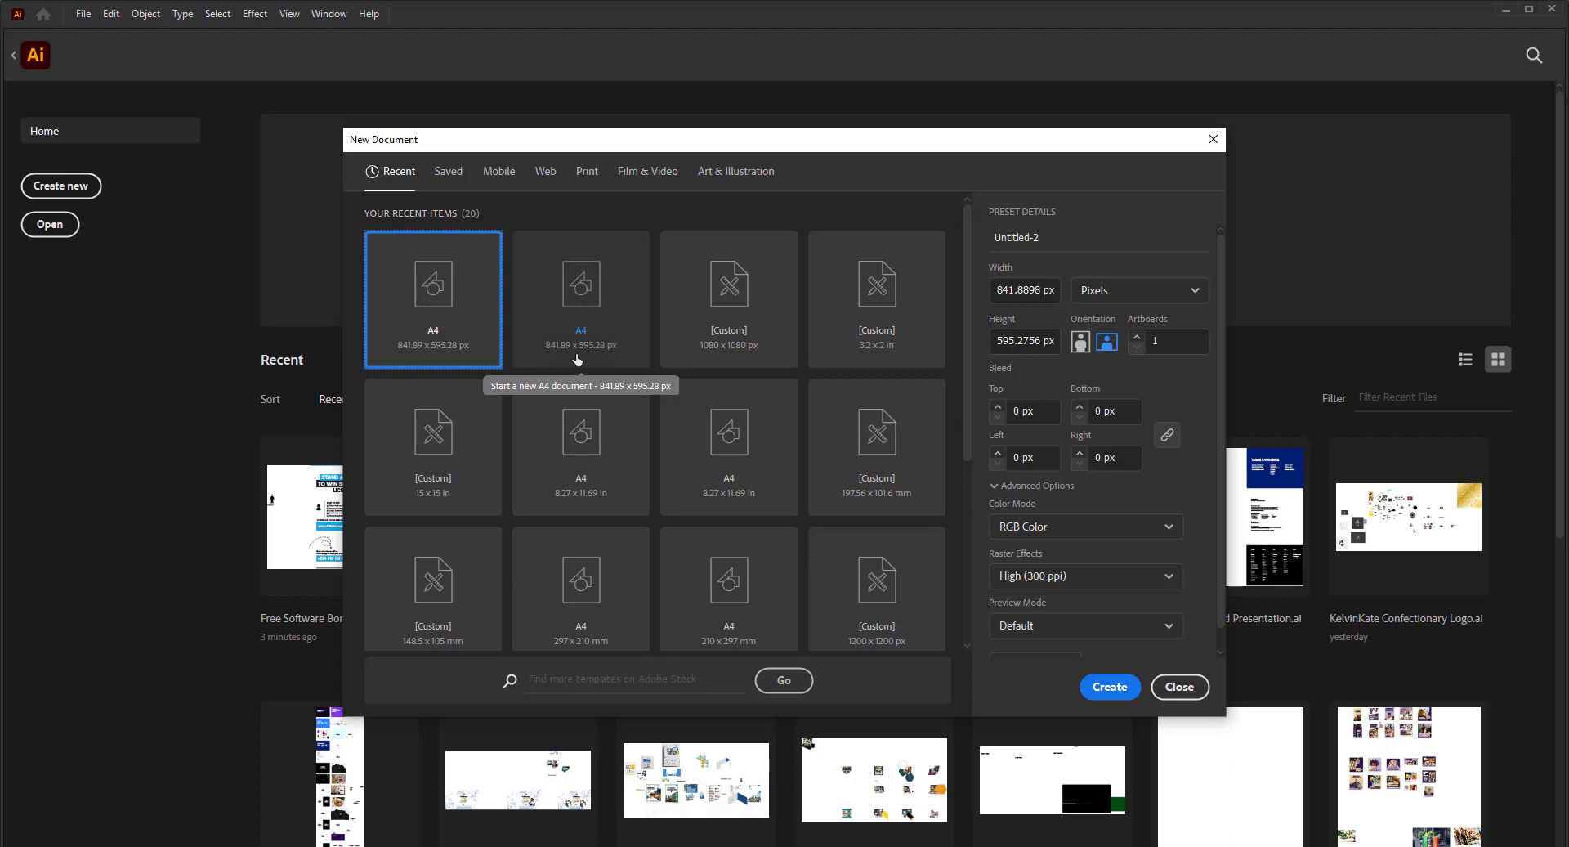
{"action": "left_click", "coordinate": [1020, 291]}
{"action": "left_click", "coordinate": [1167, 292]}
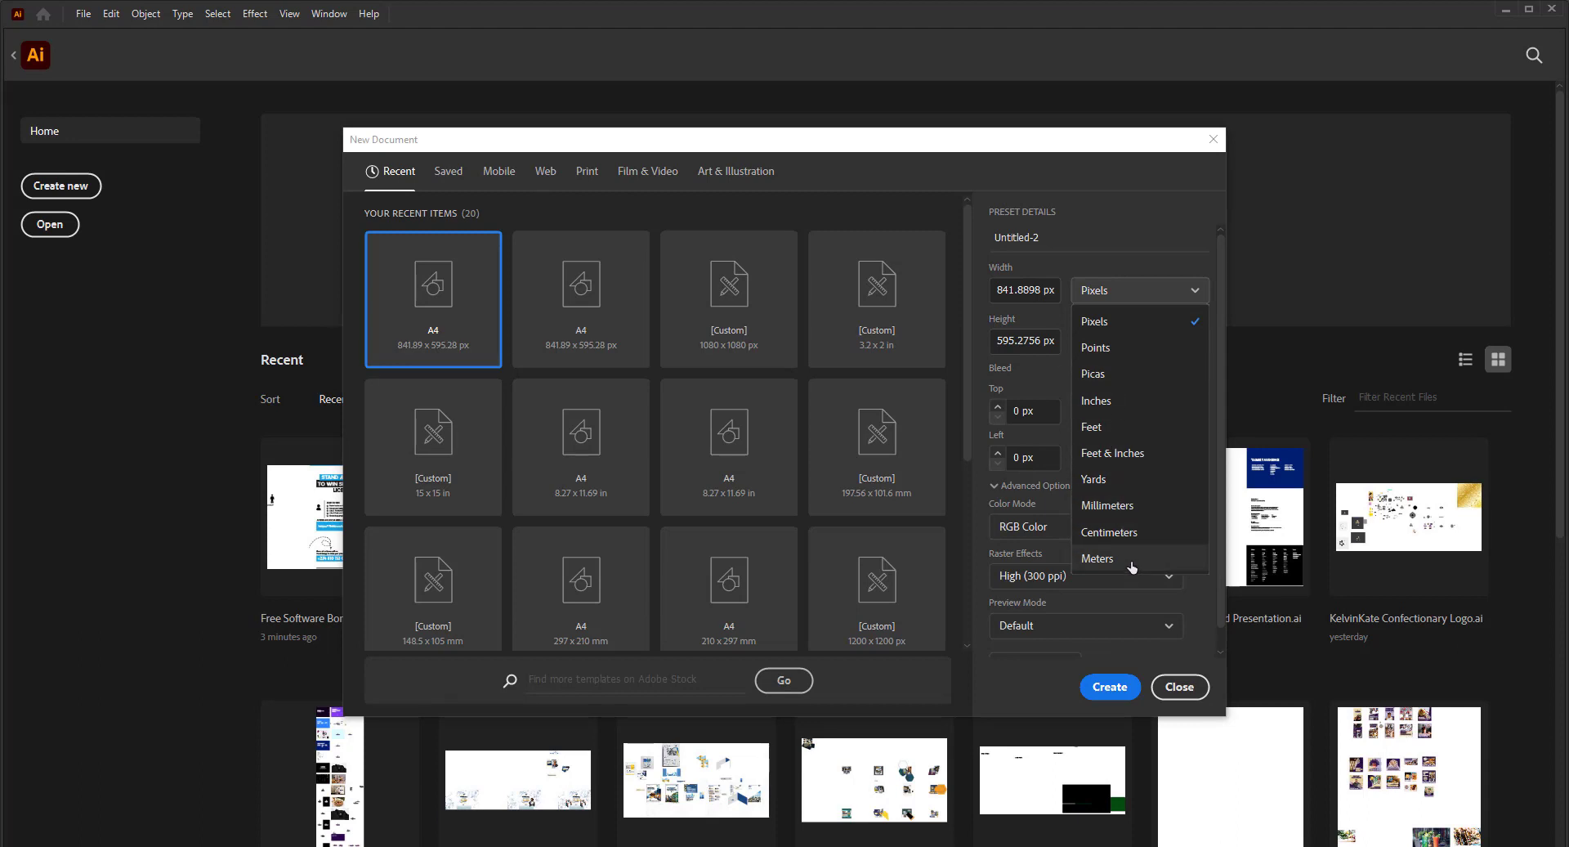
{"action": "left_click", "coordinate": [1125, 404]}
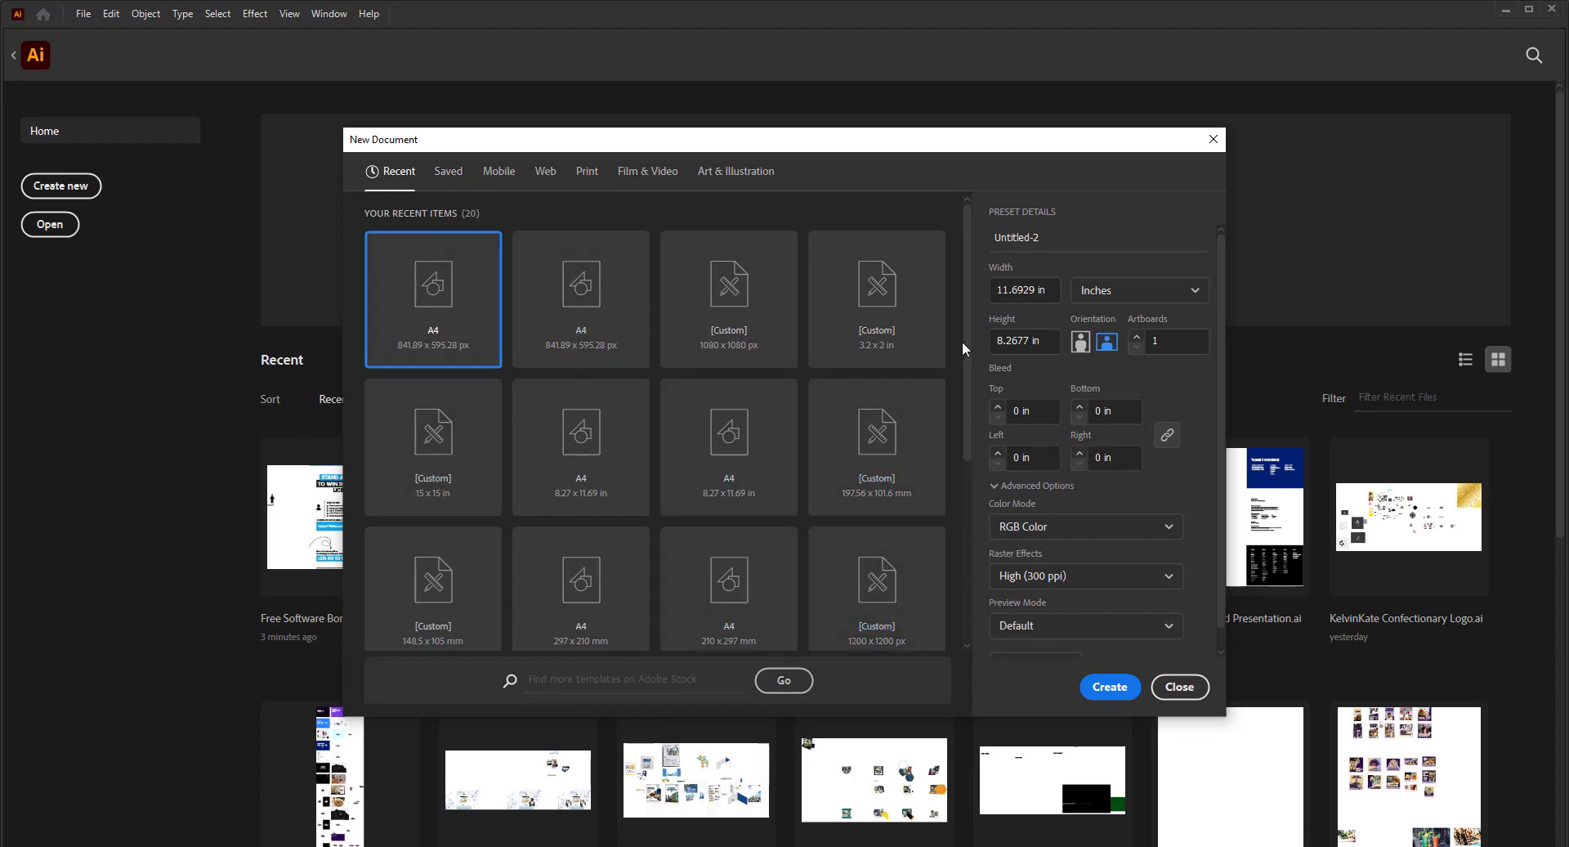
- Browse the recent presets and the blank document presets for print, art and illustration, mobile, web, and film and video
{"action": "left_click_drag", "start_coordinate": [970, 327], "coordinate": [974, 553]}
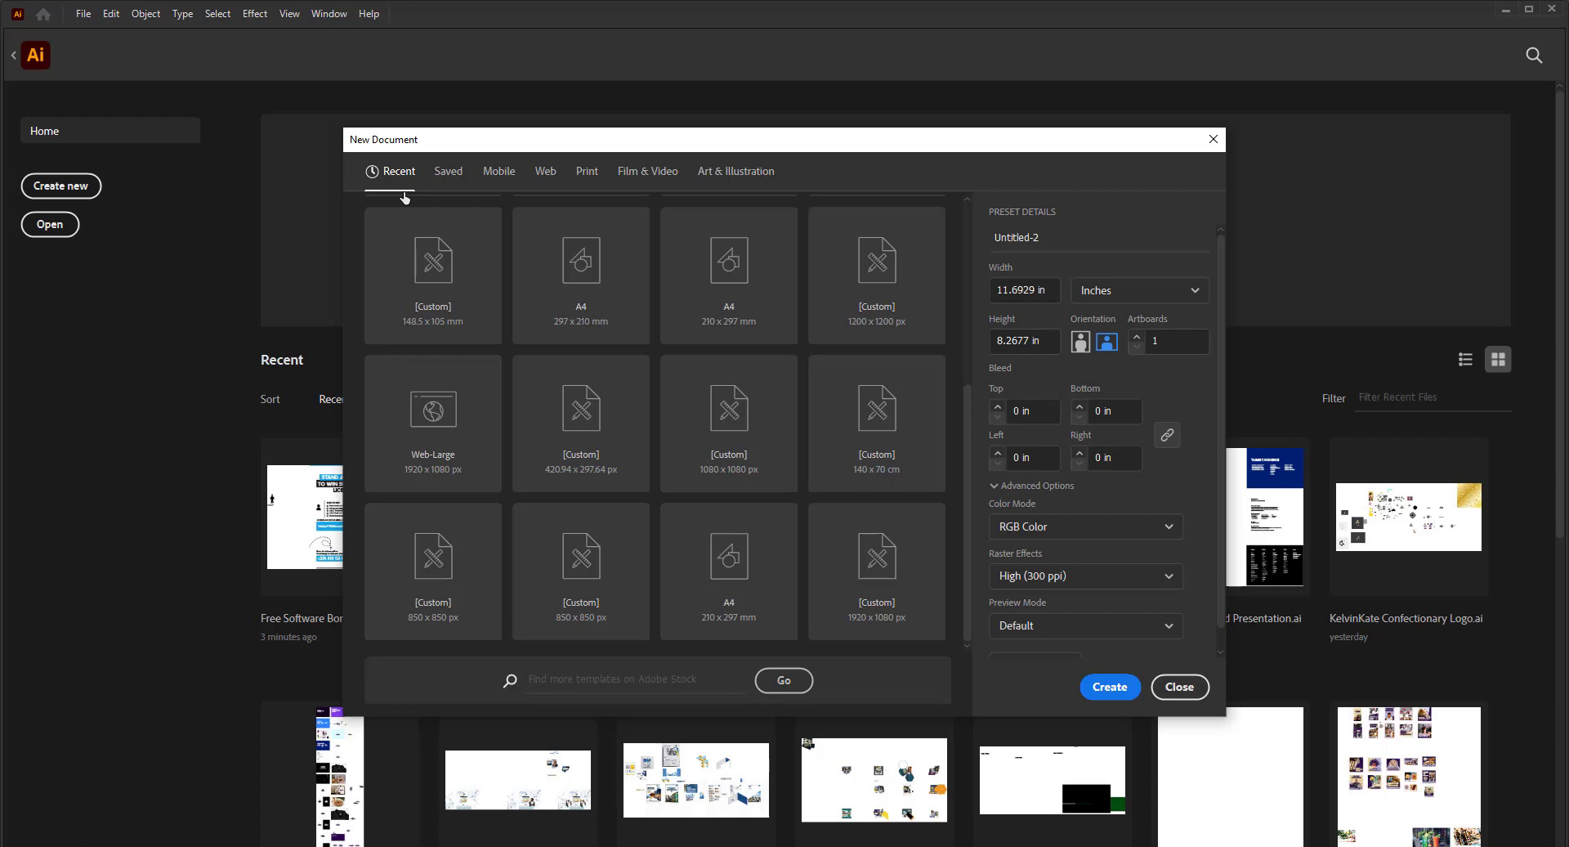
{"action": "left_click", "coordinate": [592, 172]}
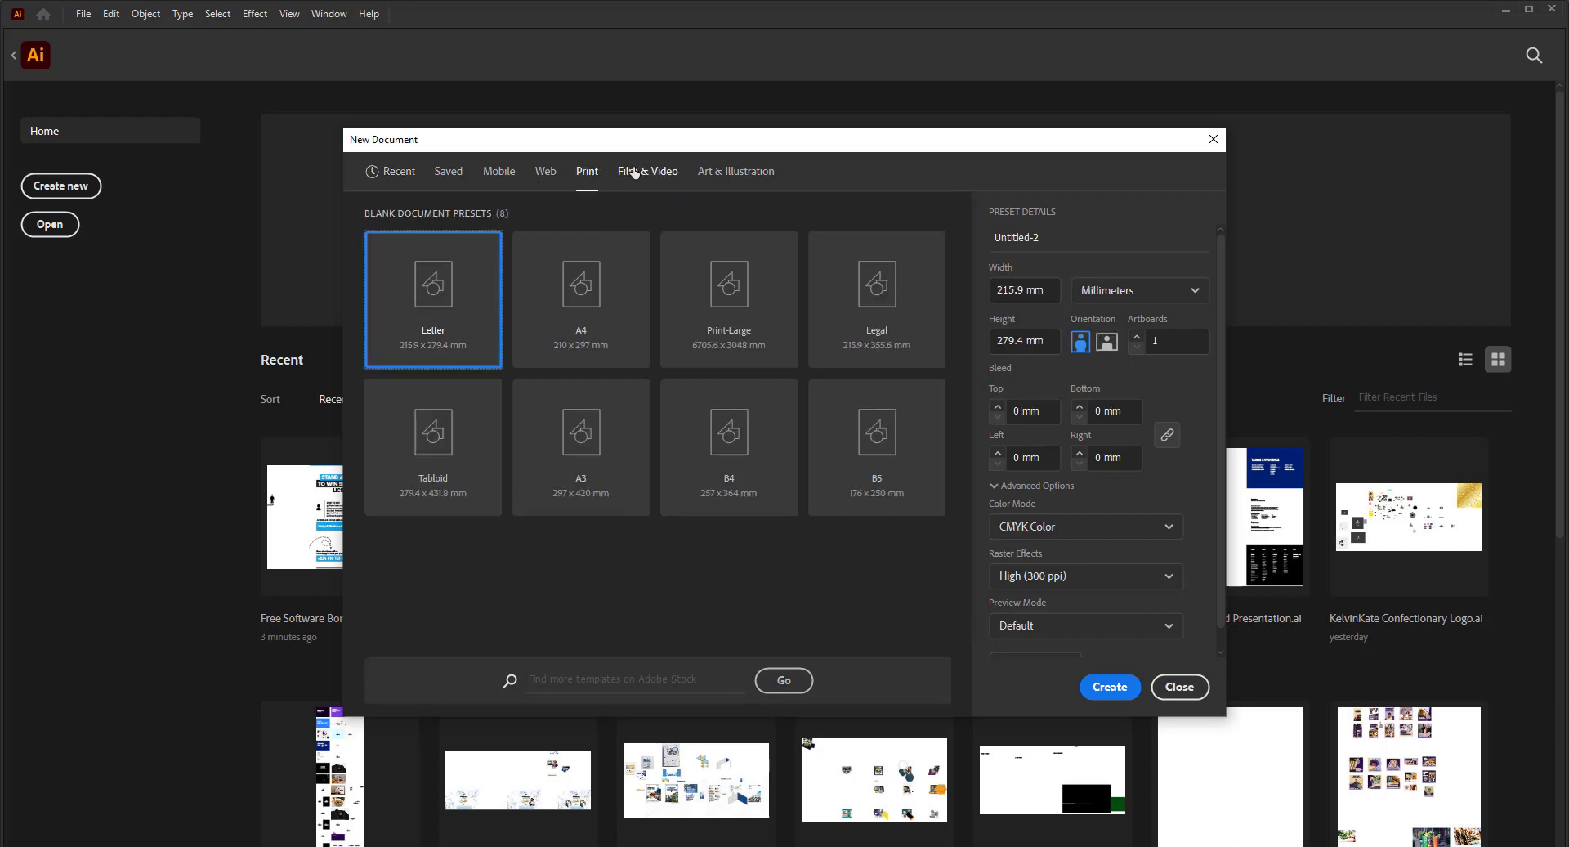
{"action": "left_click", "coordinate": [642, 171]}
{"action": "left_click", "coordinate": [746, 174]}
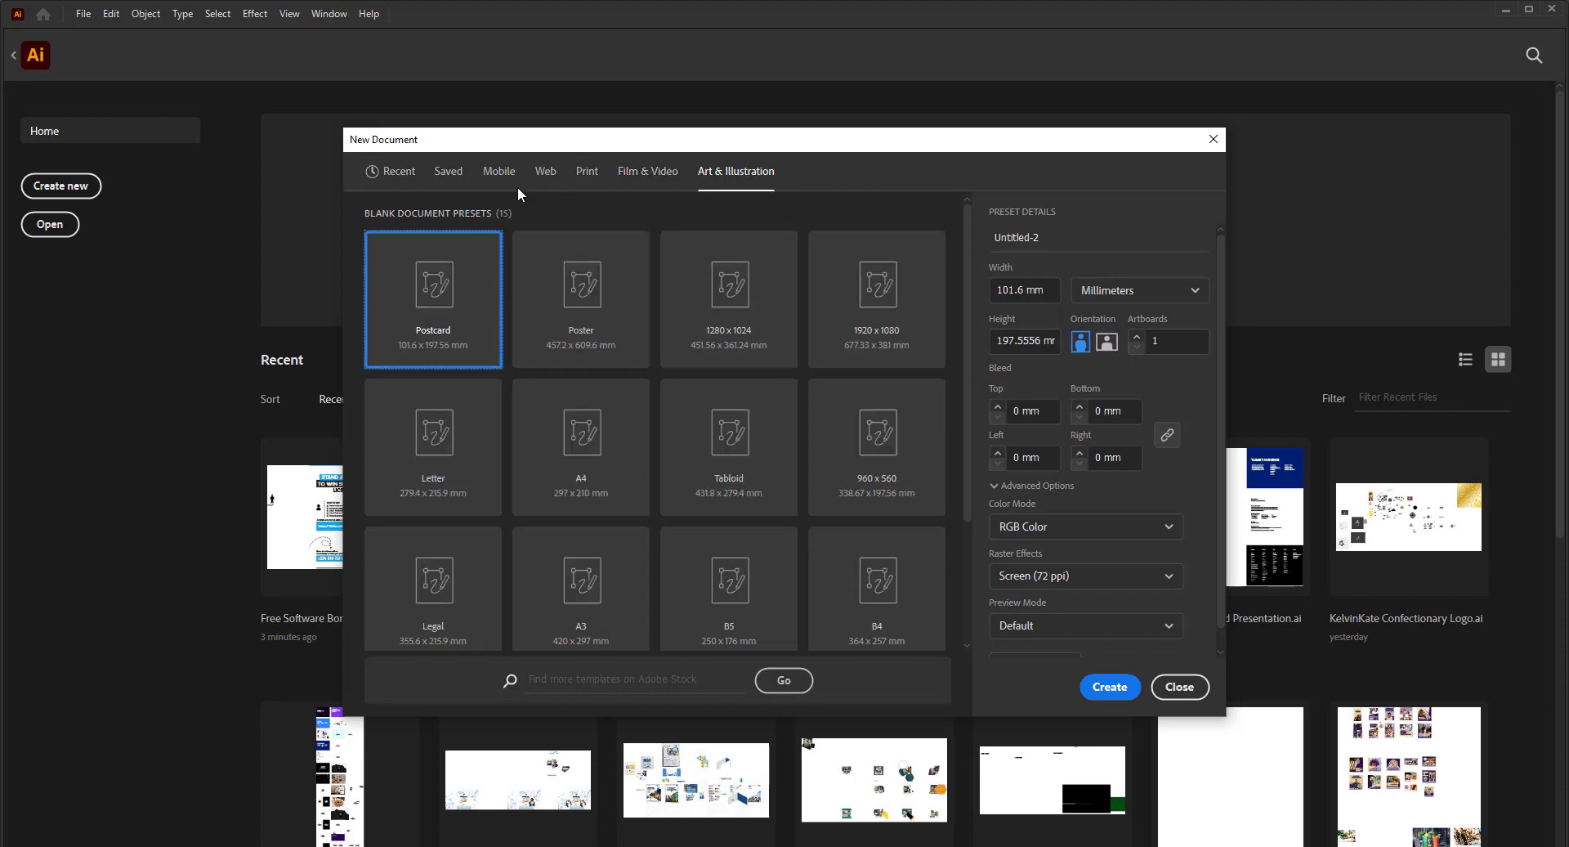
{"action": "left_click", "coordinate": [509, 177]}
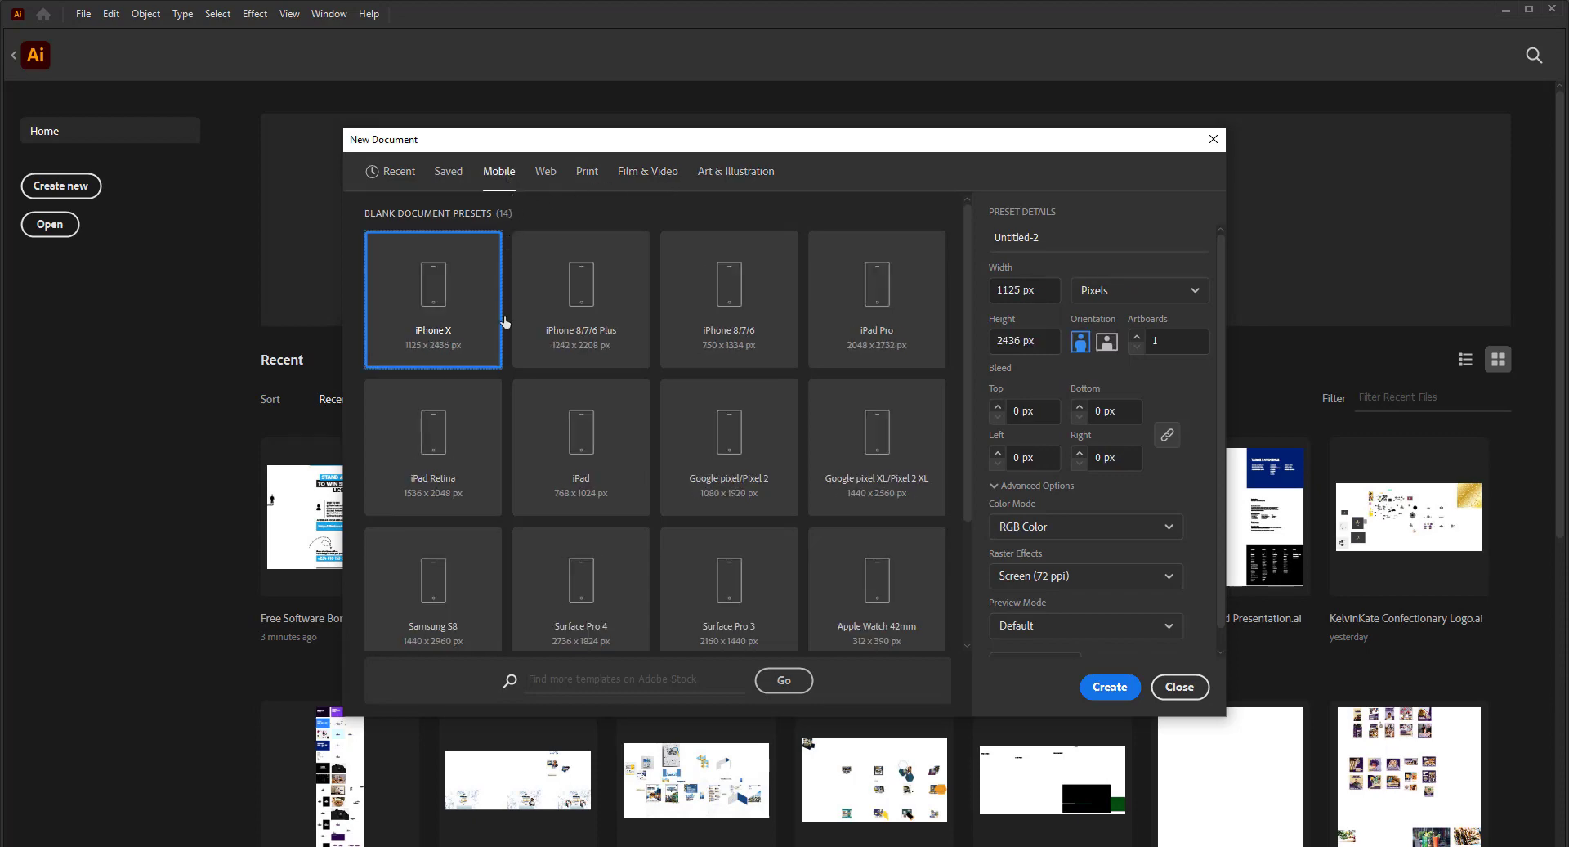
{"action": "scroll", "coordinate": [654, 465], "scroll_direction": "down", "scroll_amount": 3}
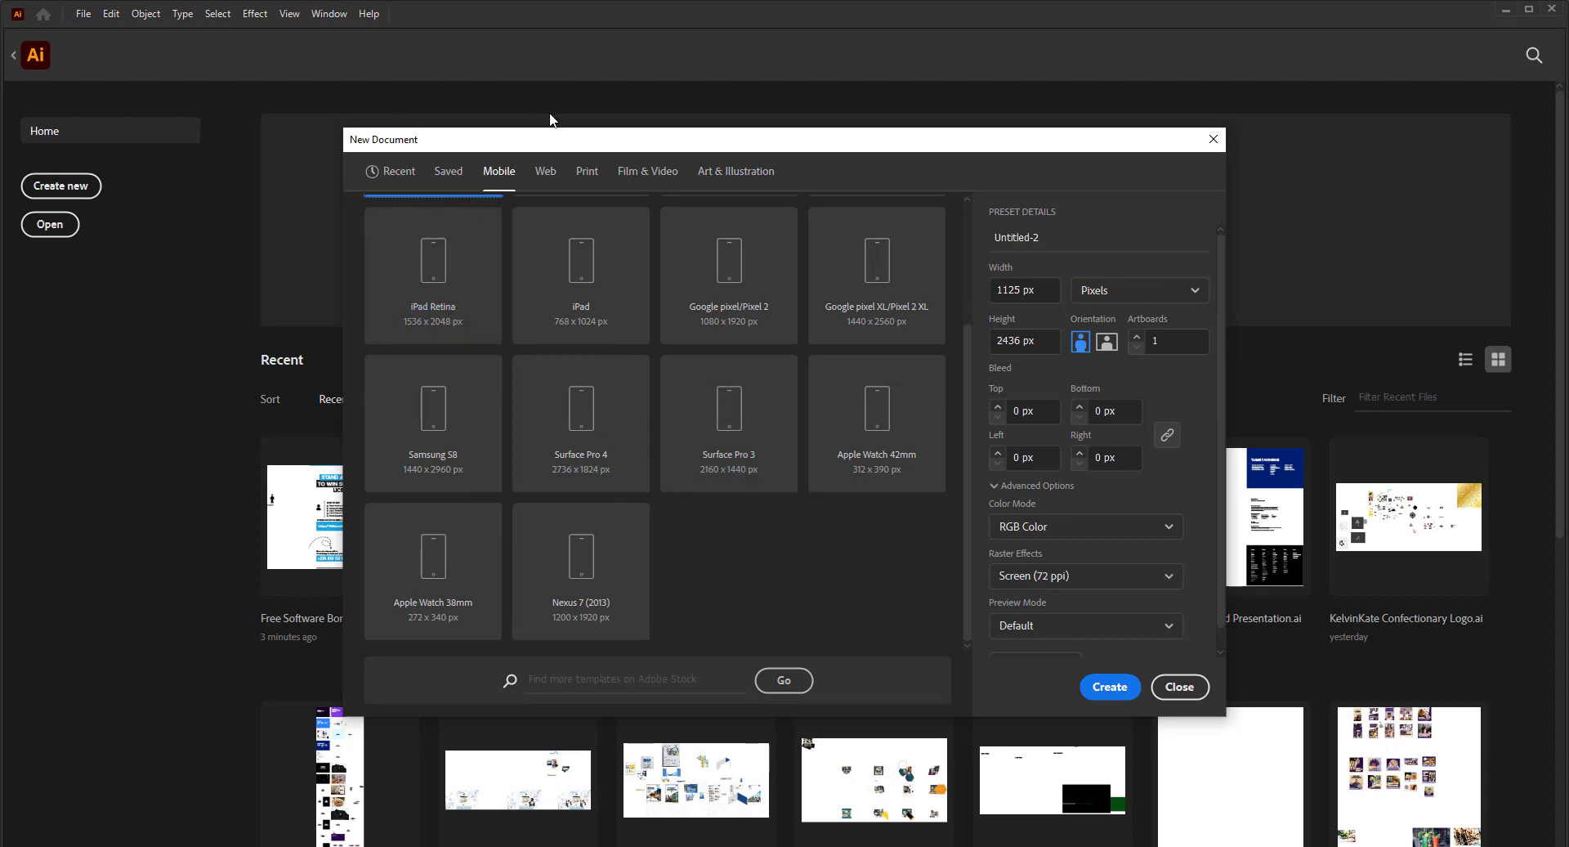
{"action": "left_click", "coordinate": [545, 173]}
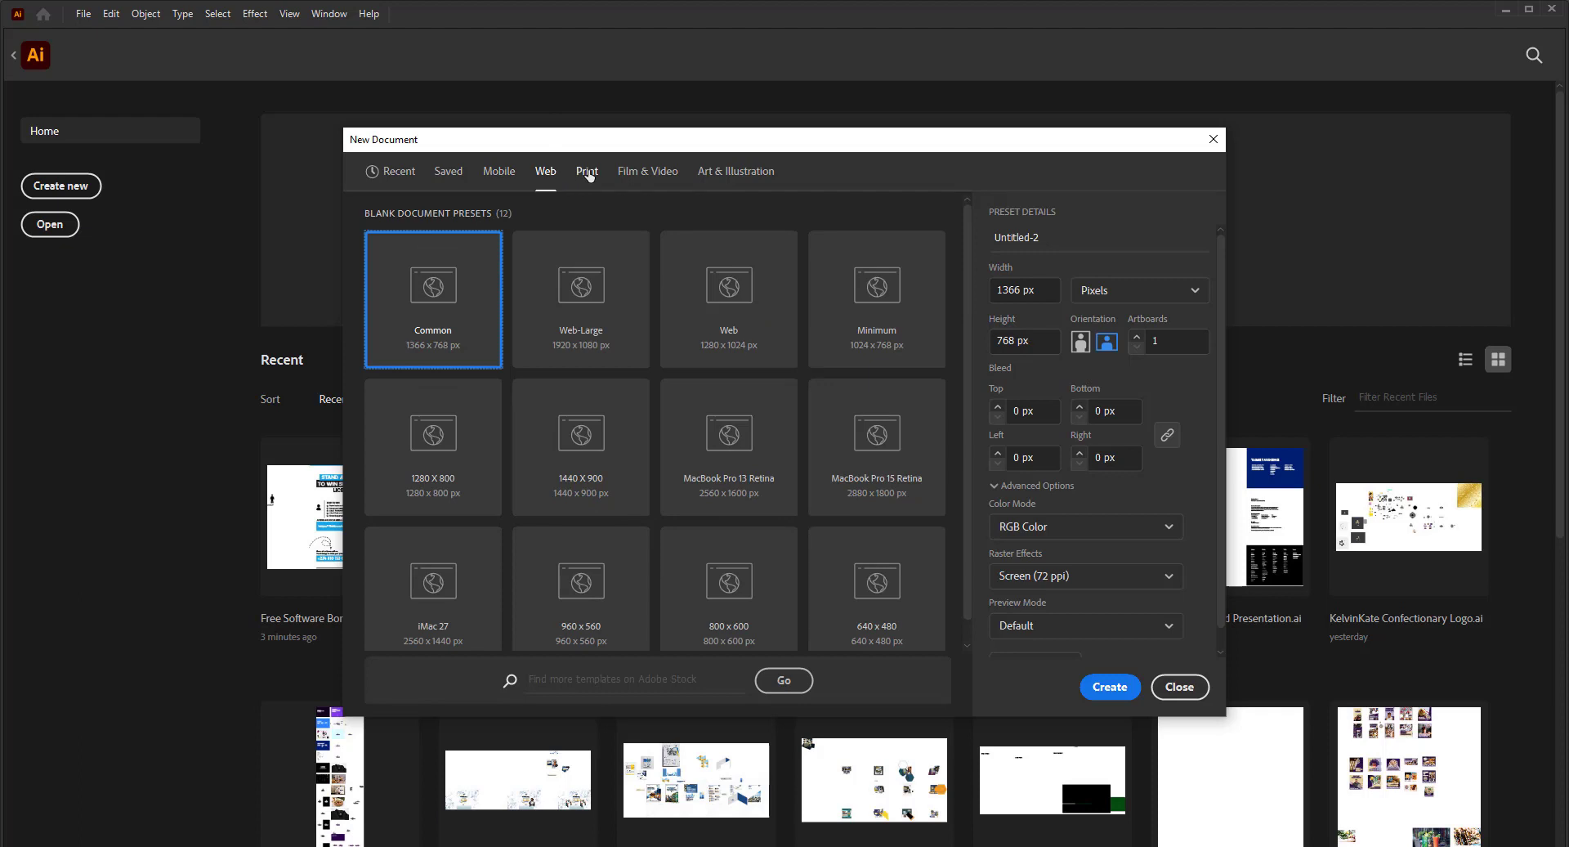
{"action": "left_click", "coordinate": [648, 174]}
- Choose the A3 preset from the Art & Illustration category, trying portrait orientation before restoring landscape
{"action": "left_click", "coordinate": [740, 174]}
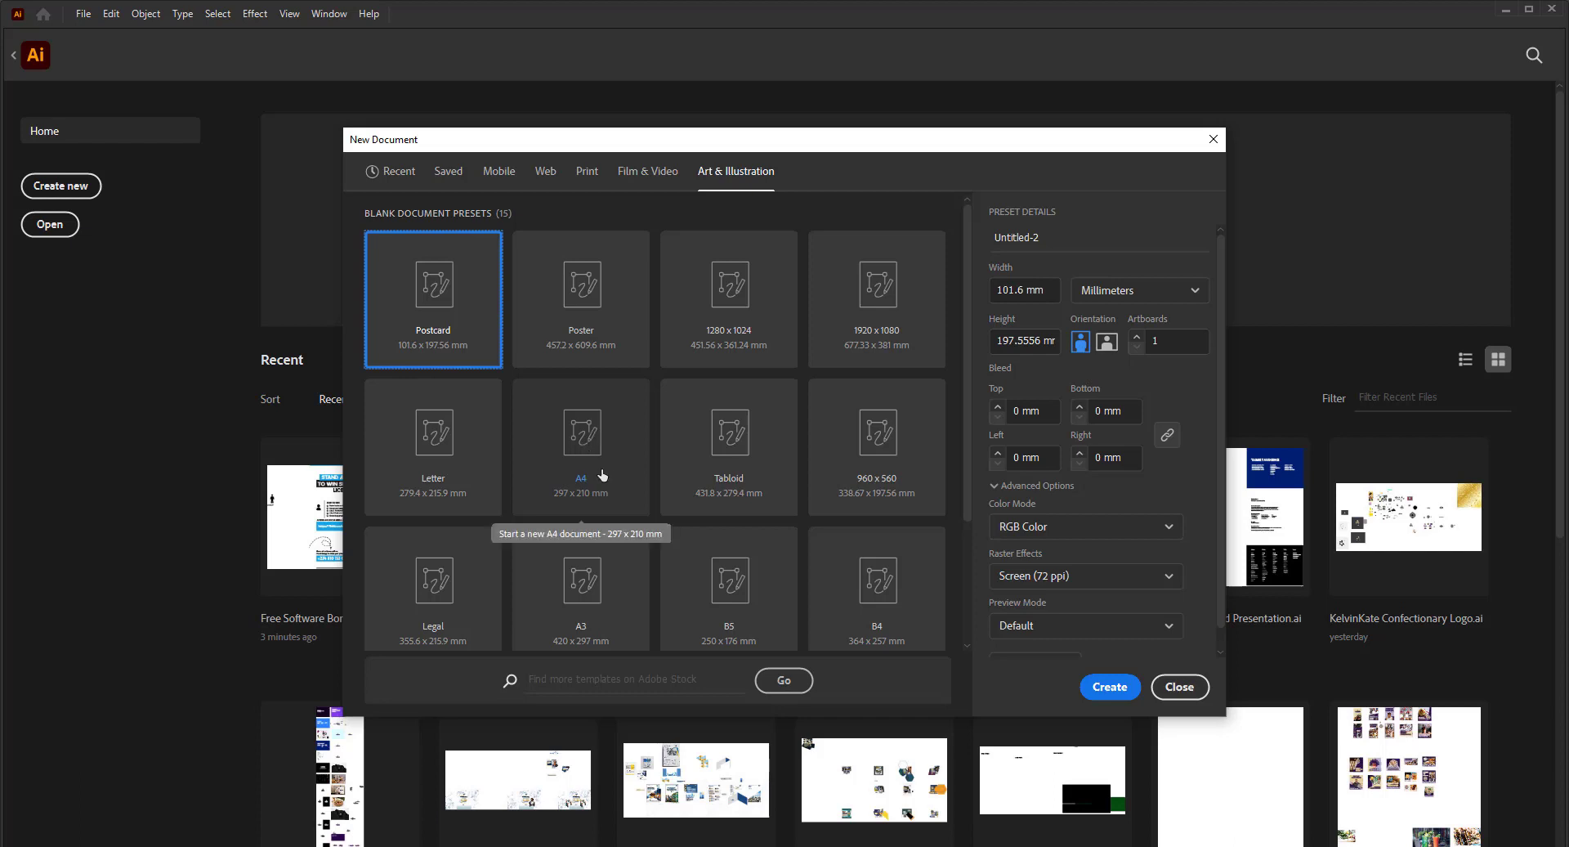
{"action": "scroll", "coordinate": [609, 615], "scroll_direction": "down", "scroll_amount": 1}
{"action": "left_click", "coordinate": [609, 614]}
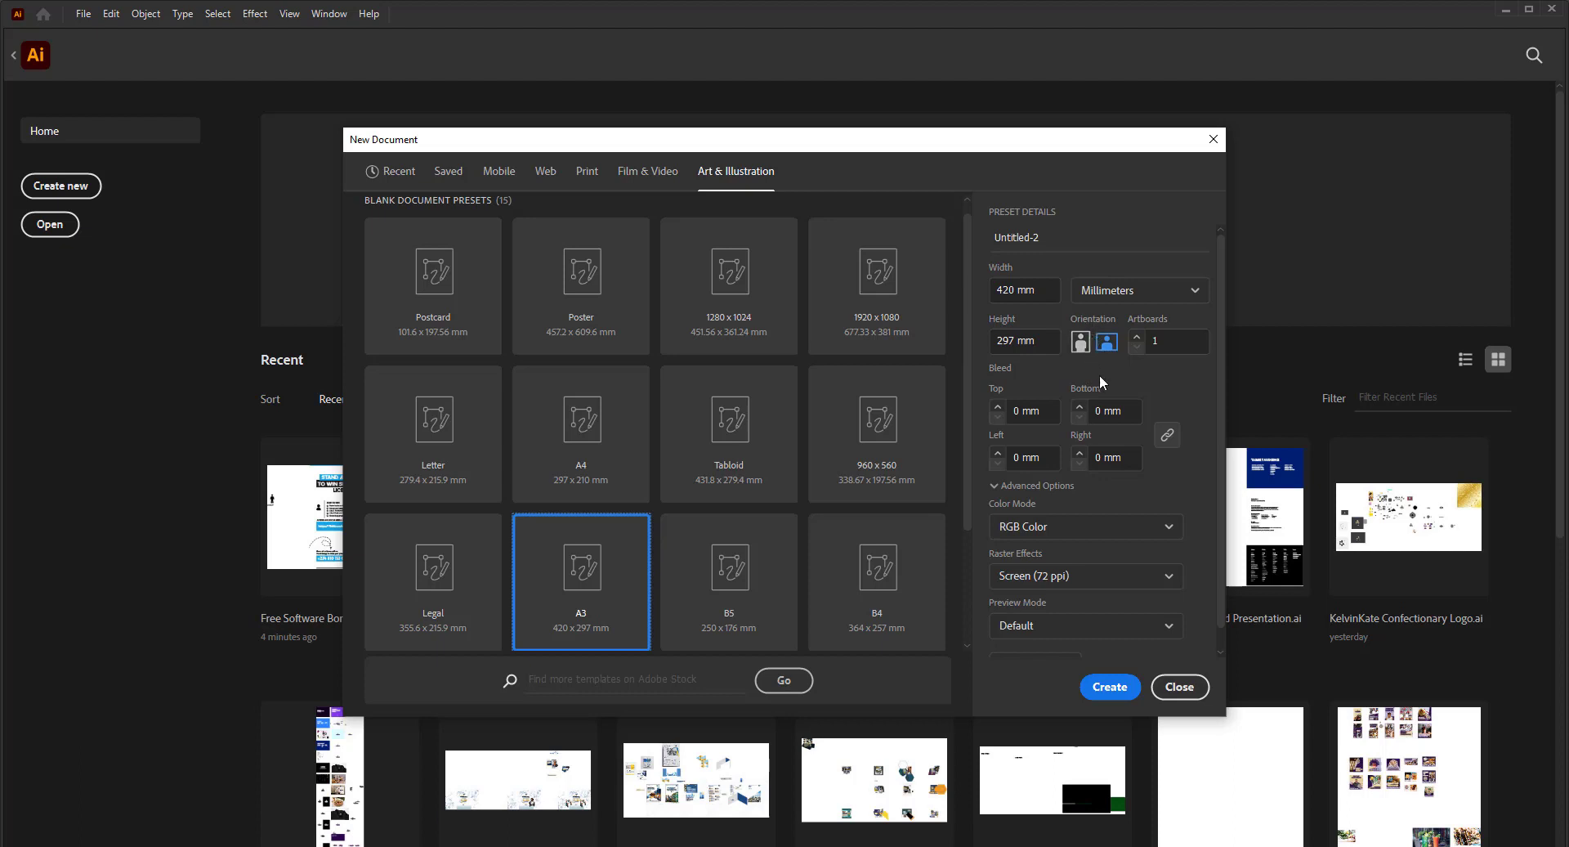
{"action": "left_click", "coordinate": [1082, 345]}
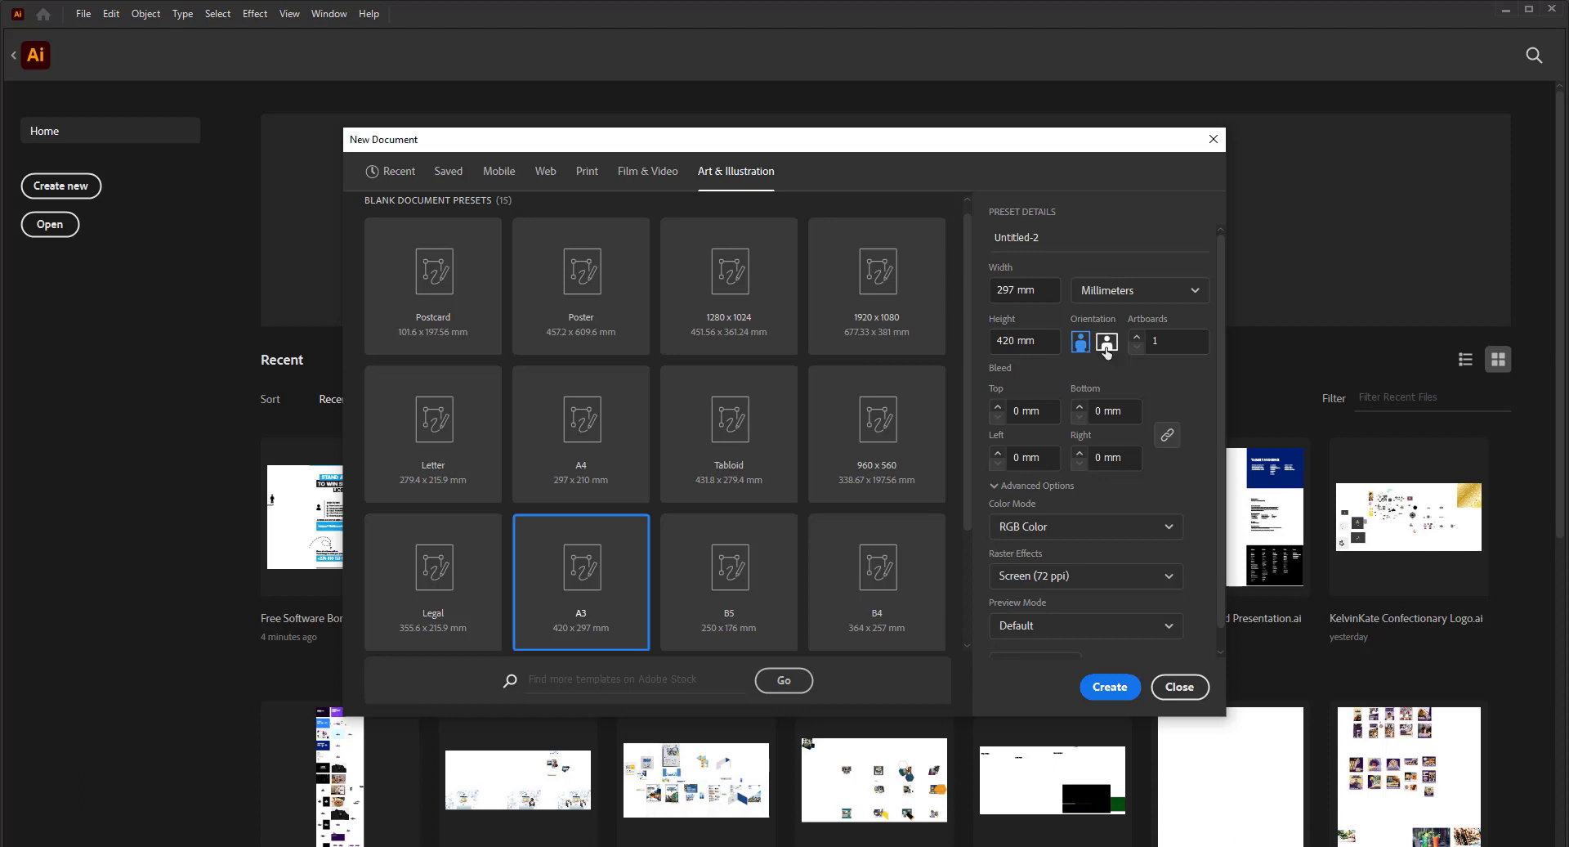
{"action": "left_click", "coordinate": [1108, 347]}
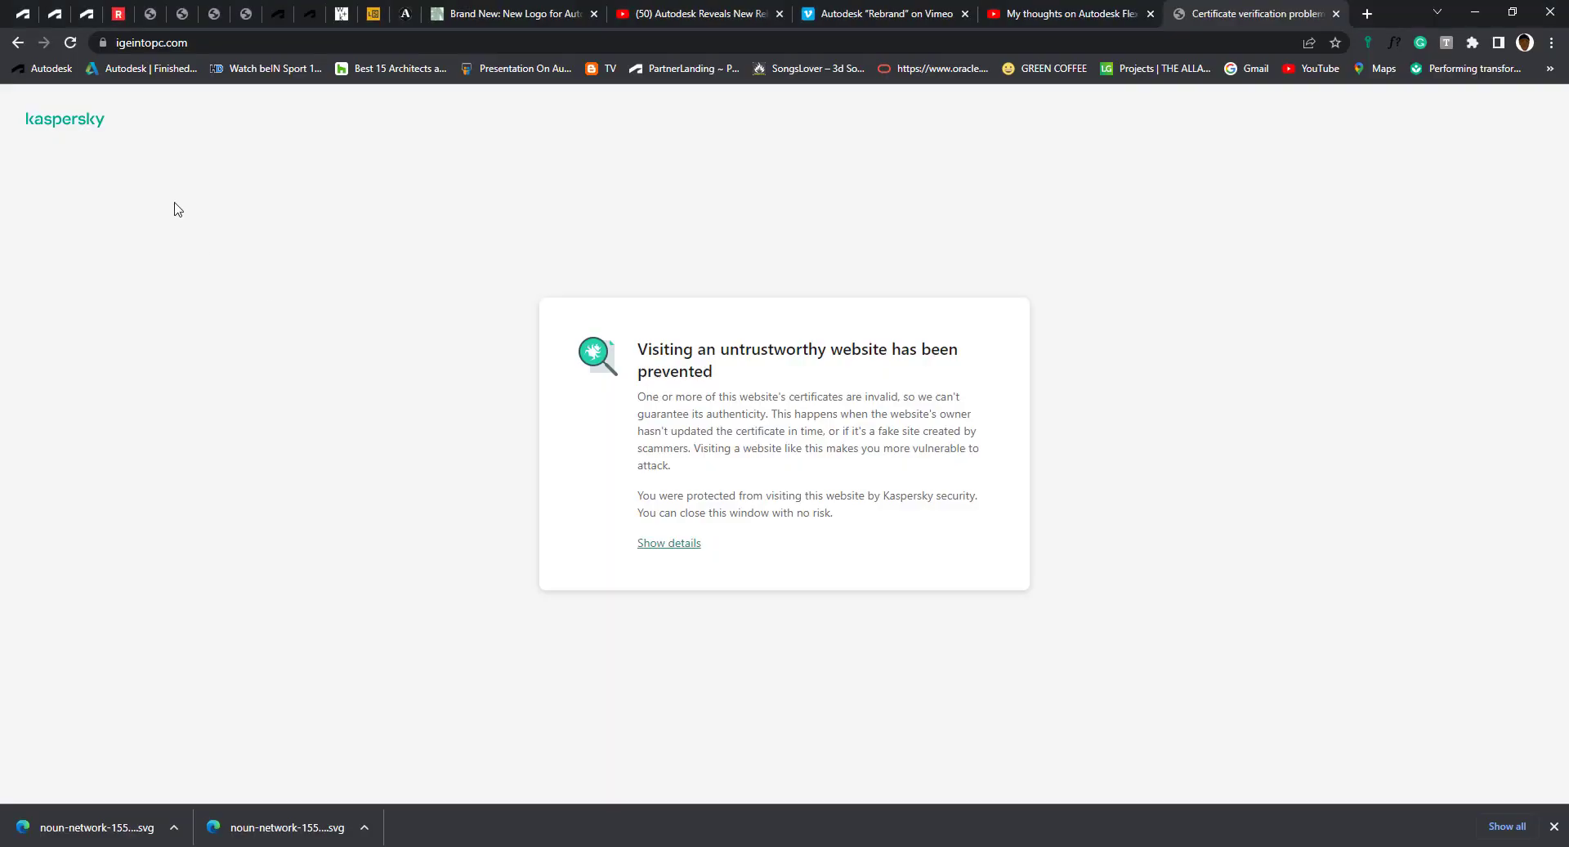
- Open the Google home page in the web browser
{"action": "left_click", "coordinate": [248, 47]}
{"action": "type", "text": "google"}
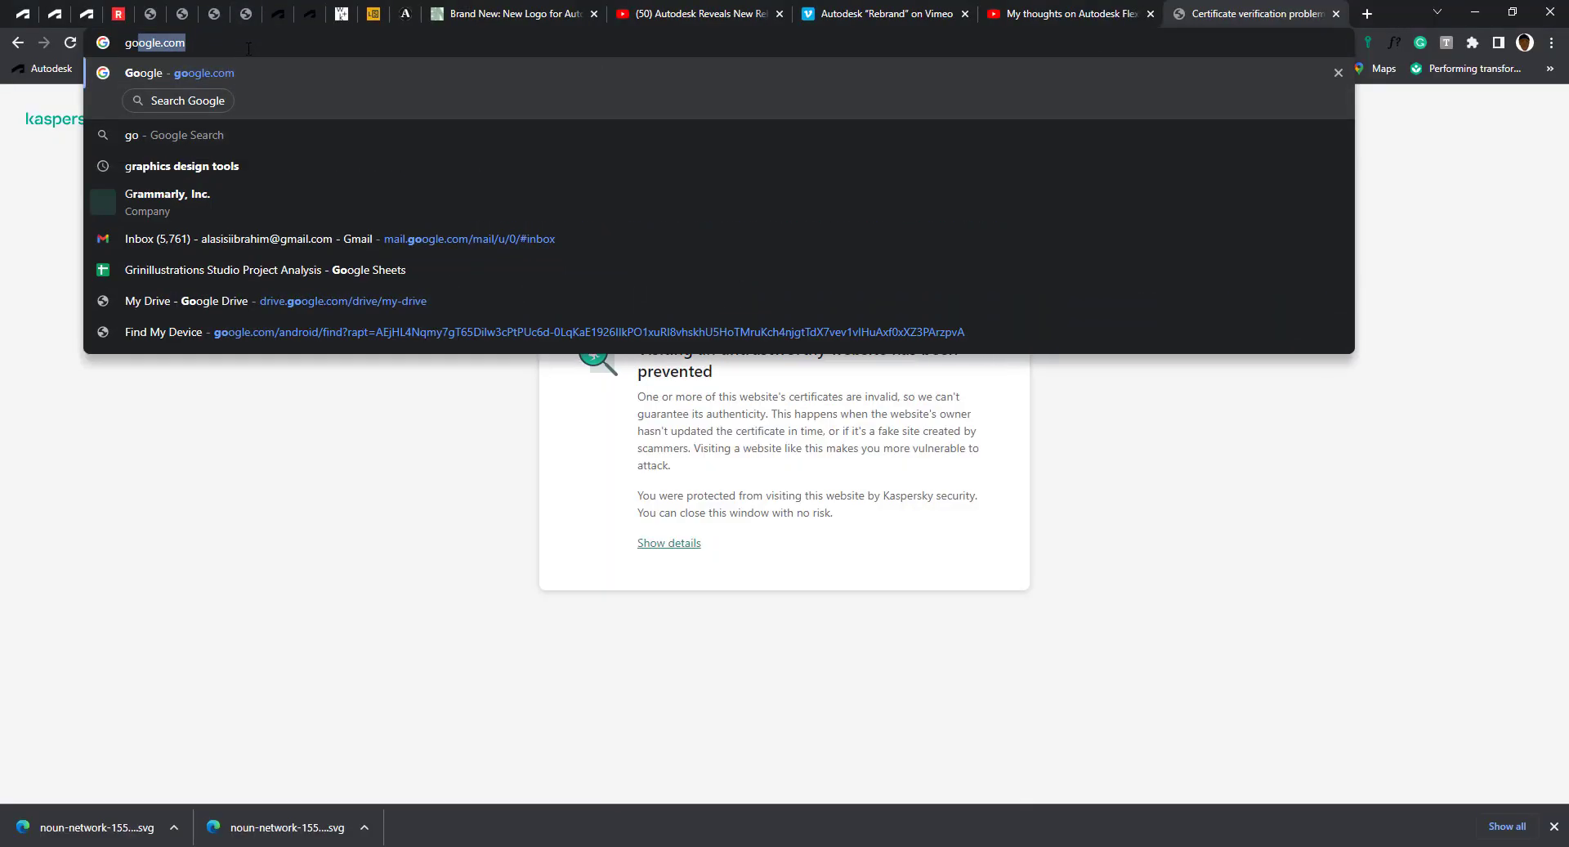
{"action": "key", "text": "Return"}
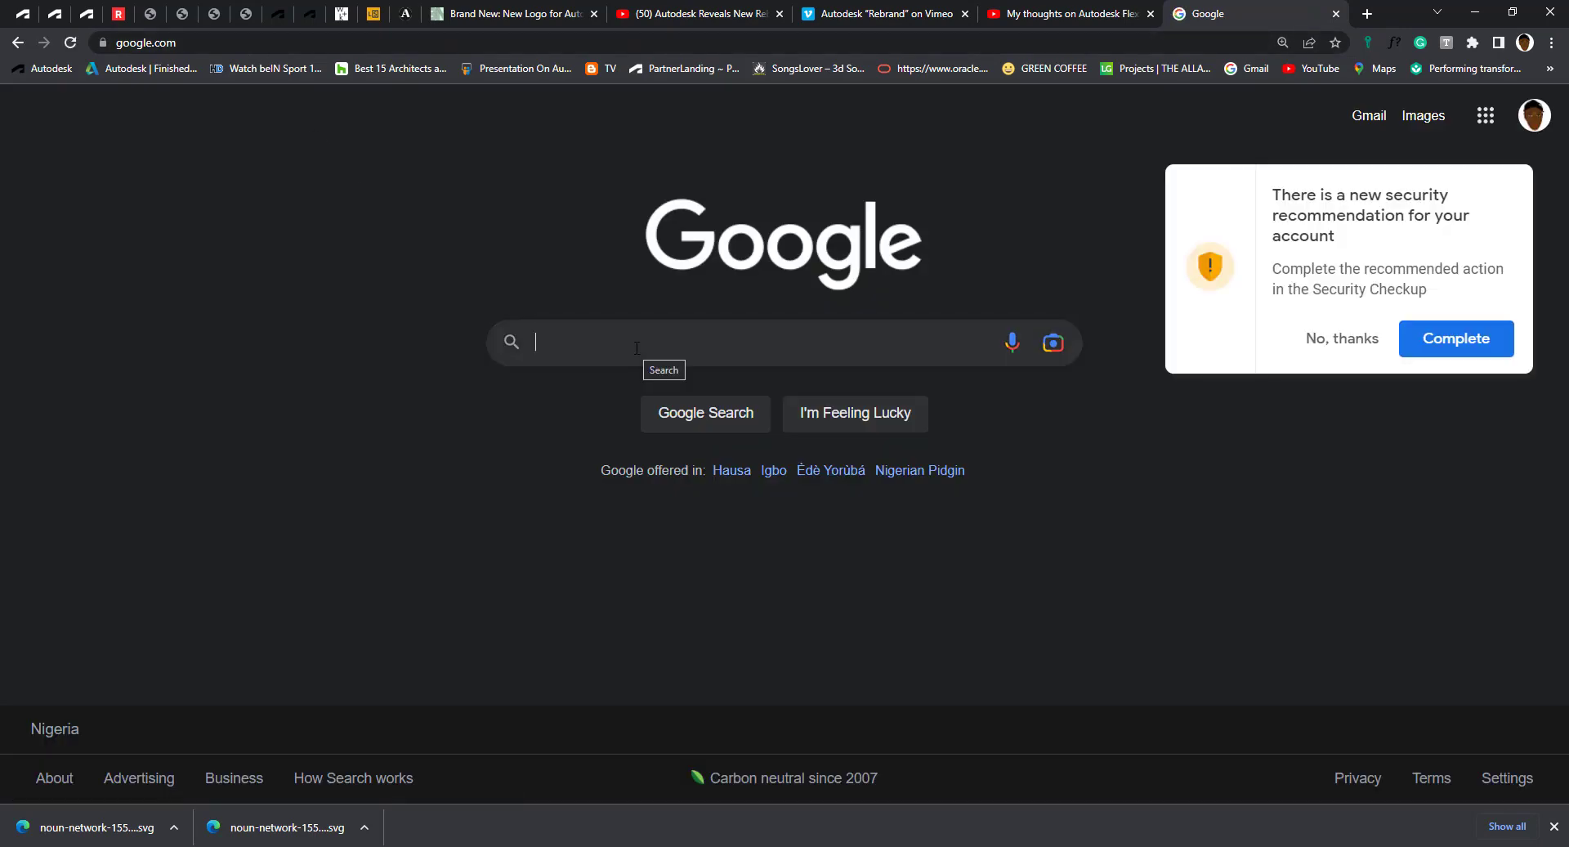
- Search for "difference between portrait and landscape" and open the Mono Design Ltd comparison from the image results
{"action": "type", "text": "diff"}
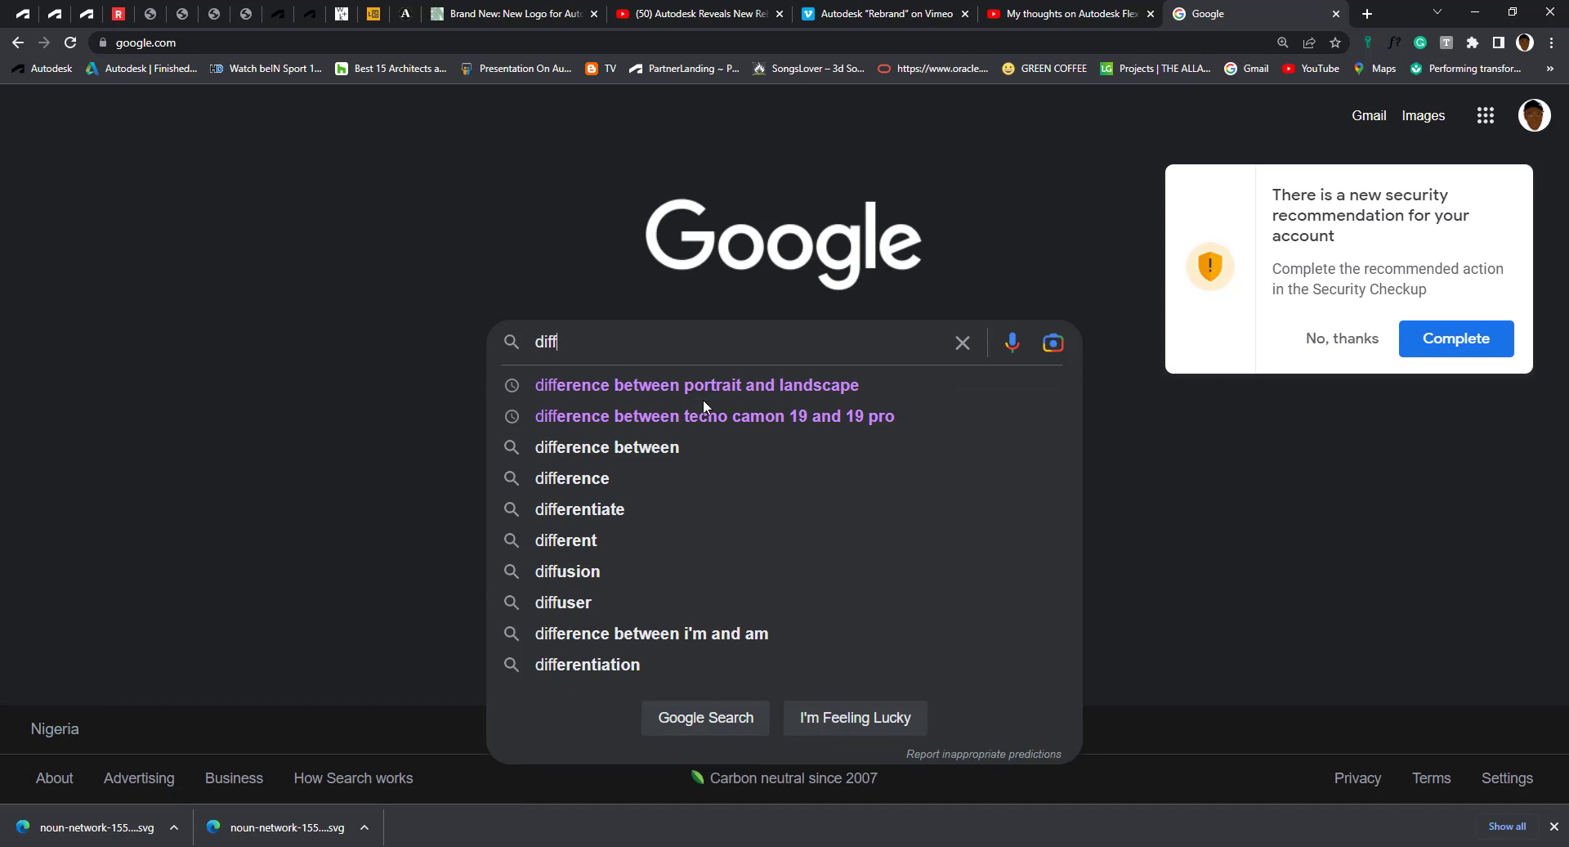
{"action": "left_click", "coordinate": [664, 408]}
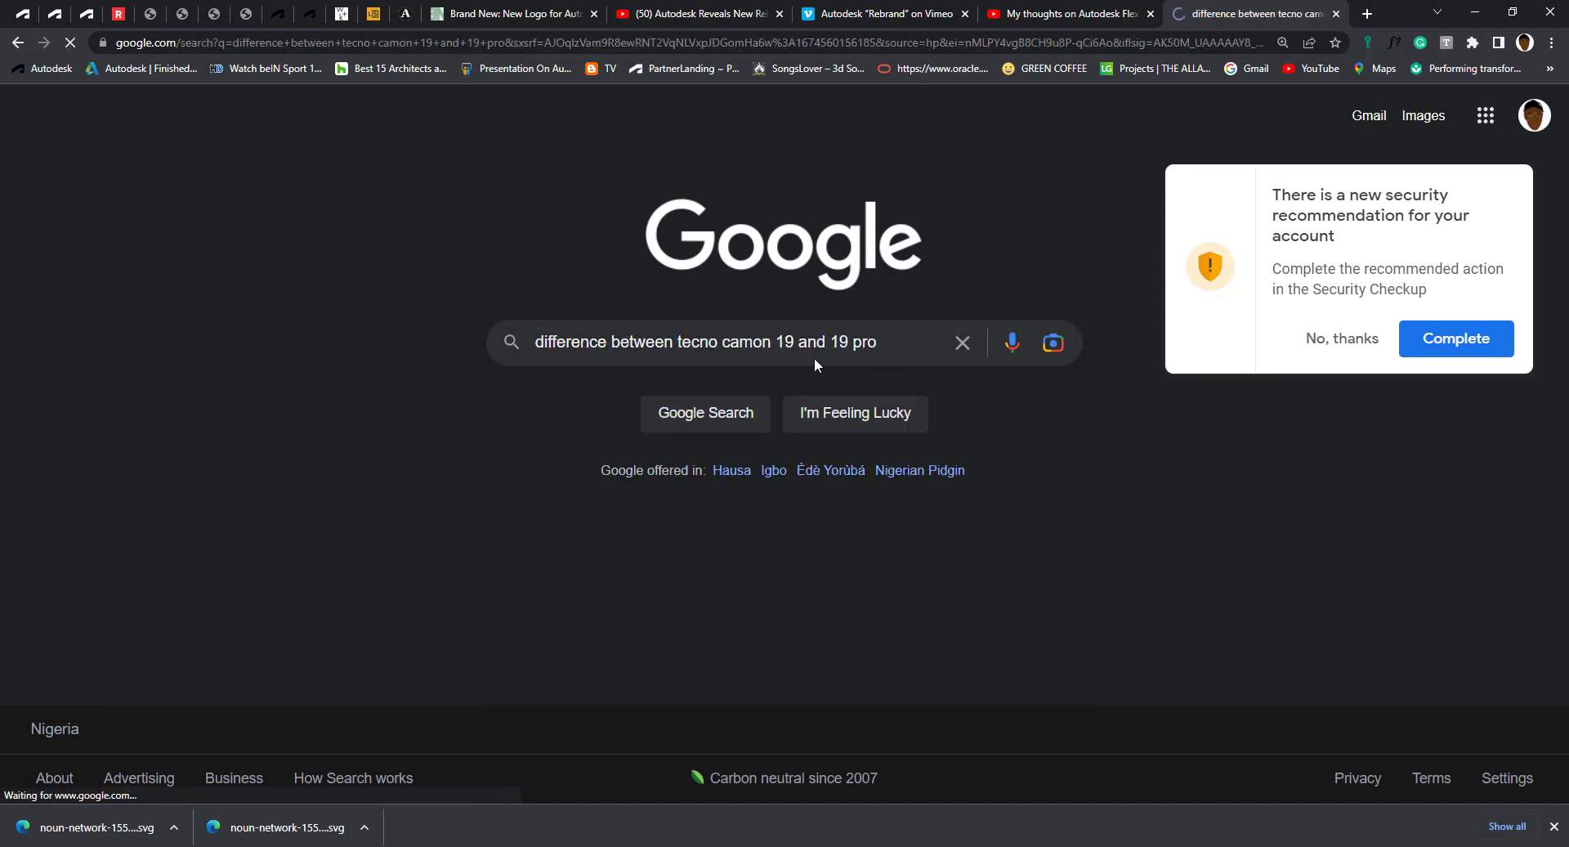
{"action": "left_click_drag", "start_coordinate": [547, 133], "coordinate": [276, 133]}
{"action": "key", "text": "BackSpace"}
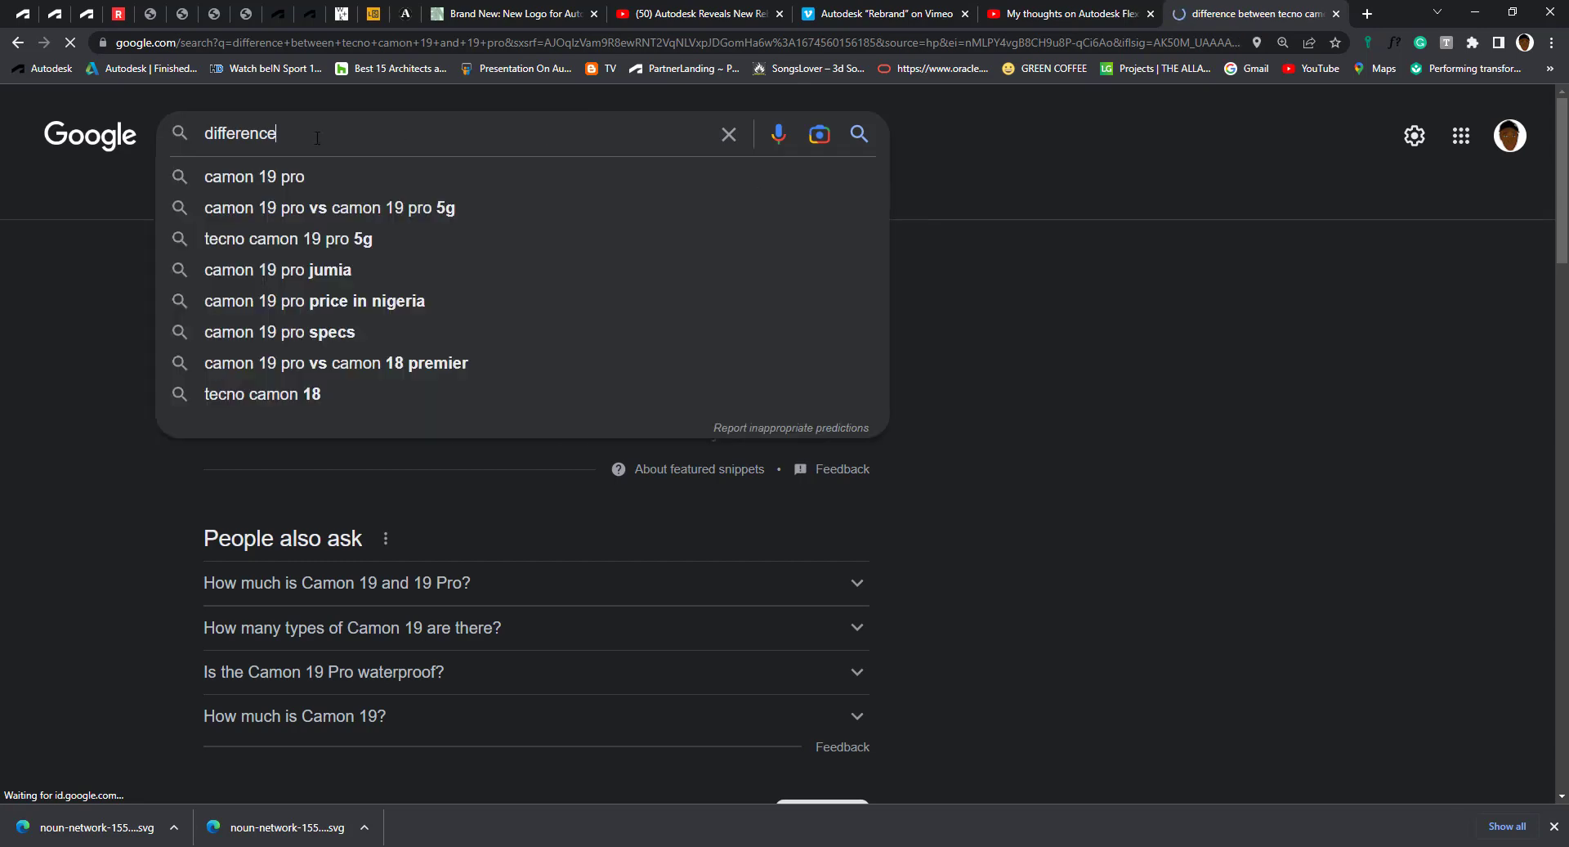
{"action": "left_click", "coordinate": [358, 201]}
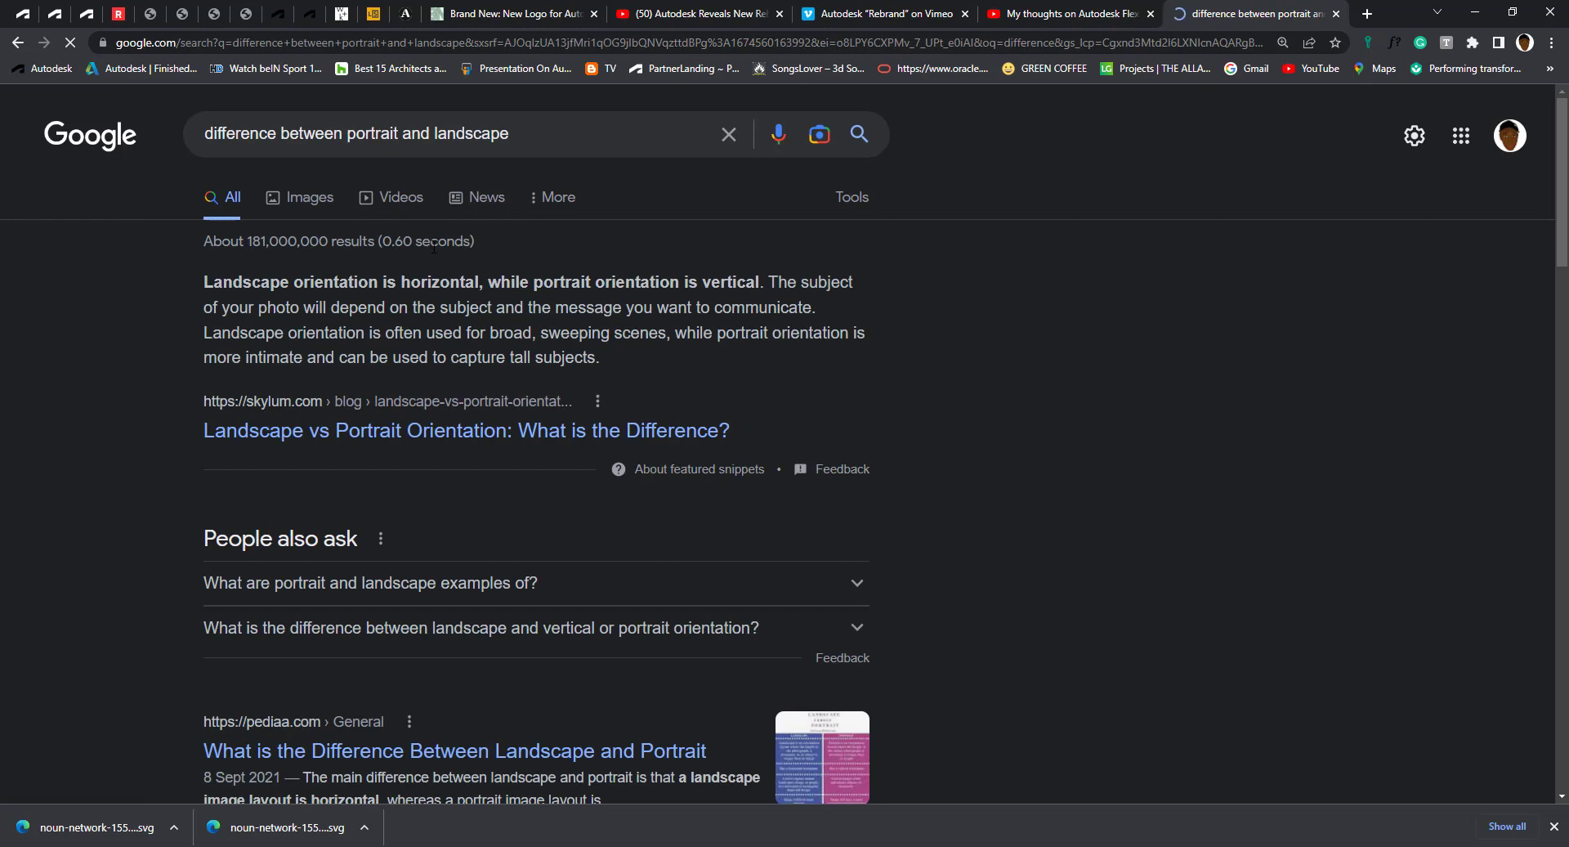
{"action": "left_click", "coordinate": [292, 197]}
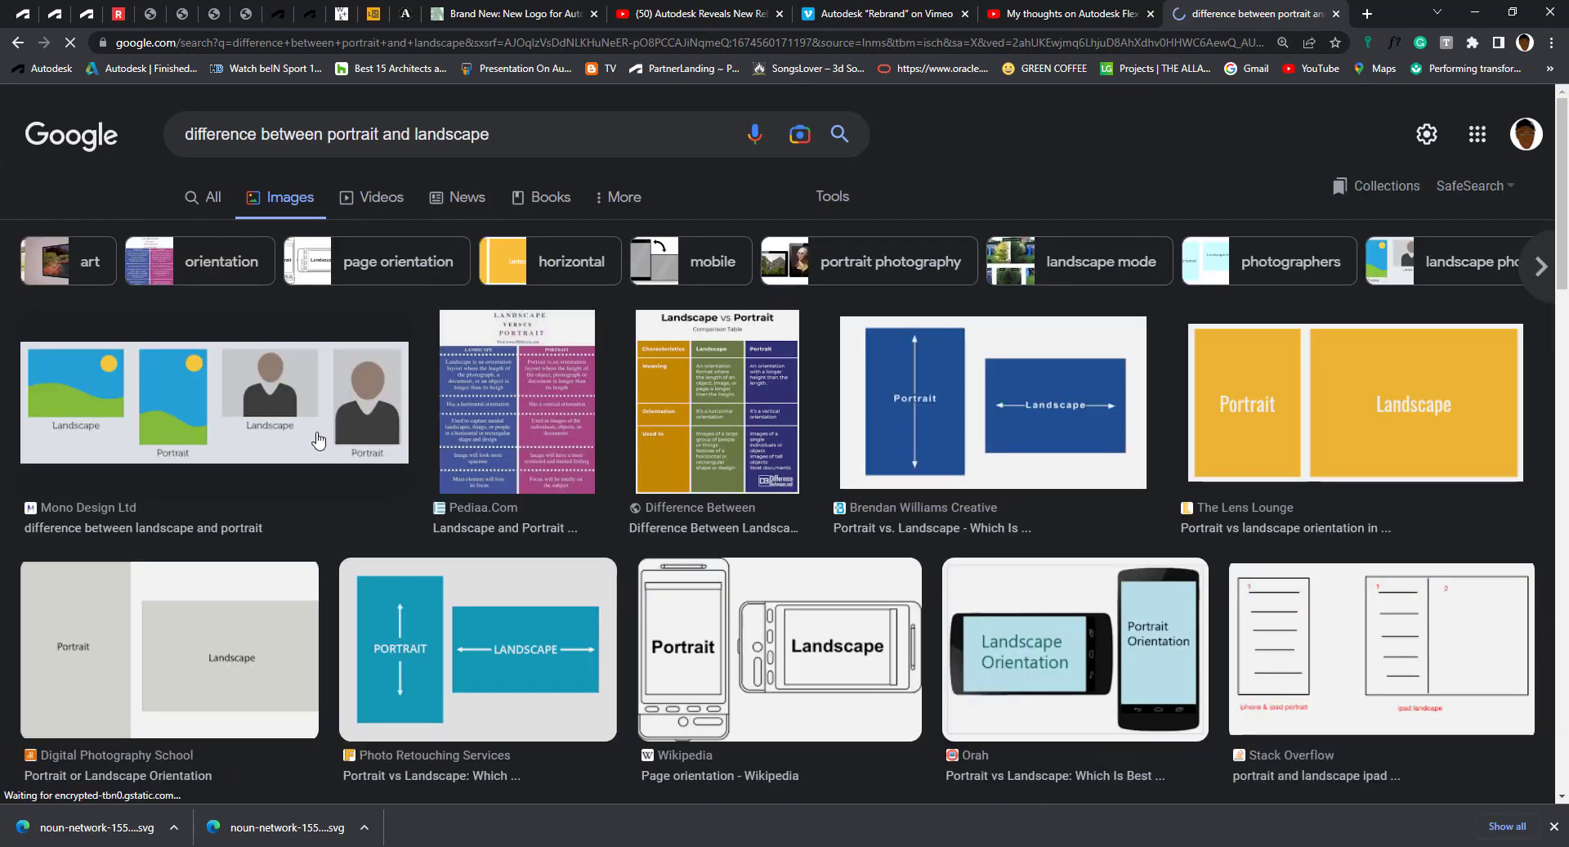
{"action": "left_click", "coordinate": [218, 406]}
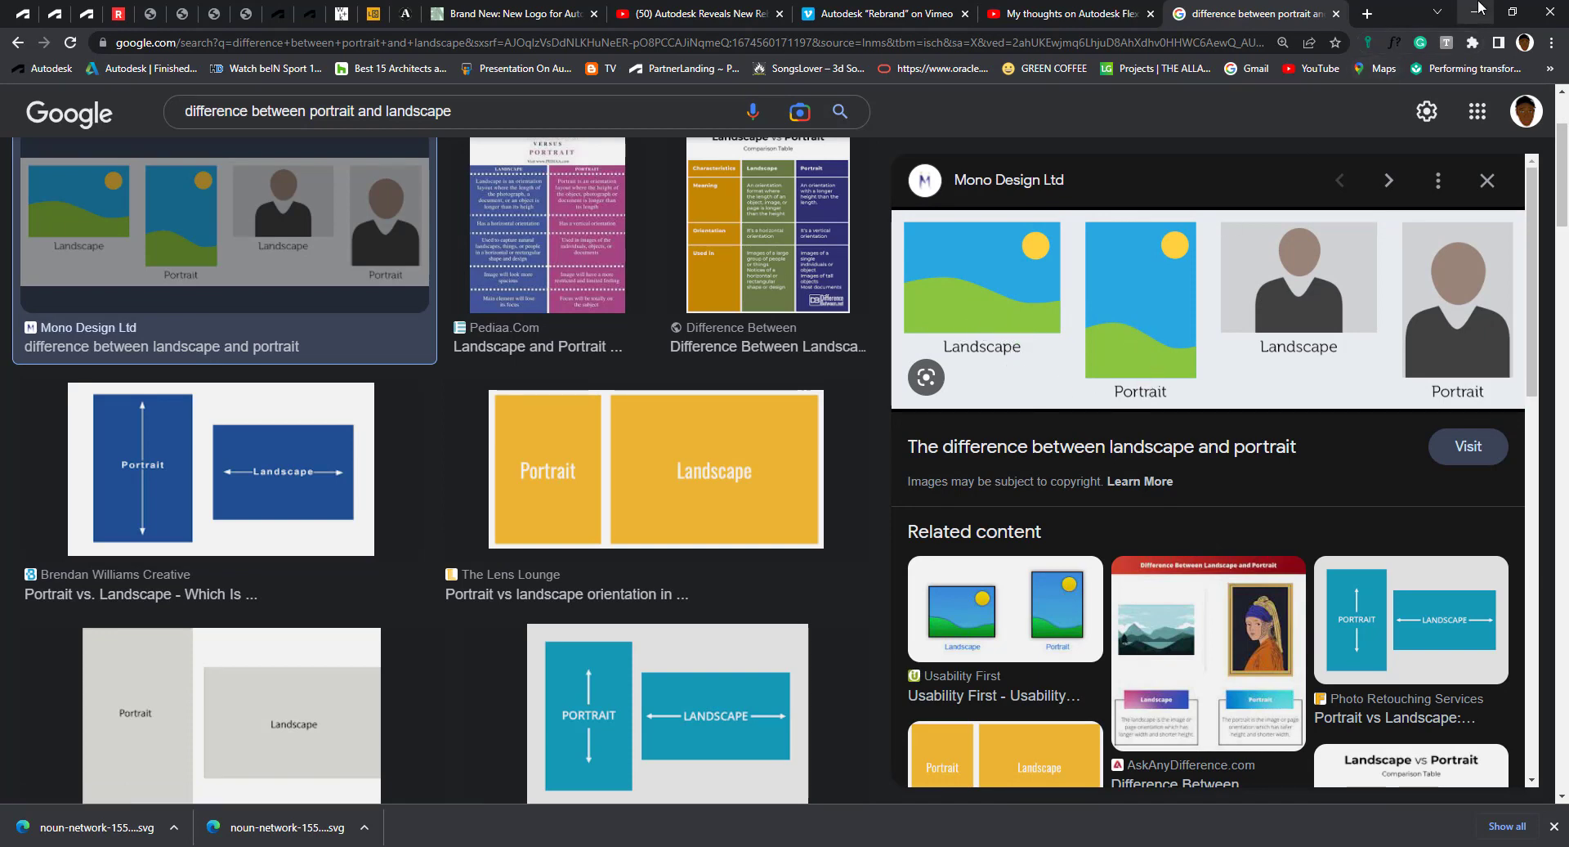
- Return to Illustrator and switch the A3 document's orientation to portrait and back to landscape
{"action": "left_click", "coordinate": [1479, 9]}
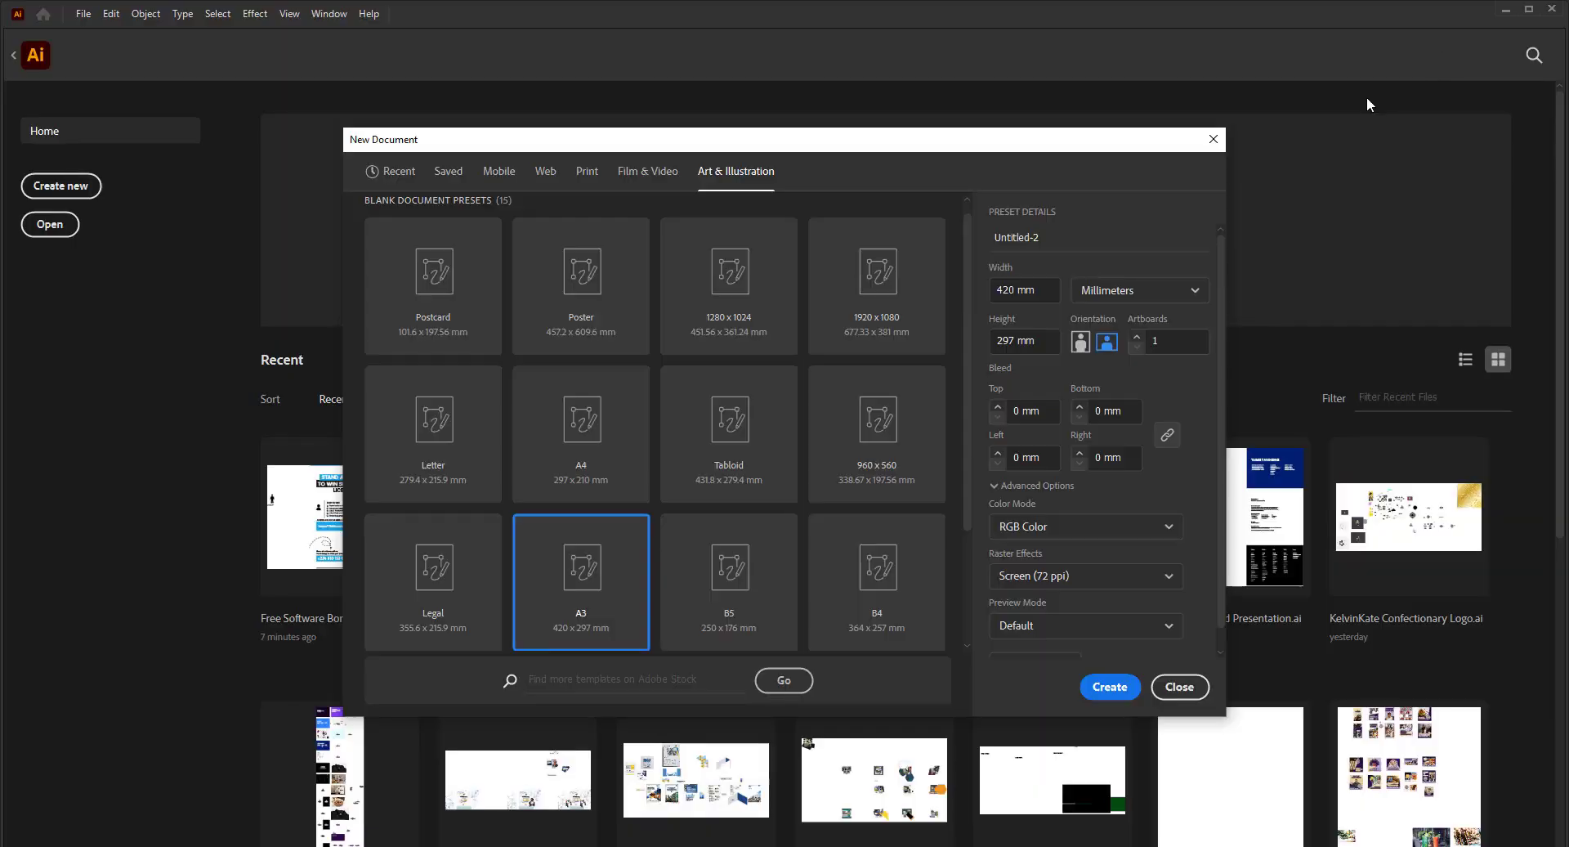
{"action": "left_click", "coordinate": [1081, 344]}
{"action": "left_click", "coordinate": [1107, 343]}
- Switch back to the browser and search Google Images for "bleed"
{"action": "key", "text": "alt+Tab"}
{"action": "left_click_drag", "start_coordinate": [454, 111], "coordinate": [155, 114]}
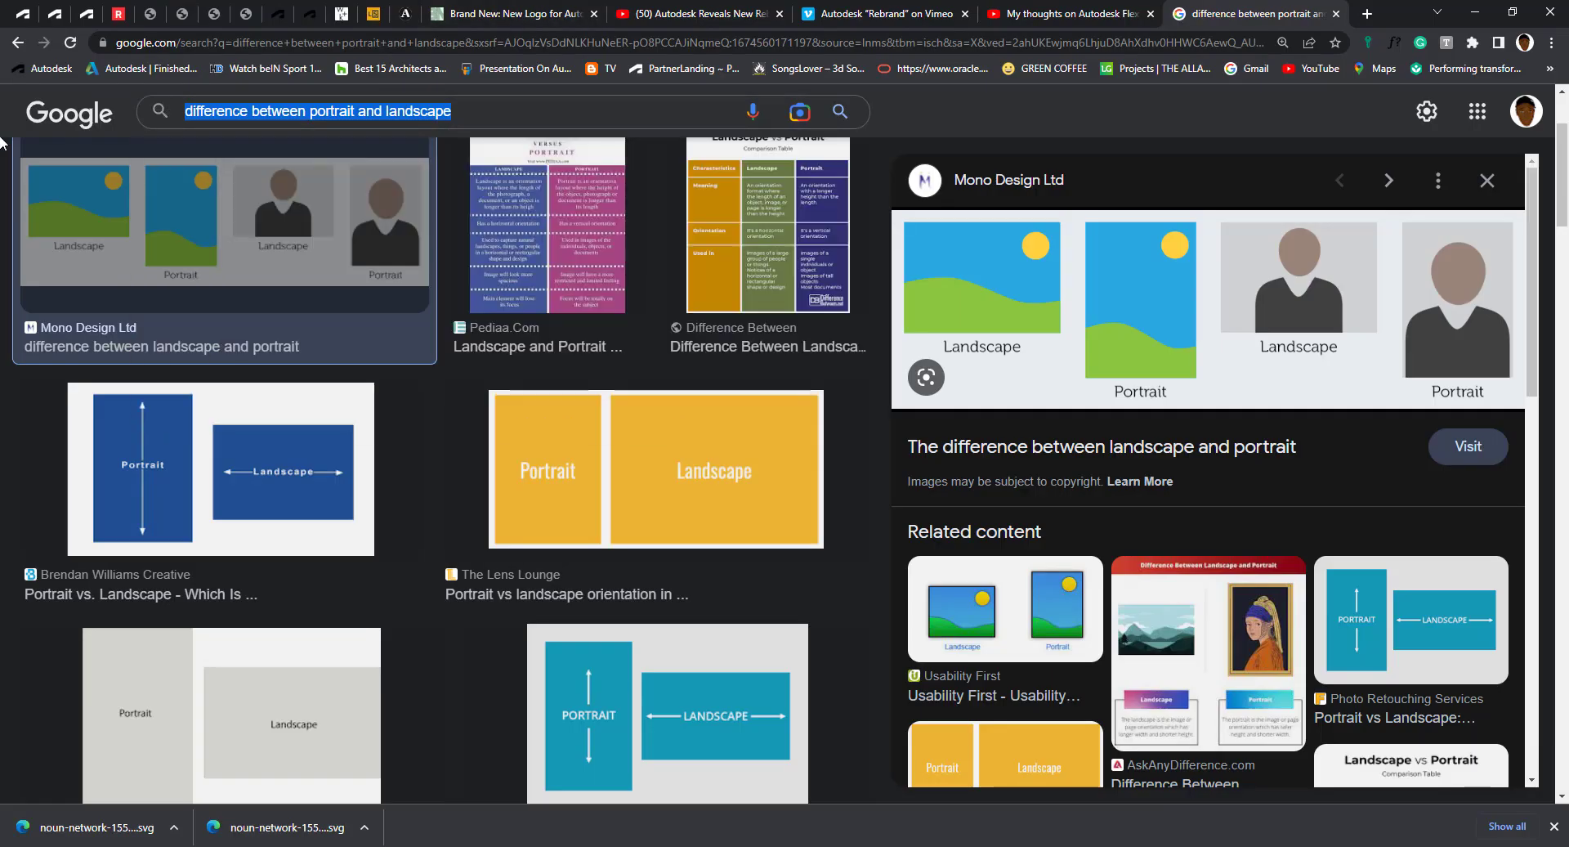
{"action": "type", "text": "bleed"}
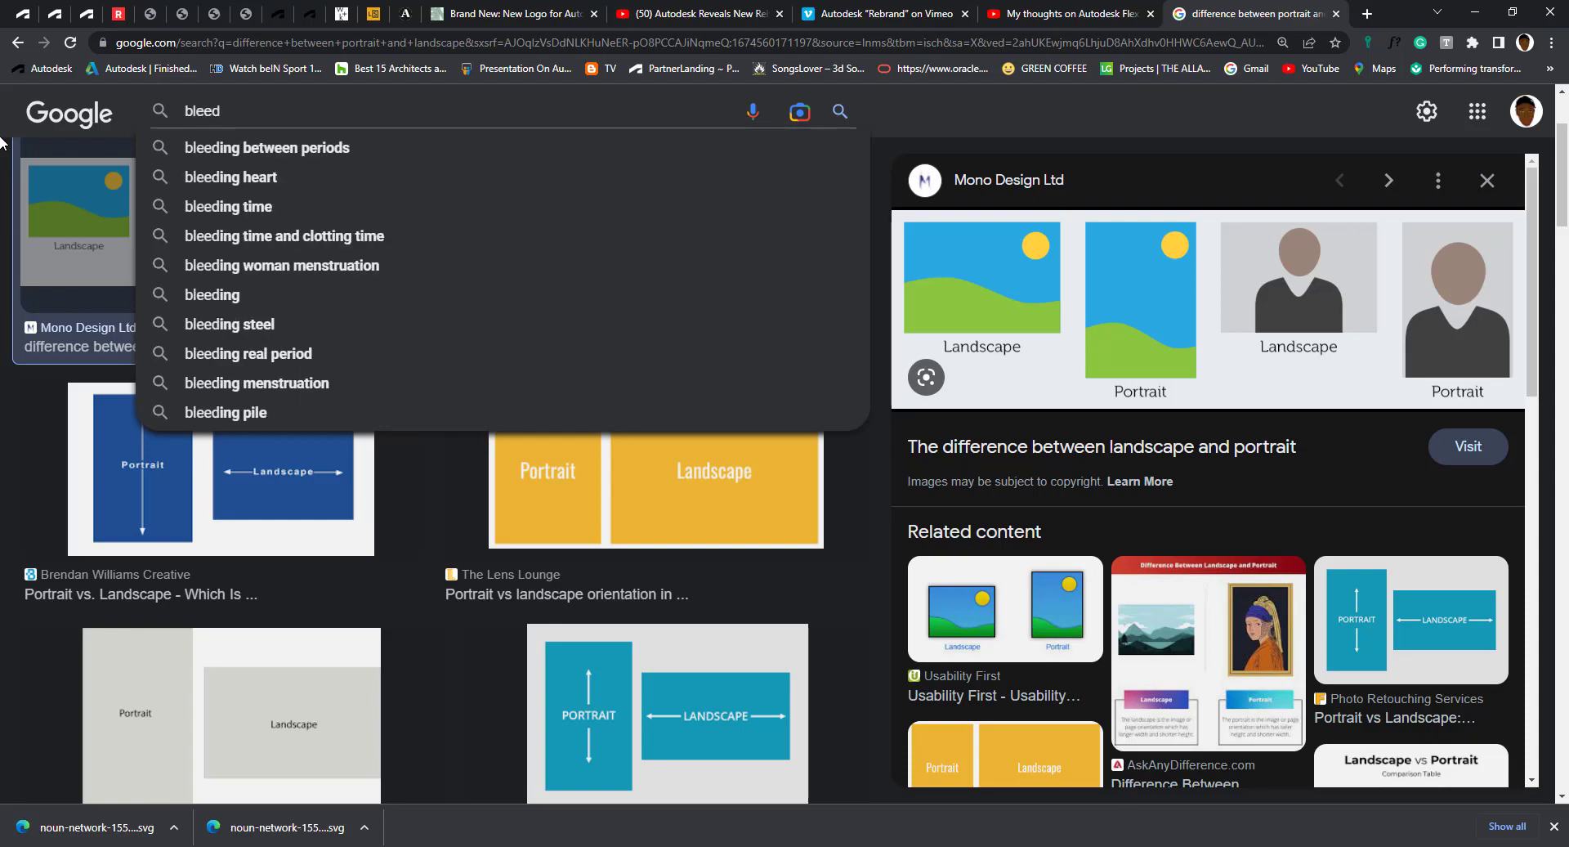
{"action": "key", "text": "Return"}
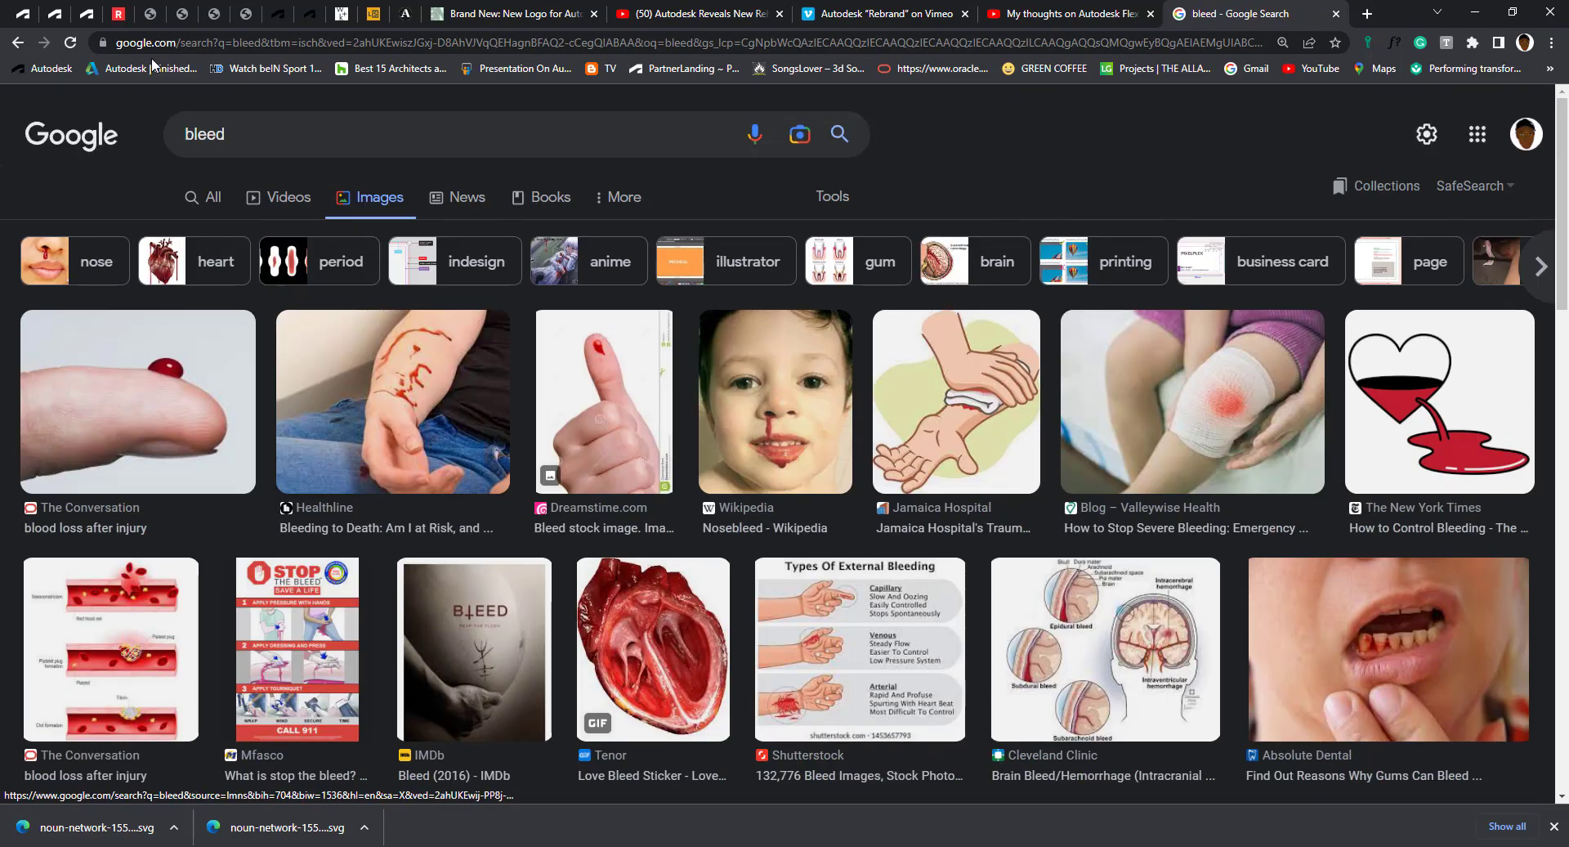
- Refine the image search to "design bleed"
{"action": "left_click", "coordinate": [187, 134]}
{"action": "type", "text": "d"}
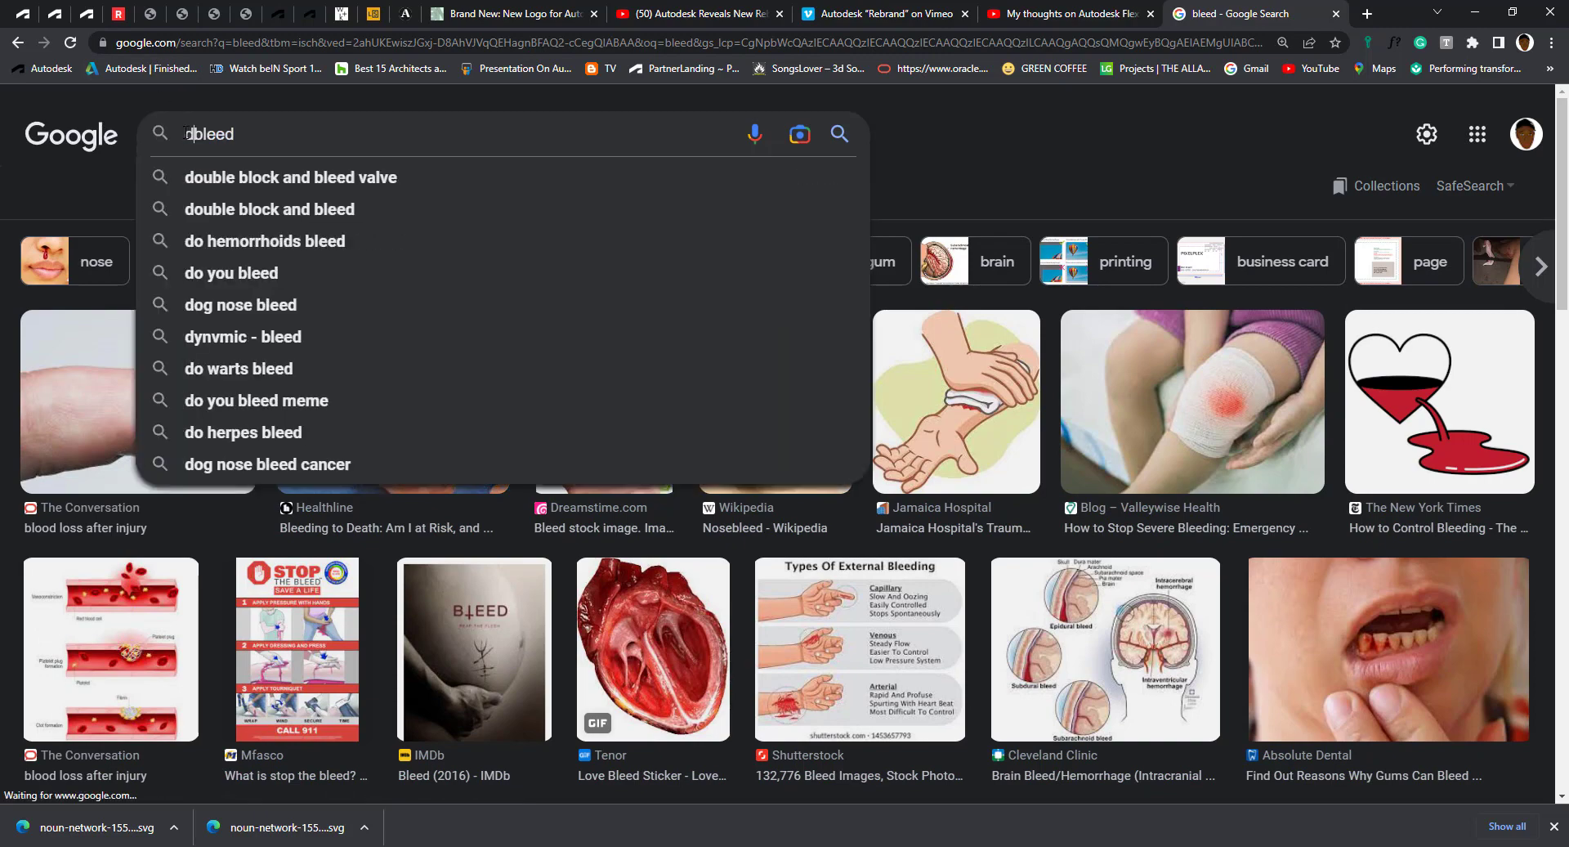
{"action": "type", "text": "esign"}
{"action": "key", "text": "Return"}
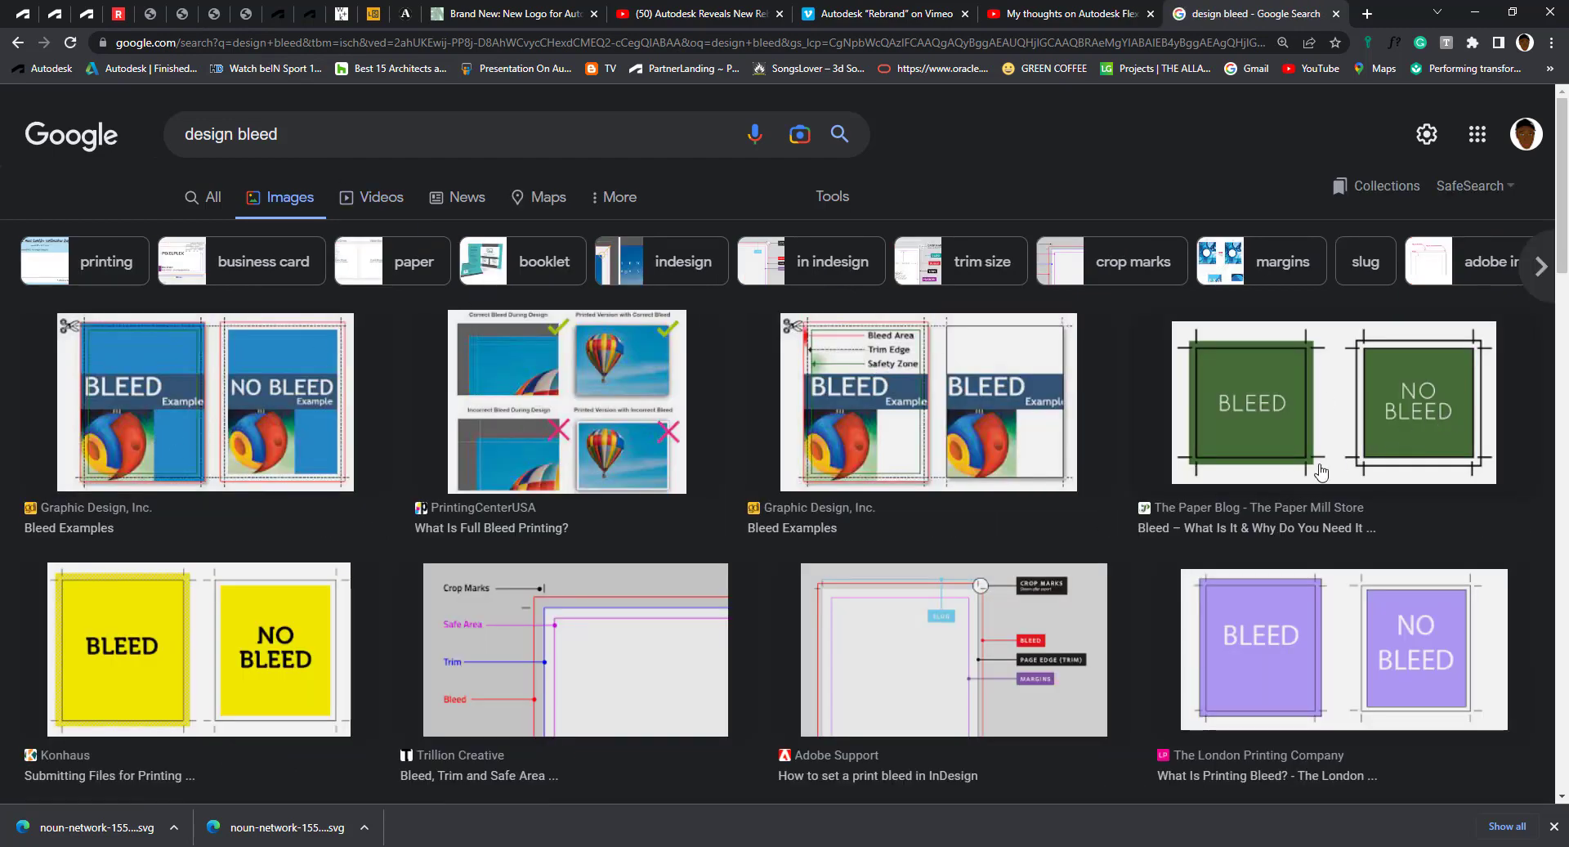
- Examine the Graphic Design, Inc. bleed examples and the related Print Domain diagram of bleed, trim and safe area
{"action": "scroll", "coordinate": [1321, 470], "scroll_direction": "down", "scroll_amount": 4}
{"action": "scroll", "coordinate": [1032, 347], "scroll_direction": "up", "scroll_amount": 3}
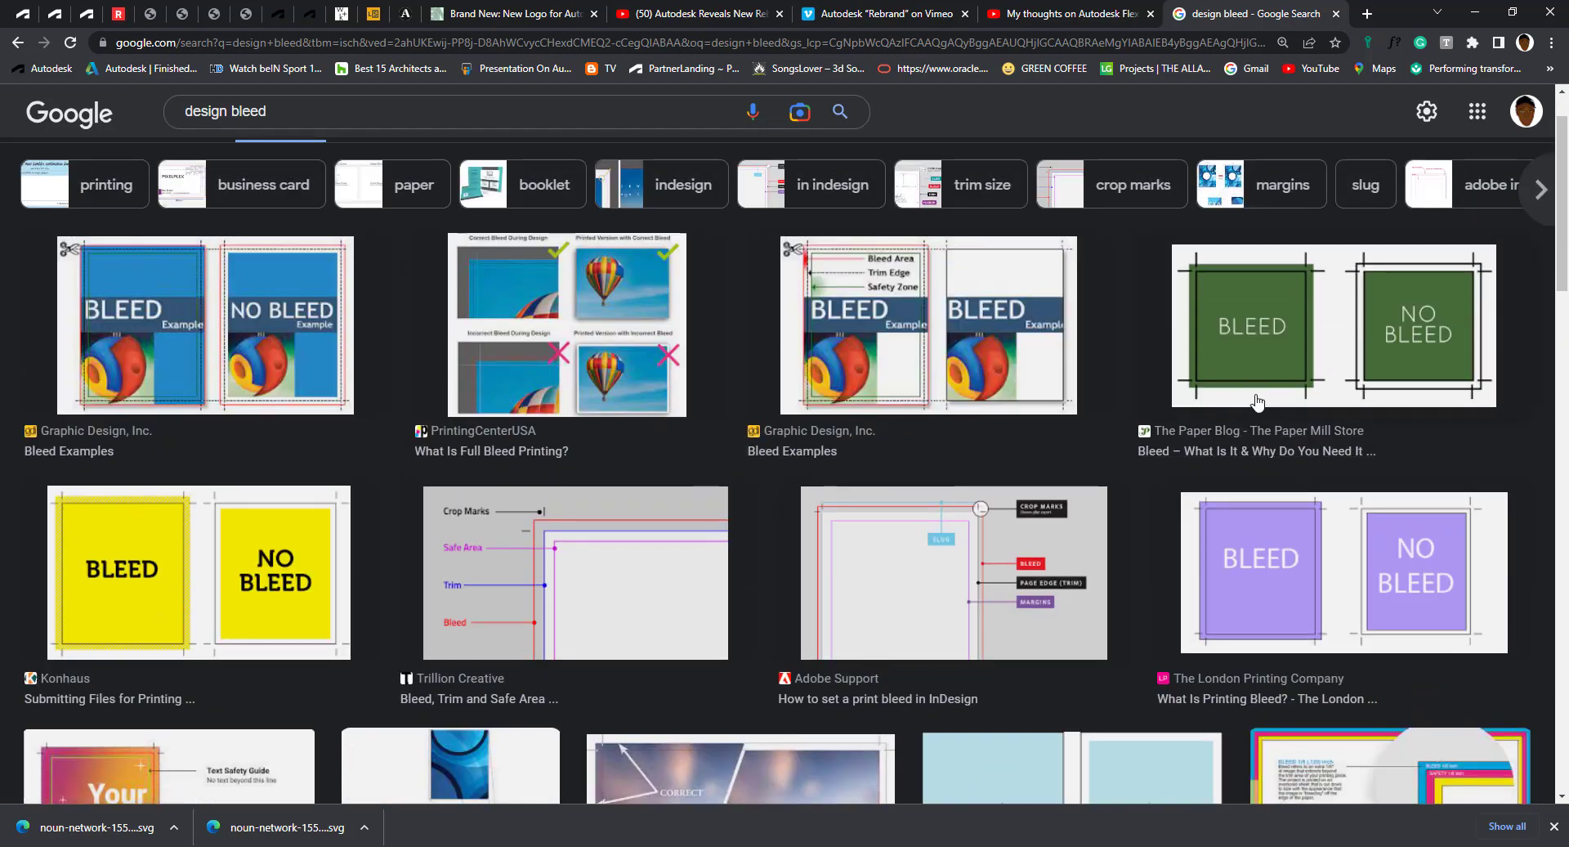
{"action": "left_click", "coordinate": [247, 362]}
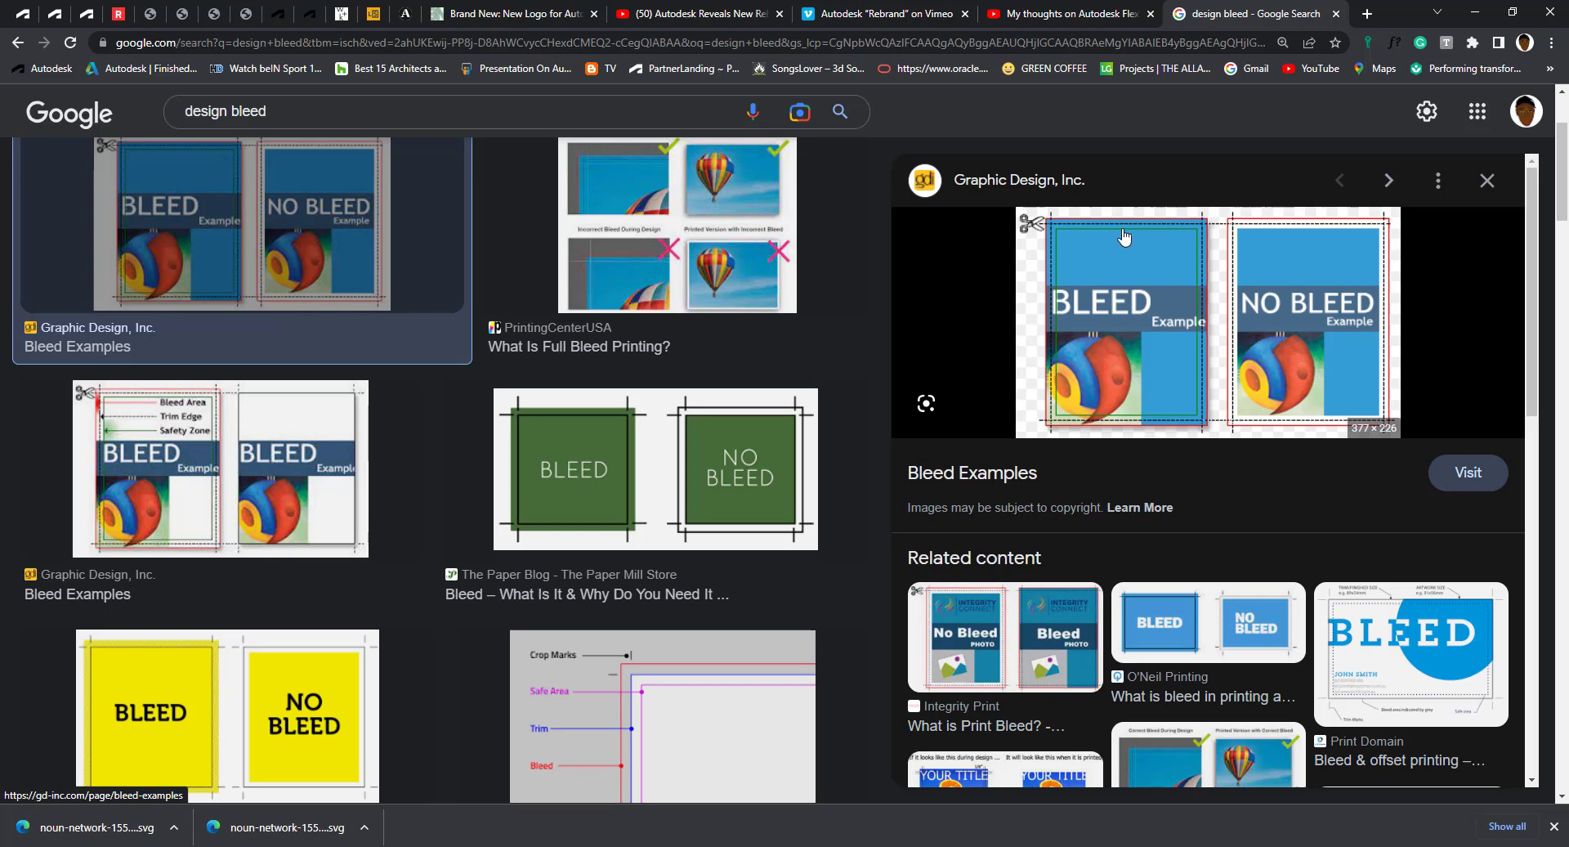
{"action": "left_click", "coordinate": [1386, 639]}
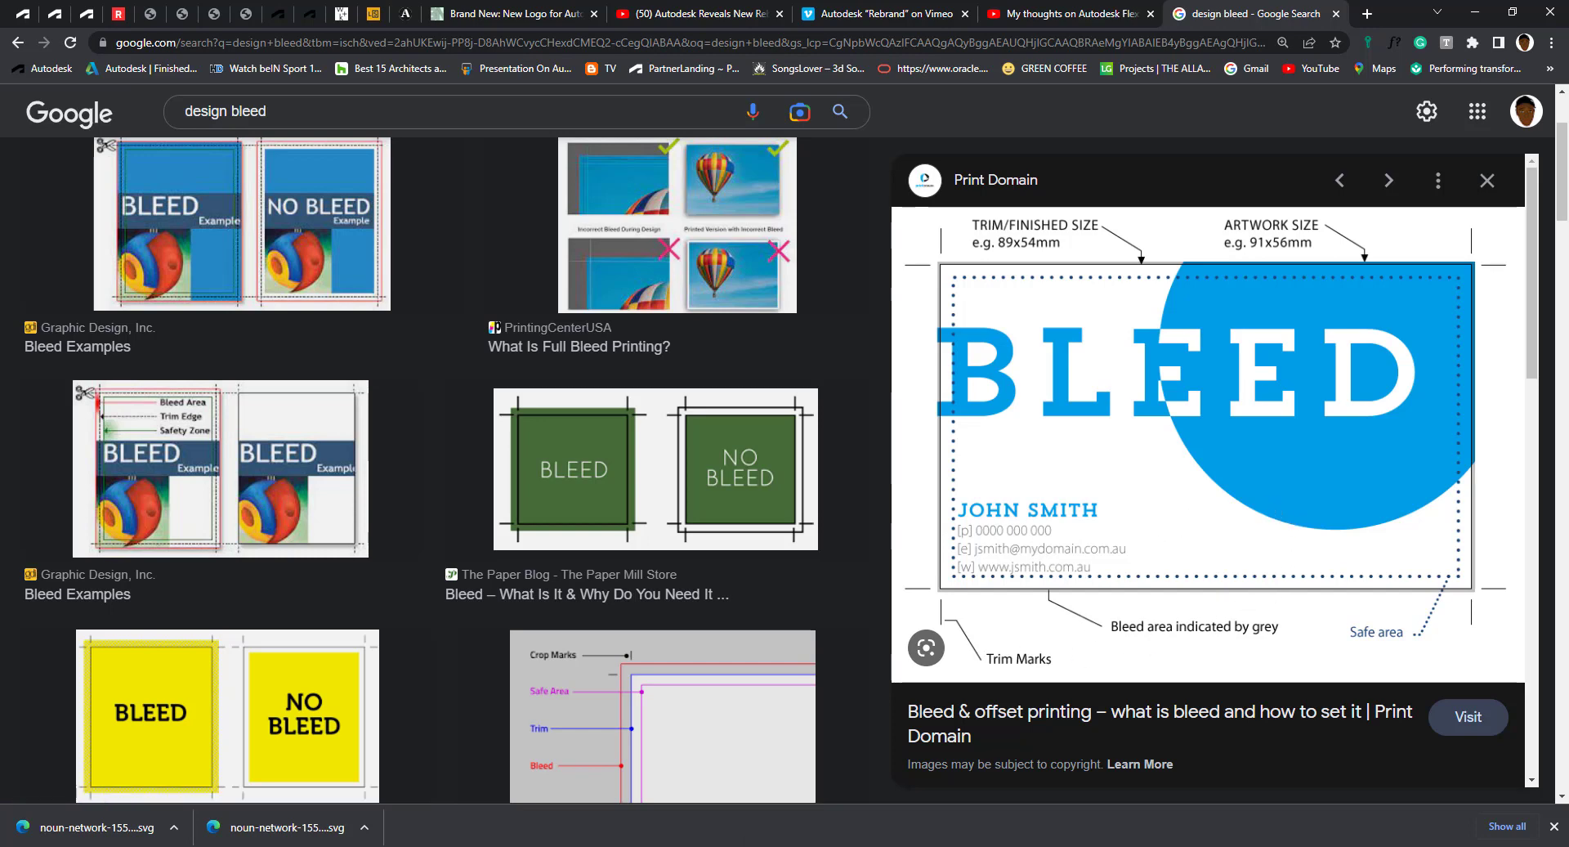
- Return to Illustrator and set up the new document with the A4 preset, portrait orientation and 3 artboards
{"action": "key", "text": "alt+Tab"}
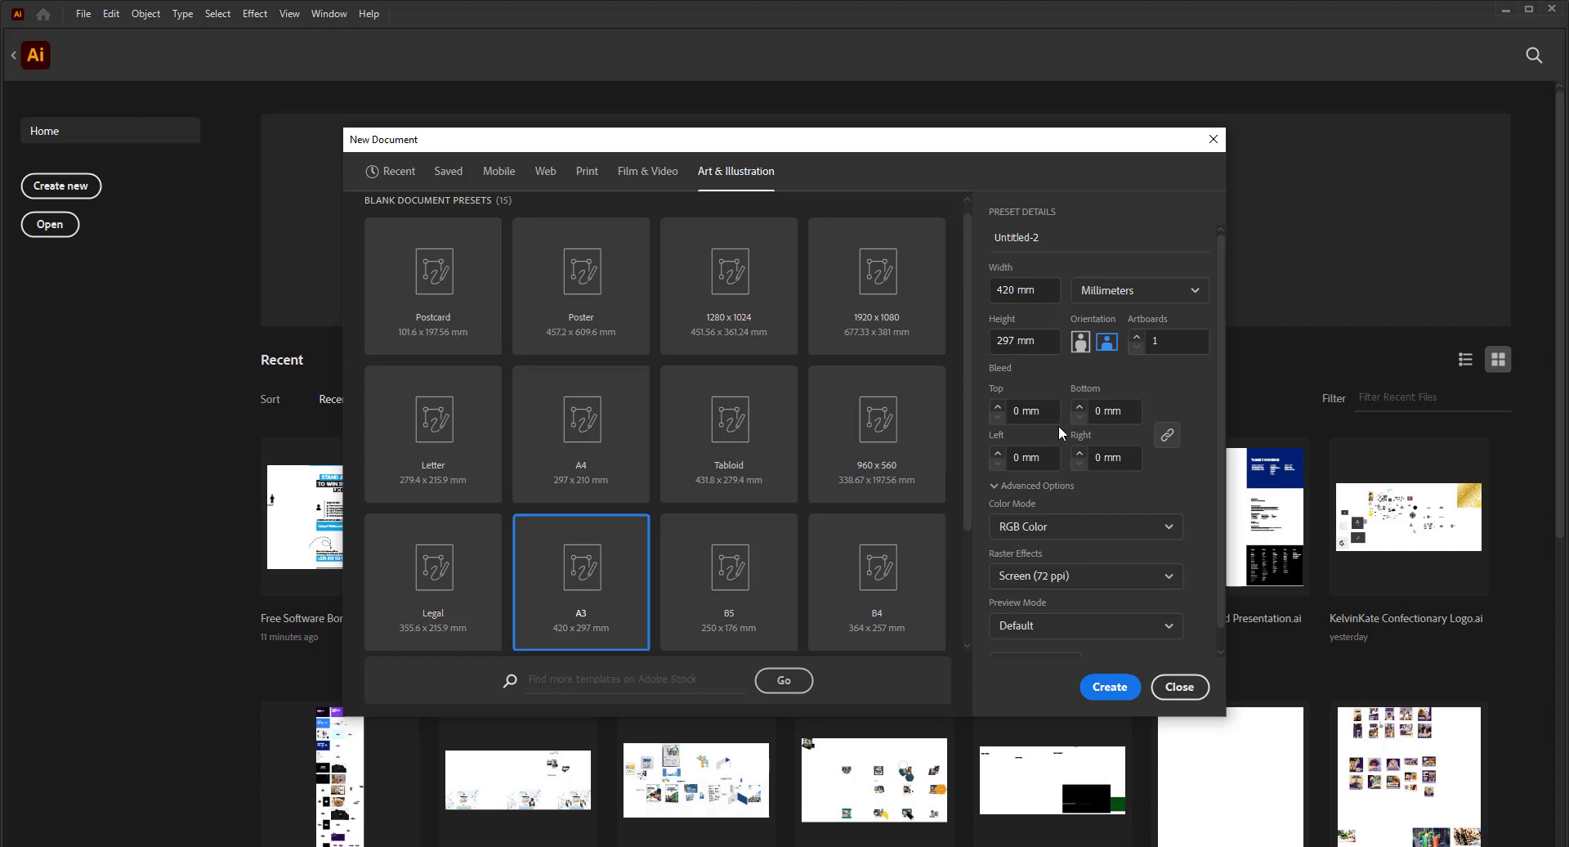
{"action": "left_click", "coordinate": [581, 454]}
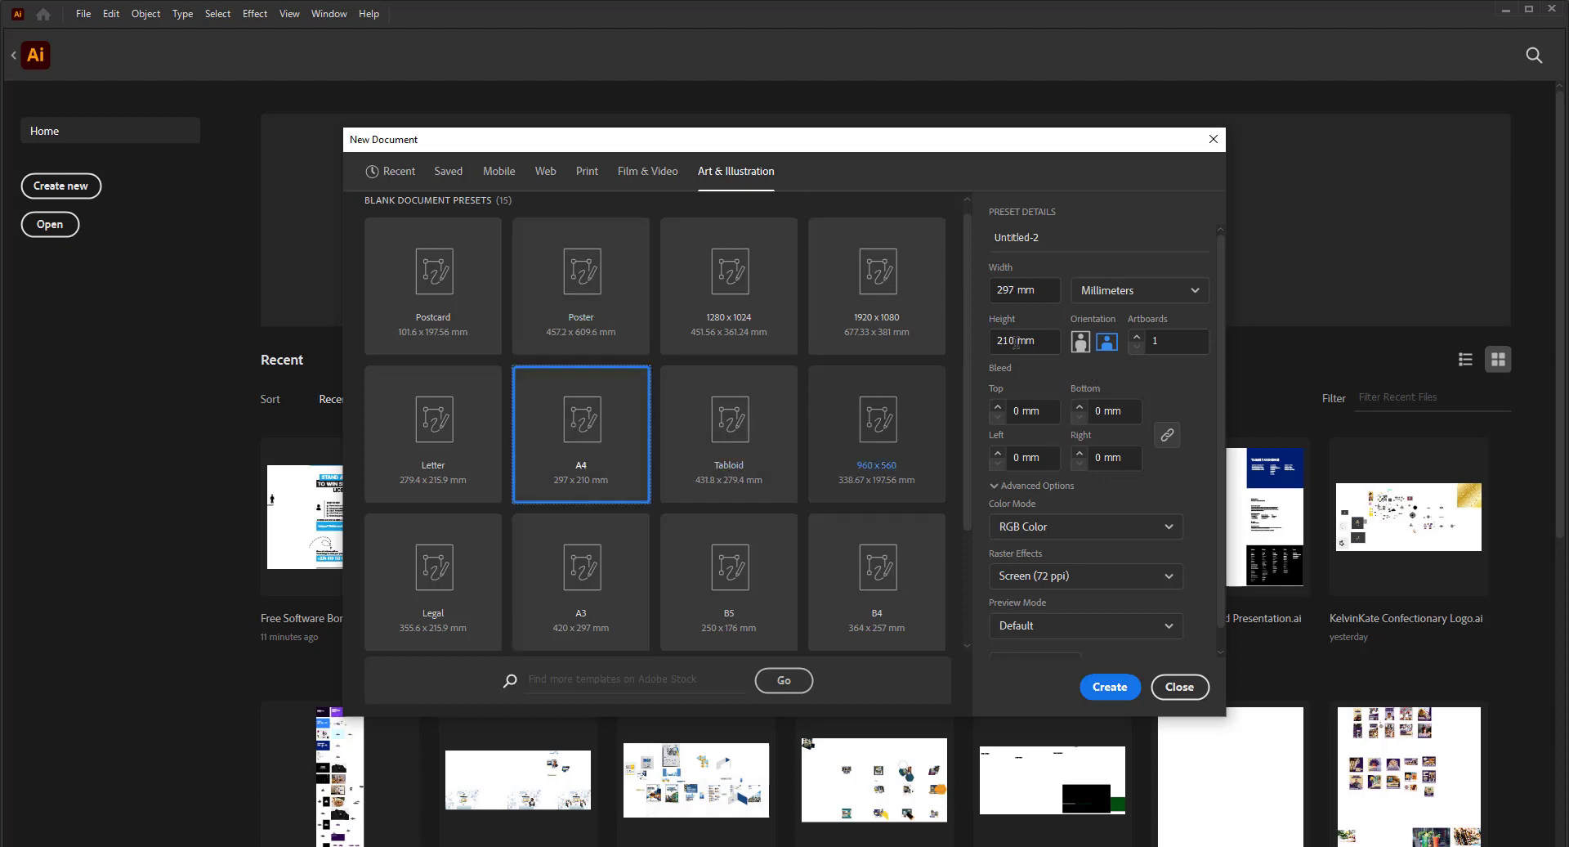
{"action": "left_click", "coordinate": [1081, 343]}
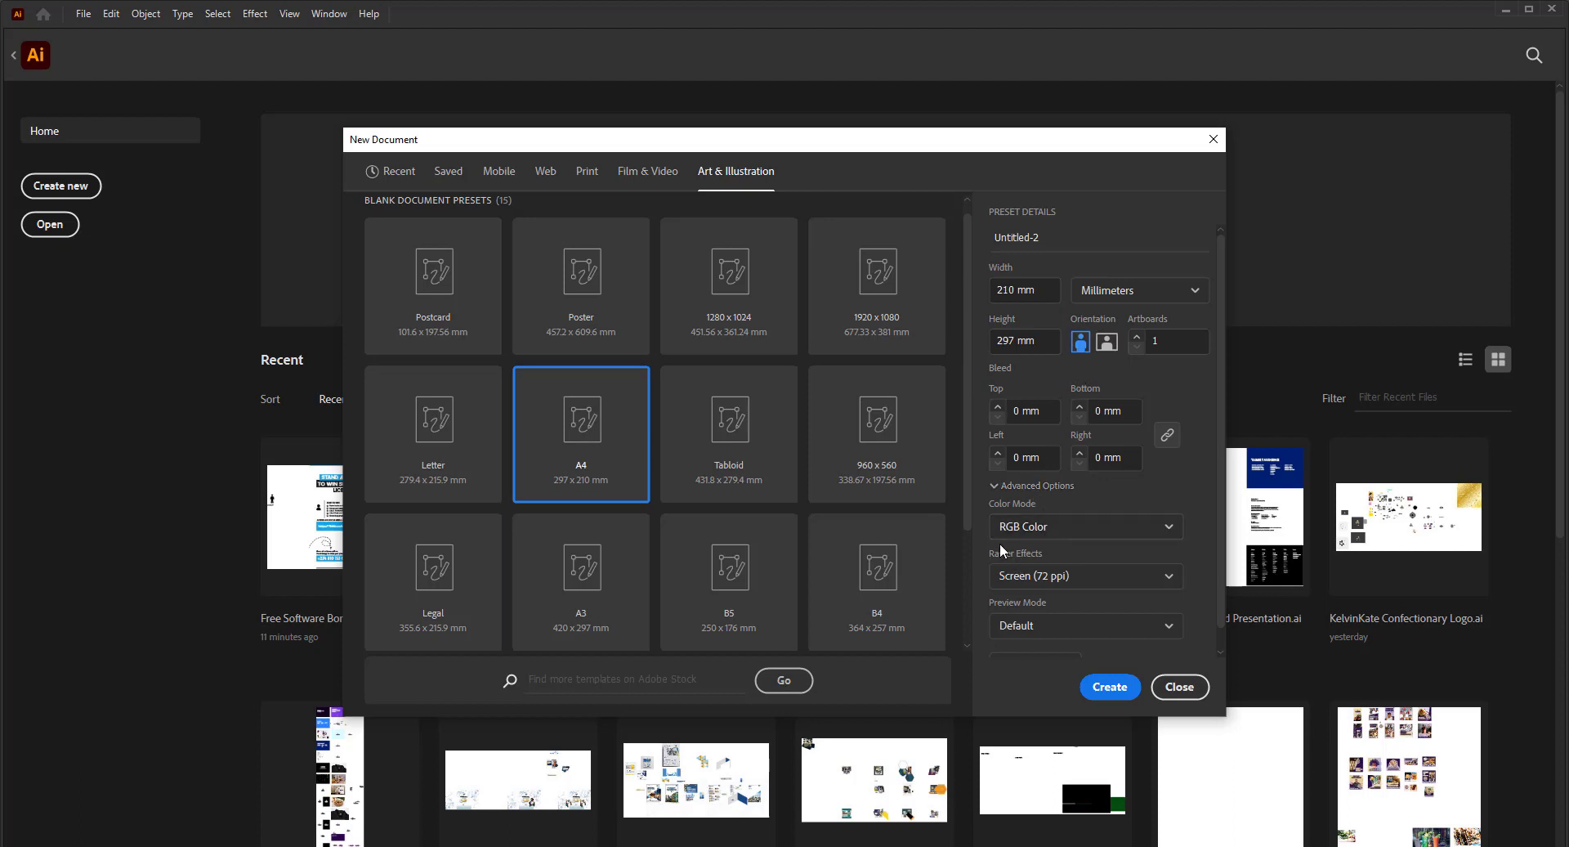
{"action": "left_click", "coordinate": [1137, 336]}
{"action": "left_click", "coordinate": [1137, 335]}
- Set the new document's raster effects to High (300 ppi), keep RGB Color as the color mode and create the document
{"action": "scroll", "coordinate": [1022, 515], "scroll_direction": "down", "scroll_amount": 1}
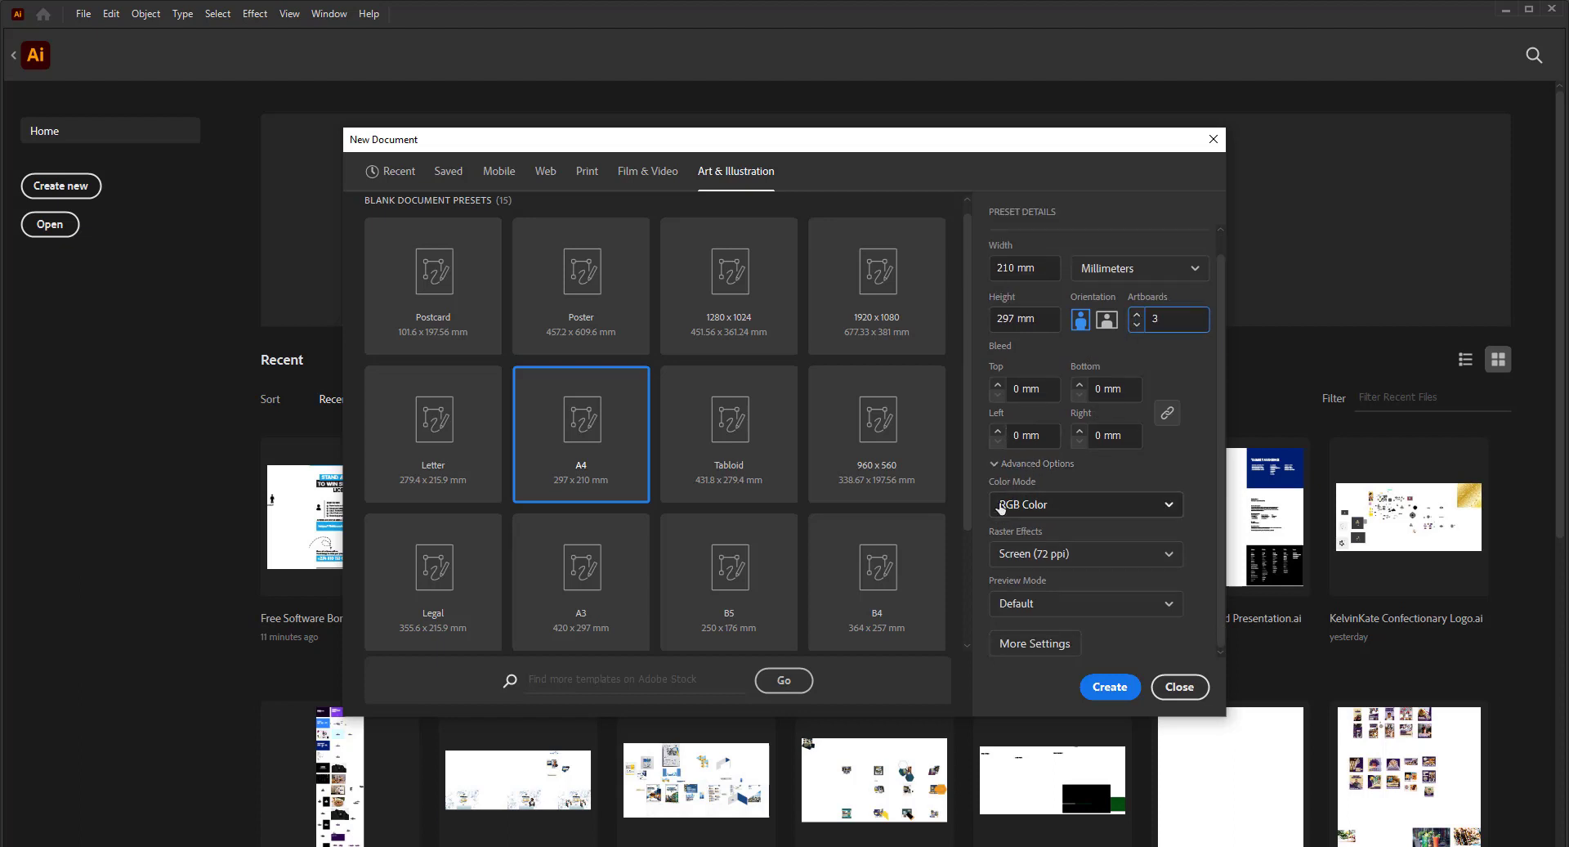
{"action": "left_click", "coordinate": [1055, 506]}
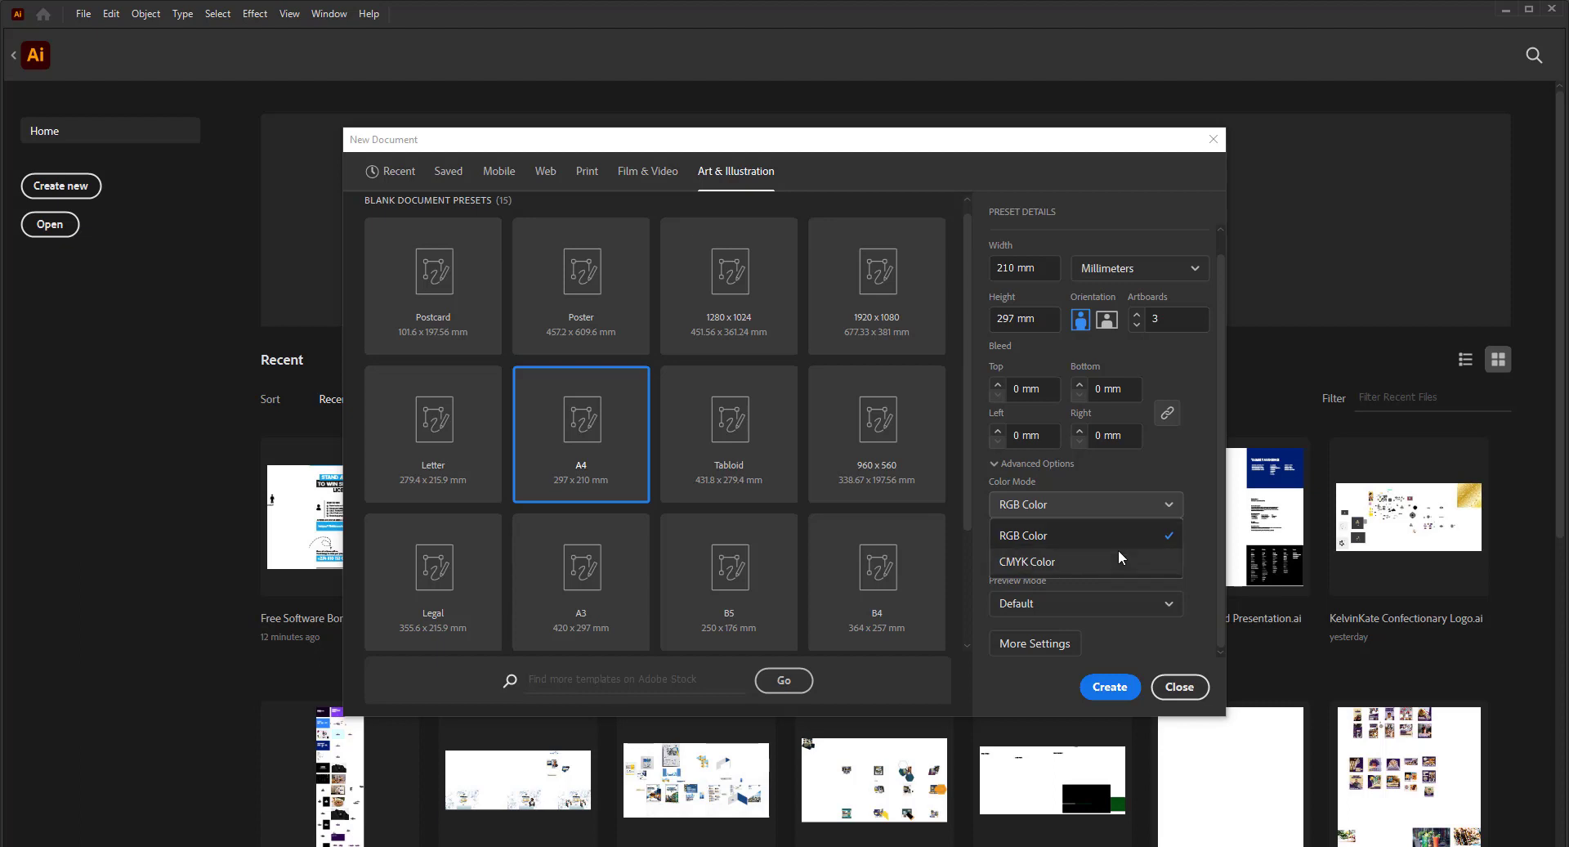
{"action": "left_click", "coordinate": [1195, 538]}
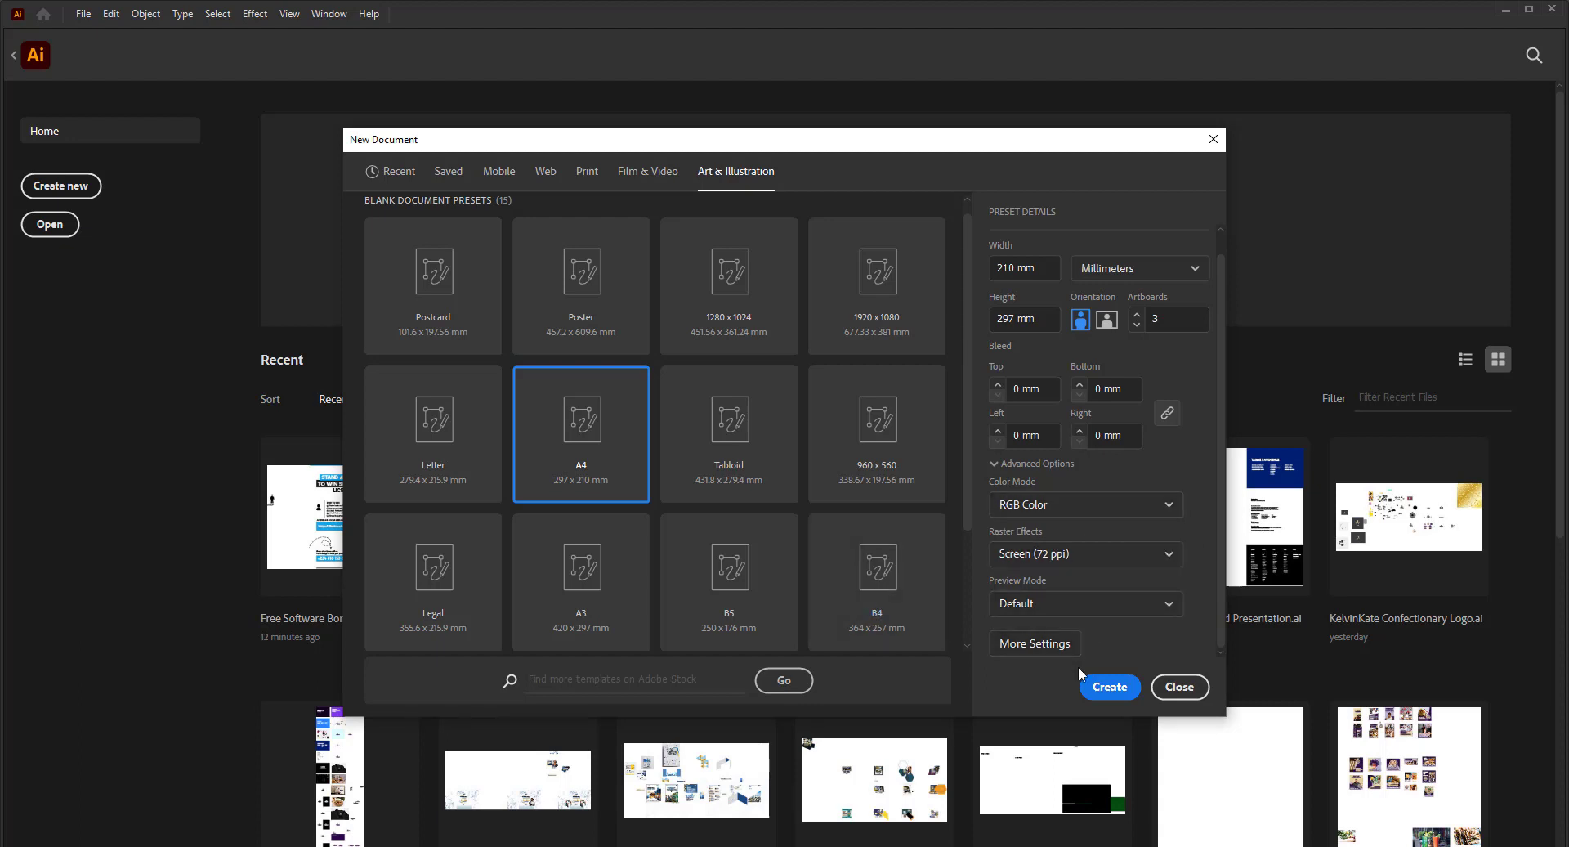
{"action": "left_click", "coordinate": [1091, 564]}
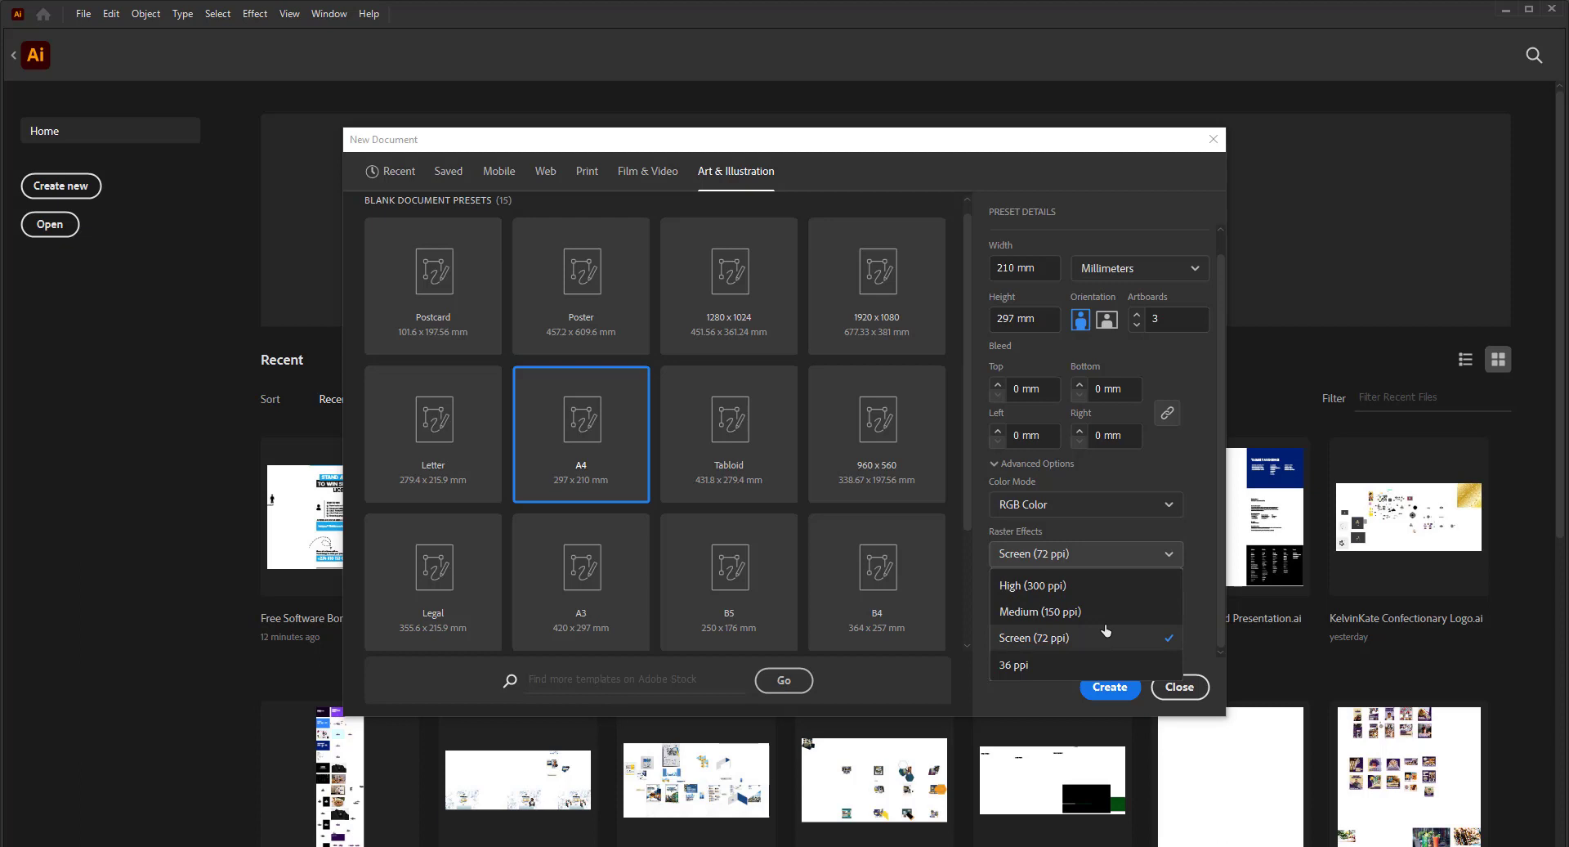
{"action": "left_click", "coordinate": [1066, 587]}
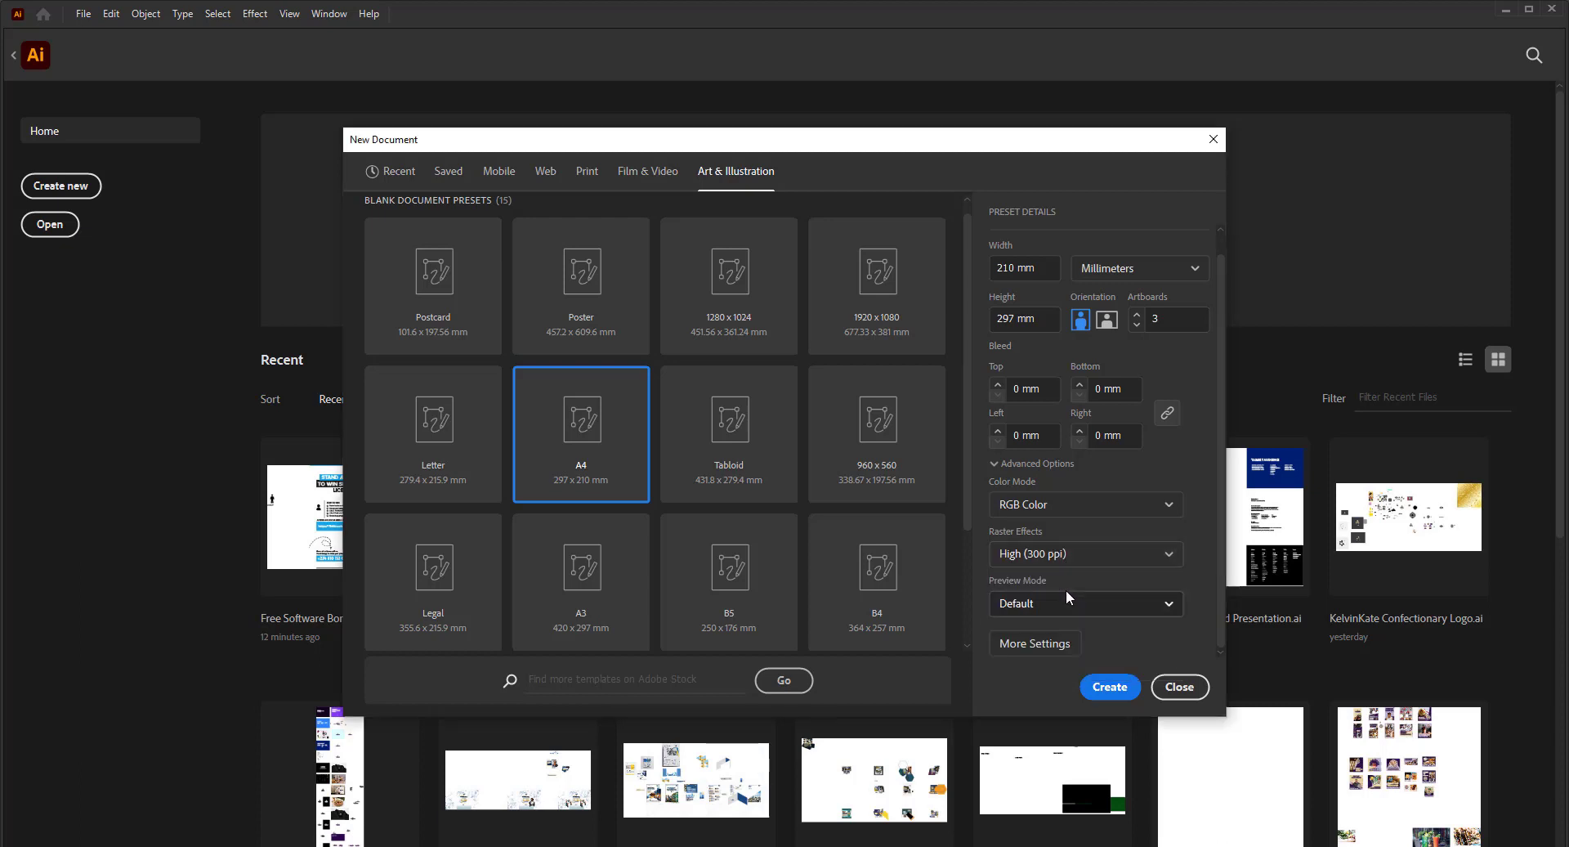
{"action": "left_click", "coordinate": [1105, 689]}
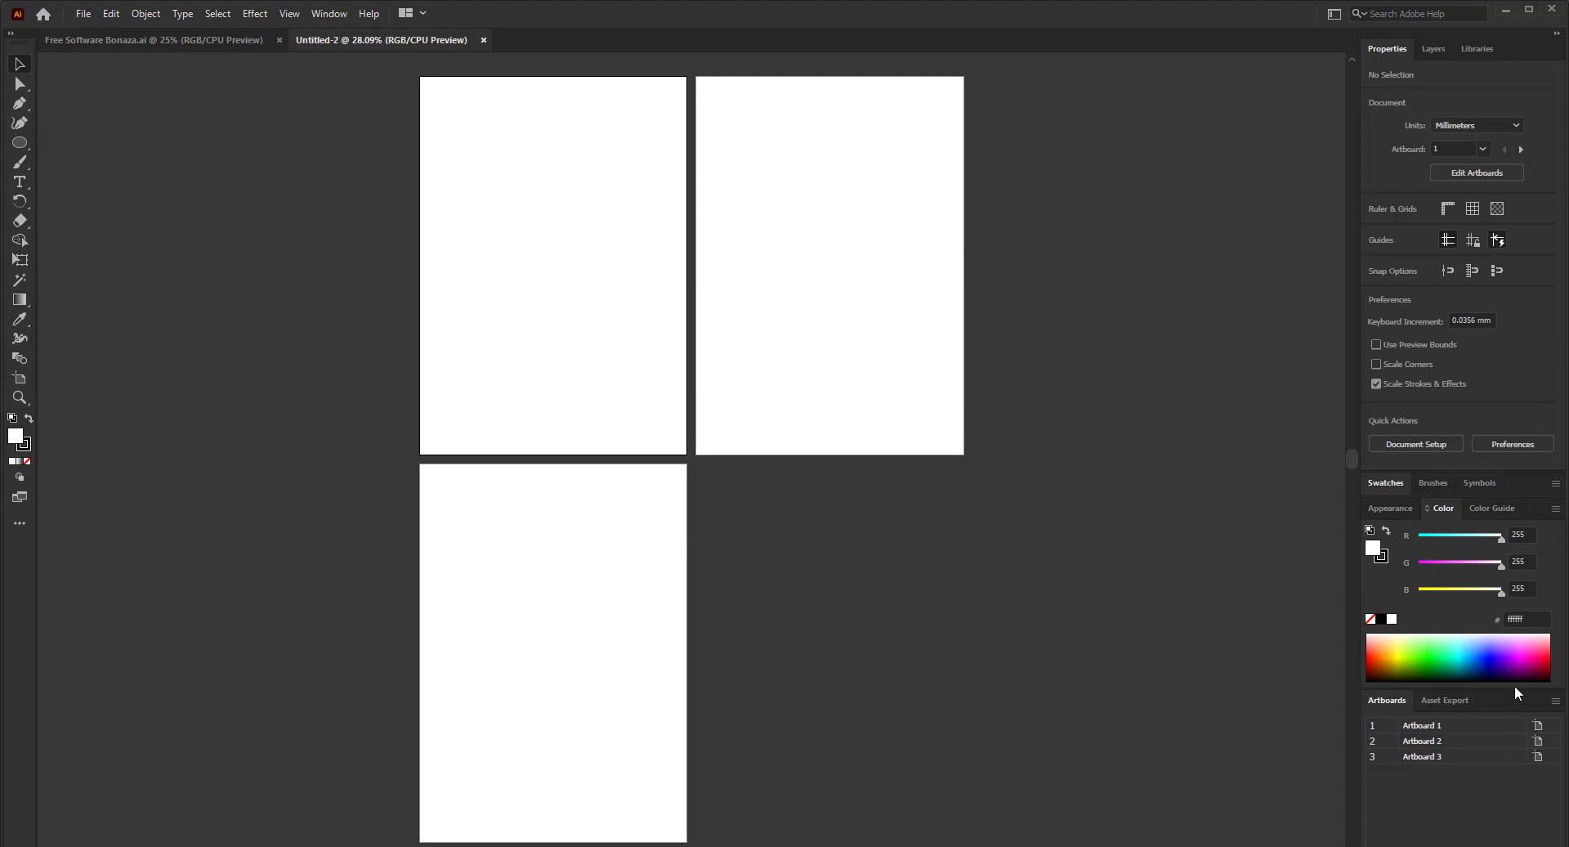
- Detach the Artboards panel from its dock and float it beside the artboards on the canvas
{"action": "left_click_drag", "start_coordinate": [1510, 689], "coordinate": [1533, 552]}
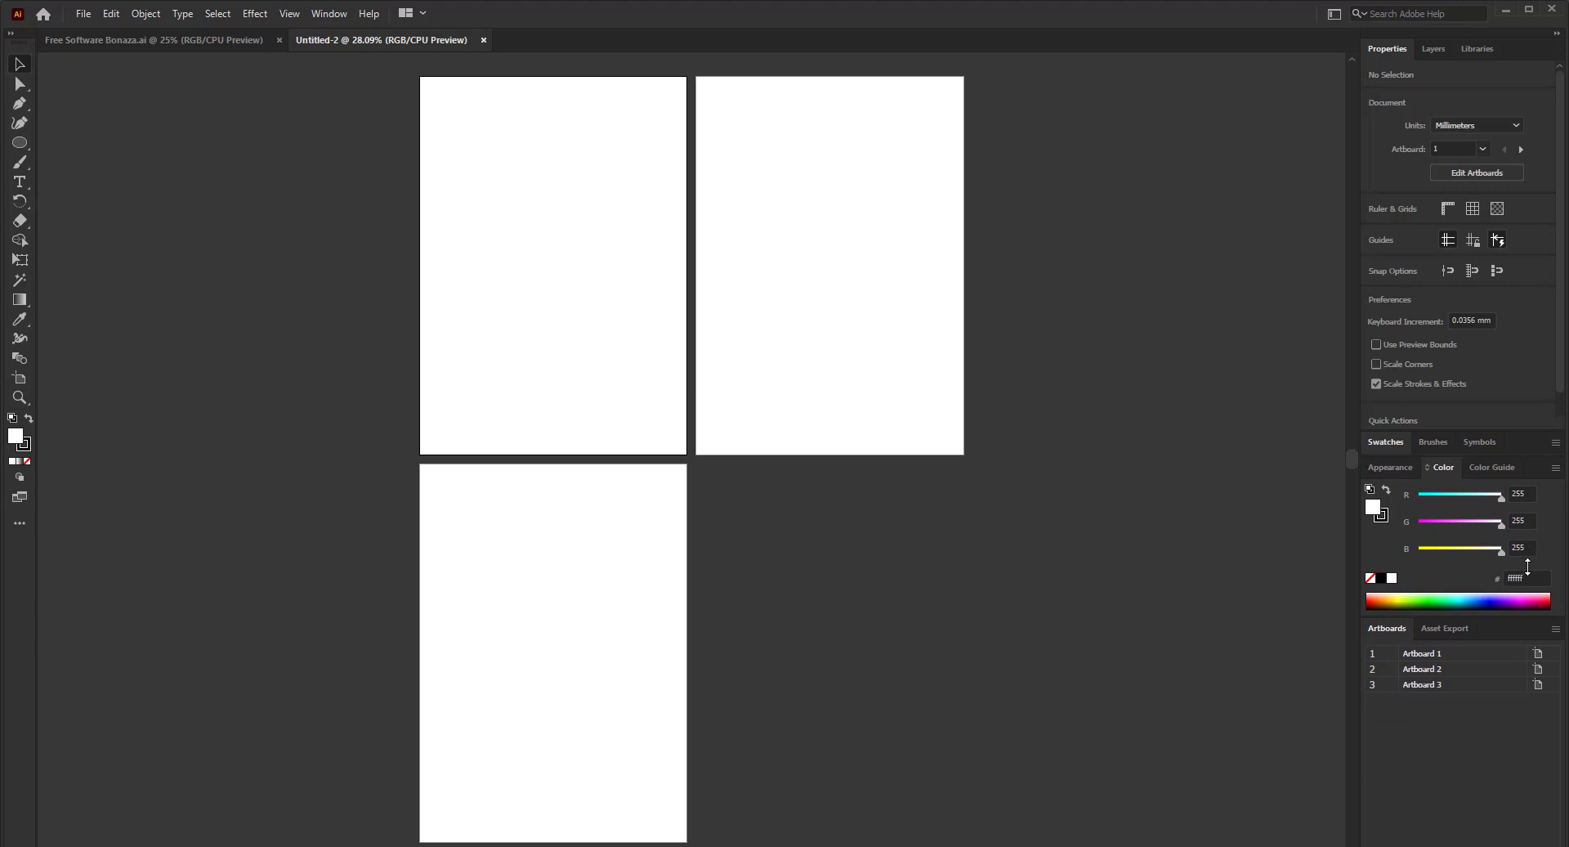
{"action": "left_click", "coordinate": [1442, 629]}
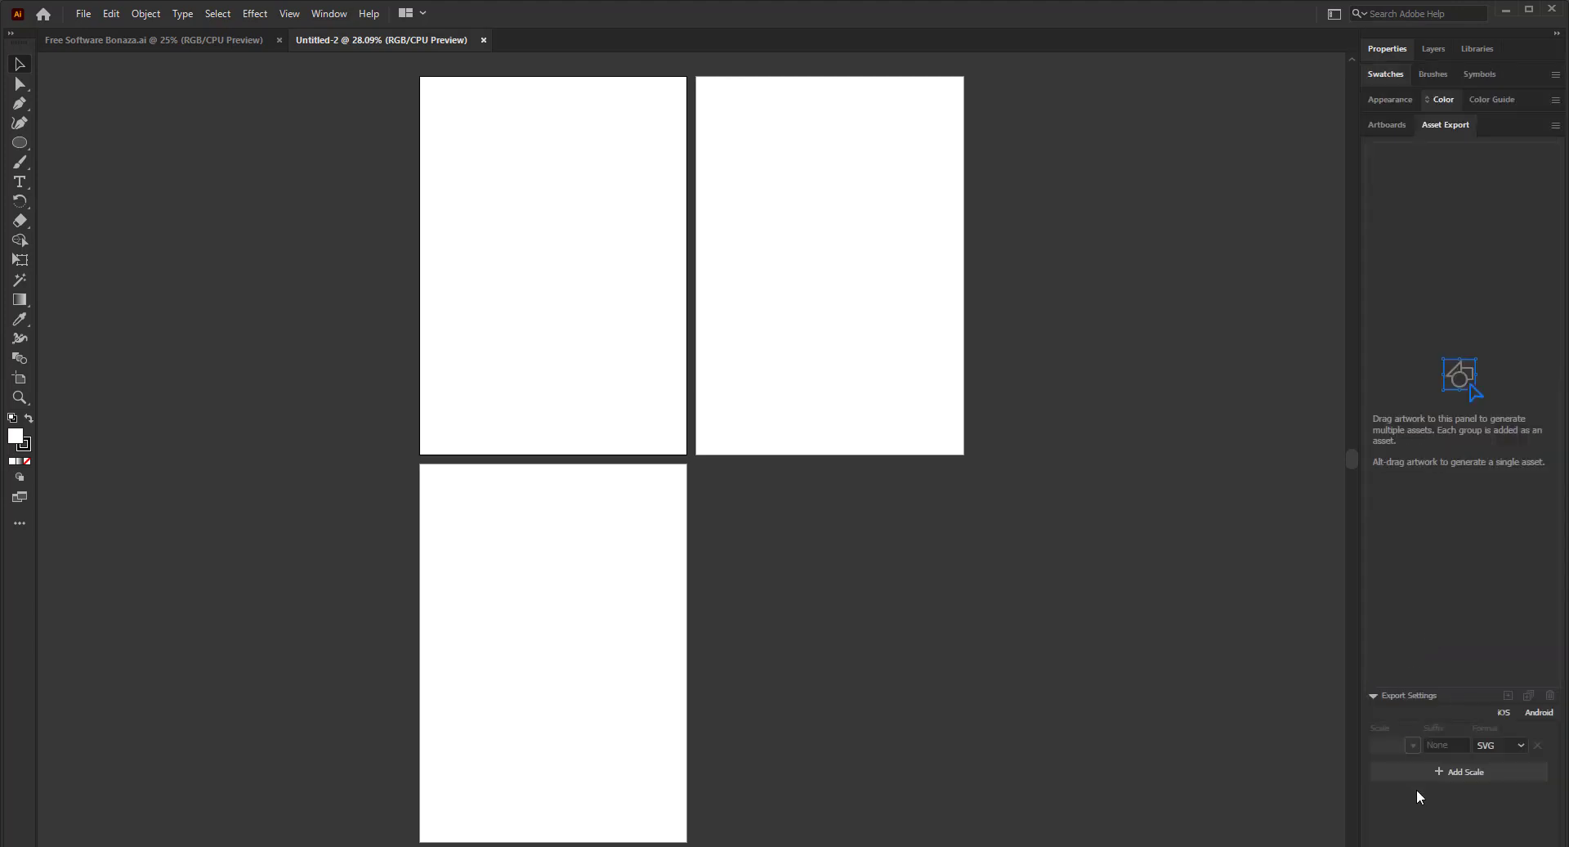
{"action": "left_click", "coordinate": [1398, 127]}
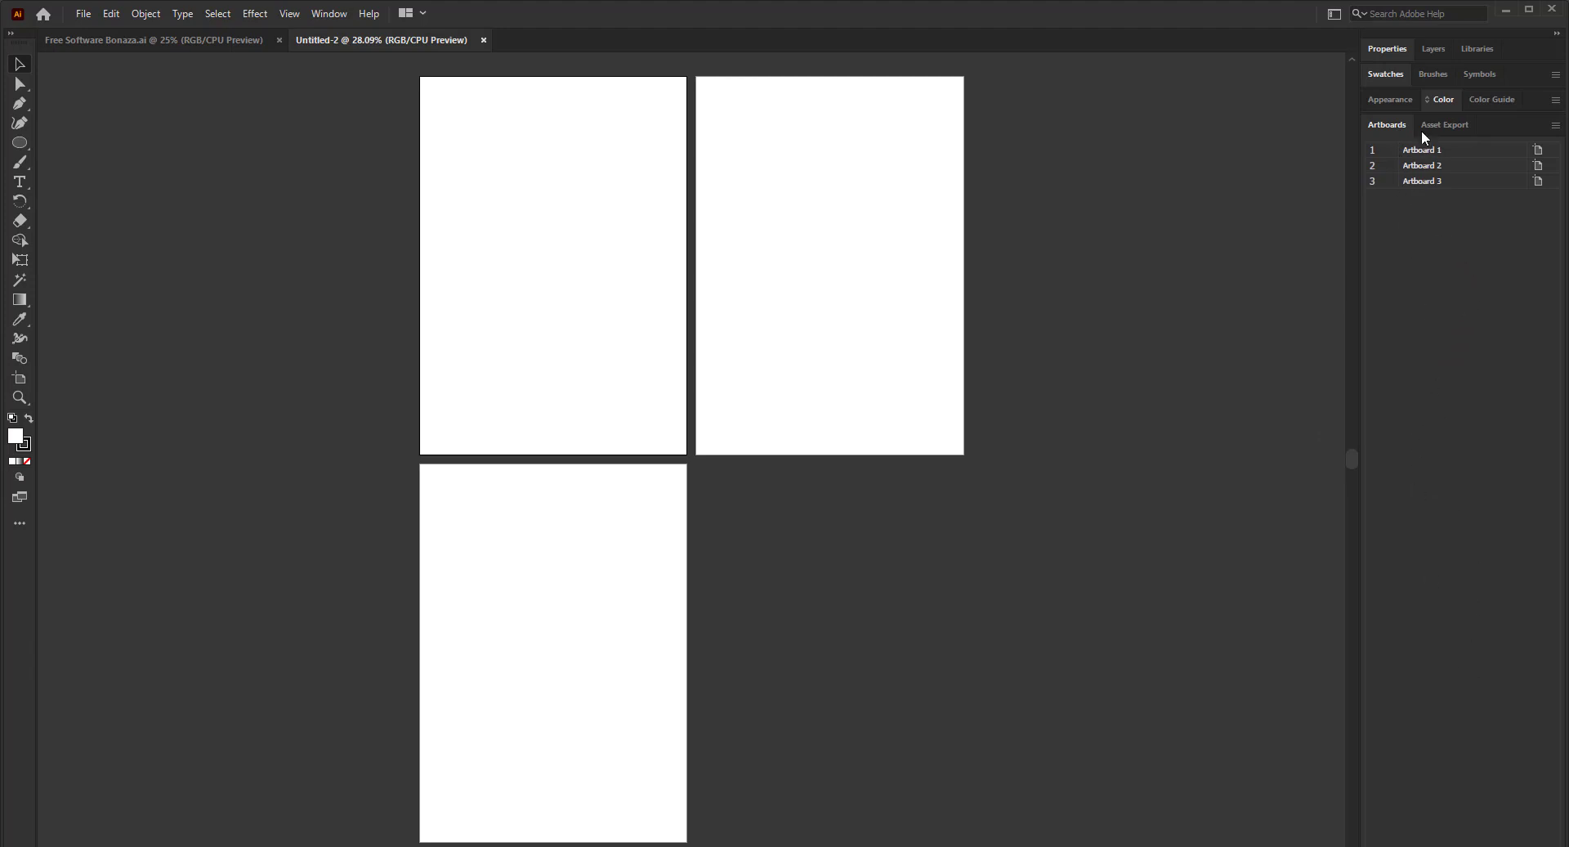
{"action": "left_click_drag", "start_coordinate": [1387, 125], "coordinate": [1086, 107]}
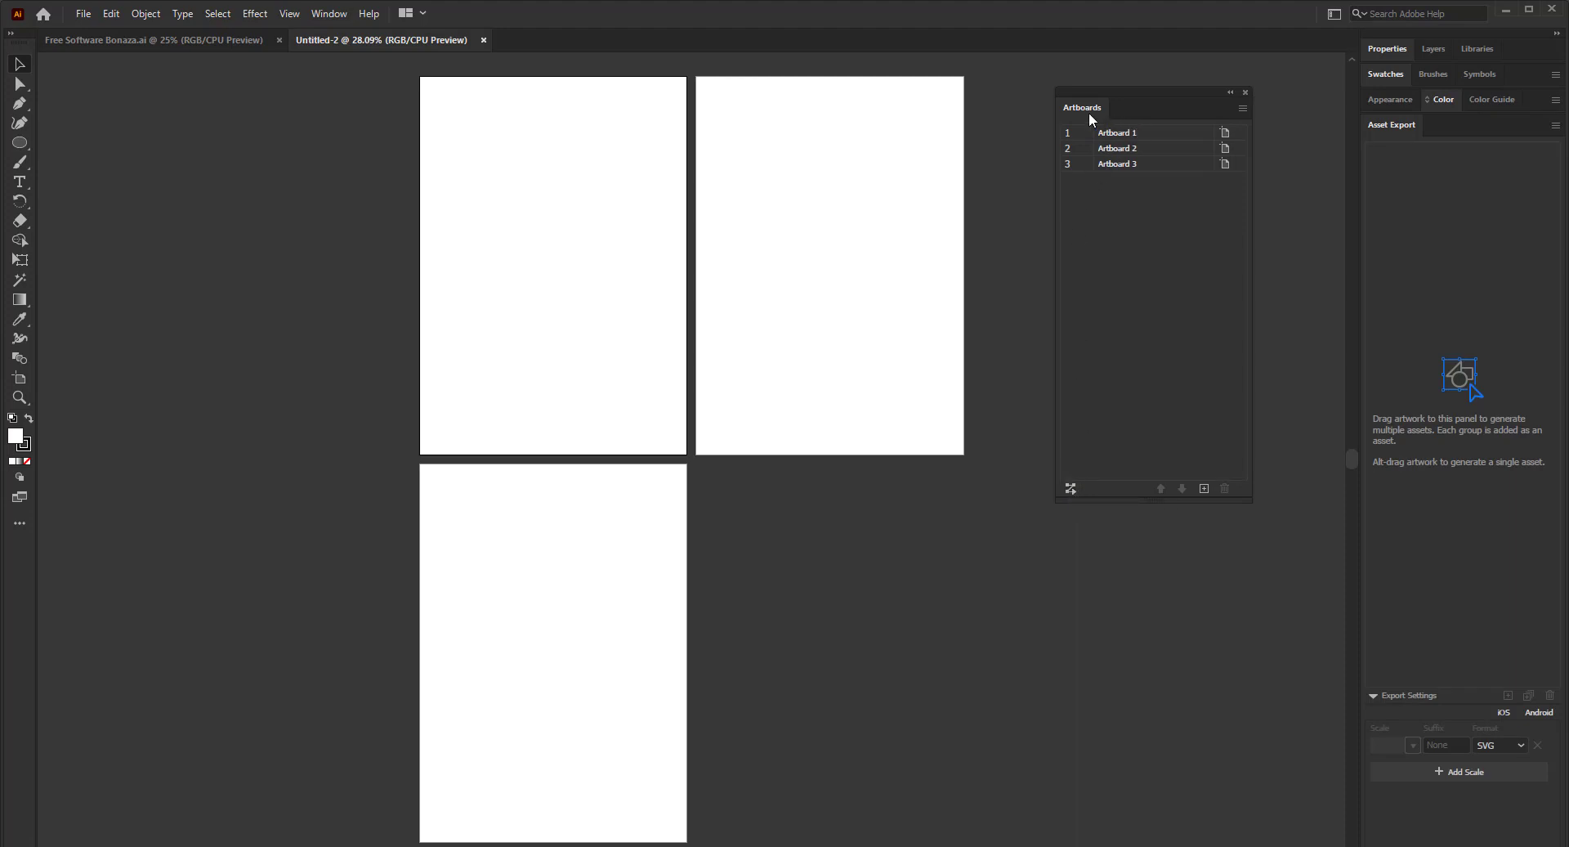
- Rearrange all artboards in a single column with 50 mm spacing and check the gaps between them
{"action": "left_click", "coordinate": [1070, 488]}
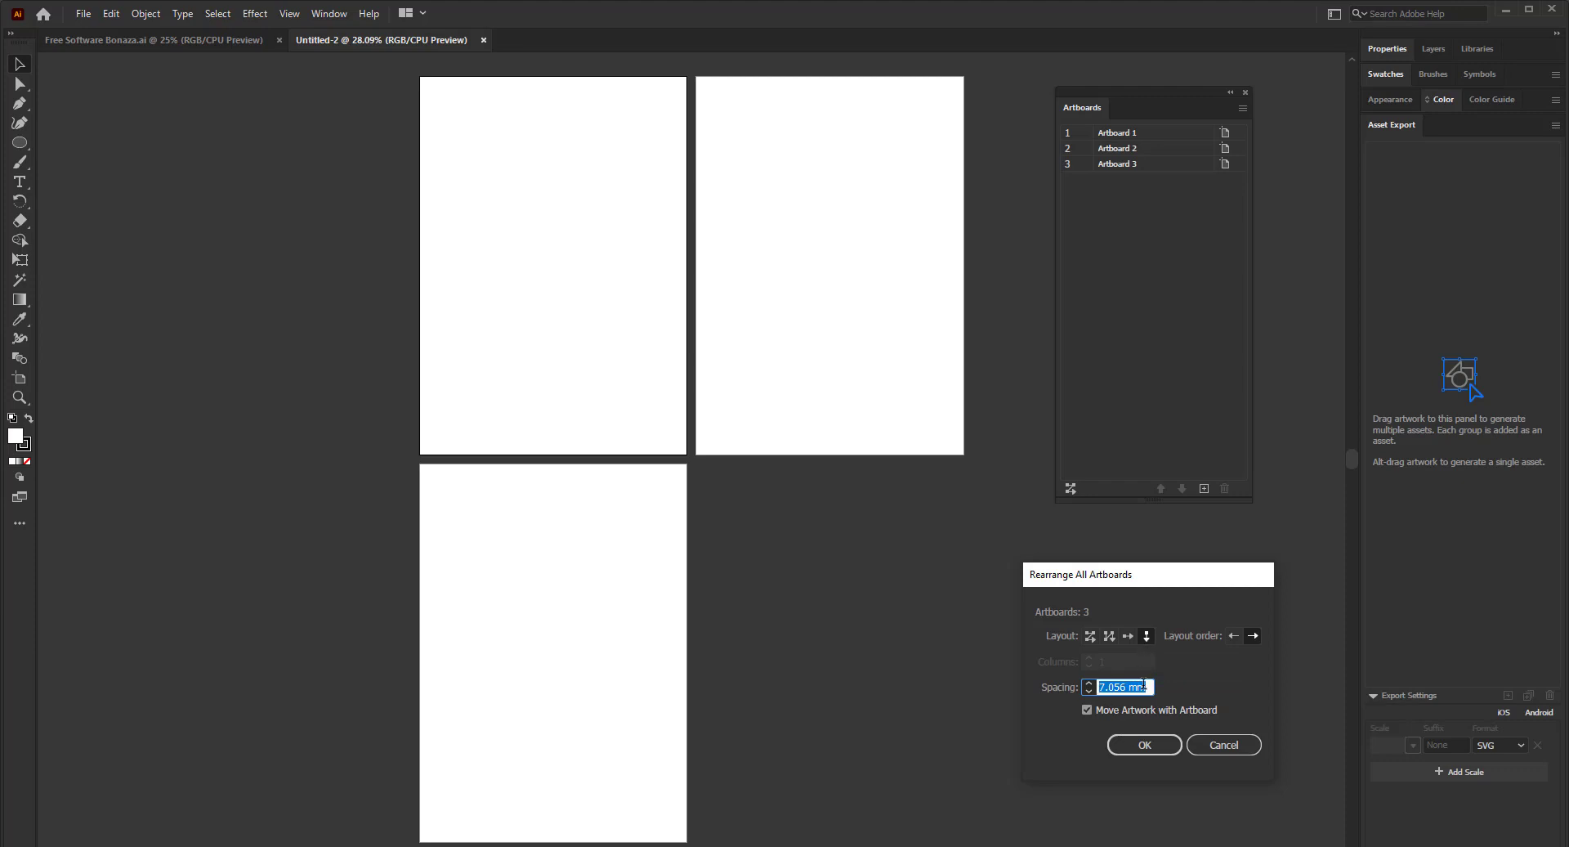
{"action": "type", "text": "50"}
{"action": "left_click", "coordinate": [1156, 751]}
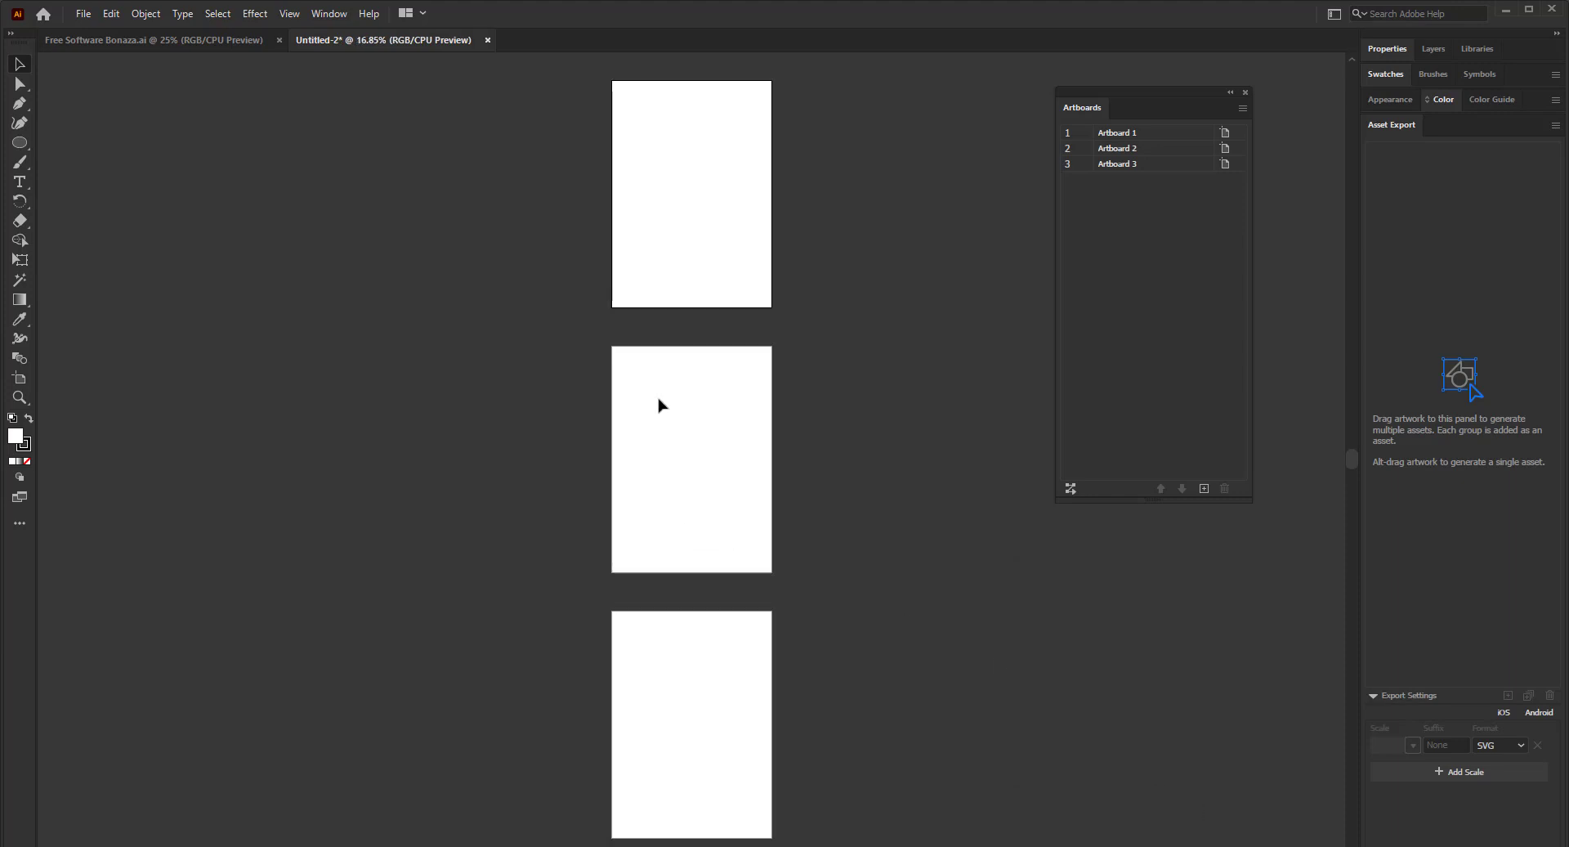
{"action": "scroll", "coordinate": [715, 200], "scroll_direction": "up", "scroll_amount": 1}
{"action": "scroll", "coordinate": [711, 262], "scroll_direction": "down", "scroll_amount": 2}
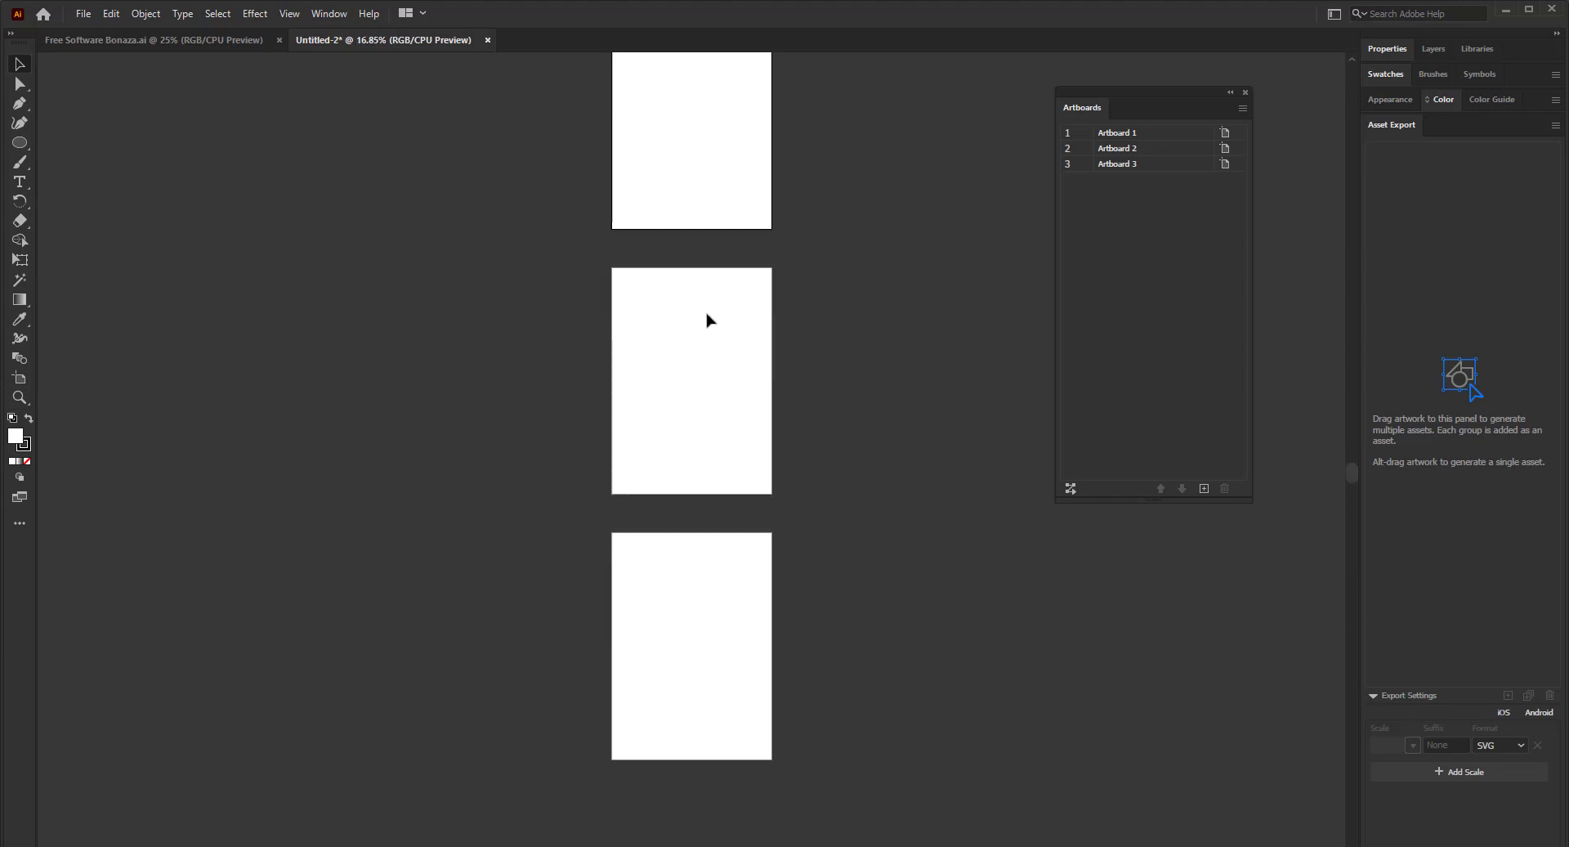
{"action": "scroll", "coordinate": [707, 343], "scroll_direction": "up", "scroll_amount": 1}
{"action": "scroll", "coordinate": [707, 360], "scroll_direction": "up", "scroll_amount": 2}
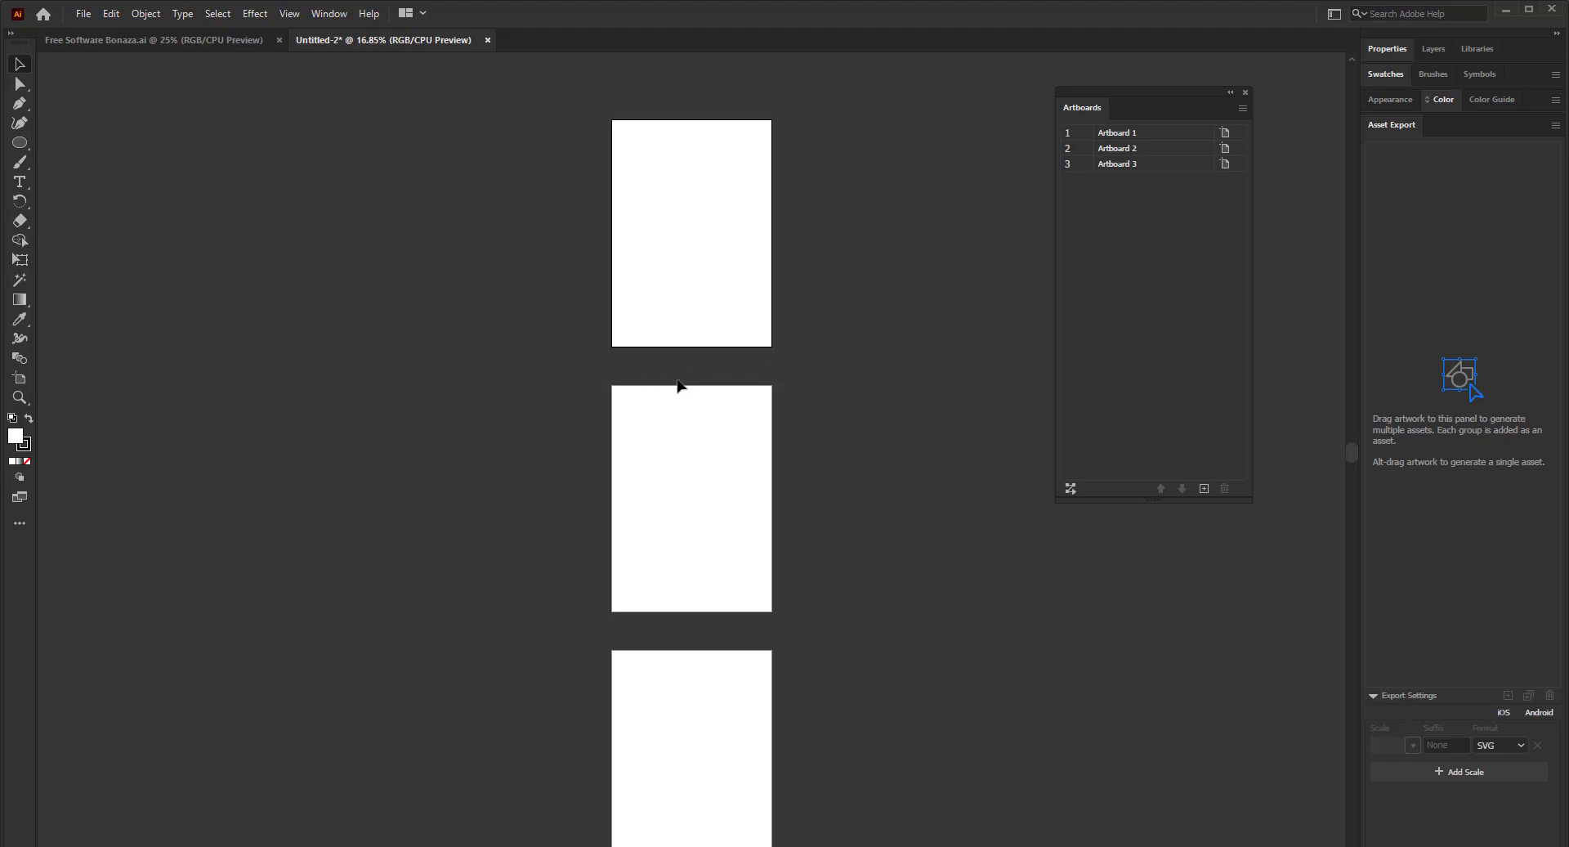
- Rearrange the single-column artboards with 20 mm spacing and focus on the first artboard
{"action": "left_click", "coordinate": [1069, 488]}
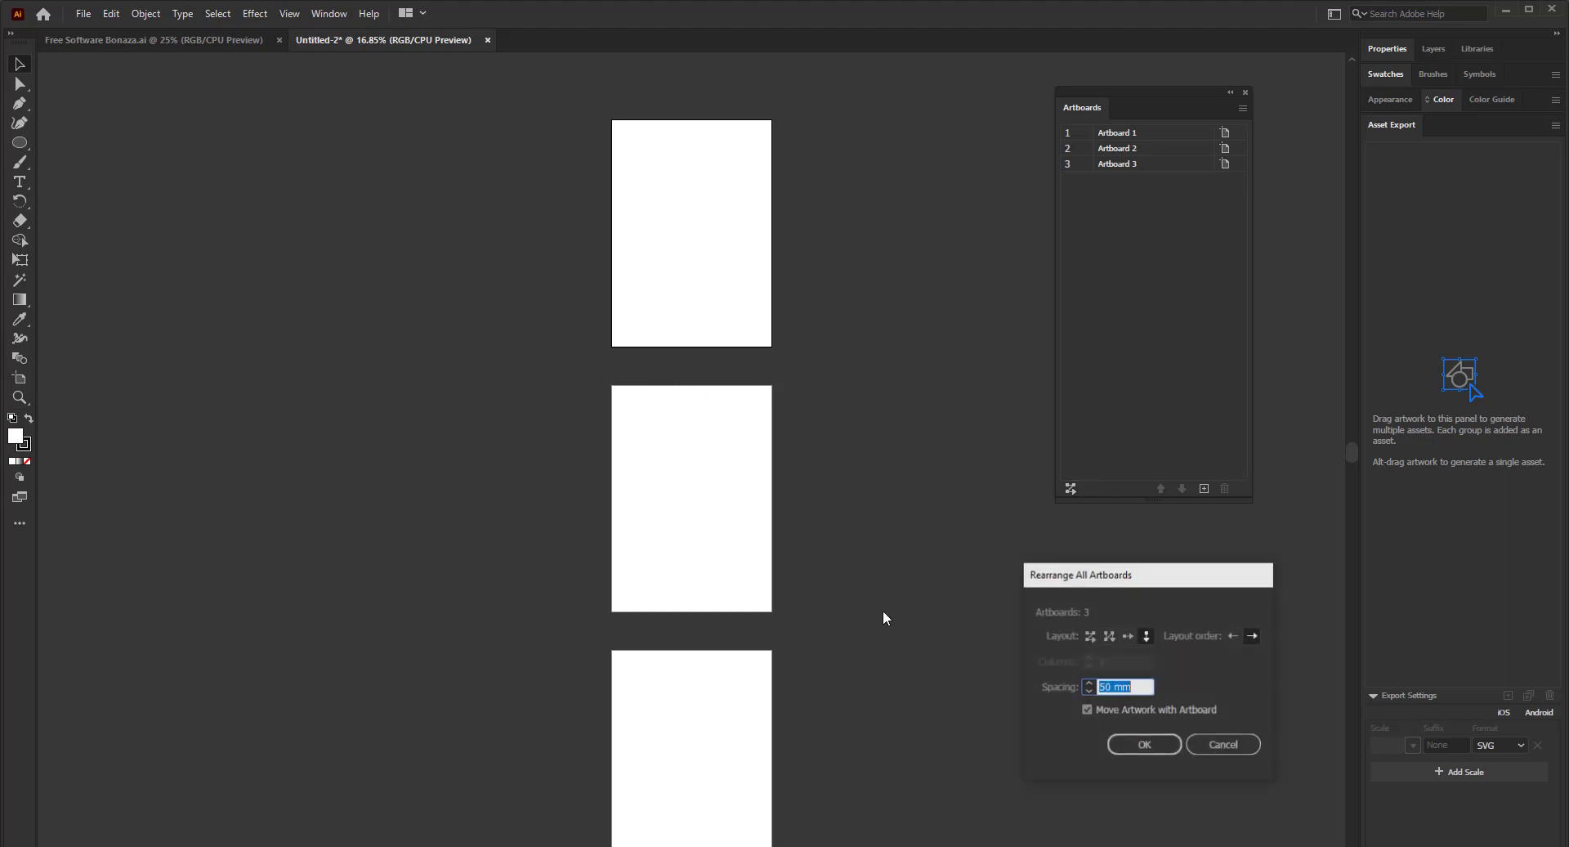
{"action": "type", "text": "20"}
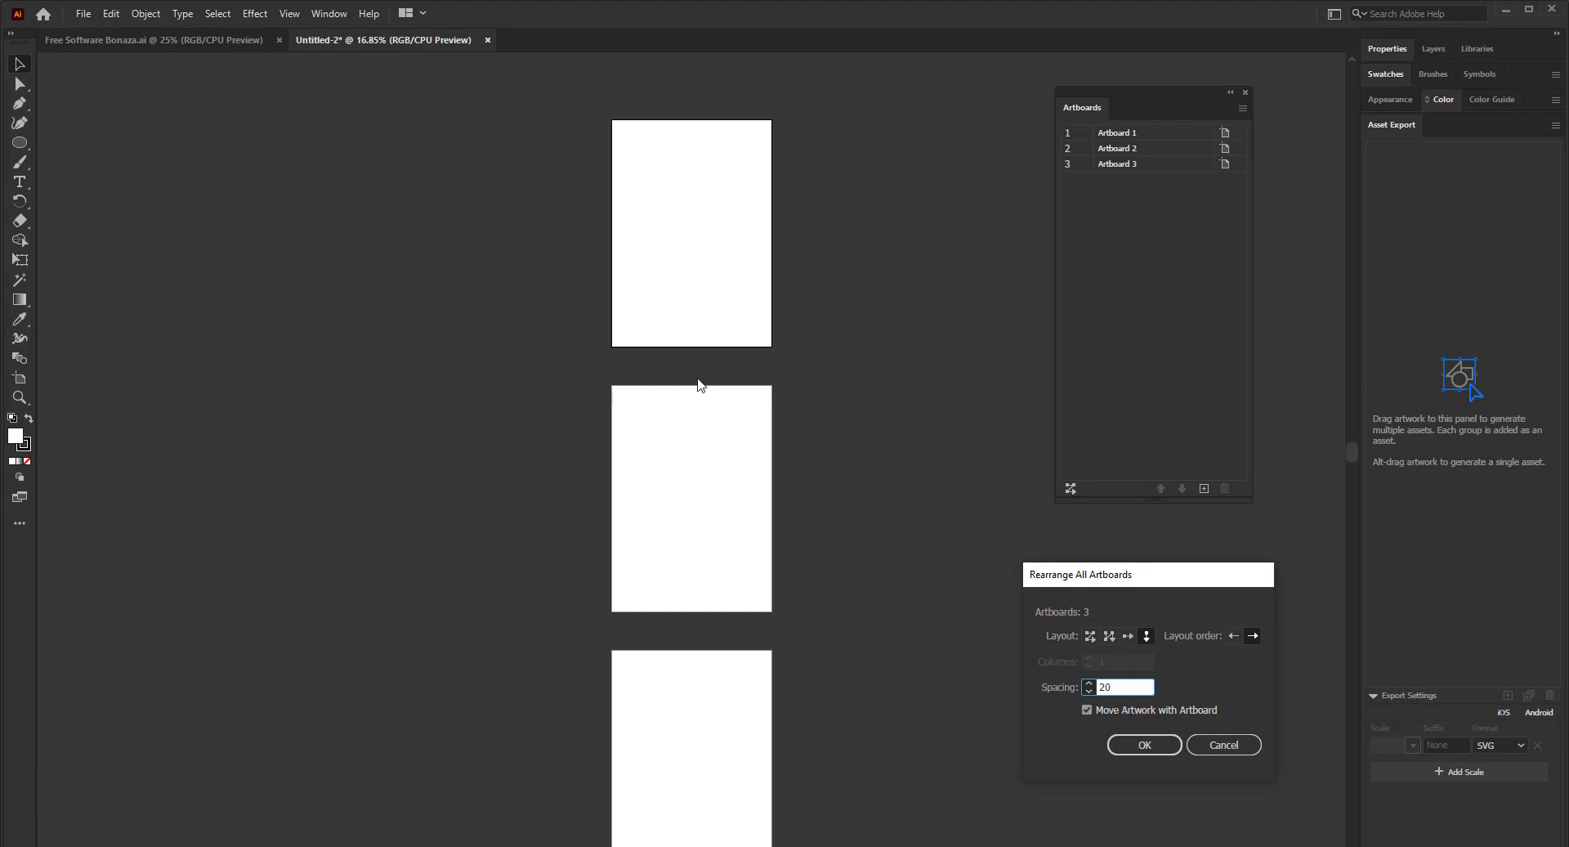
{"action": "left_click", "coordinate": [1148, 745]}
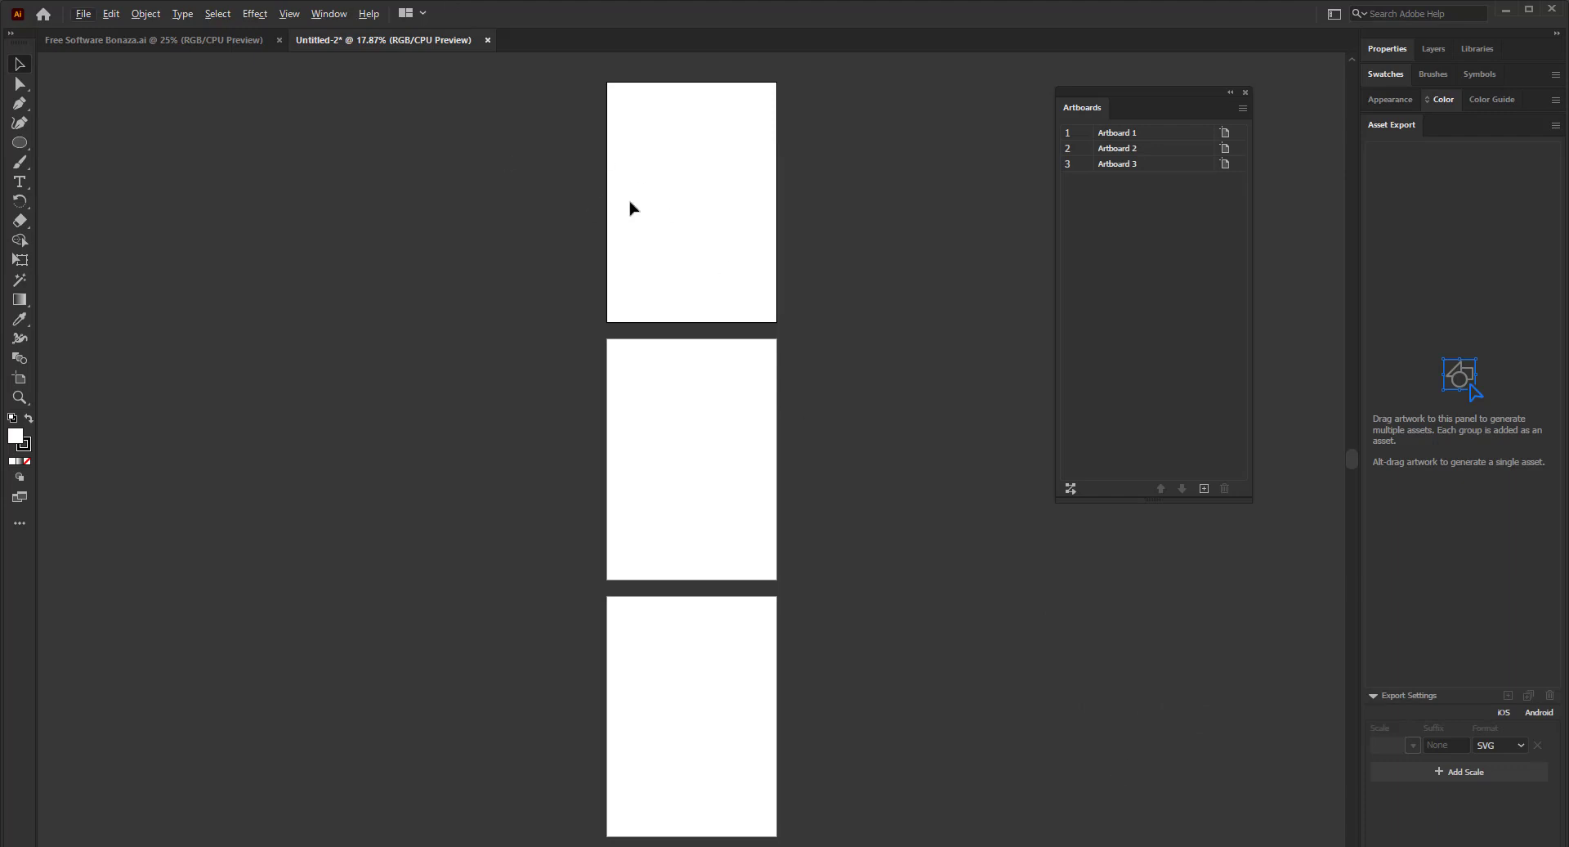
{"action": "scroll", "coordinate": [617, 210], "scroll_direction": "up", "scroll_amount": 2, "text": "alt"}
{"action": "scroll", "coordinate": [711, 311], "scroll_direction": "up", "scroll_amount": 3}
{"action": "scroll", "coordinate": [907, 382], "scroll_direction": "up", "scroll_amount": 1, "text": "alt"}
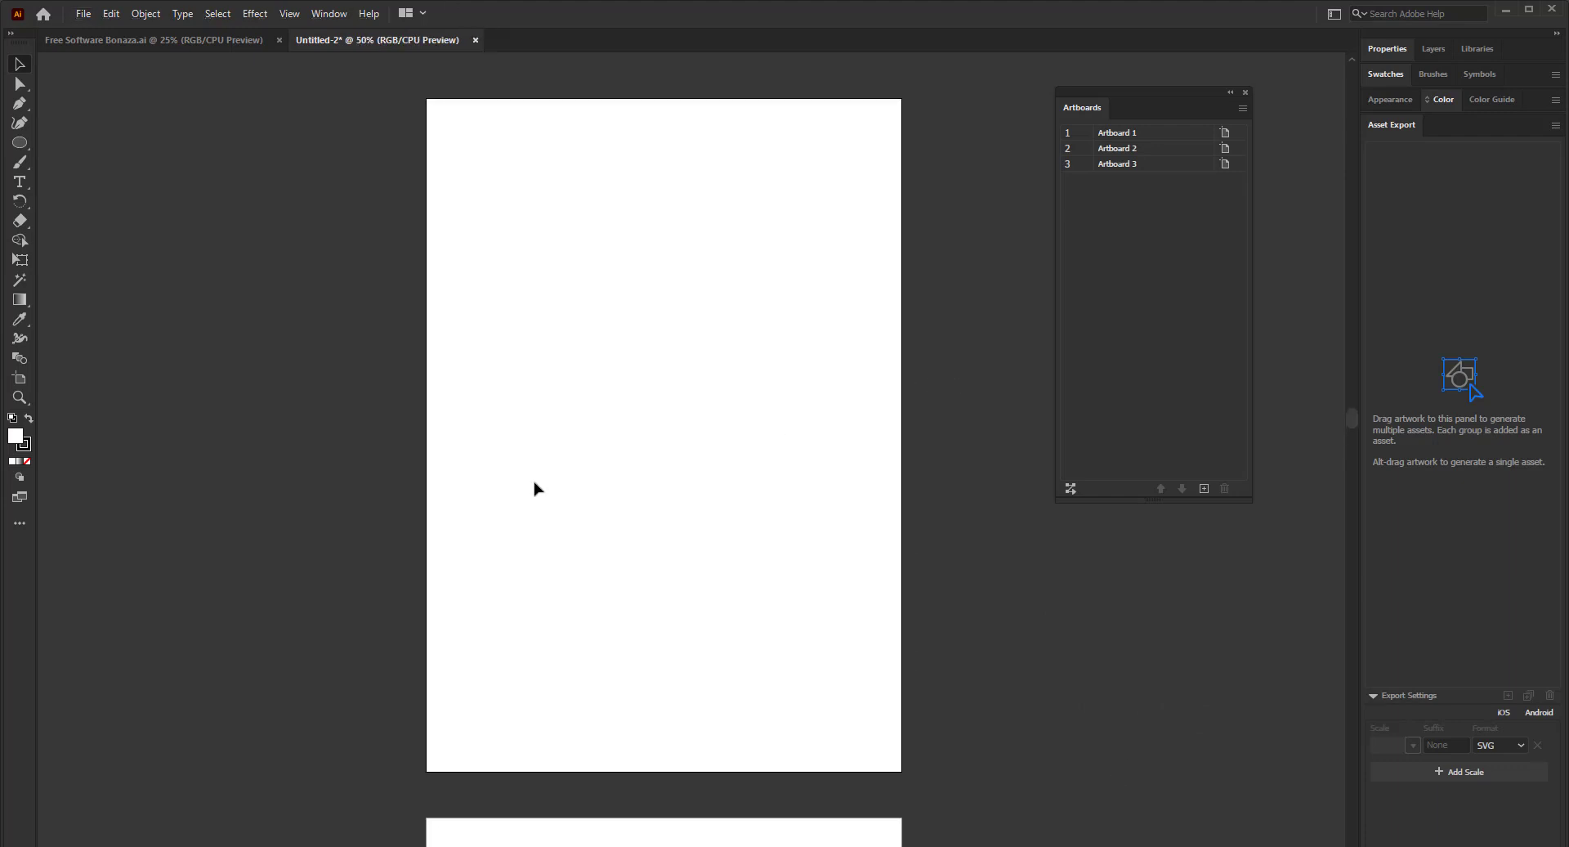
{"action": "scroll", "coordinate": [462, 441], "scroll_direction": "up", "scroll_amount": 1}
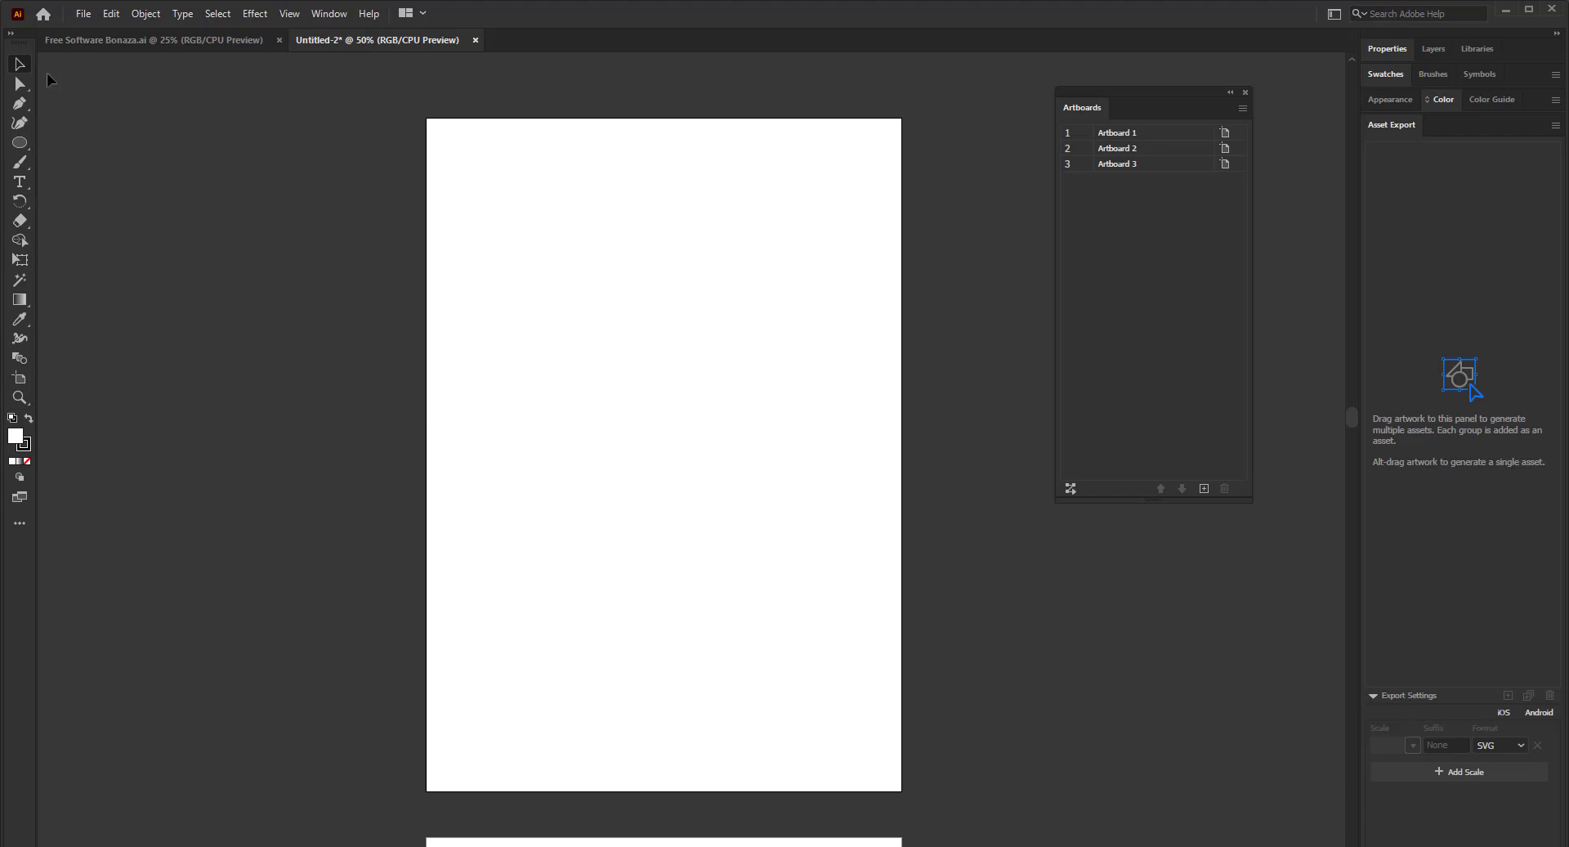
- Expand the toolbar to two columns and add the Area Type Tool to it from the complete tool list
{"action": "left_click", "coordinate": [11, 32]}
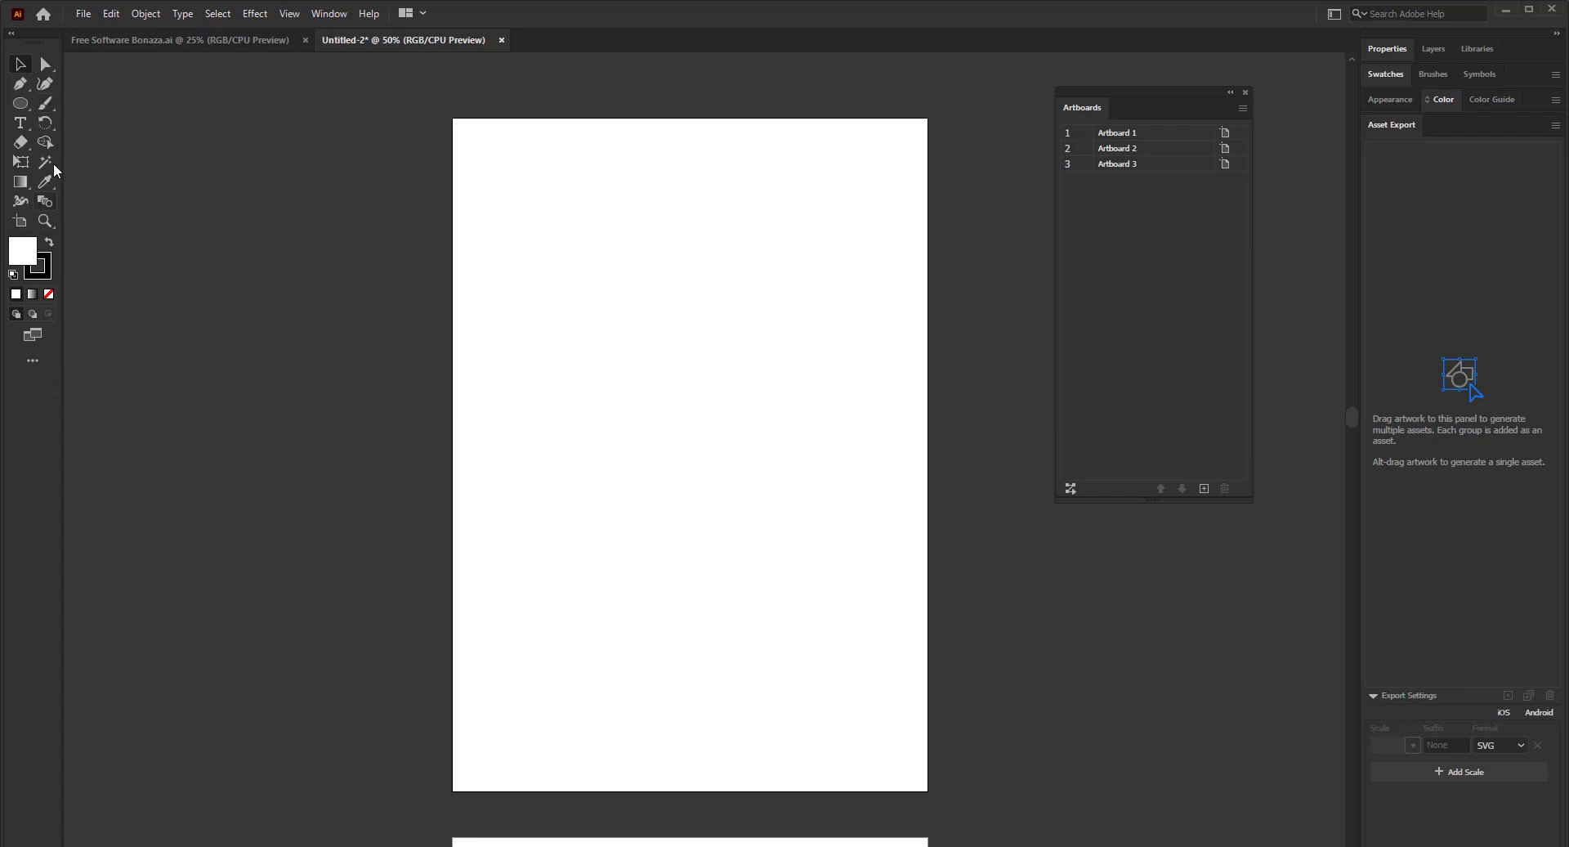
{"action": "left_click", "coordinate": [32, 365]}
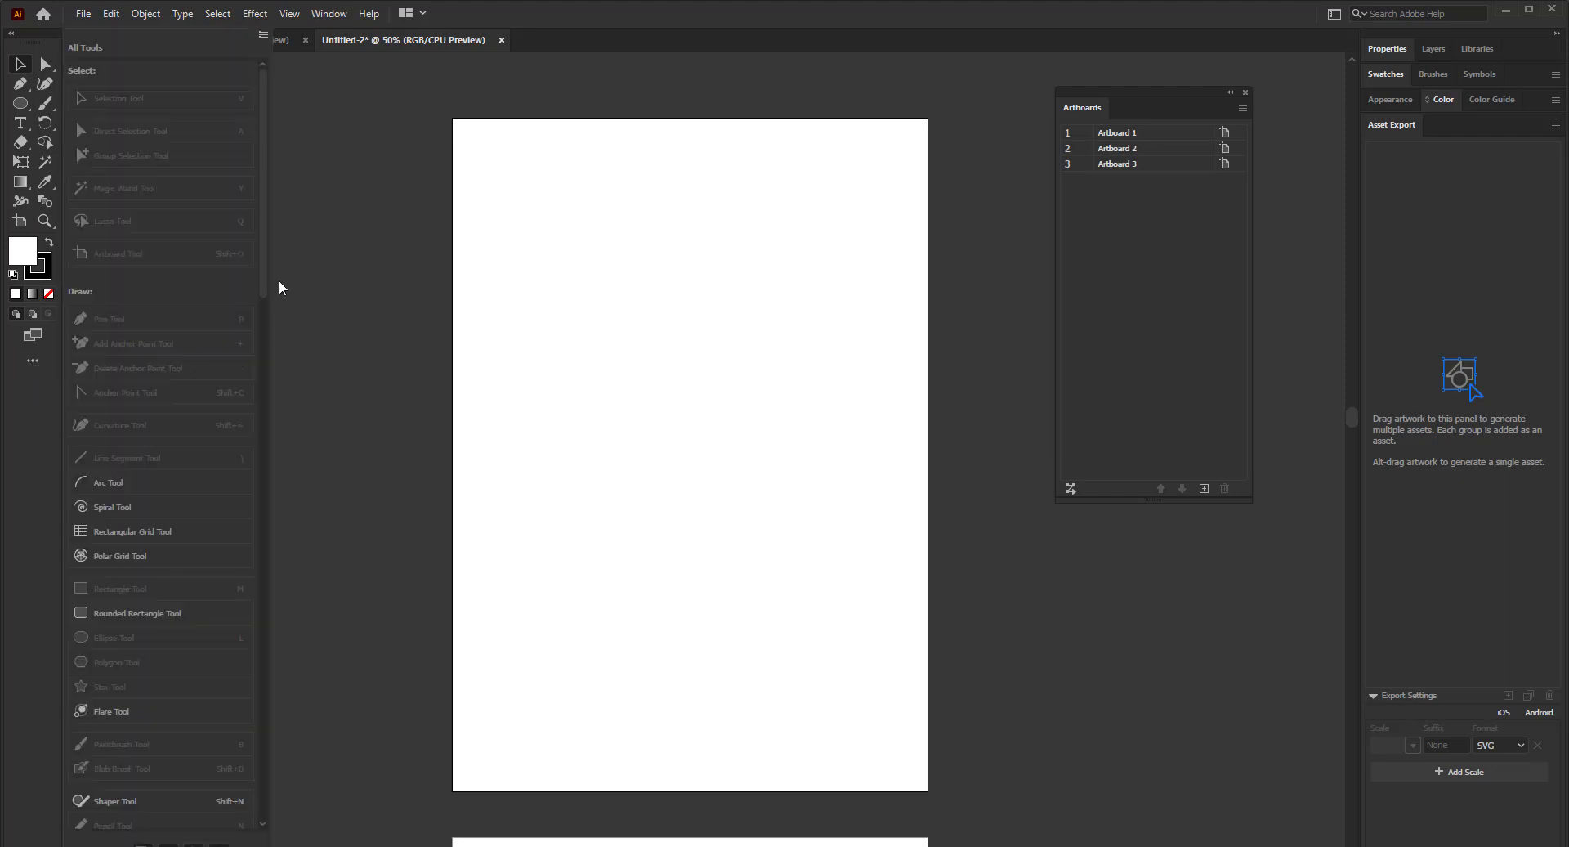
{"action": "scroll", "coordinate": [147, 376], "scroll_direction": "down", "scroll_amount": 10}
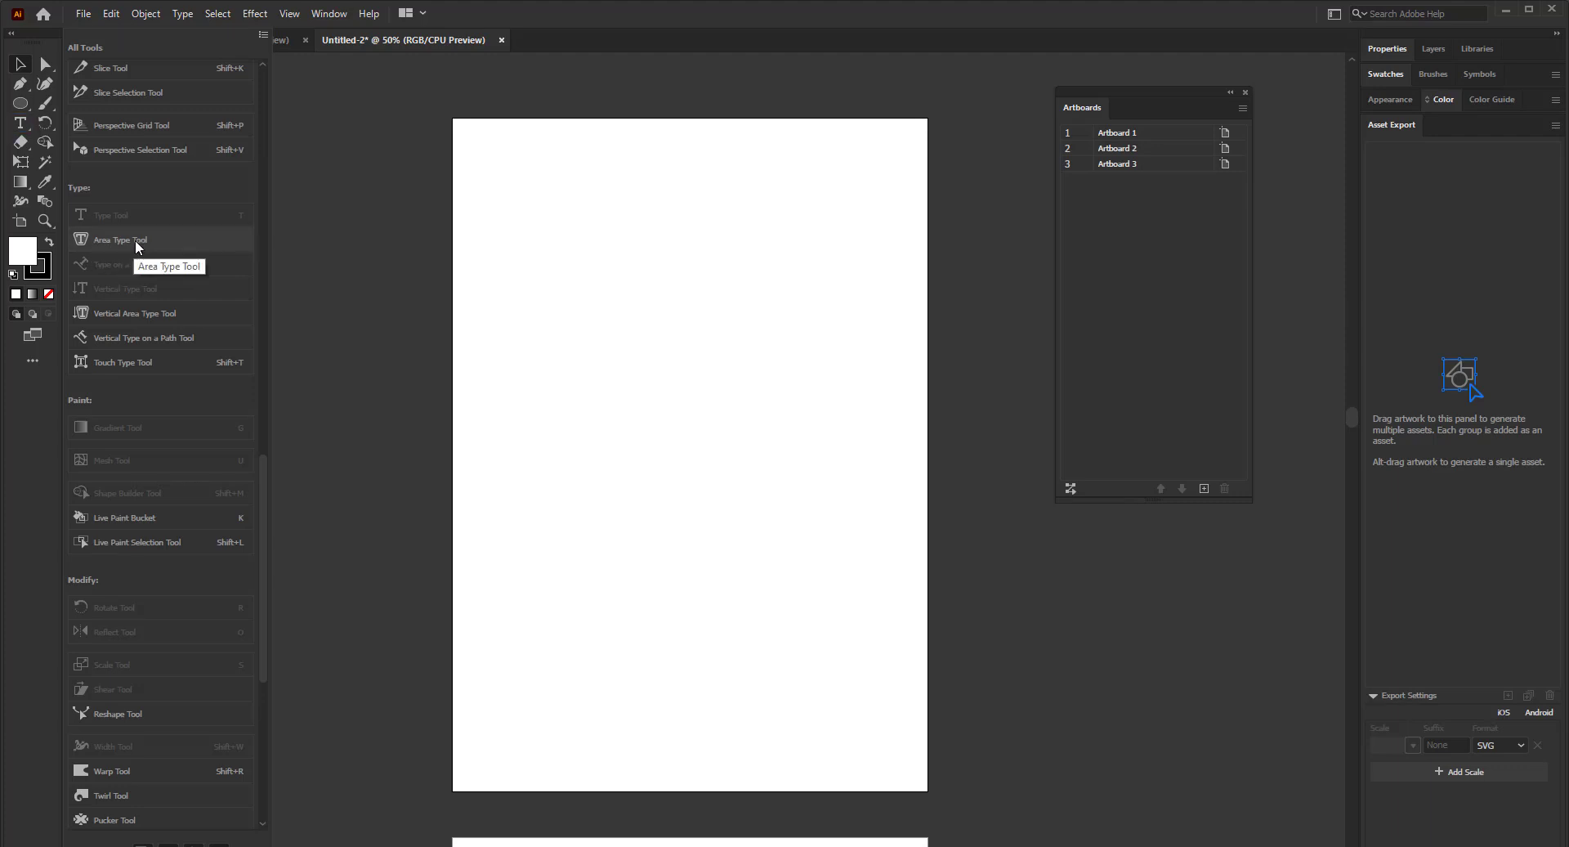
{"action": "left_click_drag", "start_coordinate": [132, 245], "coordinate": [31, 219]}
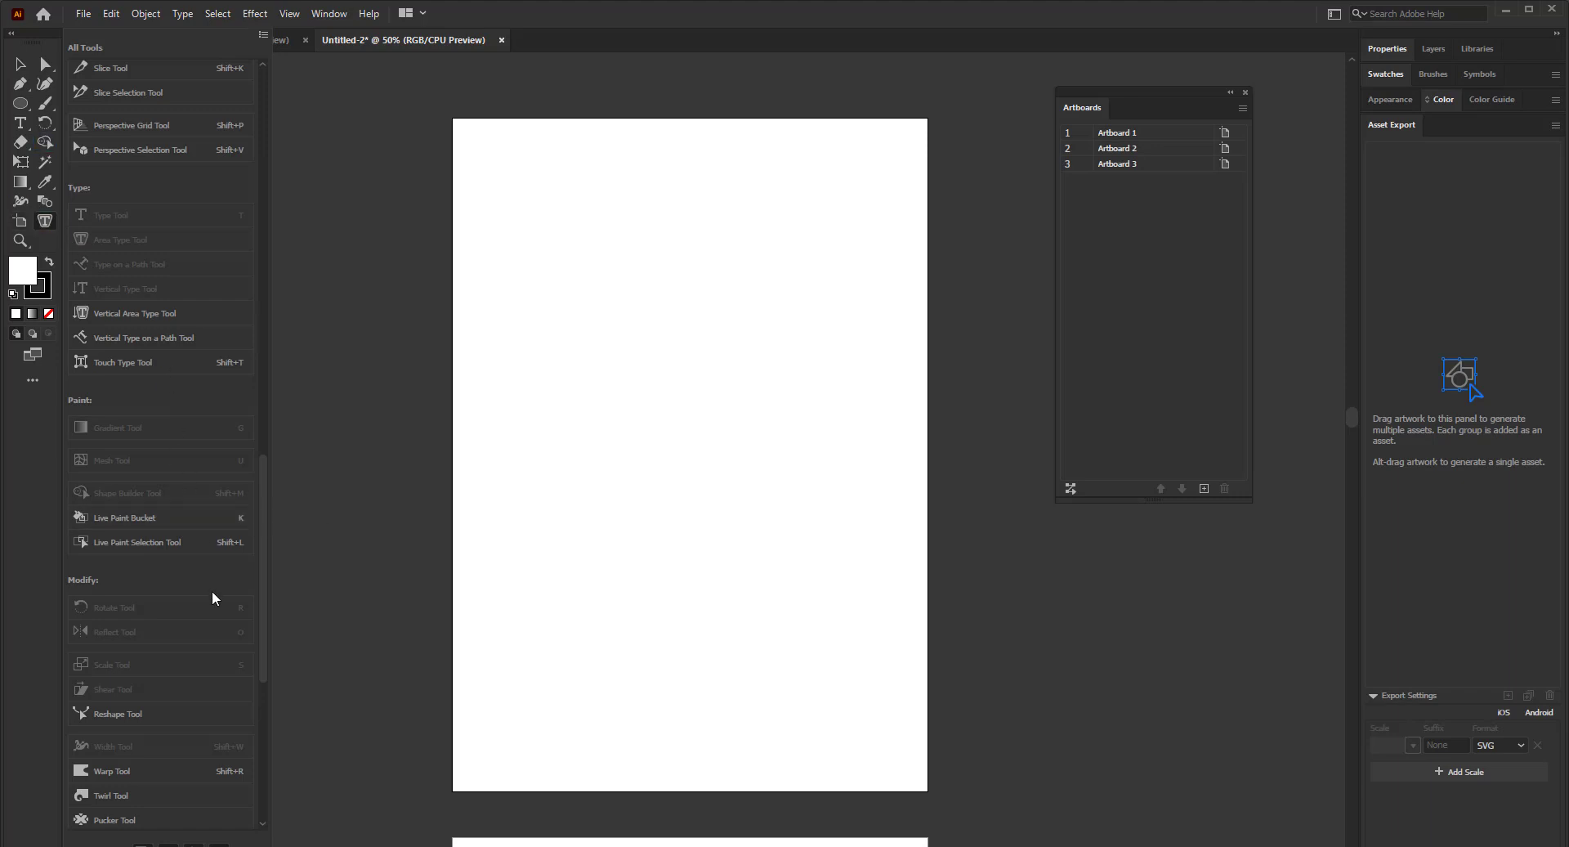
- Find the Perspective Grid Tool and the Perspective Selection Tool in the complete tool list and add both to the toolbar
{"action": "scroll", "coordinate": [210, 595], "scroll_direction": "down", "scroll_amount": 5}
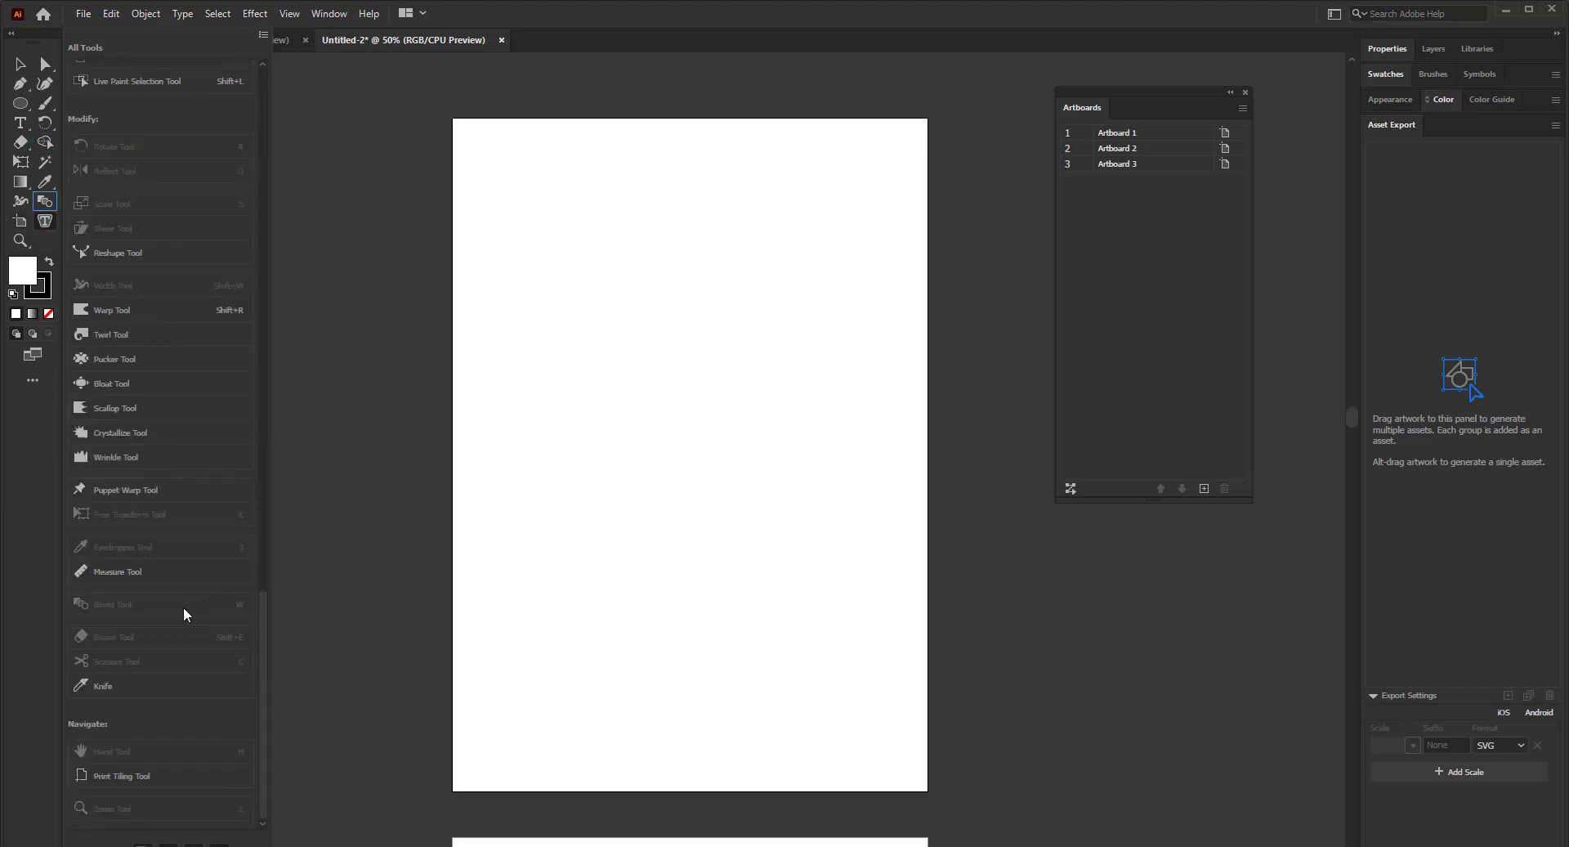
{"action": "scroll", "coordinate": [186, 614], "scroll_direction": "up", "scroll_amount": 10}
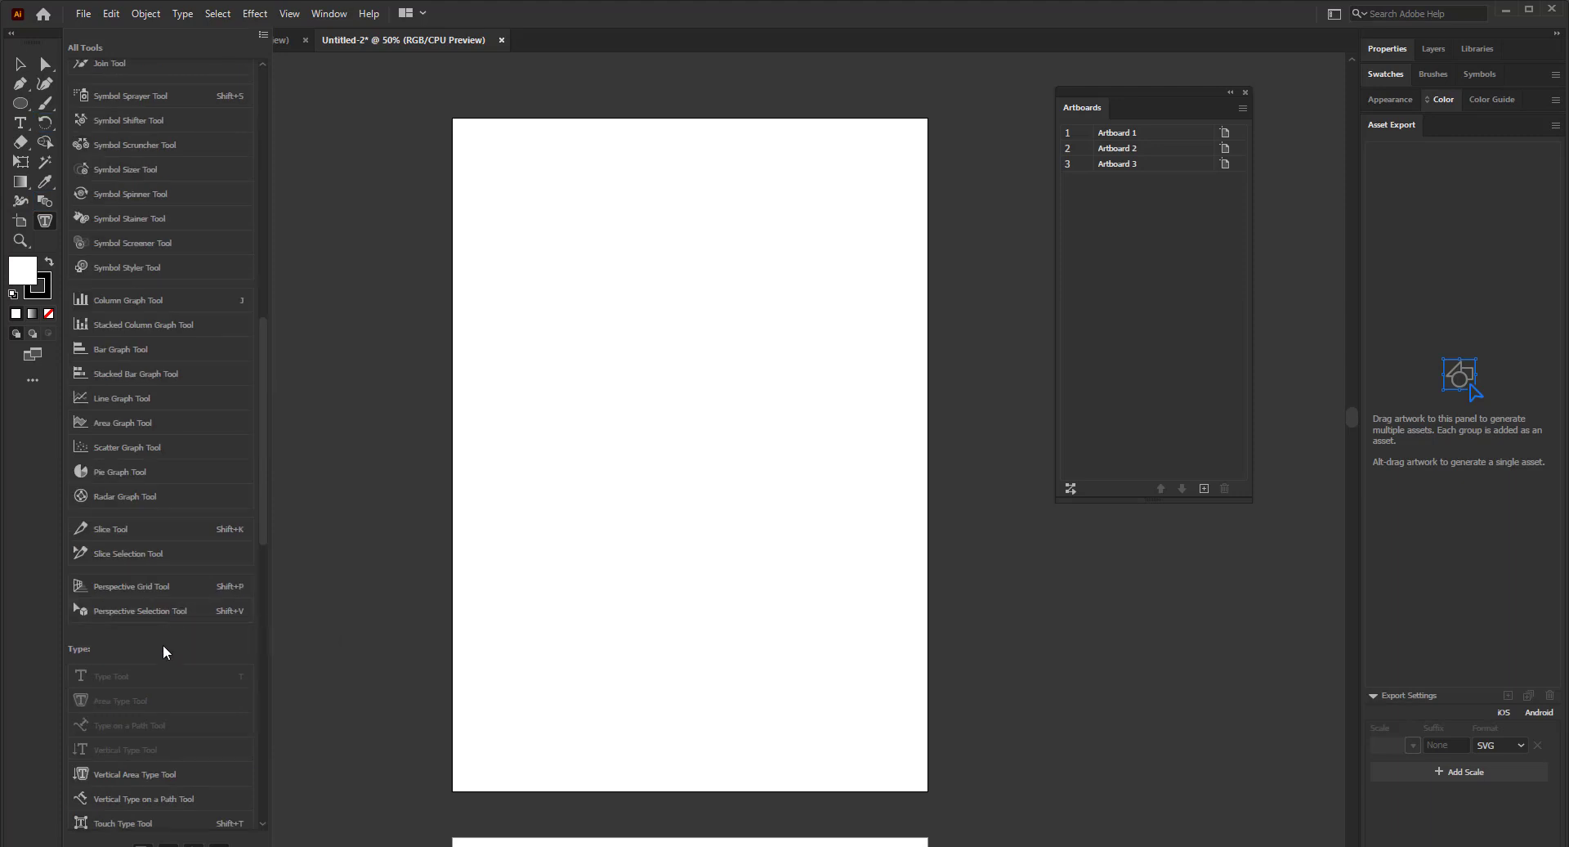
{"action": "scroll", "coordinate": [121, 785], "scroll_direction": "down", "scroll_amount": 6}
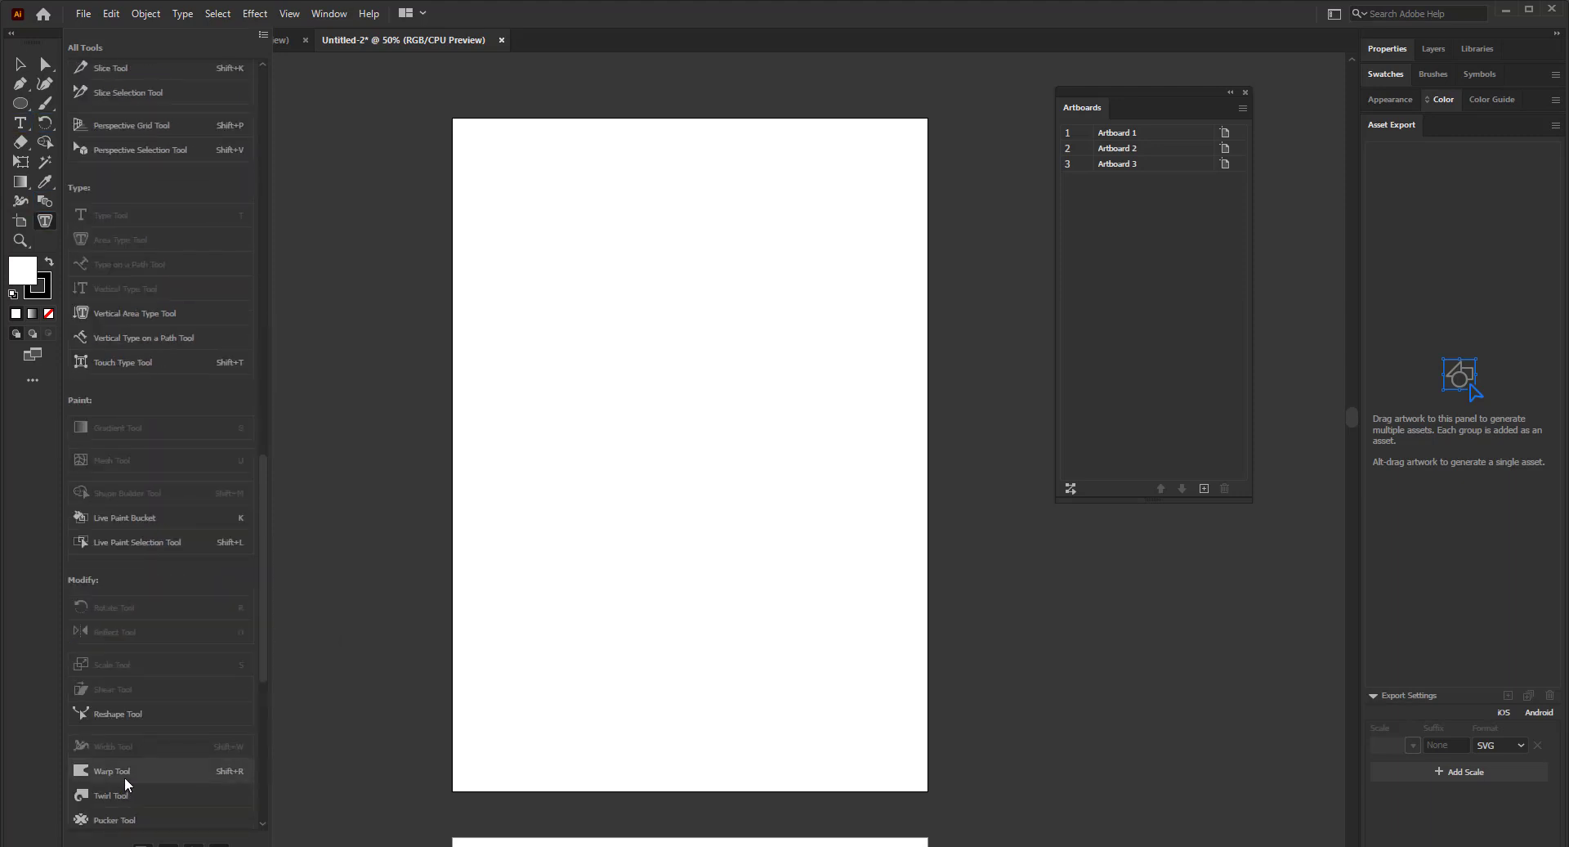
{"action": "scroll", "coordinate": [90, 515], "scroll_direction": "up", "scroll_amount": 5}
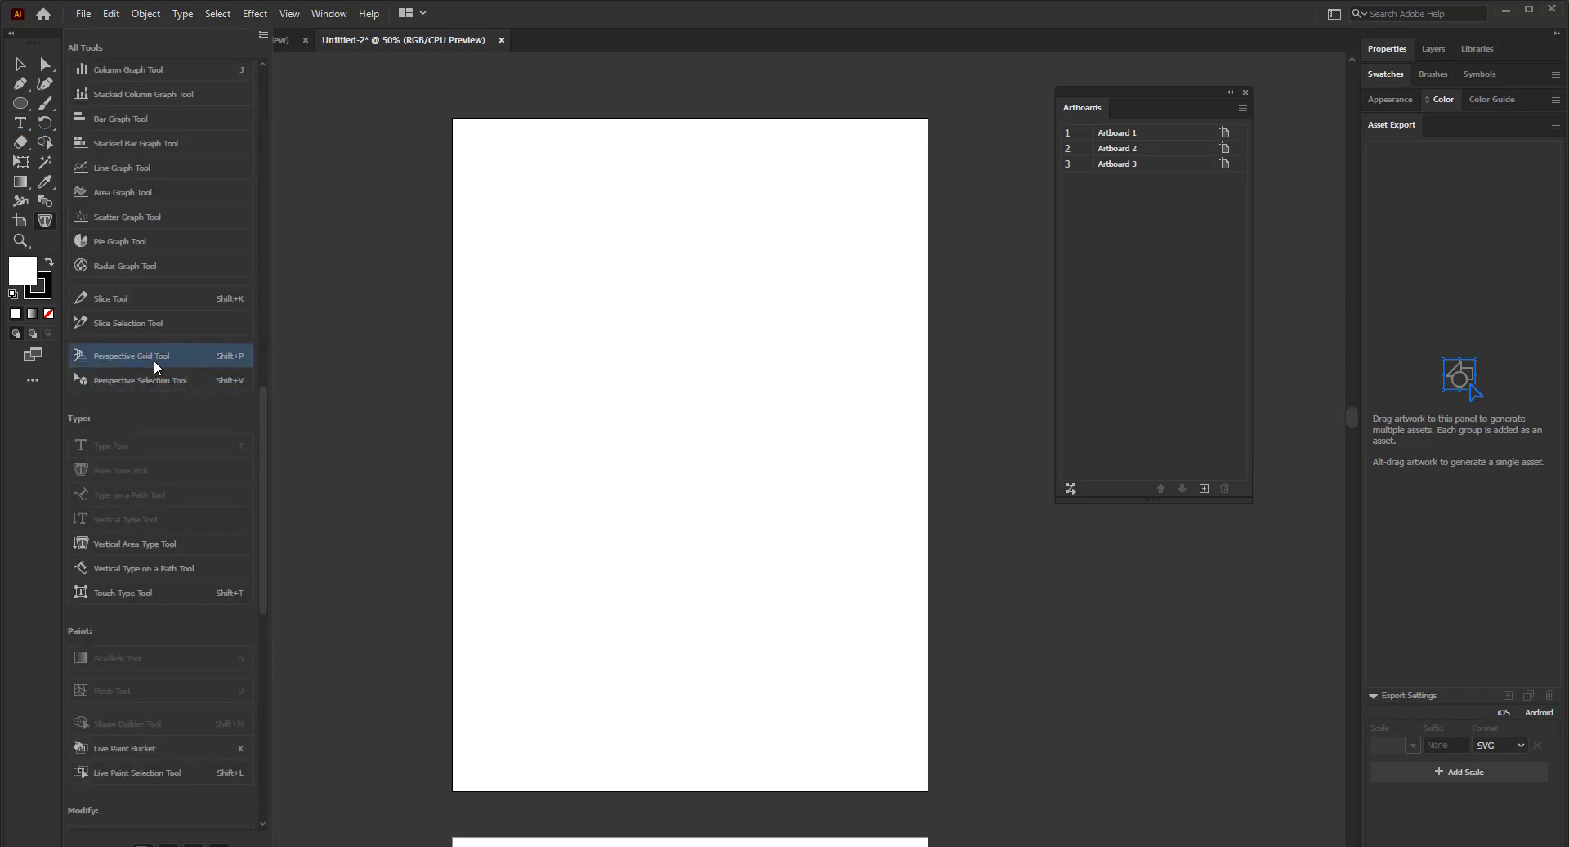
{"action": "left_click_drag", "start_coordinate": [155, 365], "coordinate": [44, 240]}
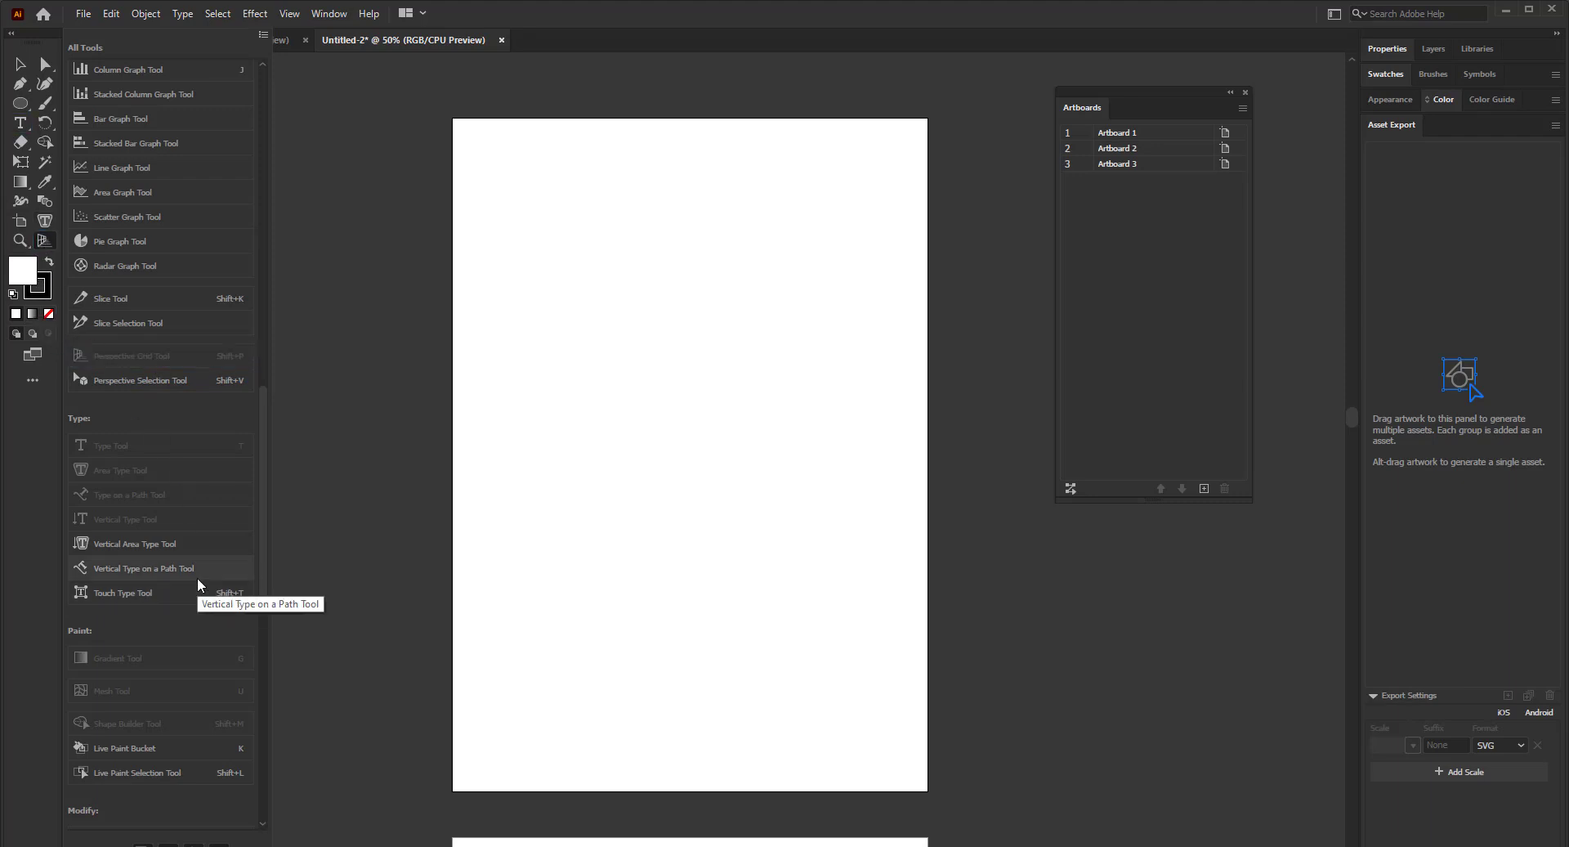
{"action": "left_click_drag", "start_coordinate": [126, 378], "coordinate": [19, 249]}
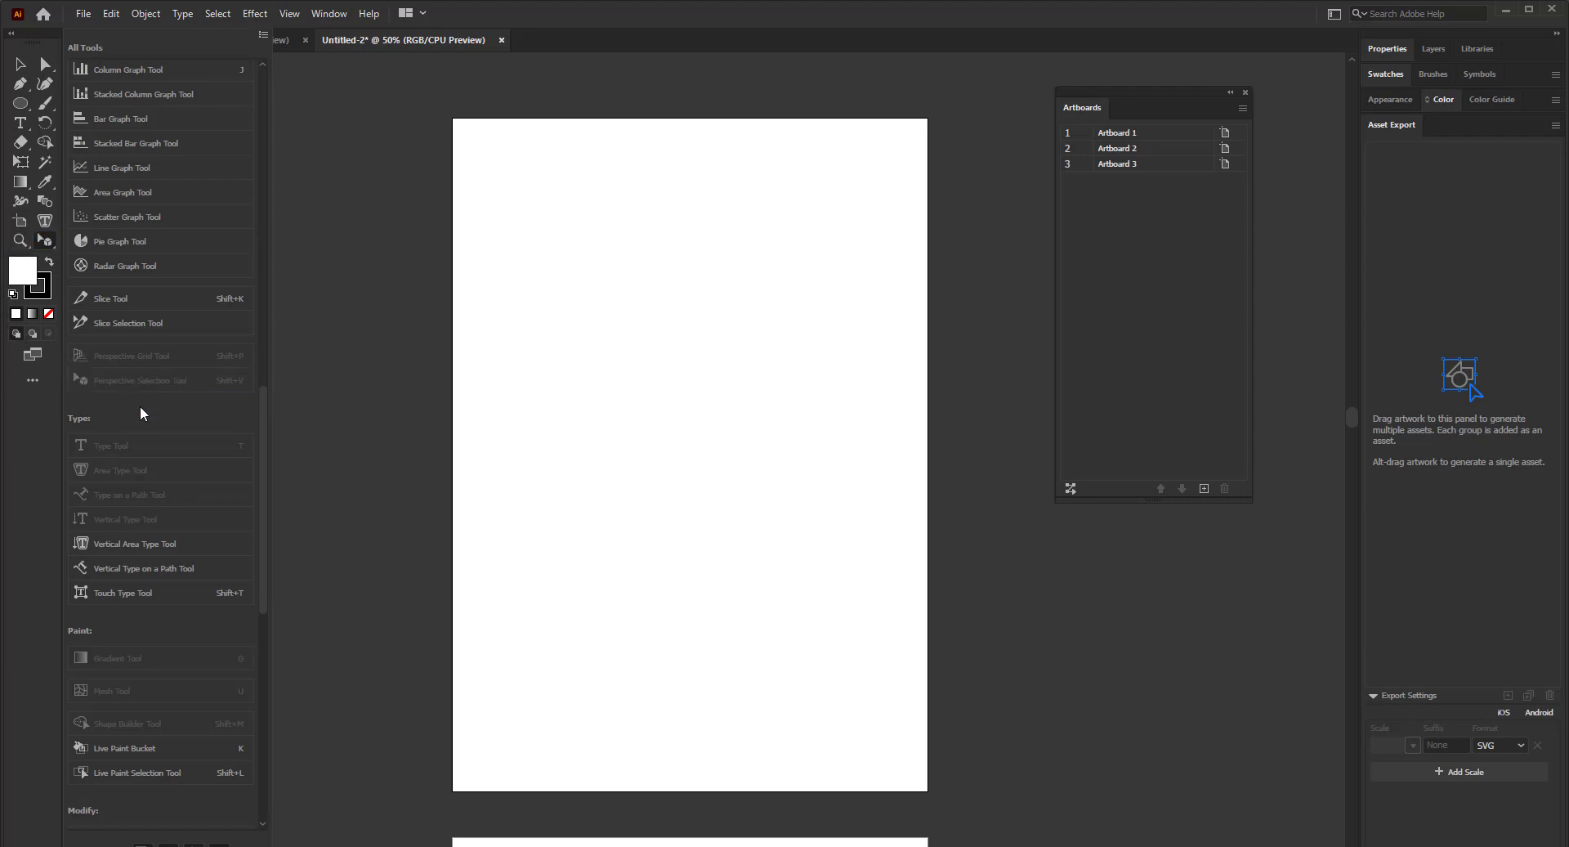
{"action": "scroll", "coordinate": [144, 478], "scroll_direction": "up", "scroll_amount": 8}
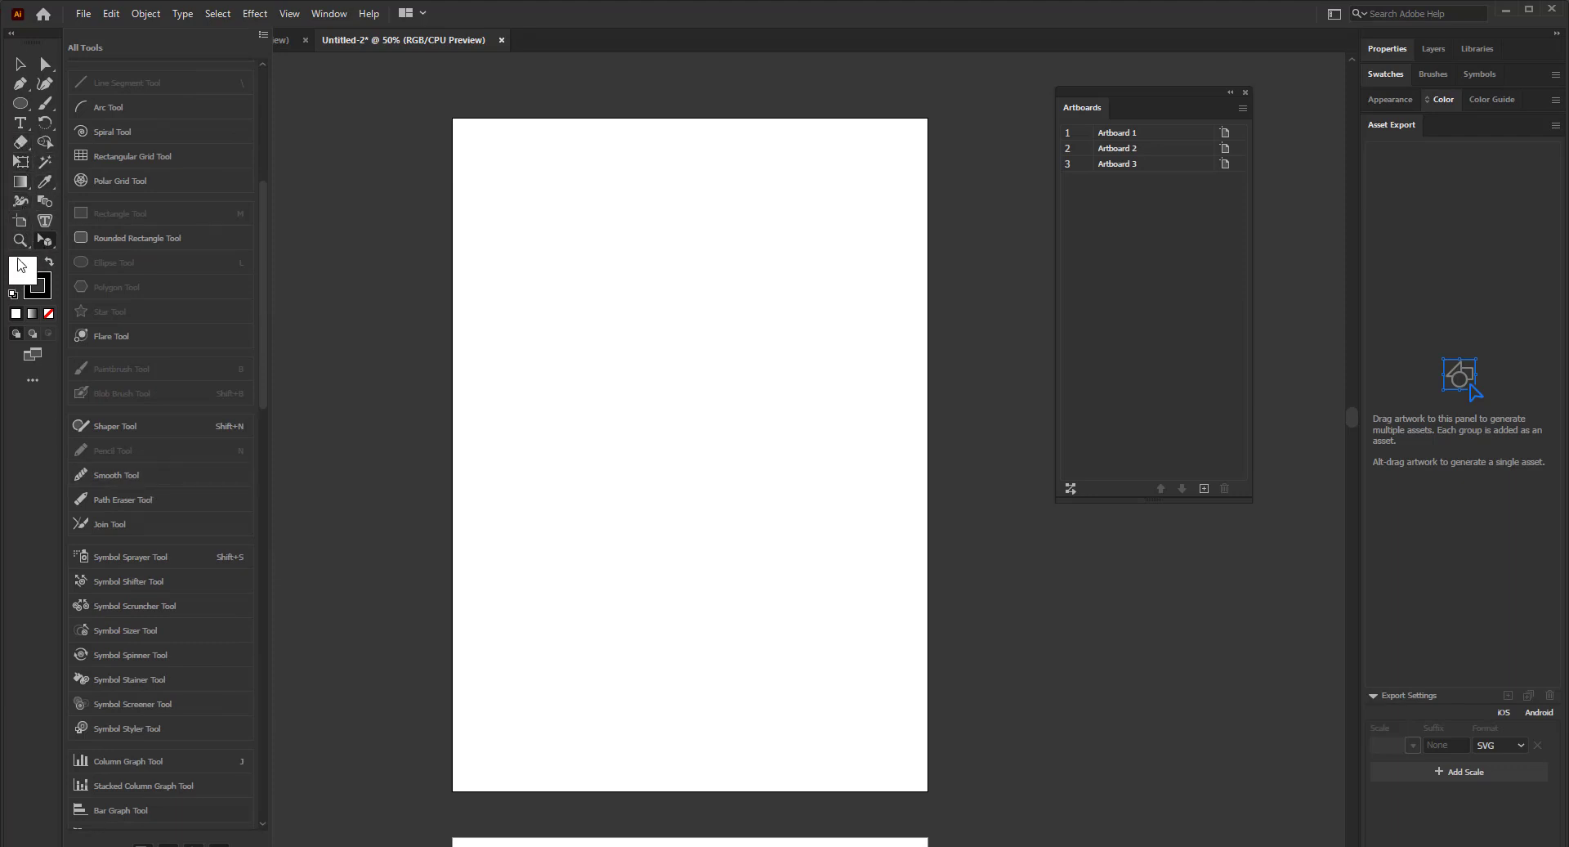
- Close the complete tool list, dismiss the perspective plane widget and switch to the Selection Tool
{"action": "left_click", "coordinate": [342, 550]}
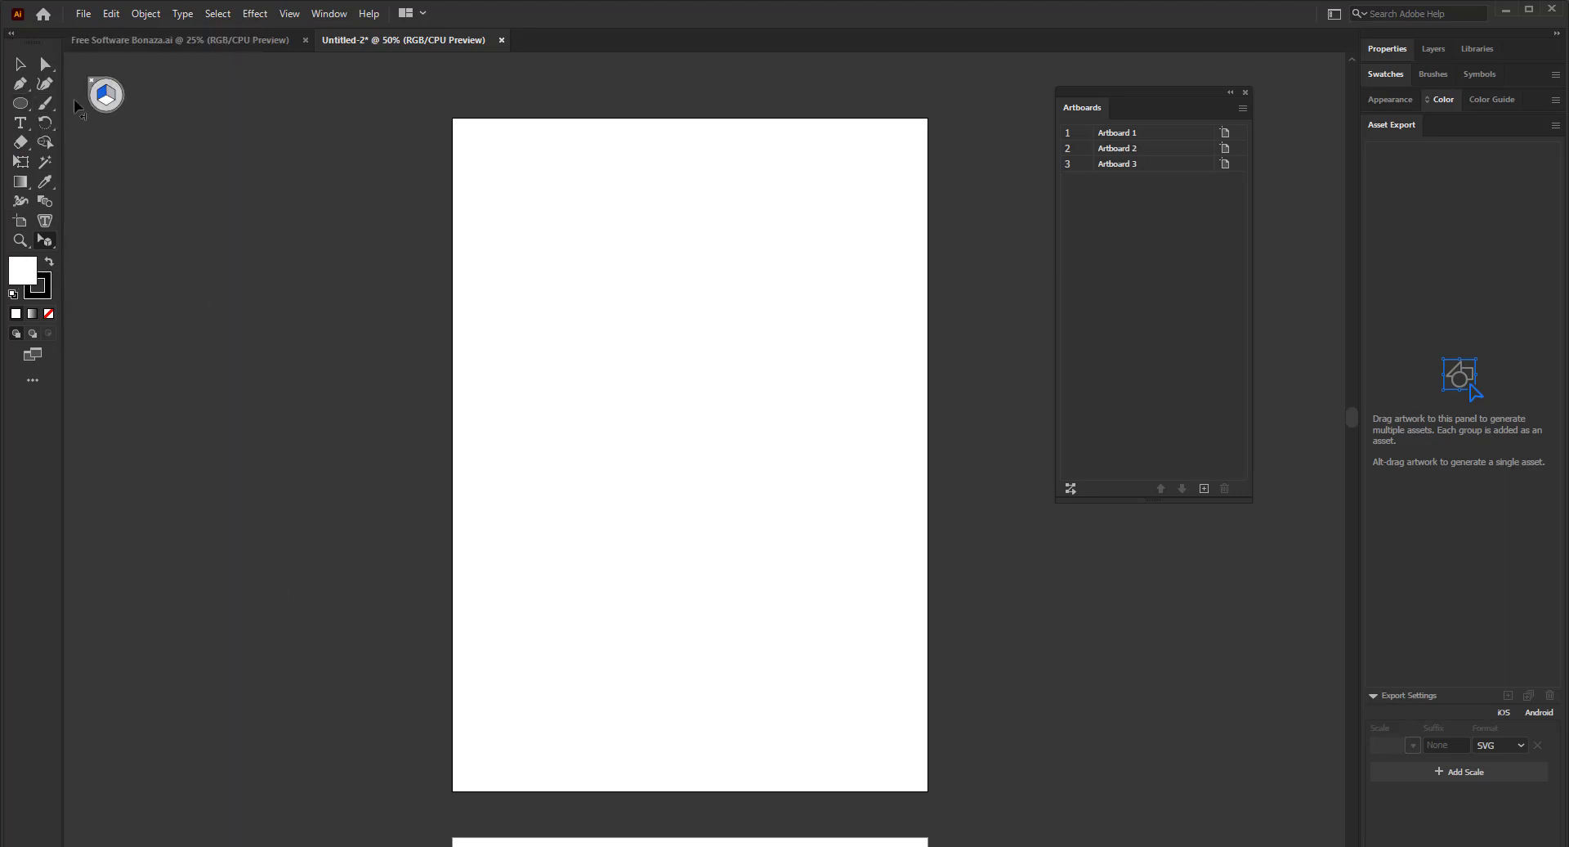
{"action": "left_click", "coordinate": [92, 84]}
{"action": "left_click", "coordinate": [26, 65]}
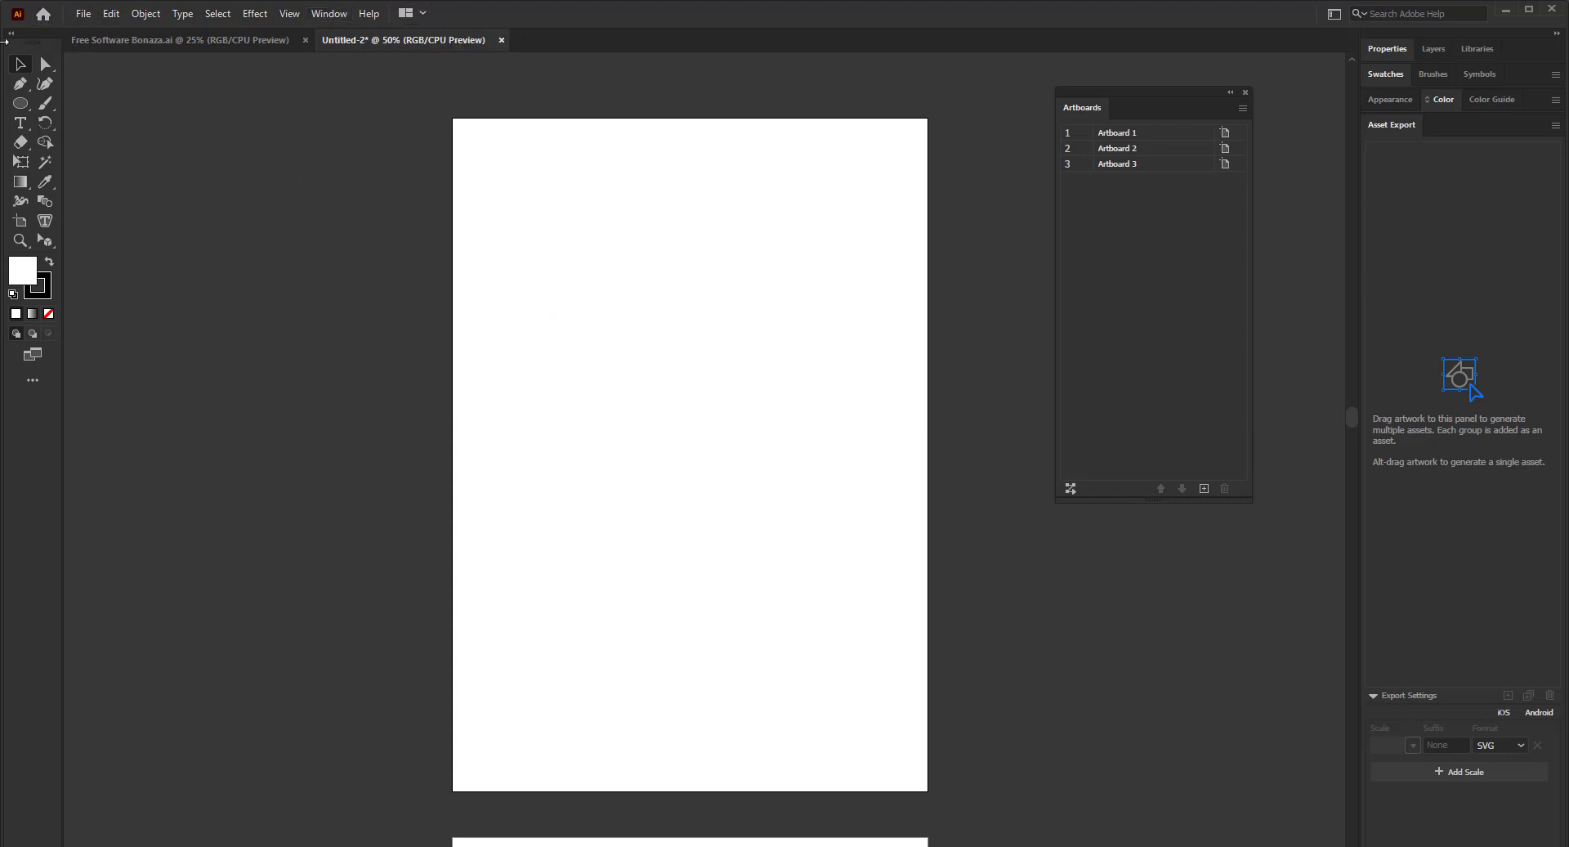
- View the home screen with its new-file presets and recent files, and return to the untitled document
{"action": "left_click", "coordinate": [45, 15]}
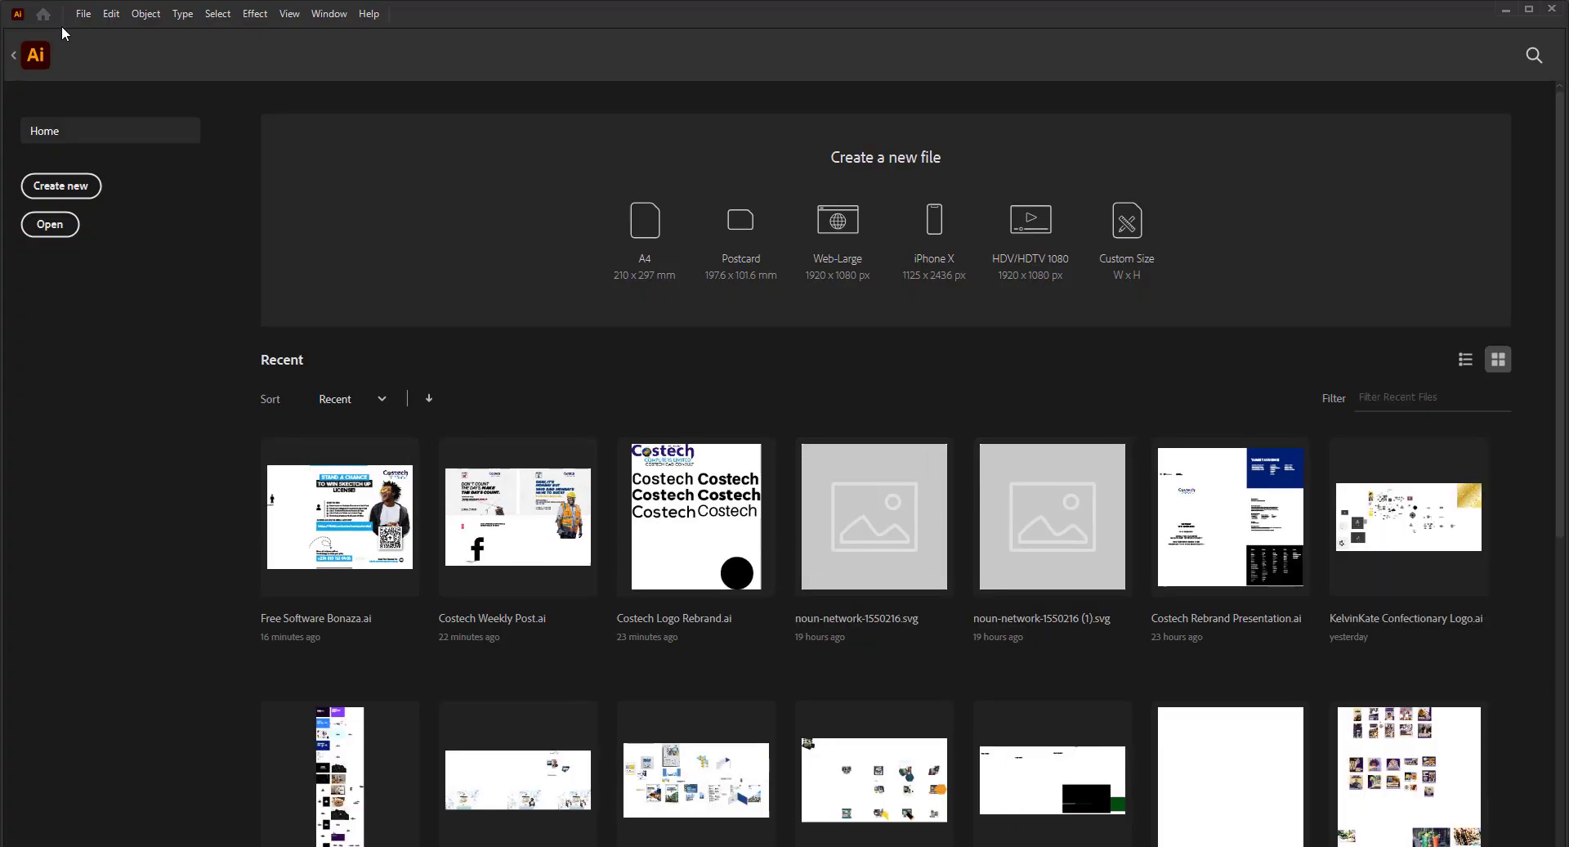
{"action": "left_click", "coordinate": [15, 59]}
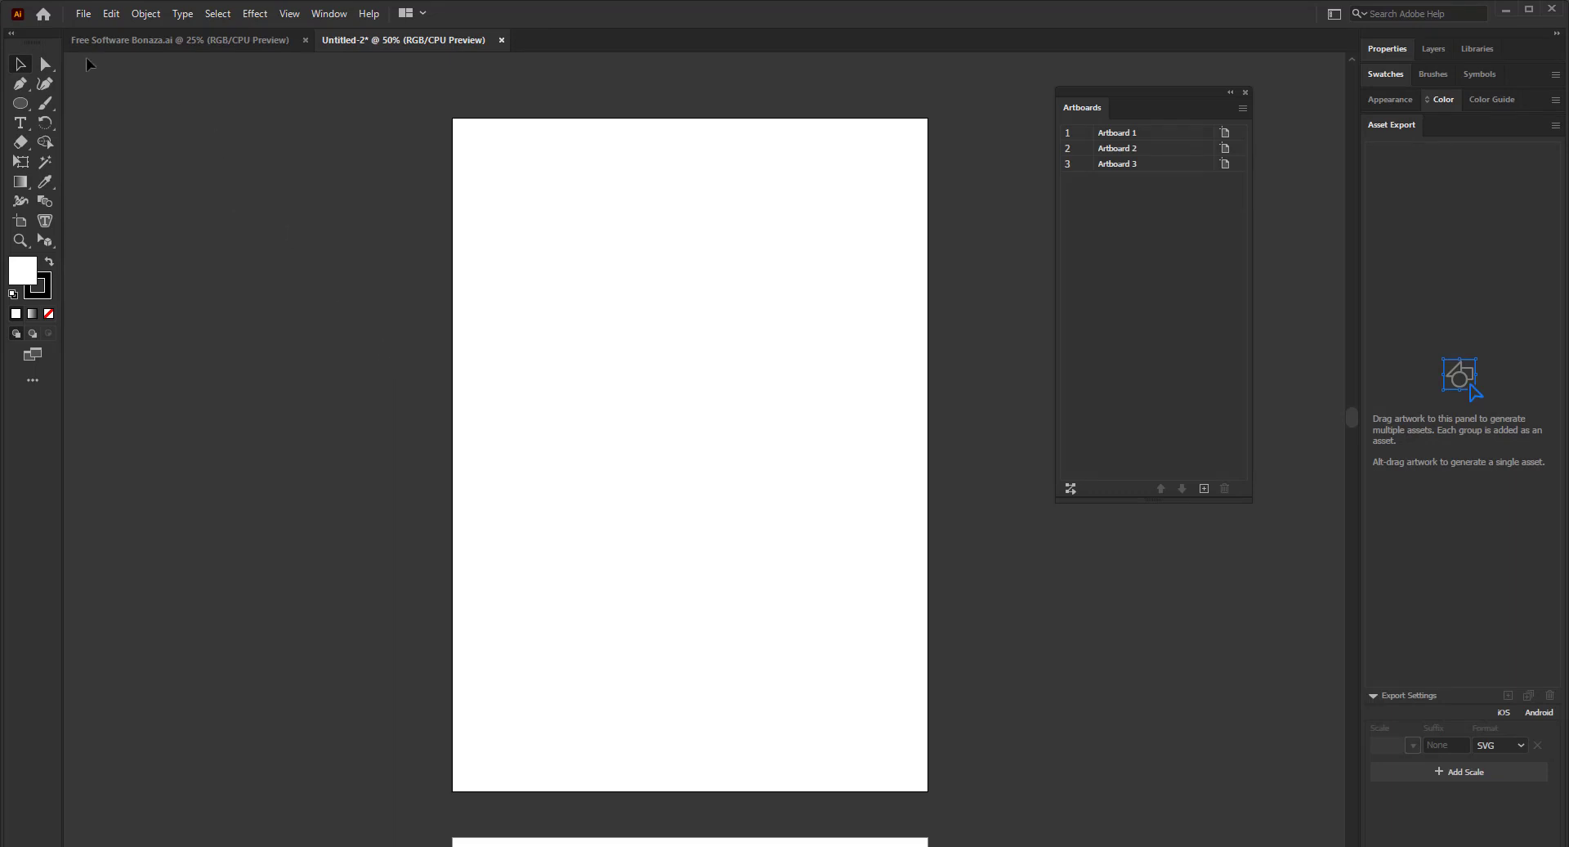
- Examine the available file, edit, object, selection and effect commands without running any of them
{"action": "left_click", "coordinate": [91, 15]}
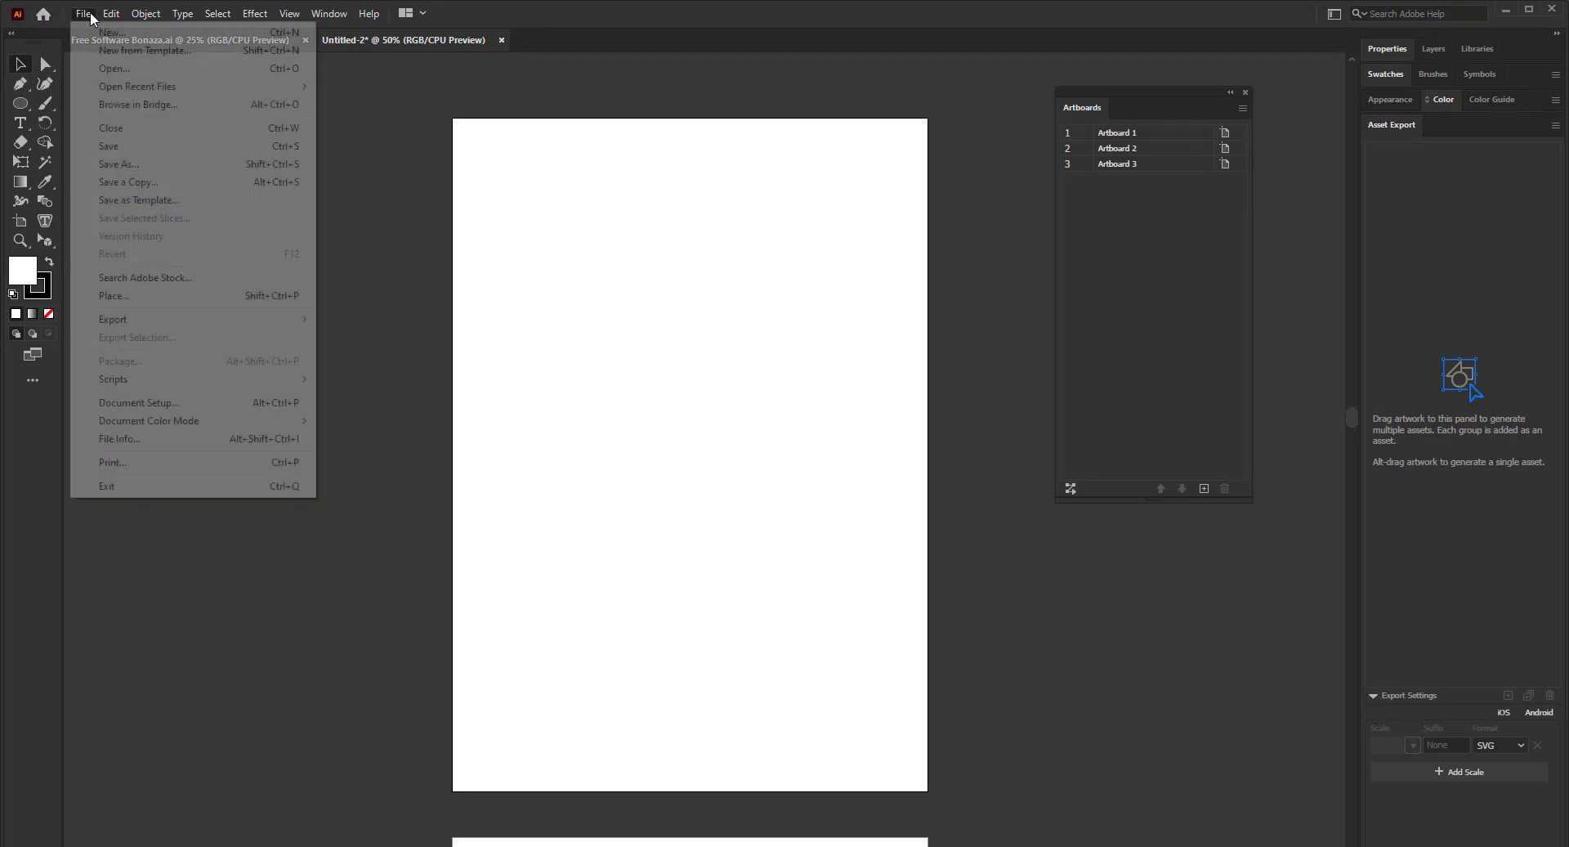
{"action": "left_click", "coordinate": [111, 15]}
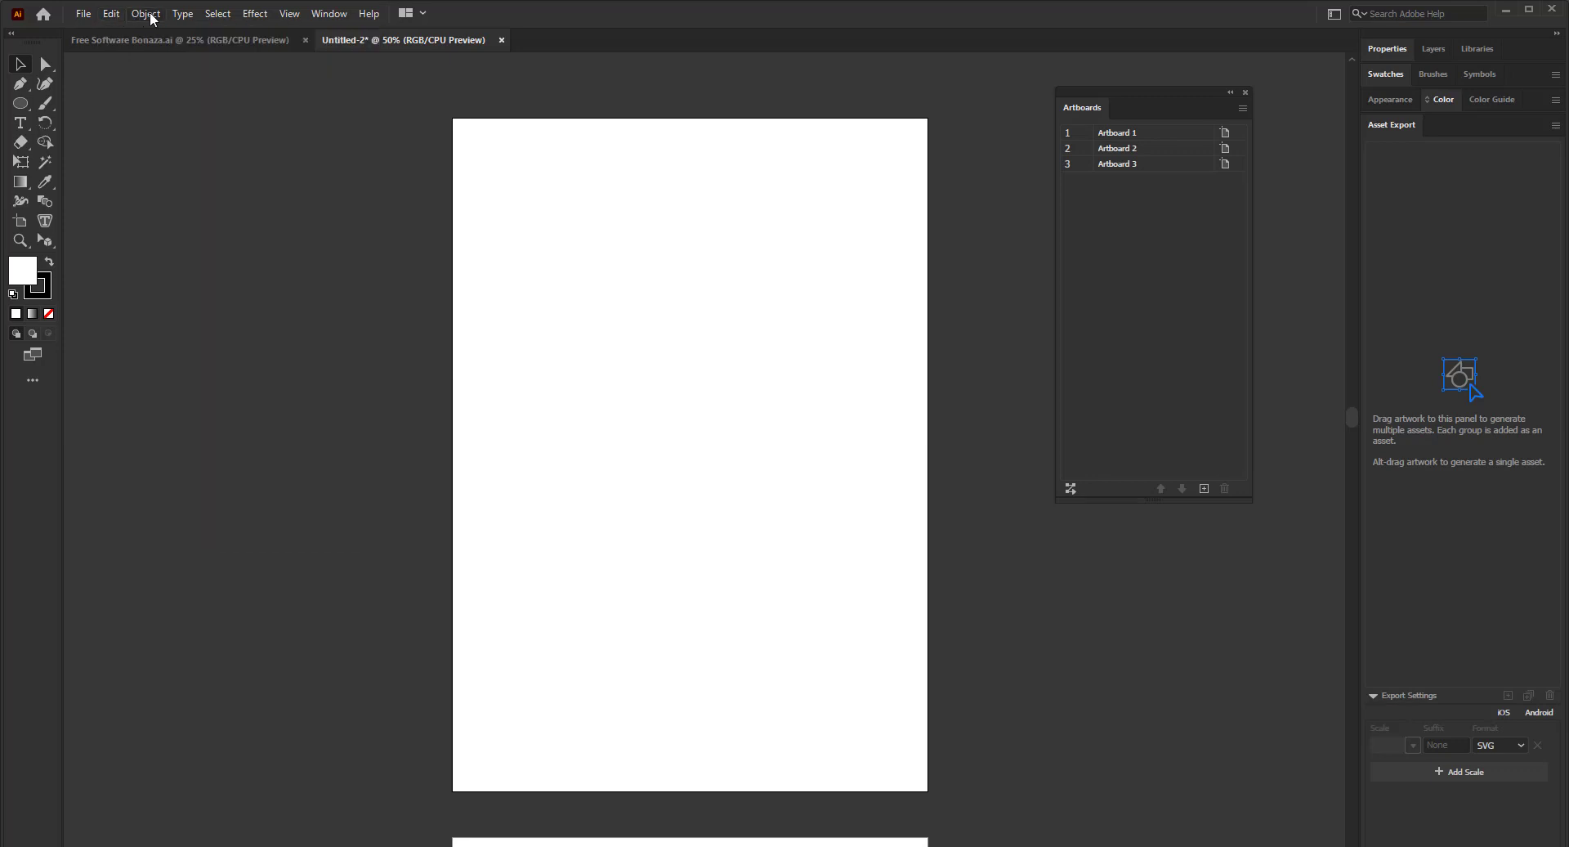
{"action": "left_click", "coordinate": [145, 14]}
{"action": "left_click", "coordinate": [184, 16]}
{"action": "left_click", "coordinate": [219, 16]}
{"action": "left_click", "coordinate": [256, 14]}
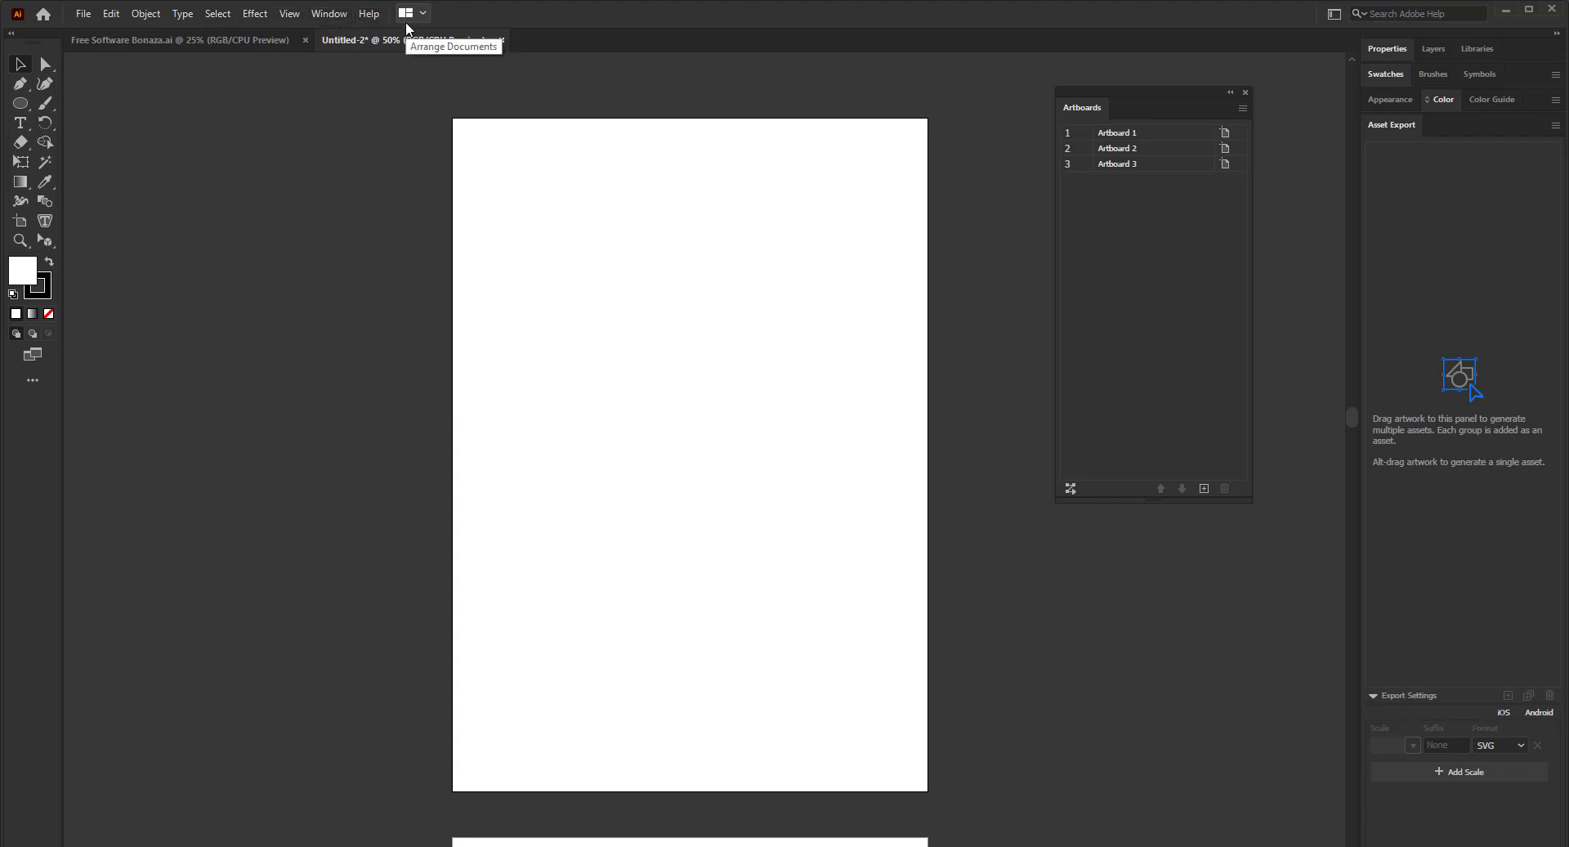
{"action": "left_click", "coordinate": [94, 17]}
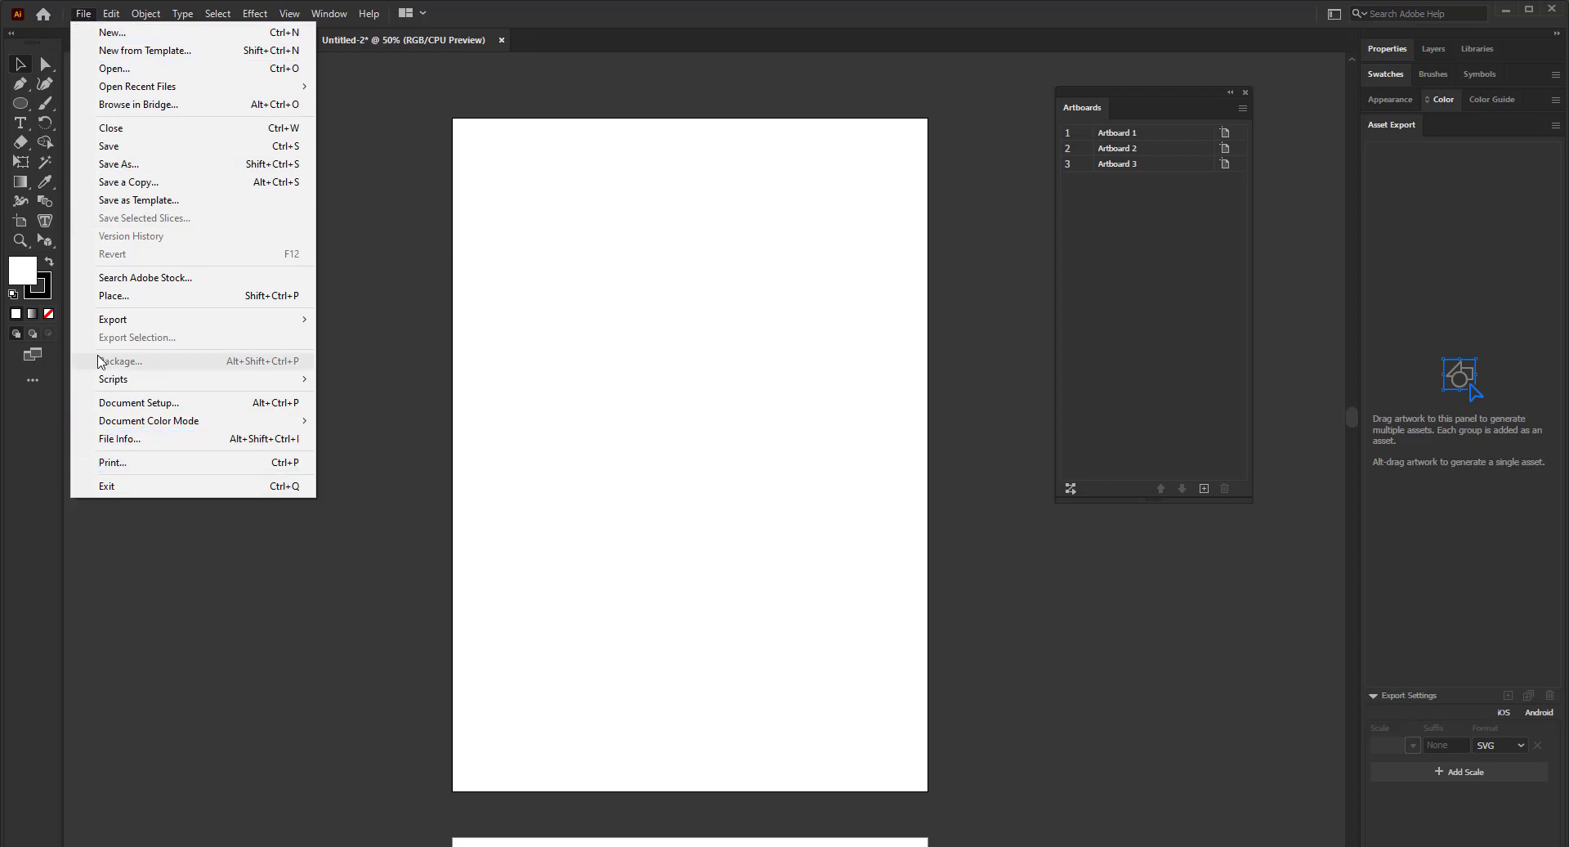
{"action": "left_click", "coordinate": [114, 14]}
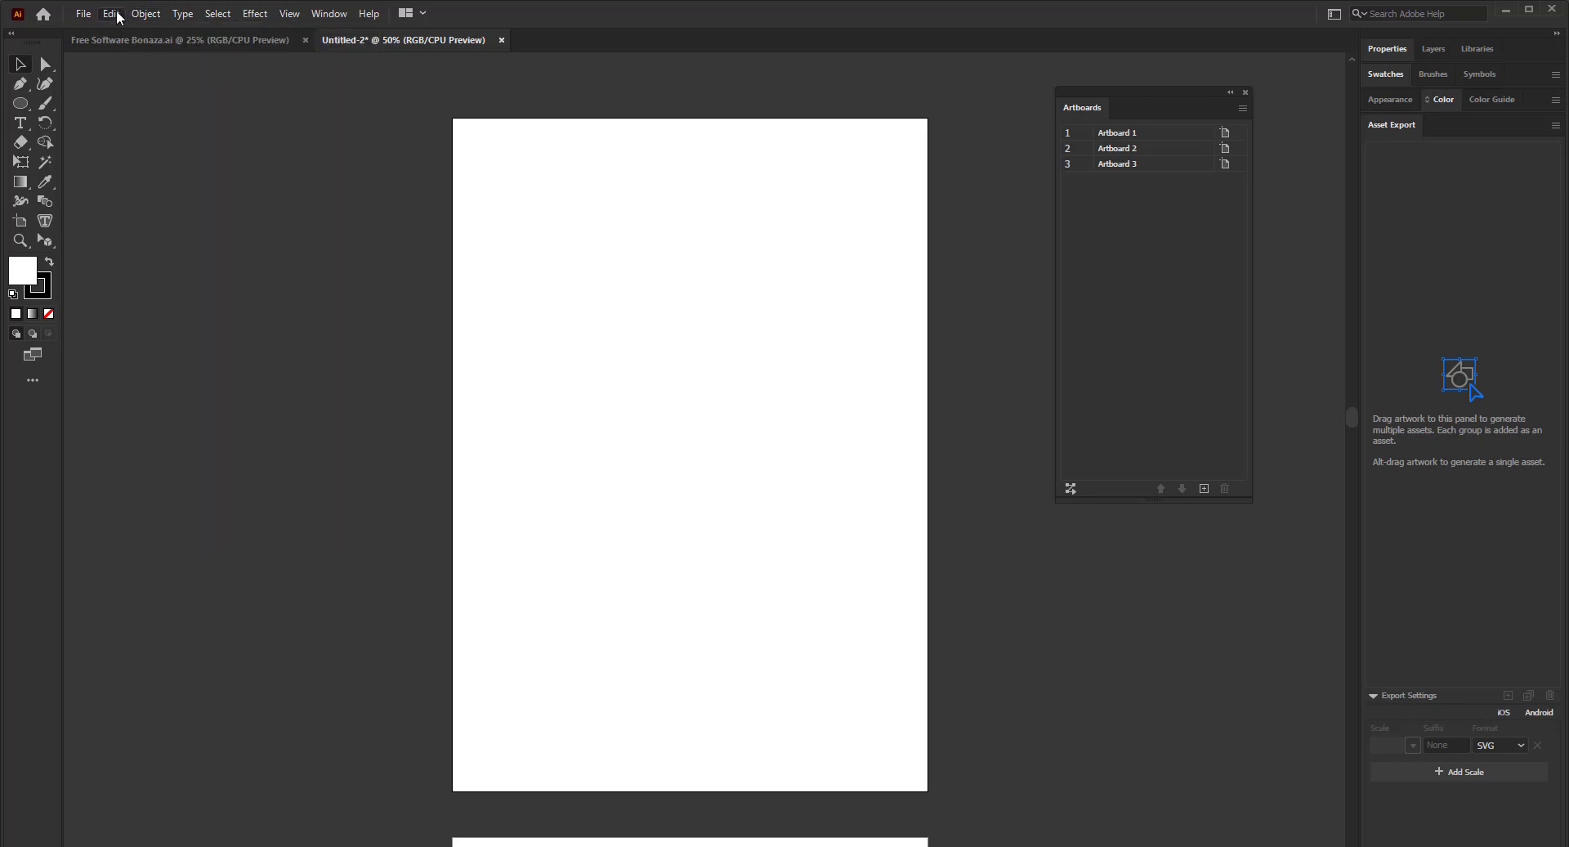
{"action": "left_click", "coordinate": [118, 14]}
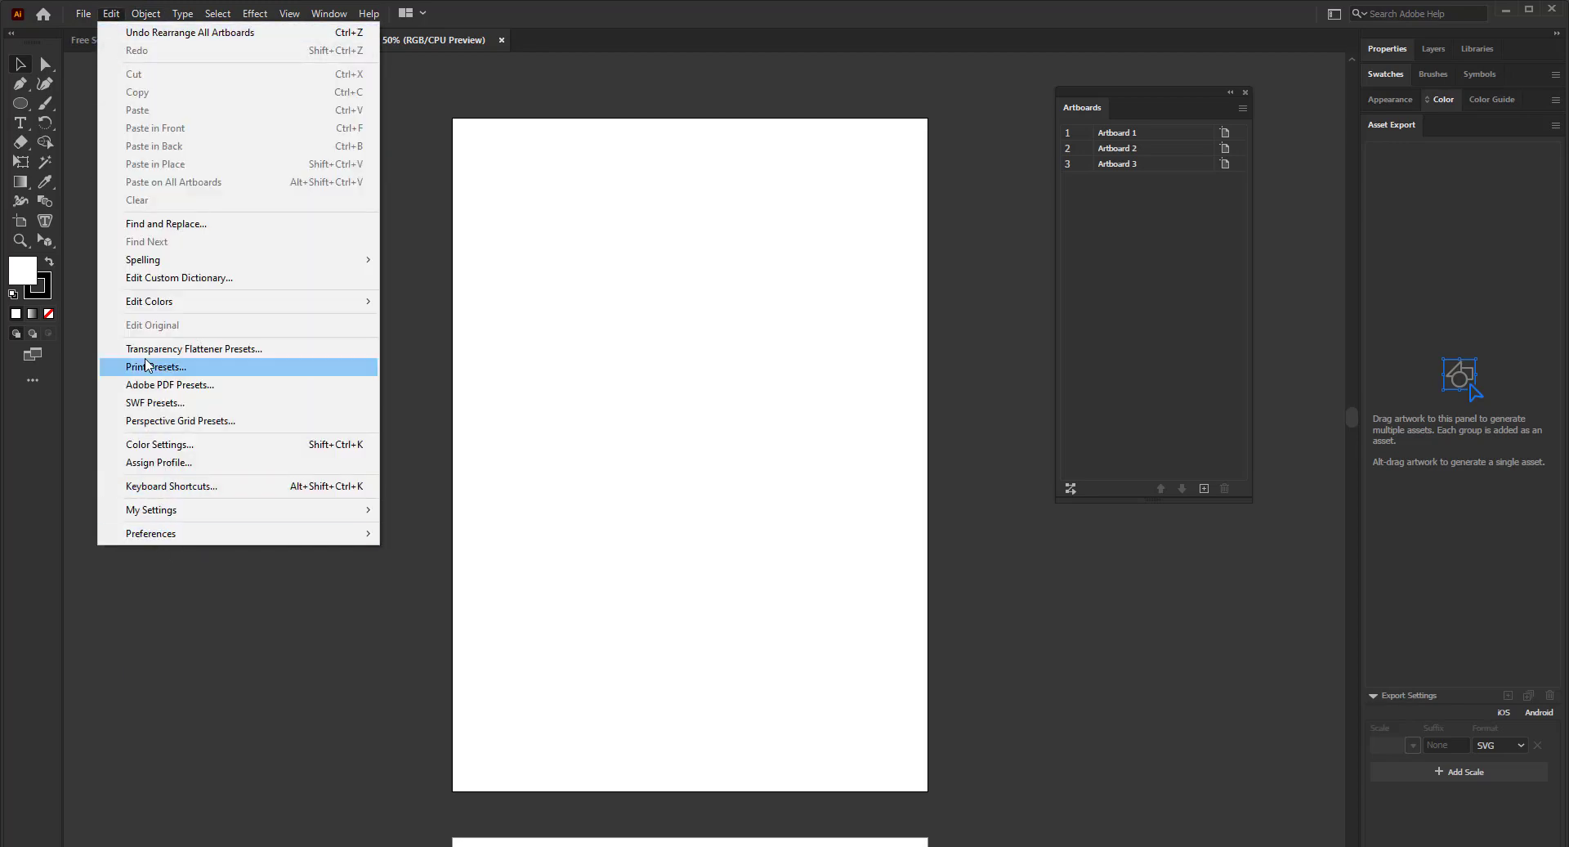
{"action": "left_click", "coordinate": [151, 14]}
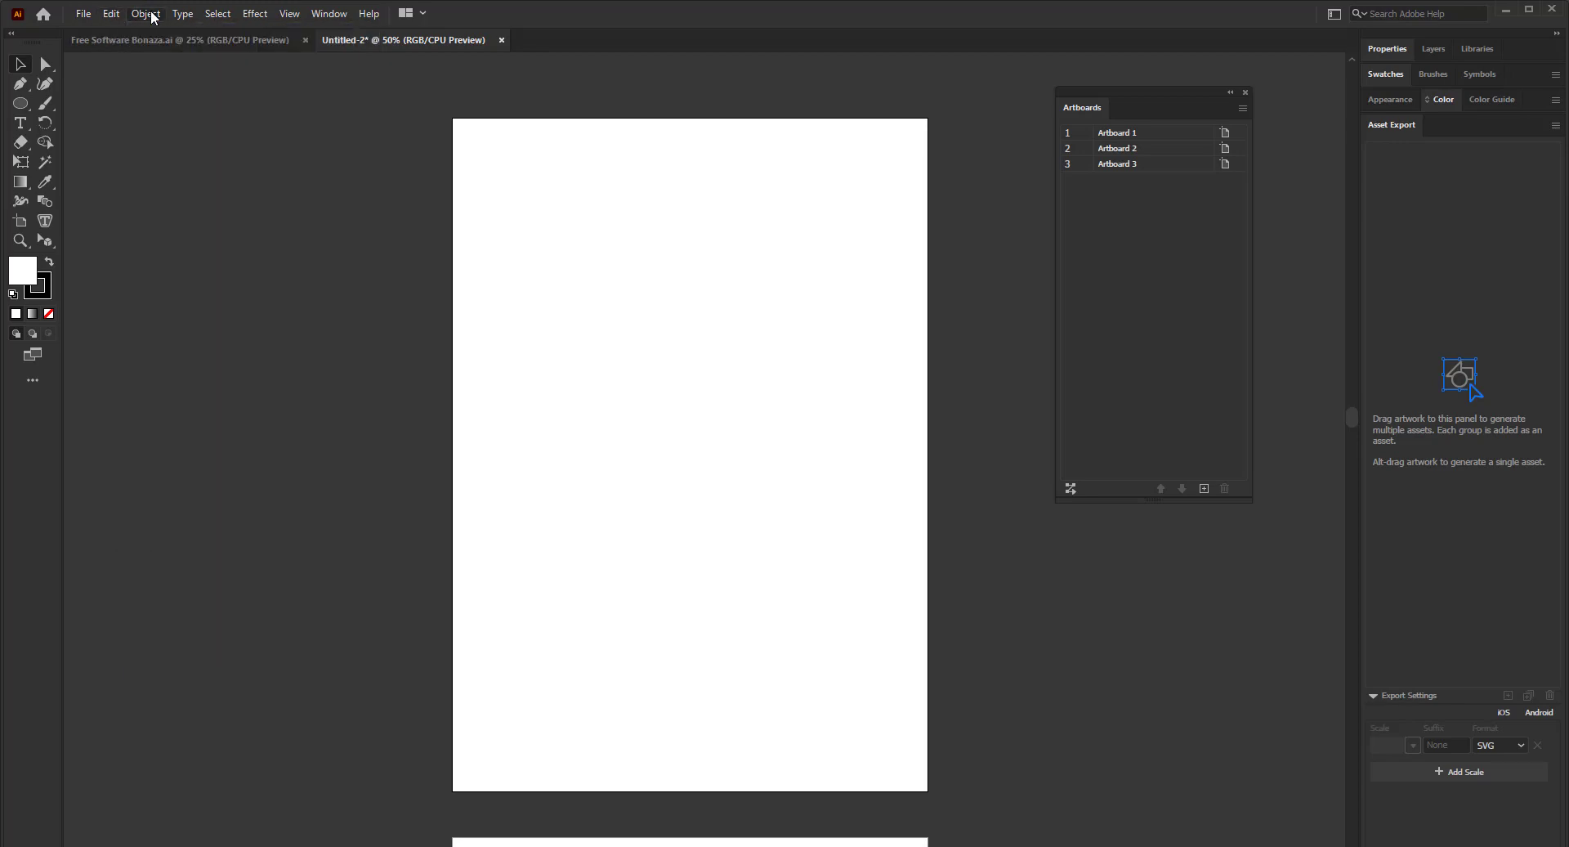
{"action": "left_click", "coordinate": [152, 15]}
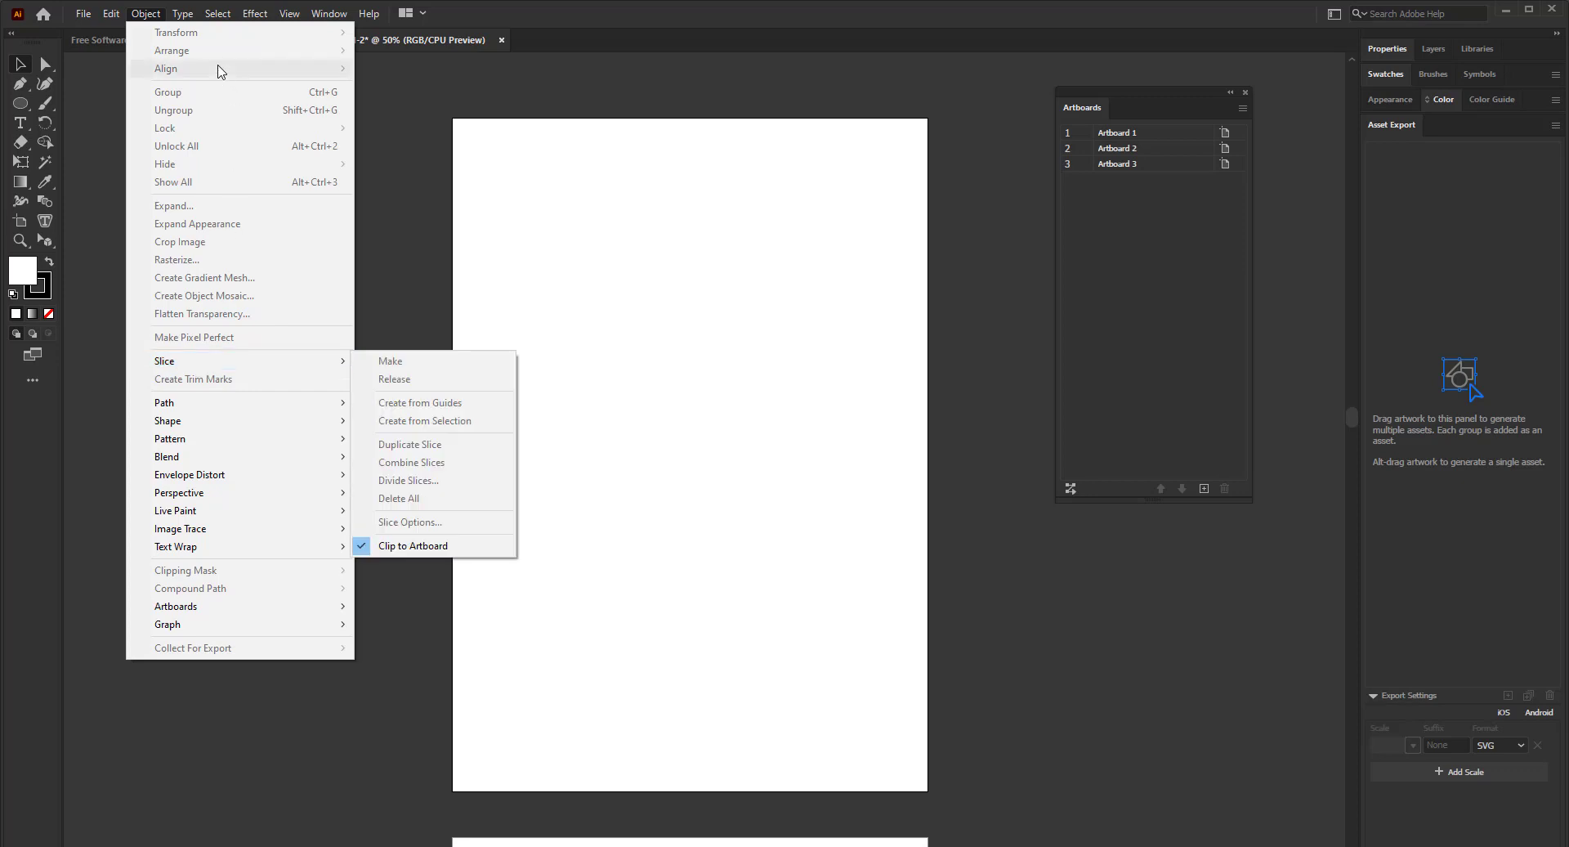
{"action": "mouse_move", "coordinate": [184, 15]}
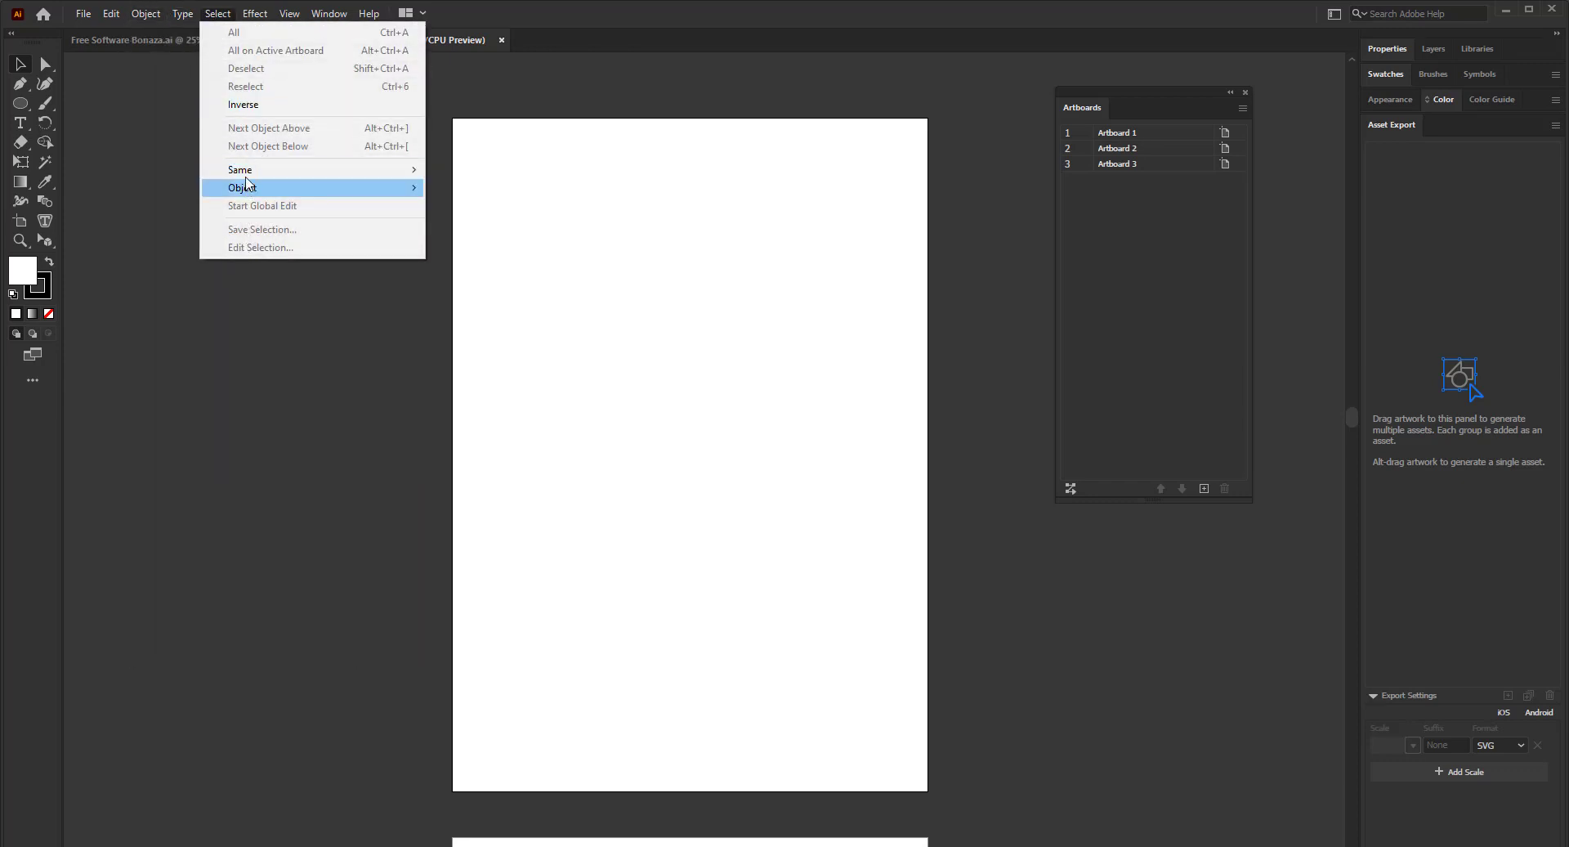
{"action": "mouse_move", "coordinate": [270, 6]}
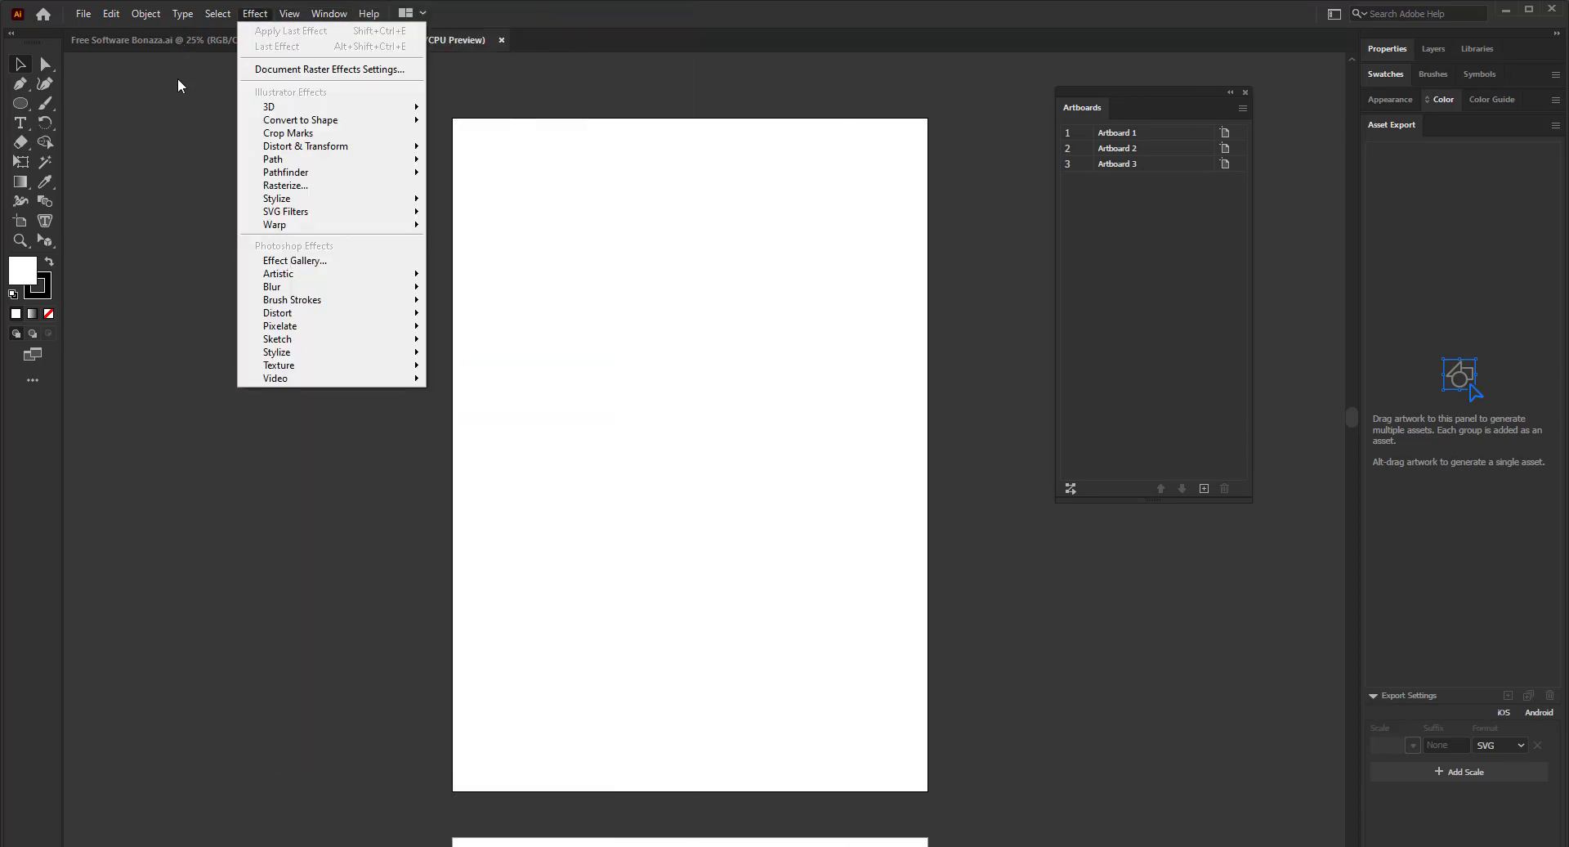
{"action": "left_click", "coordinate": [162, 157]}
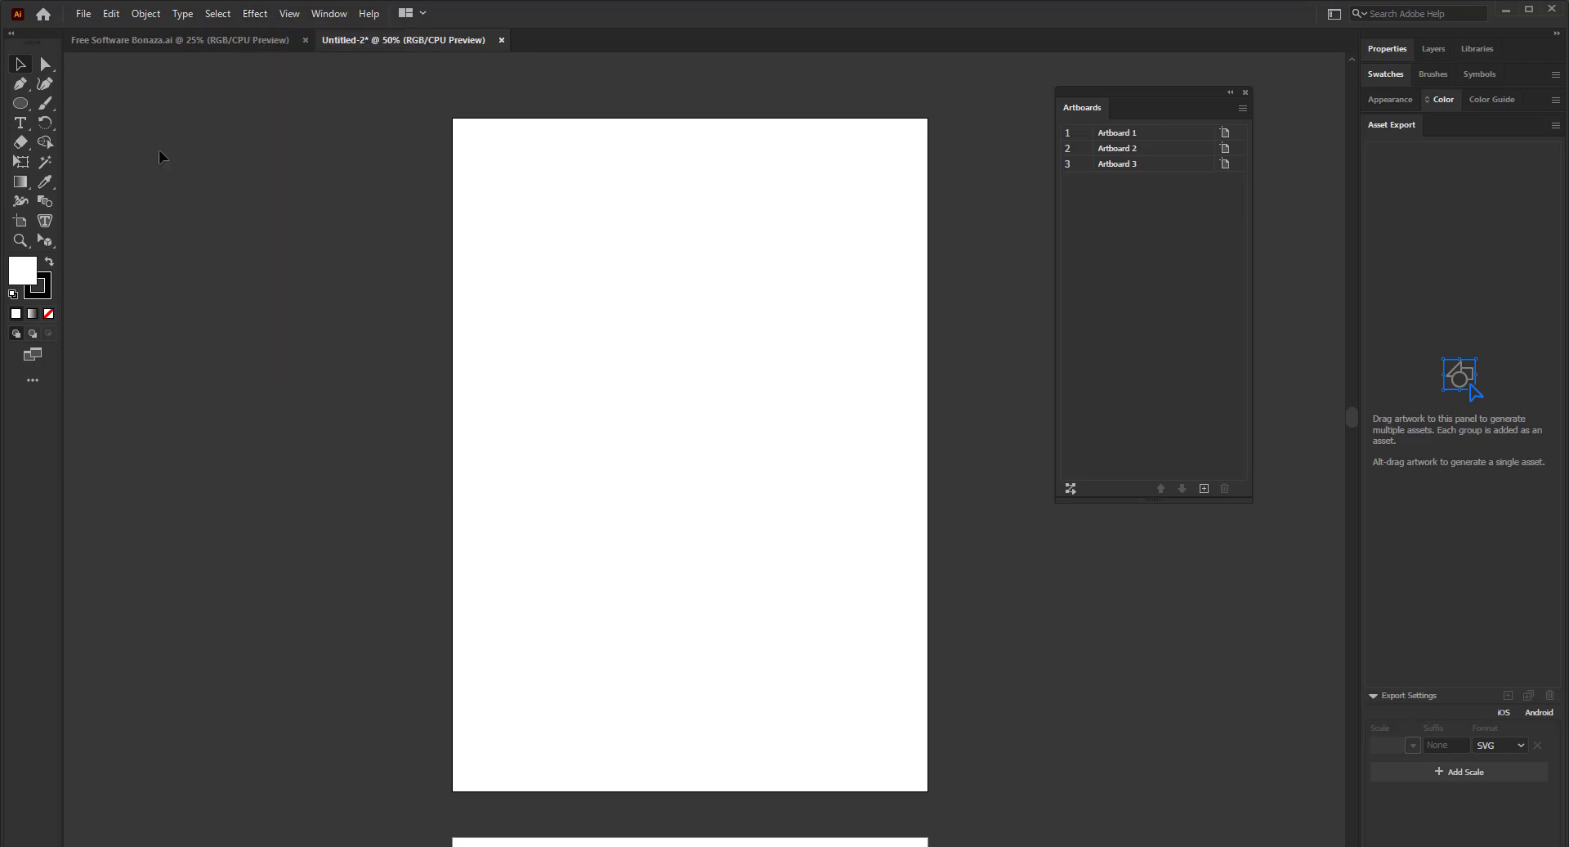
- Choose the Essentials workspace and reset it to its default layout
{"action": "left_click", "coordinate": [345, 14]}
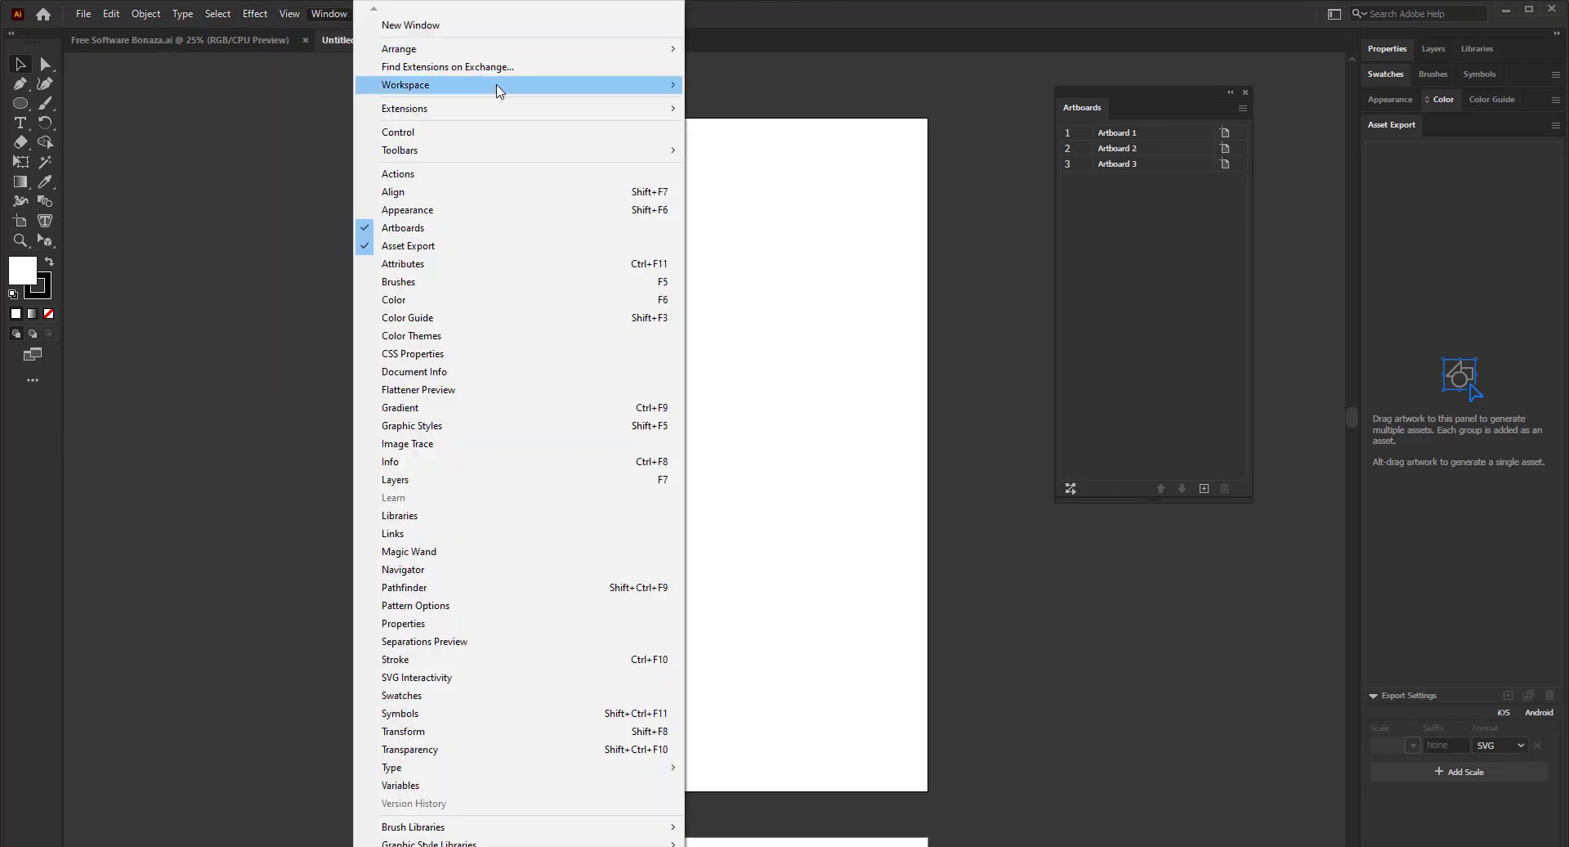
{"action": "mouse_move", "coordinate": [497, 88]}
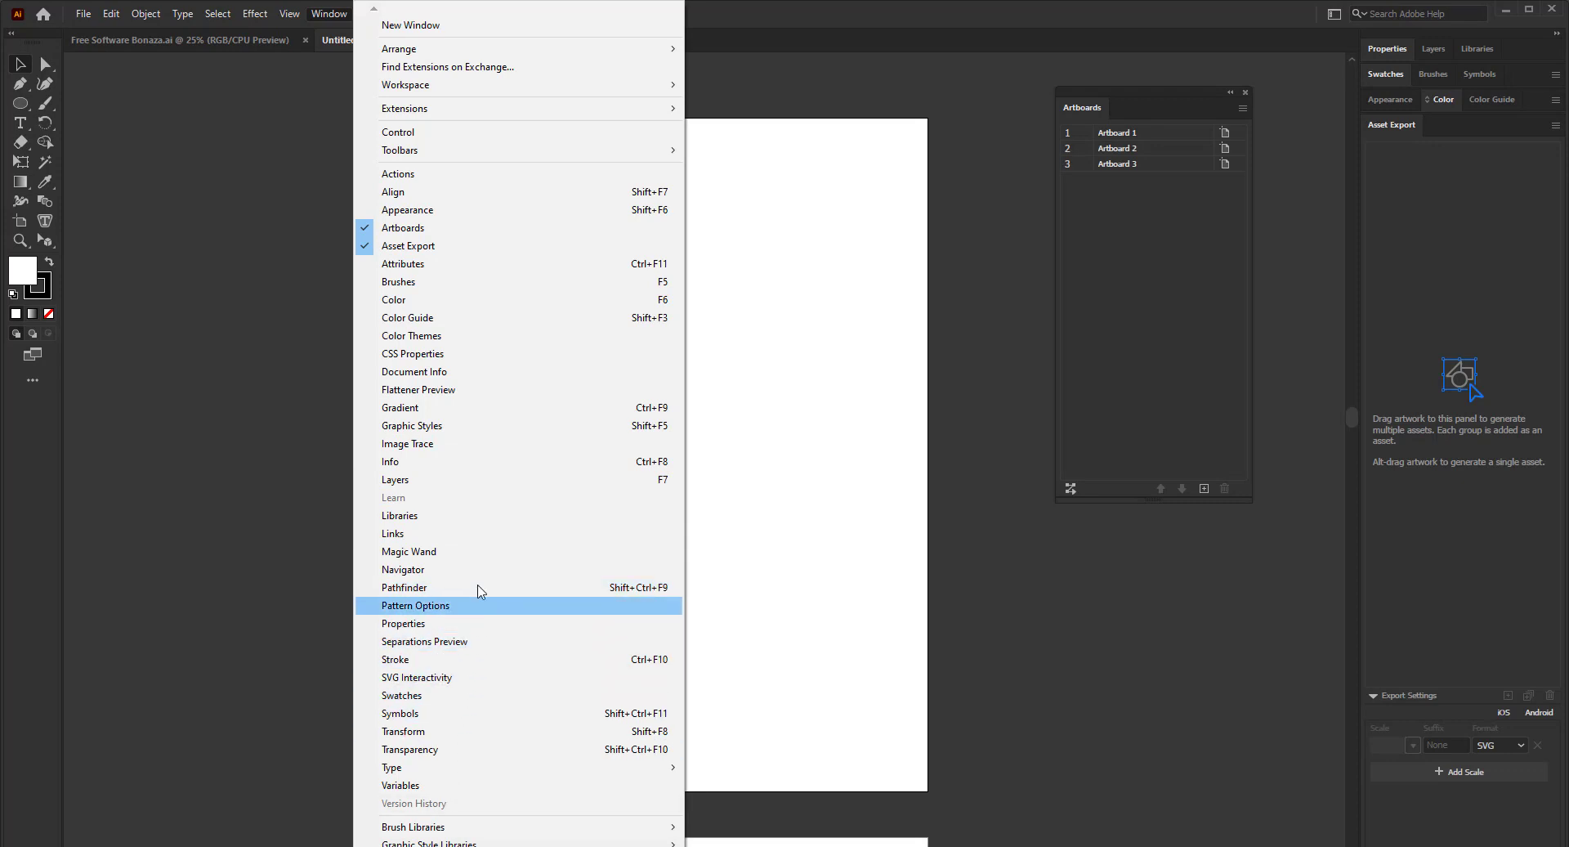
{"action": "mouse_move", "coordinate": [572, 90]}
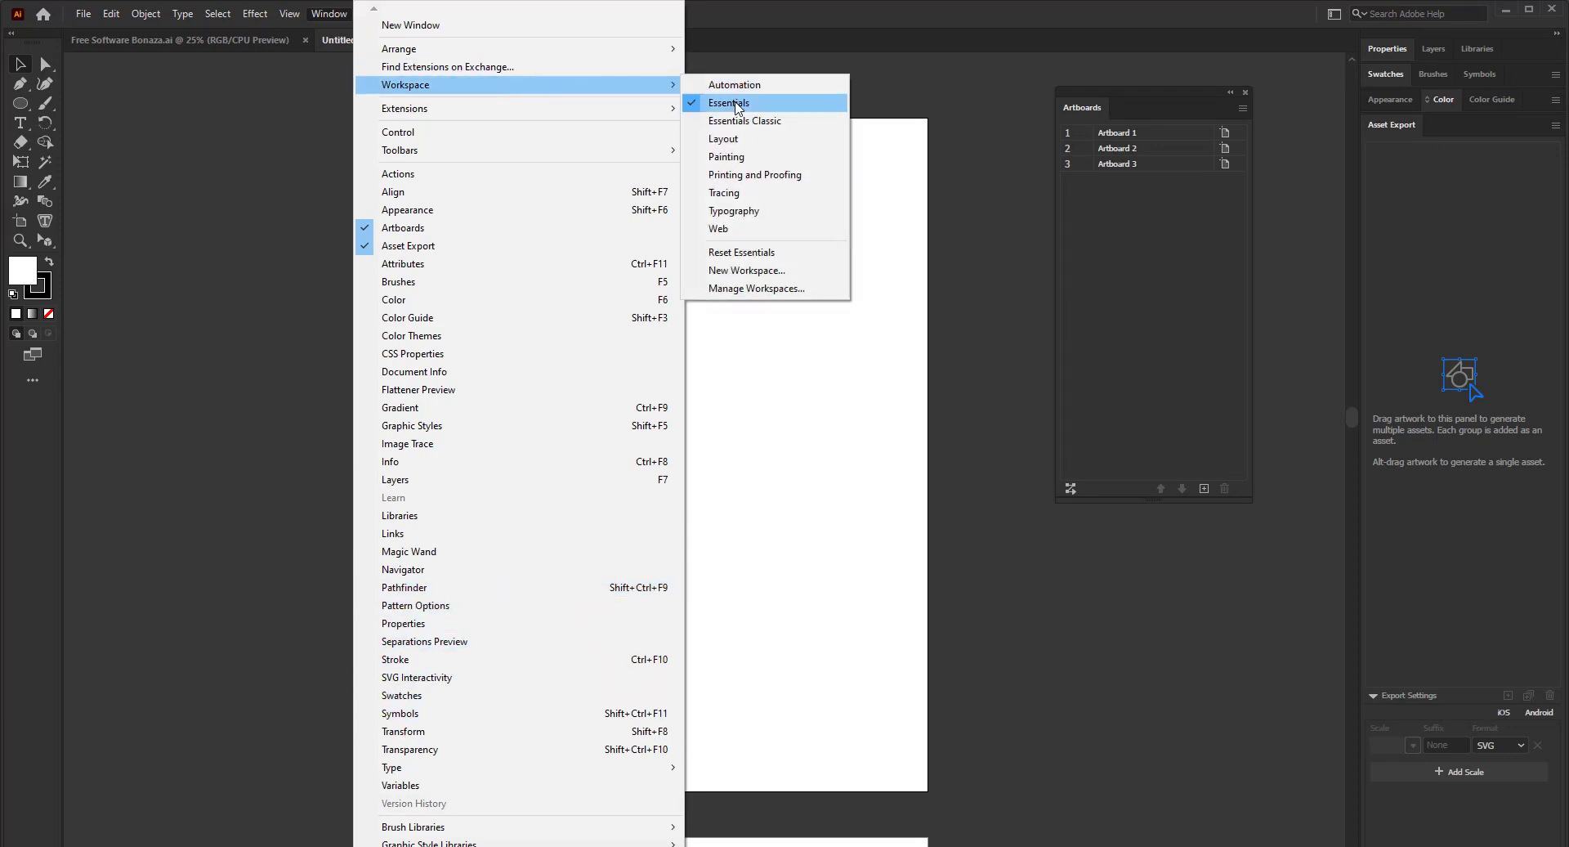
{"action": "left_click", "coordinate": [736, 103]}
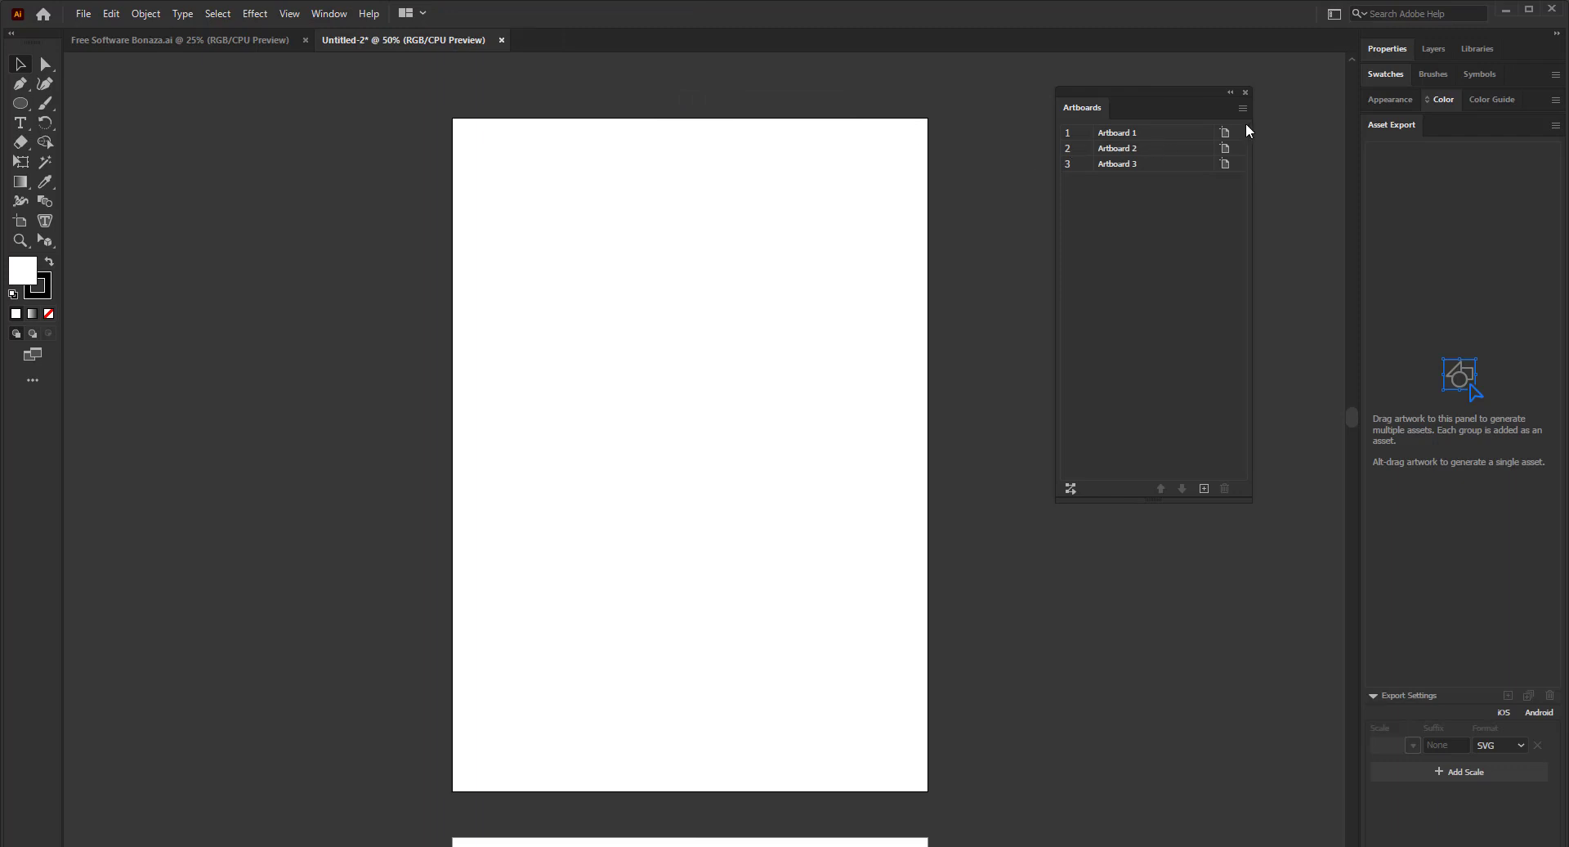
{"action": "left_click", "coordinate": [344, 16]}
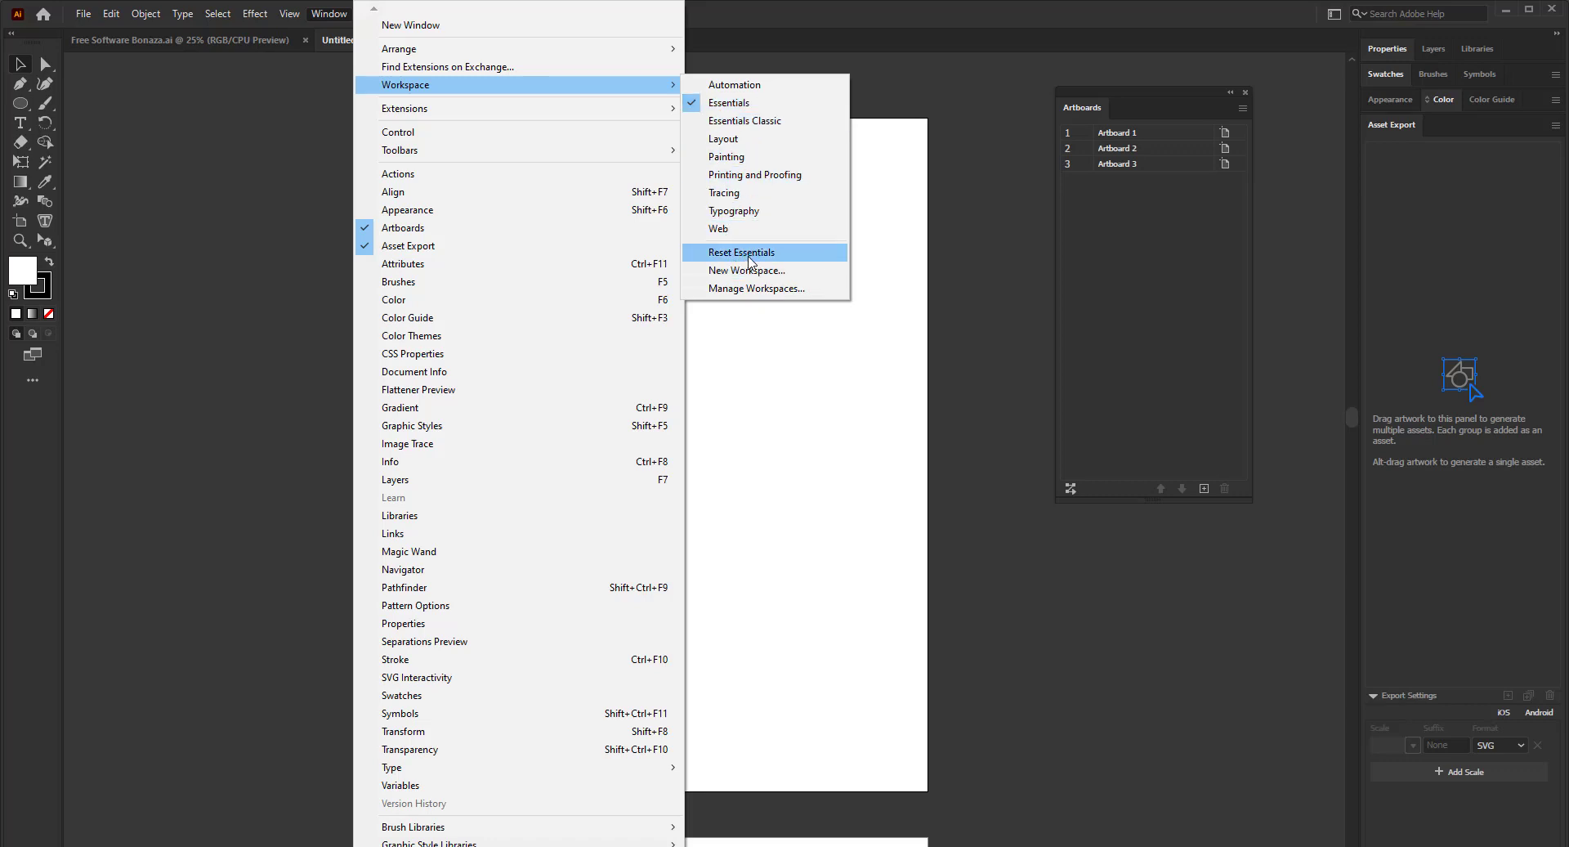
{"action": "left_click", "coordinate": [751, 253]}
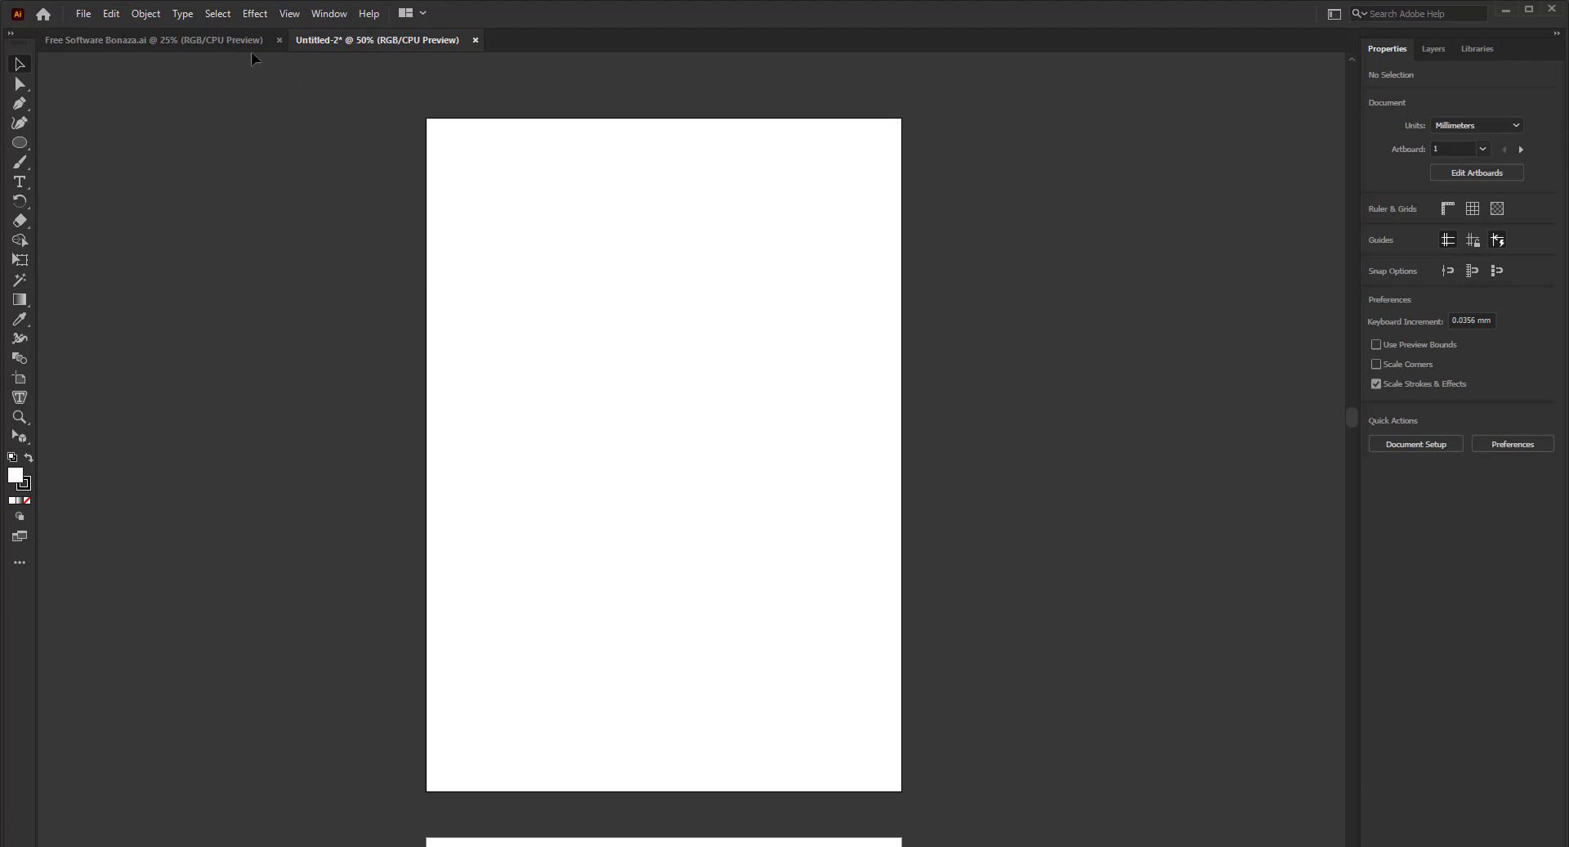
- Compare the two open documents, Free Software Bonaza.ai and Untitled-2, finishing on Untitled-2
{"action": "left_click", "coordinate": [155, 39]}
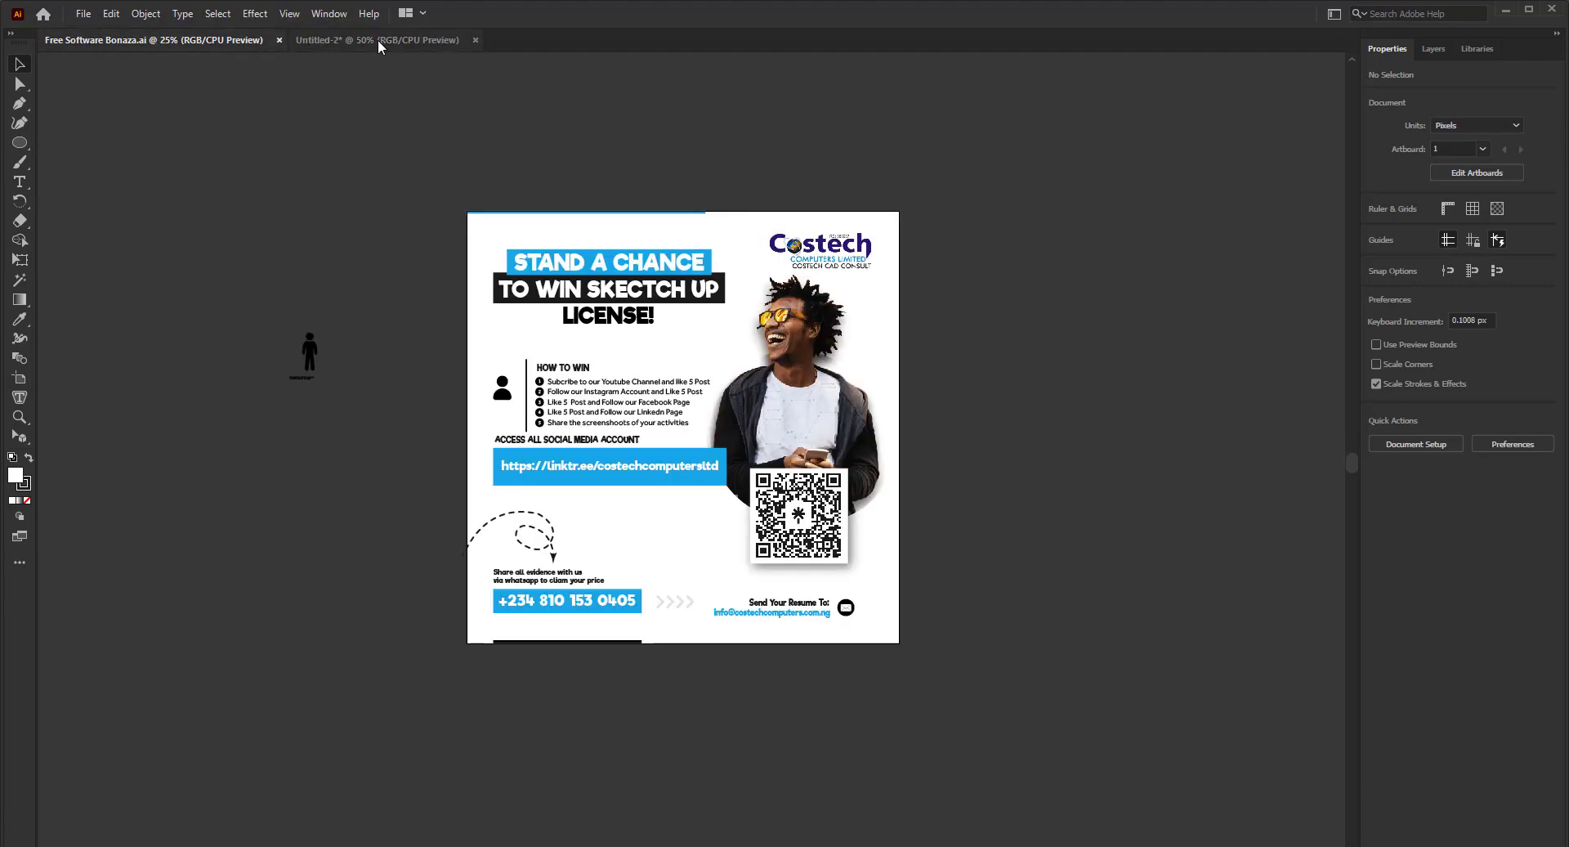
{"action": "left_click", "coordinate": [376, 41]}
{"action": "left_click", "coordinate": [209, 39]}
{"action": "left_click", "coordinate": [413, 40]}
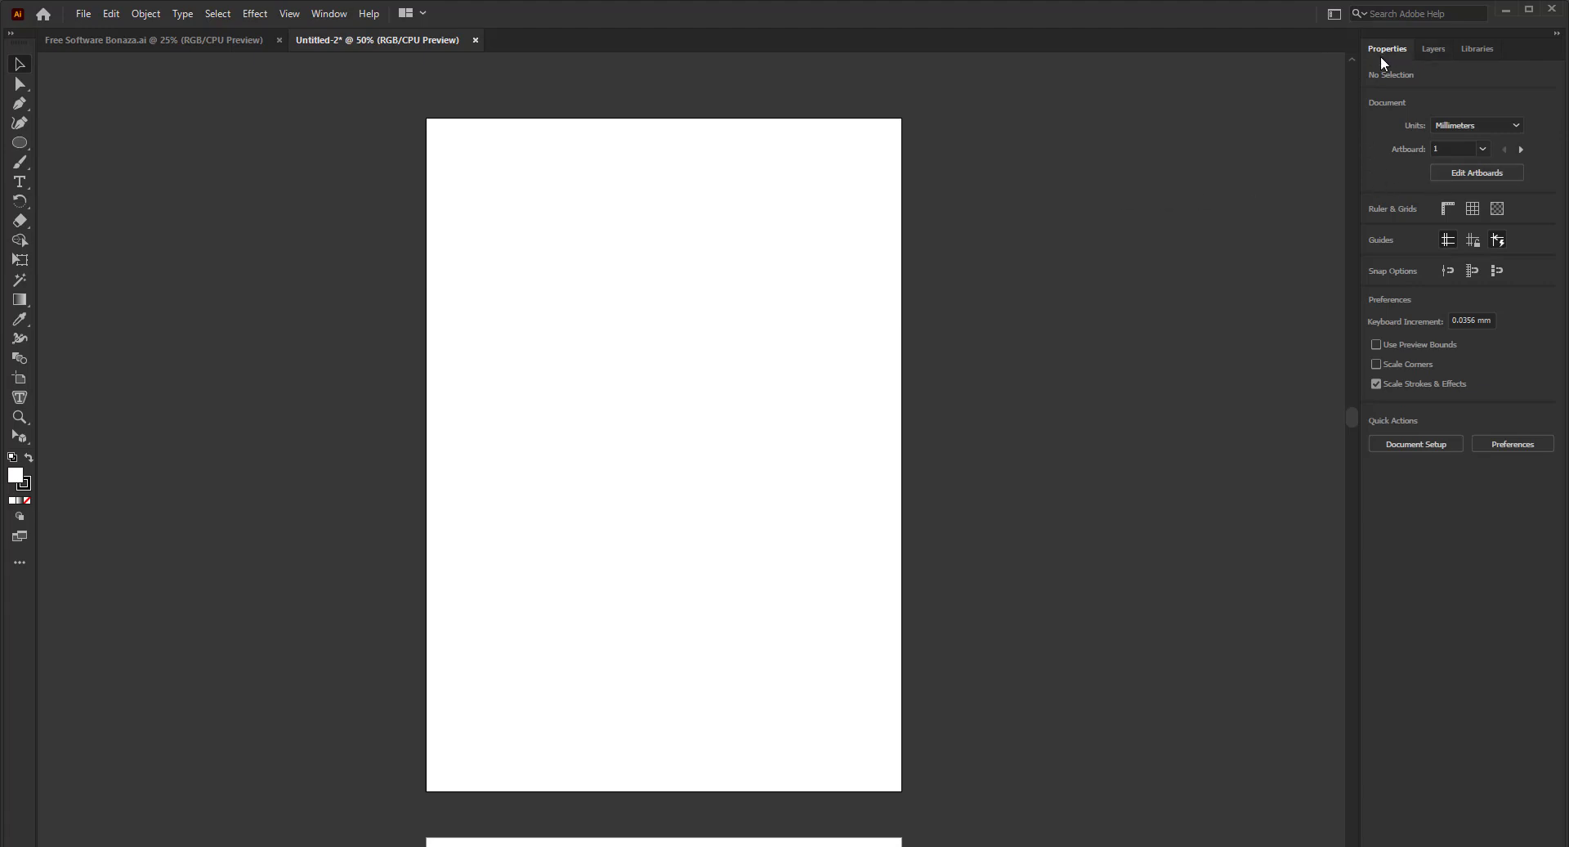
- Detach the Properties, Libraries and Layers panels from the dock as separate floating panels, shortening Properties and Libraries
{"action": "left_click_drag", "start_coordinate": [1381, 56], "coordinate": [1065, 75]}
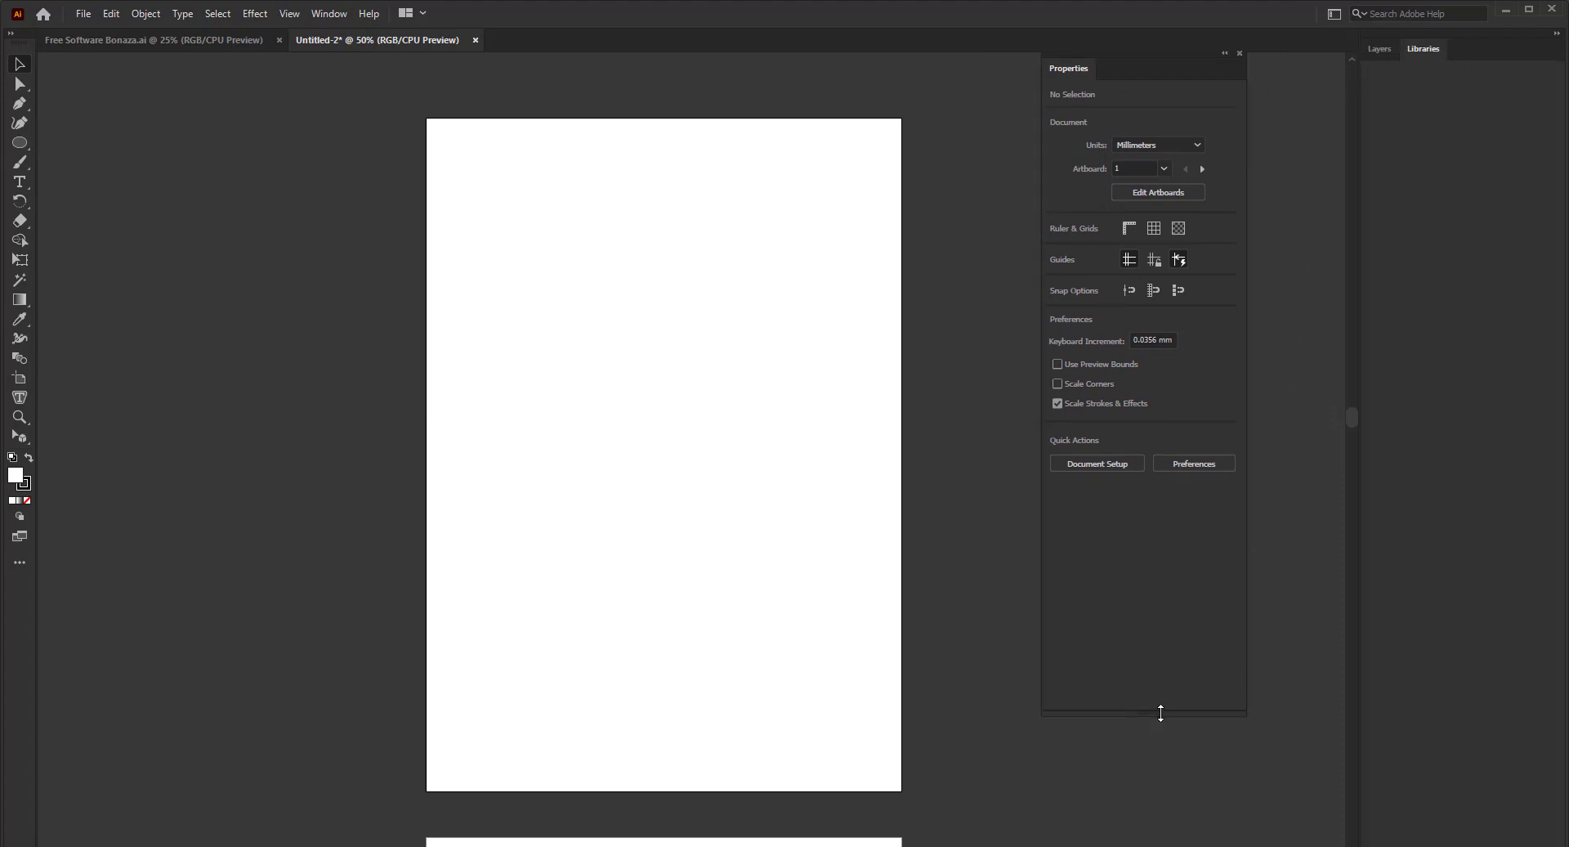
{"action": "left_click_drag", "start_coordinate": [1159, 713], "coordinate": [1161, 472]}
{"action": "left_click_drag", "start_coordinate": [1429, 51], "coordinate": [846, 97]}
{"action": "left_click_drag", "start_coordinate": [891, 325], "coordinate": [891, 325]}
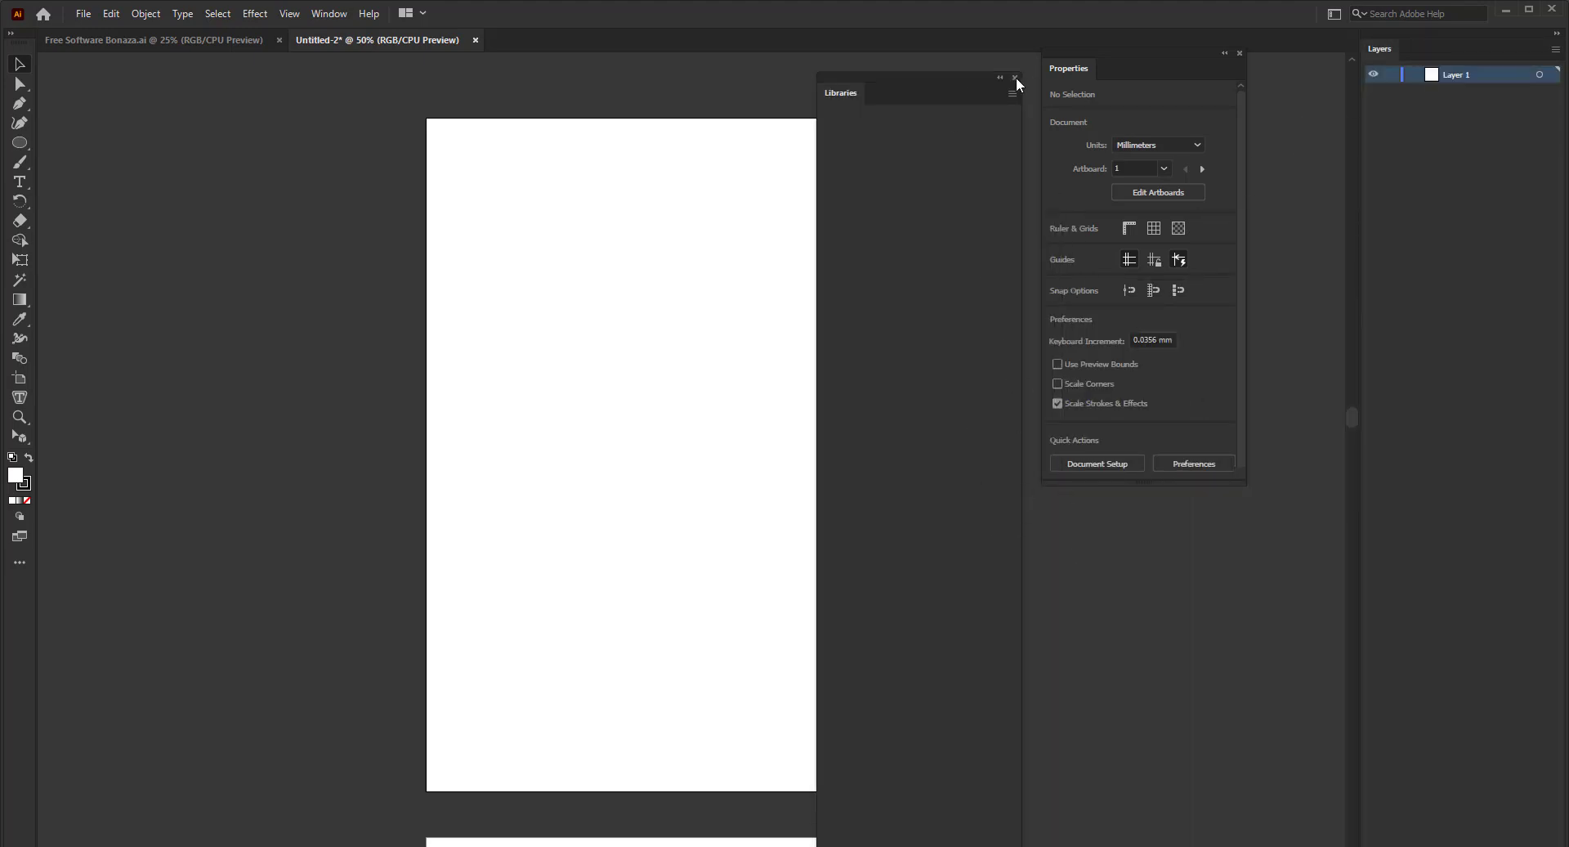
{"action": "left_click", "coordinate": [1015, 78]}
{"action": "left_click_drag", "start_coordinate": [1398, 51], "coordinate": [570, 95]}
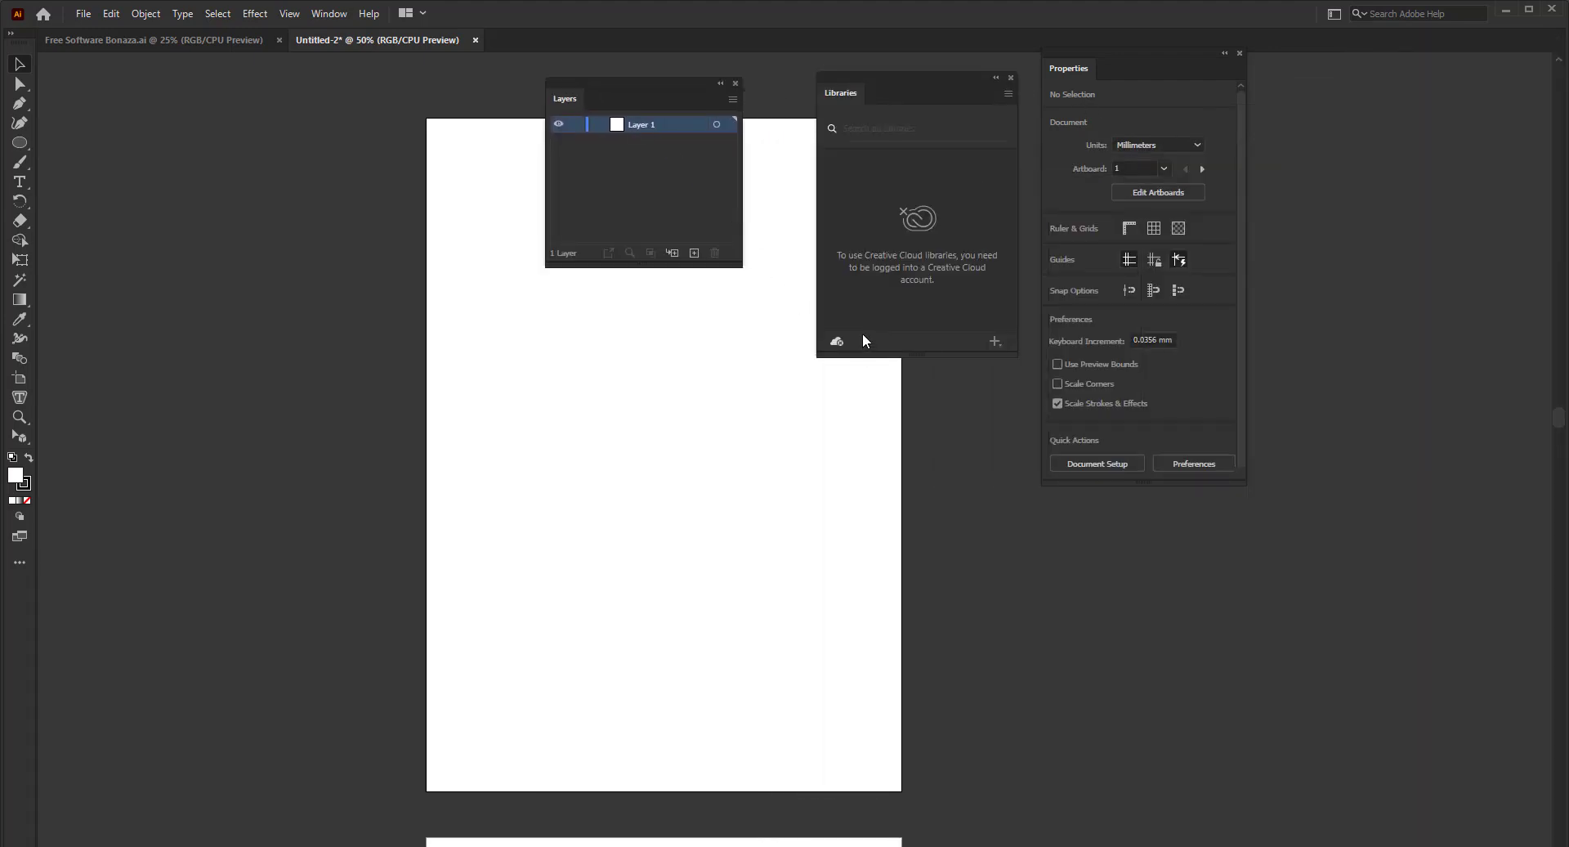
- Move Properties to the right side of the workspace, group Libraries with it and attach Layers beneath them
{"action": "left_click_drag", "start_coordinate": [1203, 62], "coordinate": [1460, 63]}
{"action": "left_click_drag", "start_coordinate": [860, 103], "coordinate": [1410, 72]}
{"action": "left_click_drag", "start_coordinate": [571, 95], "coordinate": [1376, 497]}
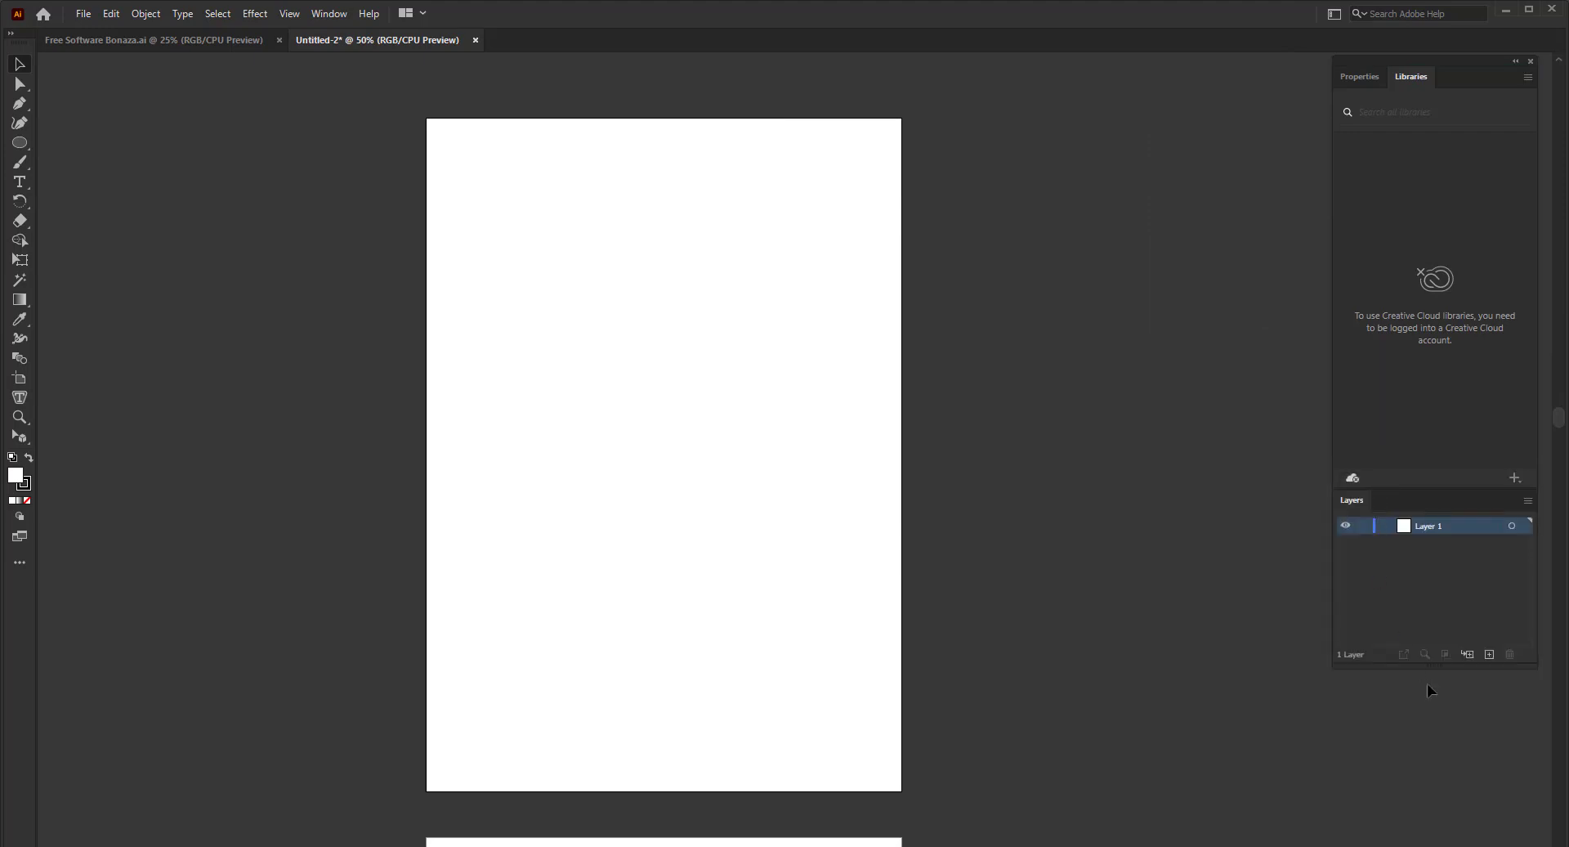
- Separate Properties and Libraries from Layers and attach them again as one tabbed group below Layers
{"action": "left_click_drag", "start_coordinate": [1481, 85], "coordinate": [1177, 130]}
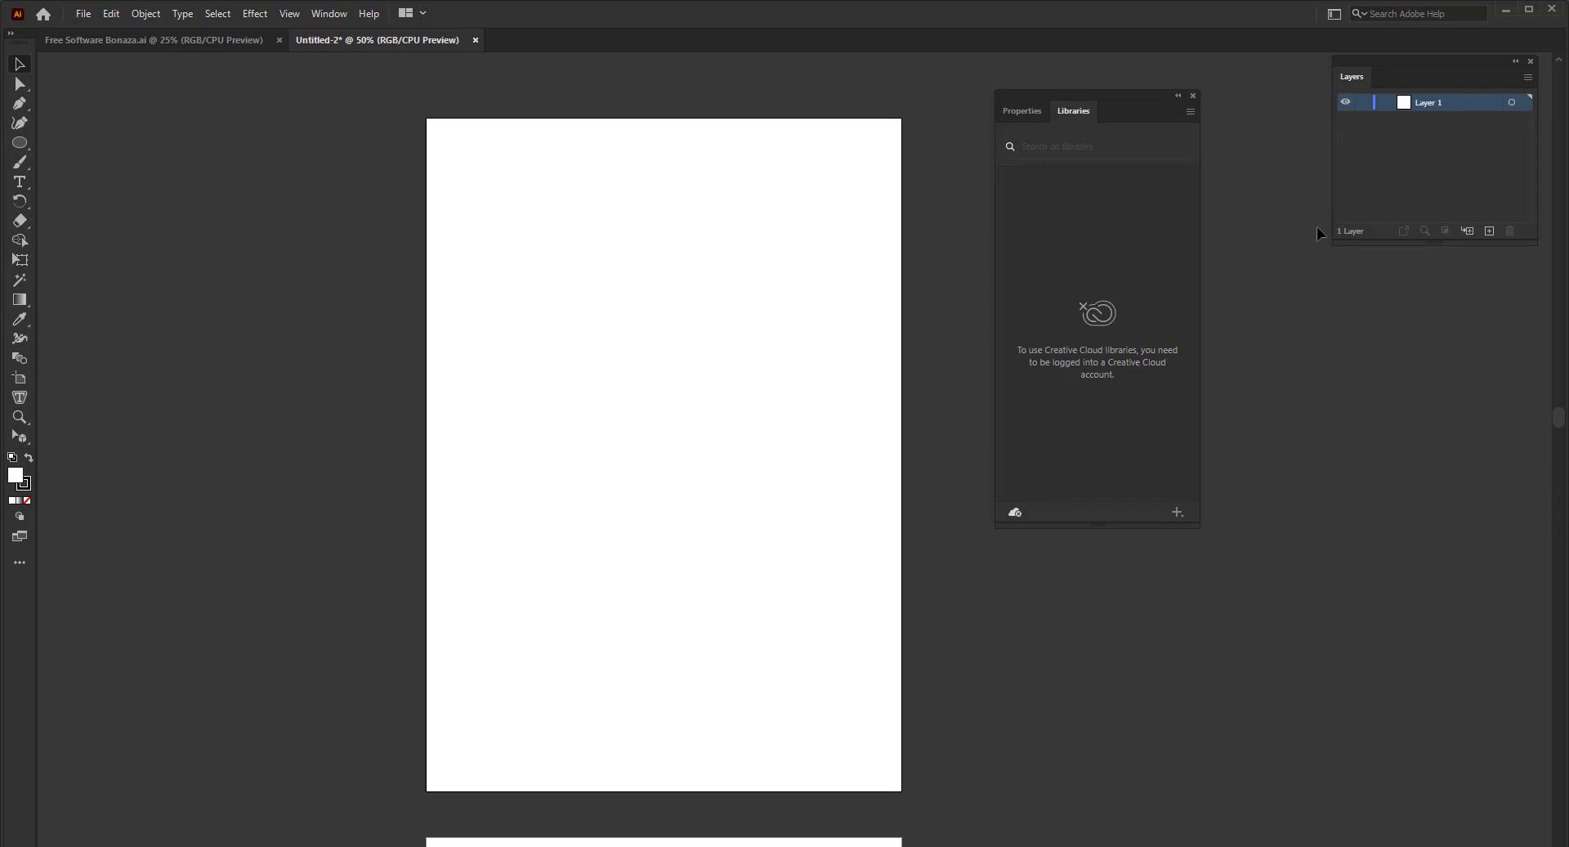
{"action": "left_click_drag", "start_coordinate": [1027, 112], "coordinate": [1377, 245]}
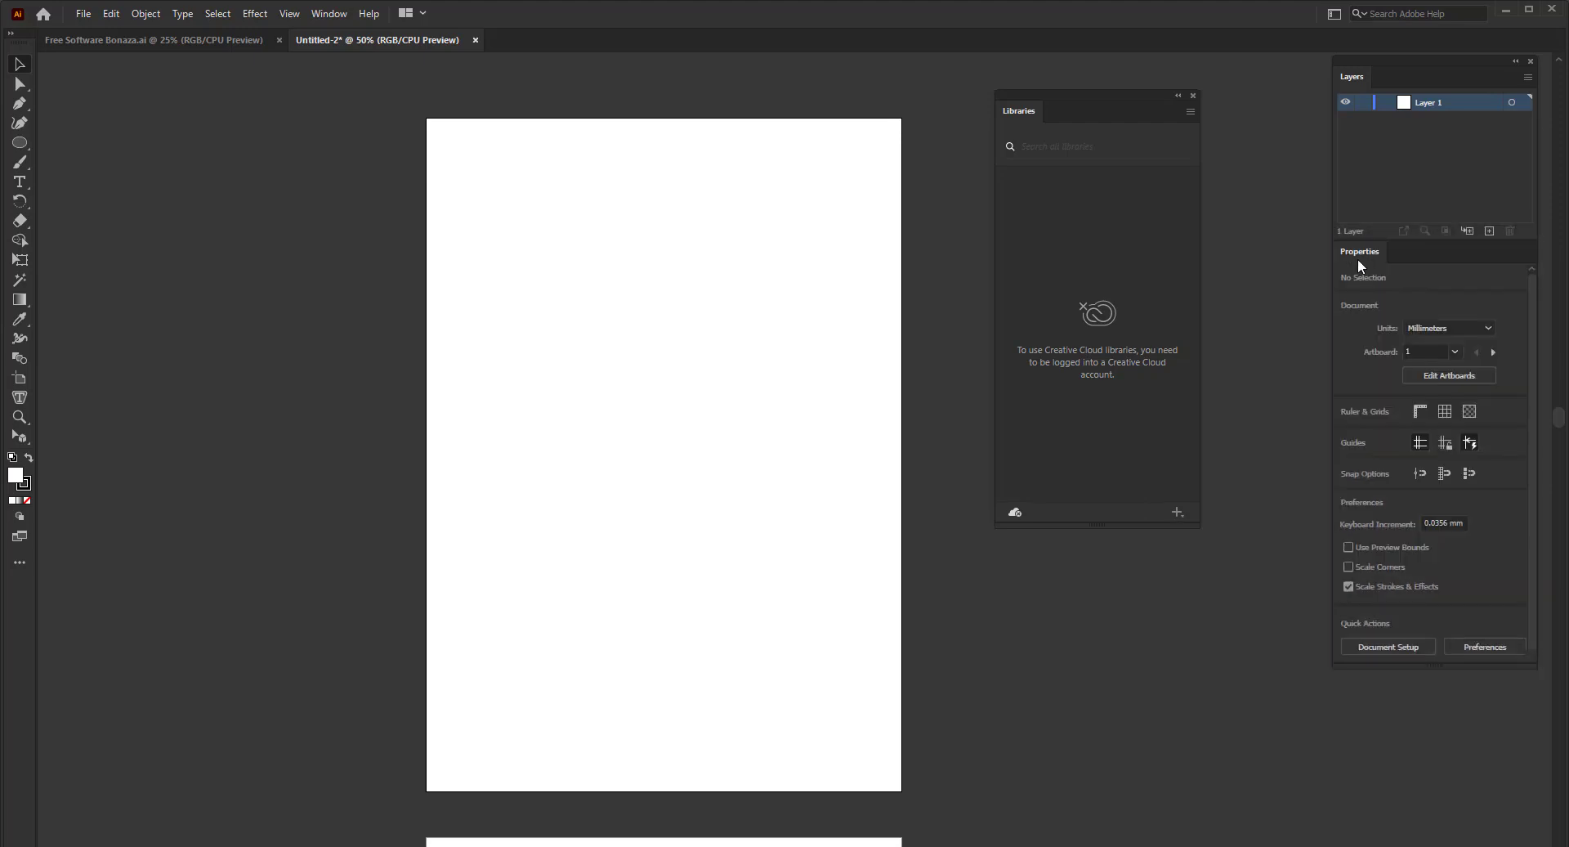
{"action": "left_click_drag", "start_coordinate": [1026, 114], "coordinate": [1407, 252]}
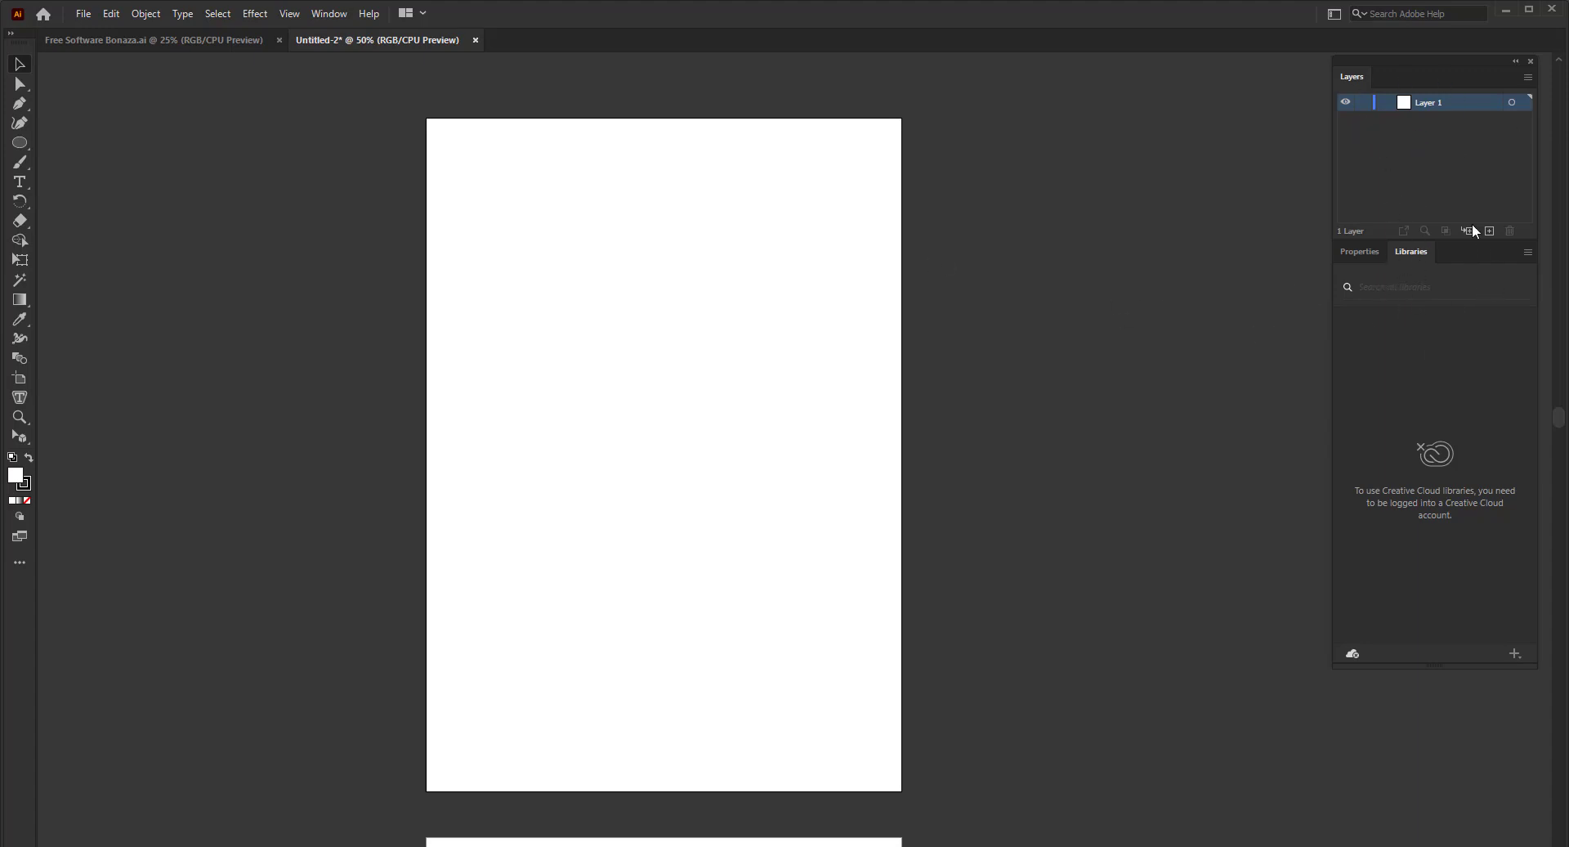
- Show the Artboards and Asset Export panels and group them as tabs beside Layers
{"action": "left_click", "coordinate": [330, 14]}
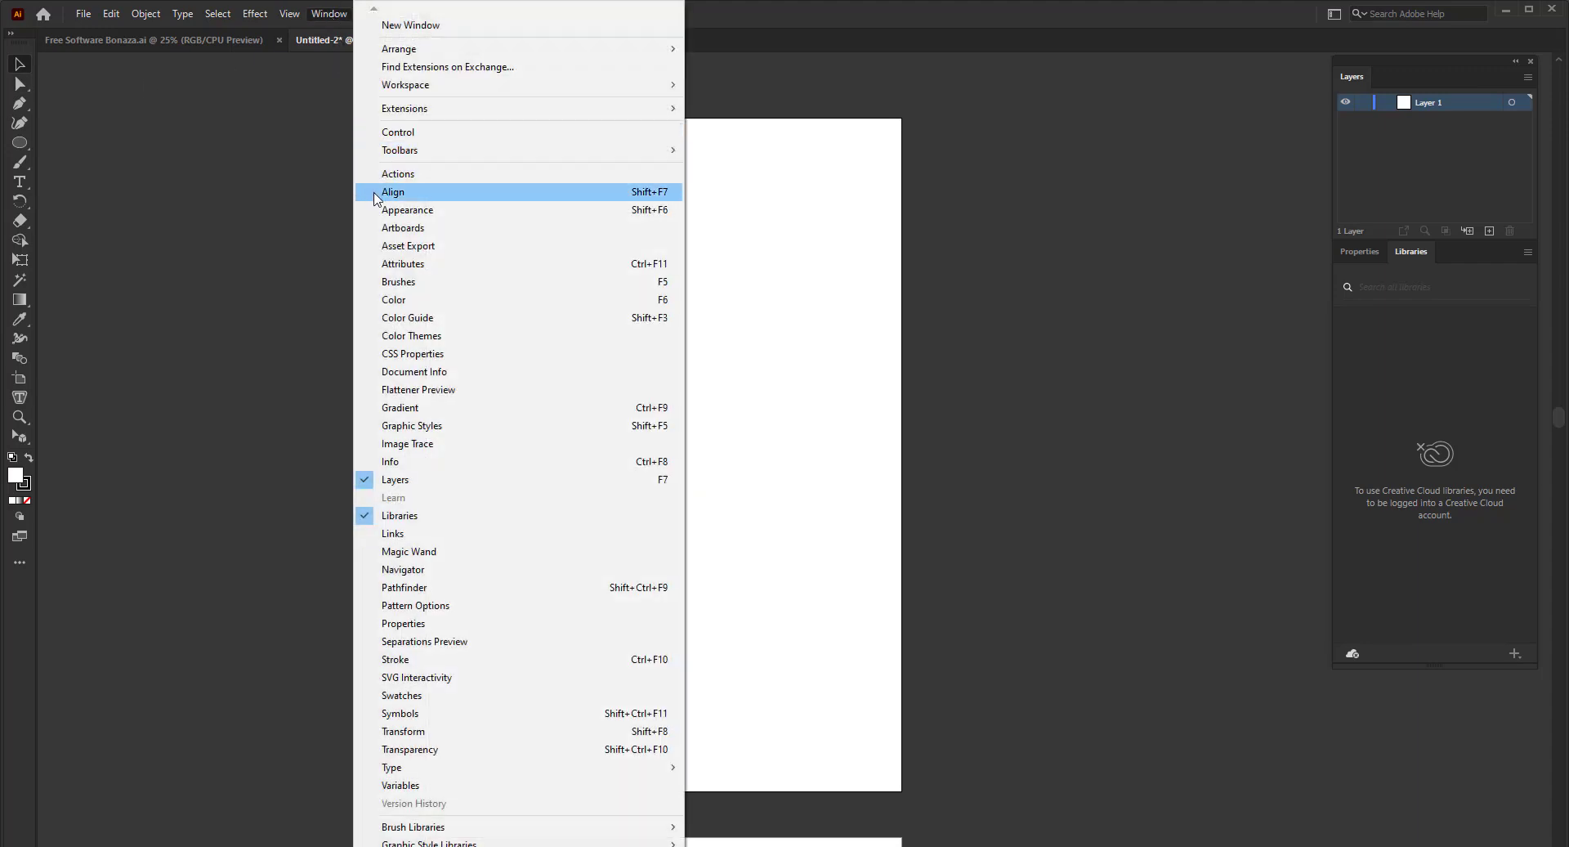
{"action": "left_click", "coordinate": [391, 230]}
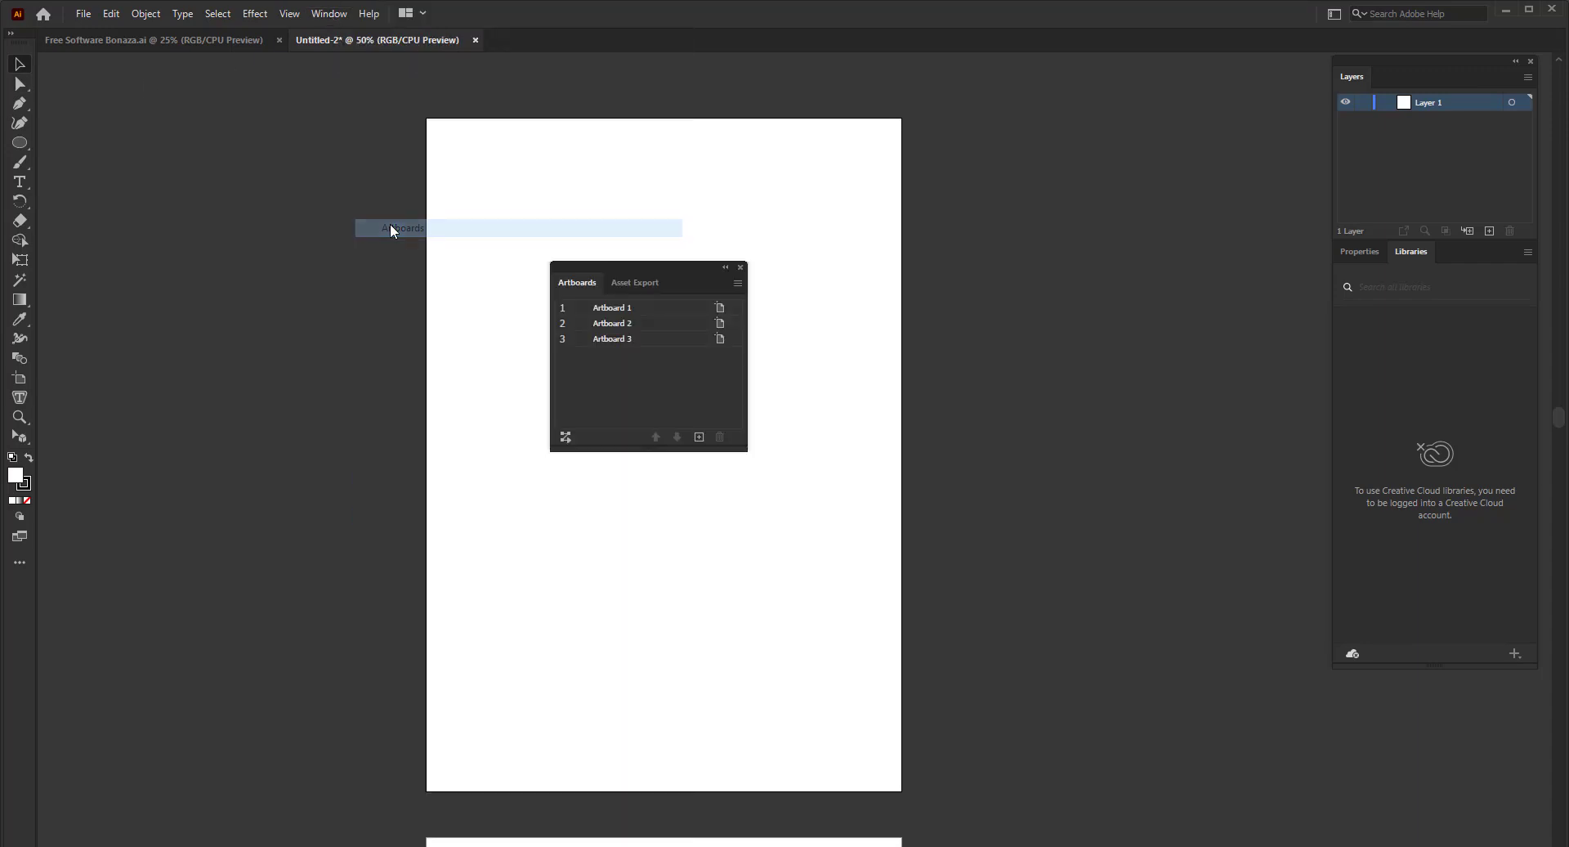
{"action": "left_click", "coordinate": [329, 14]}
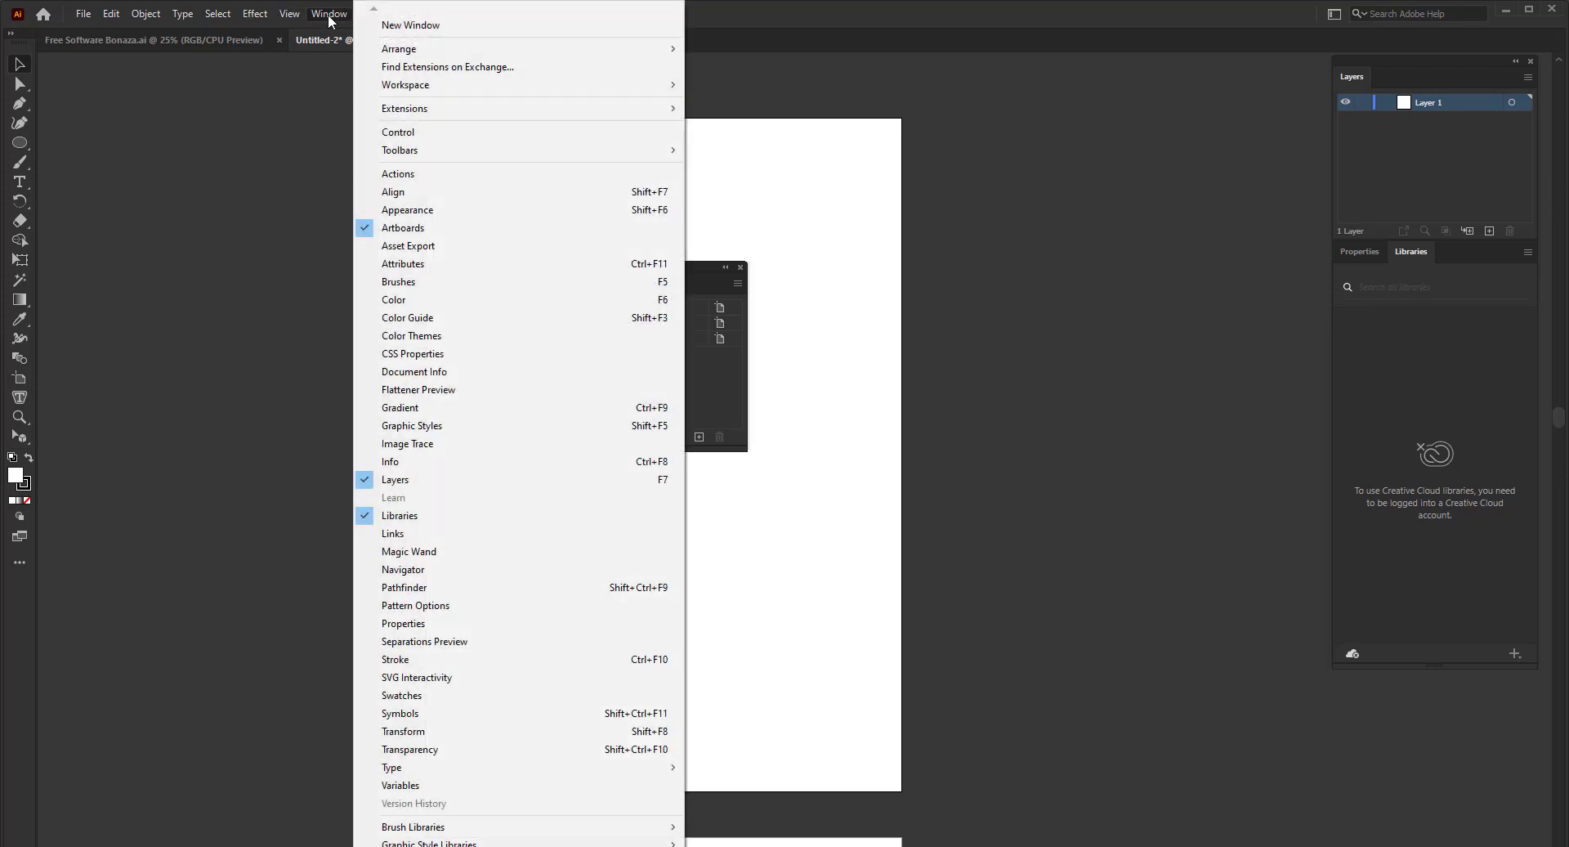
{"action": "left_click", "coordinate": [389, 247]}
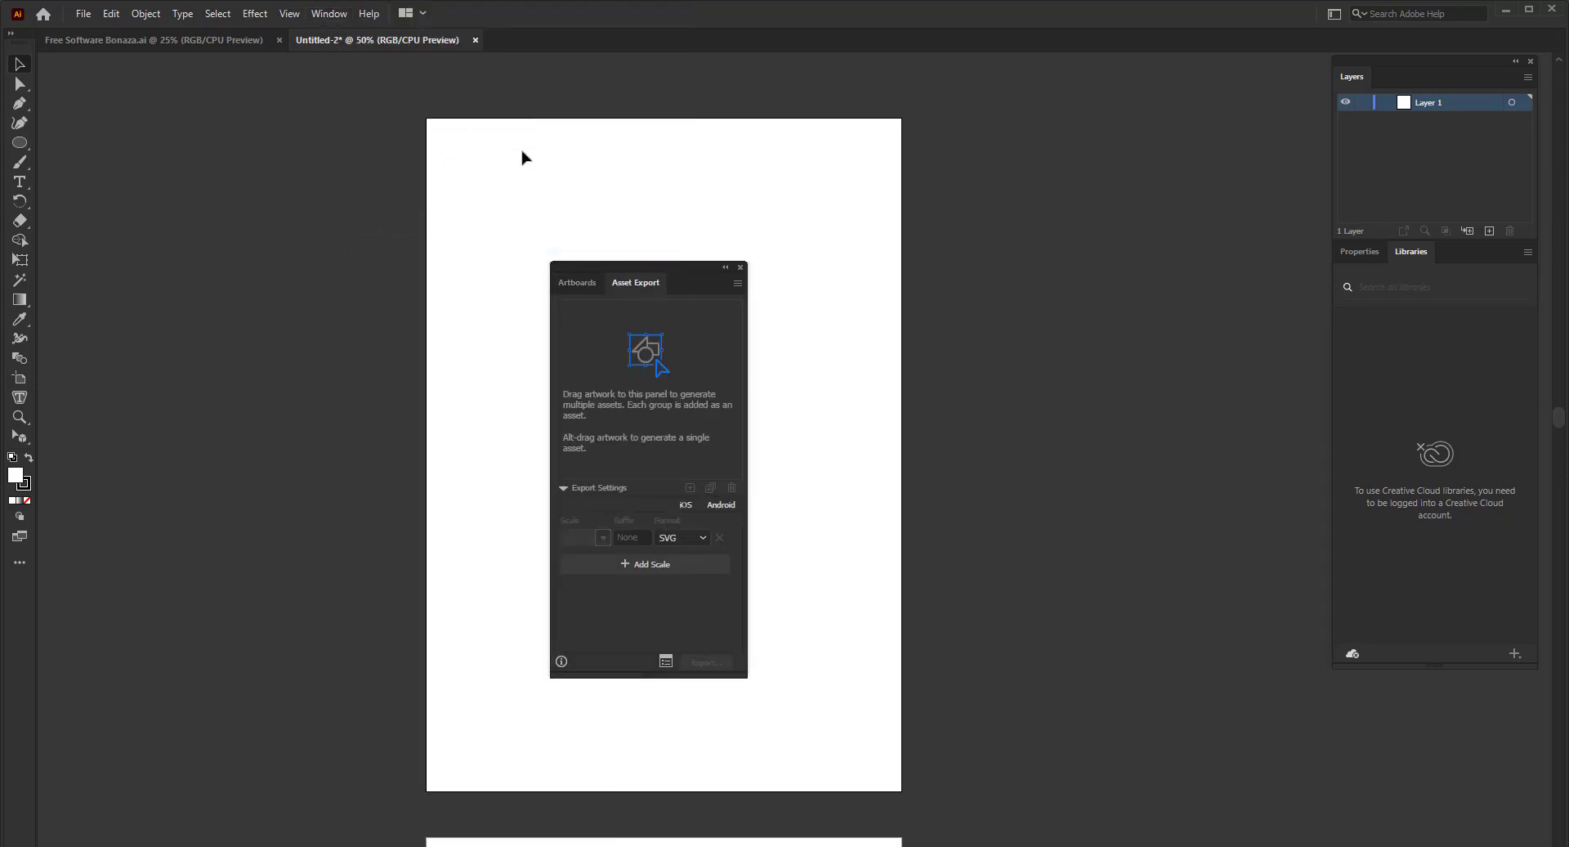
{"action": "left_click_drag", "start_coordinate": [744, 283], "coordinate": [1468, 81]}
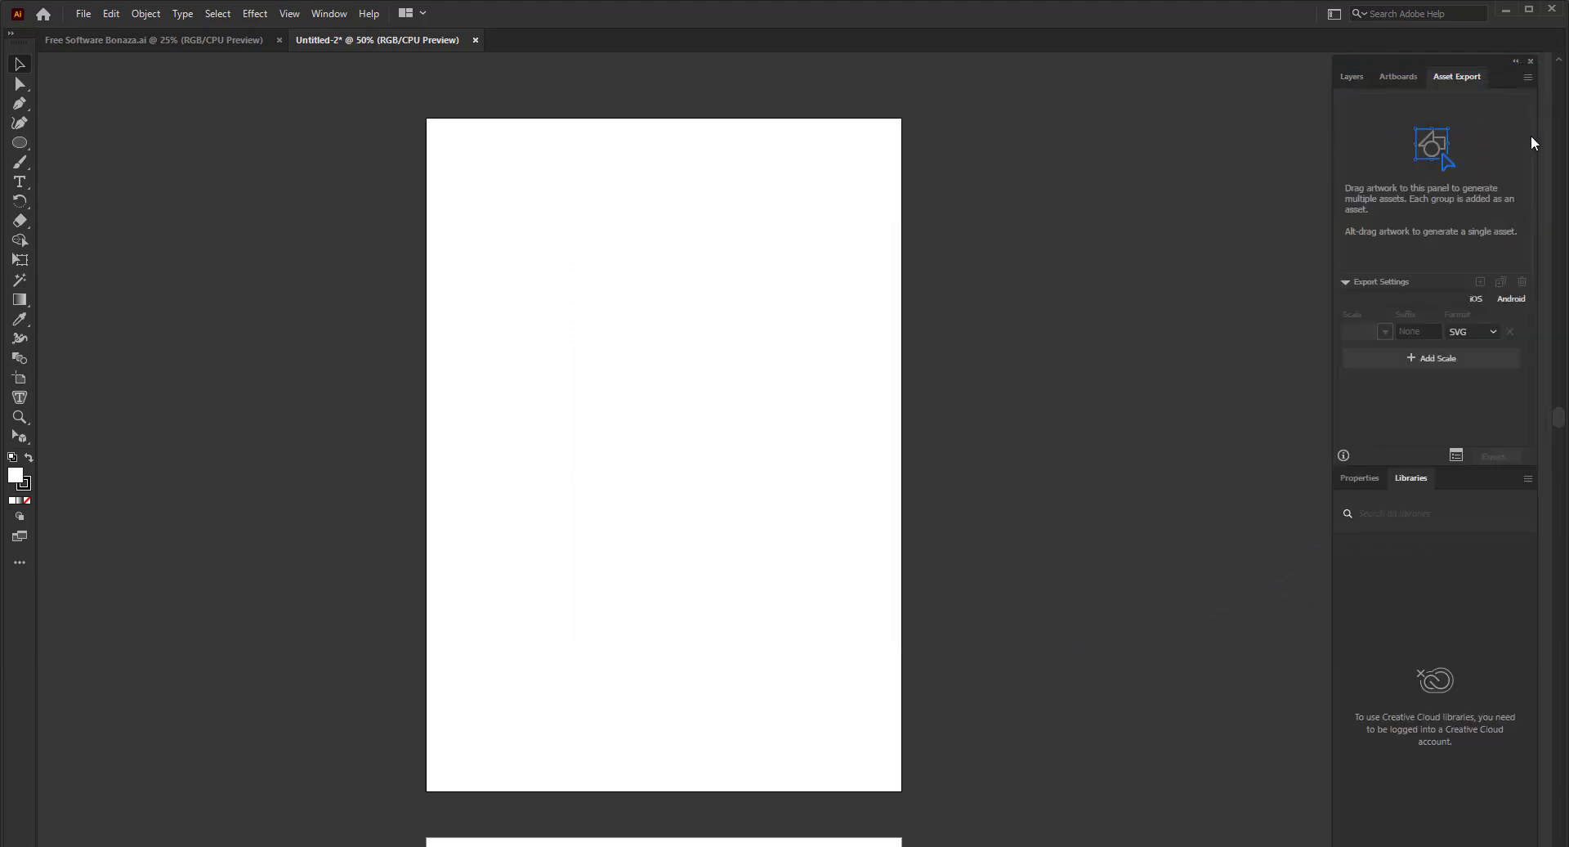
- Look through the Artboards and Layers panels in the new group, ending on Asset Export
{"action": "left_click", "coordinate": [1396, 77]}
{"action": "left_click", "coordinate": [1352, 76]}
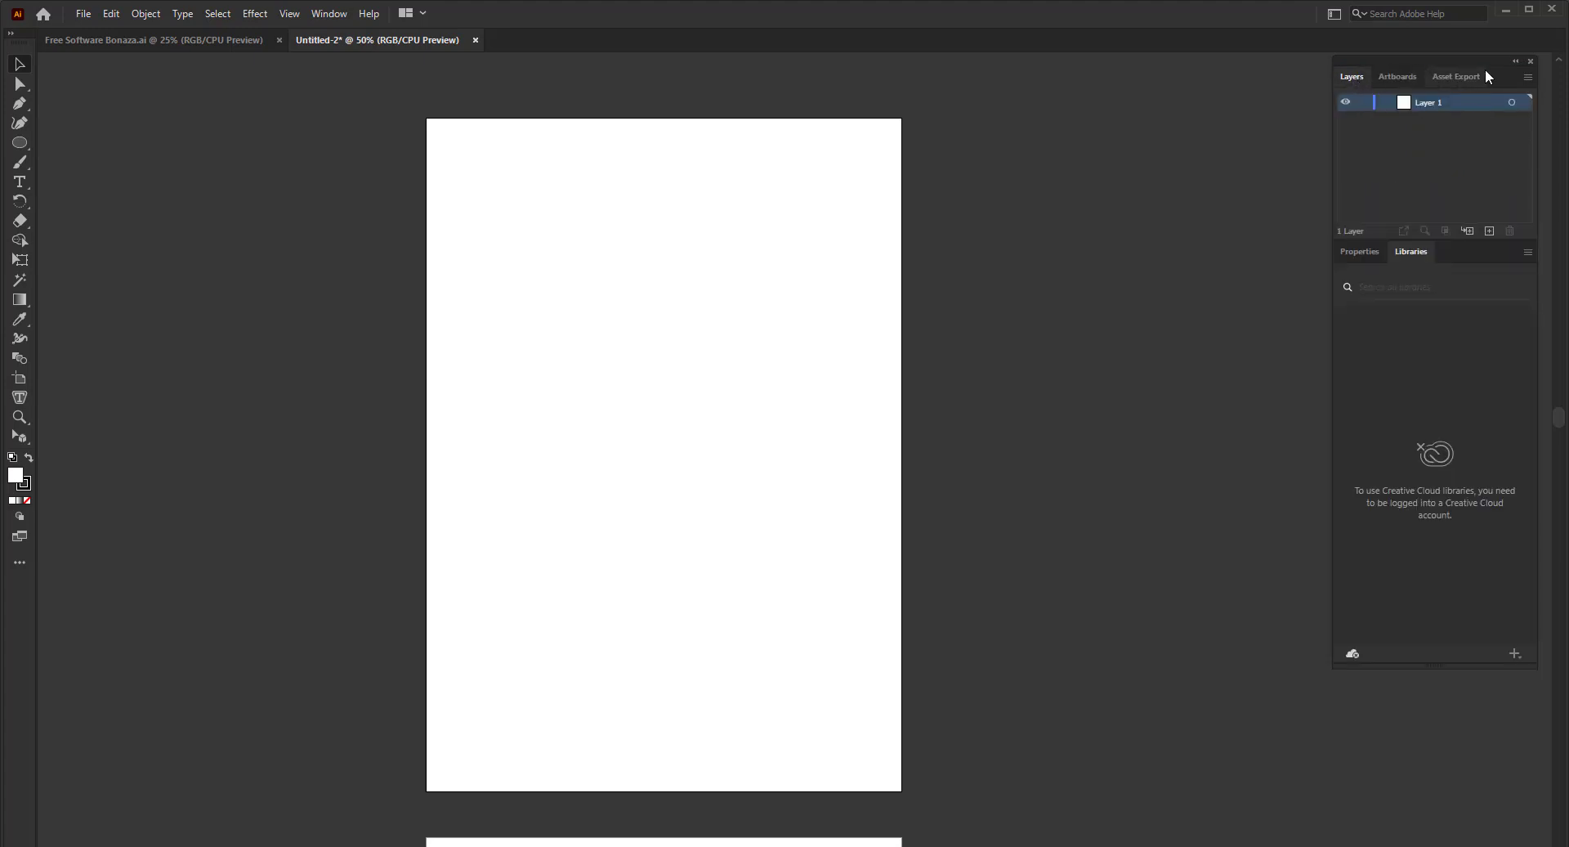
{"action": "left_click", "coordinate": [1456, 77]}
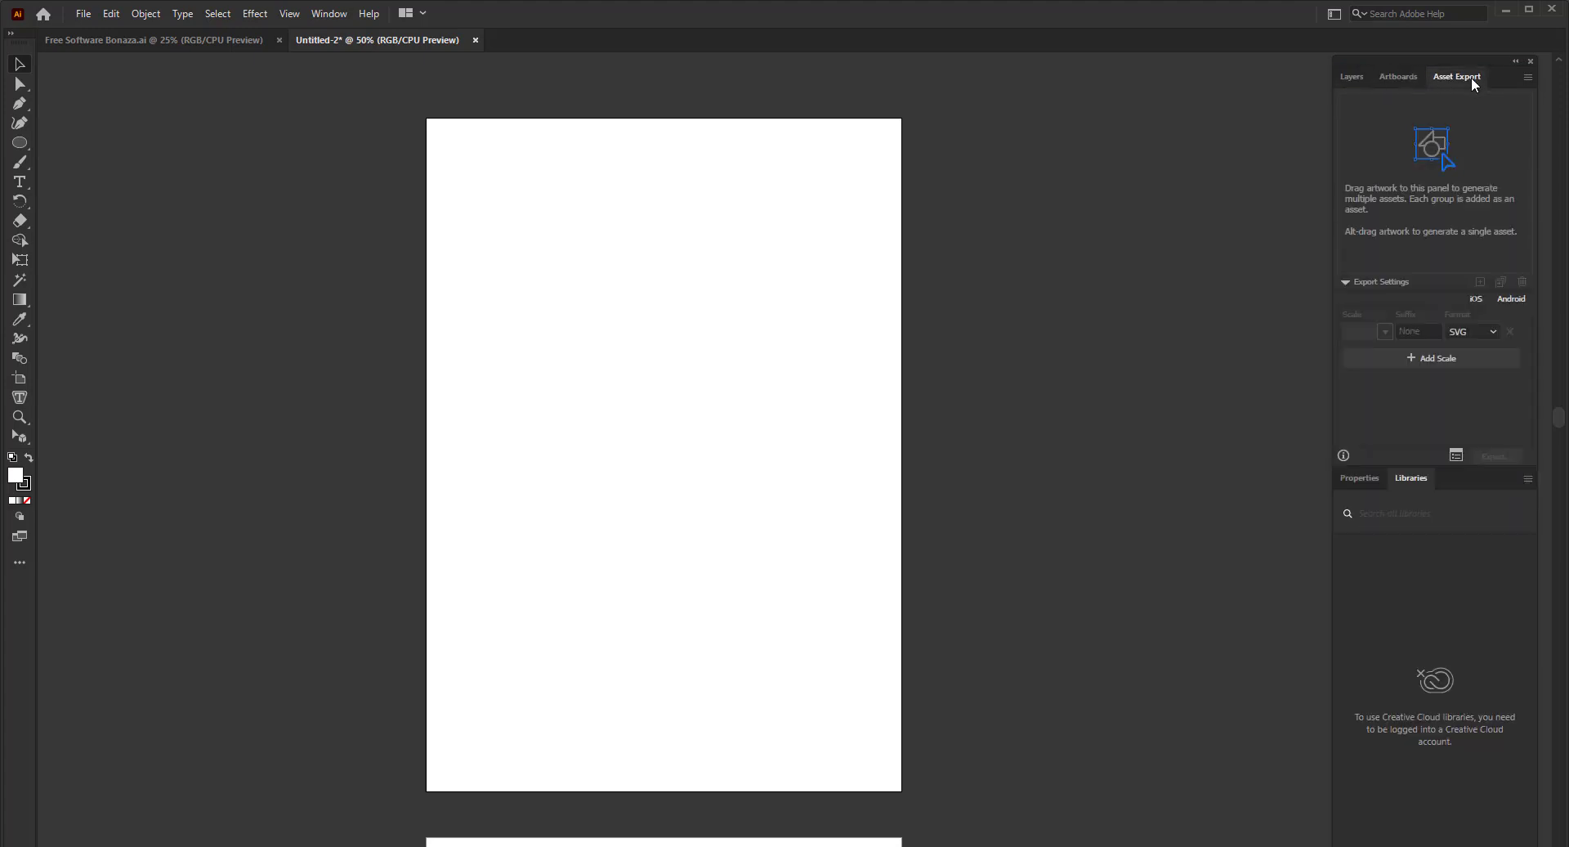
- Return to the Layers panel, then show the Pathfinder panel group and add it as tabs beside Properties and Libraries
{"action": "left_click", "coordinate": [1404, 78]}
{"action": "left_click", "coordinate": [1352, 84]}
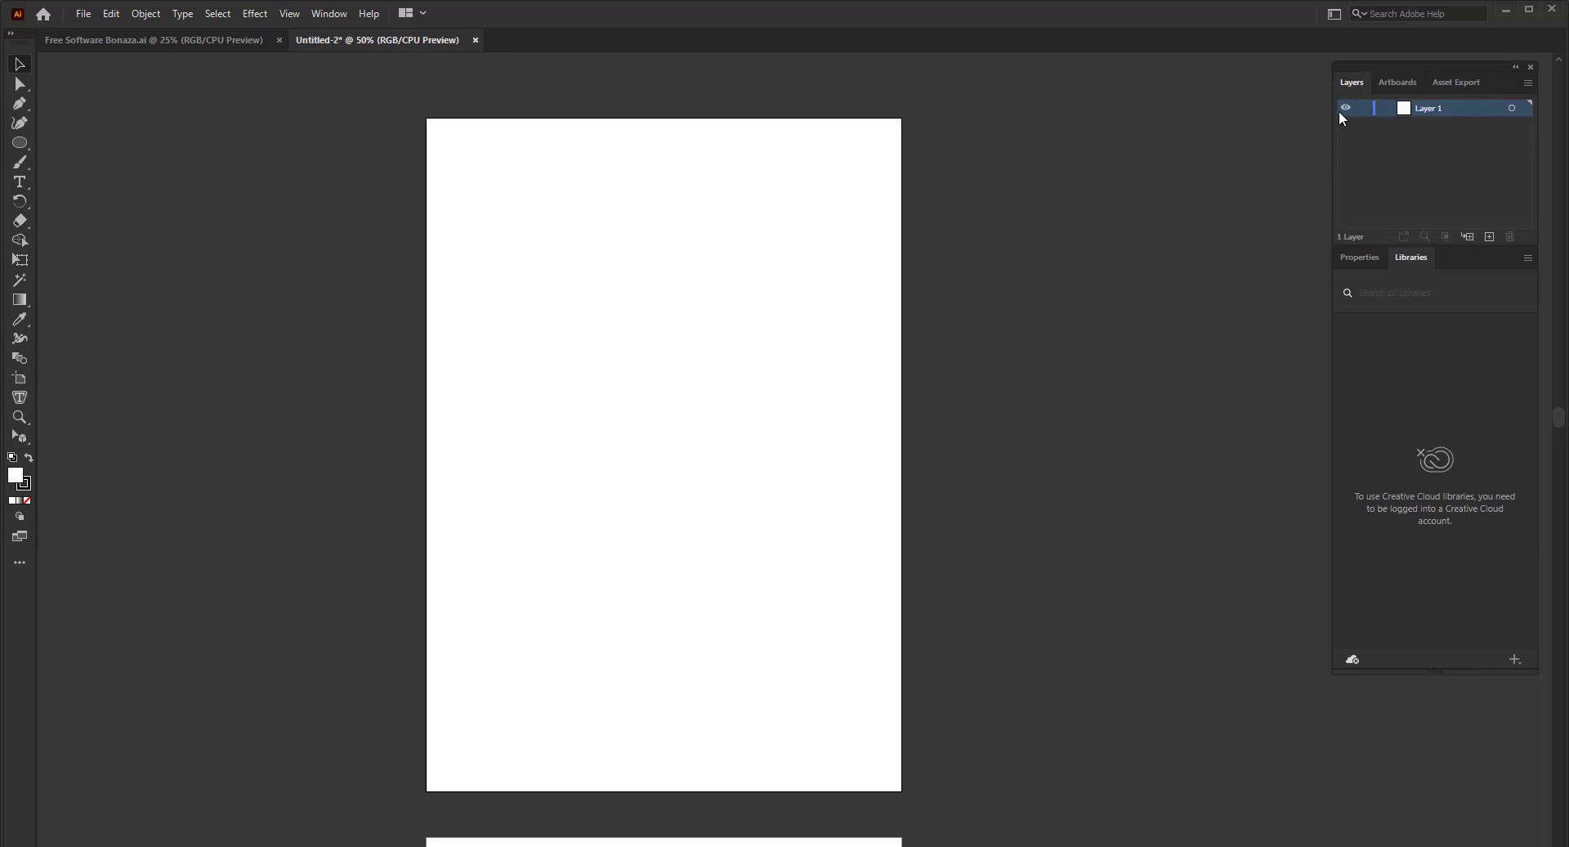
{"action": "left_click", "coordinate": [328, 13]}
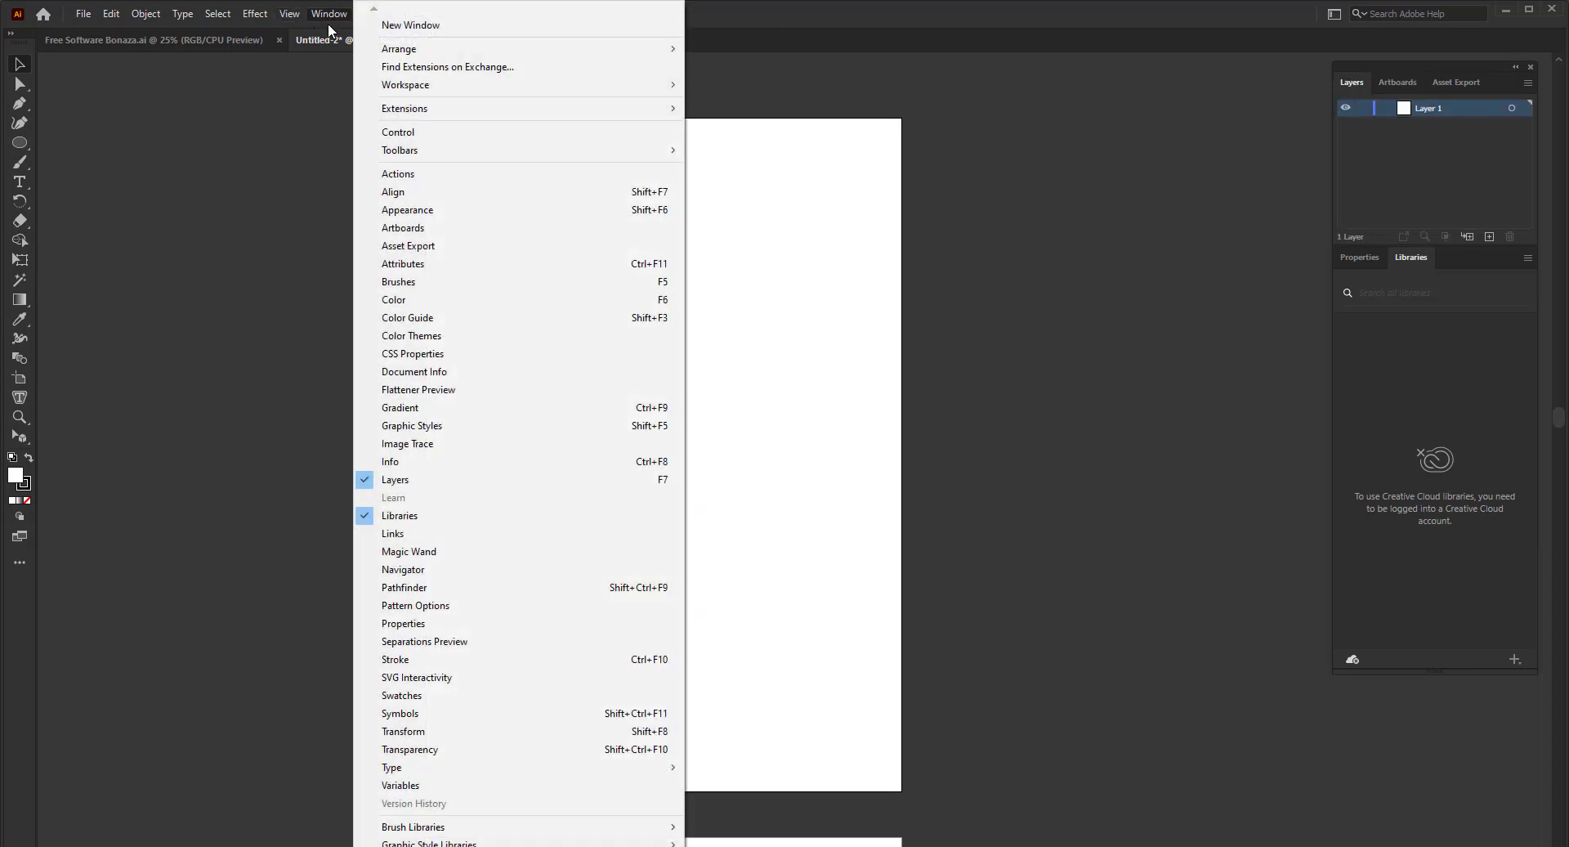
{"action": "left_click", "coordinate": [417, 588]}
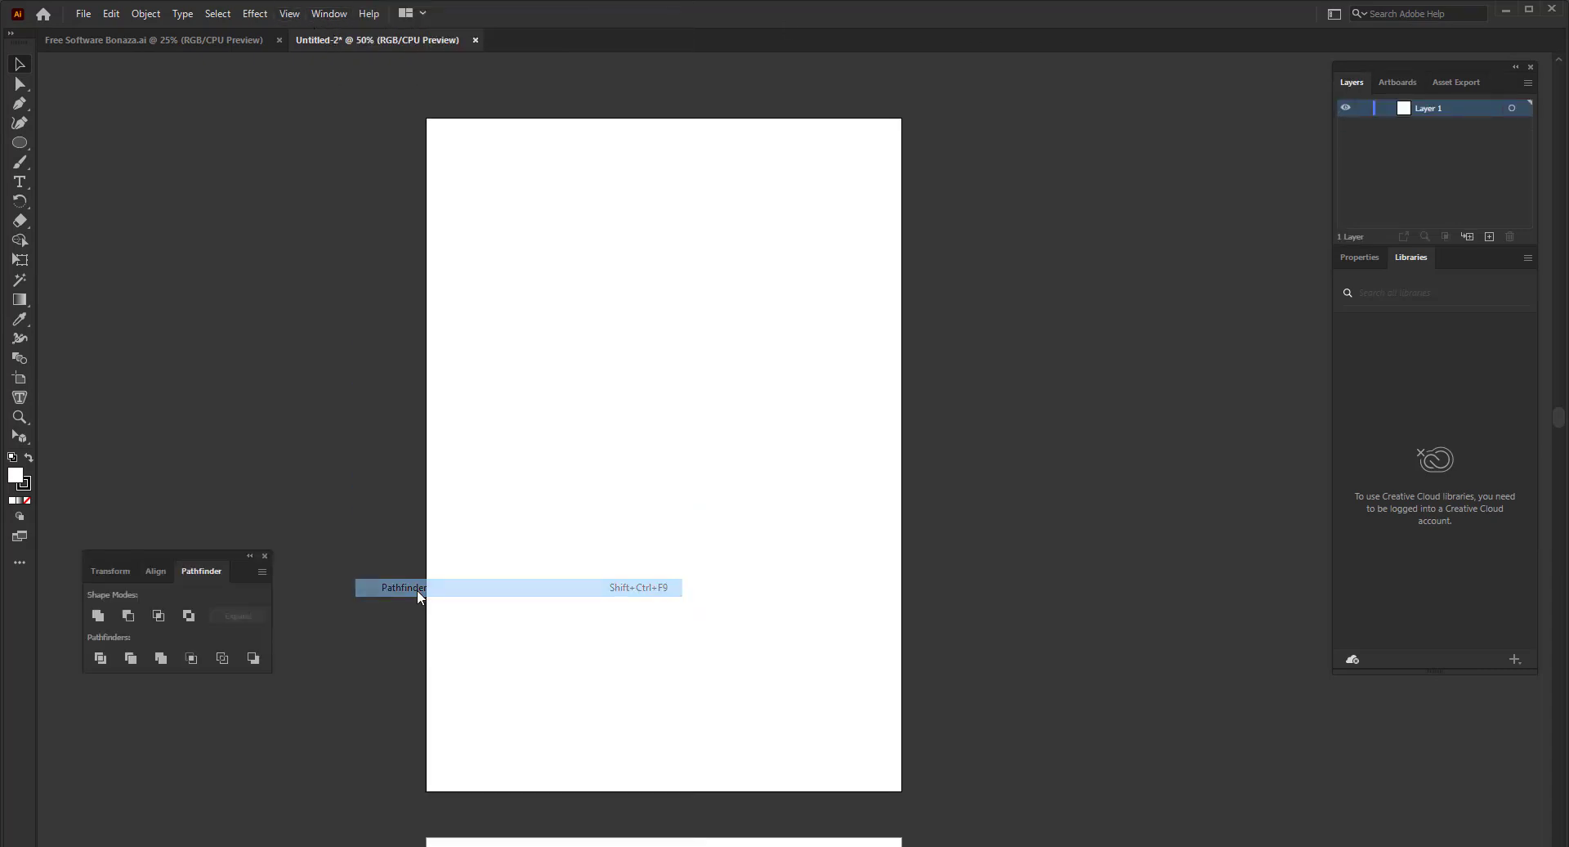
{"action": "left_click_drag", "start_coordinate": [188, 555], "coordinate": [1398, 260]}
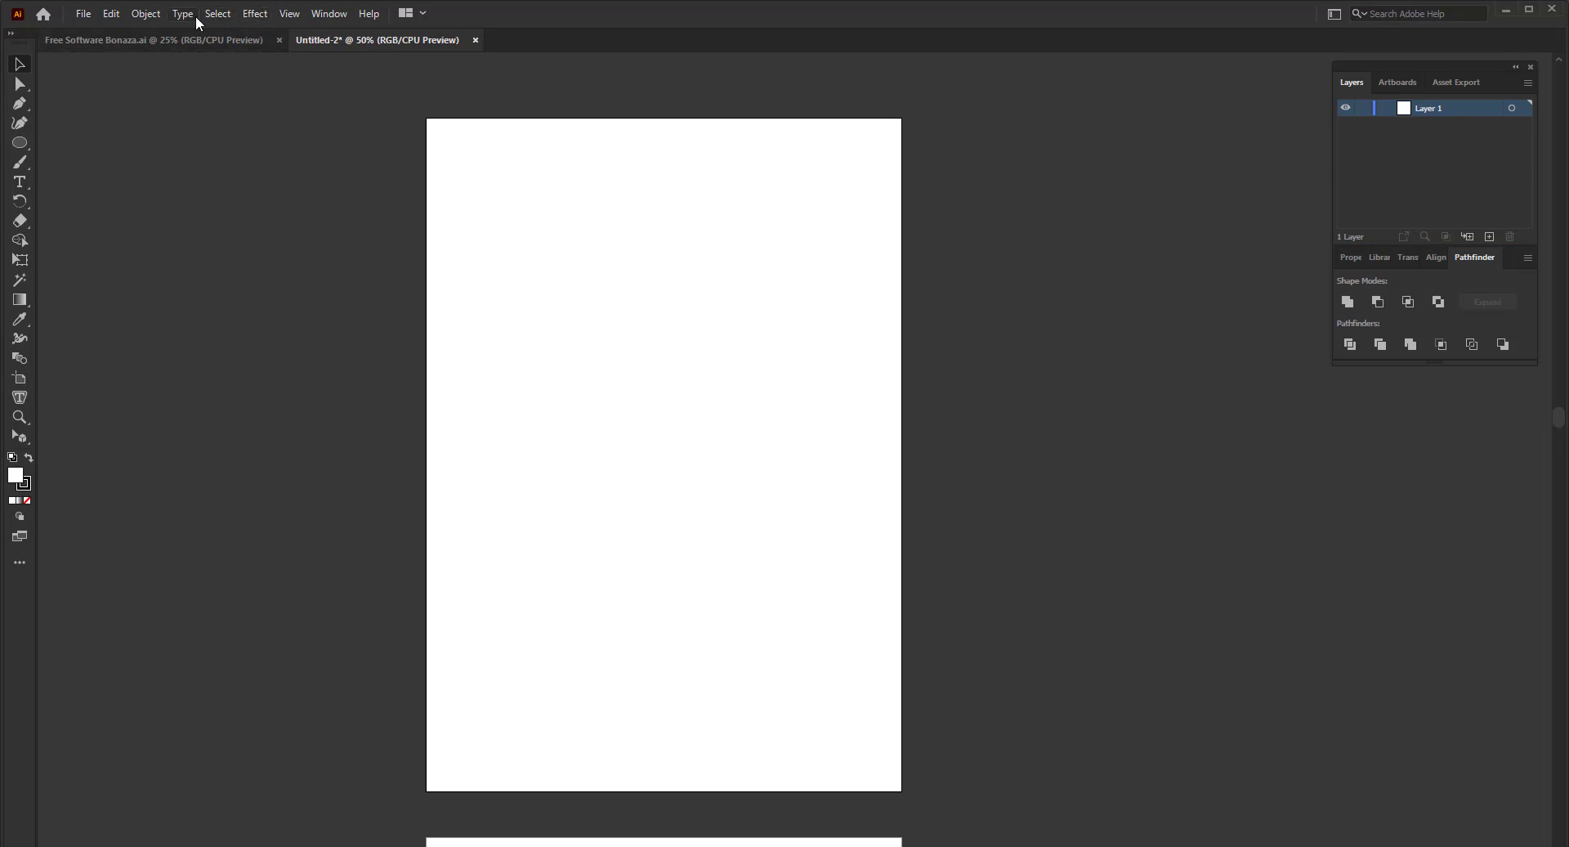
- Show the Appearance panel and attach it beneath the Pathfinder group
{"action": "left_click", "coordinate": [328, 14]}
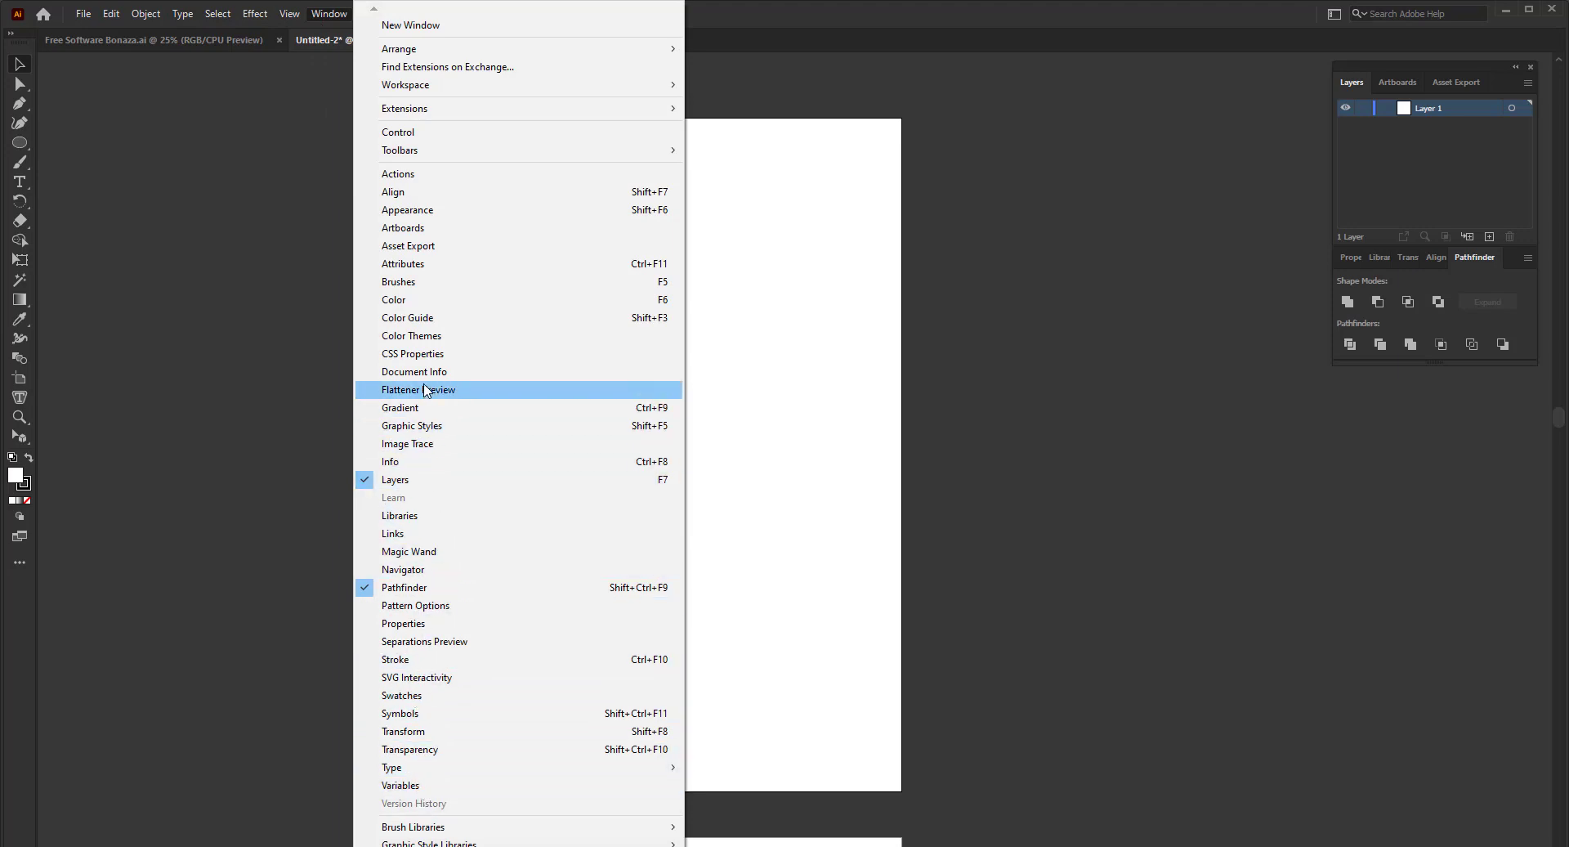
{"action": "left_click", "coordinate": [442, 211]}
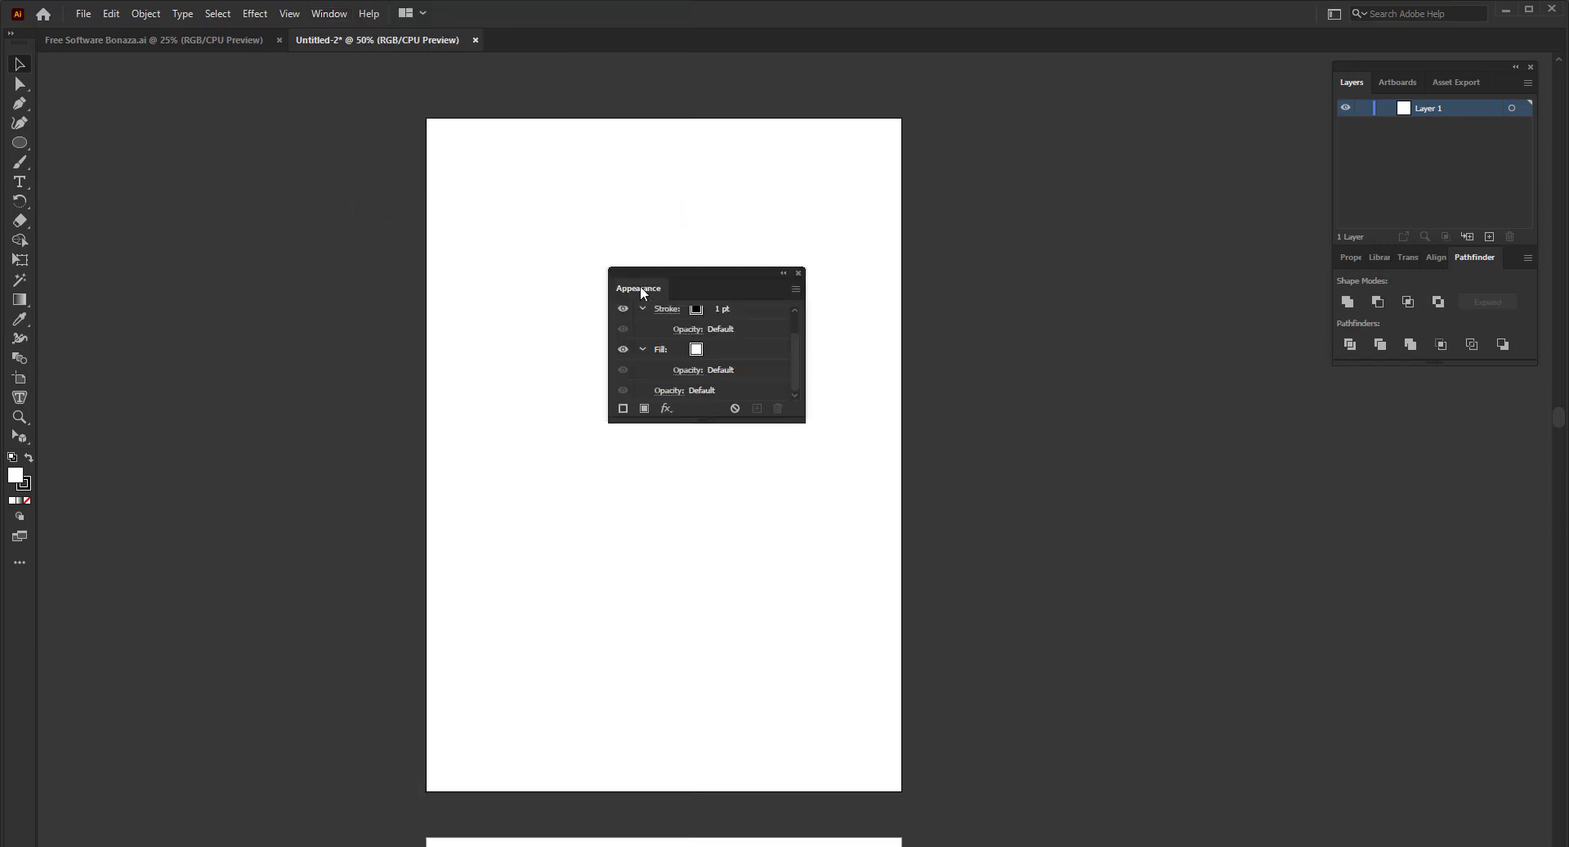
{"action": "left_click_drag", "start_coordinate": [679, 272], "coordinate": [1421, 367]}
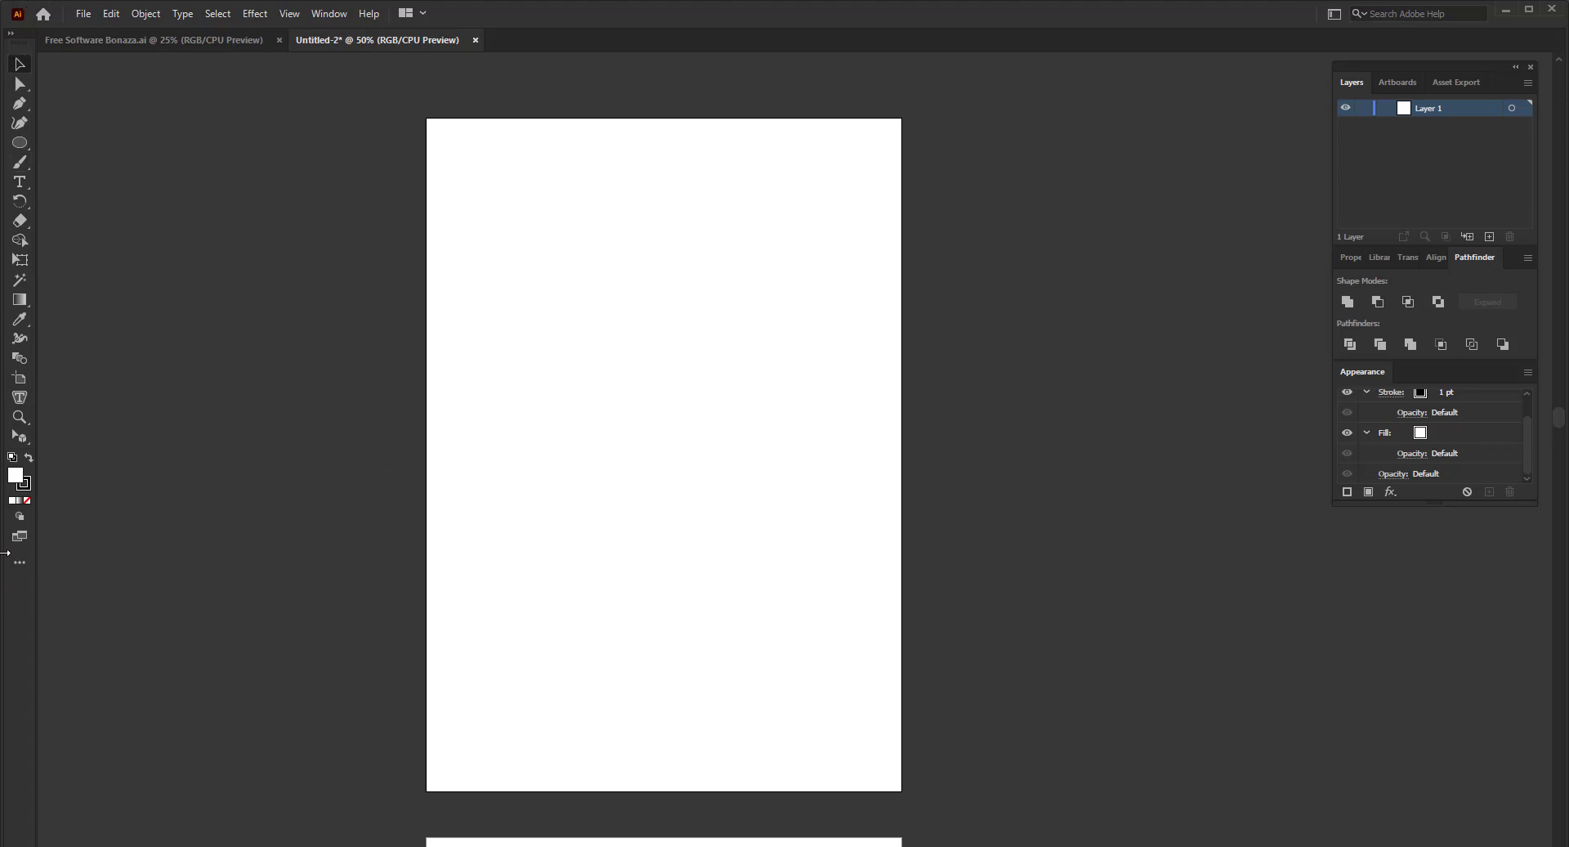
- Switch the toolbar to two columns and draw a wide rectangle in the upper part of the first artboard
{"action": "left_click", "coordinate": [11, 33]}
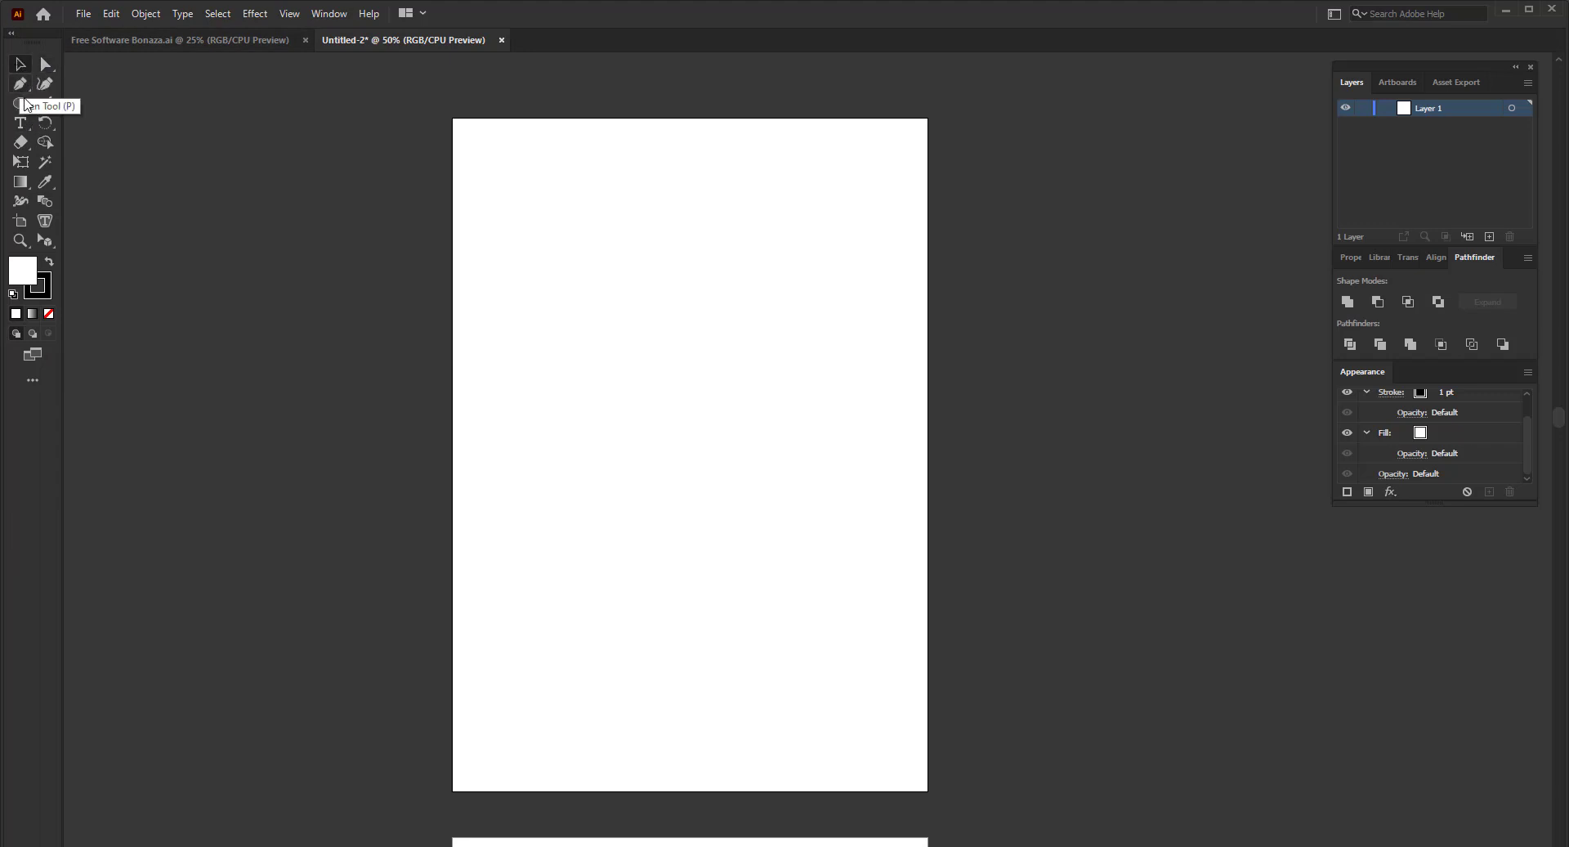
{"action": "left_click", "coordinate": [26, 104]}
{"action": "left_click", "coordinate": [94, 103]}
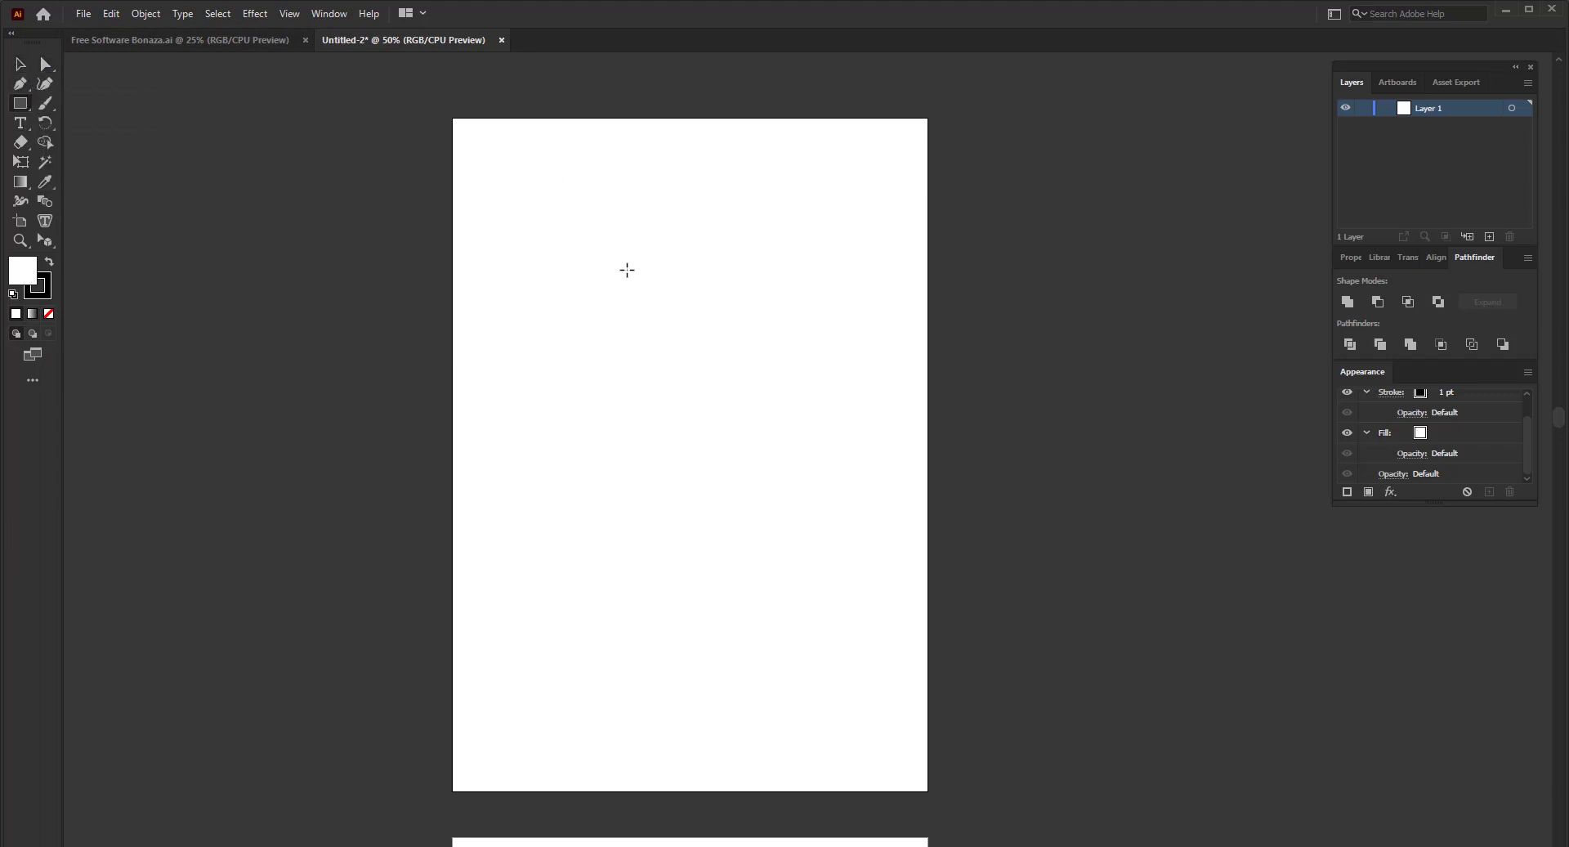
{"action": "mouse_move", "coordinate": [500, 185]}
{"action": "left_mouse_down"}
{"action": "mouse_move", "coordinate": [810, 541]}
{"action": "mouse_move", "coordinate": [806, 472]}
{"action": "mouse_move", "coordinate": [879, 455]}
{"action": "left_mouse_up"}
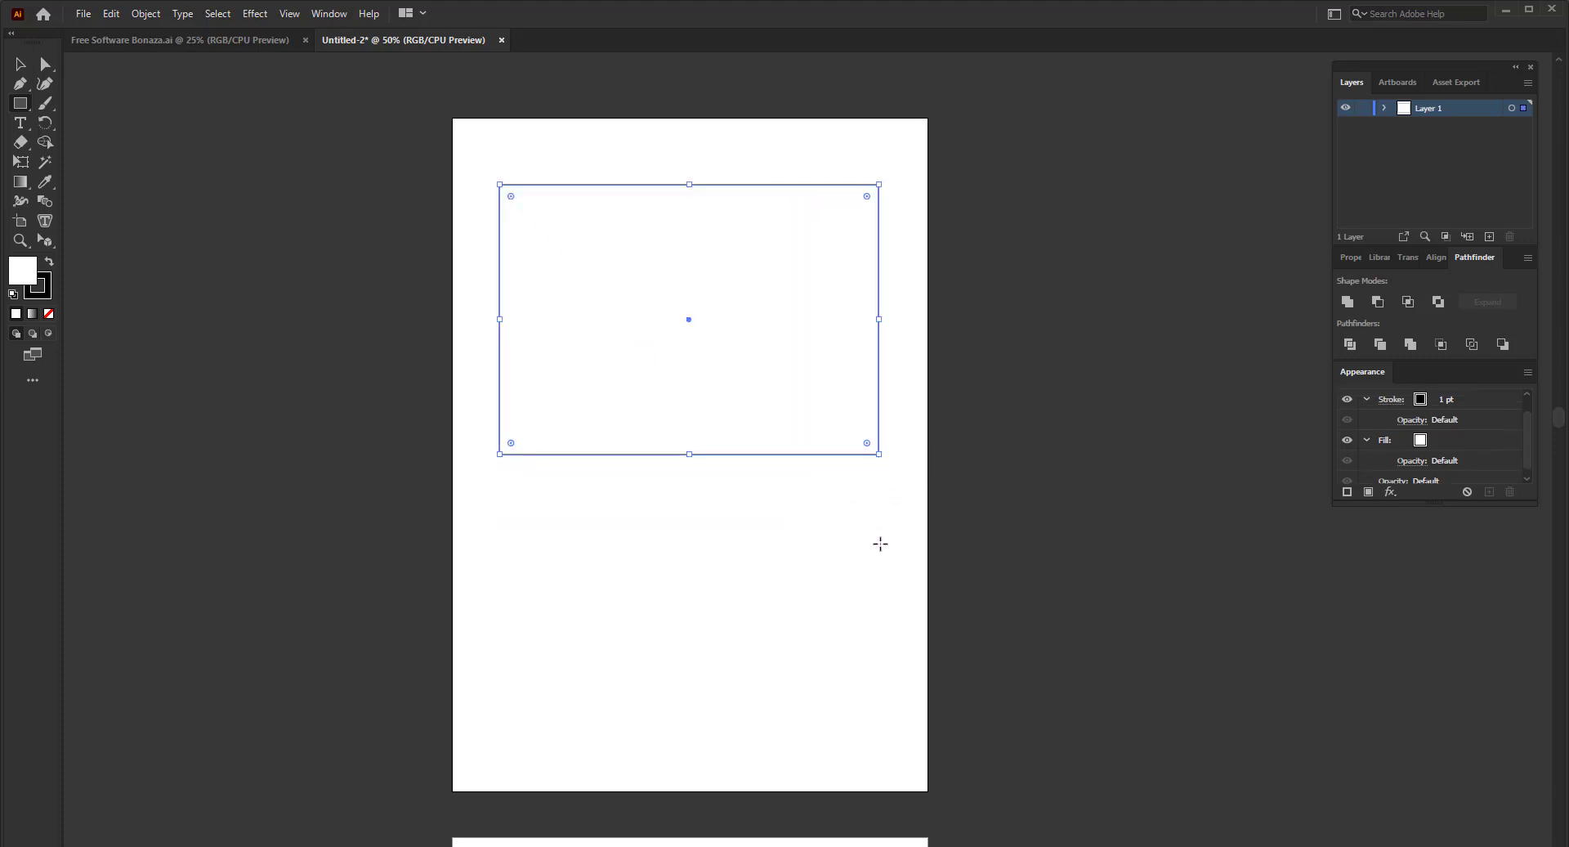
- Move the rectangle halfway across the artboard's left edge, deselect it and examine its outline up close
{"action": "left_click", "coordinate": [20, 65]}
{"action": "left_click_drag", "start_coordinate": [652, 339], "coordinate": [379, 339]}
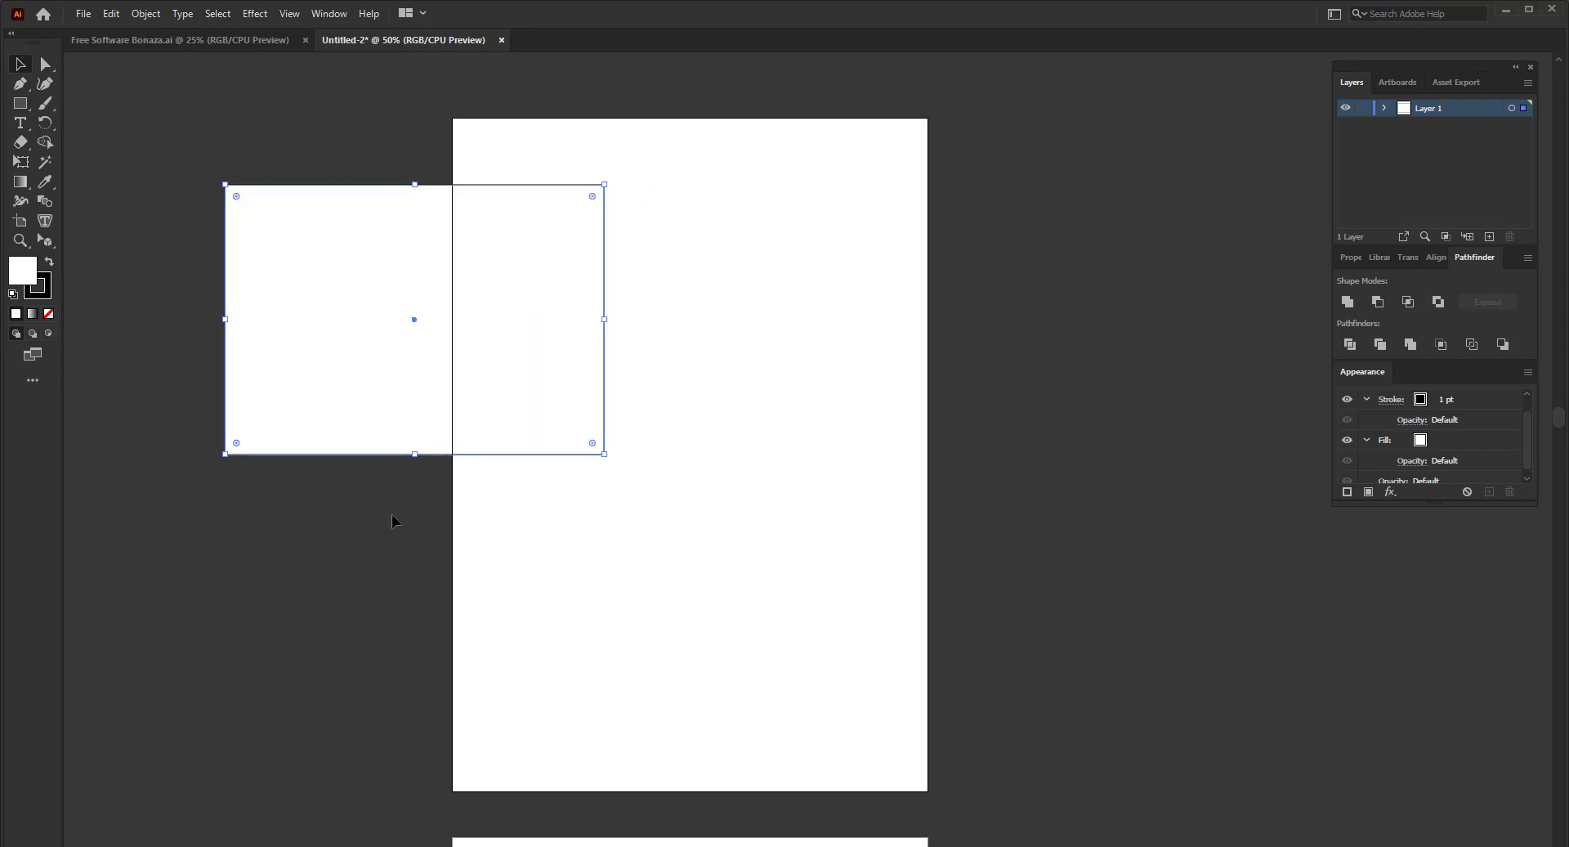
{"action": "left_click", "coordinate": [374, 501]}
{"action": "scroll", "coordinate": [219, 460], "scroll_direction": "up", "scroll_amount": 4}
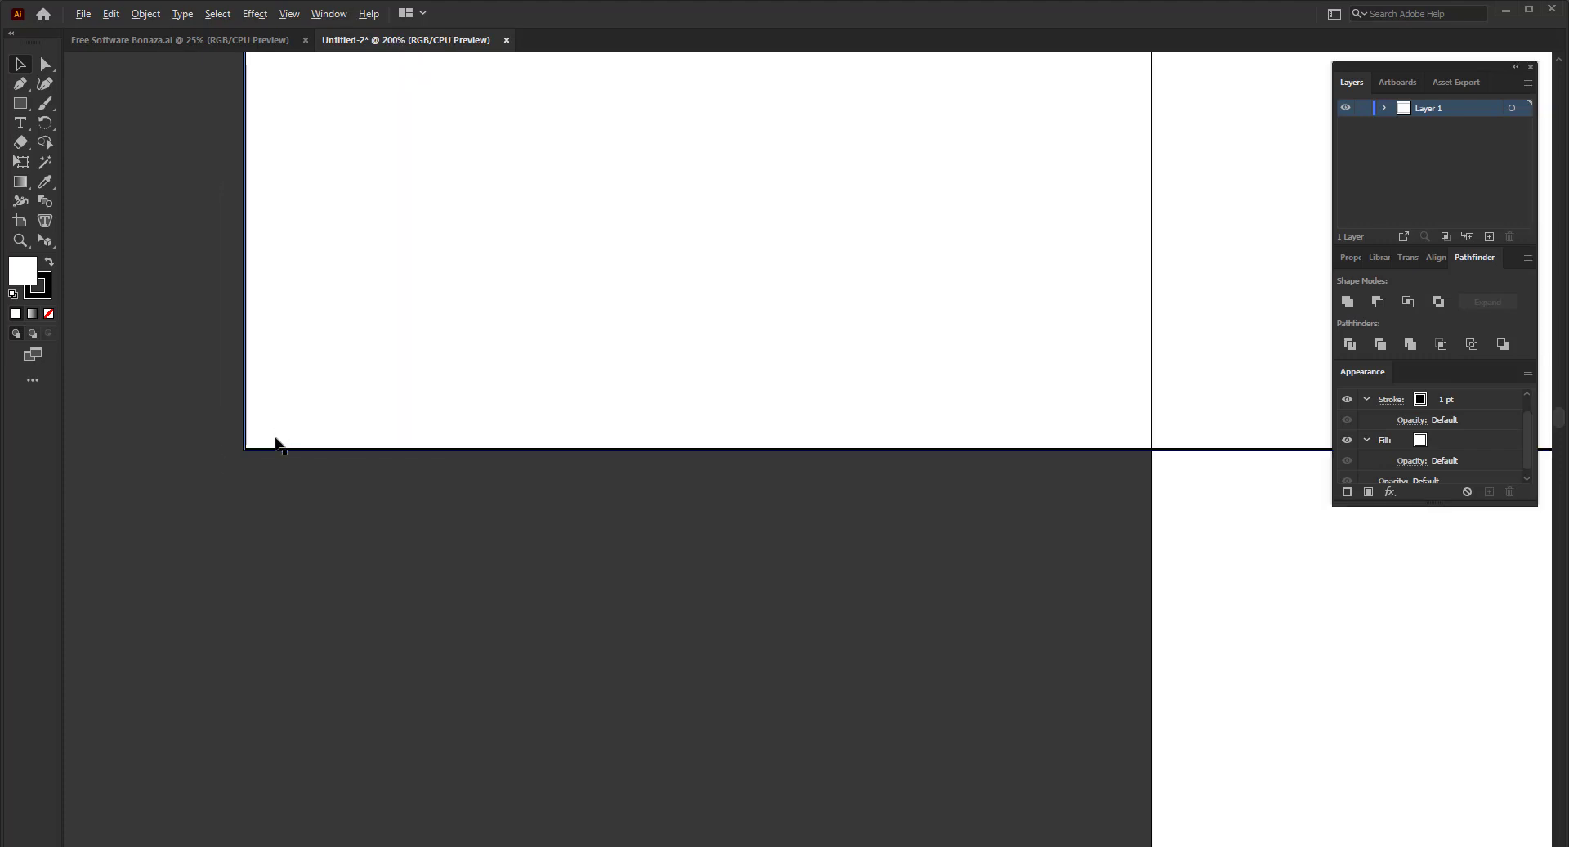
{"action": "scroll", "coordinate": [269, 438], "scroll_direction": "up", "scroll_amount": 7}
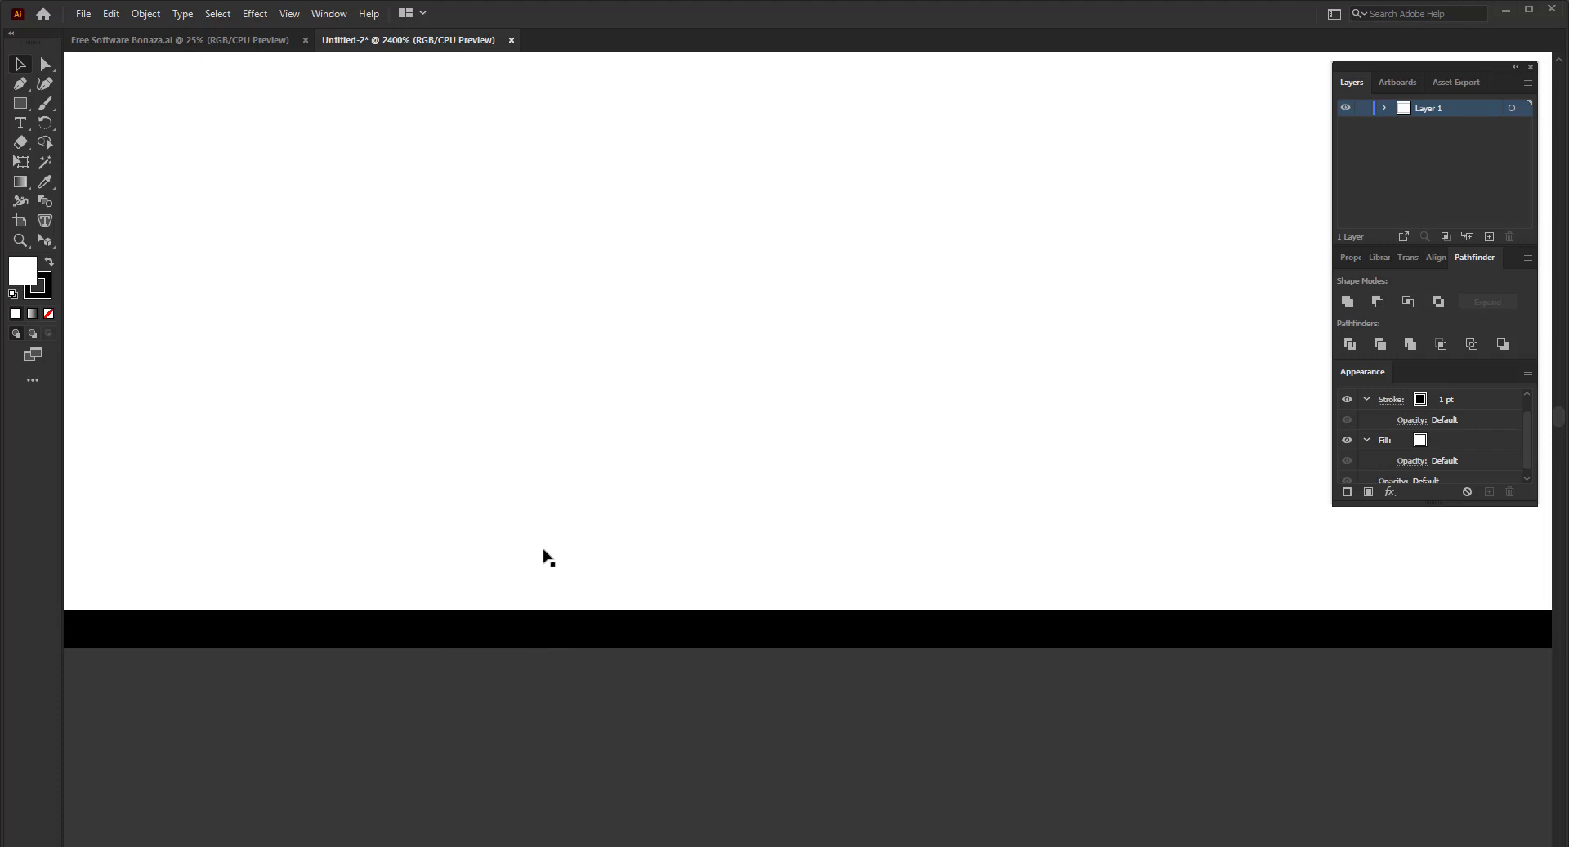
{"action": "scroll", "coordinate": [572, 456], "scroll_direction": "down", "scroll_amount": 6}
{"action": "scroll", "coordinate": [388, 457], "scroll_direction": "down", "scroll_amount": 4}
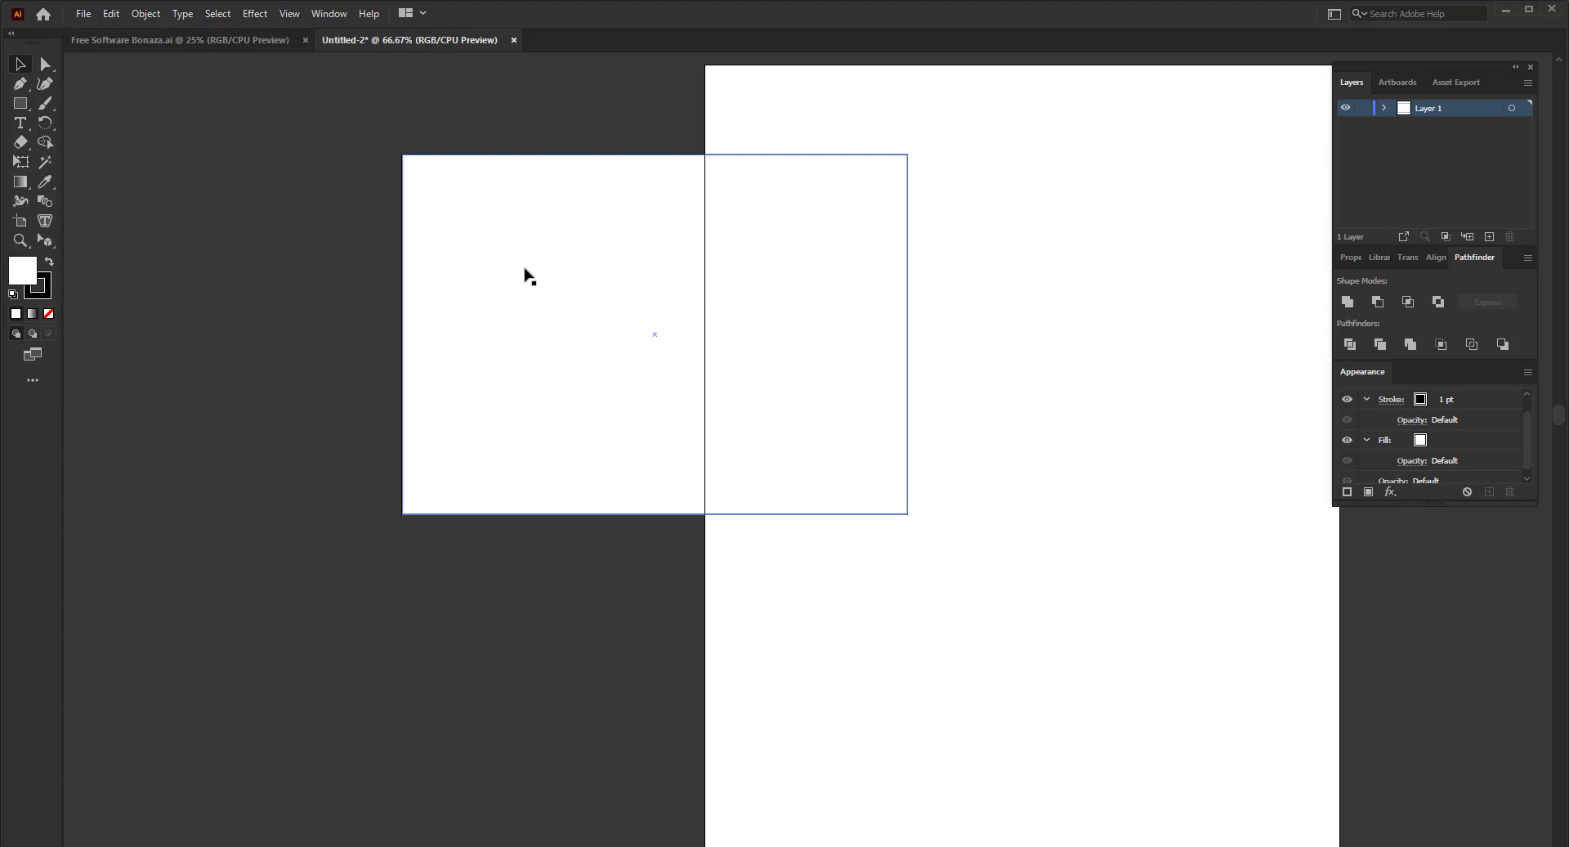
- Swap the rectangle's fill and stroke colours and shift the rectangle slightly left
{"action": "left_click", "coordinate": [595, 276]}
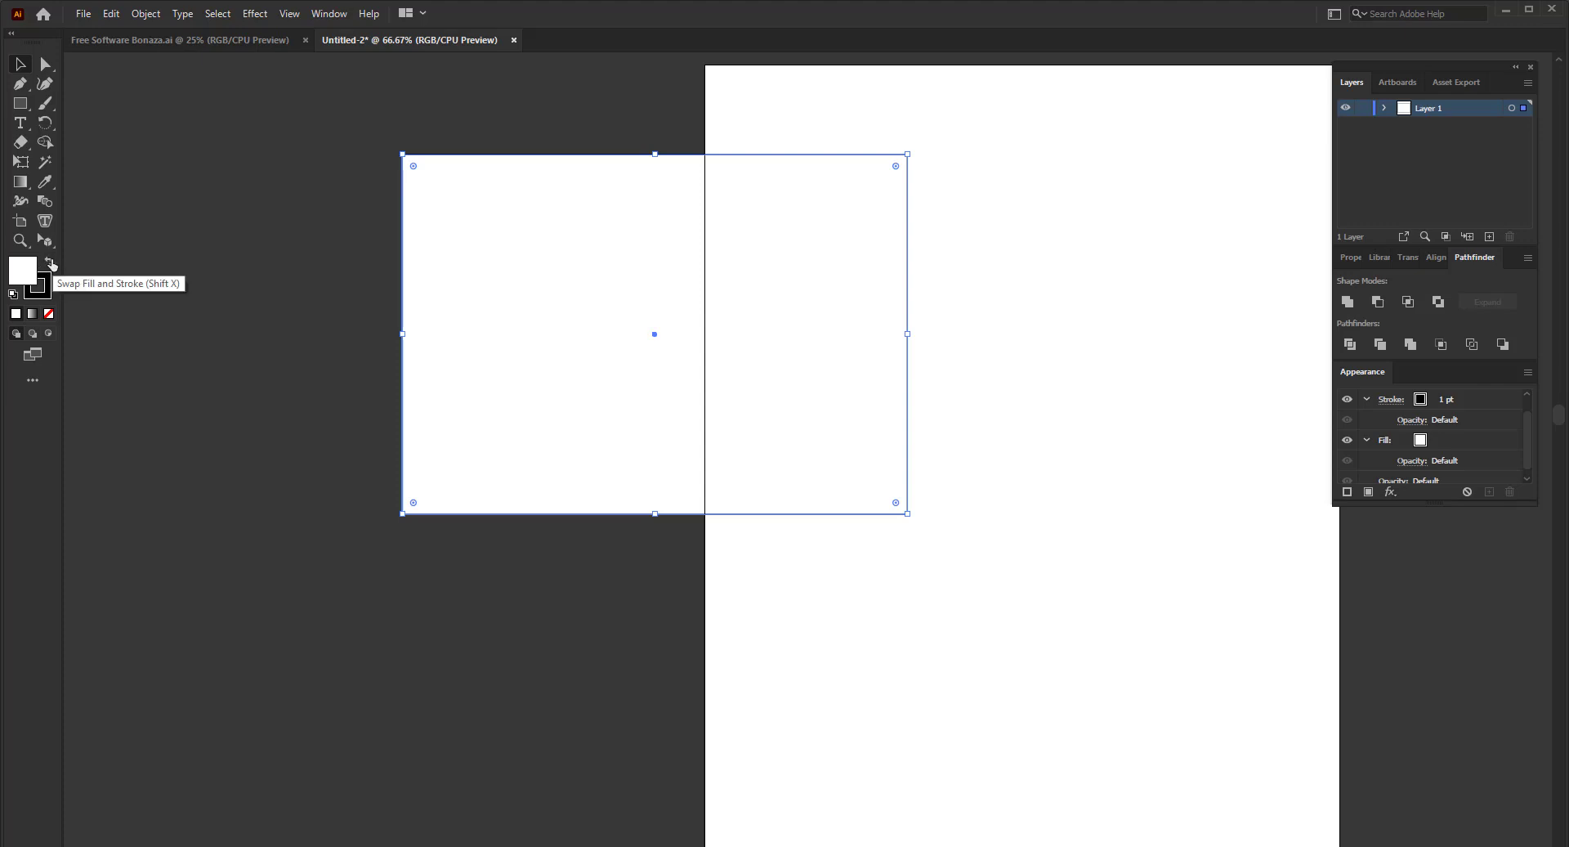
{"action": "left_click", "coordinate": [51, 263]}
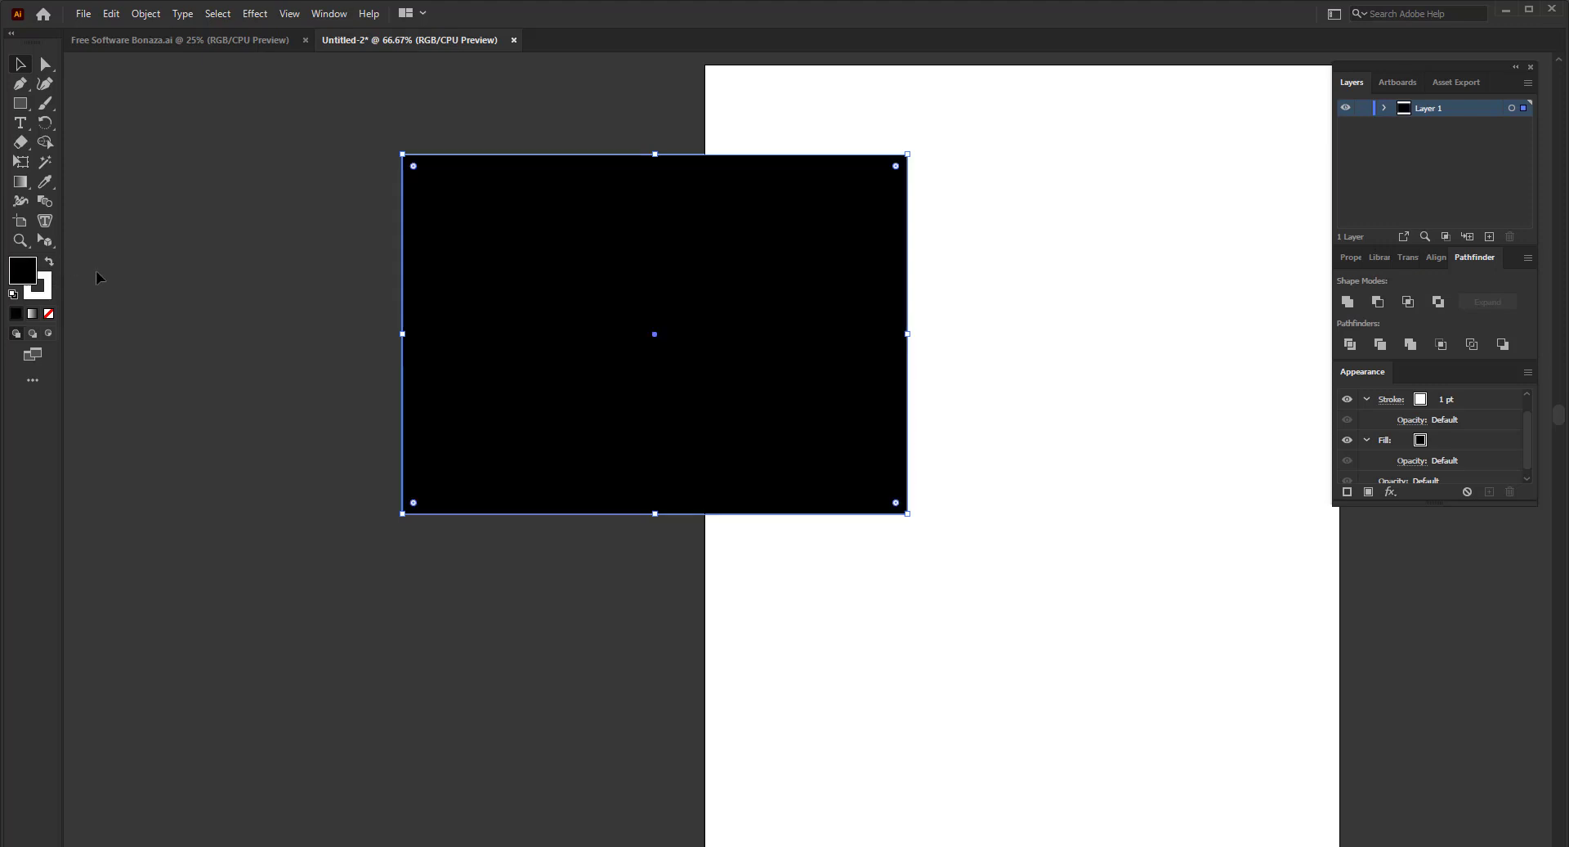
{"action": "left_click", "coordinate": [113, 297]}
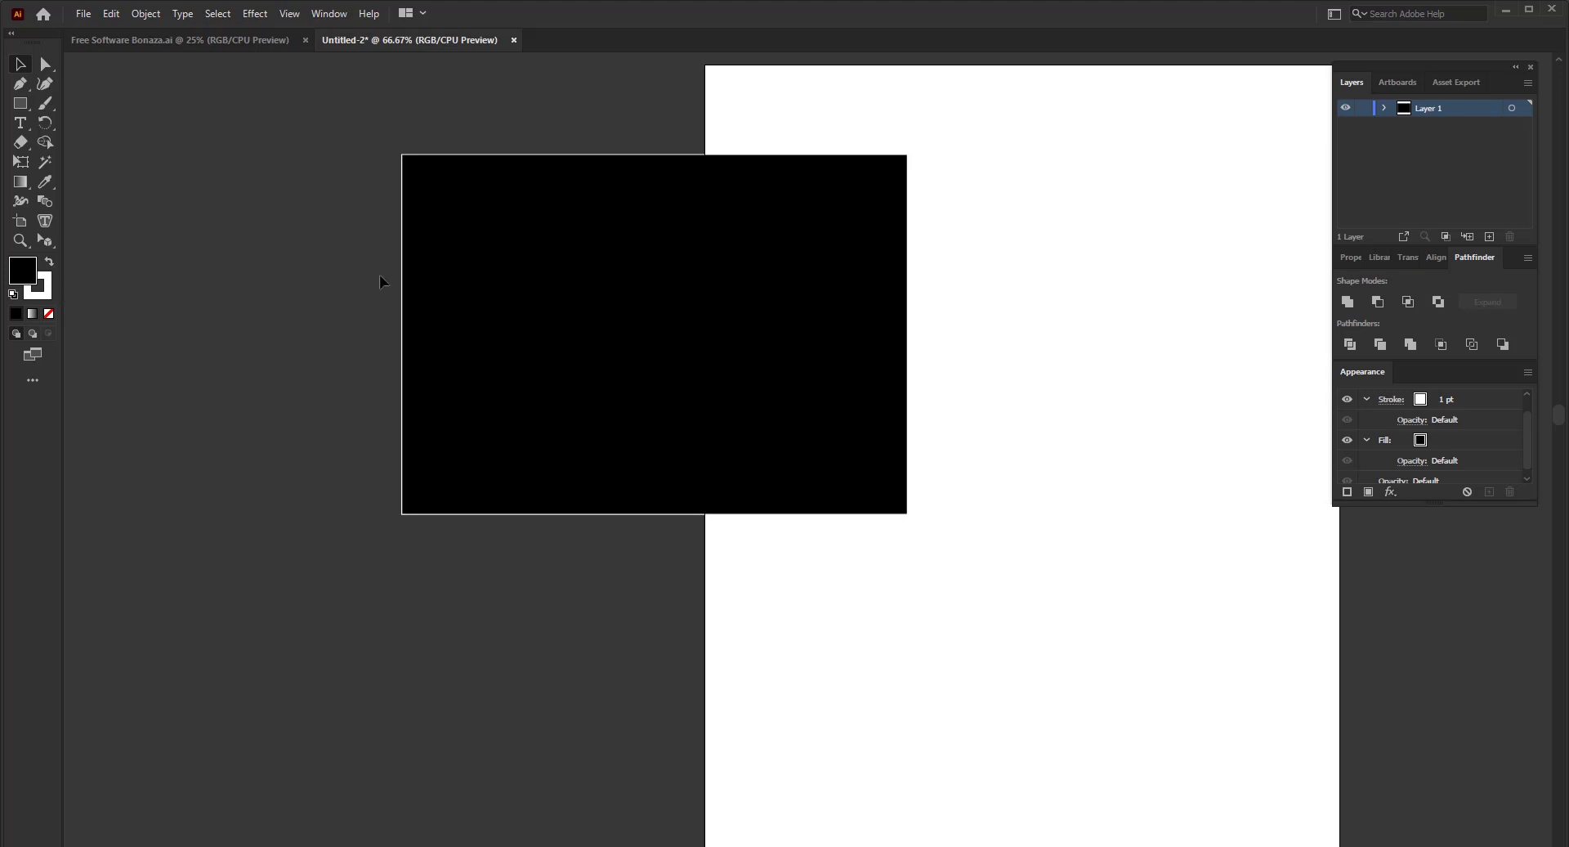
{"action": "left_click", "coordinate": [599, 312]}
{"action": "left_click_drag", "start_coordinate": [569, 258], "coordinate": [477, 361]}
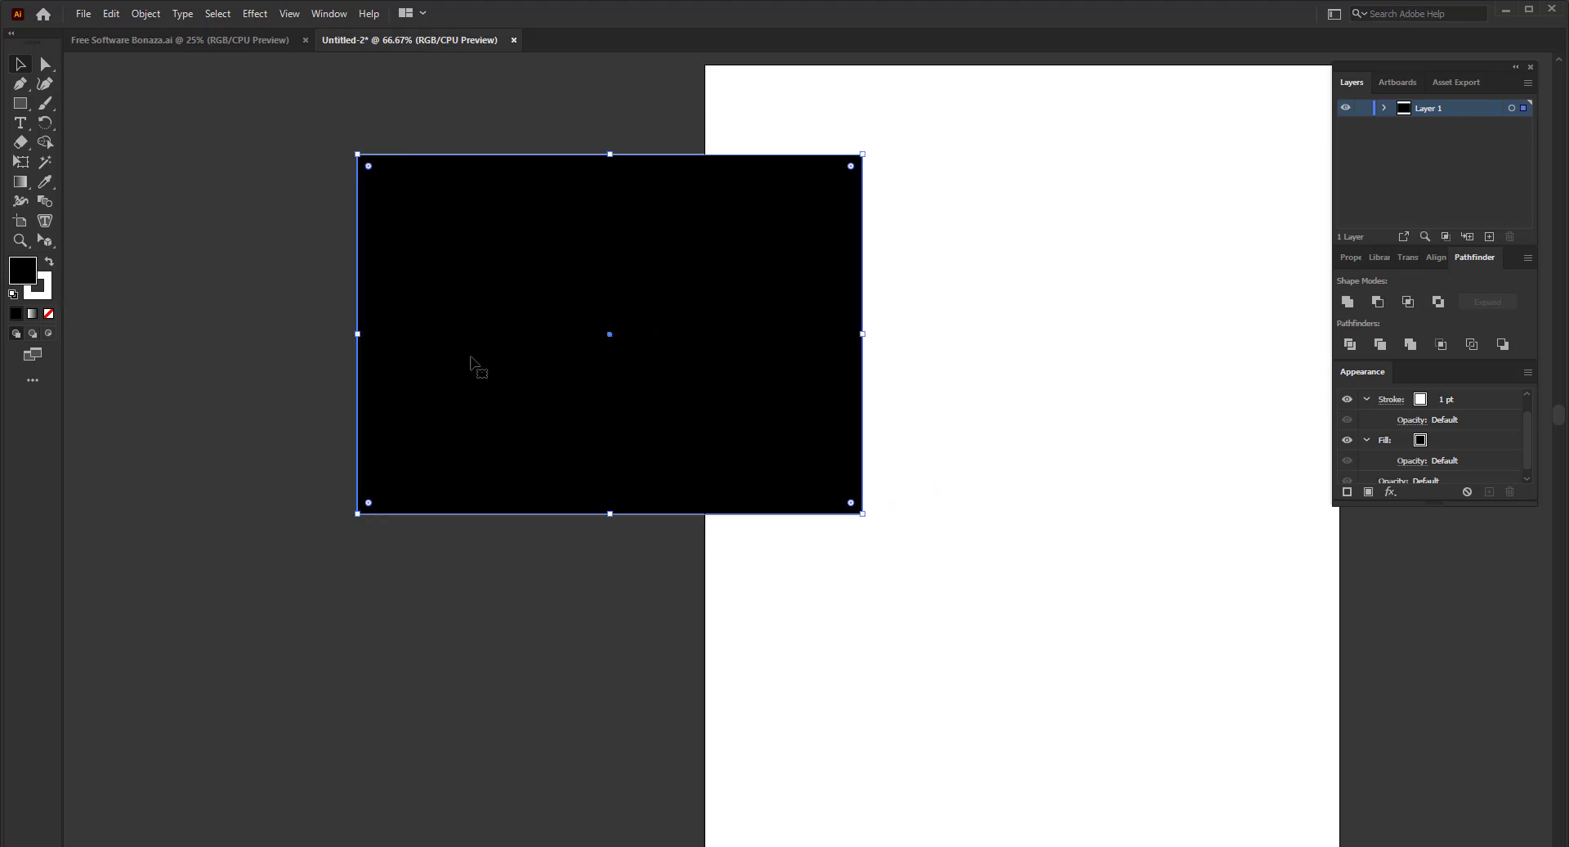
{"action": "left_click", "coordinate": [268, 390]}
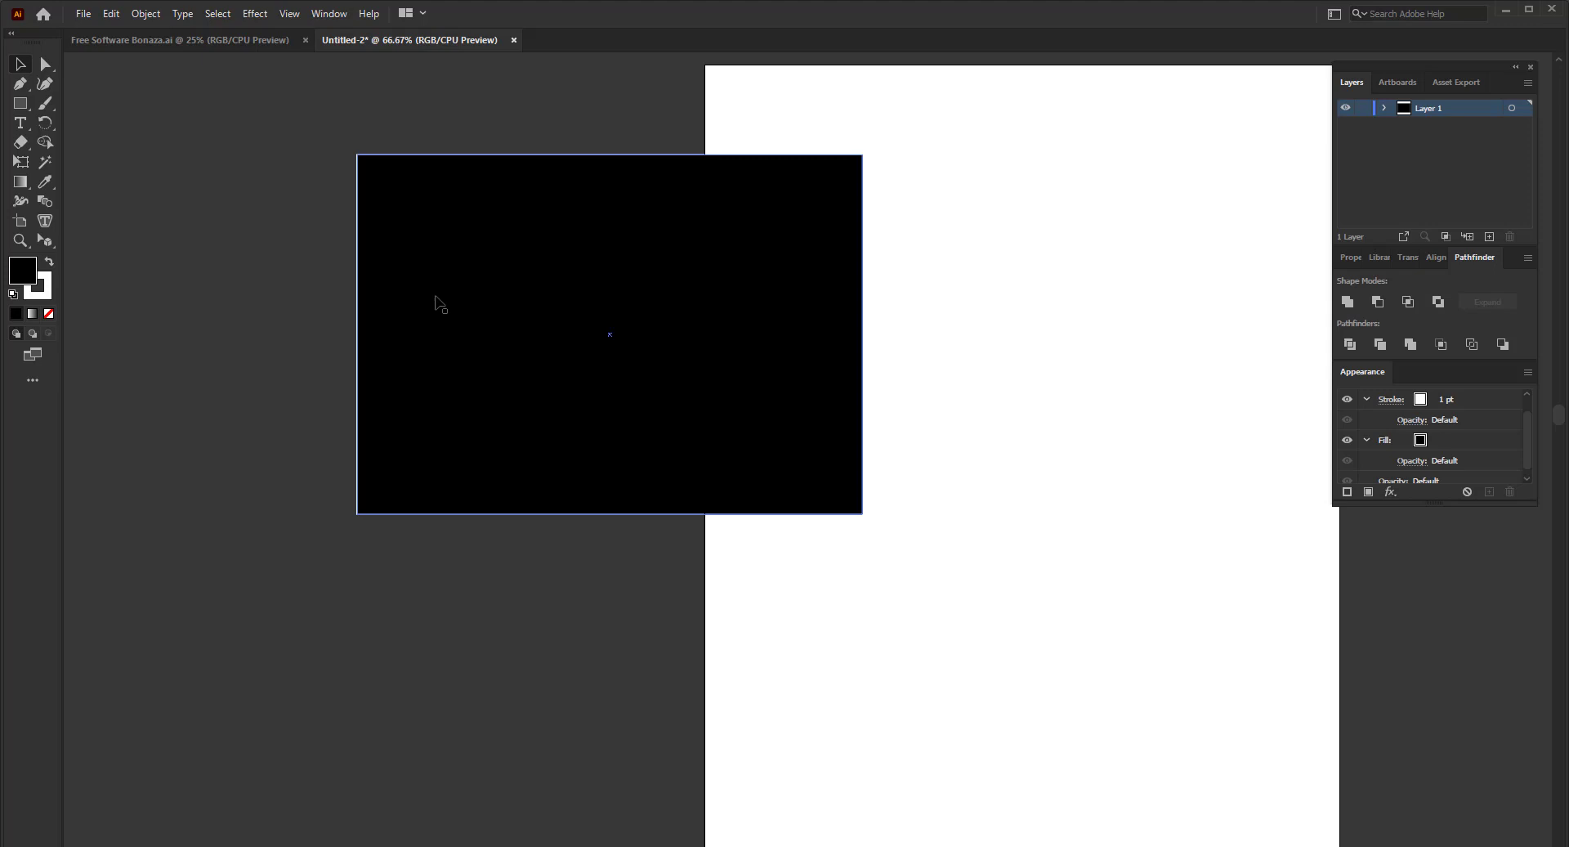
- Show the Color panel and set the stroke and the fill to None with nothing selected
{"action": "left_click", "coordinate": [49, 296]}
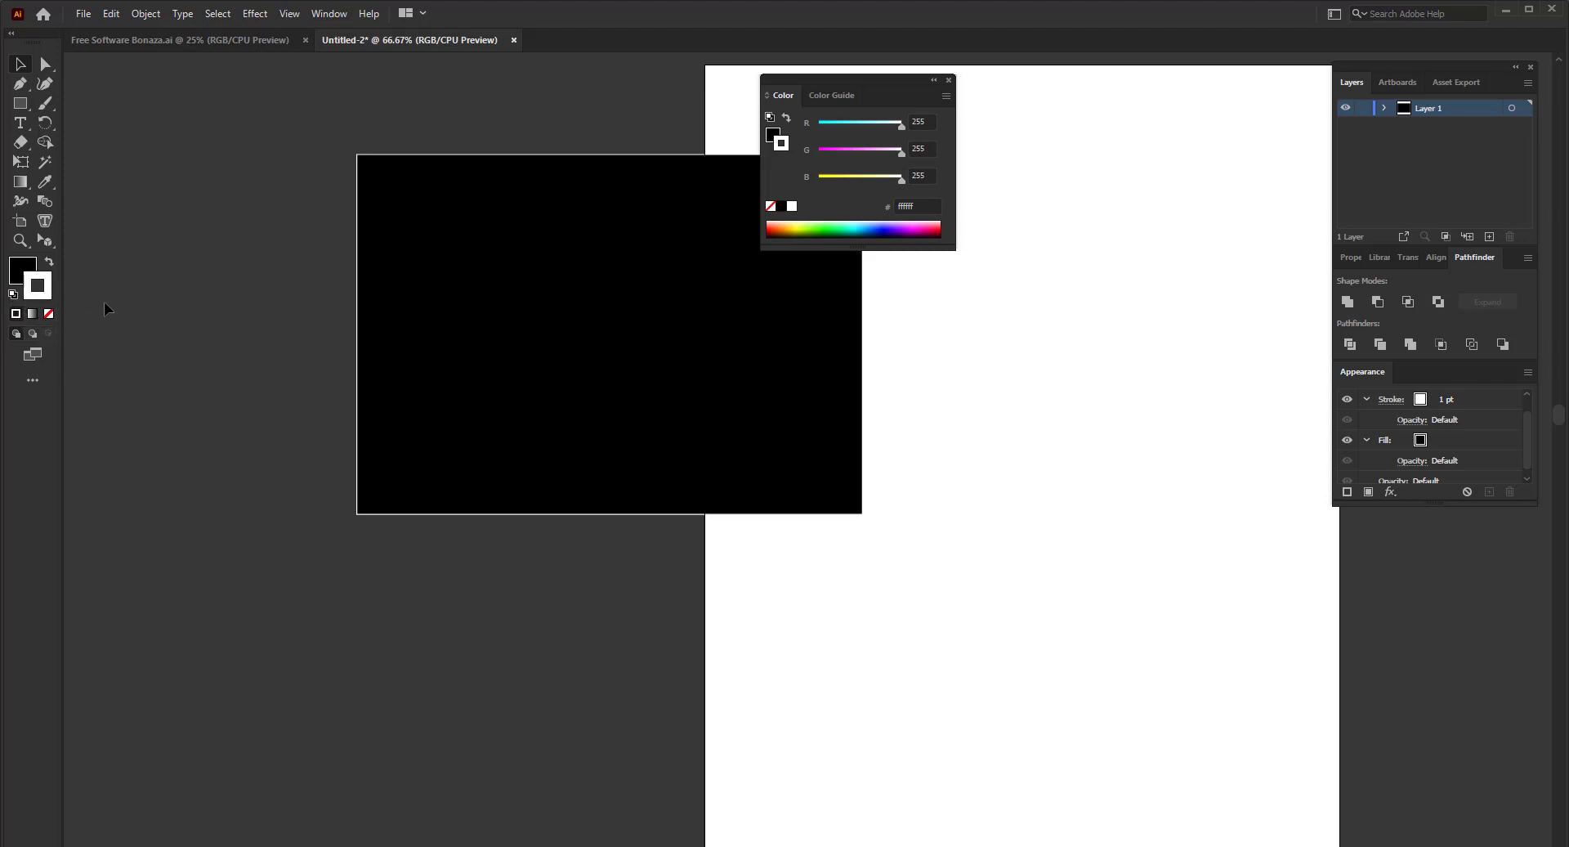
{"action": "left_click", "coordinate": [19, 267]}
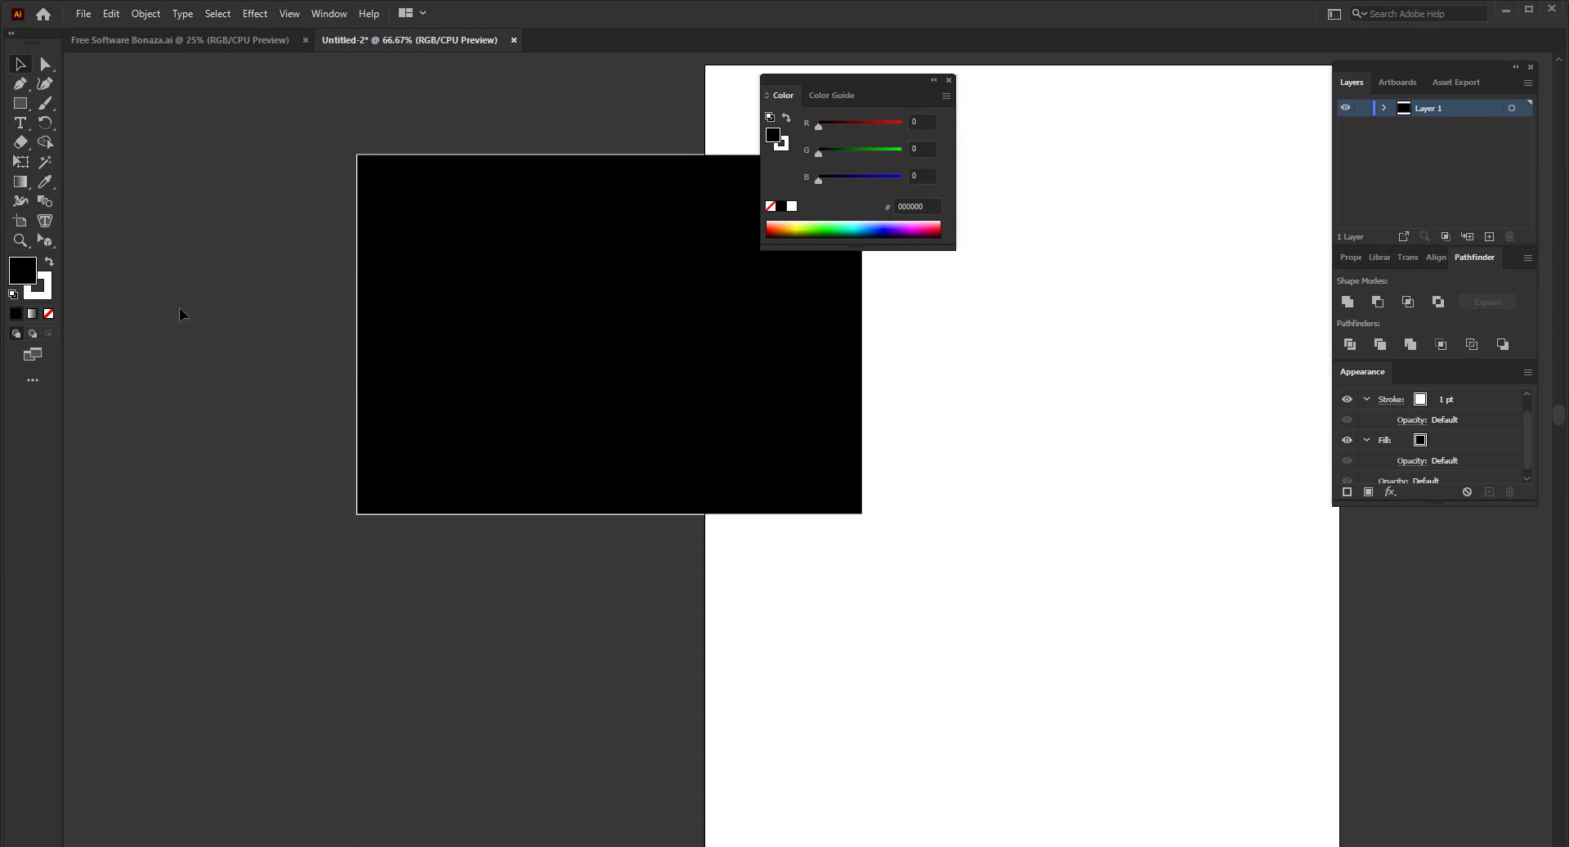
{"action": "left_click", "coordinate": [49, 288]}
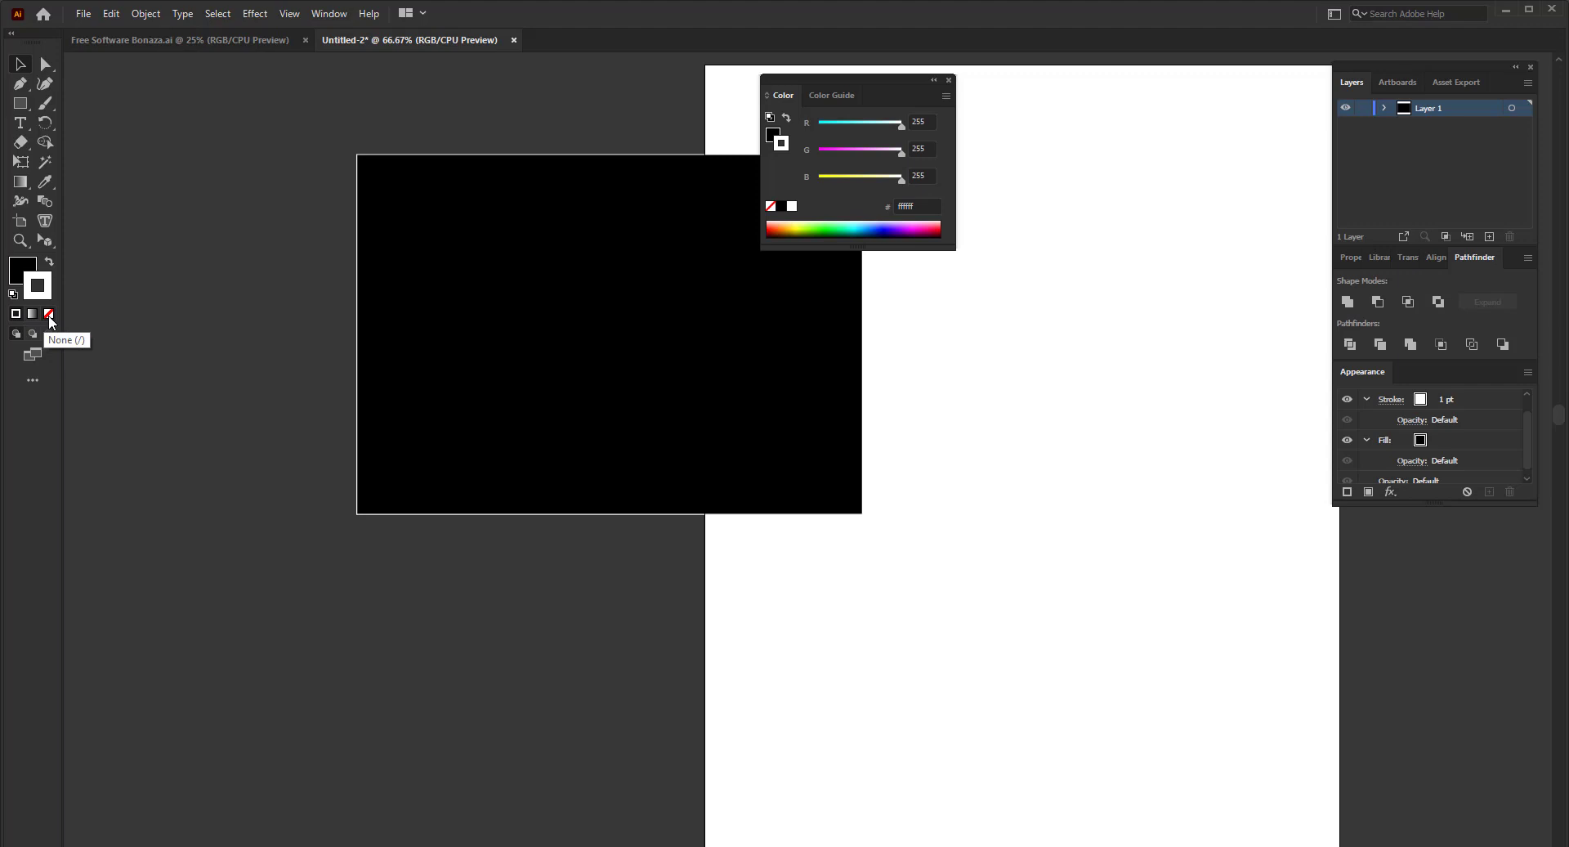
{"action": "left_click", "coordinate": [50, 316]}
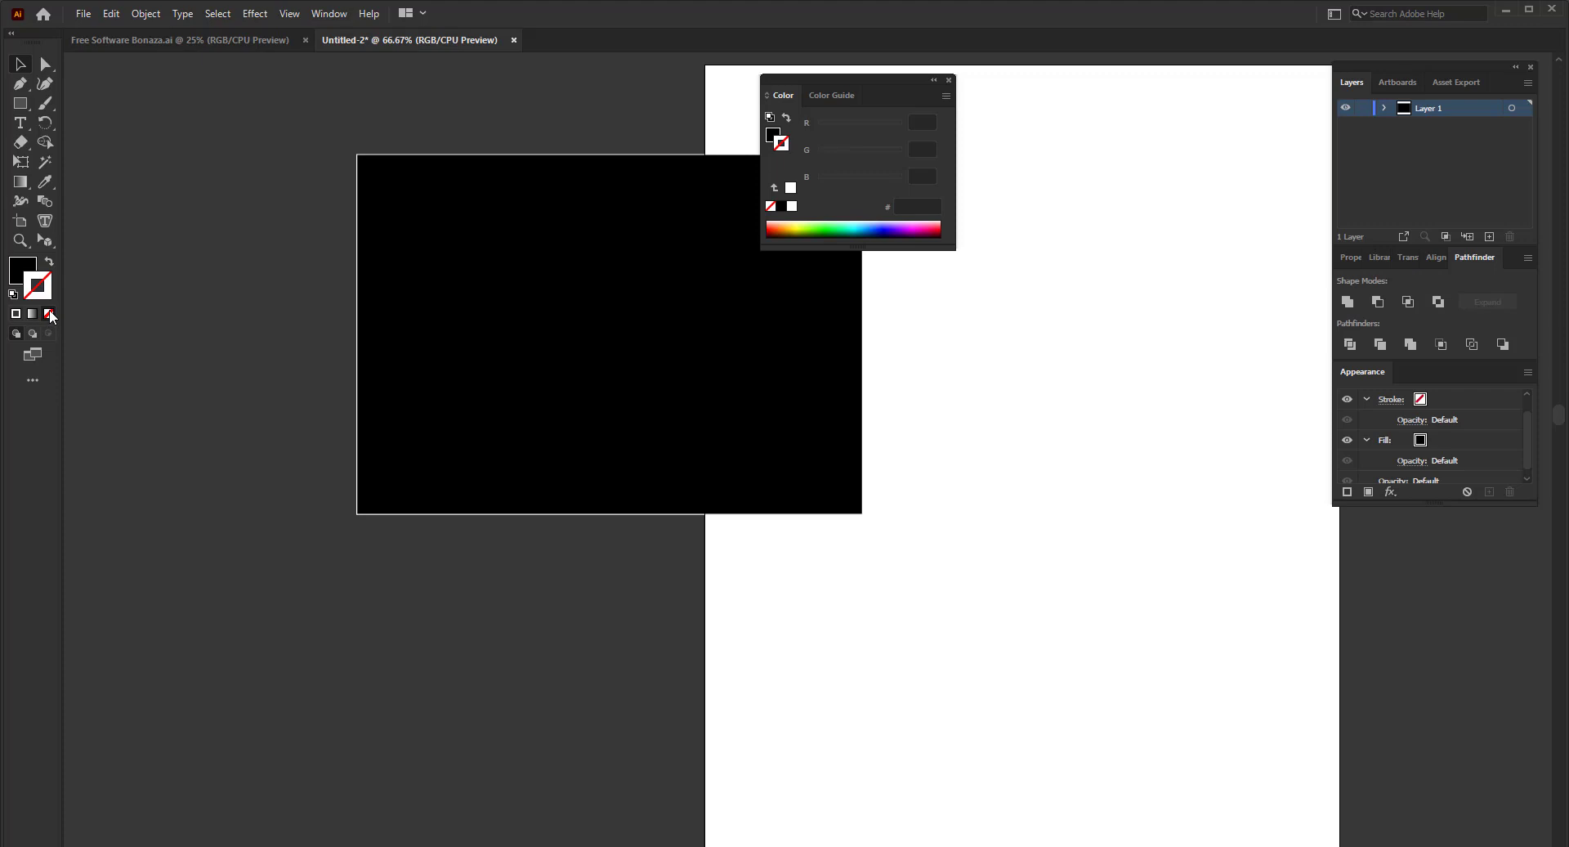
{"action": "left_click", "coordinate": [25, 266]}
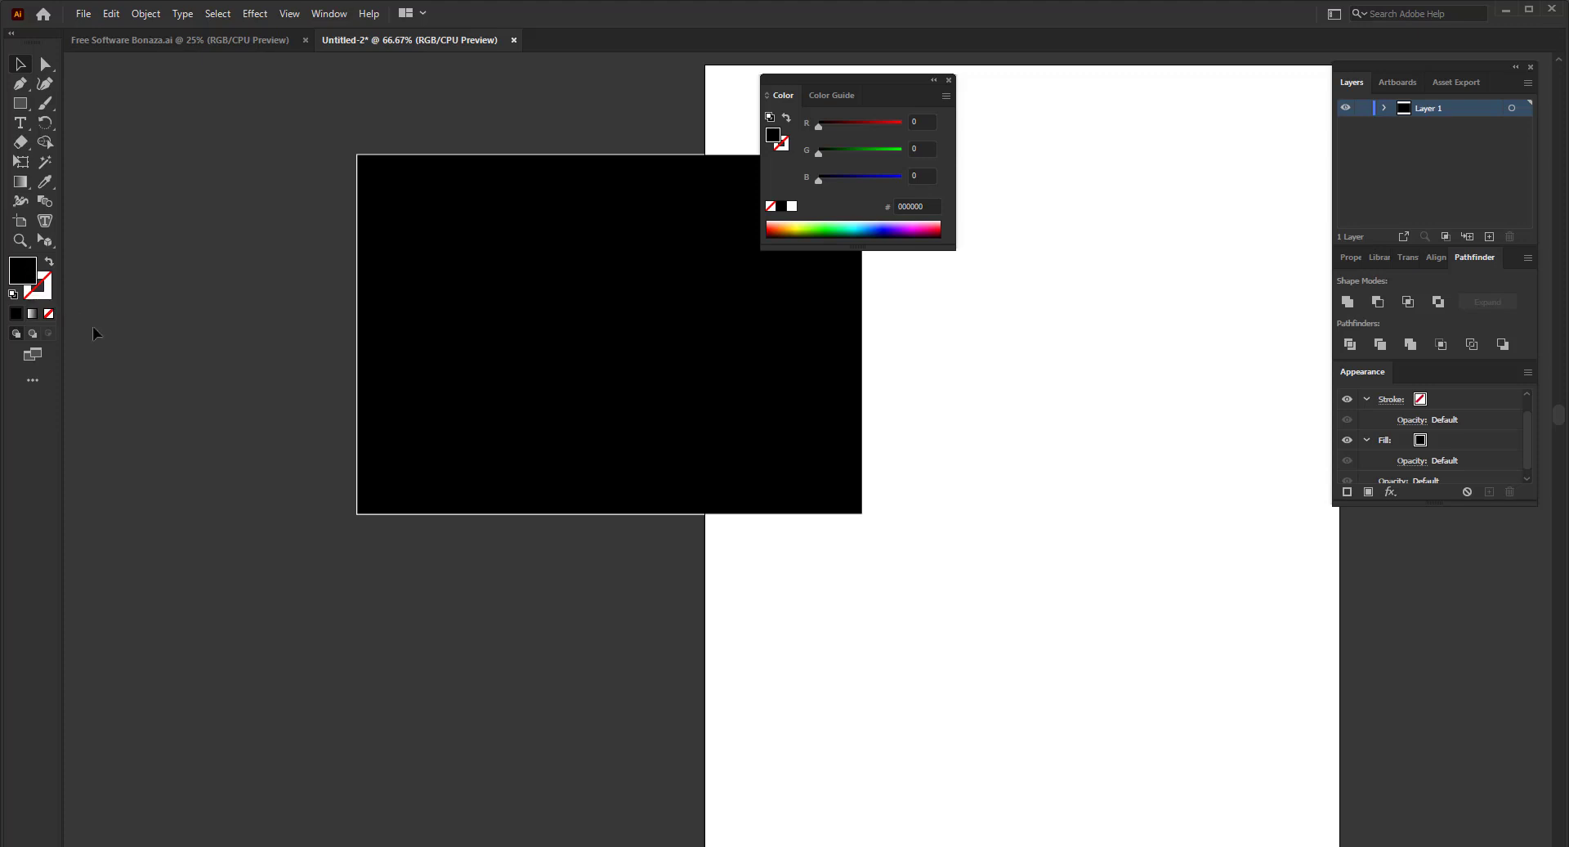
{"action": "left_click", "coordinate": [49, 313]}
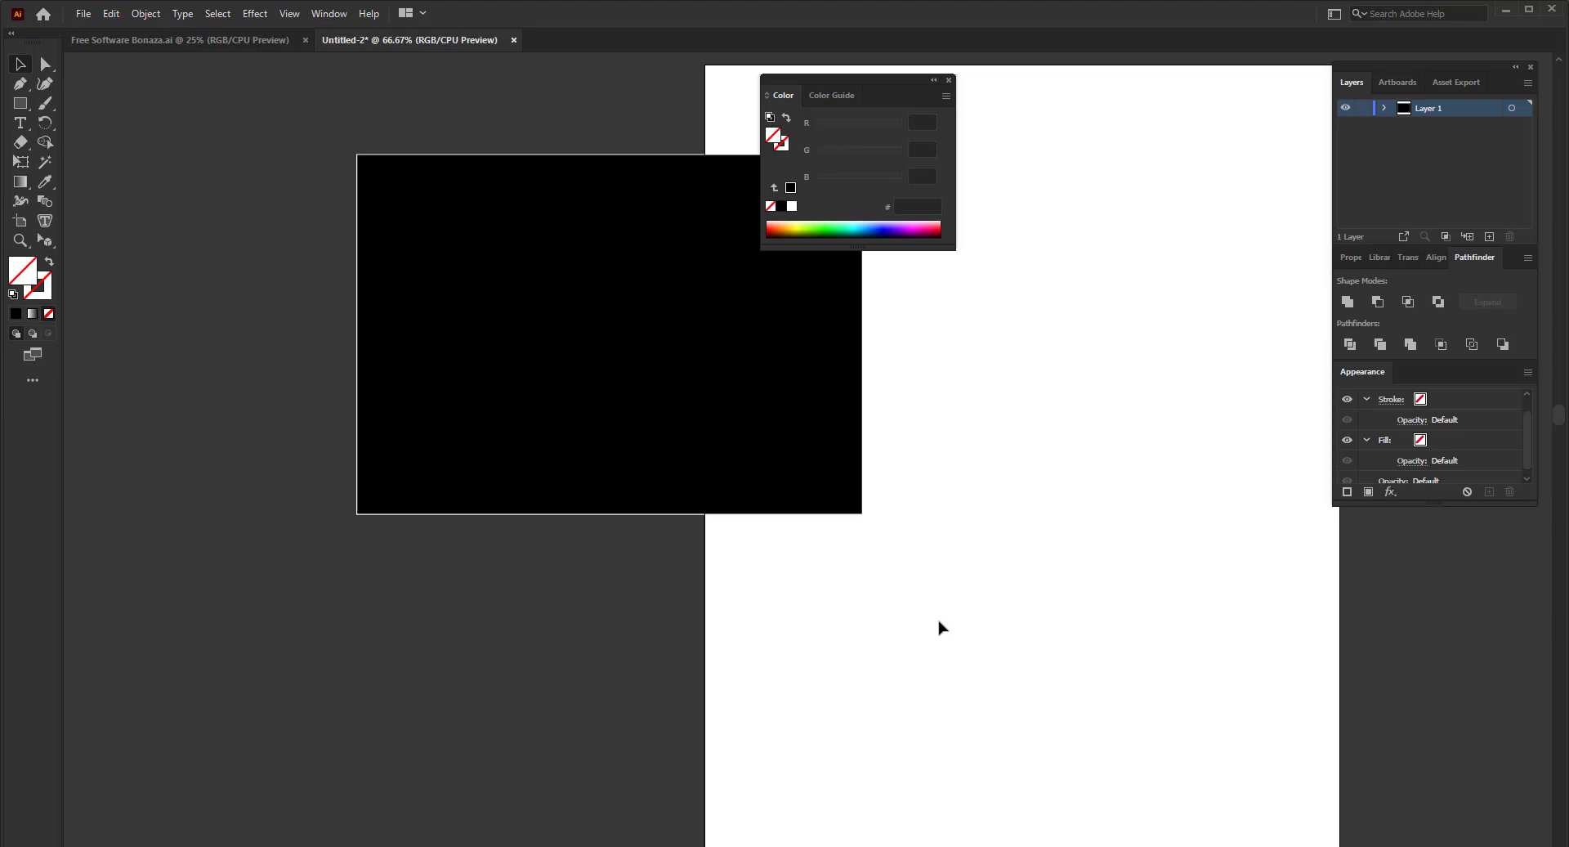
- Set both the stroke and the fill of the rectangle to None
{"action": "left_click", "coordinate": [595, 458]}
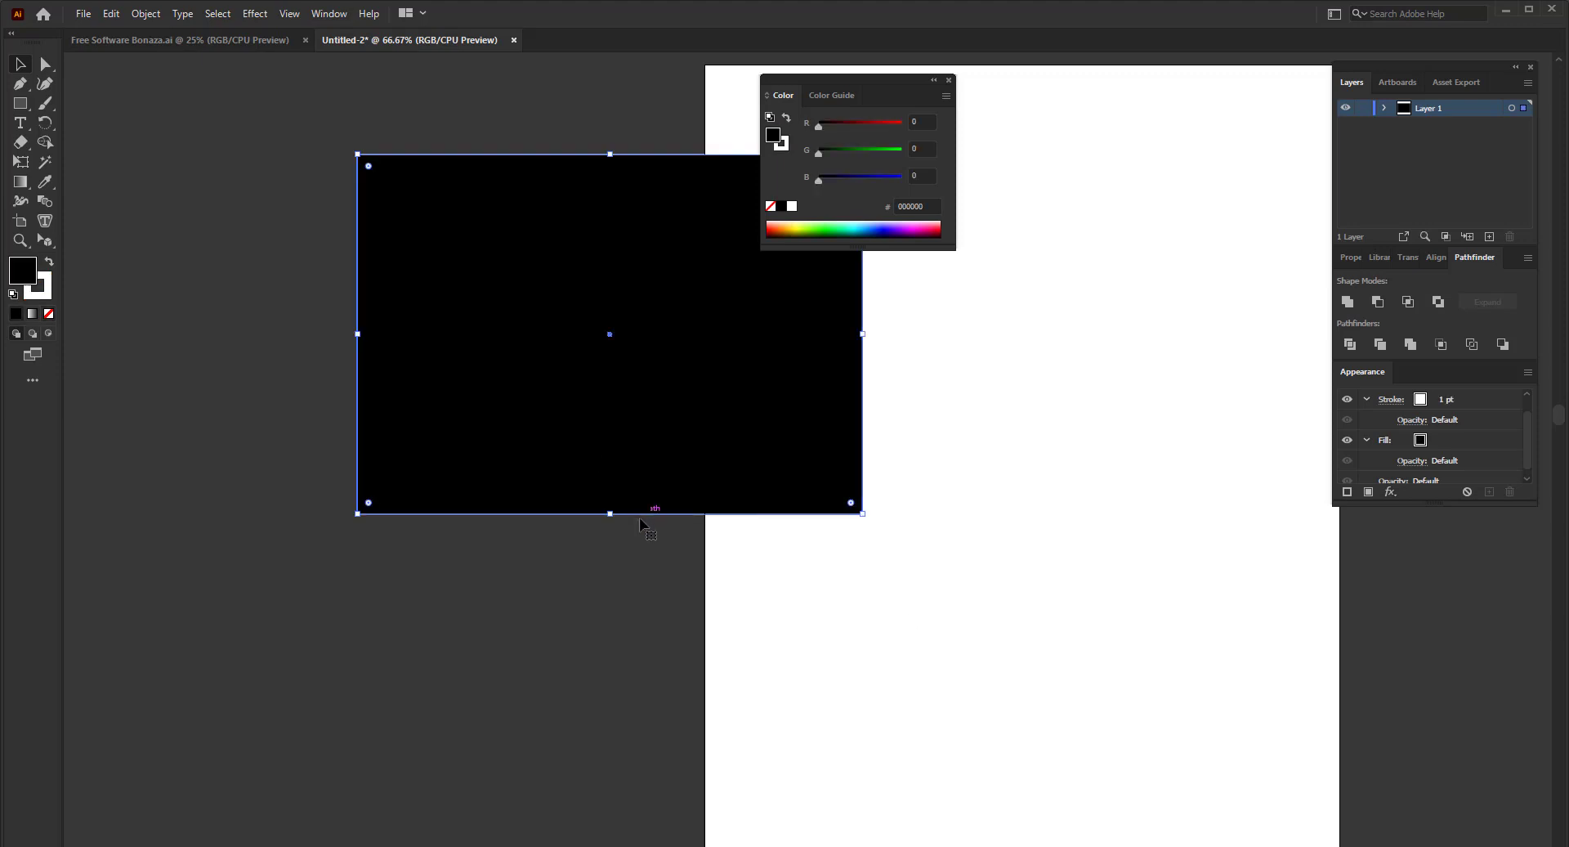
{"action": "left_click", "coordinate": [43, 291]}
{"action": "left_click", "coordinate": [48, 314]}
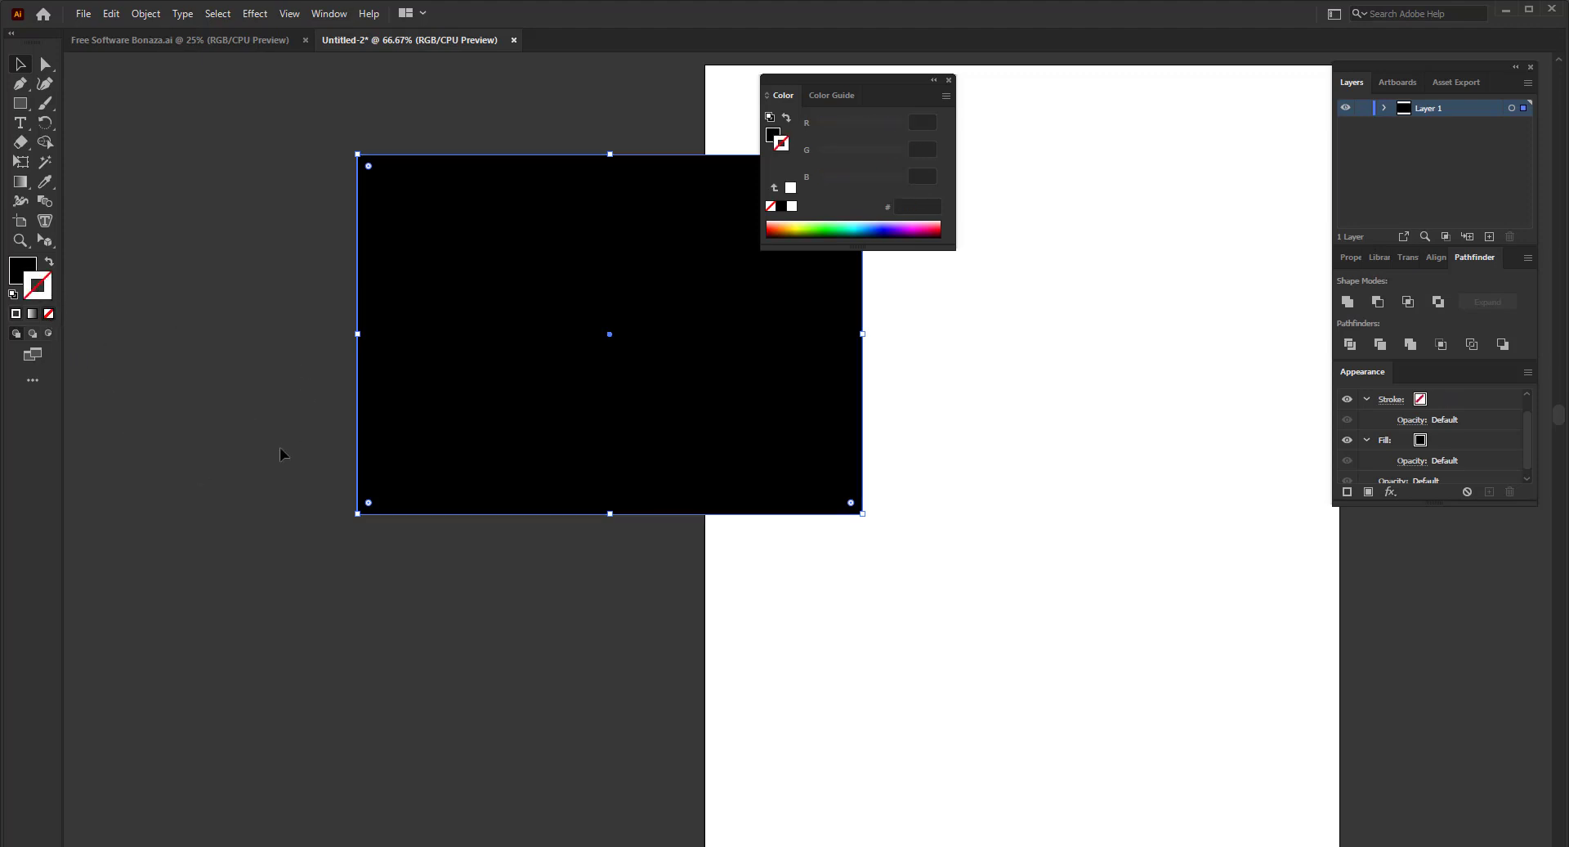
{"action": "left_click", "coordinate": [23, 270]}
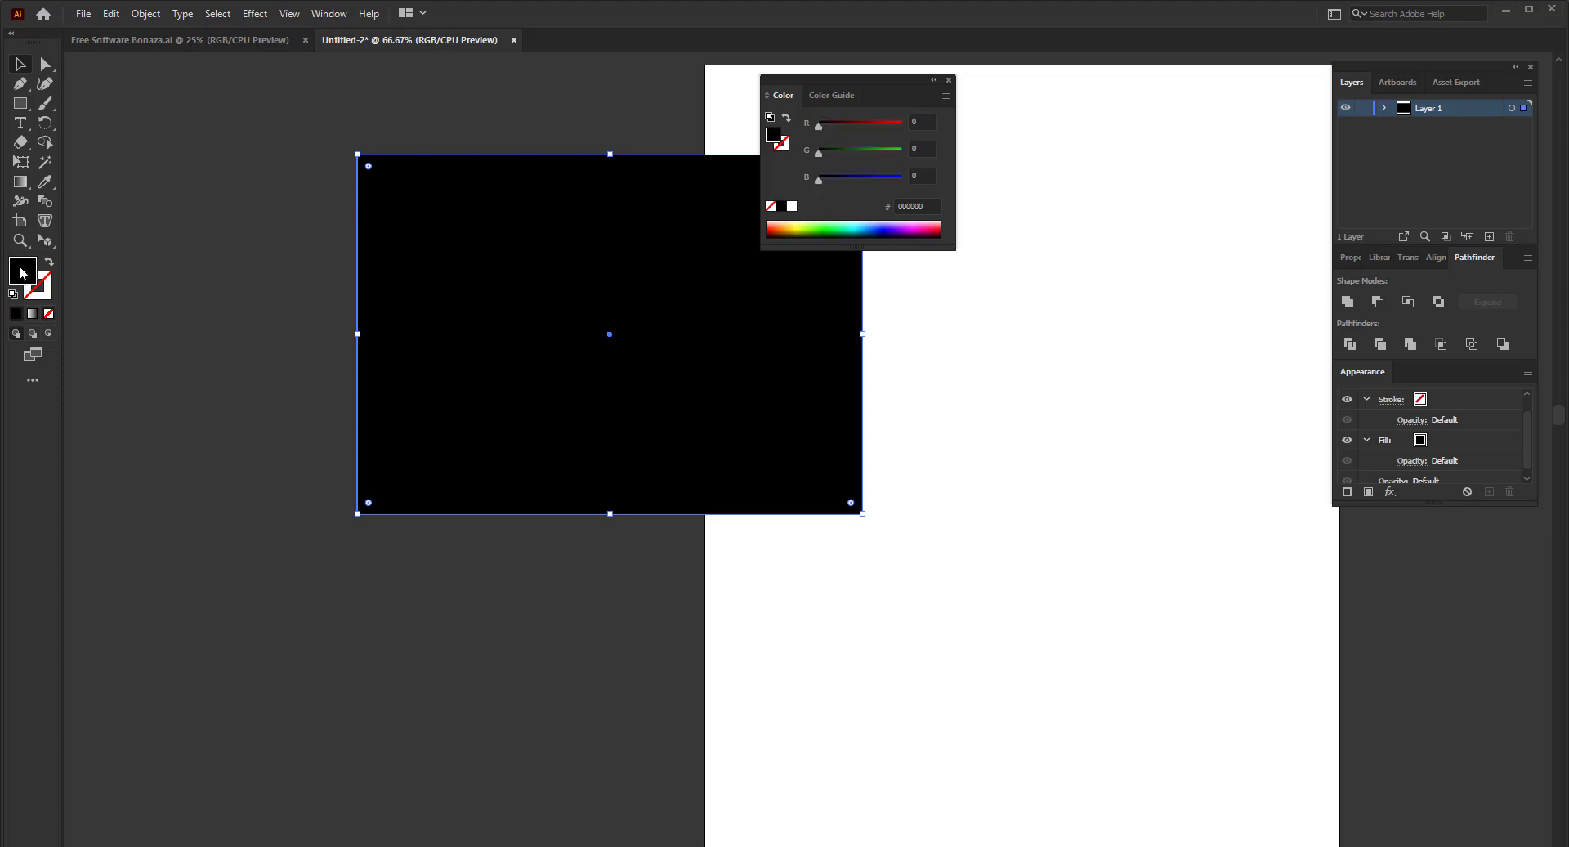
{"action": "left_click", "coordinate": [48, 314]}
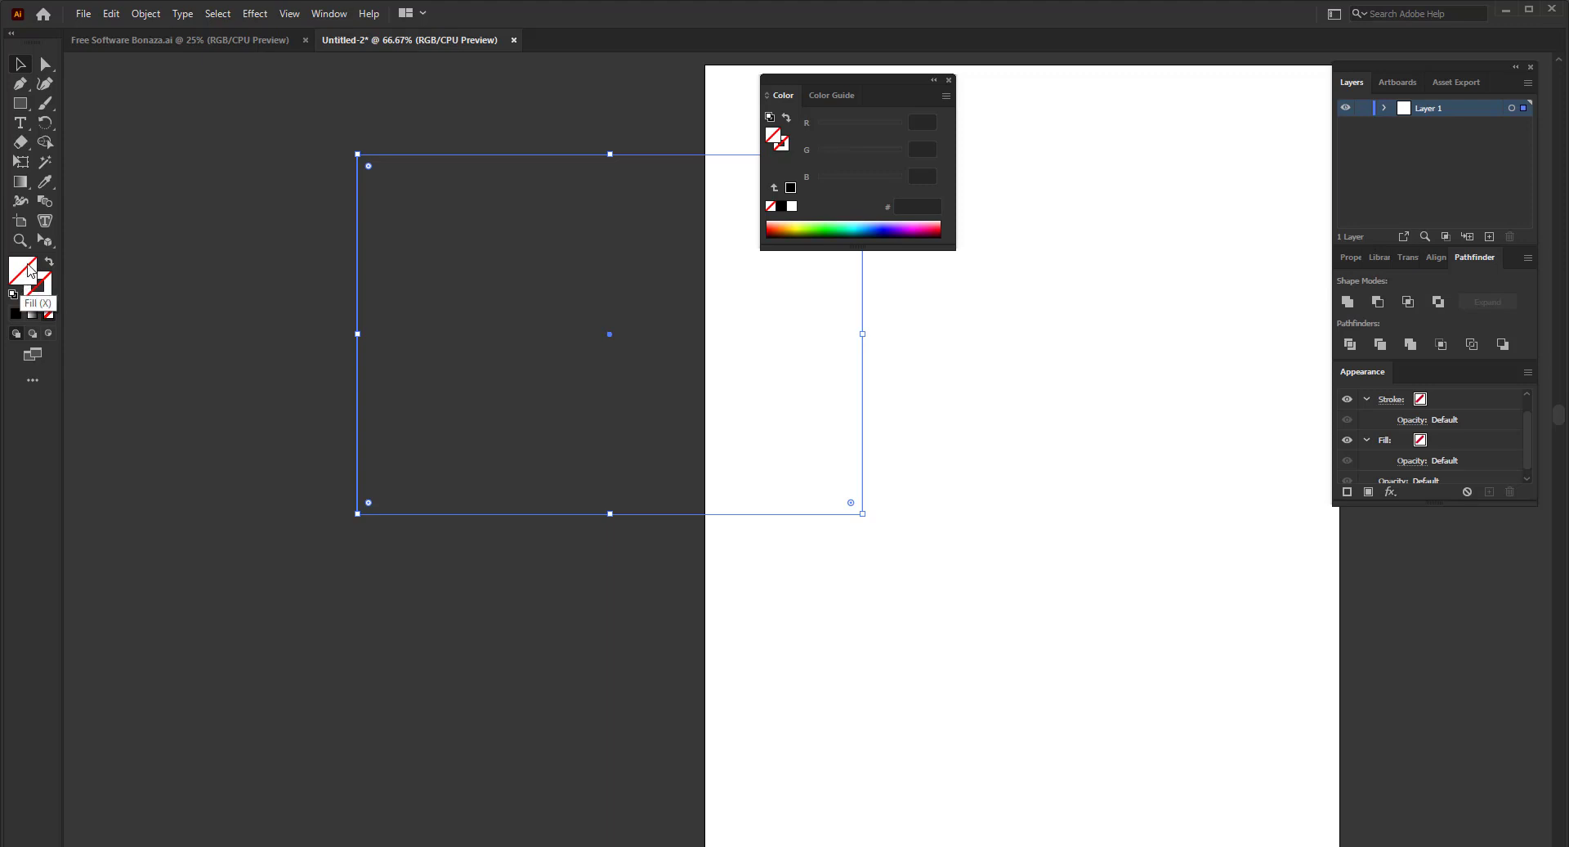
- Give the rectangle a blue stroke, colour 2900d0, and deselect it
{"action": "left_click", "coordinate": [49, 298]}
{"action": "left_click", "coordinate": [896, 222]}
{"action": "mouse_move", "coordinate": [897, 221]}
{"action": "left_mouse_down"}
{"action": "mouse_move", "coordinate": [919, 224]}
{"action": "mouse_move", "coordinate": [887, 230]}
{"action": "left_mouse_up"}
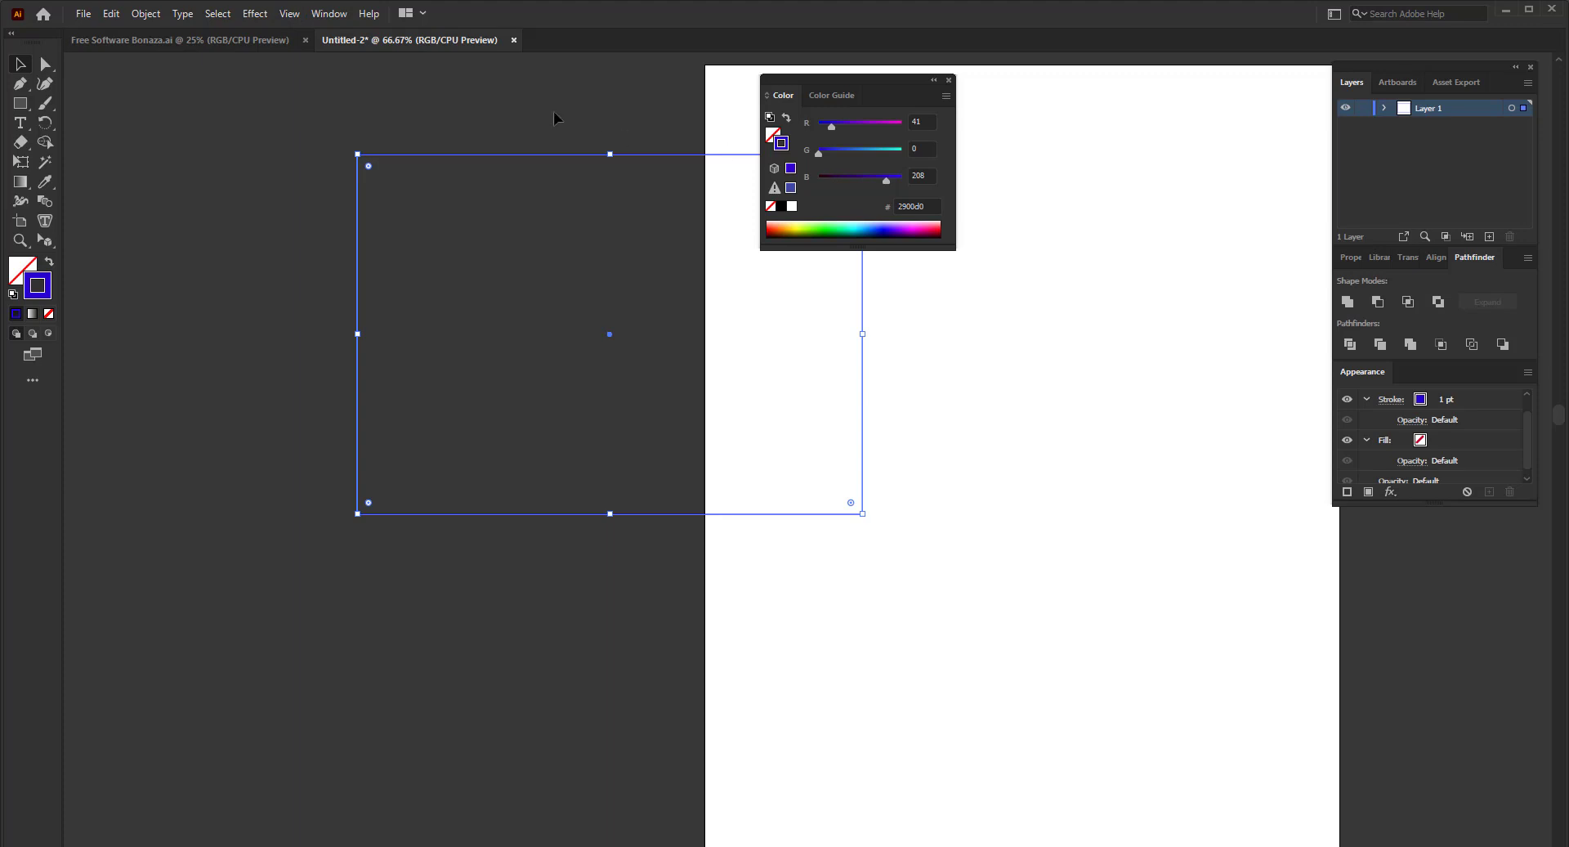
{"action": "left_click", "coordinate": [740, 237]}
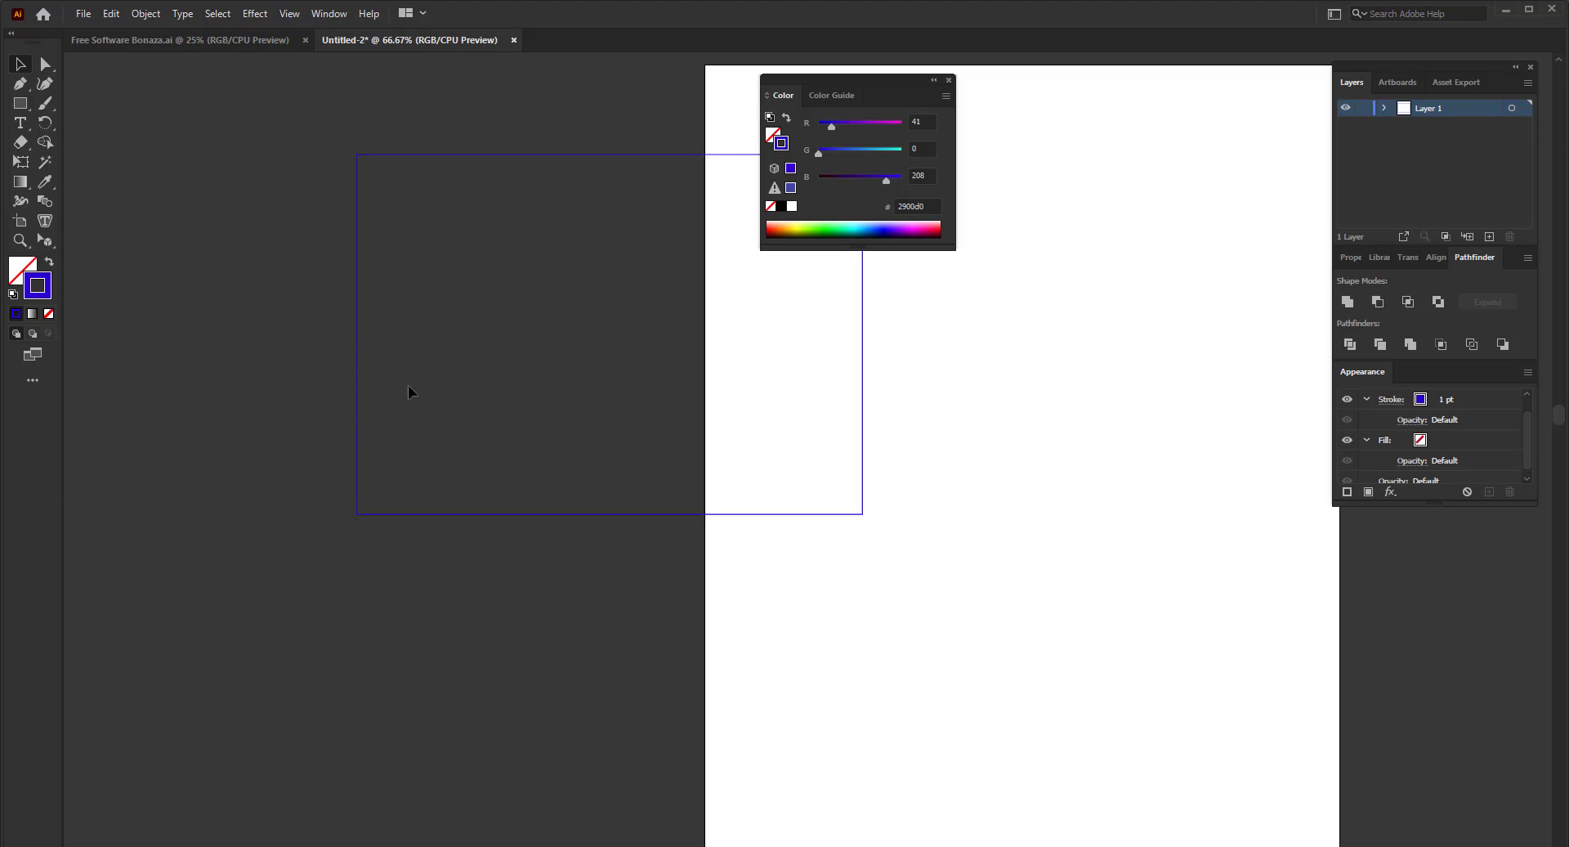
- Change the rectangle's stroke to red, colour ff2e34, and move the rectangle onto the artboard, up to its right edge
{"action": "left_click_drag", "start_coordinate": [409, 386], "coordinate": [221, 287]}
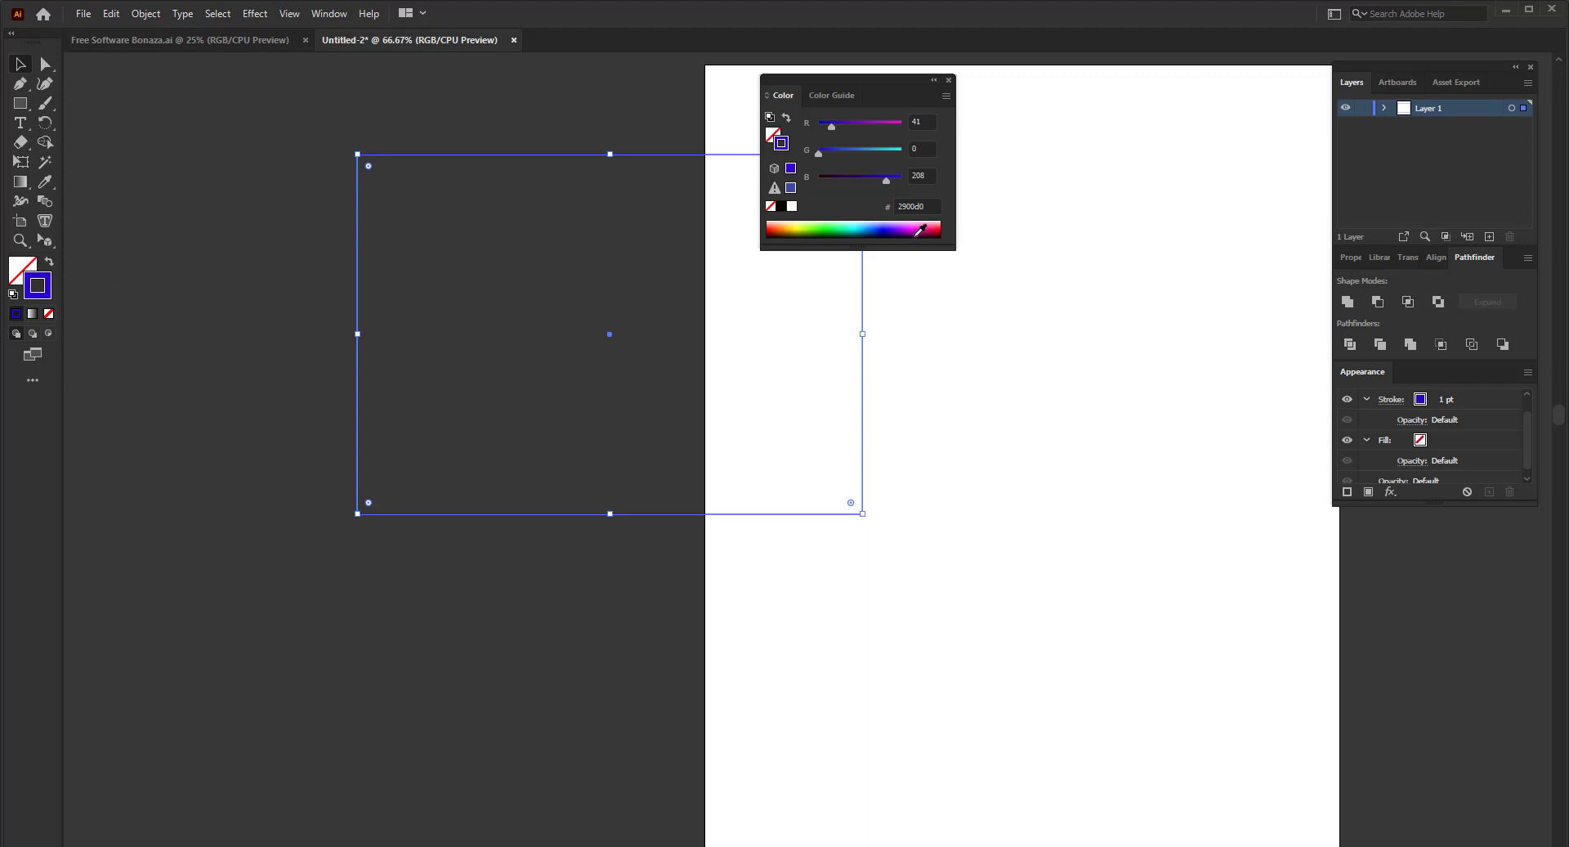
{"action": "left_click_drag", "start_coordinate": [917, 233], "coordinate": [937, 228]}
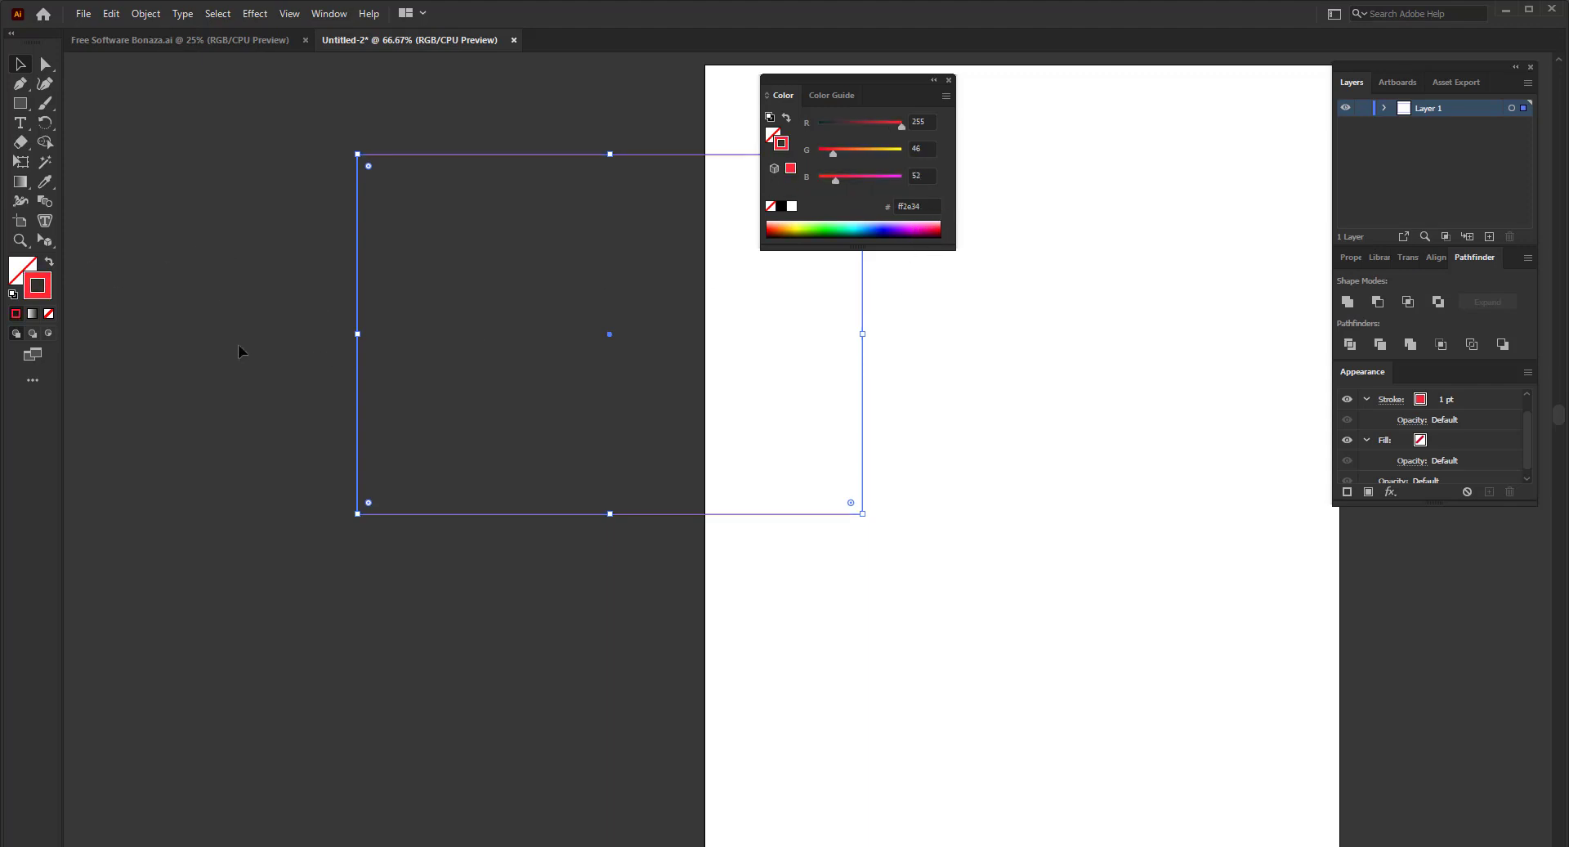
{"action": "left_click", "coordinate": [249, 374]}
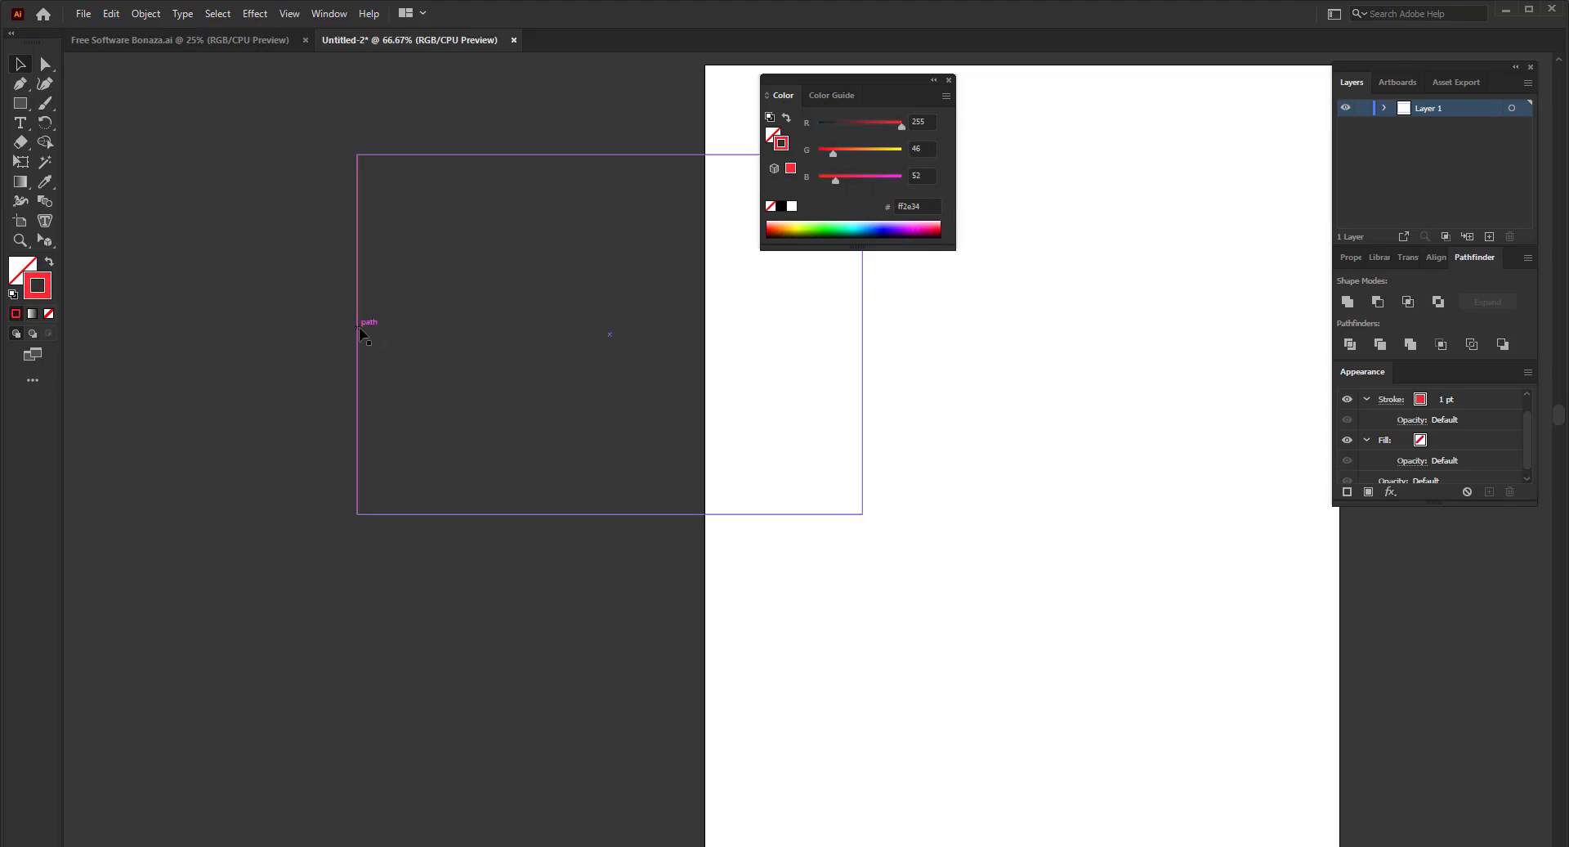
{"action": "left_click_drag", "start_coordinate": [358, 329], "coordinate": [839, 385]}
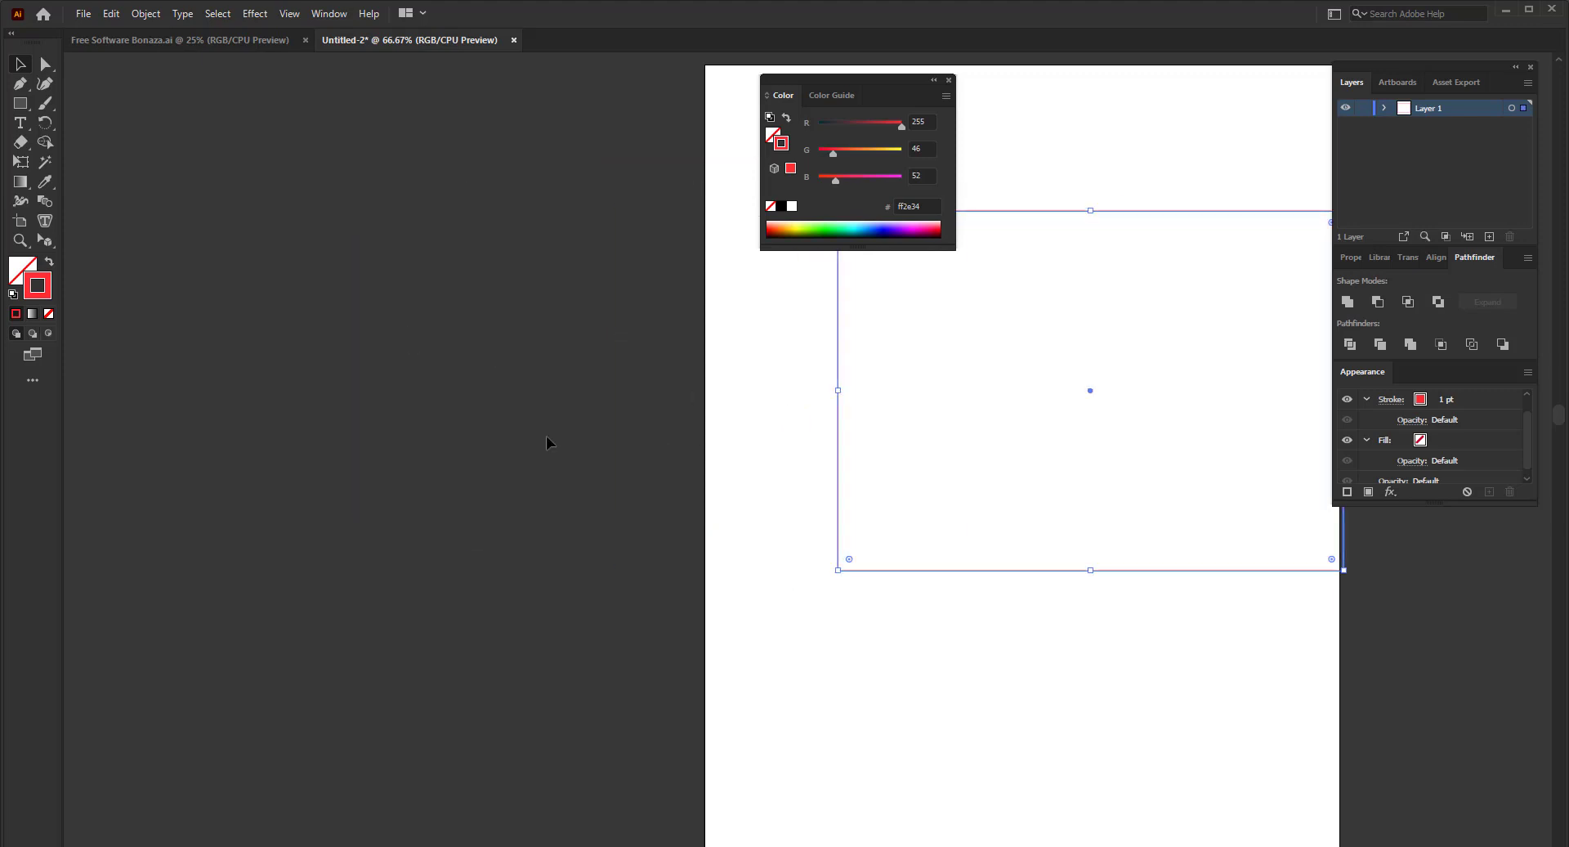
- Scale the rectangle down from its lower-right corner to about 72 by 51 mm, fully inside the artboard
{"action": "scroll", "coordinate": [620, 444], "scroll_direction": "down", "scroll_amount": 4}
{"action": "scroll", "coordinate": [817, 473], "scroll_direction": "up", "scroll_amount": 3}
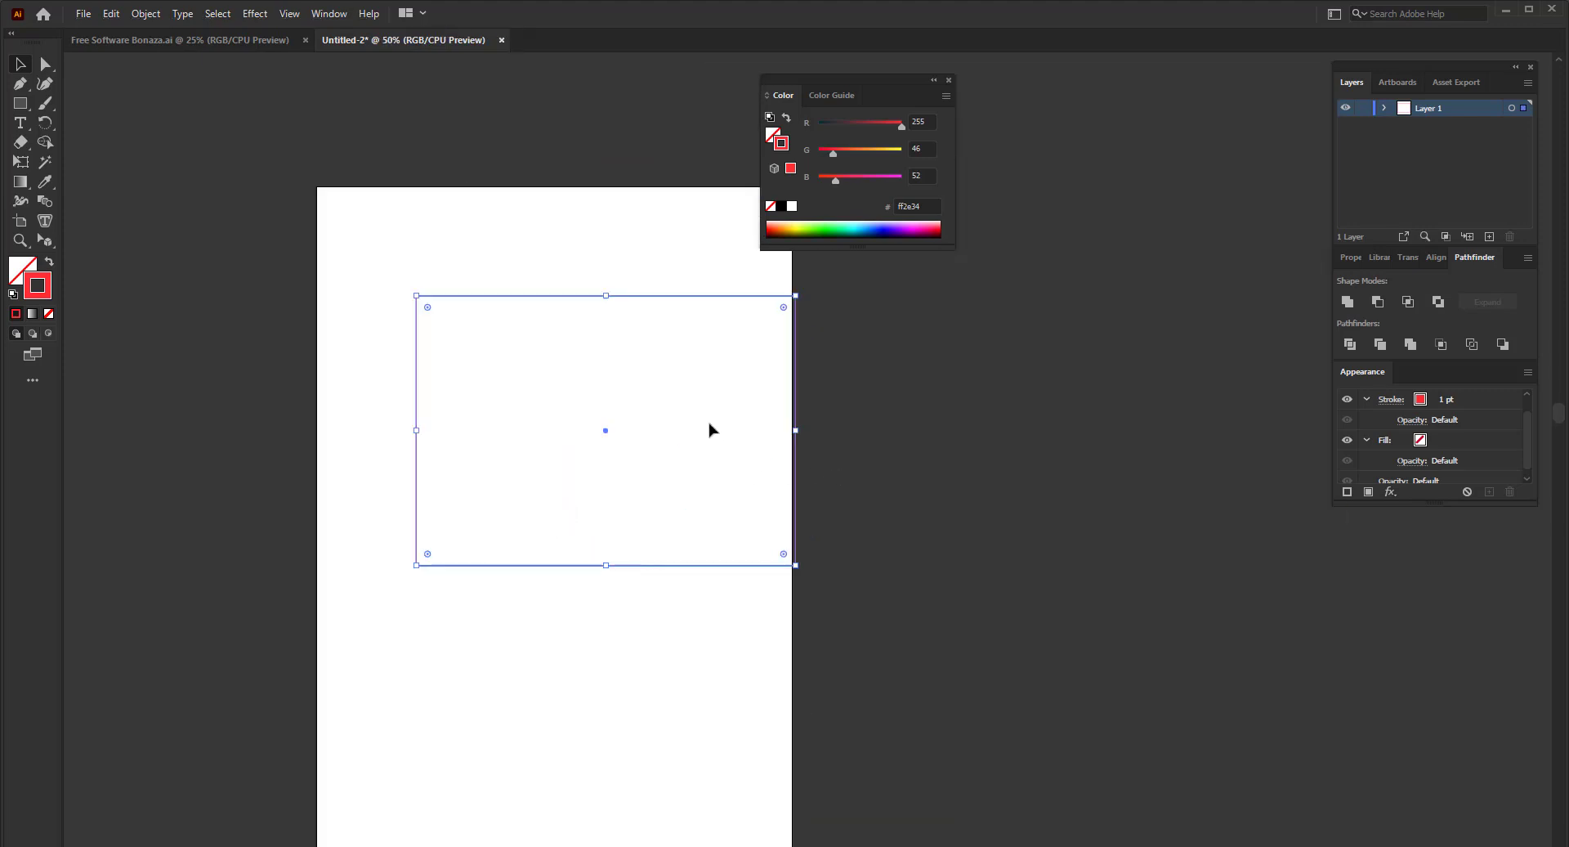
{"action": "left_click_drag", "start_coordinate": [796, 566], "coordinate": [594, 414]}
{"action": "scroll", "coordinate": [532, 385], "scroll_direction": "up", "scroll_amount": 1}
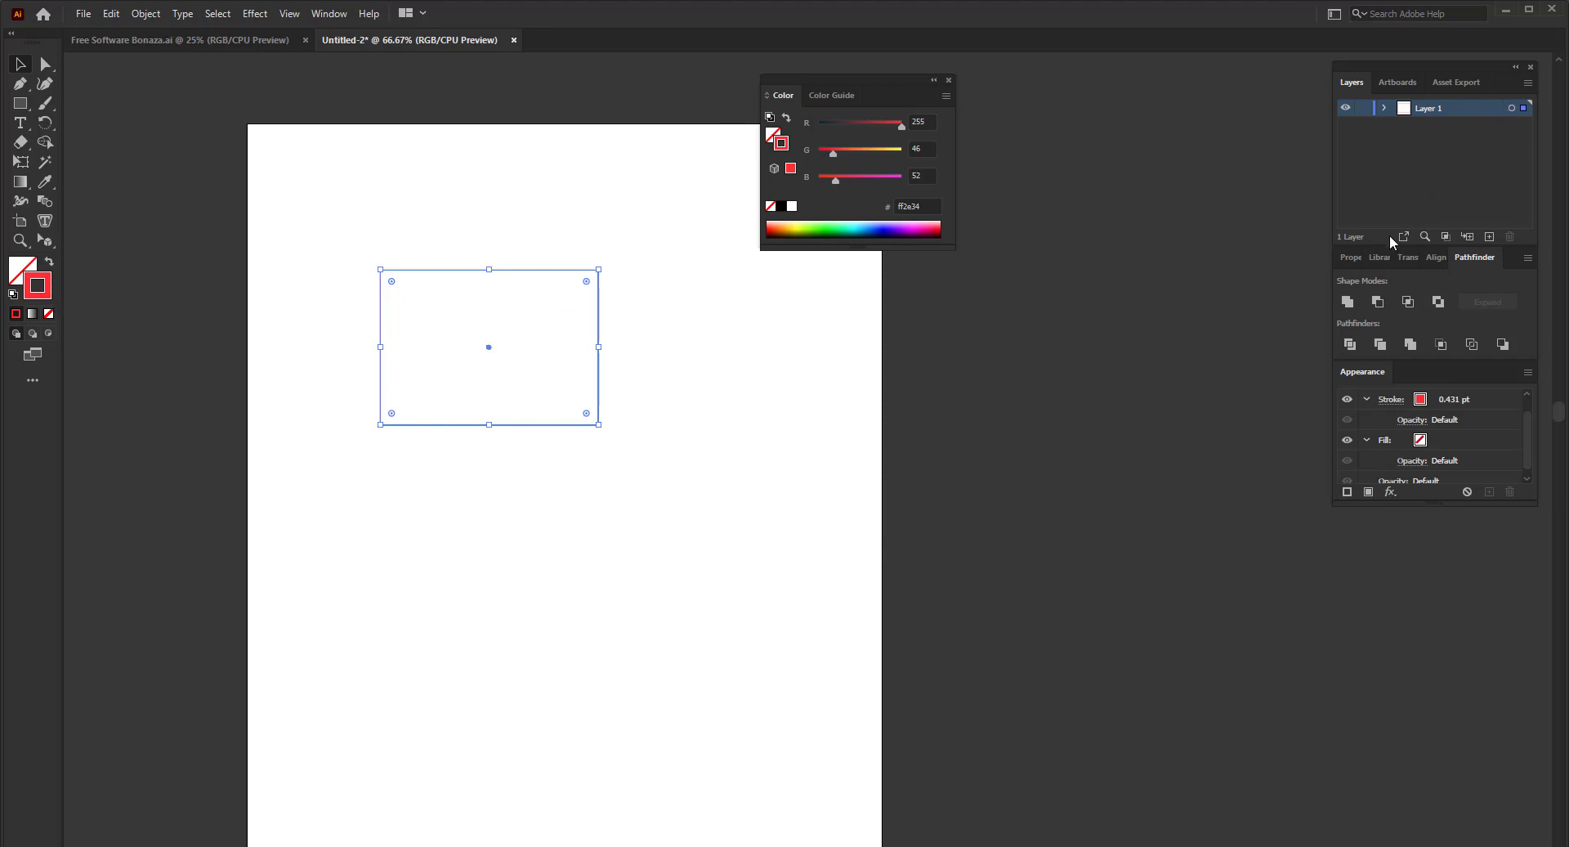
- Show the rectangle's properties and move the Color and Color Guide panel group off the artboard, next to the Layers panel, with Color Guide in front
{"action": "left_click", "coordinate": [1359, 257]}
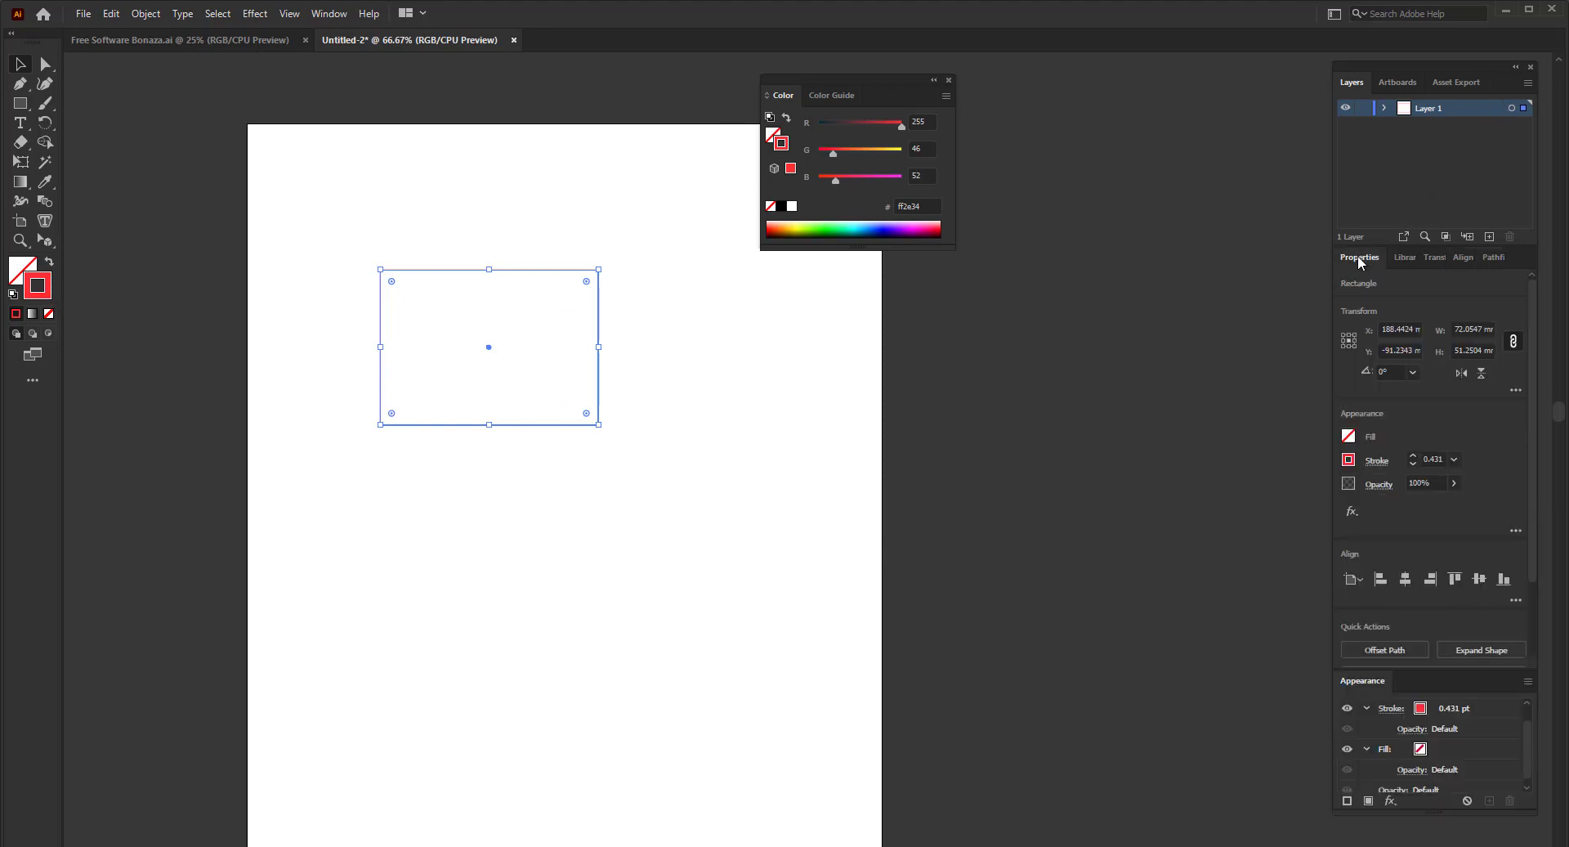
{"action": "left_click", "coordinate": [860, 100]}
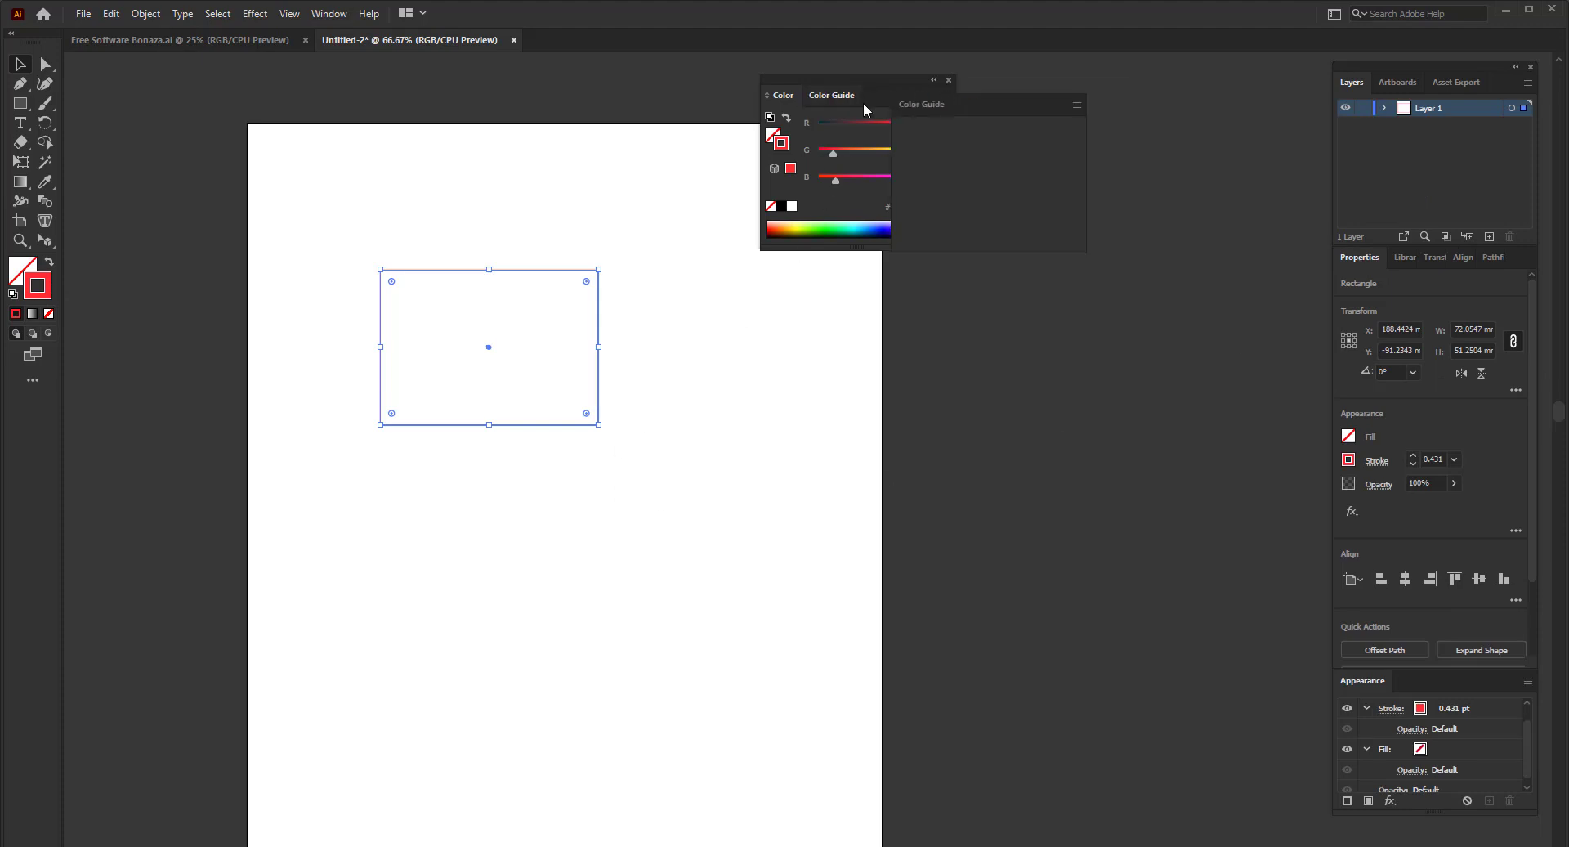
{"action": "left_click_drag", "start_coordinate": [896, 98], "coordinate": [1235, 106]}
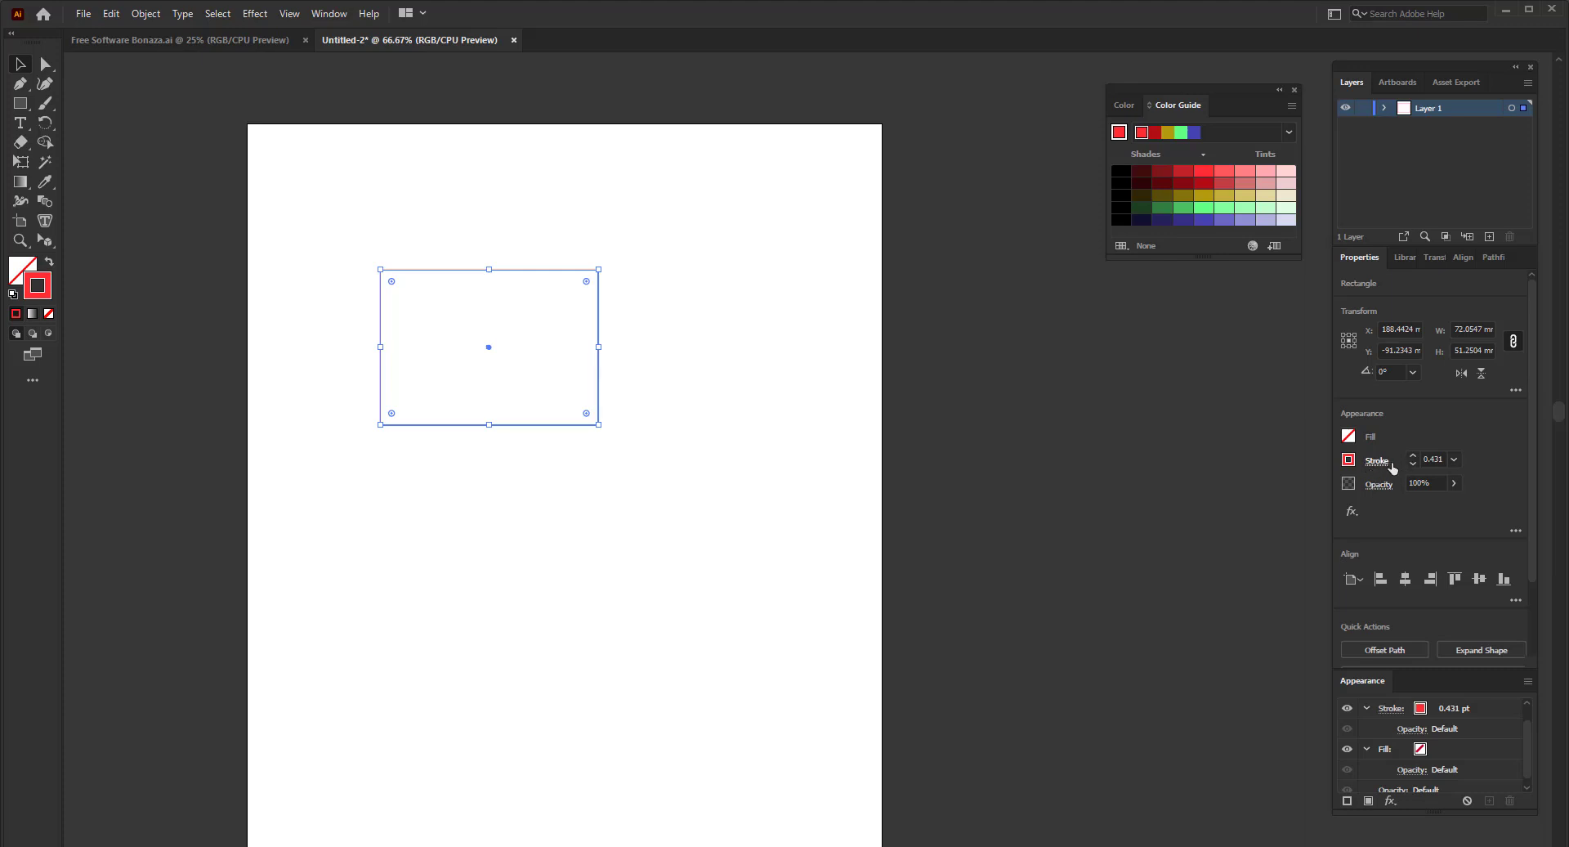
- Set the rectangle's stroke weight to 14 pt and deselect the rectangle
{"action": "left_click", "coordinate": [1454, 460]}
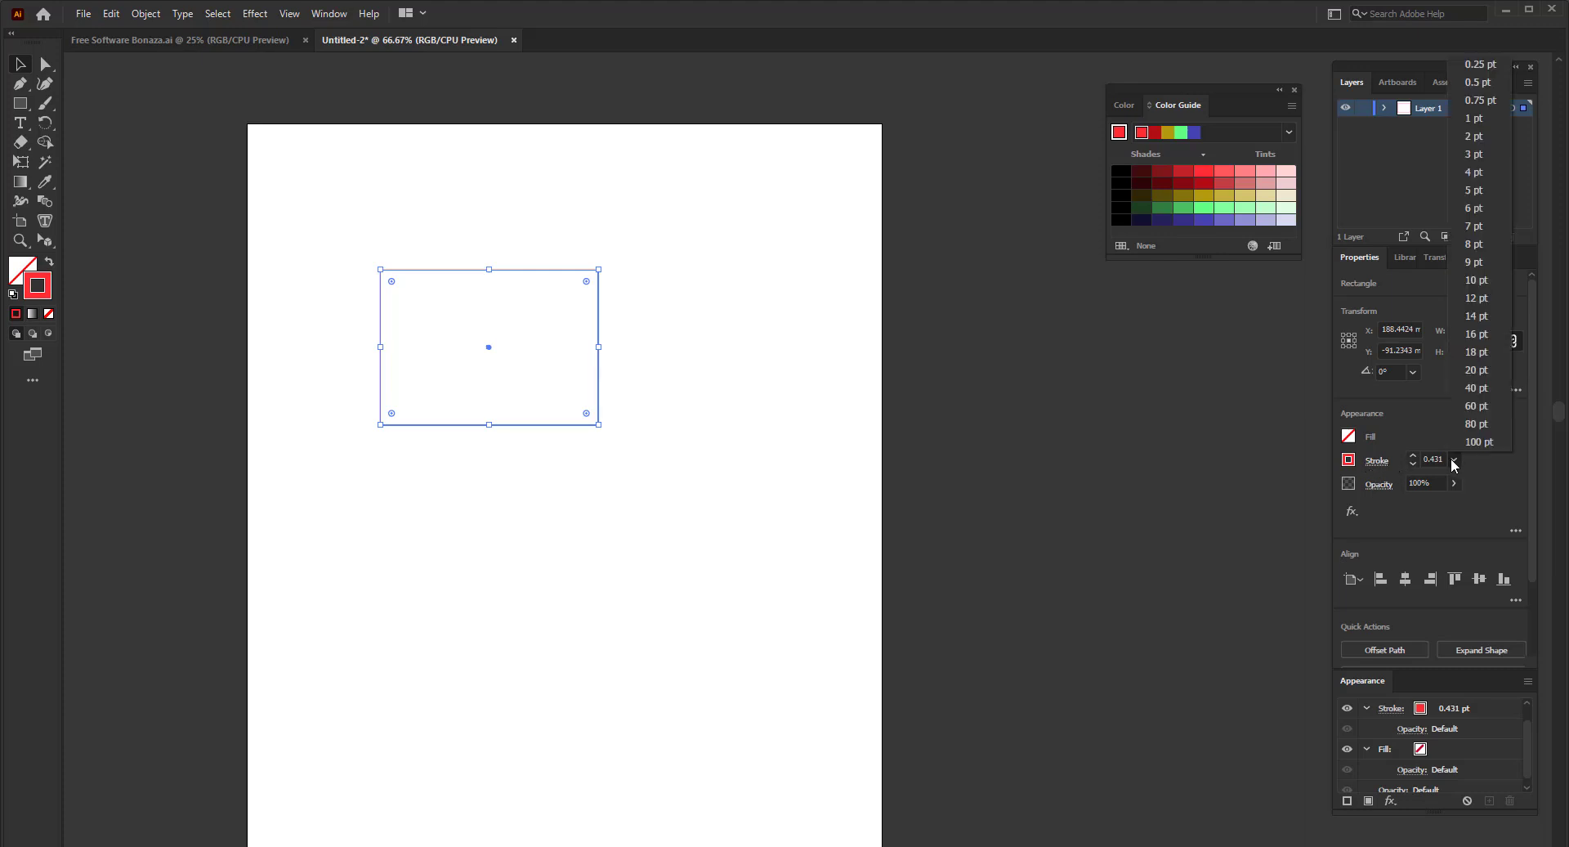
{"action": "left_click", "coordinate": [1476, 316]}
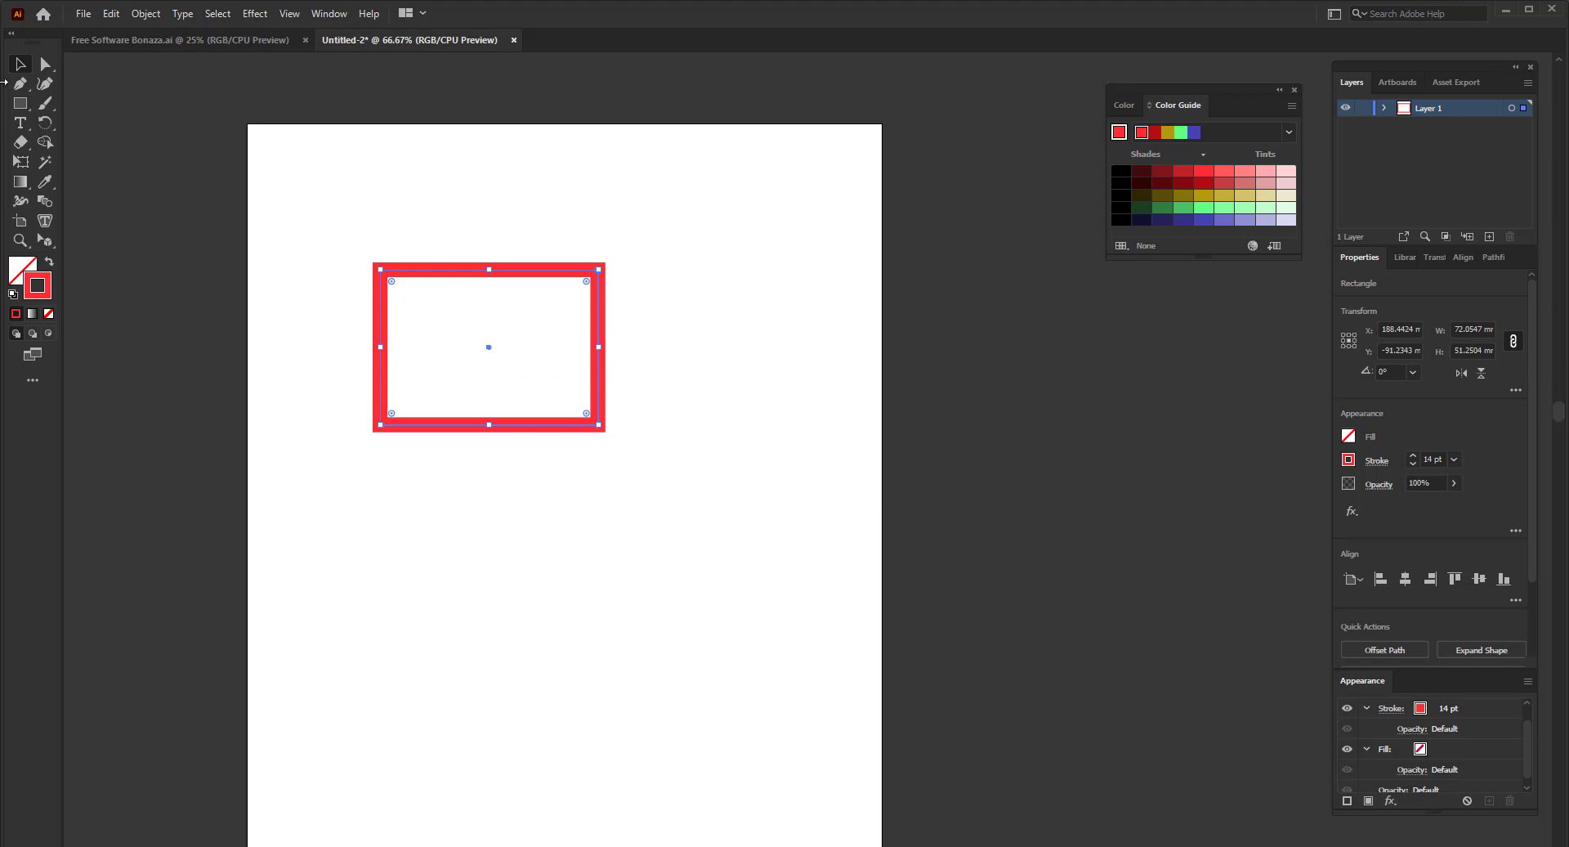
{"action": "left_click", "coordinate": [478, 496]}
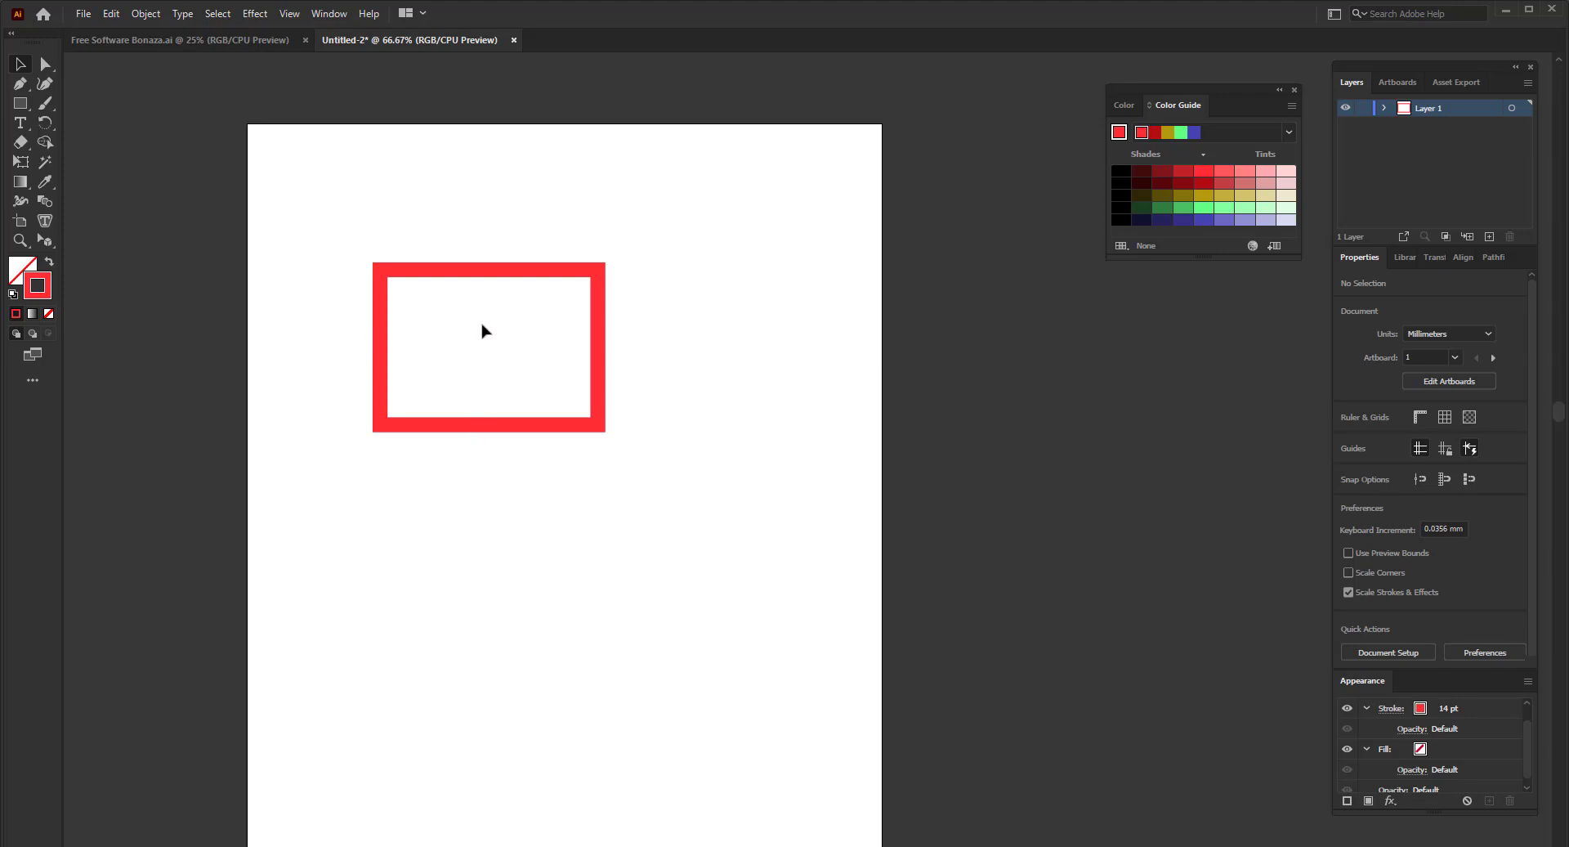
- Try to move the unfilled rectangle down the artboard by its empty interior
{"action": "left_click_drag", "start_coordinate": [483, 330], "coordinate": [530, 748]}
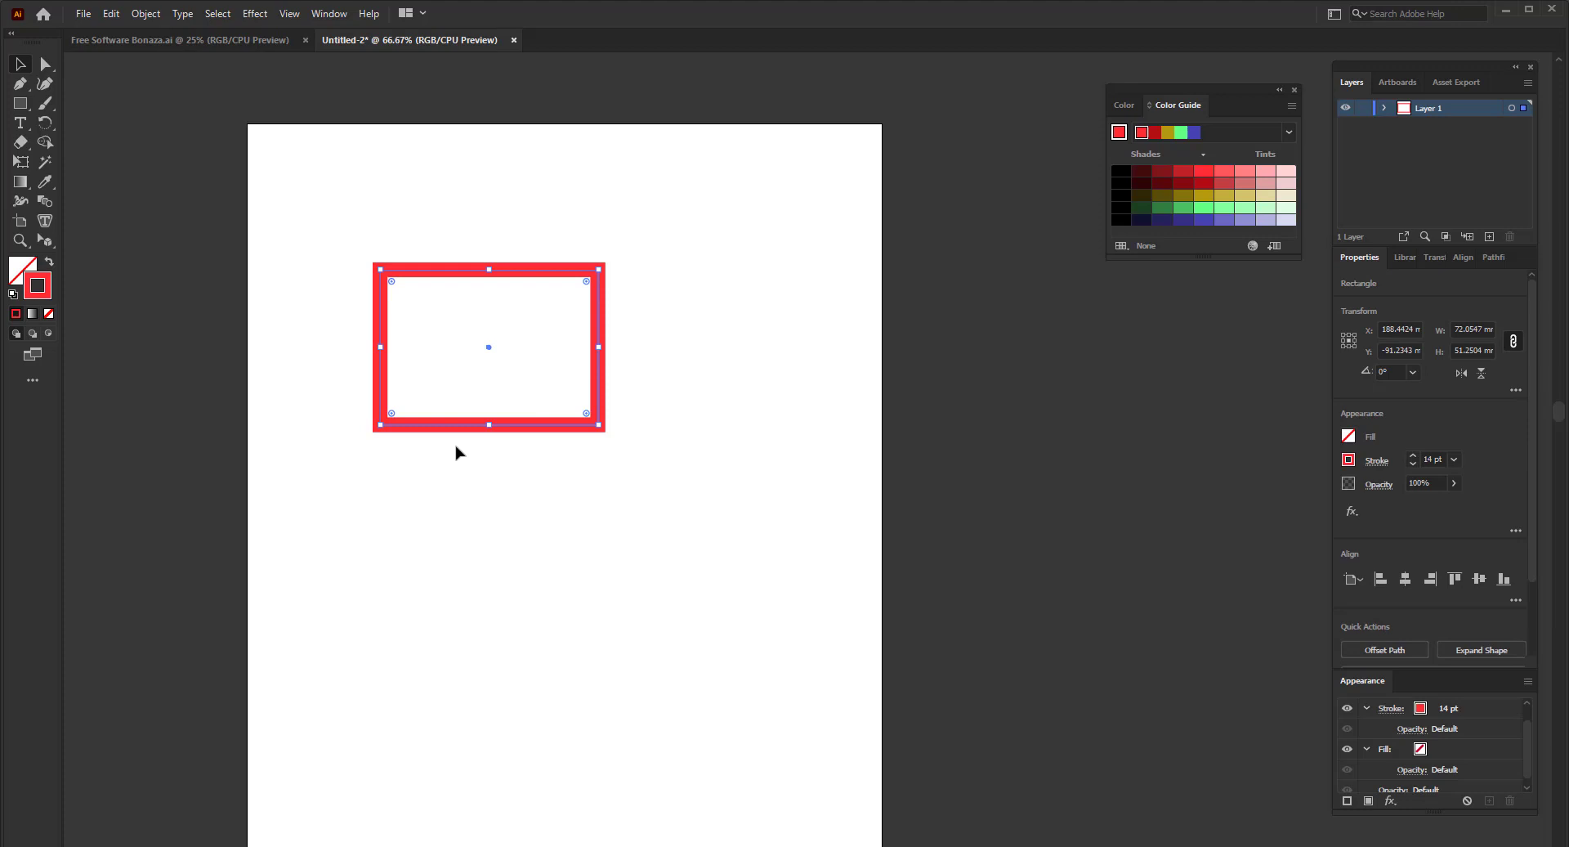
{"action": "left_click", "coordinate": [501, 471]}
{"action": "left_click_drag", "start_coordinate": [508, 323], "coordinate": [478, 764]}
{"action": "left_click_drag", "start_coordinate": [483, 344], "coordinate": [533, 654]}
{"action": "left_click", "coordinate": [537, 644]}
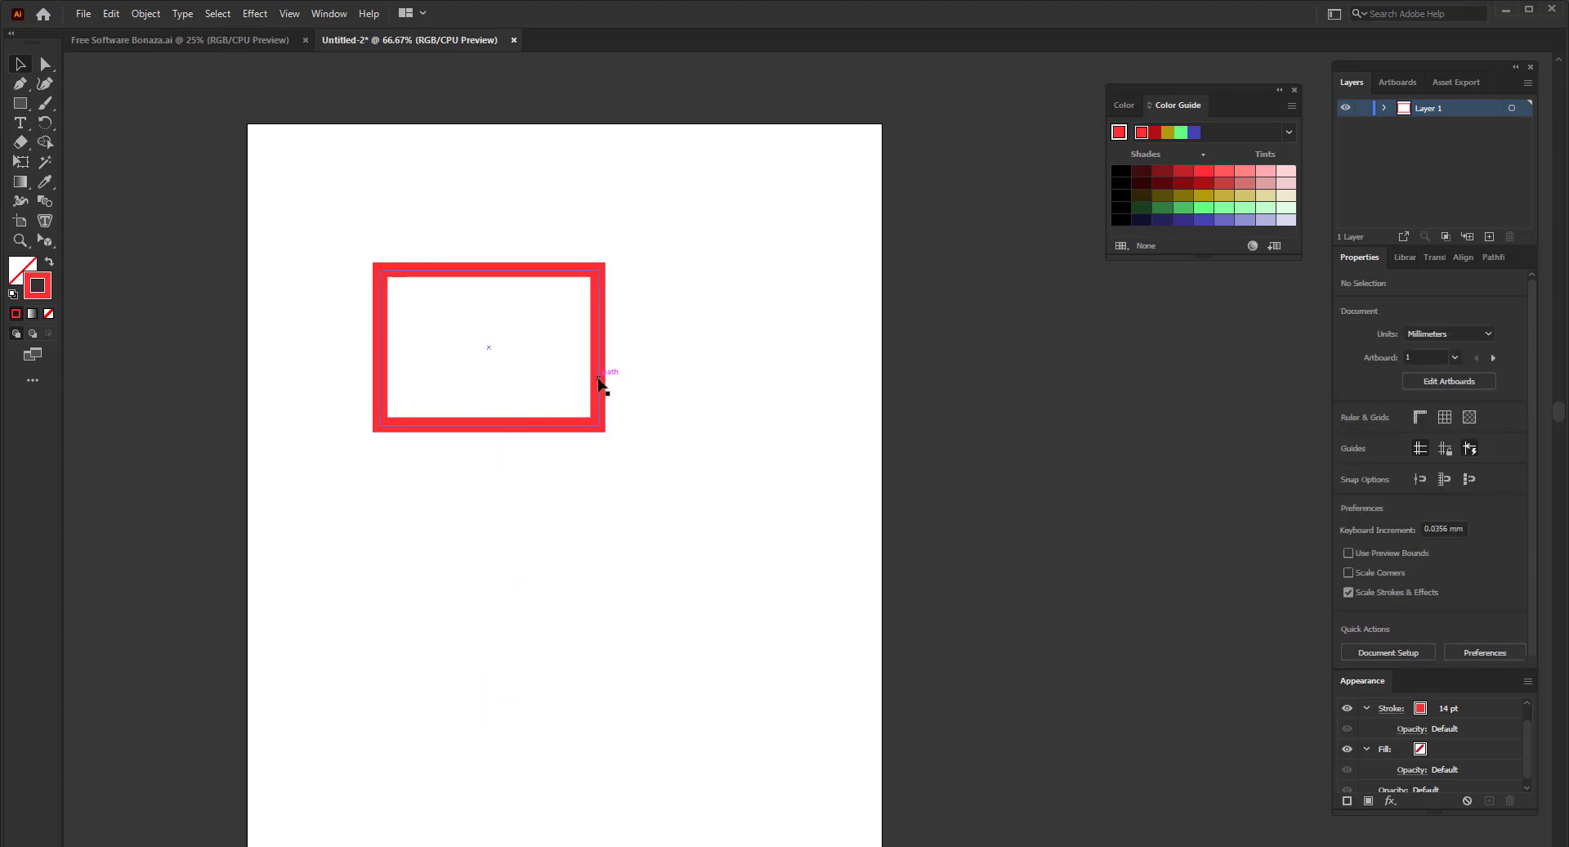
- Move the rectangle by its outline towards the artboard's upper-left corner and place a copy level with it on the right
{"action": "left_click_drag", "start_coordinate": [599, 384], "coordinate": [505, 345]}
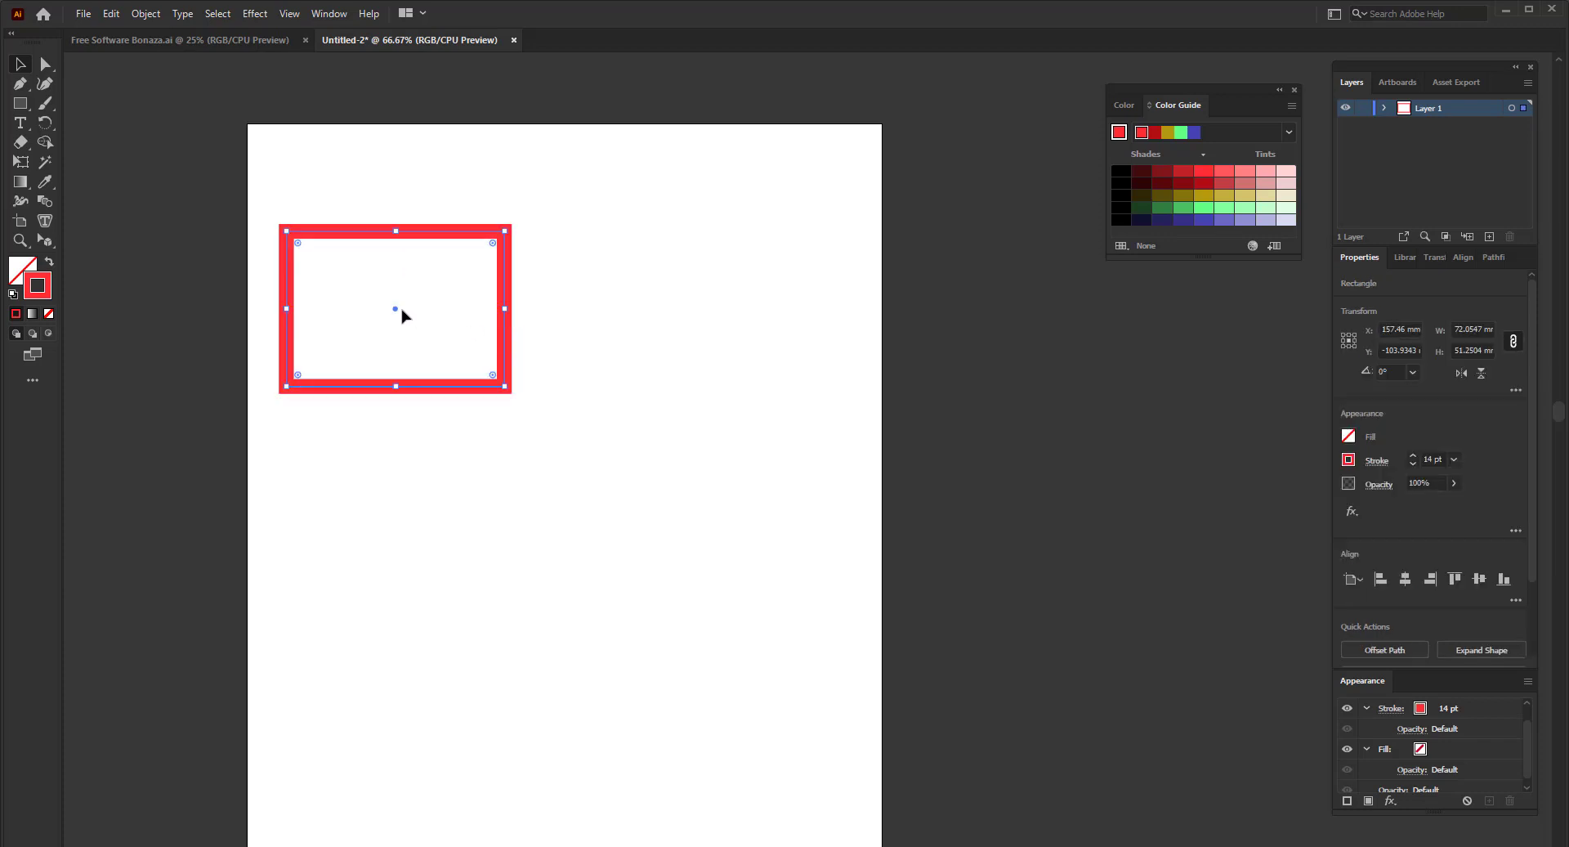
{"action": "left_click_drag", "start_coordinate": [399, 318], "coordinate": [709, 343]}
{"action": "left_click", "coordinate": [798, 423]}
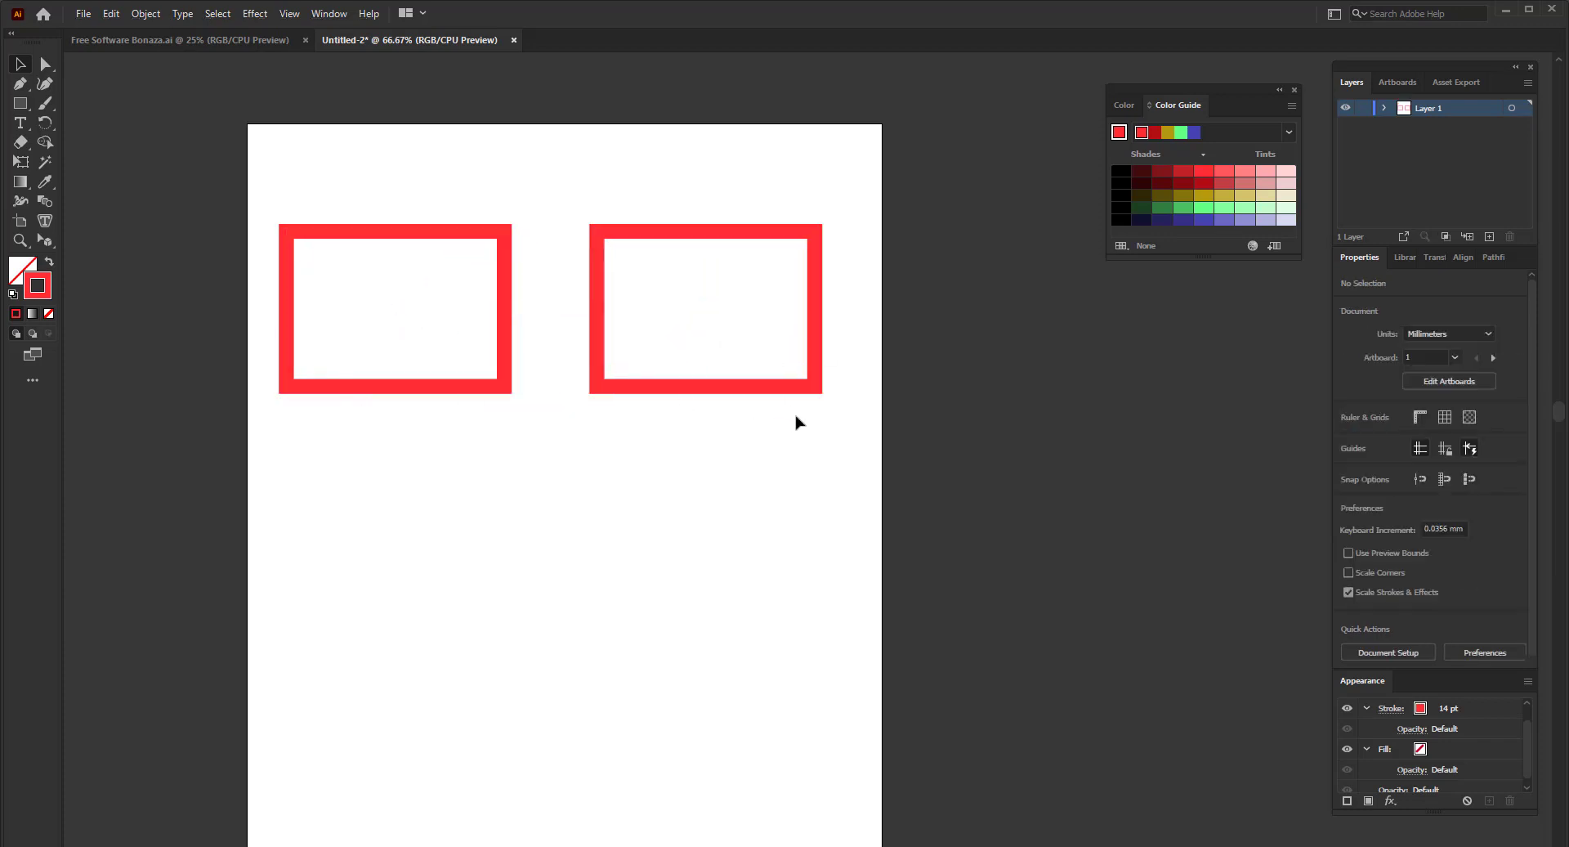
- Swap the fill and stroke of the right-hand copy so it has a red fill and no stroke
{"action": "left_click_drag", "start_coordinate": [783, 444], "coordinate": [743, 307]}
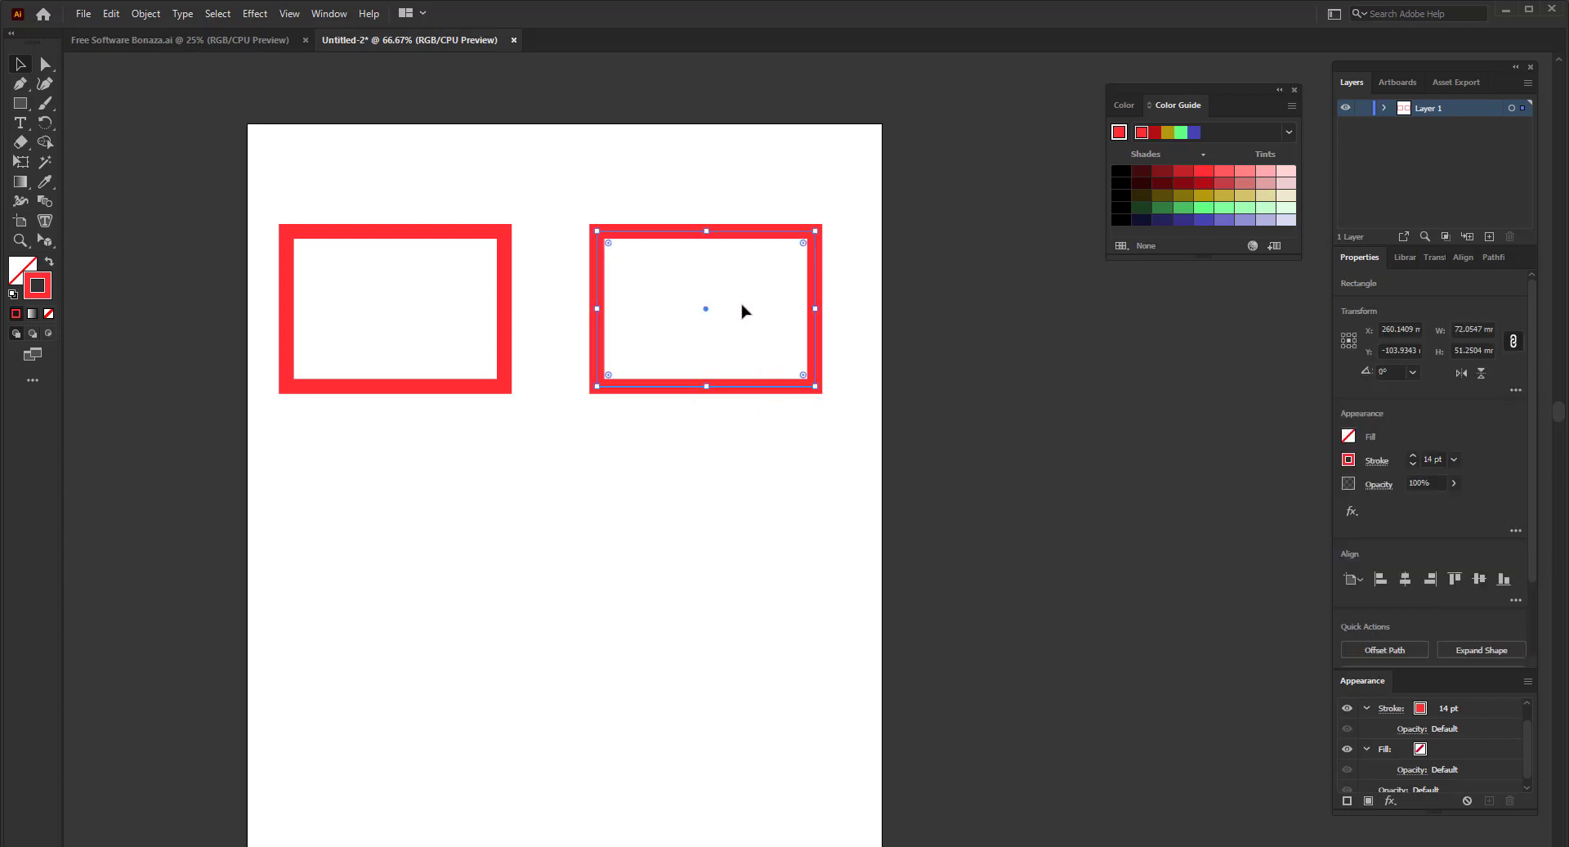
{"action": "left_click", "coordinate": [50, 263]}
{"action": "left_click", "coordinate": [658, 400]}
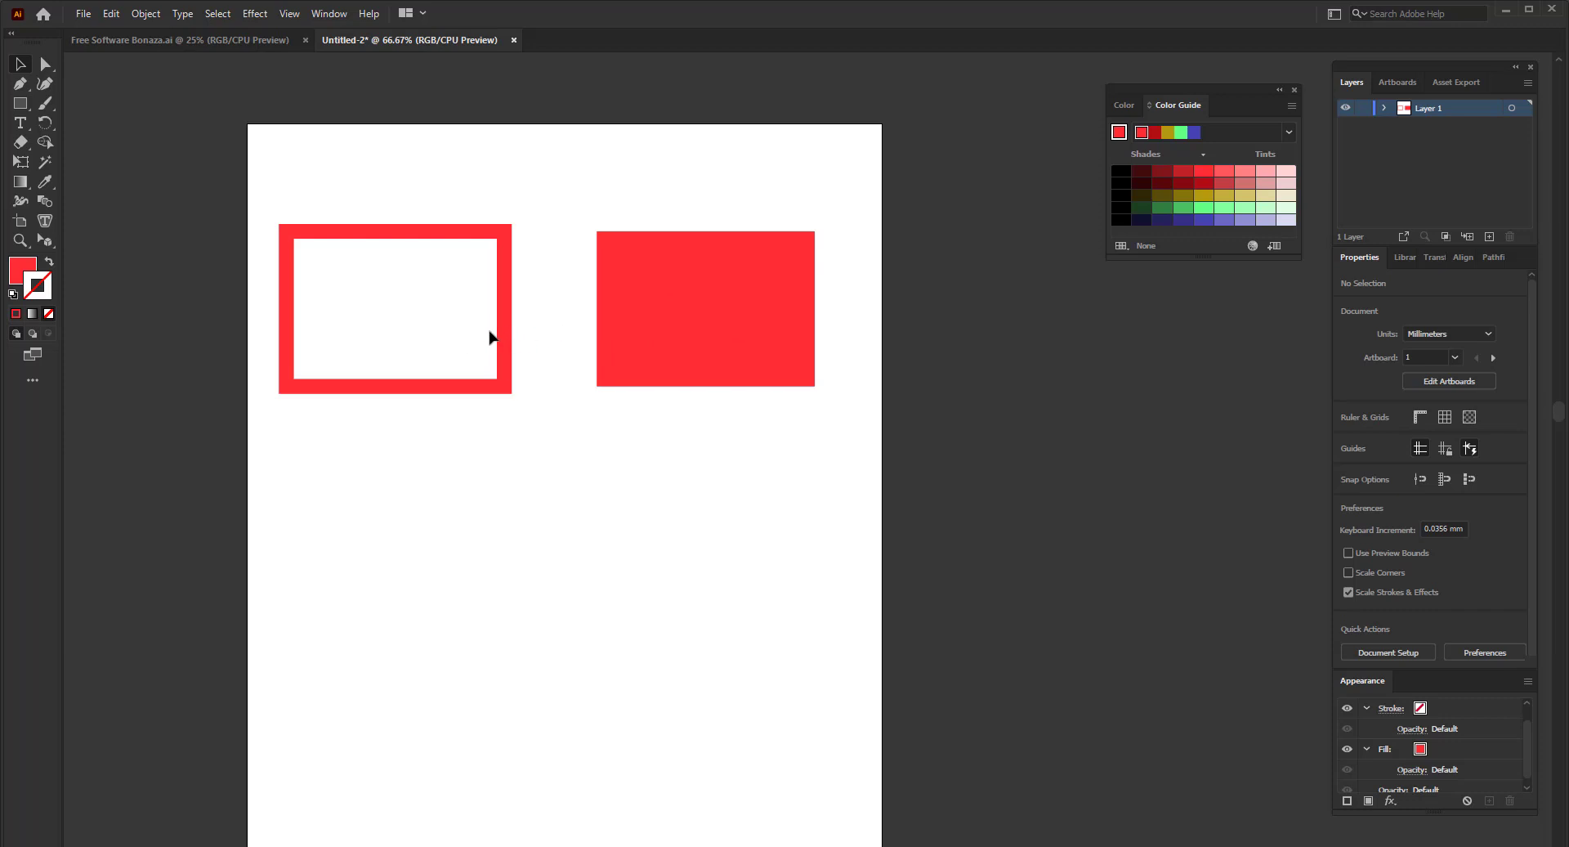
- Move both rectangles together to slightly lower on the artboard and shift the filled one a little closer to the outlined one
{"action": "left_click_drag", "start_coordinate": [726, 435], "coordinate": [684, 385]}
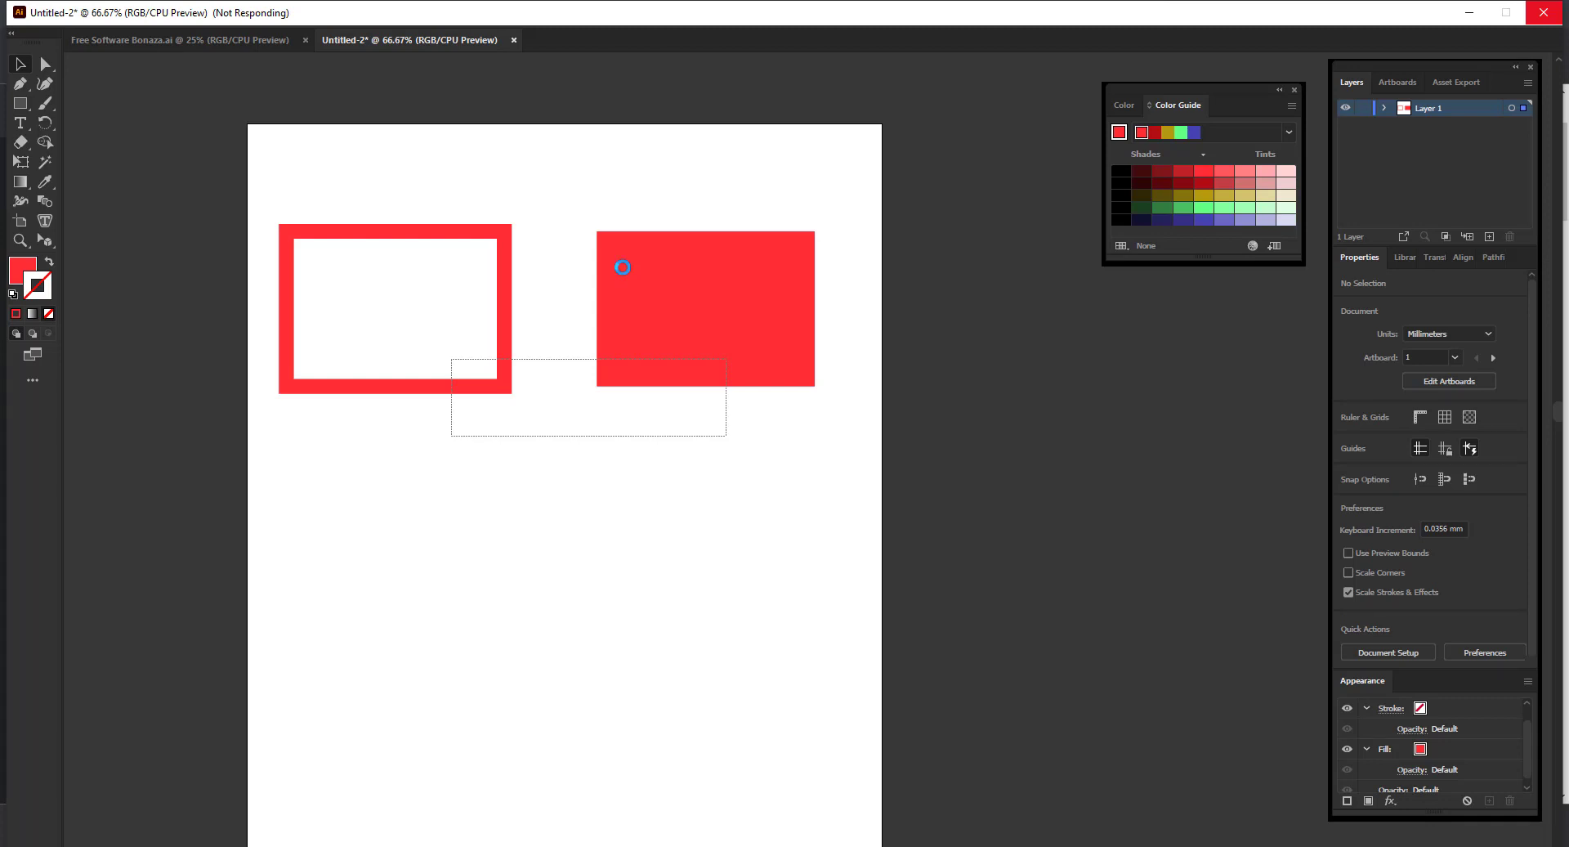
{"action": "left_click_drag", "start_coordinate": [613, 268], "coordinate": [1141, 483]}
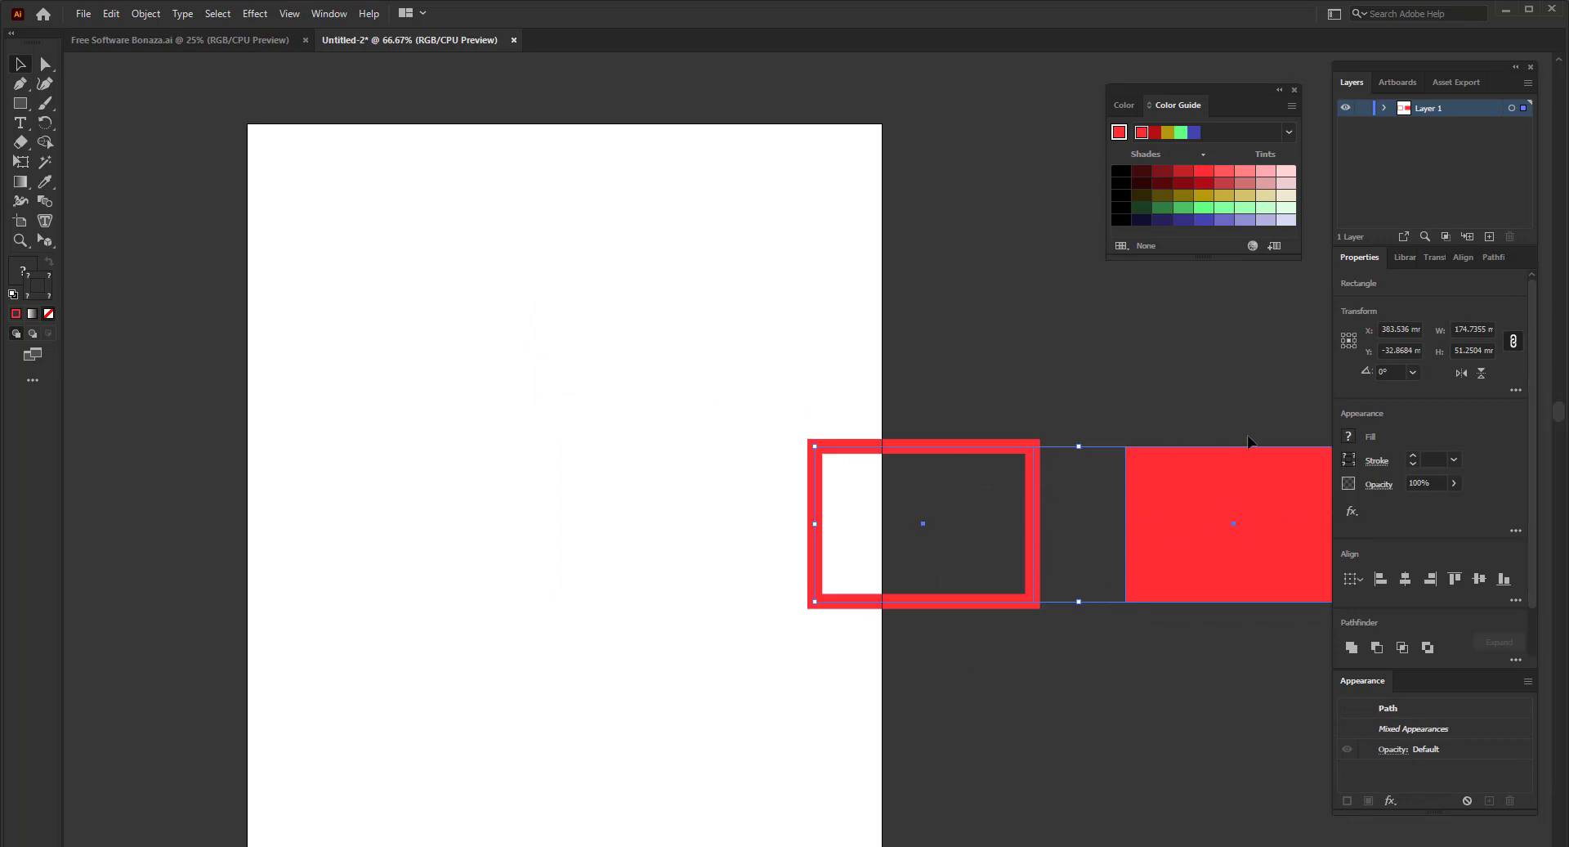
{"action": "left_click_drag", "start_coordinate": [1209, 515], "coordinate": [717, 360]}
{"action": "left_click", "coordinate": [758, 591]}
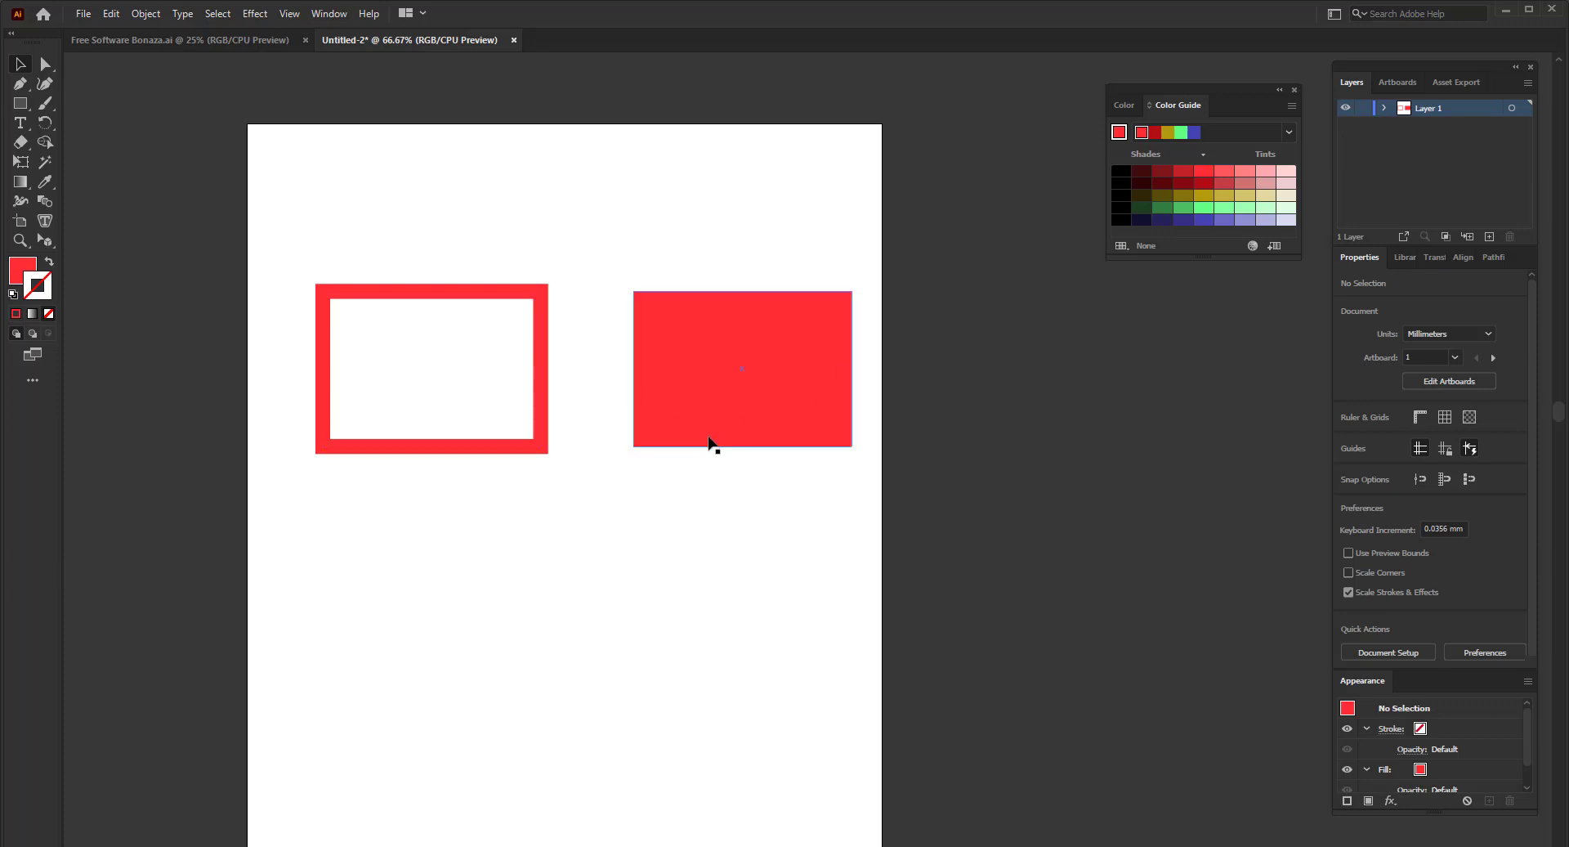
{"action": "left_click_drag", "start_coordinate": [721, 418], "coordinate": [695, 417]}
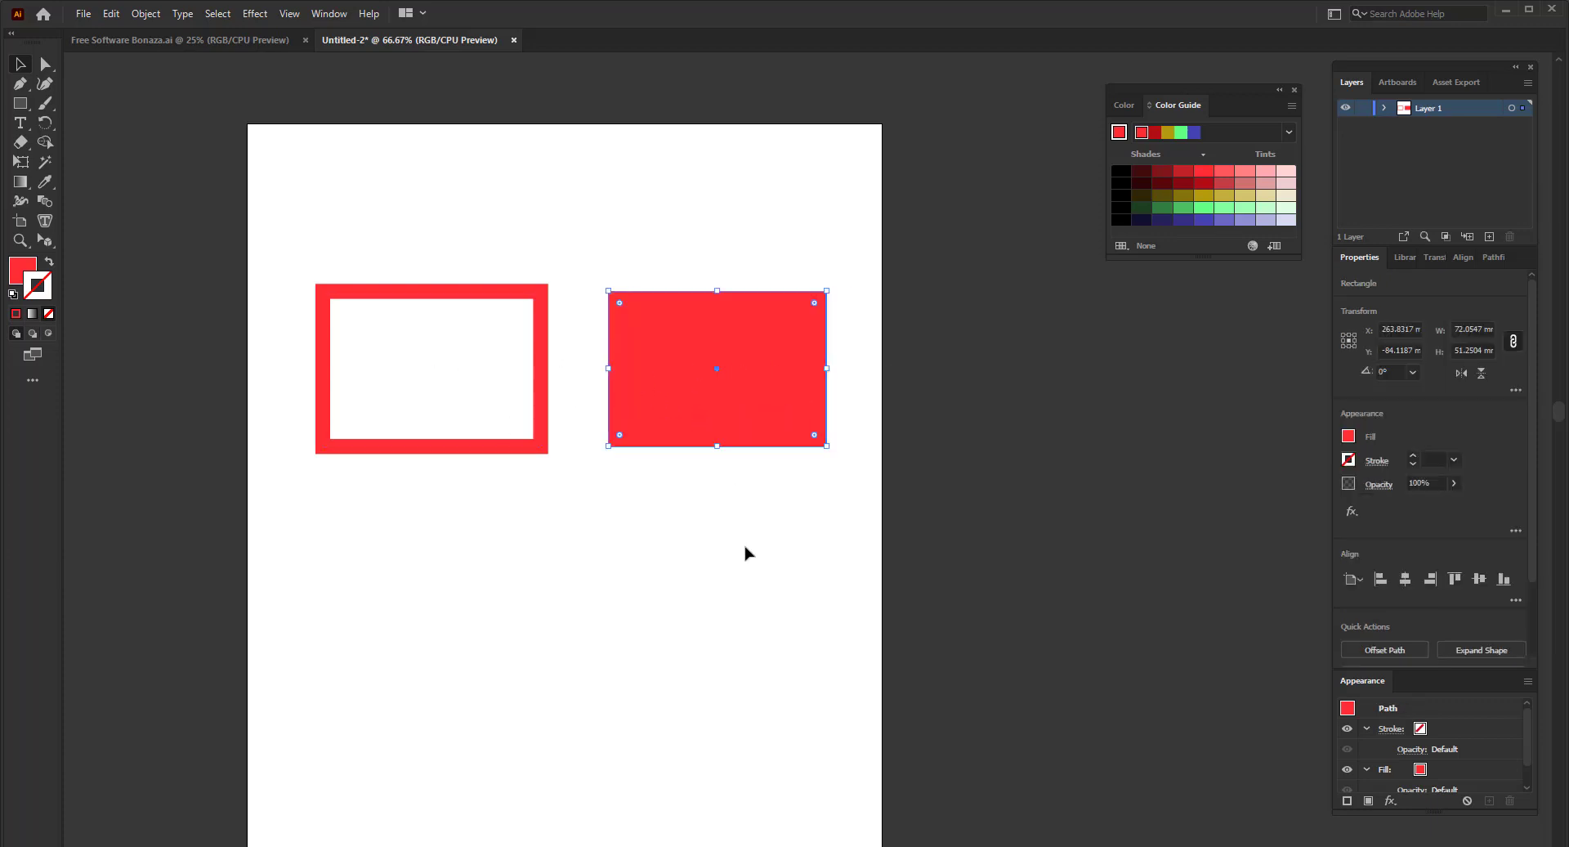
{"action": "left_click", "coordinate": [746, 549]}
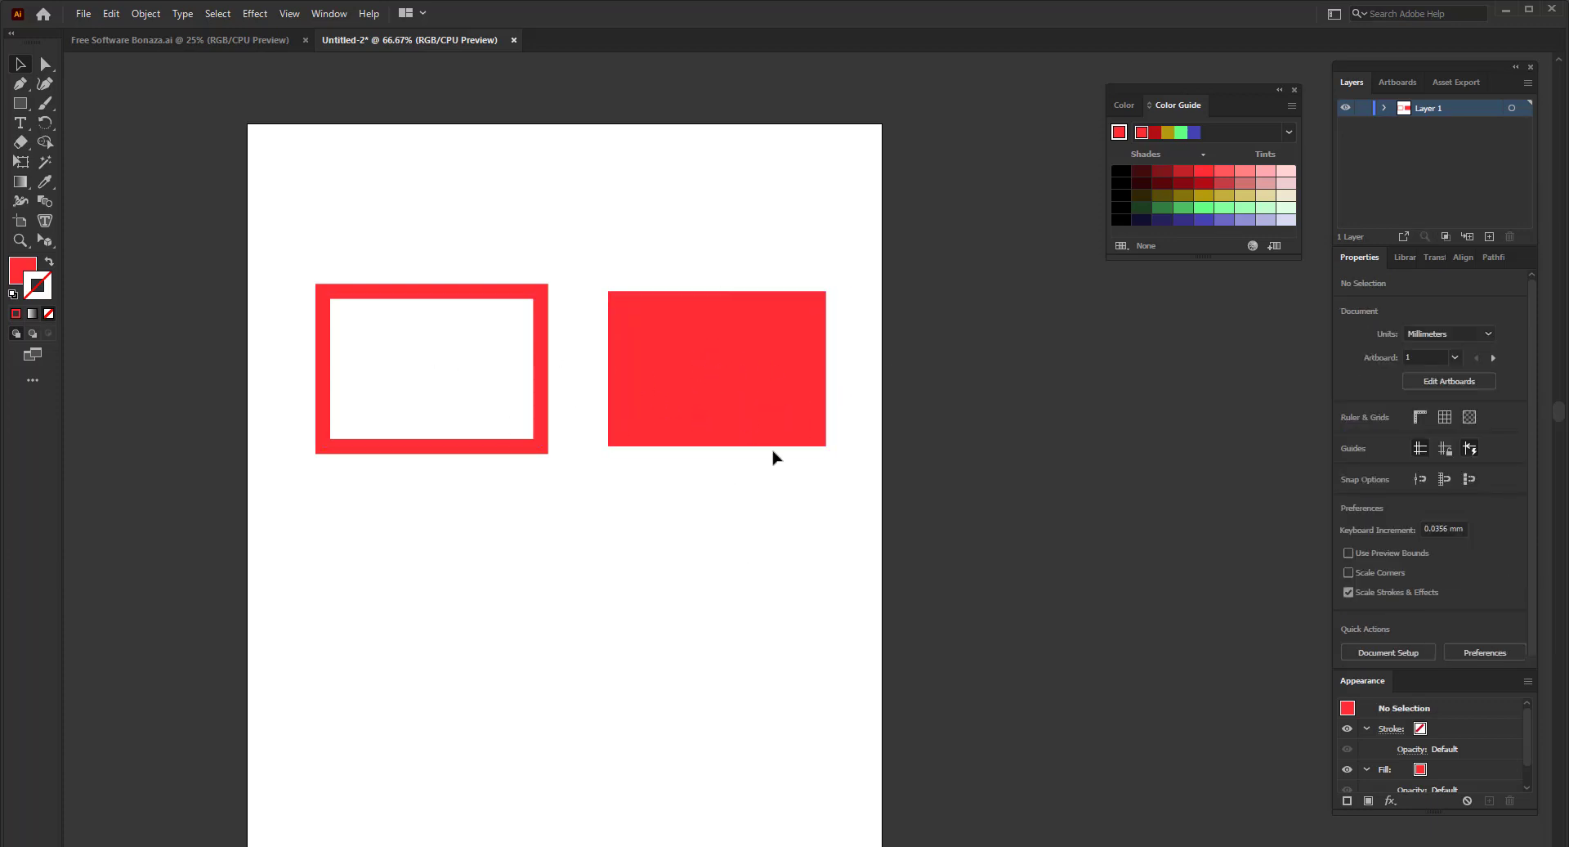
- Move the filled rectangle down by its interior, undo that, and try the same move on the unfilled rectangle
{"action": "left_click_drag", "start_coordinate": [722, 372], "coordinate": [727, 697]}
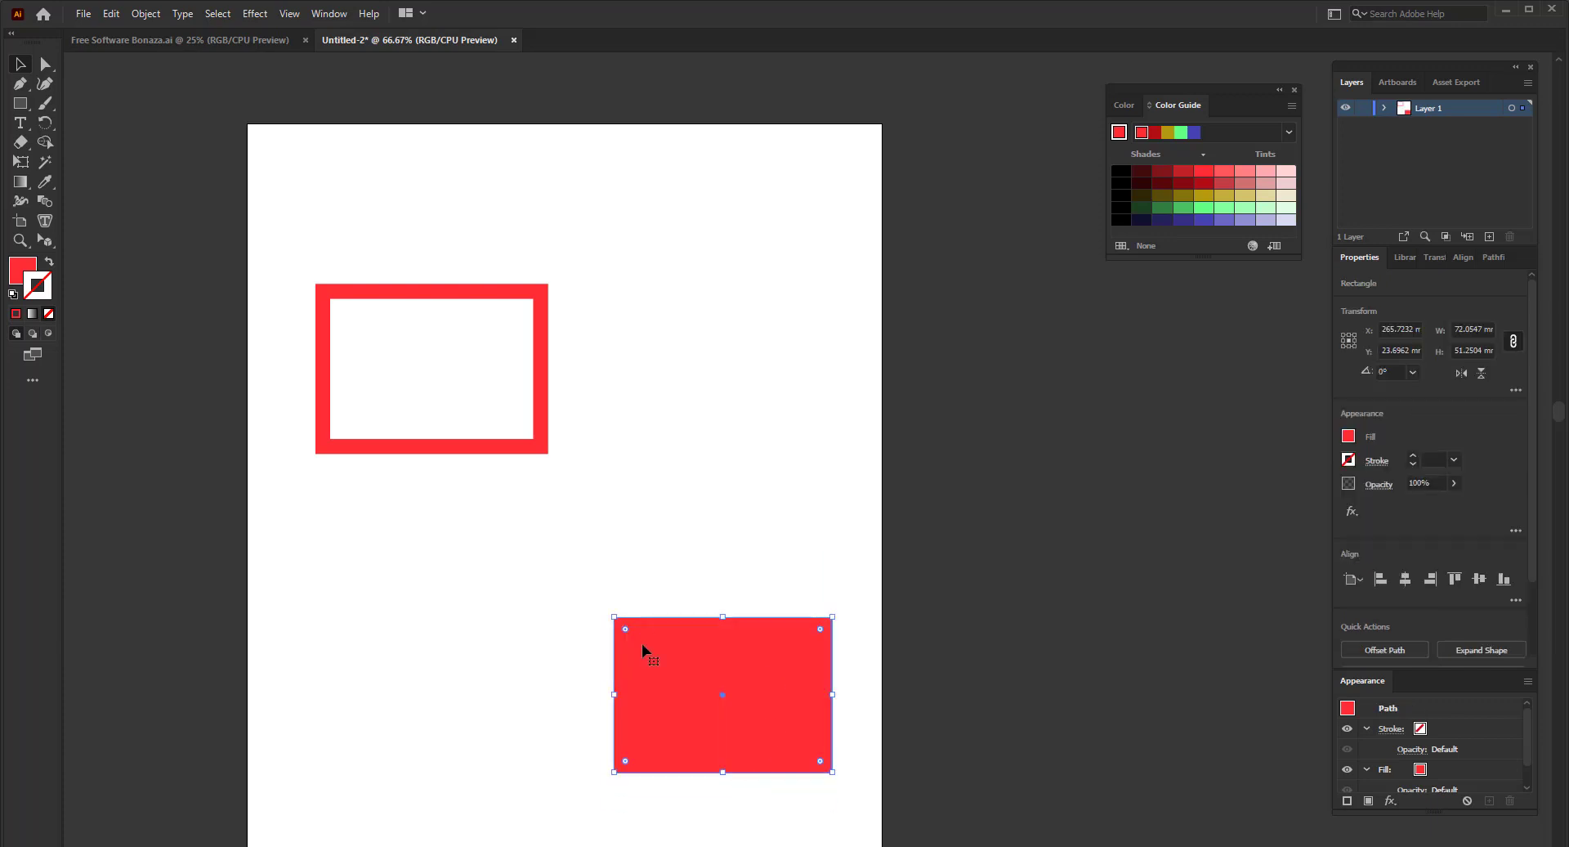
{"action": "key", "text": "ctrl+z"}
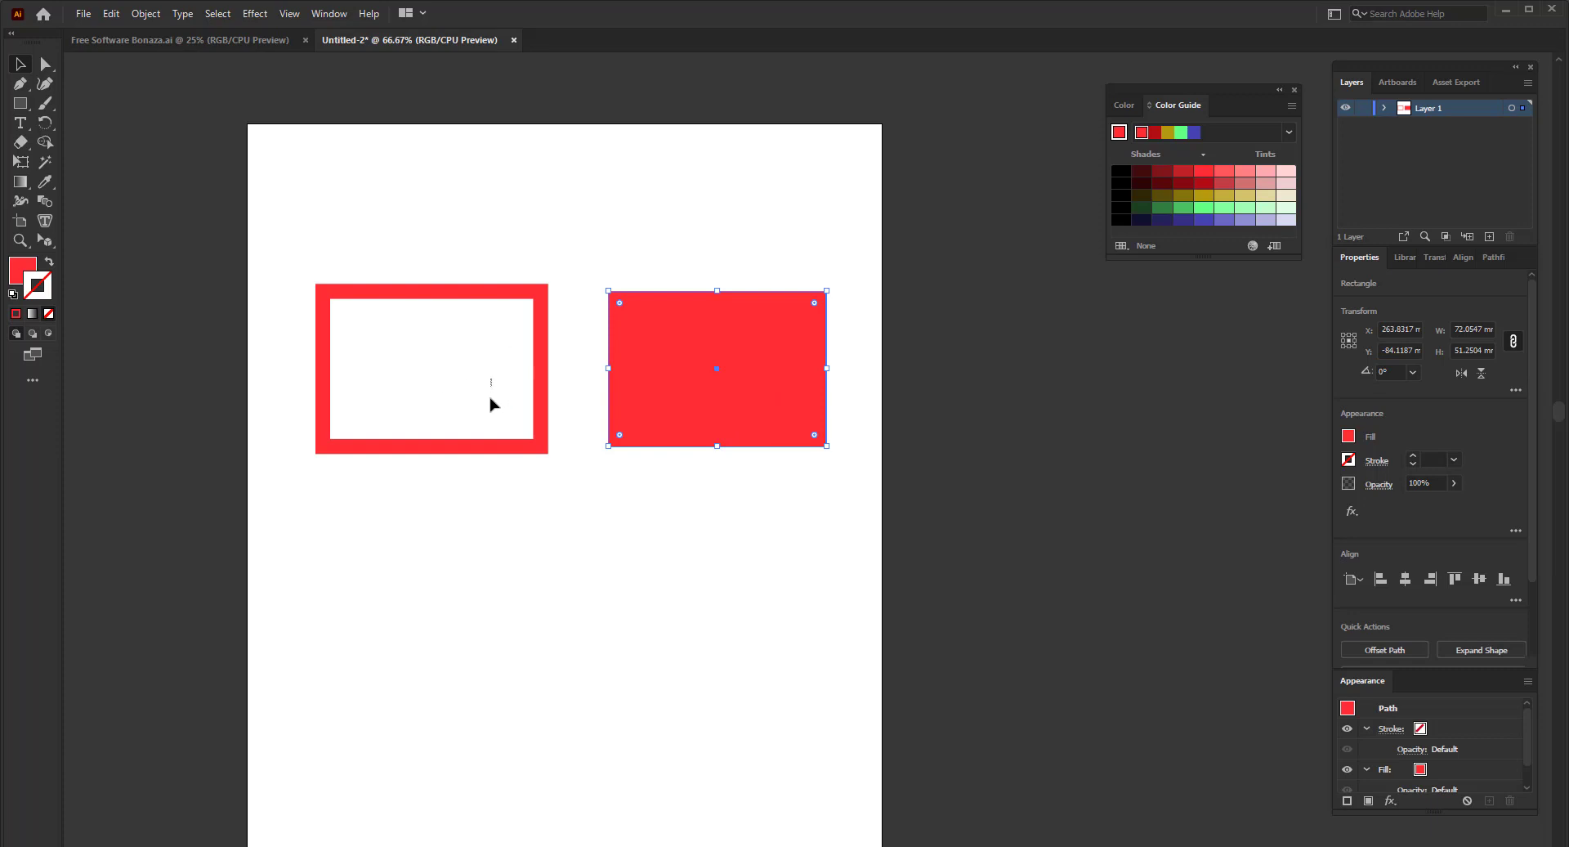
{"action": "left_click_drag", "start_coordinate": [490, 403], "coordinate": [480, 564]}
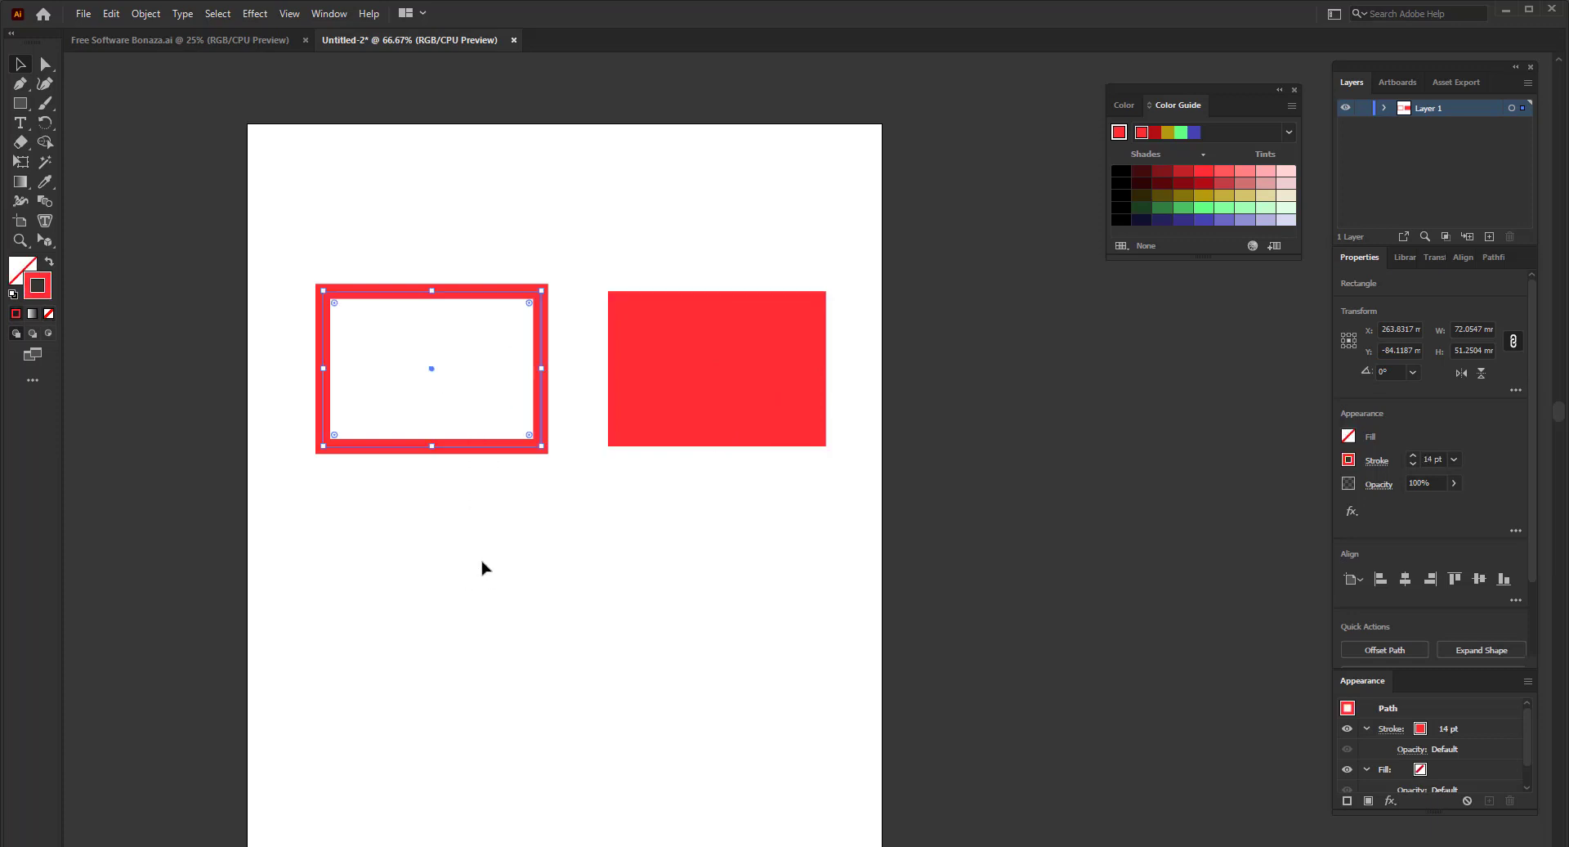
{"action": "left_click", "coordinate": [531, 460]}
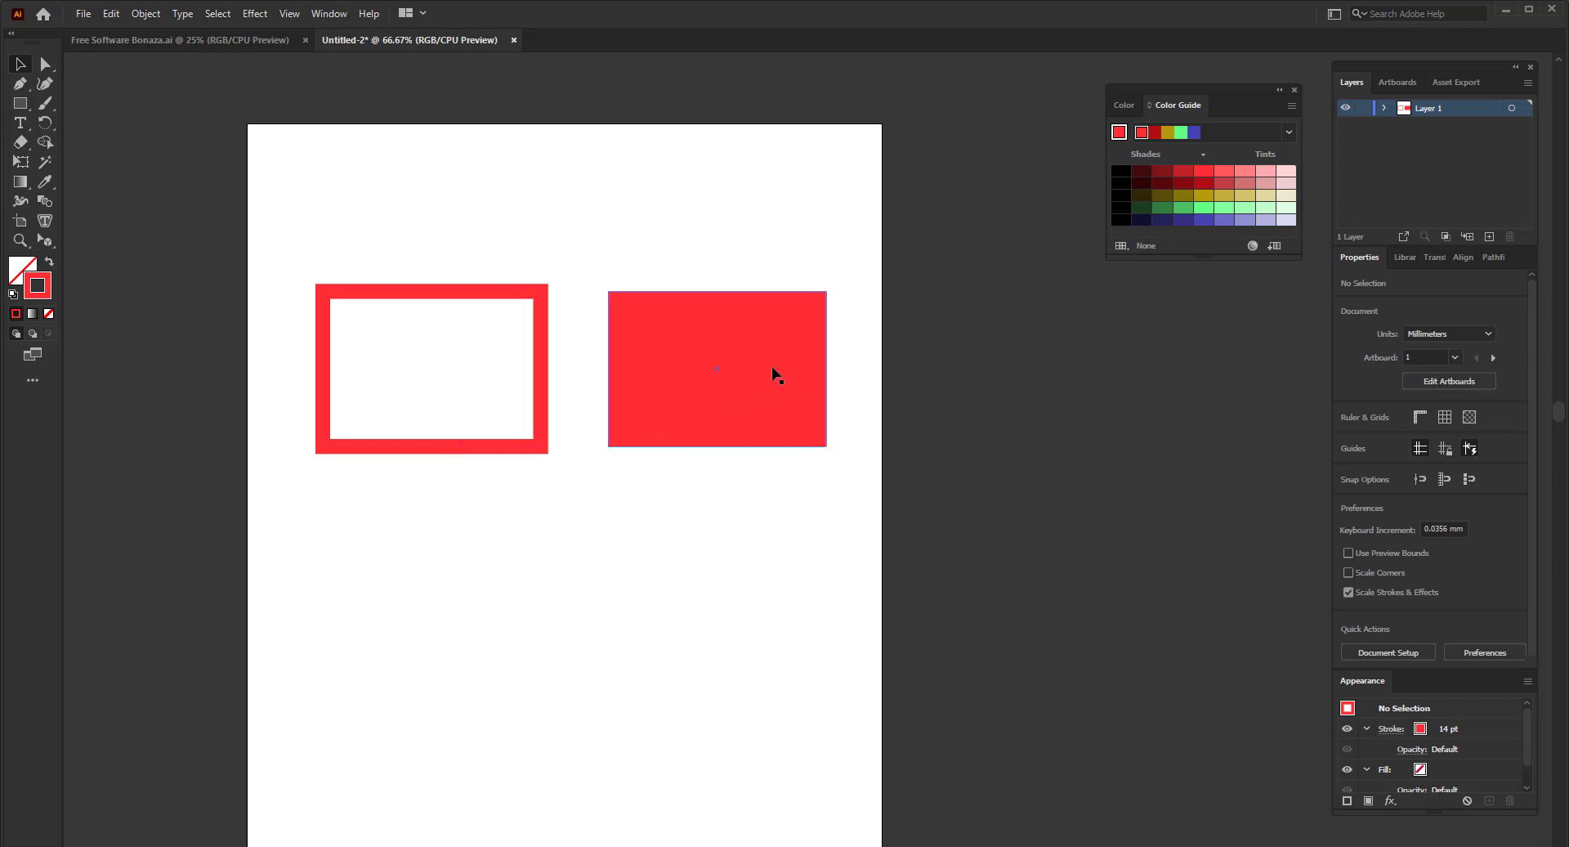
- Move the filled rectangle down by its interior and bring it back up level with the outlined rectangle
{"action": "left_click_drag", "start_coordinate": [770, 369], "coordinate": [764, 550]}
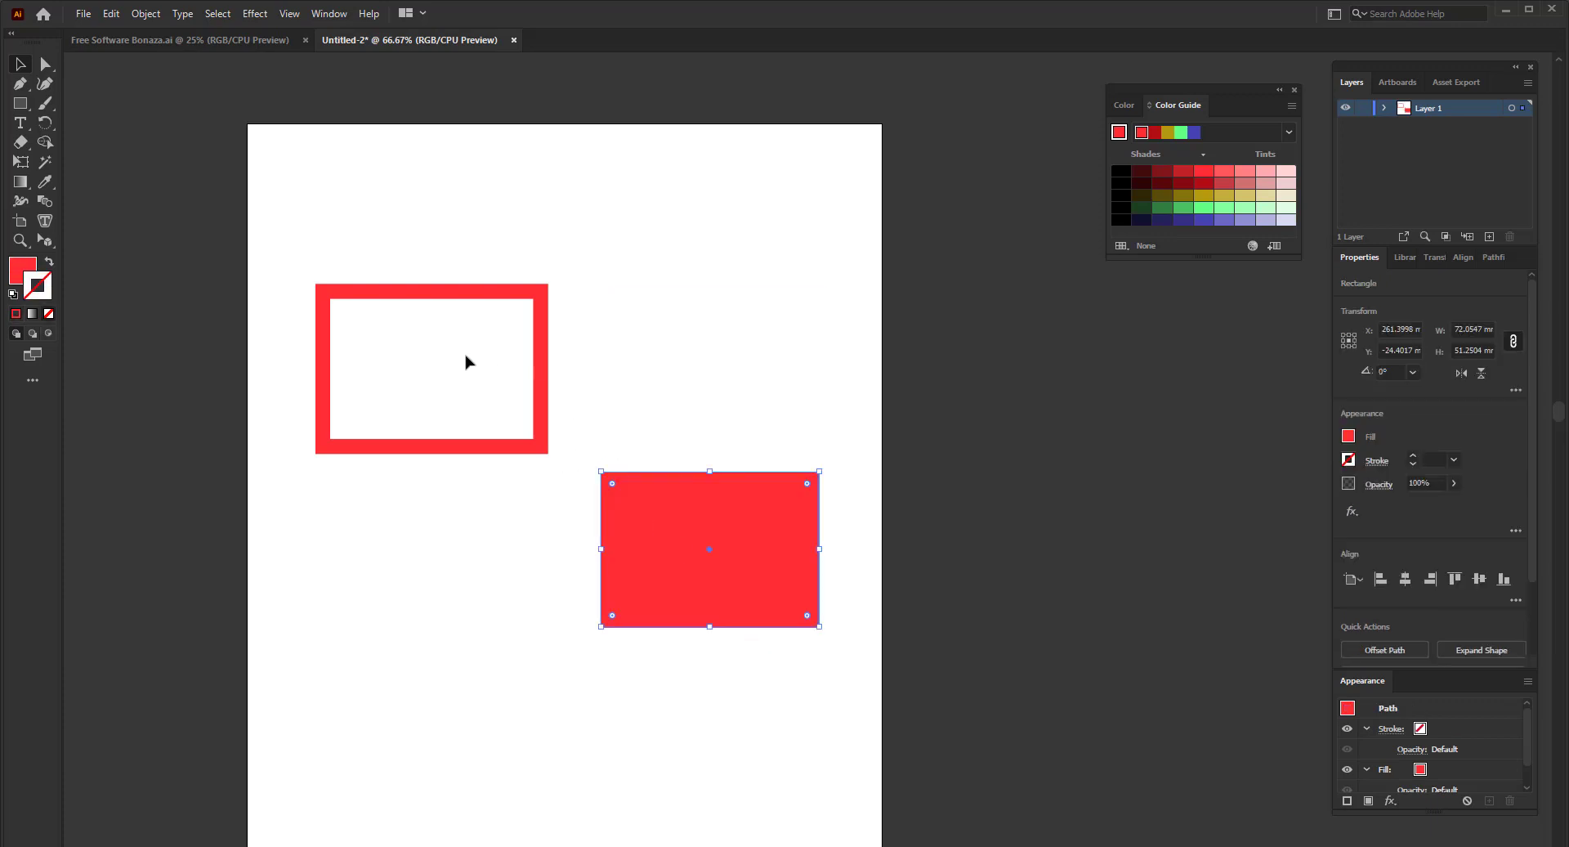
{"action": "left_click", "coordinate": [508, 556]}
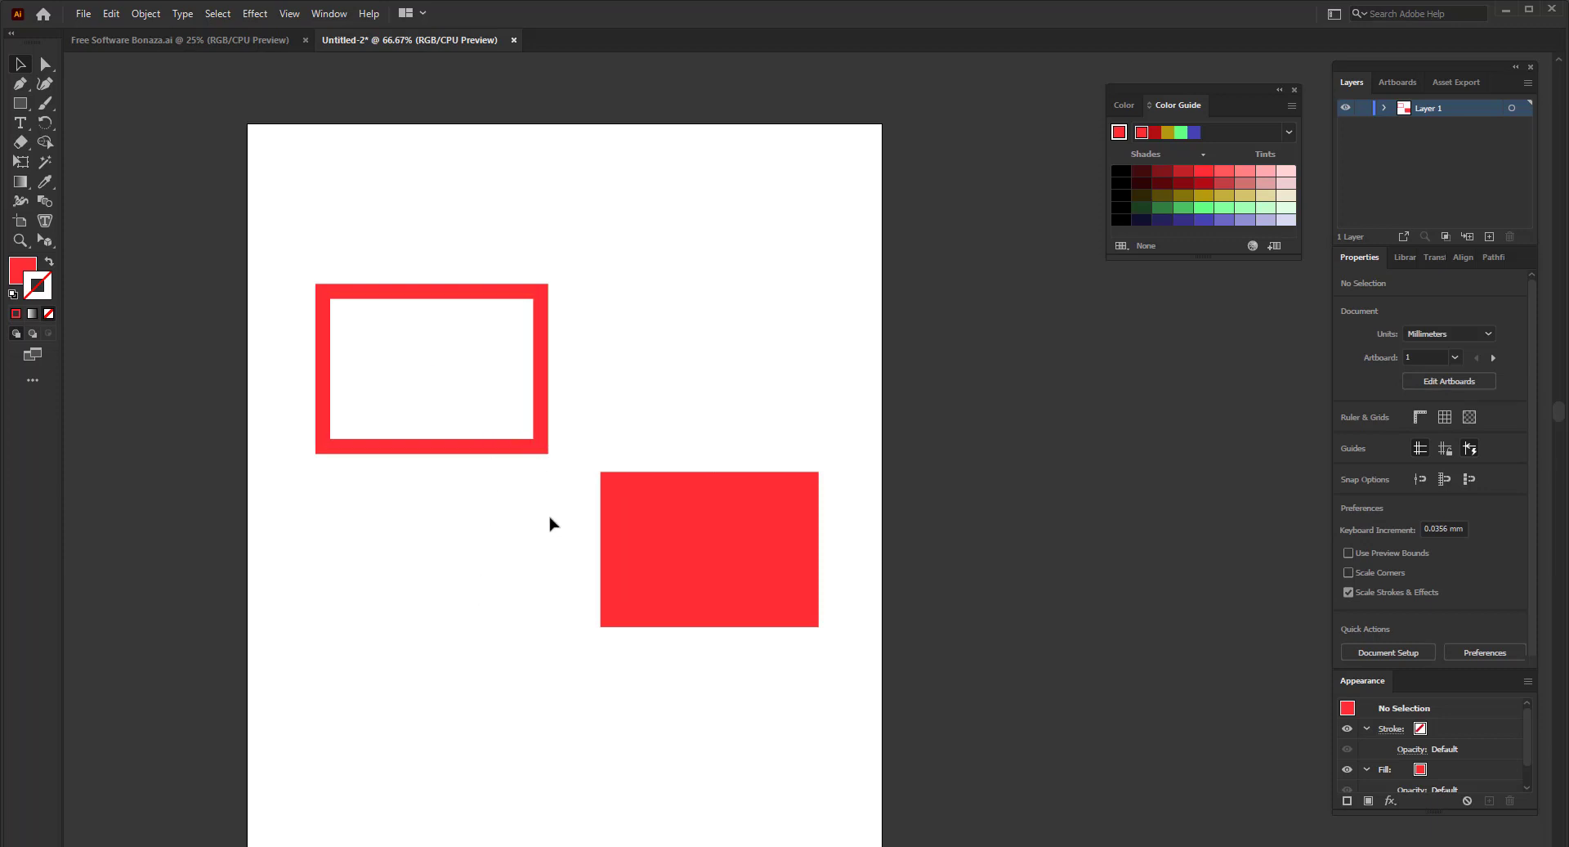
{"action": "left_click_drag", "start_coordinate": [771, 574], "coordinate": [767, 396]}
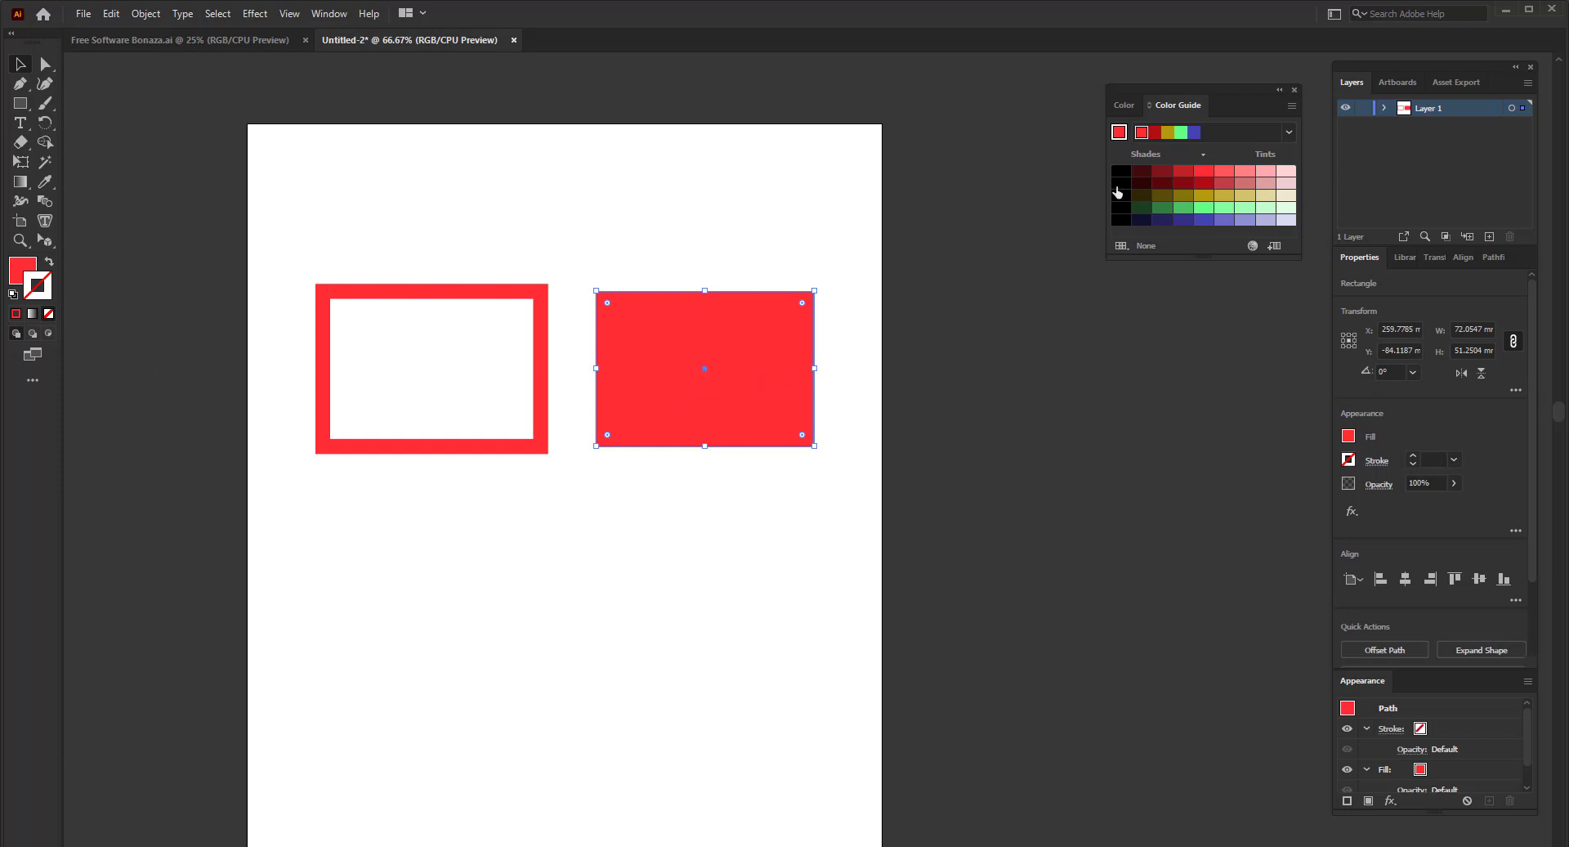
- Fill the right-hand rectangle with the green harmony colour from the Color Guide, with its stroke set to None, and deselect it
{"action": "left_click", "coordinate": [1175, 135]}
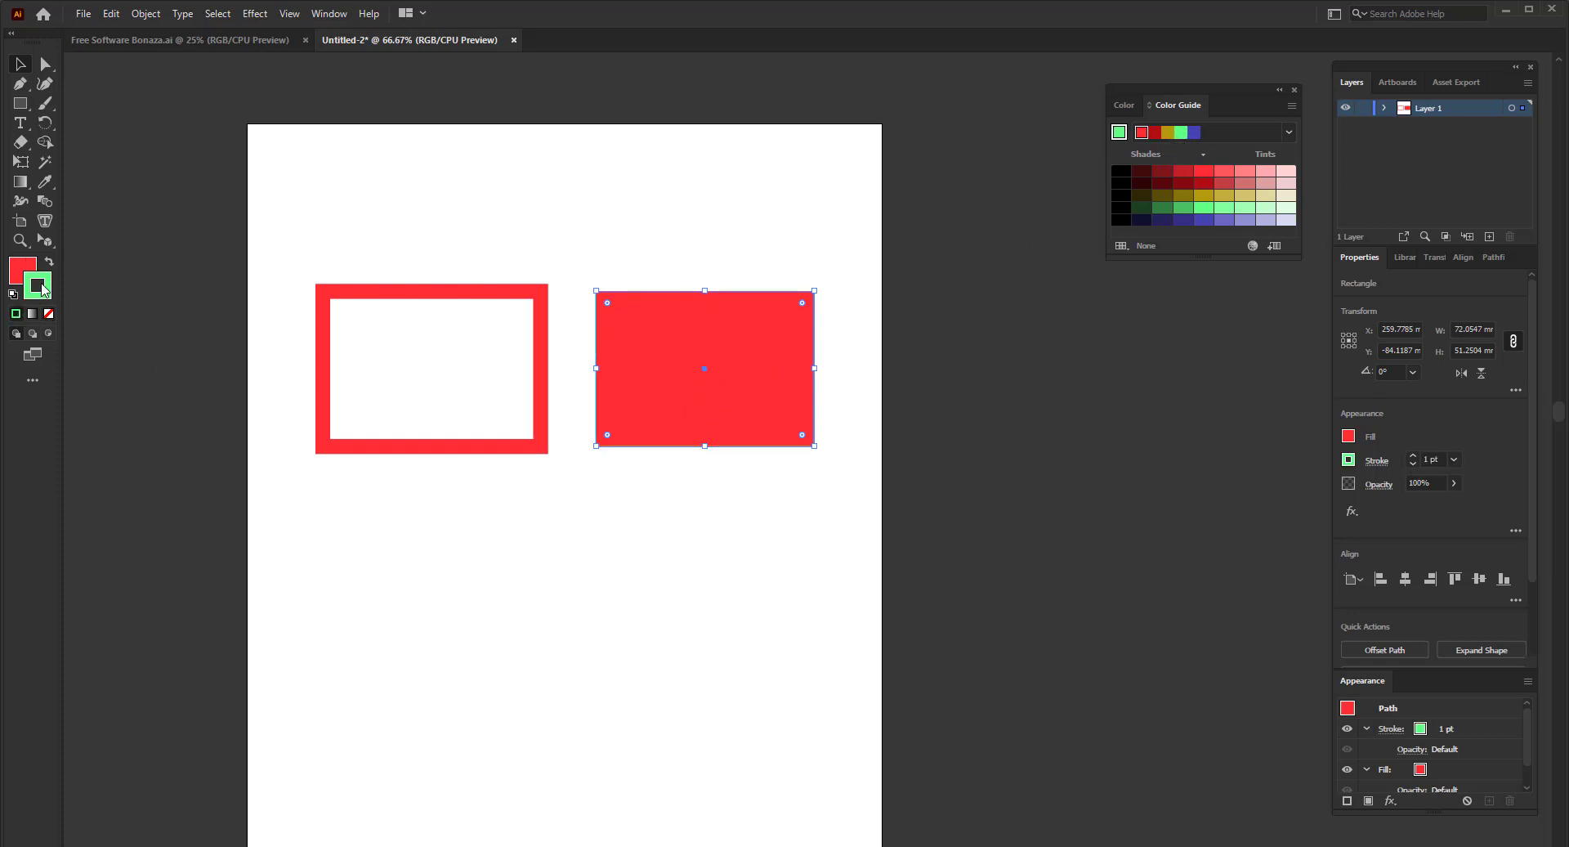
{"action": "key", "text": "slash"}
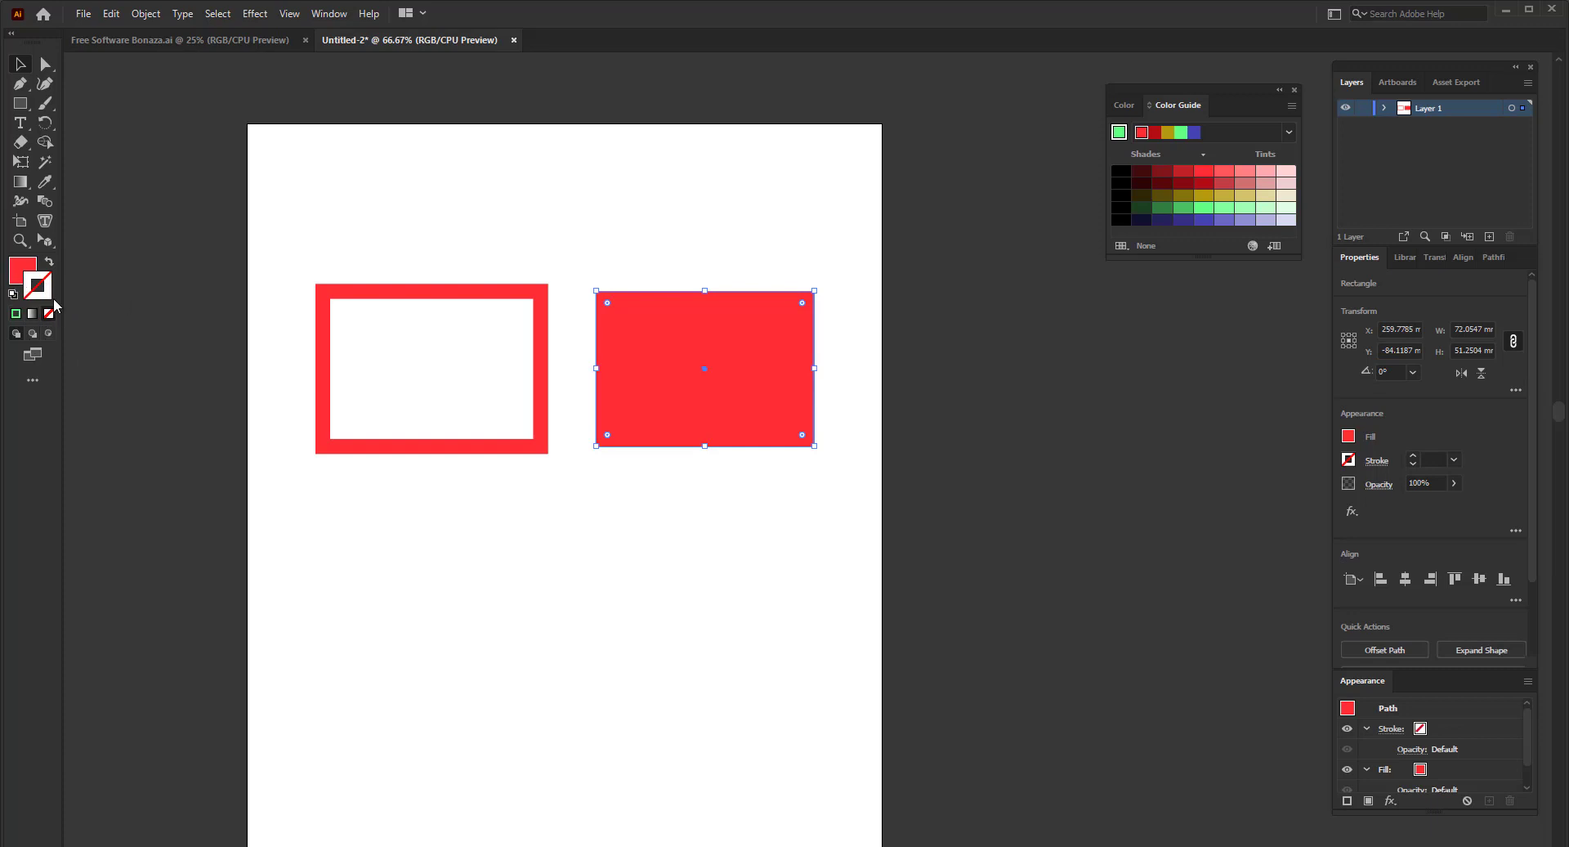
{"action": "left_click", "coordinate": [29, 272]}
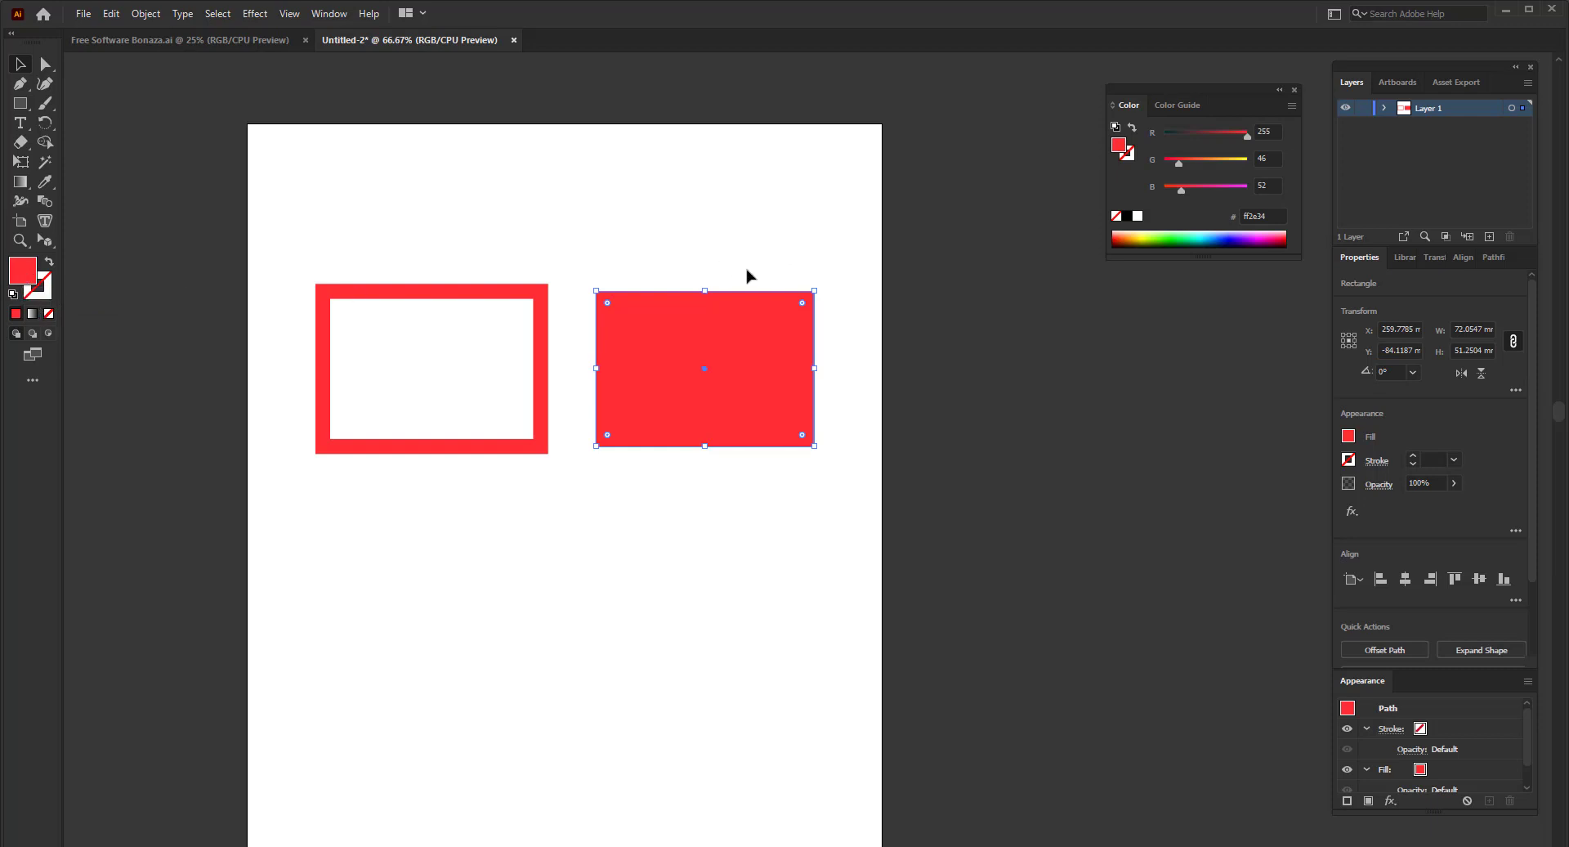
{"action": "left_click", "coordinate": [1178, 106]}
{"action": "left_click", "coordinate": [1183, 139]}
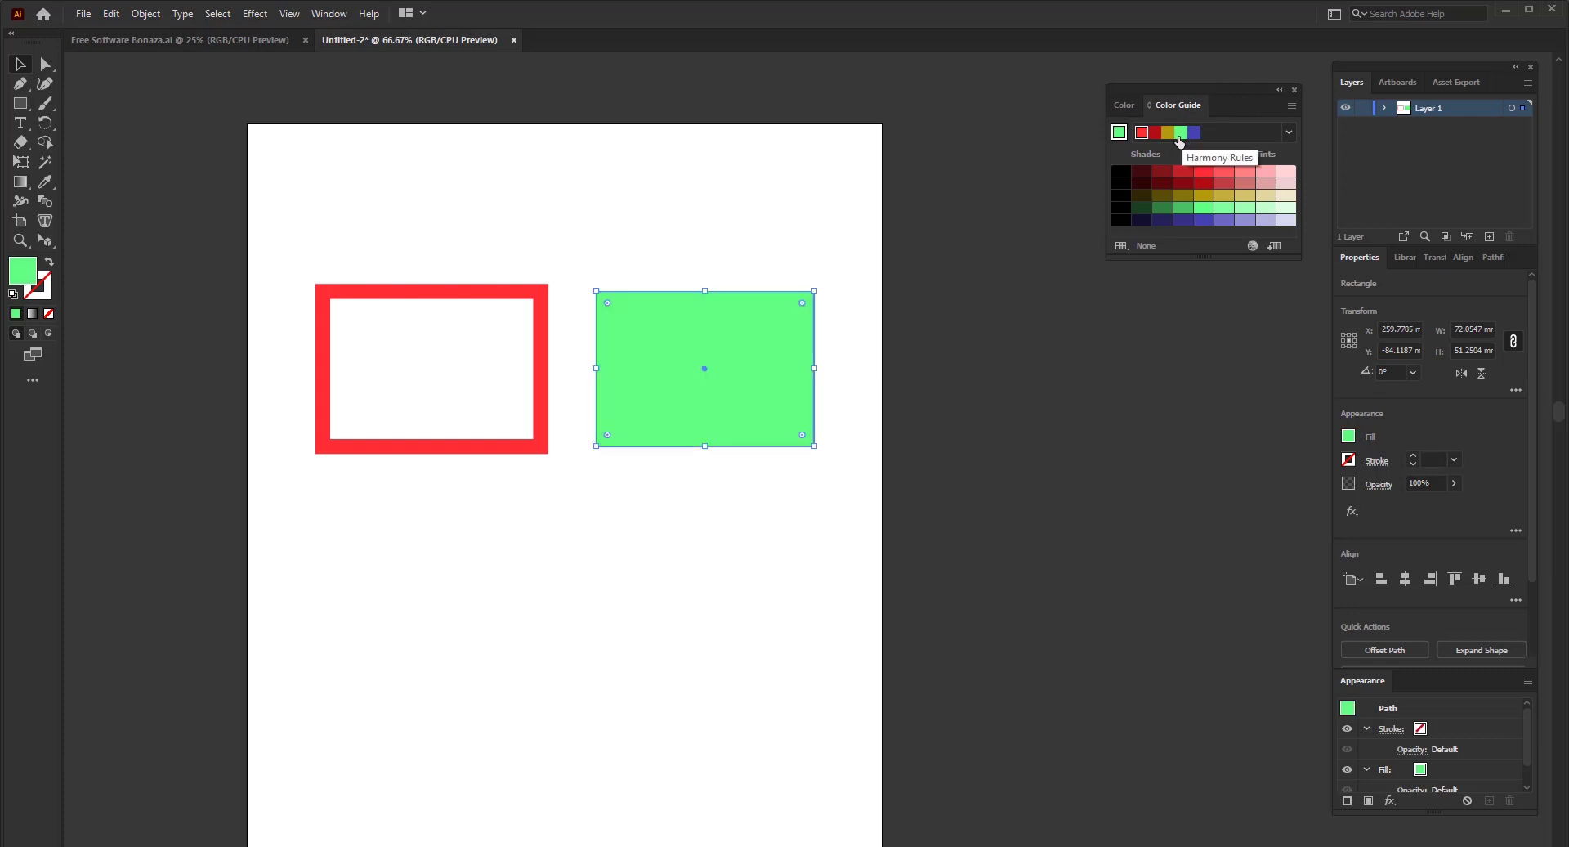
{"action": "left_click", "coordinate": [696, 670]}
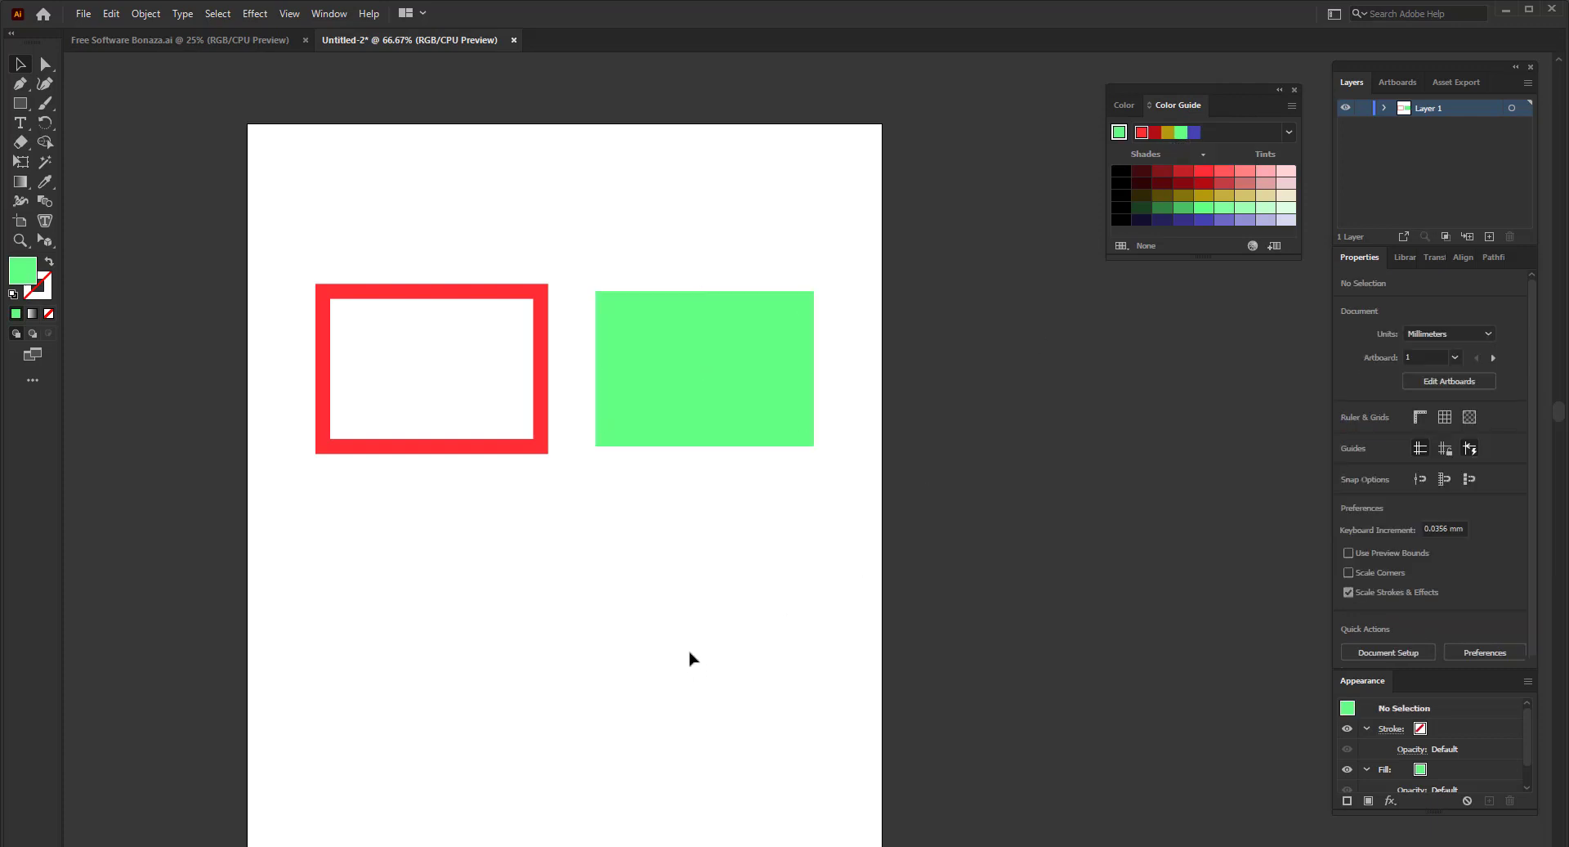
- Give the red-outlined rectangle a blue fill, colour 2639c4, and deselect it
{"action": "left_click", "coordinate": [669, 423]}
{"action": "left_click", "coordinate": [543, 446]}
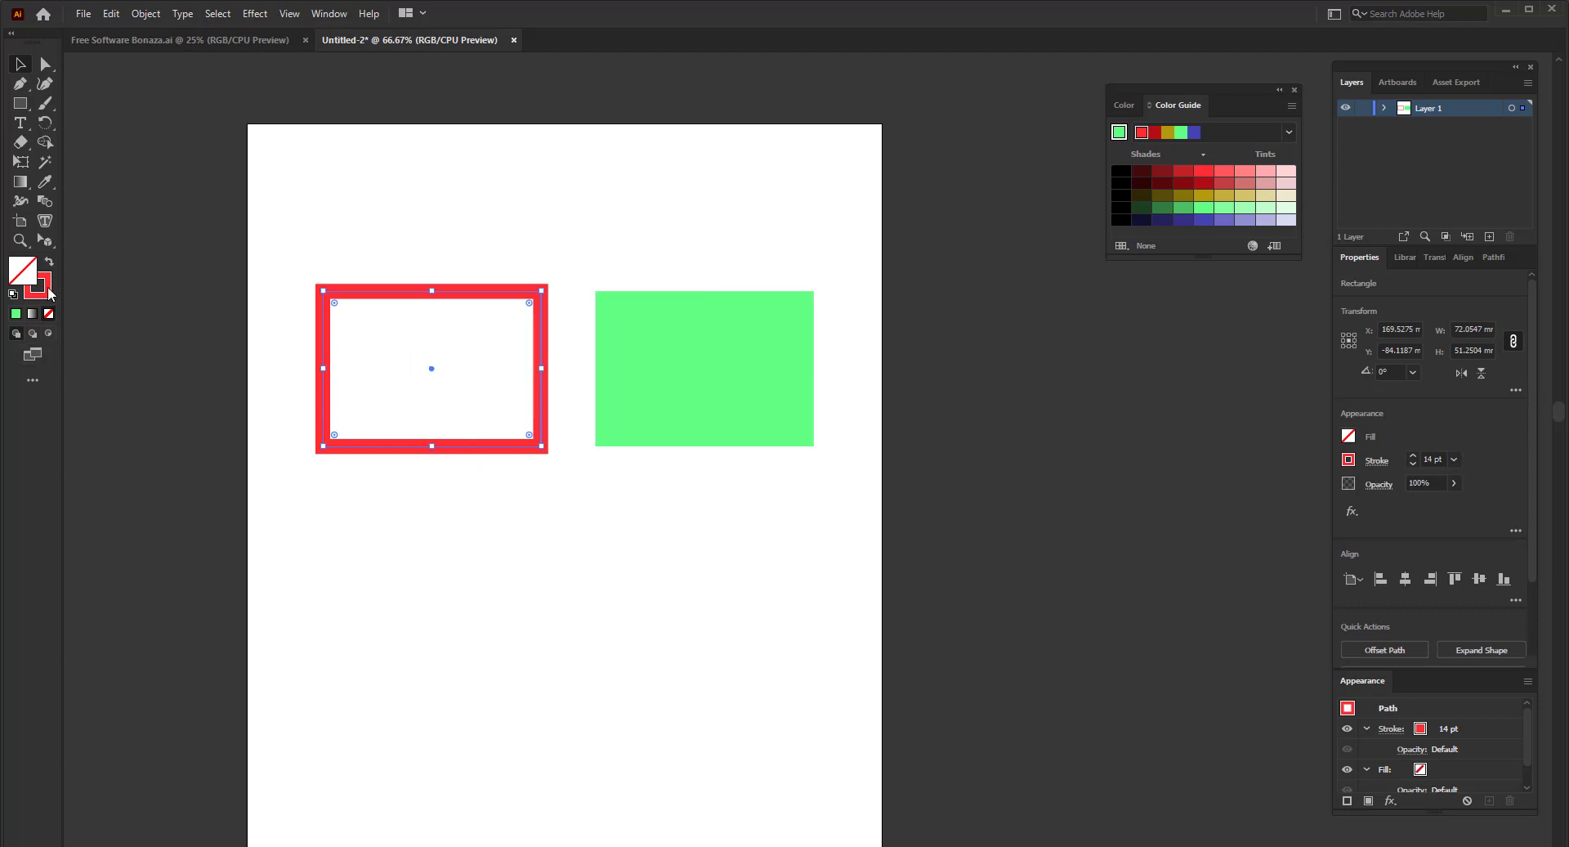
{"action": "double_click", "coordinate": [22, 271]}
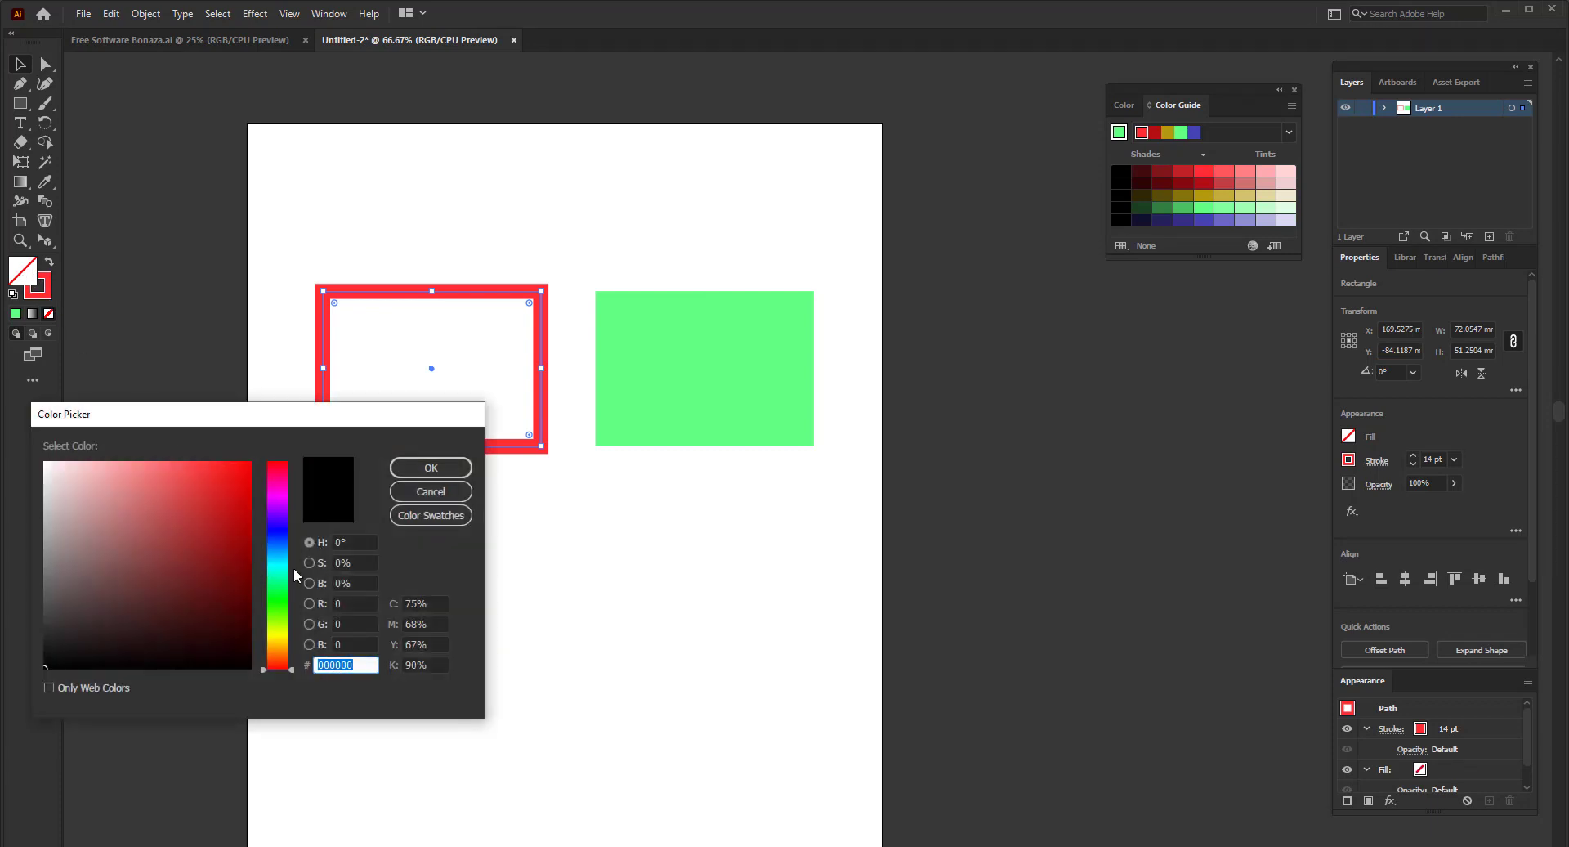
{"action": "left_click_drag", "start_coordinate": [286, 548], "coordinate": [283, 533]}
{"action": "left_click", "coordinate": [211, 509]}
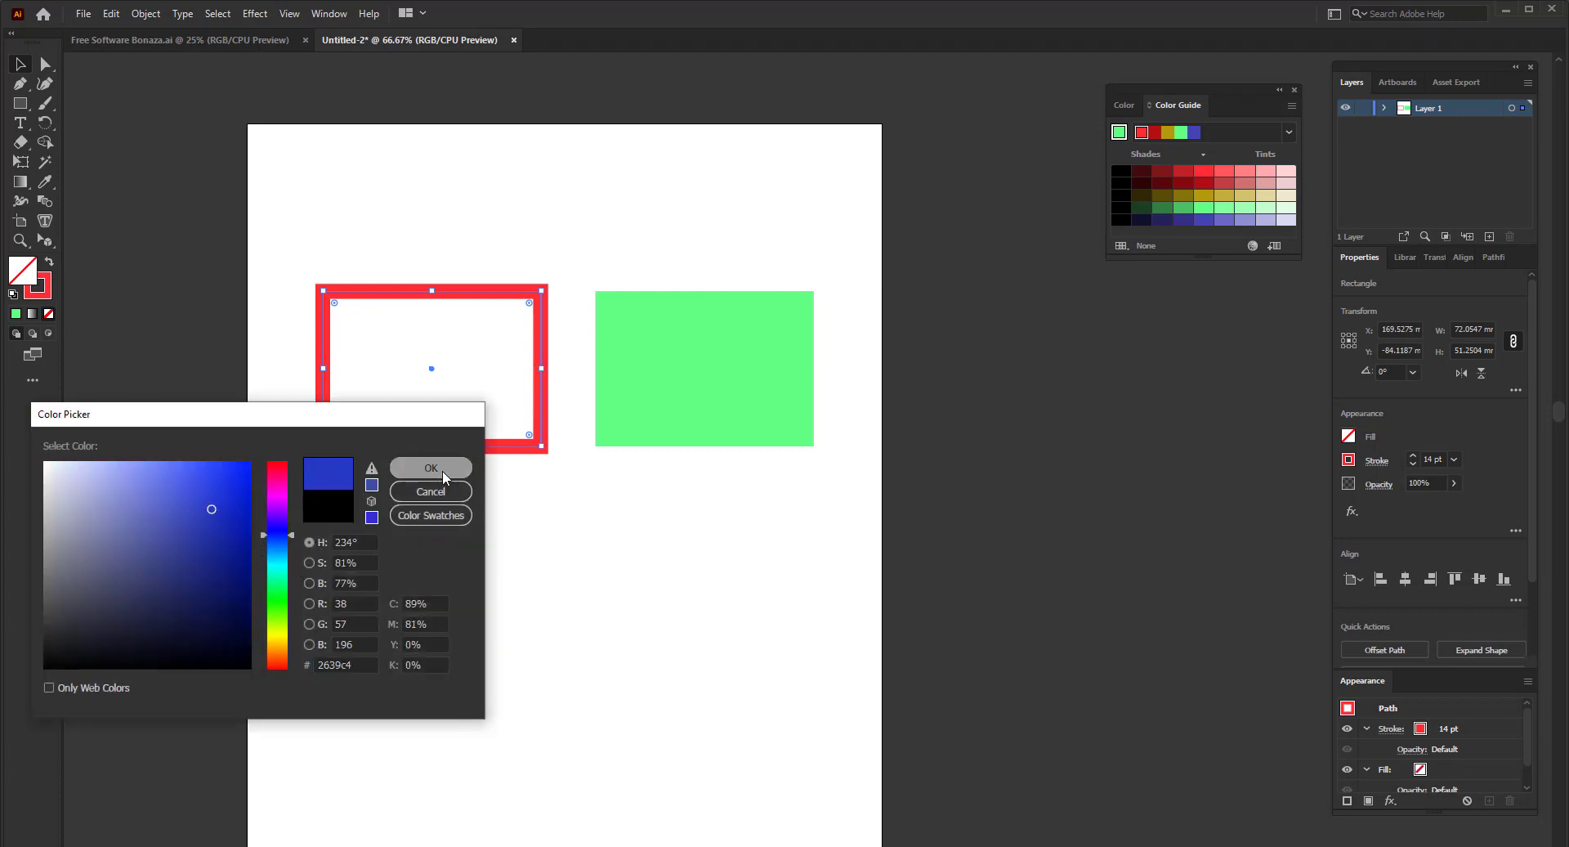
{"action": "left_click", "coordinate": [443, 469]}
{"action": "left_click", "coordinate": [425, 684]}
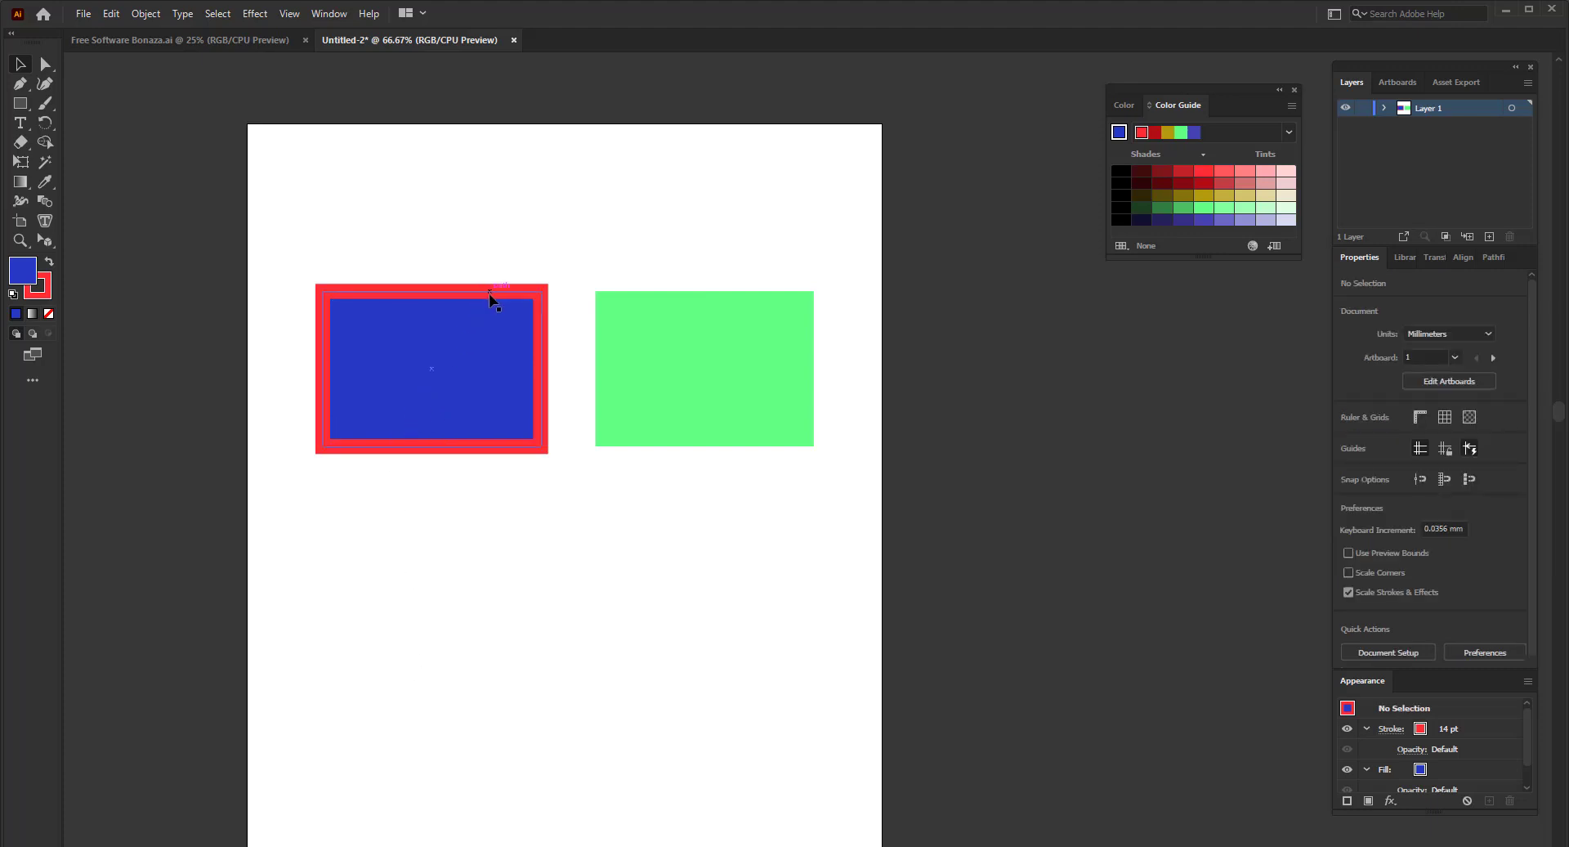
- Give the green rectangle a magenta stroke, colour d80ed8, closing the prayer-times pop-up along the way, and deselect it
{"action": "left_click", "coordinate": [745, 394]}
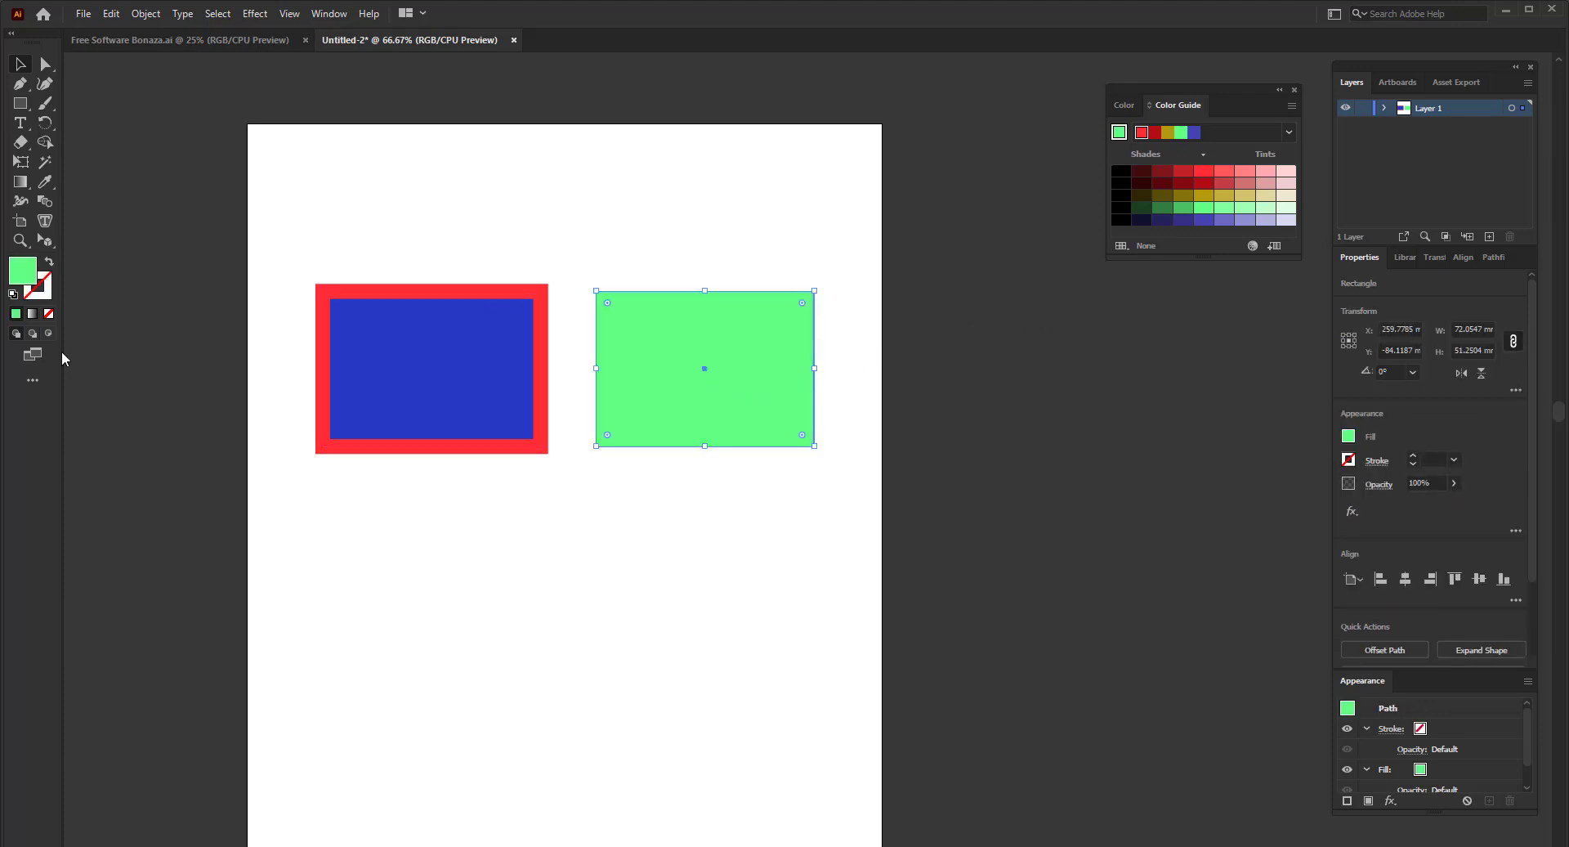
{"action": "double_click", "coordinate": [43, 296]}
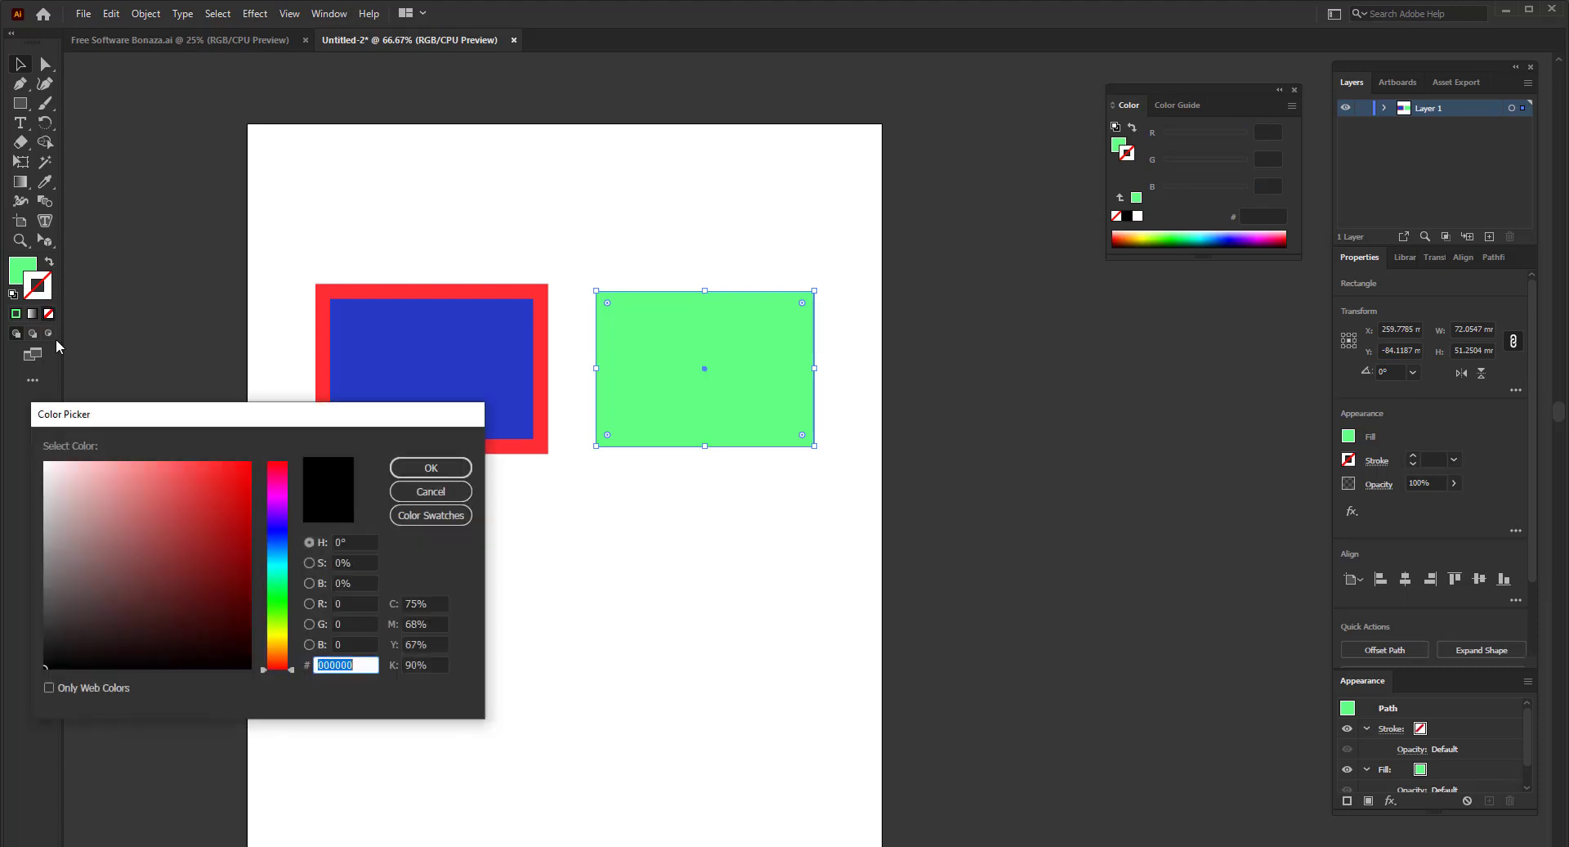
{"action": "left_click", "coordinate": [284, 595]}
{"action": "mouse_move", "coordinate": [283, 597]}
{"action": "left_mouse_down"}
{"action": "mouse_move", "coordinate": [289, 468]}
{"action": "mouse_move", "coordinate": [294, 652]}
{"action": "mouse_move", "coordinate": [298, 574]}
{"action": "left_mouse_up"}
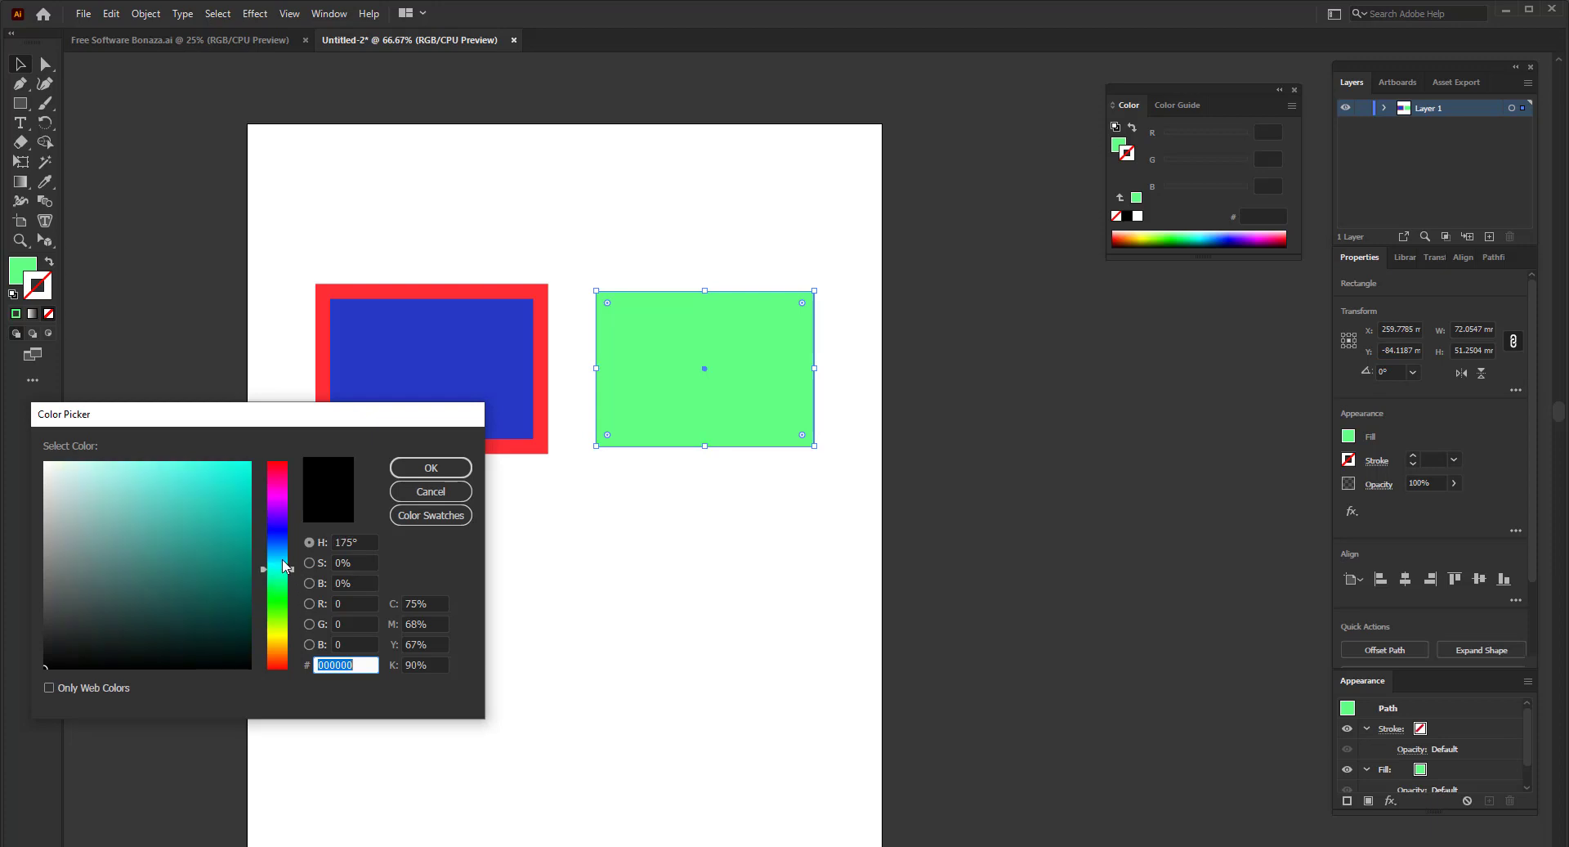
{"action": "left_click_drag", "start_coordinate": [238, 520], "coordinate": [239, 492]}
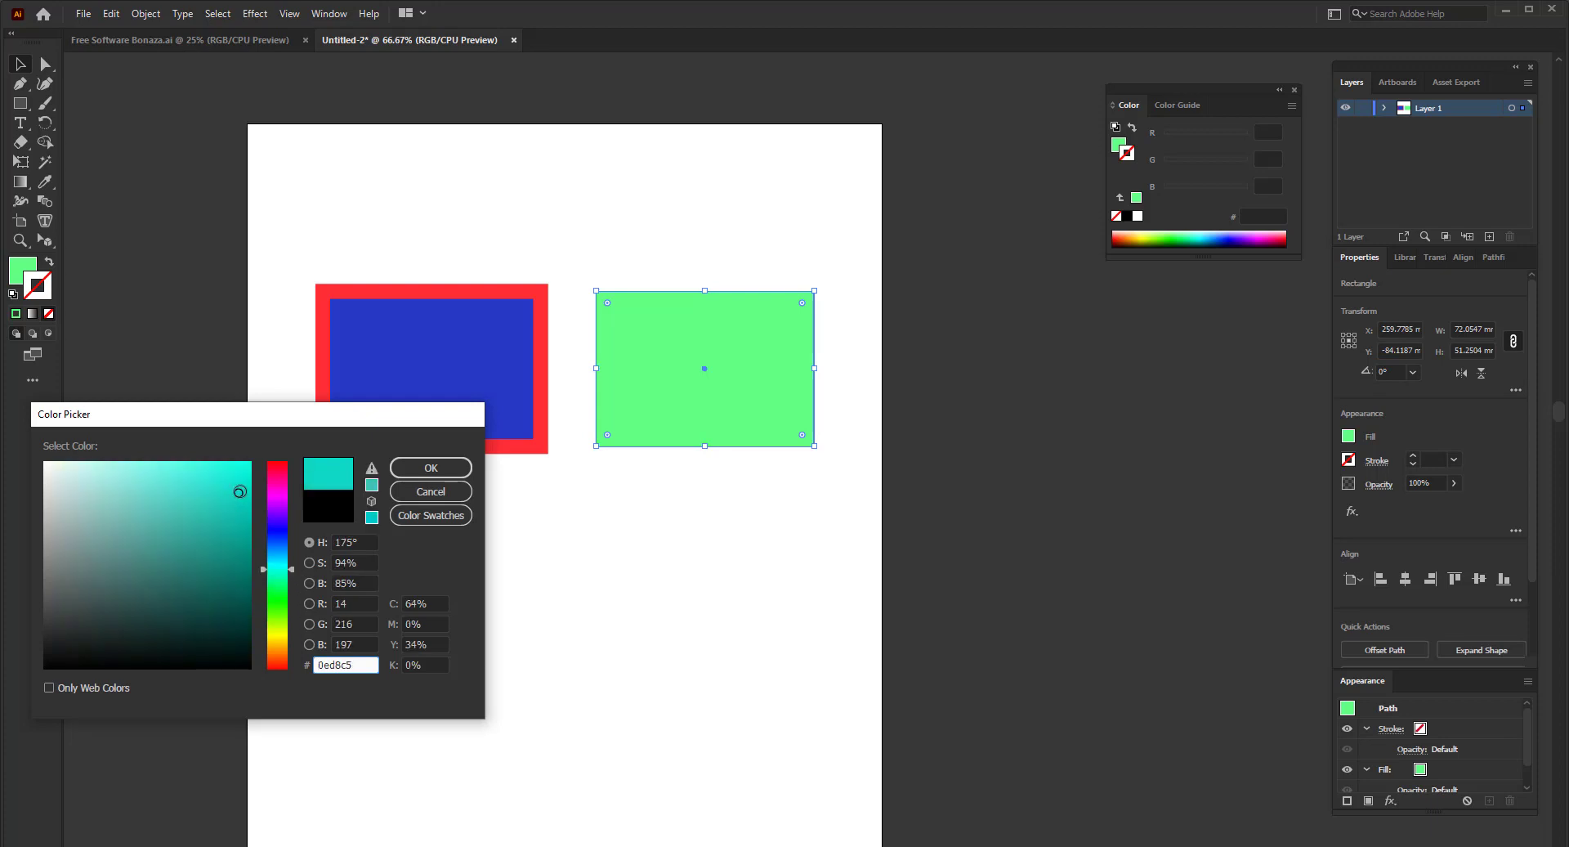
{"action": "left_click_drag", "start_coordinate": [282, 574], "coordinate": [282, 496]}
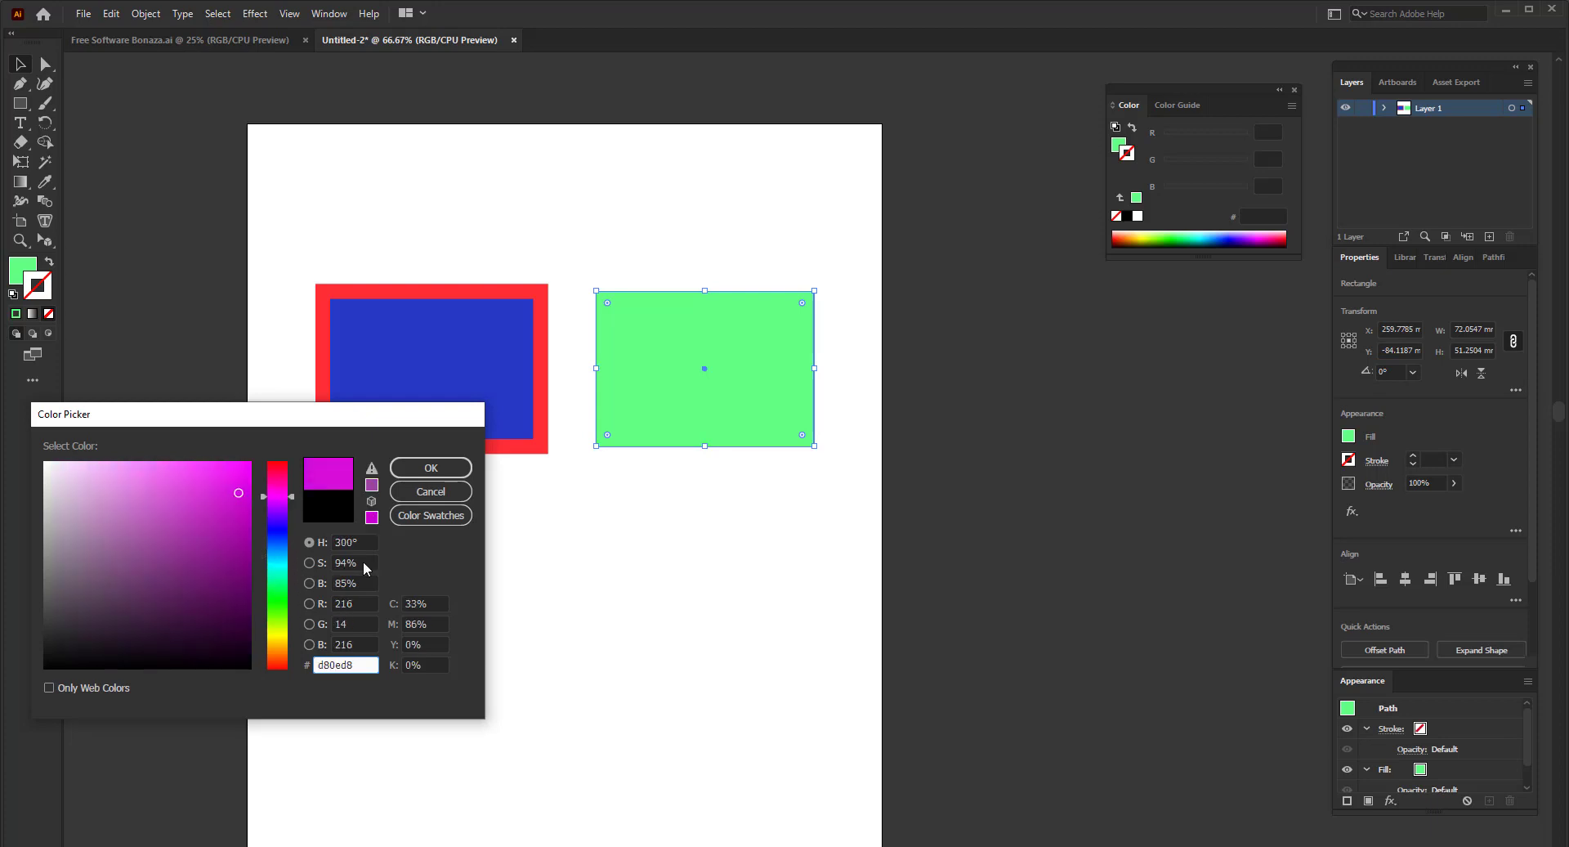
{"action": "key", "text": "Escape"}
{"action": "key", "text": "super"}
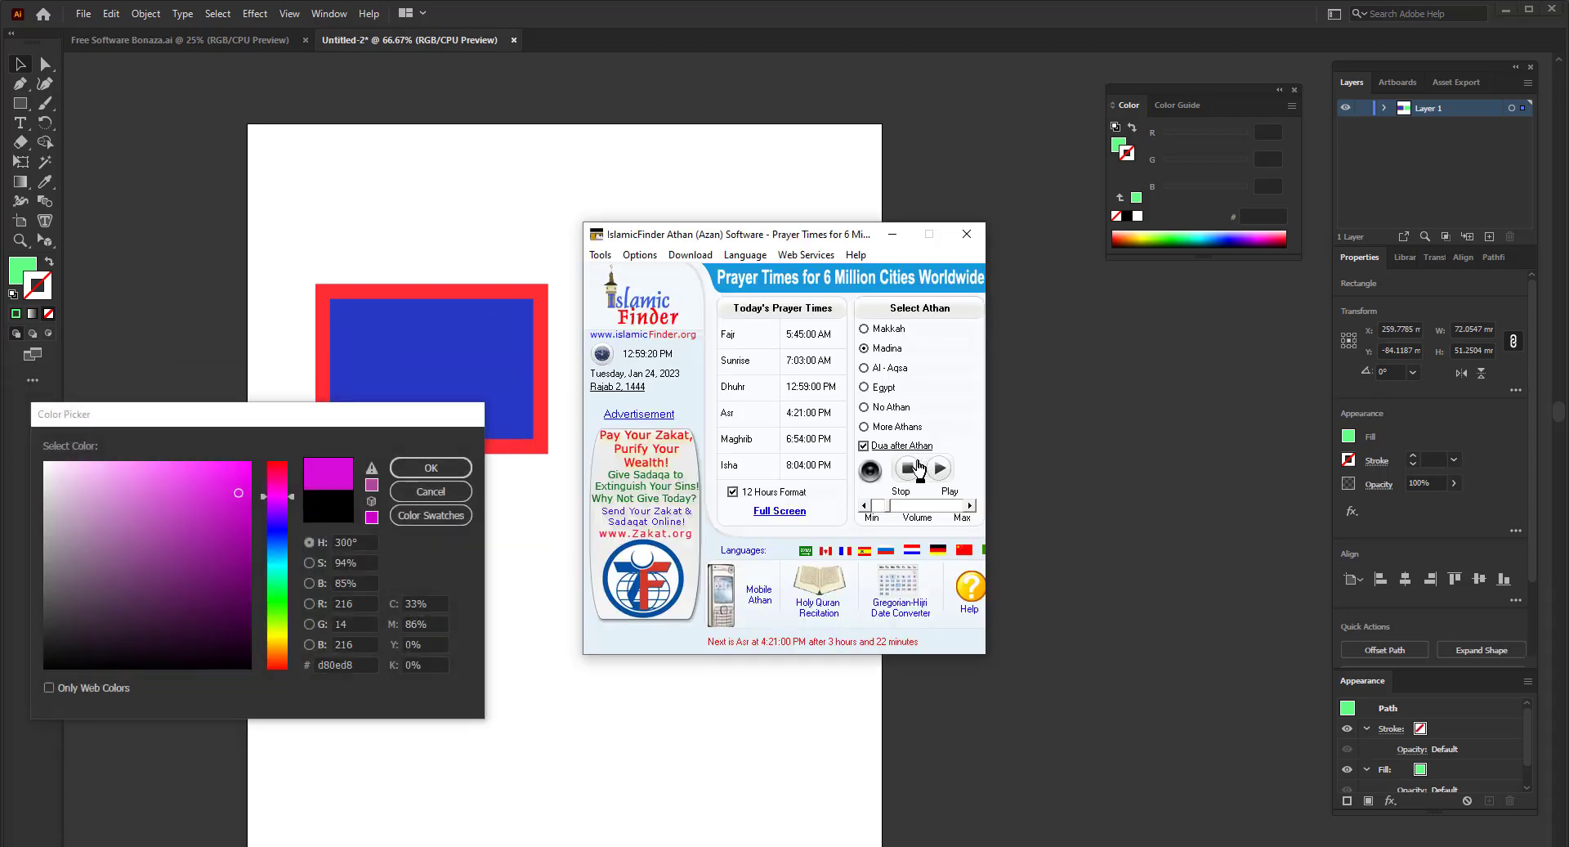
{"action": "left_click", "coordinate": [967, 234]}
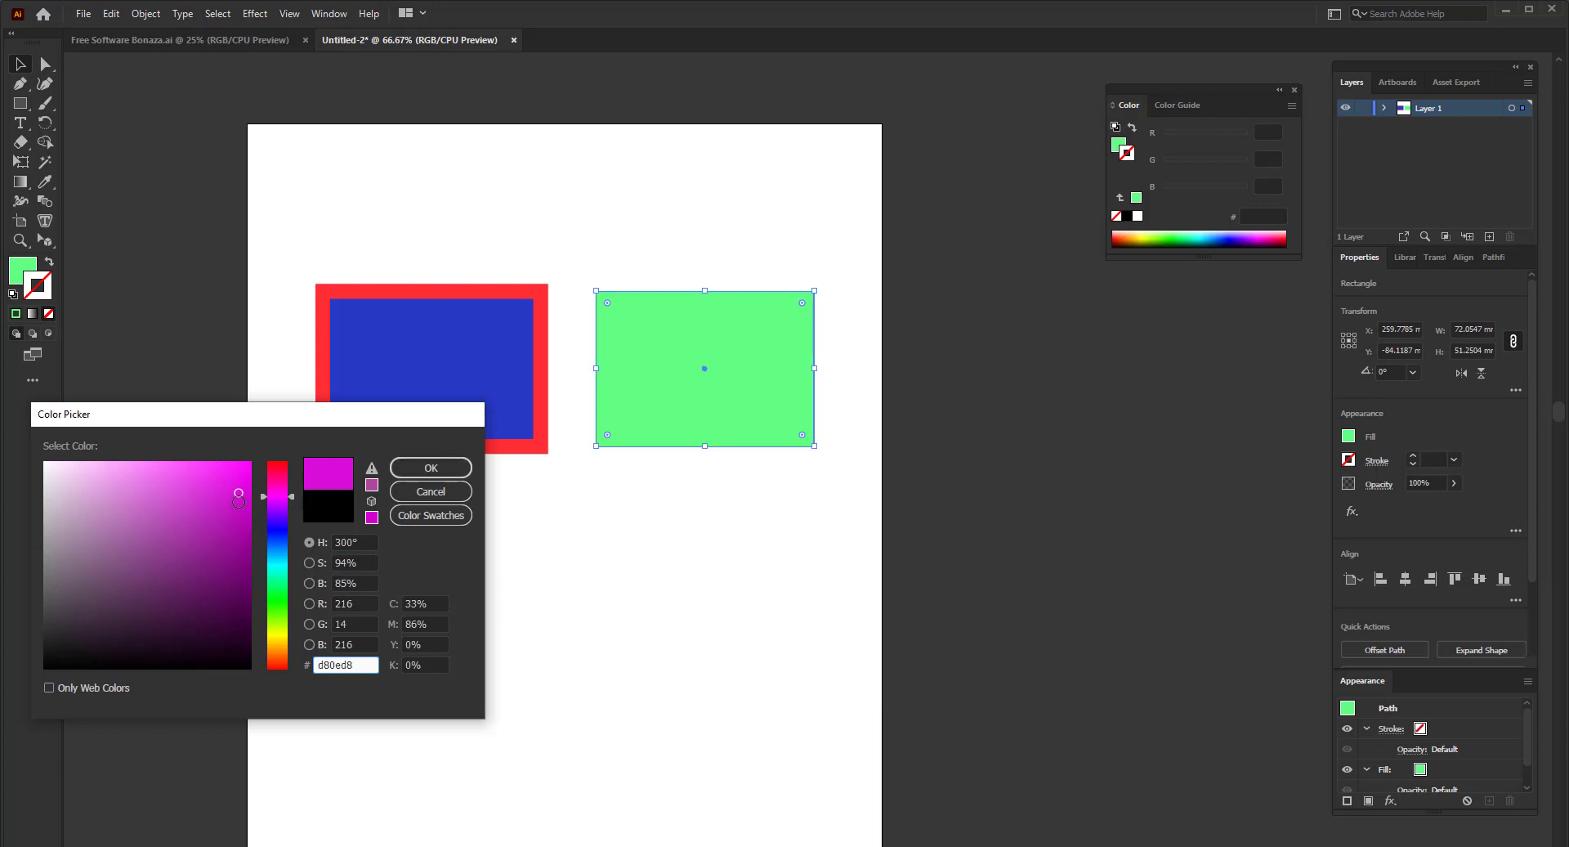
{"action": "left_click", "coordinate": [424, 470]}
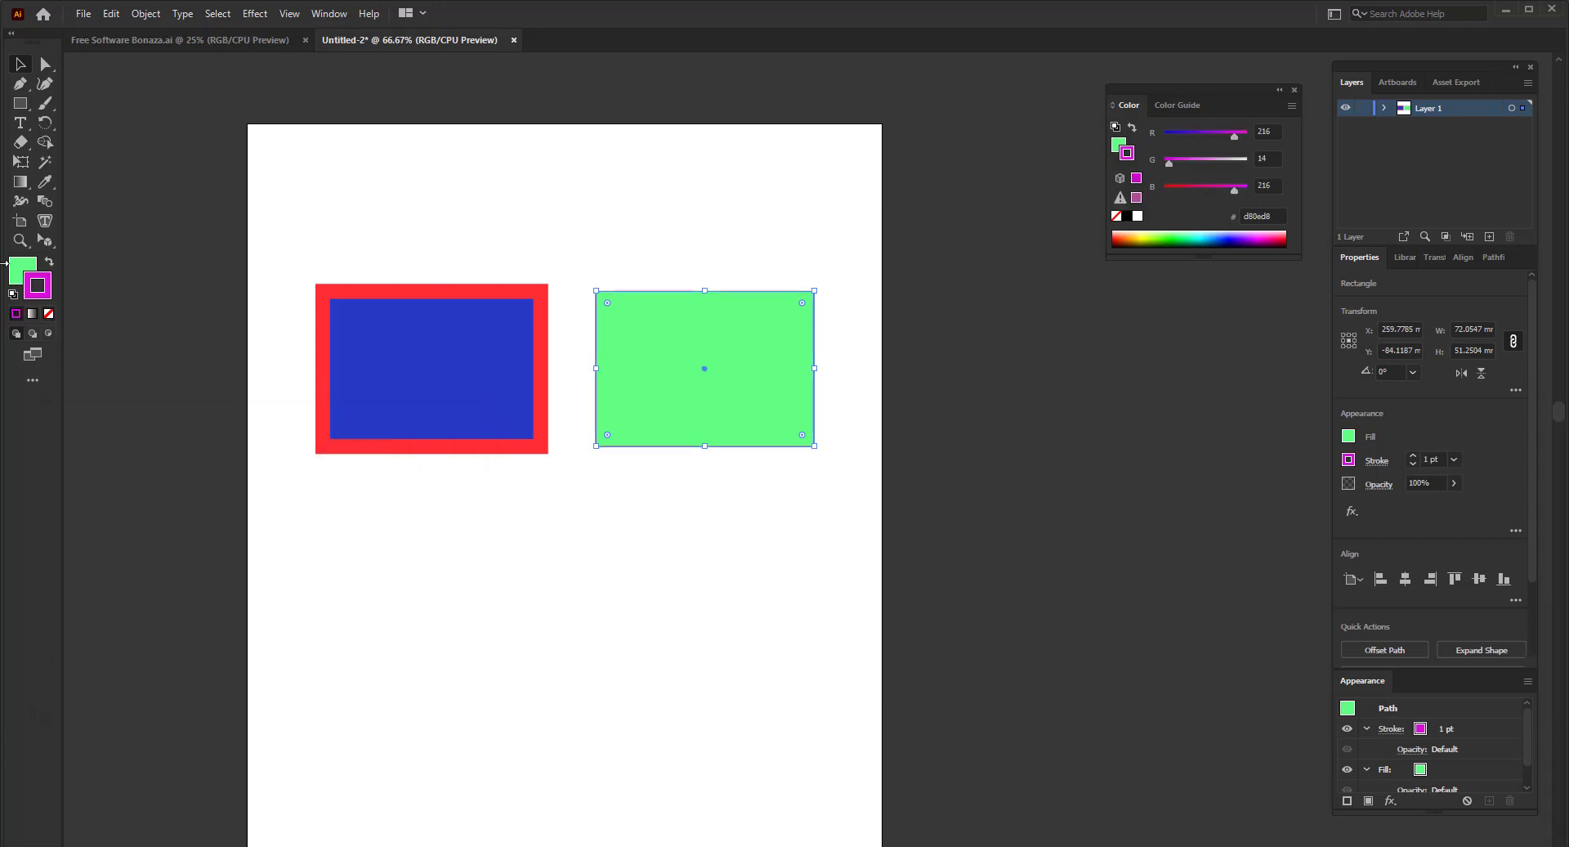
{"action": "left_click", "coordinate": [596, 577]}
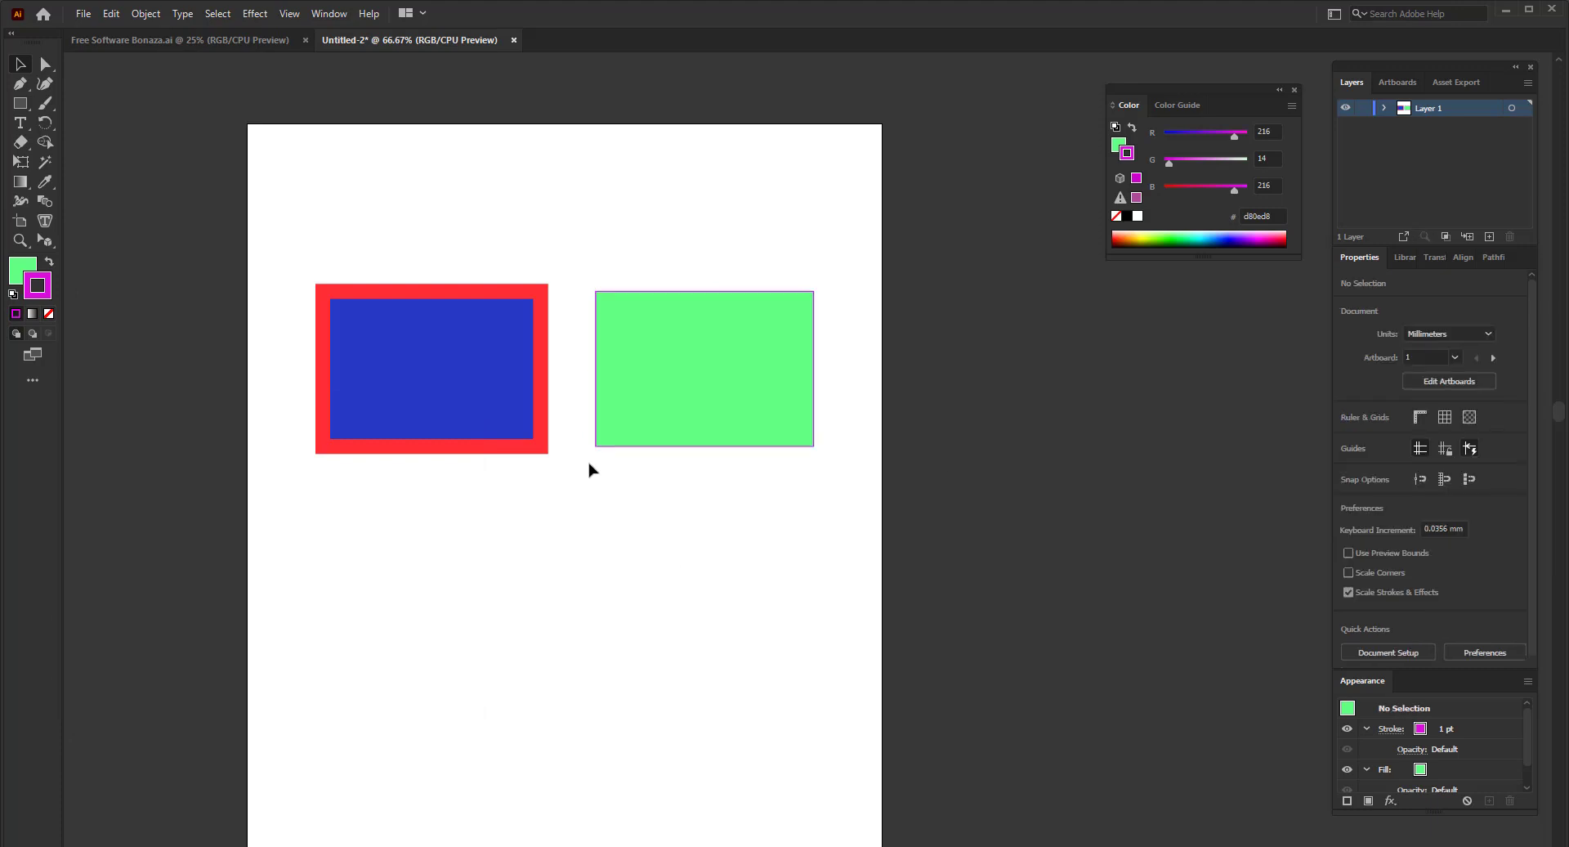
- Set the green rectangle's magenta stroke weight to 14 pt and deselect it
{"action": "left_click", "coordinate": [708, 446]}
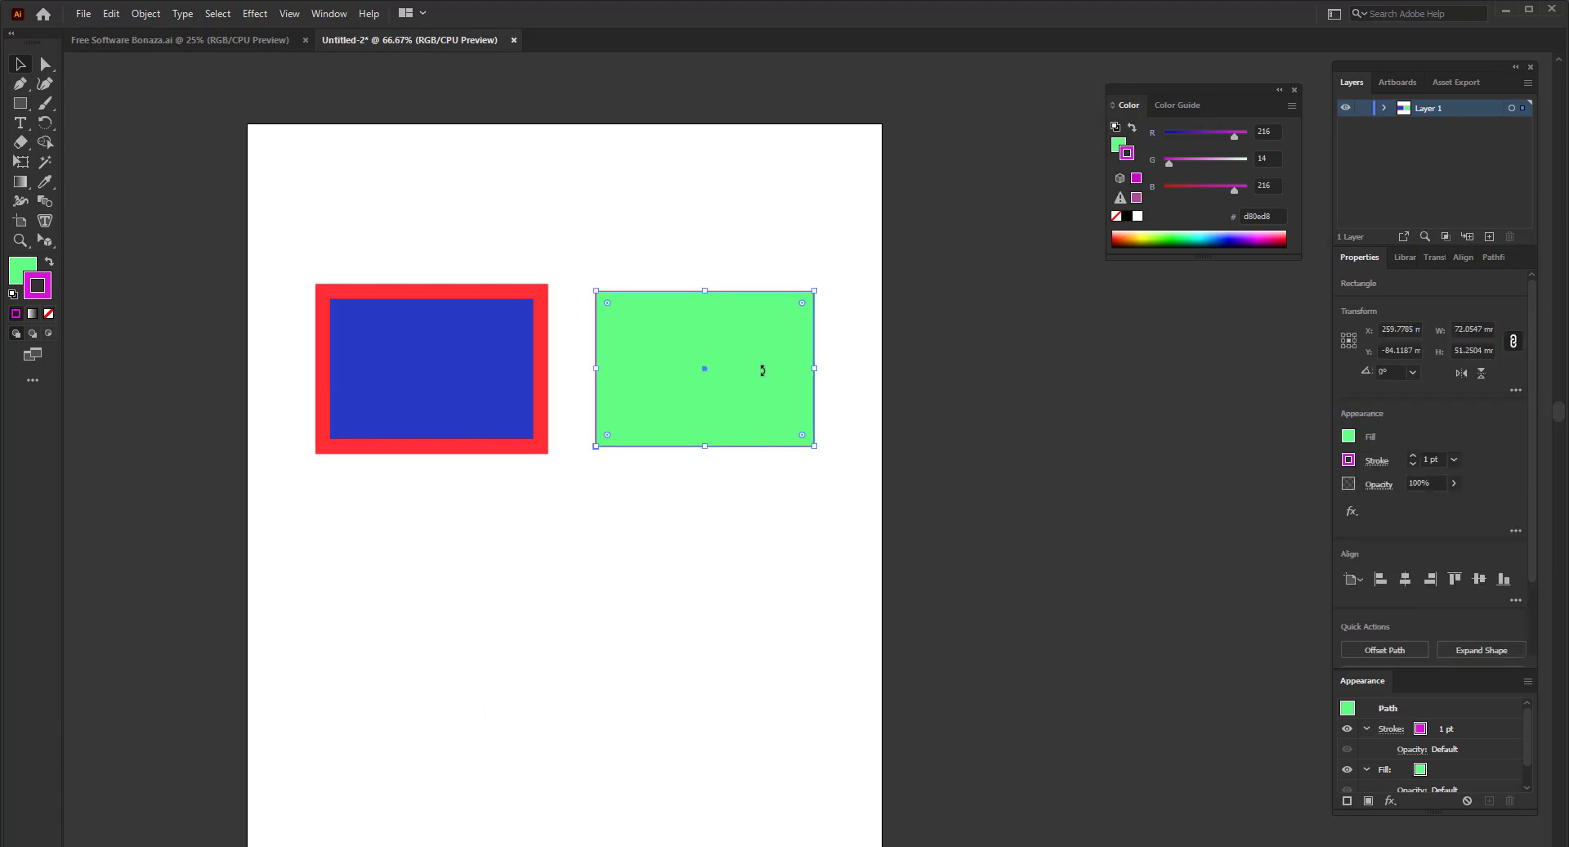
{"action": "left_click", "coordinate": [1454, 460]}
{"action": "left_click", "coordinate": [1475, 315]}
{"action": "left_click", "coordinate": [992, 581]}
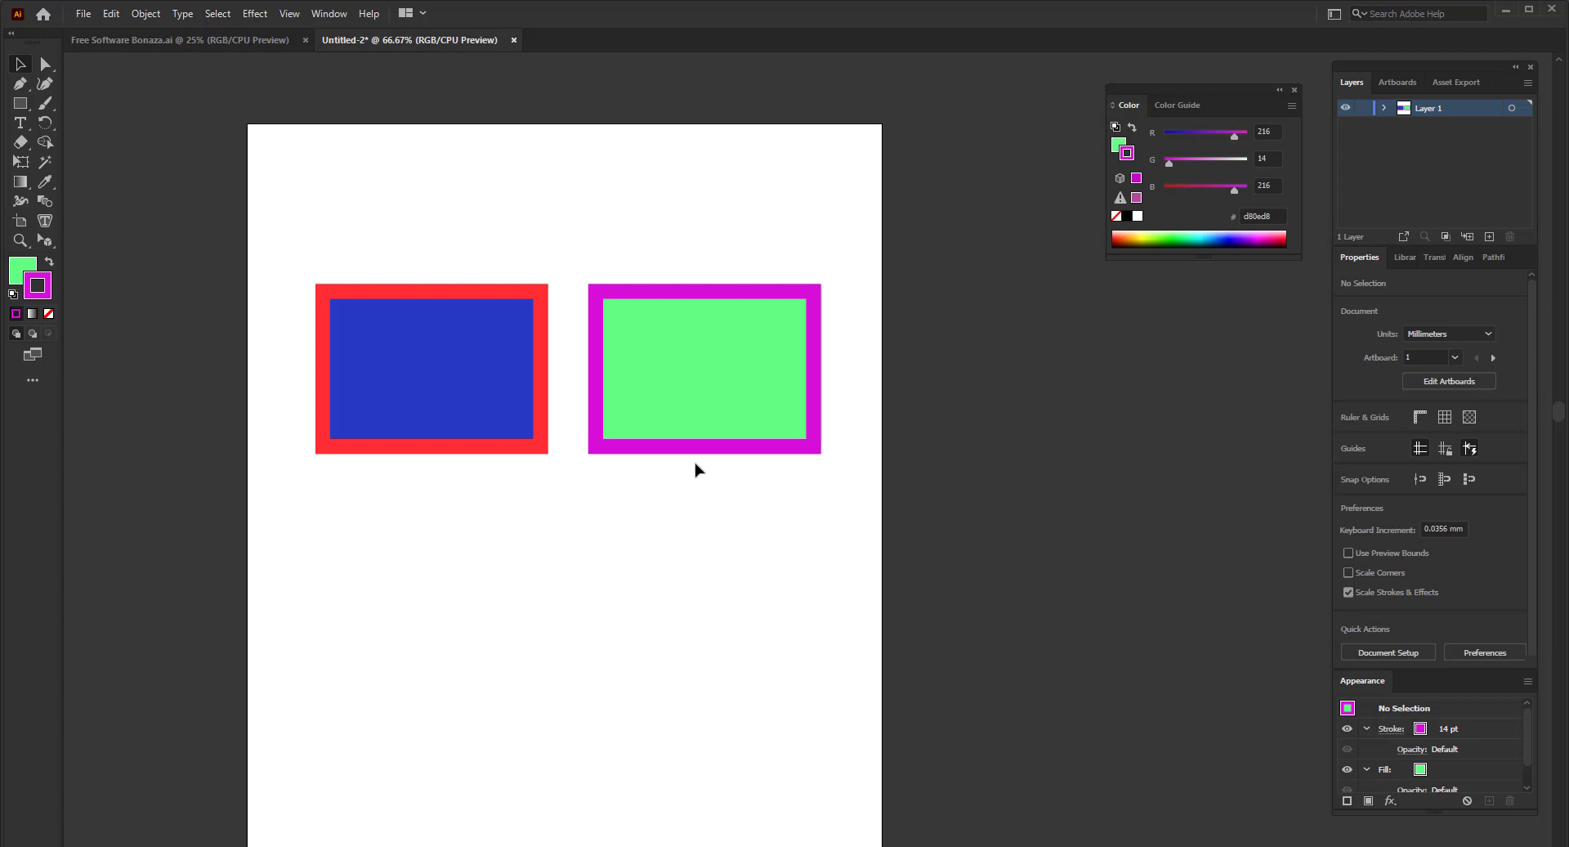
- Select both rectangles together, move them up near the artboard's upper edge, and deselect them
{"action": "left_click_drag", "start_coordinate": [672, 568], "coordinate": [380, 384]}
{"action": "left_click_drag", "start_coordinate": [729, 443], "coordinate": [732, 314]}
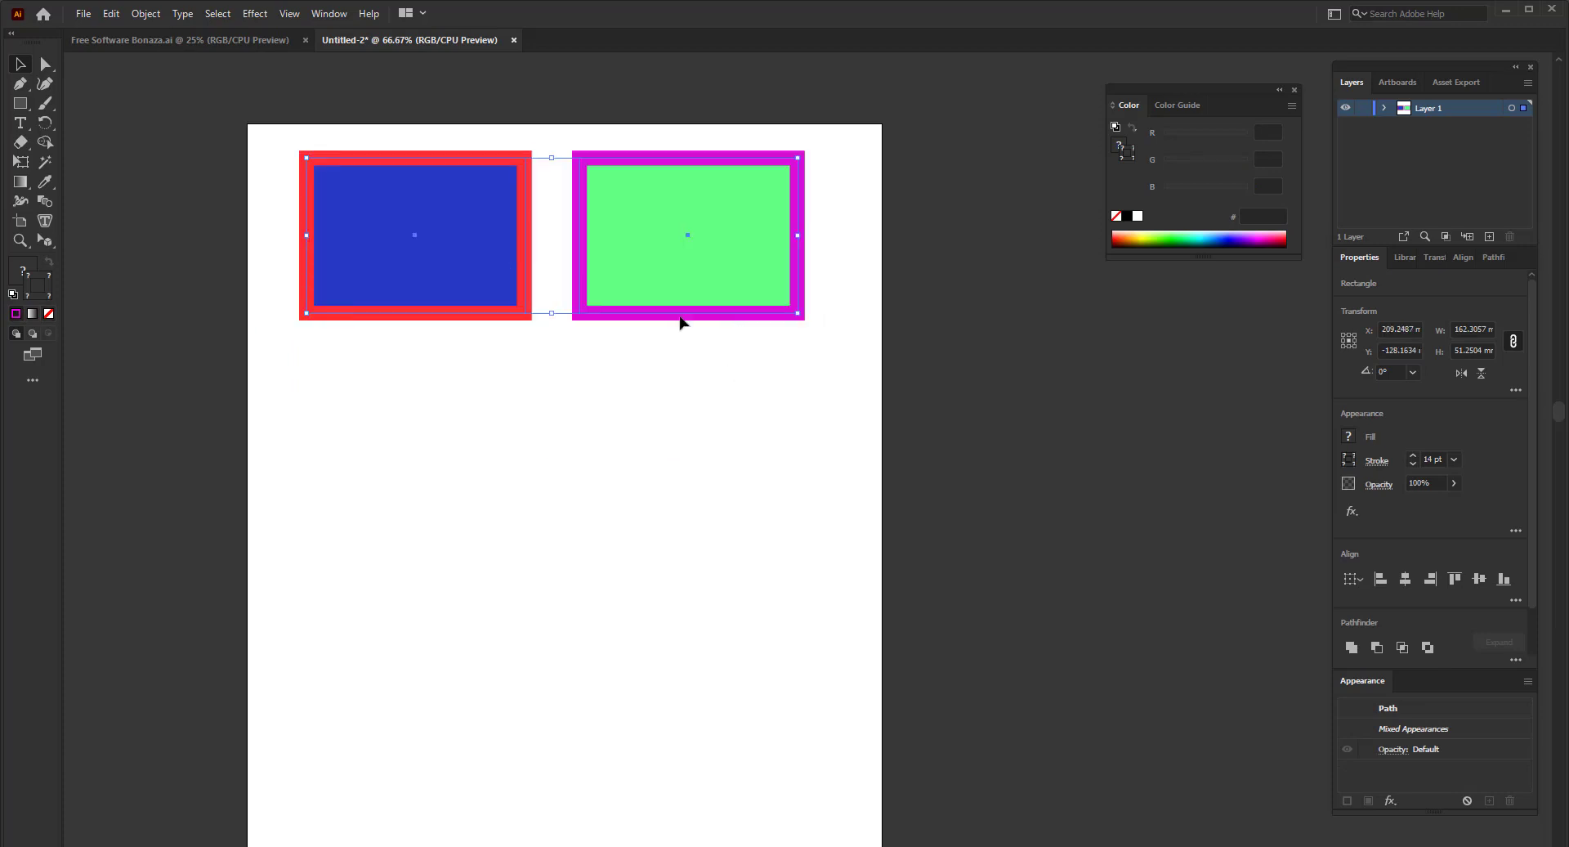
{"action": "left_click_drag", "start_coordinate": [674, 232], "coordinate": [683, 270]}
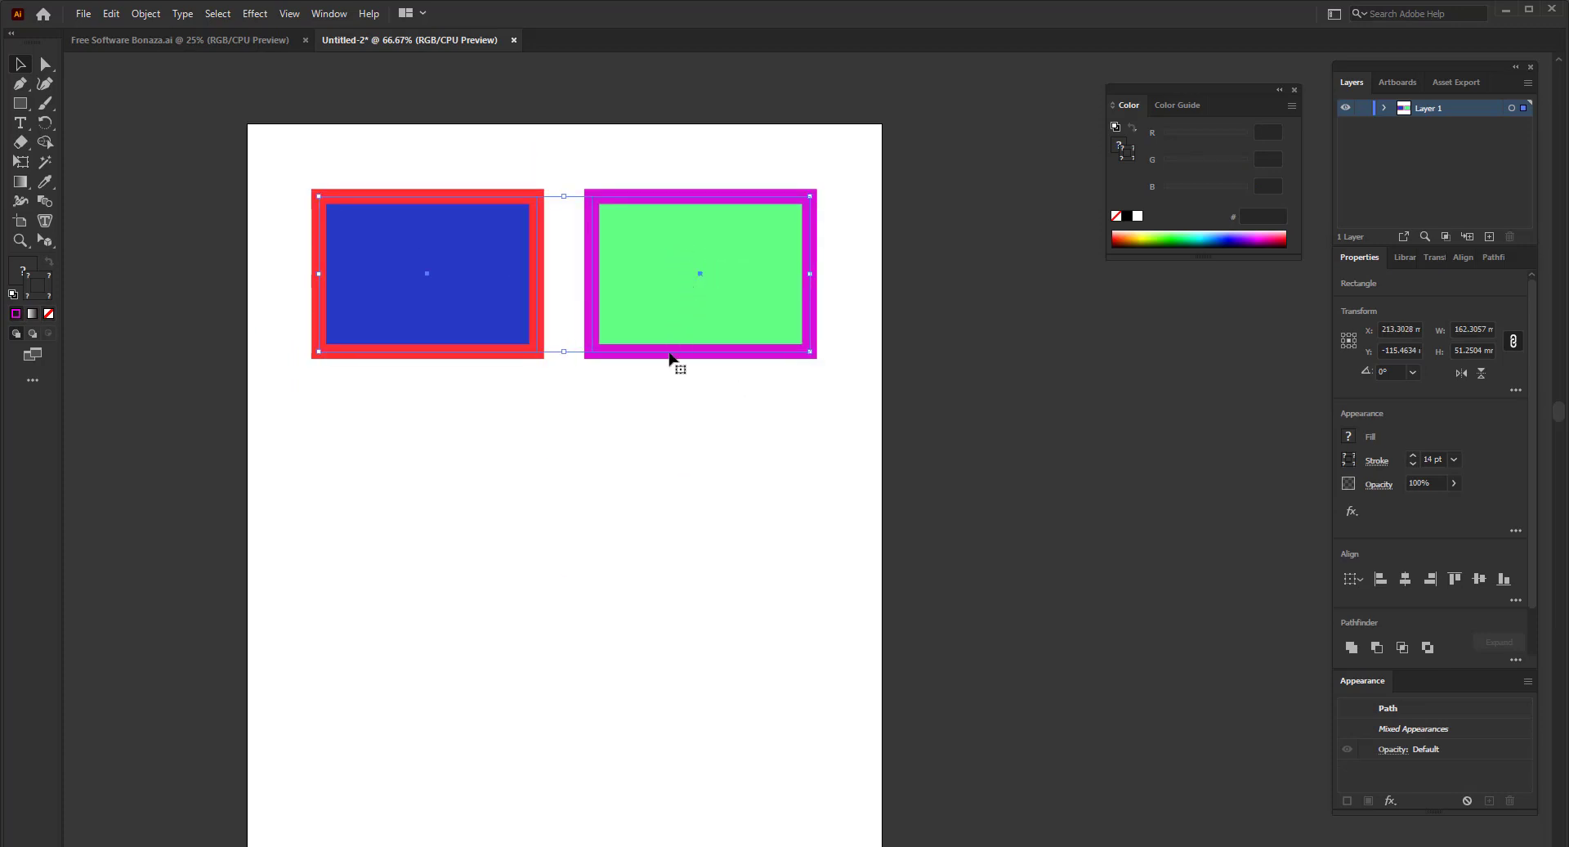
{"action": "left_click", "coordinate": [660, 442]}
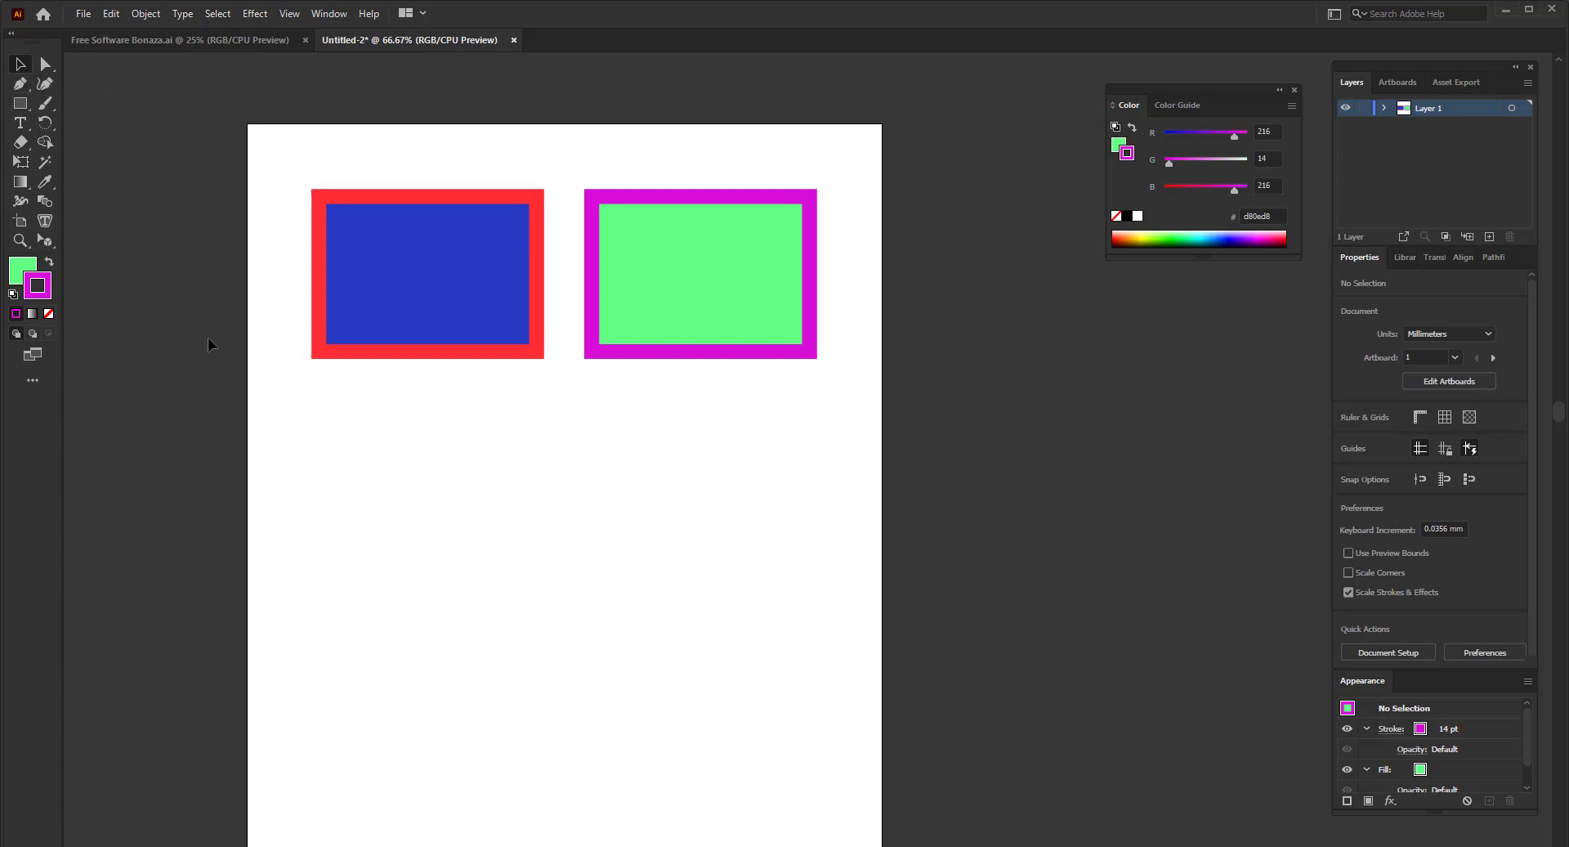
- Move the blue rectangle down the artboard by its interior, bring it back beside the green rectangle, and deselect it
{"action": "left_click", "coordinate": [446, 226]}
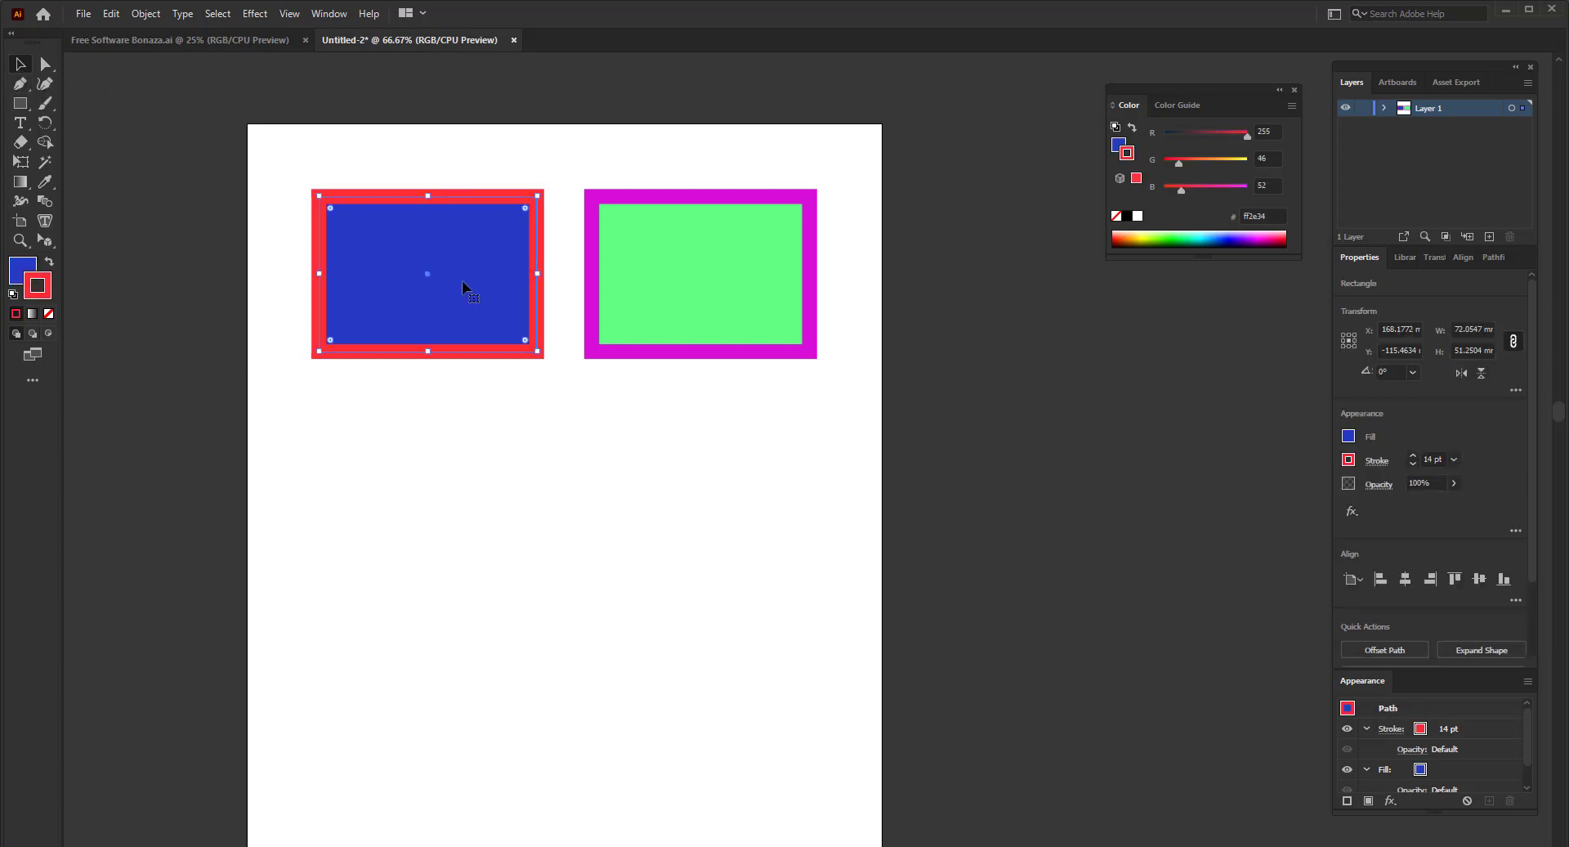
{"action": "mouse_move", "coordinate": [462, 282]}
{"action": "left_mouse_down"}
{"action": "mouse_move", "coordinate": [442, 549]}
{"action": "mouse_move", "coordinate": [627, 556]}
{"action": "mouse_move", "coordinate": [424, 473]}
{"action": "mouse_move", "coordinate": [644, 516]}
{"action": "mouse_move", "coordinate": [432, 533]}
{"action": "mouse_move", "coordinate": [641, 543]}
{"action": "mouse_move", "coordinate": [629, 527]}
{"action": "mouse_move", "coordinate": [382, 512]}
{"action": "left_mouse_up"}
{"action": "left_click_drag", "start_coordinate": [405, 539], "coordinate": [627, 600]}
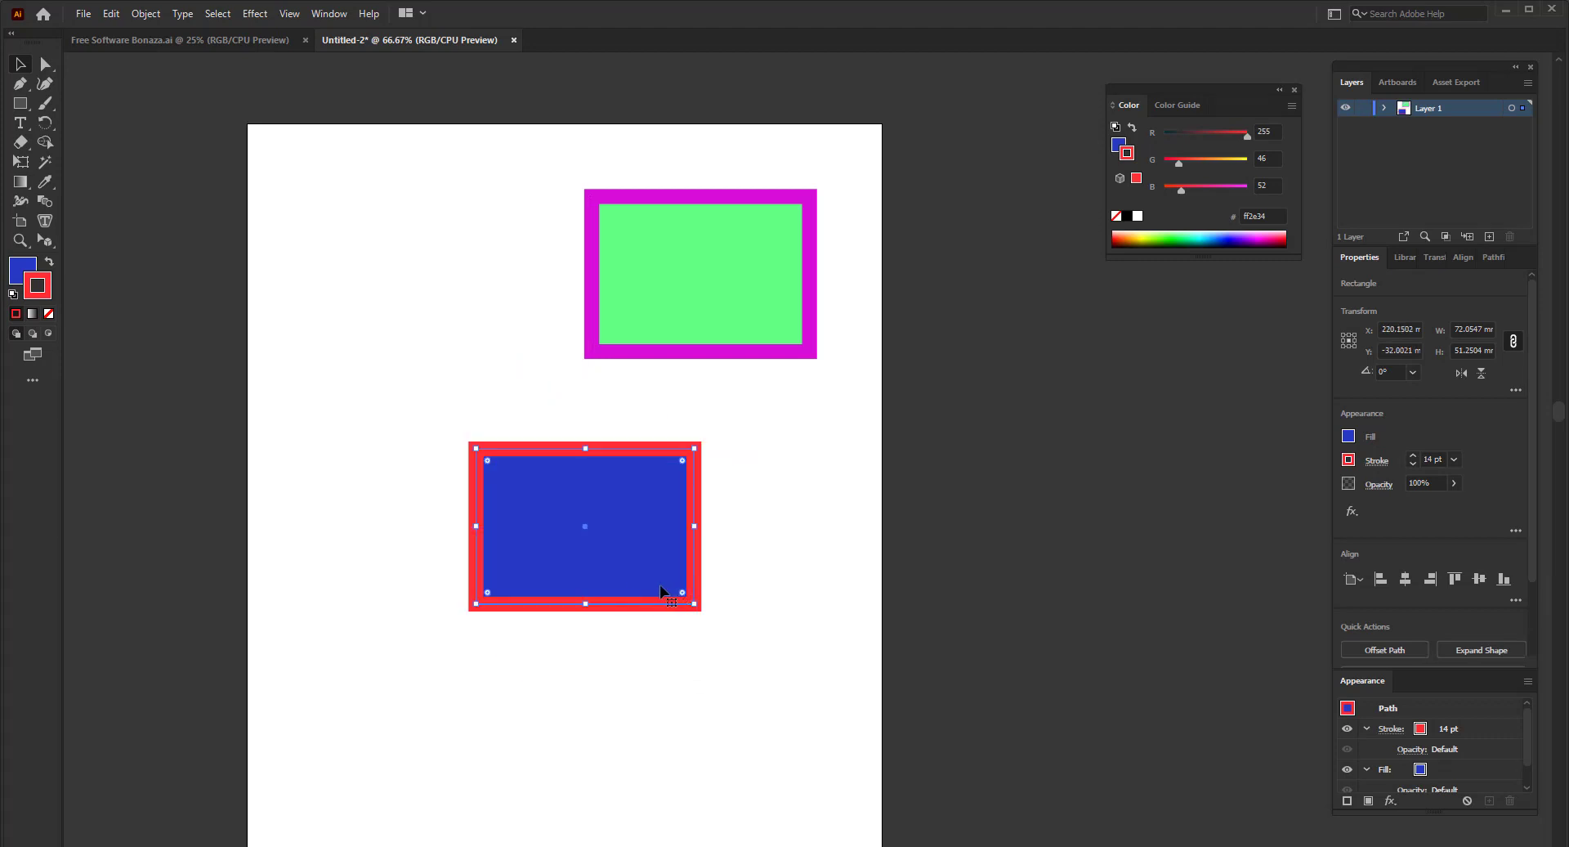
{"action": "key", "text": "ctrl+shift+a"}
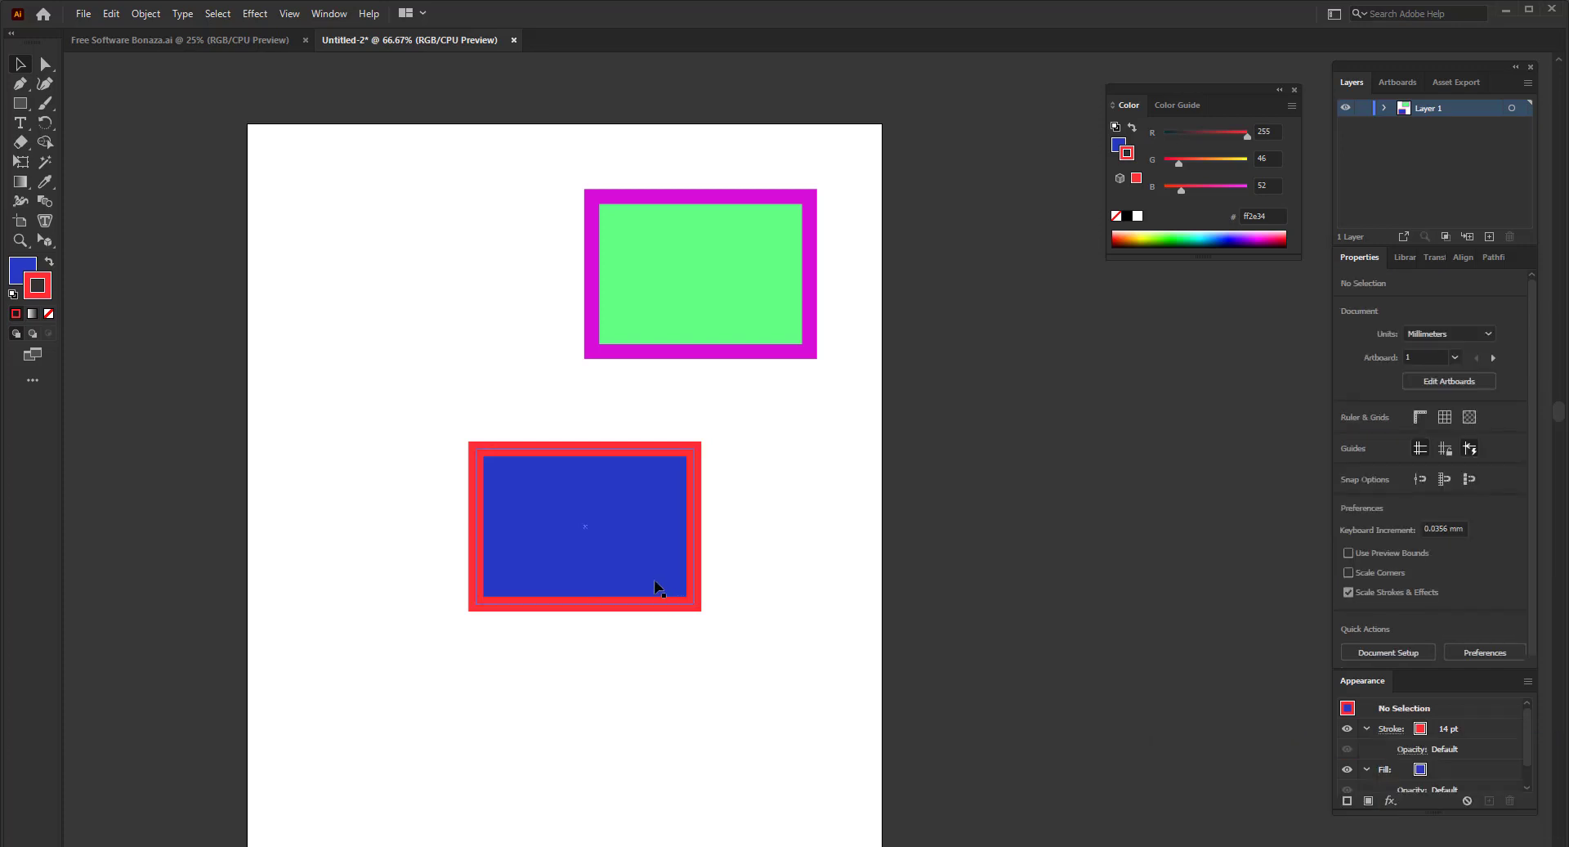
{"action": "left_click_drag", "start_coordinate": [668, 566], "coordinate": [502, 308]}
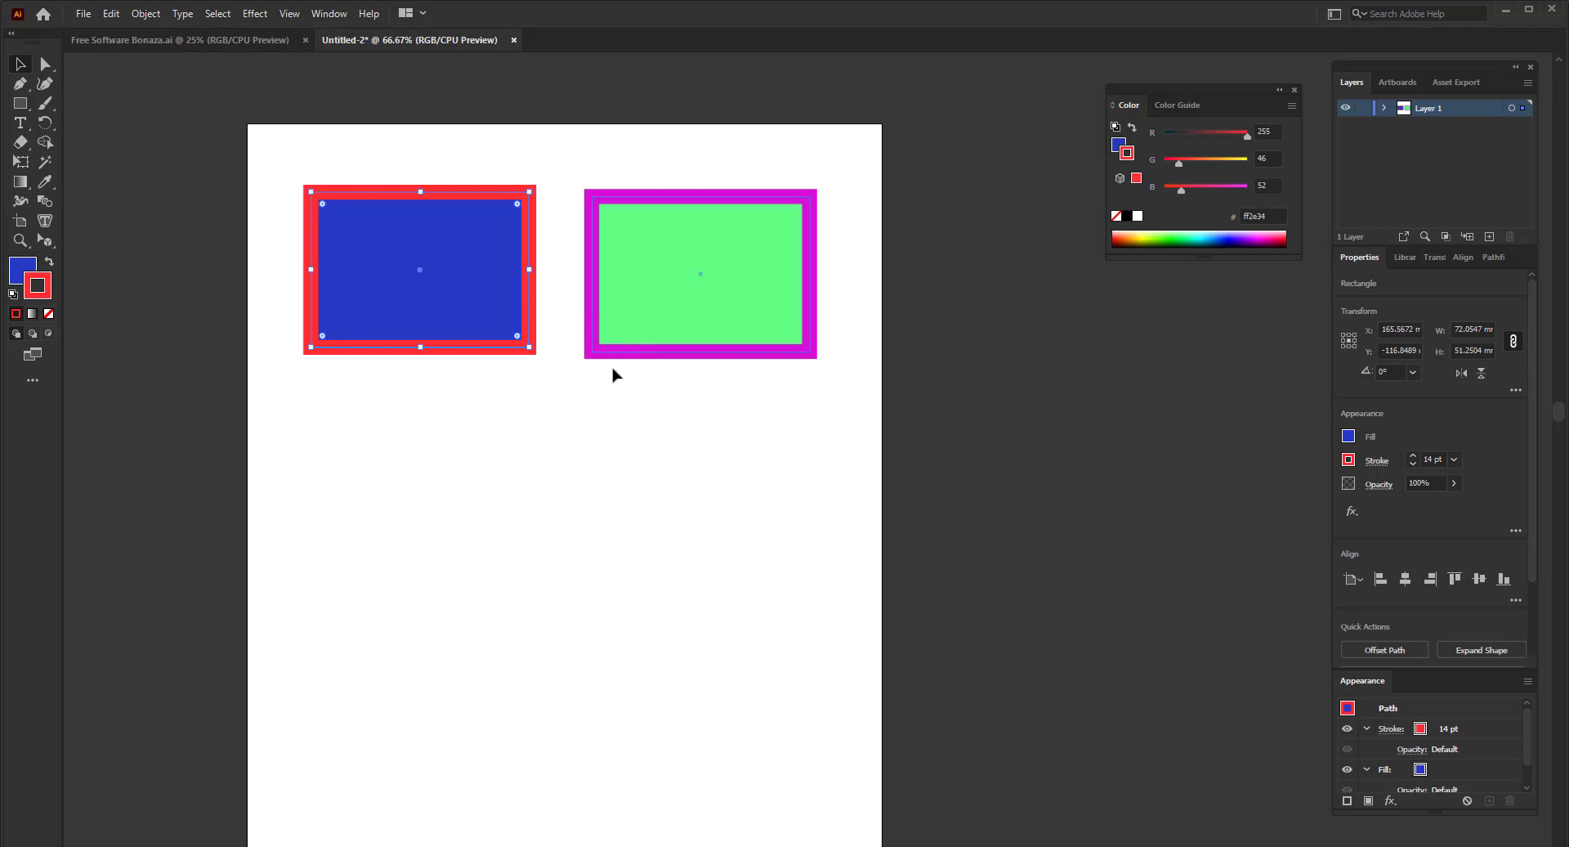
{"action": "left_click", "coordinate": [507, 443]}
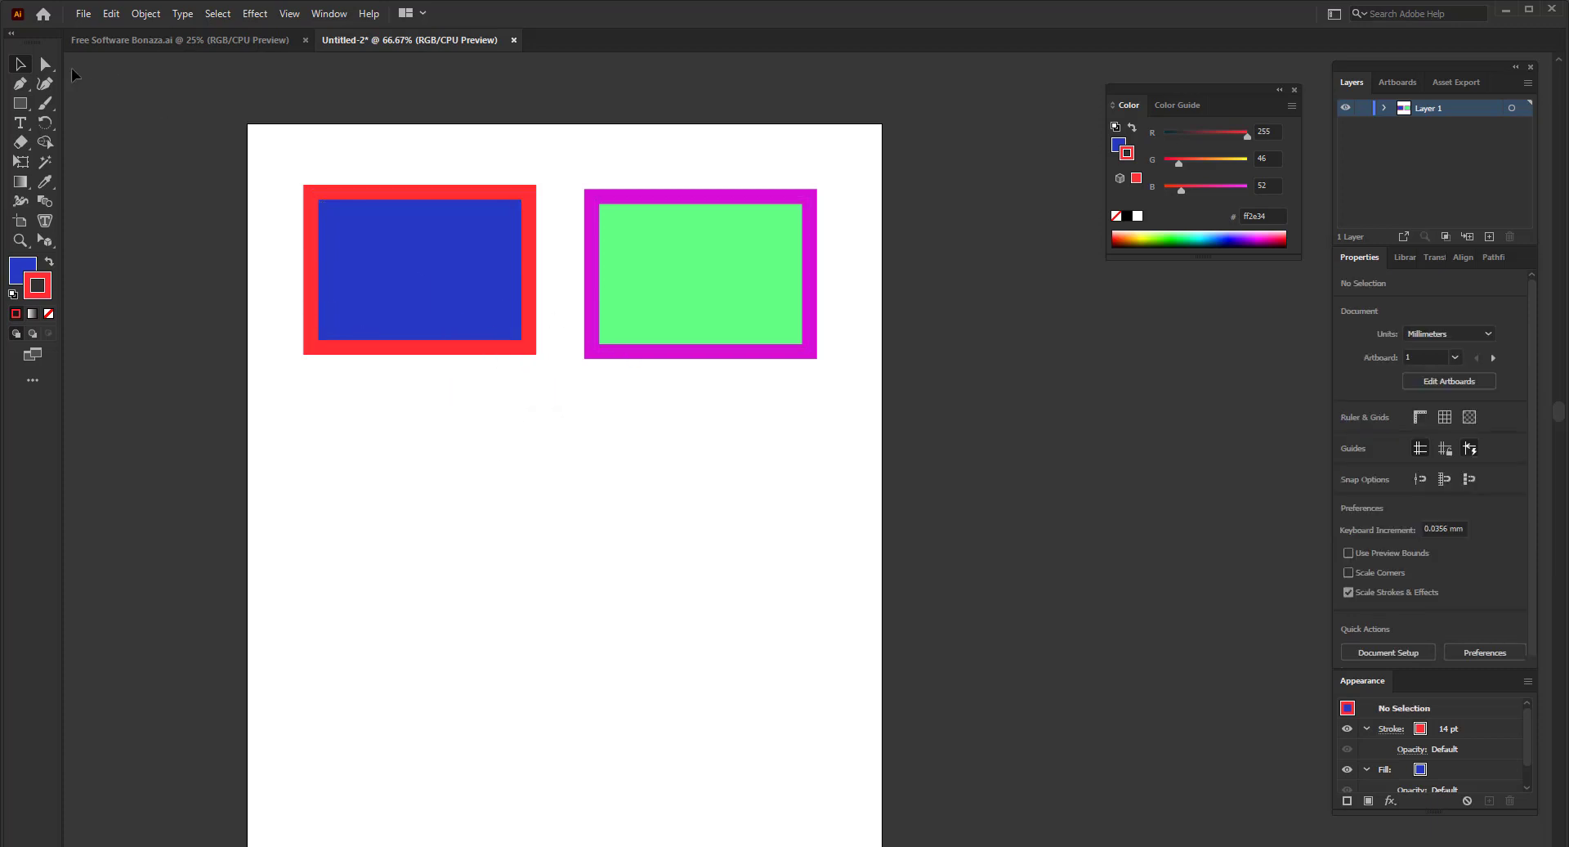
- Move the blue rectangle down with the Selection tool and shift the green rectangle to the artboard's upper-right corner
{"action": "left_click", "coordinate": [19, 68]}
{"action": "left_click_drag", "start_coordinate": [461, 294], "coordinate": [532, 507]}
{"action": "left_click_drag", "start_coordinate": [694, 319], "coordinate": [777, 255]}
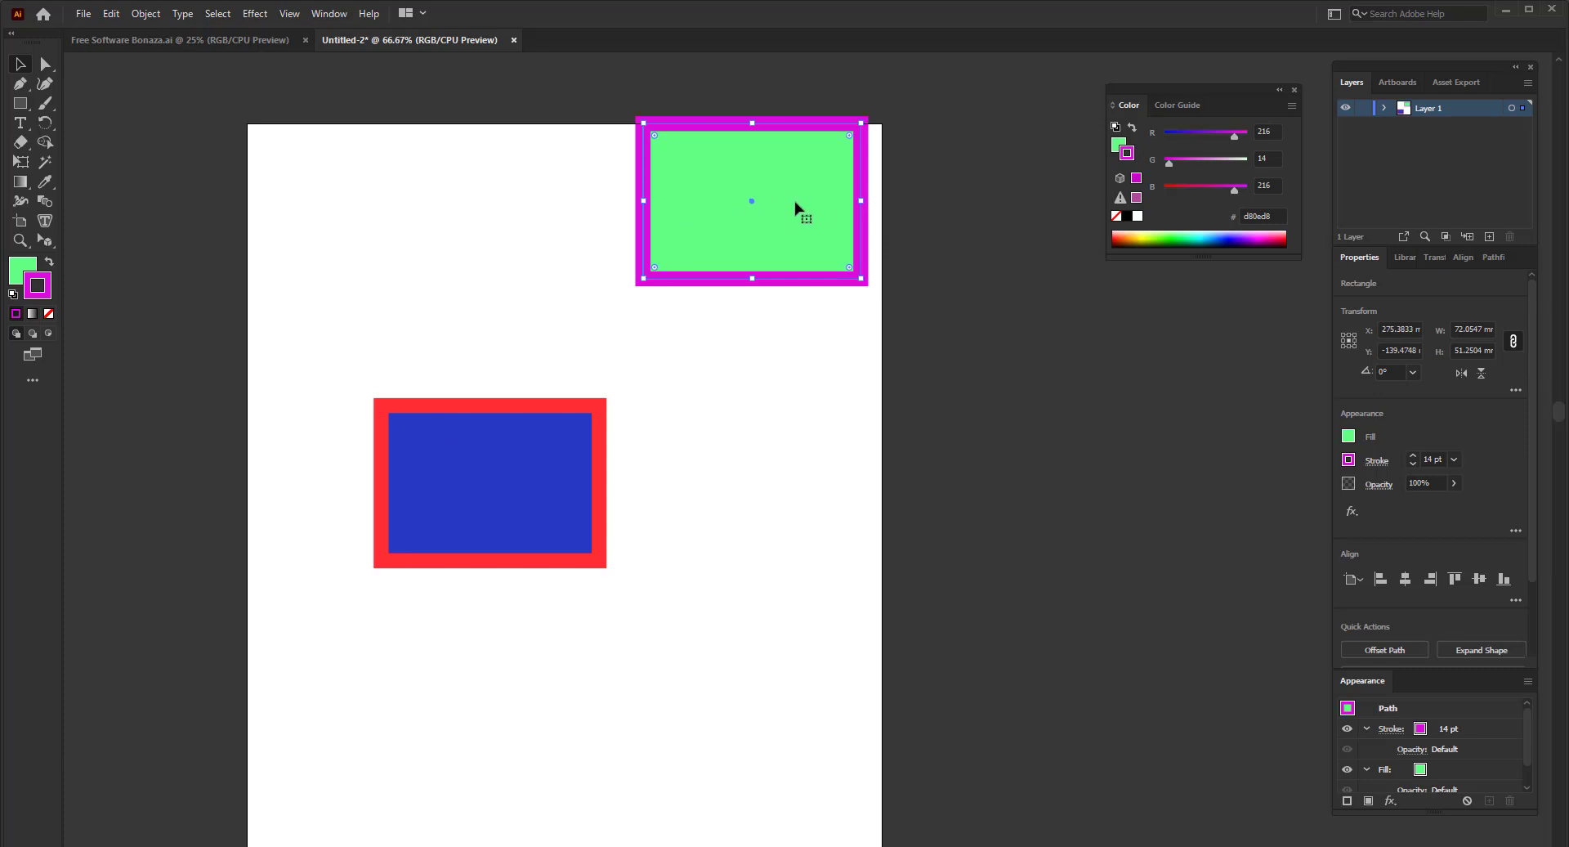
- Set the green rectangle's fill to None, keeping its magenta stroke, and deselect it
{"action": "left_click", "coordinate": [24, 268]}
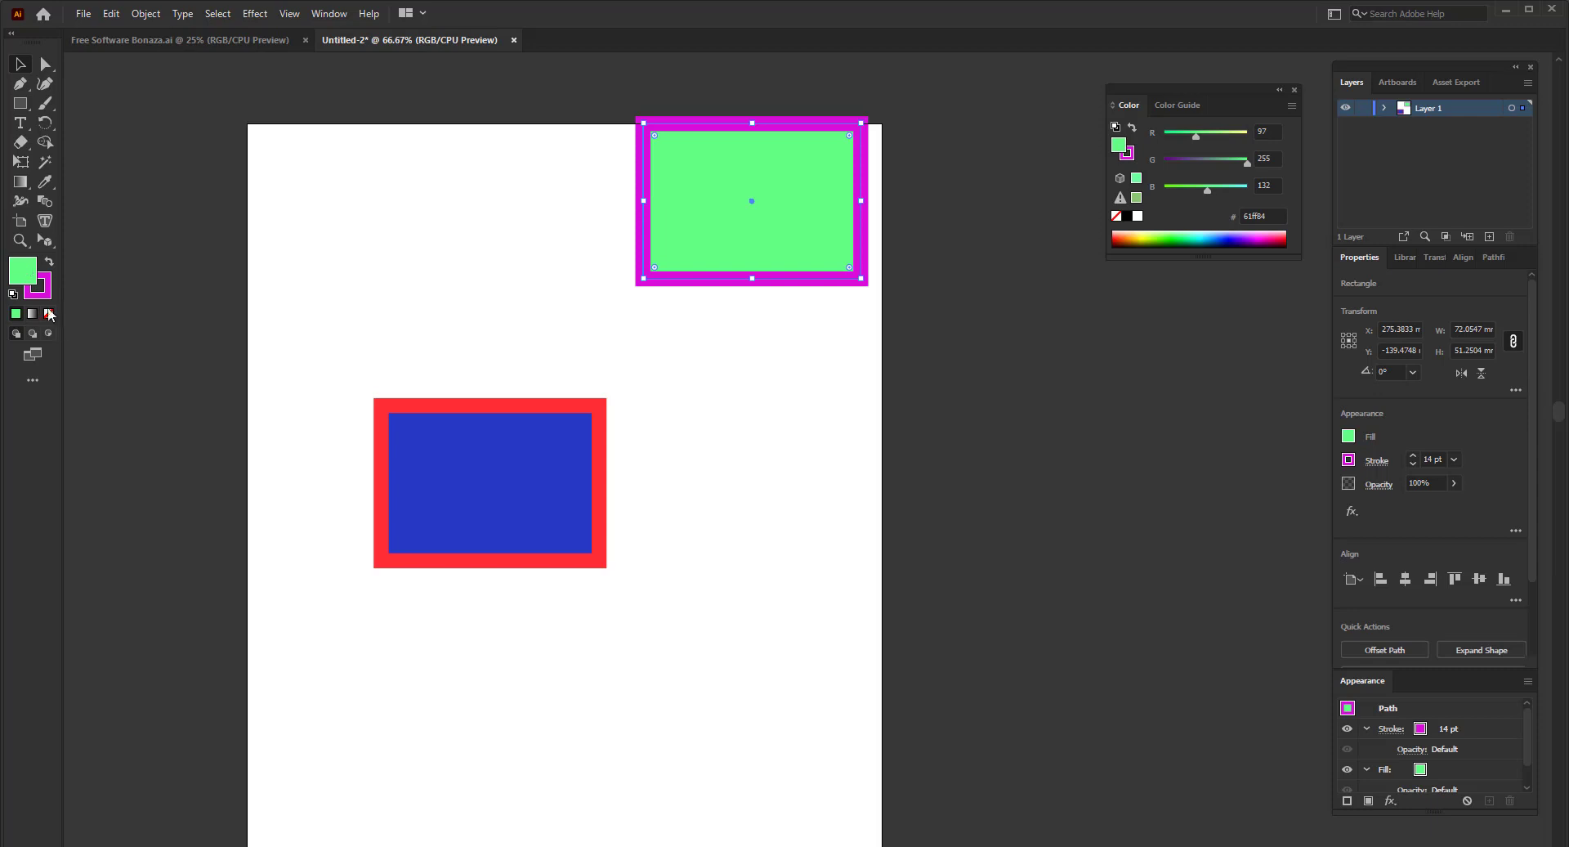
{"action": "left_click", "coordinate": [51, 316]}
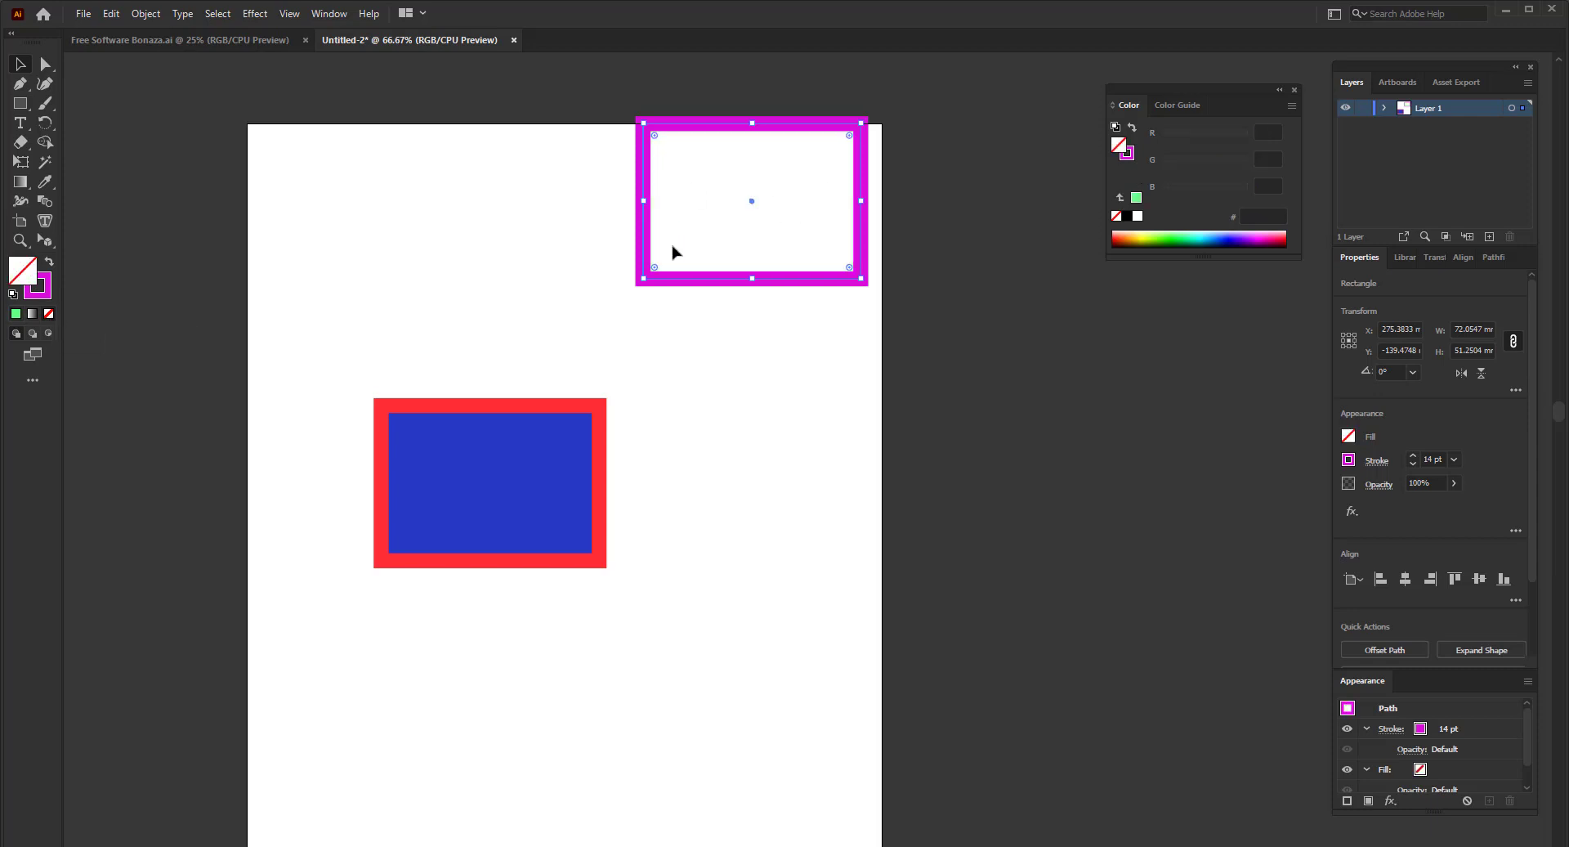
{"action": "left_click", "coordinate": [797, 320]}
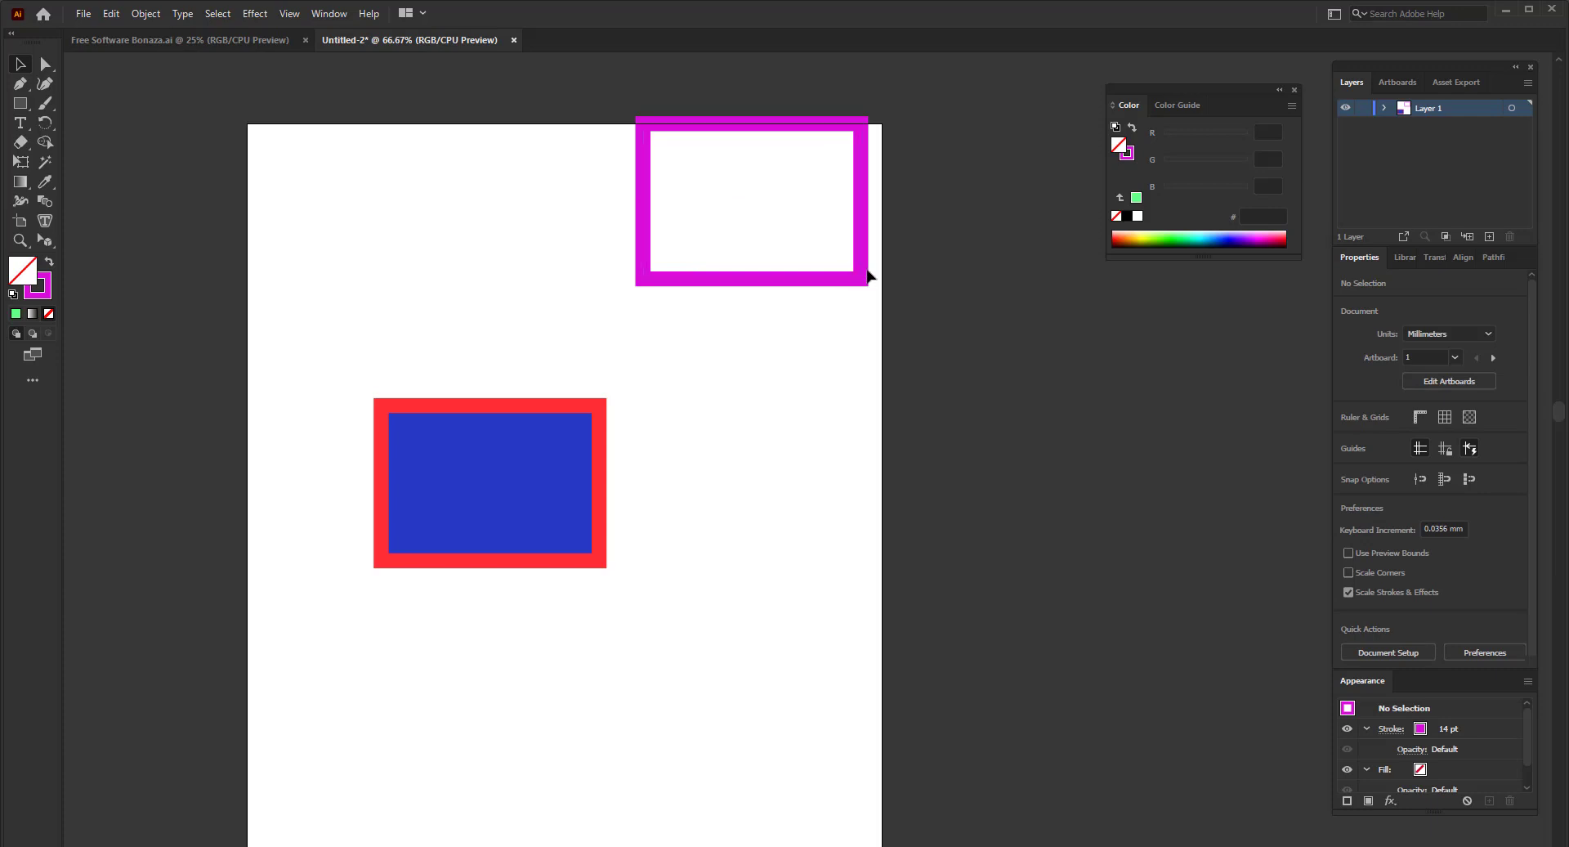
- Move the unfilled magenta rectangle left and back right by its stroke, and shift the blue rectangle right by its interior
{"action": "left_click_drag", "start_coordinate": [864, 263], "coordinate": [545, 324]}
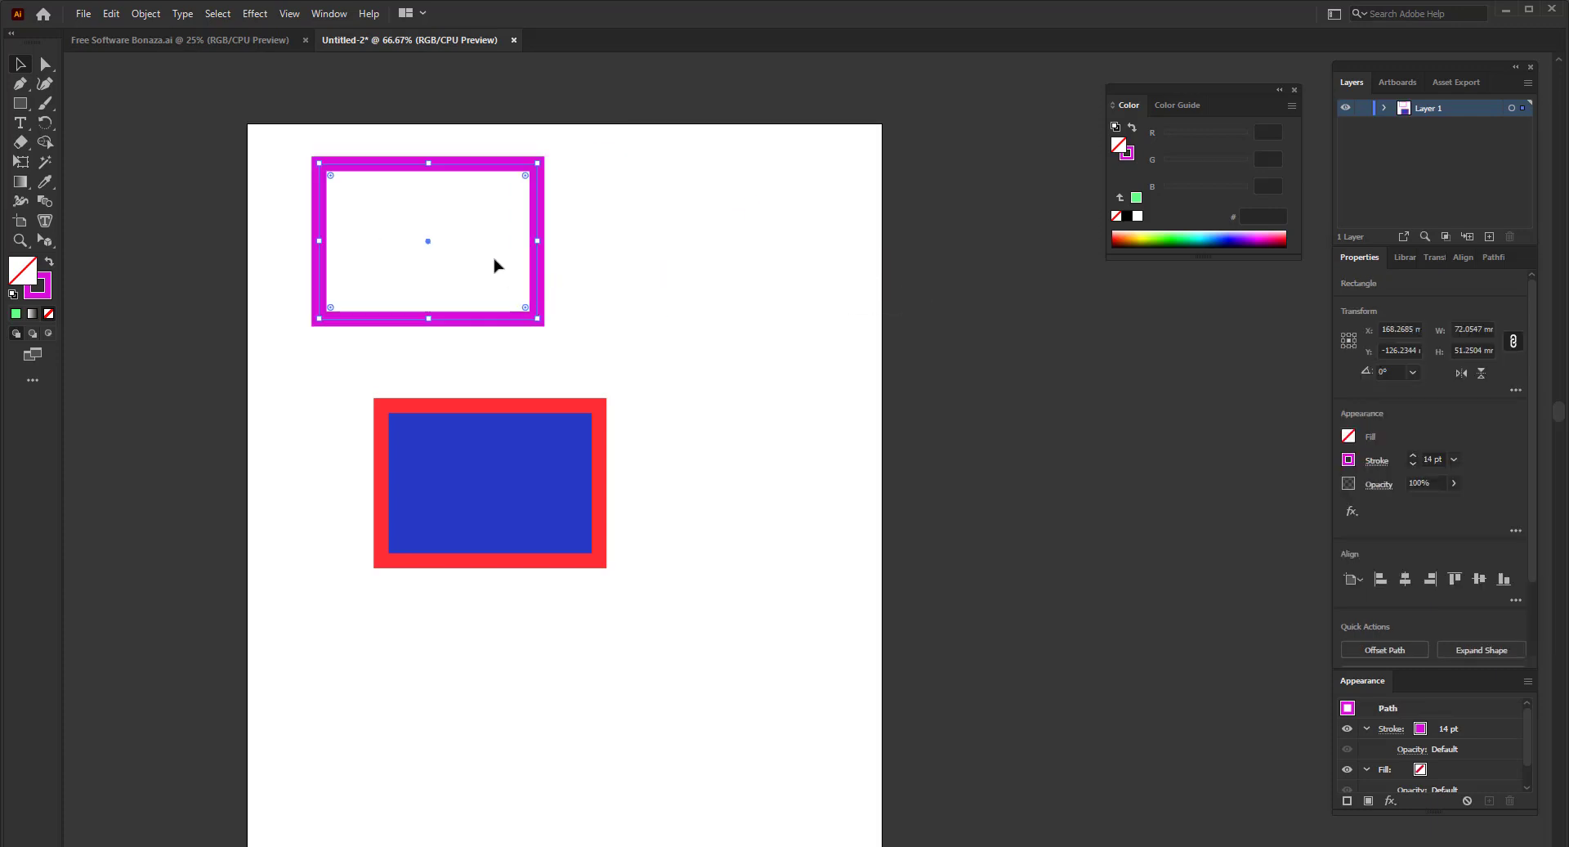
{"action": "left_click_drag", "start_coordinate": [493, 262], "coordinate": [854, 245]}
{"action": "left_click", "coordinate": [616, 371]}
{"action": "left_click_drag", "start_coordinate": [536, 287], "coordinate": [796, 278]}
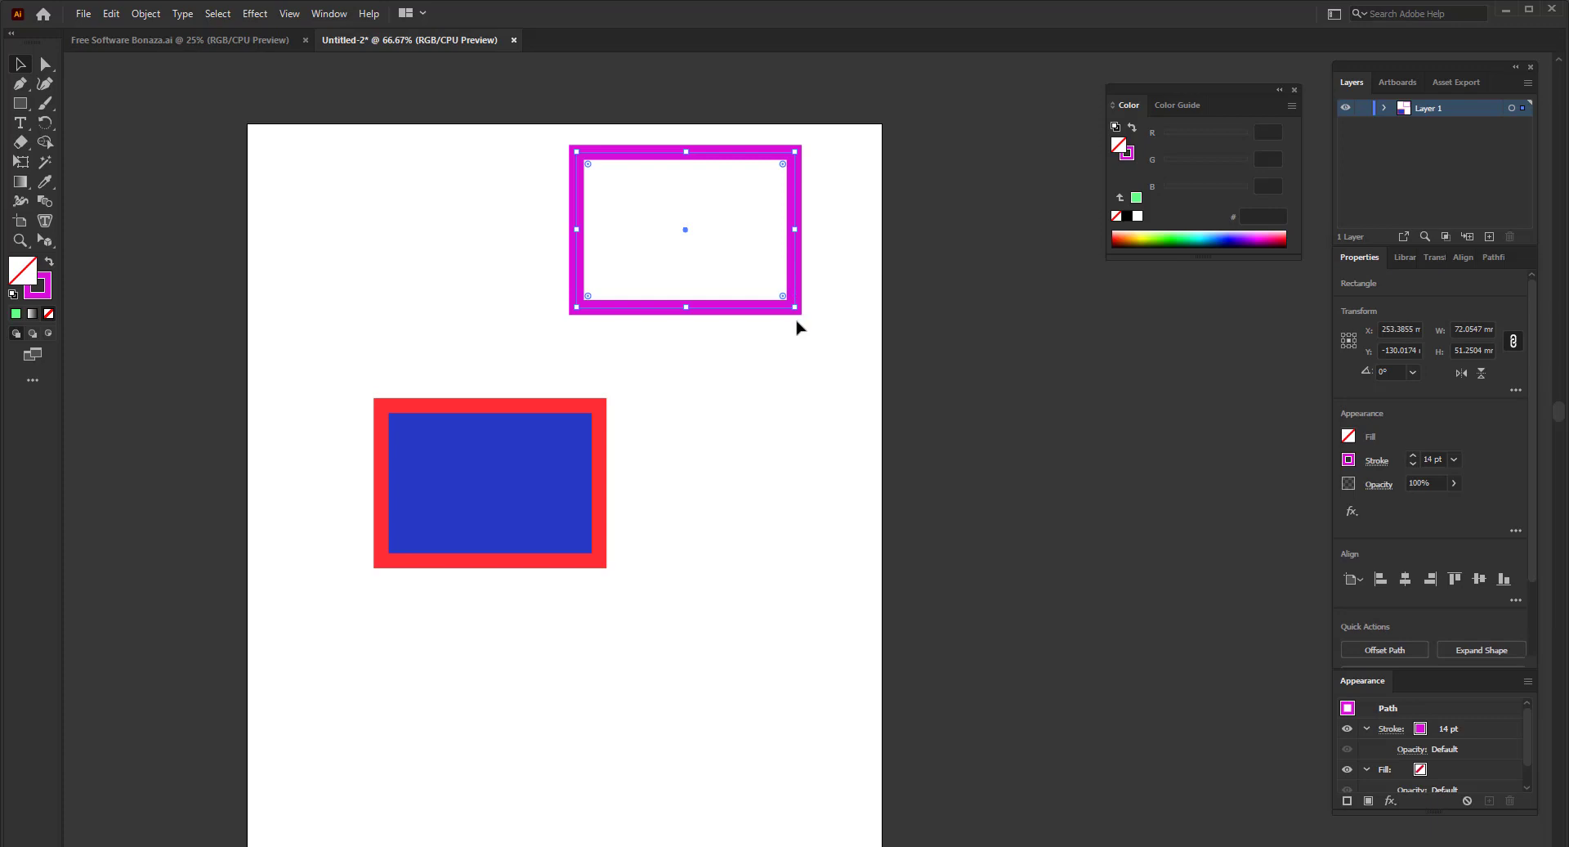
{"action": "mouse_move", "coordinate": [498, 468]}
{"action": "left_mouse_down"}
{"action": "mouse_move", "coordinate": [676, 469]}
{"action": "mouse_move", "coordinate": [641, 461]}
{"action": "left_mouse_up"}
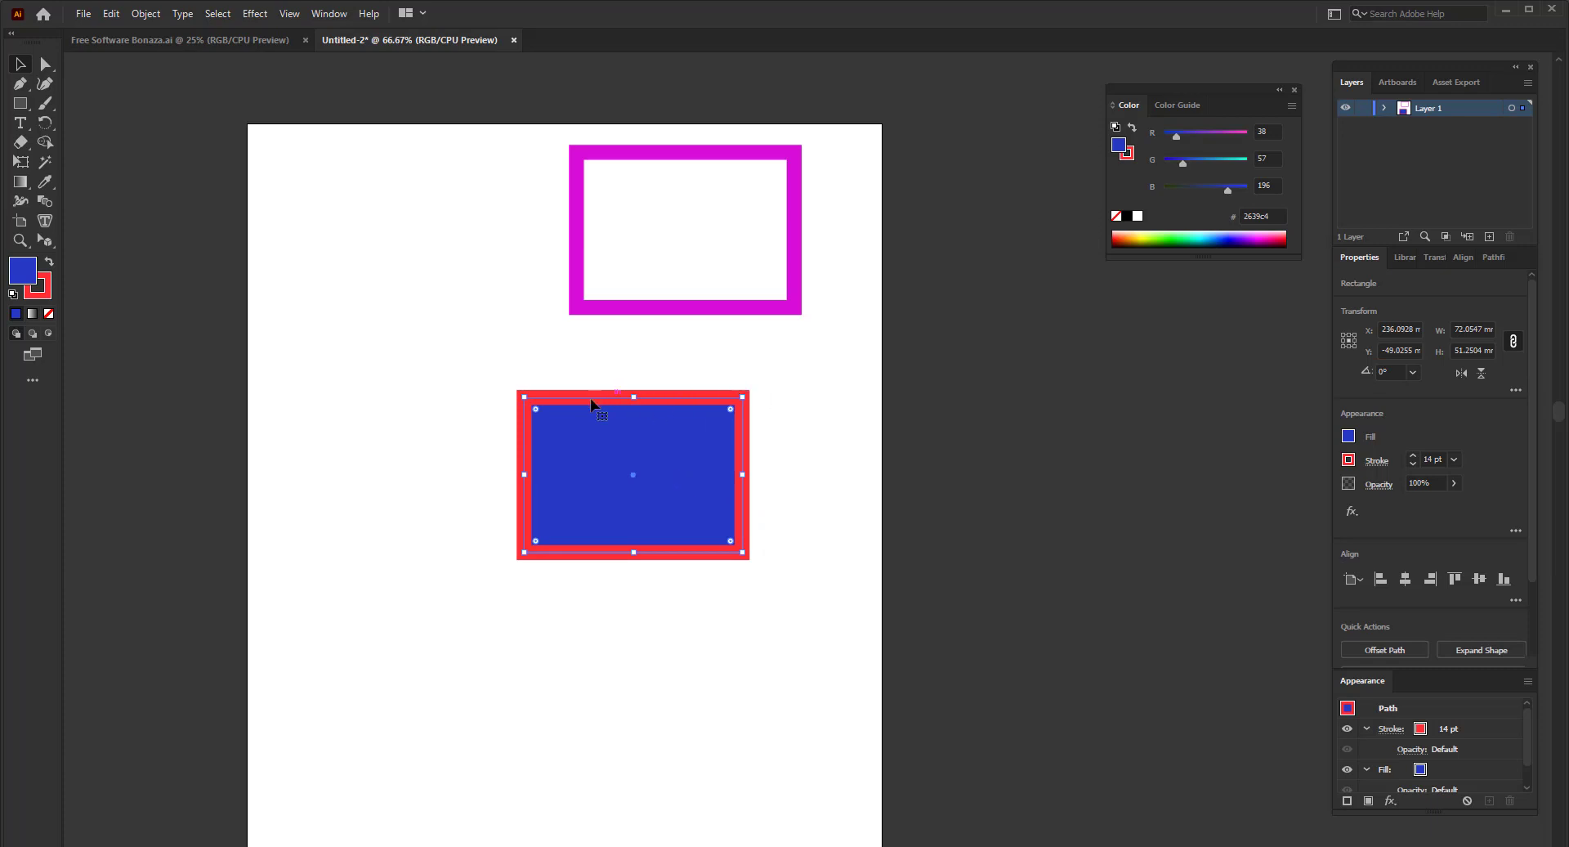
- Add the point text "Handles" on the empty area to the right of the blue rectangle
{"action": "scroll", "coordinate": [684, 480], "scroll_direction": "up", "scroll_amount": 2}
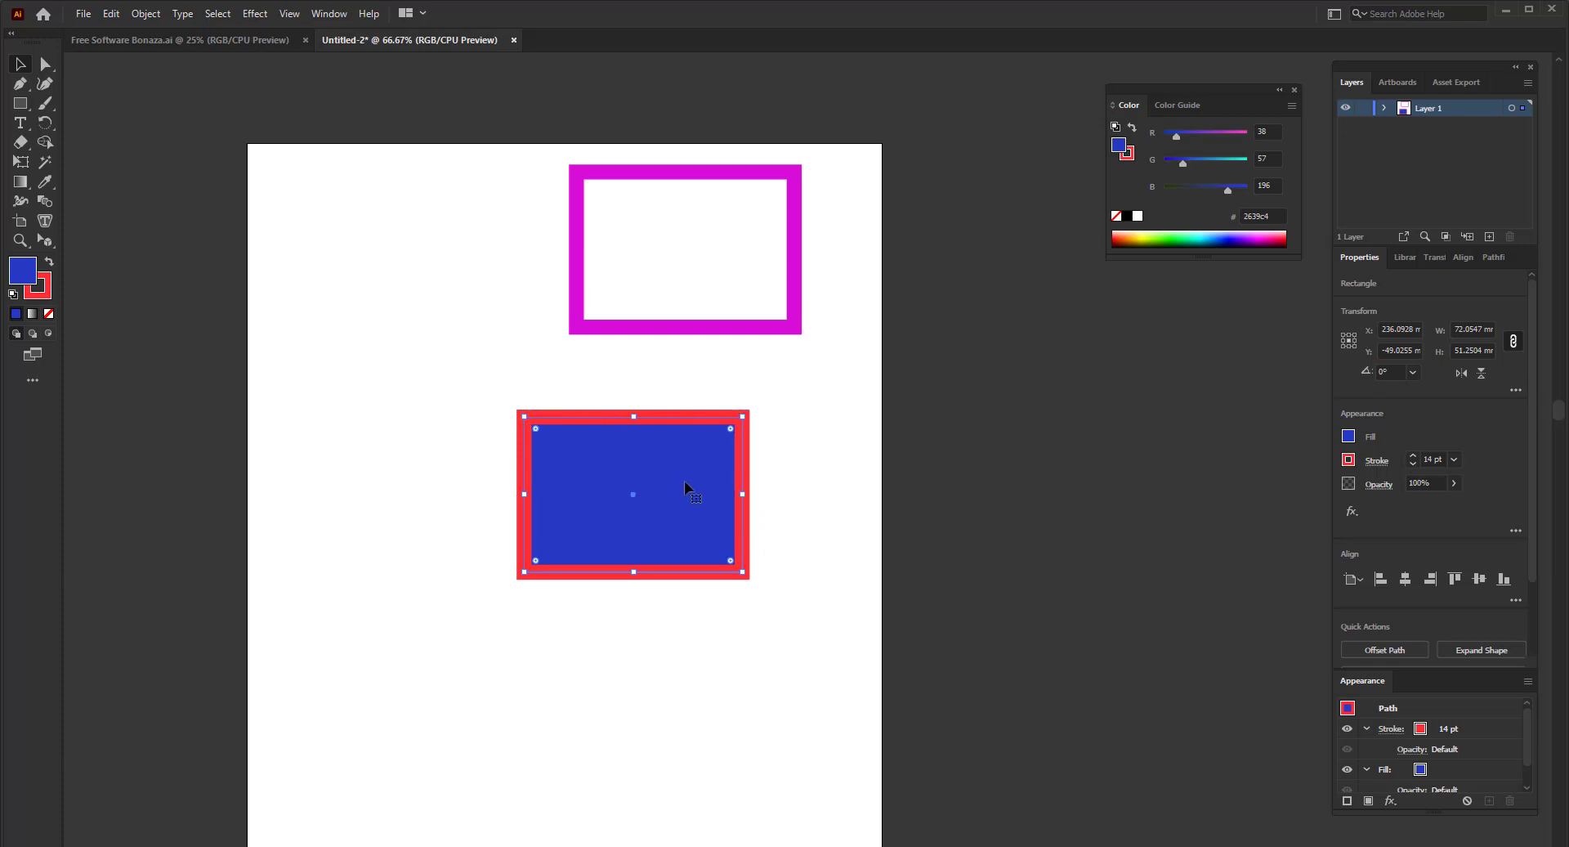
{"action": "scroll", "coordinate": [684, 496], "scroll_direction": "up", "scroll_amount": 3}
{"action": "scroll", "coordinate": [651, 616], "scroll_direction": "up", "scroll_amount": 2}
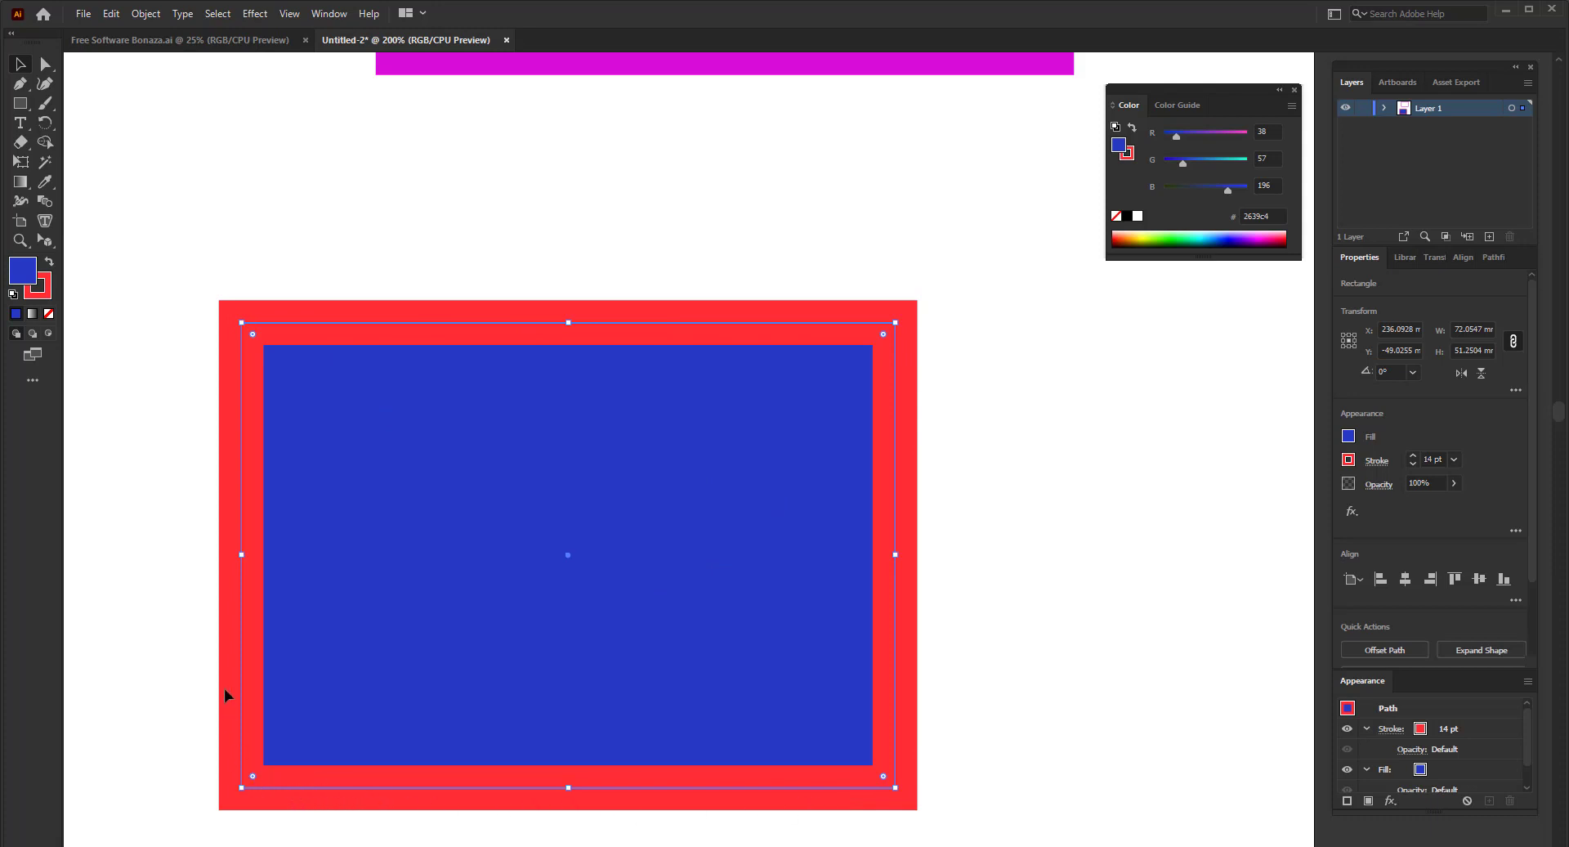
{"action": "left_click", "coordinate": [20, 124]}
{"action": "left_click", "coordinate": [1048, 349]}
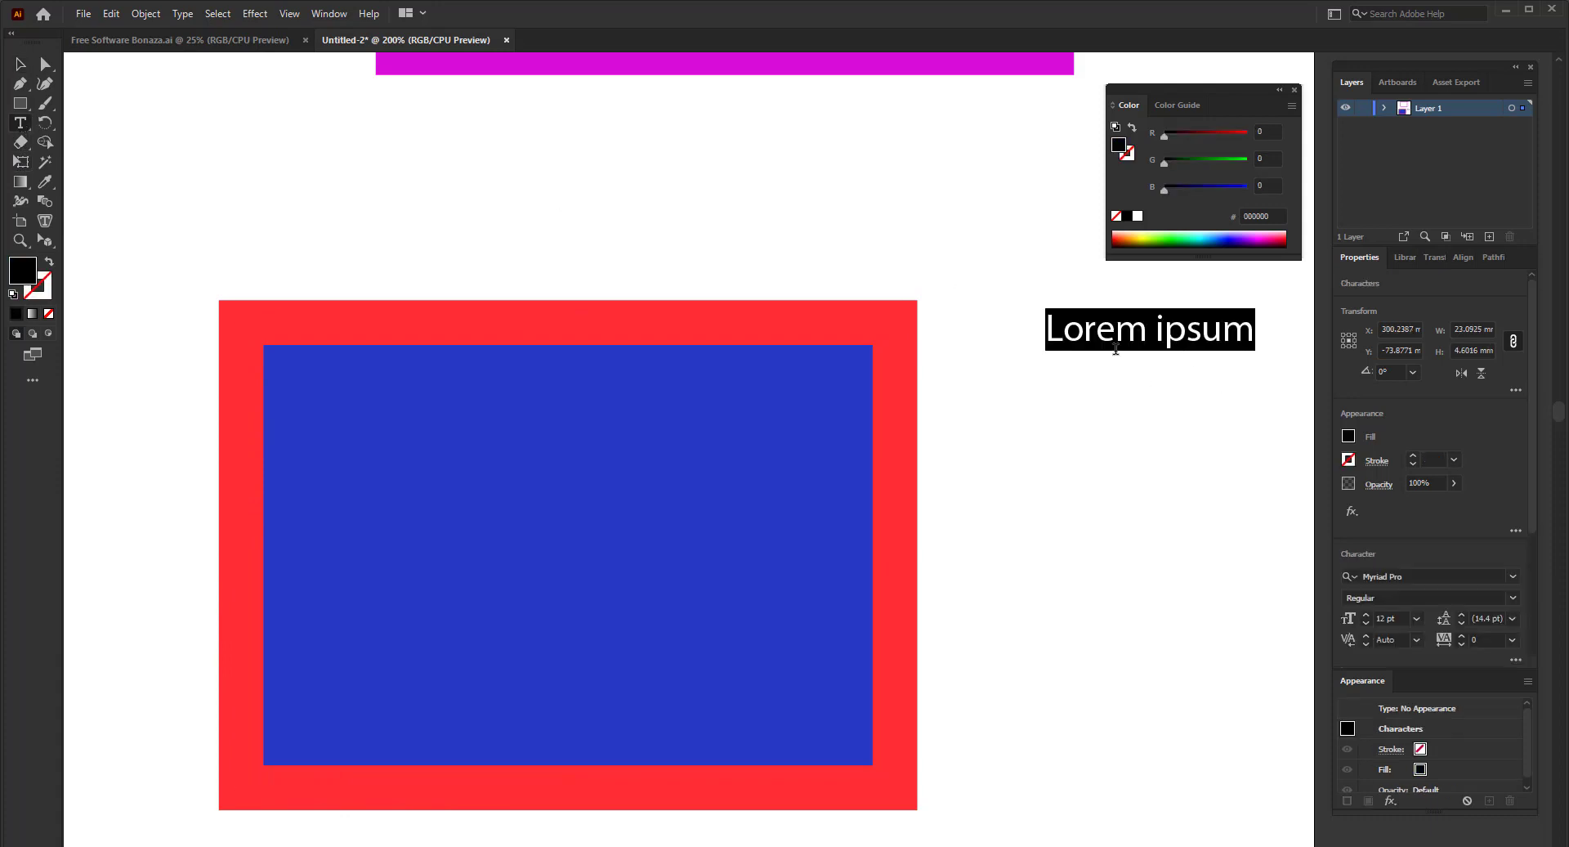
{"action": "type", "text": "Han"}
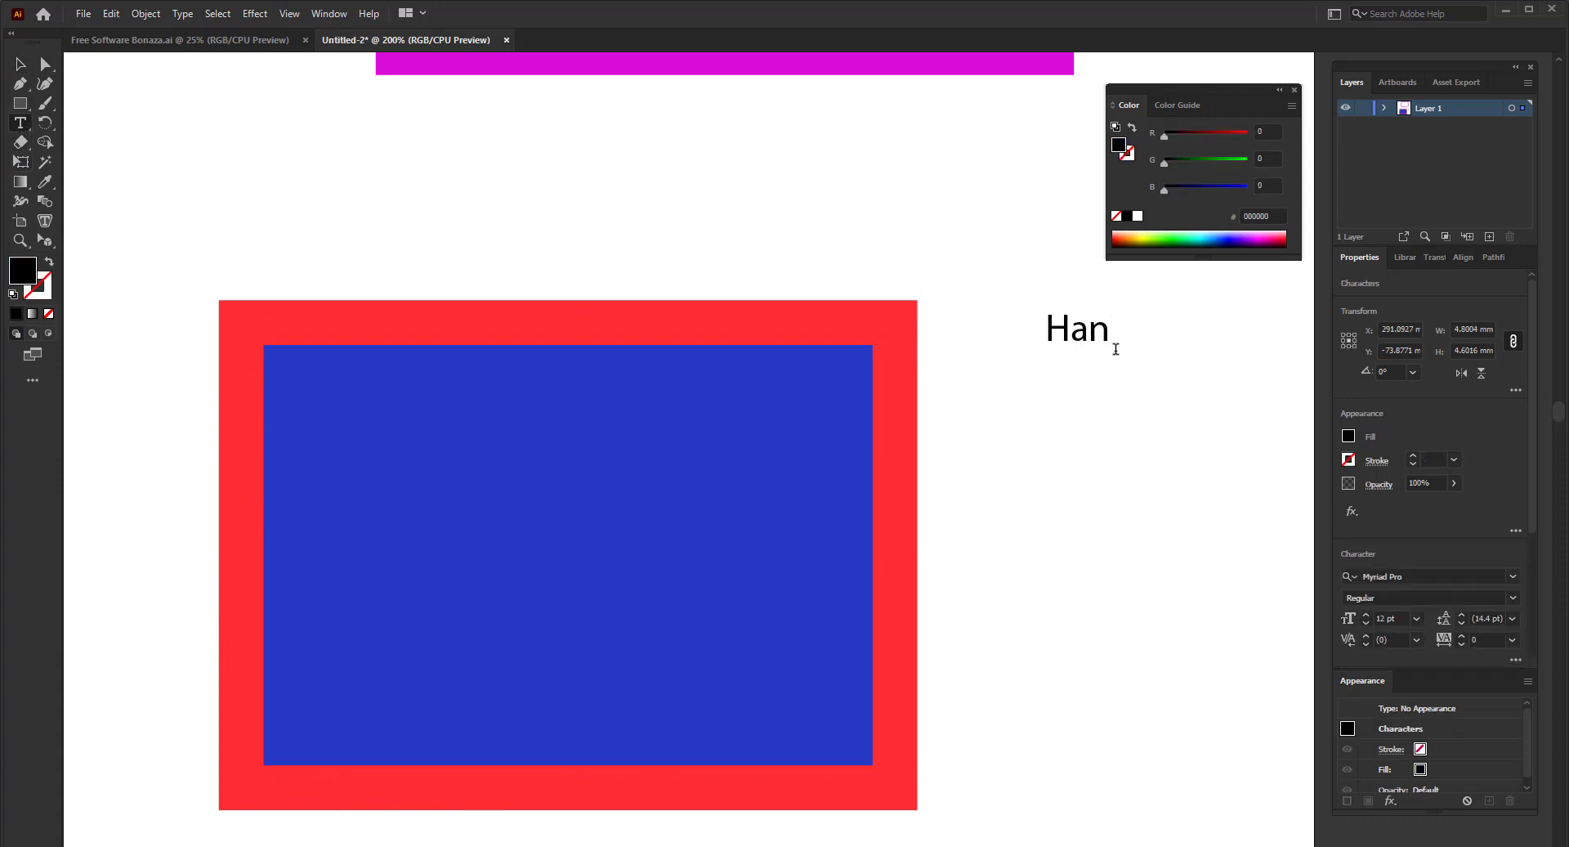
{"action": "type", "text": "dles"}
{"action": "key", "text": "Escape"}
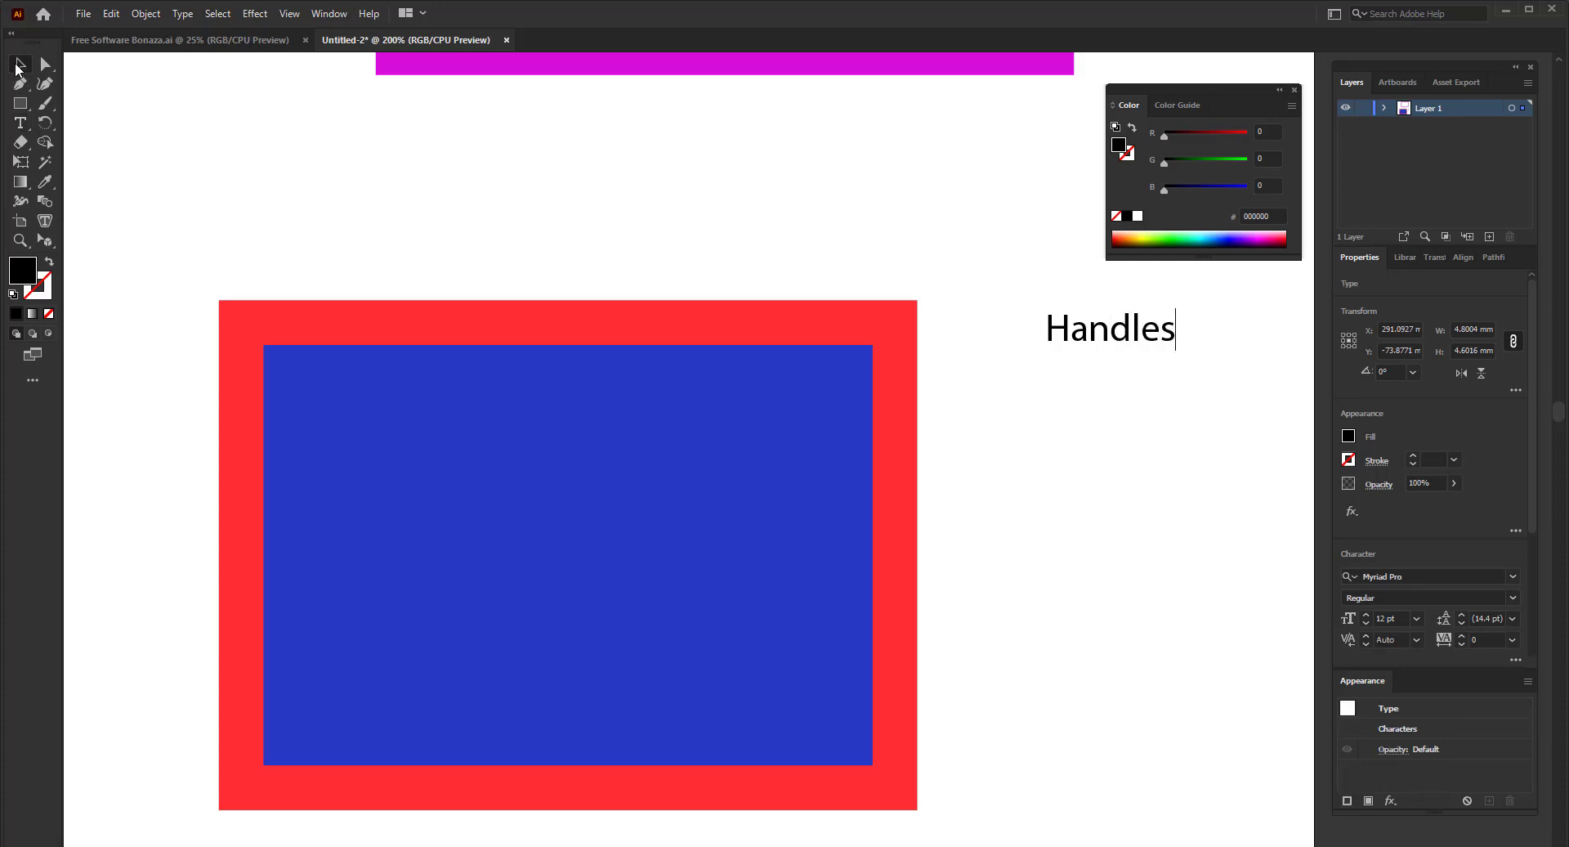
- Duplicate the "Handles" text directly below the original, leaving the copy's text editing
{"action": "left_click_drag", "start_coordinate": [1127, 344], "coordinate": [1128, 393]}
{"action": "key", "text": "t"}
{"action": "double_click", "coordinate": [1128, 391]}
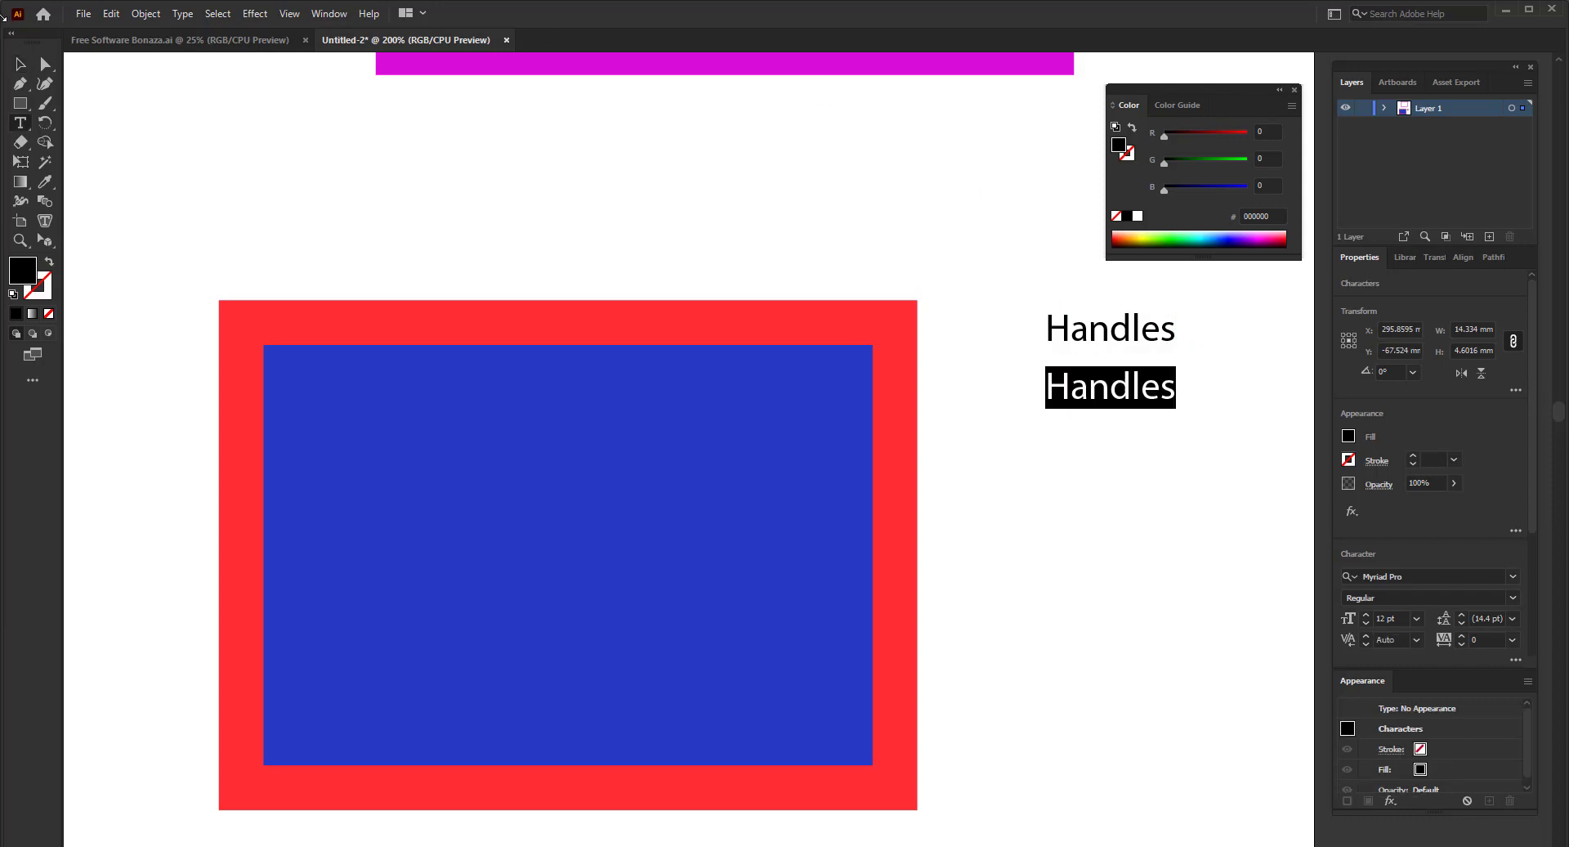
{"action": "left_click", "coordinate": [19, 72]}
{"action": "left_click", "coordinate": [759, 397]}
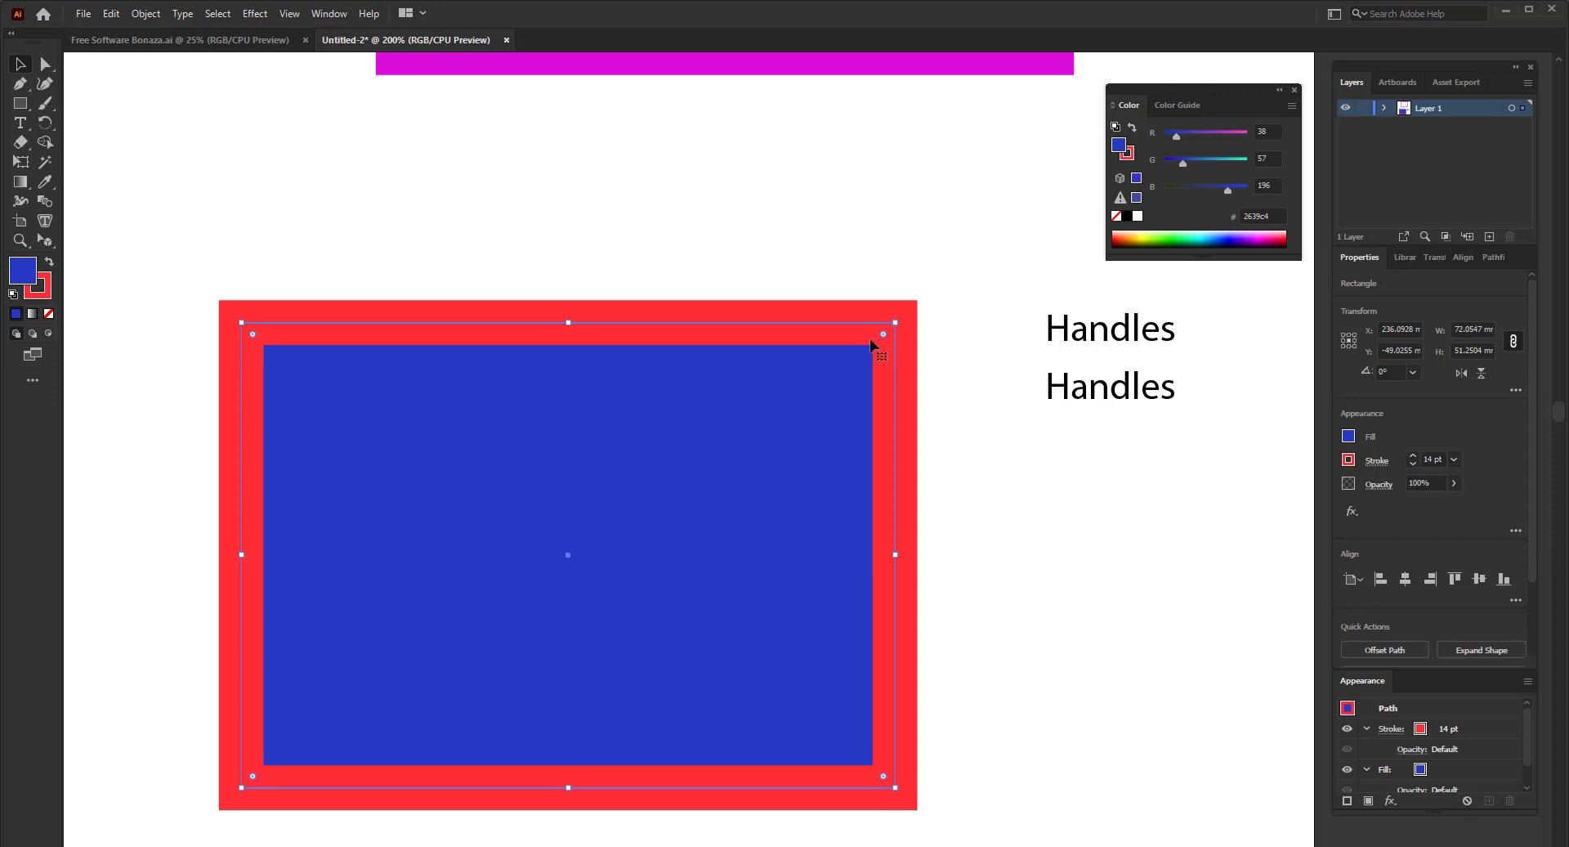
- Replace the wording of the lower "Handles" copy with "Corner handle"
{"action": "double_click", "coordinate": [1113, 385]}
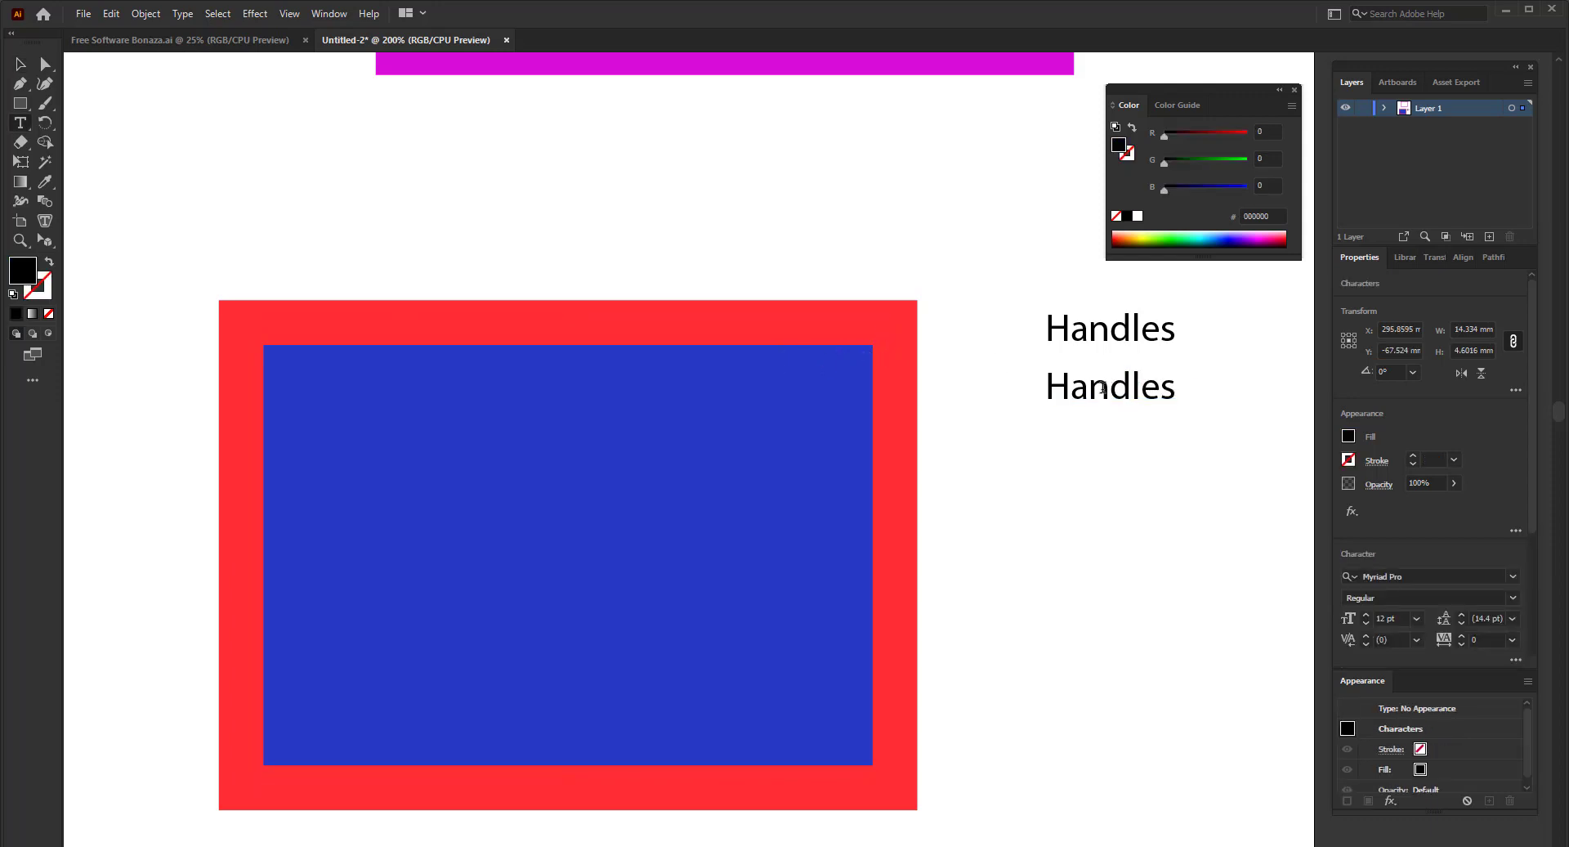
{"action": "left_click_drag", "start_coordinate": [1056, 383], "coordinate": [1310, 363]}
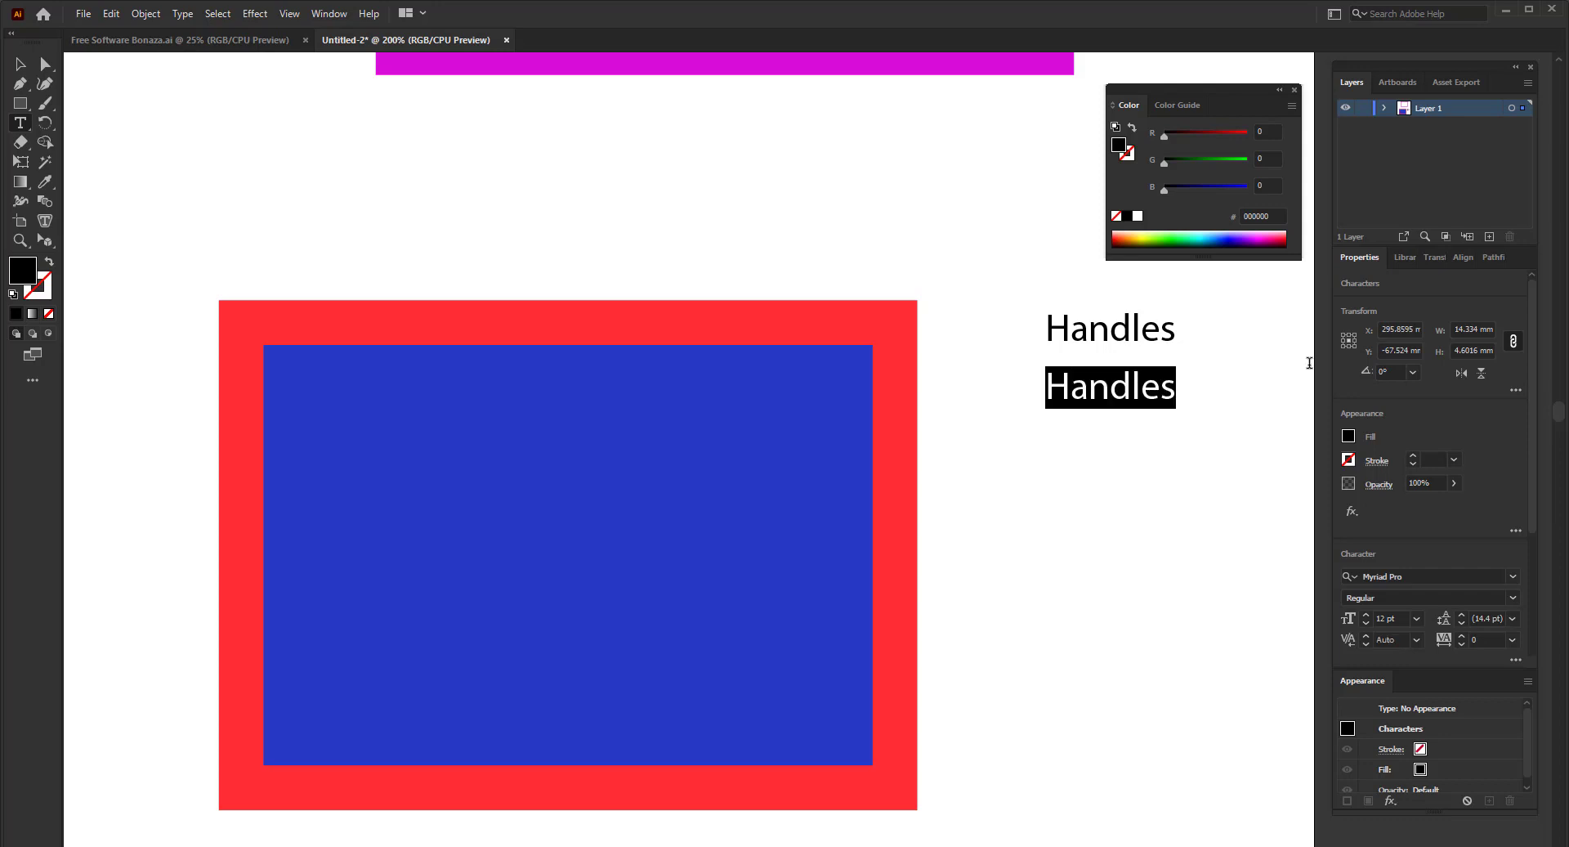
{"action": "type", "text": "Corner"}
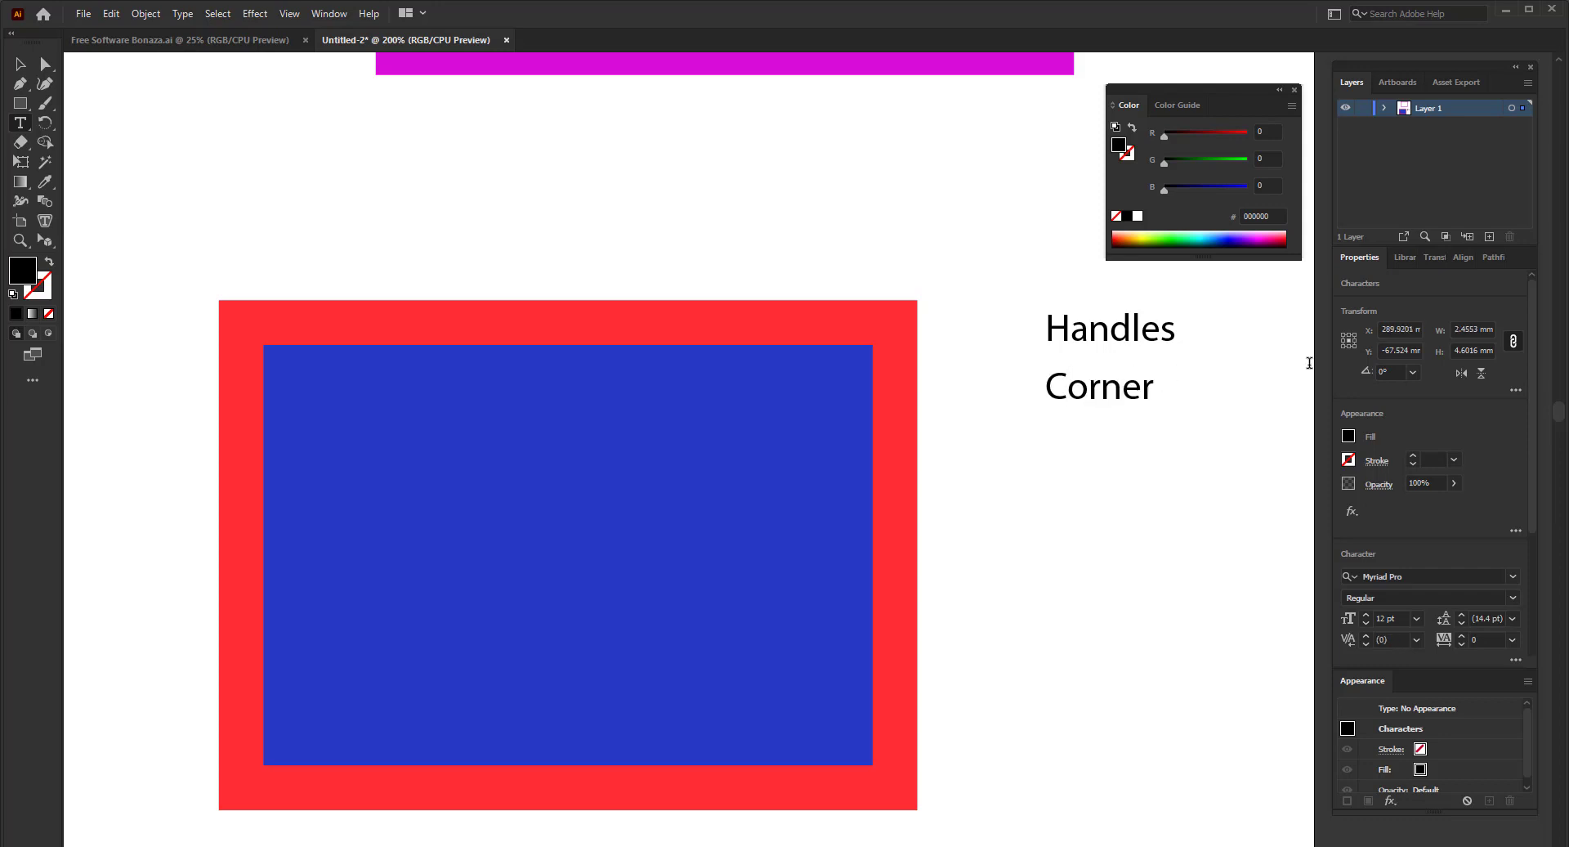
{"action": "type", "text": " handle"}
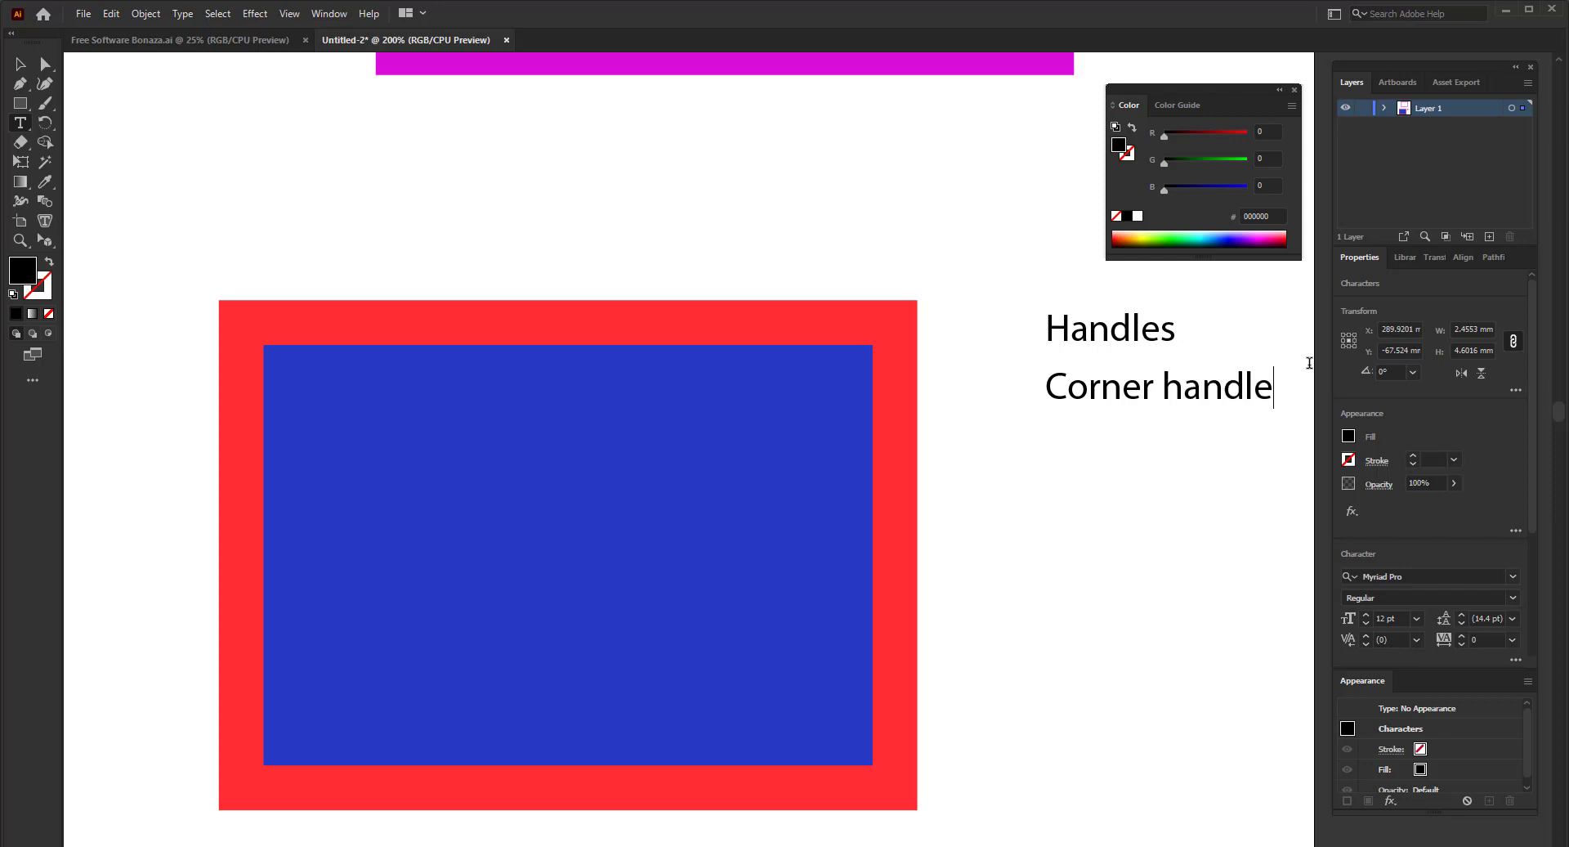
- Insert "Scale" before the word in the upper text so that it reads "Scale Handles"
{"action": "left_click", "coordinate": [1072, 330]}
{"action": "type", "text": "Scale"}
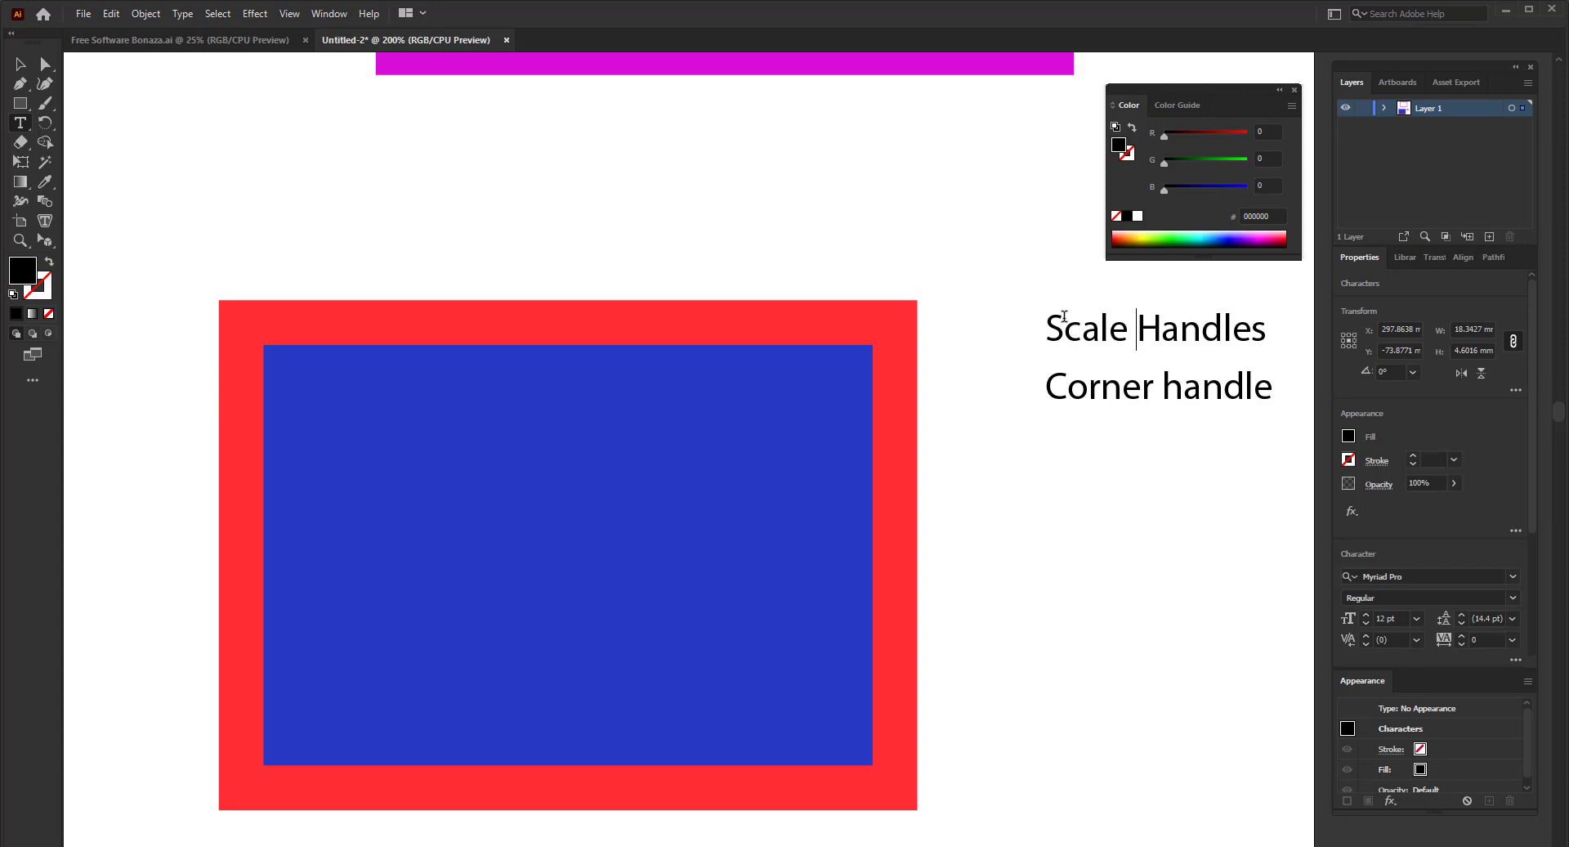
{"action": "left_click", "coordinate": [20, 63]}
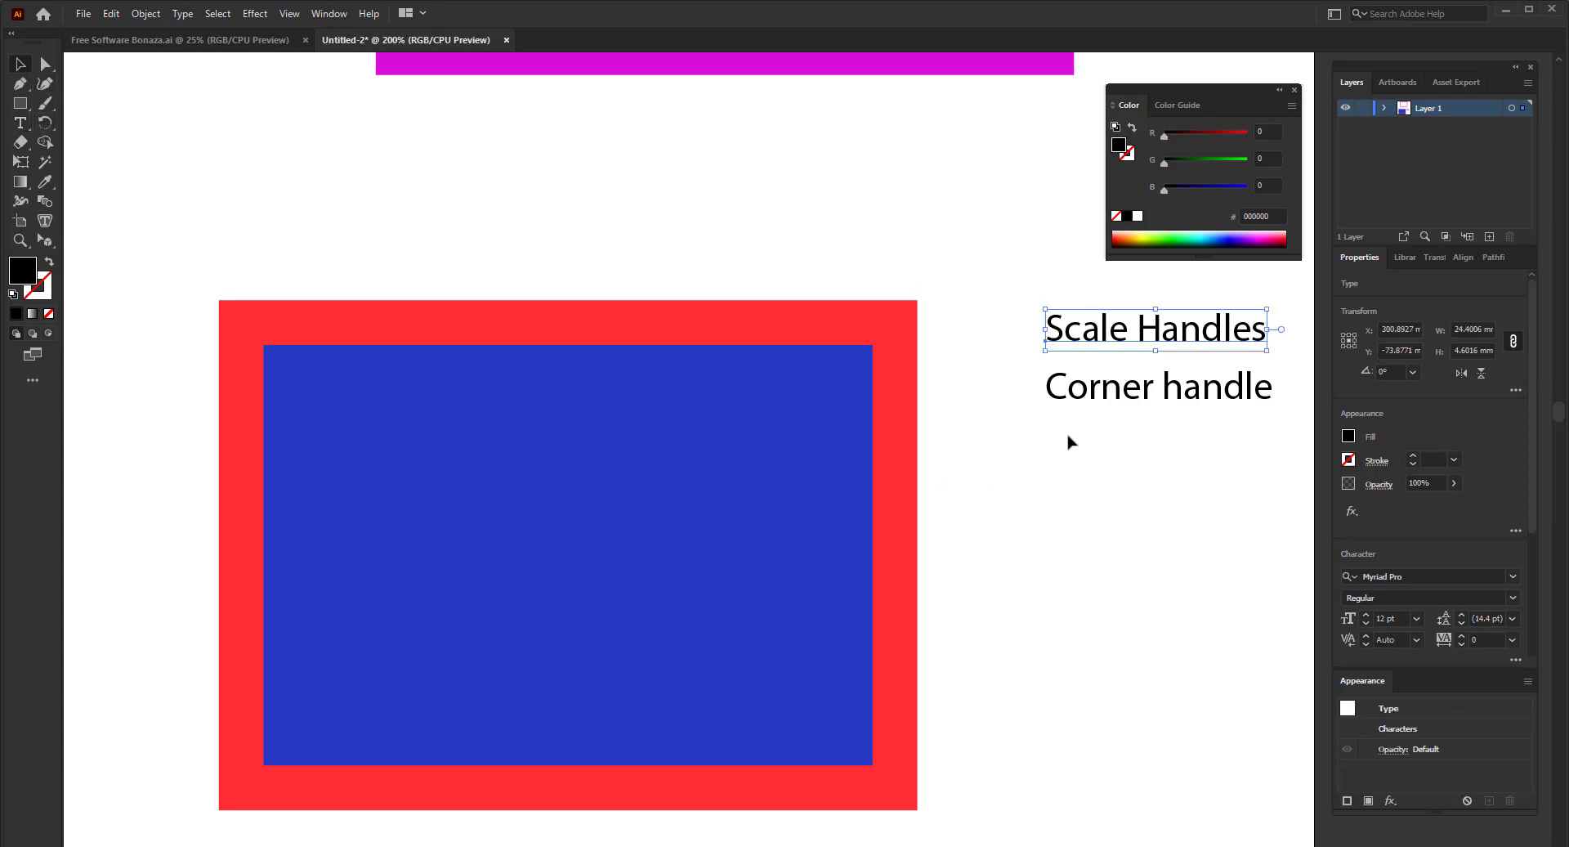
- Shrink the blue rectangle with its corner, right-edge and top-edge scale handles to about 28.8 by 38.1 mm
{"action": "left_click", "coordinate": [866, 394]}
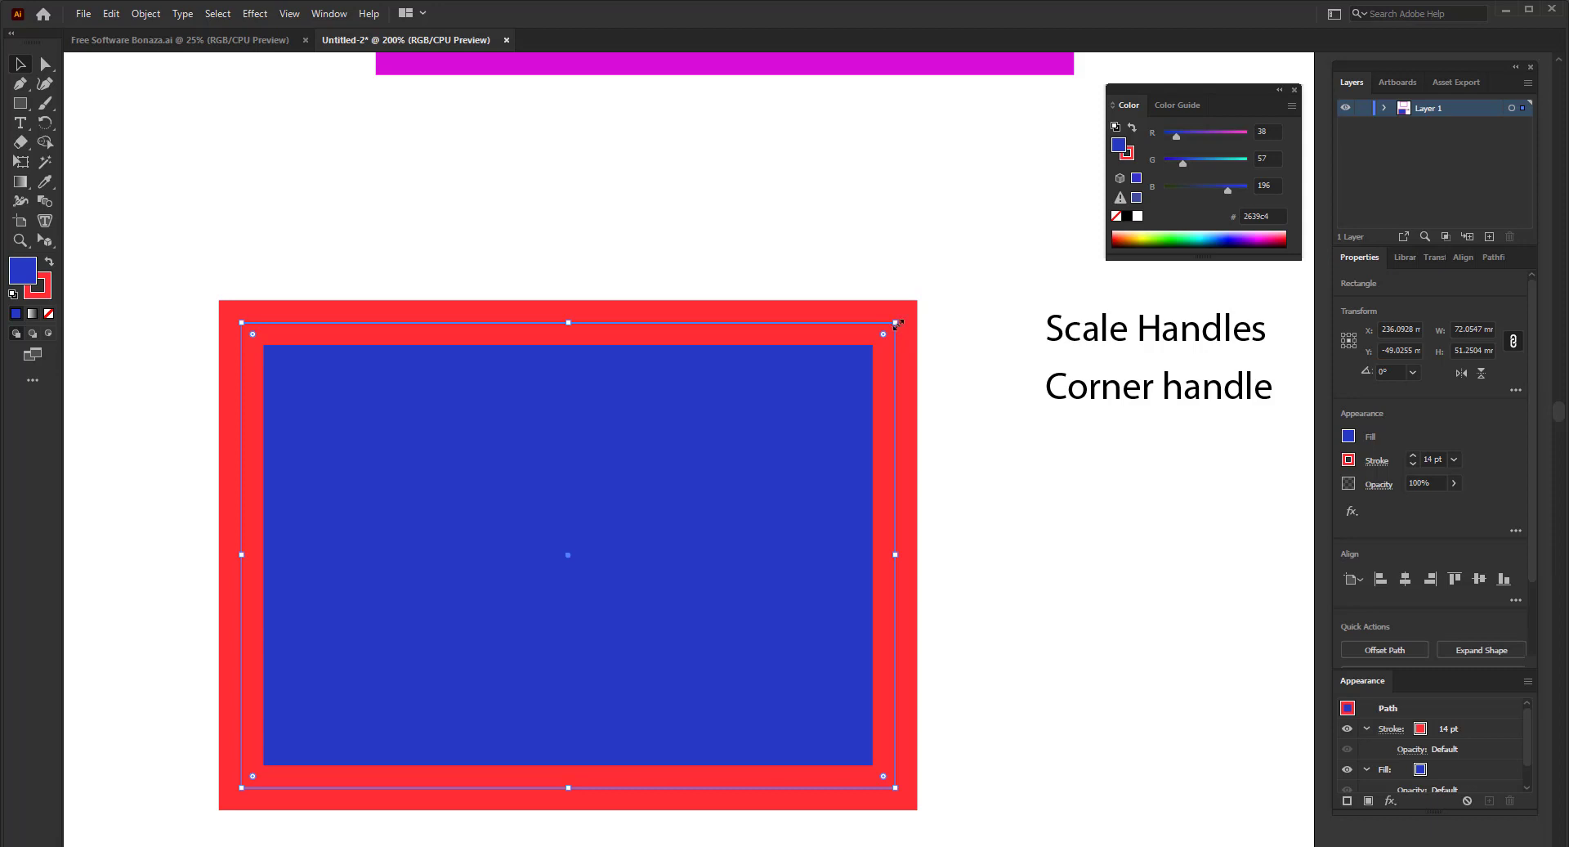
{"action": "left_click_drag", "start_coordinate": [896, 323], "coordinate": [862, 395]}
{"action": "key", "text": "ctrl+z"}
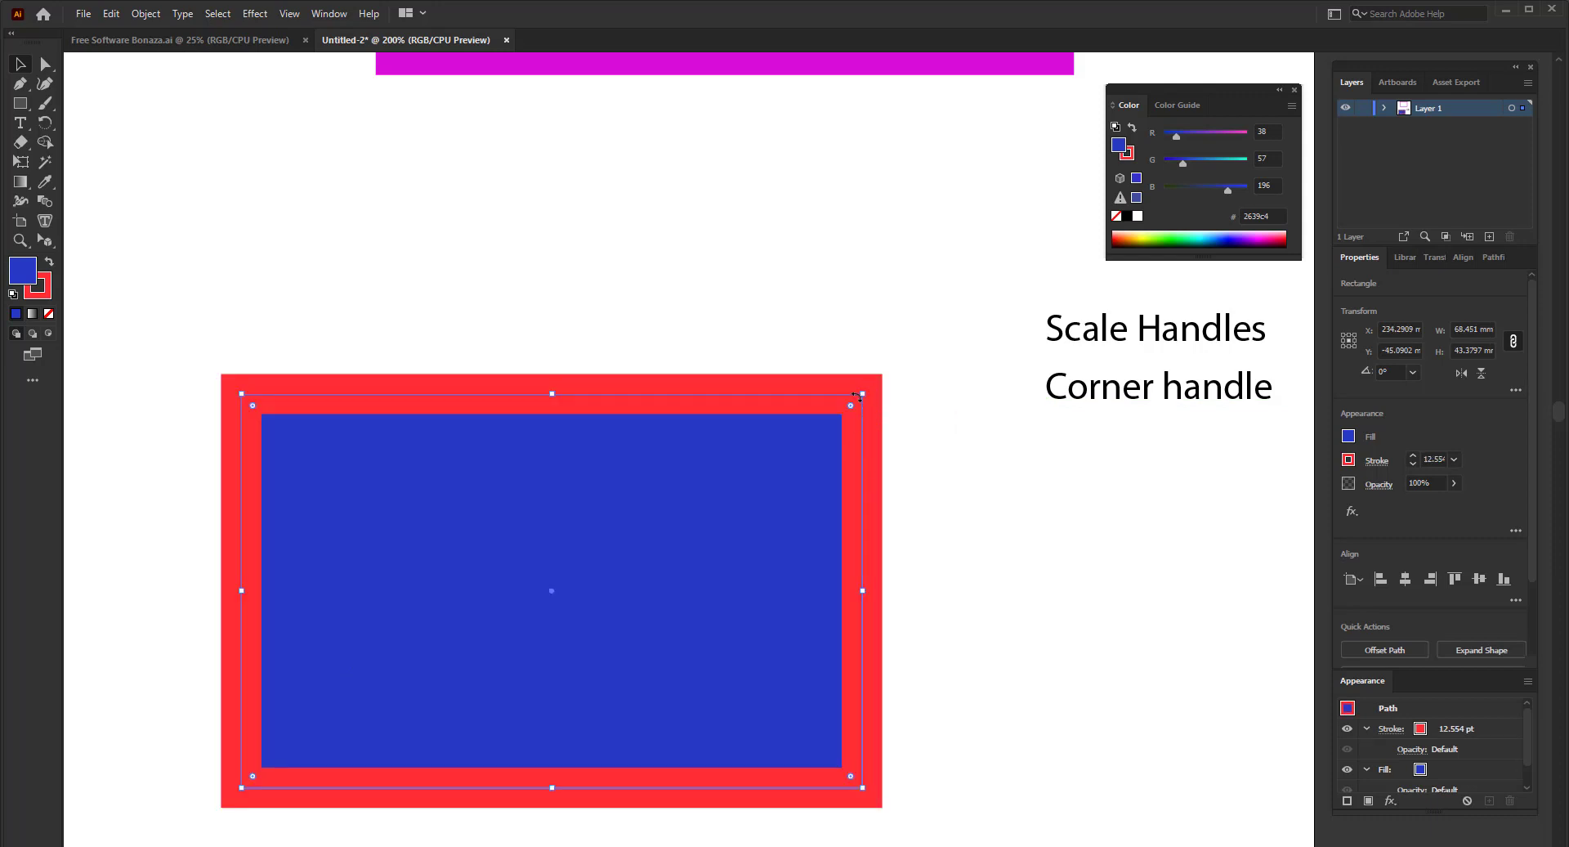
{"action": "mouse_move", "coordinate": [863, 590]}
{"action": "left_mouse_down"}
{"action": "mouse_move", "coordinate": [1138, 590]}
{"action": "mouse_move", "coordinate": [502, 590]}
{"action": "left_mouse_up"}
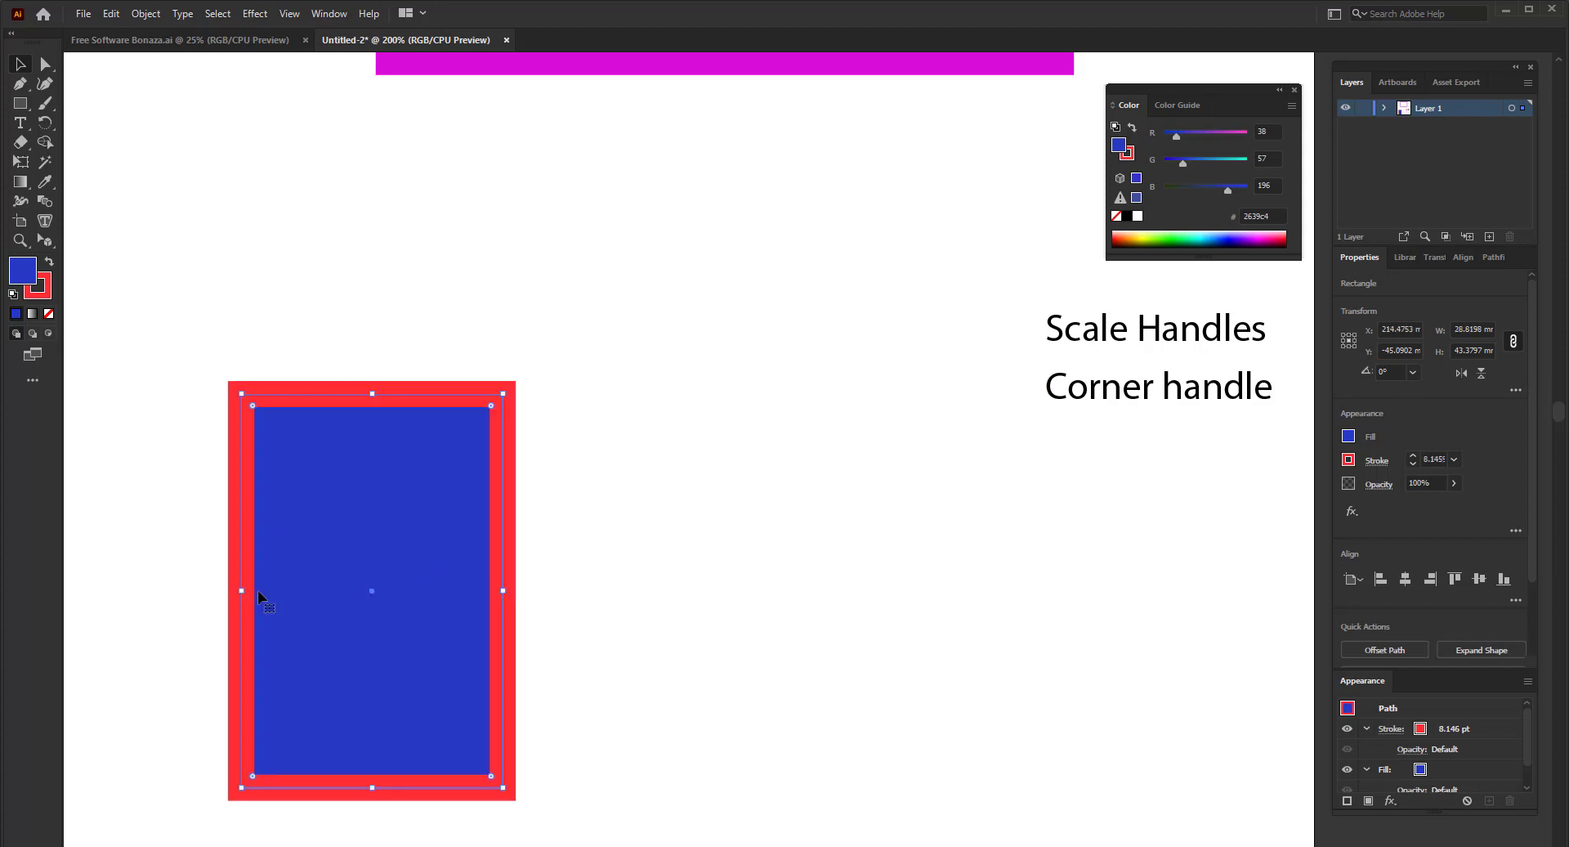
{"action": "mouse_move", "coordinate": [372, 395]}
{"action": "left_mouse_down"}
{"action": "mouse_move", "coordinate": [374, 375]}
{"action": "mouse_move", "coordinate": [422, 380]}
{"action": "mouse_move", "coordinate": [413, 443]}
{"action": "left_mouse_up"}
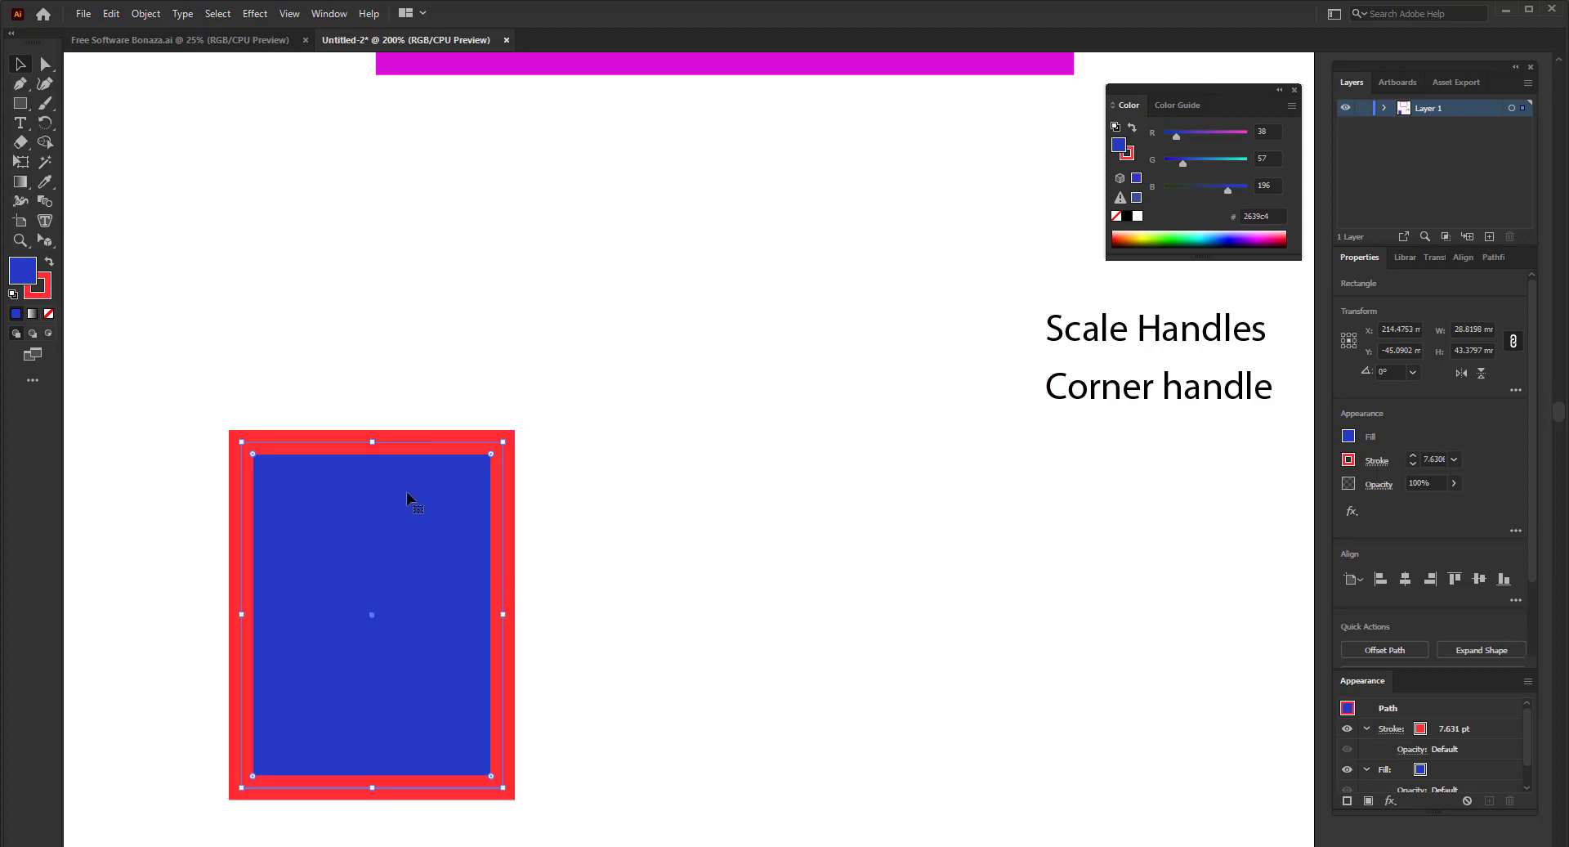
- Move the blue rectangle up and to the right, and round all its corners with a corner handle
{"action": "left_click_drag", "start_coordinate": [418, 537], "coordinate": [557, 393]}
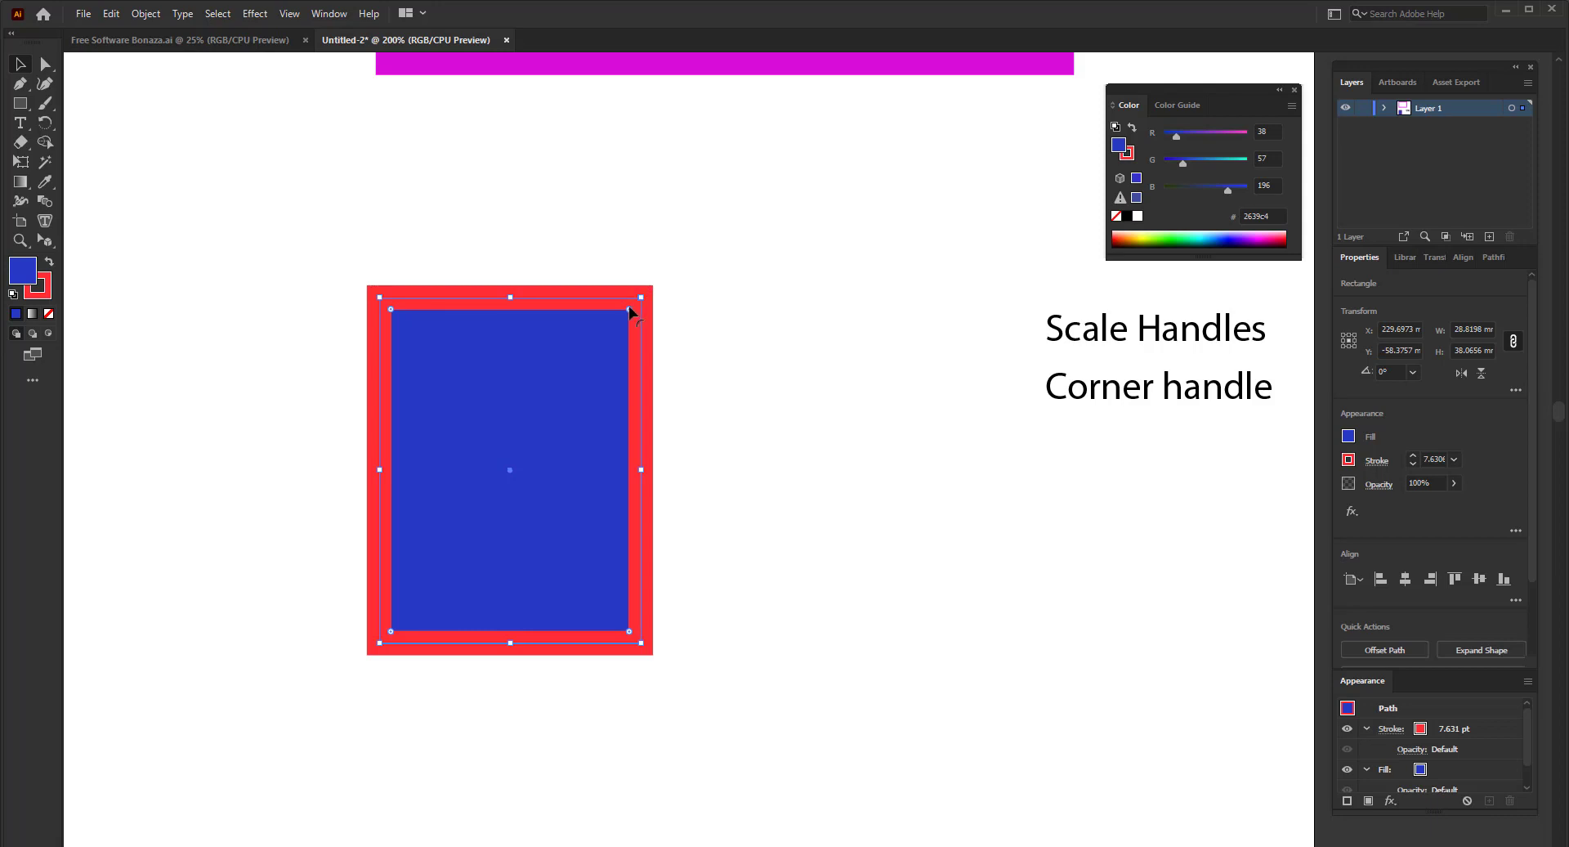
{"action": "left_click_drag", "start_coordinate": [630, 310], "coordinate": [593, 382]}
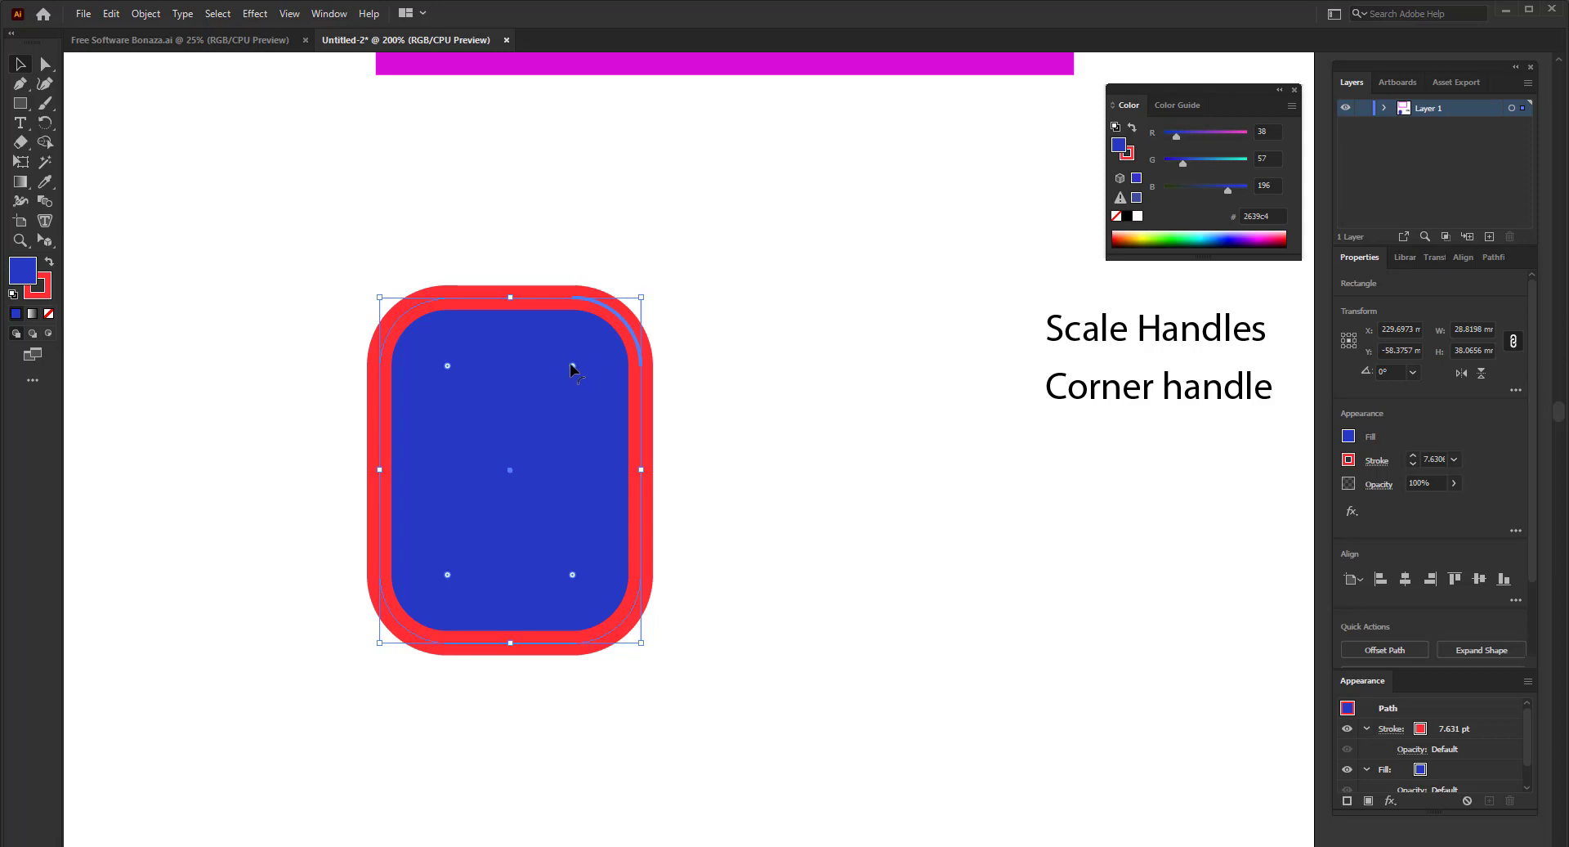
- Draw a tilted hexagon about 25 mm wide with the Polygon tool, right of the rounded rectangle, and deselect it
{"action": "left_click", "coordinate": [19, 106]}
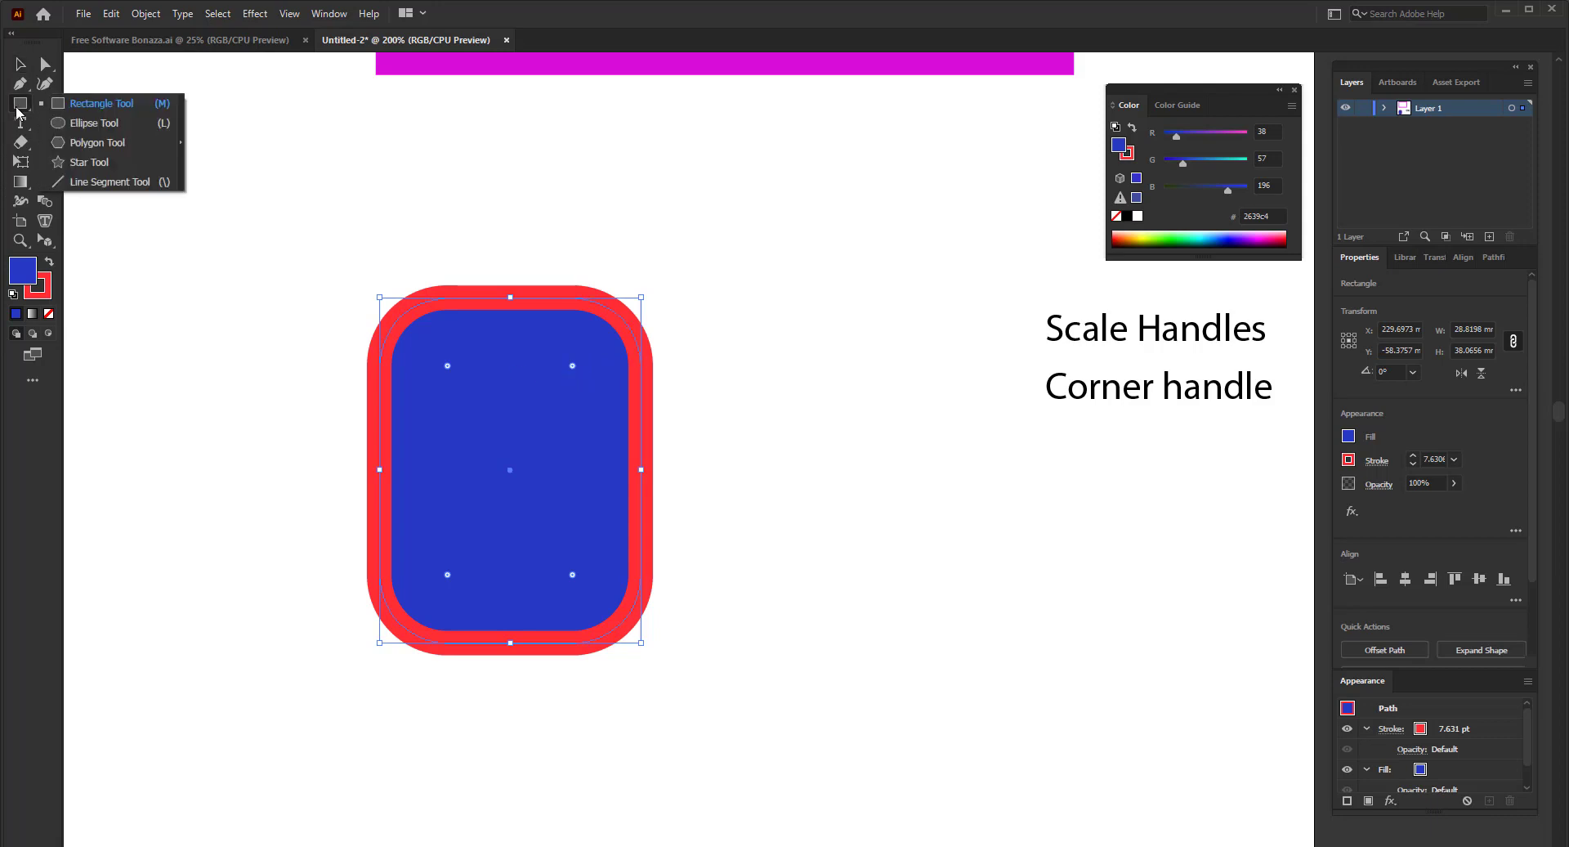
{"action": "left_click", "coordinate": [96, 142]}
{"action": "mouse_move", "coordinate": [791, 308]}
{"action": "left_mouse_down"}
{"action": "mouse_move", "coordinate": [954, 623]}
{"action": "mouse_move", "coordinate": [809, 406]}
{"action": "mouse_move", "coordinate": [827, 449]}
{"action": "left_mouse_up"}
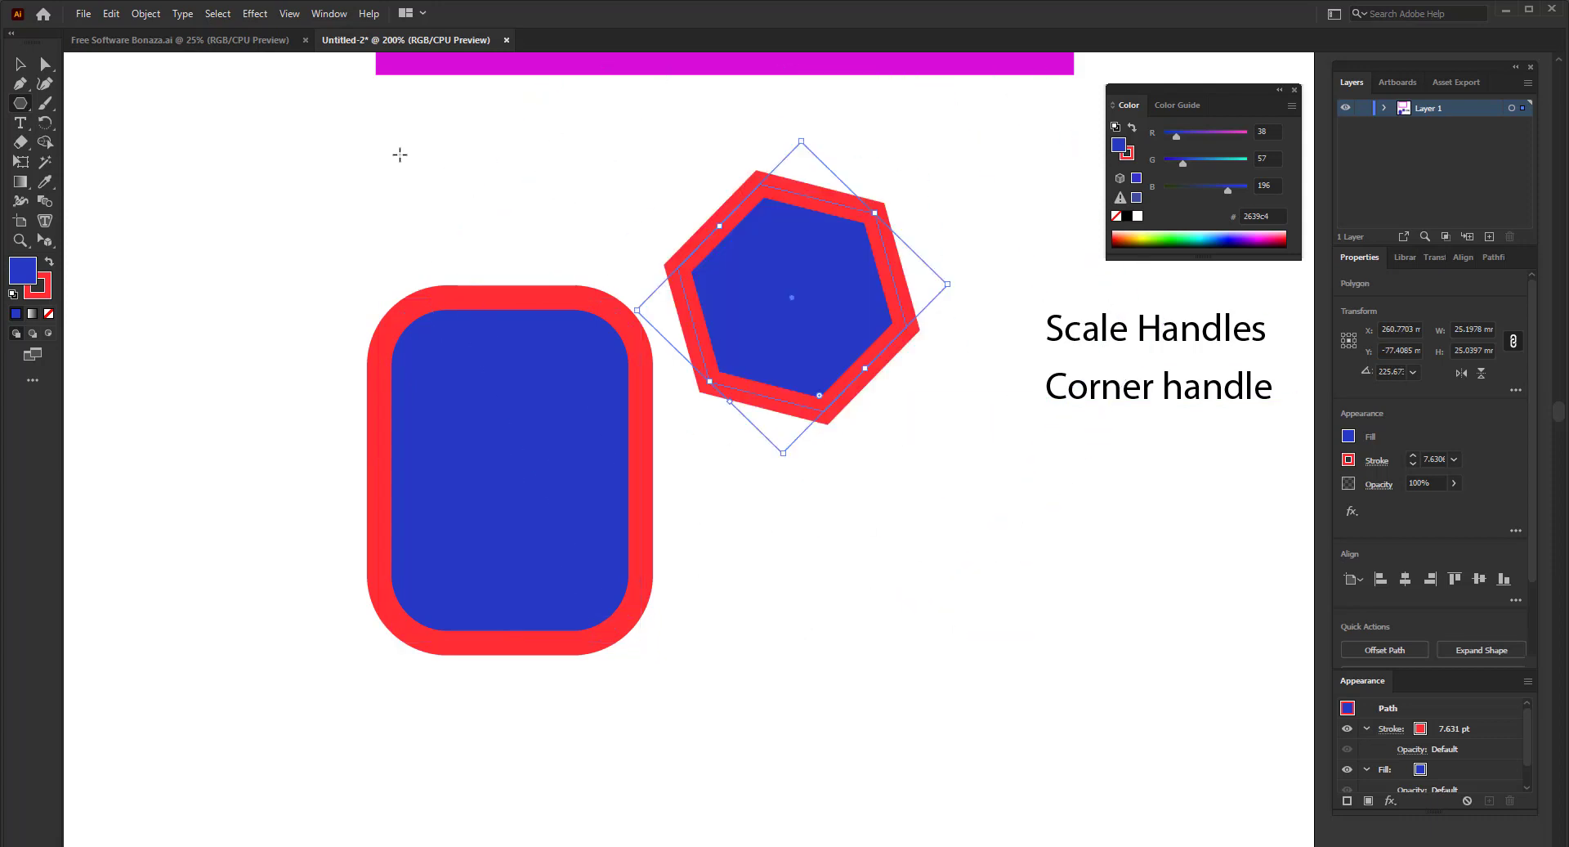
{"action": "left_click", "coordinate": [20, 65]}
{"action": "left_click", "coordinate": [1009, 539]}
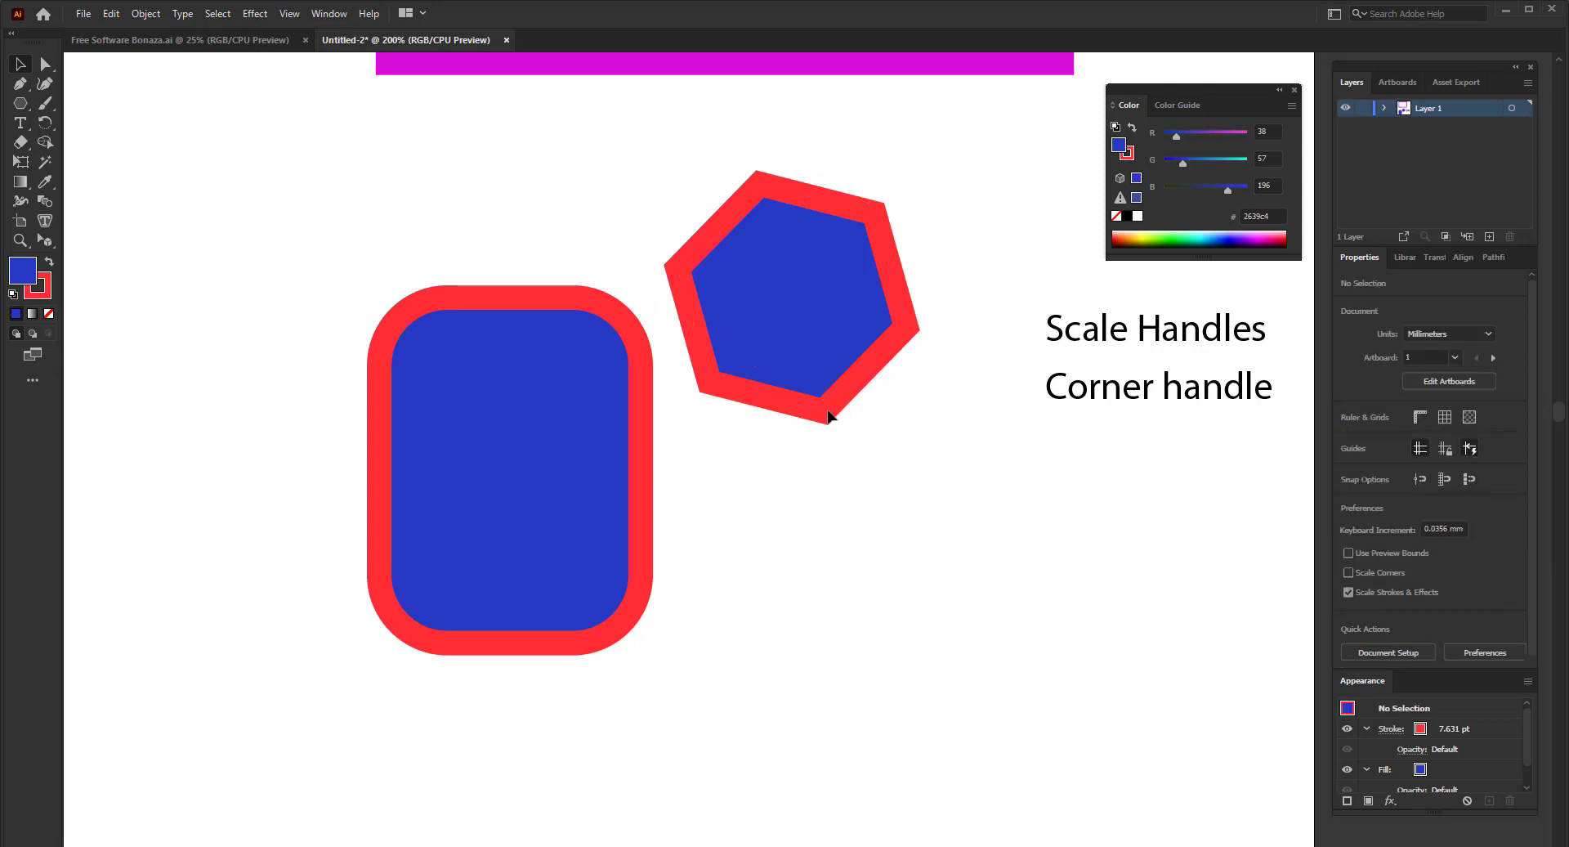
- Round all the hexagon's corners with its corner handle and deselect it
{"action": "left_click", "coordinate": [826, 415]}
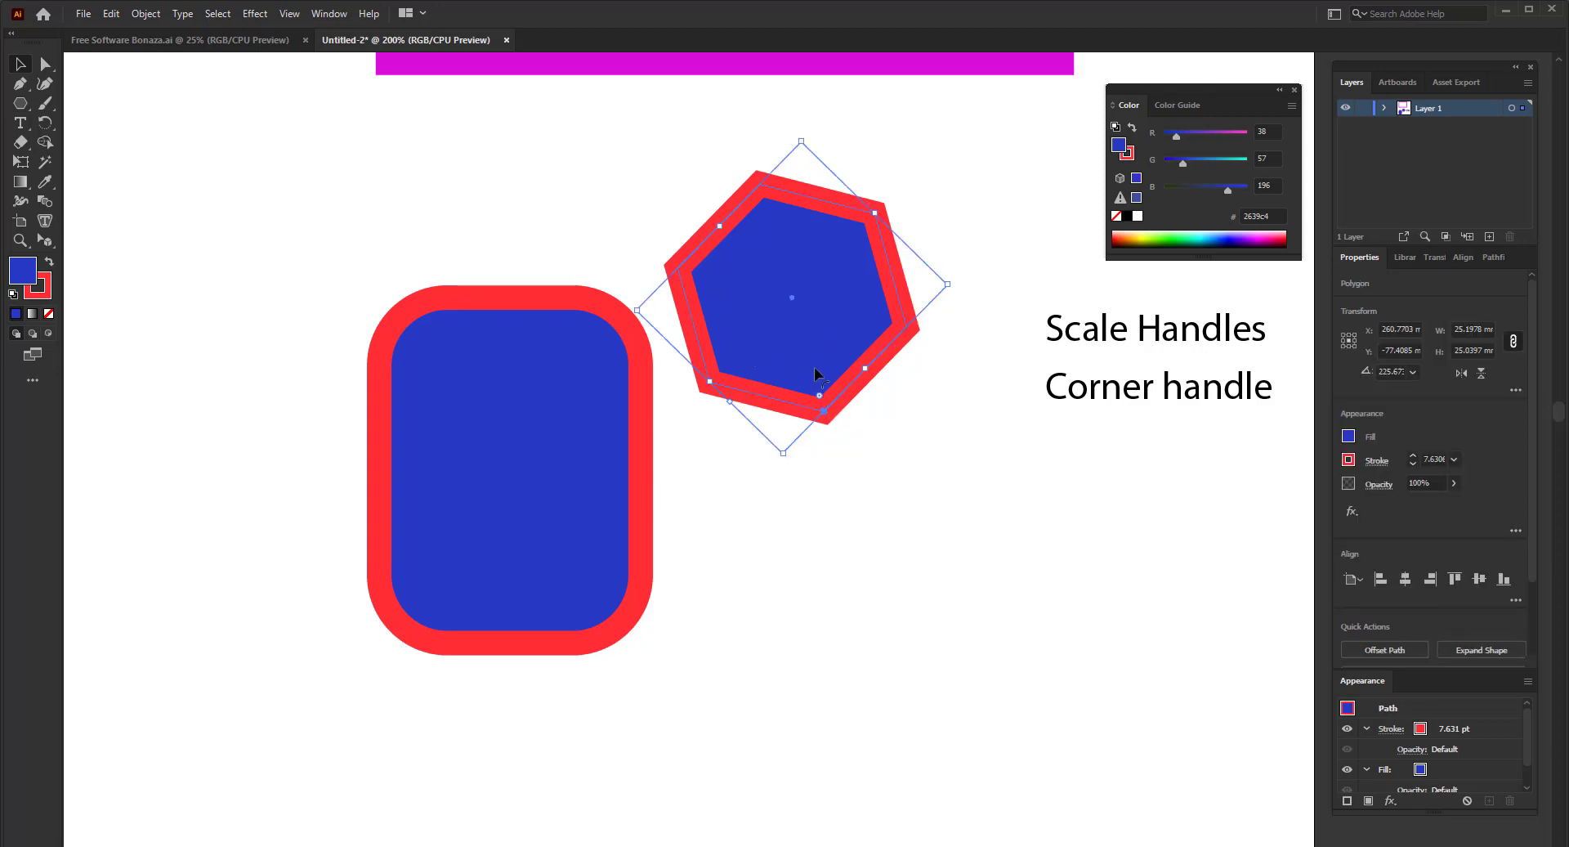
{"action": "left_click_drag", "start_coordinate": [819, 395], "coordinate": [805, 343]}
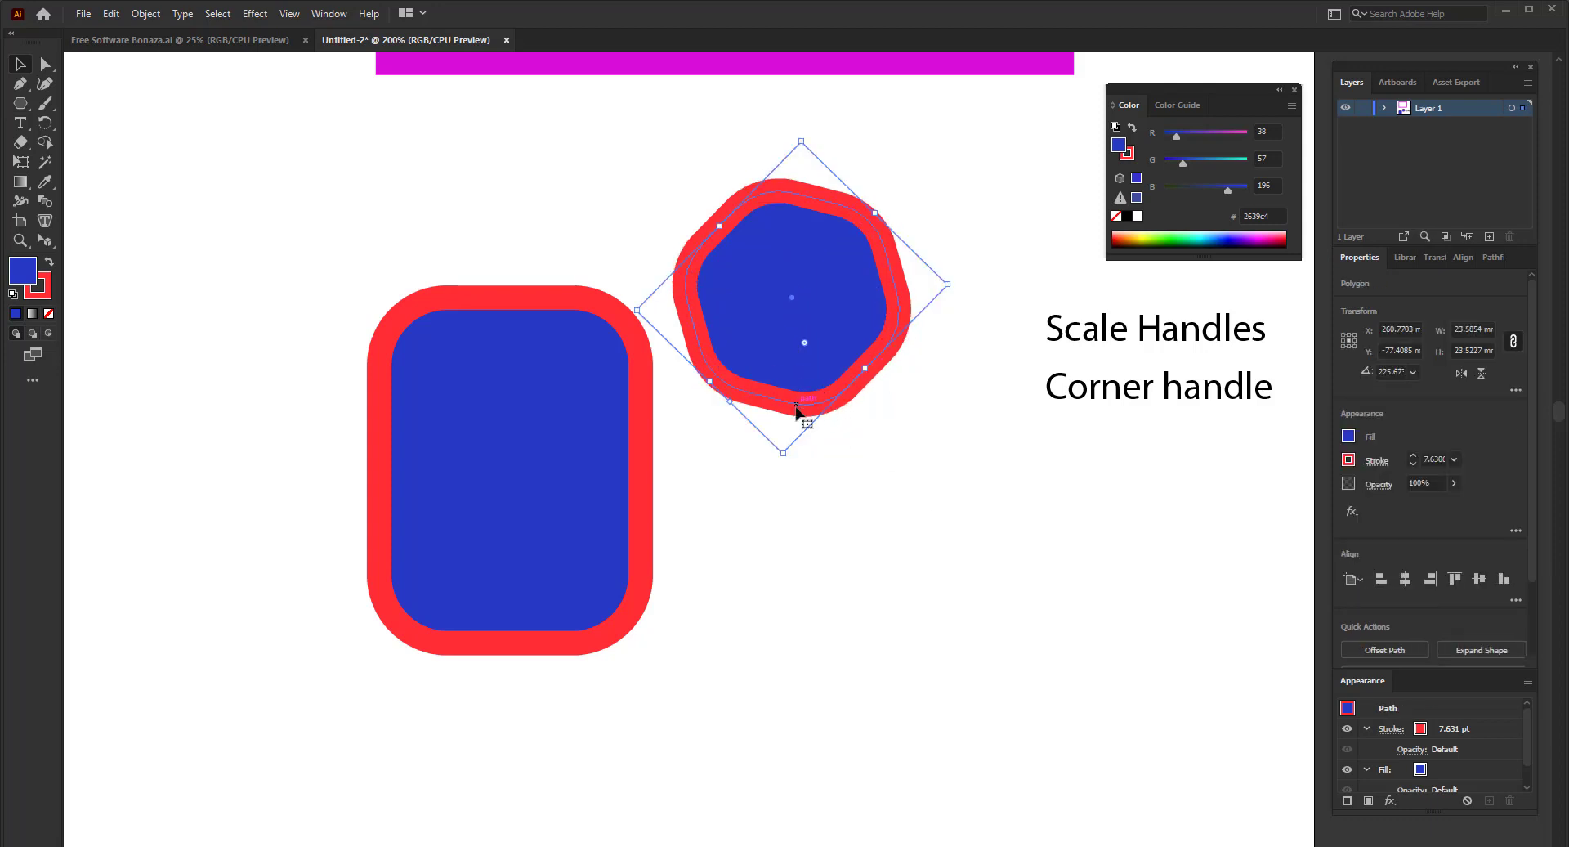
{"action": "left_click", "coordinate": [899, 648]}
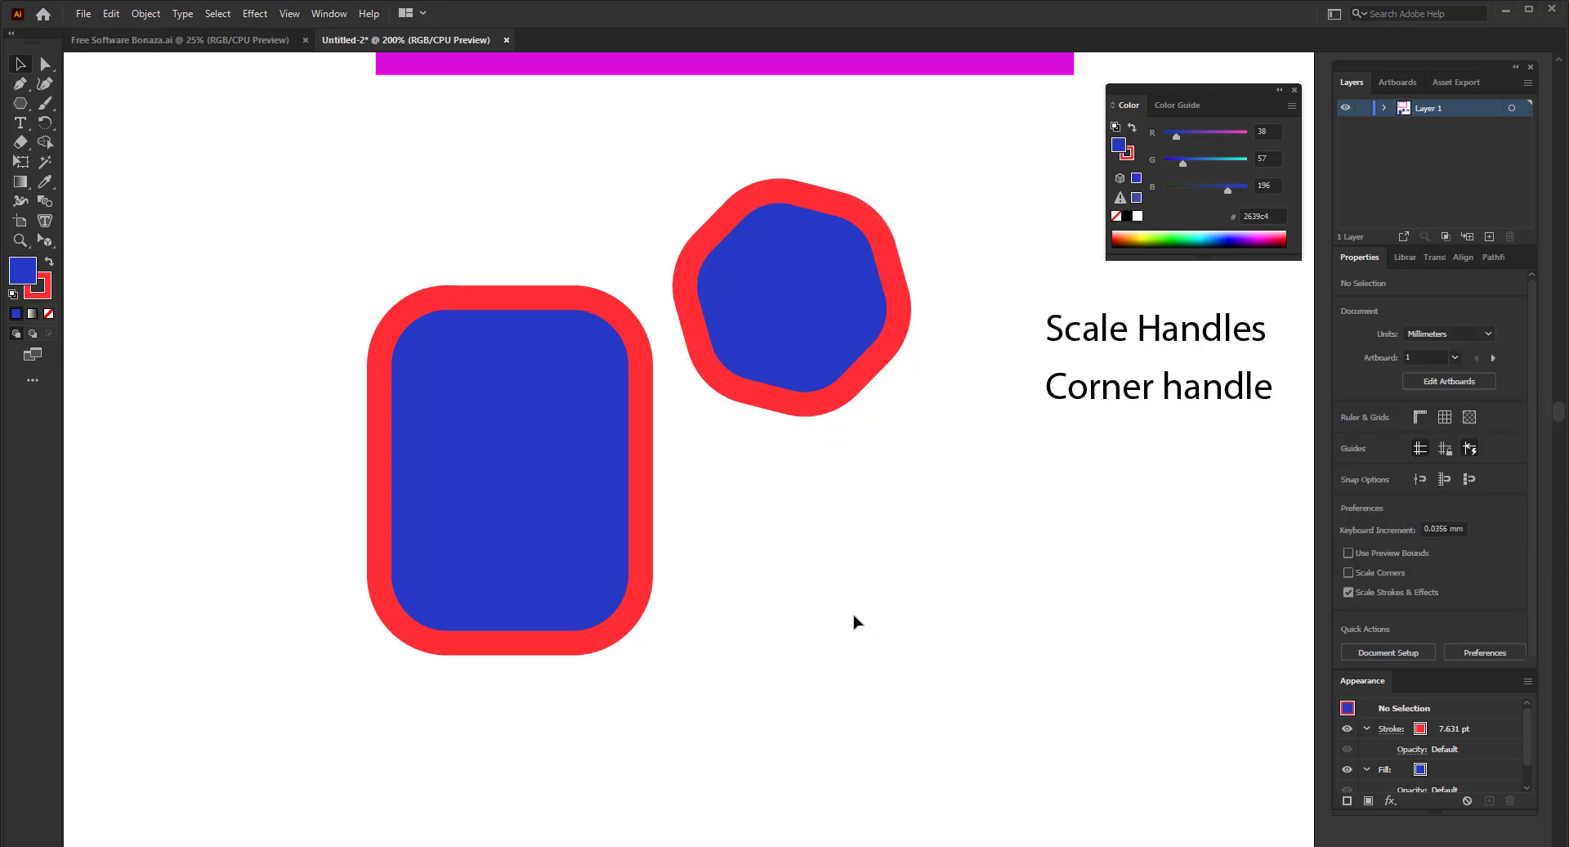
- Move the rounded hexagon to the left side of the rounded rectangle and deselect it
{"action": "scroll", "coordinate": [850, 586], "scroll_direction": "down", "scroll_amount": 3}
{"action": "scroll", "coordinate": [797, 575], "scroll_direction": "up", "scroll_amount": 2}
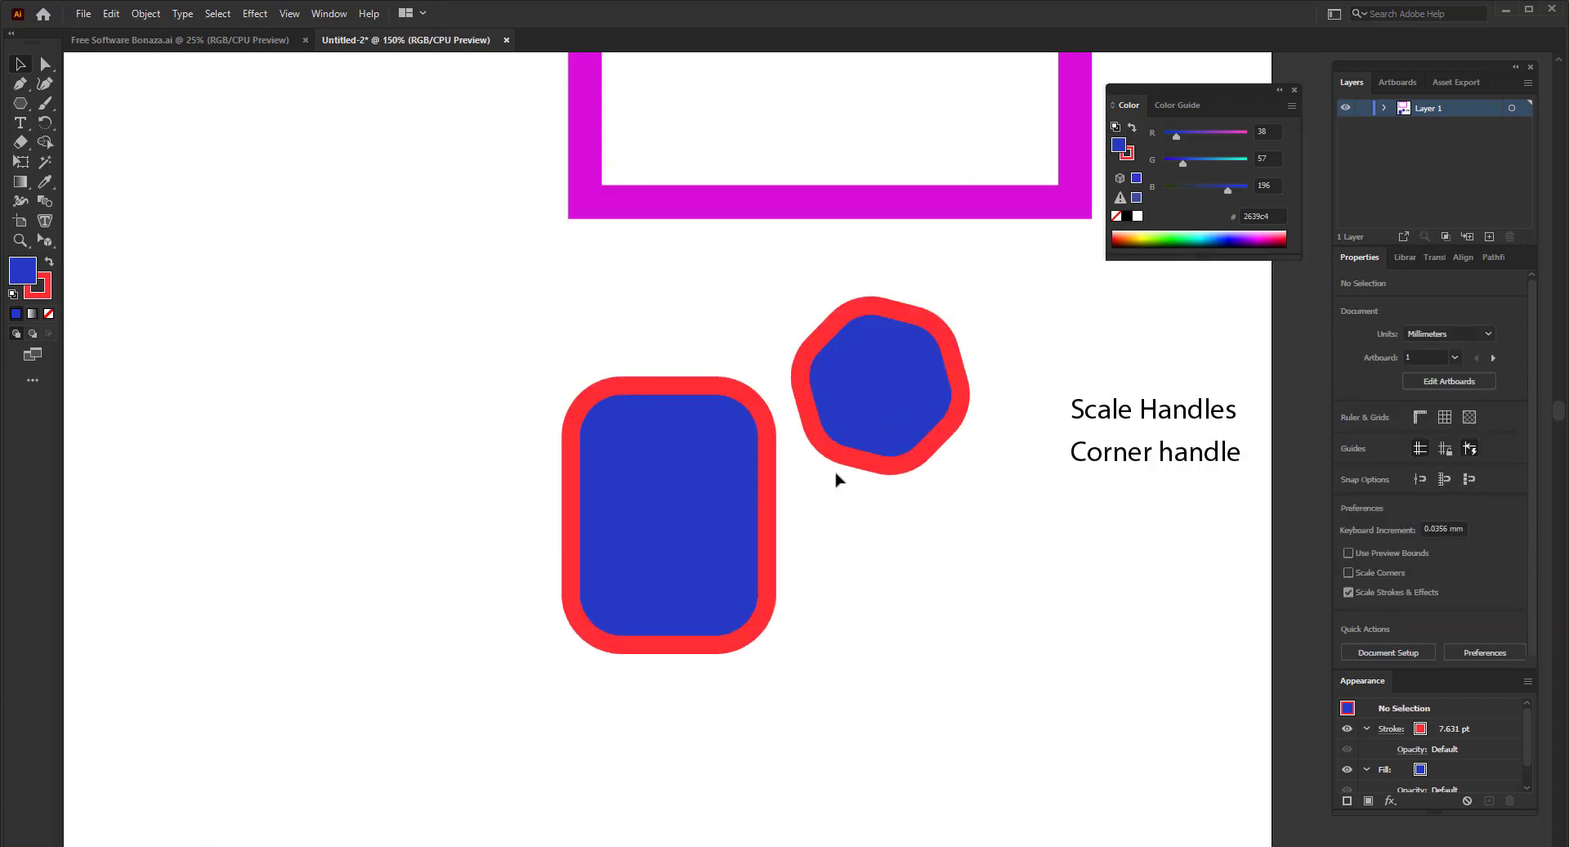
{"action": "left_click_drag", "start_coordinate": [906, 395], "coordinate": [313, 361]}
{"action": "left_click", "coordinate": [378, 494]}
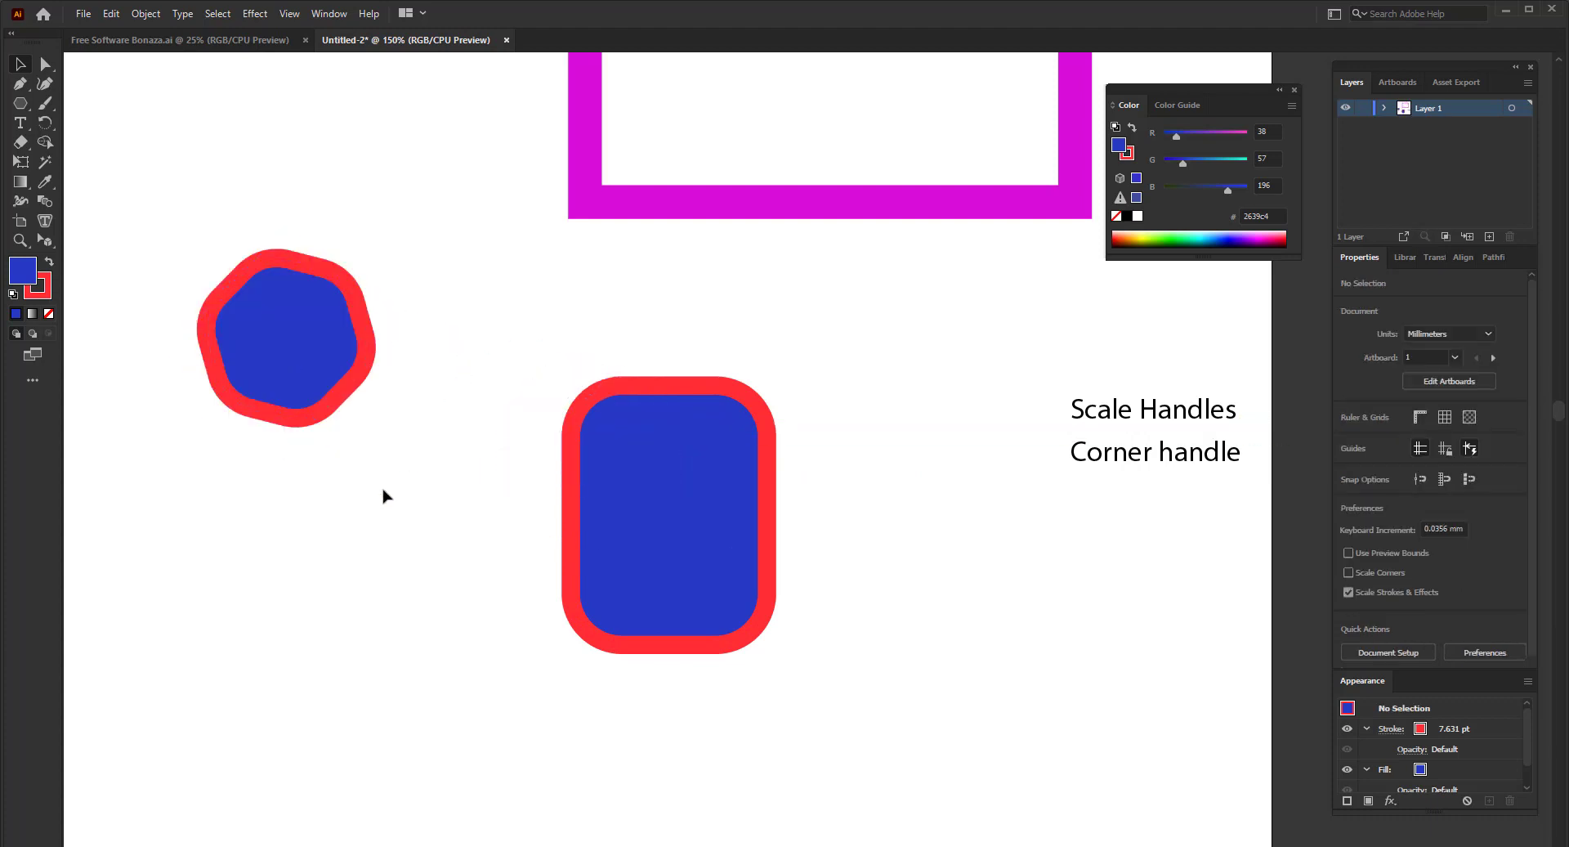
- Rotate the rounded rectangle to about 248° and enlarge it from its right corner to about 51.6 by 42.4 mm
{"action": "left_click", "coordinate": [645, 527]}
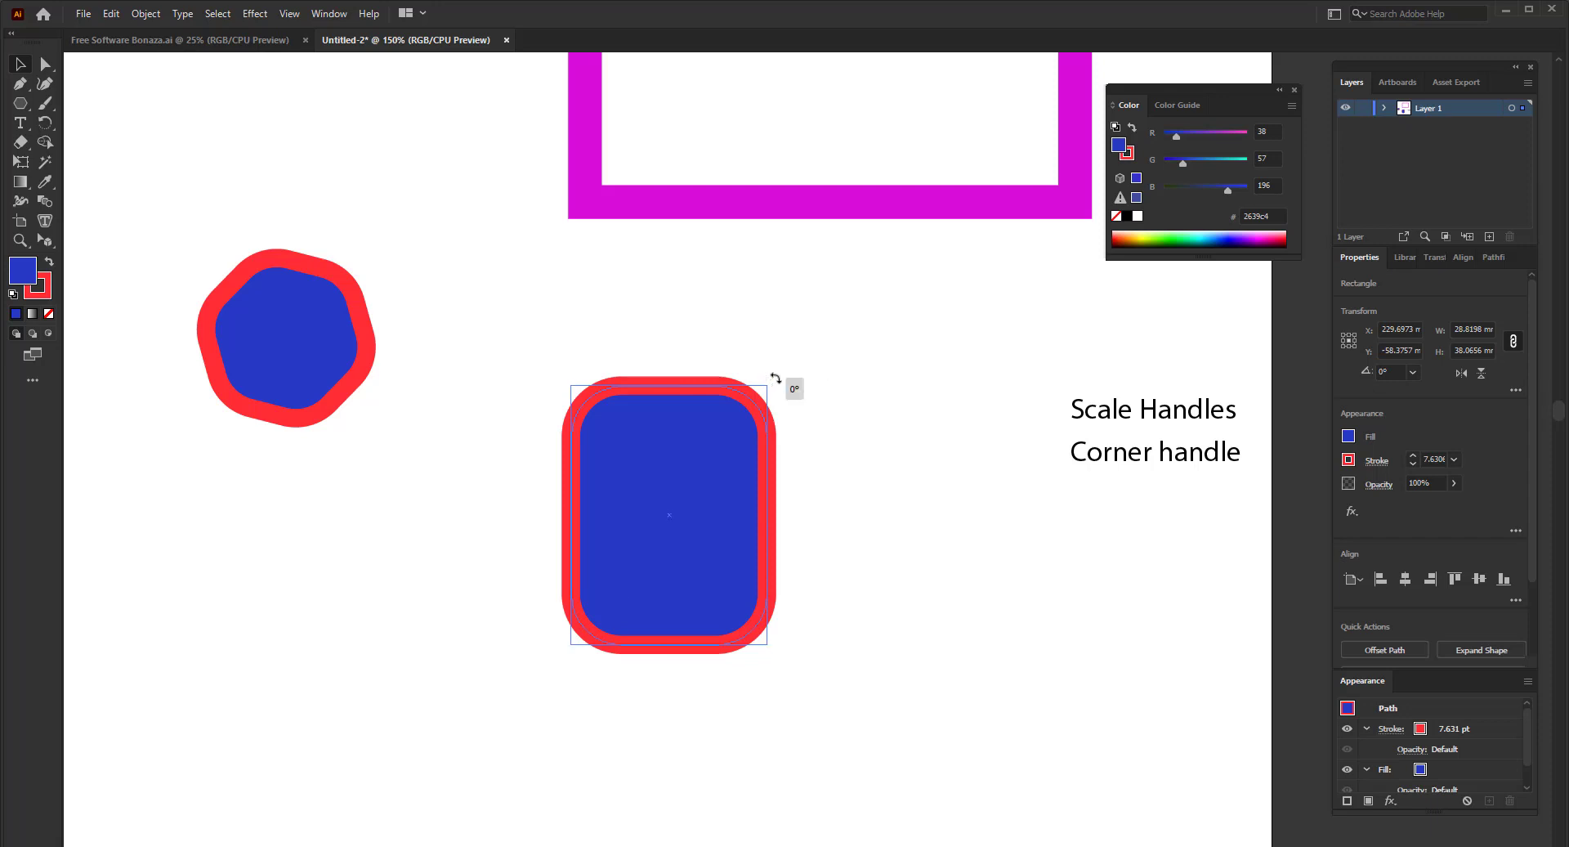
{"action": "left_click_drag", "start_coordinate": [777, 377], "coordinate": [488, 704]}
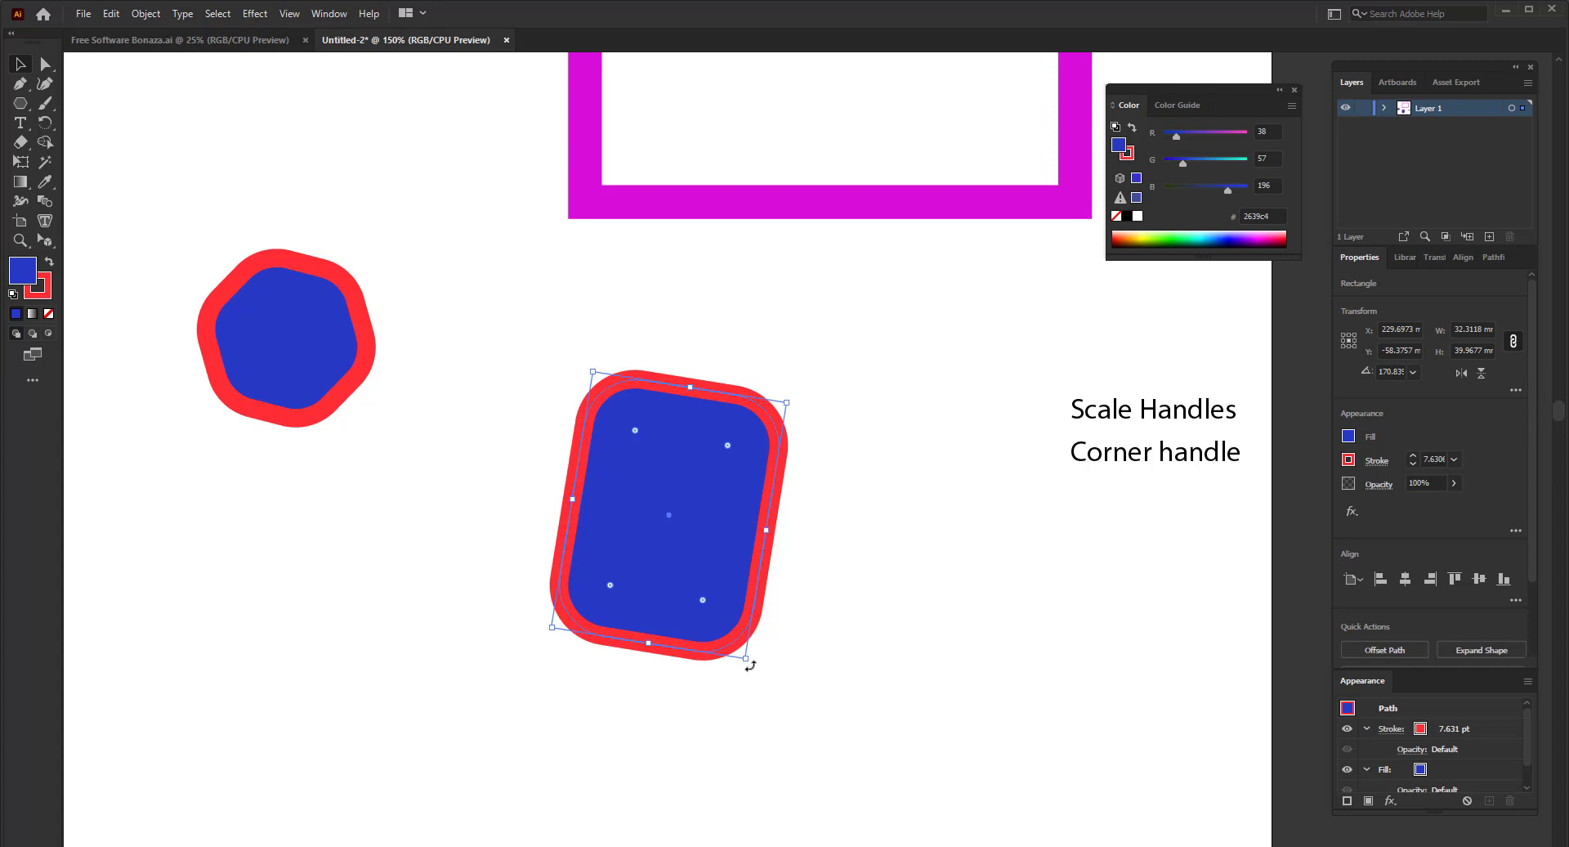
{"action": "left_click_drag", "start_coordinate": [750, 666], "coordinate": [797, 675]}
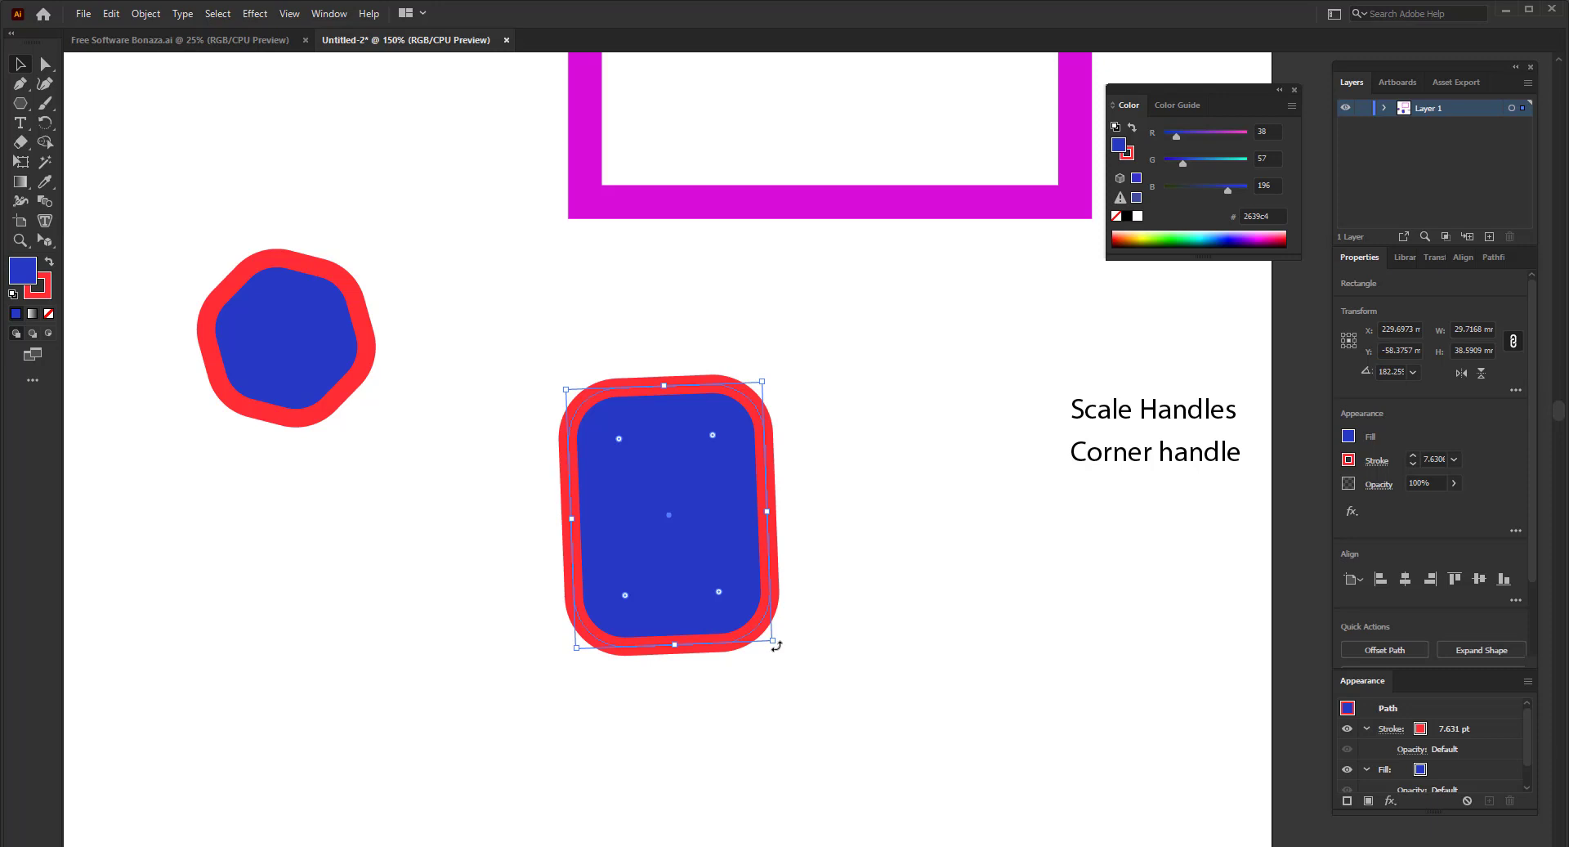
{"action": "left_click_drag", "start_coordinate": [777, 645], "coordinate": [862, 462]}
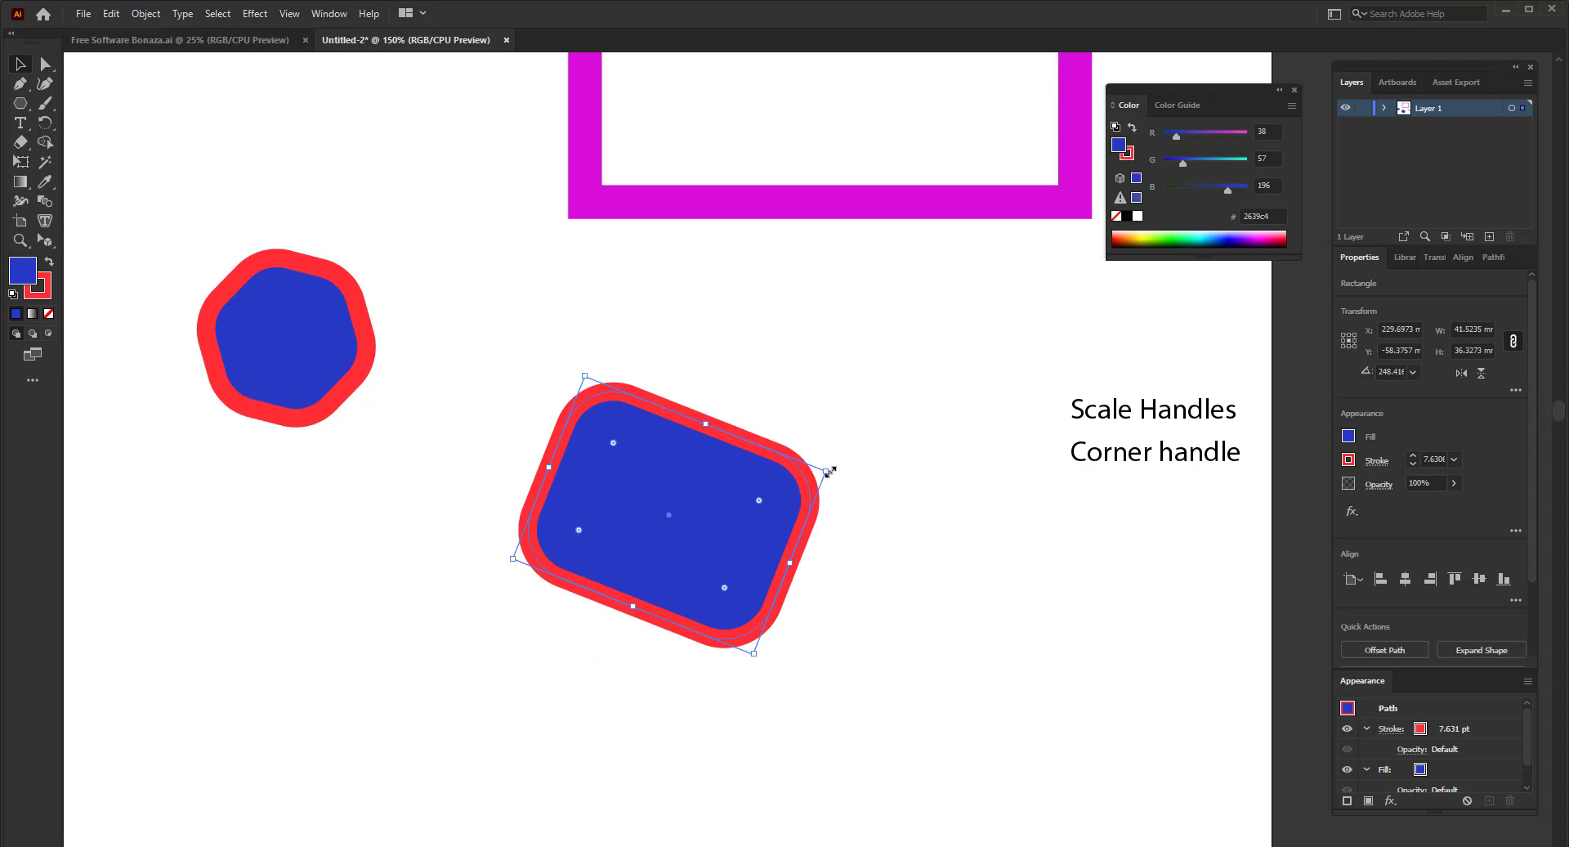
{"action": "left_click_drag", "start_coordinate": [829, 471], "coordinate": [896, 481]}
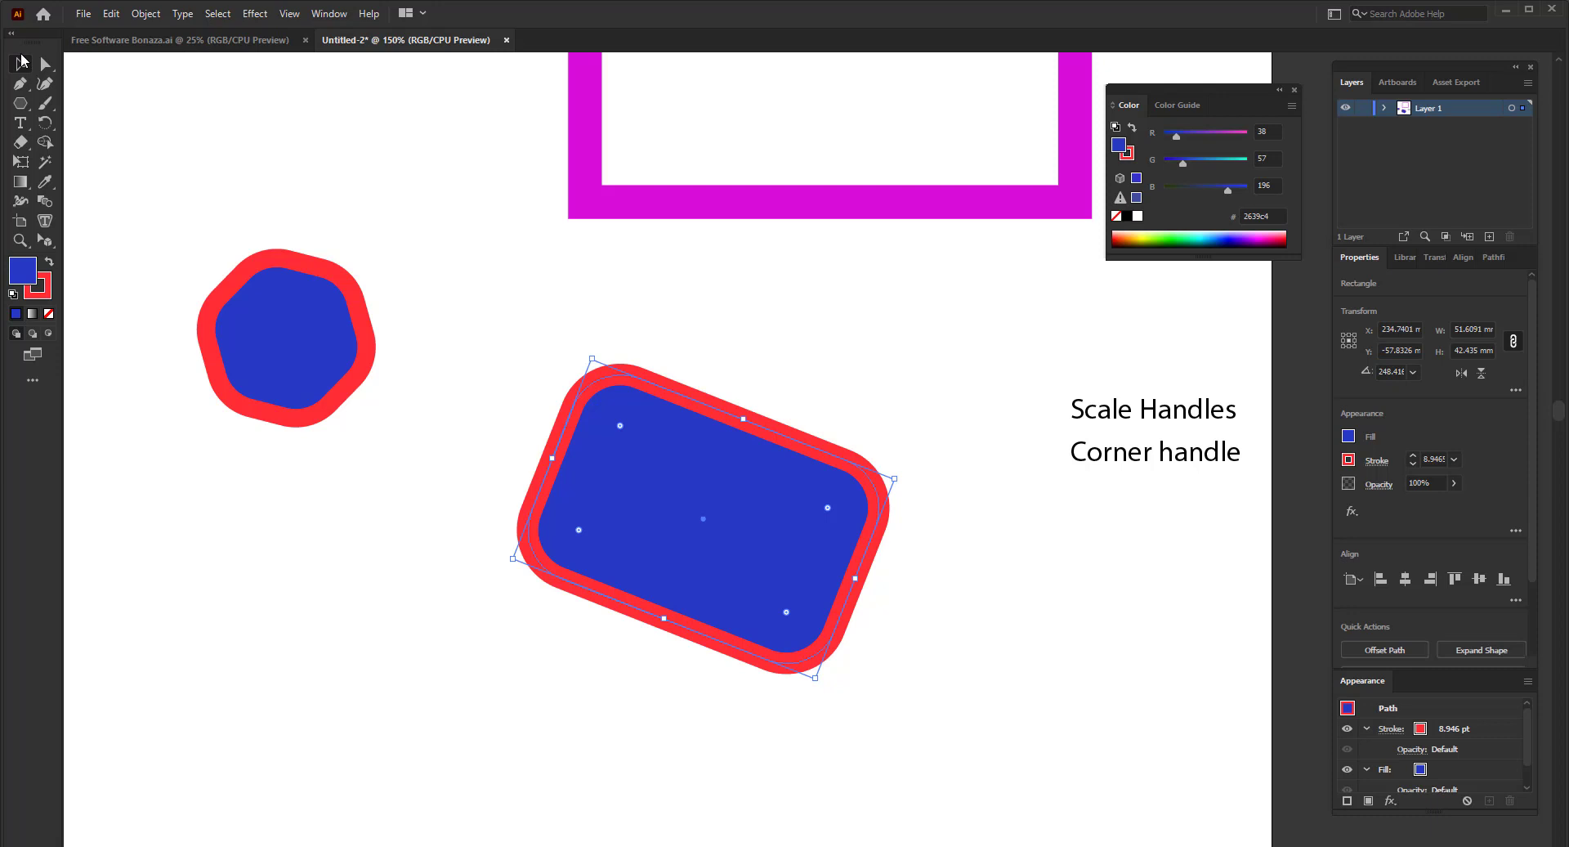
- Switch to the Direct Selection tool, examine the rotated rectangle's anchor points and corner handles, and deselect it
{"action": "left_click", "coordinate": [44, 66]}
{"action": "left_click", "coordinate": [20, 104]}
{"action": "key", "text": "a"}
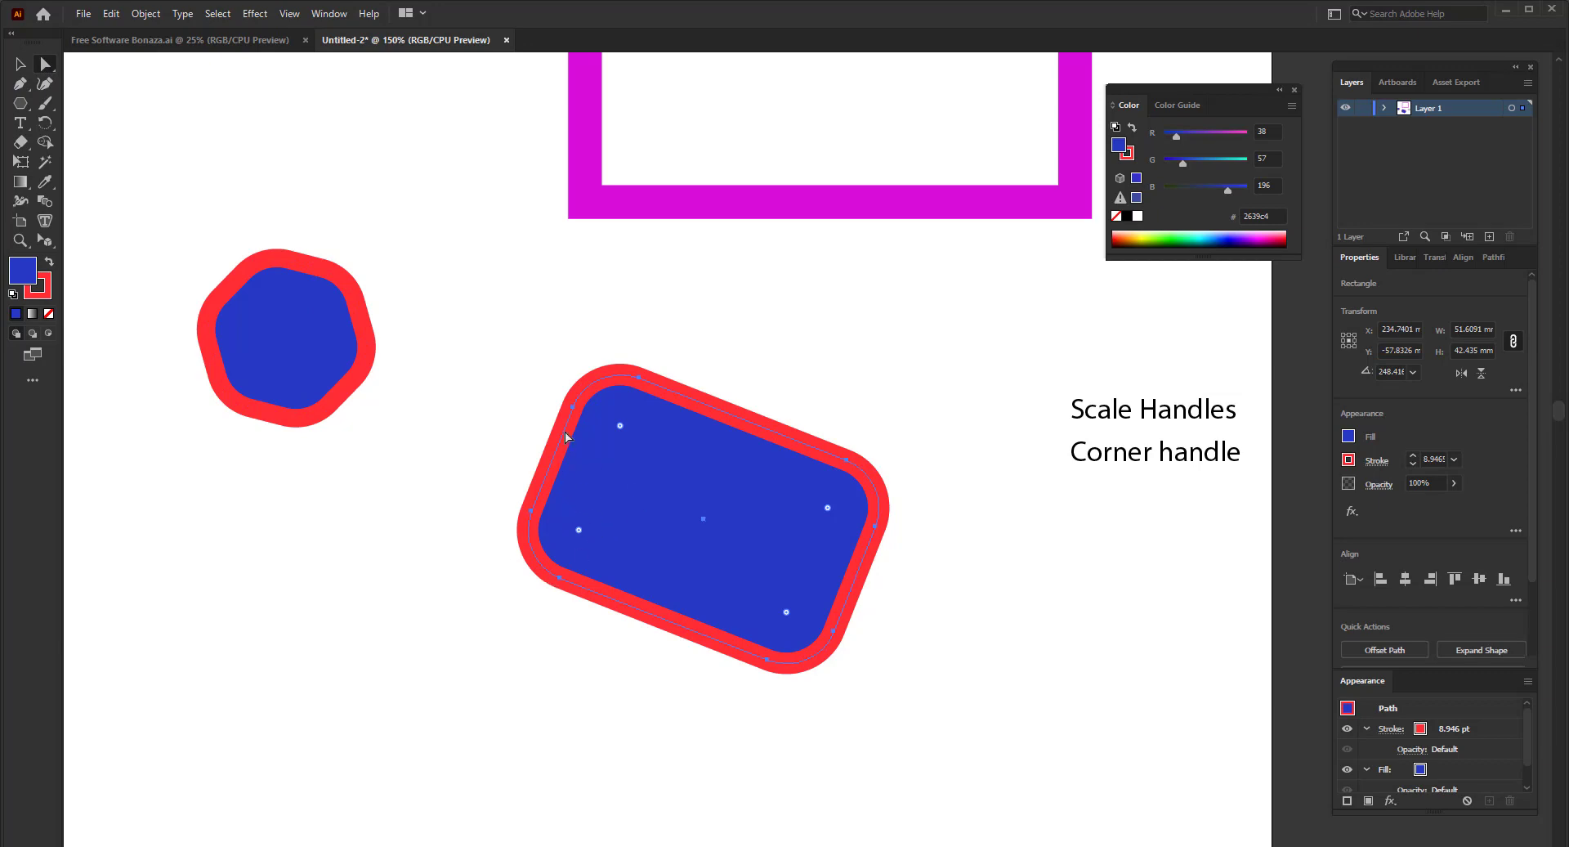
{"action": "scroll", "coordinate": [820, 518], "scroll_direction": "up", "scroll_amount": 3}
{"action": "scroll", "coordinate": [821, 524], "scroll_direction": "down", "scroll_amount": 3}
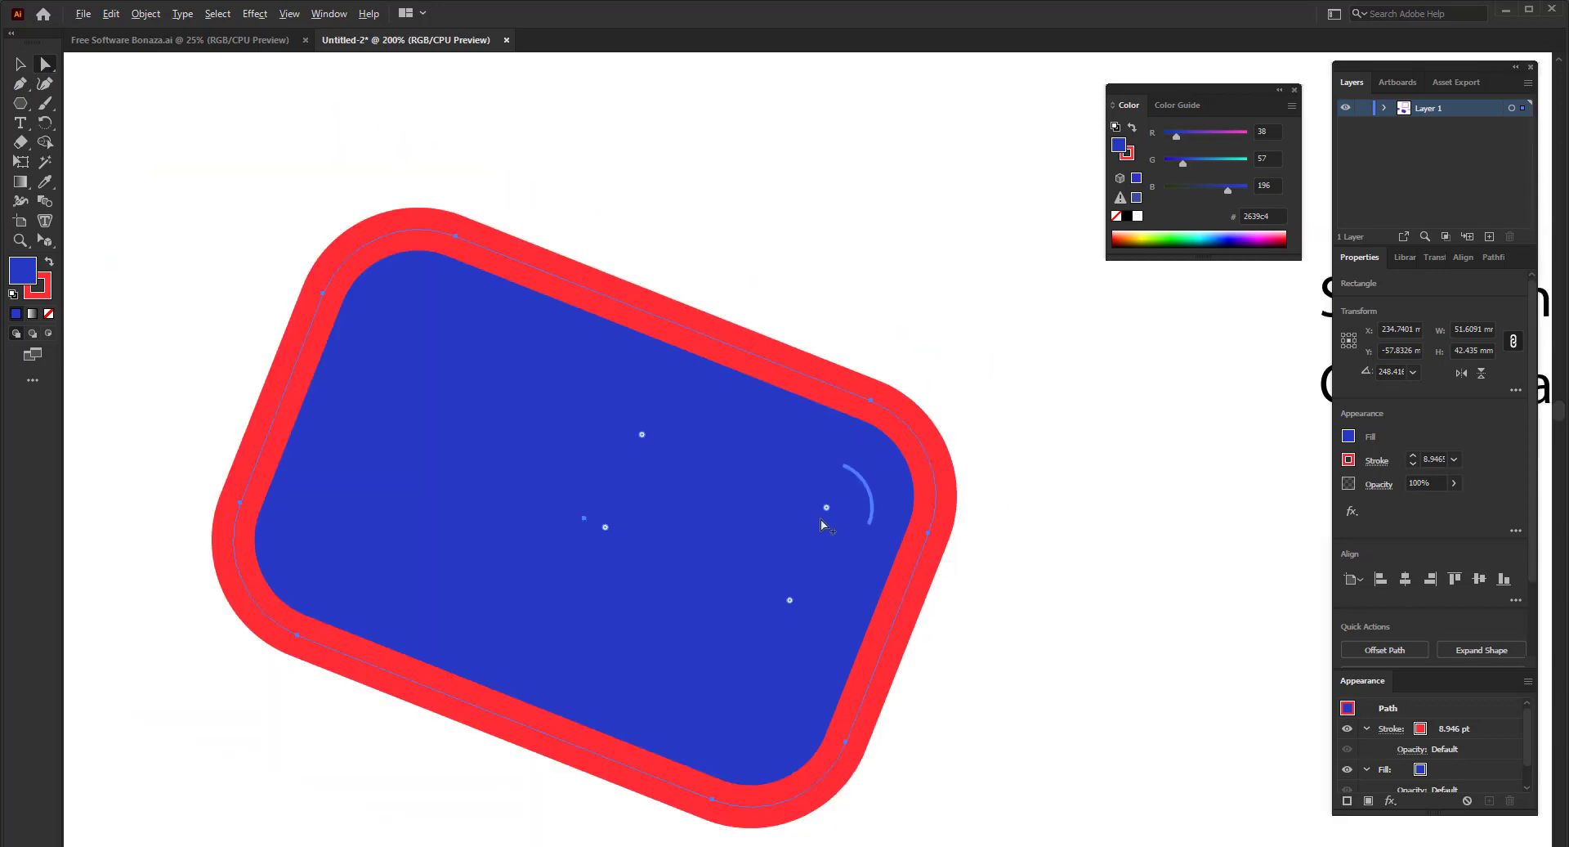
{"action": "left_click", "coordinate": [989, 617]}
- Select the magenta rectangle's path with the Direct Selection tool to examine its anchor points
{"action": "scroll", "coordinate": [670, 654], "scroll_direction": "down", "scroll_amount": 4}
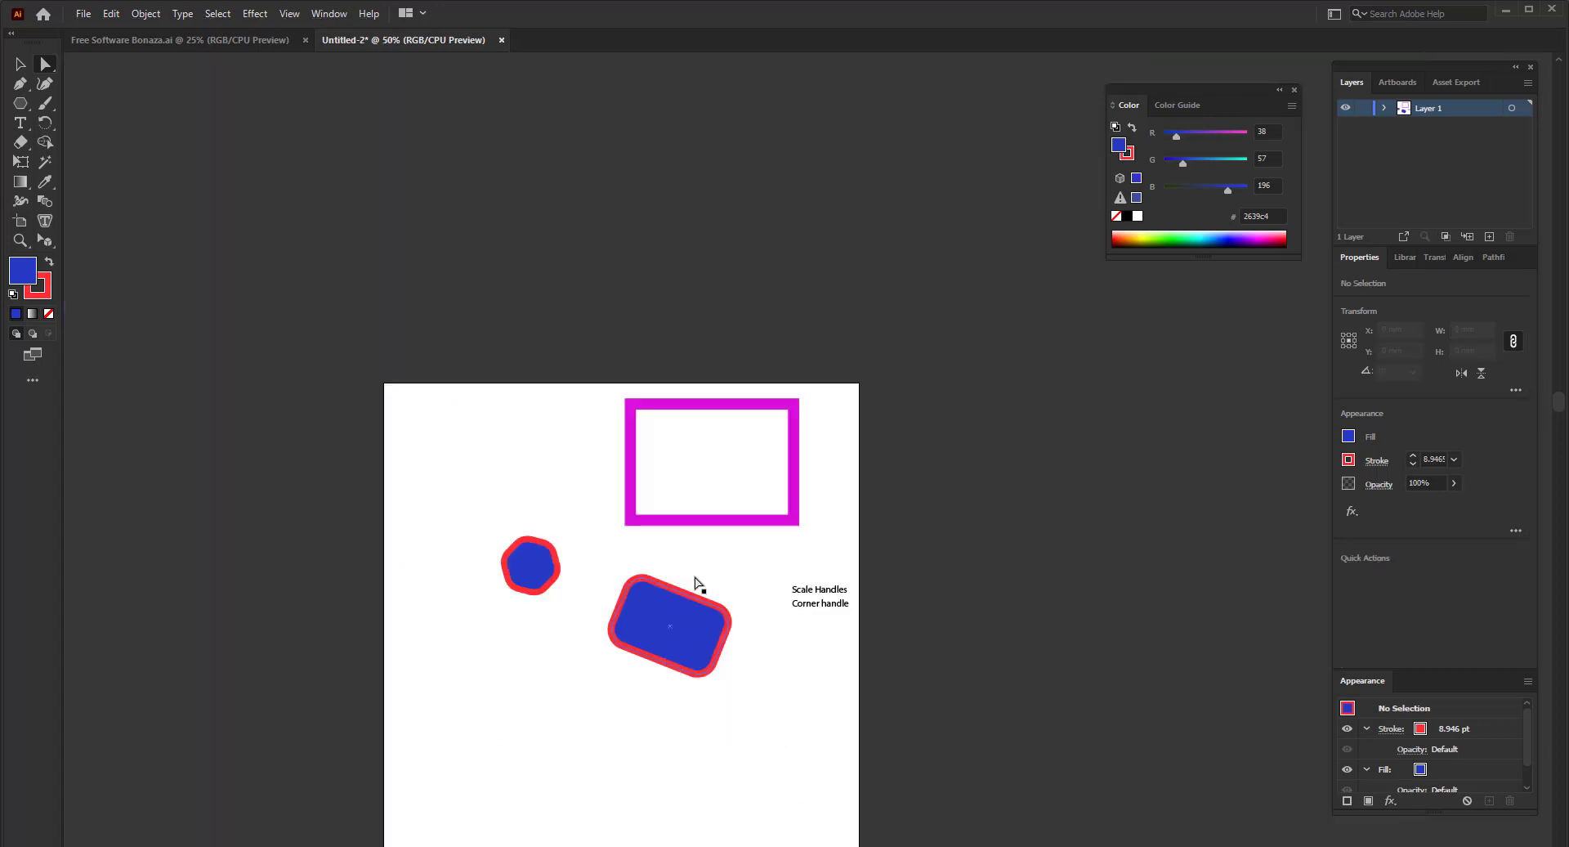
{"action": "scroll", "coordinate": [772, 427], "scroll_direction": "up", "scroll_amount": 2}
{"action": "scroll", "coordinate": [777, 550], "scroll_direction": "up", "scroll_amount": 2}
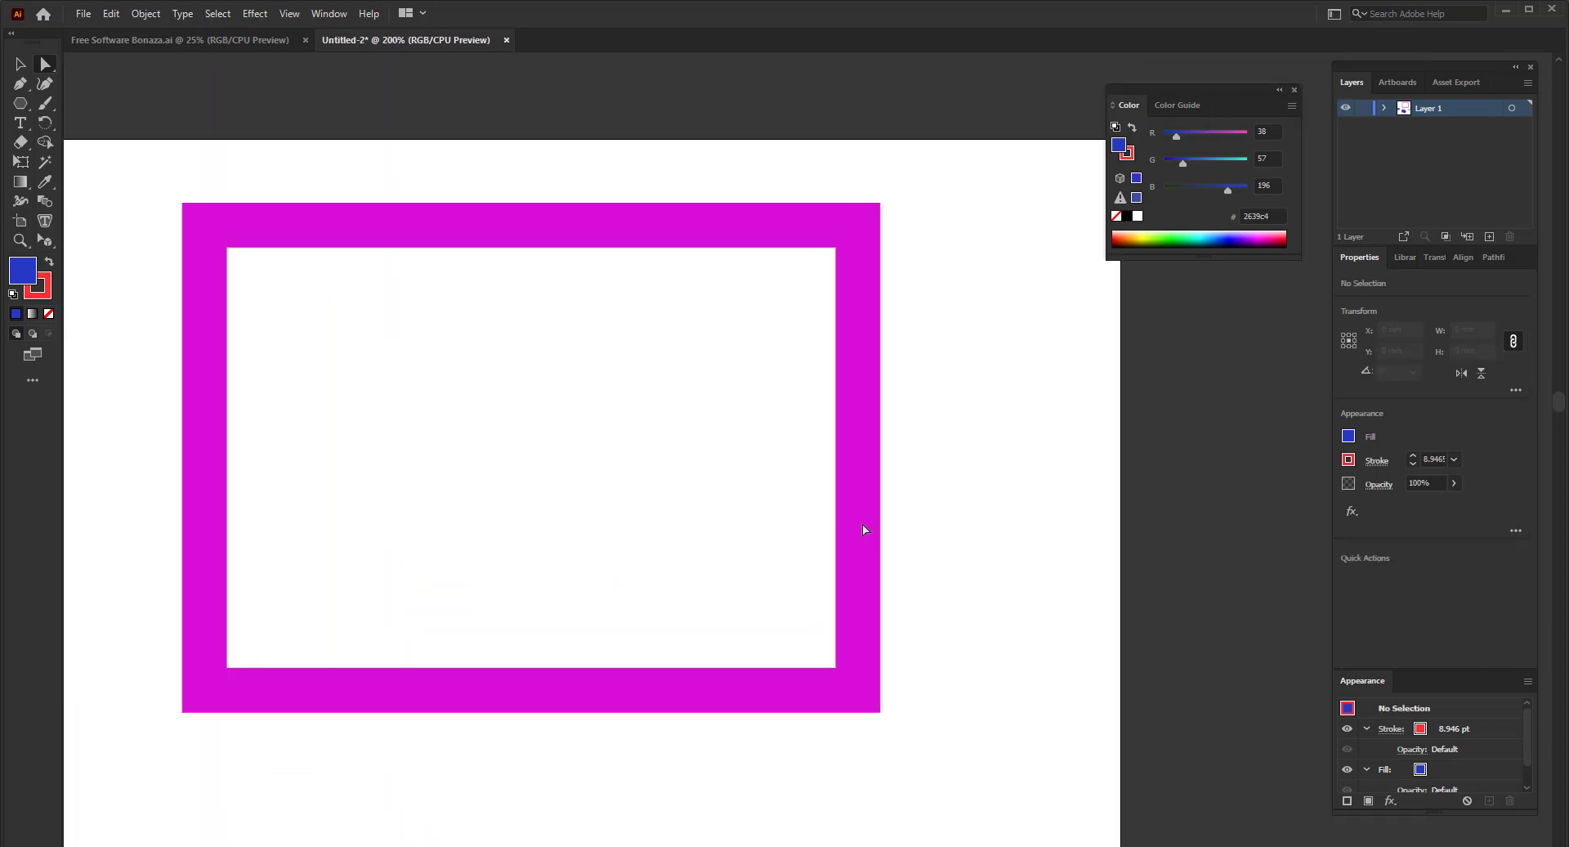
{"action": "left_click", "coordinate": [850, 492]}
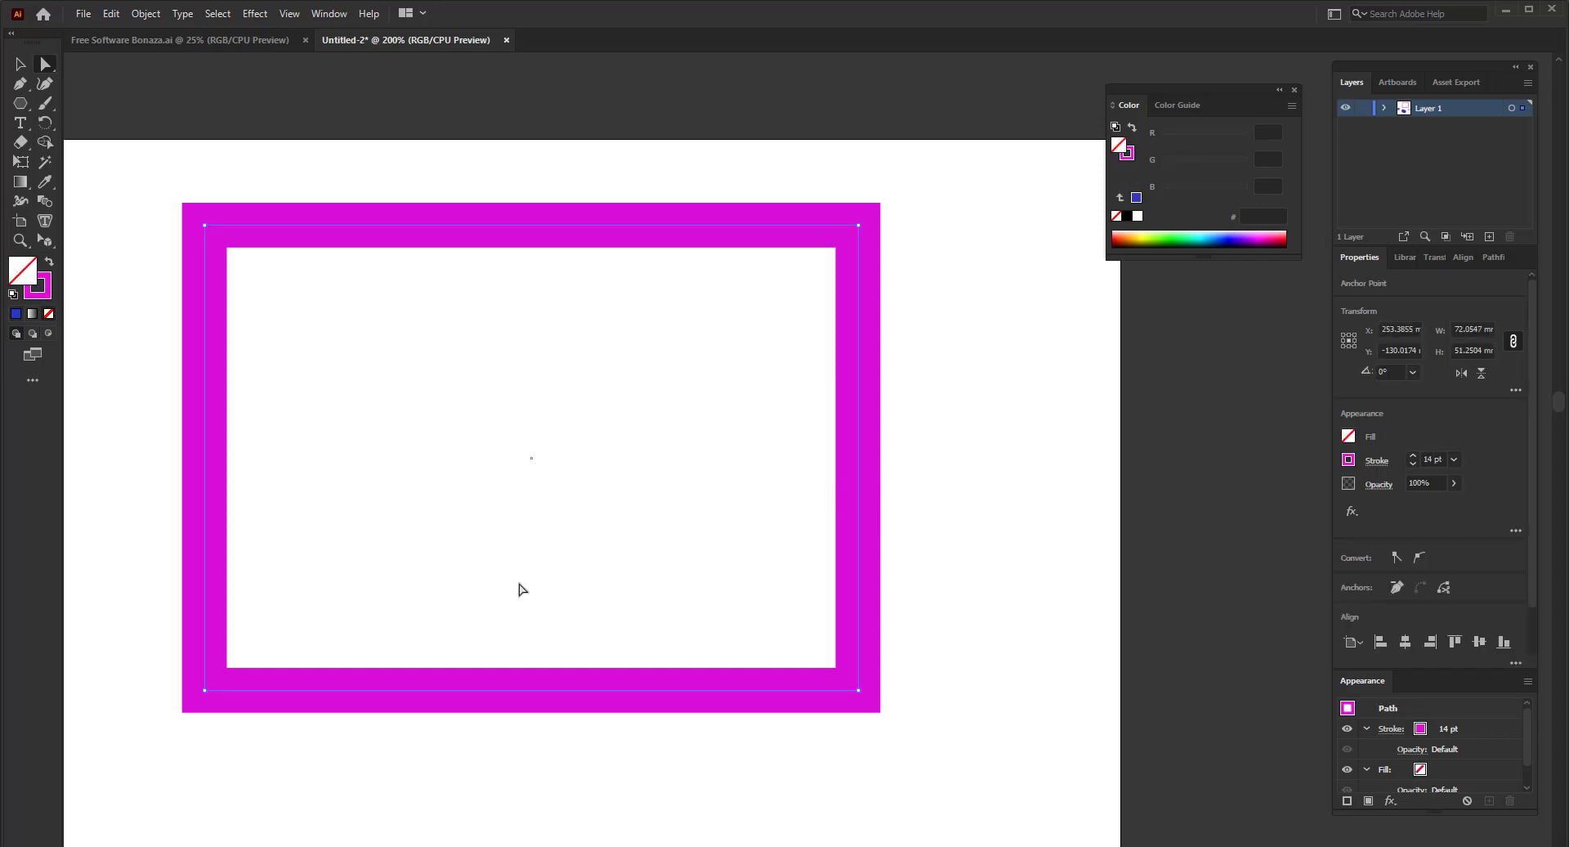
{"action": "scroll", "coordinate": [860, 562], "scroll_direction": "down", "scroll_amount": 3}
{"action": "scroll", "coordinate": [555, 711], "scroll_direction": "up", "scroll_amount": 2}
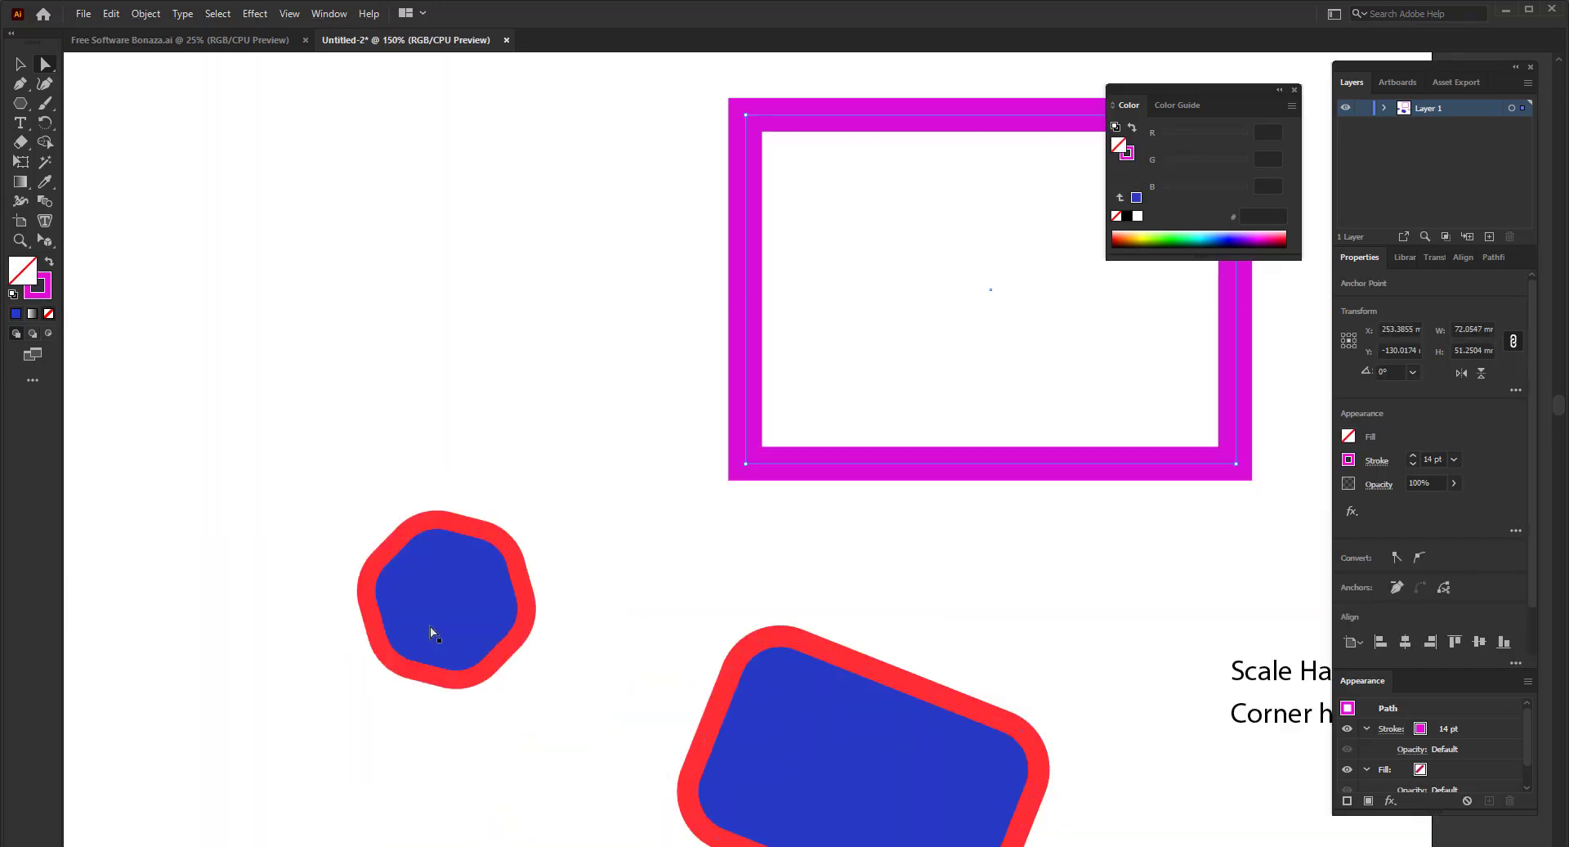
- Select the rounded hexagon with the Direct Selection tool and pull its corner handles outward until all six corners are sharp
{"action": "left_click", "coordinate": [433, 634]}
{"action": "scroll", "coordinate": [394, 650], "scroll_direction": "up", "scroll_amount": 2}
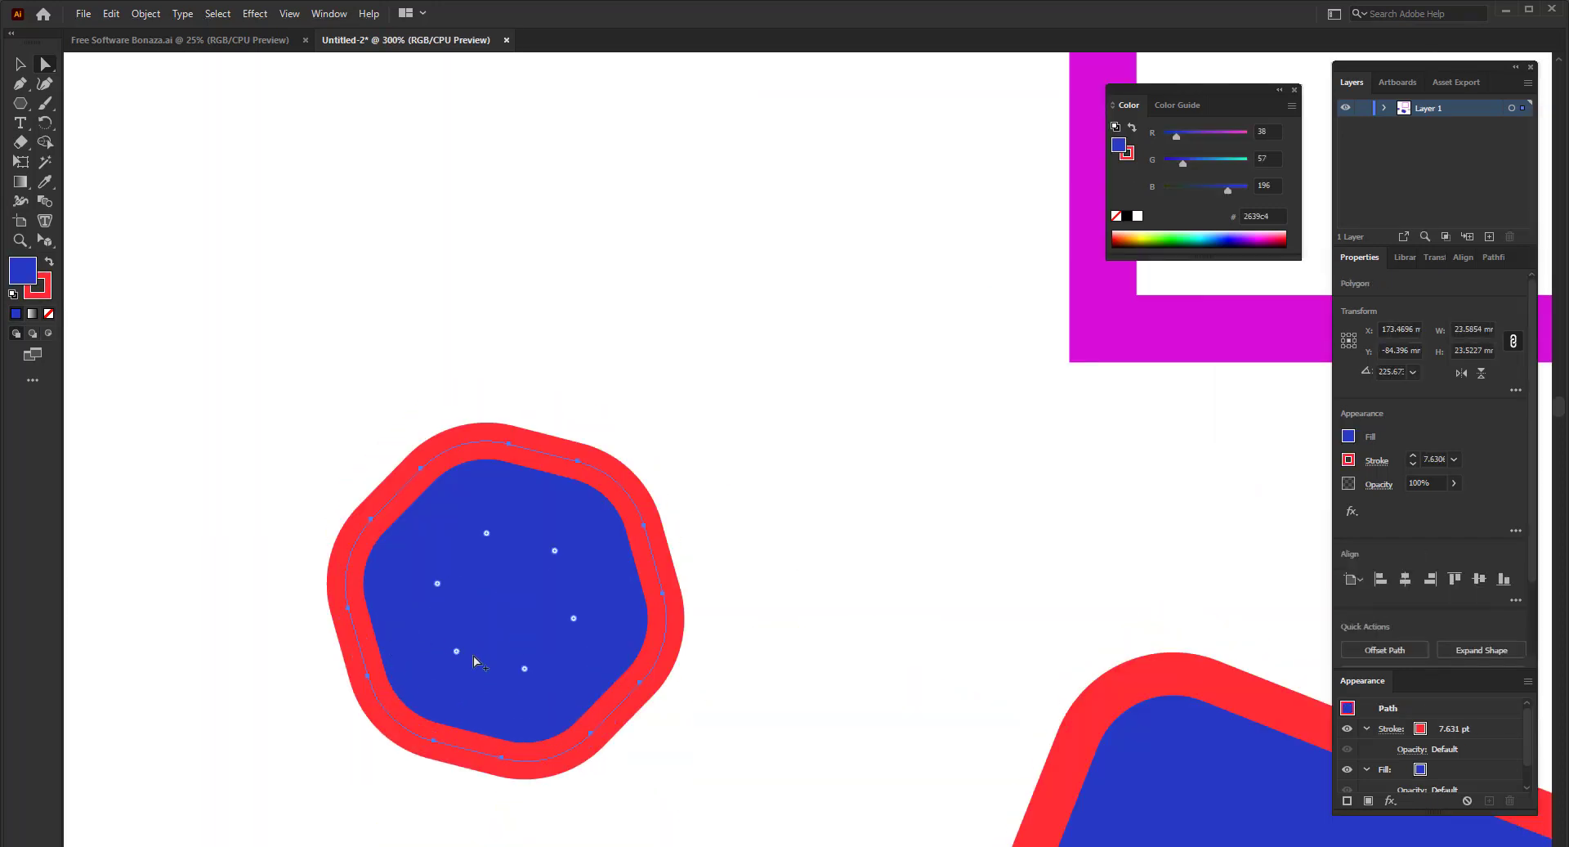
{"action": "scroll", "coordinate": [476, 660], "scroll_direction": "up", "scroll_amount": 2}
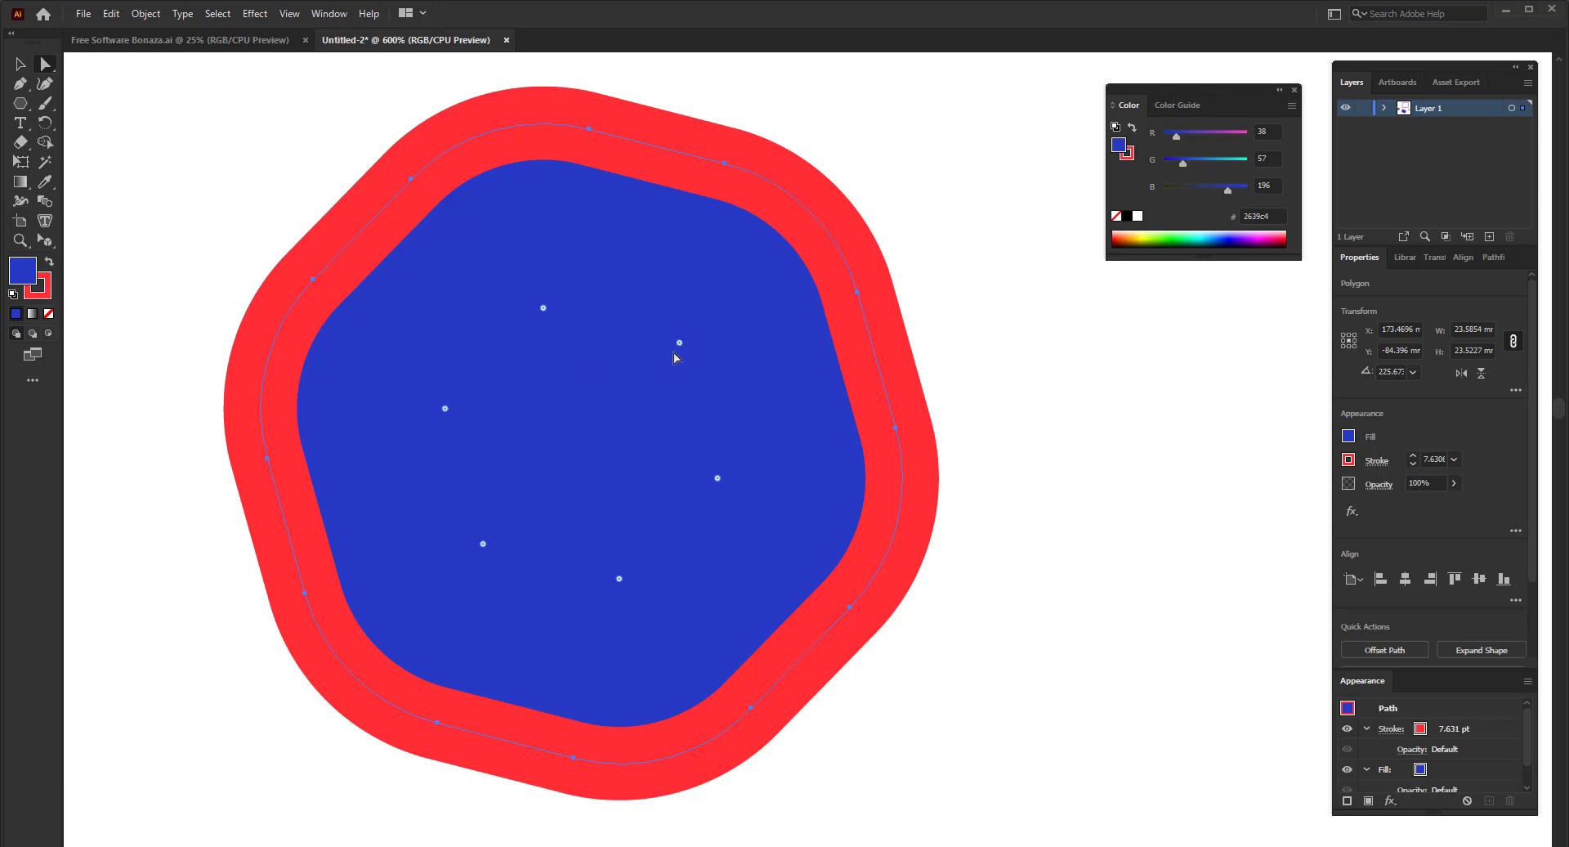
{"action": "scroll", "coordinate": [650, 372], "scroll_direction": "down", "scroll_amount": 6}
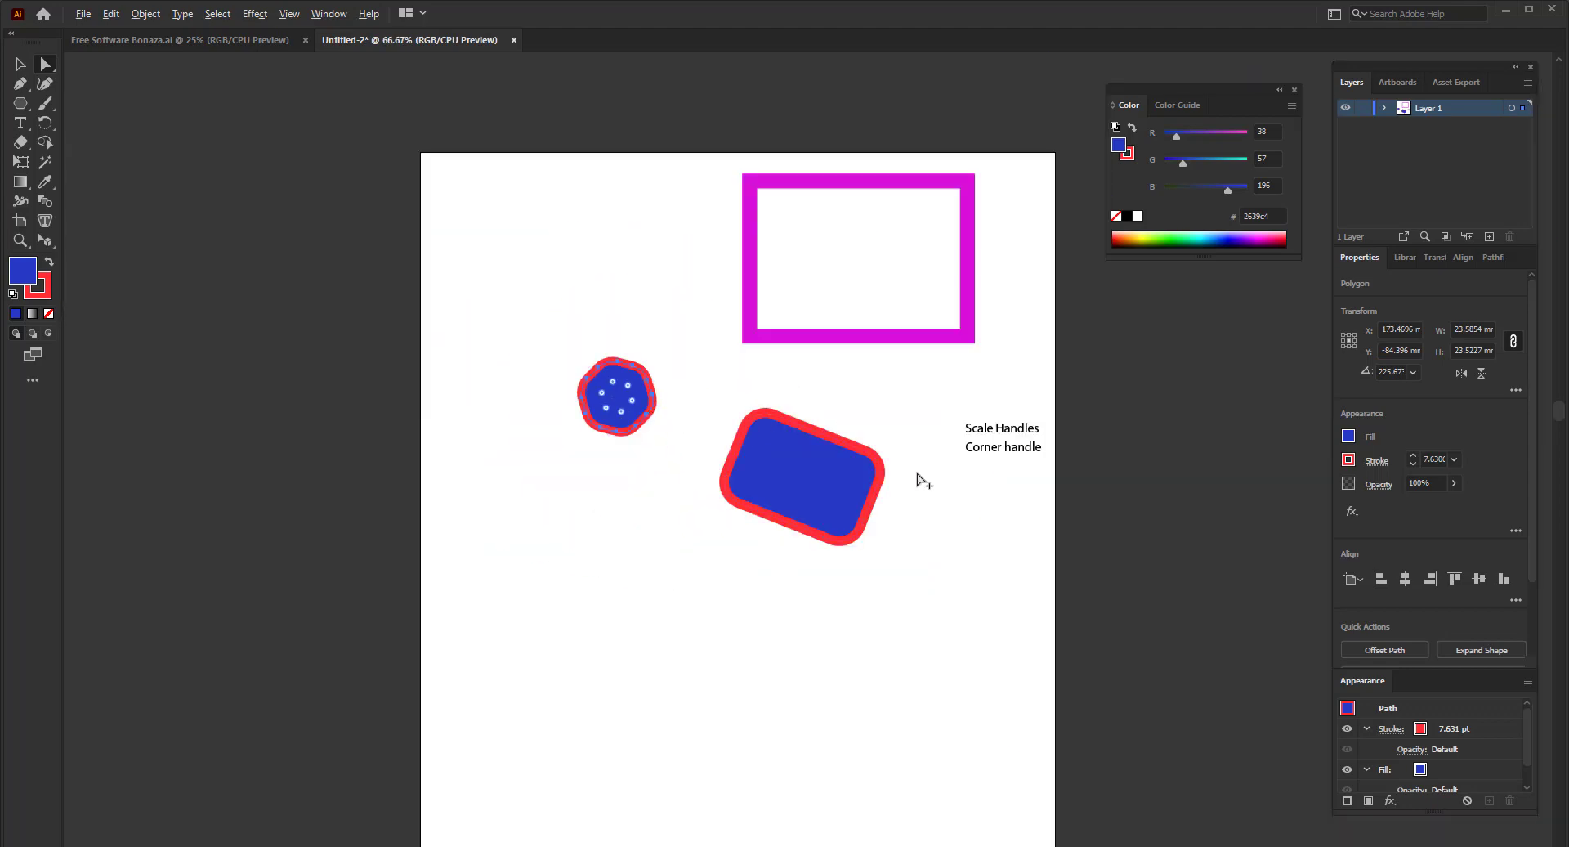
{"action": "scroll", "coordinate": [940, 478], "scroll_direction": "up", "scroll_amount": 2}
{"action": "scroll", "coordinate": [292, 384], "scroll_direction": "down", "scroll_amount": 2}
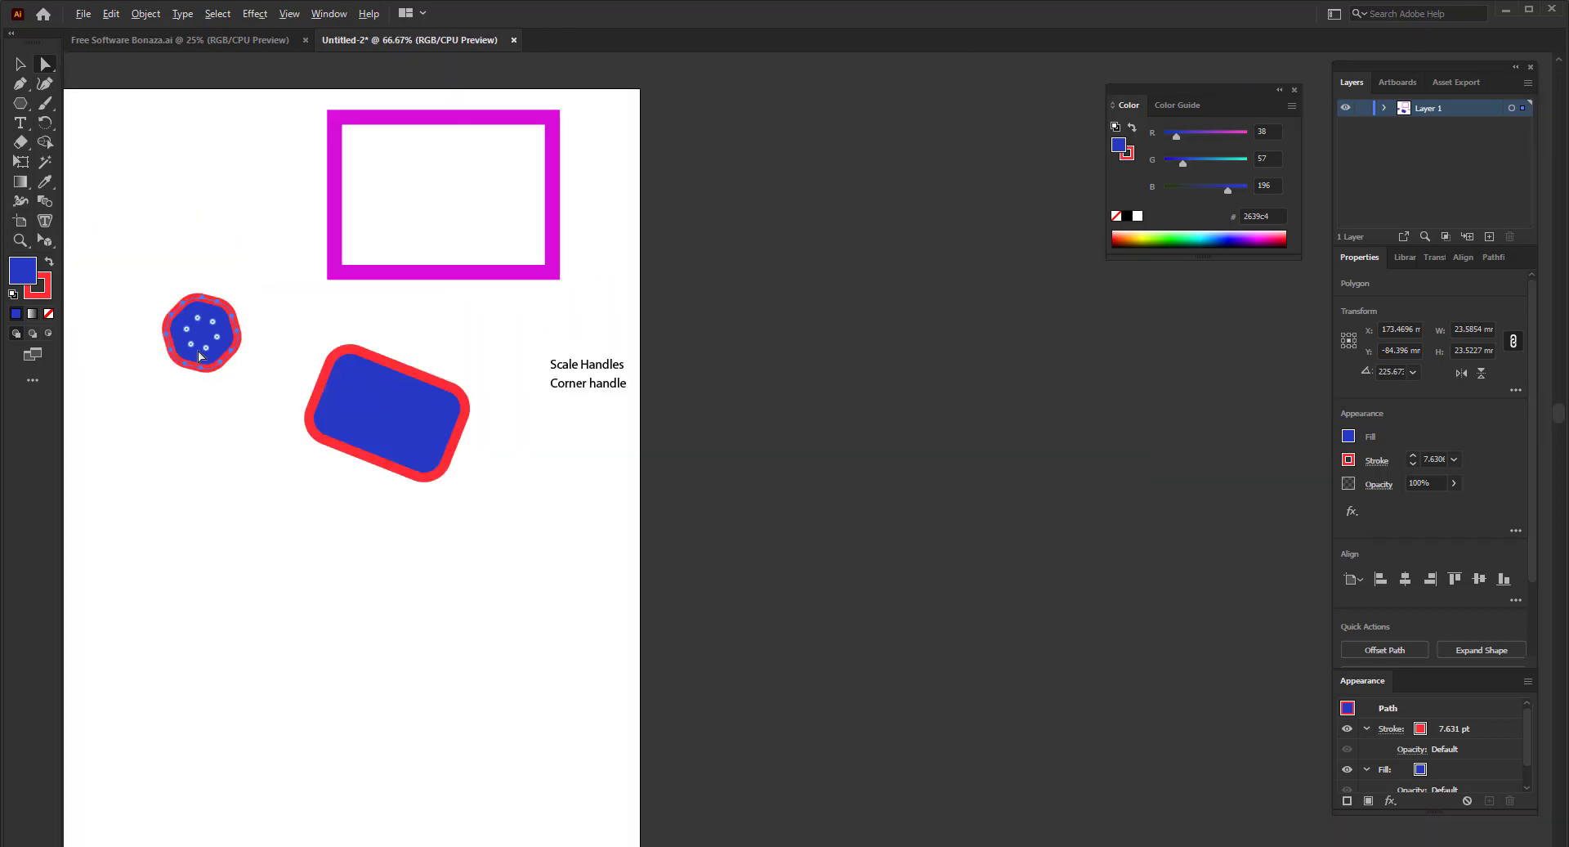
{"action": "scroll", "coordinate": [180, 335], "scroll_direction": "up", "scroll_amount": 6}
{"action": "left_click_drag", "start_coordinate": [483, 263], "coordinate": [776, 115]}
{"action": "scroll", "coordinate": [848, 384], "scroll_direction": "down", "scroll_amount": 4}
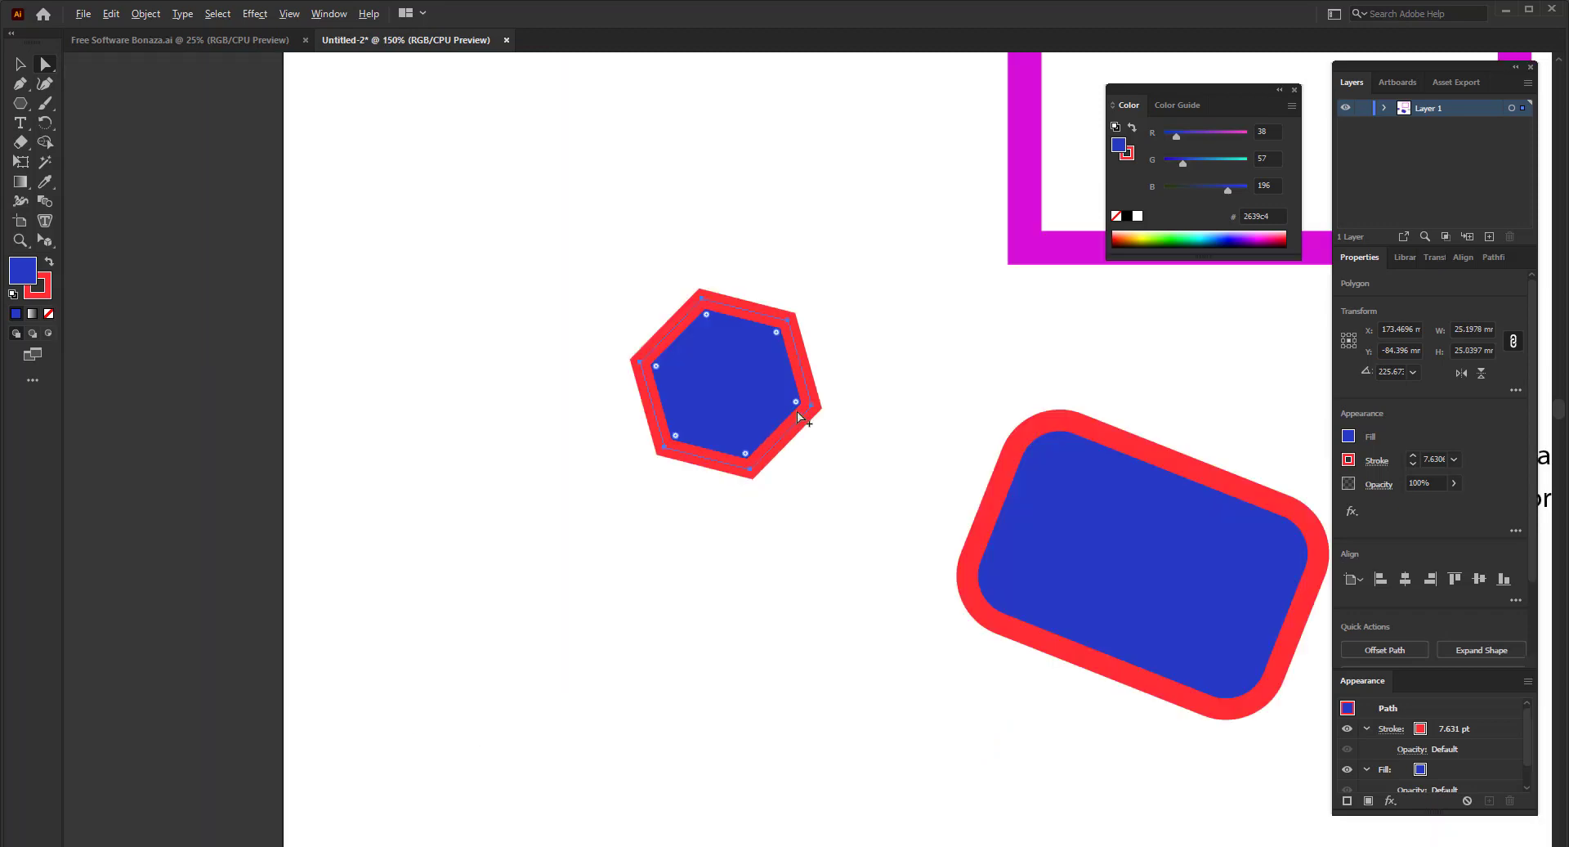
- Compare the hexagon's anchor points and corner handles under the Direct Selection tool with its bounding box under the Selection tool
{"action": "scroll", "coordinate": [844, 351], "scroll_direction": "up", "scroll_amount": 2}
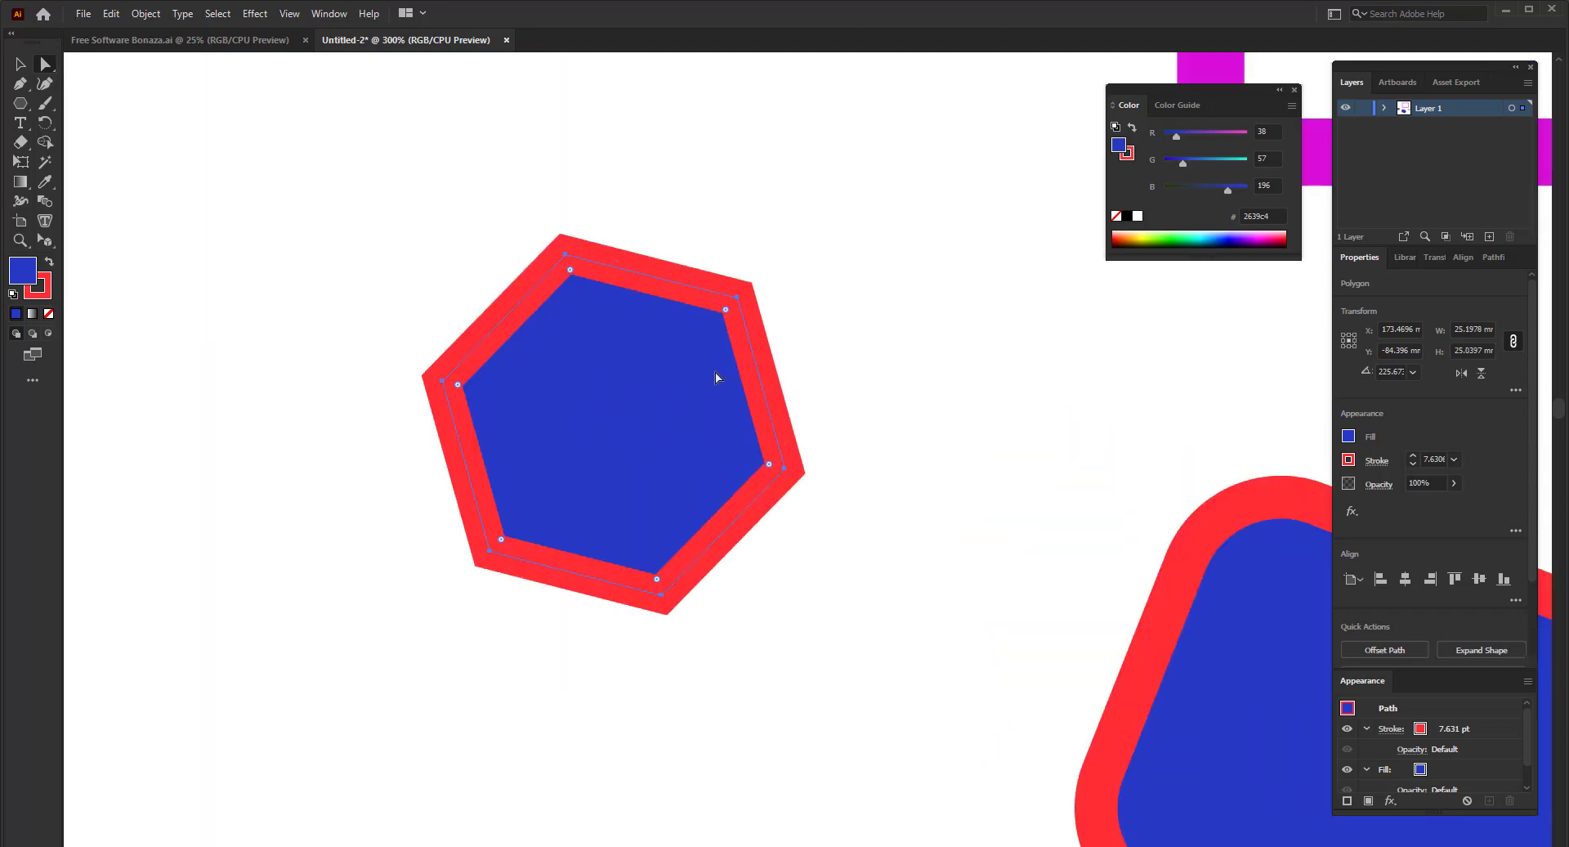
{"action": "scroll", "coordinate": [659, 297], "scroll_direction": "up", "scroll_amount": 1}
{"action": "scroll", "coordinate": [875, 306], "scroll_direction": "down", "scroll_amount": 2}
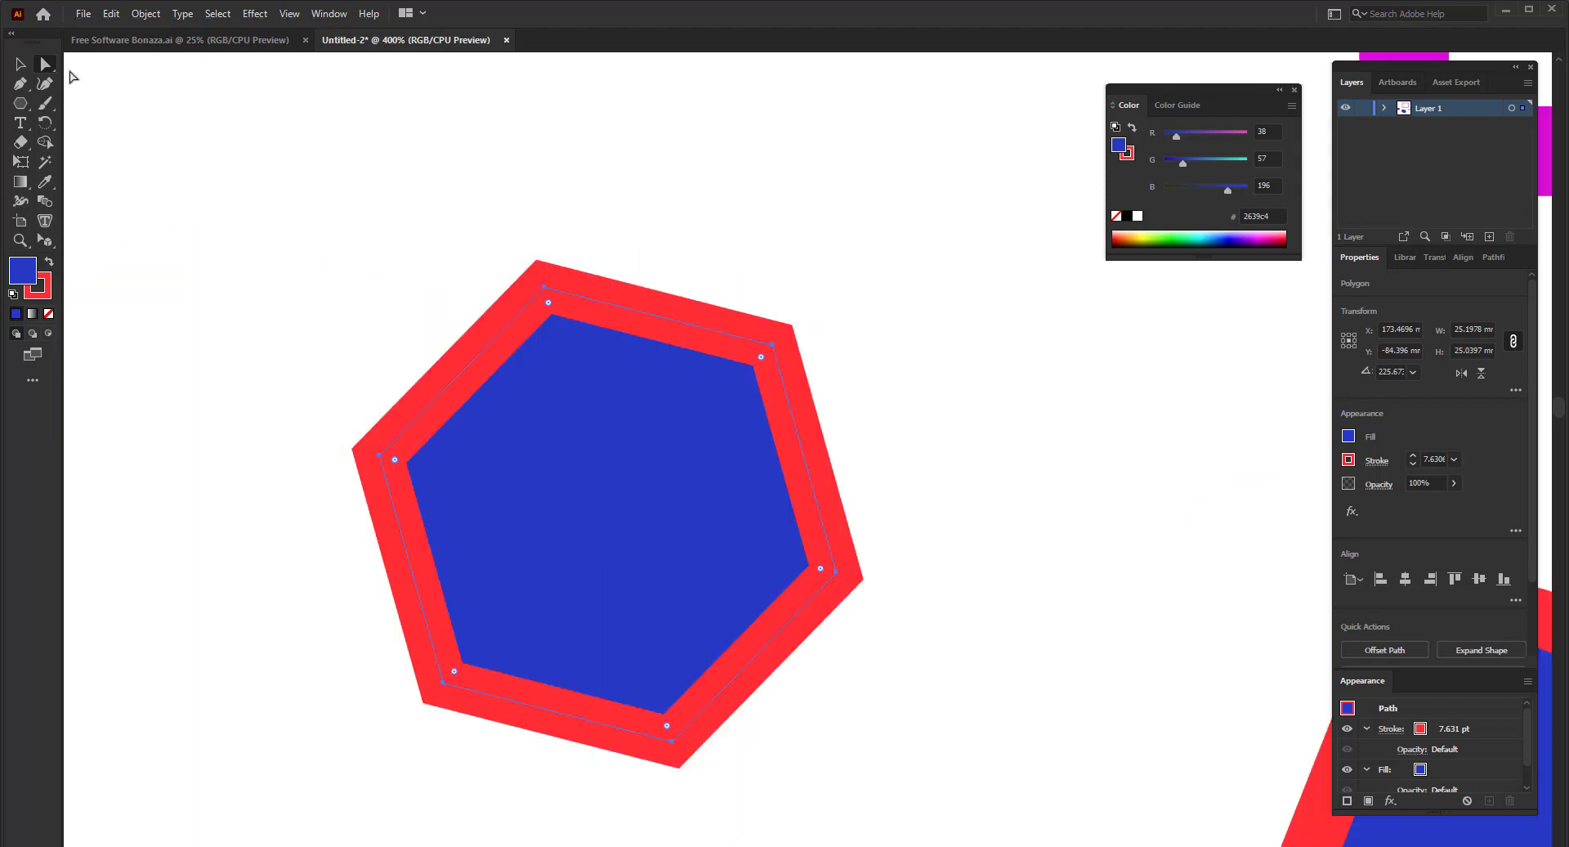
{"action": "scroll", "coordinate": [743, 403], "scroll_direction": "up", "scroll_amount": 2}
{"action": "scroll", "coordinate": [780, 349], "scroll_direction": "down", "scroll_amount": 1}
{"action": "scroll", "coordinate": [781, 349], "scroll_direction": "down", "scroll_amount": 1}
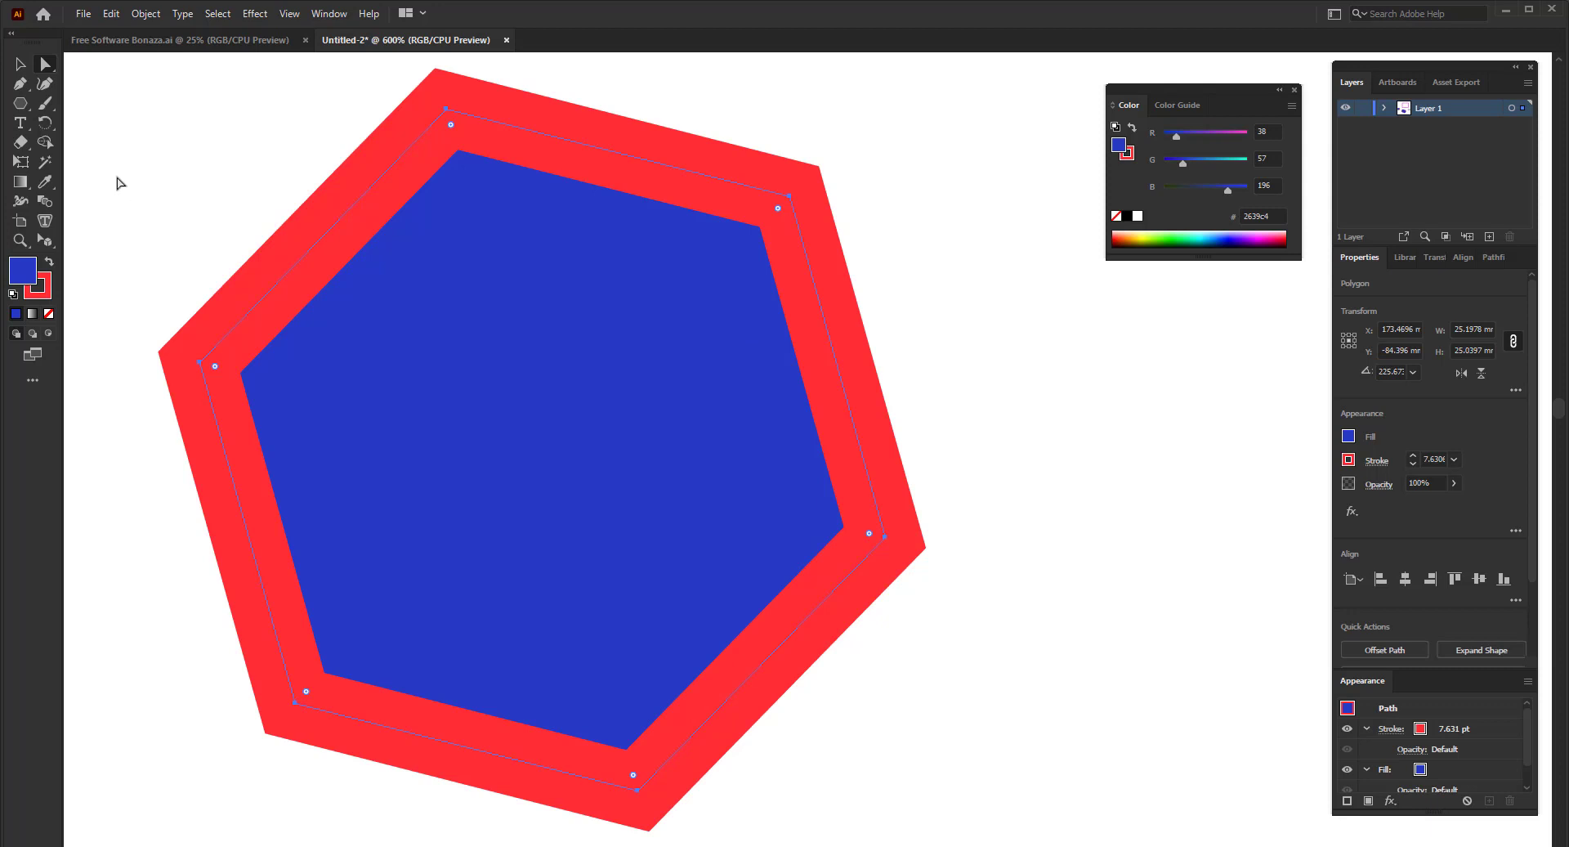
{"action": "left_click", "coordinate": [22, 67]}
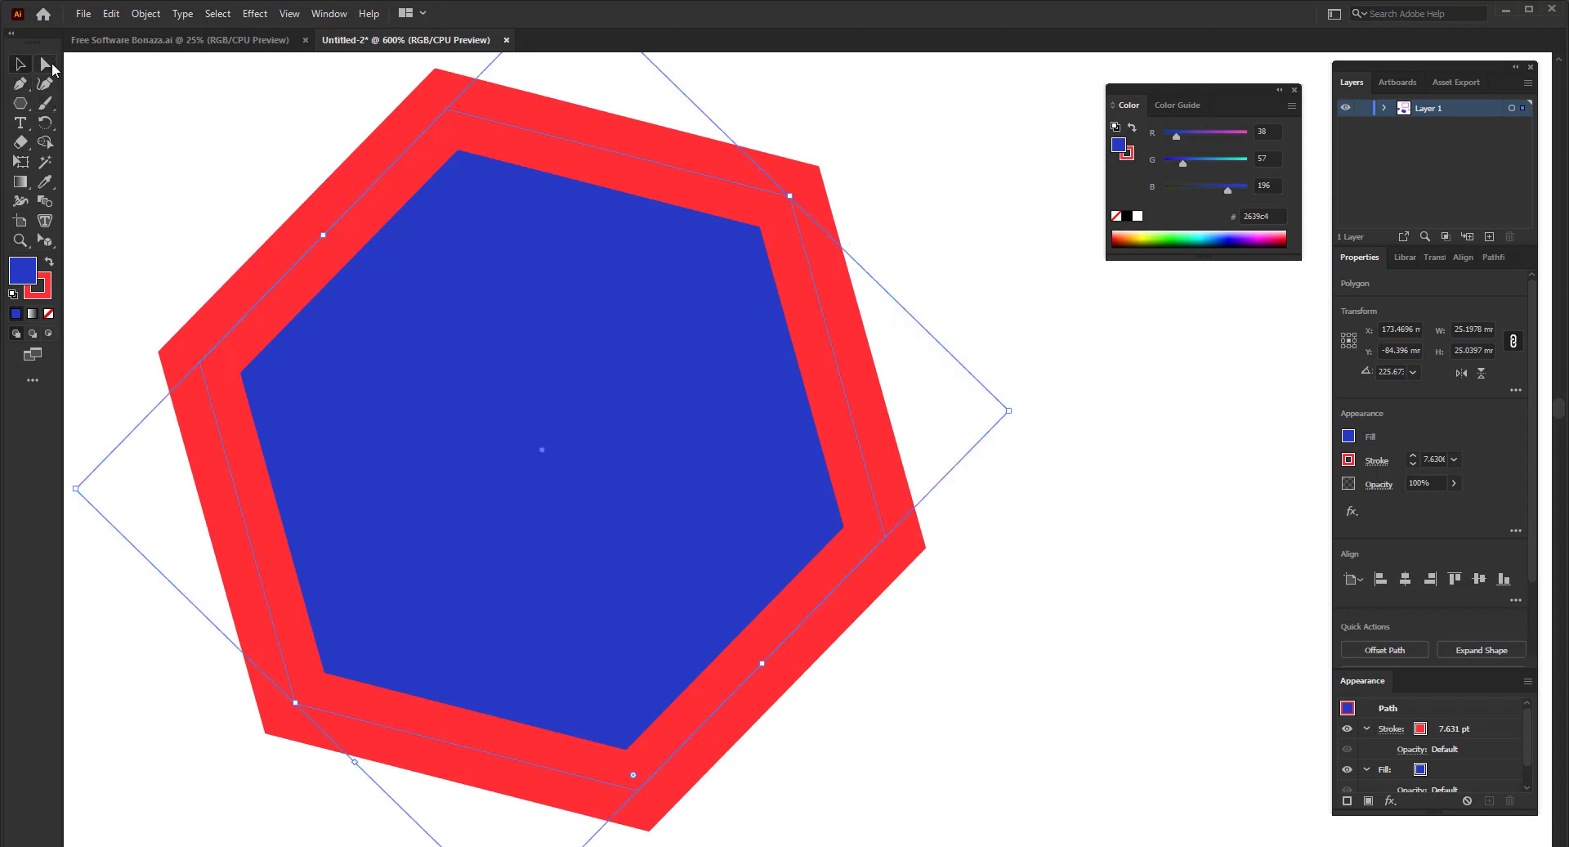
{"action": "left_click", "coordinate": [45, 63]}
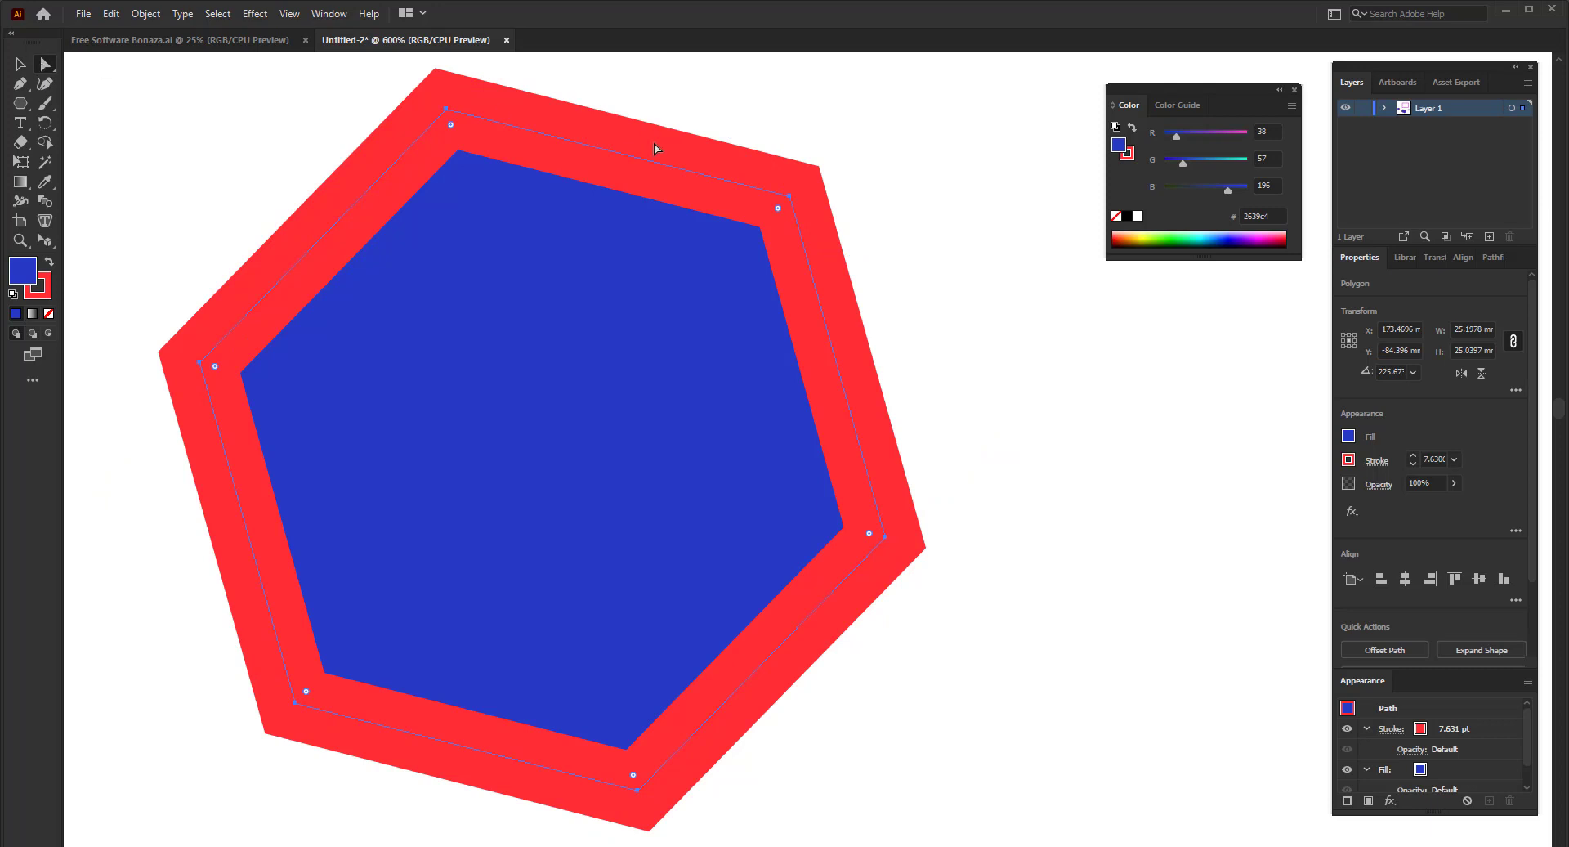
{"action": "left_click", "coordinate": [19, 67]}
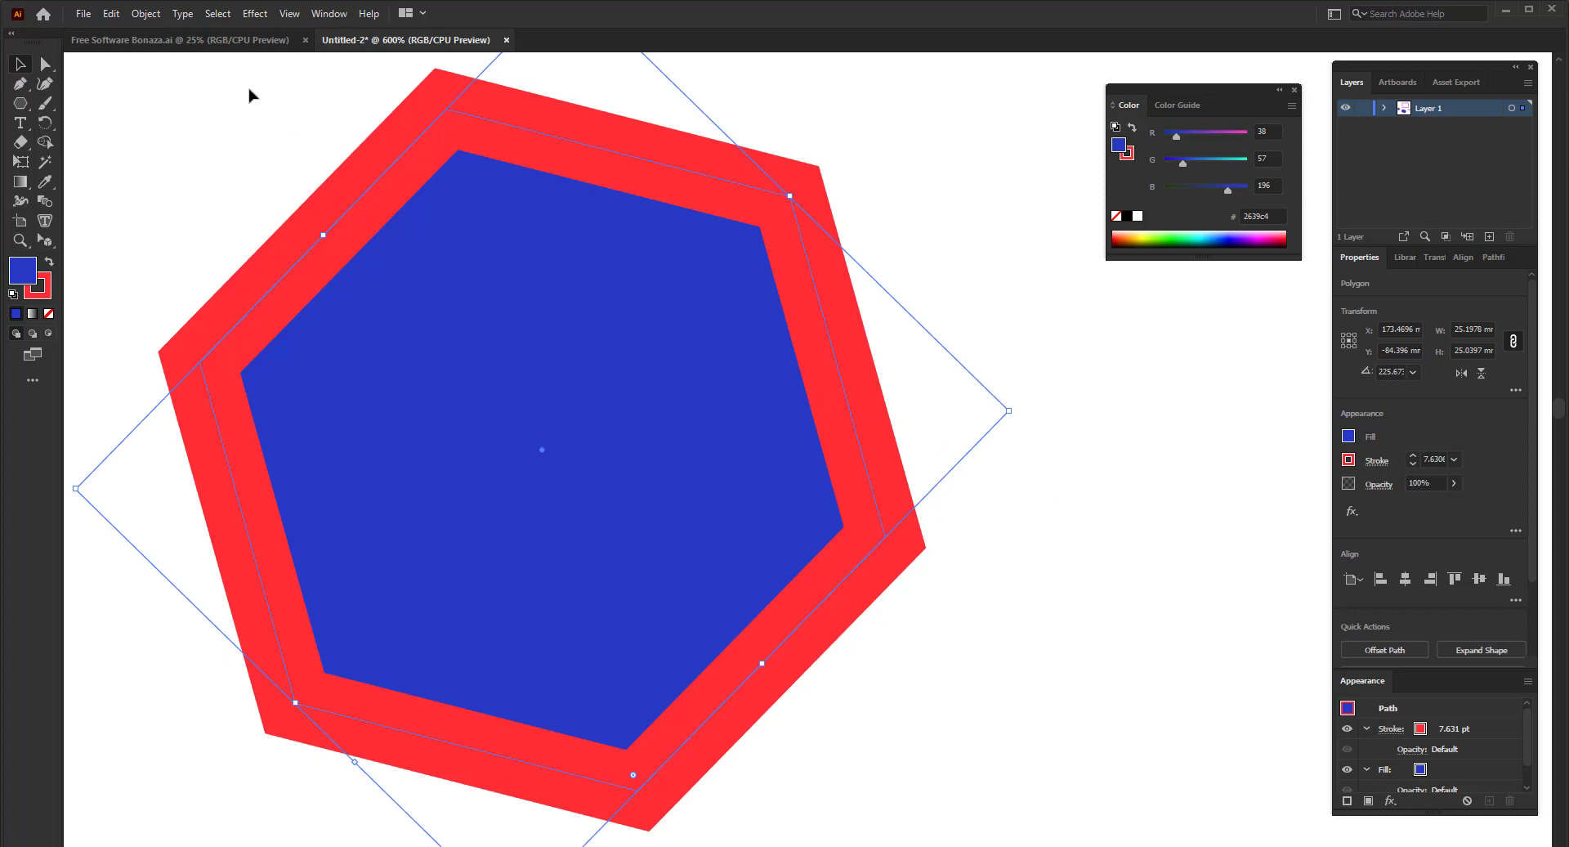
{"action": "key", "text": "ctrl+minus"}
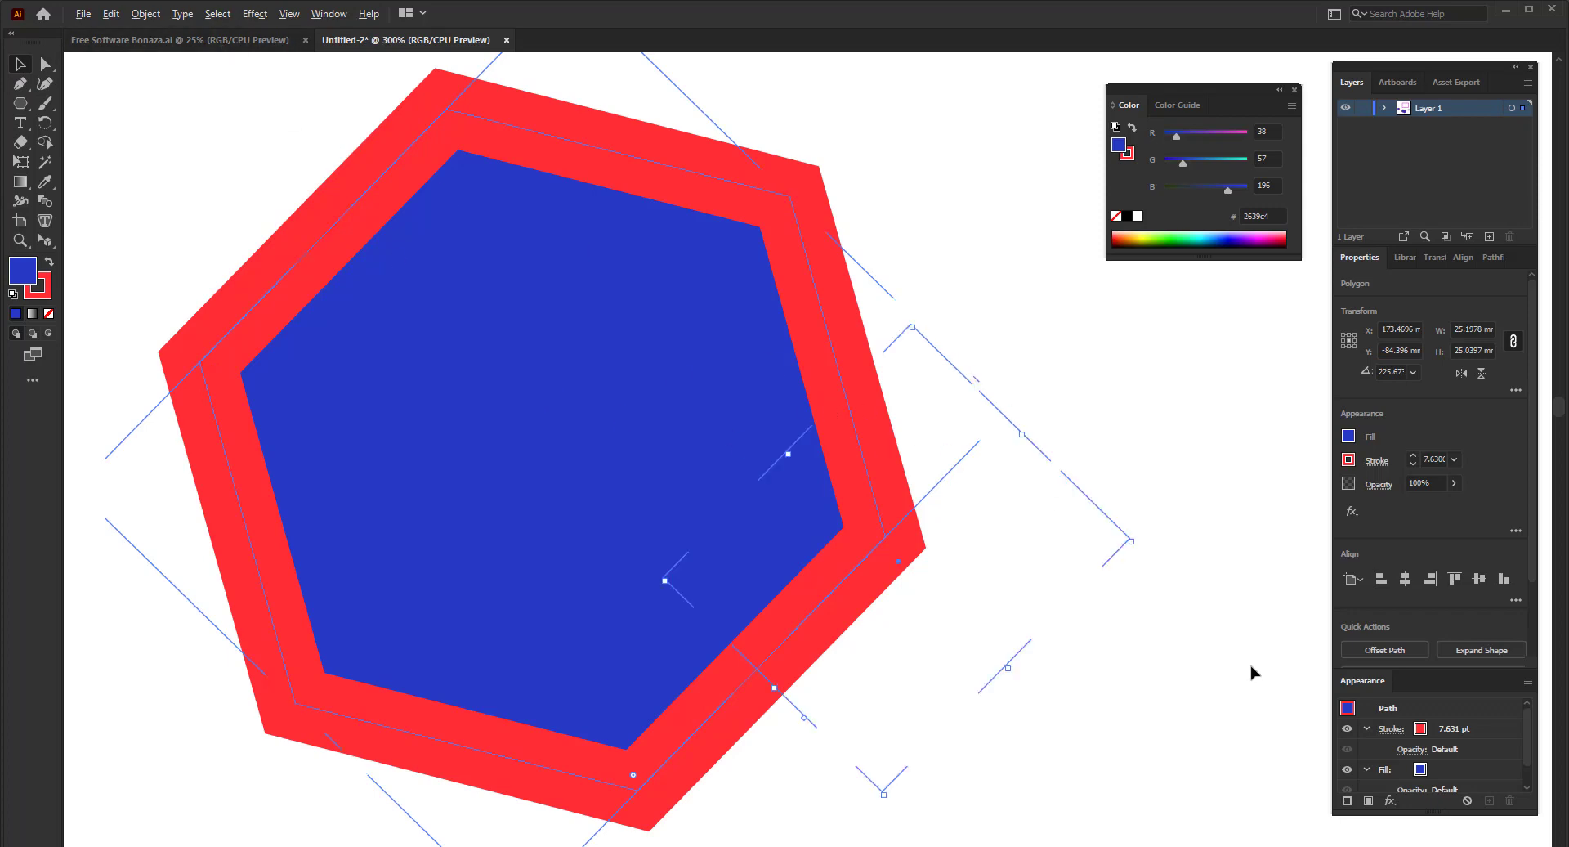
{"action": "scroll", "coordinate": [1236, 687], "scroll_direction": "up", "scroll_amount": 2}
{"action": "scroll", "coordinate": [1128, 641], "scroll_direction": "down", "scroll_amount": 1}
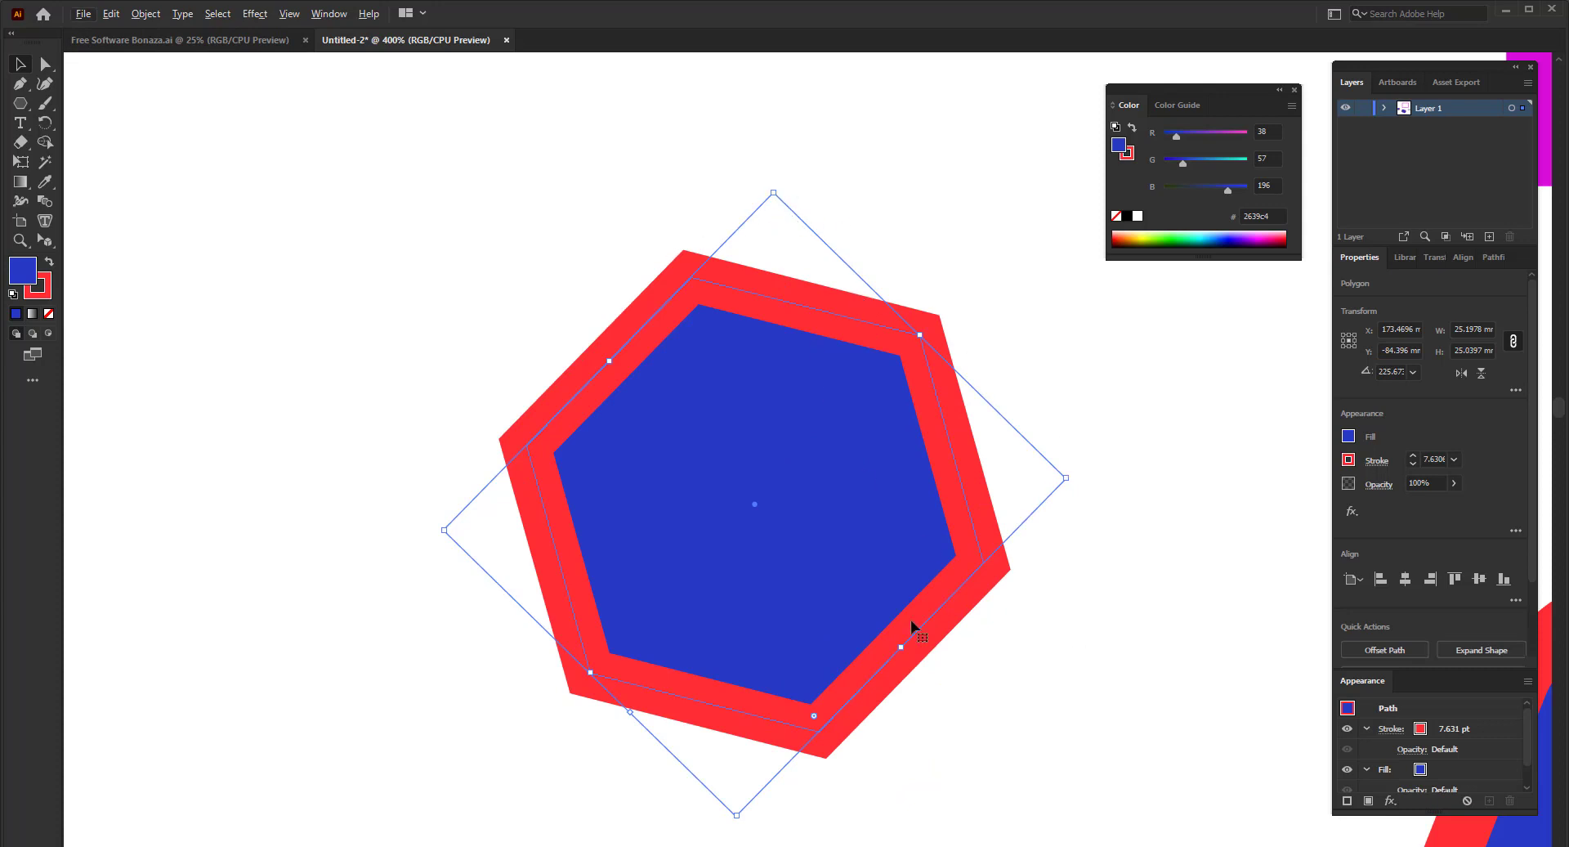
- Return to the Direct Selection tool, examine the hexagon's anchor points, select only the upper-right one, and deselect it
{"action": "left_click", "coordinate": [45, 64]}
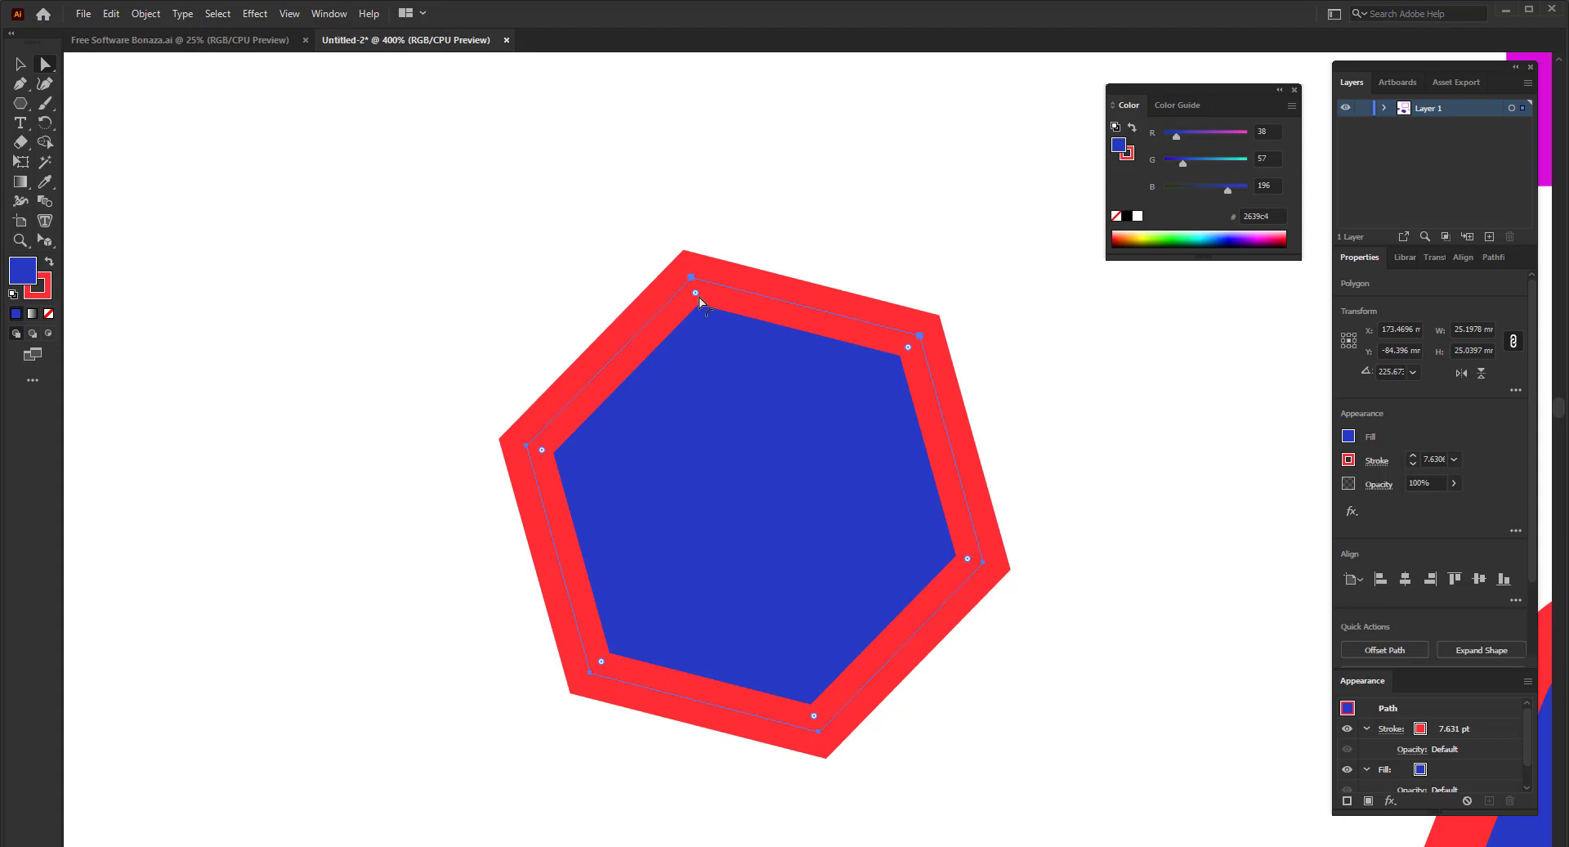
{"action": "scroll", "coordinate": [619, 454], "scroll_direction": "down", "scroll_amount": 3}
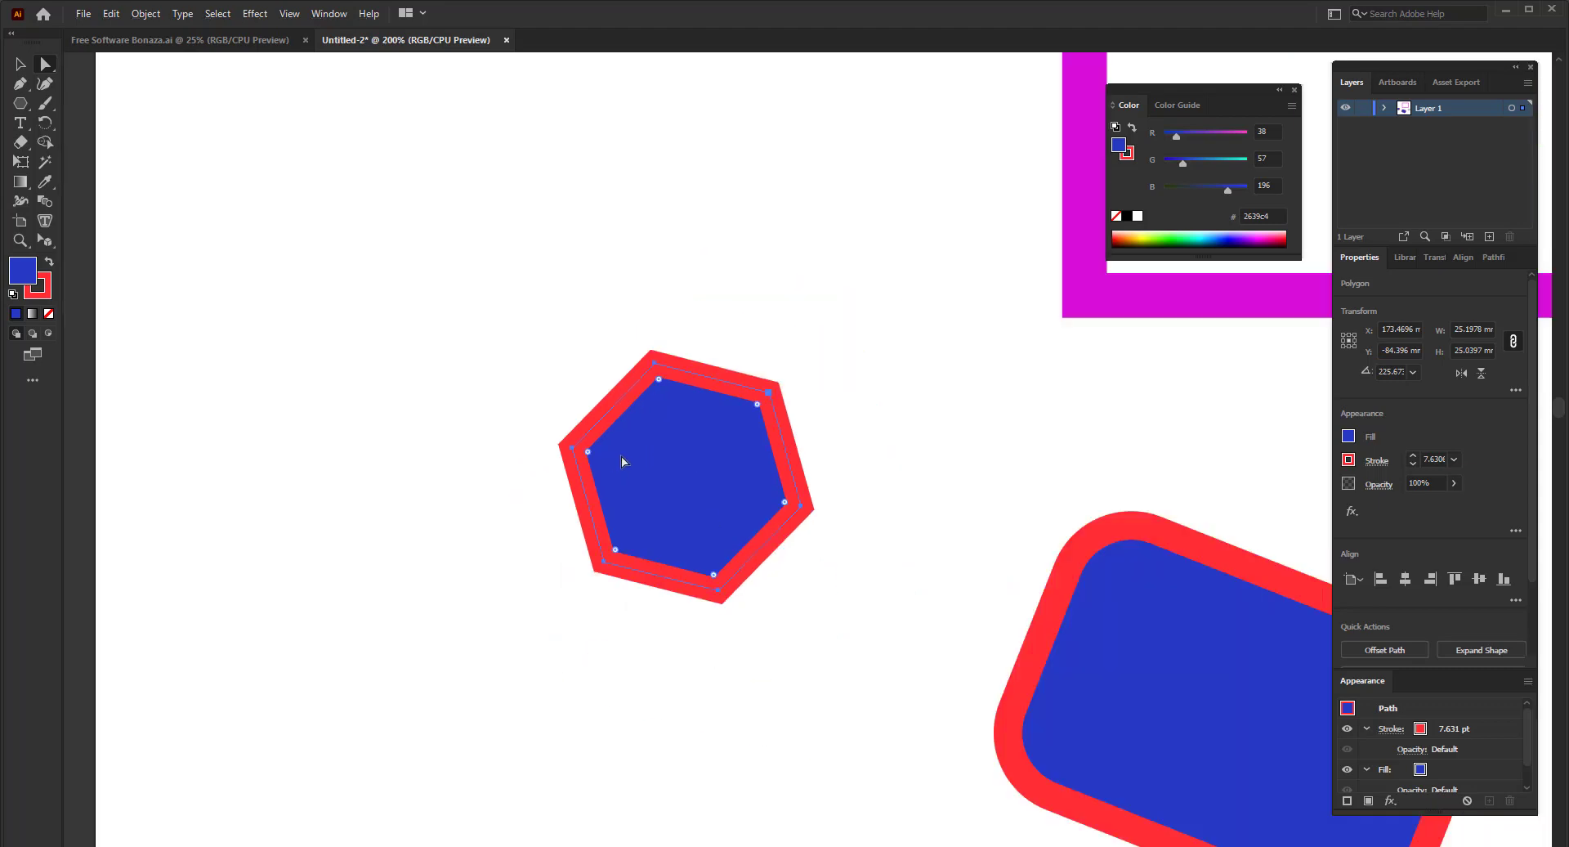
{"action": "scroll", "coordinate": [691, 459], "scroll_direction": "up", "scroll_amount": 4}
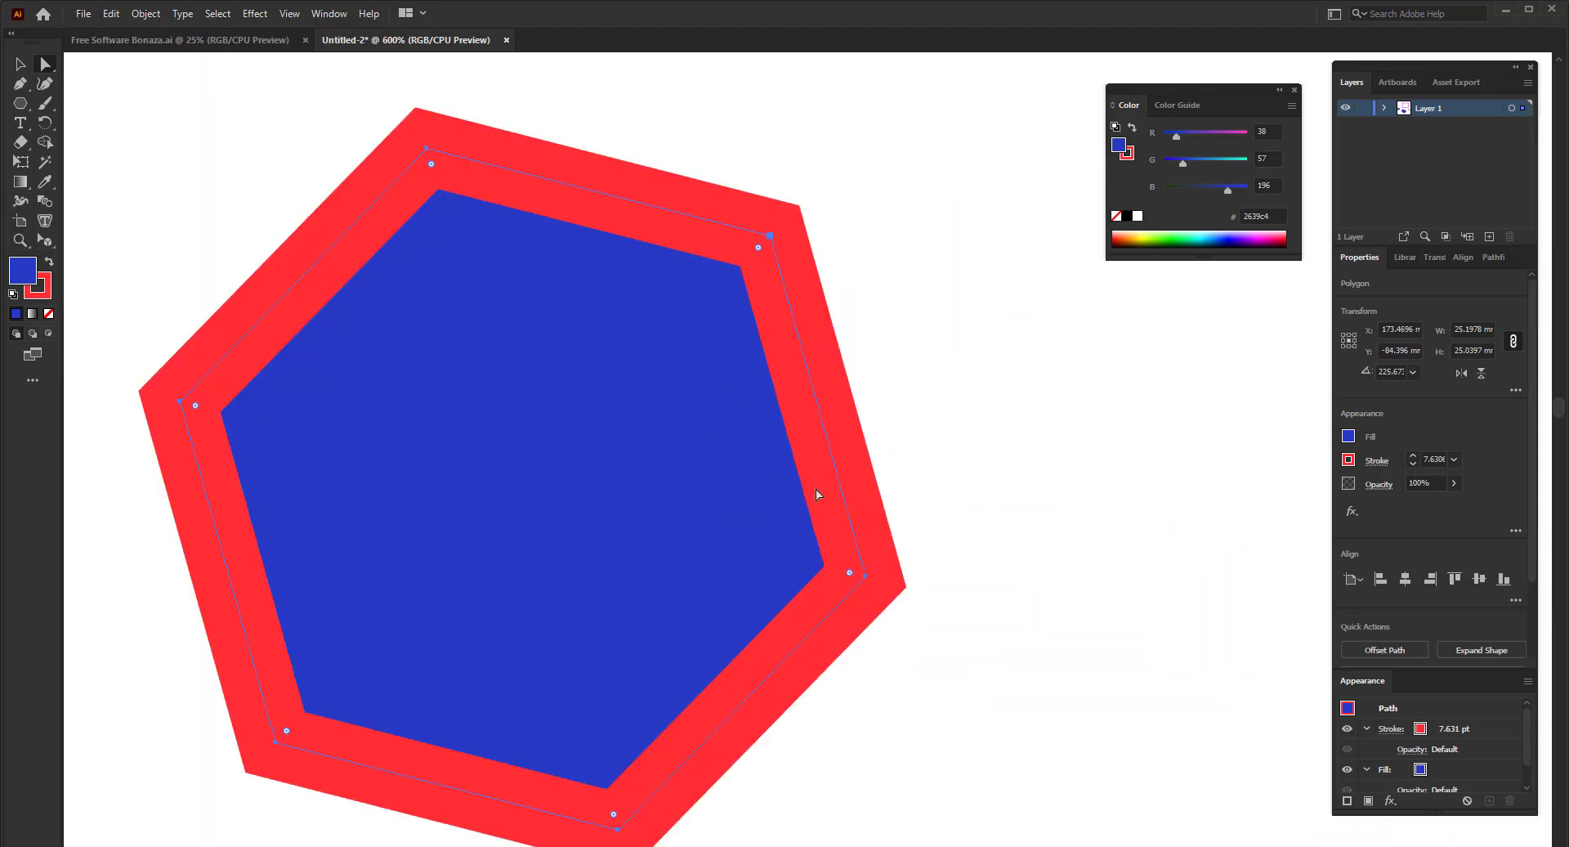
{"action": "scroll", "coordinate": [560, 493], "scroll_direction": "down", "scroll_amount": 4}
{"action": "scroll", "coordinate": [441, 441], "scroll_direction": "up", "scroll_amount": 3}
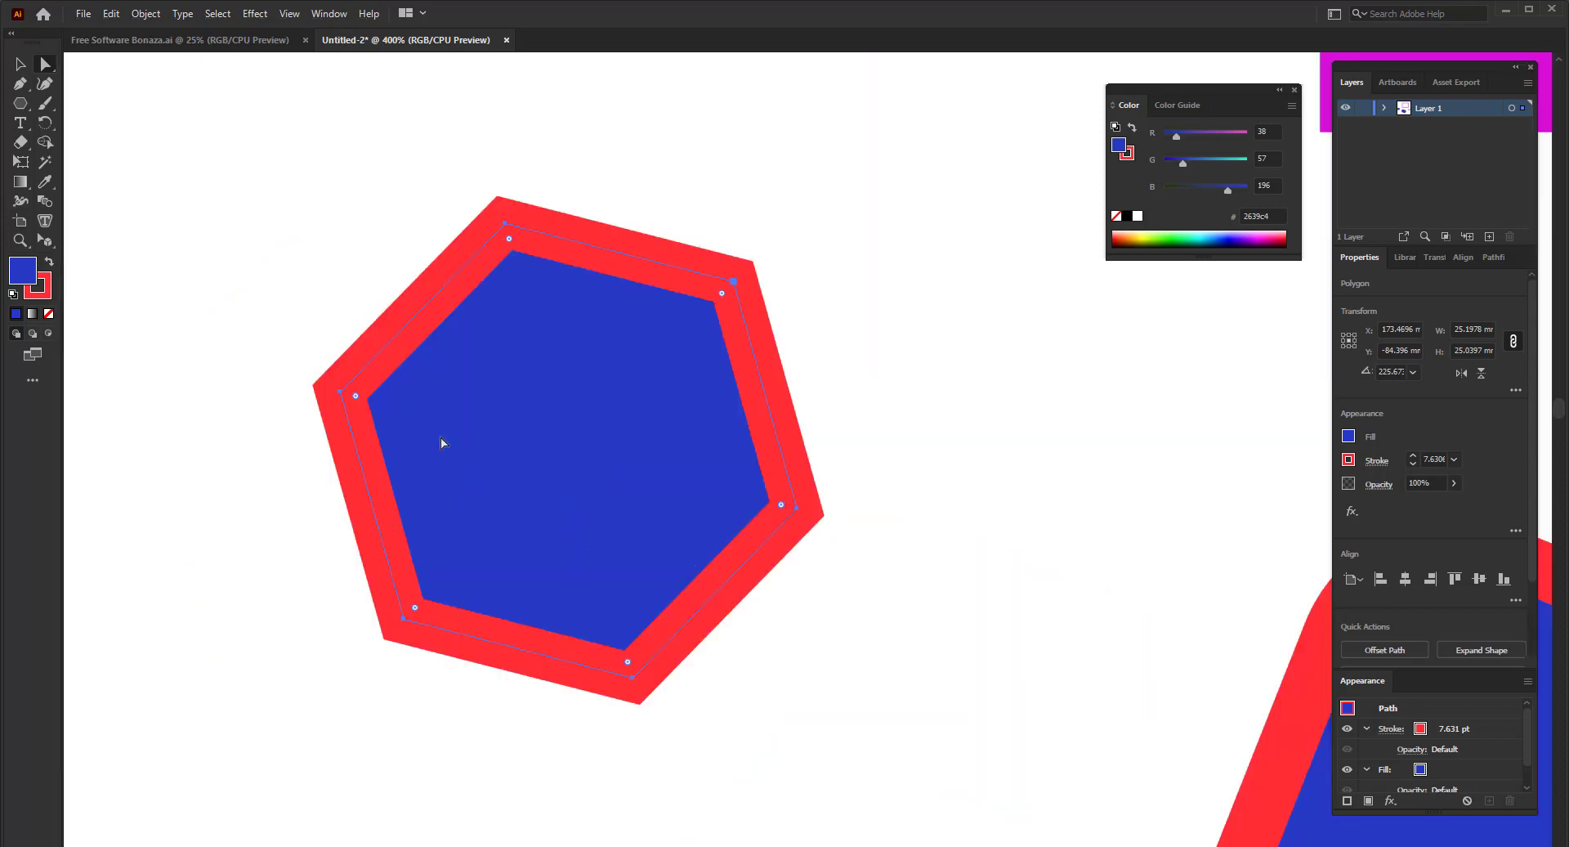
{"action": "scroll", "coordinate": [409, 395], "scroll_direction": "up", "scroll_amount": 1}
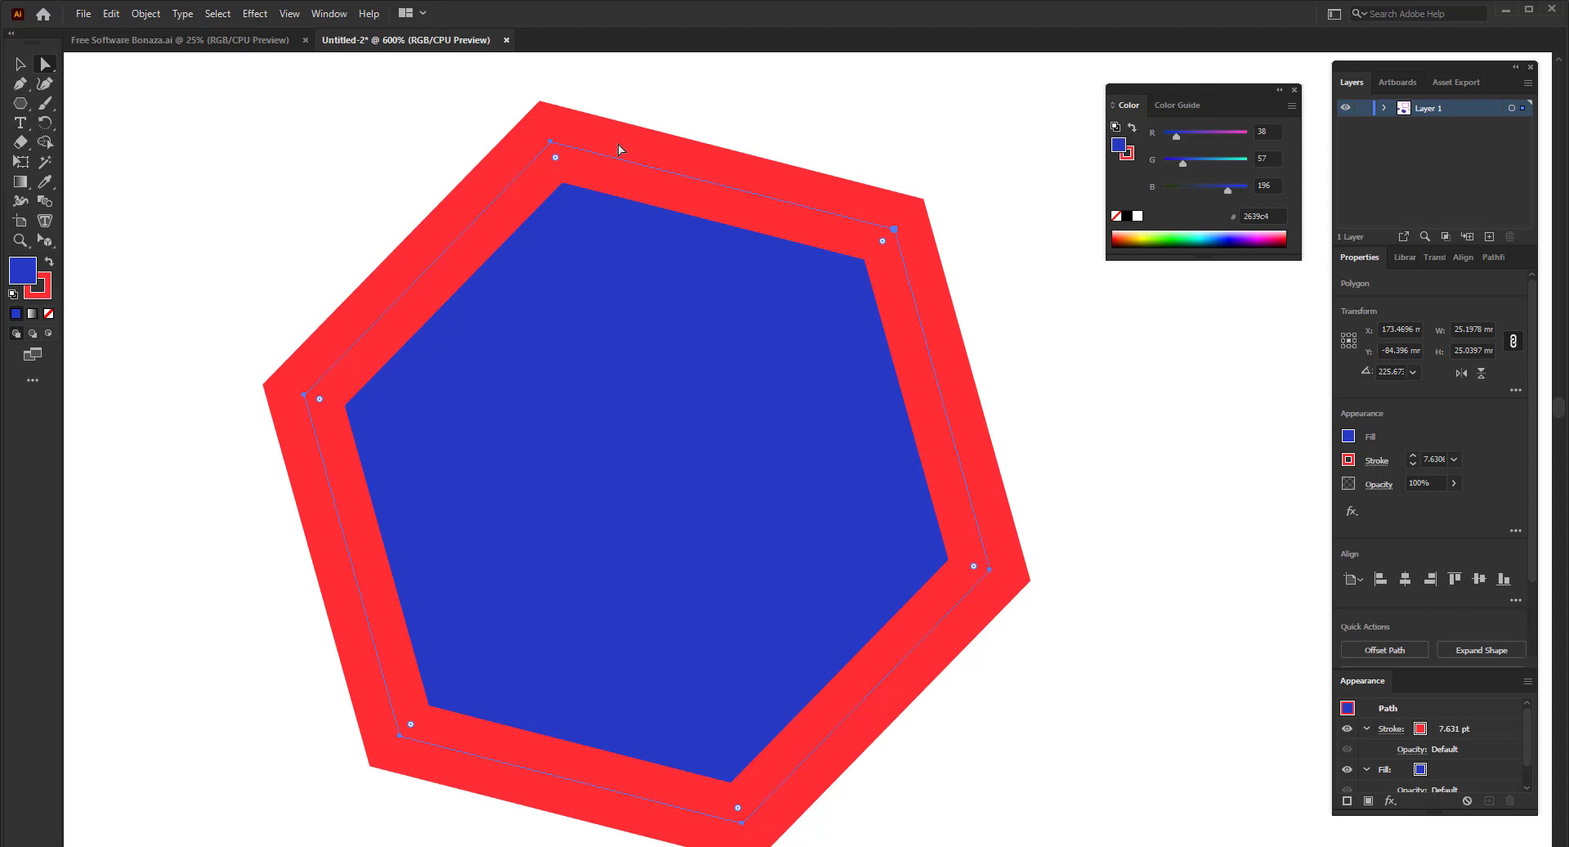
{"action": "left_click", "coordinate": [895, 230]}
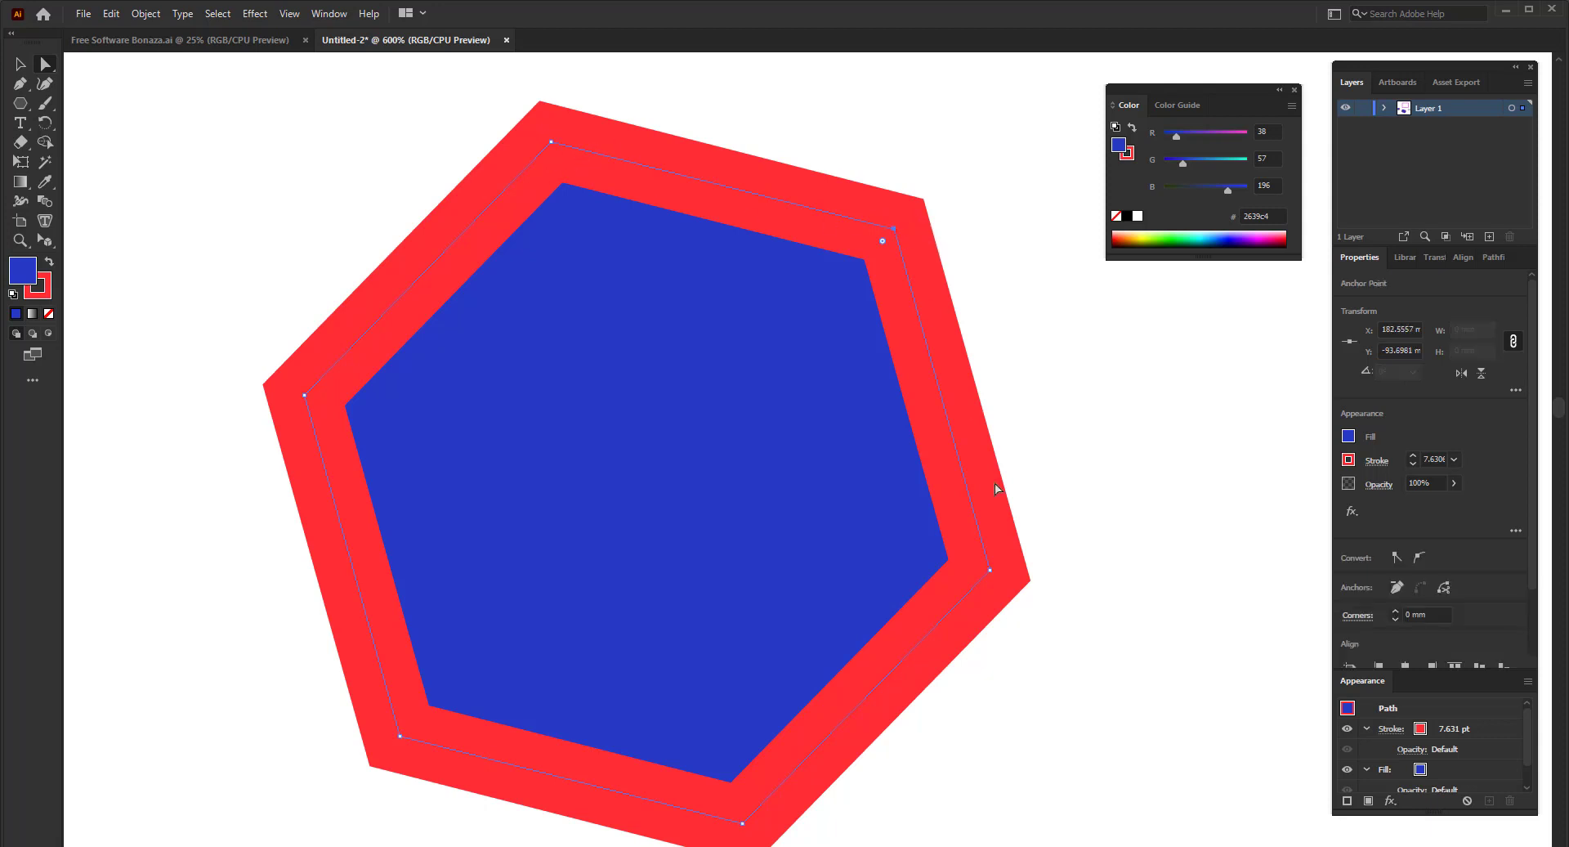
{"action": "left_click", "coordinate": [1066, 676]}
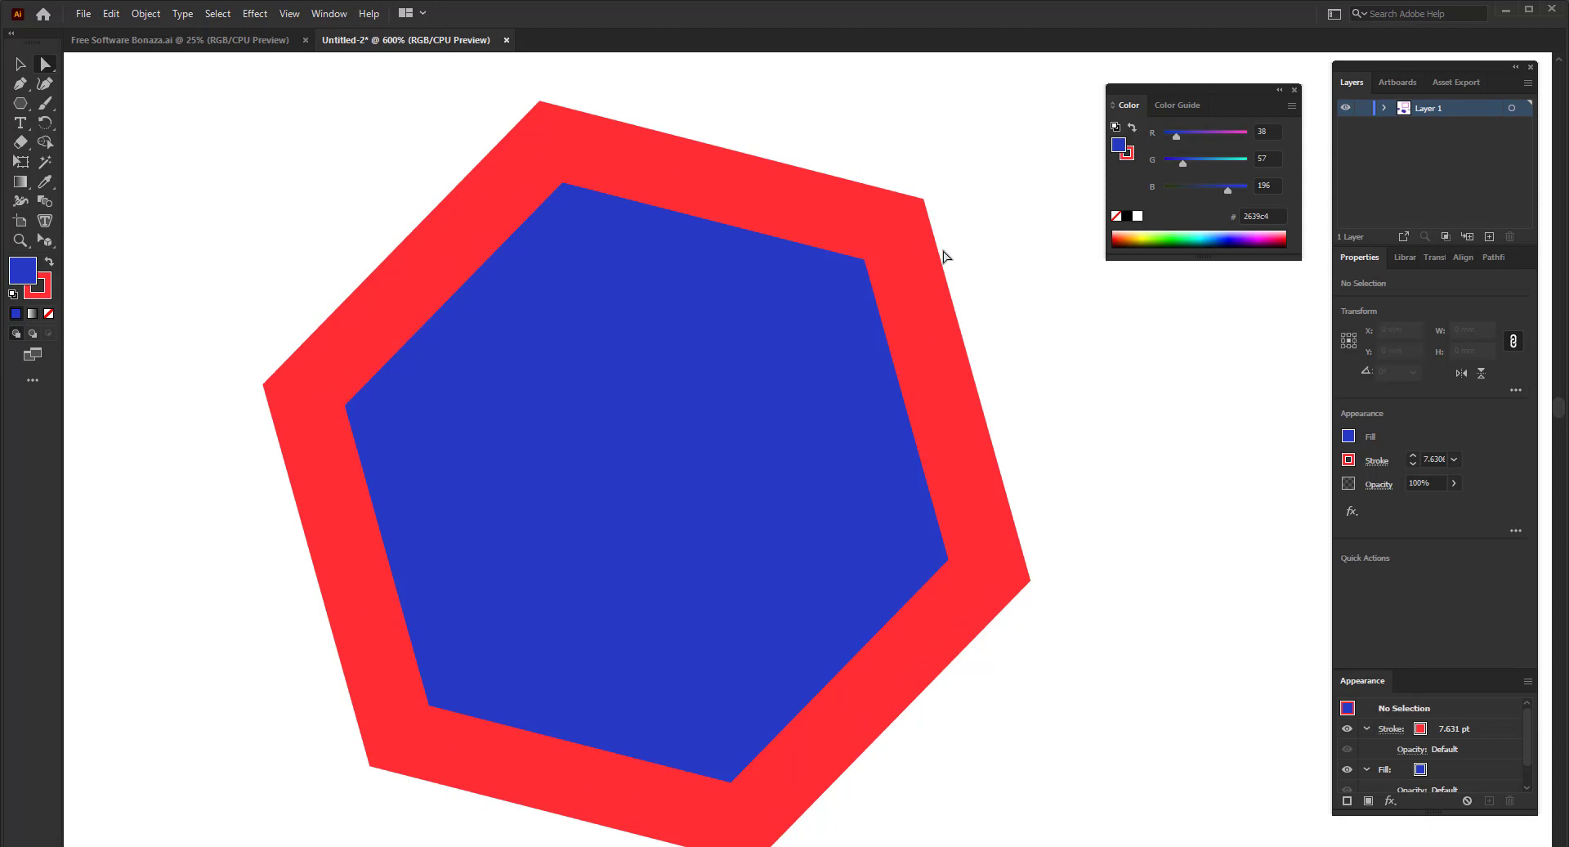
- Move the hexagon's upper-right and lower-right anchor points outward, its left anchor point deep inward, and its upper-left one down and left
{"action": "left_click", "coordinate": [916, 291]}
{"action": "left_click", "coordinate": [896, 229]}
{"action": "left_click_drag", "start_coordinate": [900, 235], "coordinate": [1040, 107]}
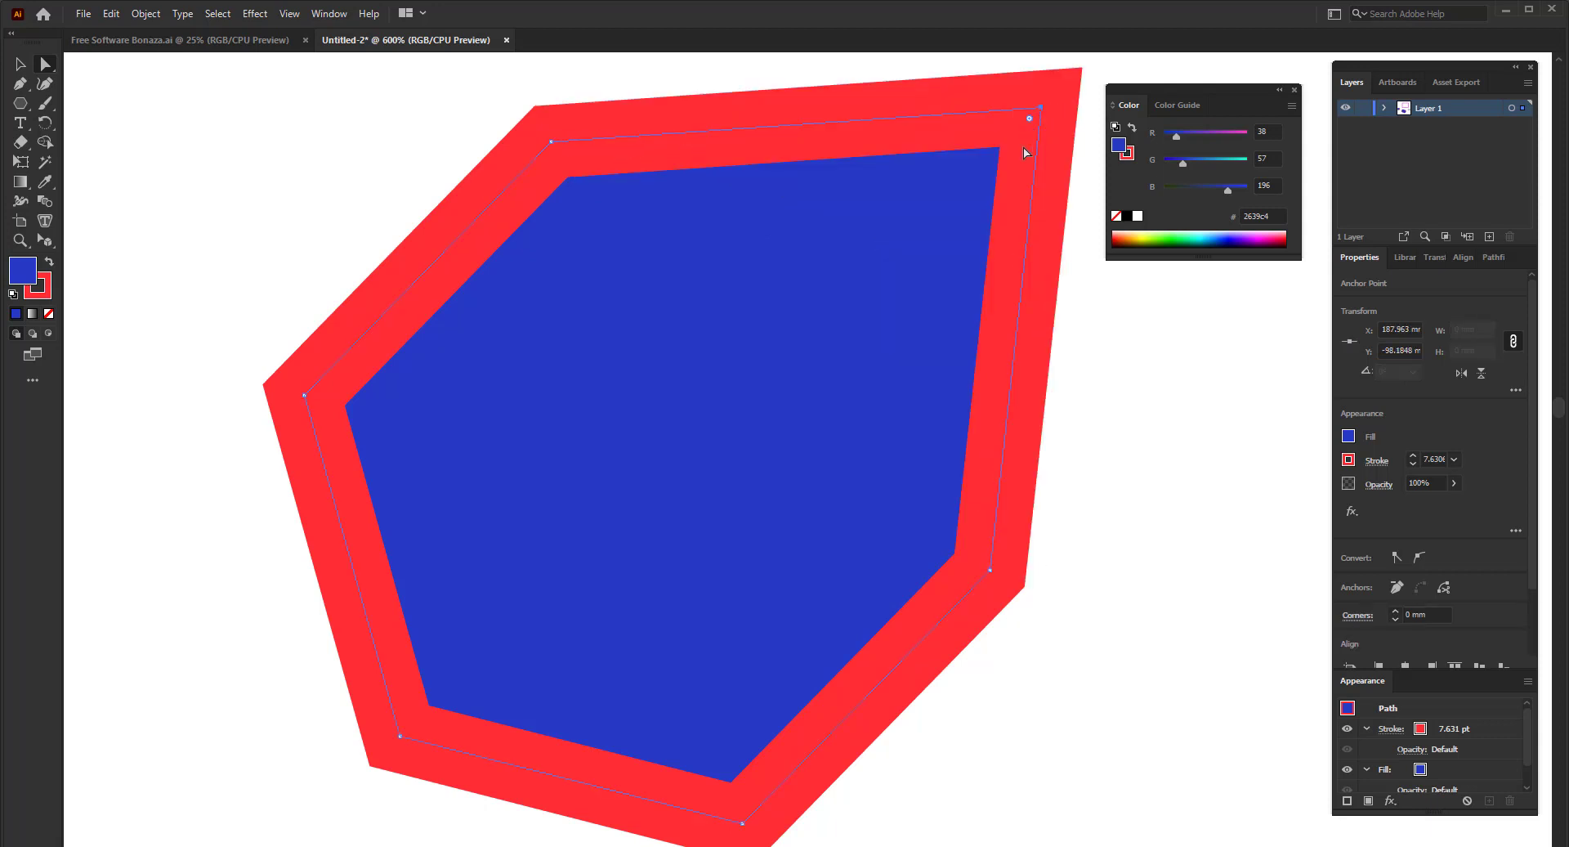
{"action": "left_click_drag", "start_coordinate": [989, 570], "coordinate": [1248, 653]}
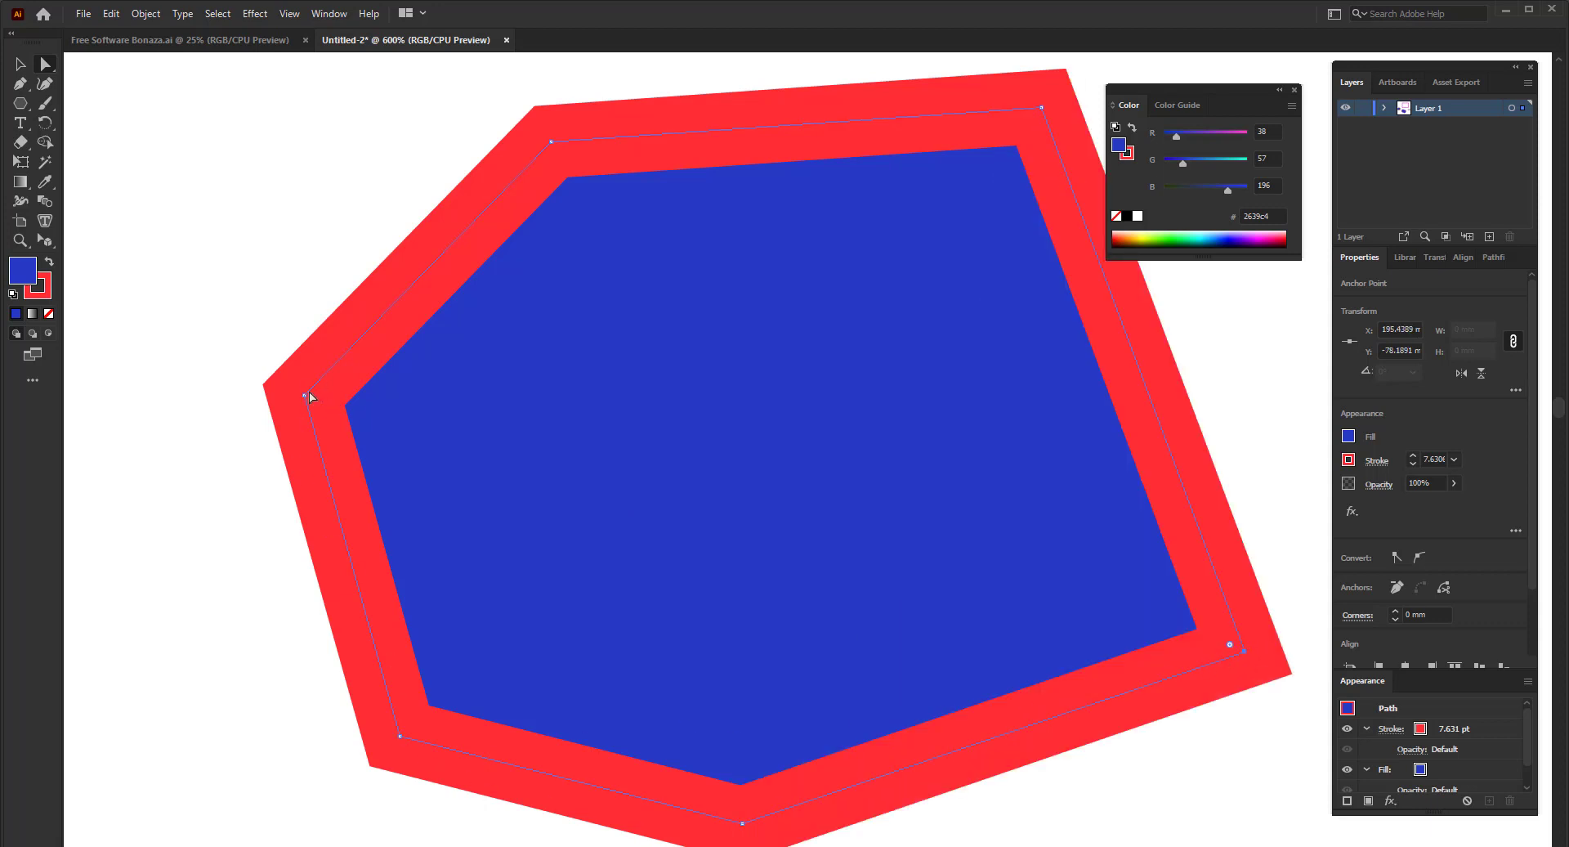
{"action": "left_click_drag", "start_coordinate": [304, 396], "coordinate": [885, 416]}
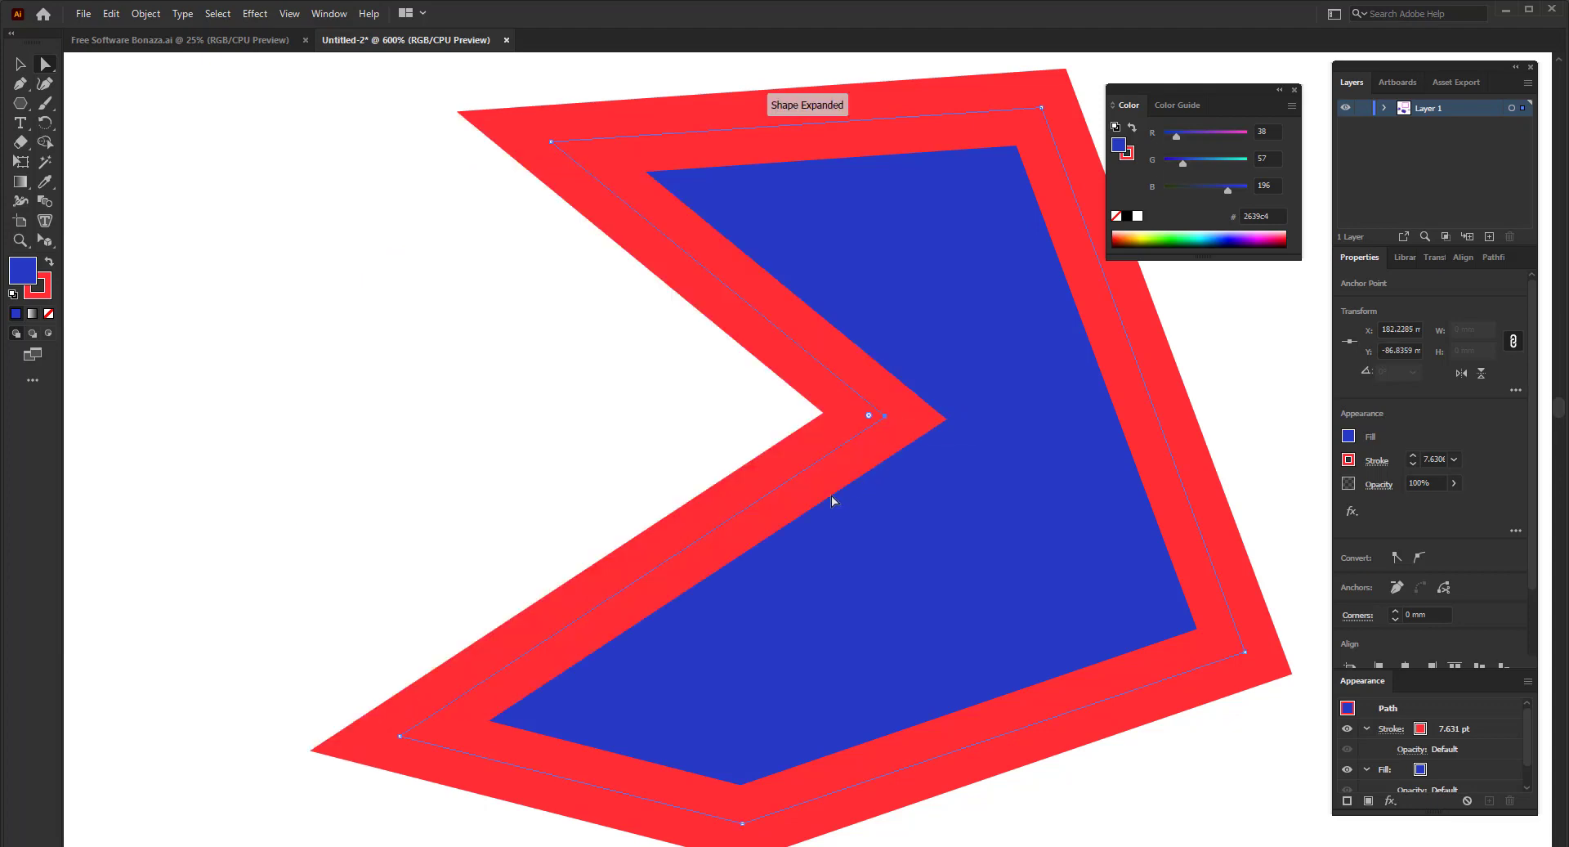
{"action": "left_click_drag", "start_coordinate": [551, 142], "coordinate": [488, 248]}
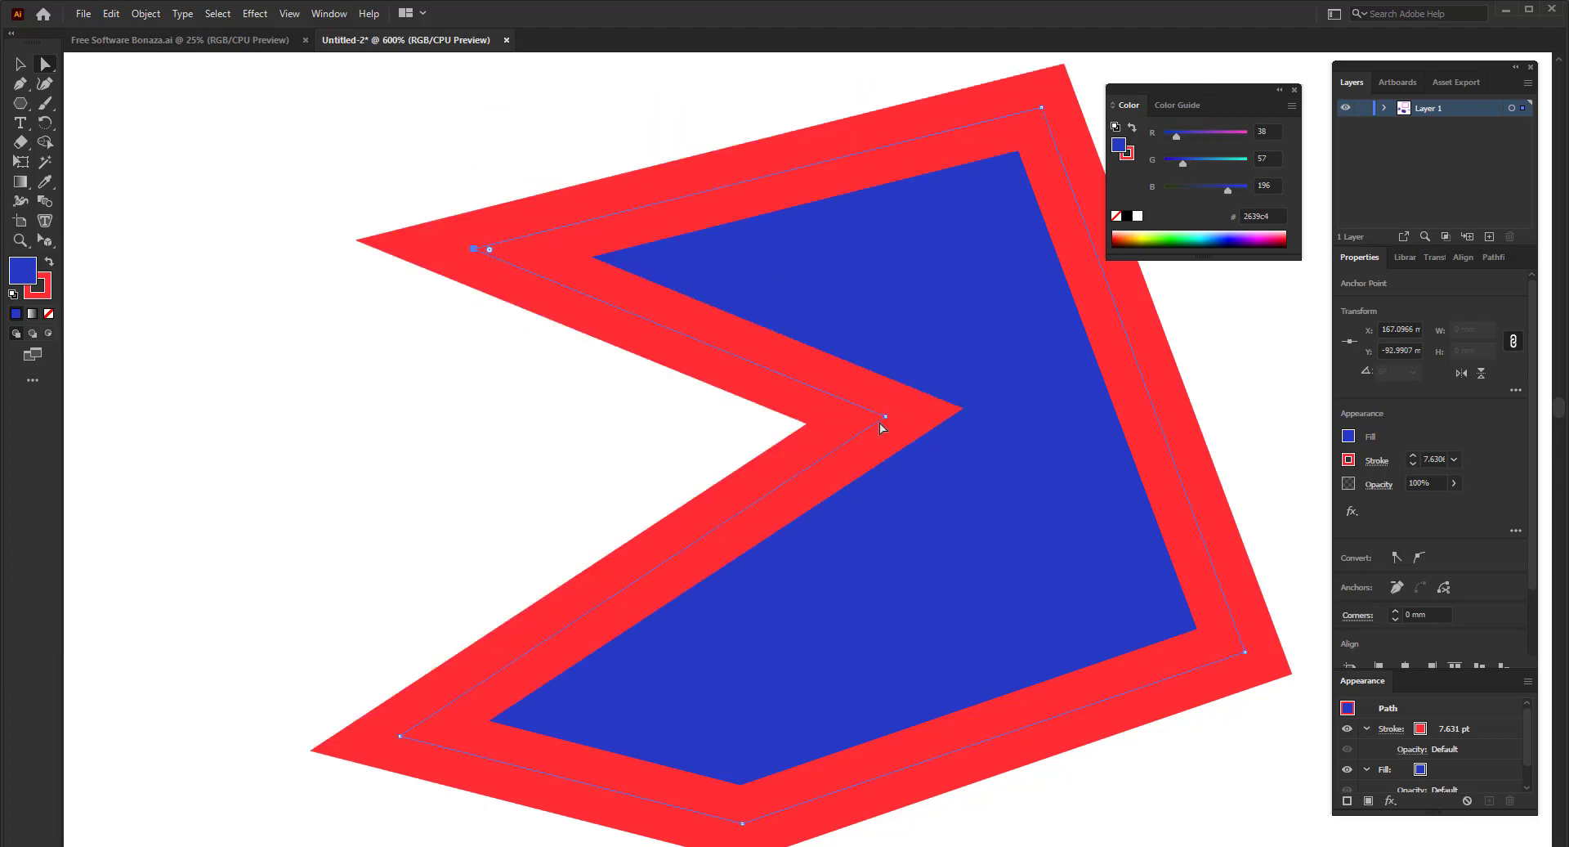
- Reposition the left, lower and right anchor points to form an irregular shape narrowed at the middle, and switch to the Selection tool
{"action": "left_click_drag", "start_coordinate": [886, 417], "coordinate": [407, 597]}
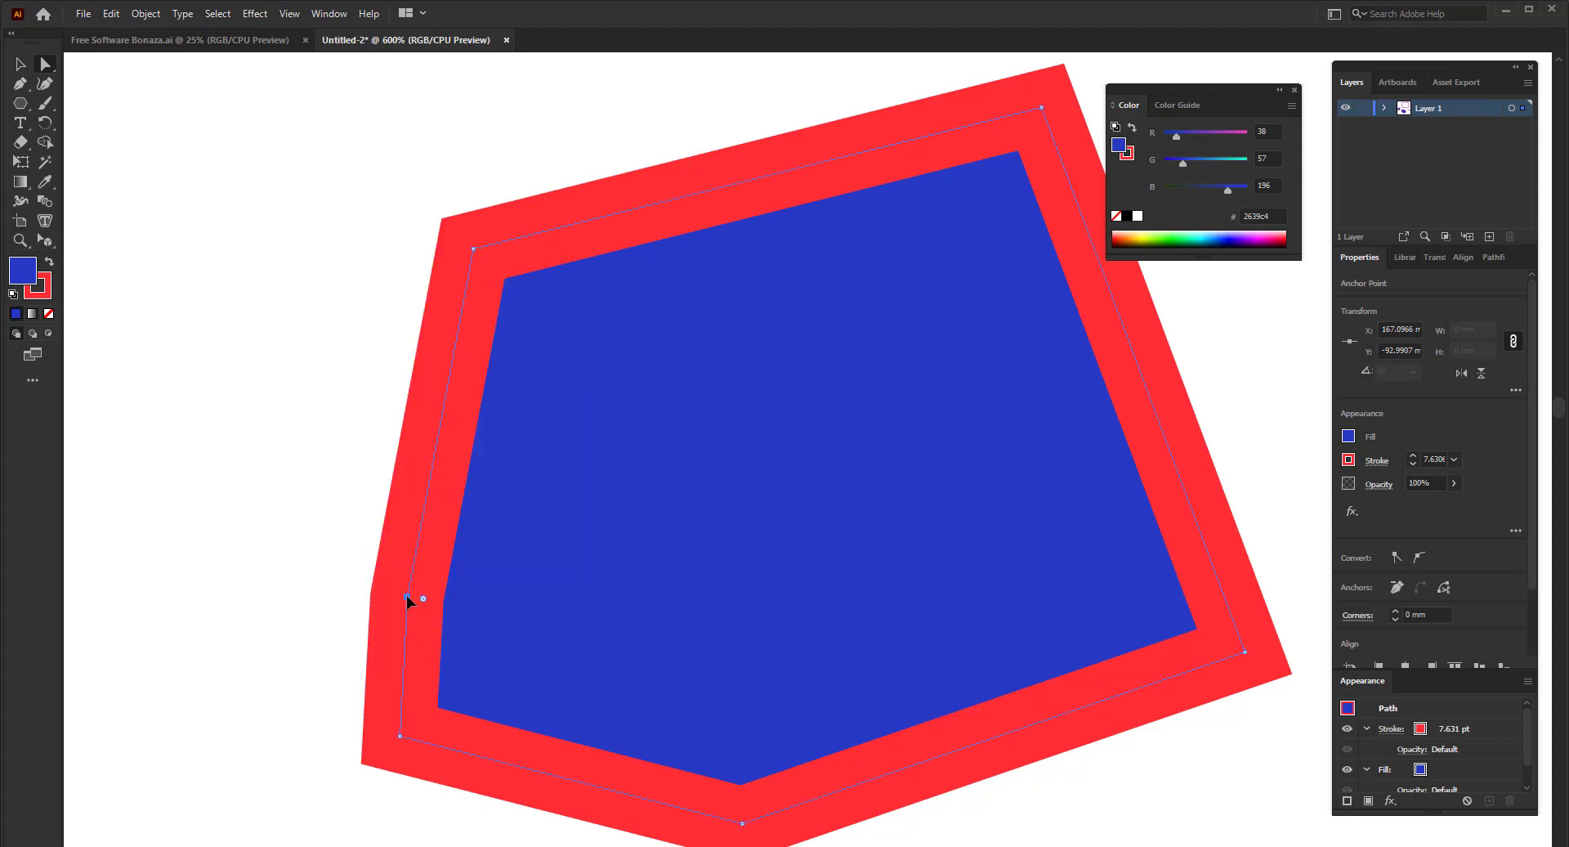
{"action": "left_click_drag", "start_coordinate": [400, 736], "coordinate": [662, 713]}
{"action": "left_click_drag", "start_coordinate": [742, 823], "coordinate": [1020, 741]}
{"action": "left_click_drag", "start_coordinate": [1244, 650], "coordinate": [978, 386]}
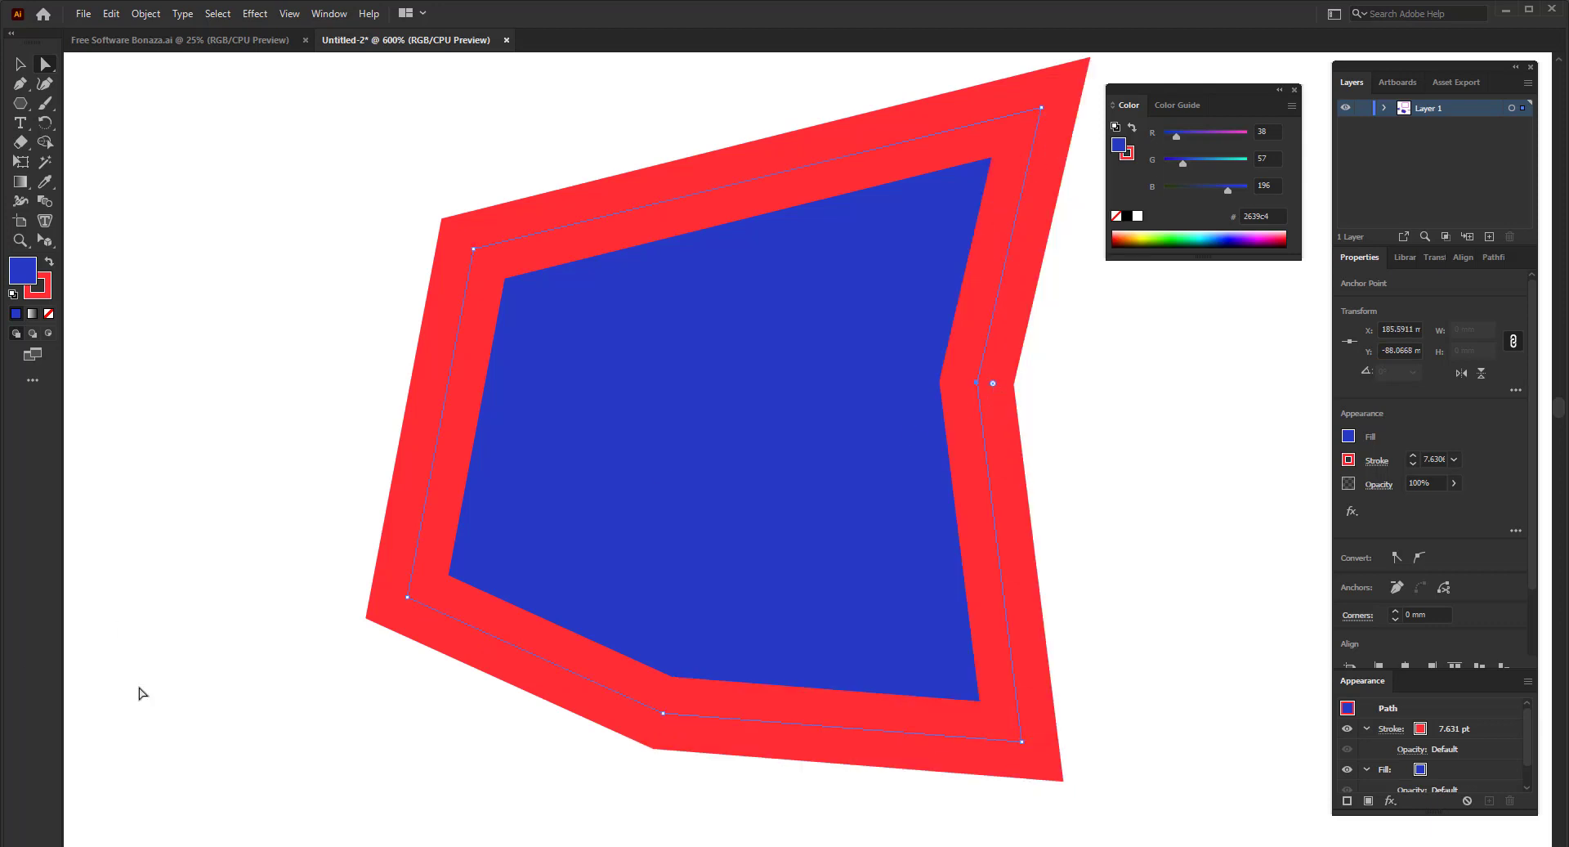
{"action": "left_click_drag", "start_coordinate": [408, 597], "coordinate": [708, 447]}
{"action": "left_click", "coordinate": [22, 70]}
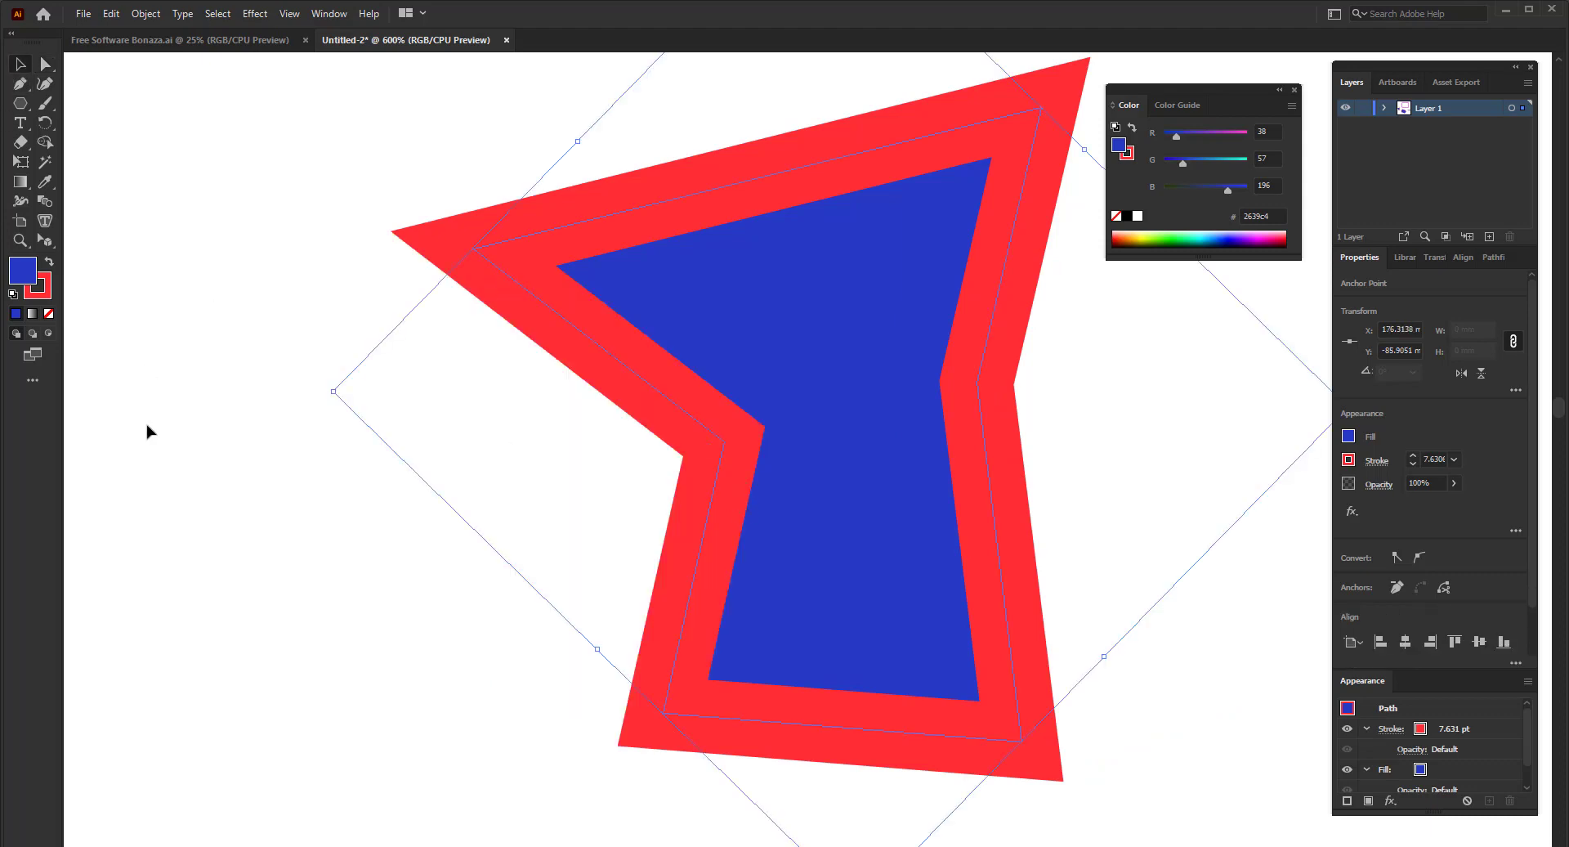
- Duplicate the "Corner handle" label directly below itself and replace the copy's text with "Node"
{"action": "scroll", "coordinate": [107, 453], "scroll_direction": "down", "scroll_amount": 2}
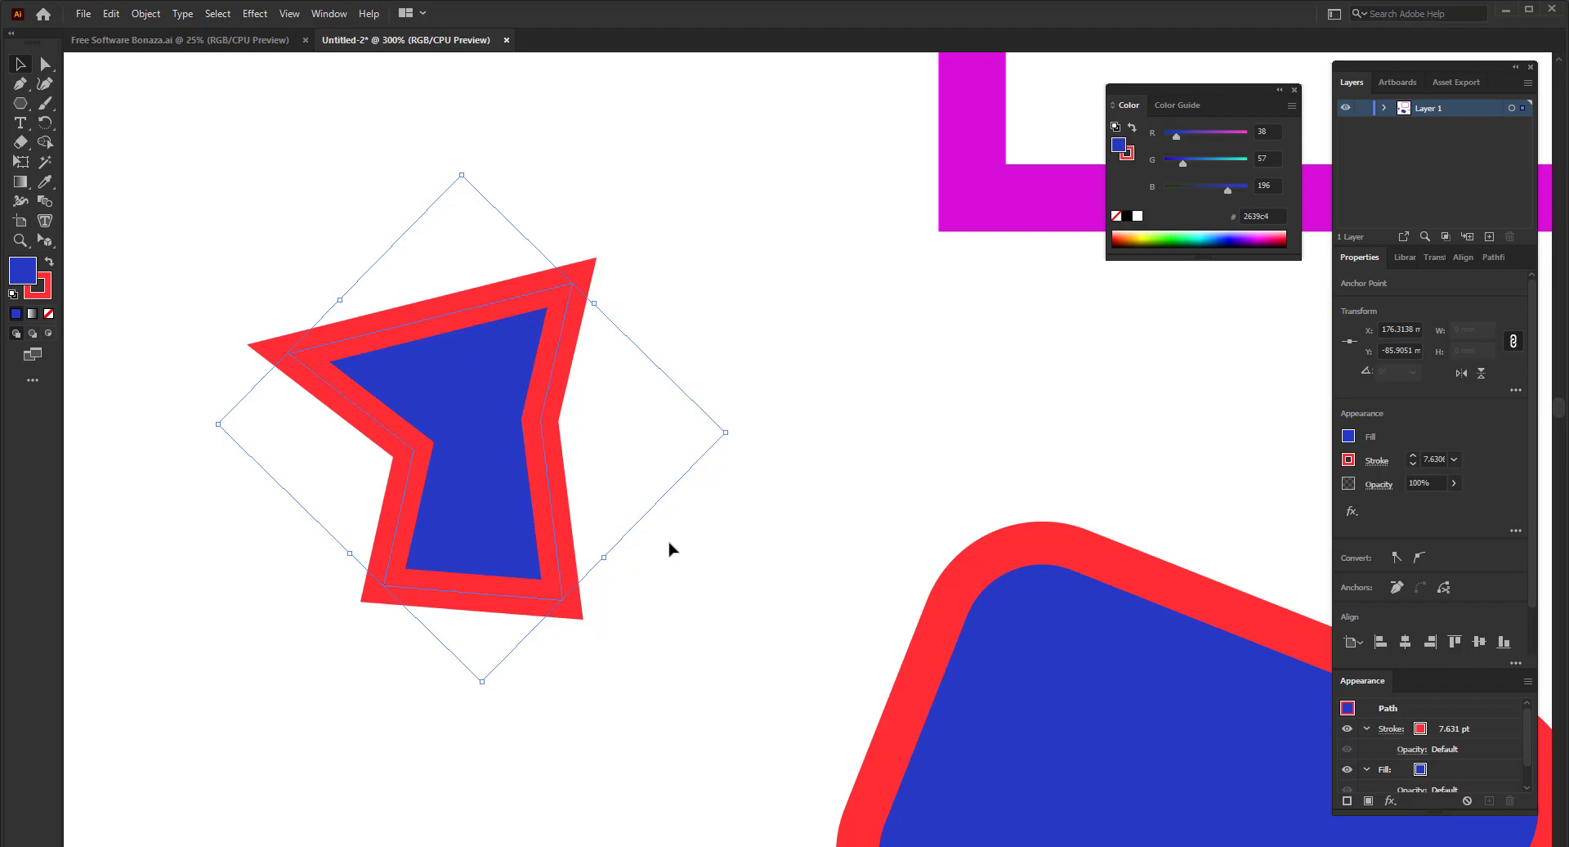
{"action": "scroll", "coordinate": [771, 711], "scroll_direction": "down", "scroll_amount": 4}
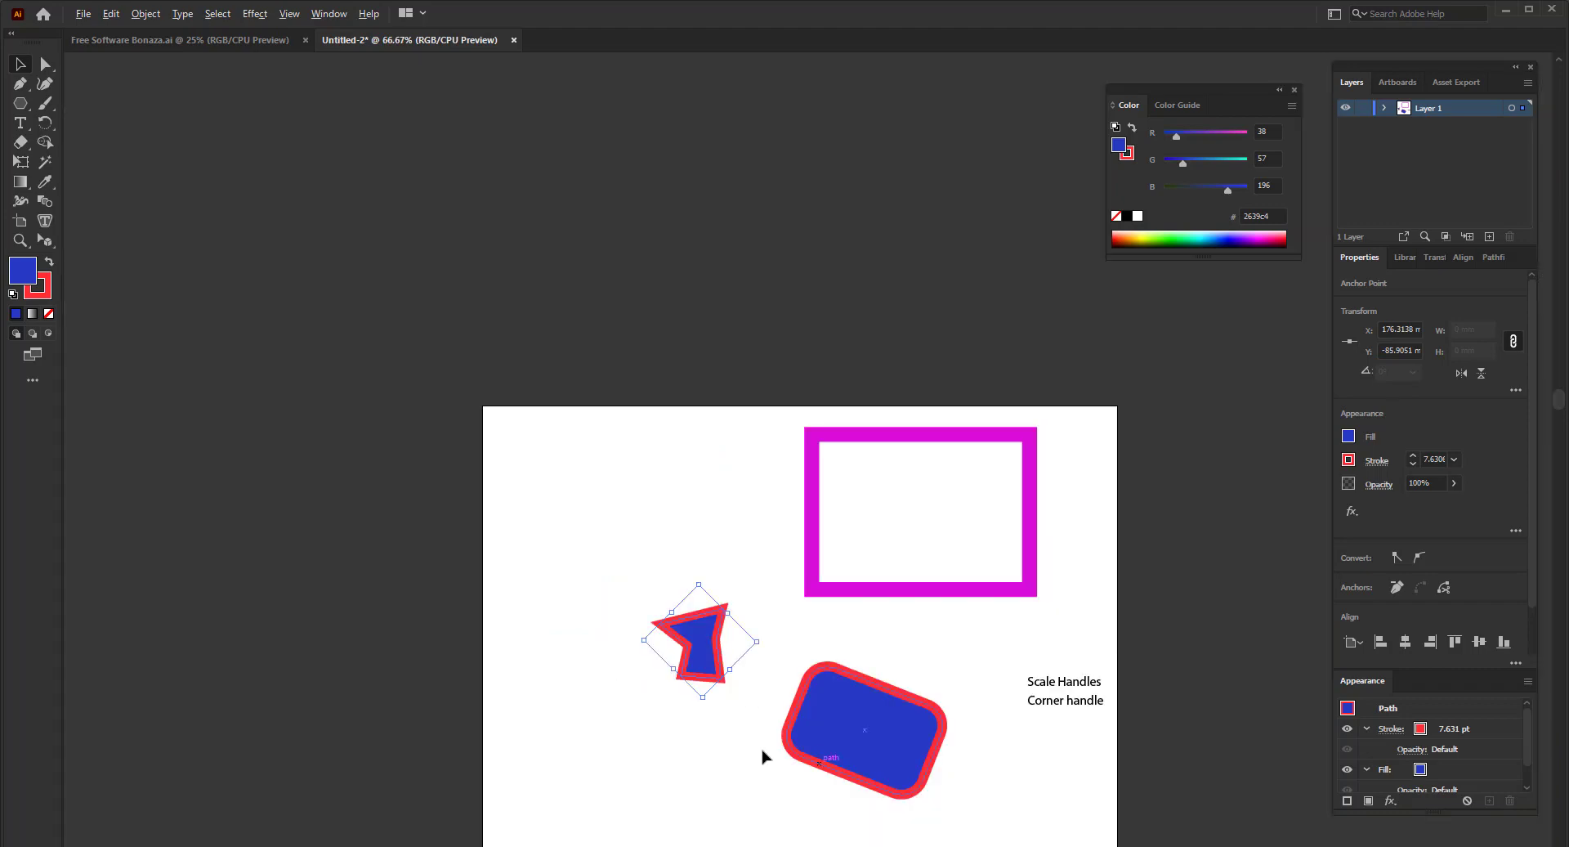
{"action": "scroll", "coordinate": [882, 785], "scroll_direction": "up", "scroll_amount": 2}
{"action": "scroll", "coordinate": [438, 618], "scroll_direction": "down", "scroll_amount": 3}
{"action": "scroll", "coordinate": [801, 640], "scroll_direction": "up", "scroll_amount": 3}
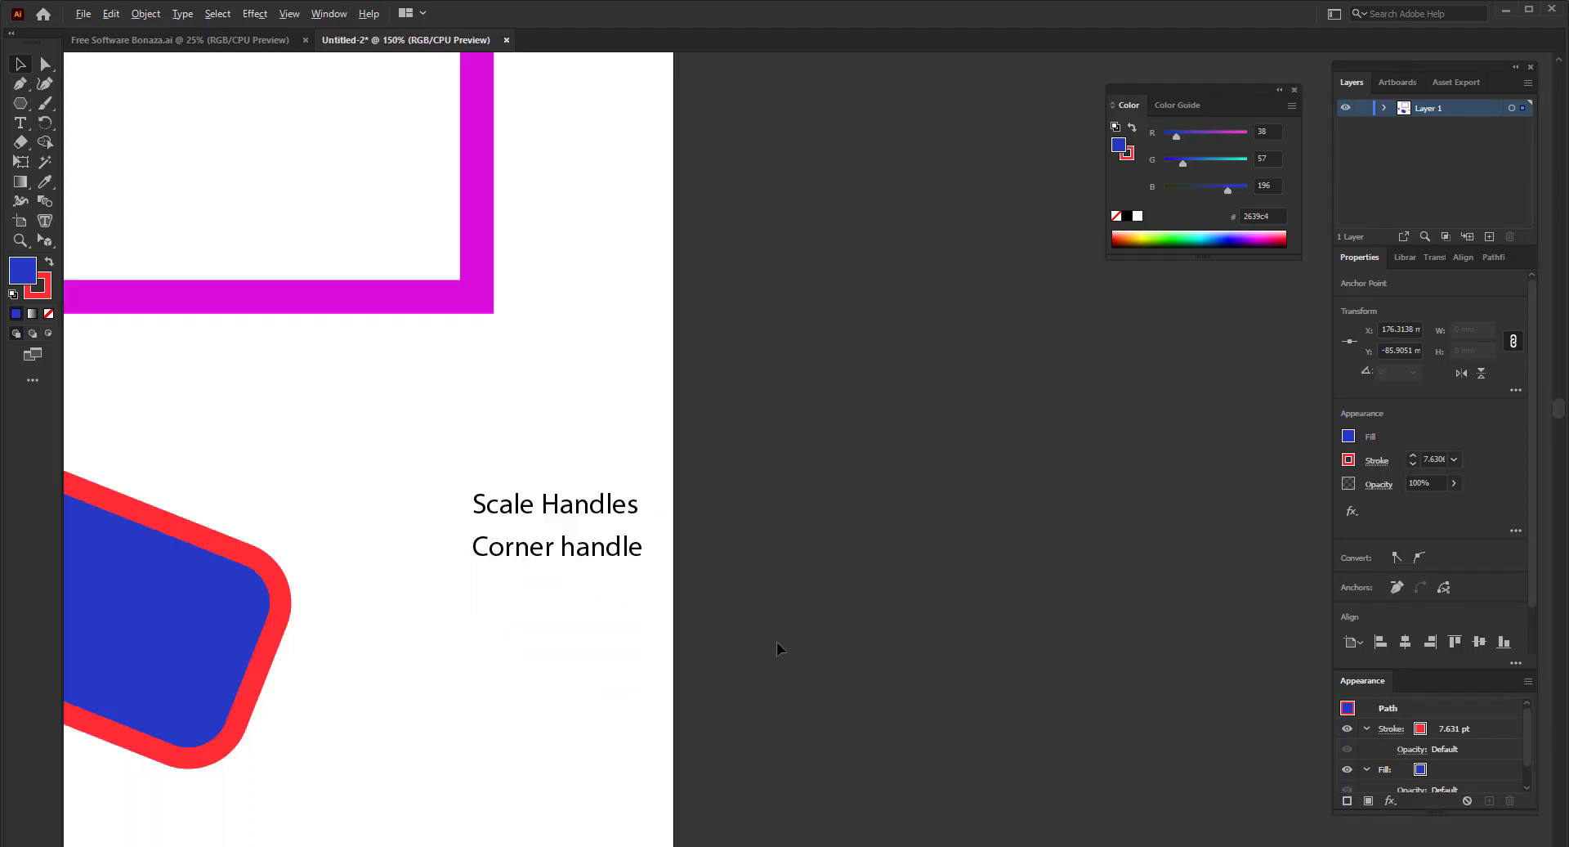
{"action": "scroll", "coordinate": [477, 584], "scroll_direction": "up", "scroll_amount": 2}
{"action": "left_click_drag", "start_coordinate": [567, 542], "coordinate": [583, 626]}
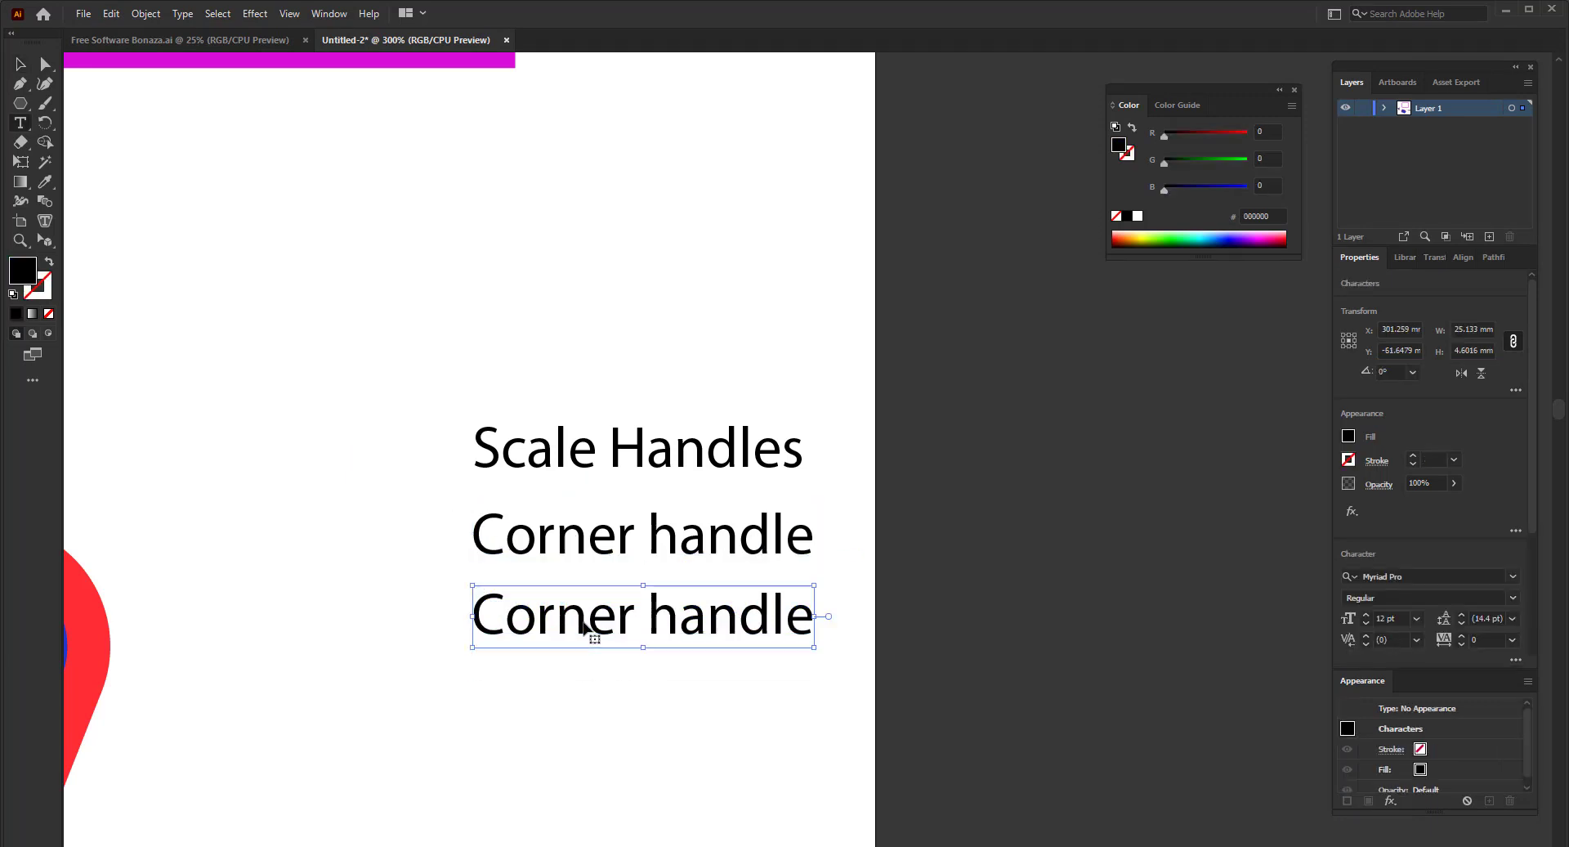
{"action": "triple_click", "coordinate": [584, 626]}
{"action": "type", "text": "Node"}
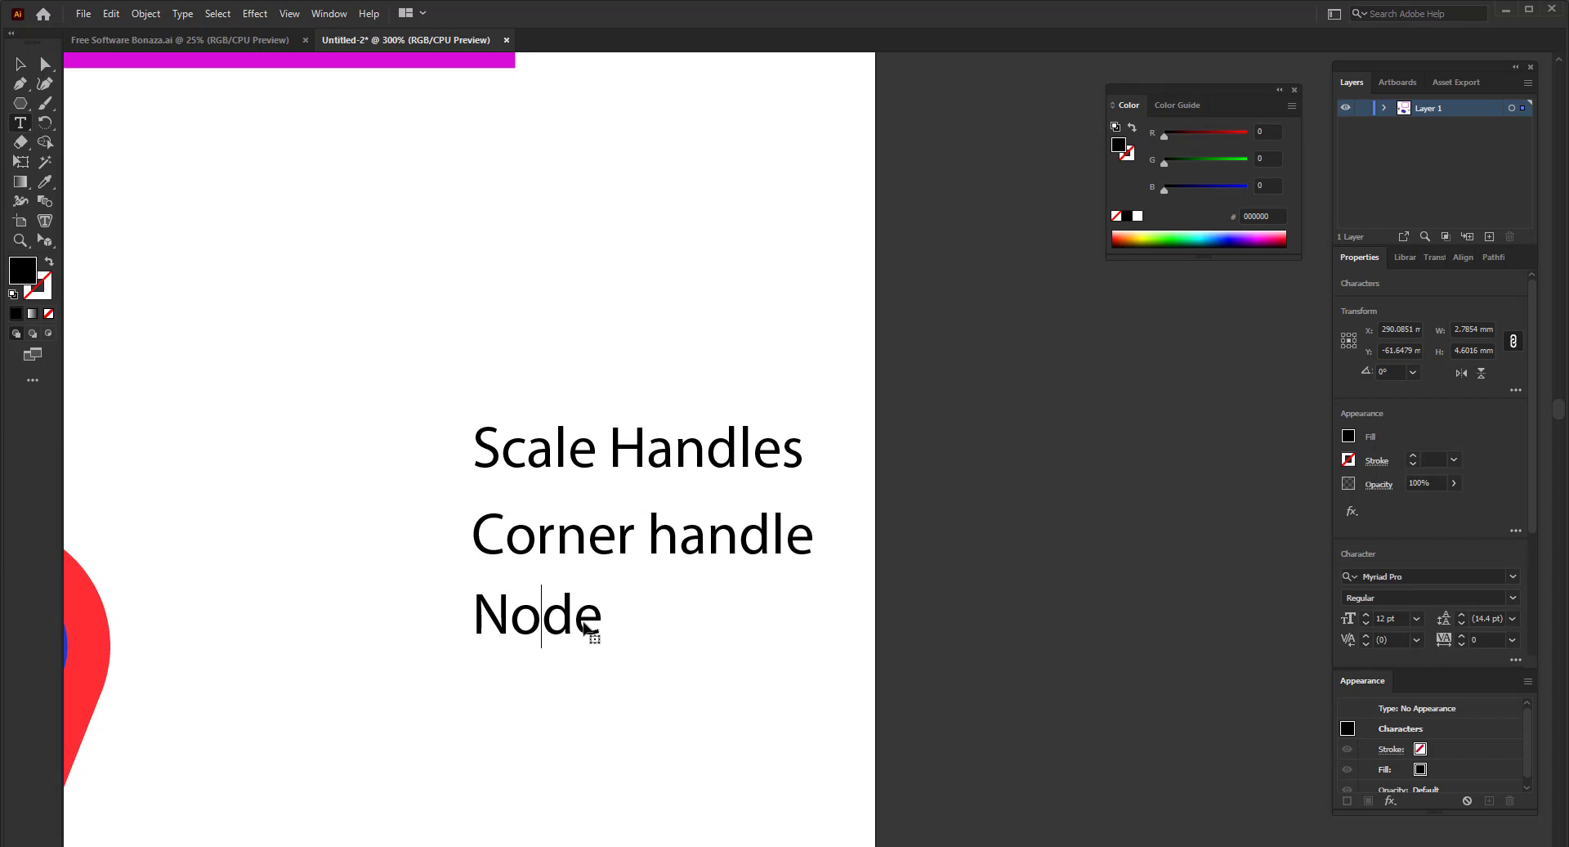
- Insert "O" at the beginning of the "Node" label
{"action": "key", "text": "Left"}
{"action": "key", "text": "Left"}
{"action": "type", "text": "O"}
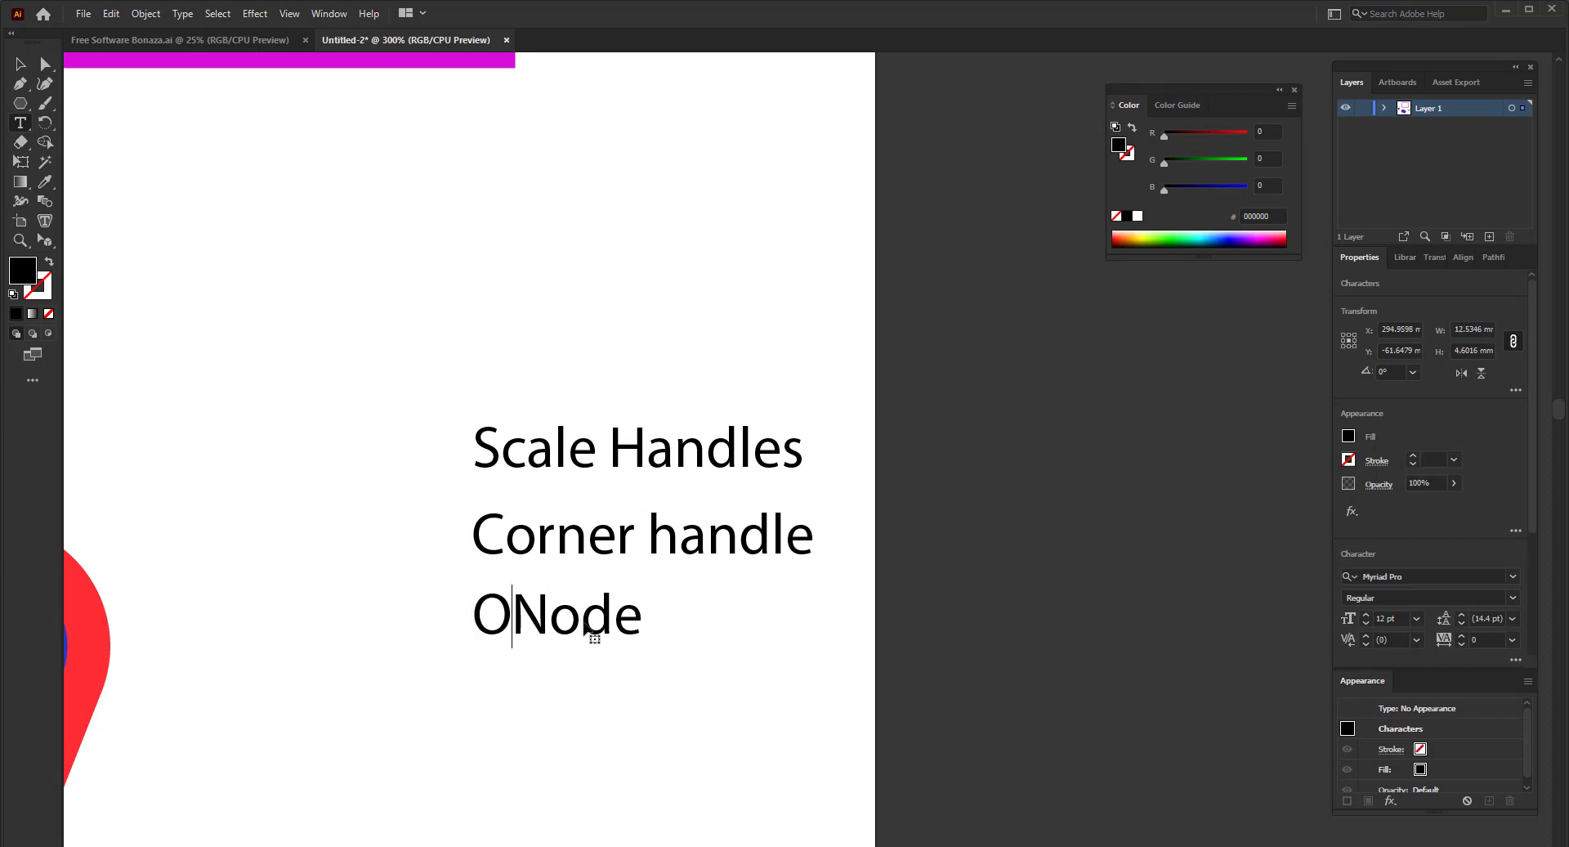
- Complete the third text label so it reads "Obj Node" and leave text editing
{"action": "type", "text": "bj"}
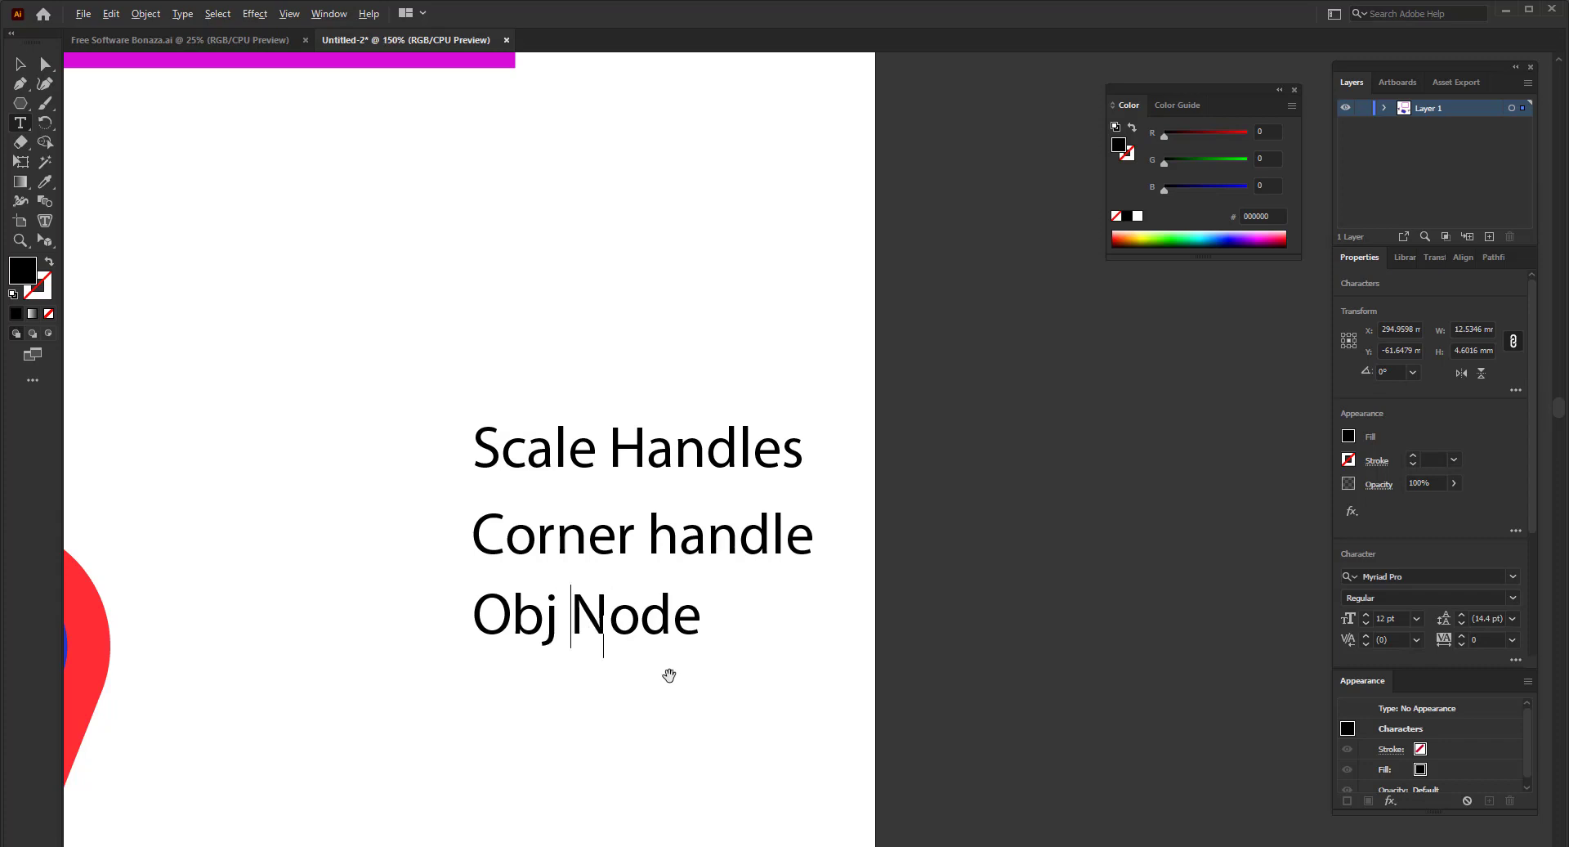
{"action": "scroll", "coordinate": [668, 672], "scroll_direction": "down", "scroll_amount": 2}
{"action": "left_click", "coordinate": [19, 65]}
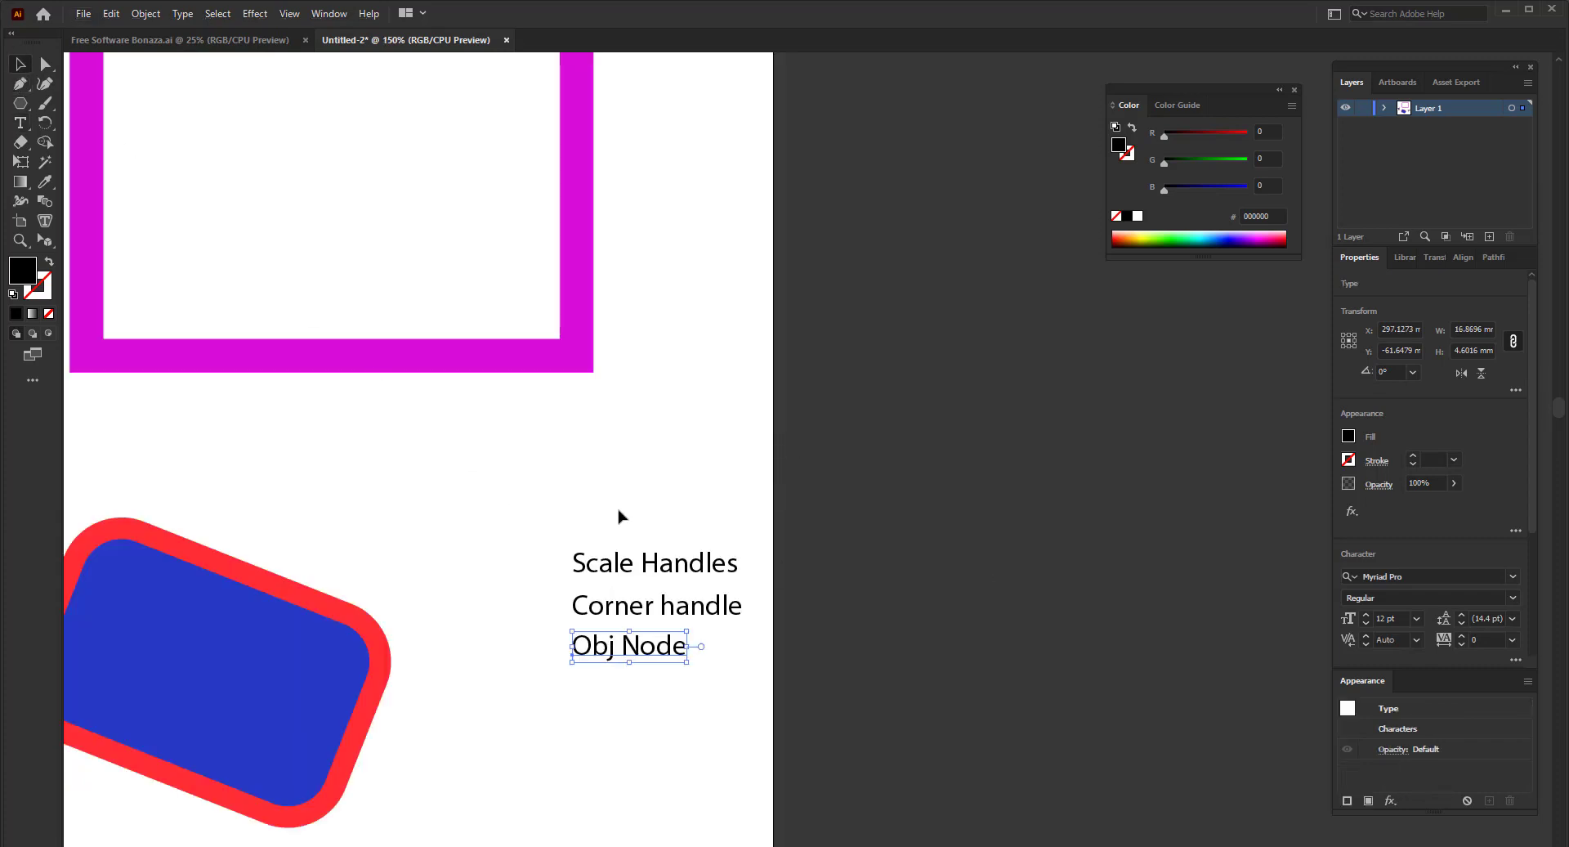
- Move the blue rounded rectangle up and to the right using Direct Selection
{"action": "scroll", "coordinate": [696, 520], "scroll_direction": "down", "scroll_amount": 3}
{"action": "scroll", "coordinate": [536, 557], "scroll_direction": "up", "scroll_amount": 3}
{"action": "scroll", "coordinate": [642, 603], "scroll_direction": "up", "scroll_amount": 2}
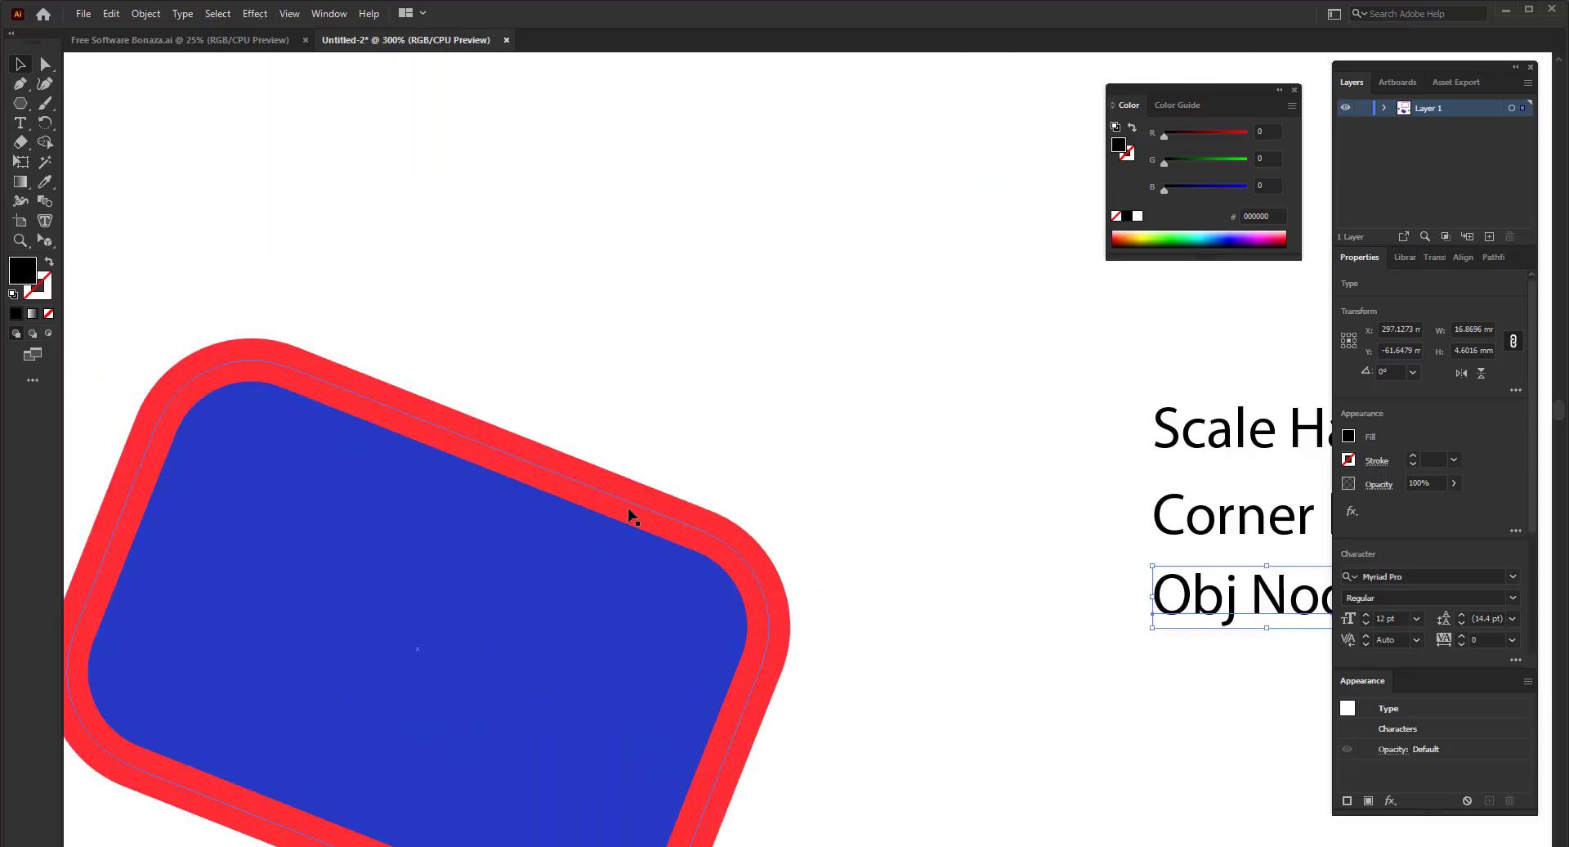
{"action": "left_click", "coordinate": [645, 518]}
{"action": "left_click", "coordinate": [45, 65]}
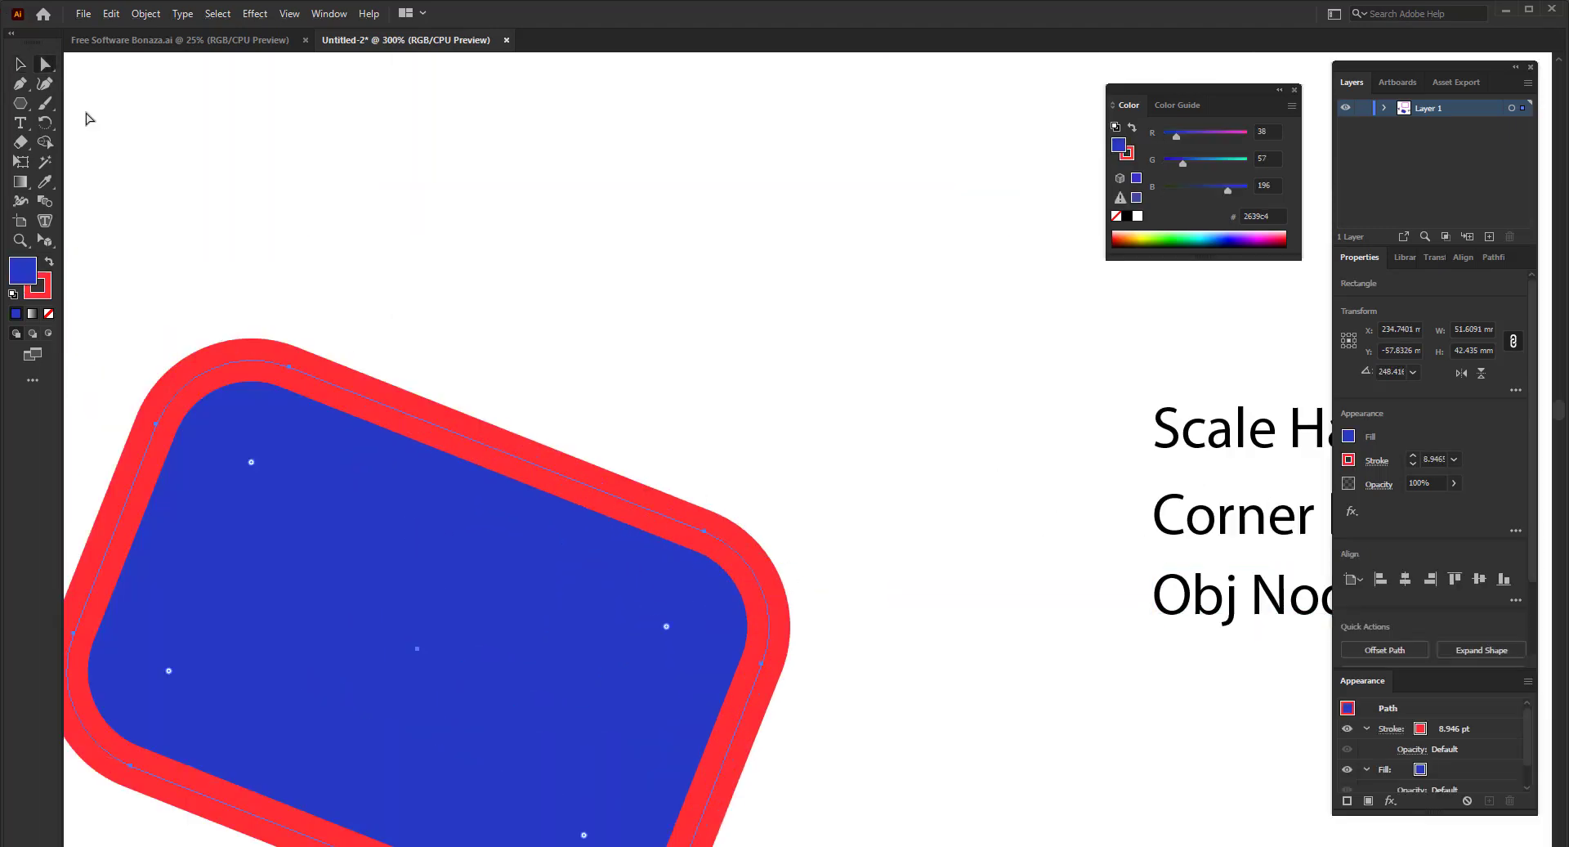
{"action": "scroll", "coordinate": [782, 601], "scroll_direction": "down", "scroll_amount": 2}
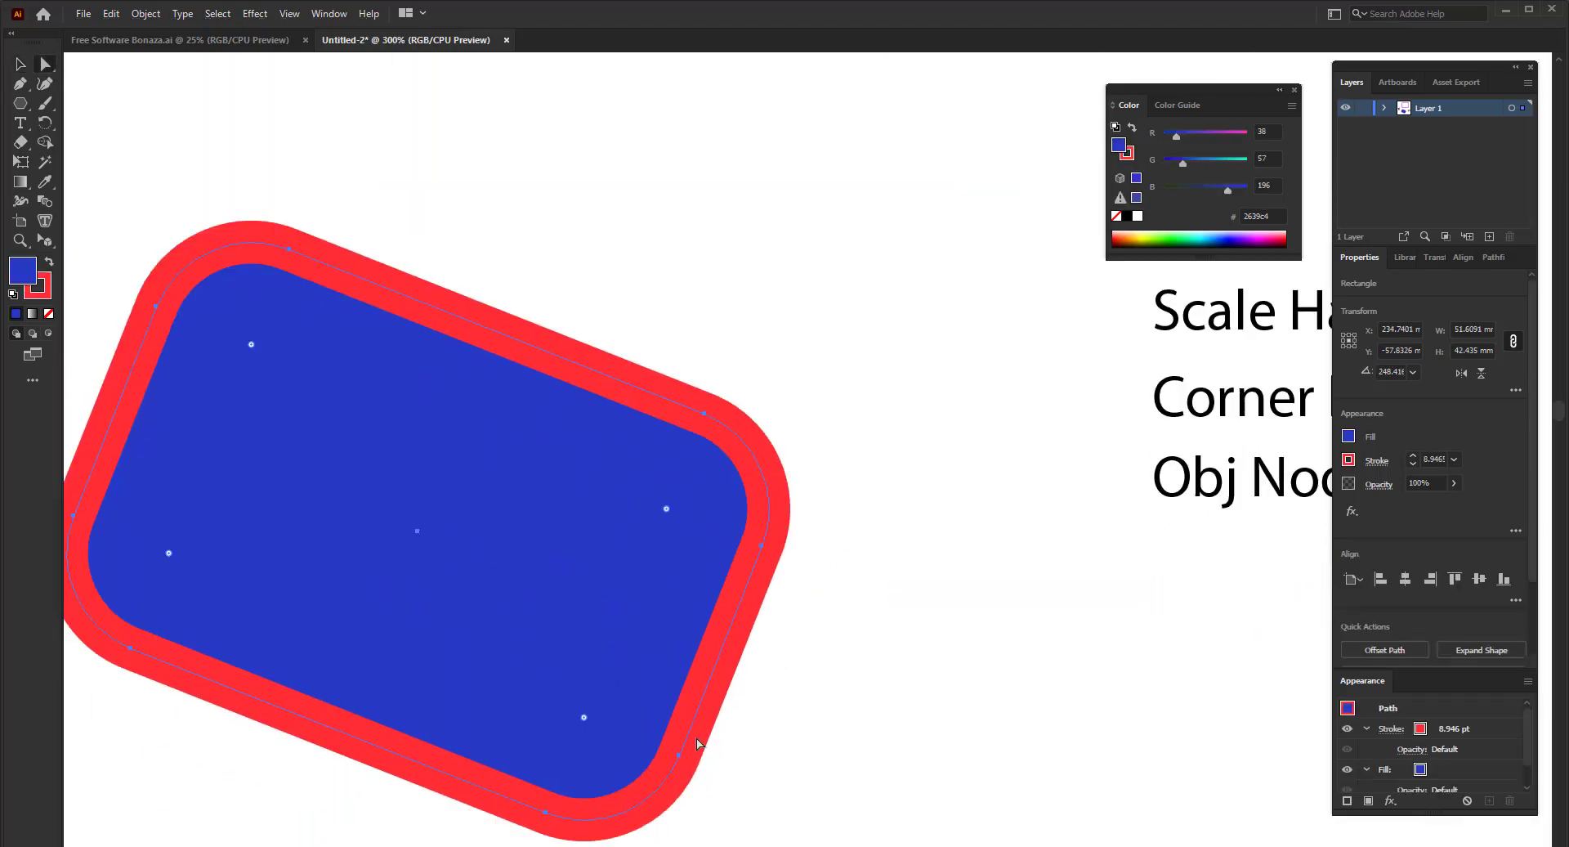
{"action": "left_click_drag", "start_coordinate": [685, 766], "coordinate": [870, 635]}
- Pull one direction handle outward at each of the blue rectangle's four rounded corners to form flared tips
{"action": "left_click", "coordinate": [865, 629]}
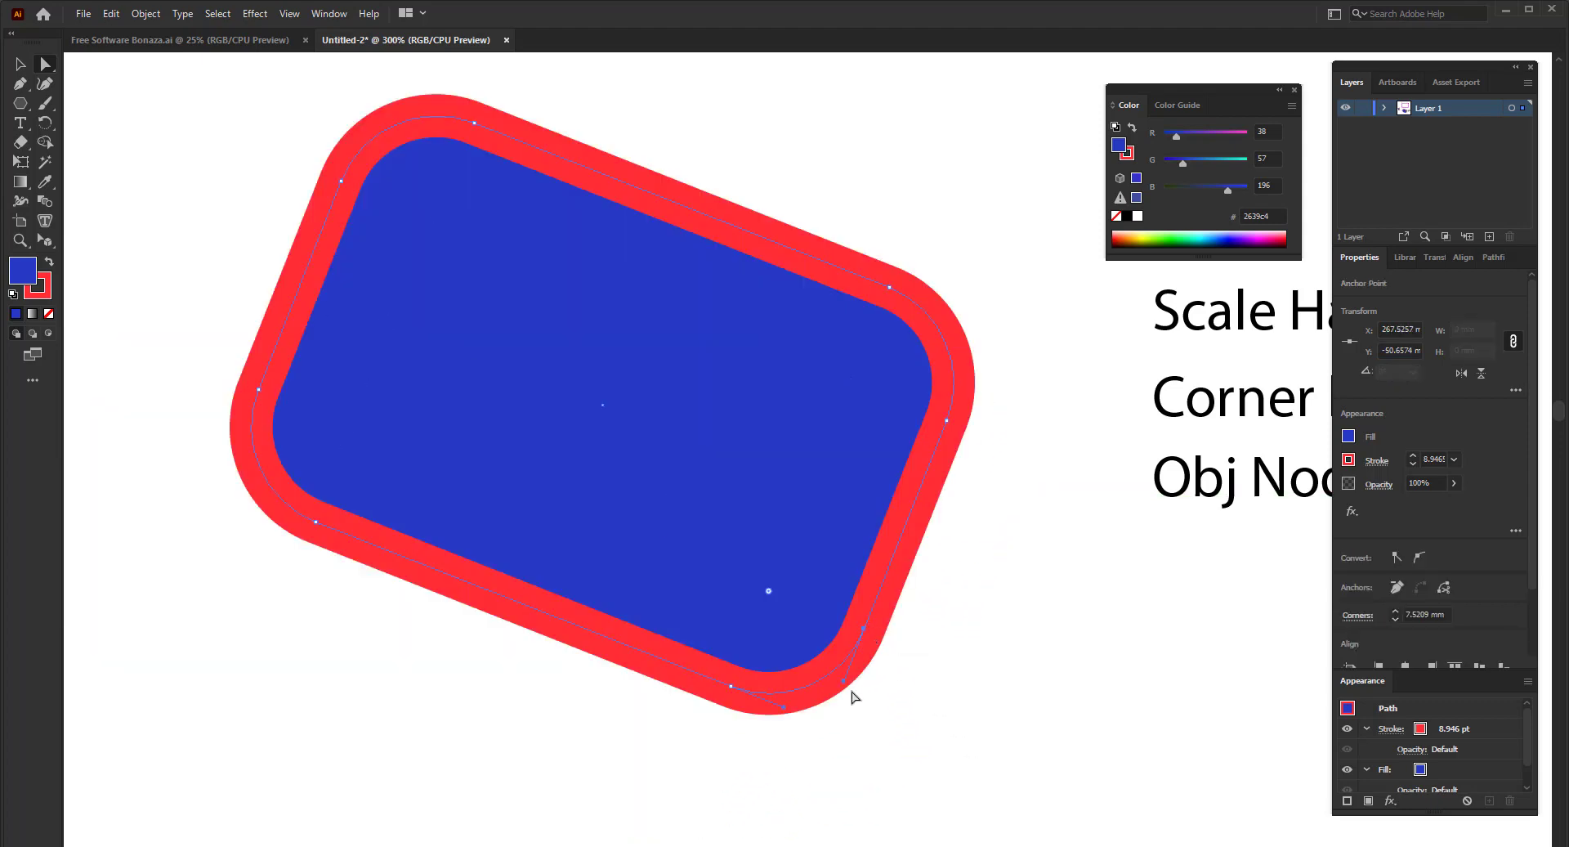
{"action": "left_click_drag", "start_coordinate": [845, 681], "coordinate": [1087, 764]}
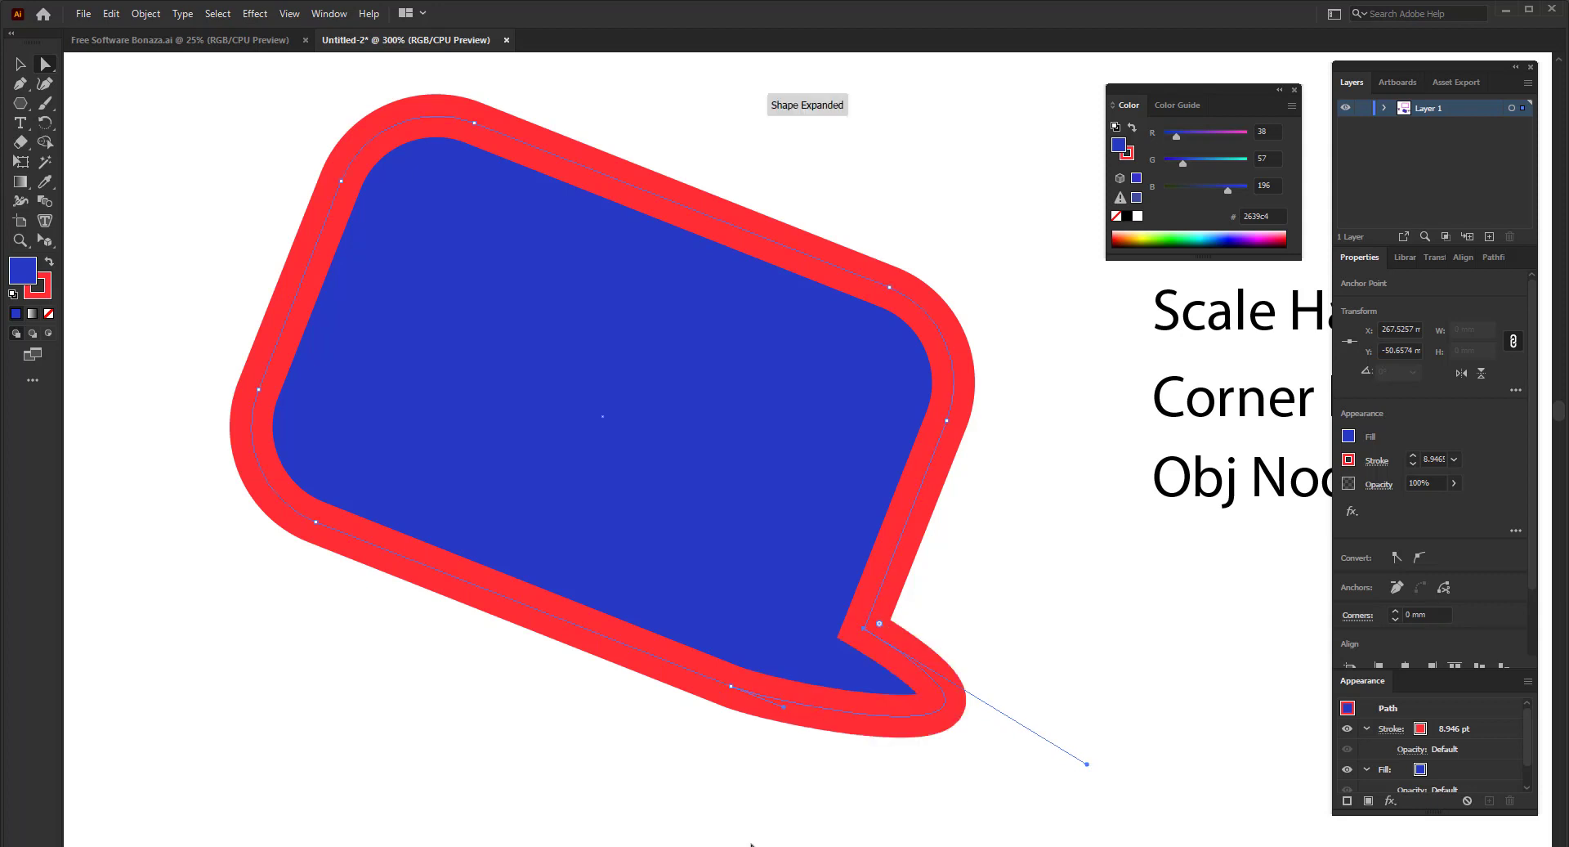
{"action": "left_click", "coordinate": [259, 393]}
{"action": "left_click_drag", "start_coordinate": [270, 508], "coordinate": [150, 675]}
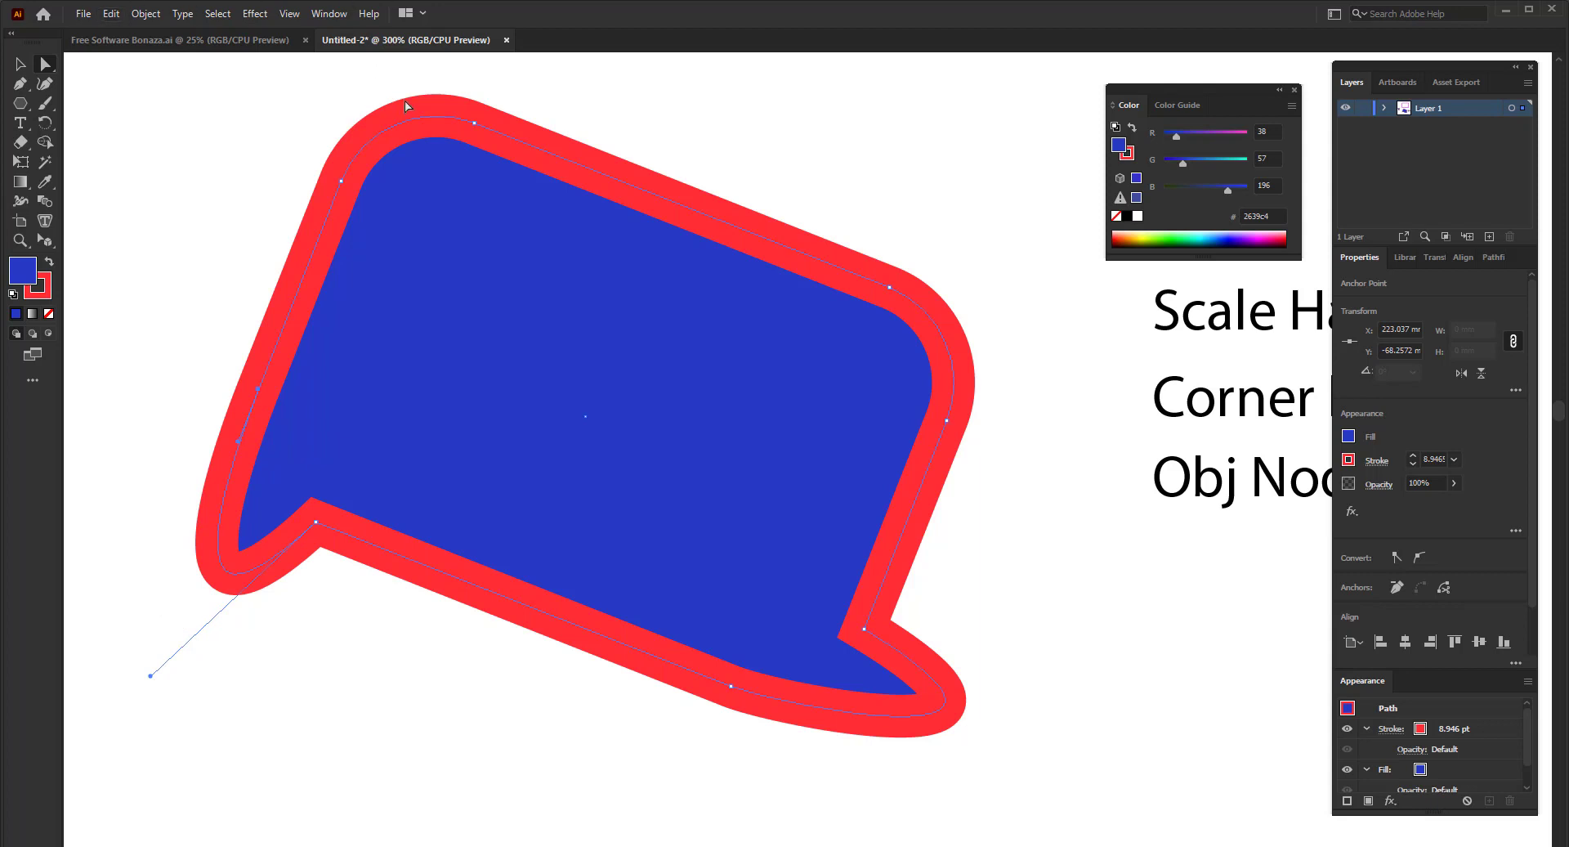
{"action": "left_click", "coordinate": [474, 123]}
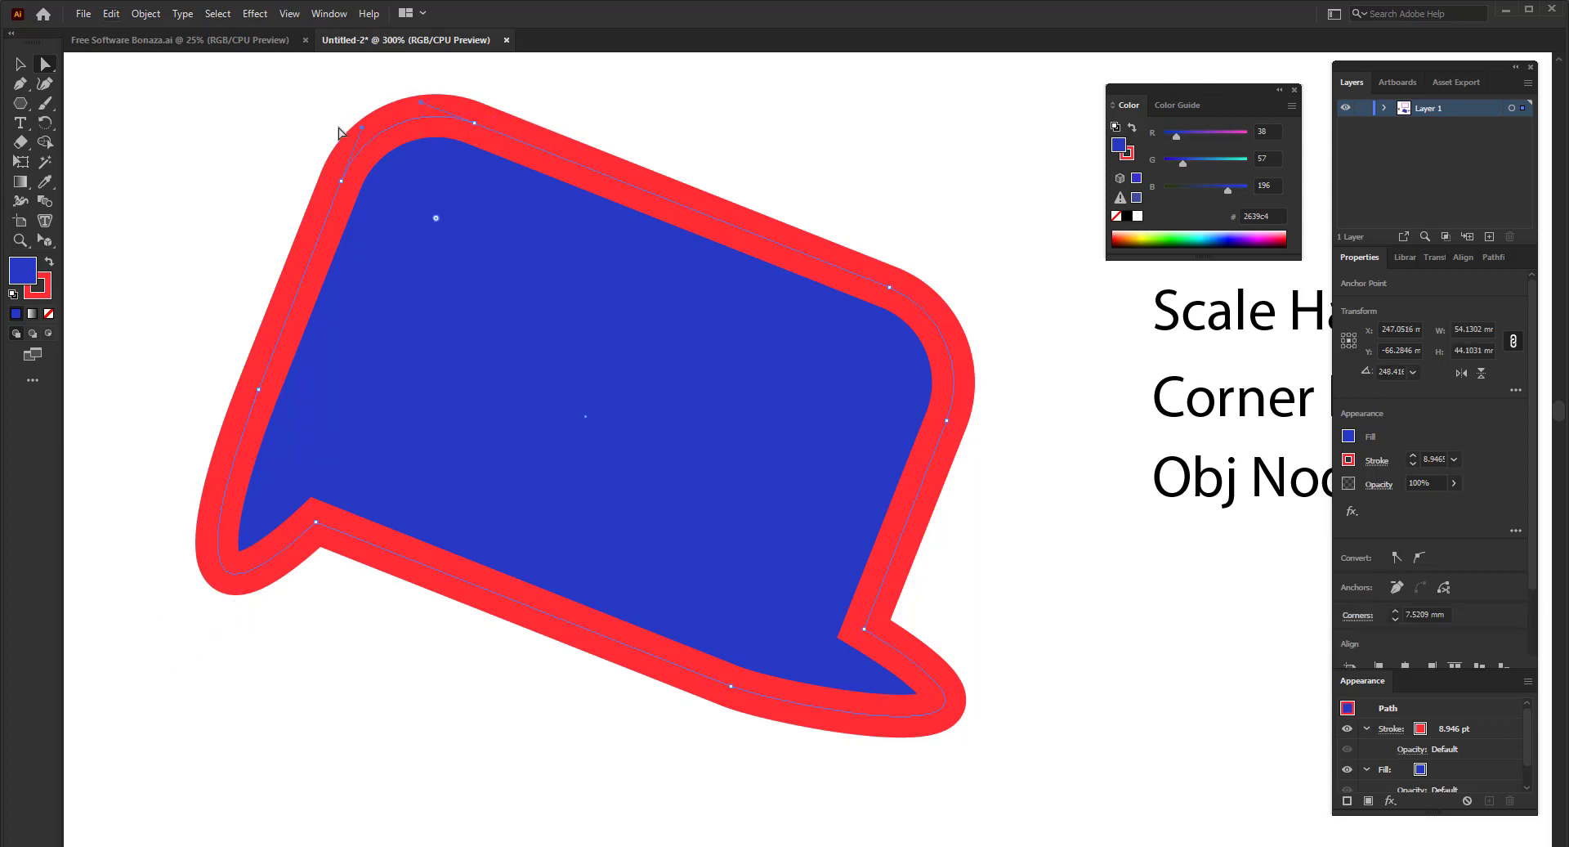
{"action": "left_click_drag", "start_coordinate": [362, 131], "coordinate": [144, 158]}
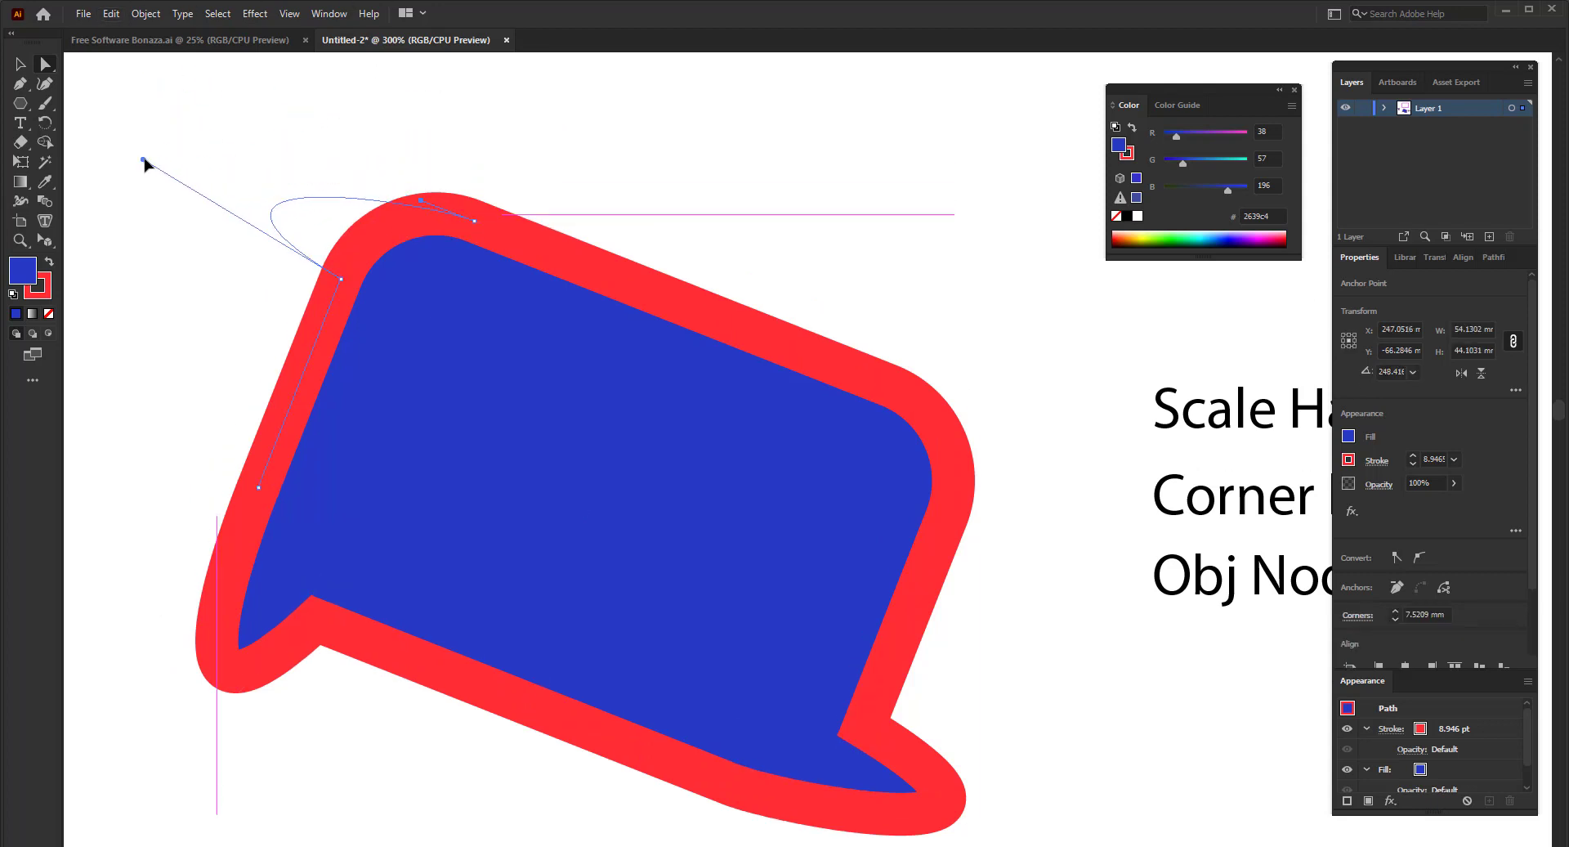
{"action": "left_click", "coordinate": [889, 384]}
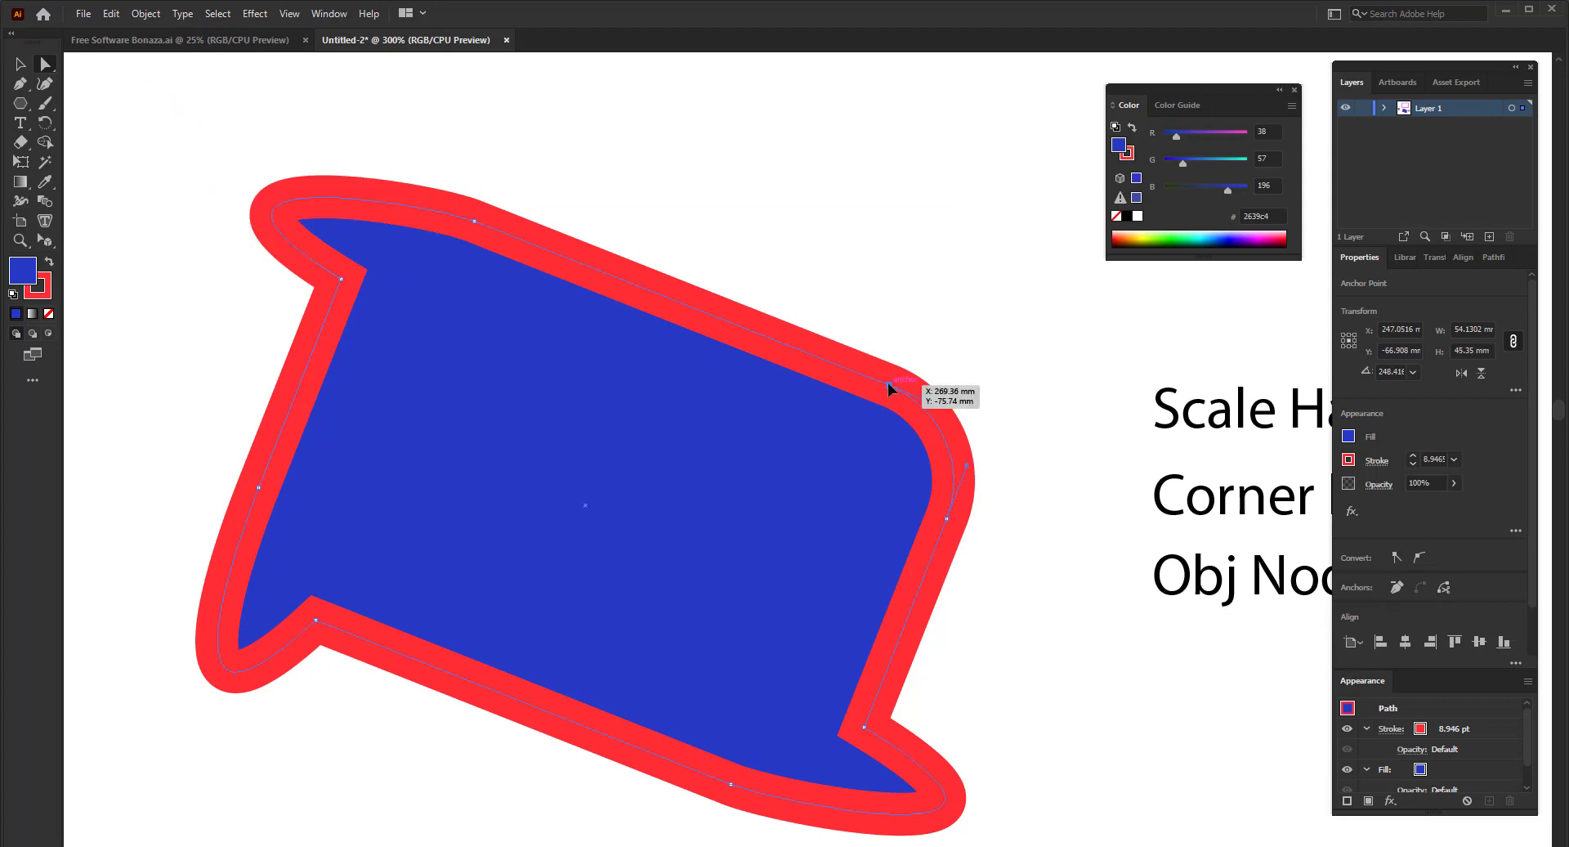
{"action": "left_click_drag", "start_coordinate": [941, 405], "coordinate": [1029, 174]}
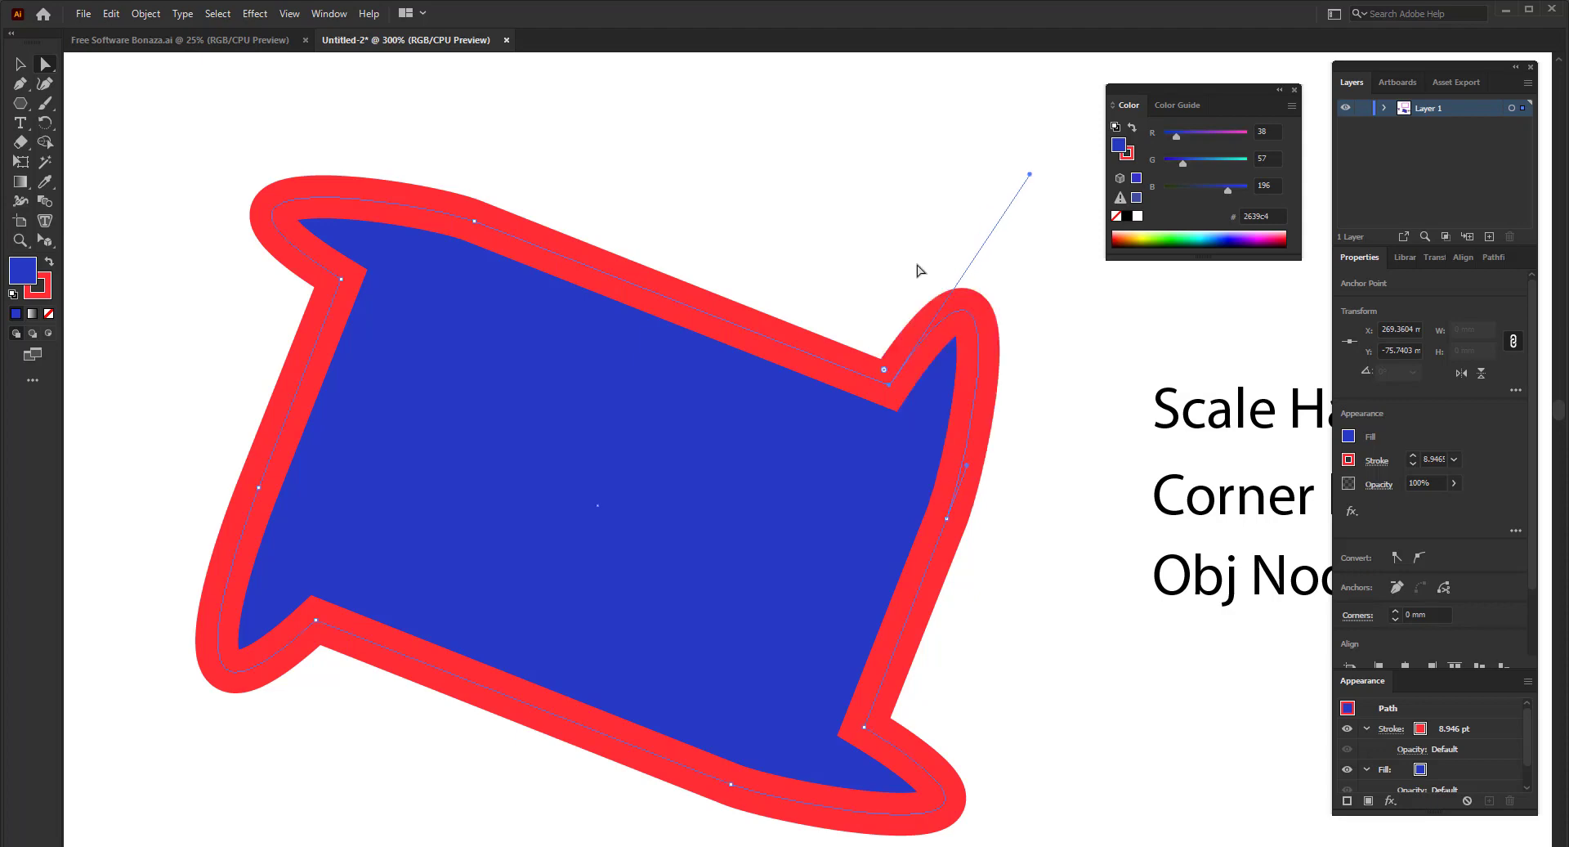
- Place a single anchor point below the blue shape with the Pen tool
{"action": "scroll", "coordinate": [389, 495], "scroll_direction": "down", "scroll_amount": 2}
{"action": "scroll", "coordinate": [572, 564], "scroll_direction": "down", "scroll_amount": 3}
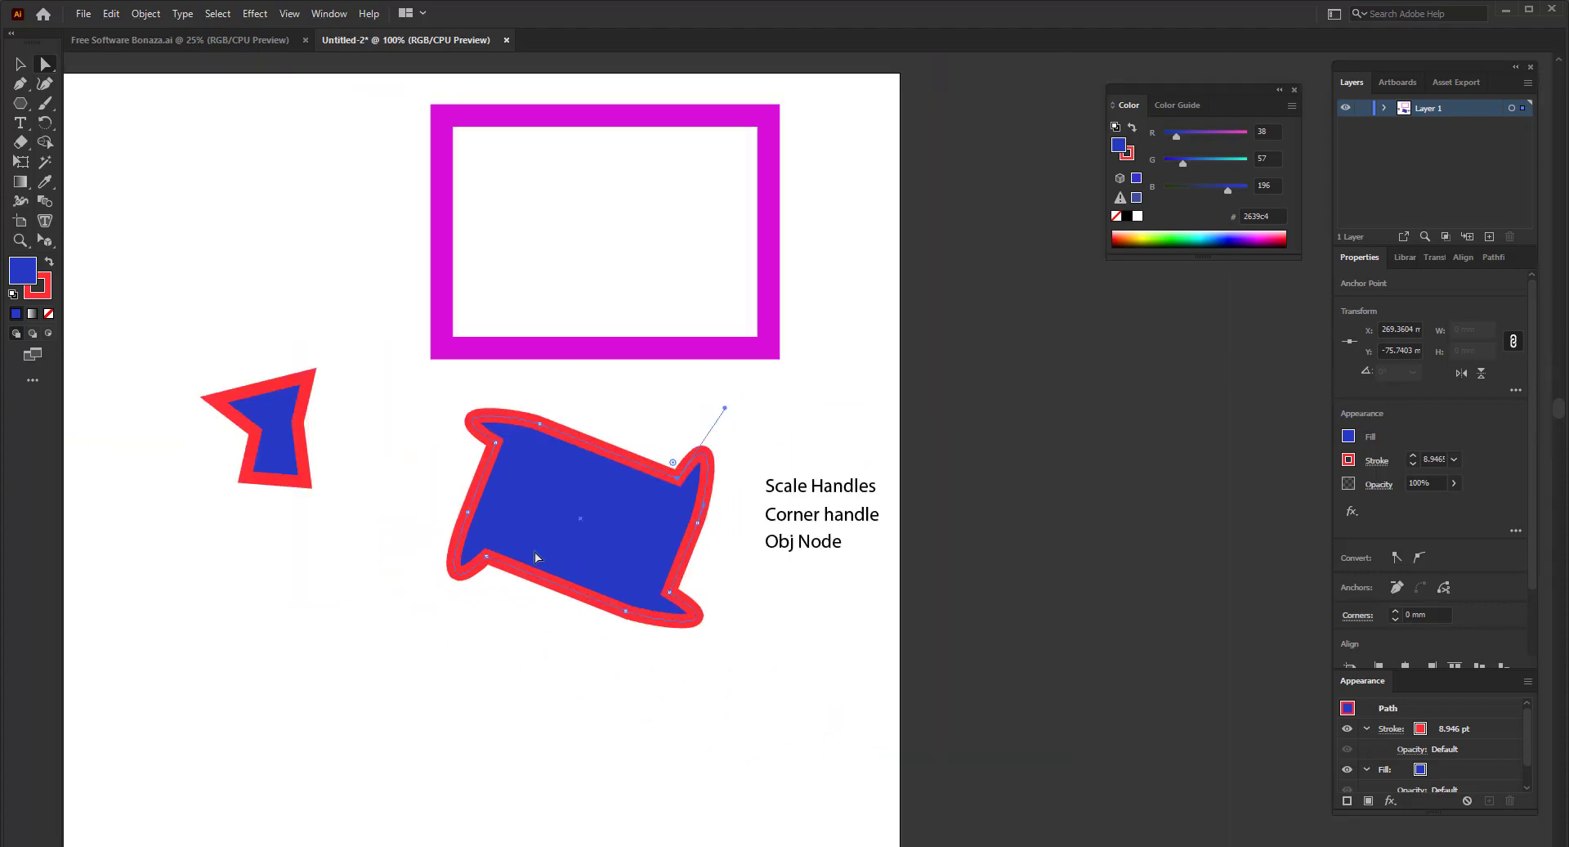
{"action": "left_click", "coordinate": [21, 83]}
{"action": "scroll", "coordinate": [604, 637], "scroll_direction": "down", "scroll_amount": 2}
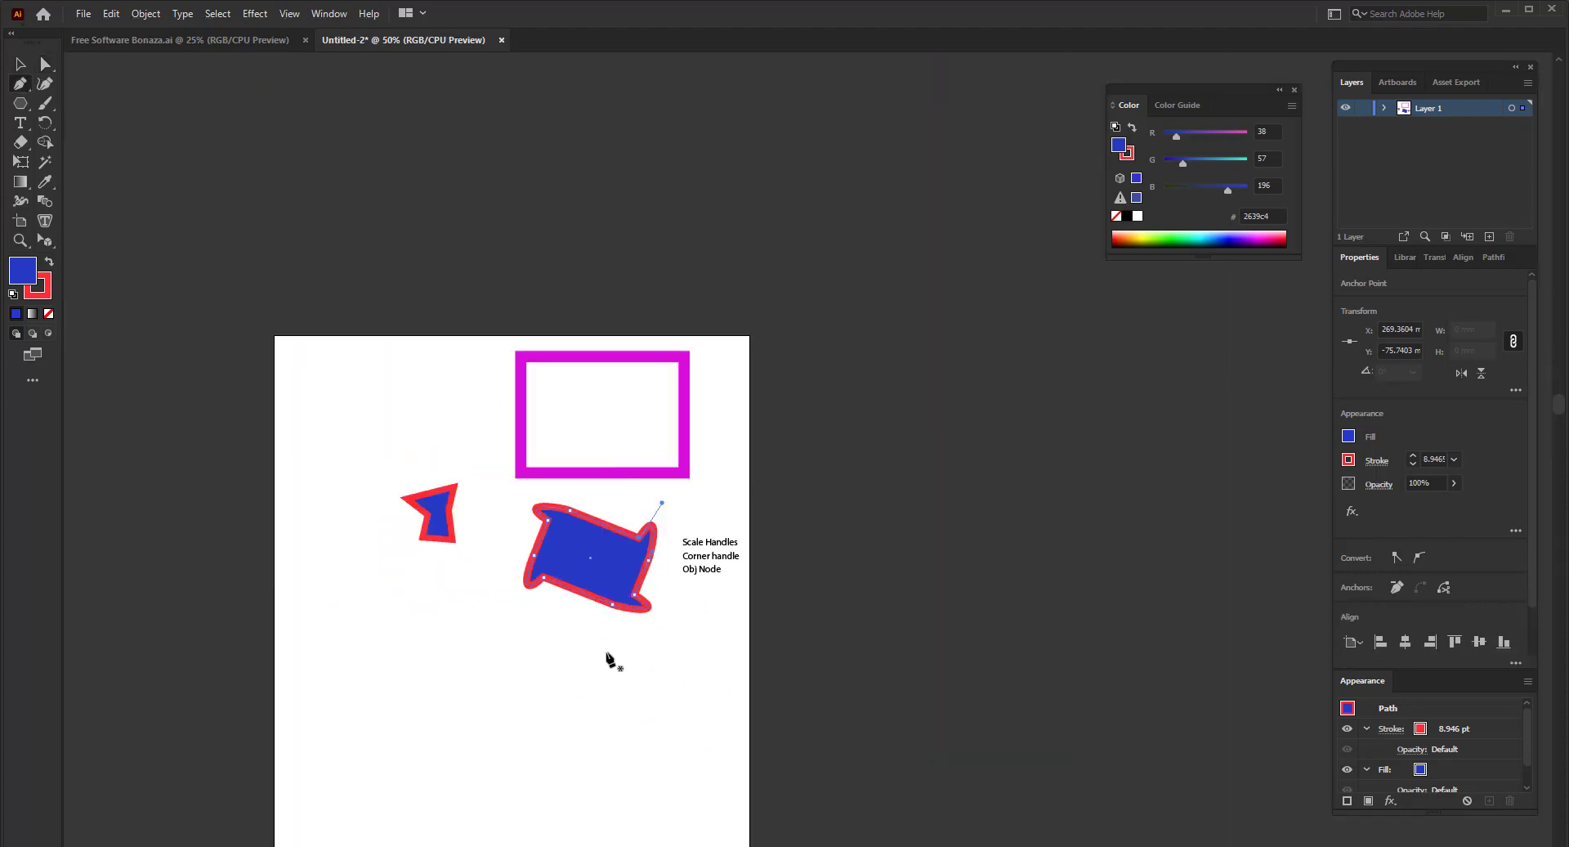
{"action": "left_click", "coordinate": [606, 651]}
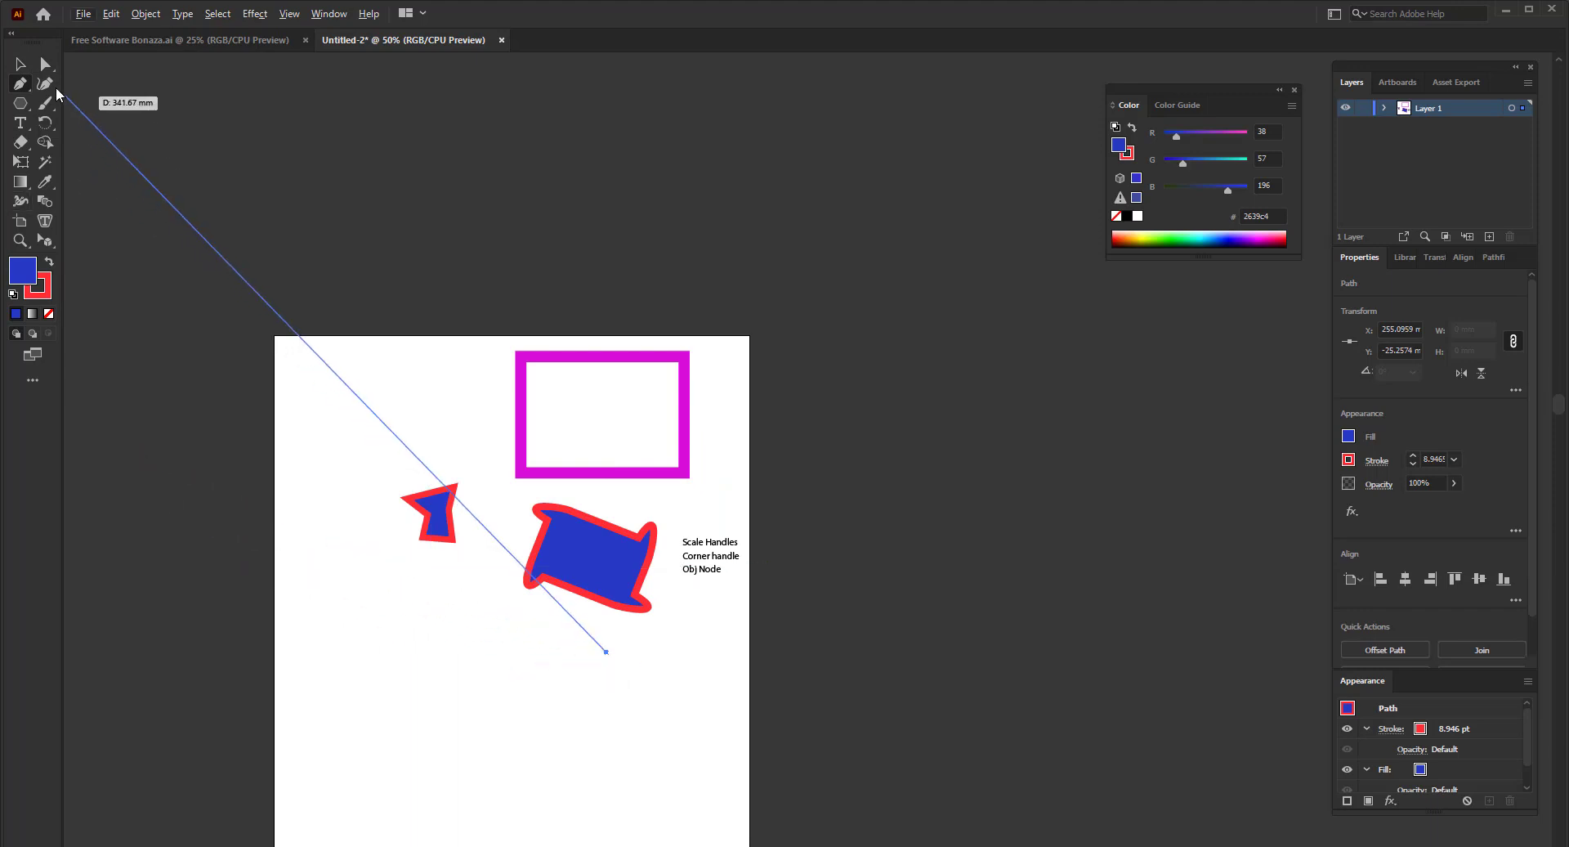
- Select all the artwork on the first artboard and delete it
{"action": "left_click", "coordinate": [23, 70]}
{"action": "left_click_drag", "start_coordinate": [776, 649], "coordinate": [415, 286]}
{"action": "key", "text": "Delete"}
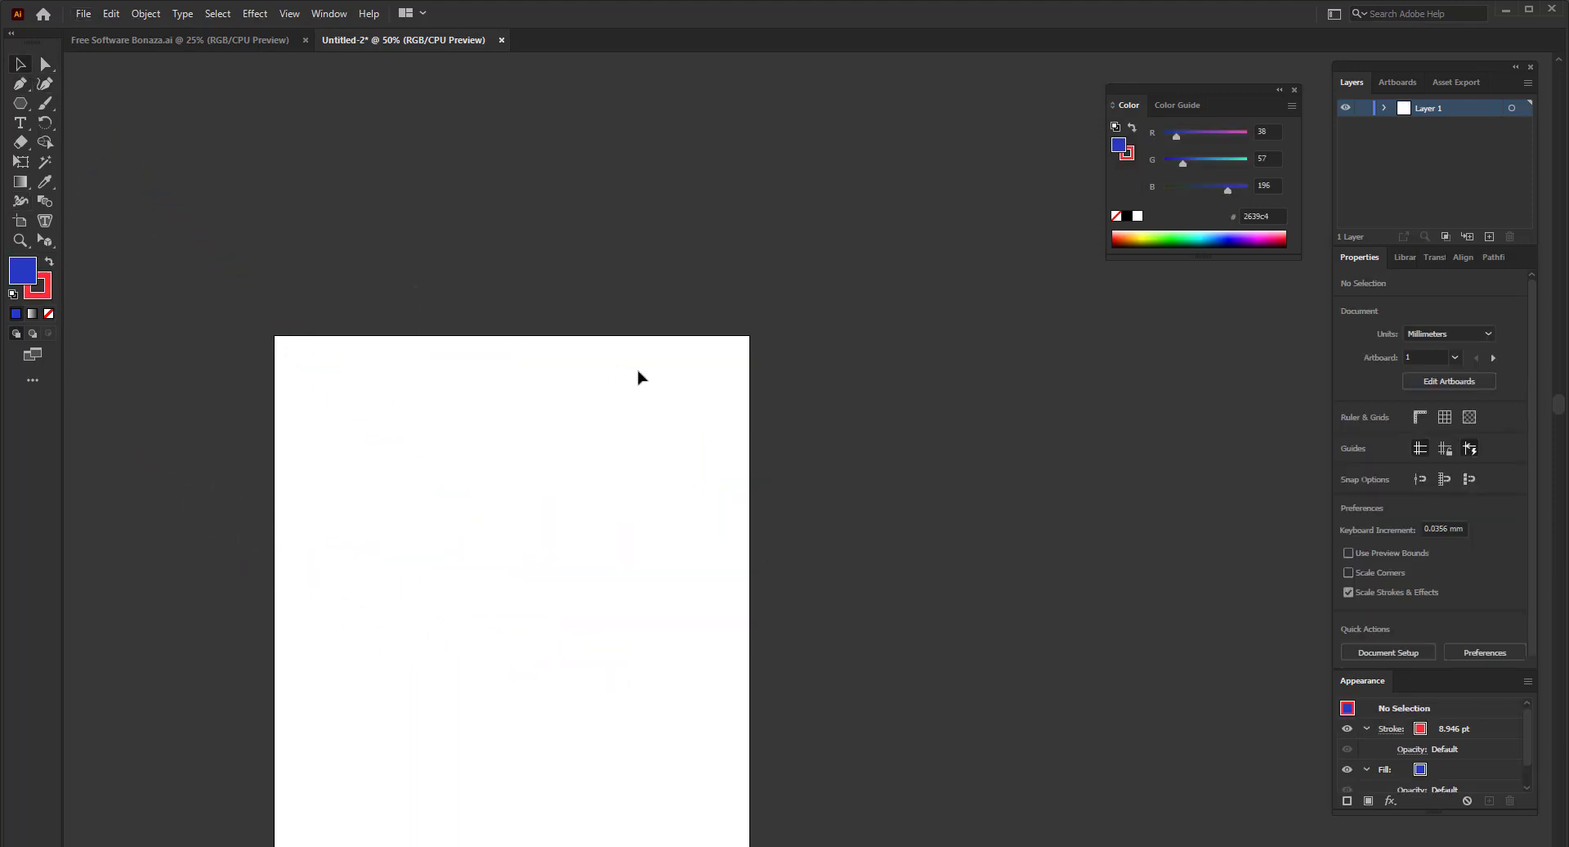
{"action": "scroll", "coordinate": [672, 465], "scroll_direction": "down", "scroll_amount": 2}
{"action": "scroll", "coordinate": [610, 505], "scroll_direction": "down", "scroll_amount": 1}
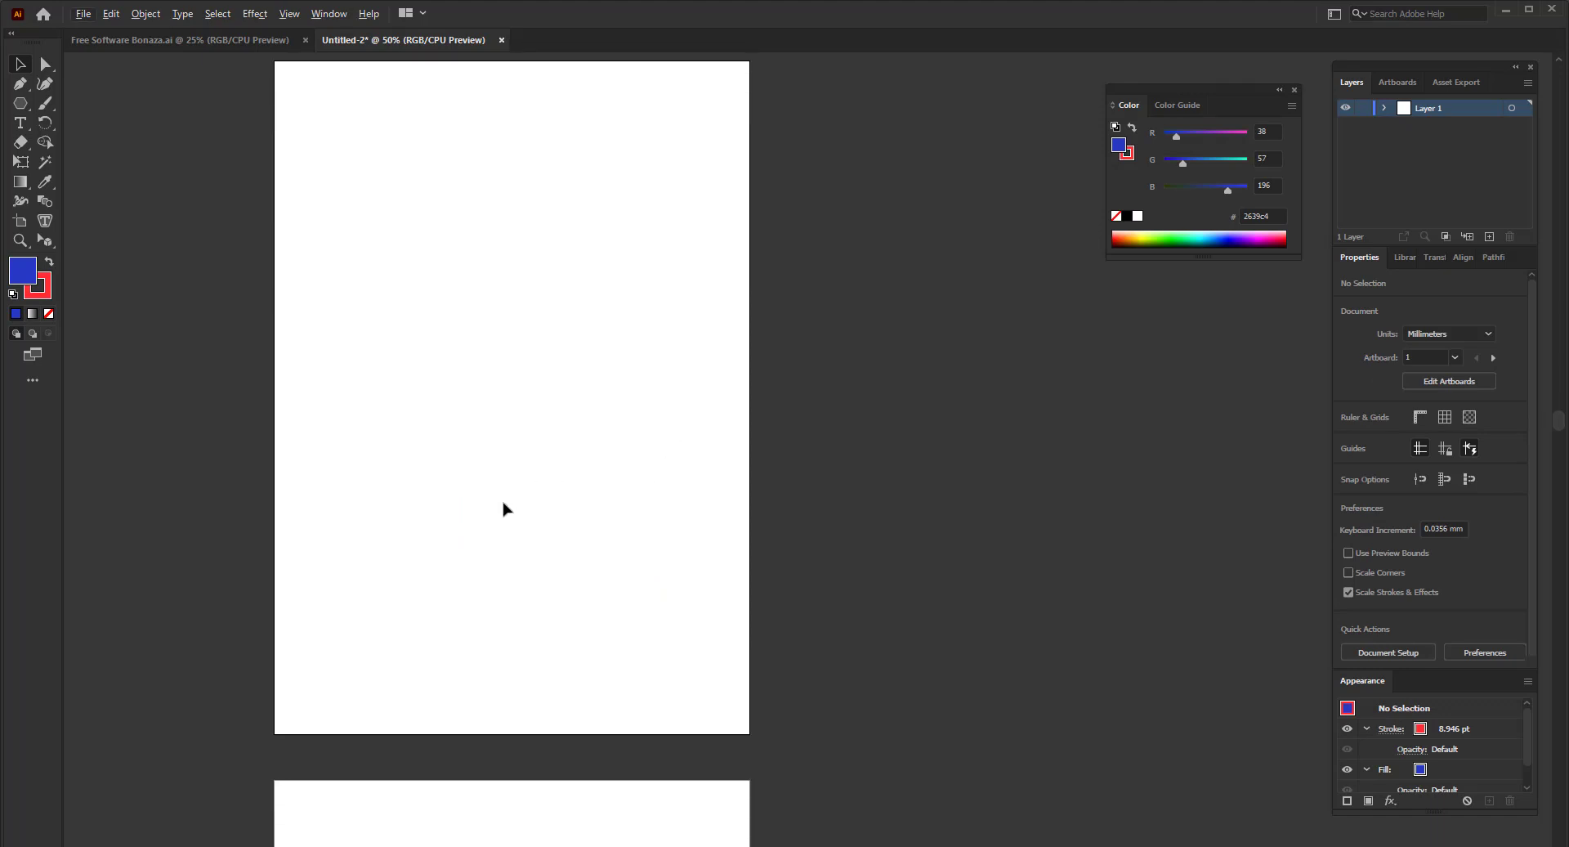
{"action": "key", "text": "super"}
{"action": "key", "text": "super"}
{"action": "scroll", "coordinate": [972, 372], "scroll_direction": "down", "scroll_amount": 3}
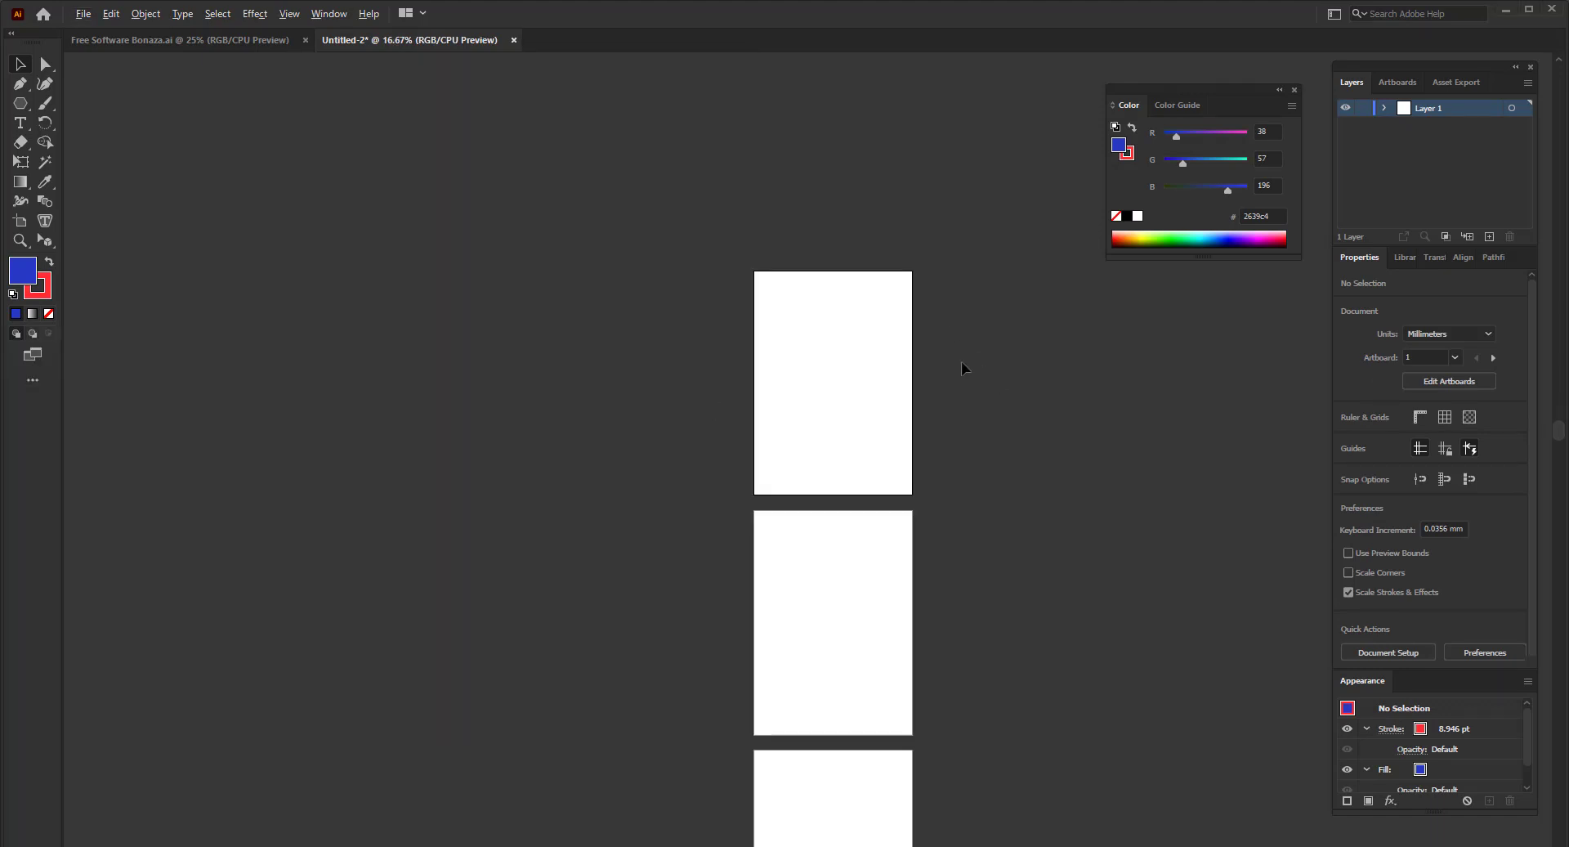
{"action": "scroll", "coordinate": [961, 366], "scroll_direction": "up", "scroll_amount": 2}
{"action": "scroll", "coordinate": [703, 416], "scroll_direction": "up", "scroll_amount": 1}
{"action": "scroll", "coordinate": [715, 442], "scroll_direction": "up", "scroll_amount": 1}
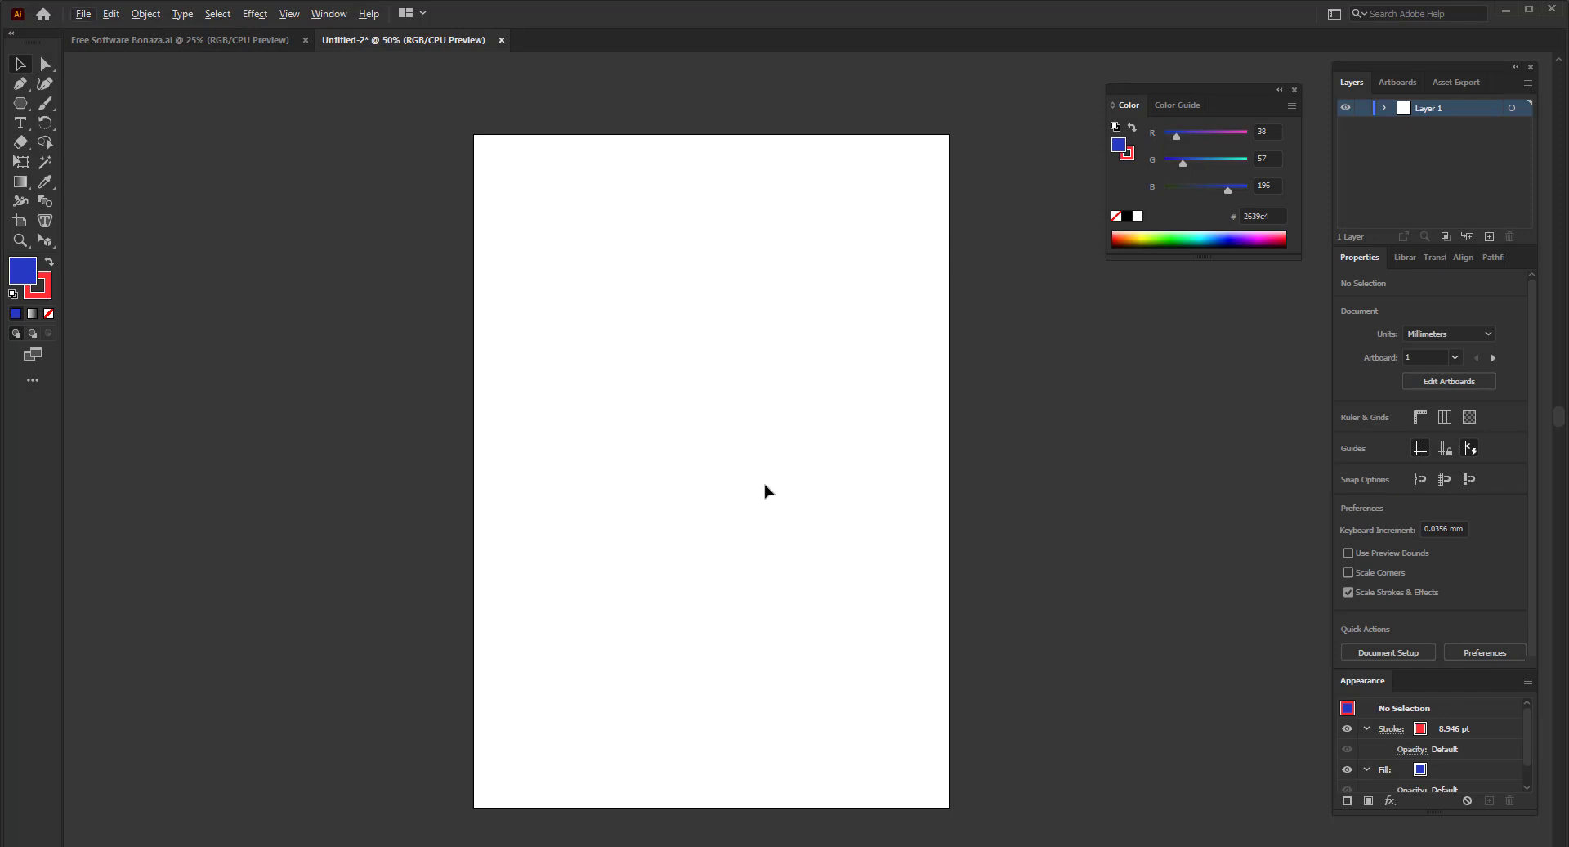
{"action": "scroll", "coordinate": [763, 490], "scroll_direction": "up", "scroll_amount": 1}
{"action": "scroll", "coordinate": [612, 521], "scroll_direction": "down", "scroll_amount": 1}
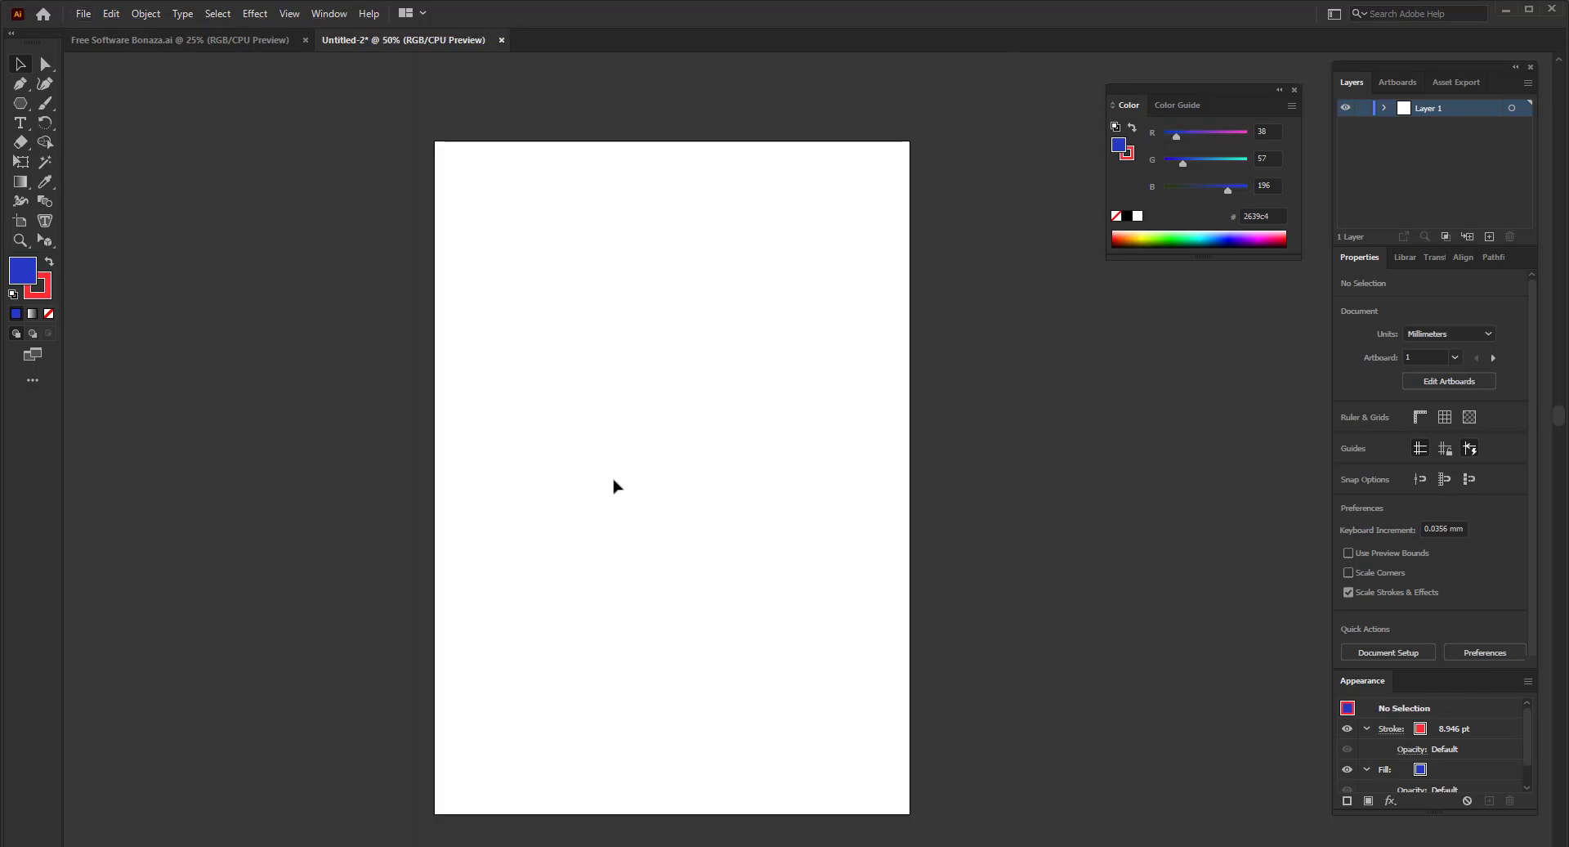
{"action": "left_click", "coordinate": [19, 85]}
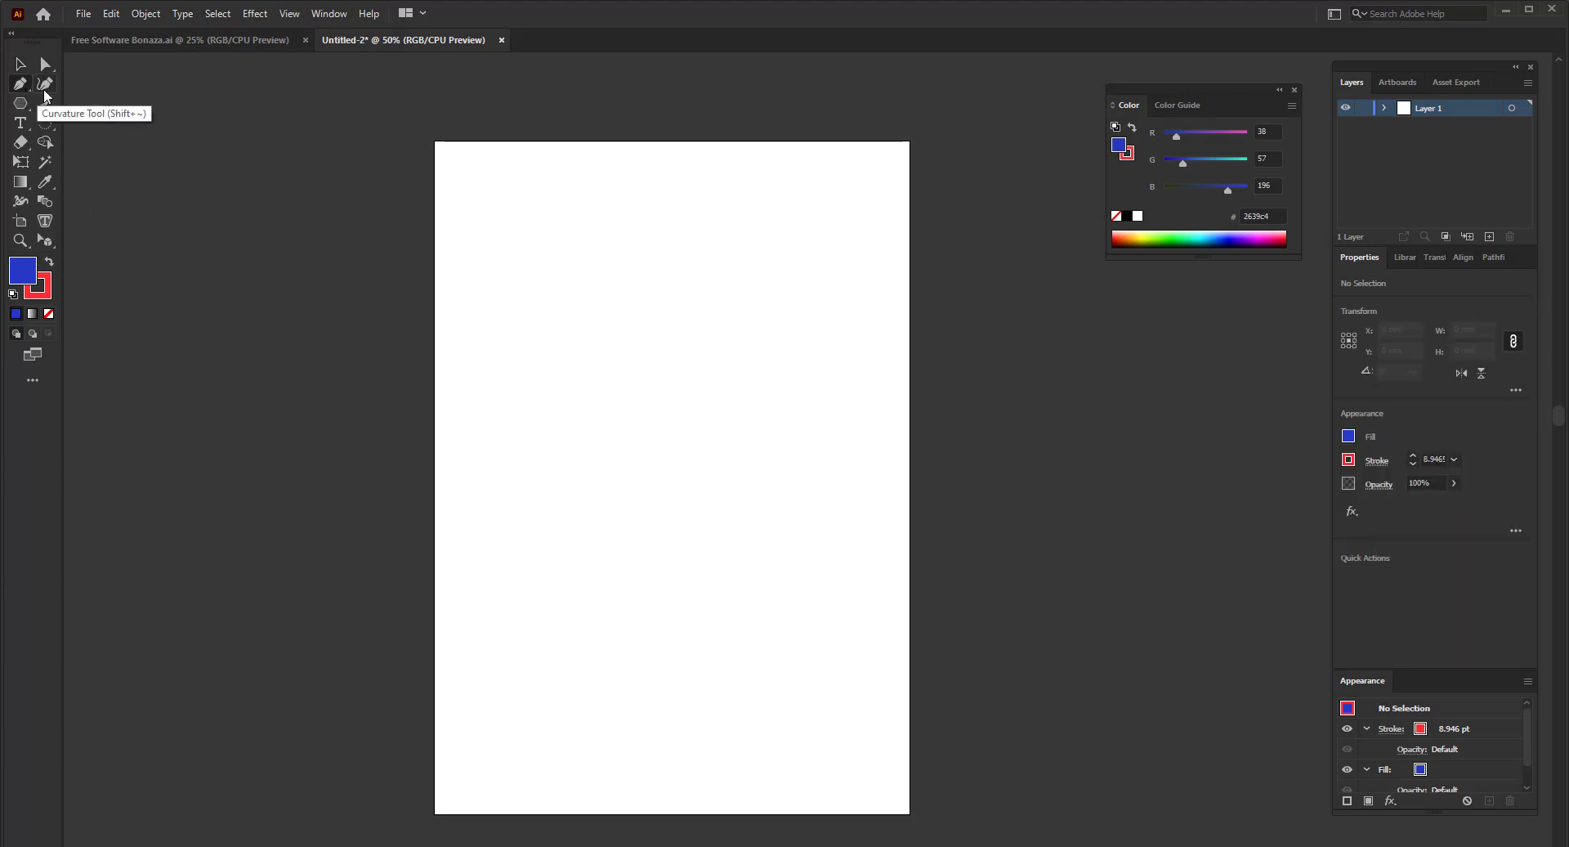
{"action": "left_click", "coordinate": [45, 89]}
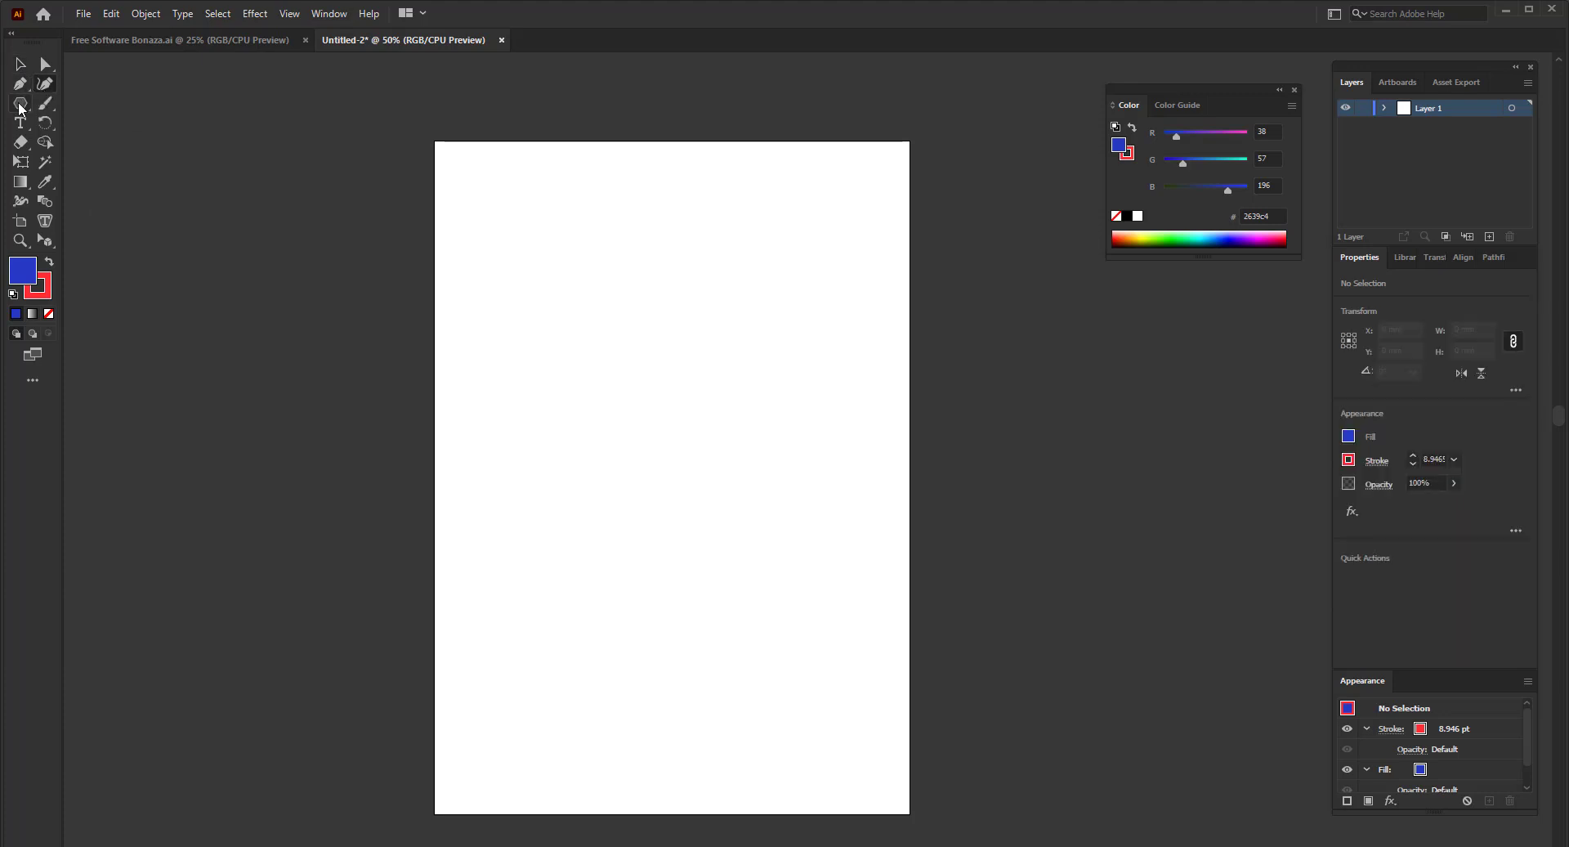
{"action": "left_click", "coordinate": [21, 105]}
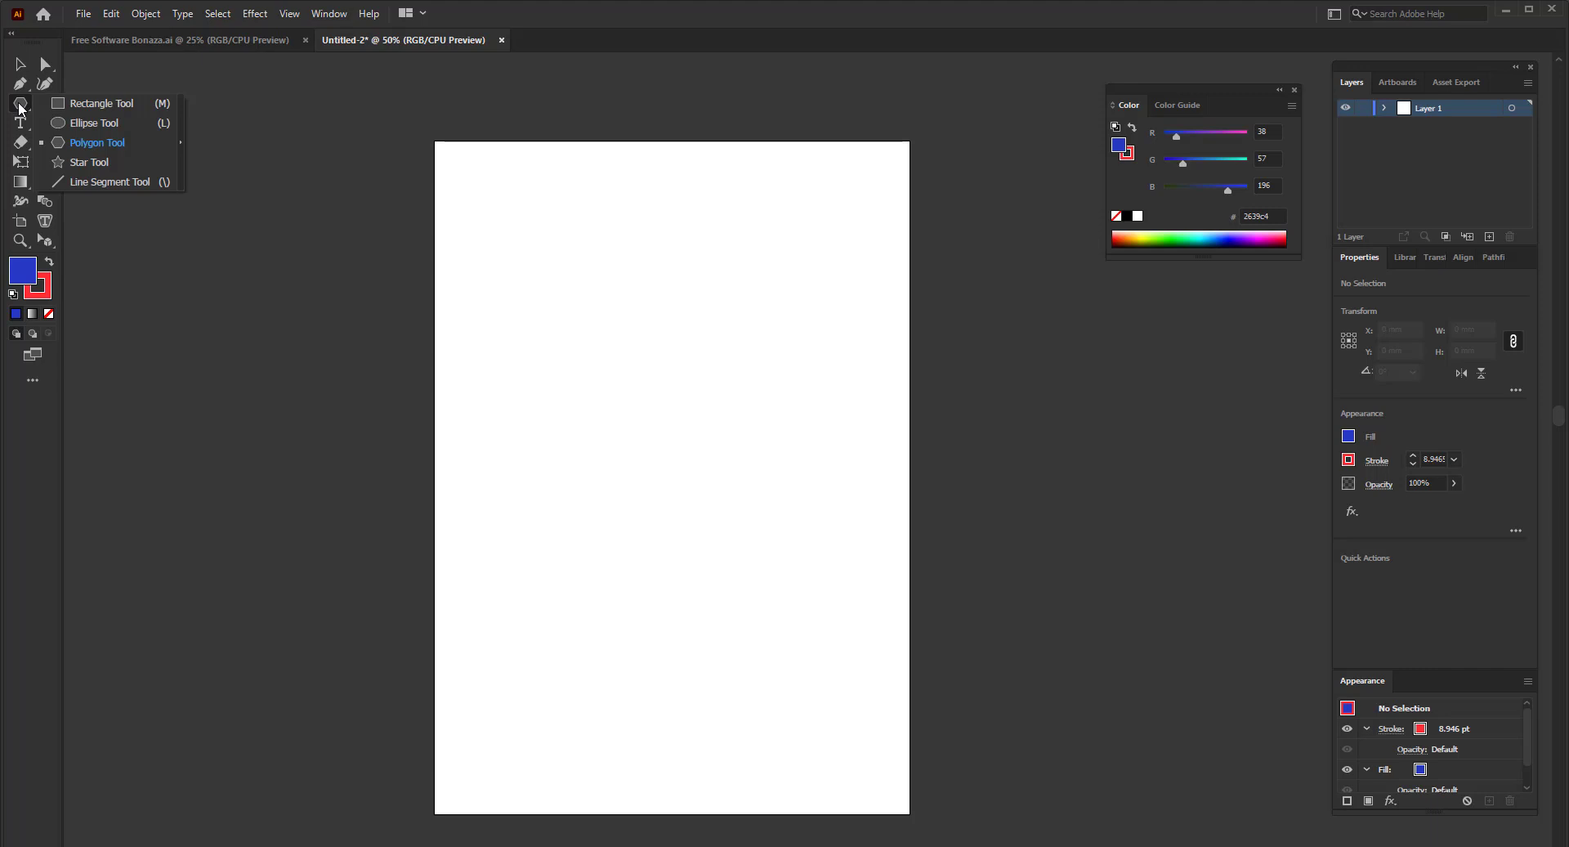
{"action": "left_click", "coordinate": [101, 92]}
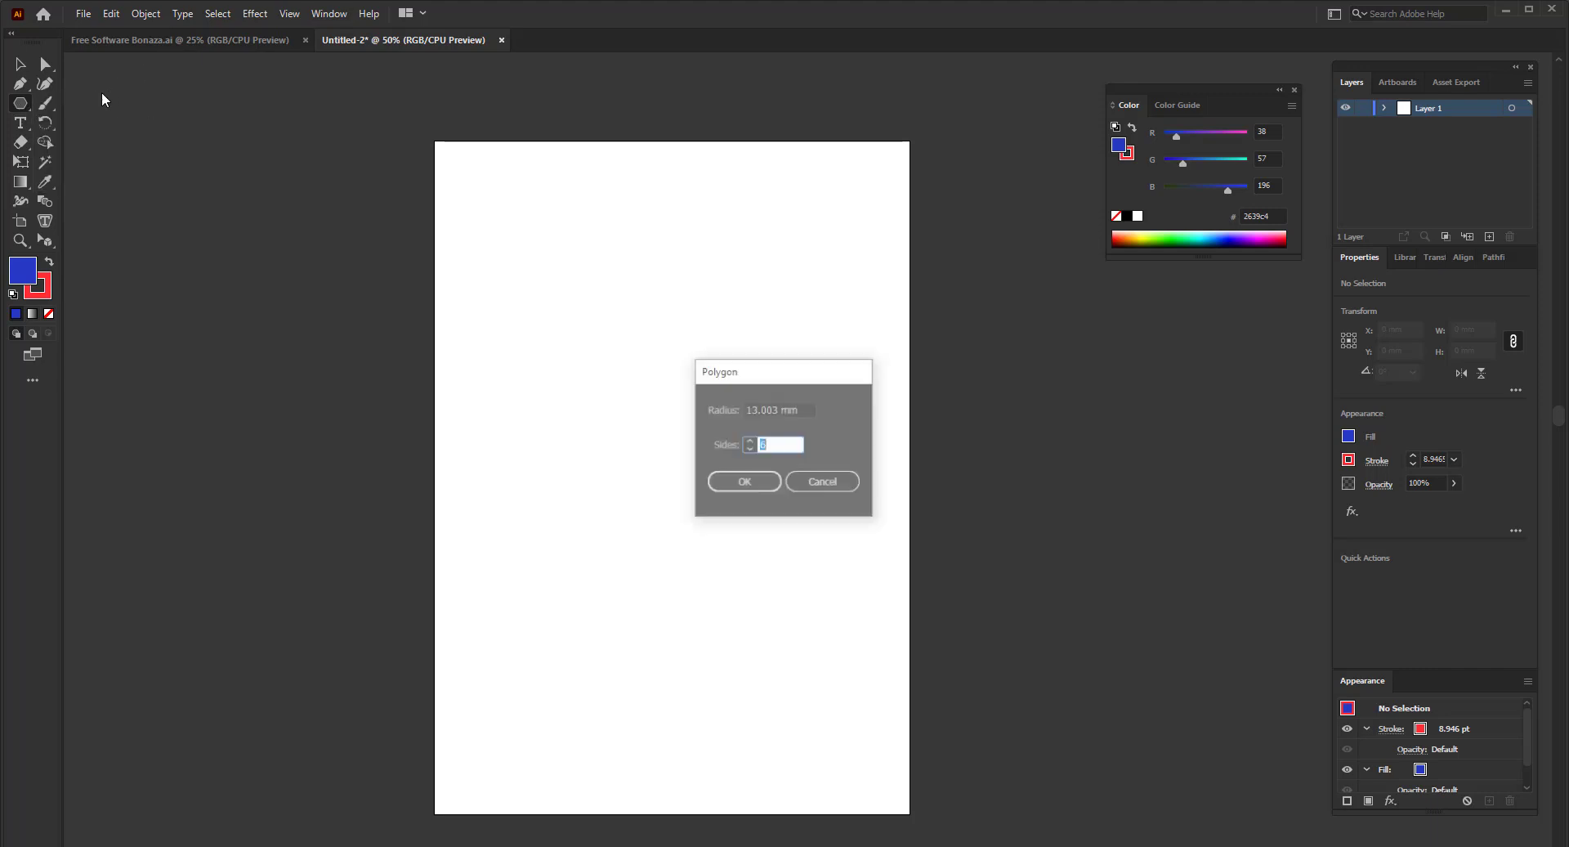
{"action": "left_click", "coordinate": [817, 483]}
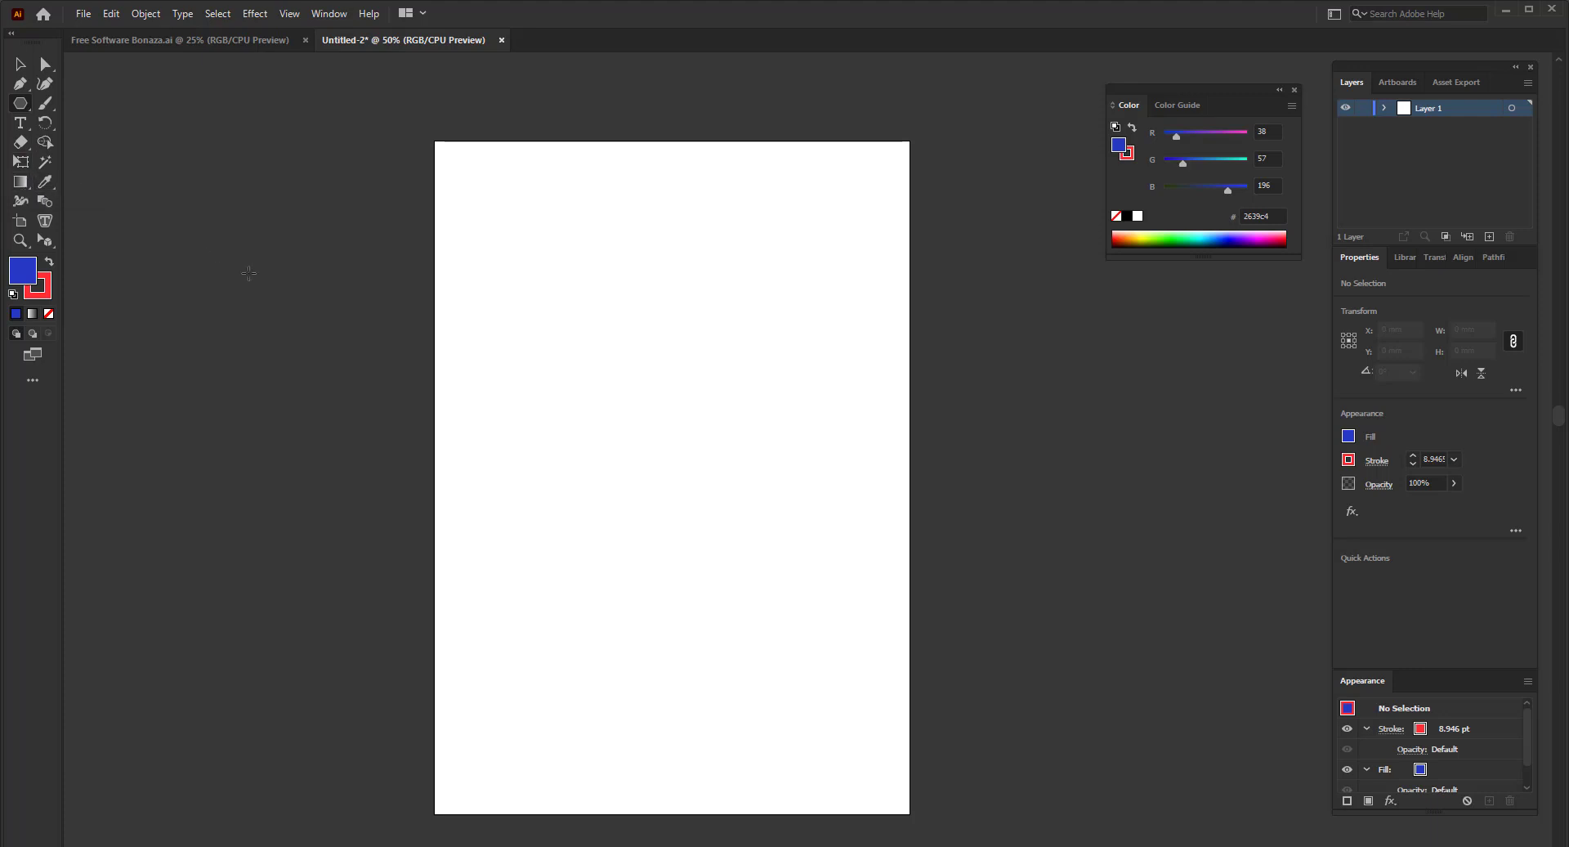
- Draw a rectangle about 285 × 78 mm across the top of the first artboard, extending past both side edges
{"action": "left_click", "coordinate": [19, 103]}
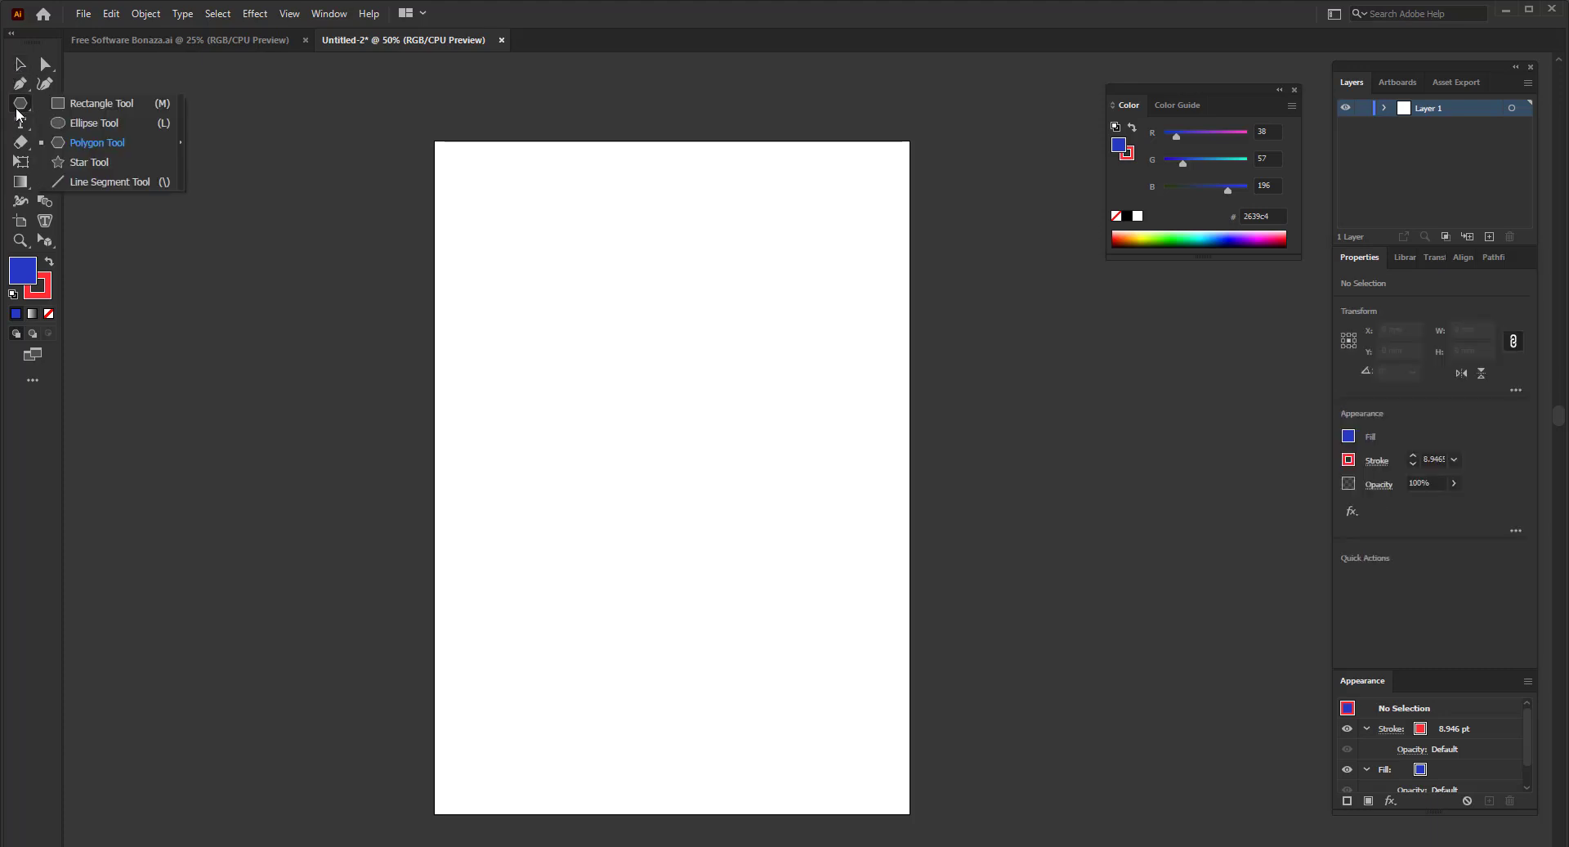
{"action": "left_click", "coordinate": [96, 104]}
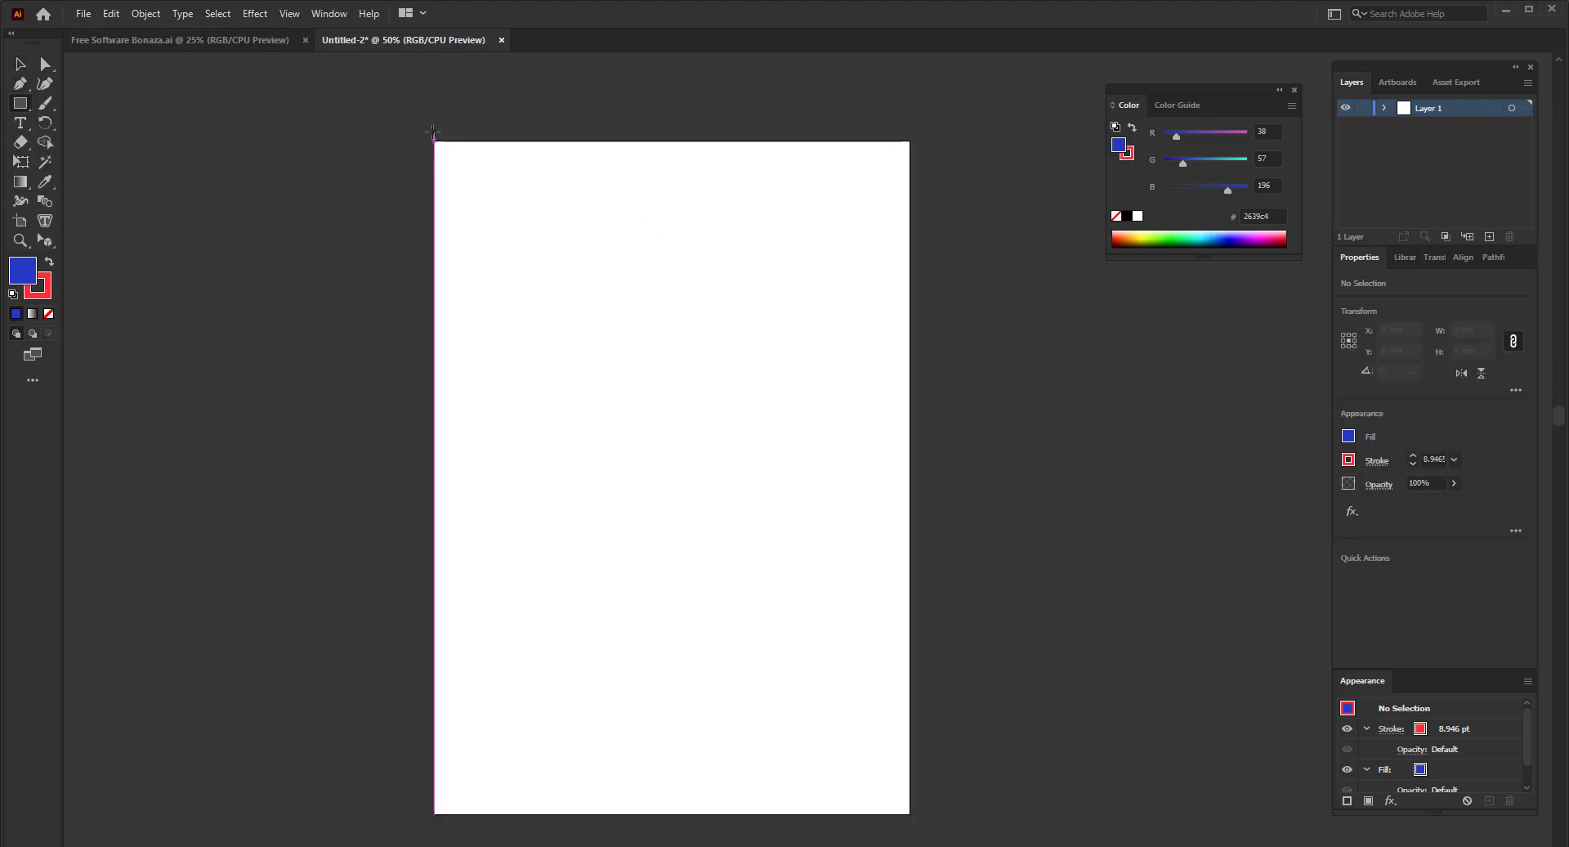
{"action": "left_click_drag", "start_coordinate": [423, 123], "coordinate": [1008, 299]}
{"action": "left_click_drag", "start_coordinate": [430, 214], "coordinate": [360, 211]}
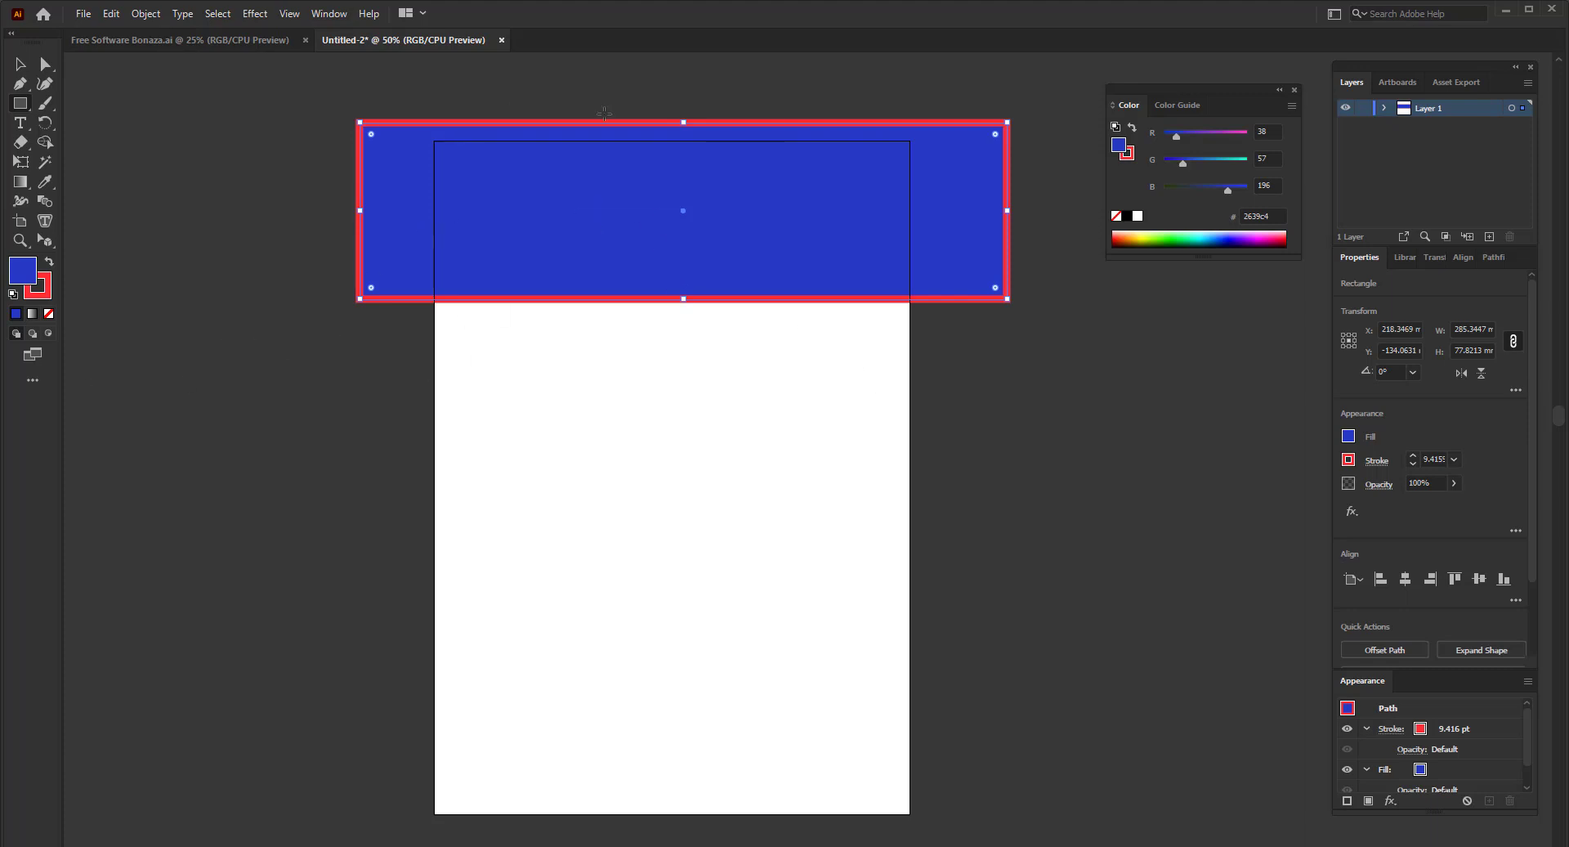
- Preview the artboard in Presentation Mode twice, returning to the normal view each time
{"action": "left_click", "coordinate": [19, 64]}
{"action": "left_click", "coordinate": [47, 353]}
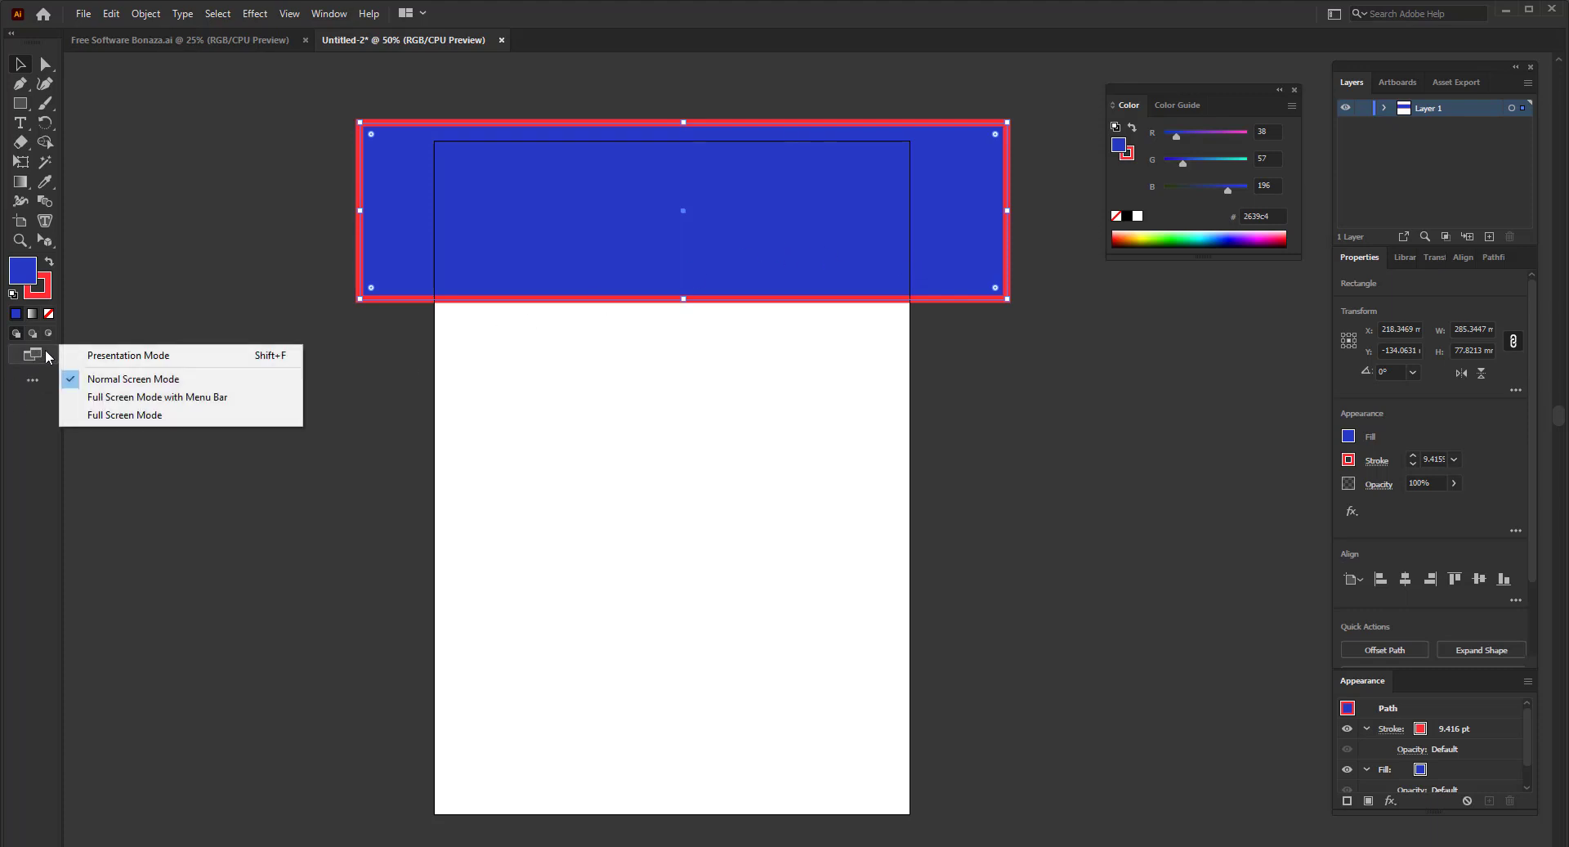
{"action": "left_click", "coordinate": [172, 356]}
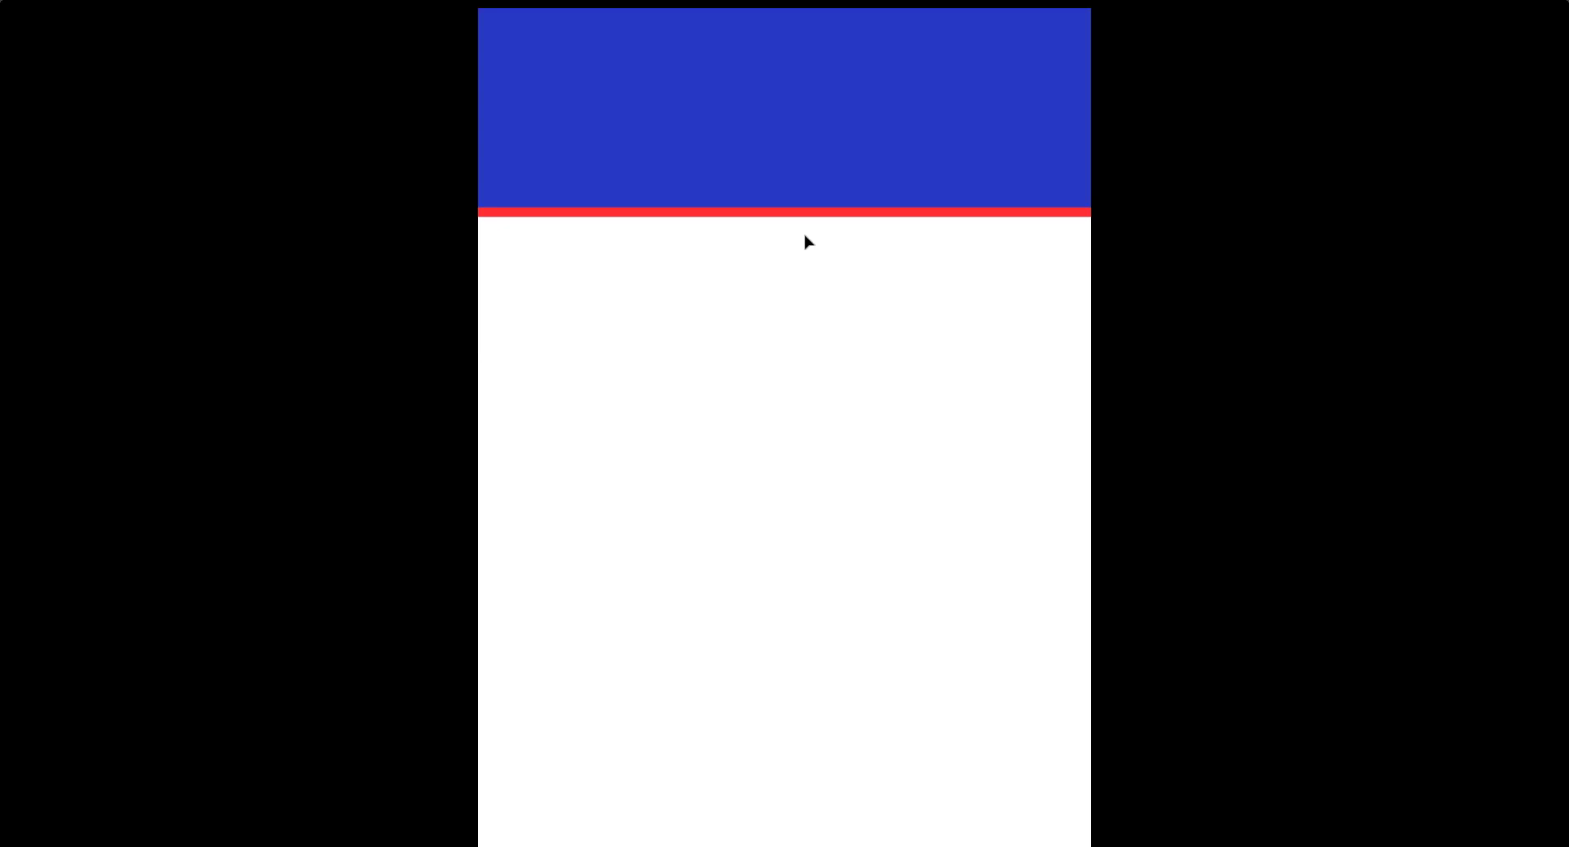
{"action": "key", "text": "Escape"}
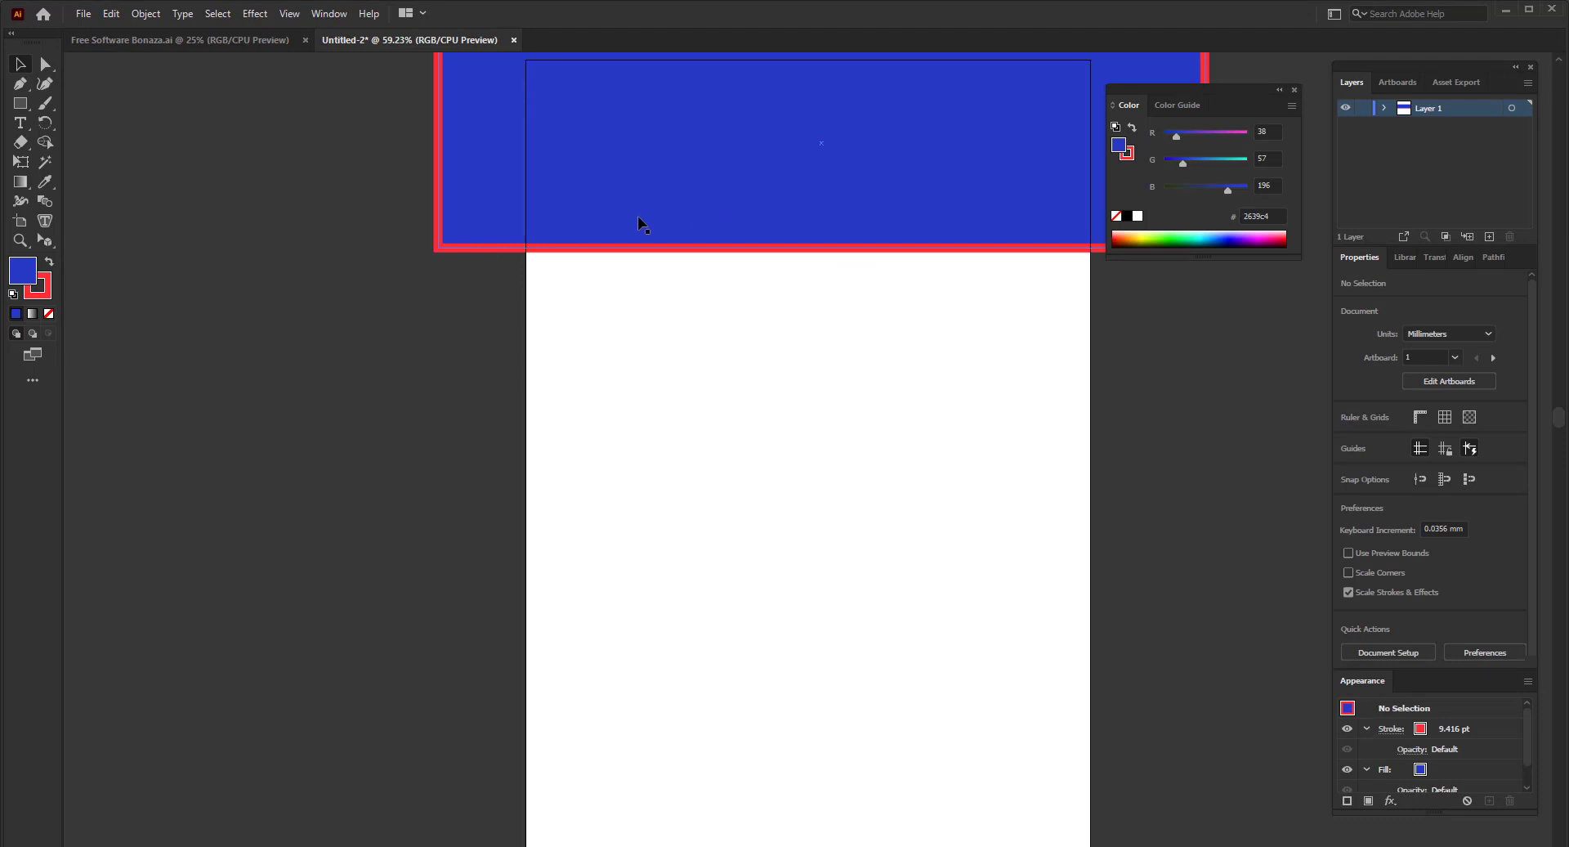
{"action": "key", "text": "shift+f"}
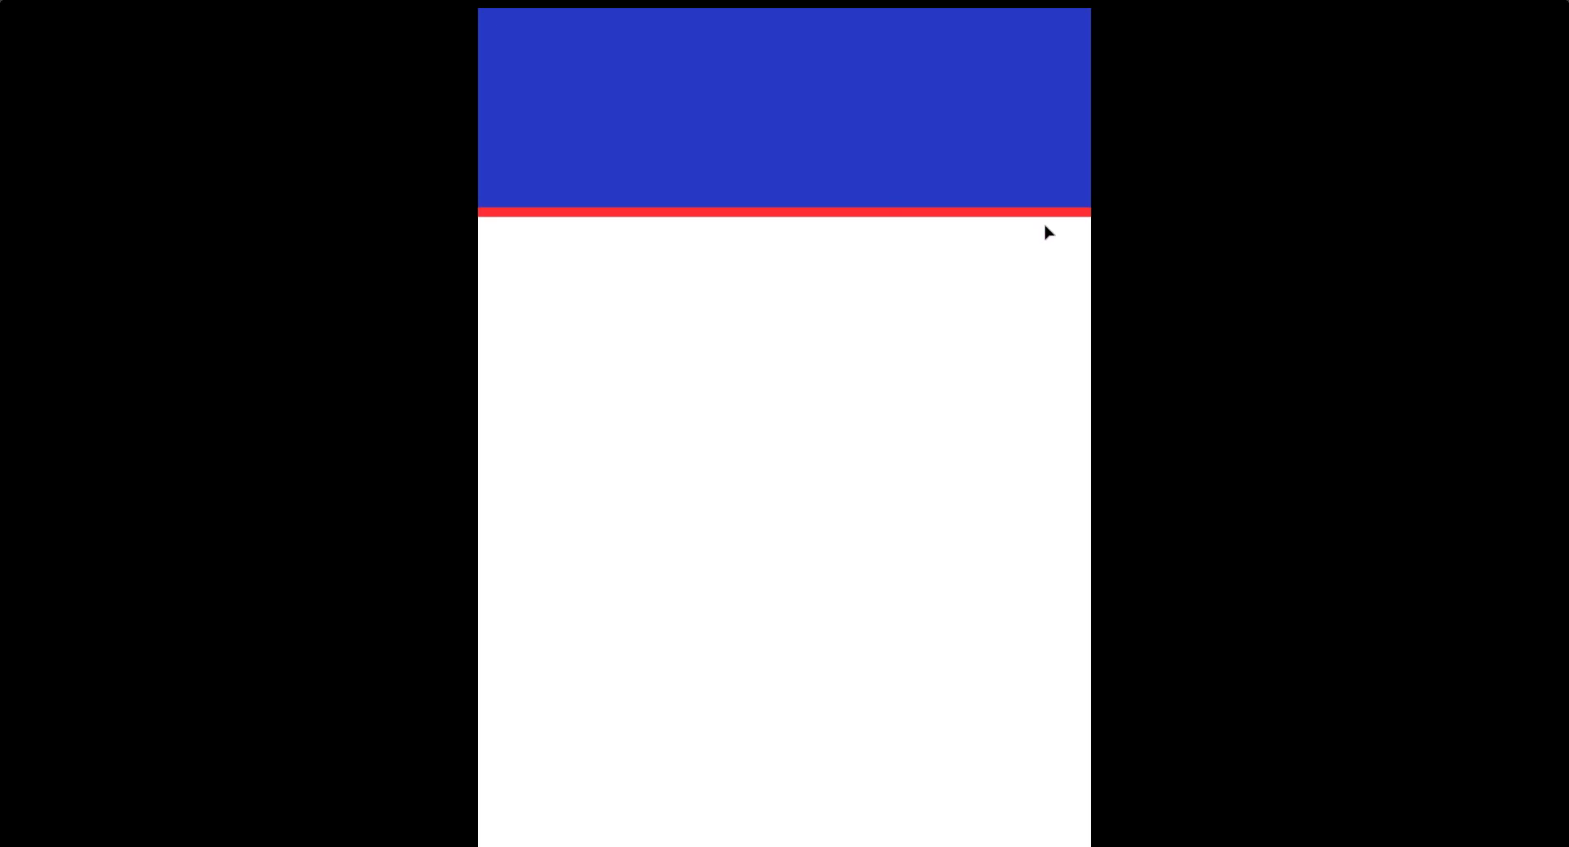
{"action": "key", "text": "Escape"}
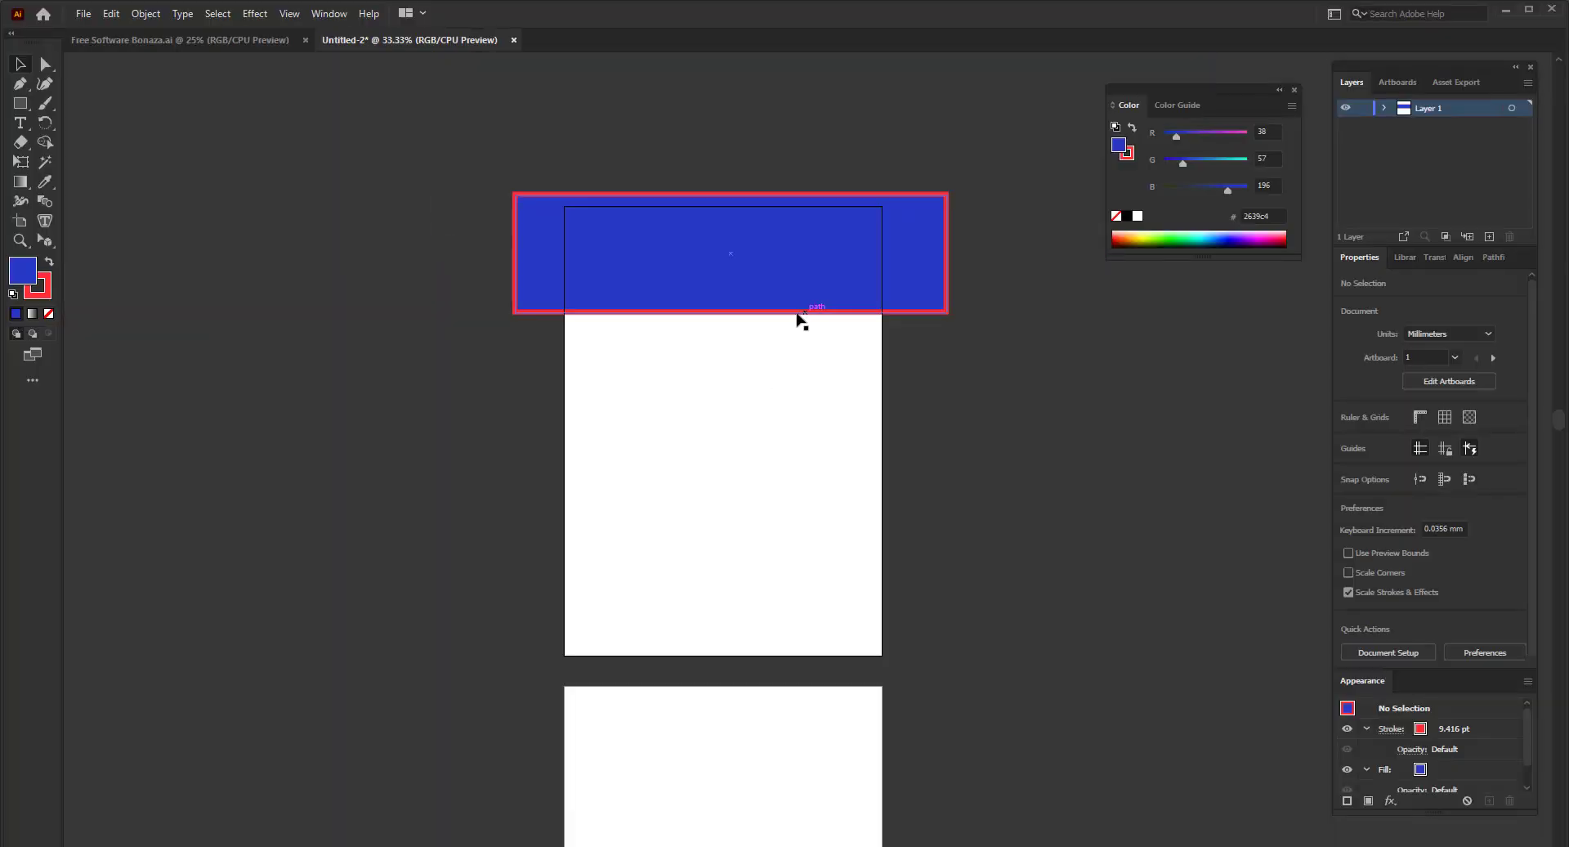
- Move the blue rectangle off the artboard, then preview the page in Presentation Mode and return to the normal view
{"action": "left_click_drag", "start_coordinate": [802, 247], "coordinate": [1077, 564]}
{"action": "left_click_drag", "start_coordinate": [1078, 564], "coordinate": [241, 580]}
{"action": "key", "text": "shift+f"}
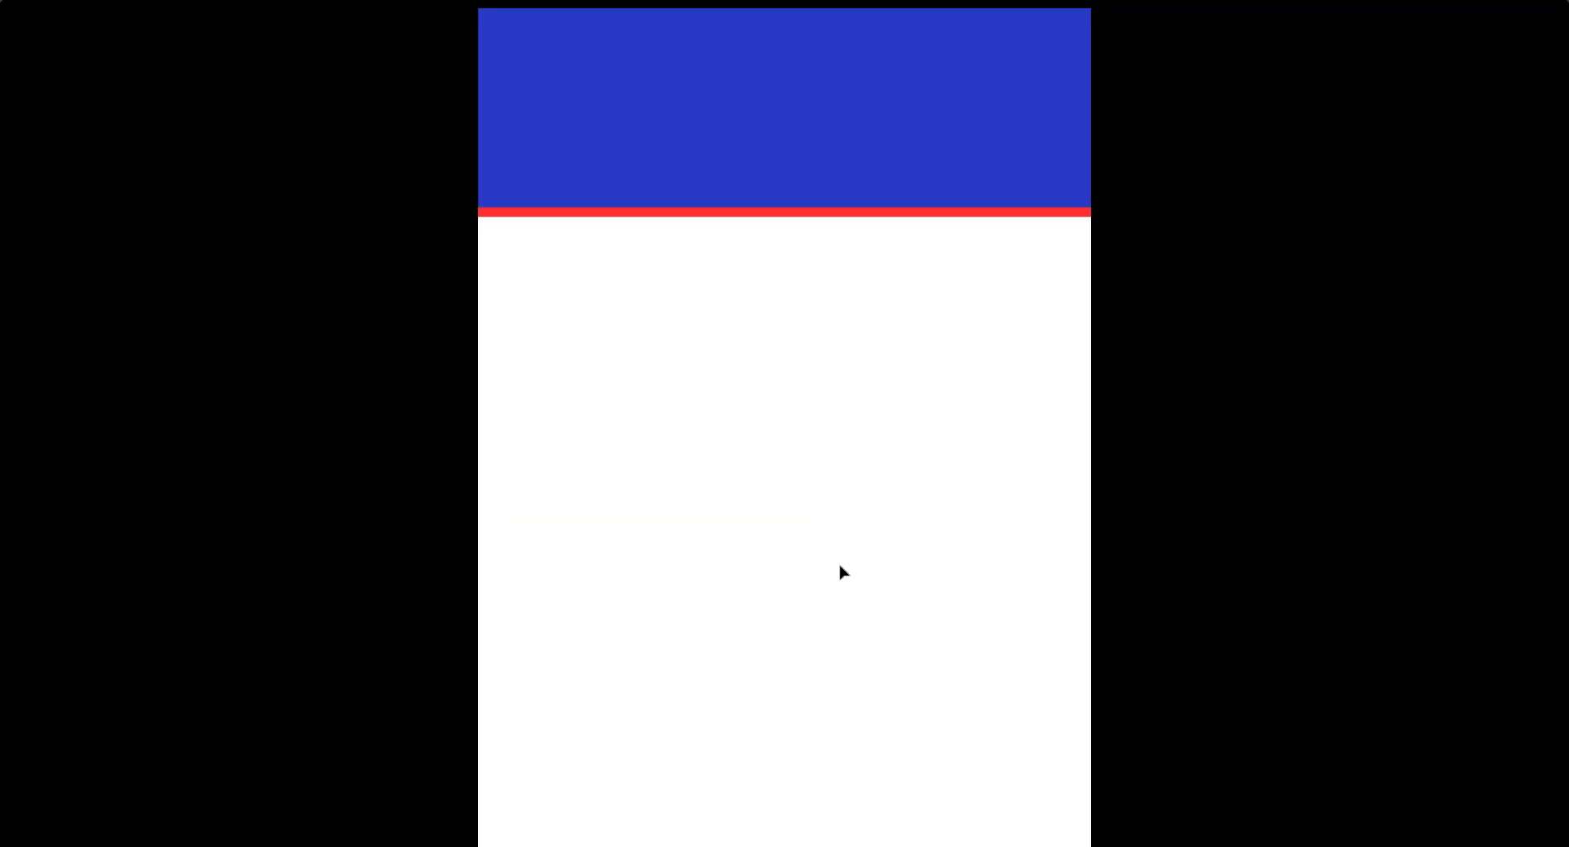
{"action": "key", "text": "Escape"}
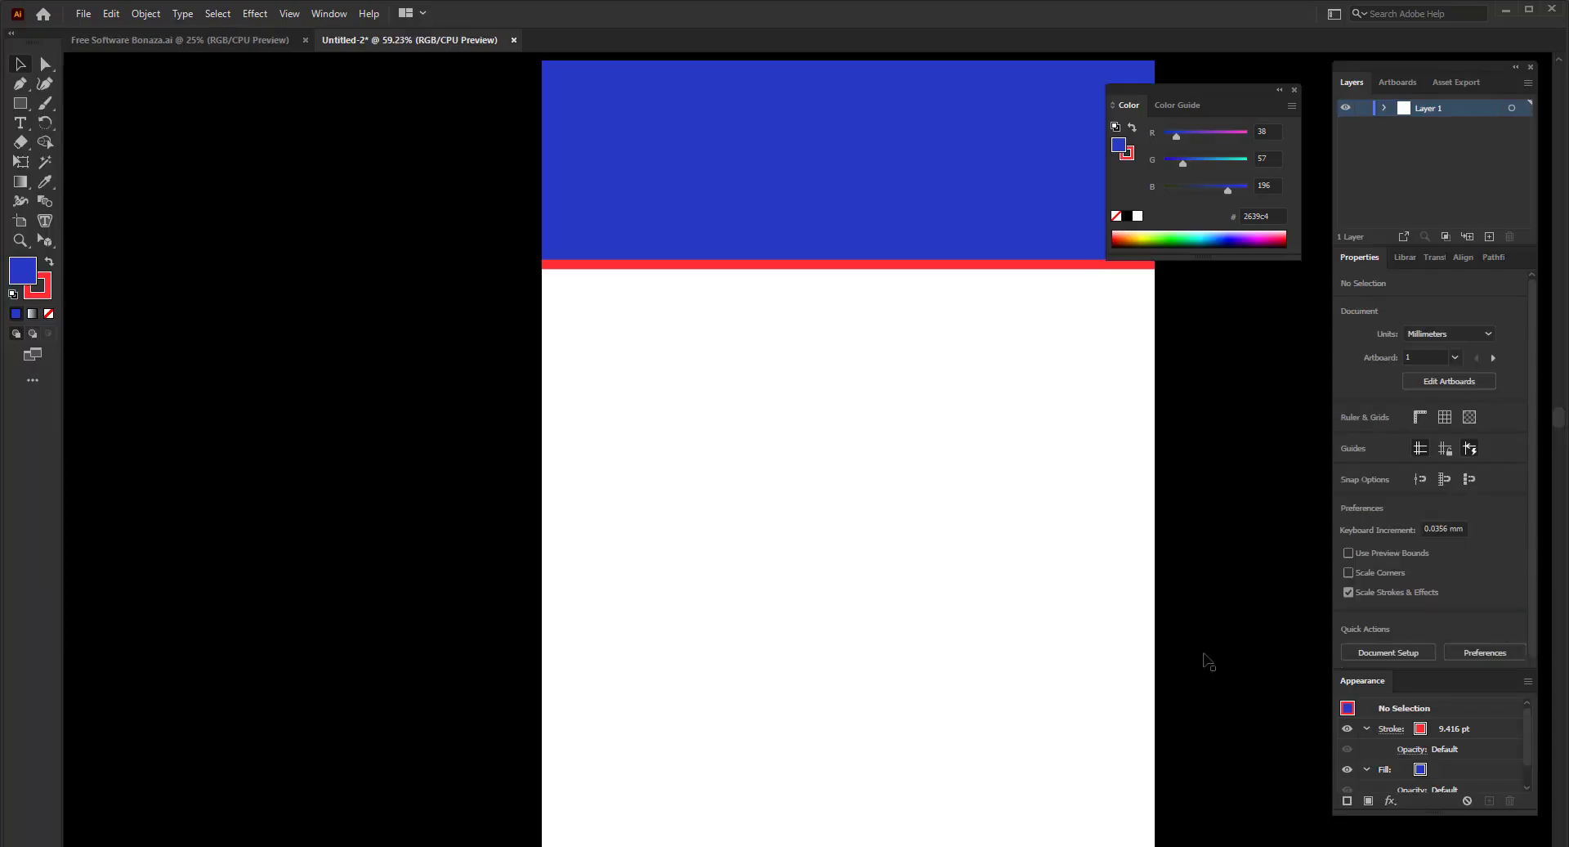
- Position copies of the blue rectangle beside the first artboard, two overlapping its side edge, preview the page in Presentation Mode and return to the normal view
{"action": "left_click_drag", "start_coordinate": [1248, 822], "coordinate": [1142, 503]}
{"action": "key", "text": "shift+f"}
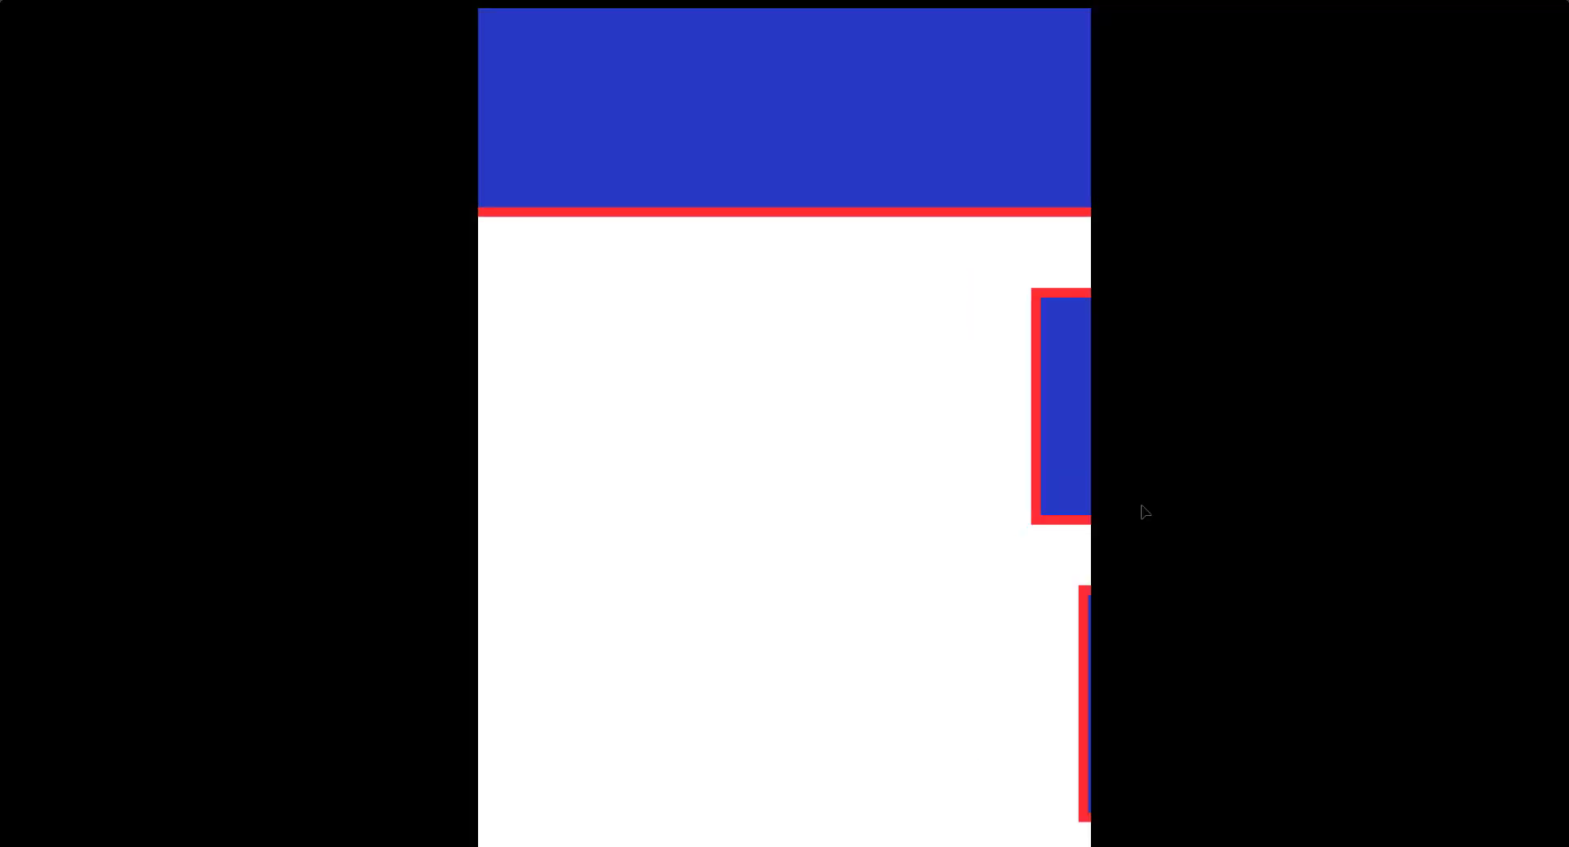
{"action": "key", "text": "Escape"}
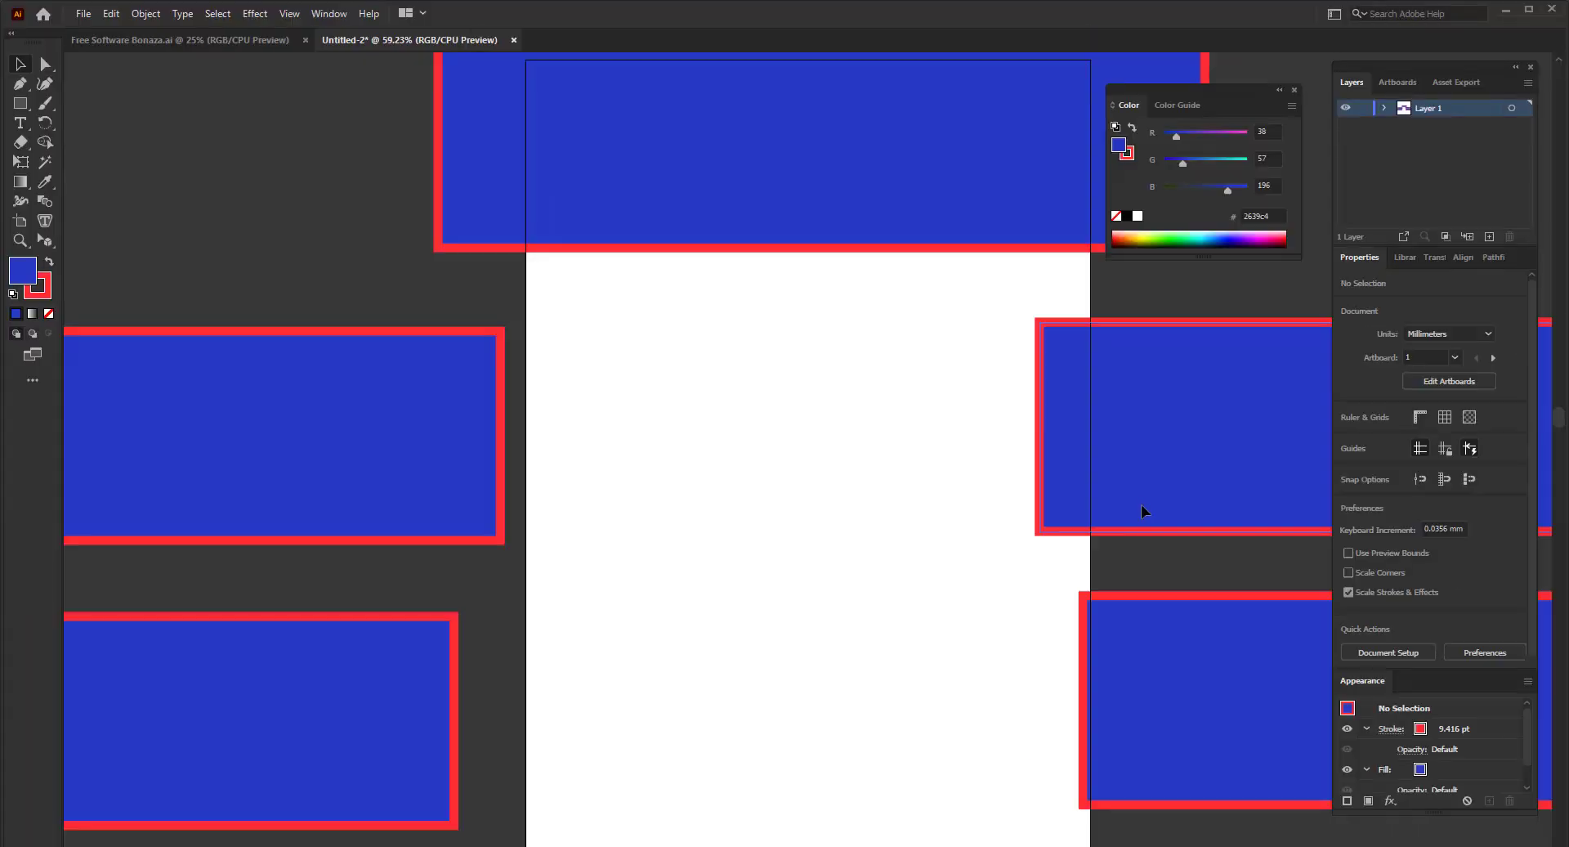
- Examine the full extent of the canvas surrounding the artboards
{"action": "scroll", "coordinate": [1175, 419], "scroll_direction": "down", "scroll_amount": 5}
{"action": "scroll", "coordinate": [1212, 462], "scroll_direction": "up", "scroll_amount": 2}
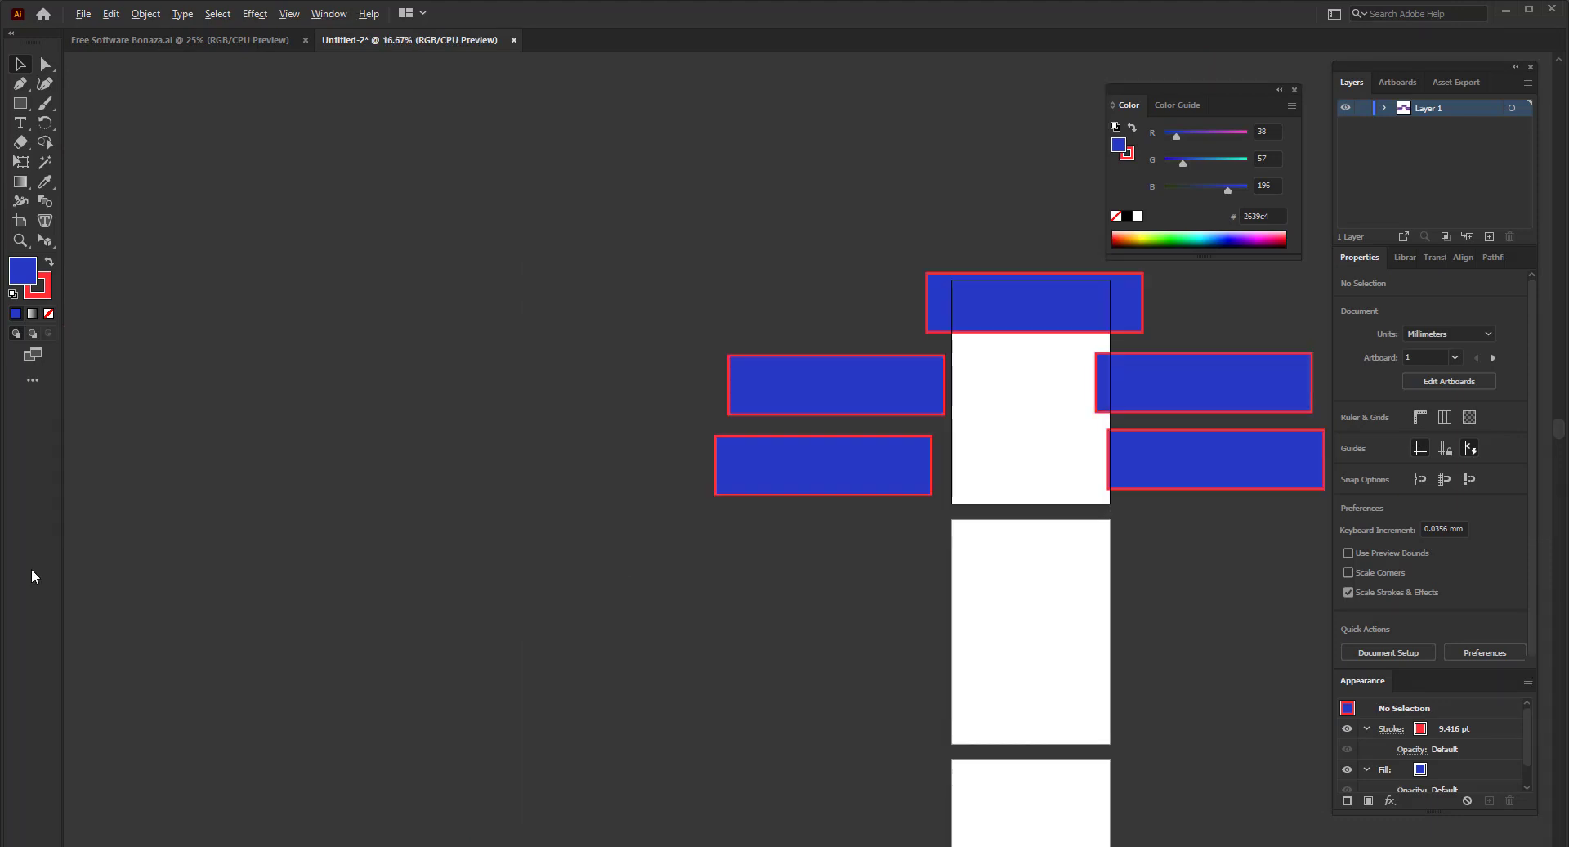
{"action": "scroll", "coordinate": [548, 613], "scroll_direction": "down", "scroll_amount": 4}
{"action": "key", "text": "ctrl+equal"}
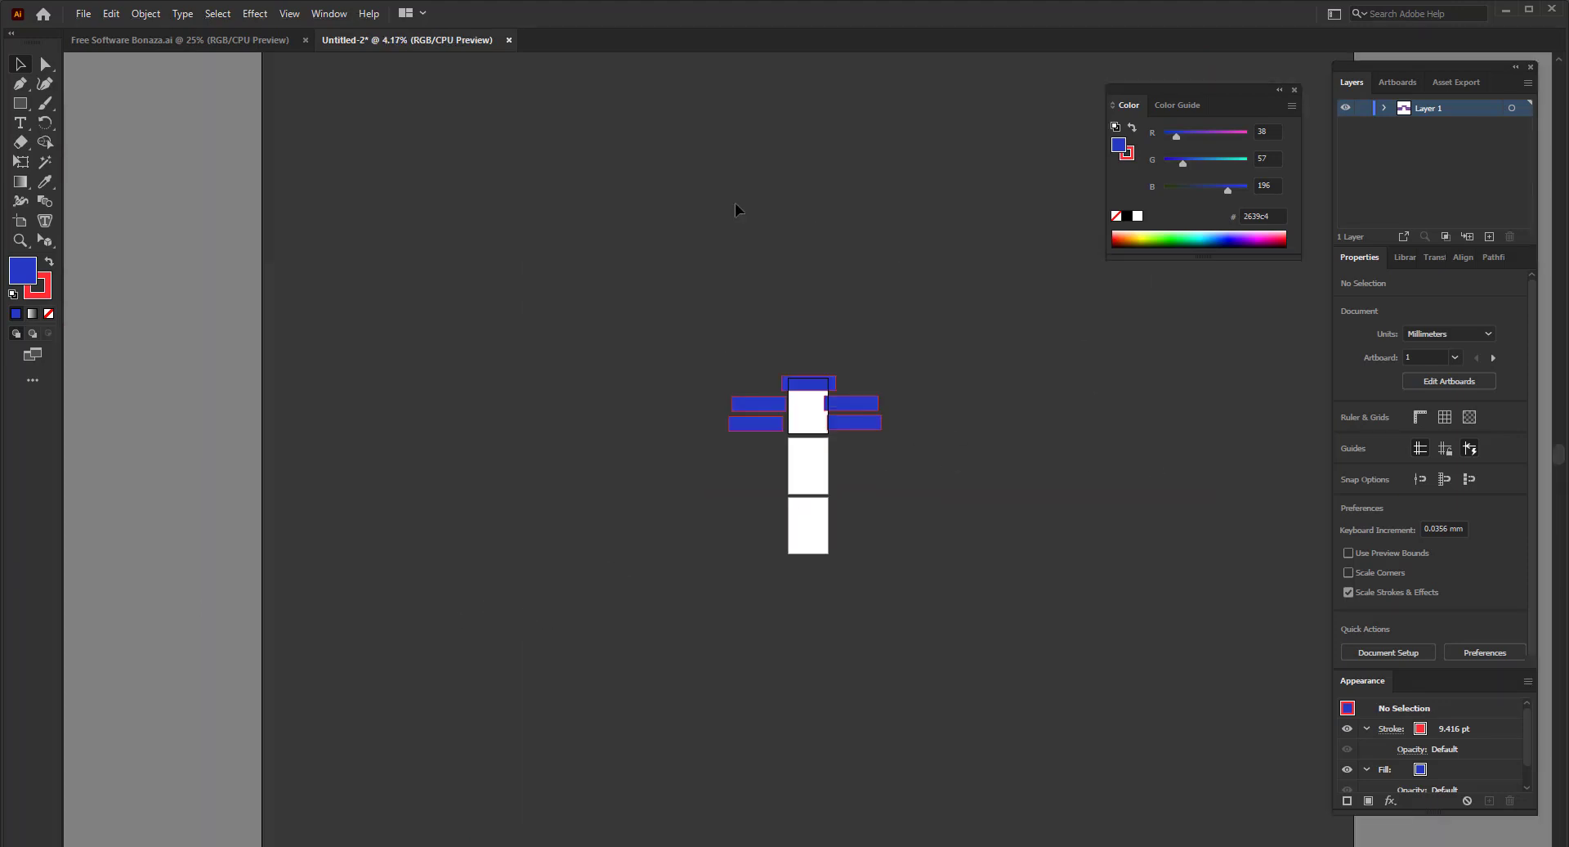
{"action": "key", "text": "ctrl+minus"}
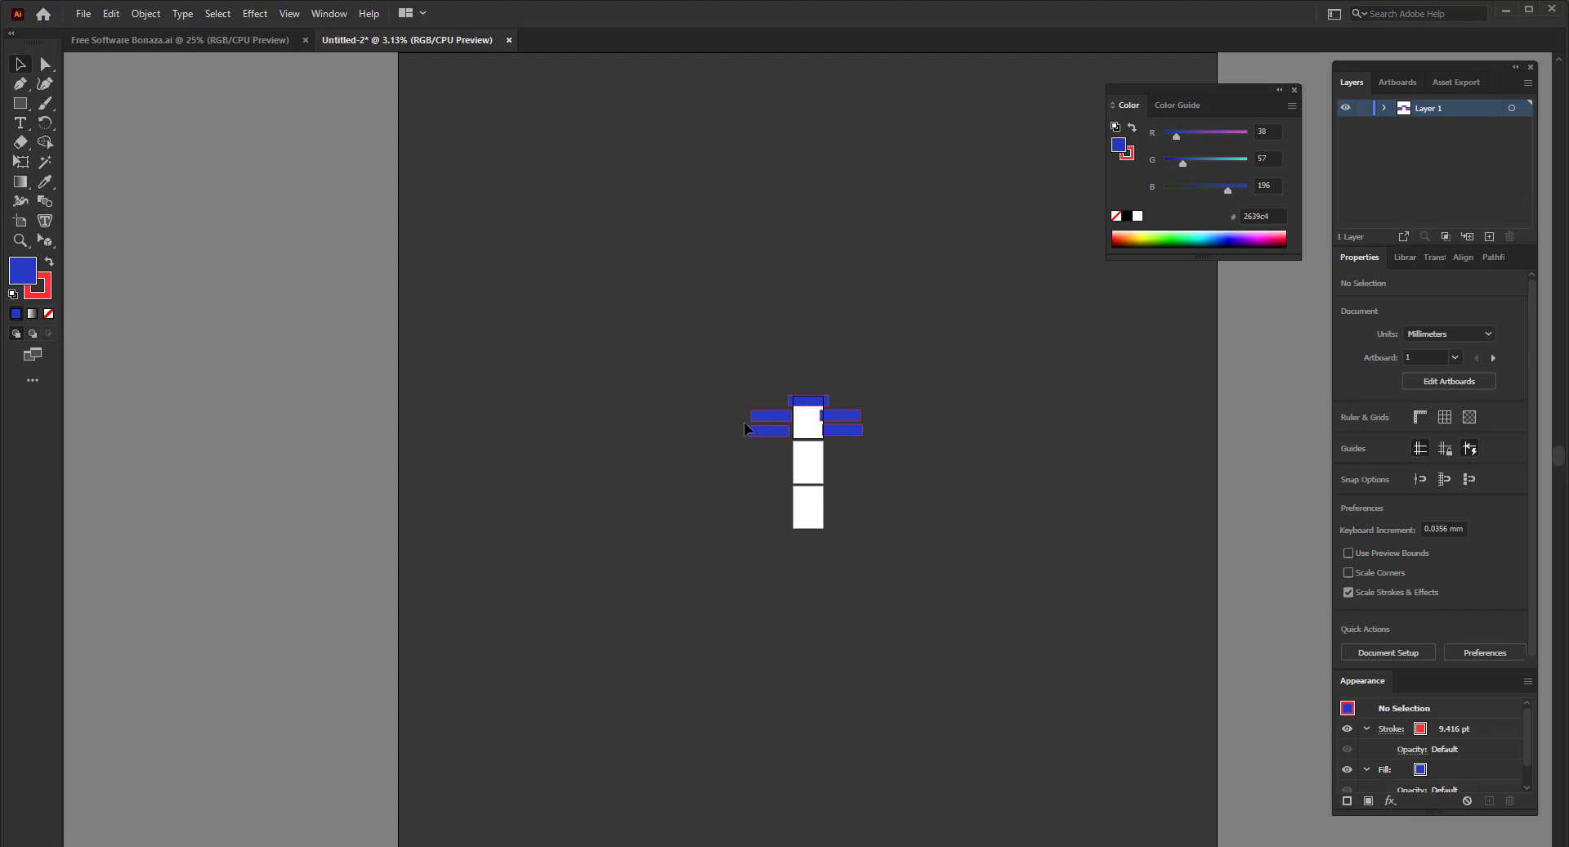
{"action": "left_click", "coordinate": [82, 14]}
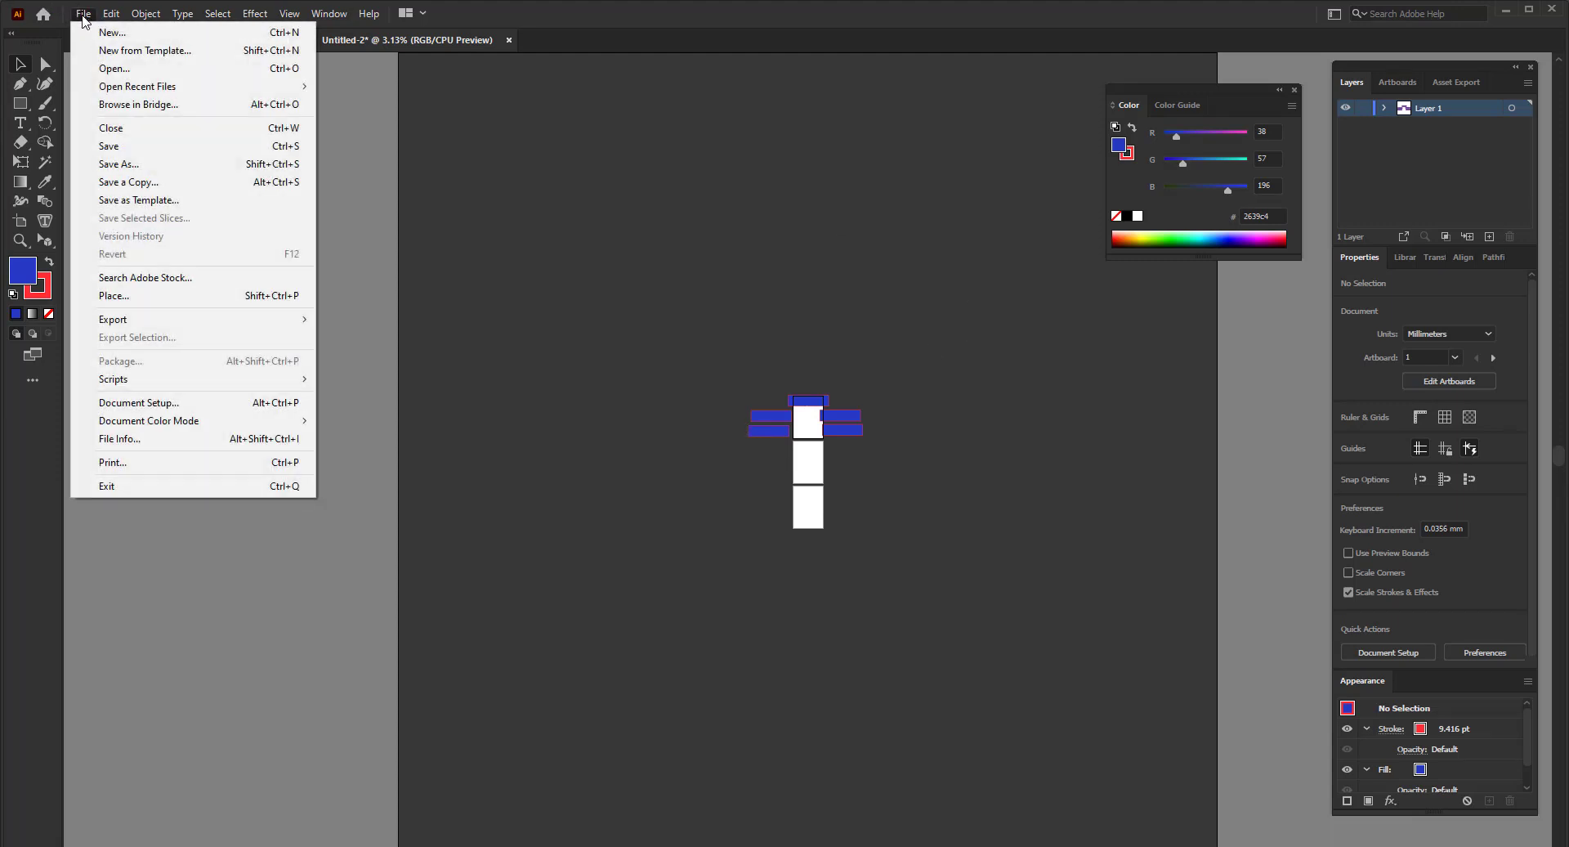
{"action": "left_click", "coordinate": [122, 296]}
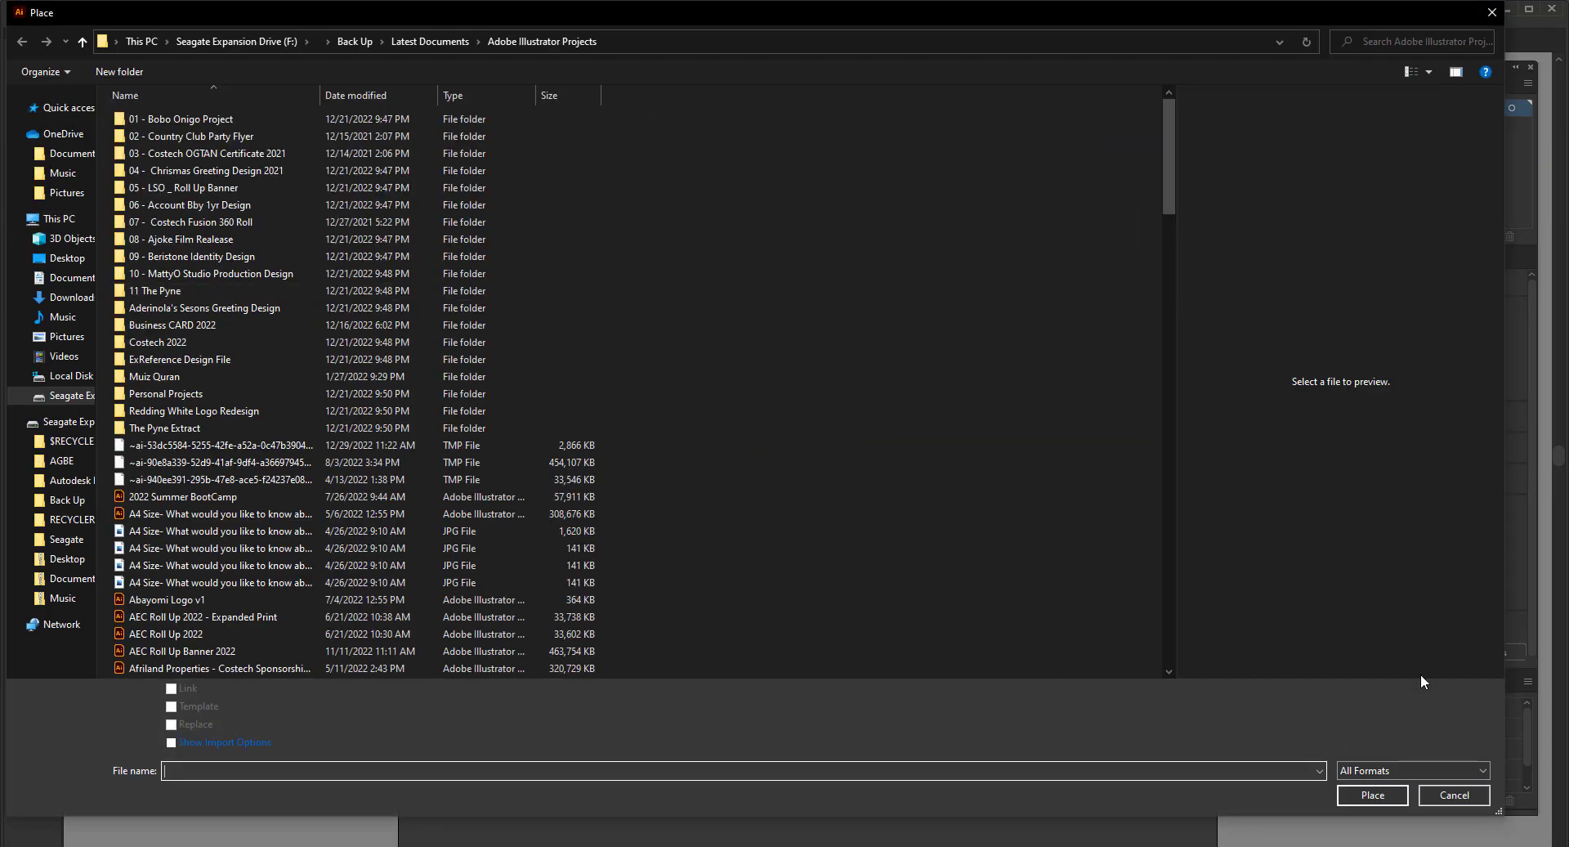
{"action": "left_click", "coordinate": [1455, 795]}
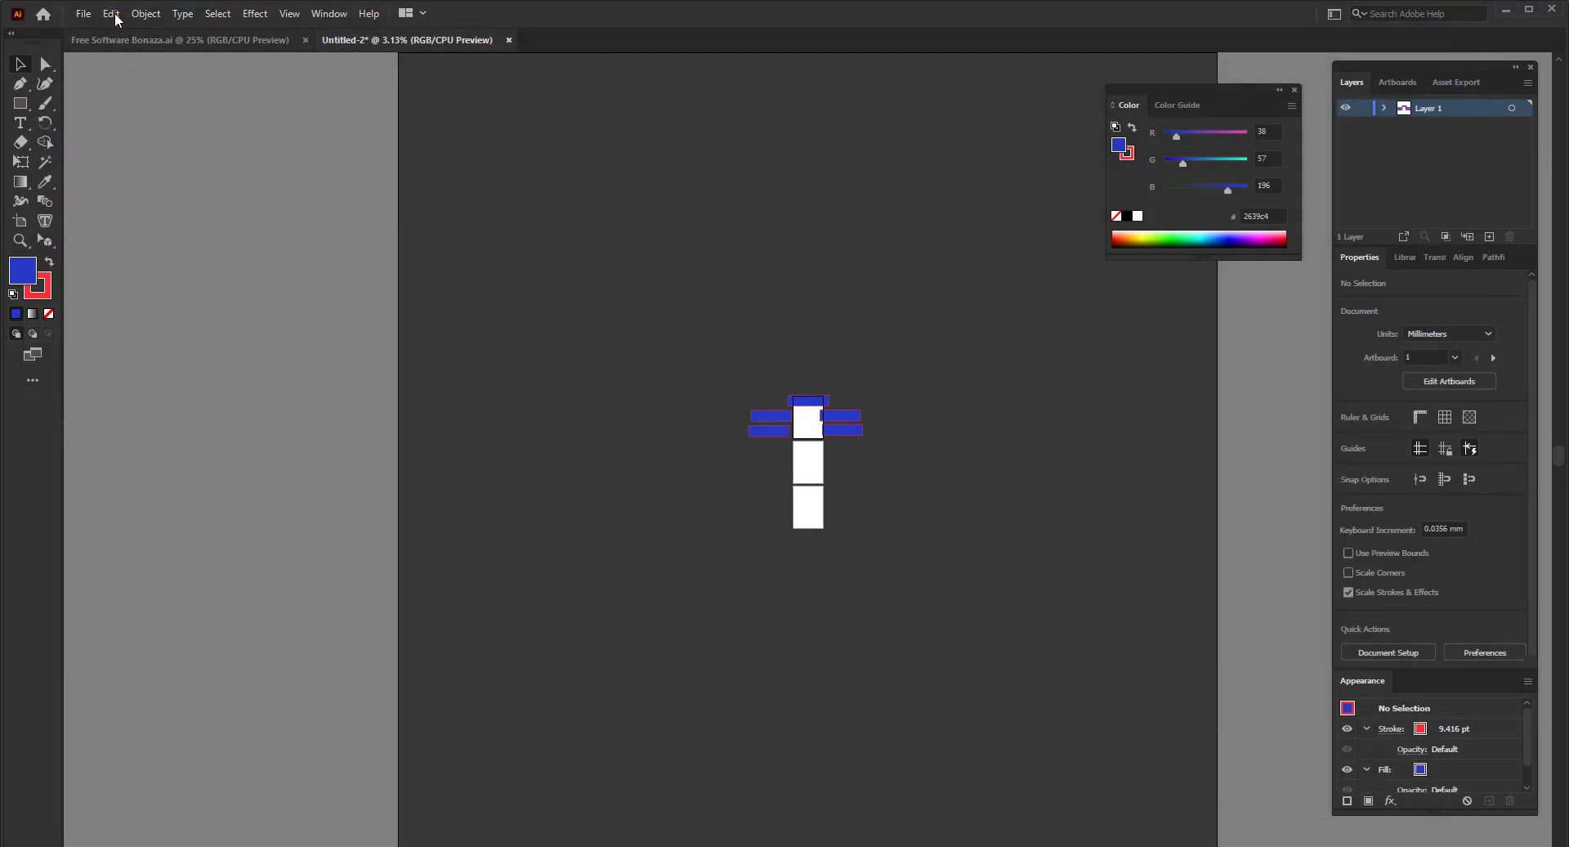
- Choose the photo of the man in the black NYC T-shirt from the Pictures folder for placing as a linked file
{"action": "left_click", "coordinate": [84, 13]}
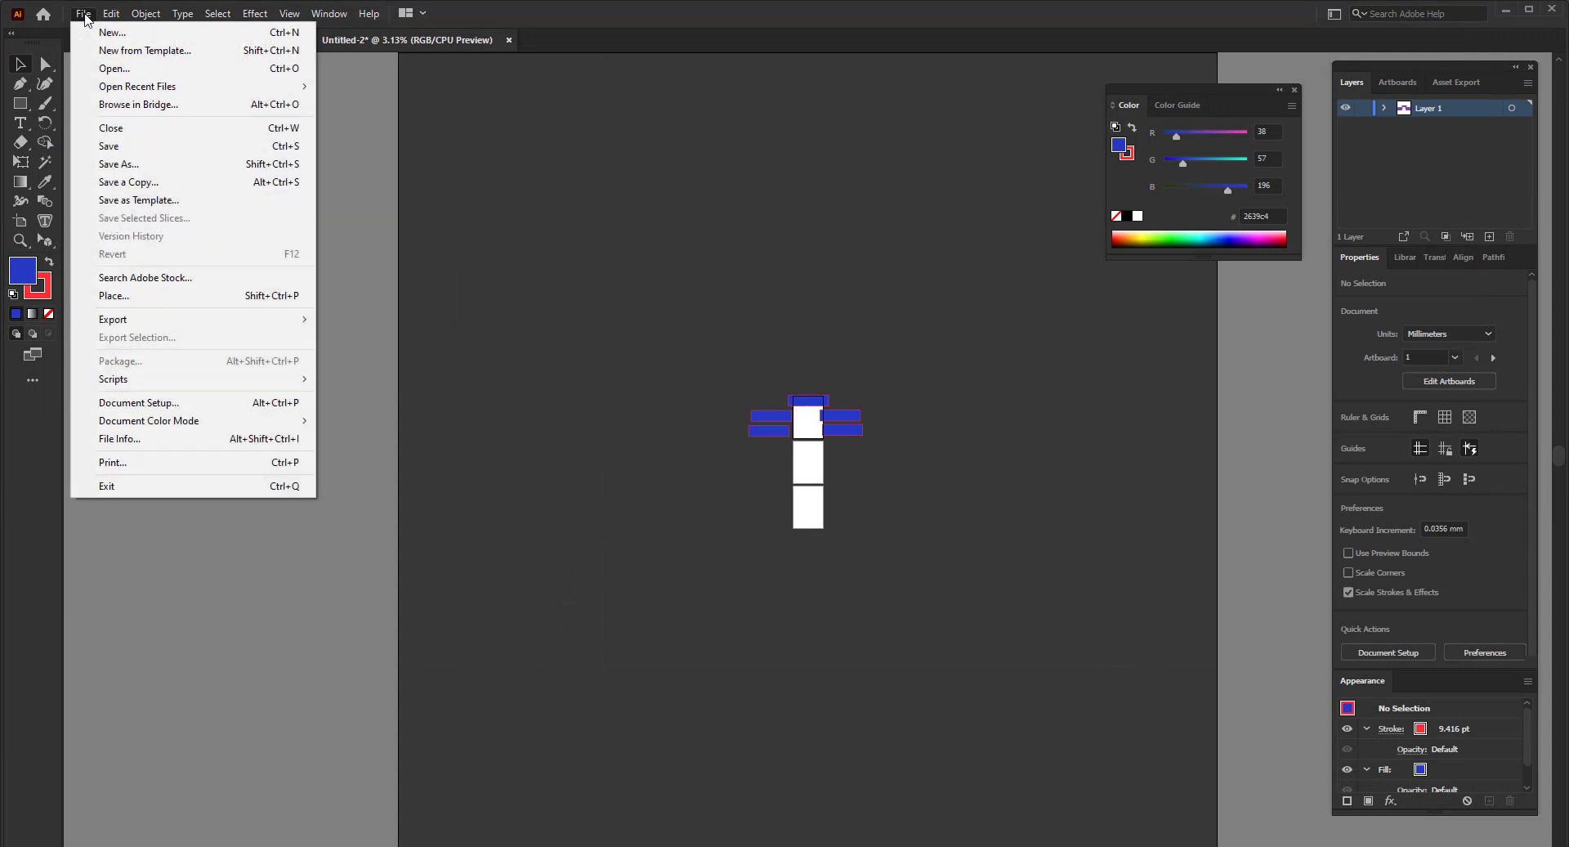
{"action": "left_click", "coordinate": [122, 301]}
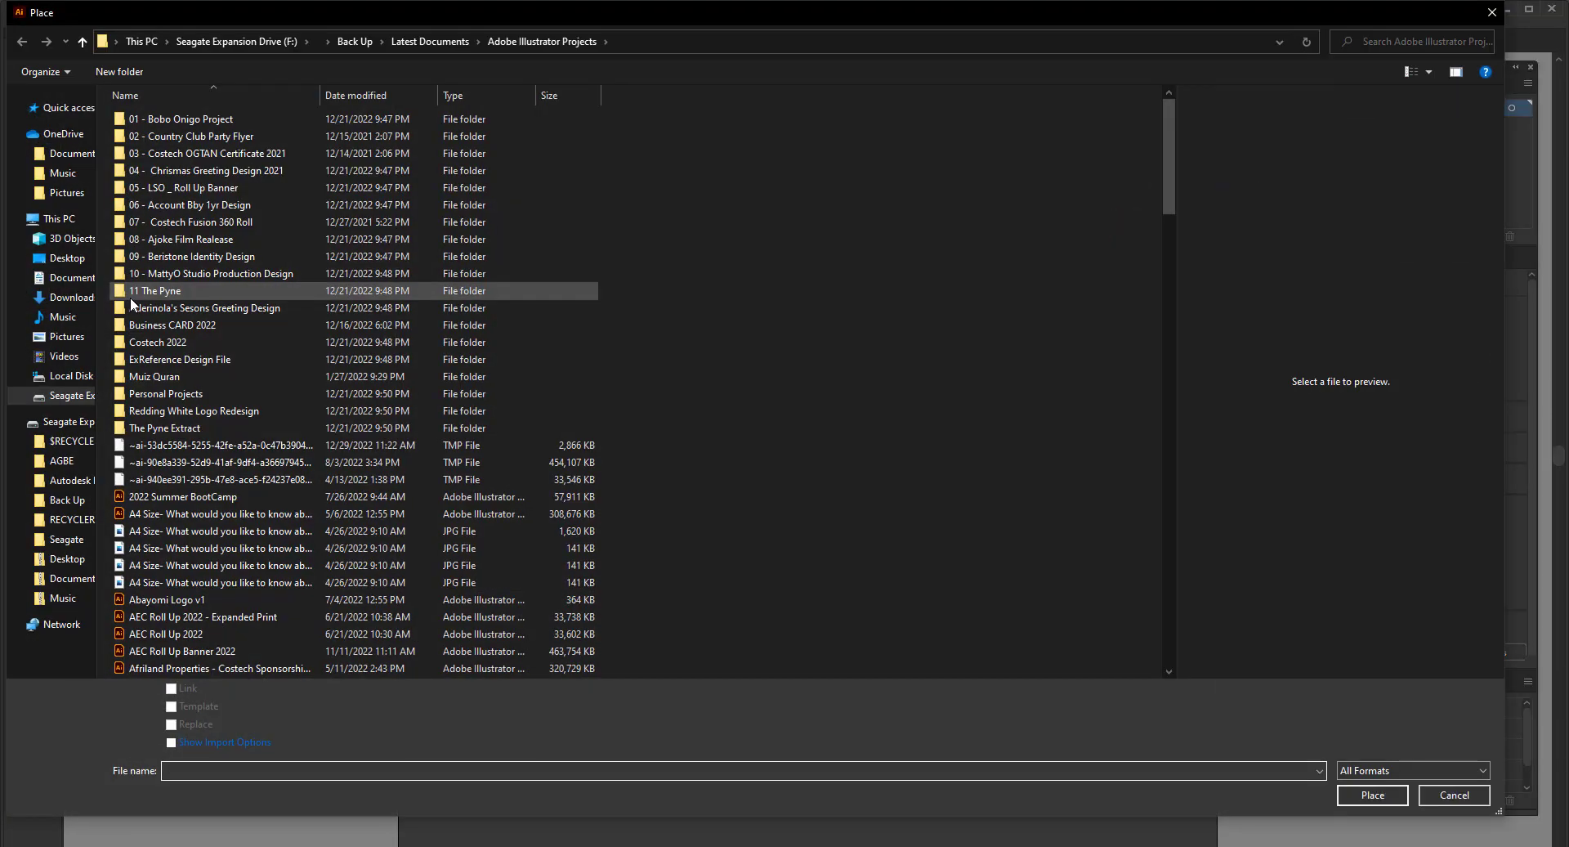
{"action": "scroll", "coordinate": [238, 410], "scroll_direction": "down", "scroll_amount": 5}
{"action": "left_click", "coordinate": [160, 308]}
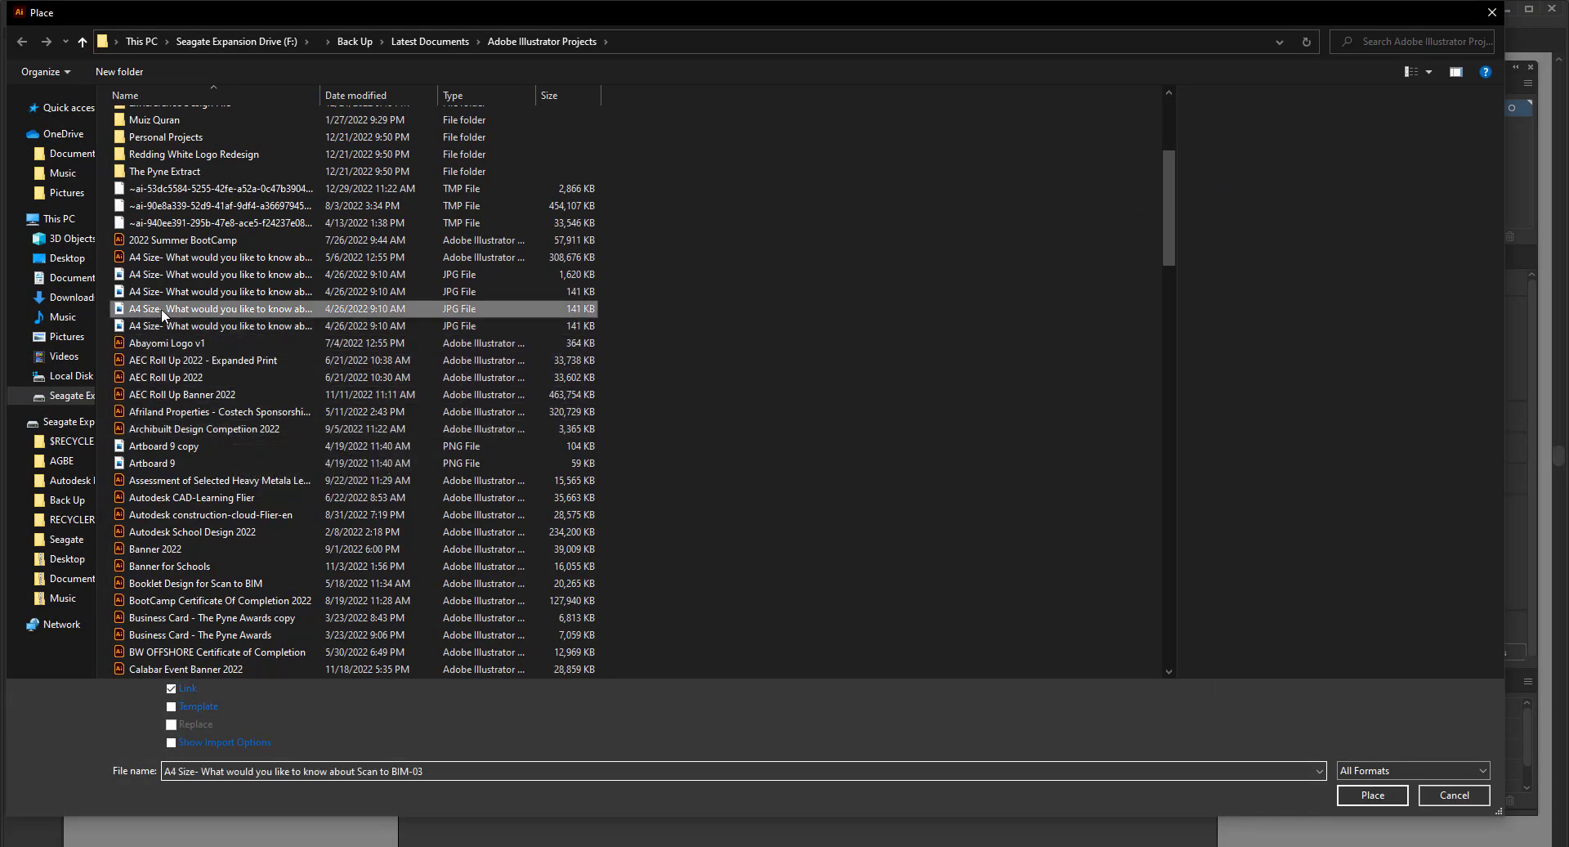
{"action": "left_click", "coordinate": [160, 292]}
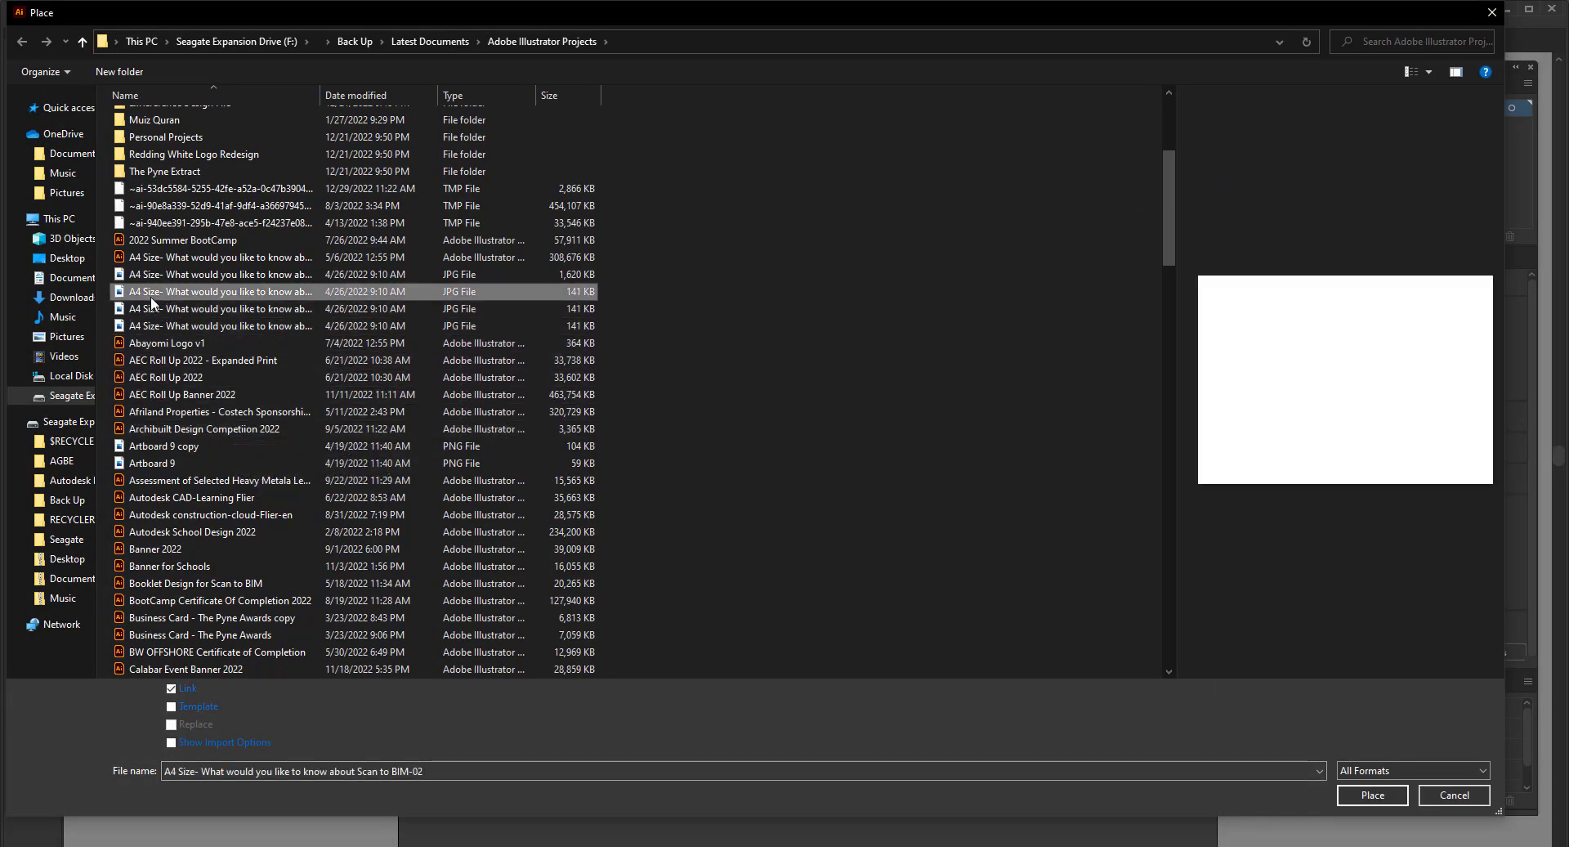
{"action": "left_click", "coordinate": [65, 336]}
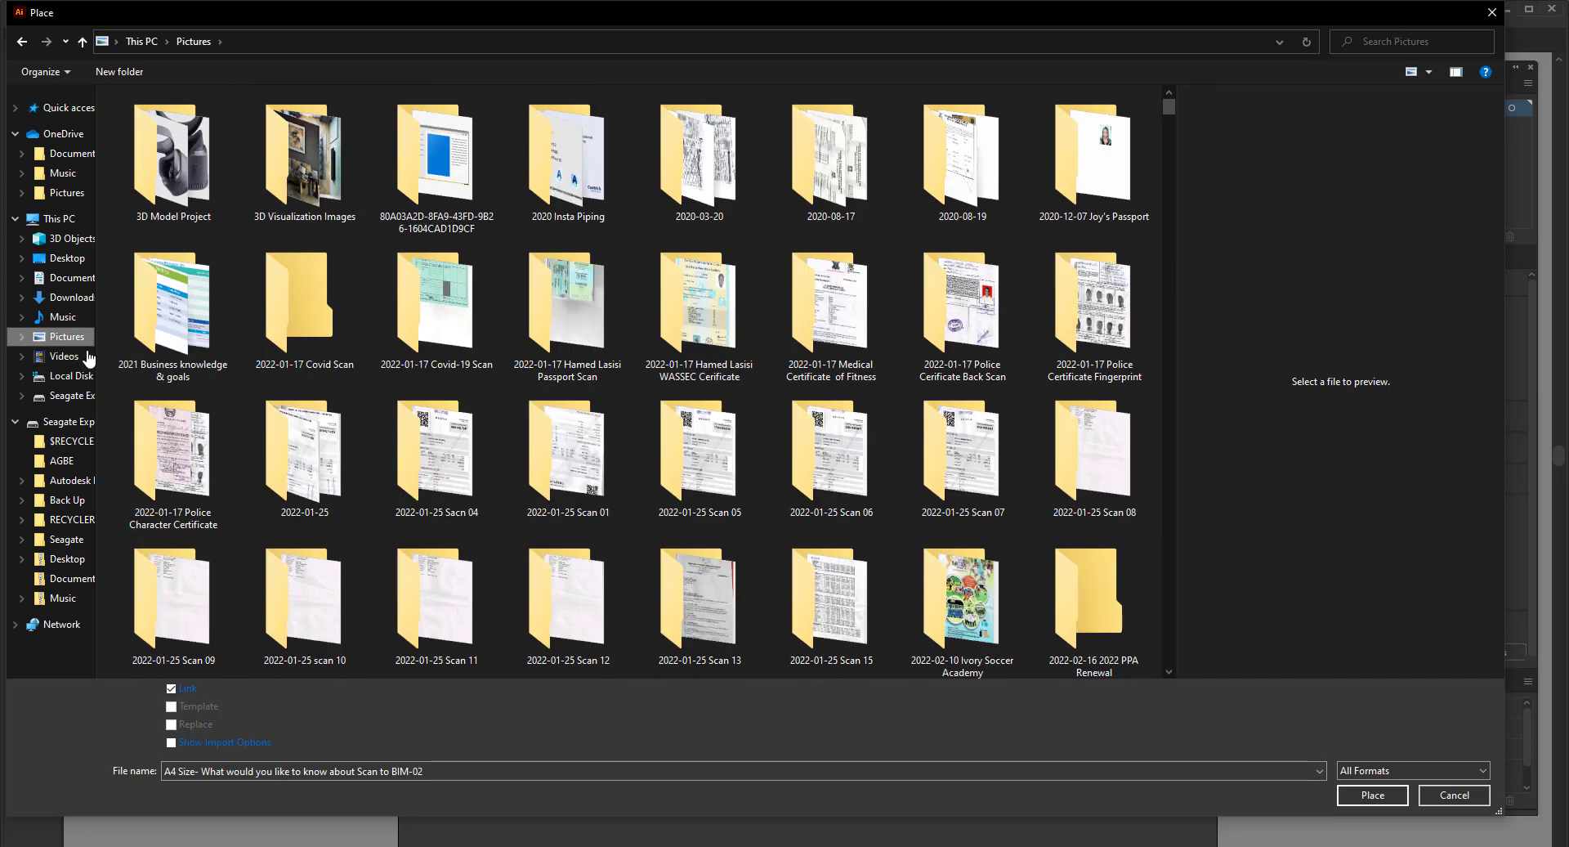
{"action": "scroll", "coordinate": [692, 417], "scroll_direction": "down", "scroll_amount": 6}
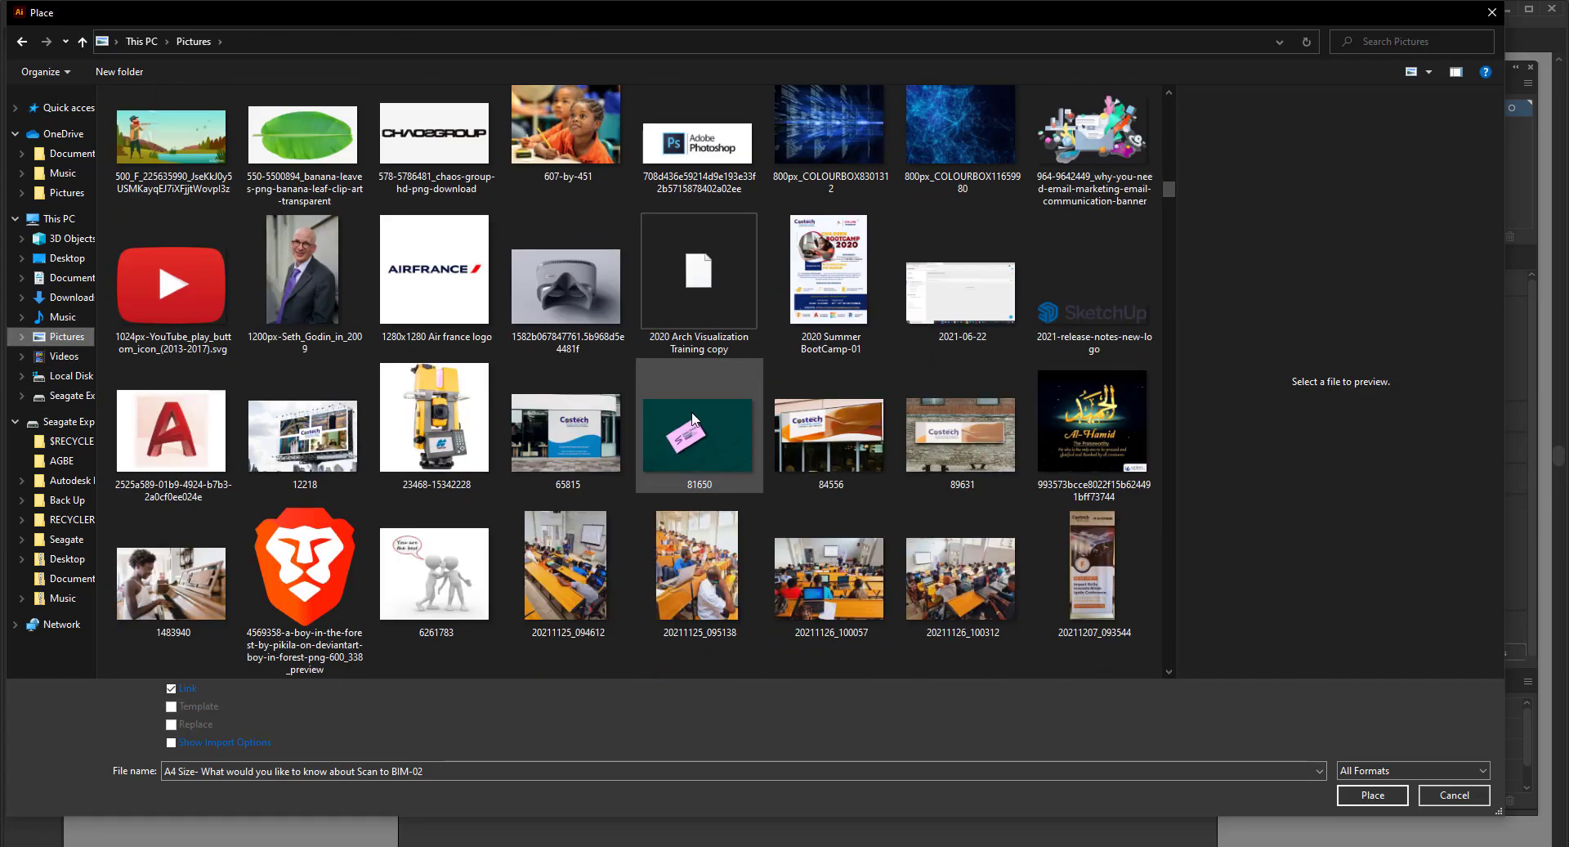
{"action": "scroll", "coordinate": [692, 417], "scroll_direction": "up", "scroll_amount": 6}
{"action": "scroll", "coordinate": [691, 412], "scroll_direction": "down", "scroll_amount": 2}
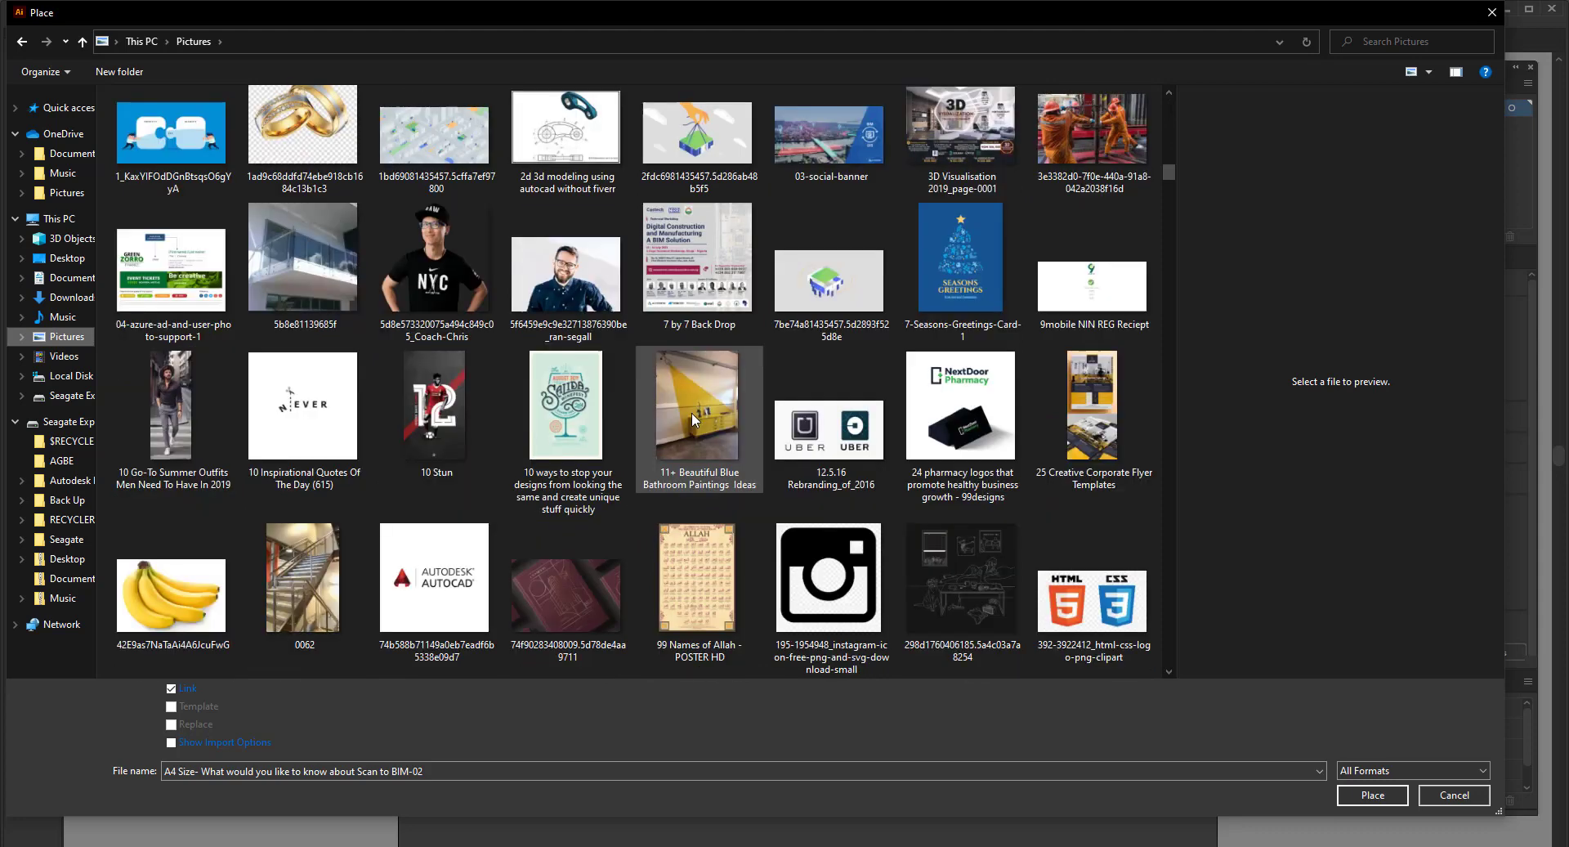
{"action": "left_click", "coordinate": [444, 288]}
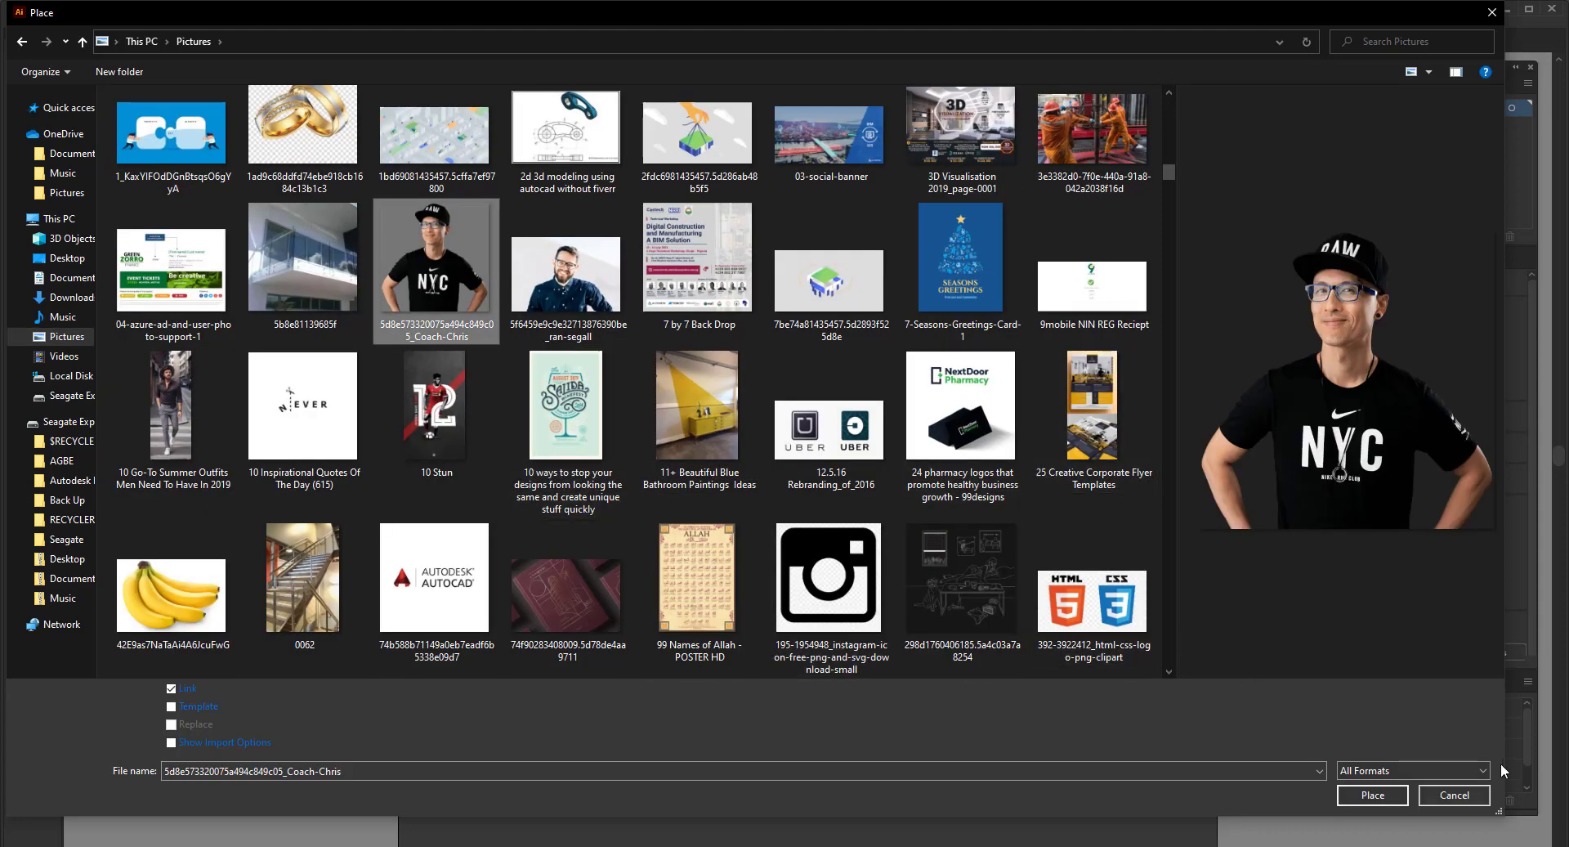
{"action": "left_click", "coordinate": [1372, 795]}
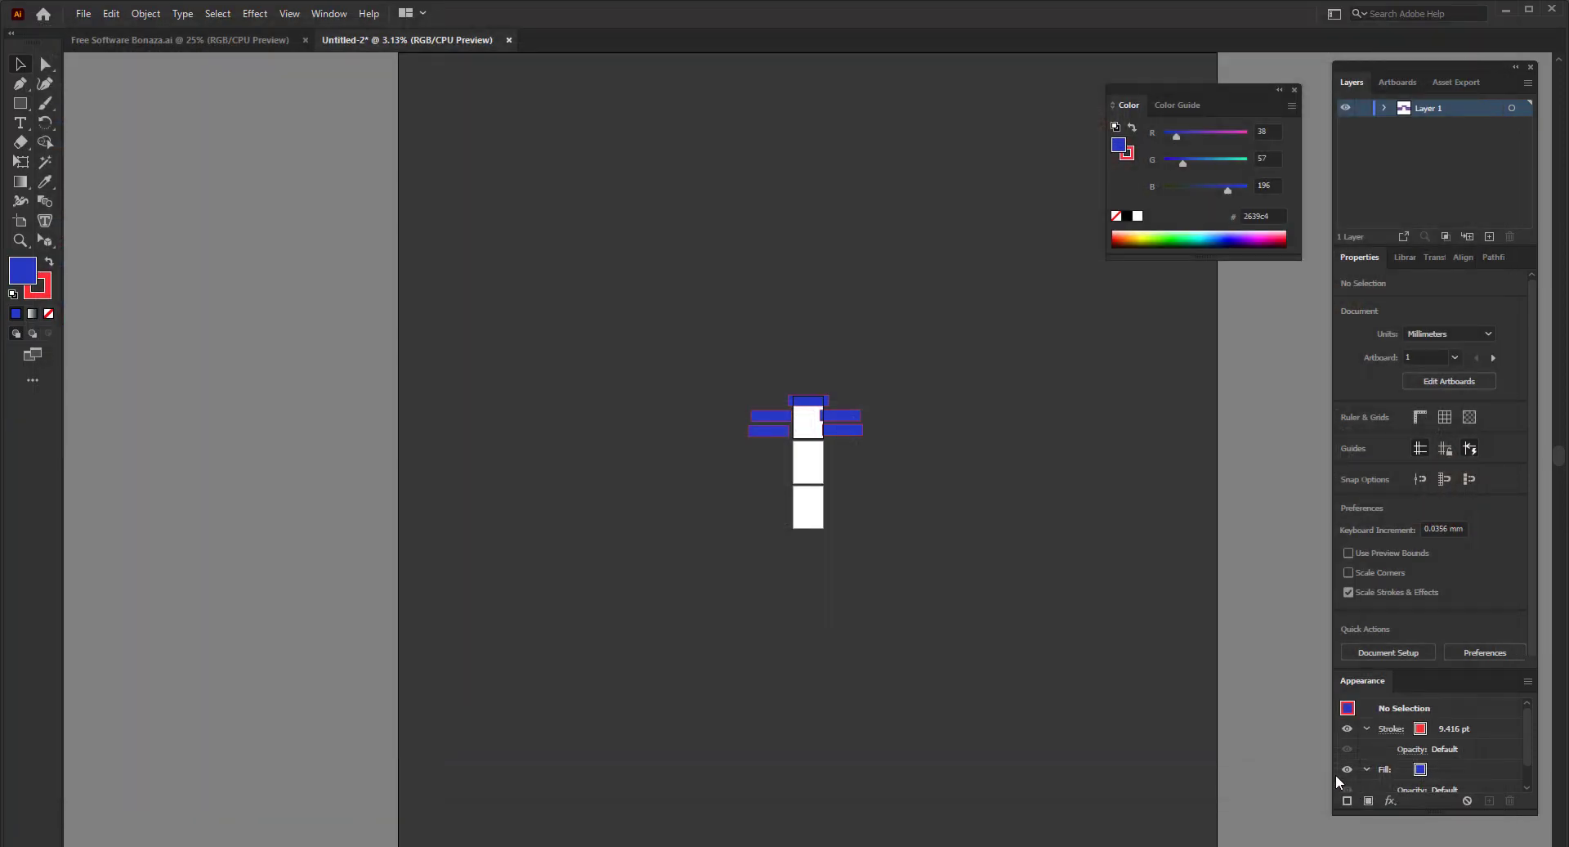
- Place the photo at full size, about 459 × 459 mm, to the right of the first artboard
{"action": "scroll", "coordinate": [833, 430], "scroll_direction": "up", "scroll_amount": 3}
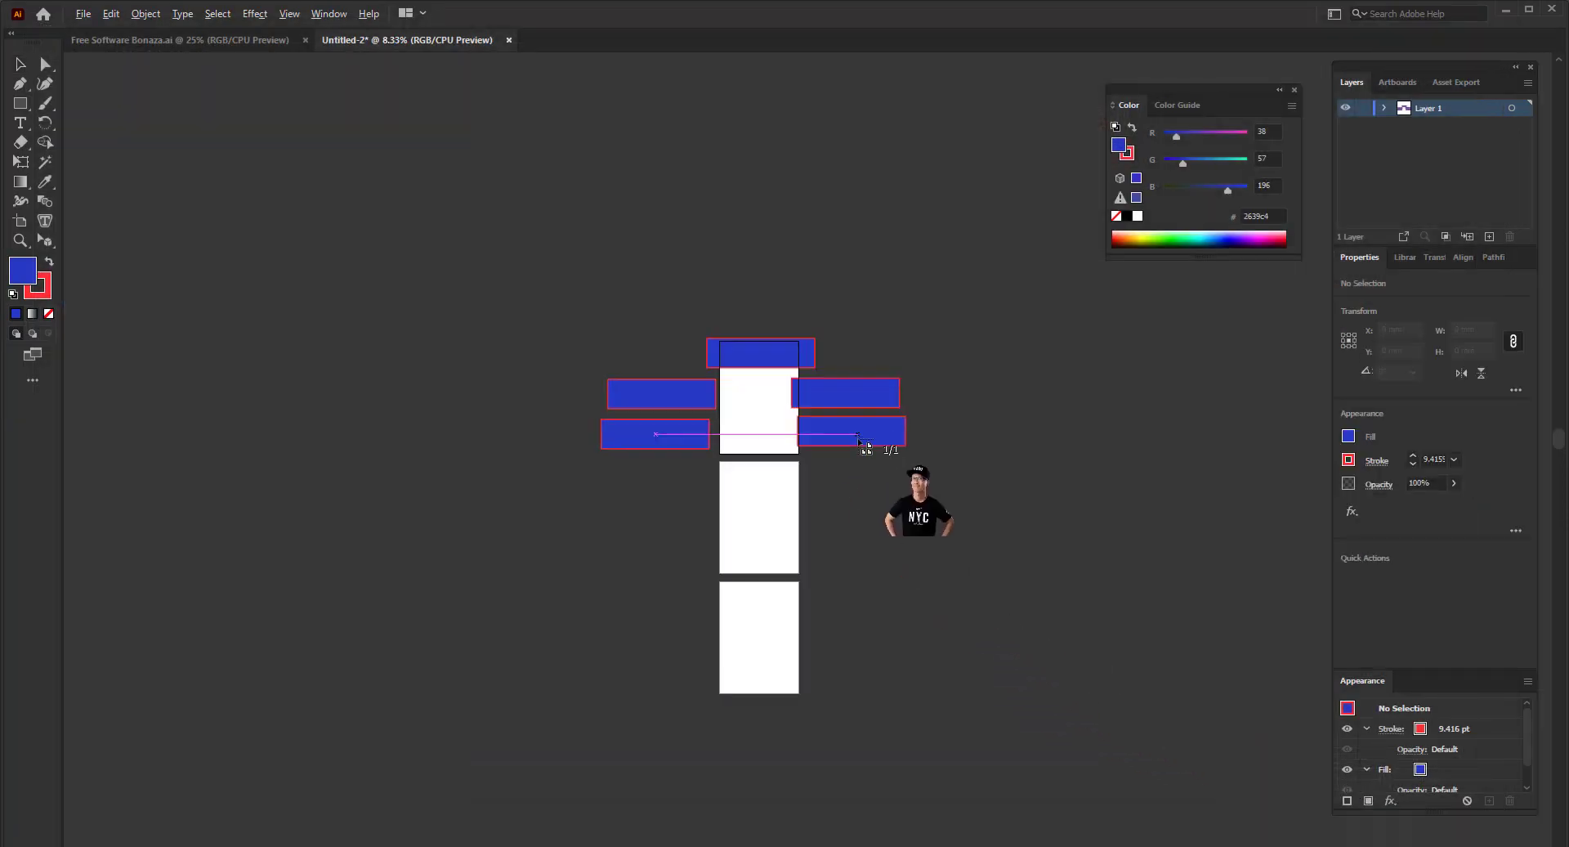
{"action": "scroll", "coordinate": [805, 452], "scroll_direction": "up", "scroll_amount": 3}
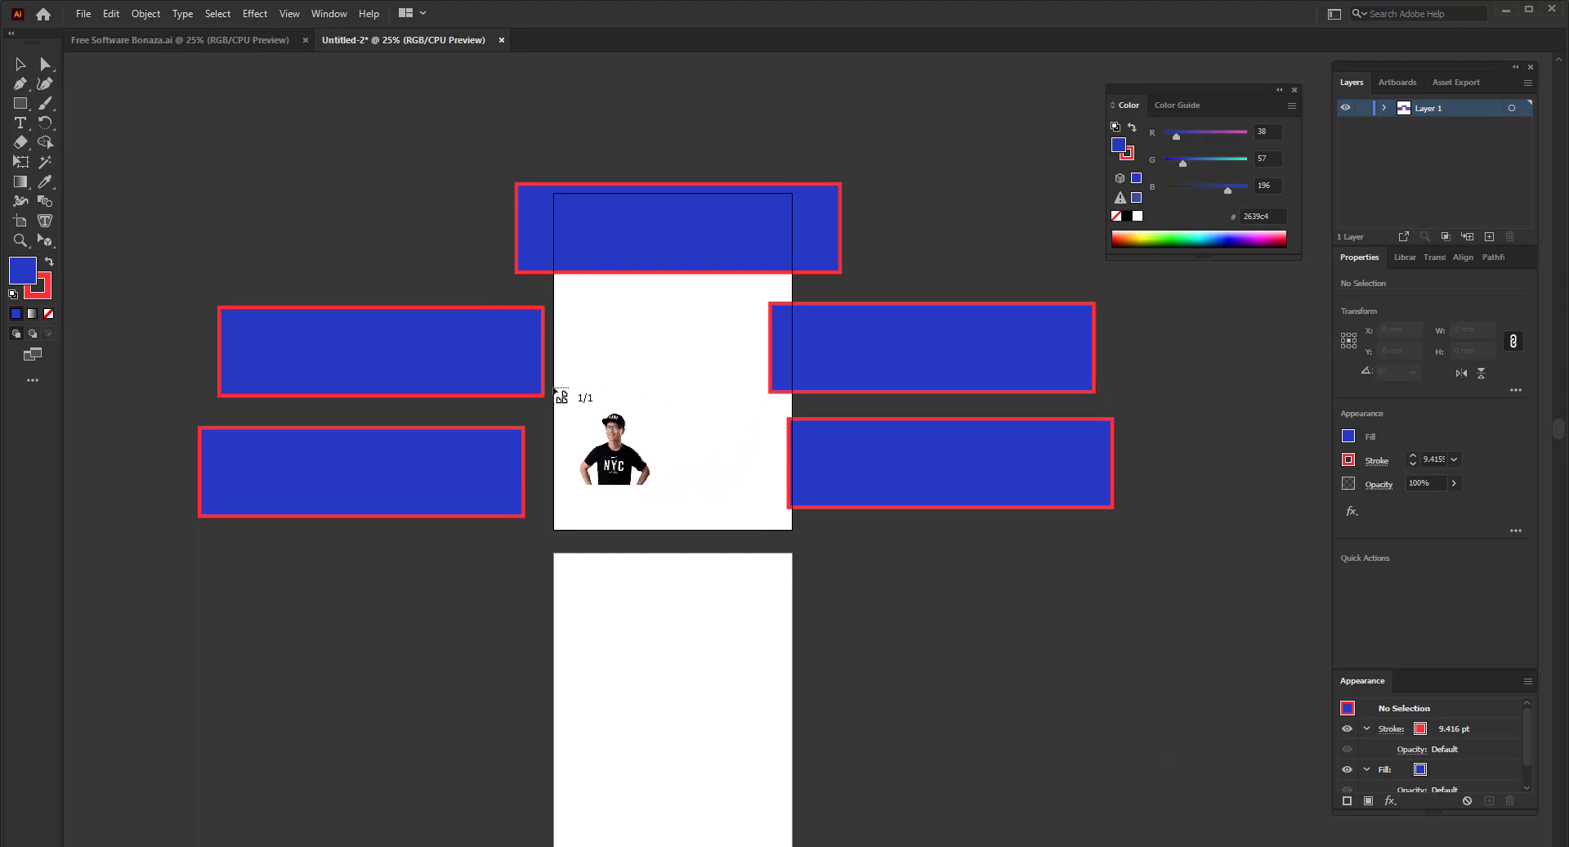
{"action": "scroll", "coordinate": [561, 393], "scroll_direction": "down", "scroll_amount": 2}
{"action": "scroll", "coordinate": [691, 404], "scroll_direction": "up", "scroll_amount": 2}
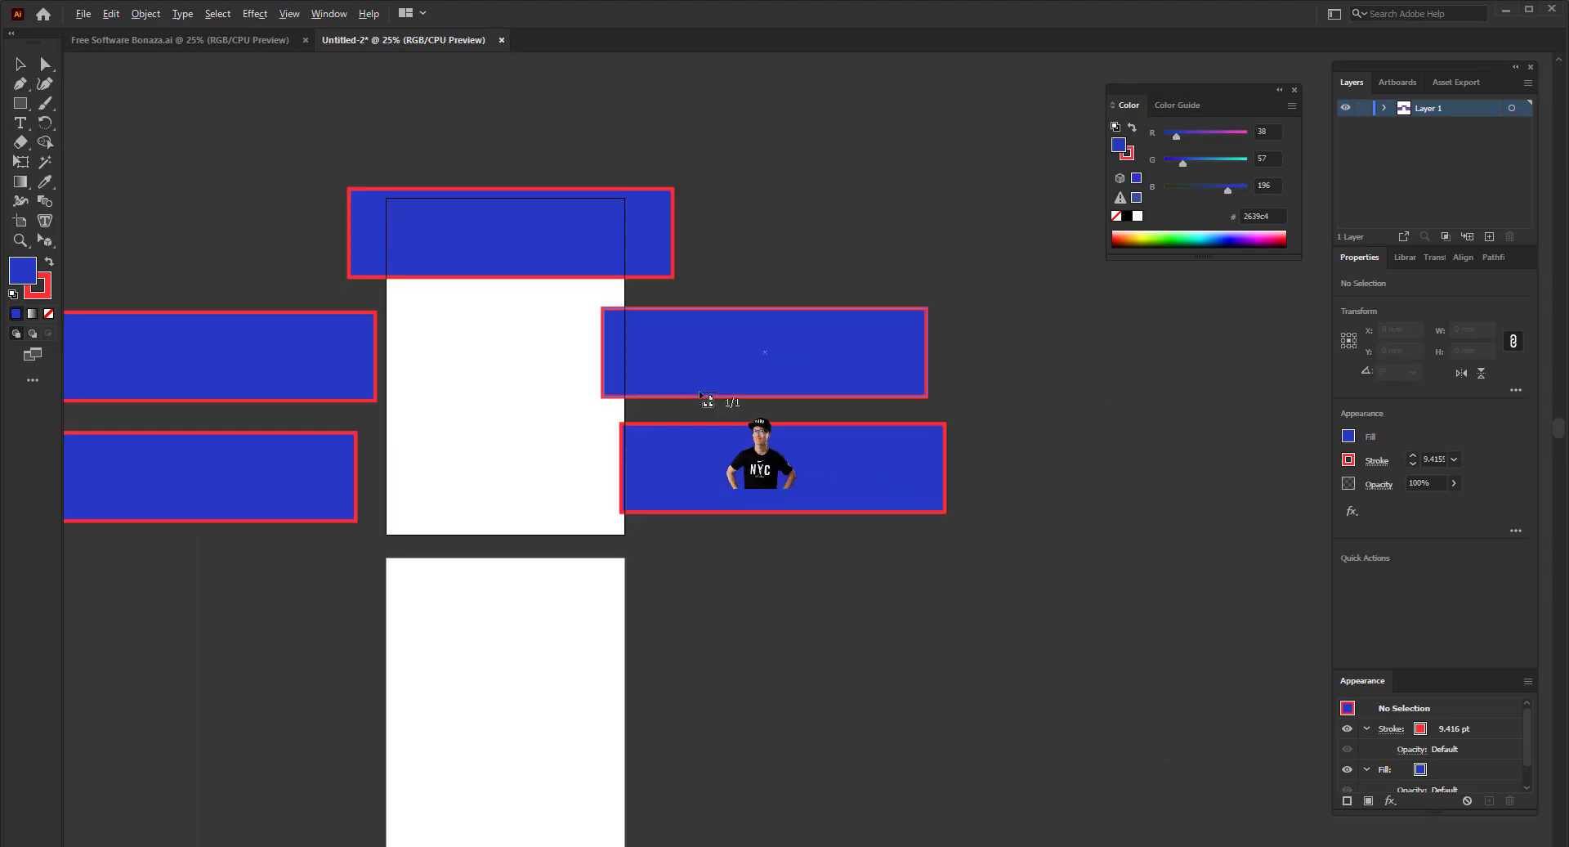
{"action": "left_click", "coordinate": [764, 210]}
{"action": "scroll", "coordinate": [781, 539], "scroll_direction": "down", "scroll_amount": 3}
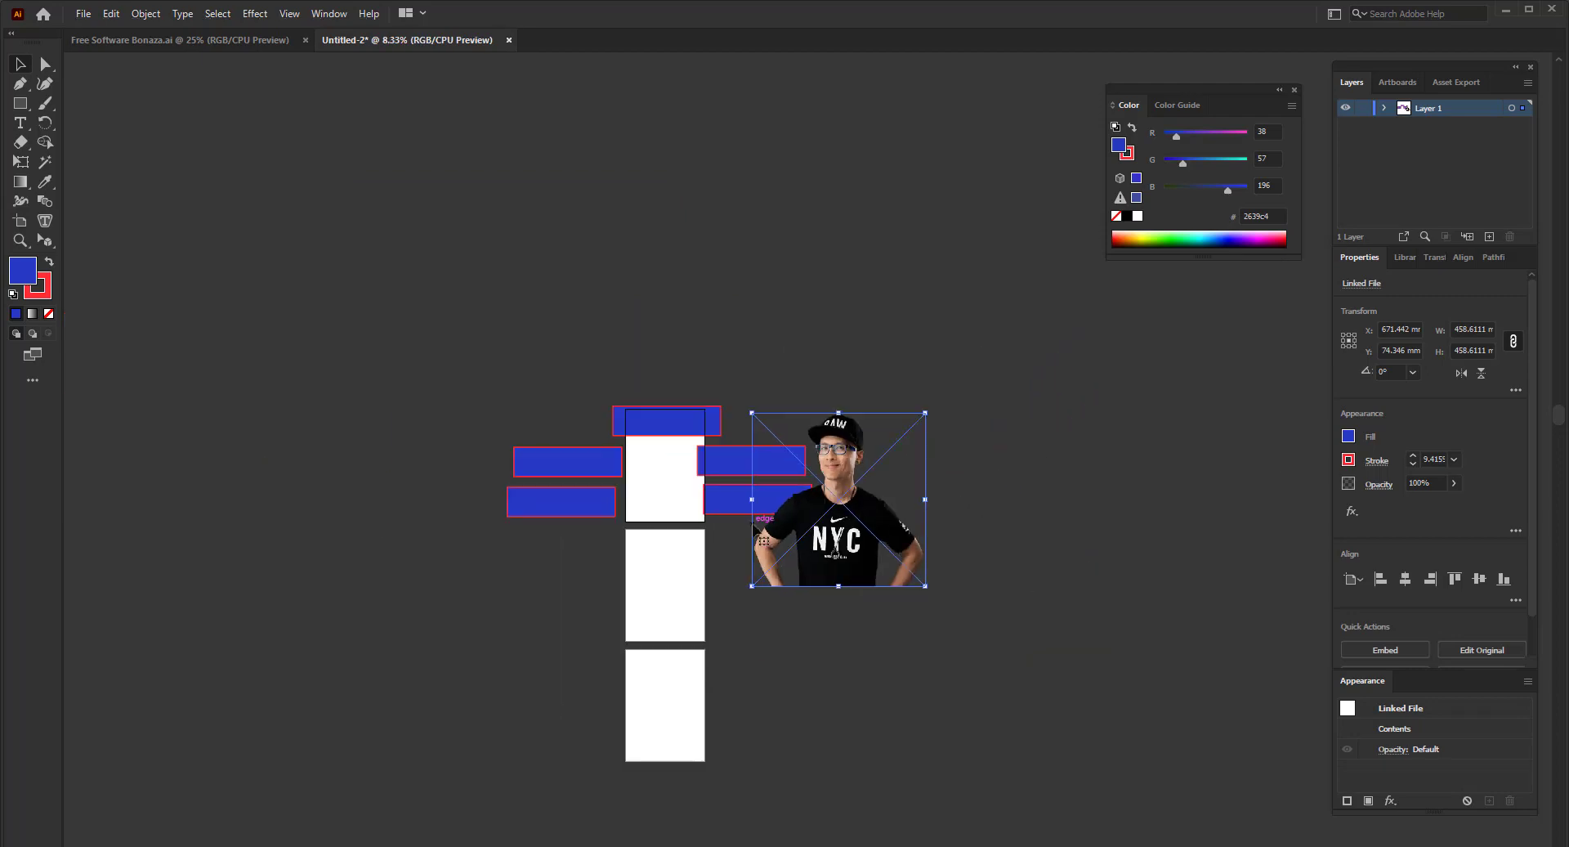
- Move the placed photo straight up by about 52 mm beside the first artboard
{"action": "scroll", "coordinate": [781, 540], "scroll_direction": "up", "scroll_amount": 2}
{"action": "scroll", "coordinate": [800, 515], "scroll_direction": "up", "scroll_amount": 1}
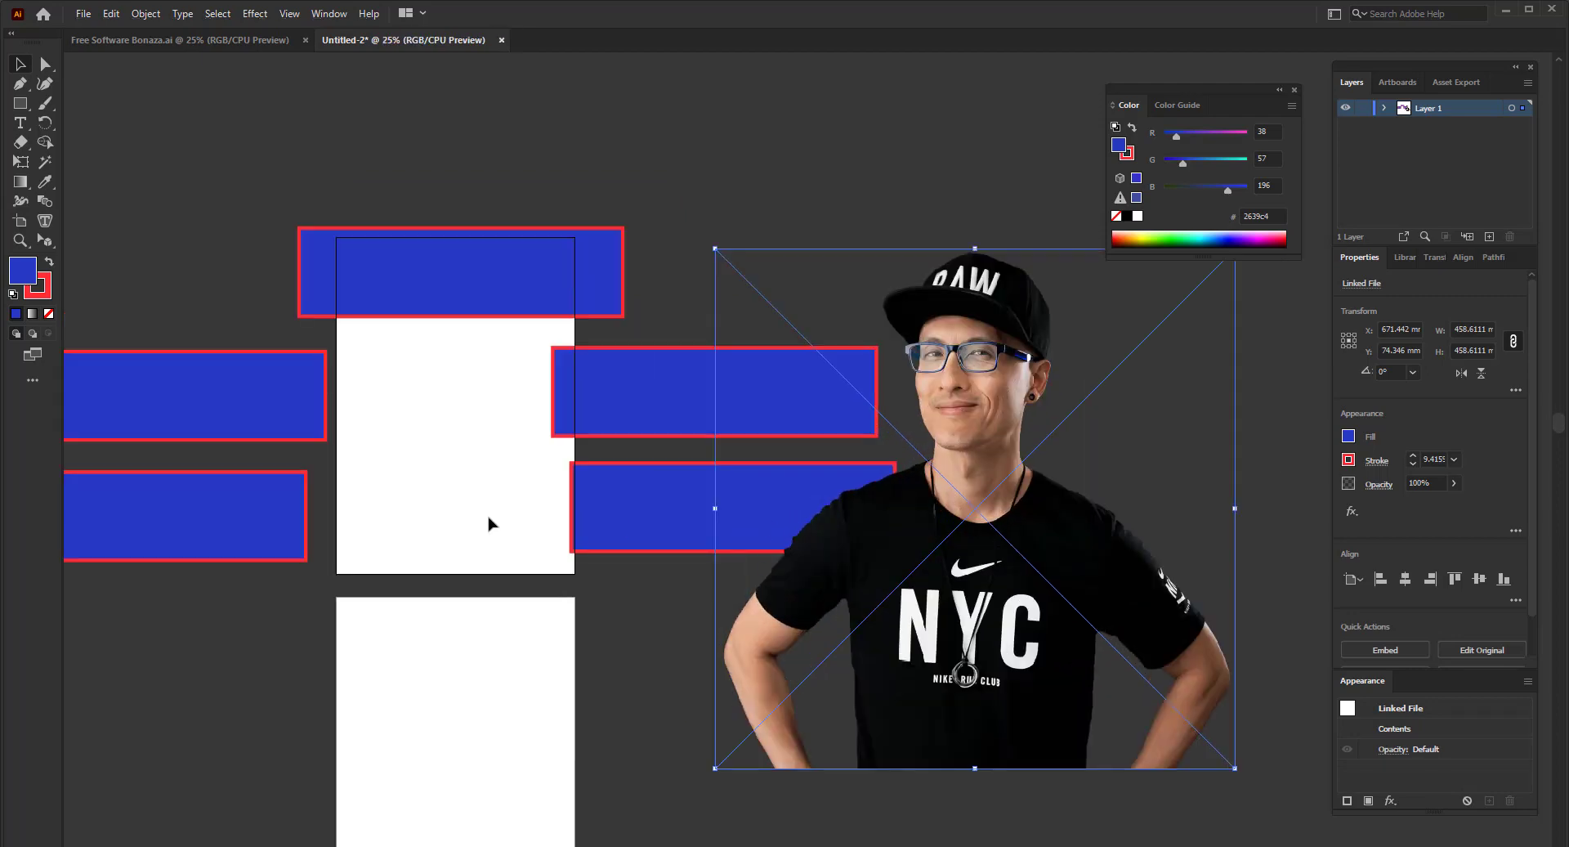
{"action": "scroll", "coordinate": [360, 478], "scroll_direction": "up", "scroll_amount": 1}
{"action": "scroll", "coordinate": [361, 485], "scroll_direction": "down", "scroll_amount": 1}
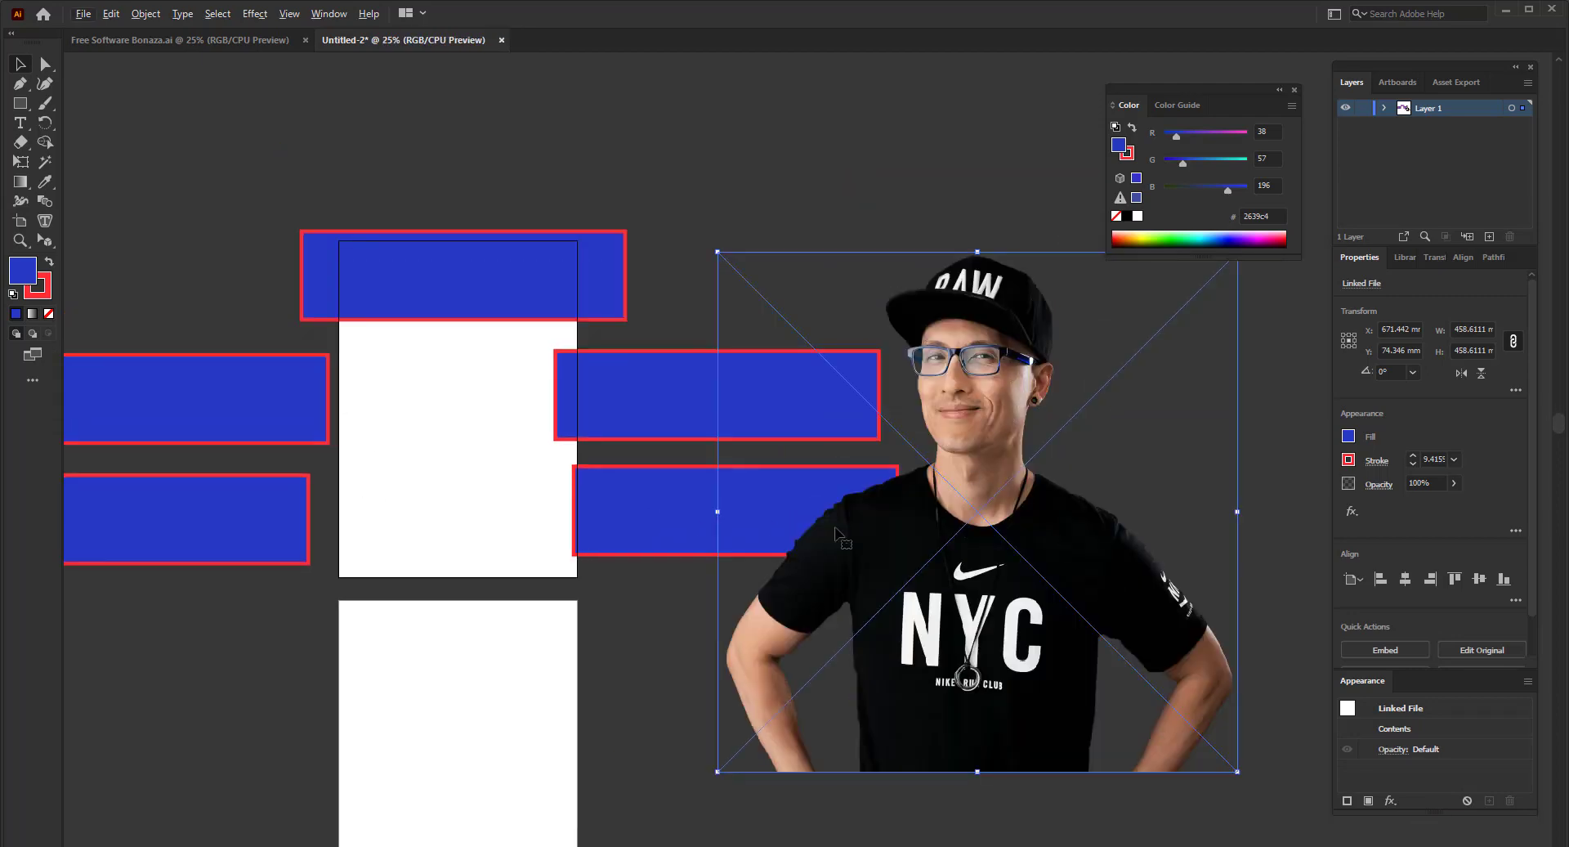
{"action": "scroll", "coordinate": [245, 421], "scroll_direction": "up", "scroll_amount": 1}
{"action": "scroll", "coordinate": [444, 518], "scroll_direction": "down", "scroll_amount": 2}
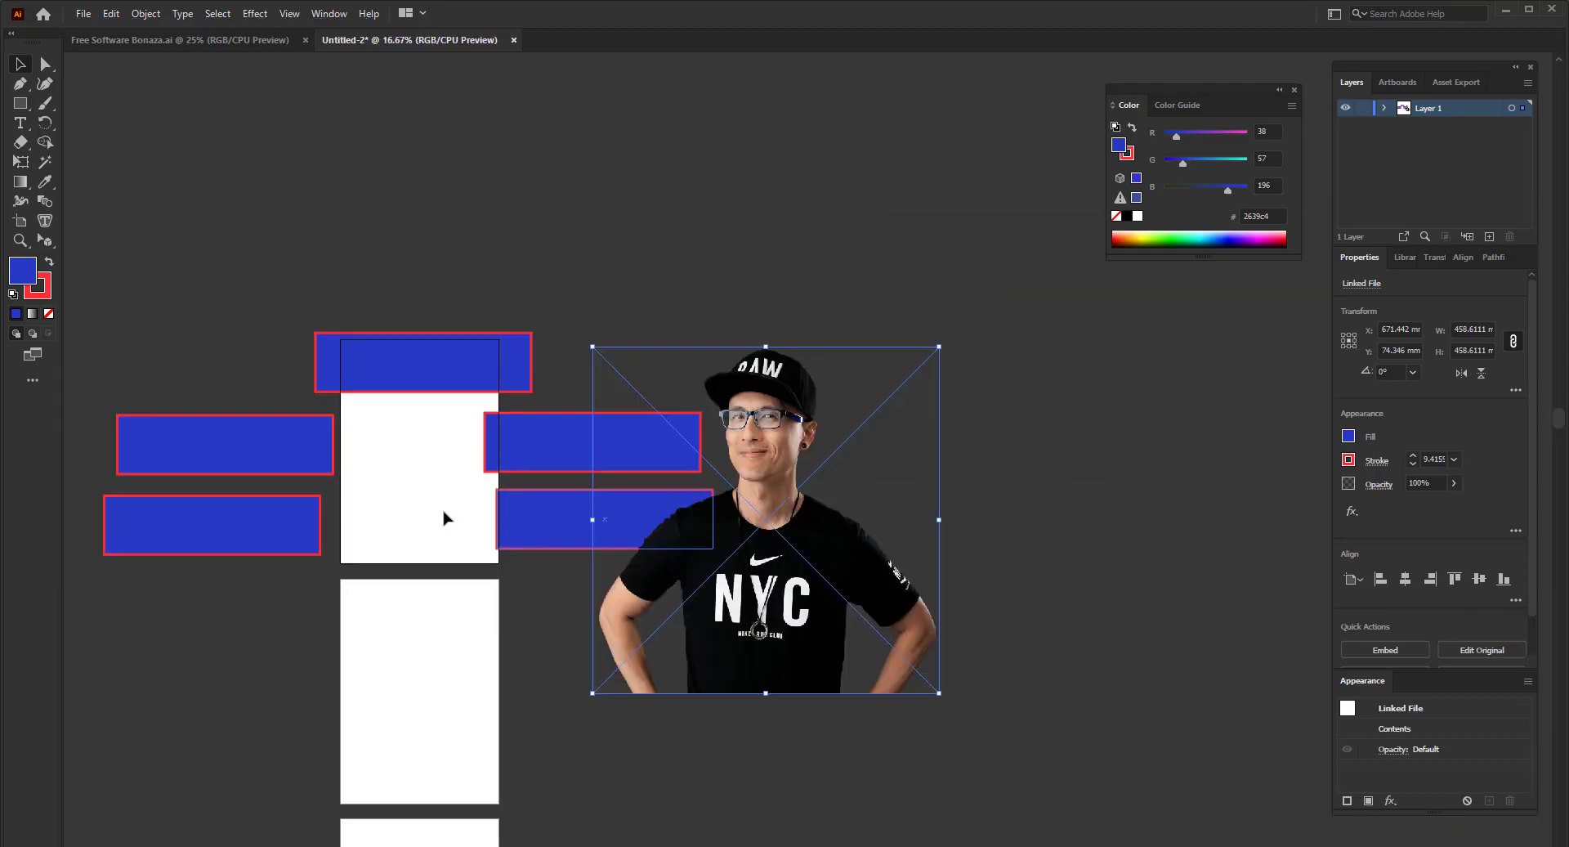
{"action": "scroll", "coordinate": [572, 482], "scroll_direction": "up", "scroll_amount": 1}
{"action": "left_click_drag", "start_coordinate": [997, 559], "coordinate": [997, 500]}
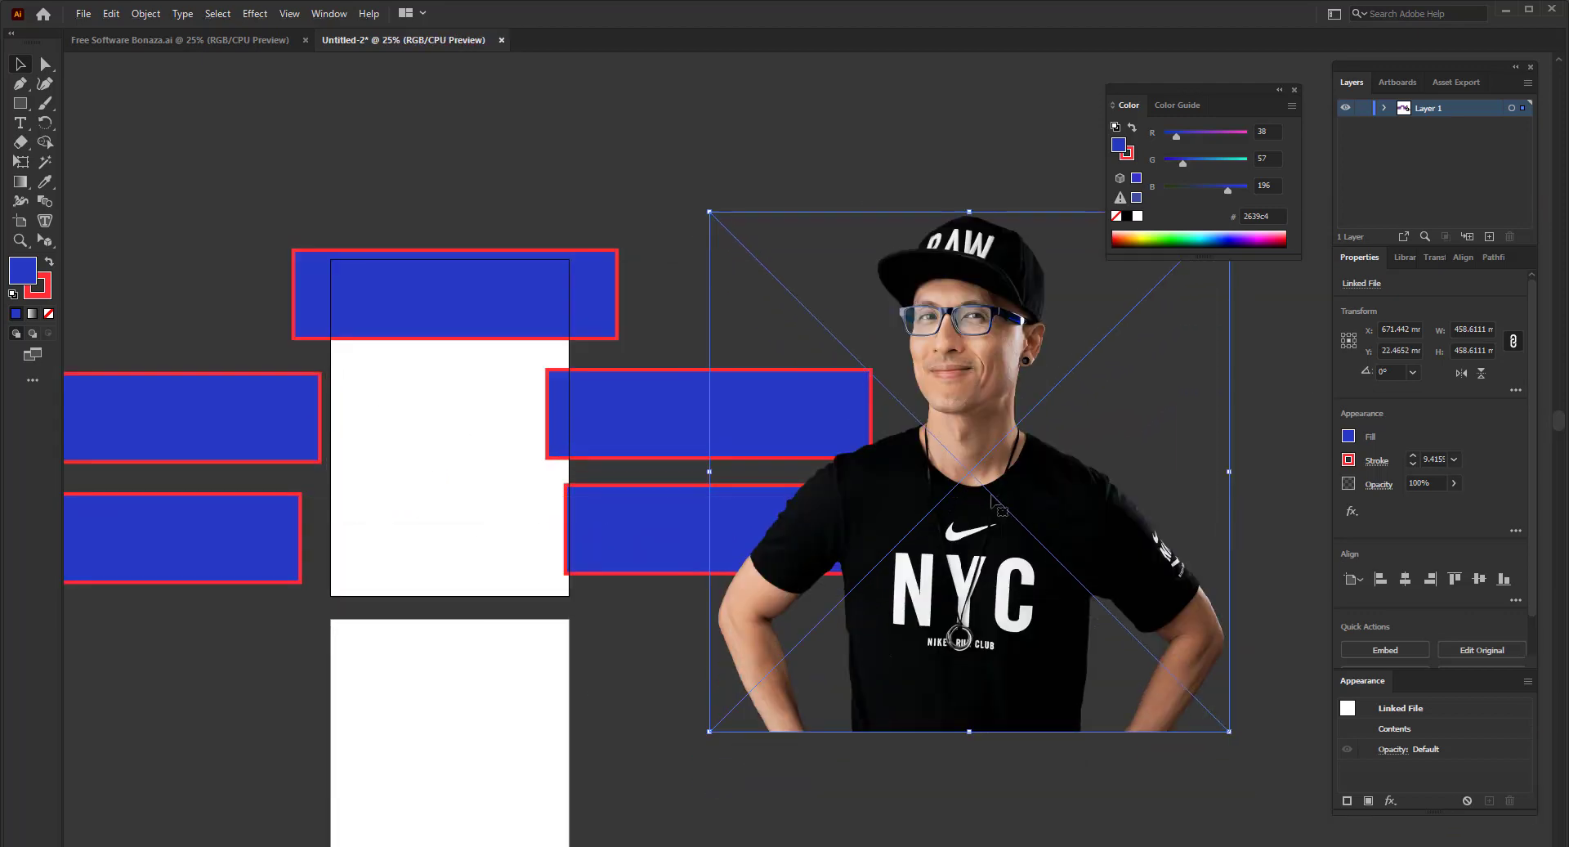
{"action": "scroll", "coordinate": [748, 463], "scroll_direction": "up", "scroll_amount": 1}
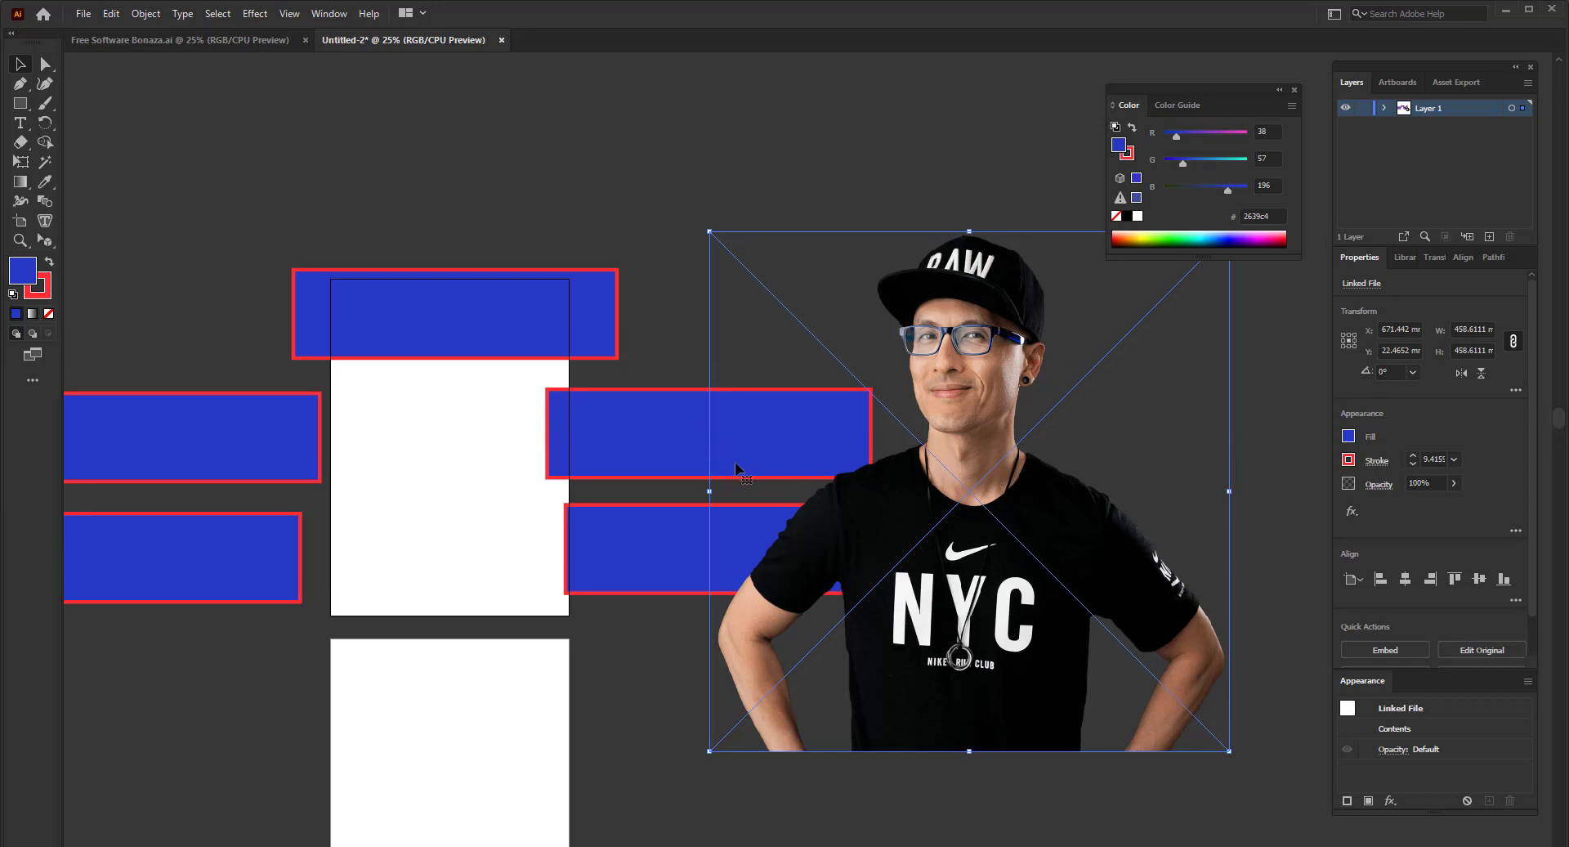
{"action": "scroll", "coordinate": [587, 513], "scroll_direction": "up", "scroll_amount": 1}
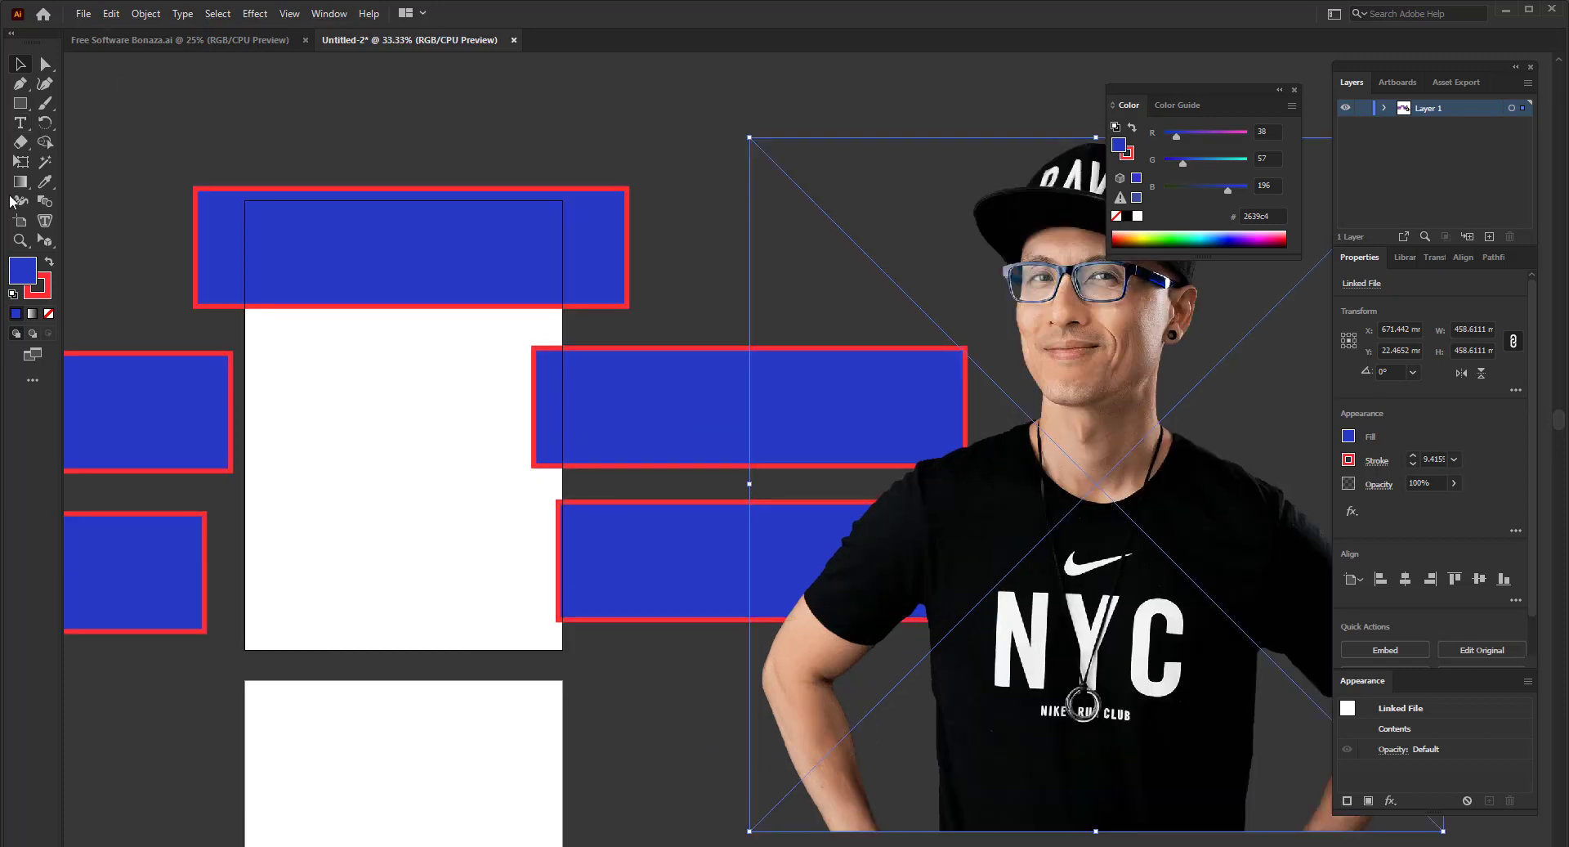
- Preview the first artboard in Presentation Mode with the photo placed outside it, then return to the normal view
{"action": "left_click", "coordinate": [33, 353]}
{"action": "left_click", "coordinate": [119, 375]}
{"action": "key", "text": "Escape"}
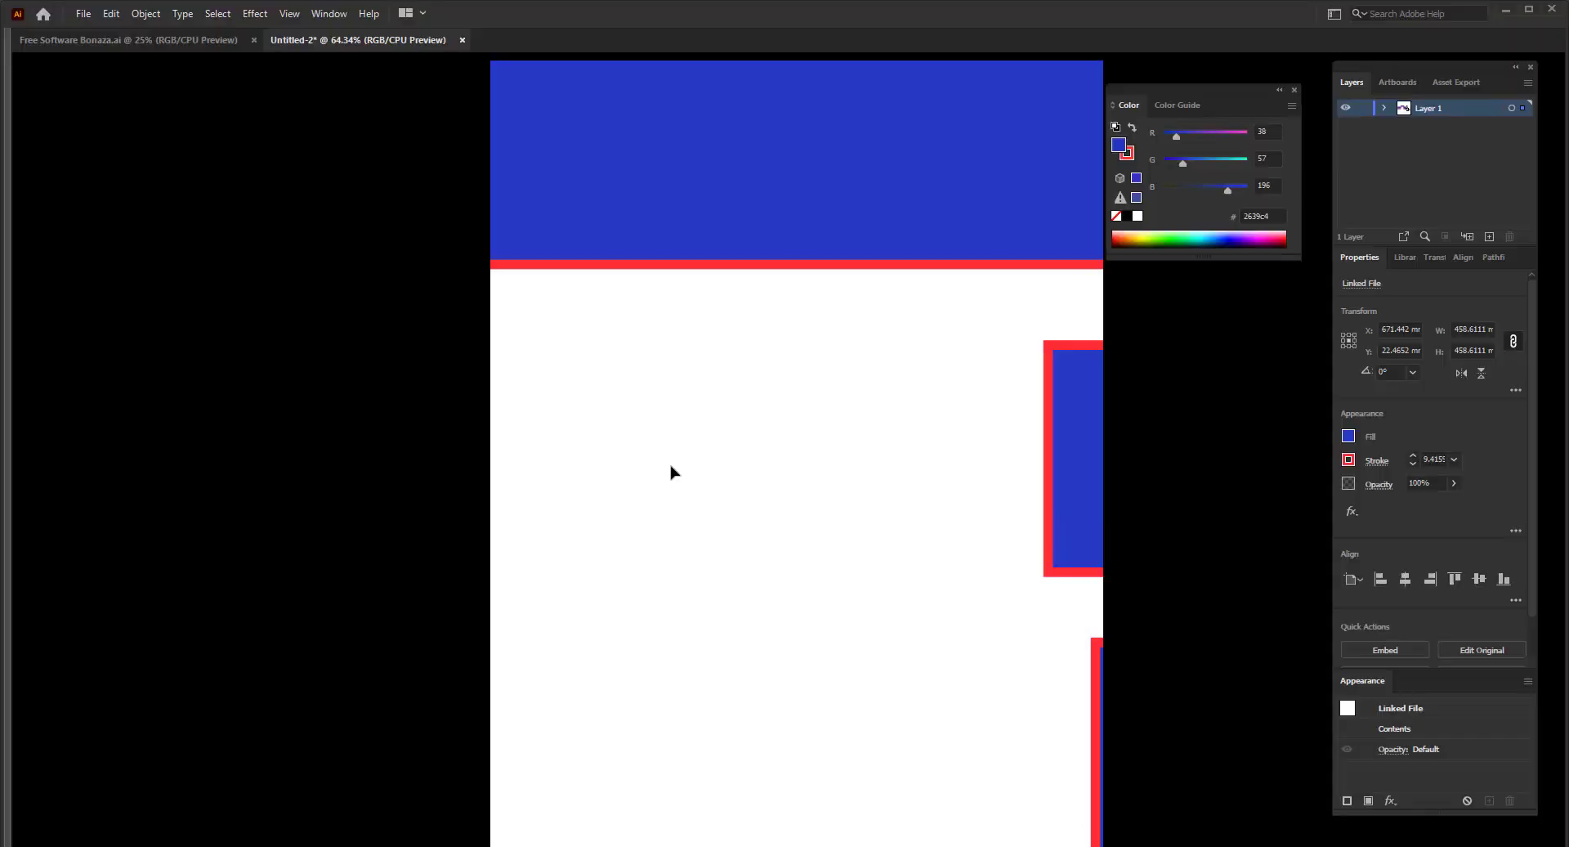
- Move the photo farther right, clear of the blue rectangles beside the first artboard
{"action": "scroll", "coordinate": [531, 502], "scroll_direction": "down", "scroll_amount": 2}
{"action": "scroll", "coordinate": [549, 466], "scroll_direction": "down", "scroll_amount": 3}
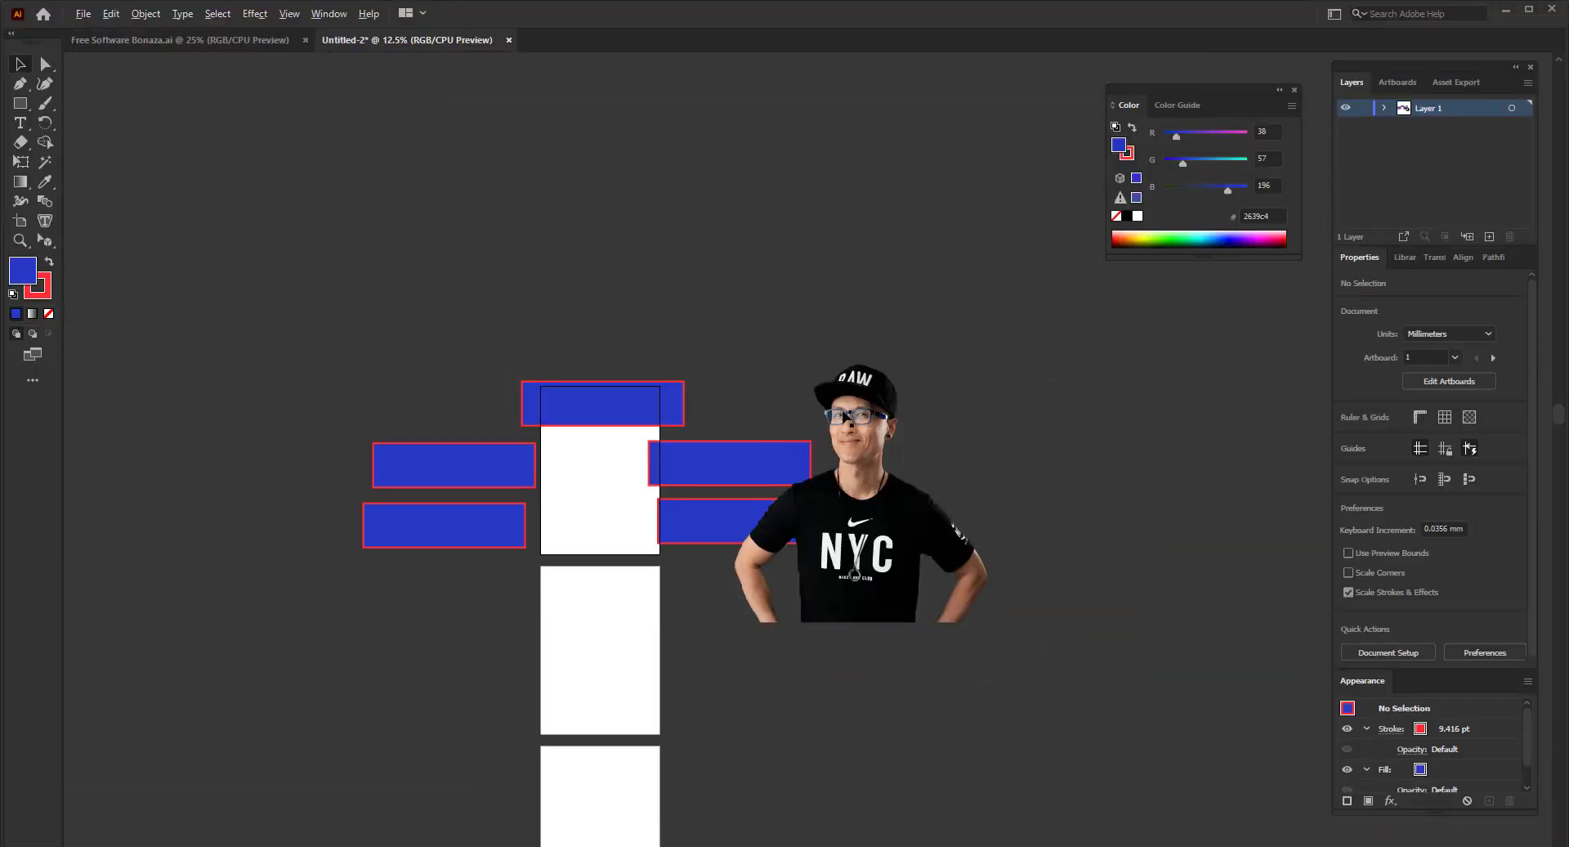
{"action": "left_click_drag", "start_coordinate": [796, 611], "coordinate": [997, 577]}
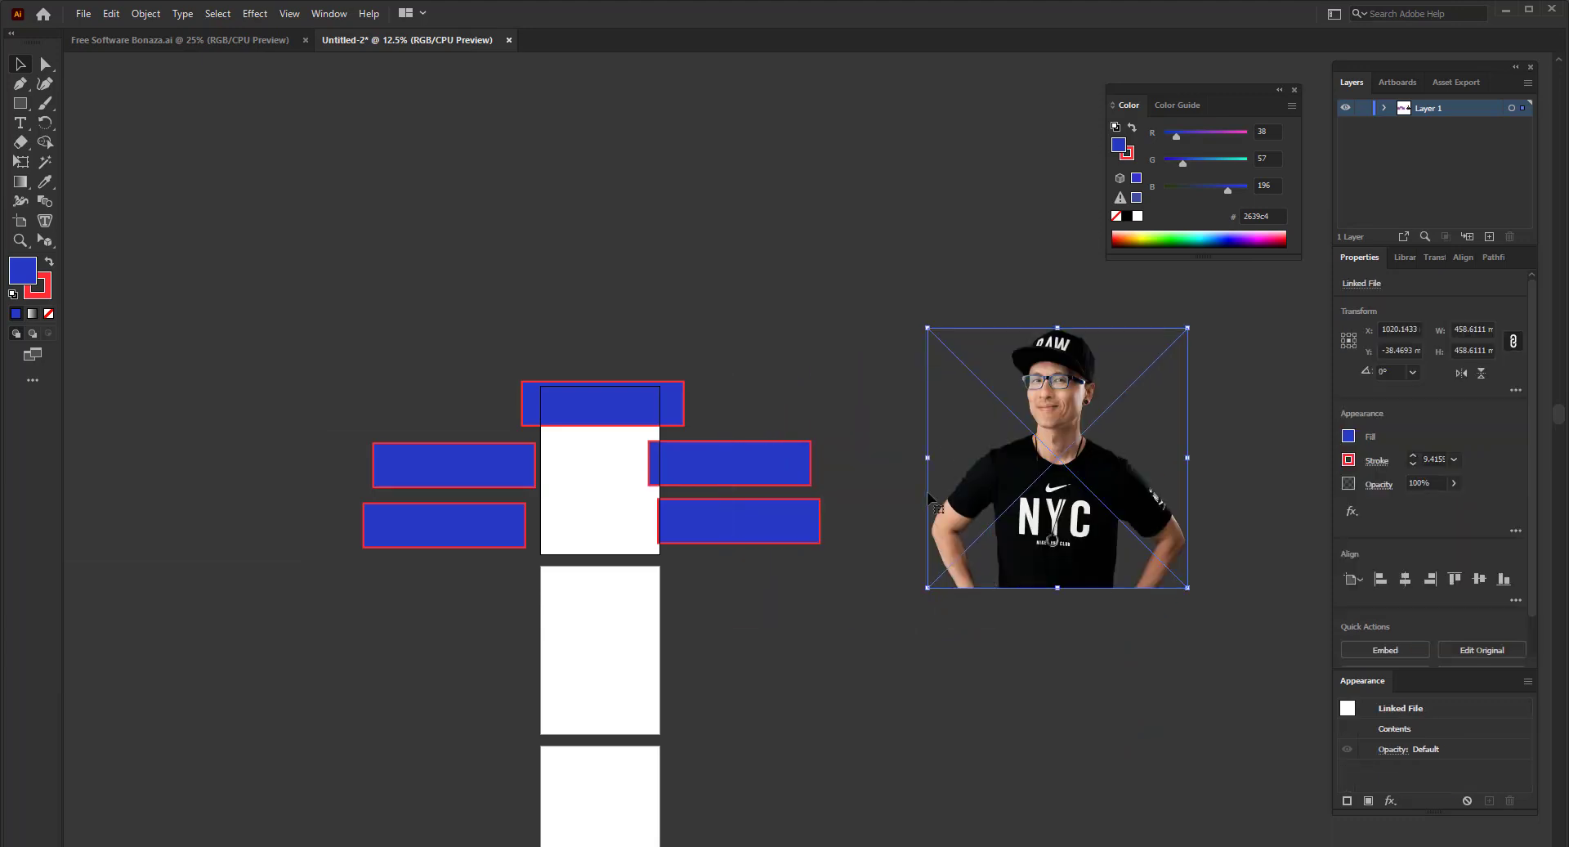
- Stretch the rectangle across the artboard's top downward to about 170 mm high and move the two right-hand rectangles off the artboard
{"action": "scroll", "coordinate": [594, 445], "scroll_direction": "up", "scroll_amount": 3}
{"action": "left_click", "coordinate": [623, 402]}
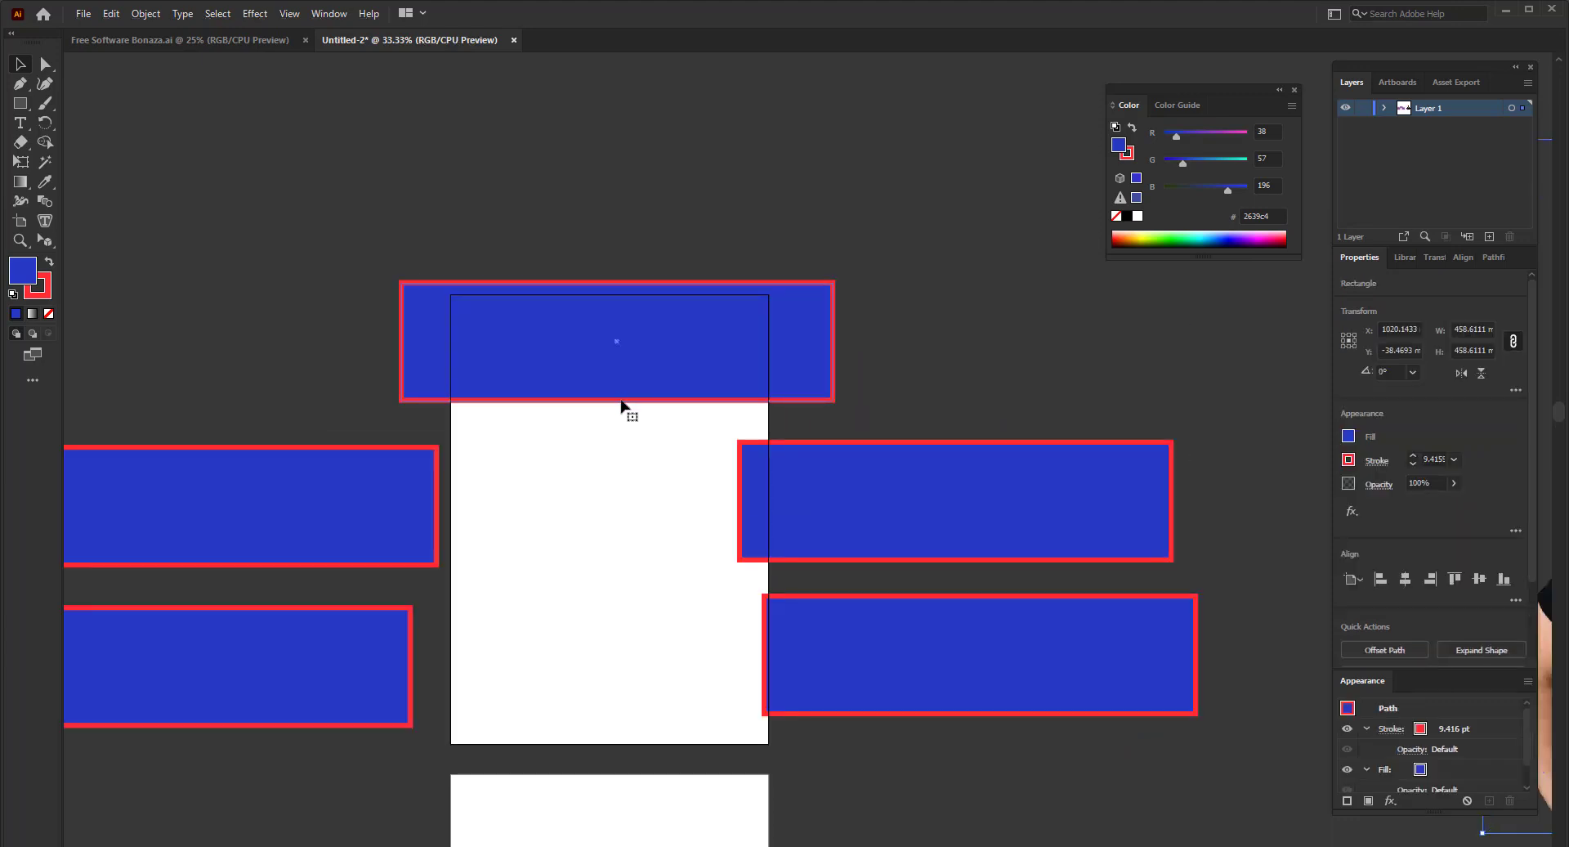
{"action": "left_click_drag", "start_coordinate": [622, 402], "coordinate": [620, 541]}
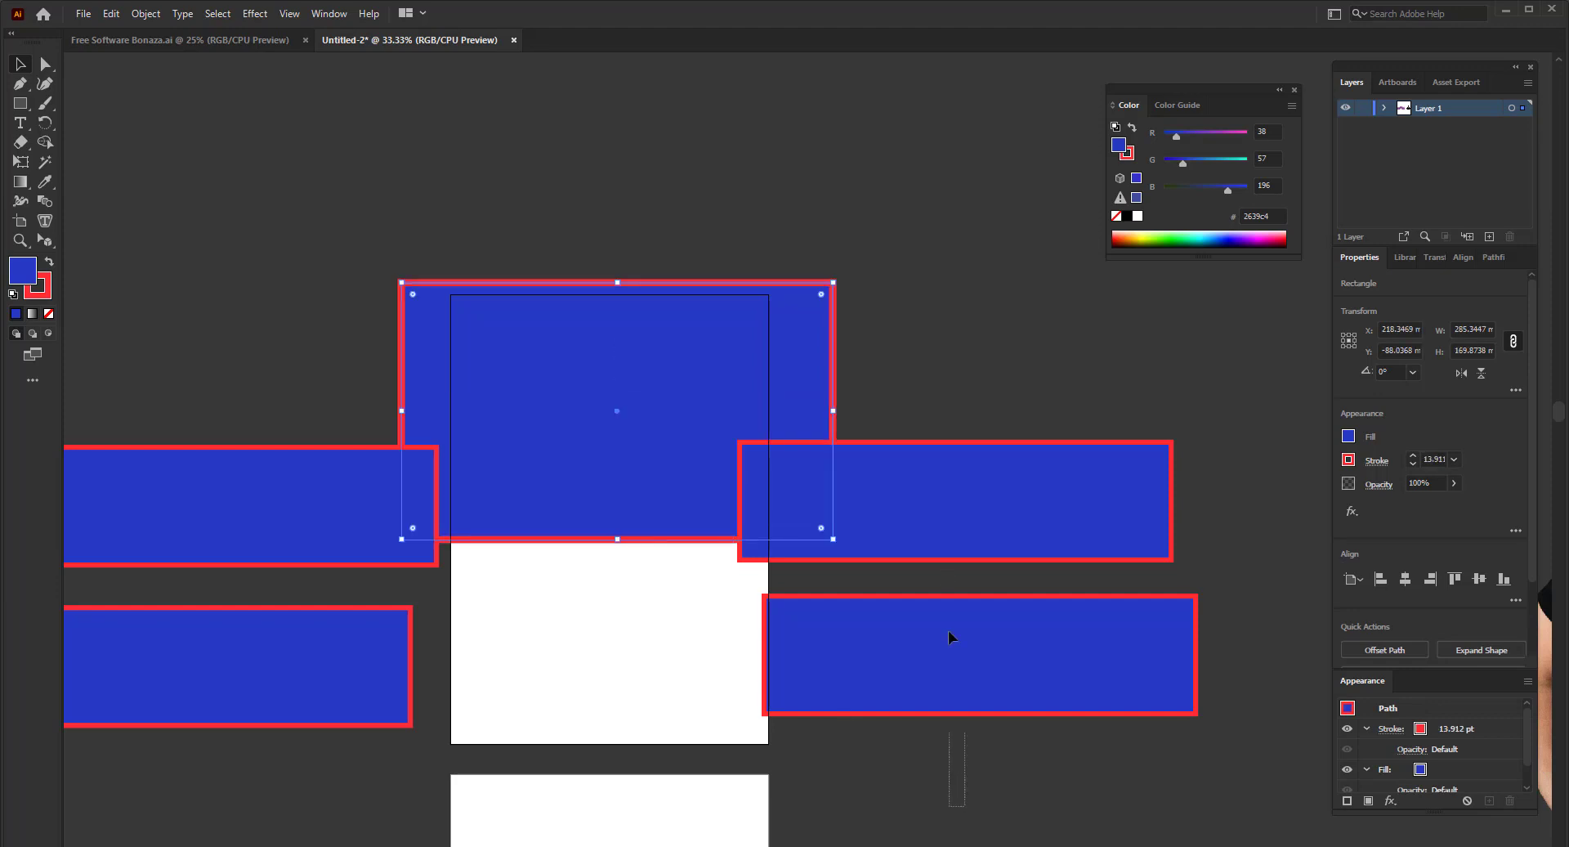
{"action": "left_click", "coordinate": [946, 533]}
{"action": "left_click_drag", "start_coordinate": [946, 532], "coordinate": [1114, 537]}
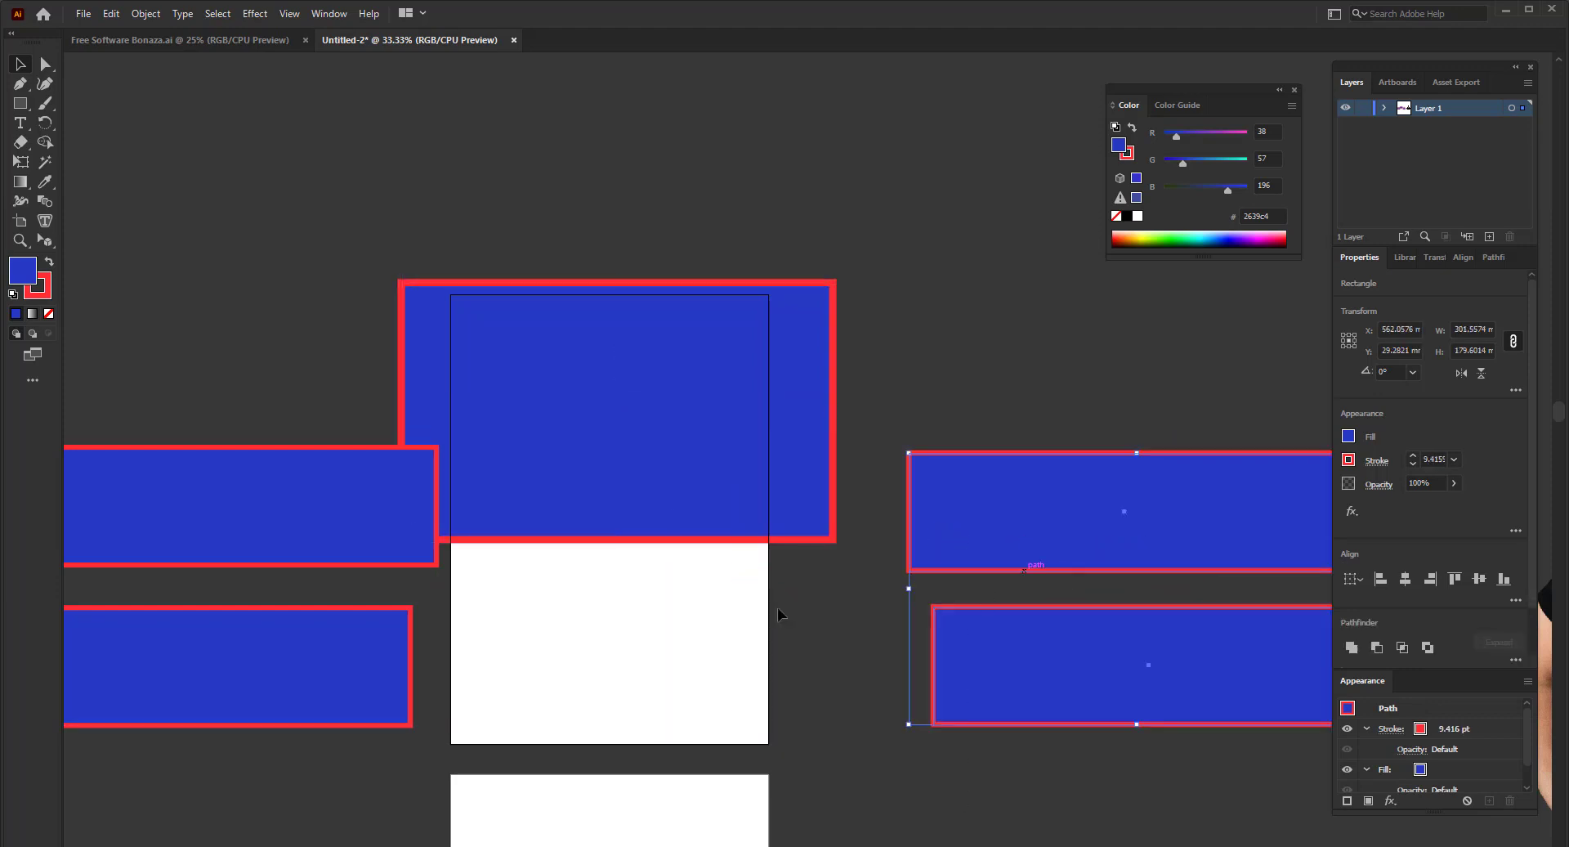
- Remove the red stroke from the large blue rectangle covering the upper part of the first artboard
{"action": "left_click", "coordinate": [679, 494]}
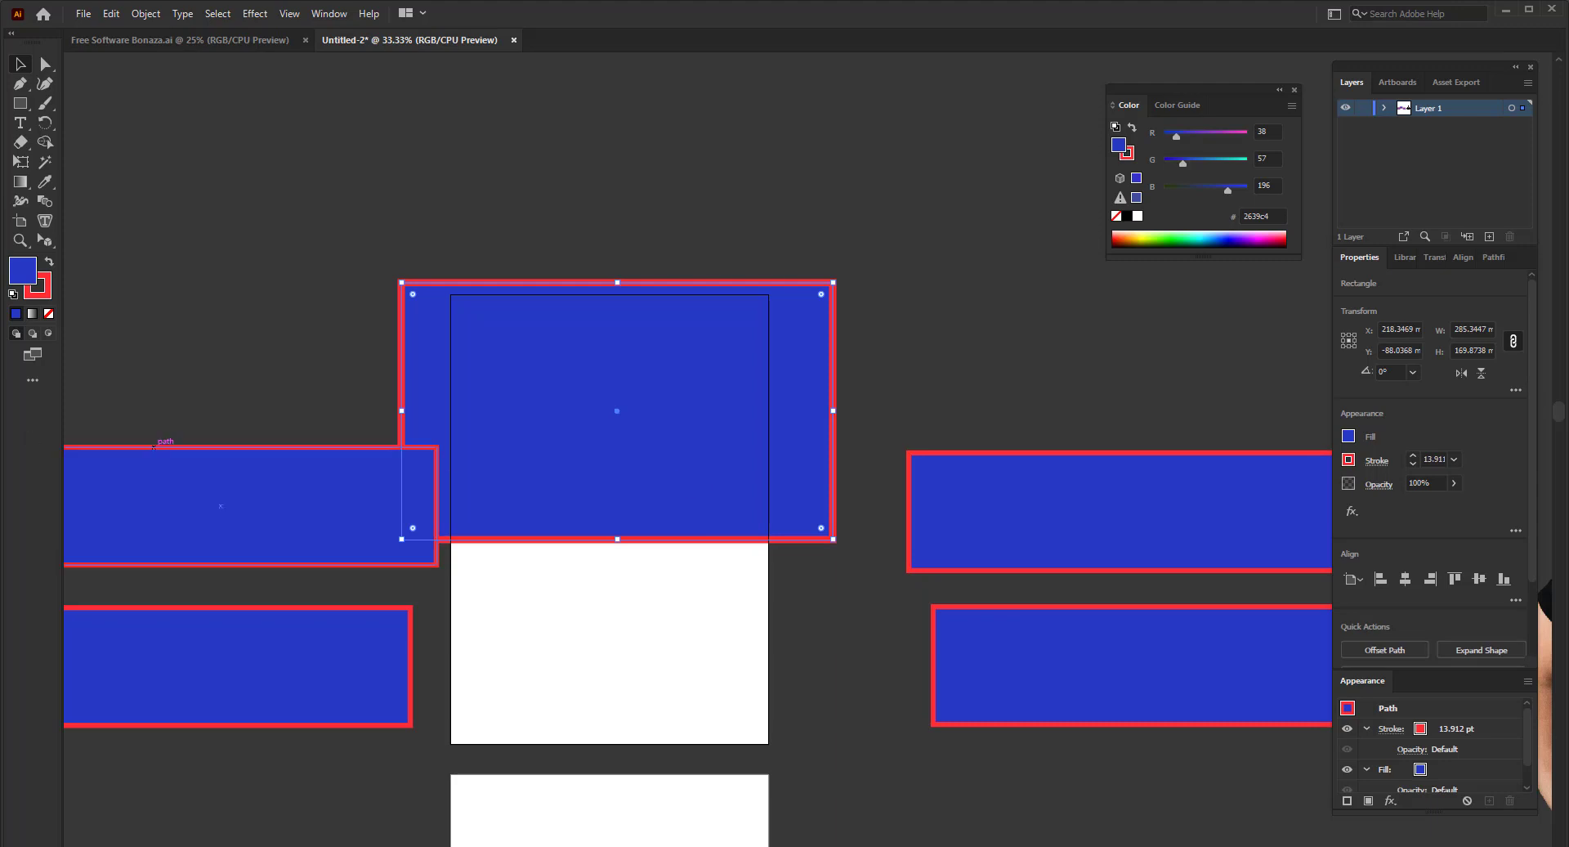
{"action": "left_click", "coordinate": [47, 294]}
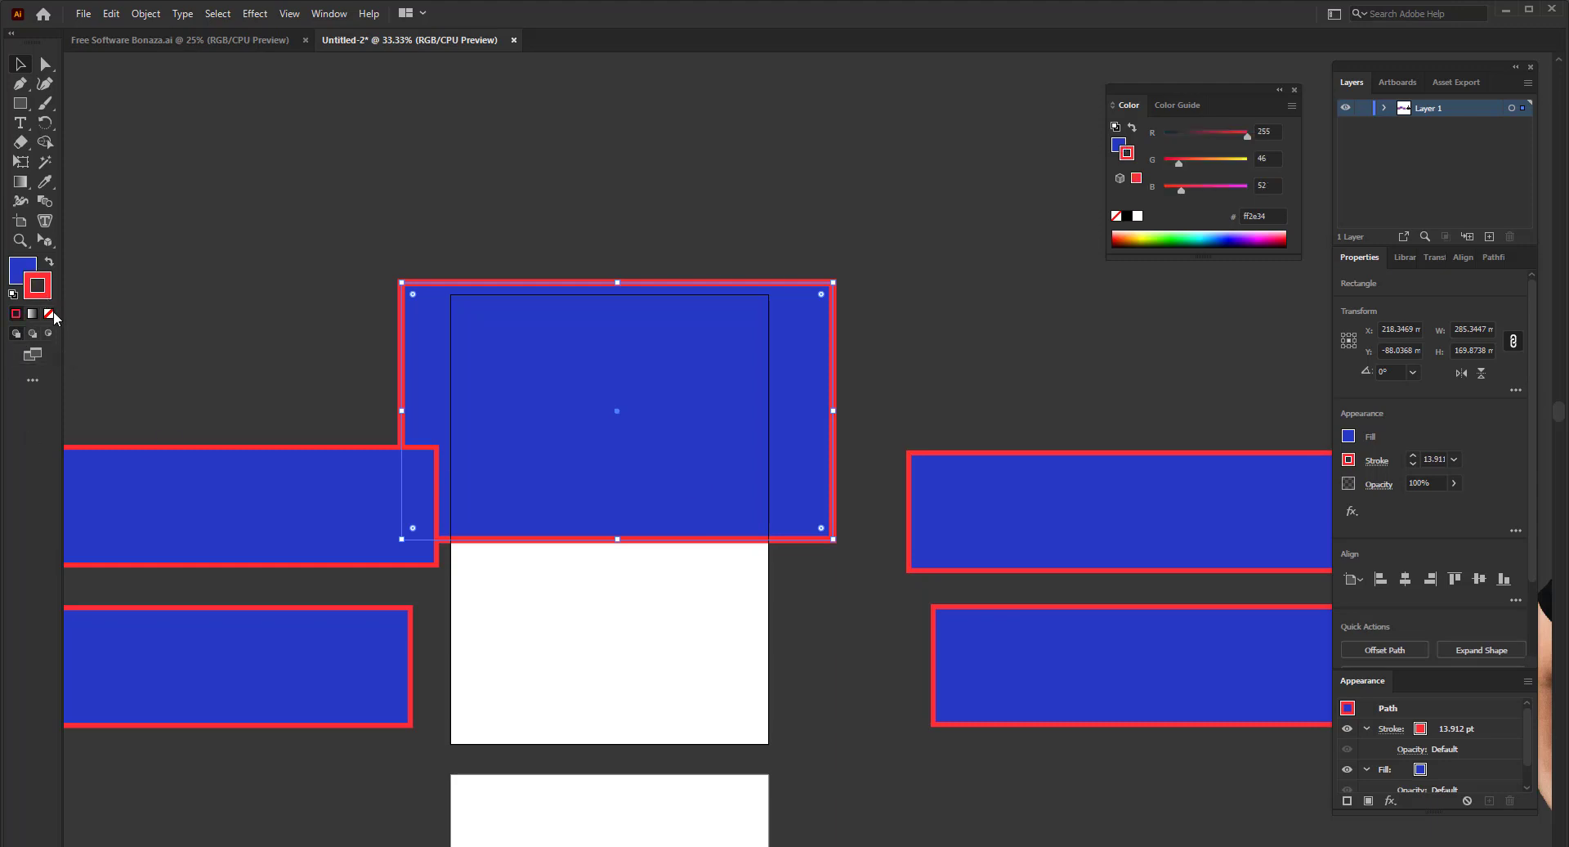
{"action": "left_click", "coordinate": [48, 313]}
- Move the photo onto the large blue rectangle and scale it down proportionally to about 114 mm square, keeping its bottom on the rectangle's lower edge
{"action": "scroll", "coordinate": [319, 660], "scroll_direction": "down", "scroll_amount": 4}
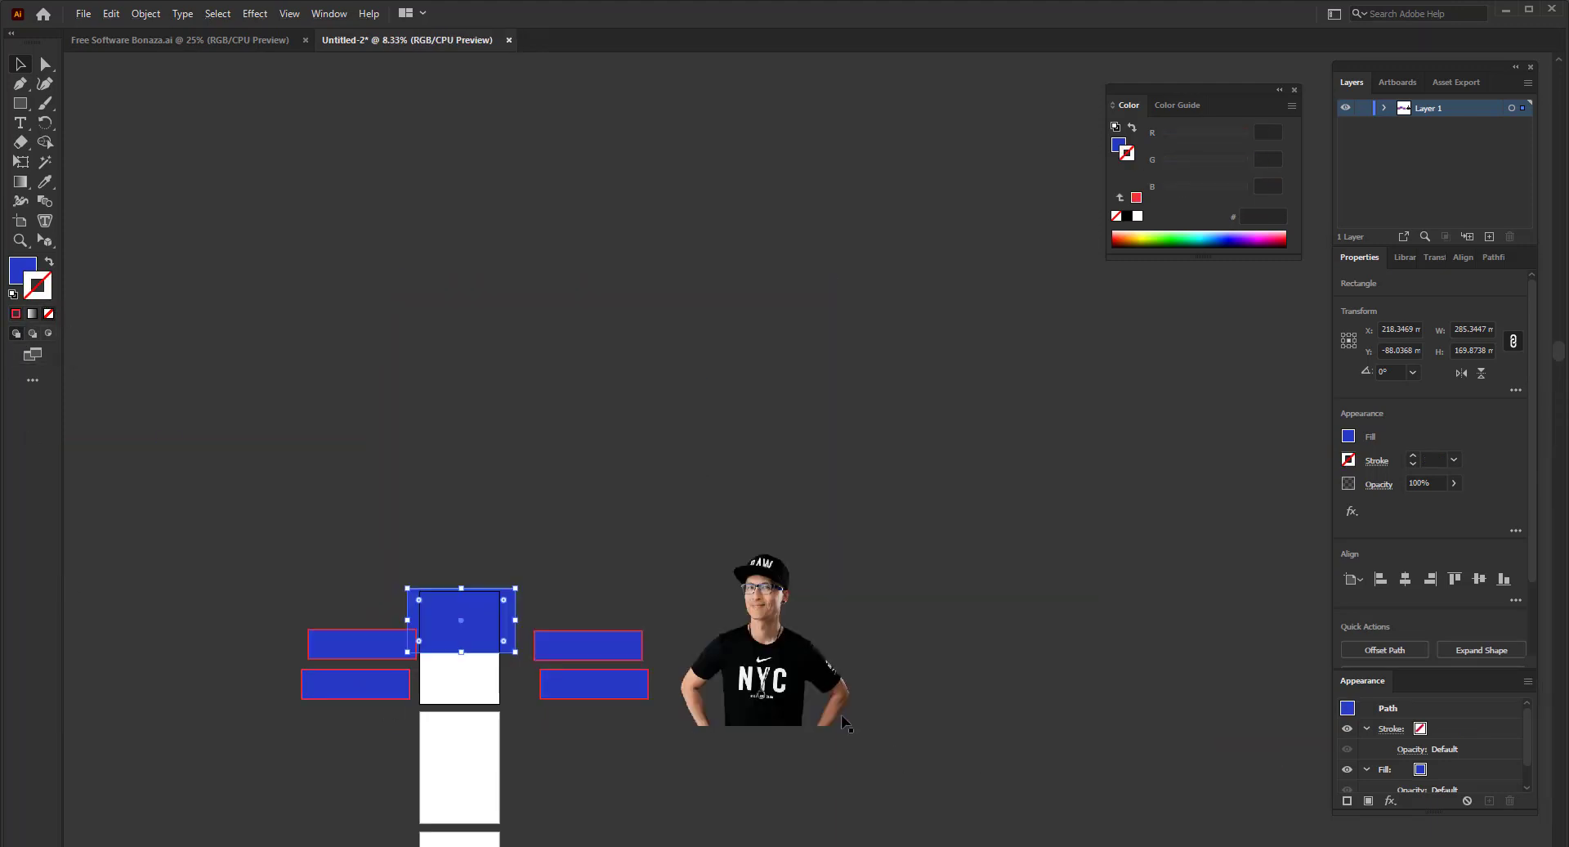
{"action": "left_click_drag", "start_coordinate": [776, 693], "coordinate": [502, 617]}
{"action": "scroll", "coordinate": [630, 342], "scroll_direction": "up", "scroll_amount": 3}
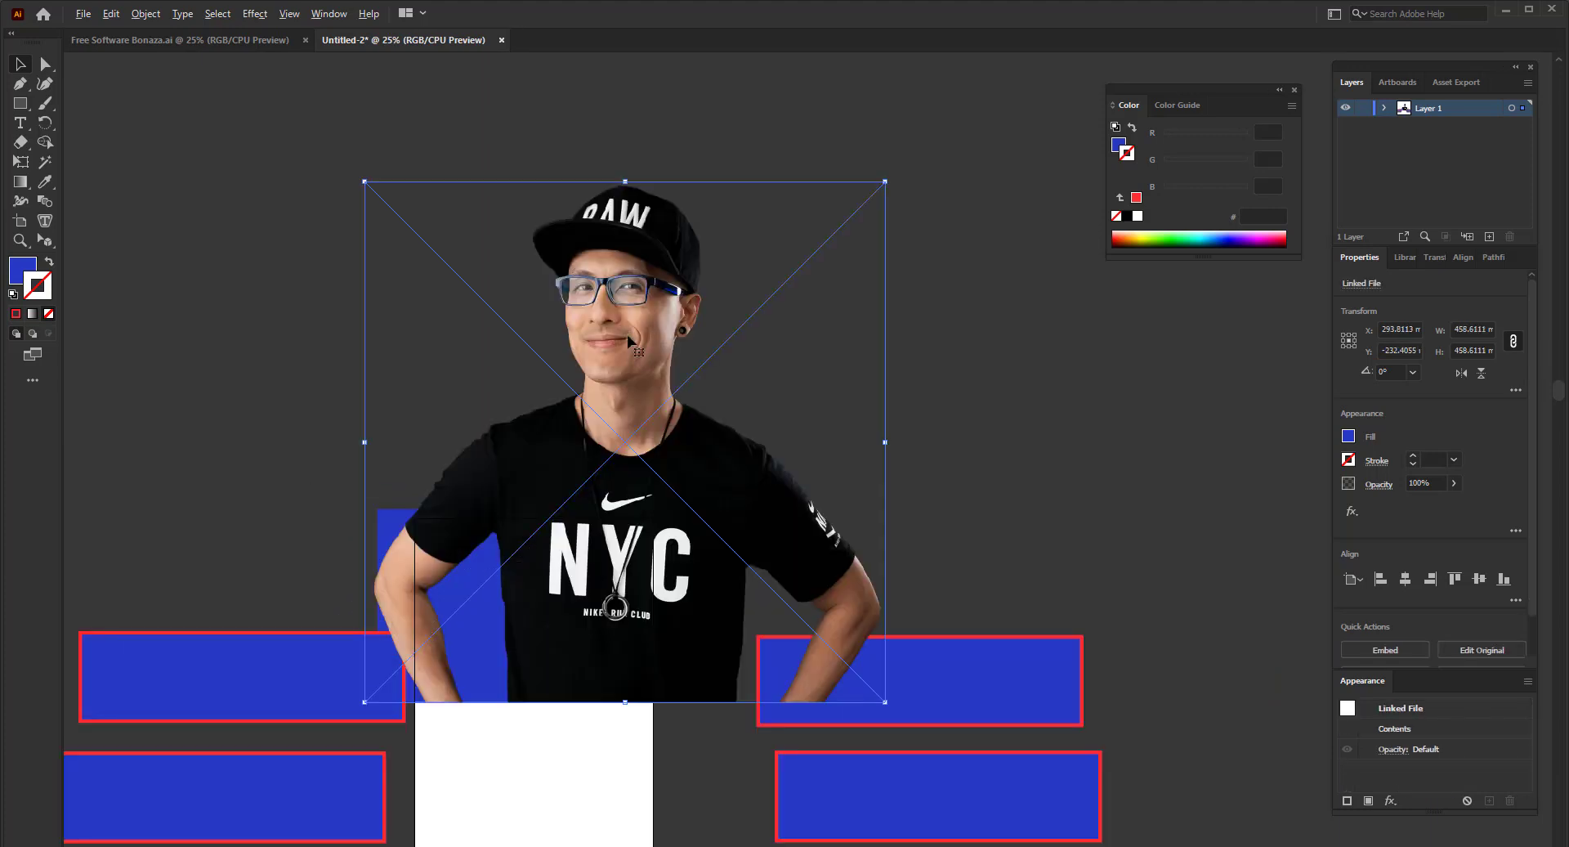
{"action": "left_click_drag", "start_coordinate": [625, 182], "coordinate": [606, 572]}
- Shift the photo left so it lies inside the artboard and enlarge it proportionally to about 143 mm square
{"action": "scroll", "coordinate": [421, 680], "scroll_direction": "up", "scroll_amount": 3}
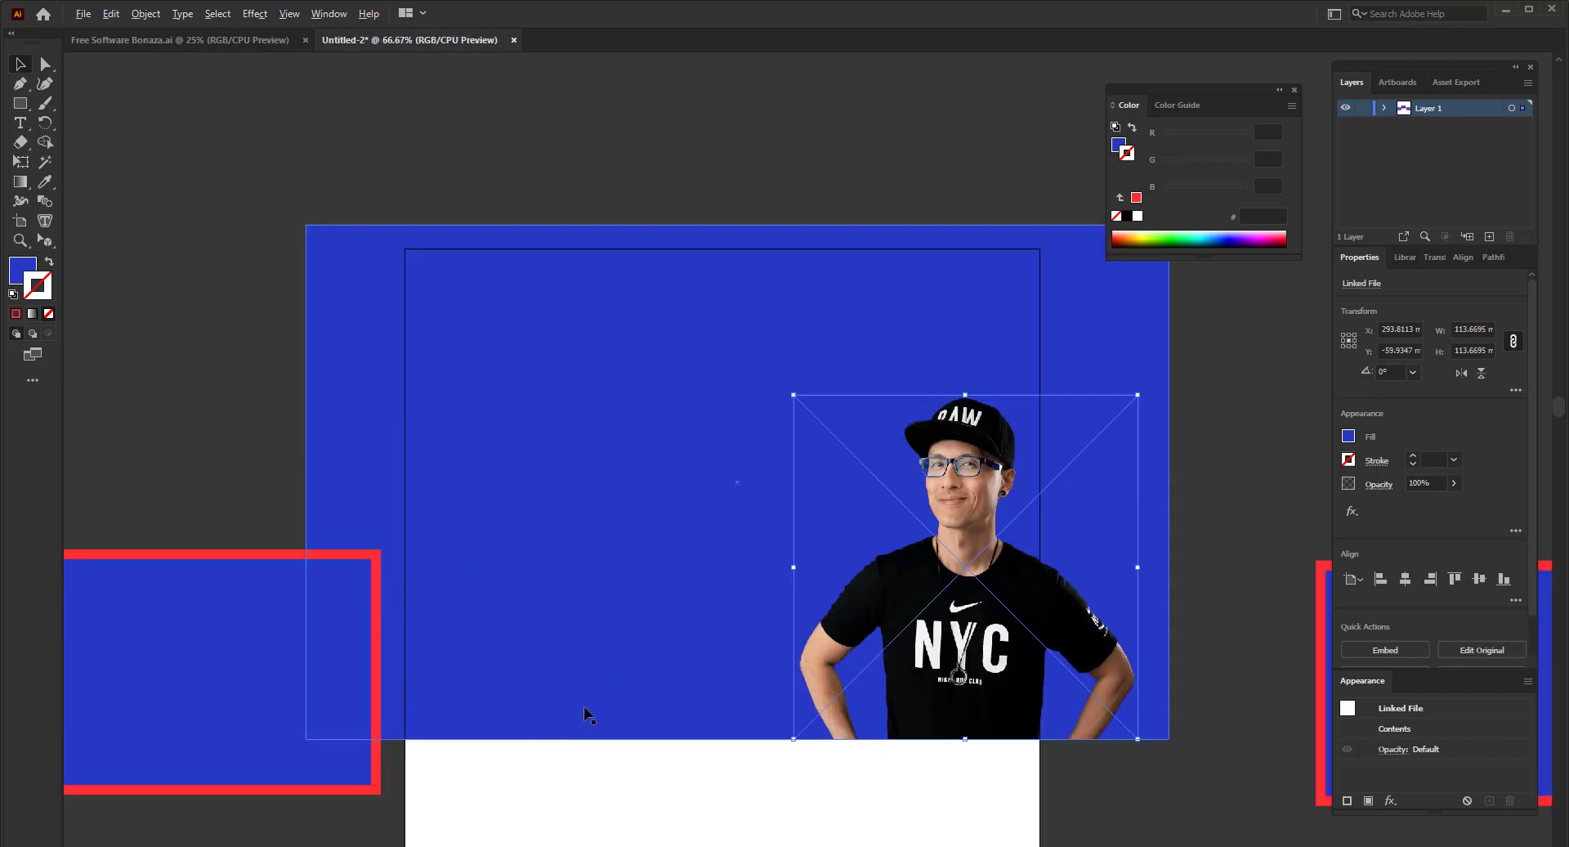
{"action": "left_click_drag", "start_coordinate": [965, 658], "coordinate": [854, 654]}
{"action": "left_click", "coordinate": [842, 650], "text": "shift"}
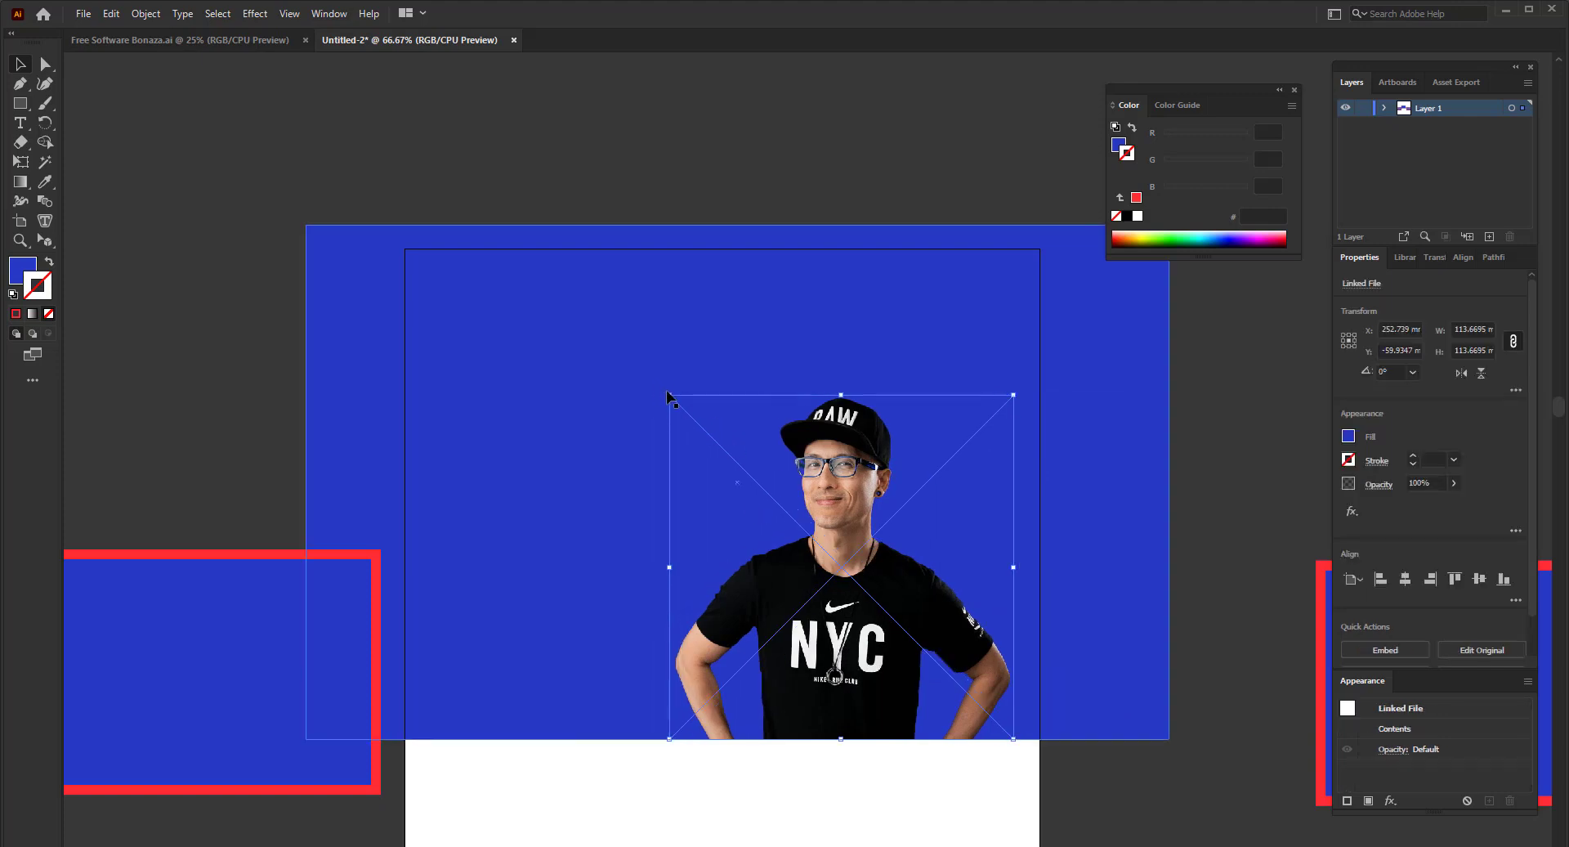
{"action": "left_click_drag", "start_coordinate": [669, 395], "coordinate": [581, 307]}
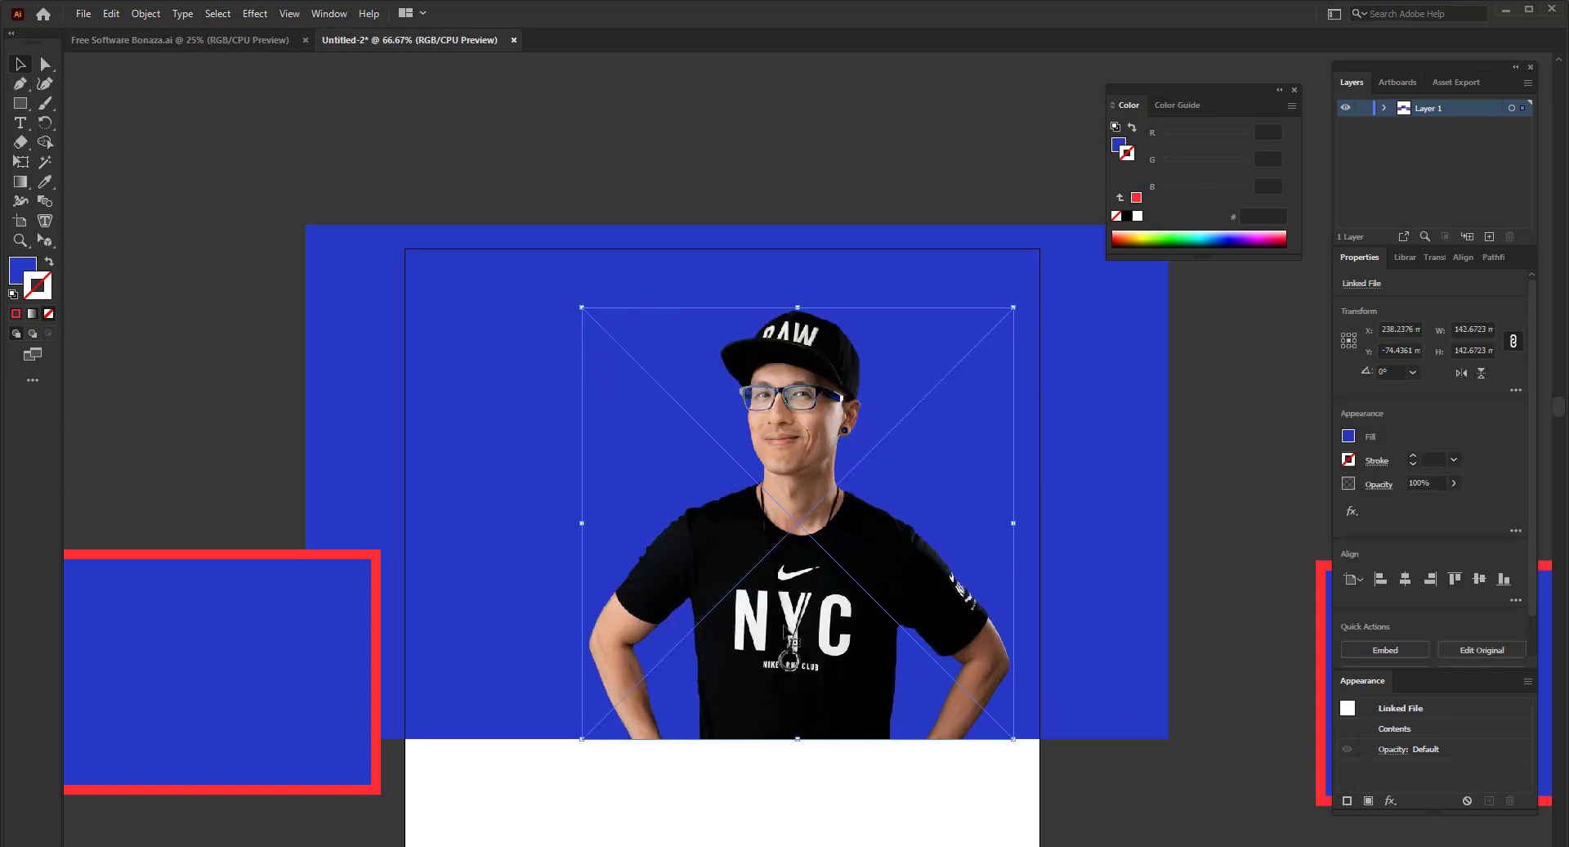
- Deselect everything and preview the first artboard in Presentation Mode with the photo over the blue rectangle, then return to the normal view
{"action": "left_click", "coordinate": [1120, 830]}
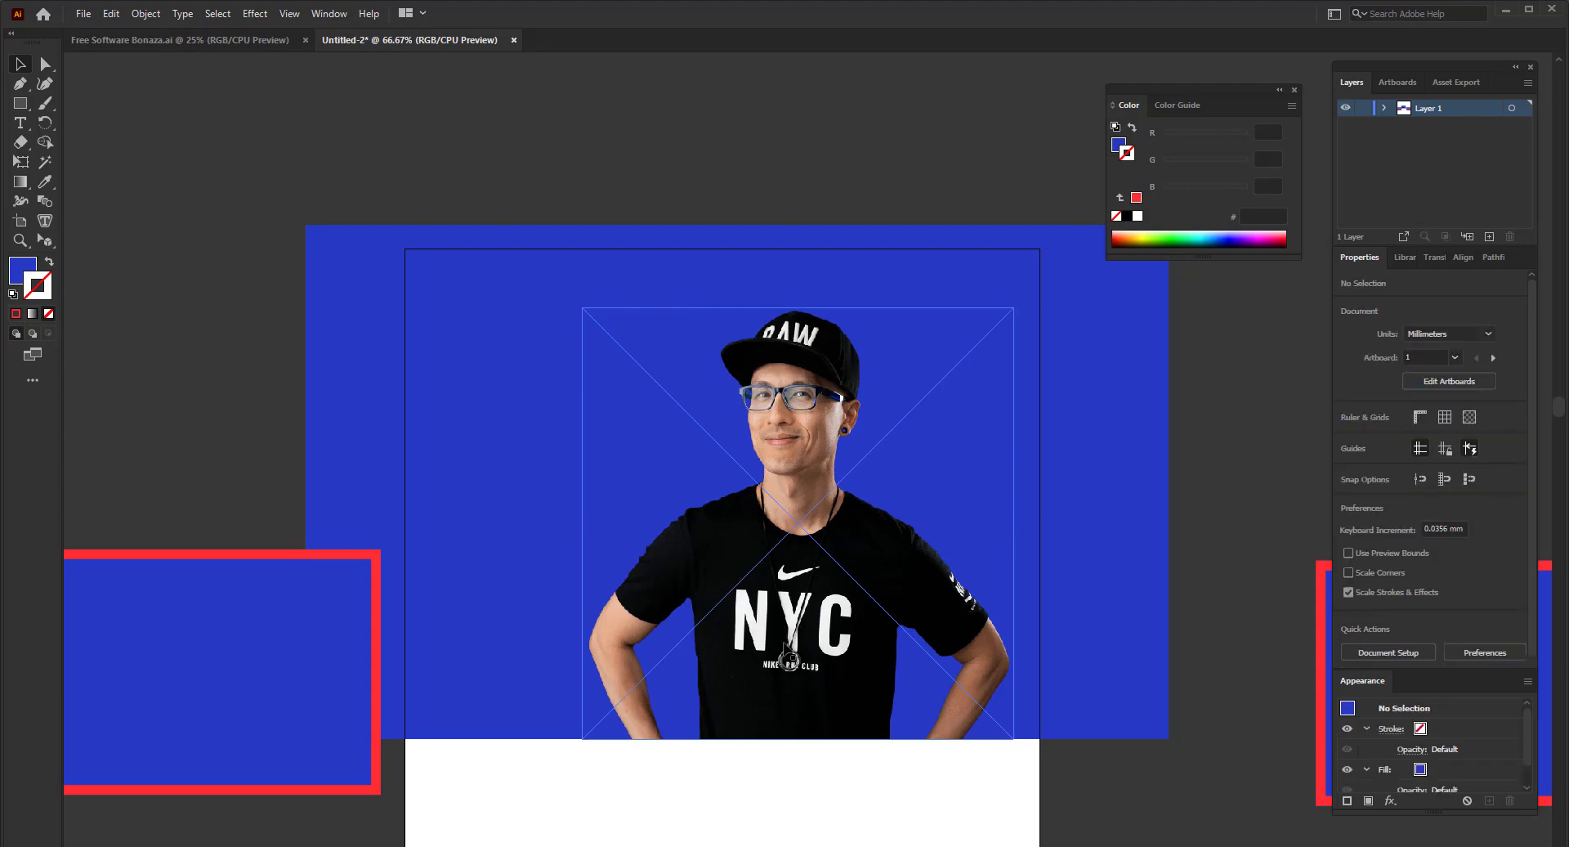
{"action": "key", "text": "shift+f"}
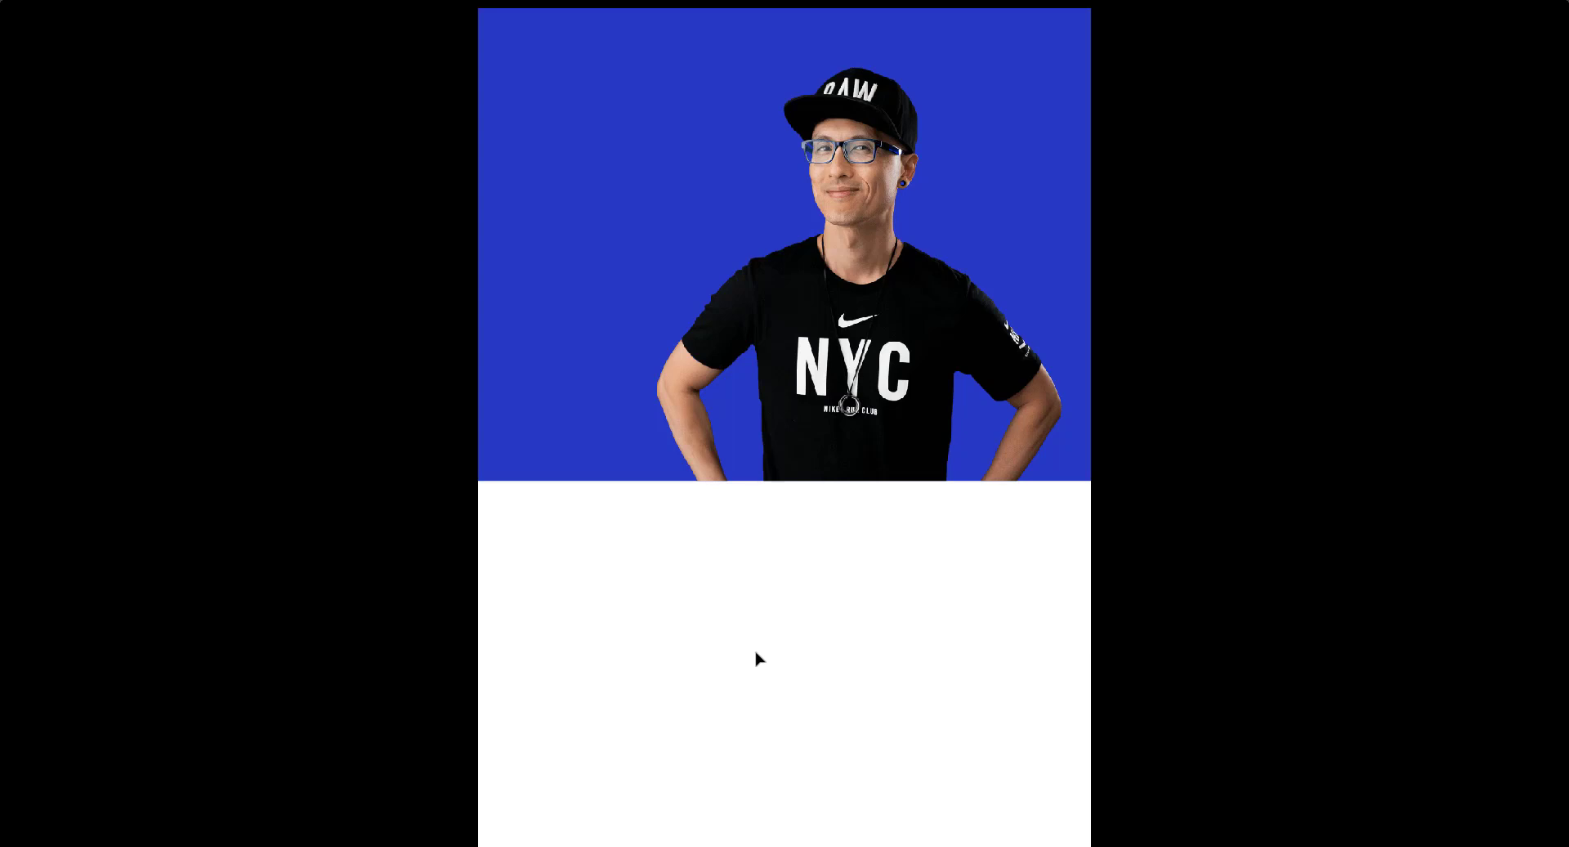
{"action": "key", "text": "Escape"}
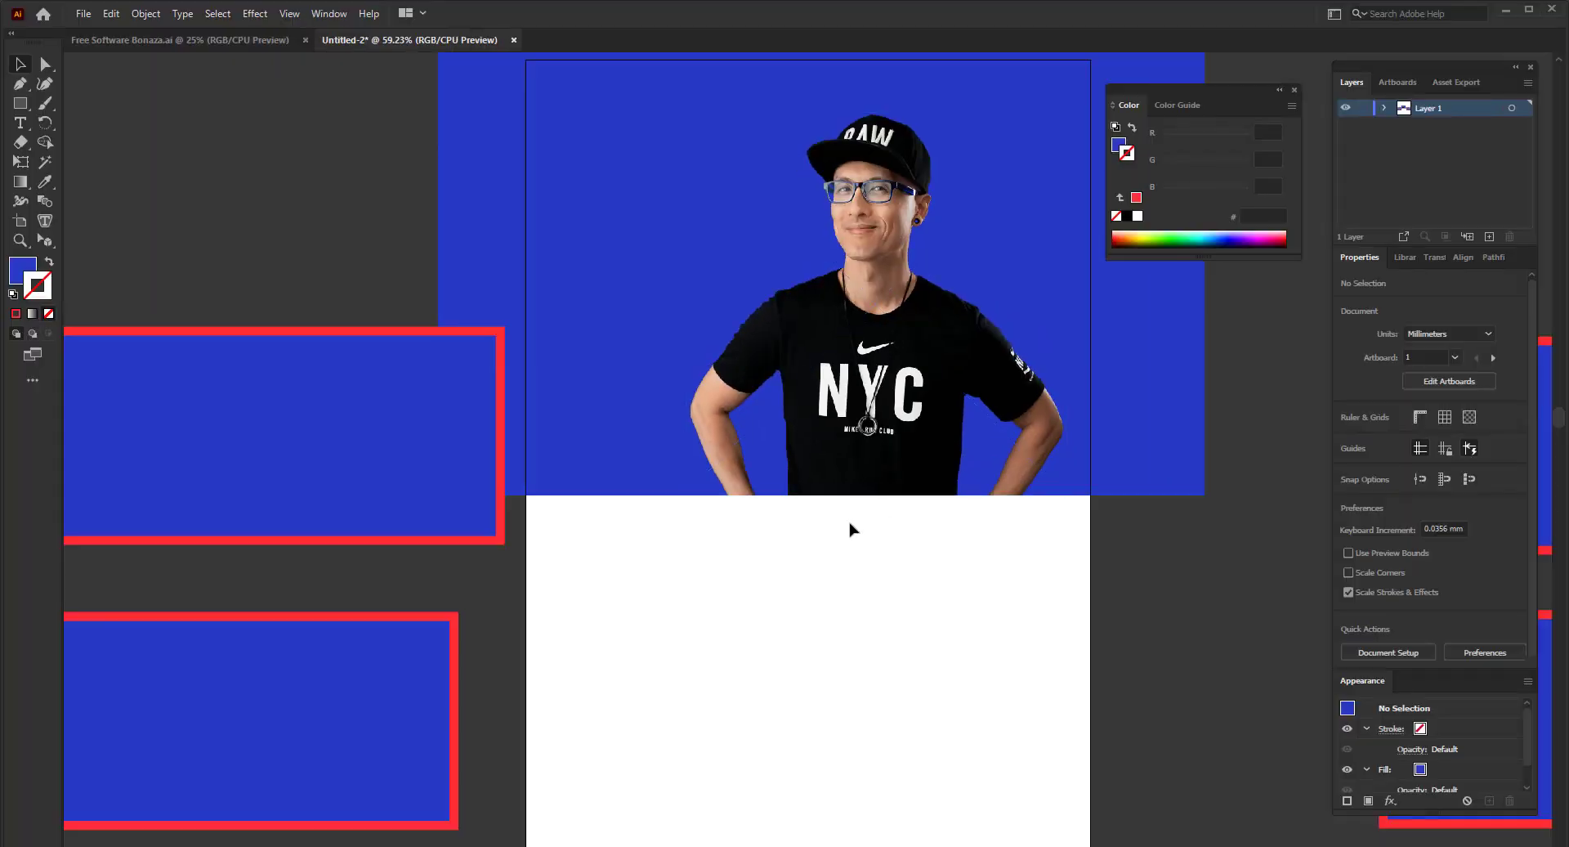
- Move the photo to the middle of the large blue rectangle and align its bottom edge to the rectangle as key object
{"action": "left_click_drag", "start_coordinate": [897, 445], "coordinate": [797, 388]}
{"action": "scroll", "coordinate": [877, 471], "scroll_direction": "up", "scroll_amount": 2}
{"action": "left_click", "coordinate": [887, 504], "text": "shift"}
{"action": "left_click", "coordinate": [896, 498]}
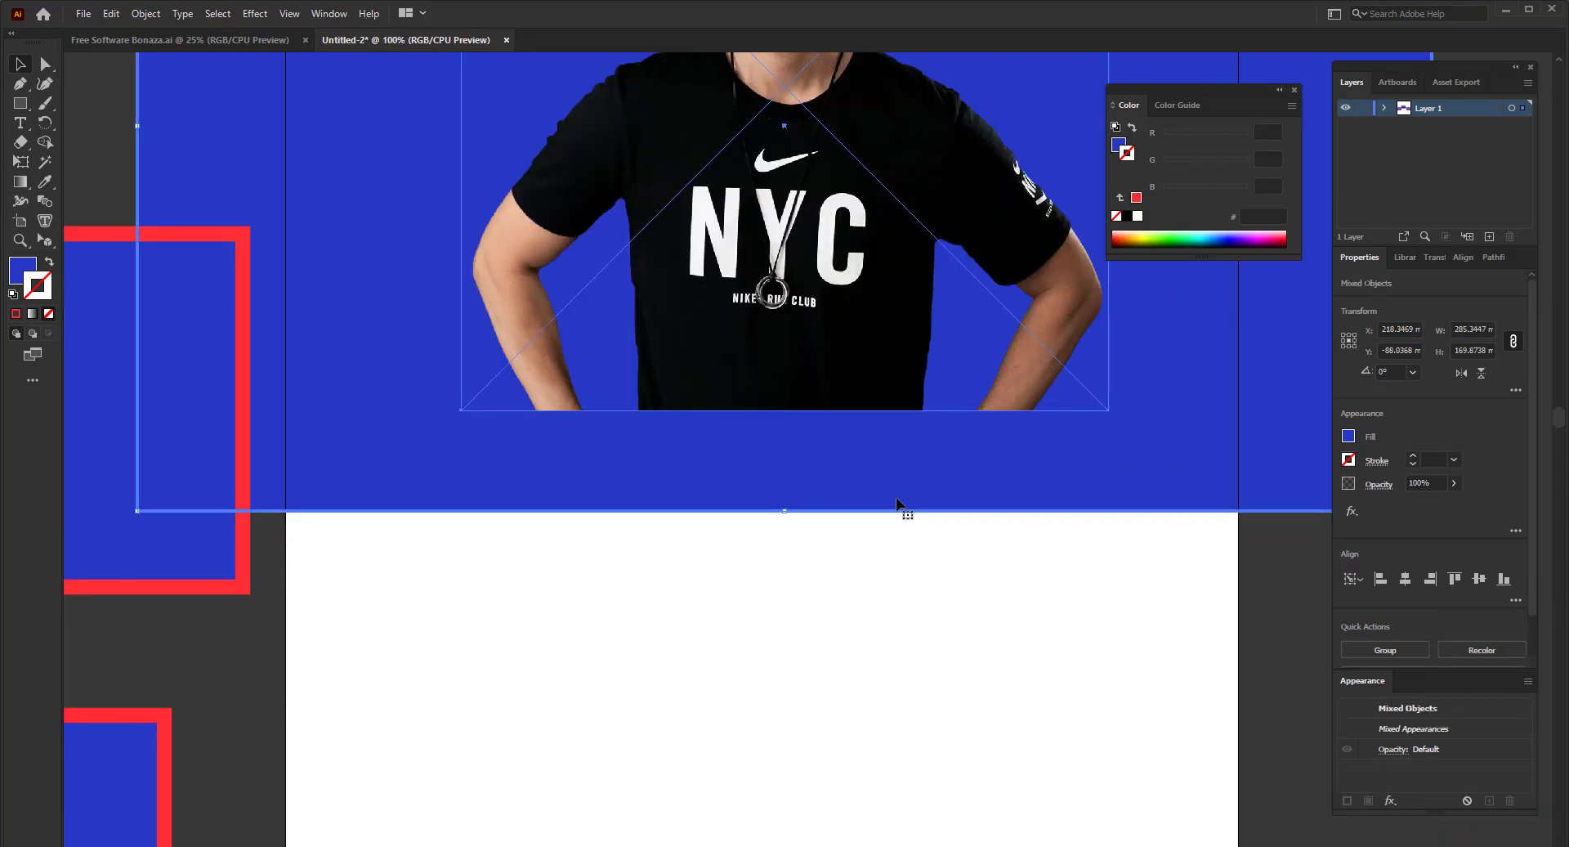
{"action": "left_click", "coordinate": [1504, 579]}
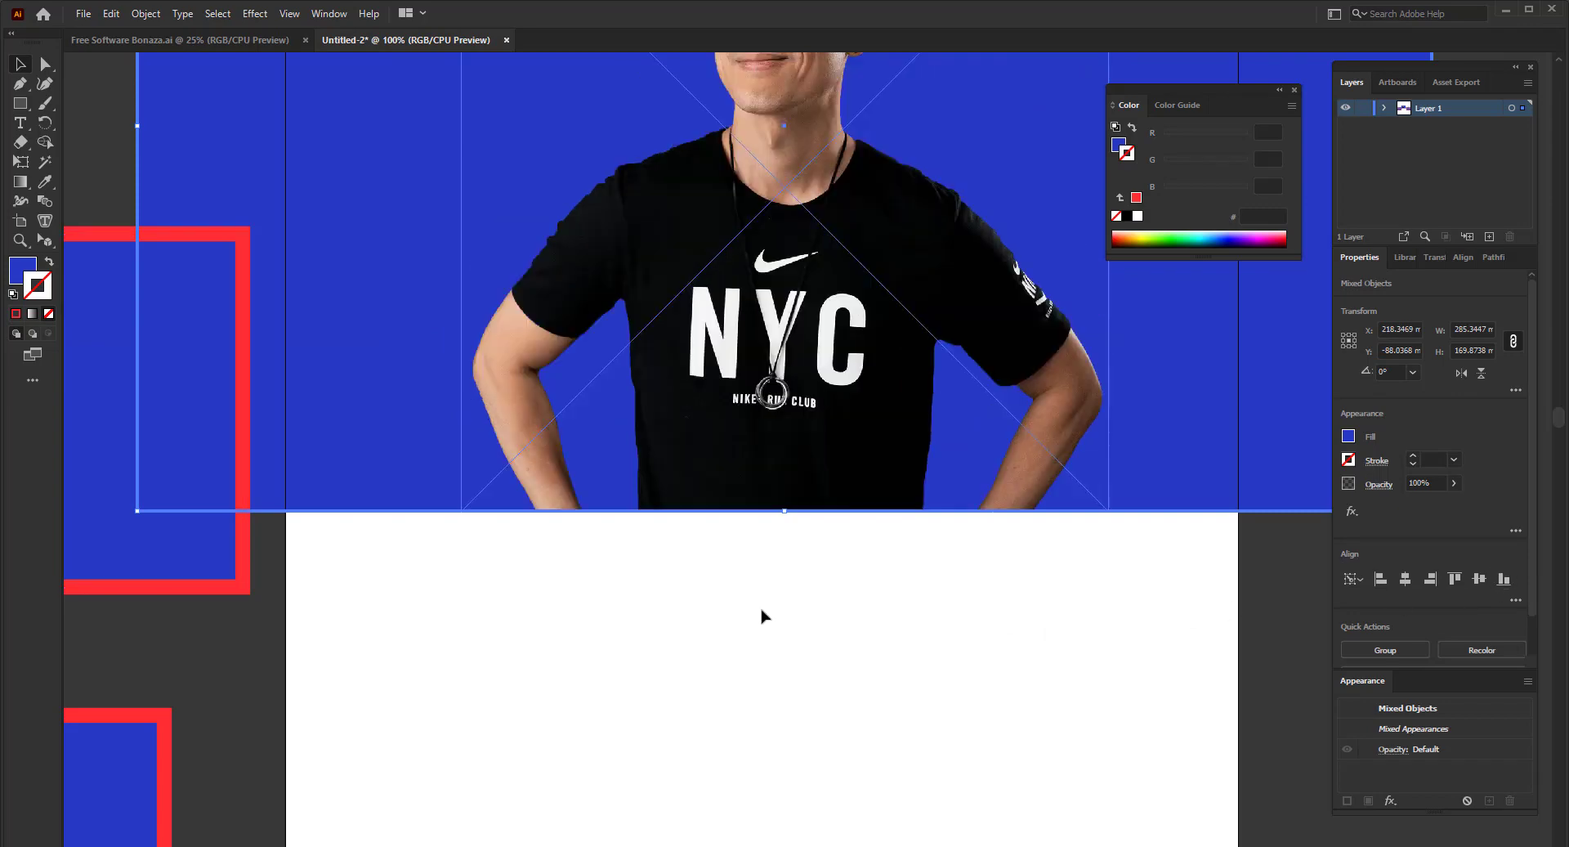
- Preview the artboard again in Presentation Mode with the photo centered and bottom-aligned, then exit the preview
{"action": "left_click", "coordinate": [714, 613]}
{"action": "key", "text": "shift+f"}
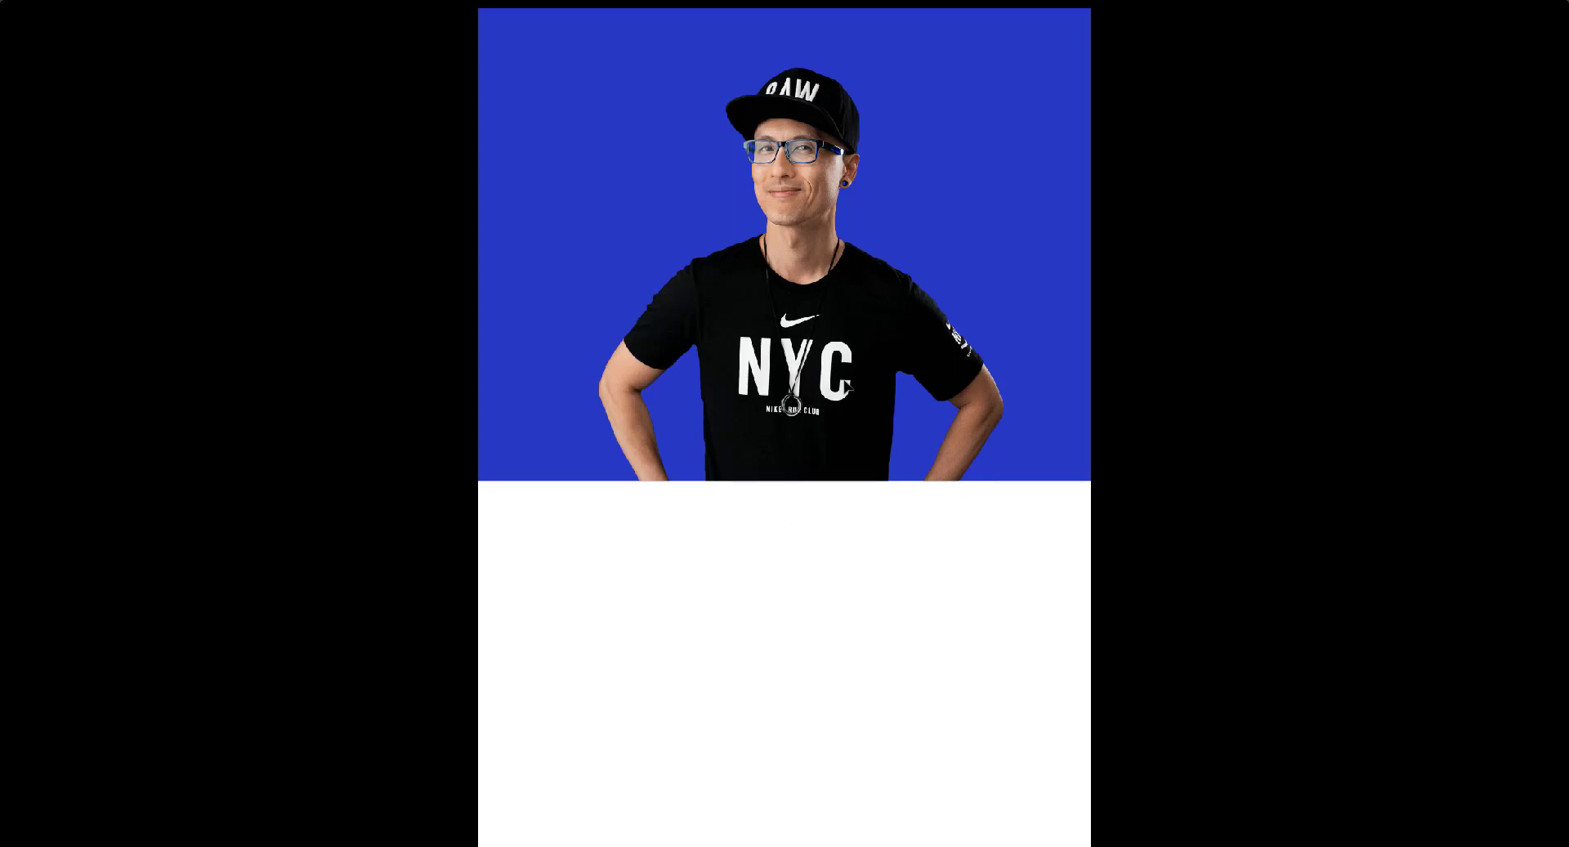
{"action": "key", "text": "Escape"}
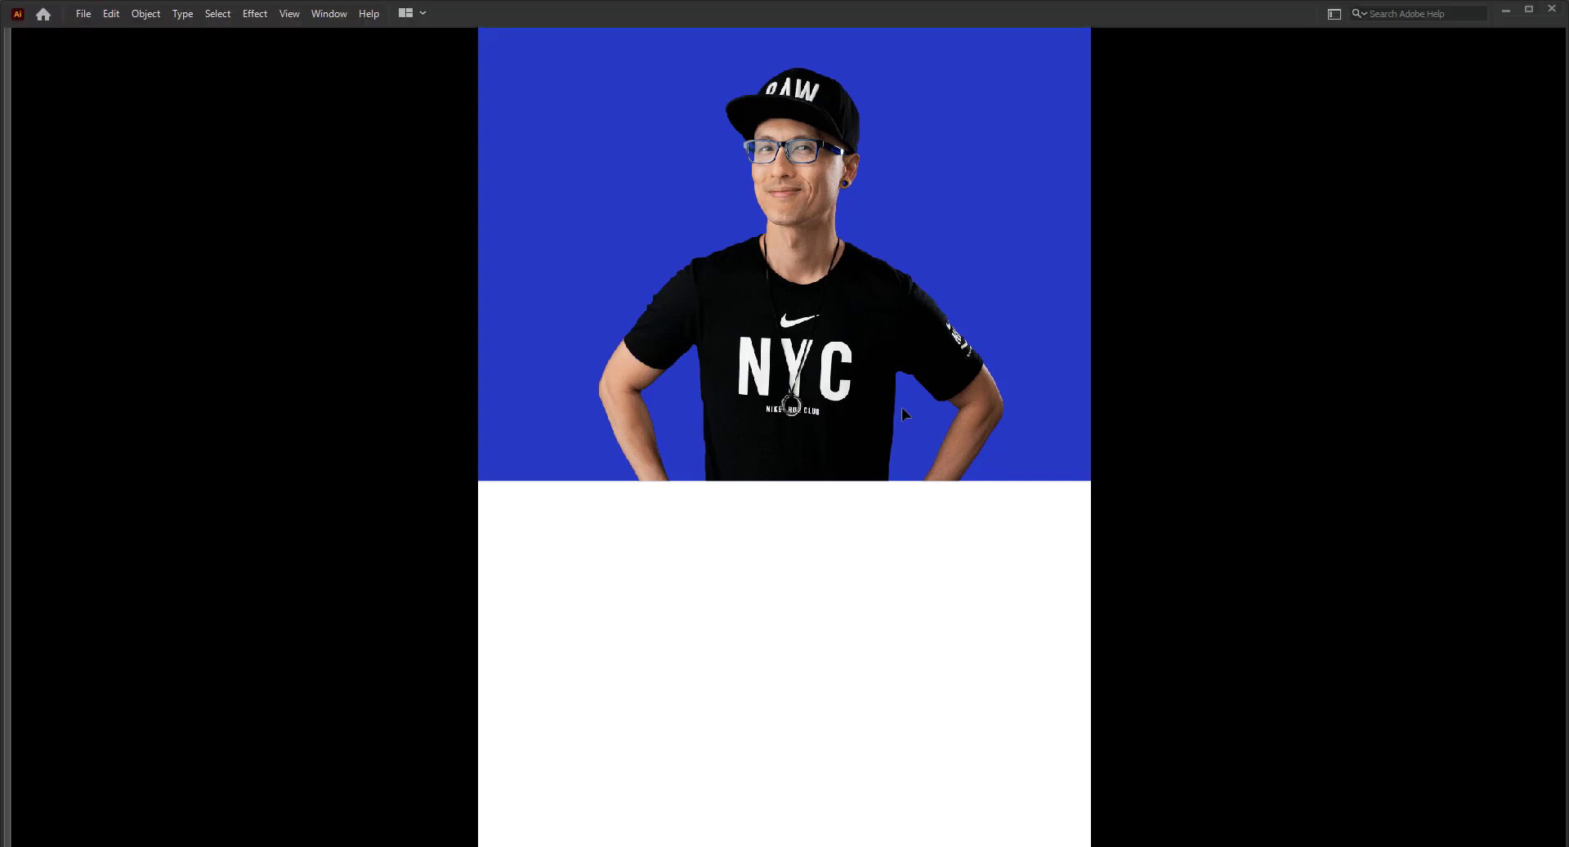
- Move the photo right along the blue rectangle's lower edge to an X position of about 239 mm
{"action": "left_click_drag", "start_coordinate": [819, 421], "coordinate": [875, 420]}
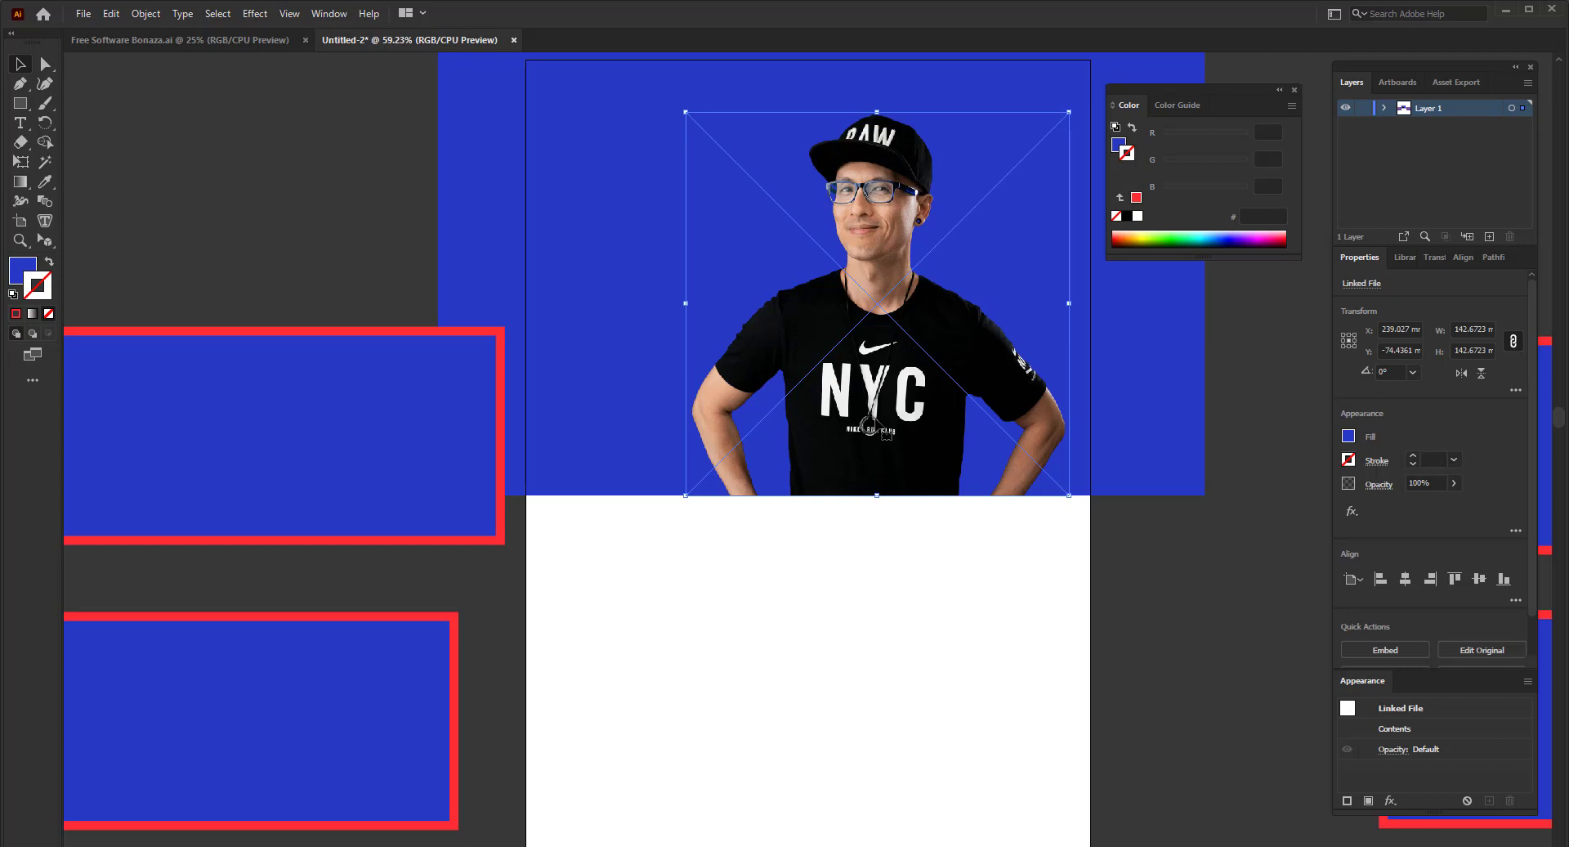
{"action": "scroll", "coordinate": [858, 487], "scroll_direction": "down", "scroll_amount": 2}
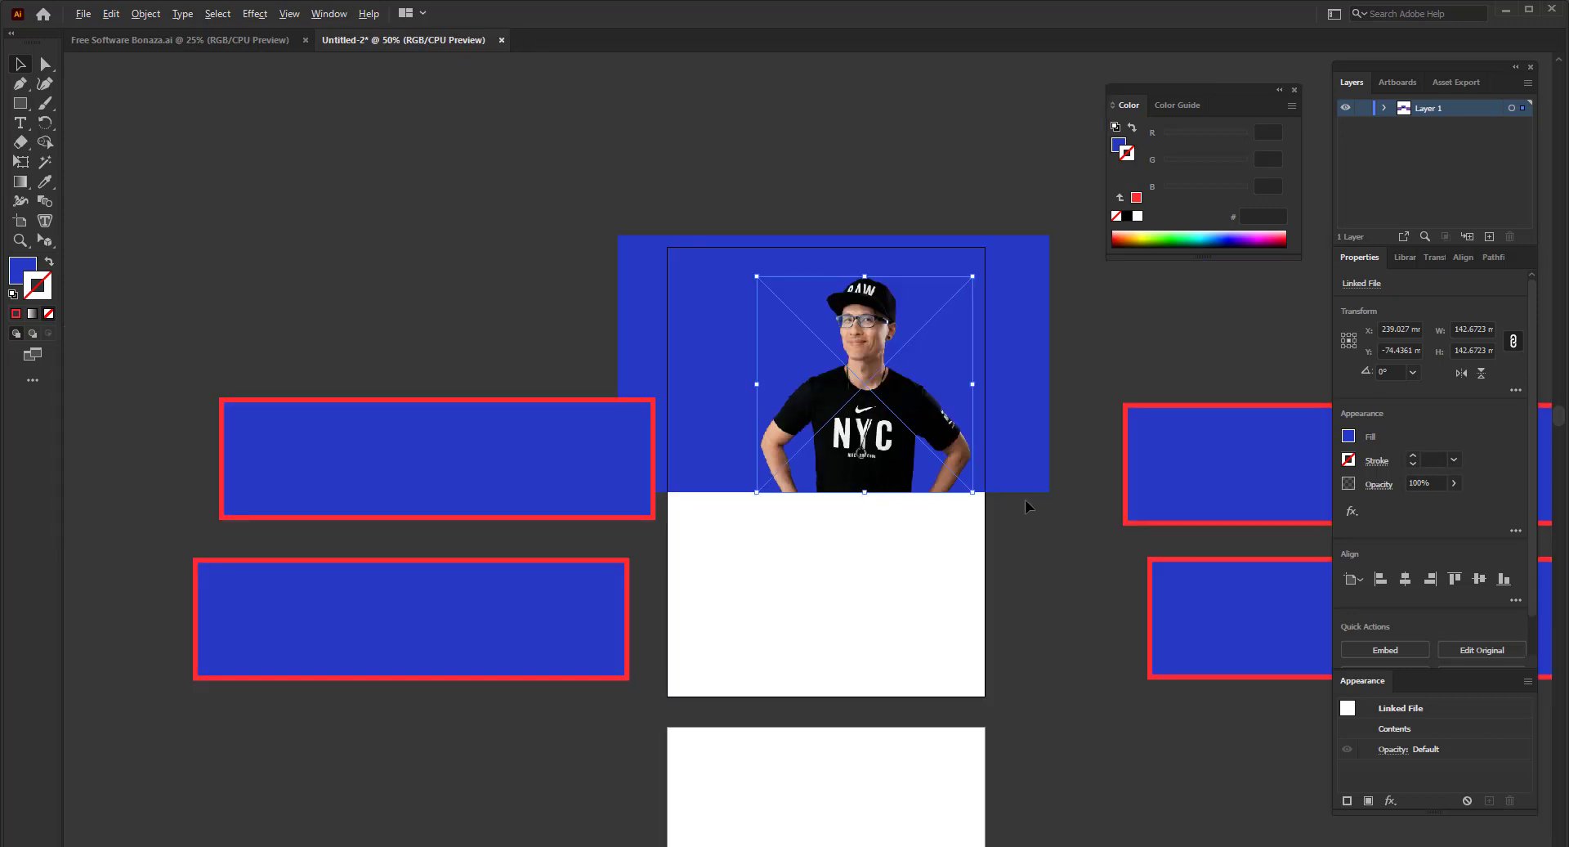
{"action": "scroll", "coordinate": [1026, 500], "scroll_direction": "up", "scroll_amount": 1}
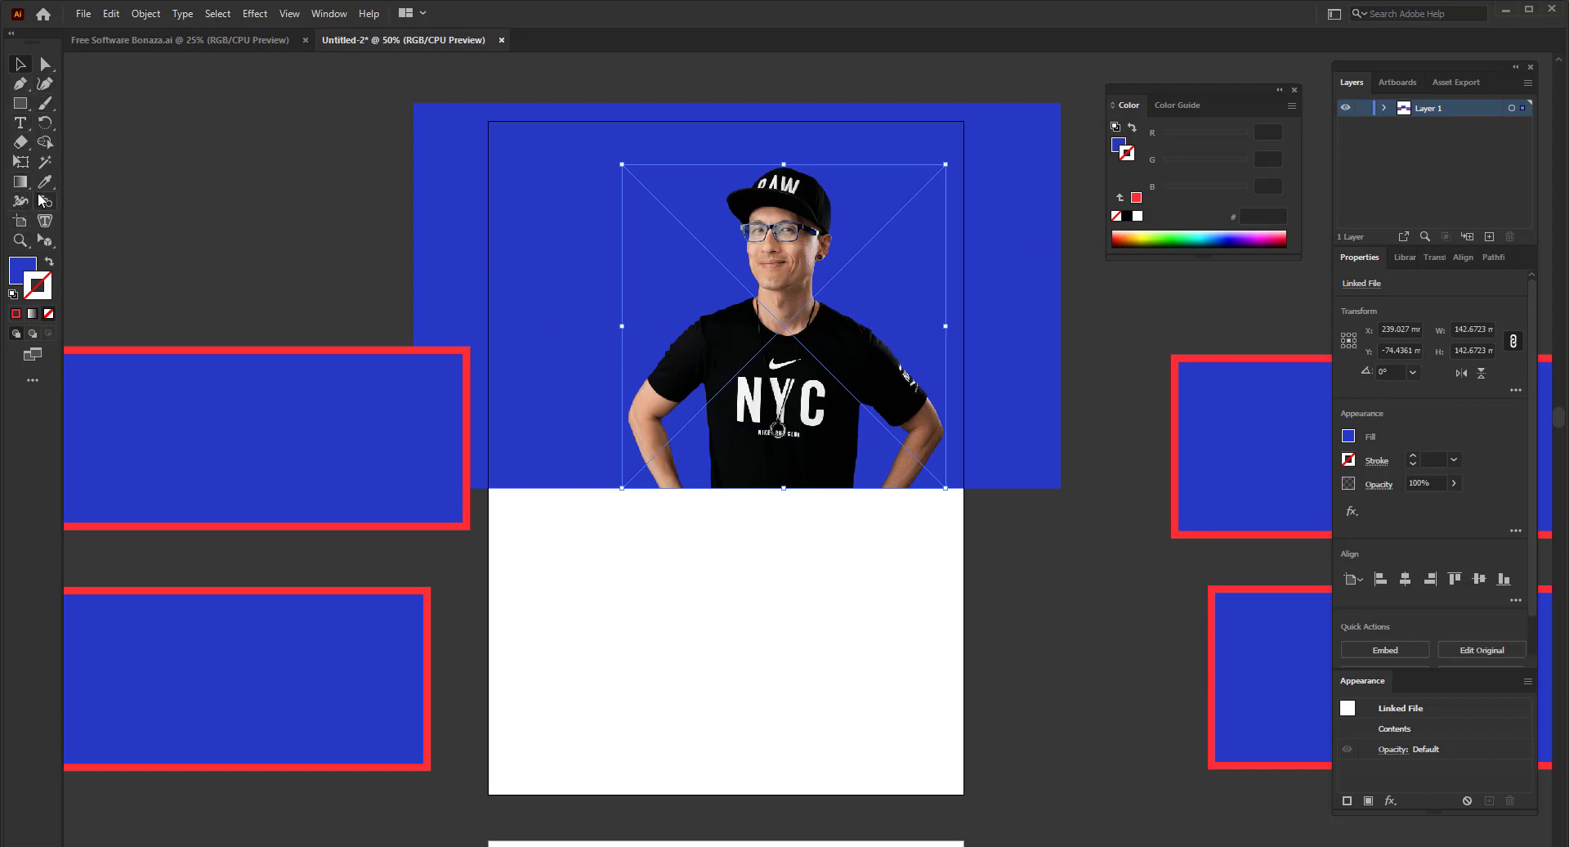
- Start placing another image and look through the Pictures folder for a suitable file
{"action": "left_click", "coordinate": [82, 14]}
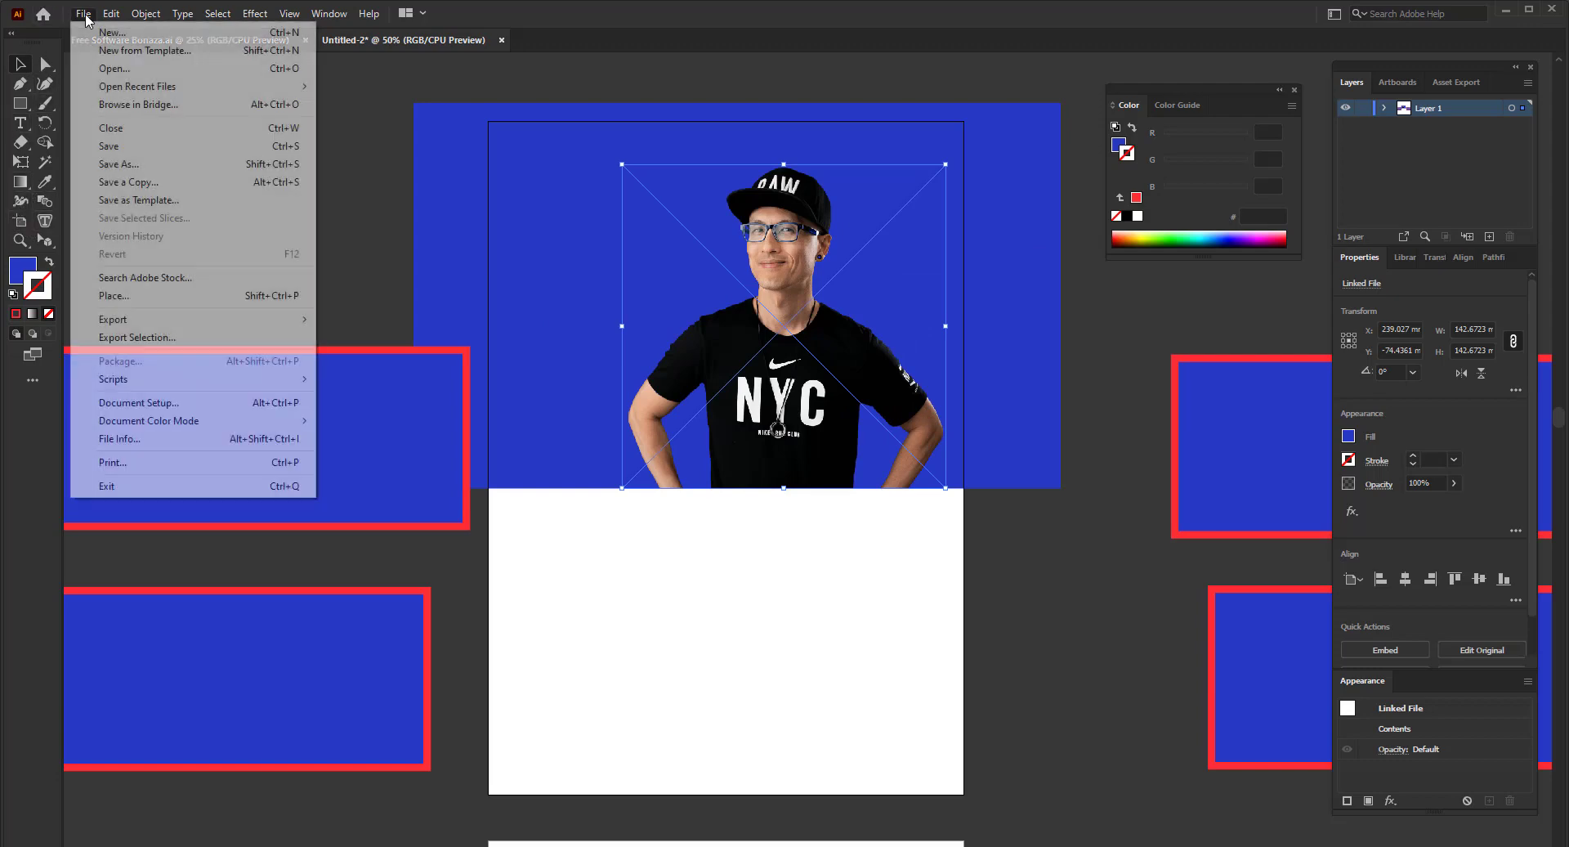
{"action": "left_click", "coordinate": [112, 299]}
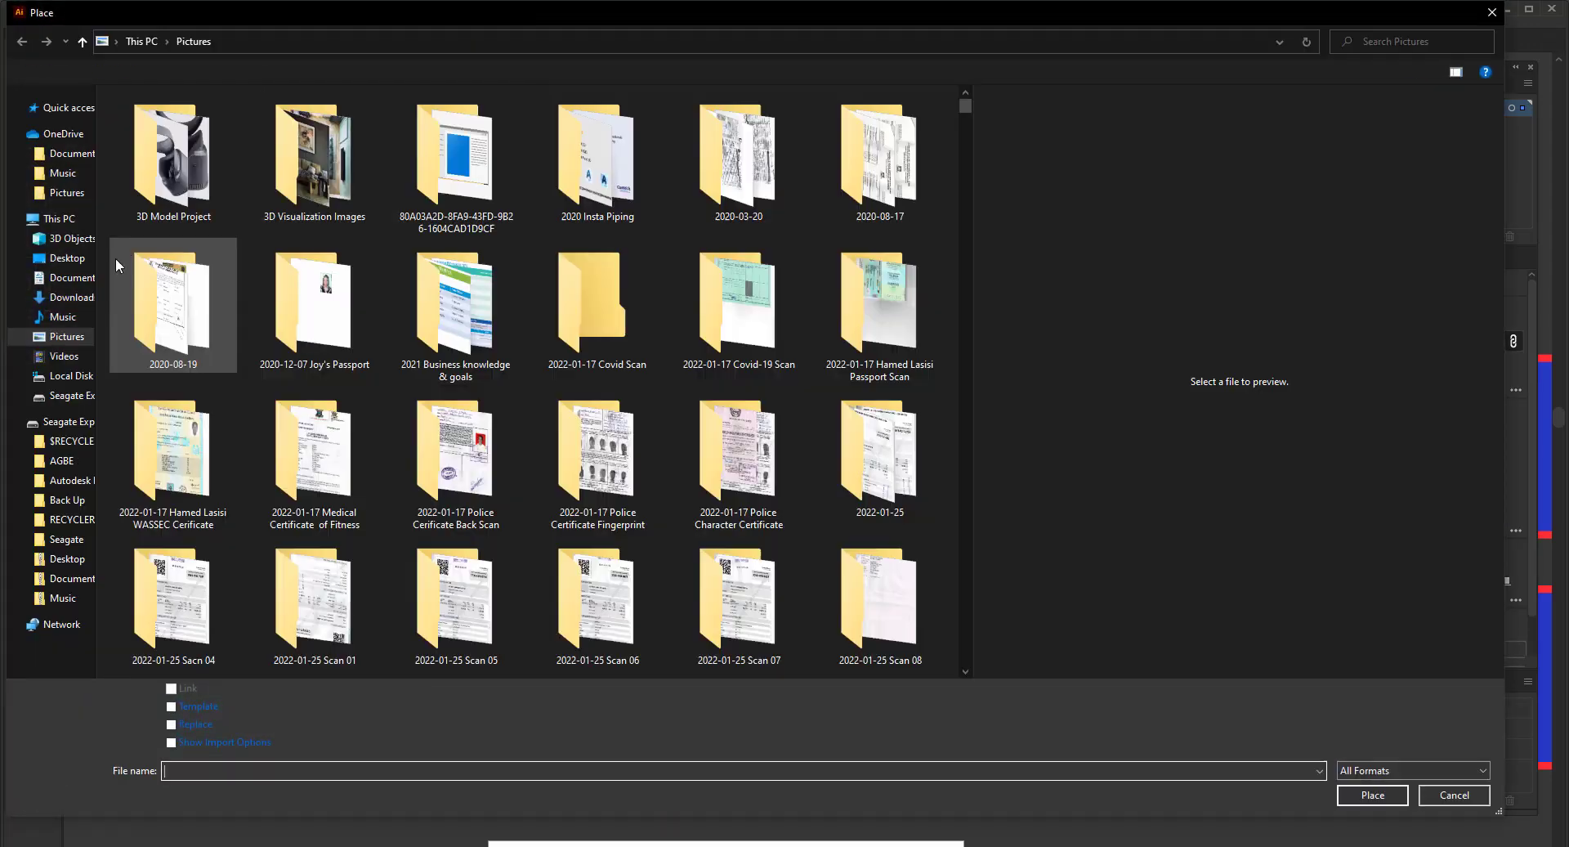
{"action": "scroll", "coordinate": [299, 425], "scroll_direction": "down", "scroll_amount": 10}
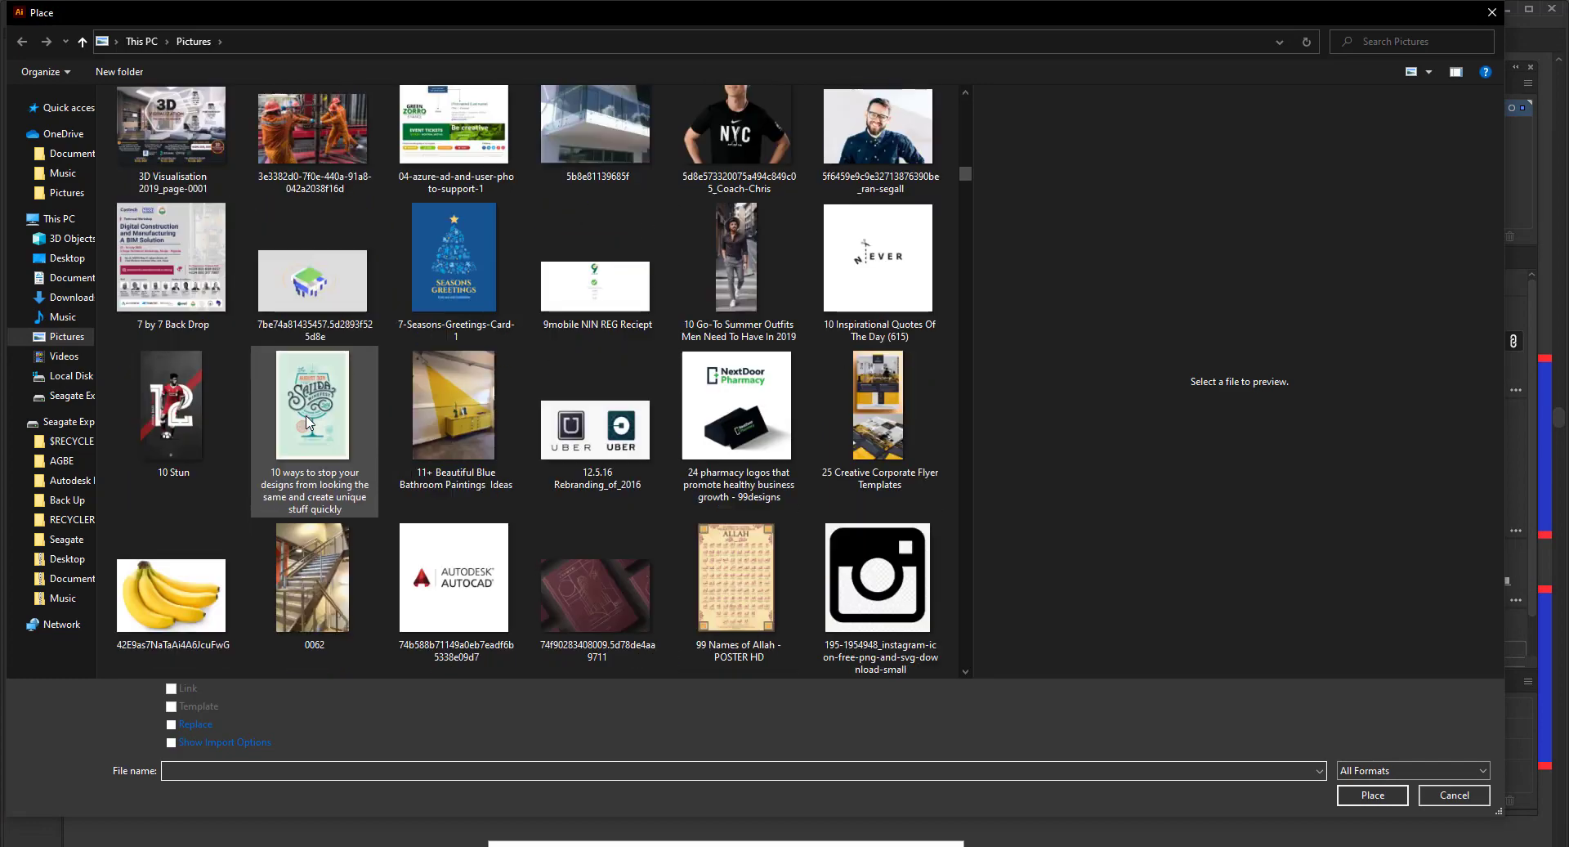
{"action": "scroll", "coordinate": [318, 426], "scroll_direction": "down", "scroll_amount": 3}
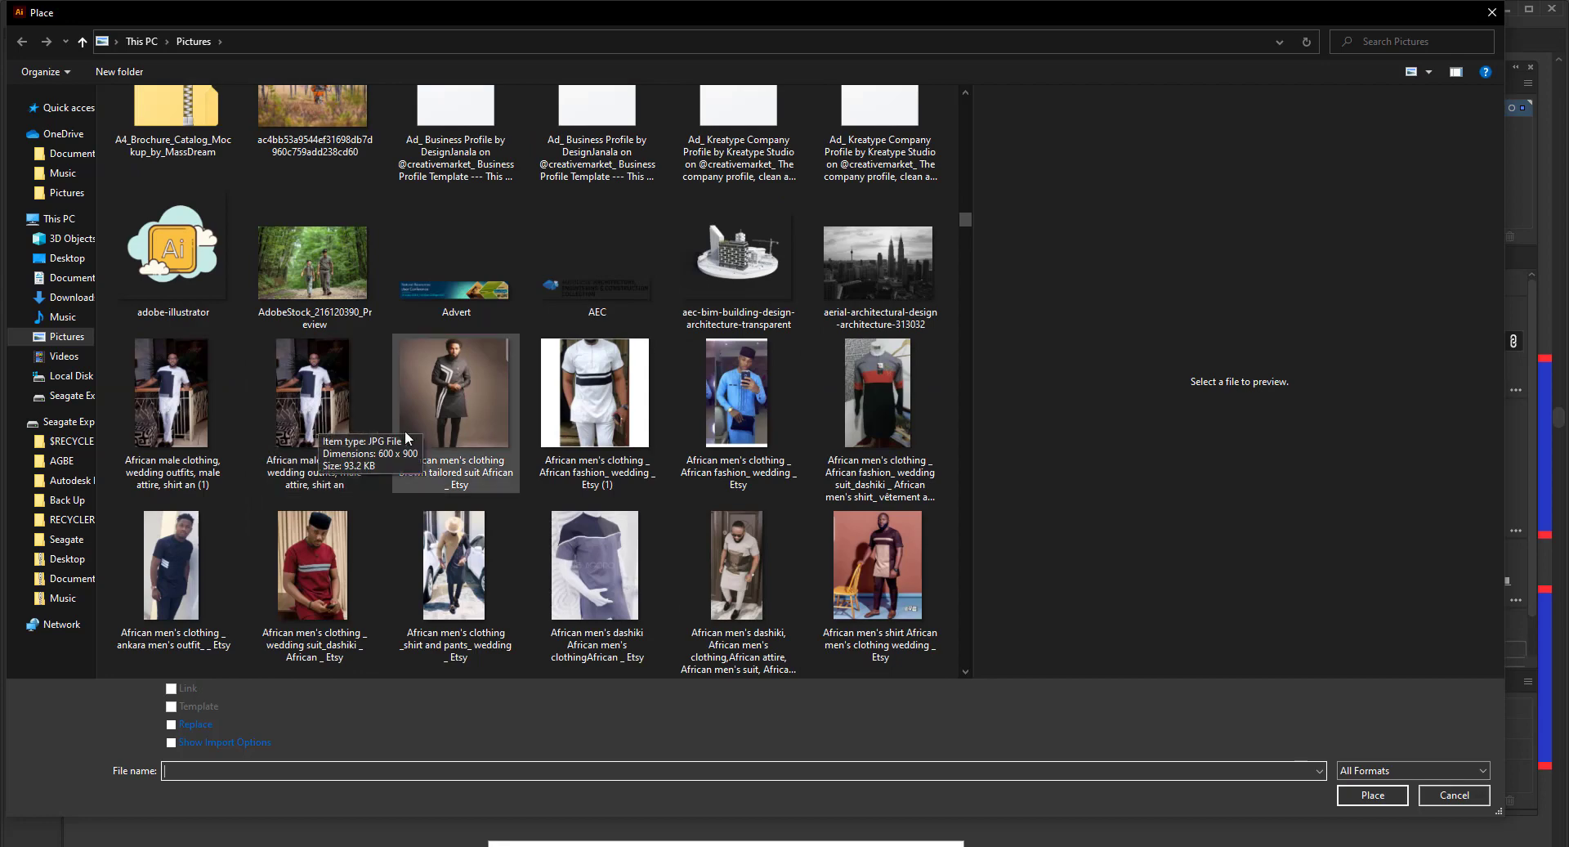
{"action": "scroll", "coordinate": [409, 433], "scroll_direction": "down", "scroll_amount": 3}
{"action": "scroll", "coordinate": [425, 432], "scroll_direction": "down", "scroll_amount": 5}
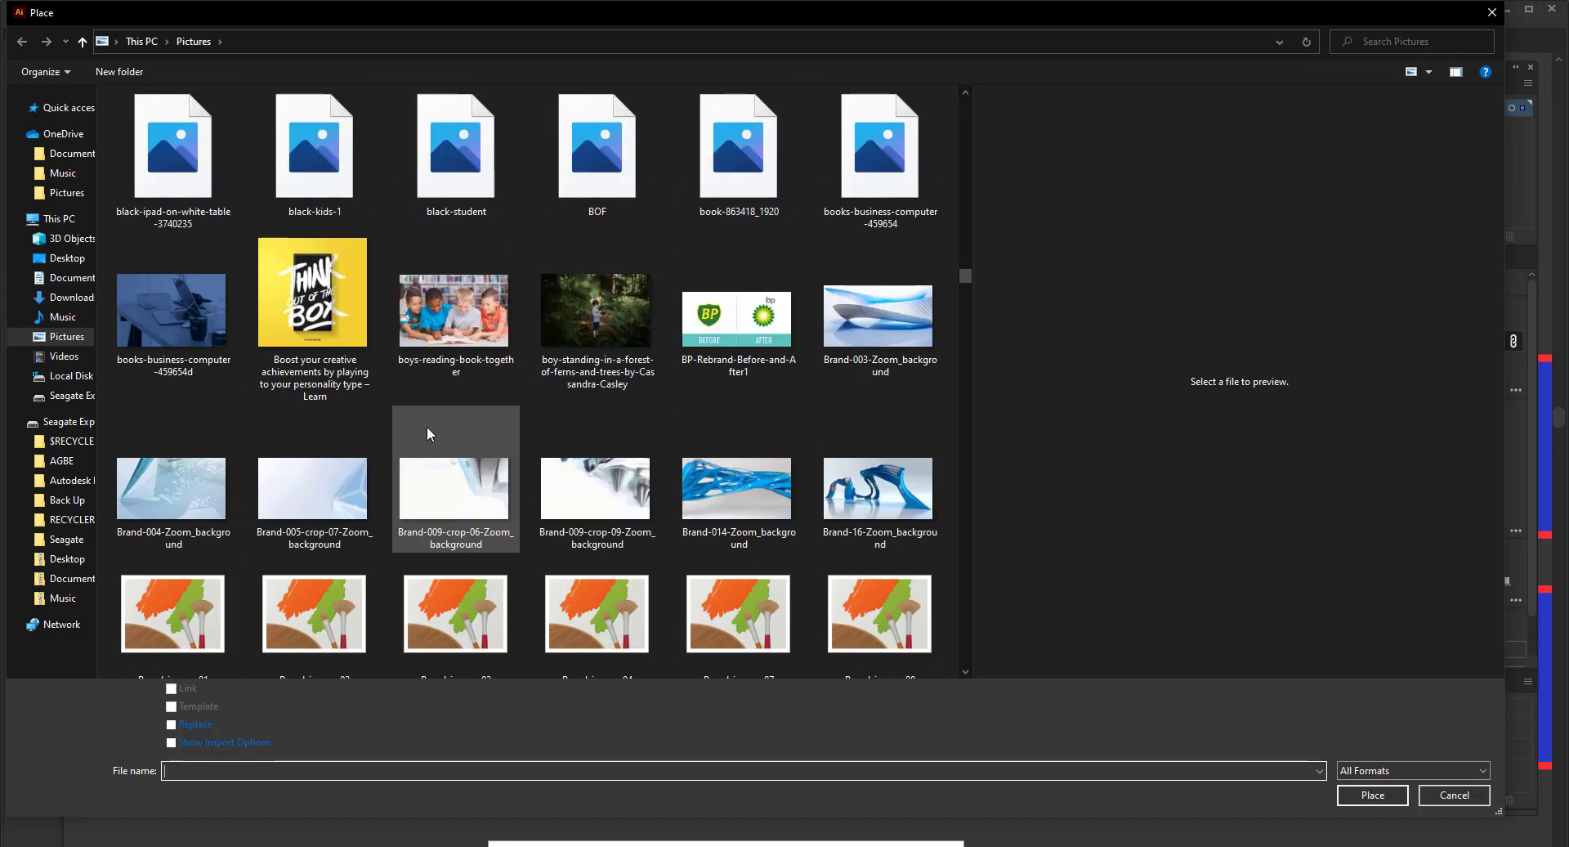
{"action": "scroll", "coordinate": [427, 433], "scroll_direction": "down", "scroll_amount": 3}
{"action": "scroll", "coordinate": [426, 433], "scroll_direction": "down", "scroll_amount": 3}
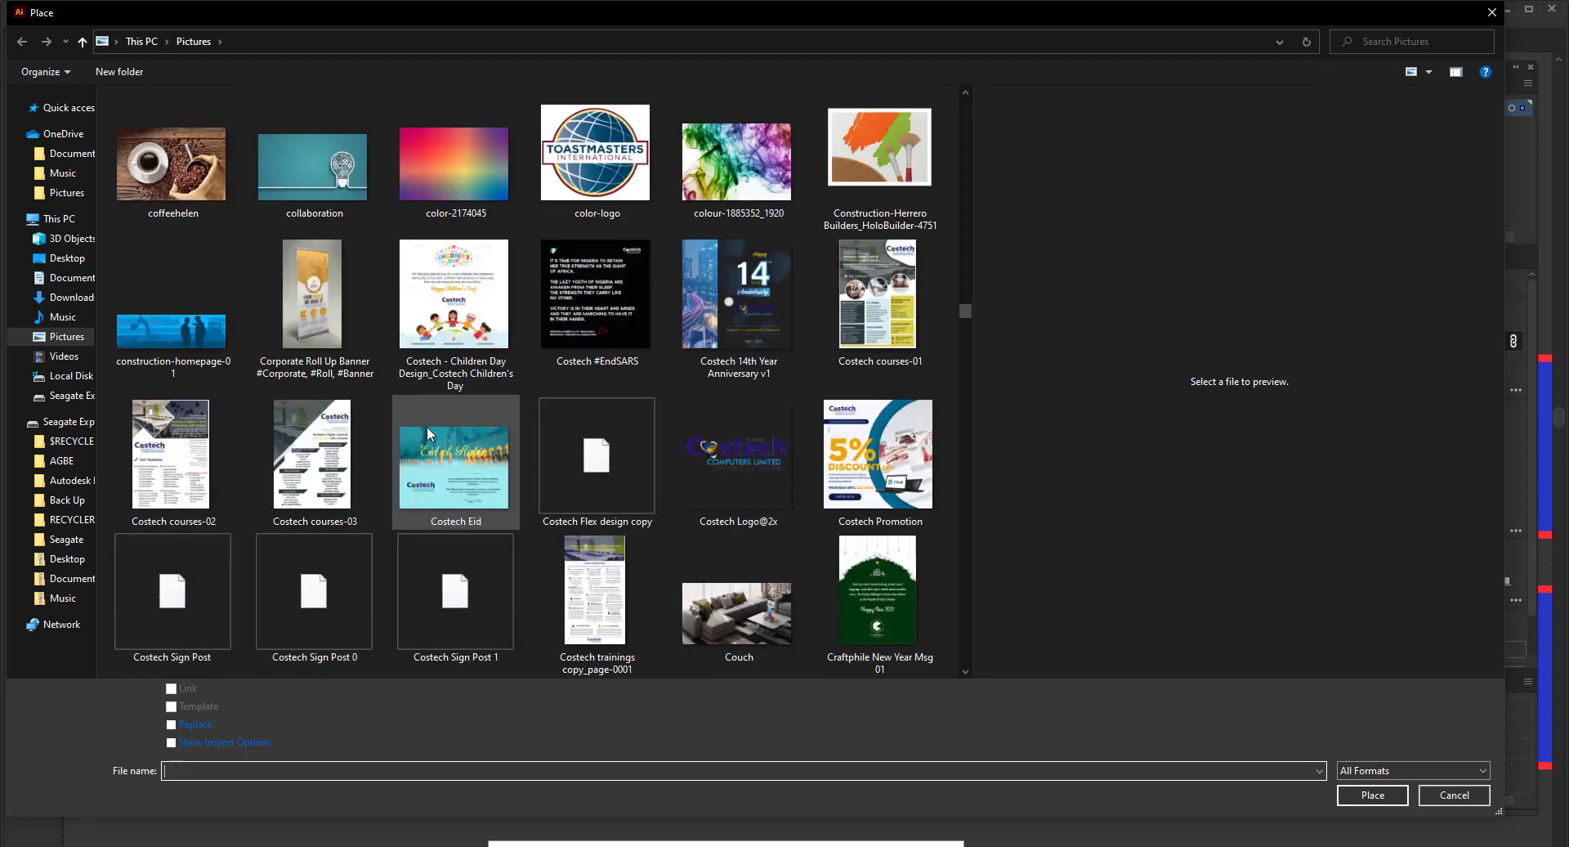
{"action": "scroll", "coordinate": [426, 428], "scroll_direction": "down", "scroll_amount": 10}
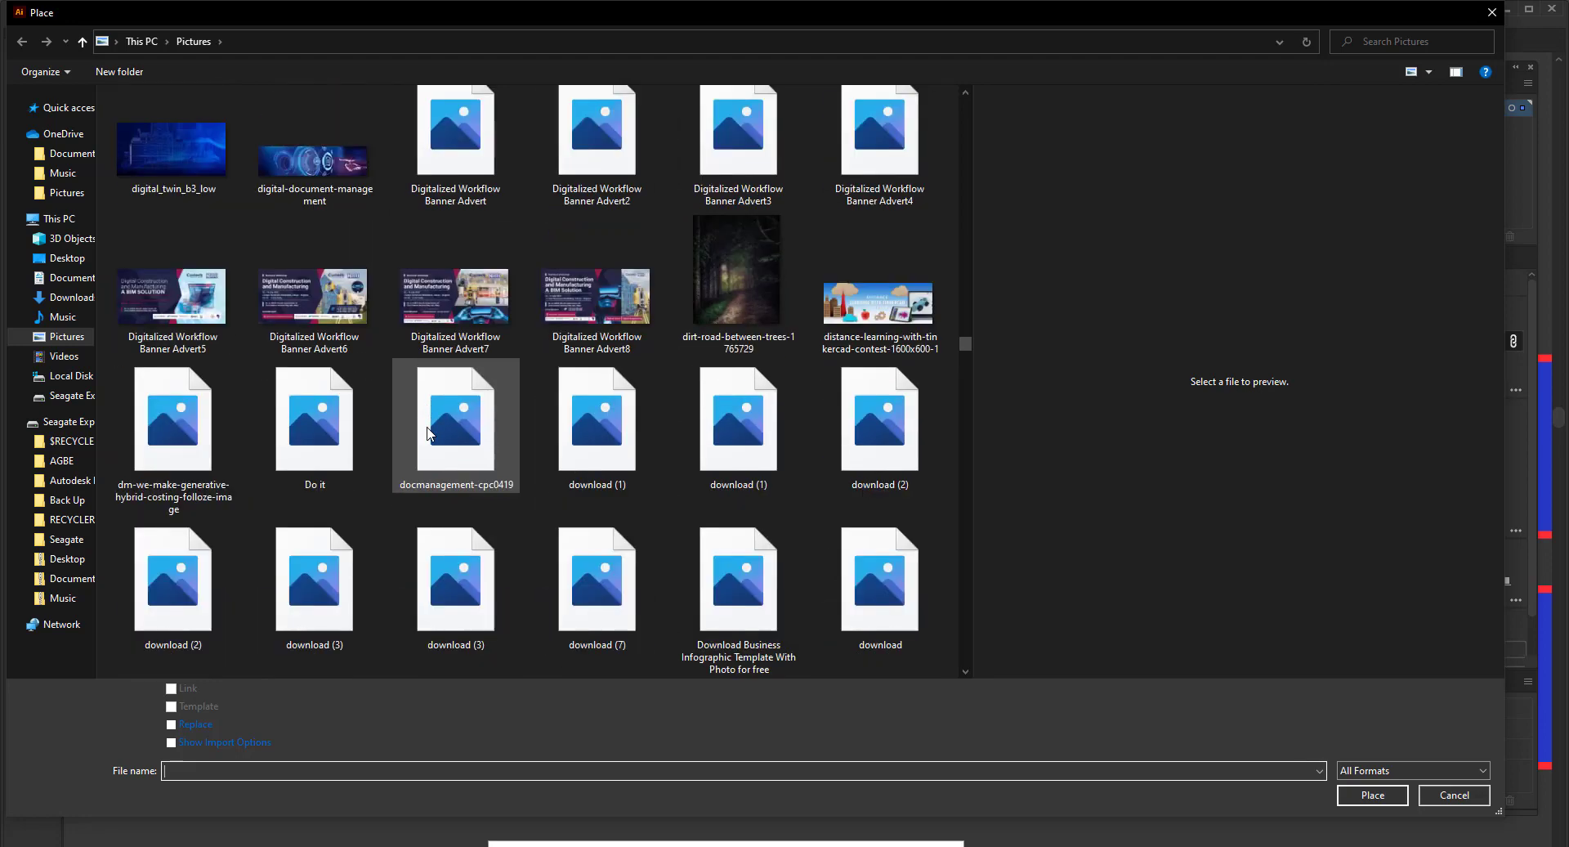
{"action": "scroll", "coordinate": [427, 433], "scroll_direction": "down", "scroll_amount": 3}
{"action": "scroll", "coordinate": [427, 434], "scroll_direction": "down", "scroll_amount": 5}
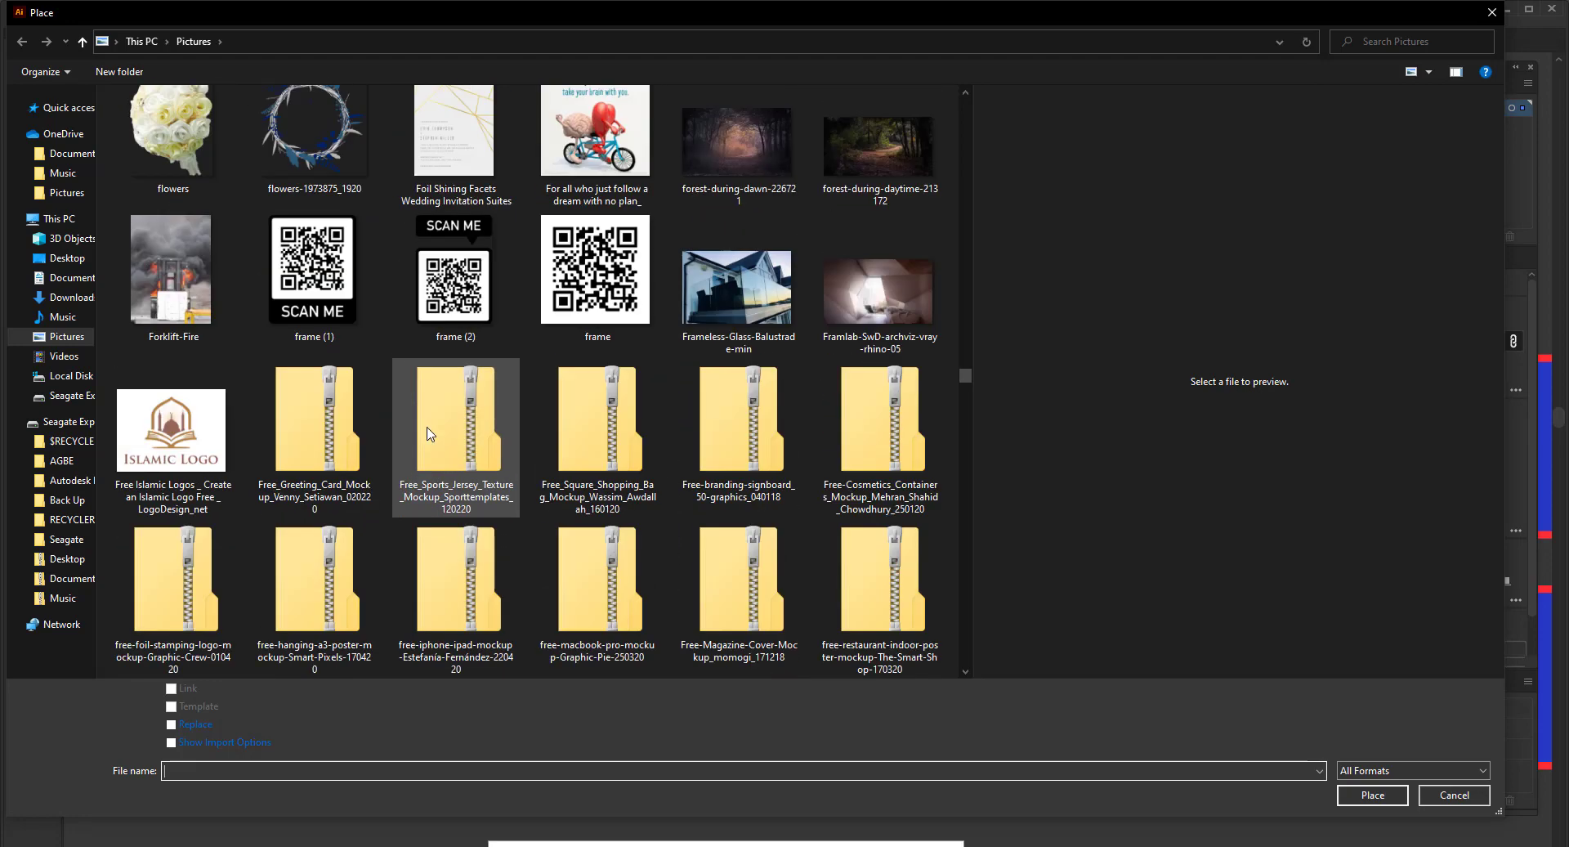
{"action": "scroll", "coordinate": [427, 433], "scroll_direction": "down", "scroll_amount": 20}
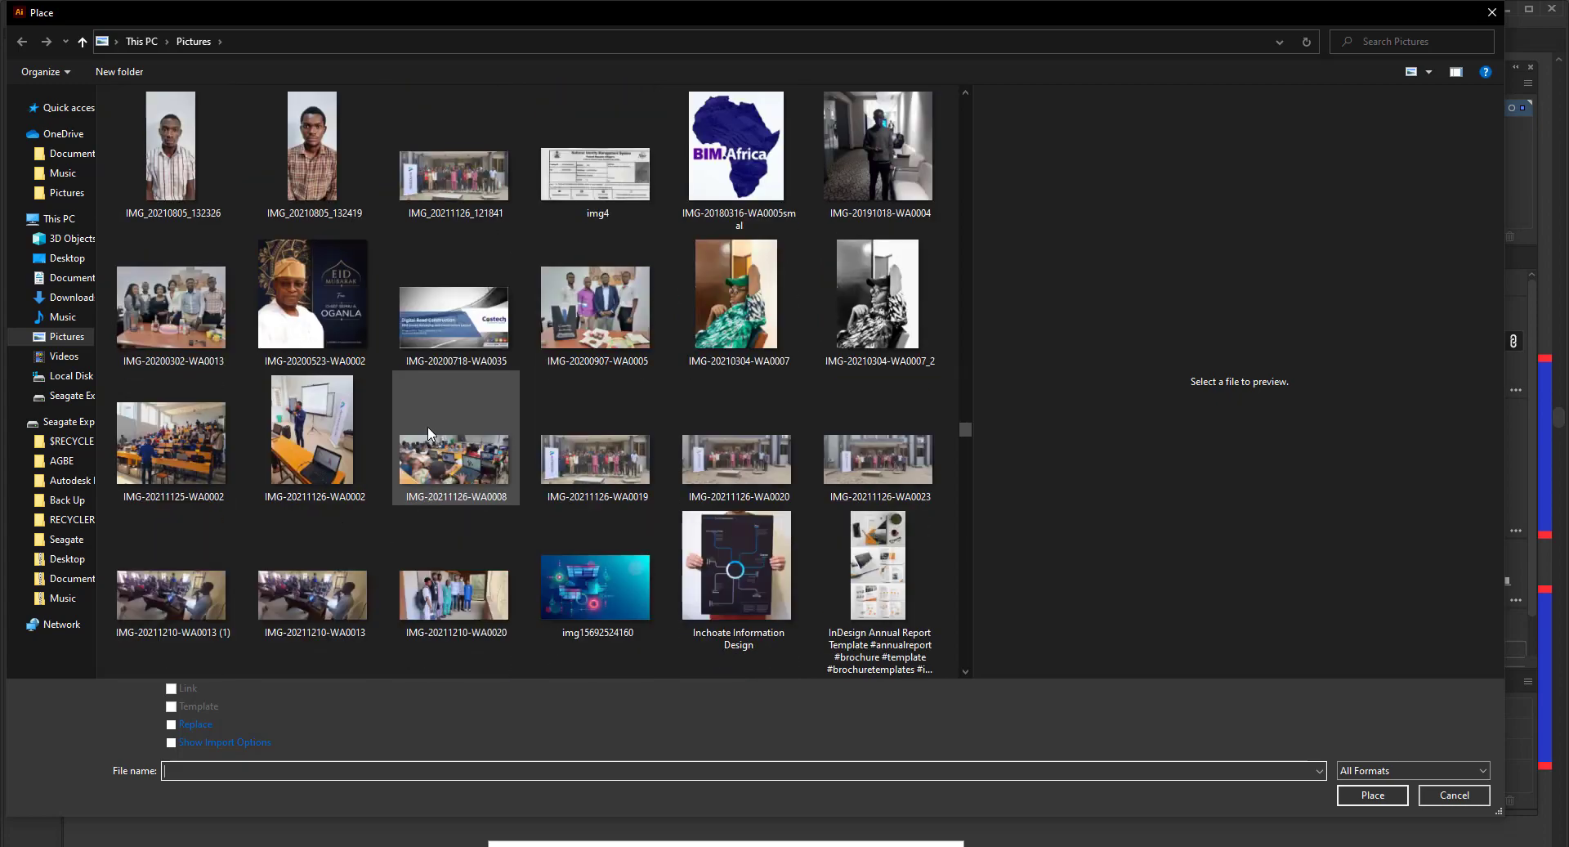
{"action": "scroll", "coordinate": [430, 433], "scroll_direction": "down", "scroll_amount": 20}
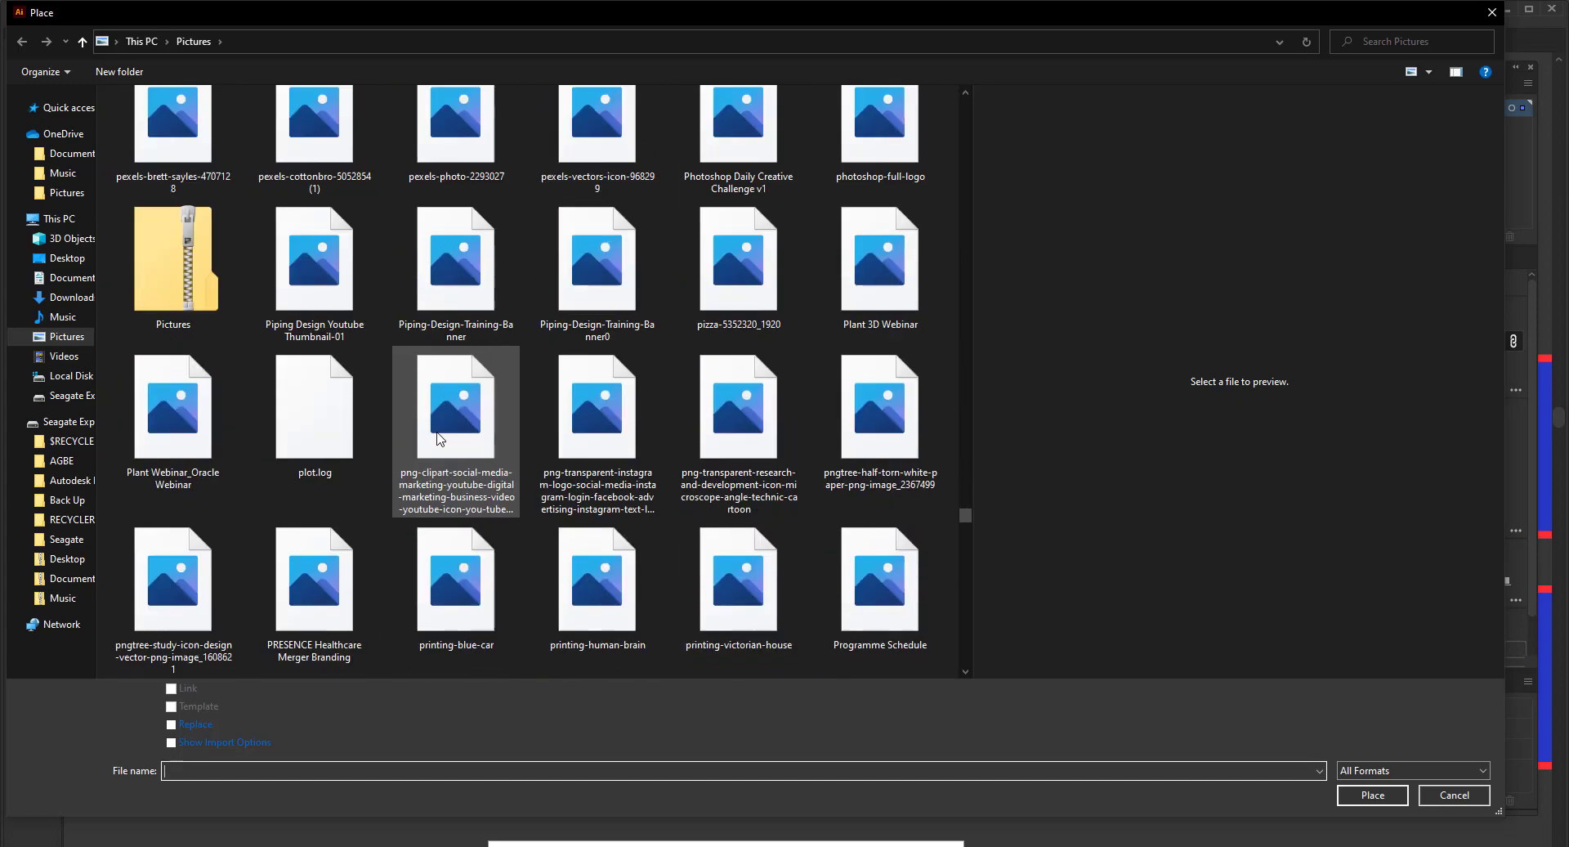
{"action": "scroll", "coordinate": [438, 433], "scroll_direction": "up", "scroll_amount": 20}
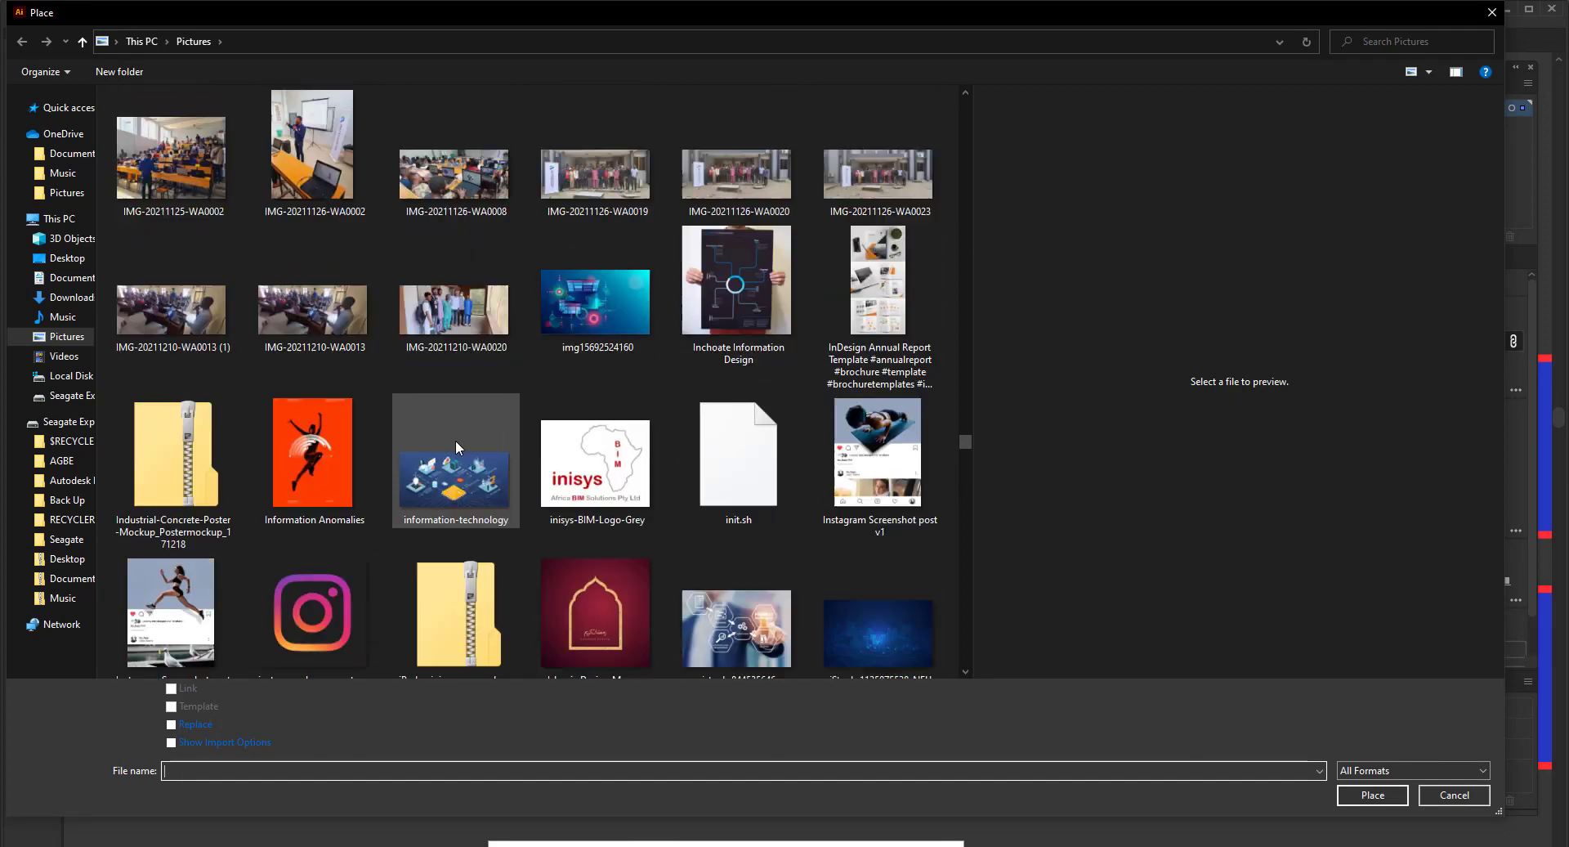
{"action": "scroll", "coordinate": [459, 447], "scroll_direction": "up", "scroll_amount": 20}
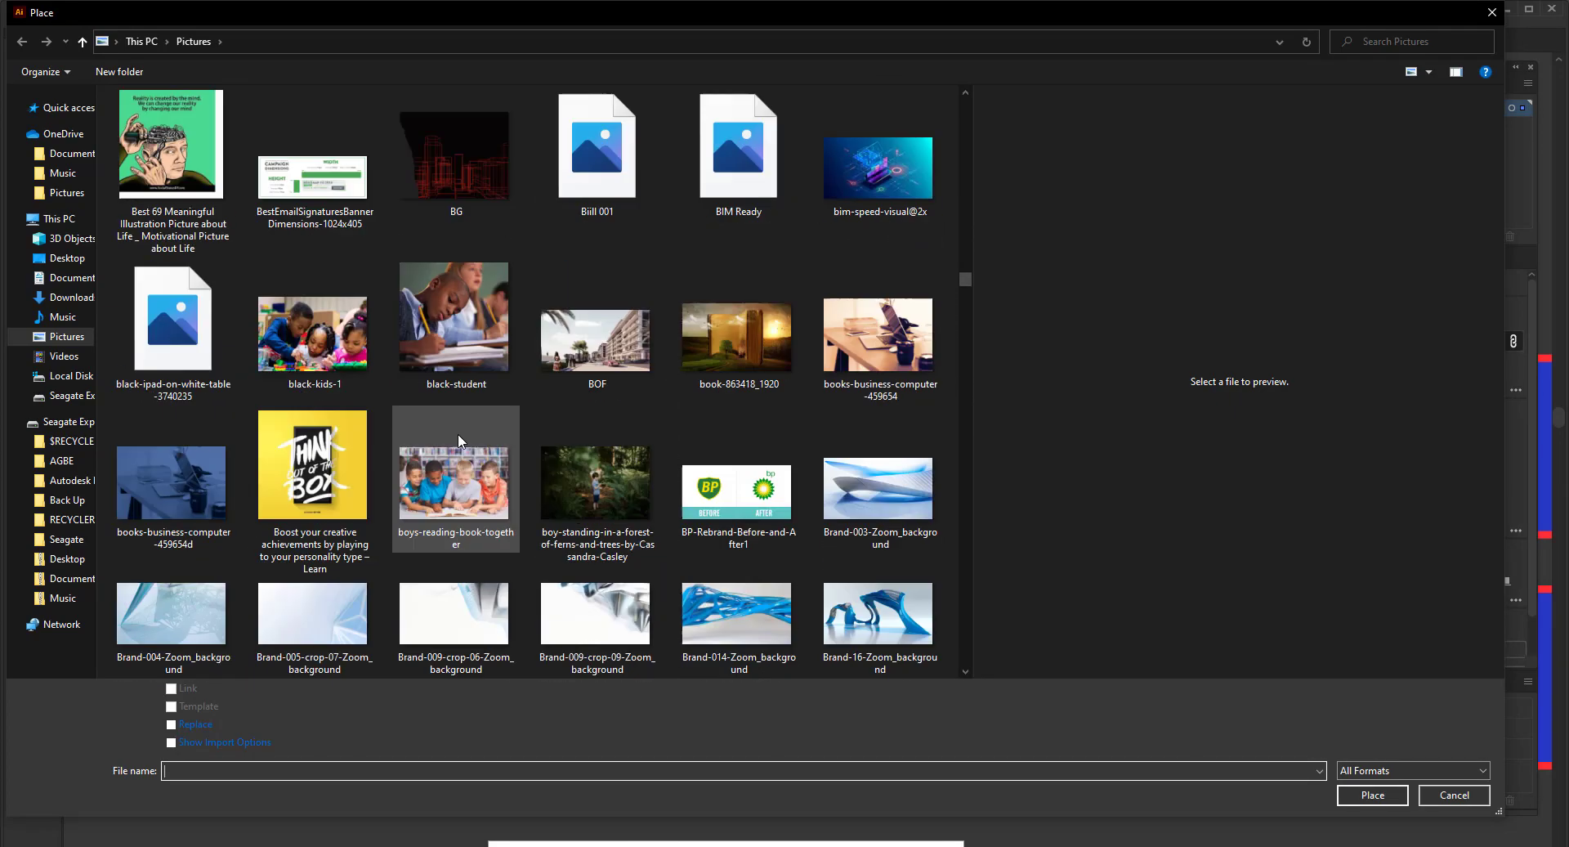
{"action": "scroll", "coordinate": [466, 441], "scroll_direction": "up", "scroll_amount": 20}
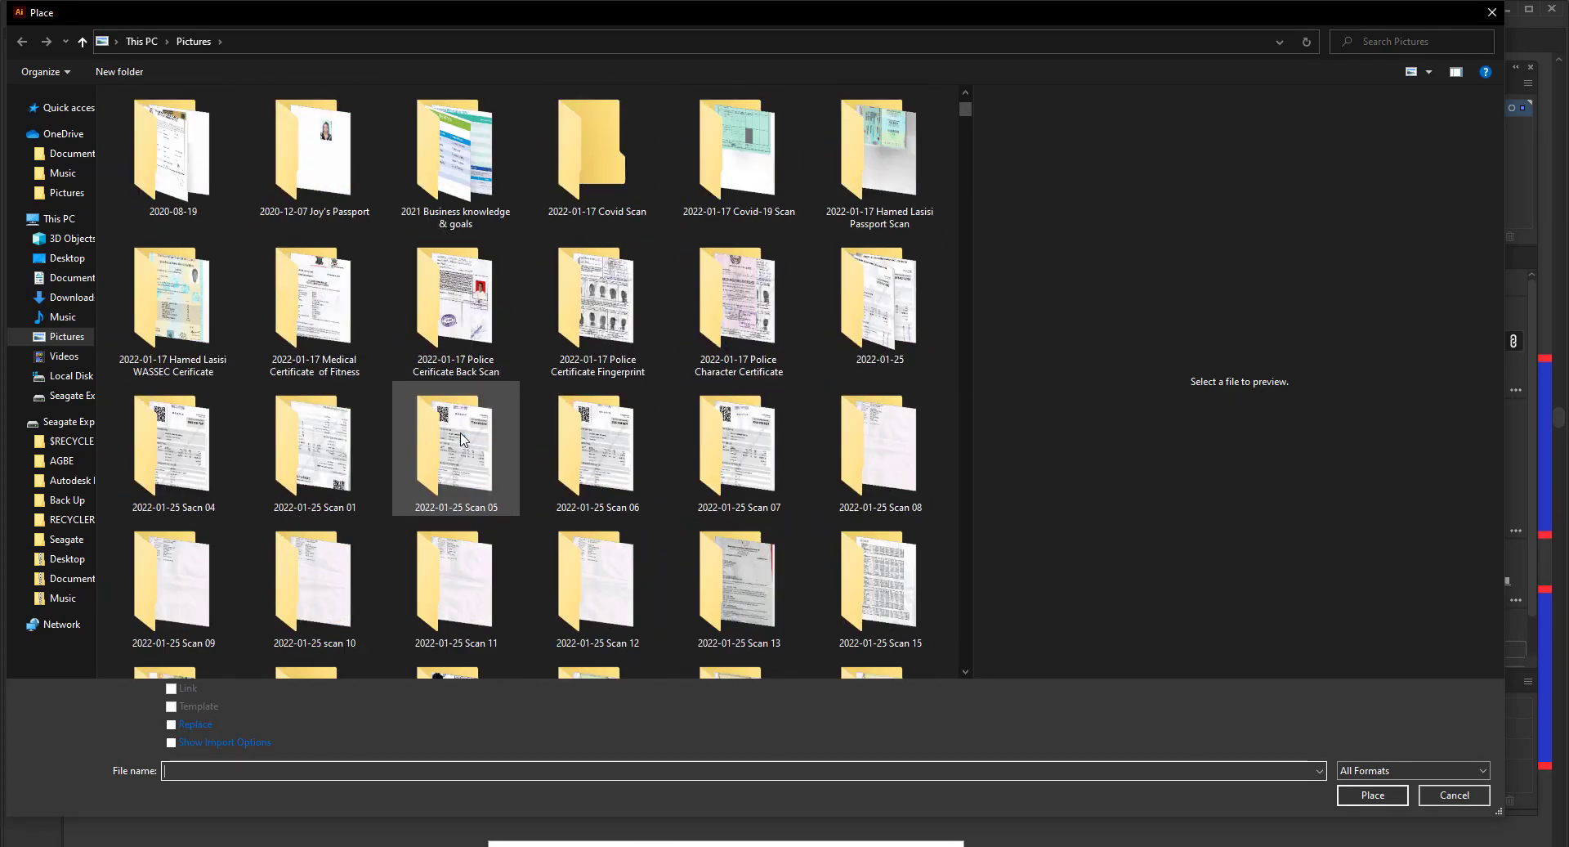
- Open the DESIGN IMAGES folder and select the pexels-pixabay-373518 photo of the round tower for placing
{"action": "scroll", "coordinate": [463, 442], "scroll_direction": "down", "scroll_amount": 5}
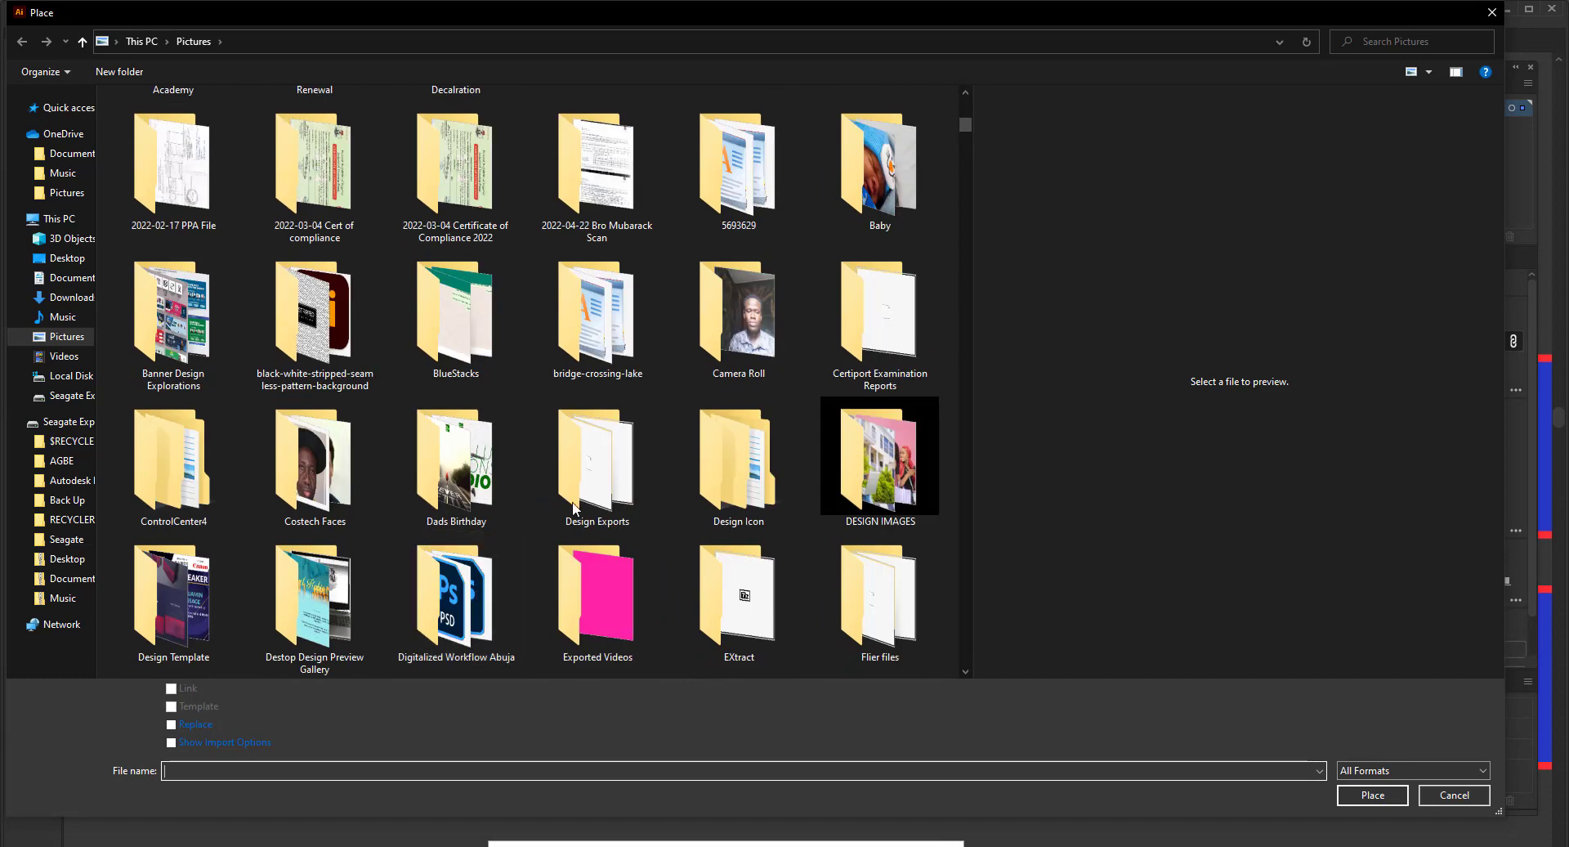
{"action": "scroll", "coordinate": [597, 515], "scroll_direction": "down", "scroll_amount": 6}
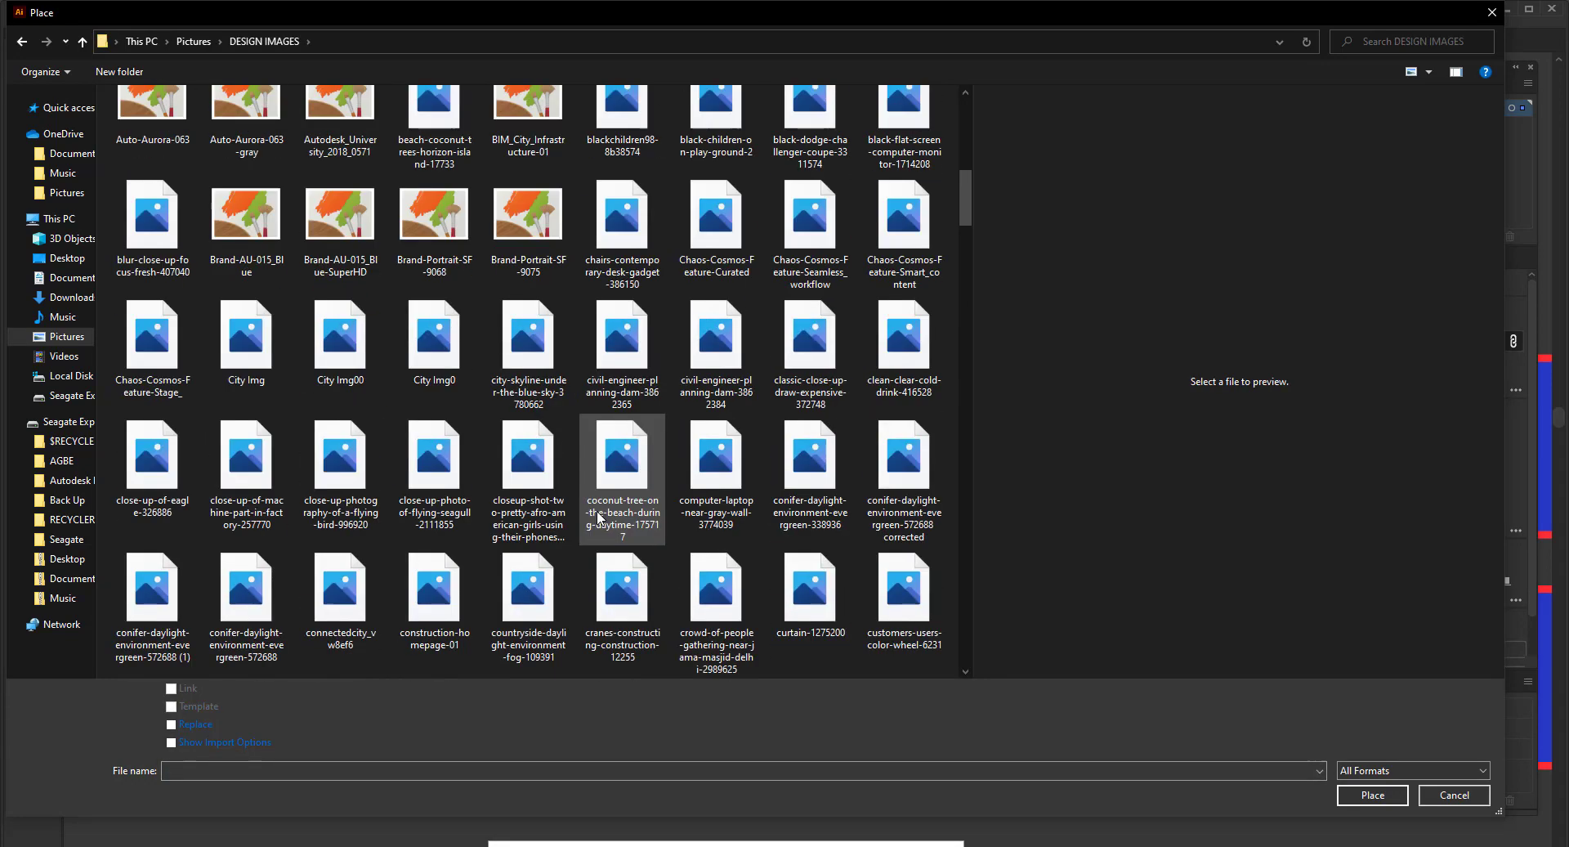
{"action": "scroll", "coordinate": [597, 512], "scroll_direction": "up", "scroll_amount": 6}
{"action": "scroll", "coordinate": [596, 515], "scroll_direction": "down", "scroll_amount": 5}
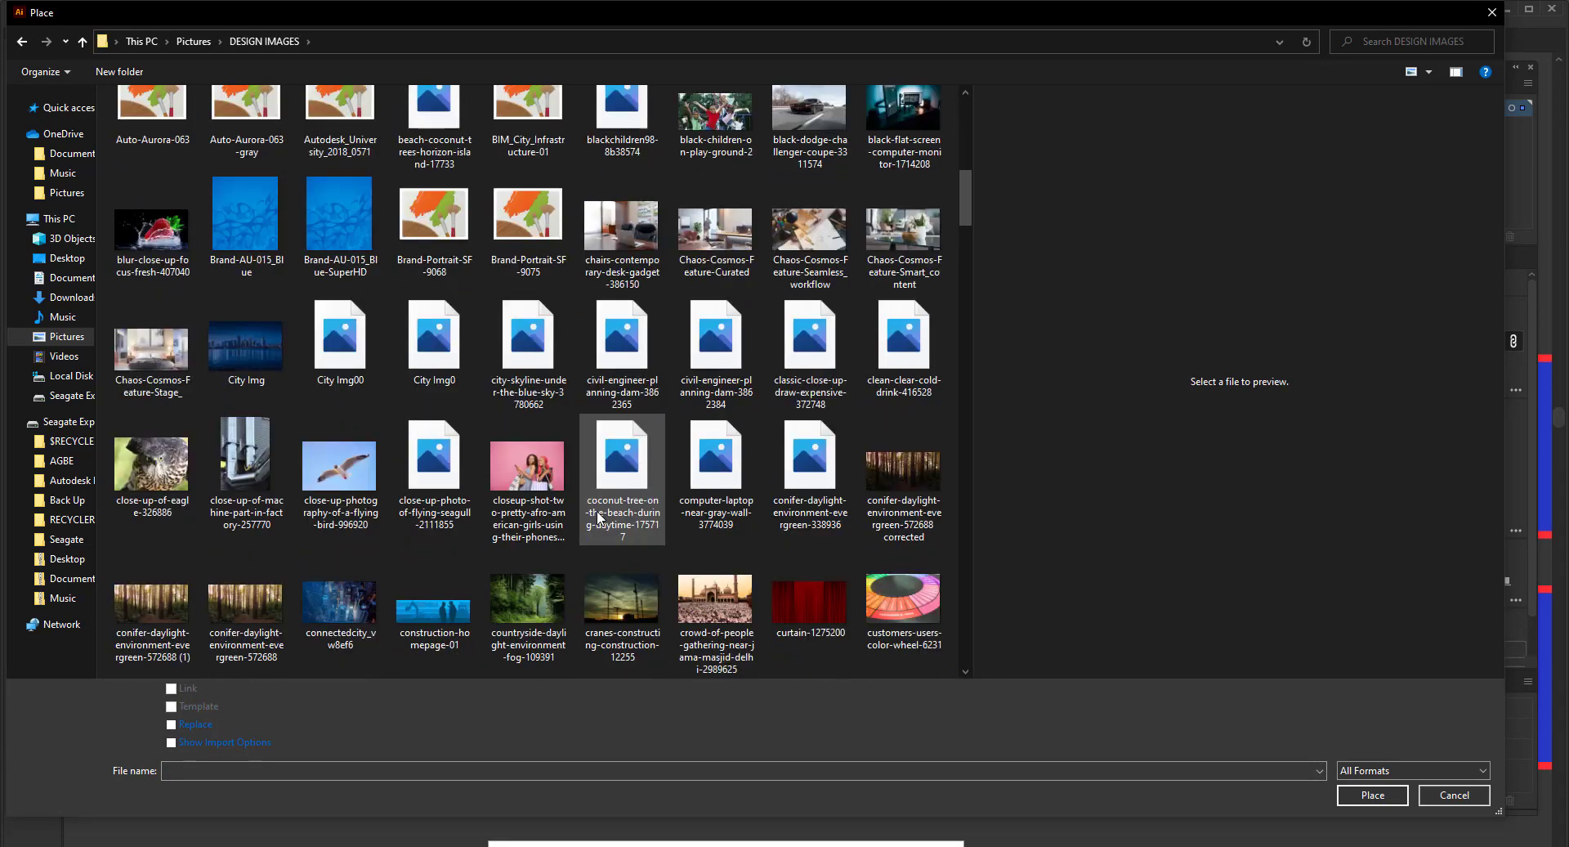
{"action": "scroll", "coordinate": [598, 517], "scroll_direction": "down", "scroll_amount": 10}
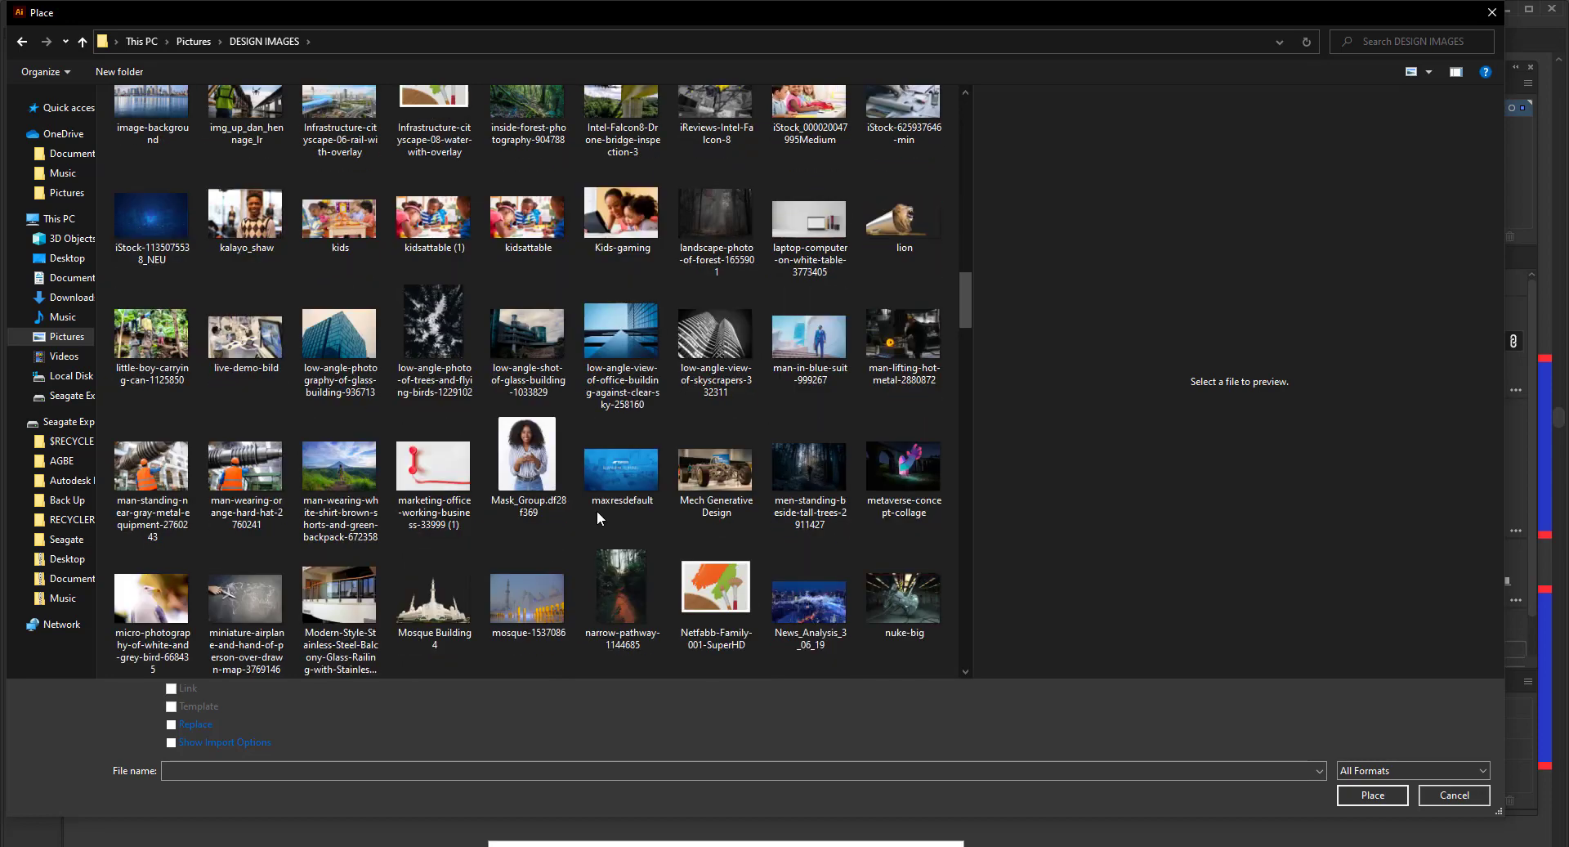
{"action": "scroll", "coordinate": [597, 510], "scroll_direction": "down", "scroll_amount": 4}
{"action": "scroll", "coordinate": [597, 510], "scroll_direction": "down", "scroll_amount": 4}
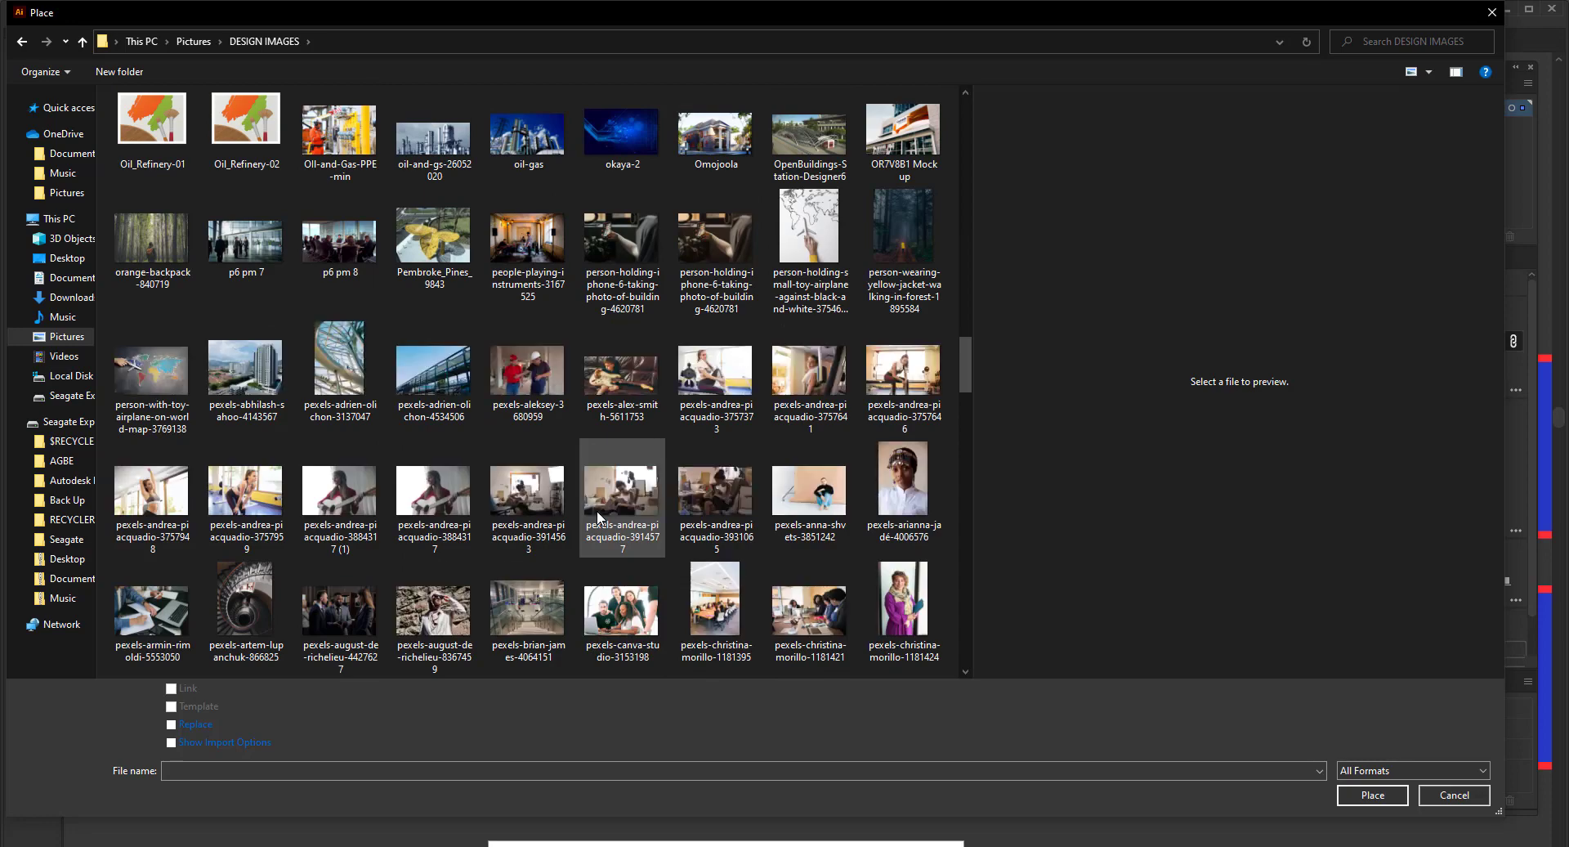
{"action": "scroll", "coordinate": [596, 510], "scroll_direction": "down", "scroll_amount": 5}
{"action": "scroll", "coordinate": [599, 517], "scroll_direction": "down", "scroll_amount": 5}
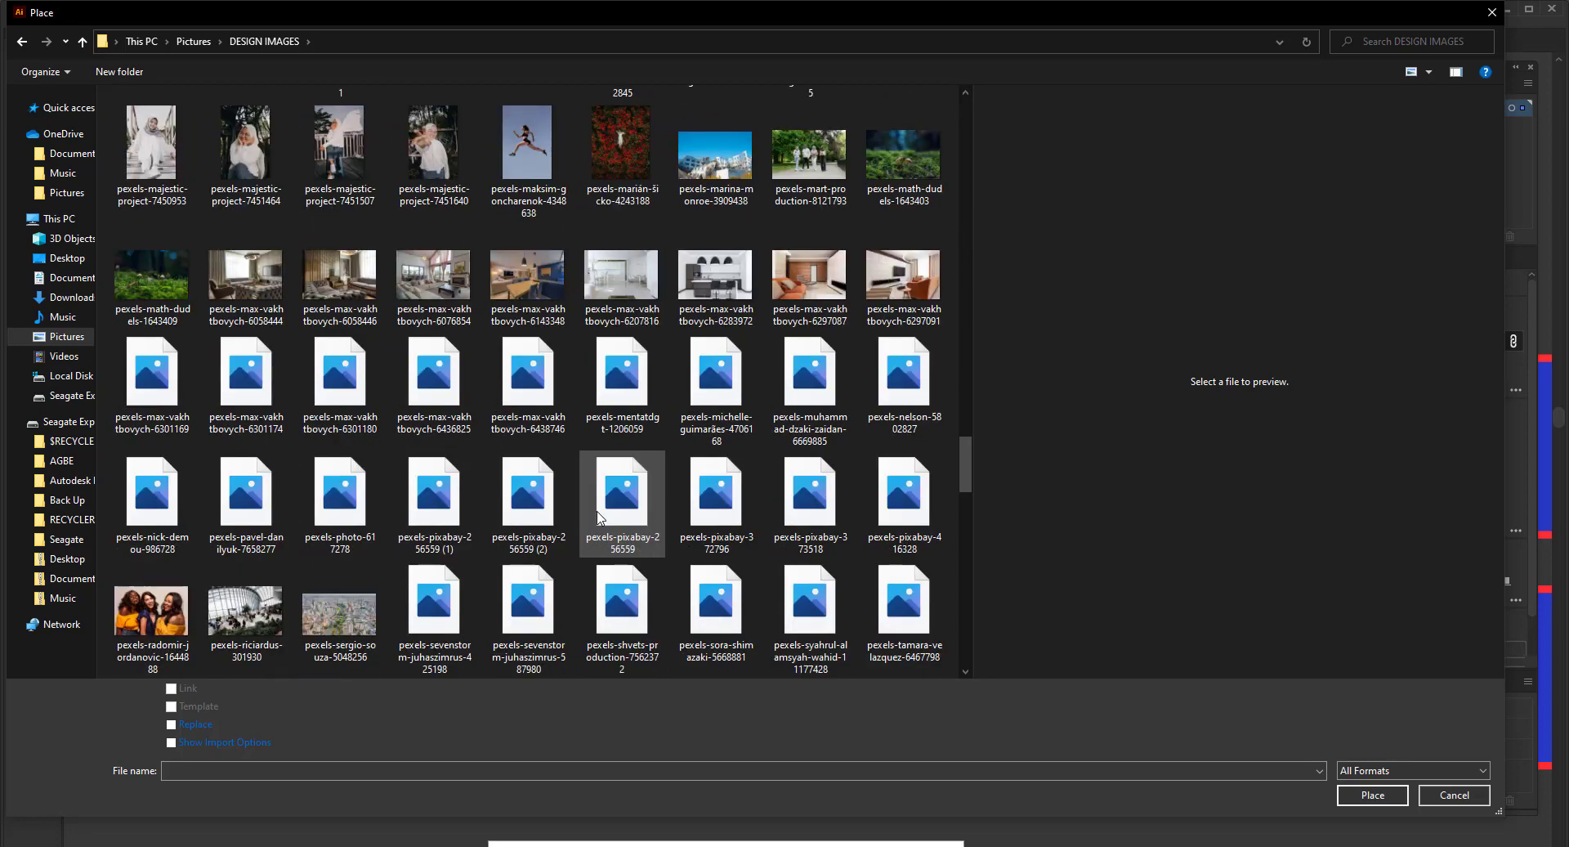
{"action": "scroll", "coordinate": [598, 517], "scroll_direction": "down", "scroll_amount": 5}
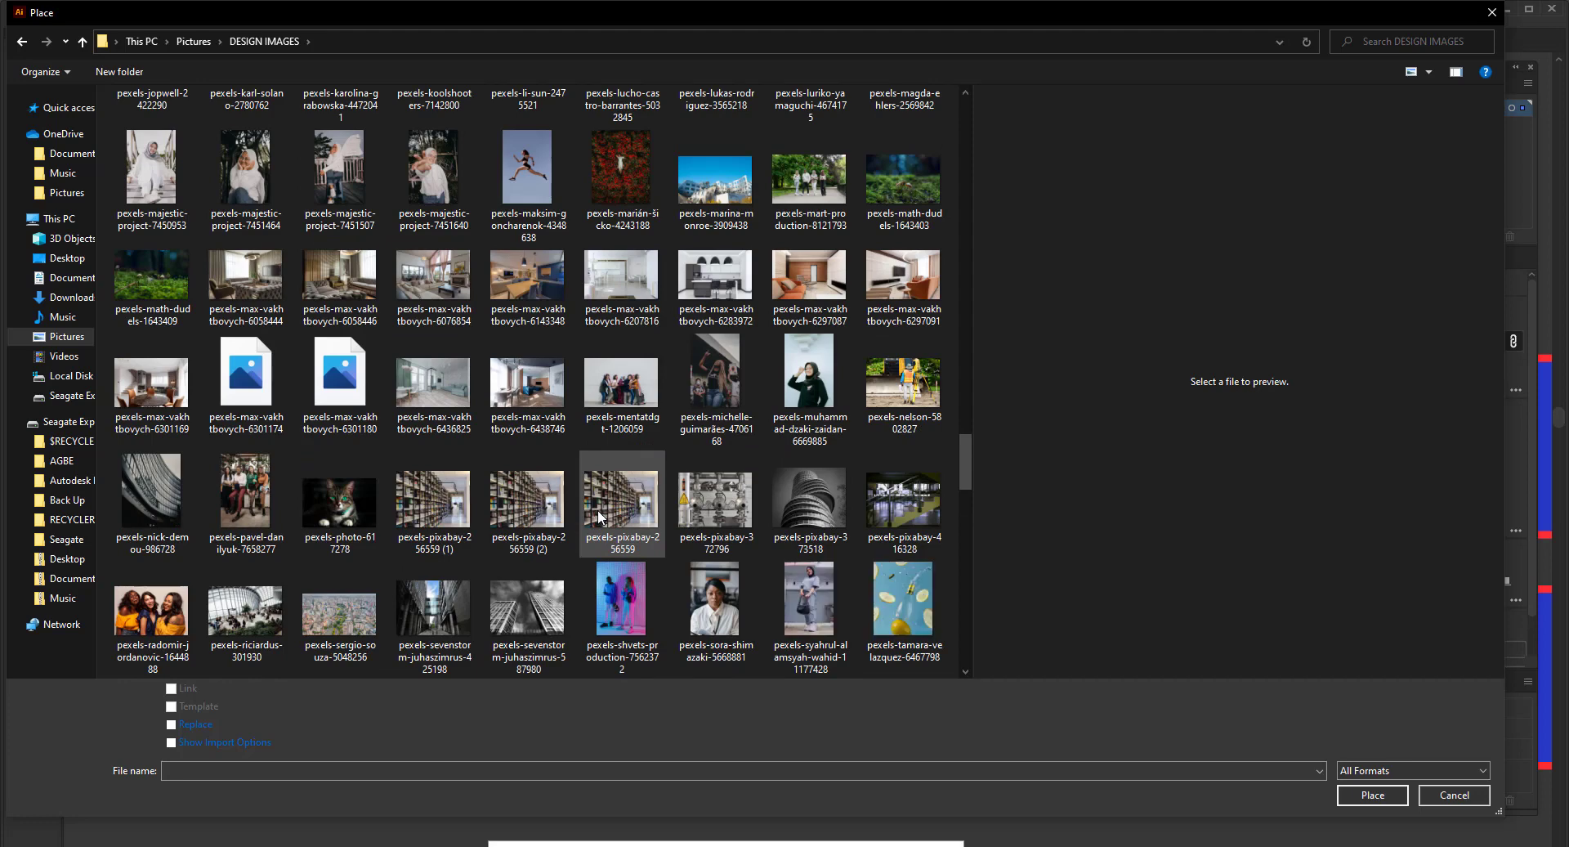
{"action": "left_click", "coordinate": [812, 511]}
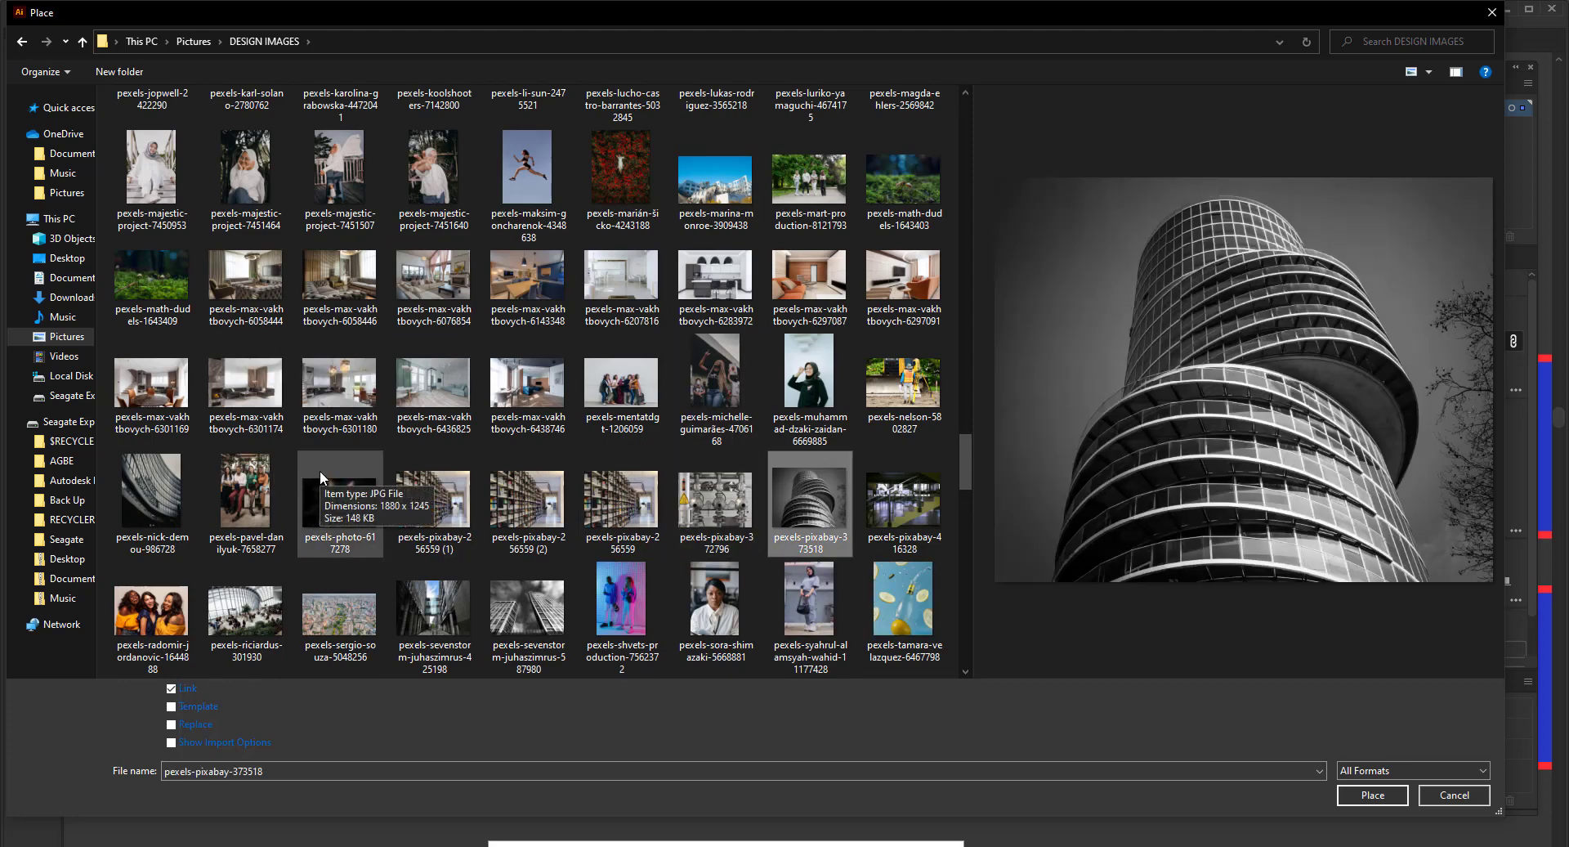
- Add the spiral staircase photo to the file selection and load both linked images for placing
{"action": "scroll", "coordinate": [321, 469], "scroll_direction": "up", "scroll_amount": 3}
{"action": "scroll", "coordinate": [331, 472], "scroll_direction": "up", "scroll_amount": 3}
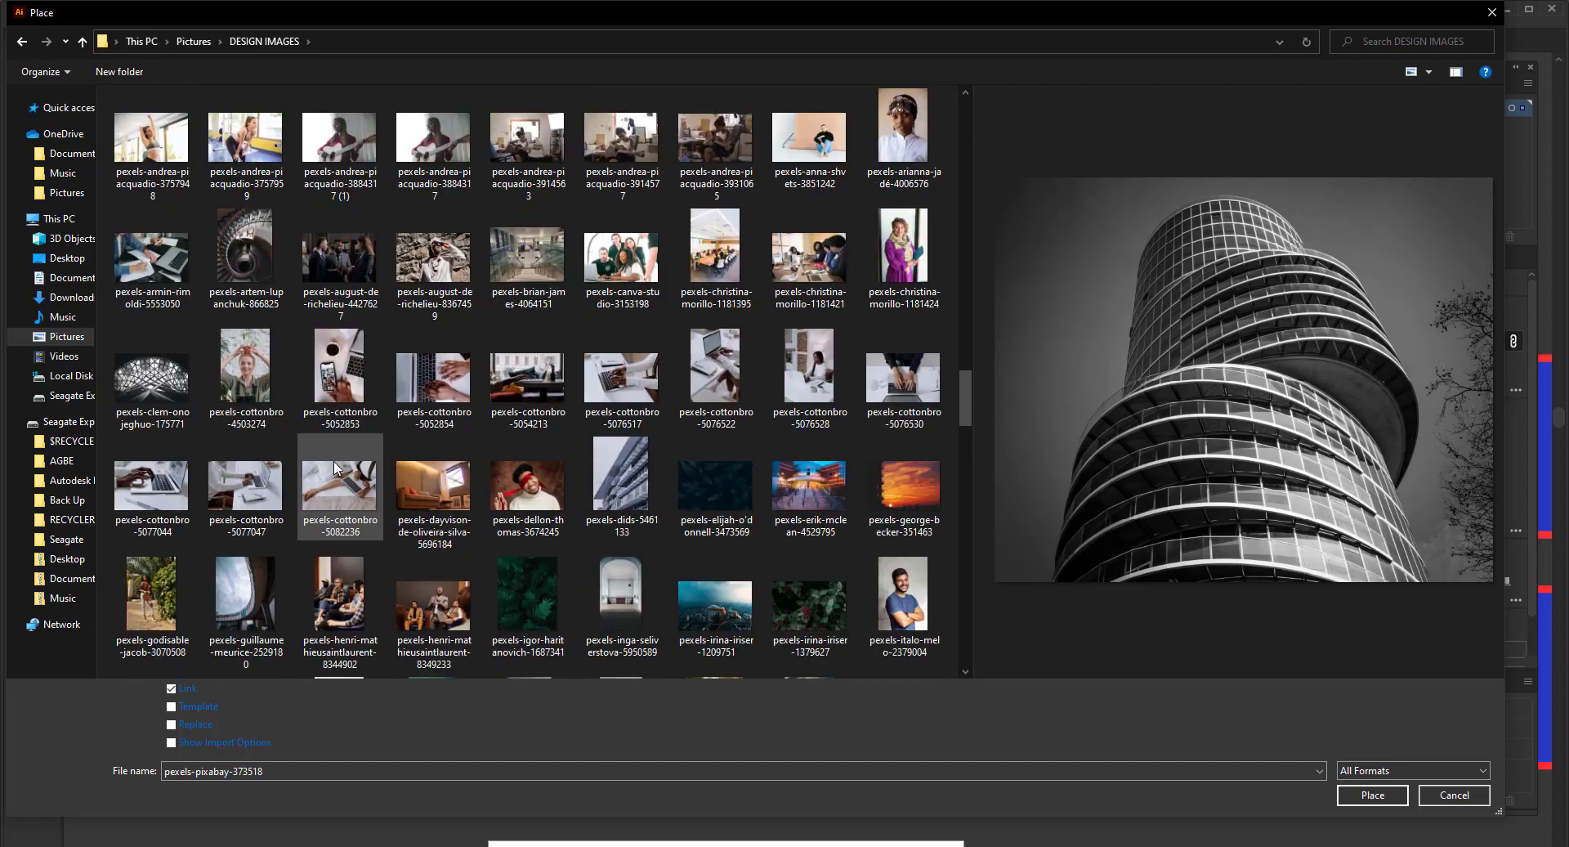
{"action": "left_click", "coordinate": [257, 261], "text": "ctrl"}
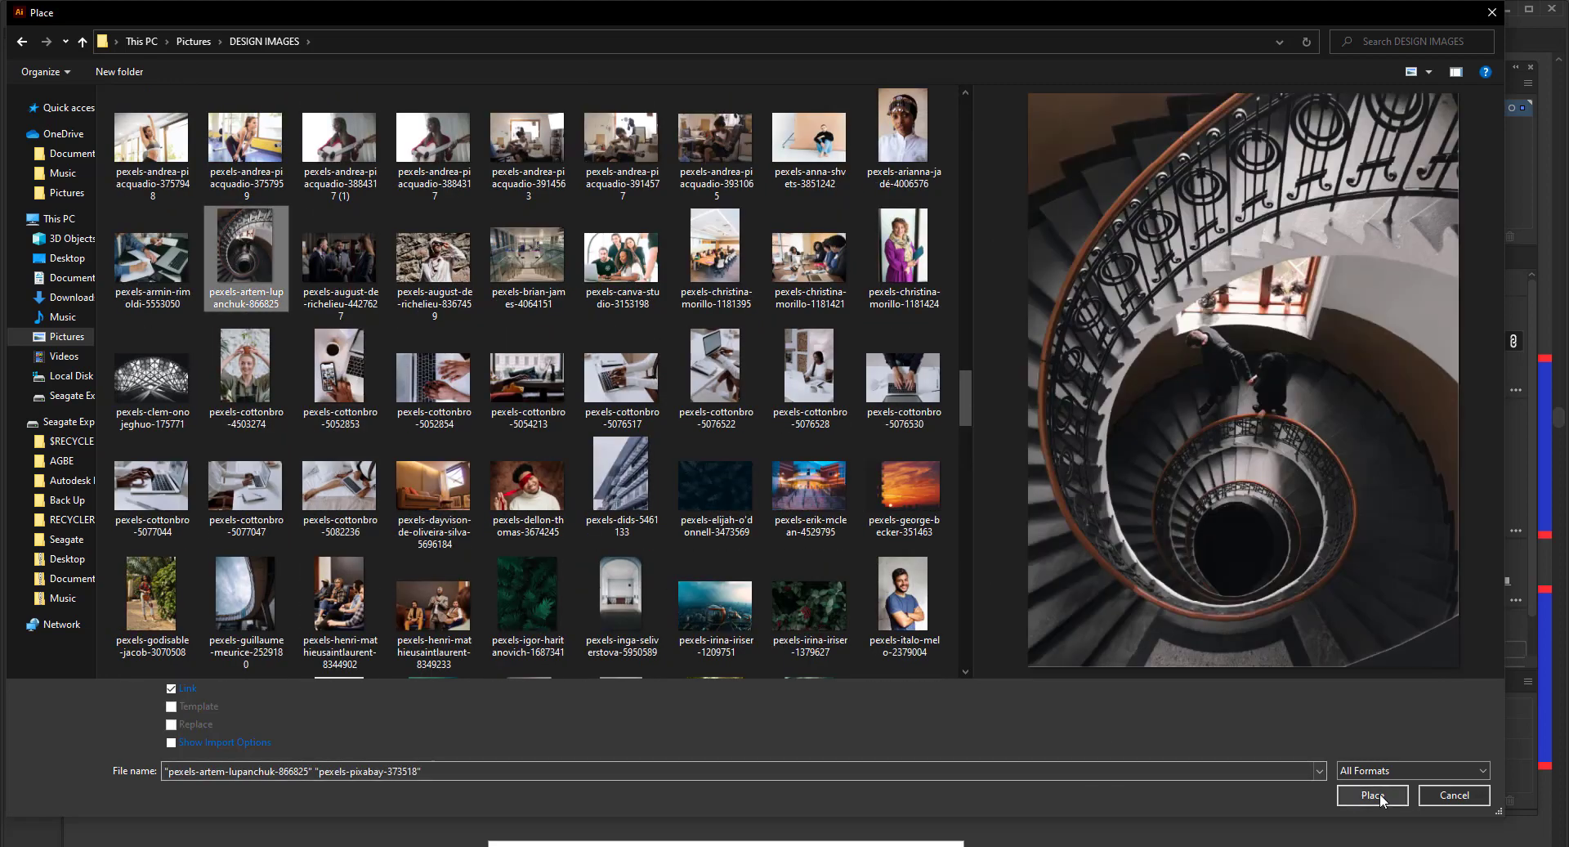
{"action": "left_click", "coordinate": [1376, 793]}
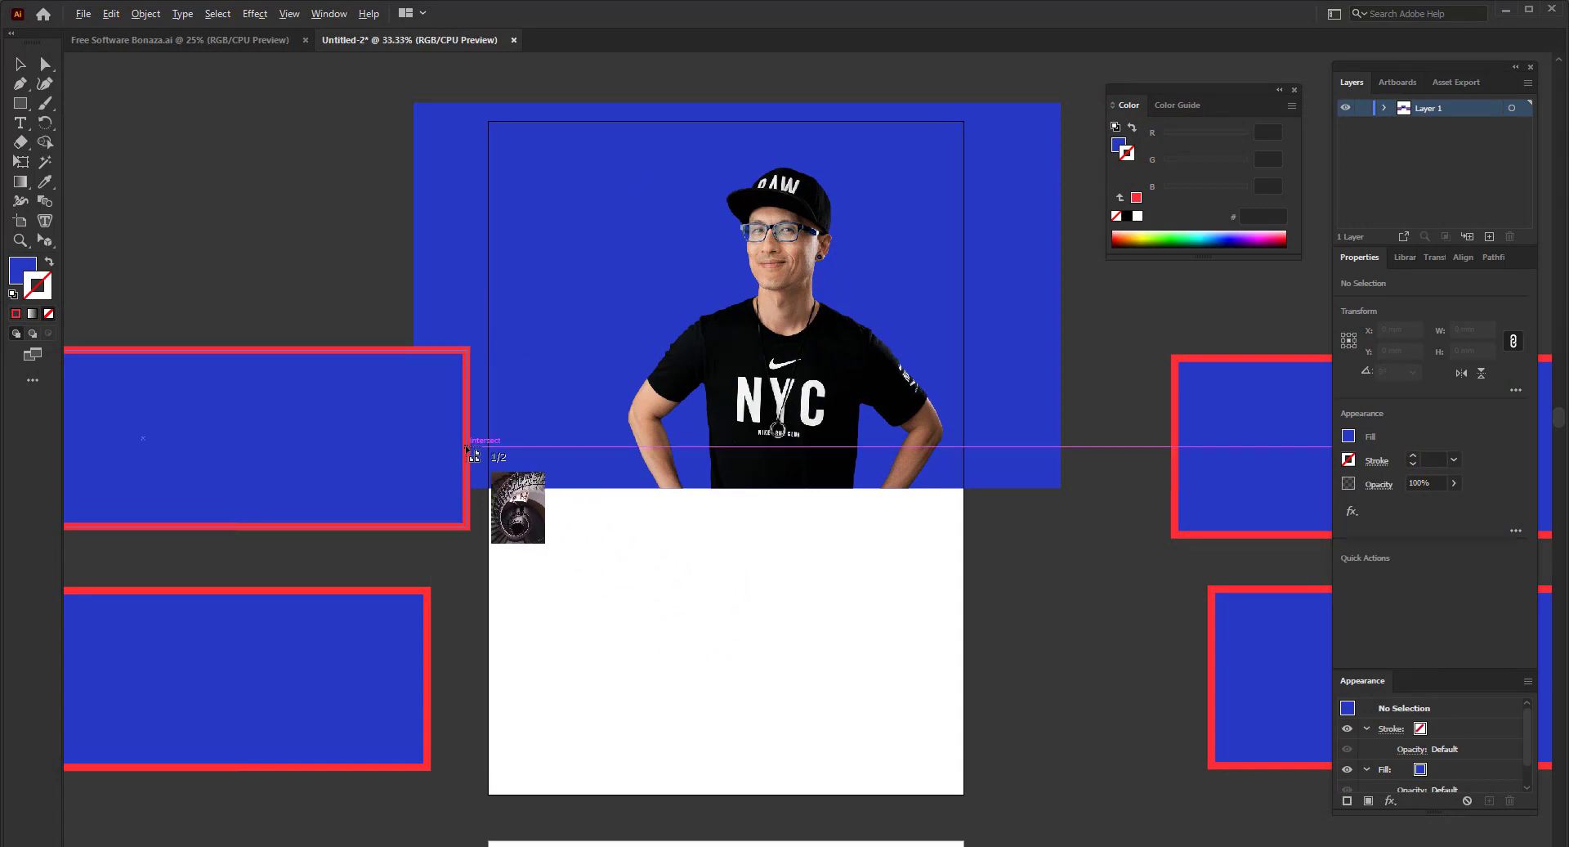
- Place the spiral staircase photo at full size on the canvas beside the artboards and the round tower photo below it
{"action": "scroll", "coordinate": [478, 450], "scroll_direction": "down", "scroll_amount": 3}
{"action": "left_click", "coordinate": [1014, 331]}
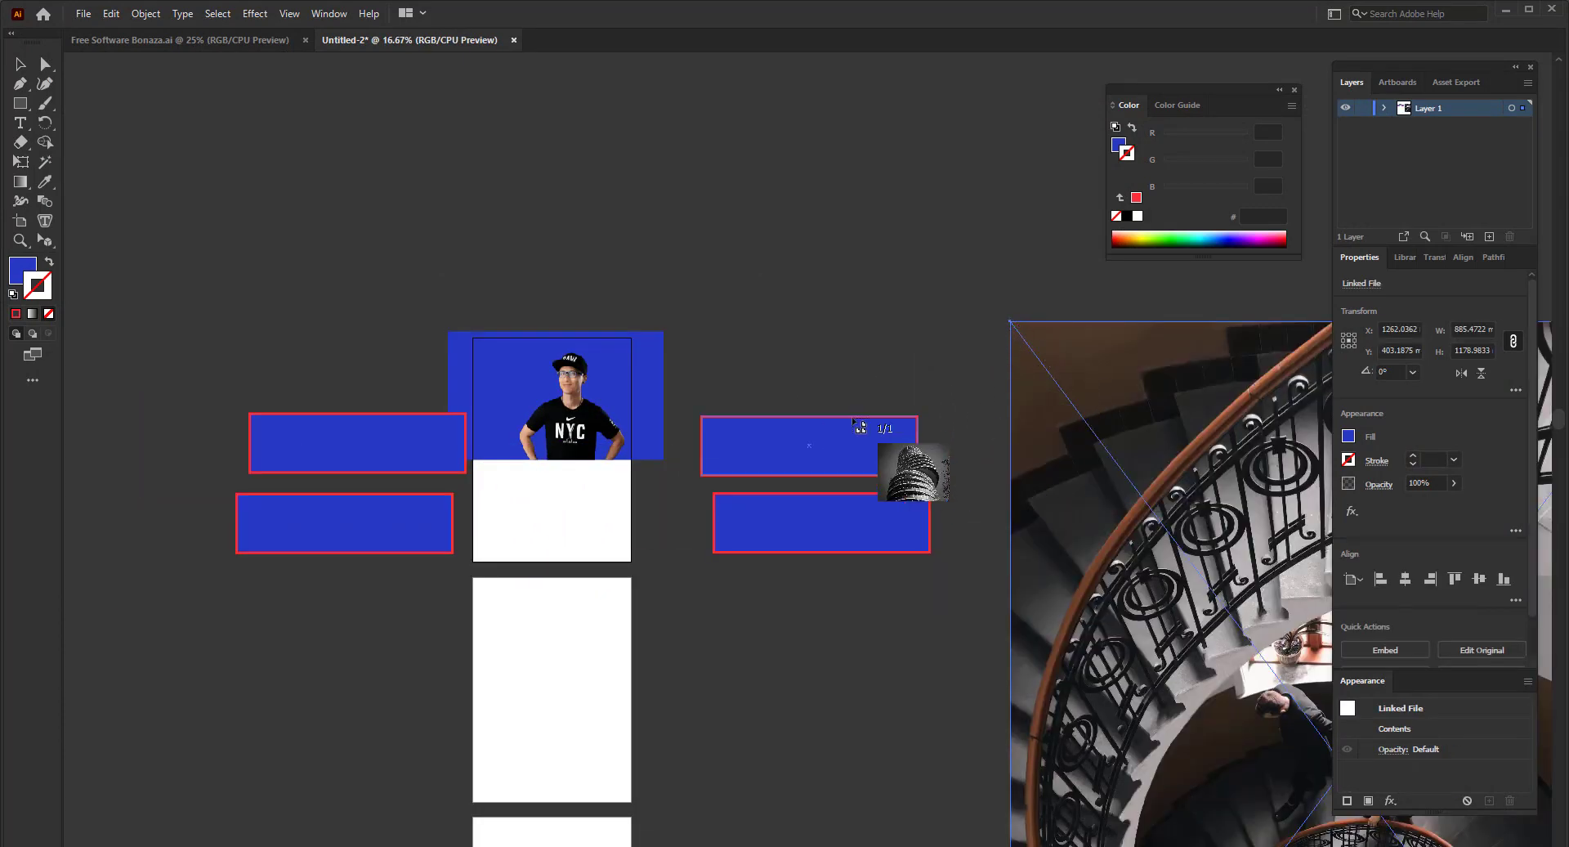
{"action": "scroll", "coordinate": [858, 409], "scroll_direction": "down", "scroll_amount": 5}
{"action": "scroll", "coordinate": [1037, 550], "scroll_direction": "up", "scroll_amount": 3}
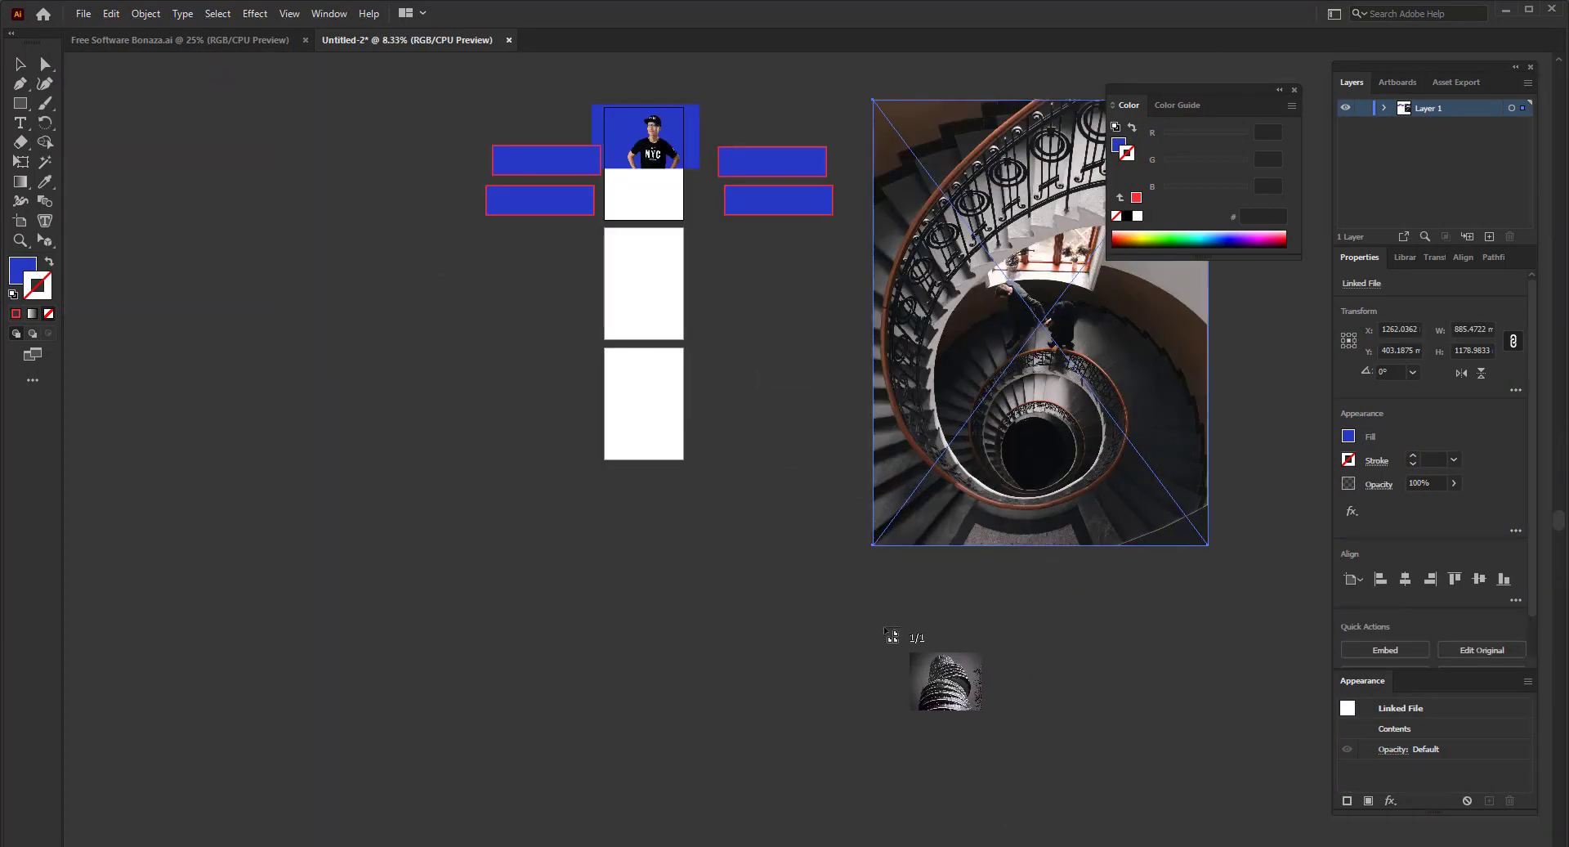
{"action": "left_click", "coordinate": [874, 625]}
{"action": "scroll", "coordinate": [564, 539], "scroll_direction": "down", "scroll_amount": 3}
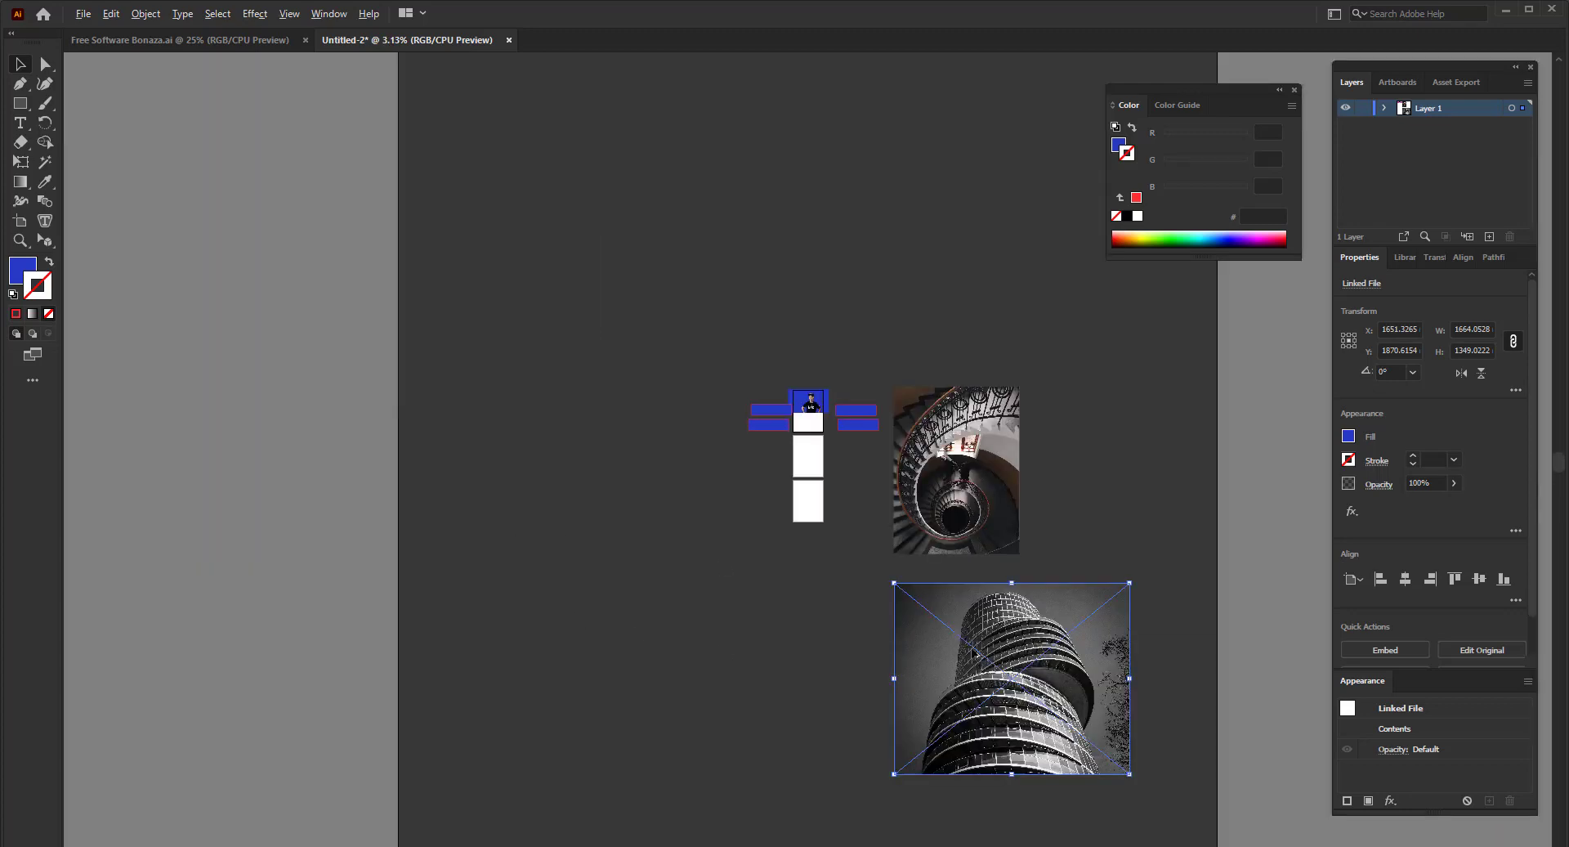
{"action": "scroll", "coordinate": [976, 654], "scroll_direction": "up", "scroll_amount": 4}
{"action": "scroll", "coordinate": [924, 654], "scroll_direction": "down", "scroll_amount": 3}
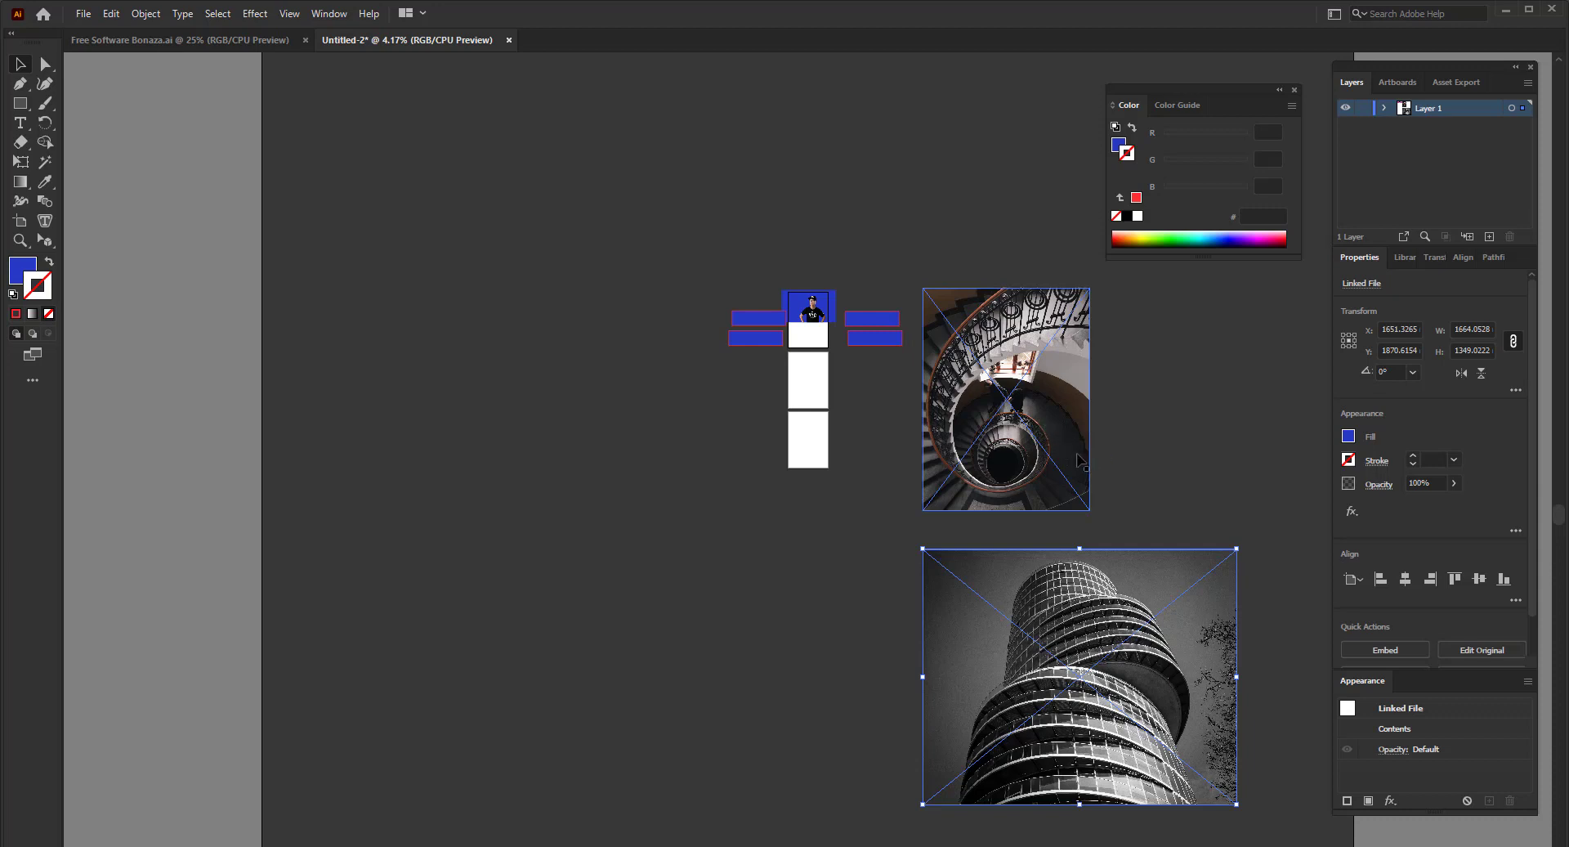
- Place the linked night-time house image at about 2410 × 1446 mm on the canvas and position it left of the artboards
{"action": "left_click", "coordinate": [85, 14]}
{"action": "left_click", "coordinate": [147, 295]}
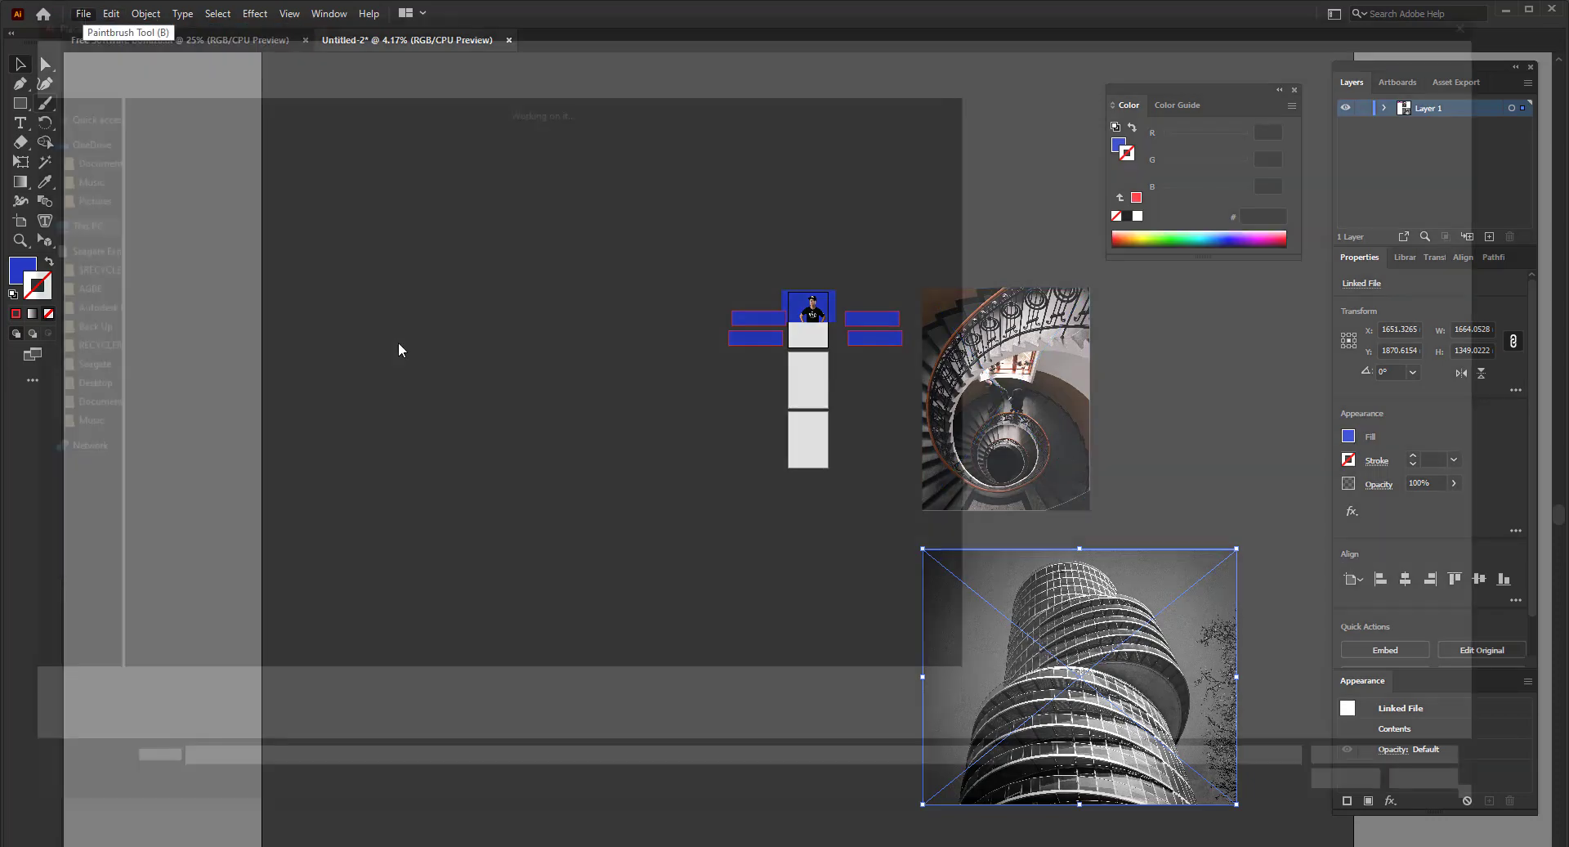
{"action": "scroll", "coordinate": [688, 507], "scroll_direction": "down", "scroll_amount": 5}
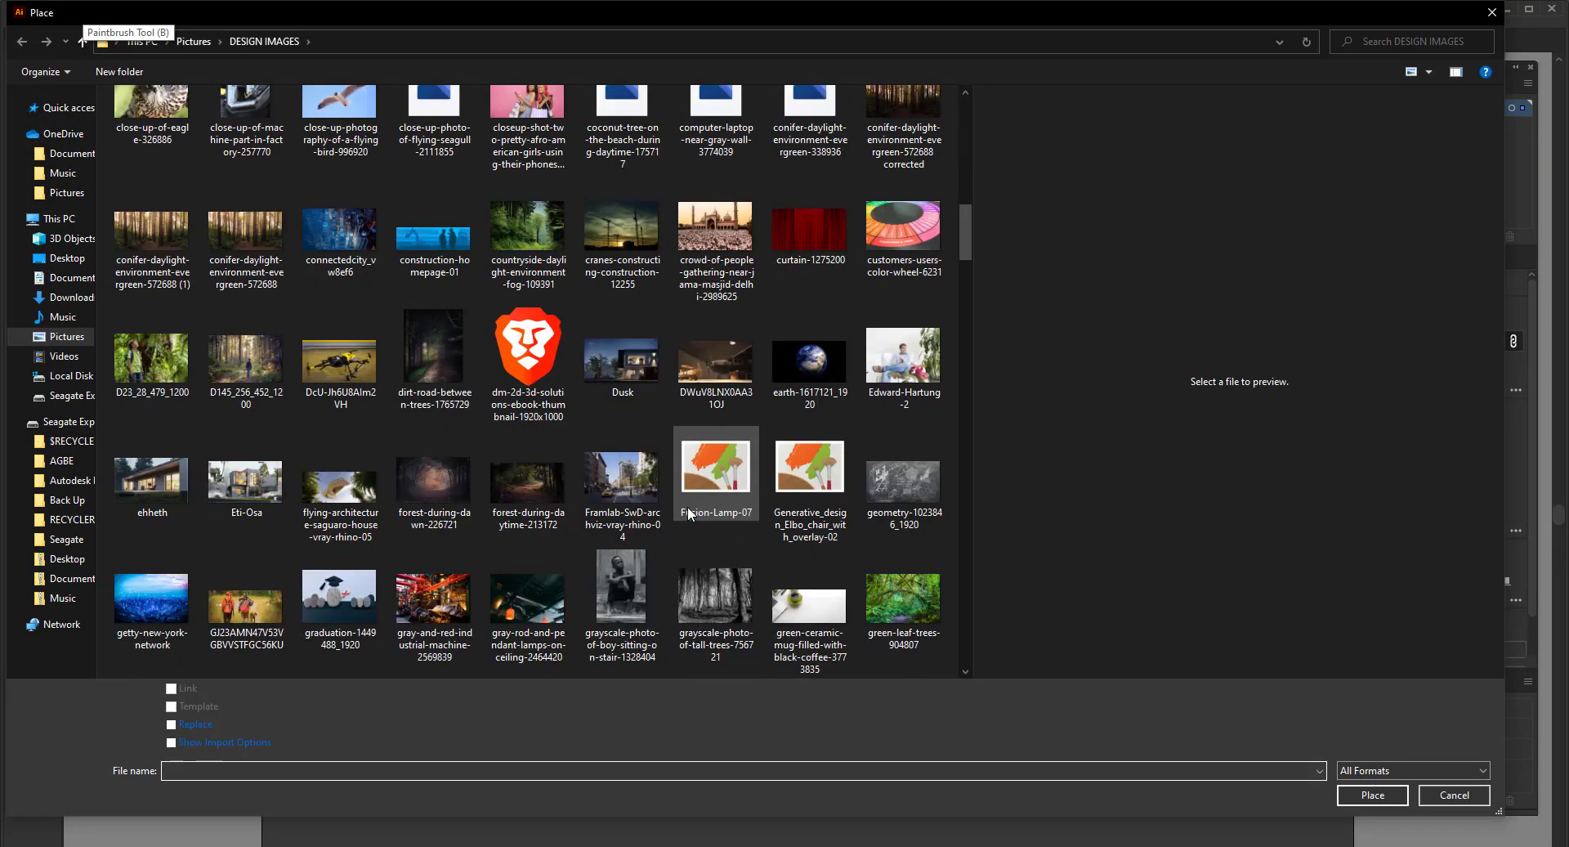
{"action": "left_click", "coordinate": [689, 507]}
{"action": "left_click", "coordinate": [1382, 794]}
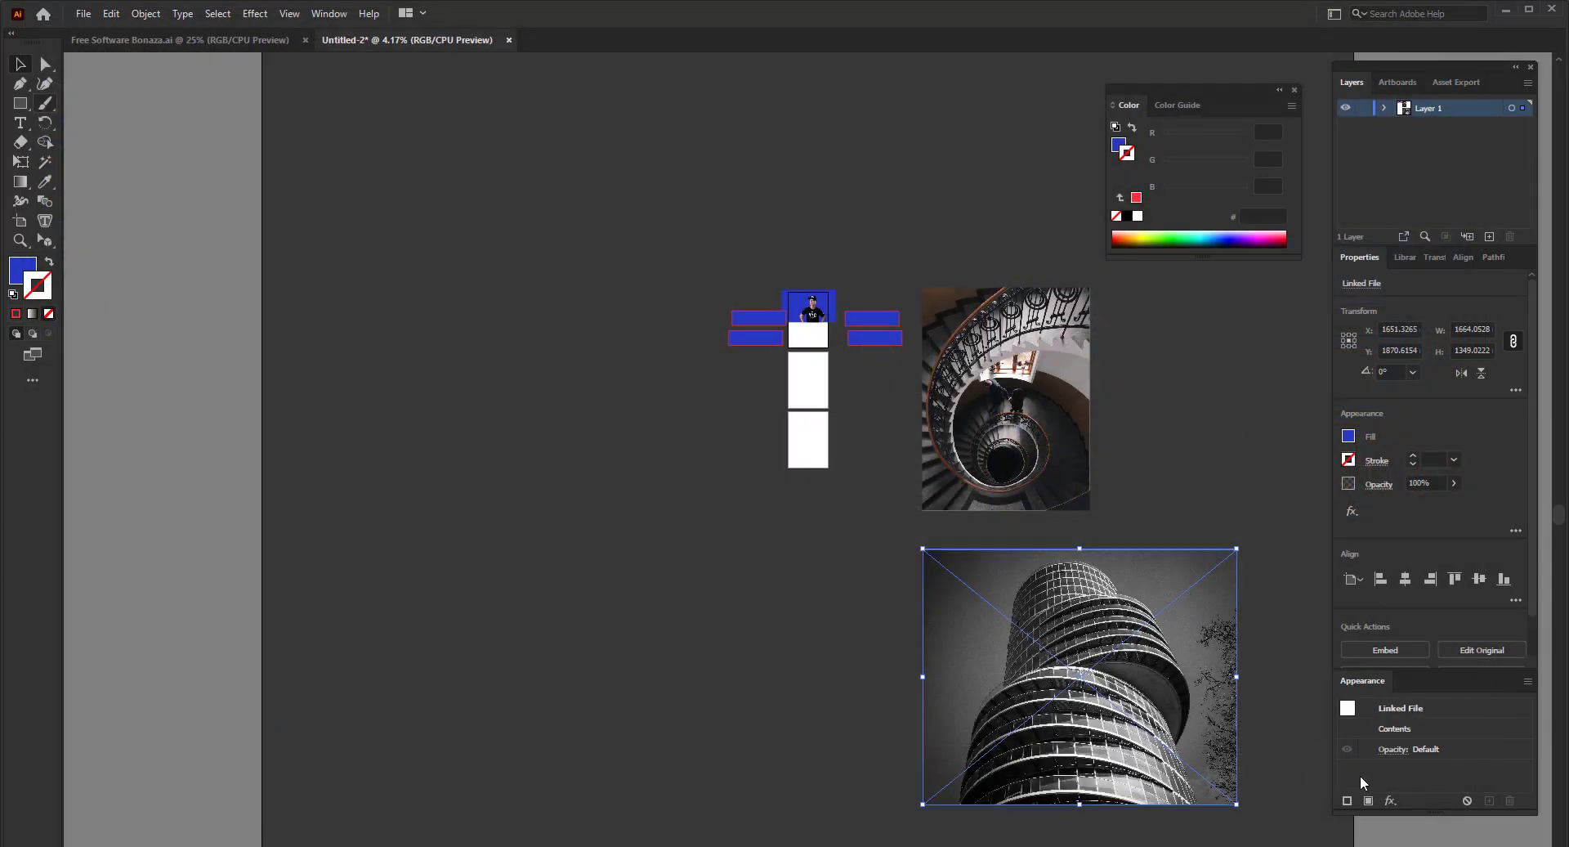
{"action": "left_click_drag", "start_coordinate": [356, 344], "coordinate": [812, 618]}
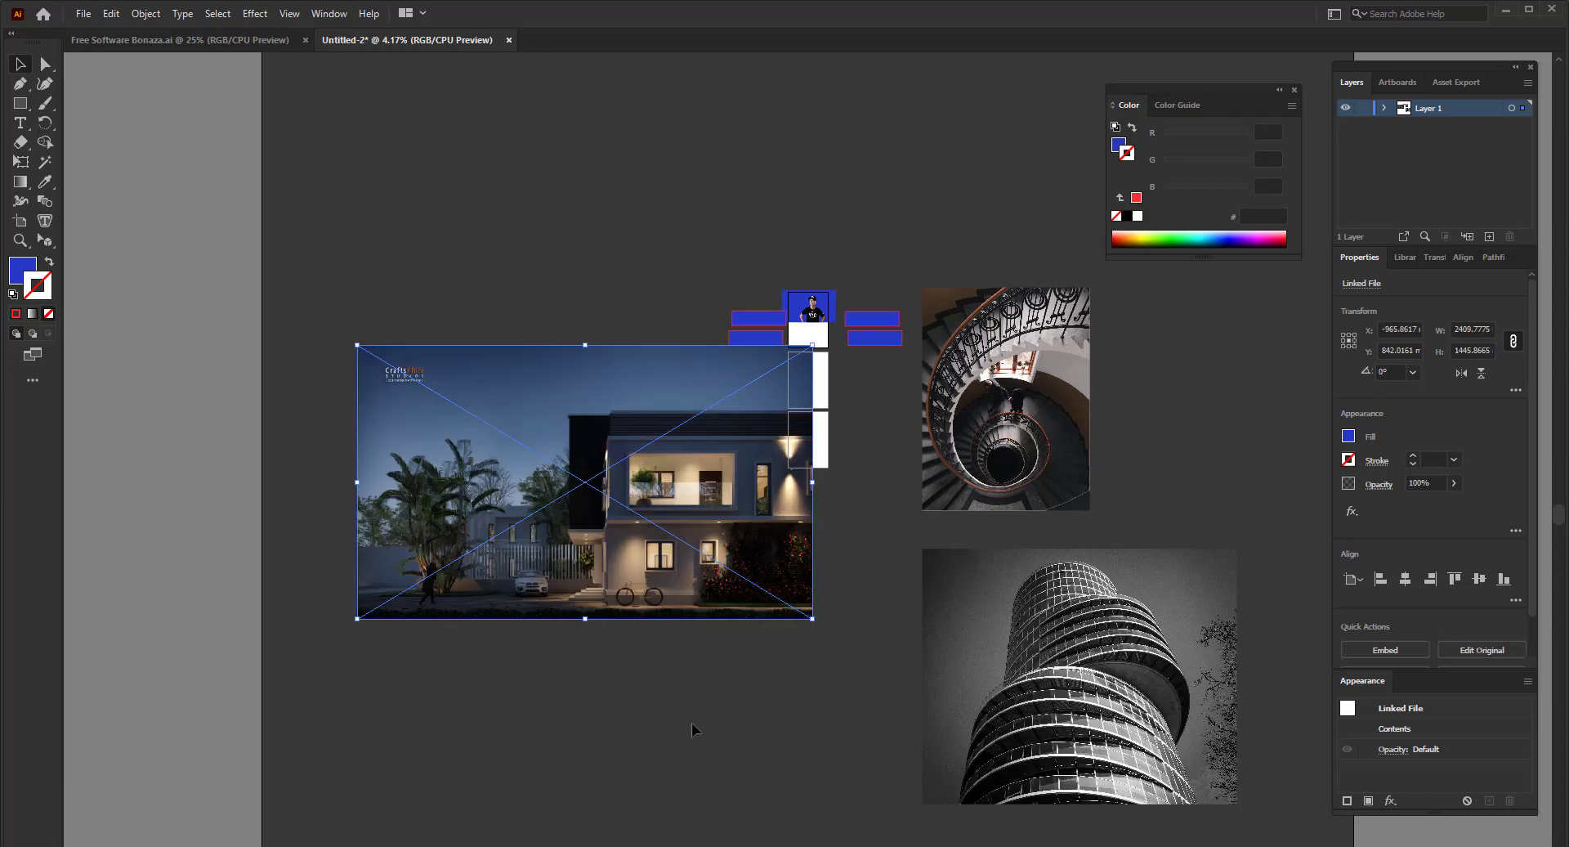
{"action": "left_click_drag", "start_coordinate": [626, 537], "coordinate": [578, 511]}
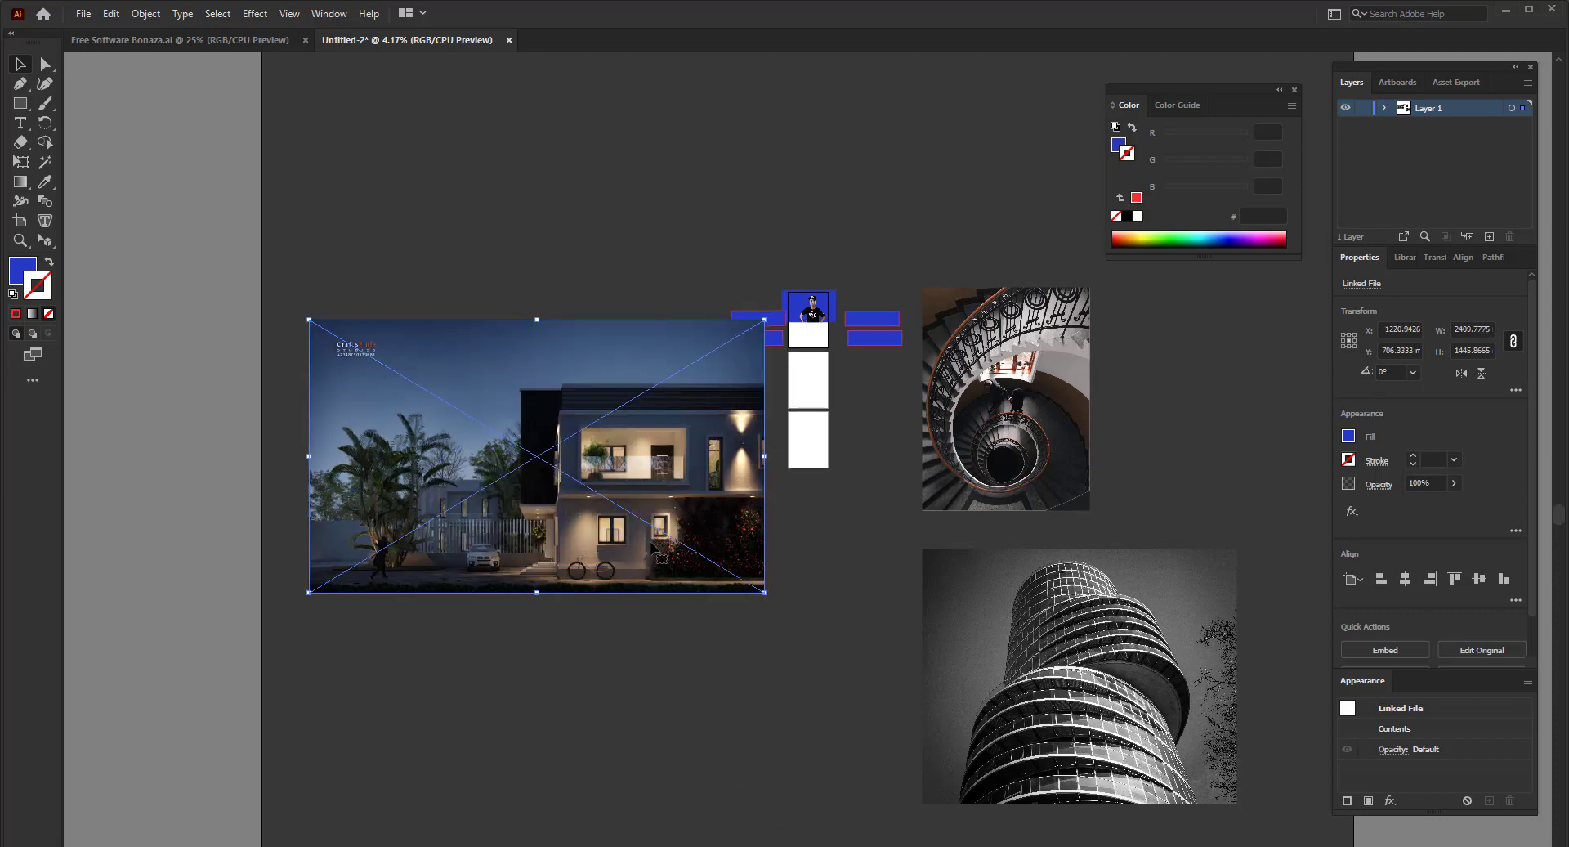
- Move the upper-left blue rectangle up above the house image and remove its red stroke
{"action": "scroll", "coordinate": [730, 389], "scroll_direction": "up", "scroll_amount": 3}
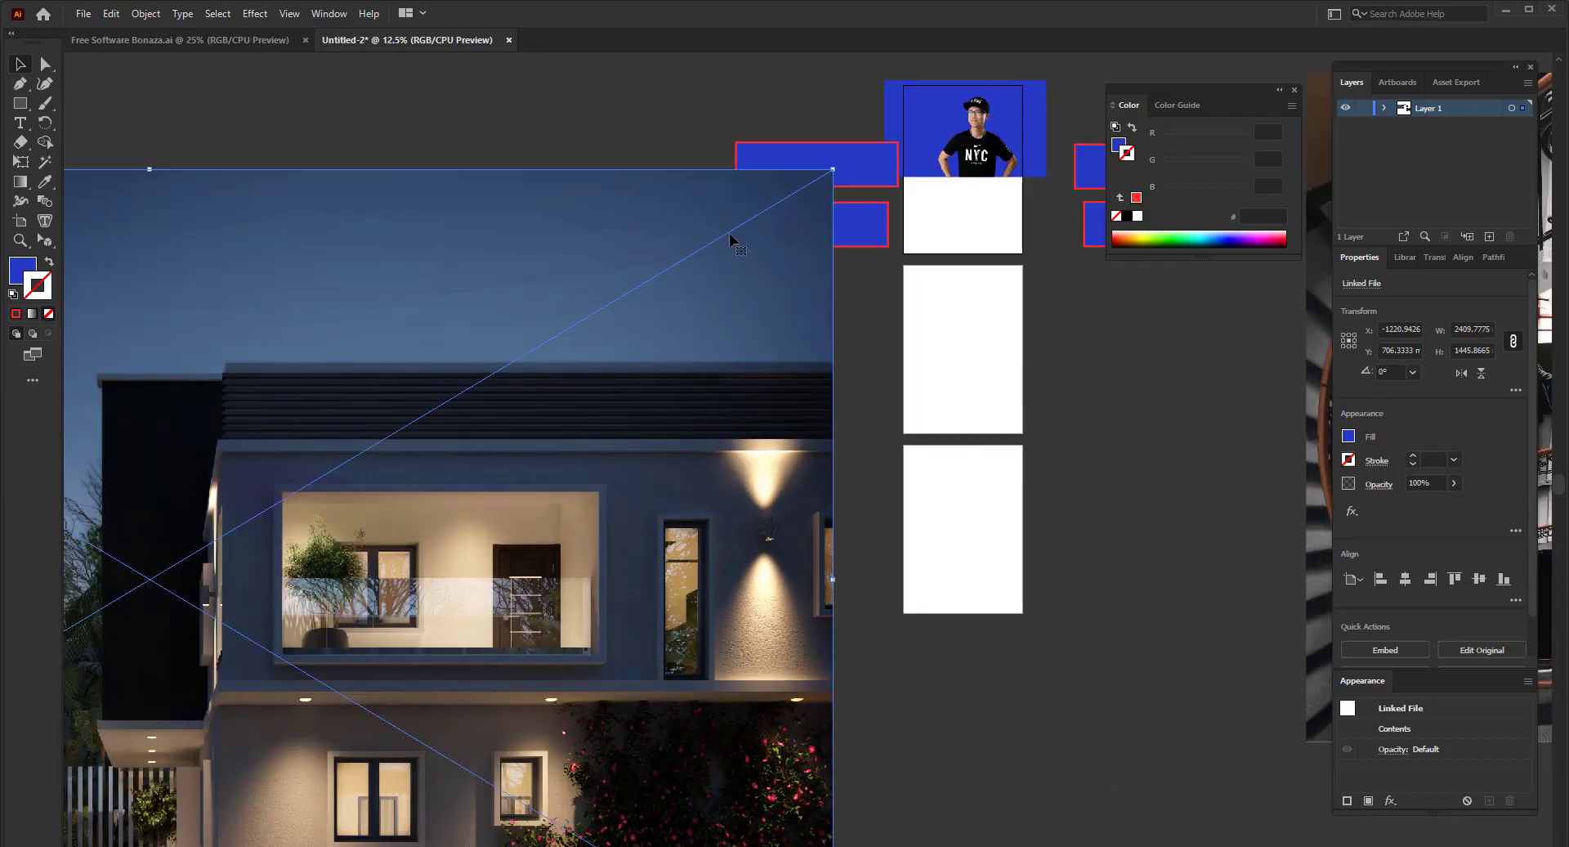
{"action": "left_click_drag", "start_coordinate": [866, 163], "coordinate": [672, 121]}
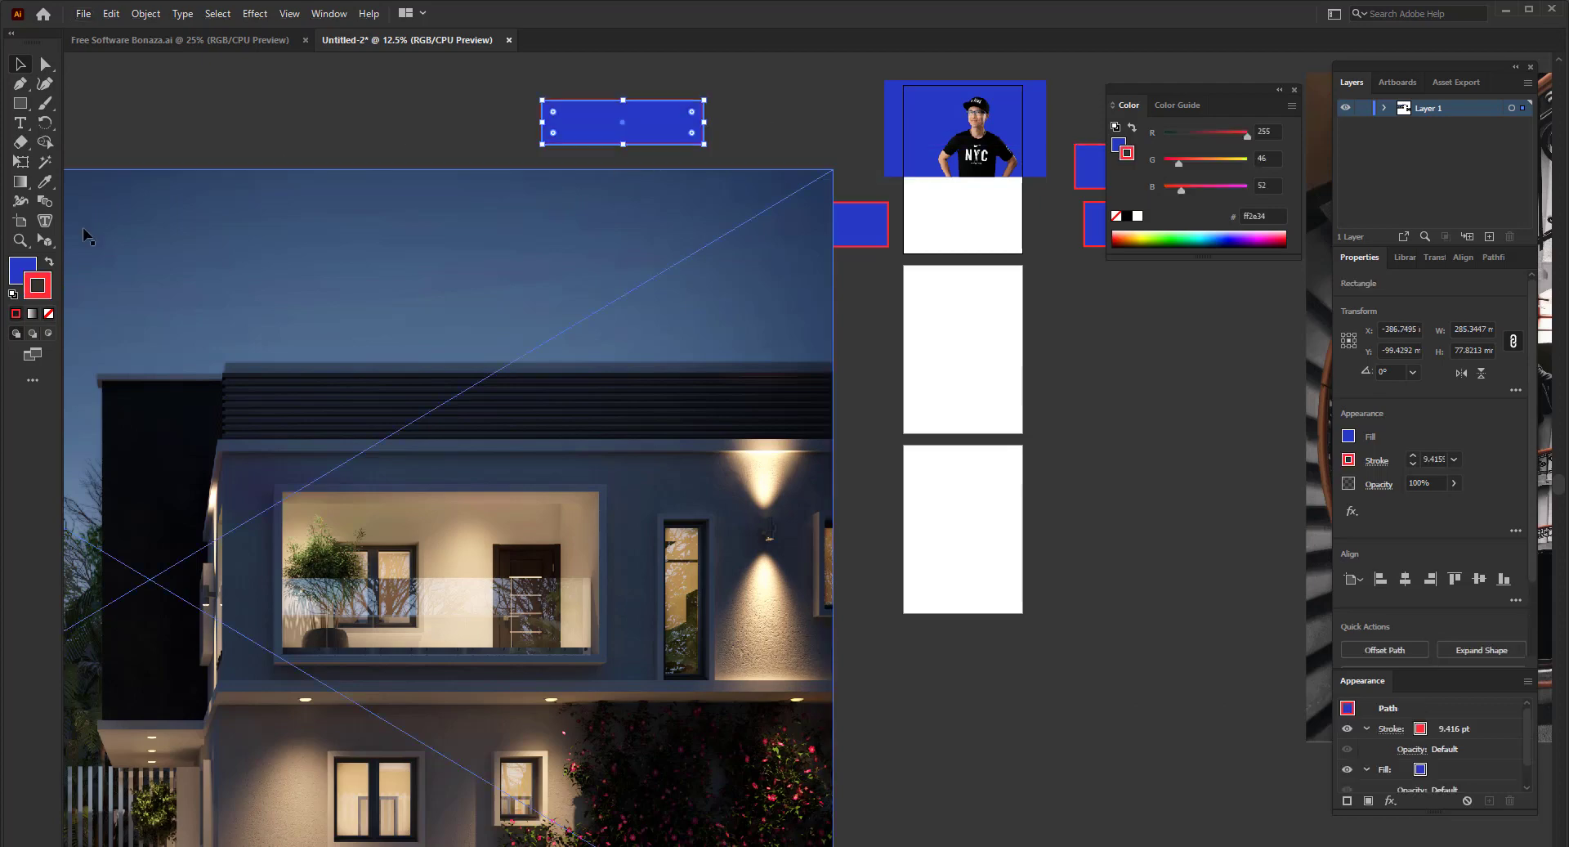
{"action": "left_click", "coordinate": [48, 313]}
- Scale the house image down to about 283 × 170 mm and position it over the strokeless blue rectangle
{"action": "mouse_move", "coordinate": [672, 540]}
{"action": "left_mouse_down"}
{"action": "mouse_move", "coordinate": [742, 317]}
{"action": "mouse_move", "coordinate": [717, 330]}
{"action": "left_mouse_up"}
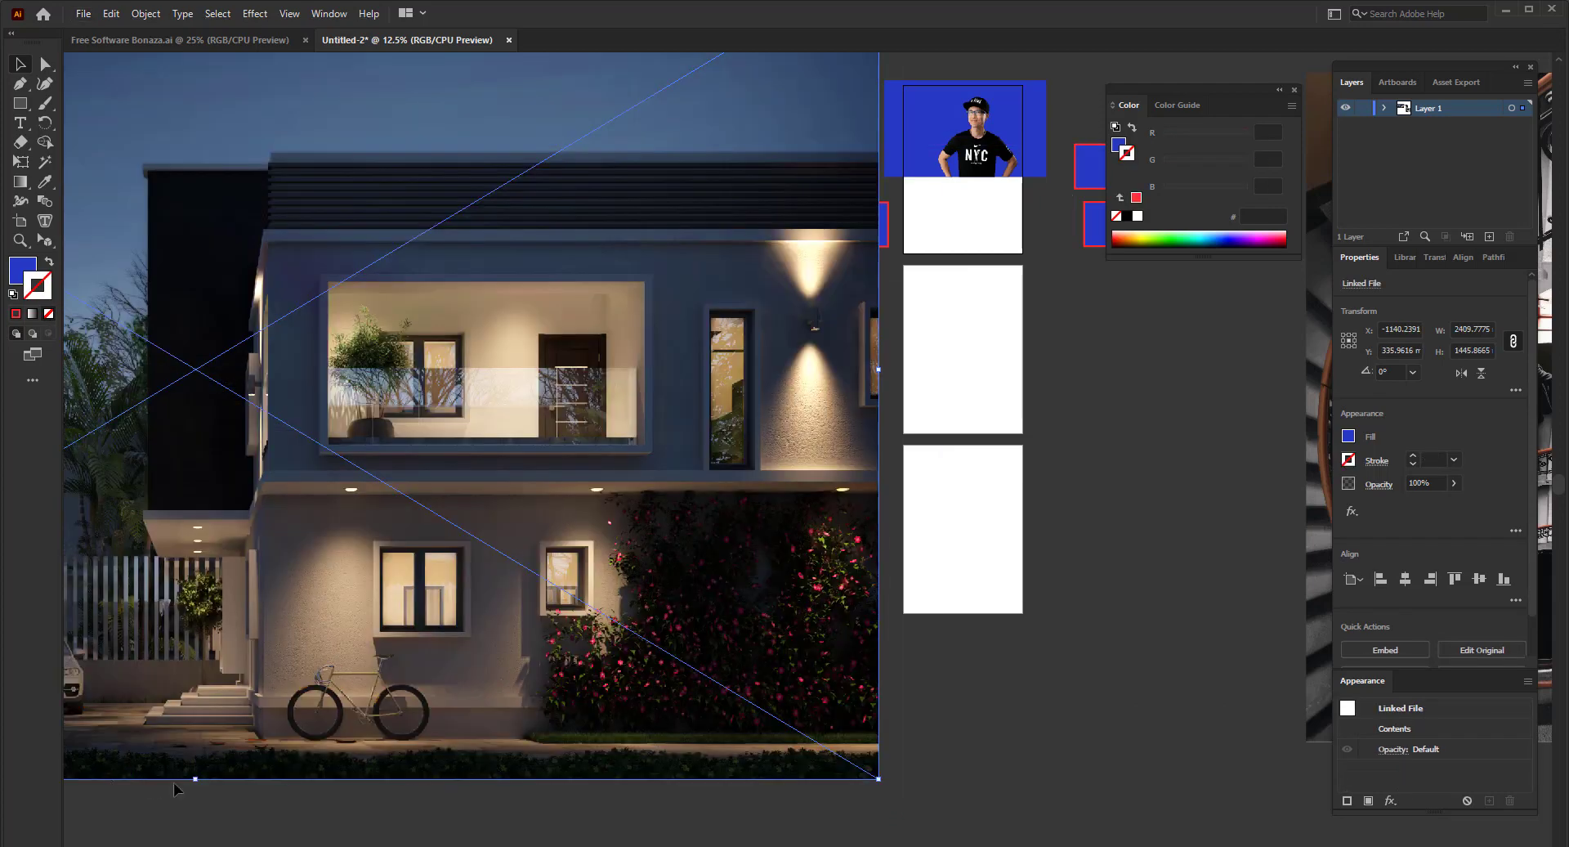
{"action": "left_click_drag", "start_coordinate": [196, 778], "coordinate": [676, 282]}
{"action": "right_click", "coordinate": [656, 273]}
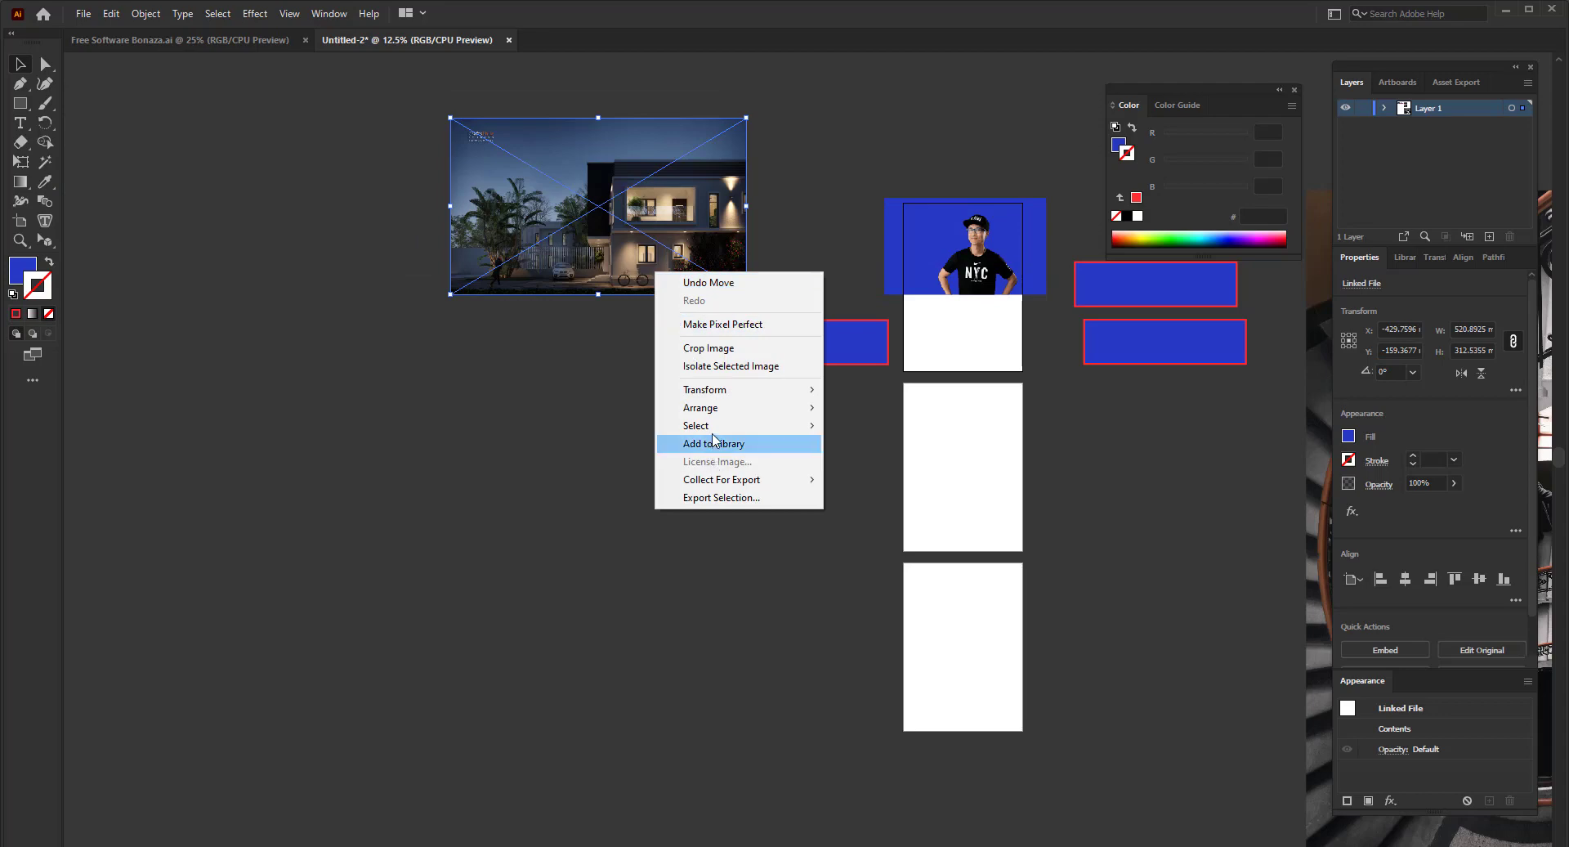
{"action": "left_click", "coordinate": [886, 480]}
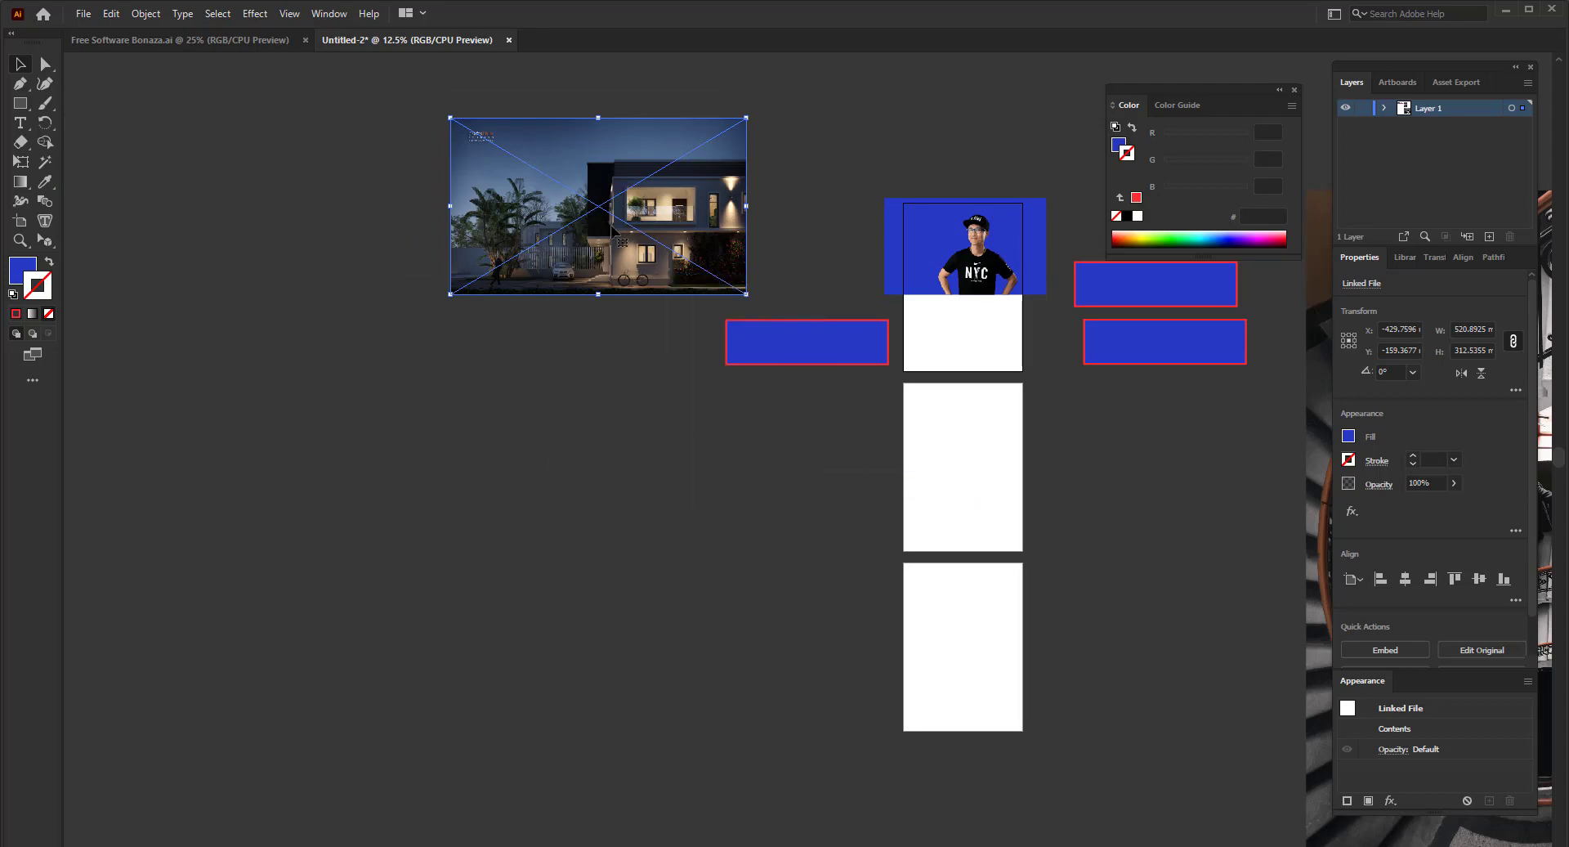
{"action": "scroll", "coordinate": [613, 231], "scroll_direction": "up", "scroll_amount": 3}
{"action": "scroll", "coordinate": [556, 421], "scroll_direction": "up", "scroll_amount": 1}
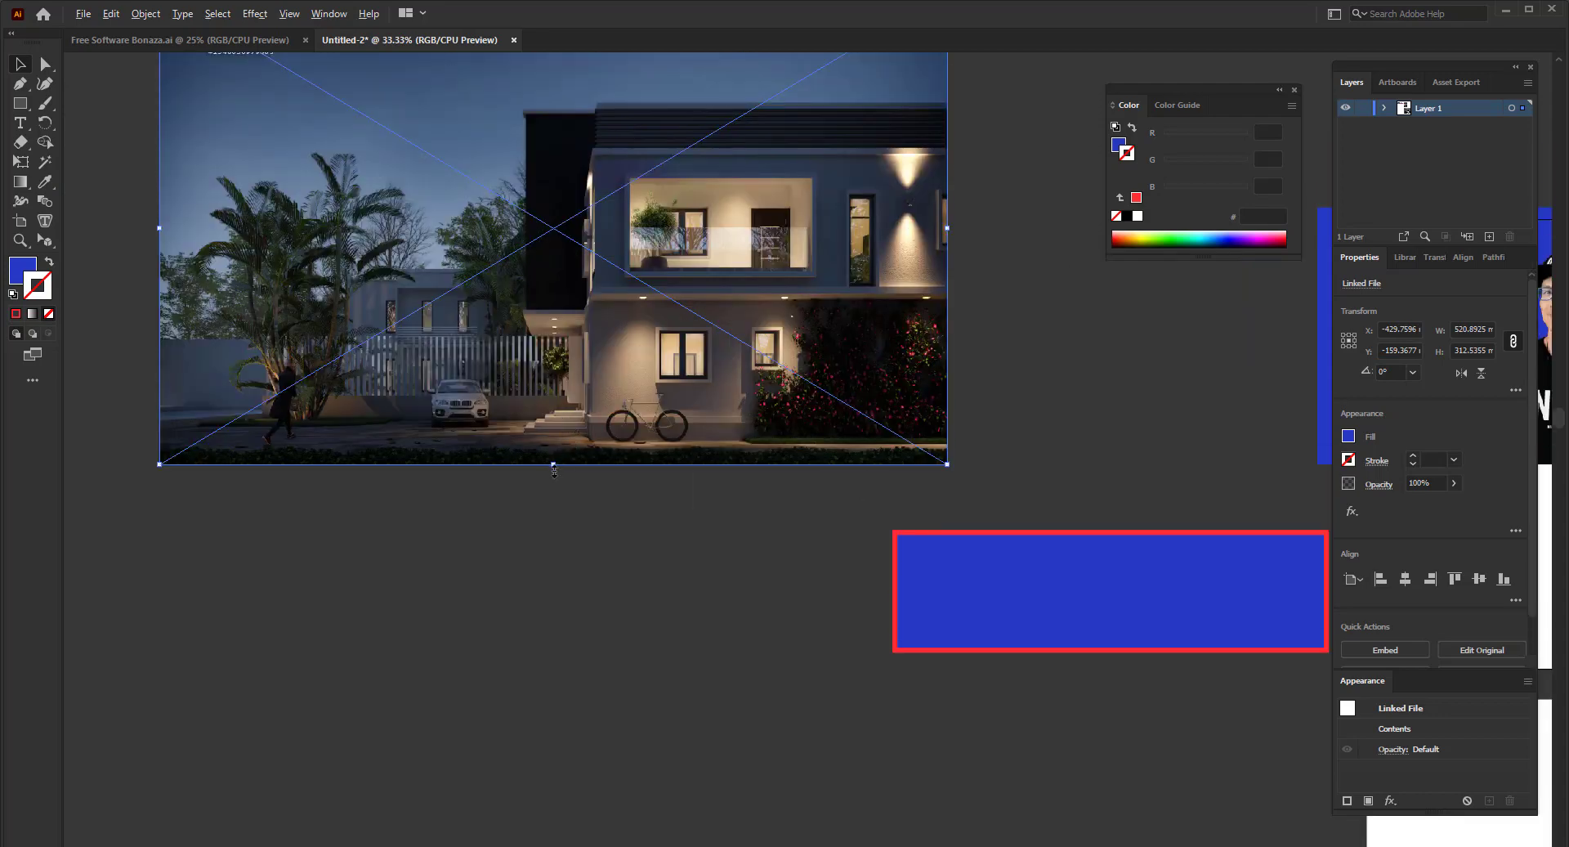
{"action": "left_click_drag", "start_coordinate": [553, 471], "coordinate": [594, 377]}
- Send the house image to the back, behind the blue rectangle, and clear the selection
{"action": "right_click", "coordinate": [657, 353]}
{"action": "mouse_move", "coordinate": [822, 494]}
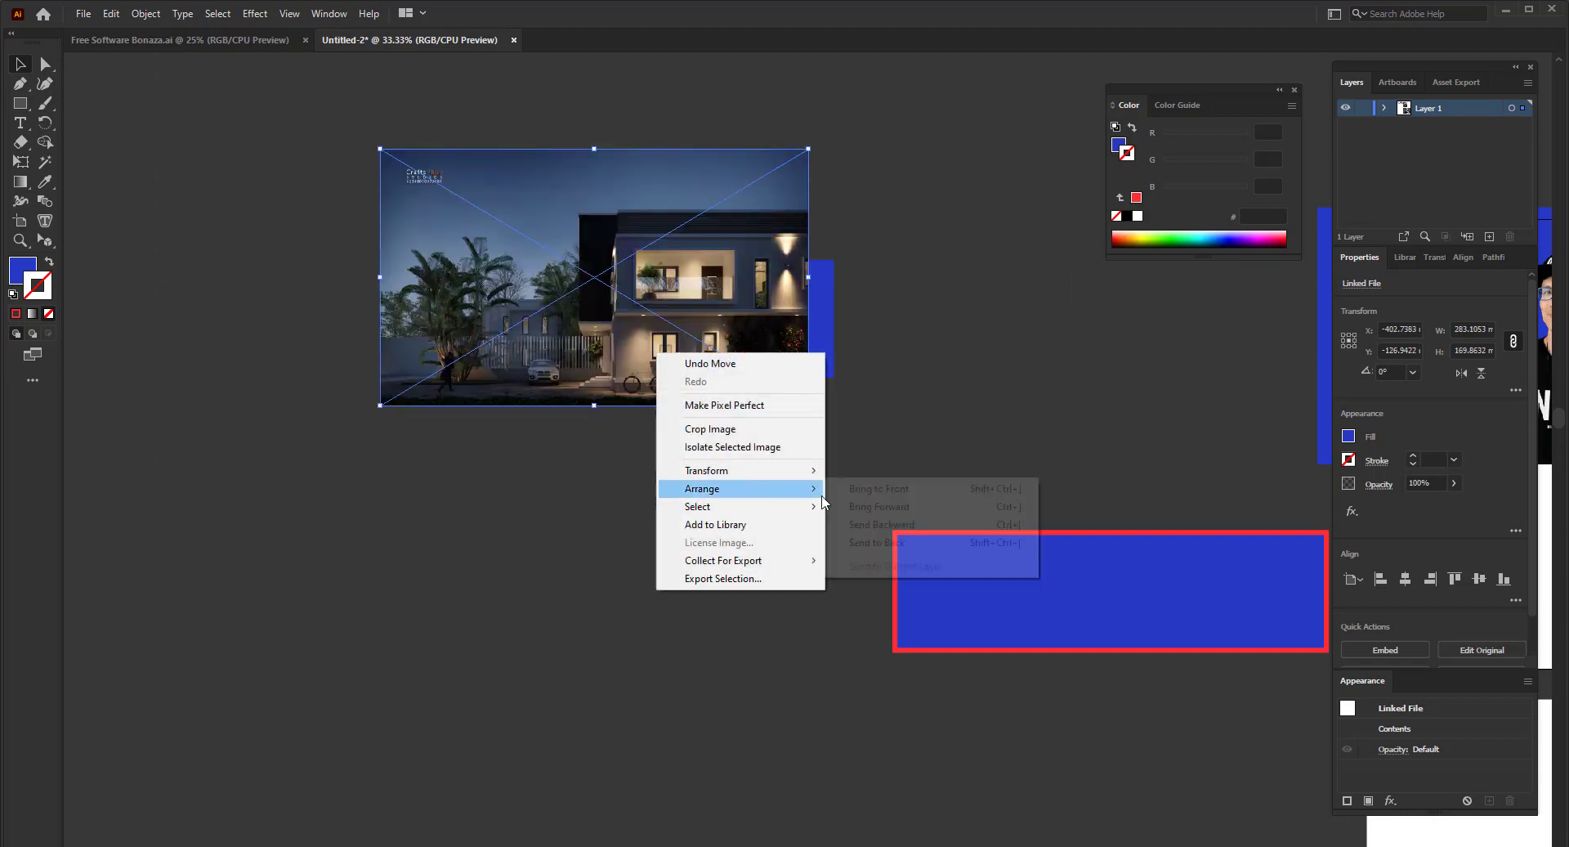
{"action": "left_click", "coordinate": [876, 541]}
{"action": "key", "text": "ctrl+shift+a"}
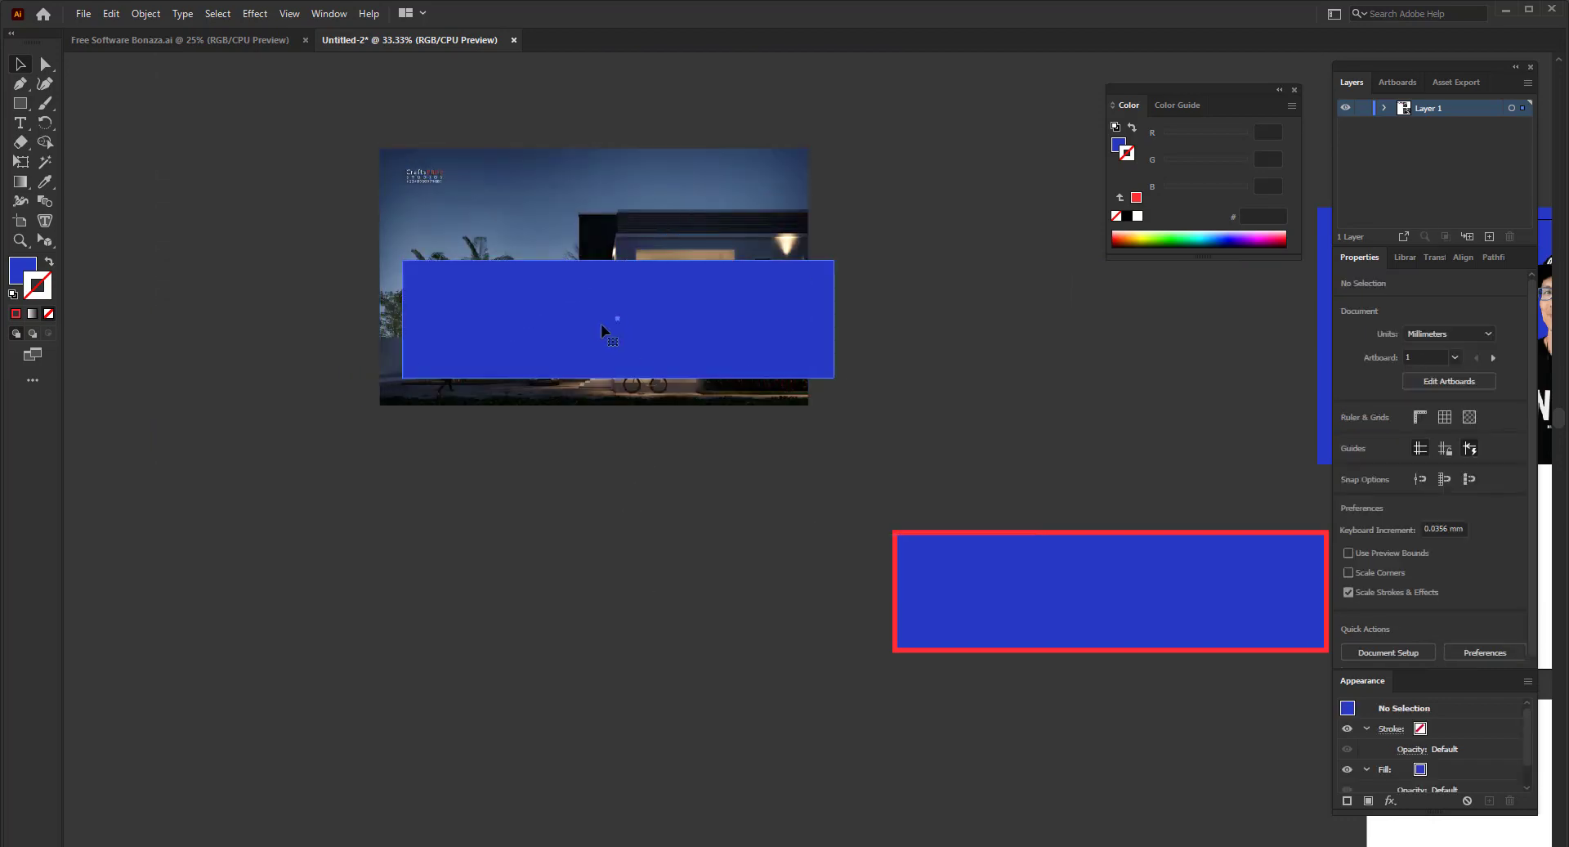
- Shift the blue rectangle slightly left over the house image and make a clipping mask from both objects
{"action": "left_click", "coordinate": [678, 314]}
{"action": "left_click_drag", "start_coordinate": [651, 311], "coordinate": [616, 307]}
{"action": "left_click_drag", "start_coordinate": [677, 465], "coordinate": [603, 296]}
{"action": "right_click", "coordinate": [603, 296]}
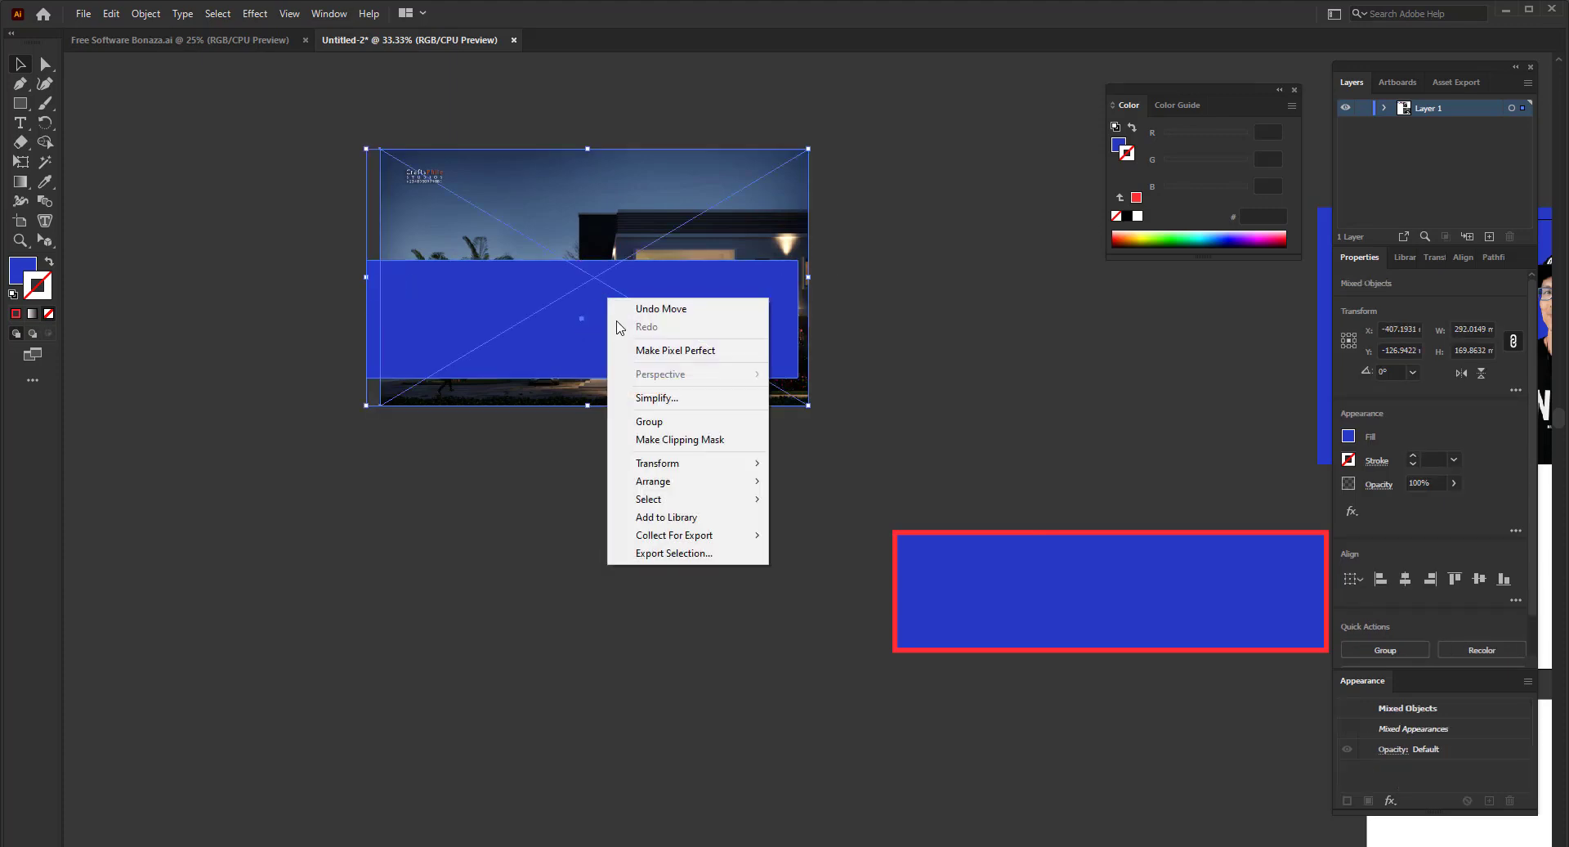
{"action": "left_click", "coordinate": [669, 443]}
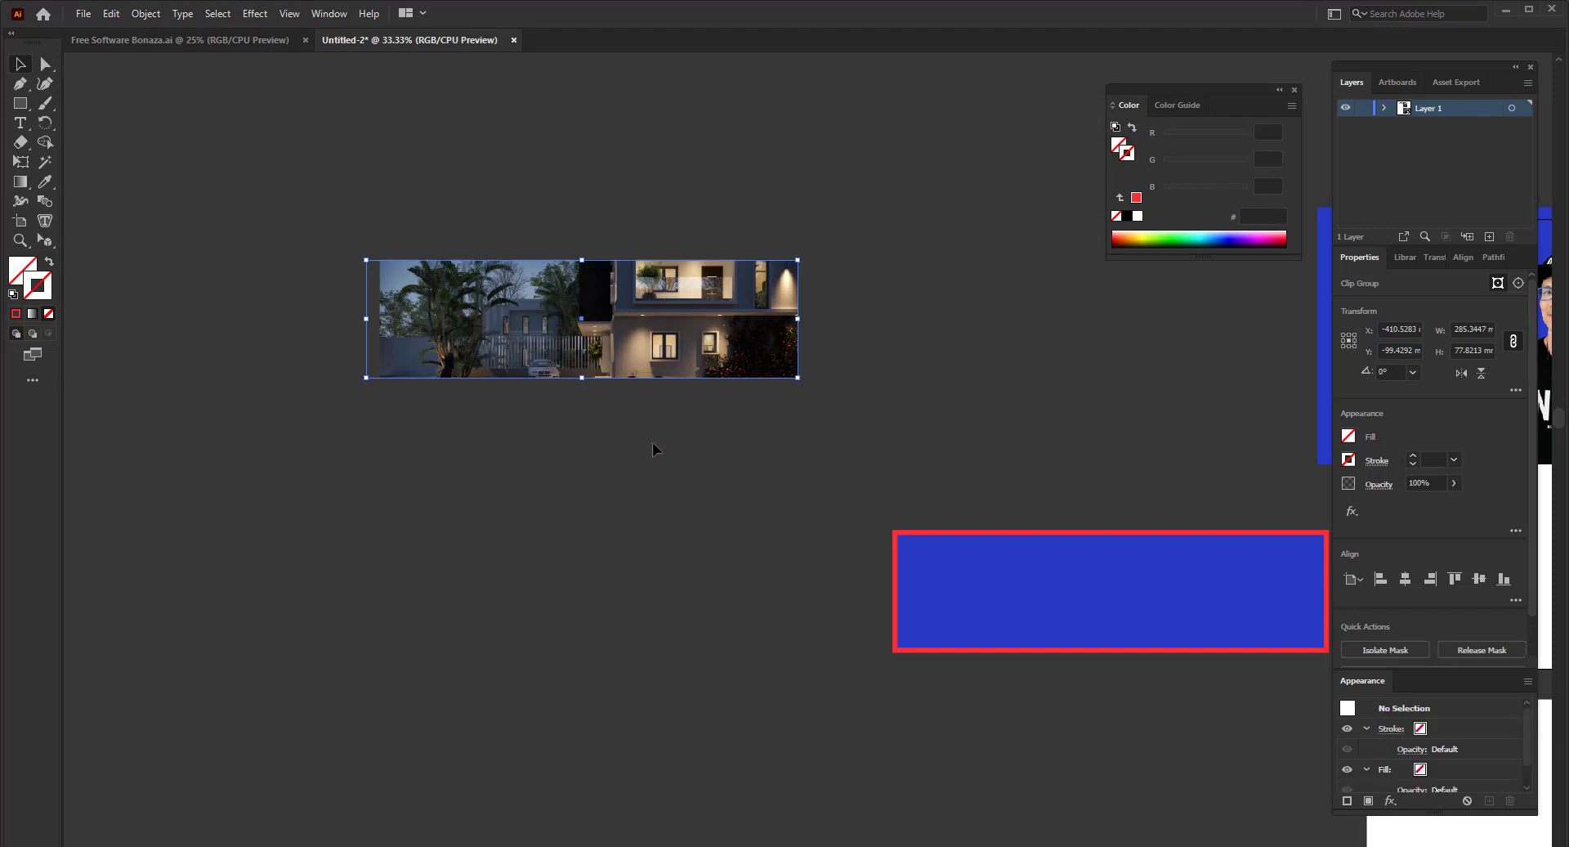
- Isolate the clipped house image, move it down to a Y position of about -74 mm, and exit isolation
{"action": "left_click", "coordinate": [652, 443]}
{"action": "double_click", "coordinate": [674, 341]}
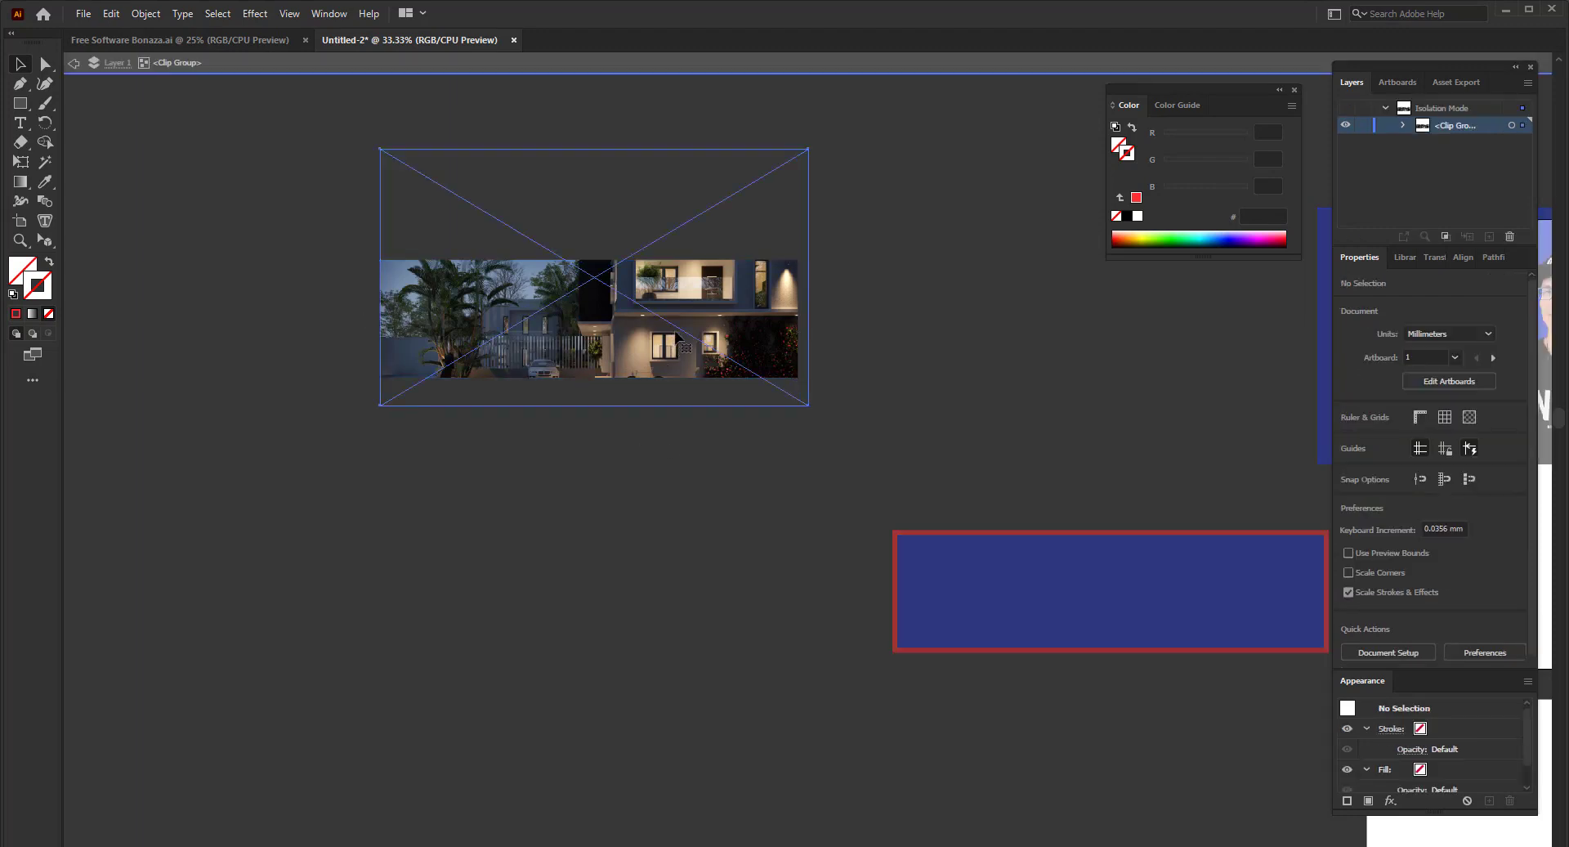
{"action": "left_click", "coordinate": [649, 652]}
{"action": "double_click", "coordinate": [662, 292]}
{"action": "left_click_drag", "start_coordinate": [662, 293], "coordinate": [658, 372]}
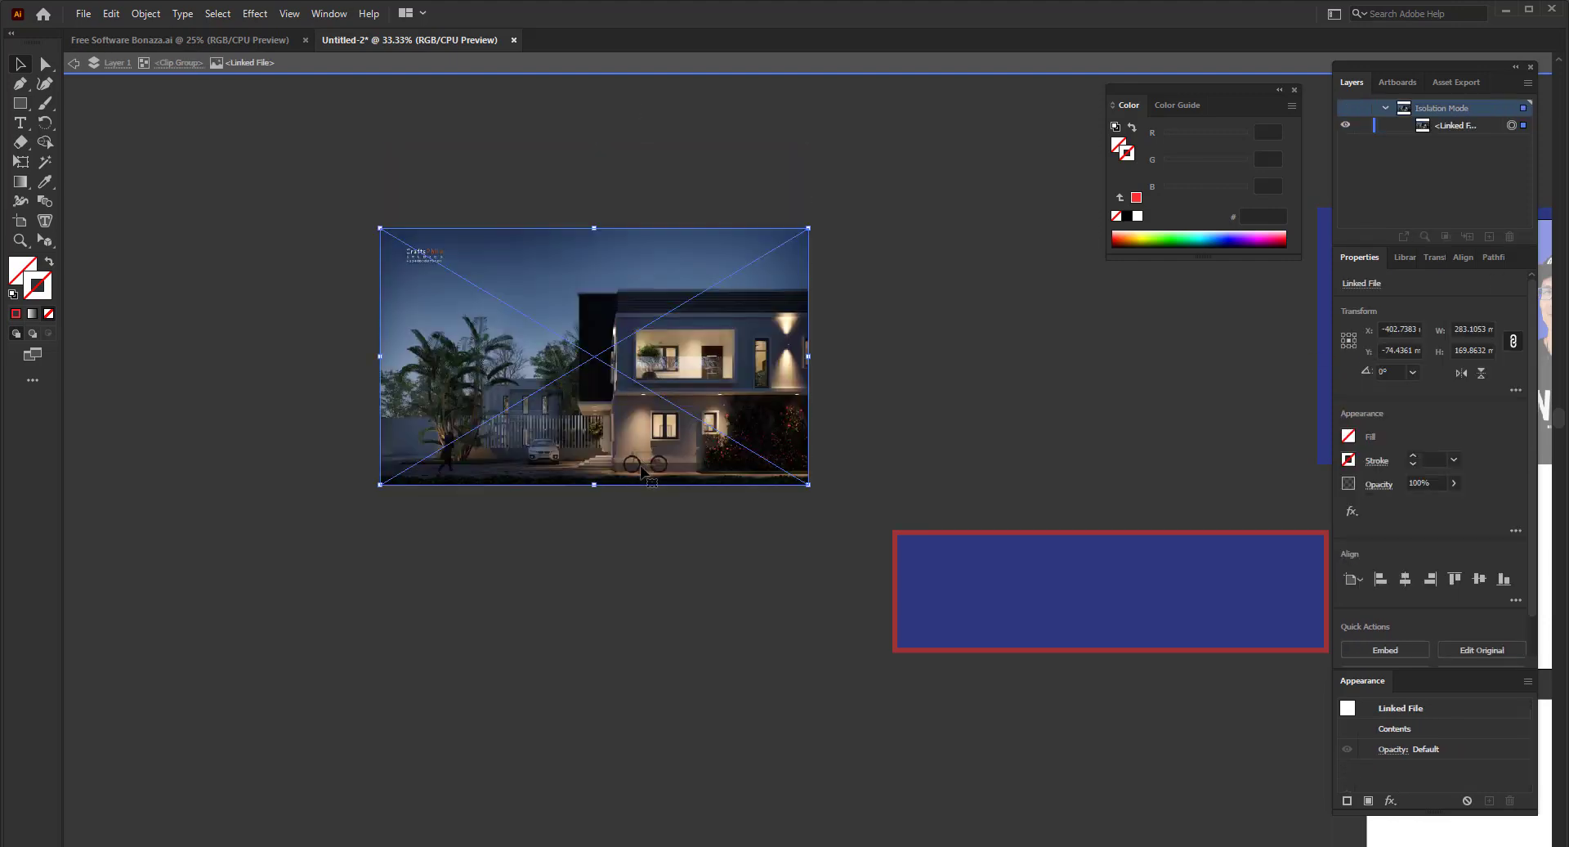
{"action": "left_click", "coordinate": [636, 577]}
{"action": "double_click", "coordinate": [639, 566]}
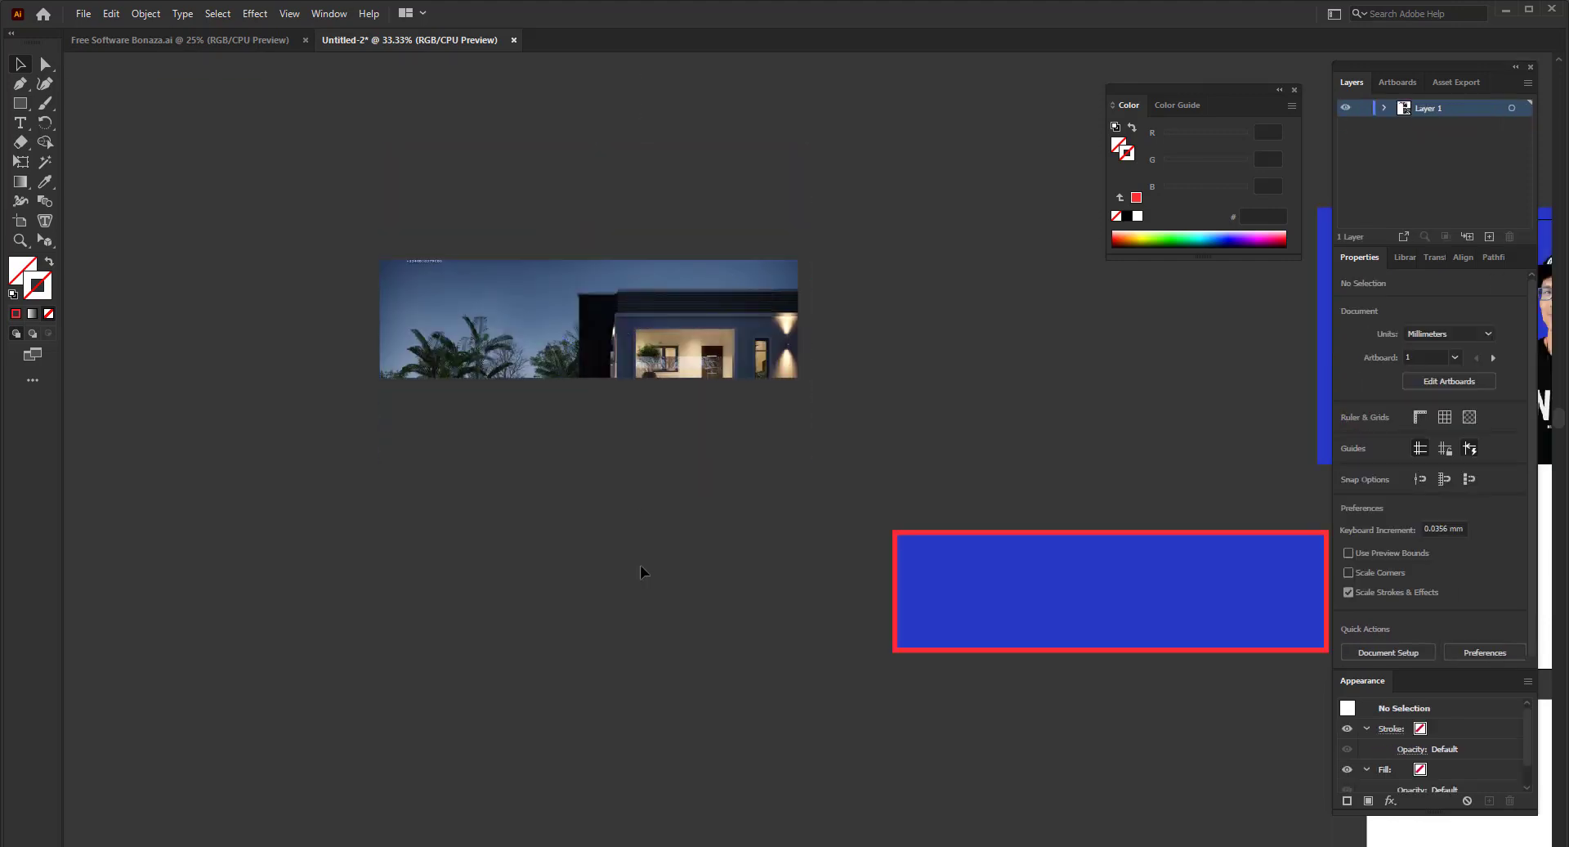
- Isolate the clip group again and move the house image up to a Y position of about -82.5 mm
{"action": "left_click", "coordinate": [648, 348]}
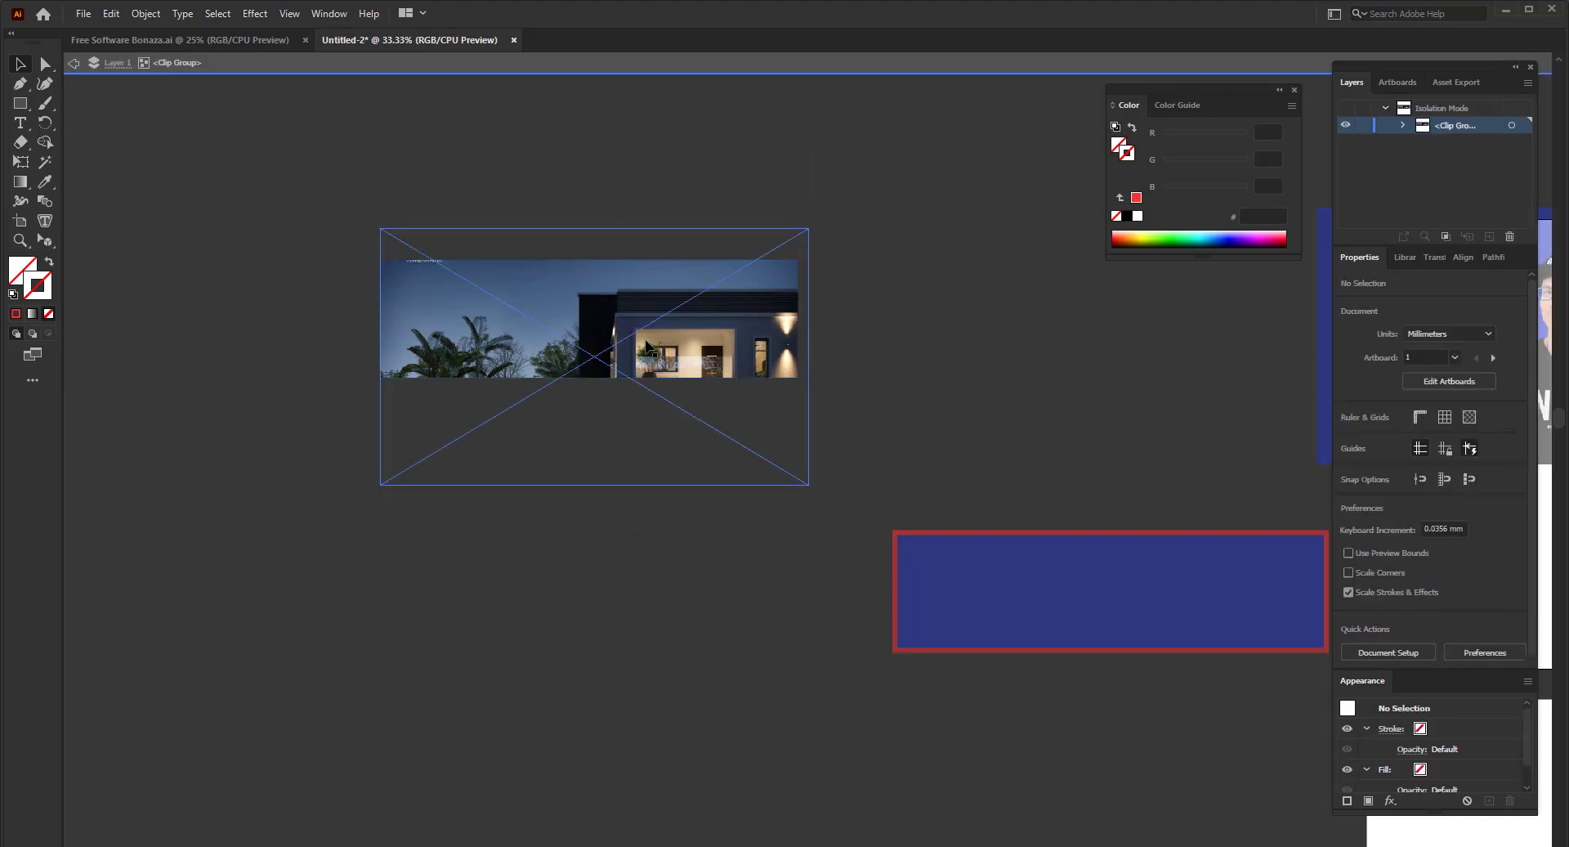
{"action": "left_click_drag", "start_coordinate": [648, 348], "coordinate": [647, 335]}
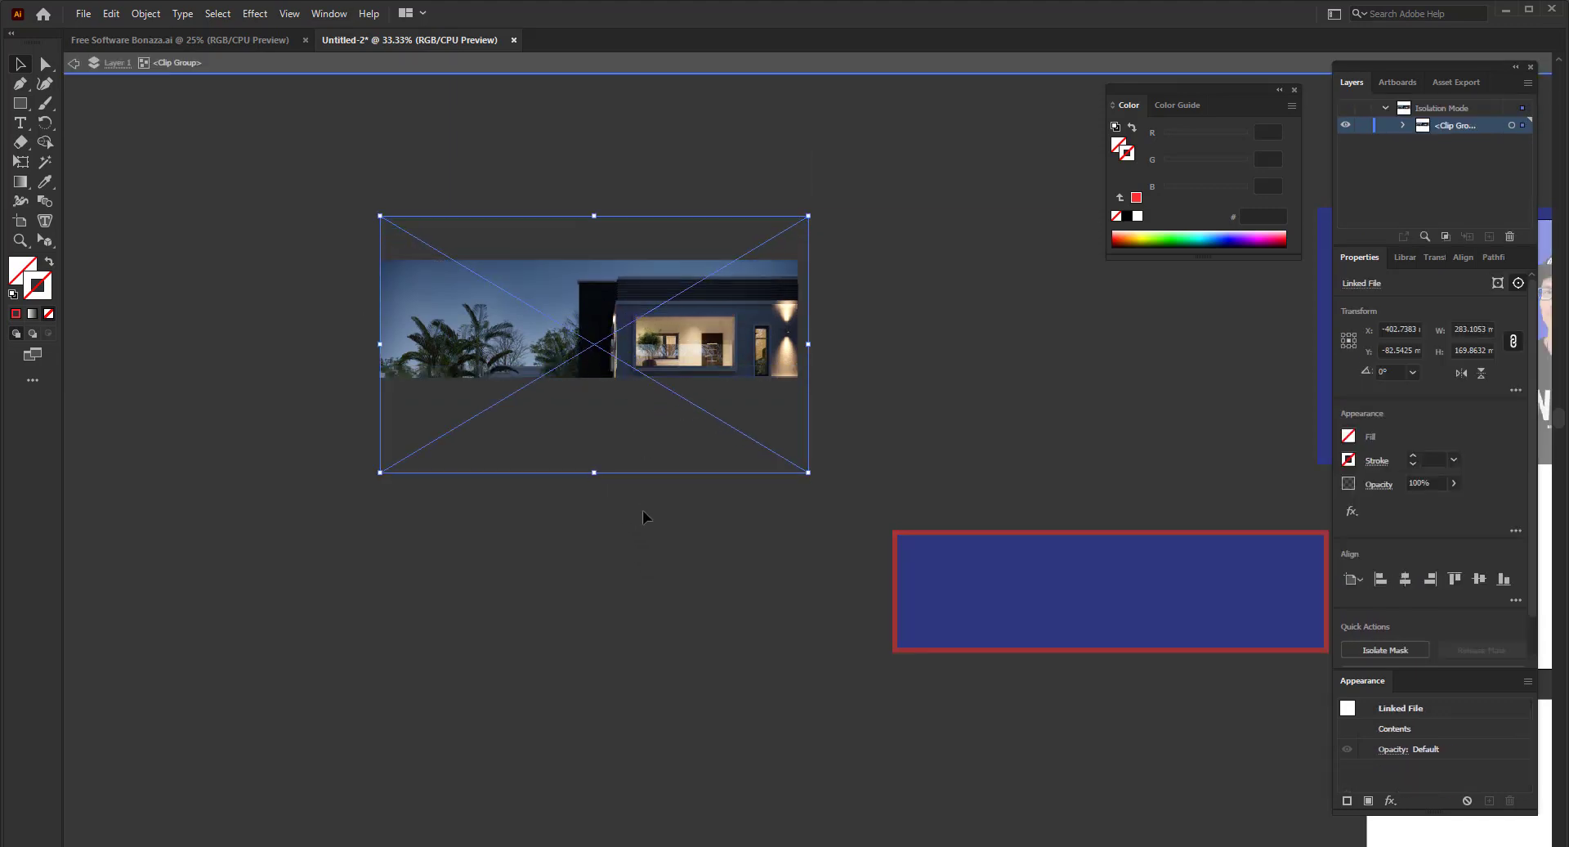
- Exit isolation, duplicate the clipped house image directly below the original, and clear the selection
{"action": "double_click", "coordinate": [670, 580]}
{"action": "scroll", "coordinate": [453, 492], "scroll_direction": "down", "scroll_amount": 1}
{"action": "scroll", "coordinate": [521, 418], "scroll_direction": "down", "scroll_amount": 2}
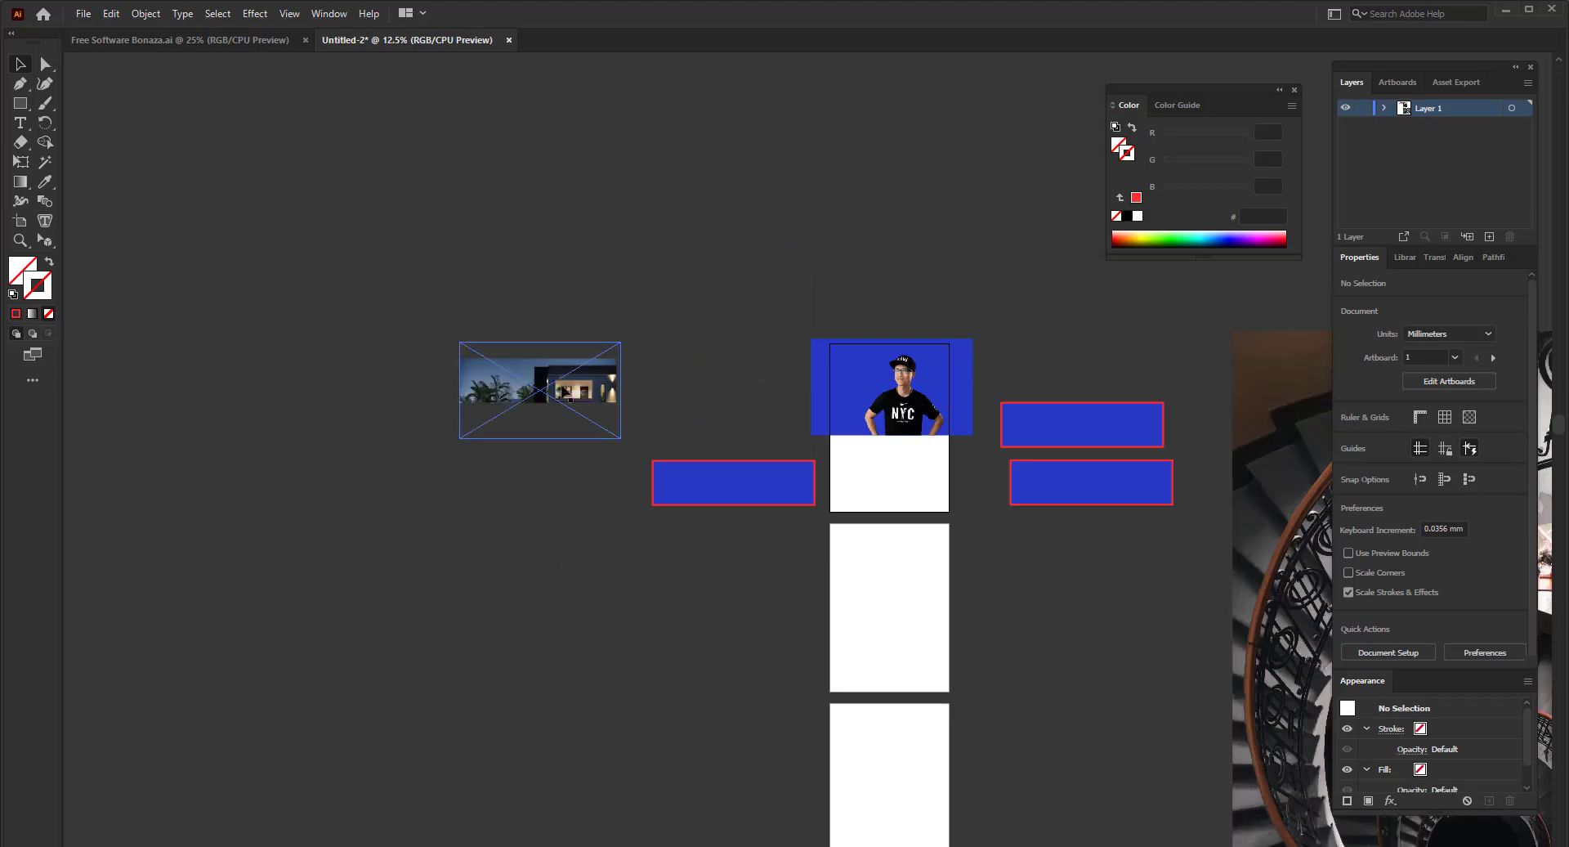
{"action": "left_click_drag", "start_coordinate": [556, 374], "coordinate": [564, 484]}
{"action": "left_click", "coordinate": [591, 577]}
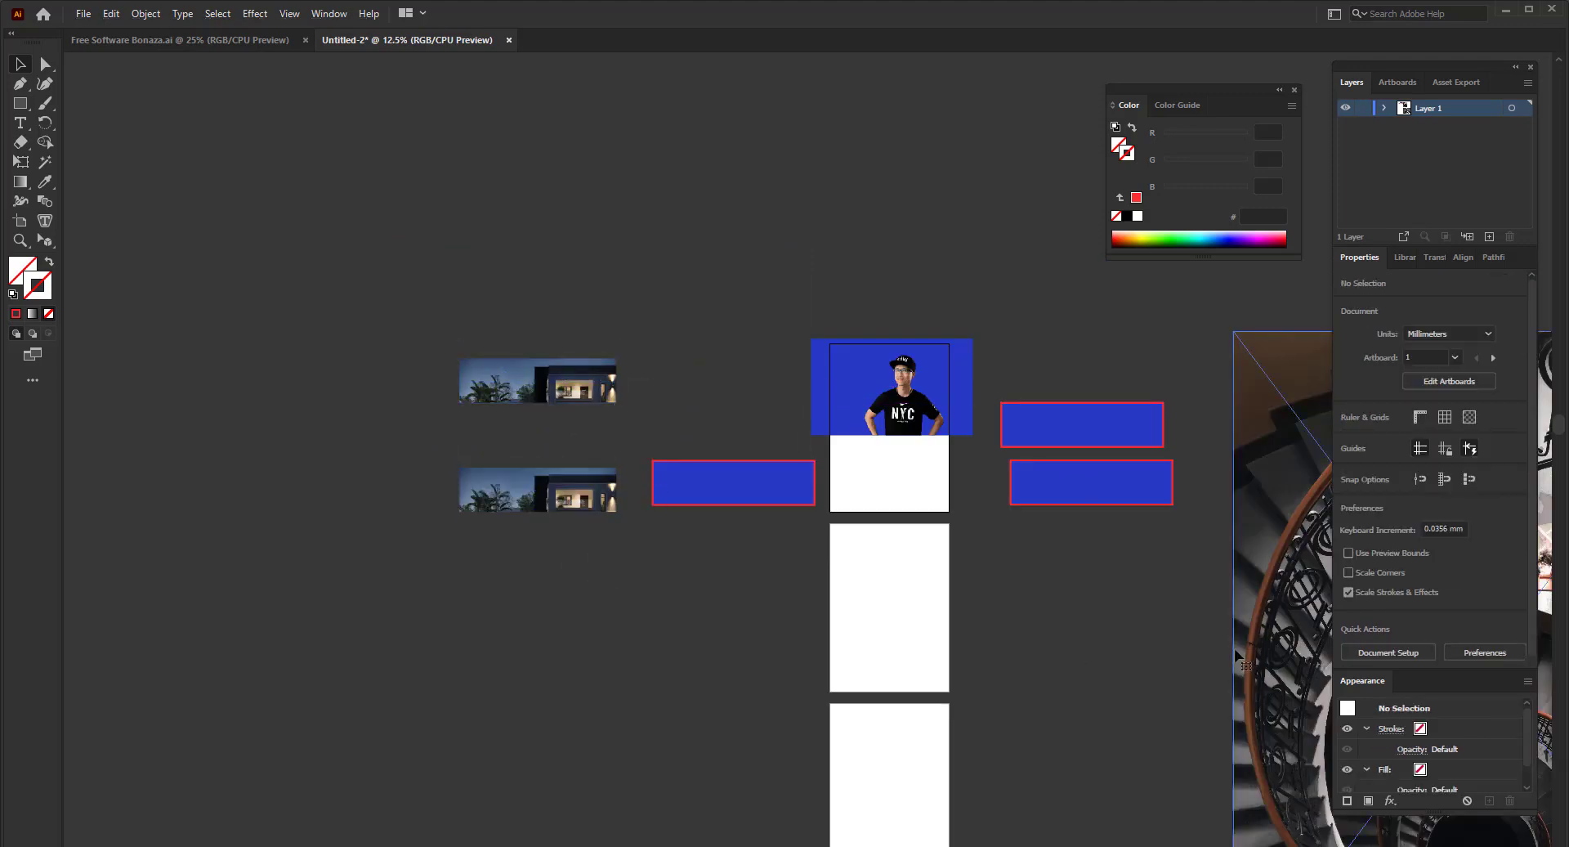
- Copy the large spiral staircase image and paste it into the duplicated clip group in place of the house image
{"action": "left_click", "coordinate": [1236, 652]}
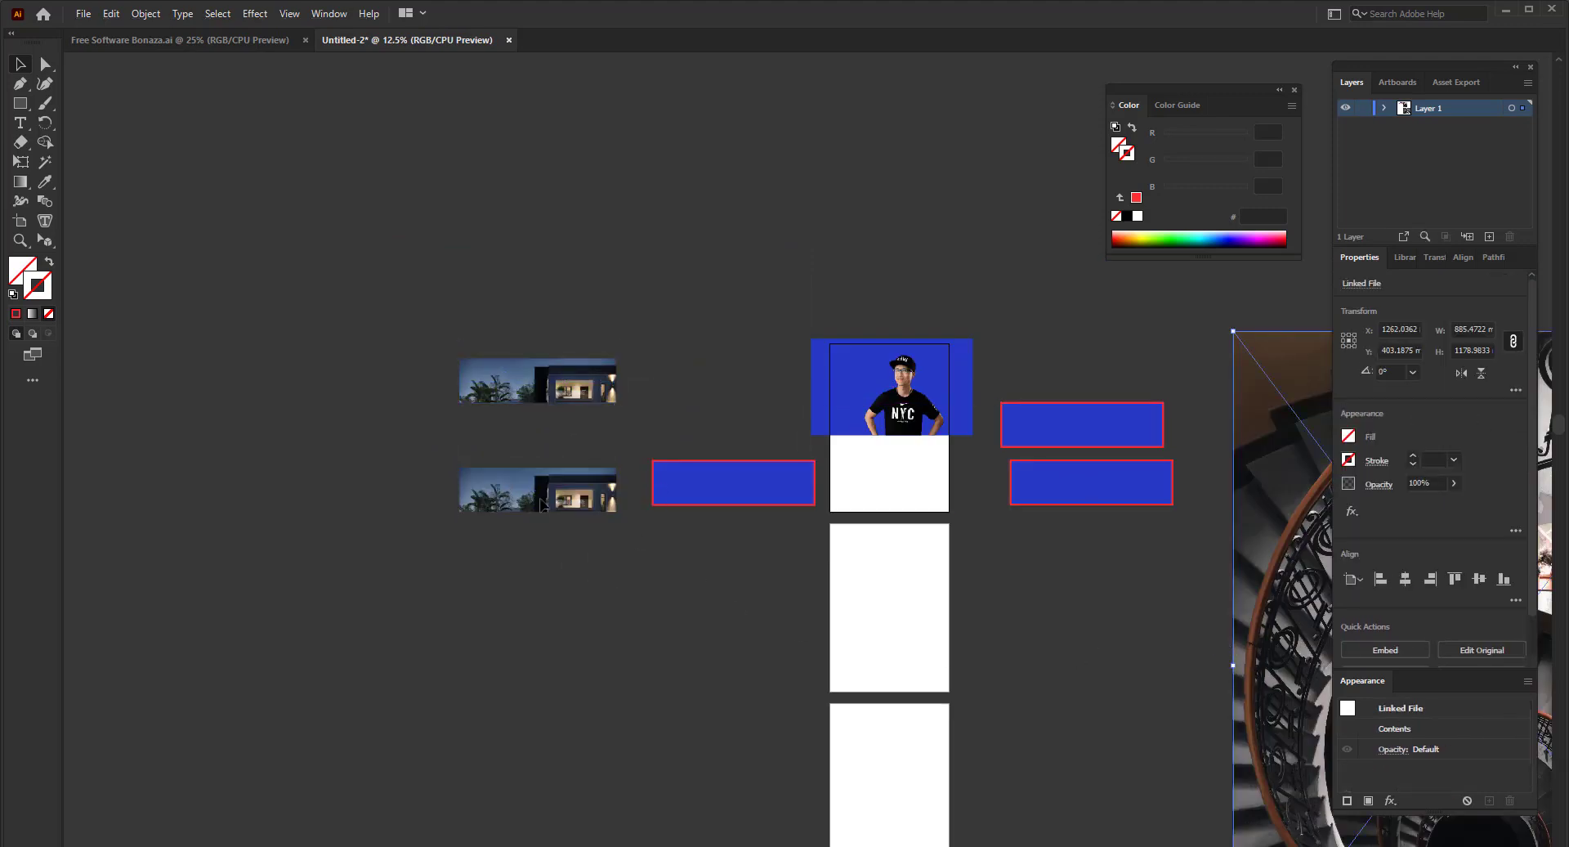
{"action": "double_click", "coordinate": [563, 507]}
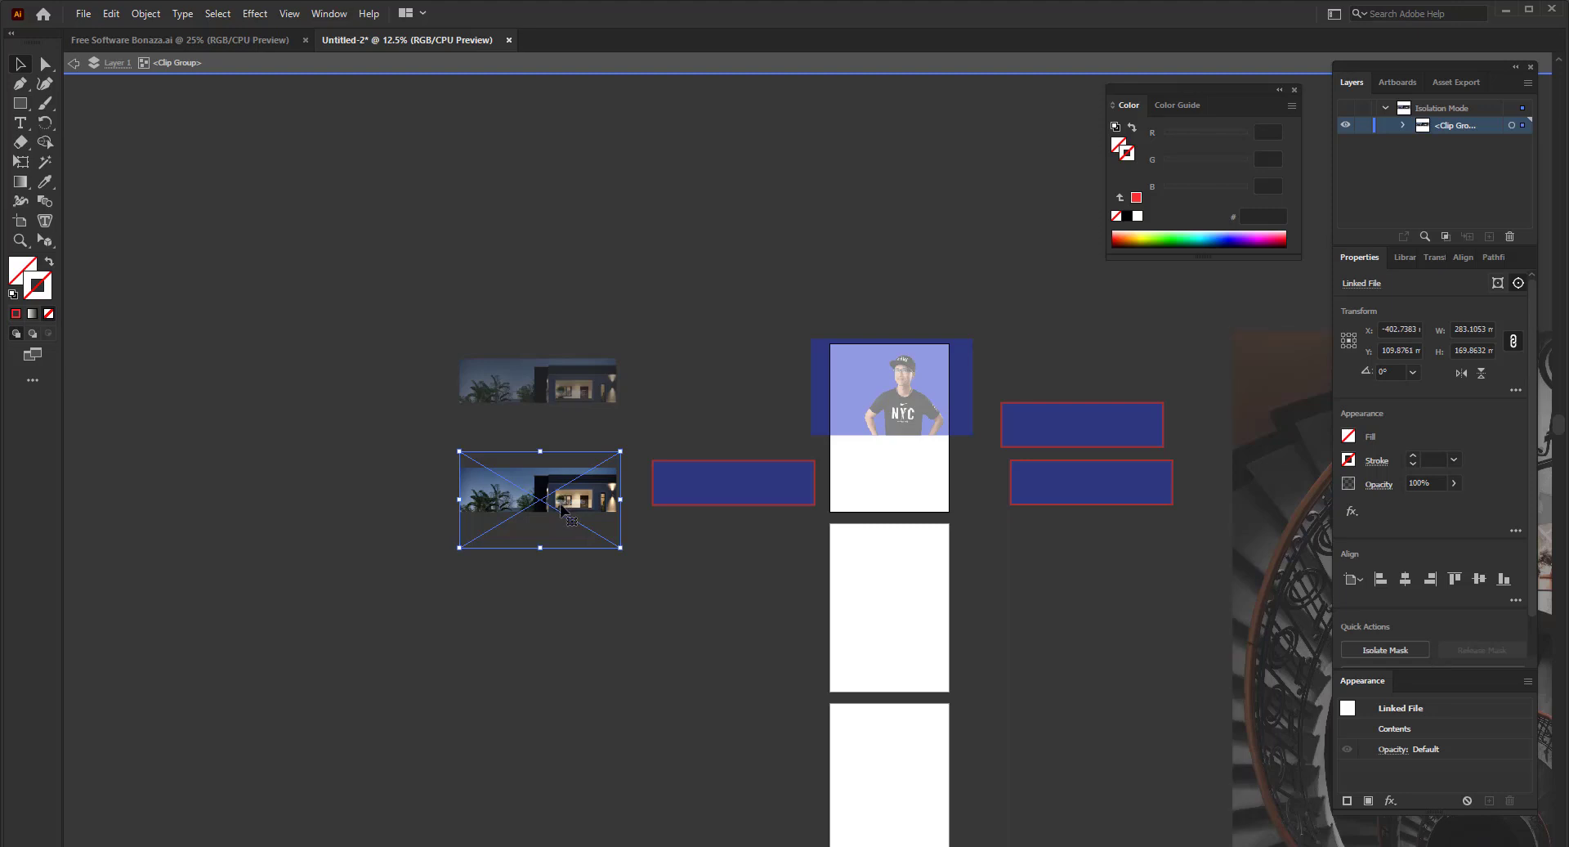
{"action": "key", "text": "Delete"}
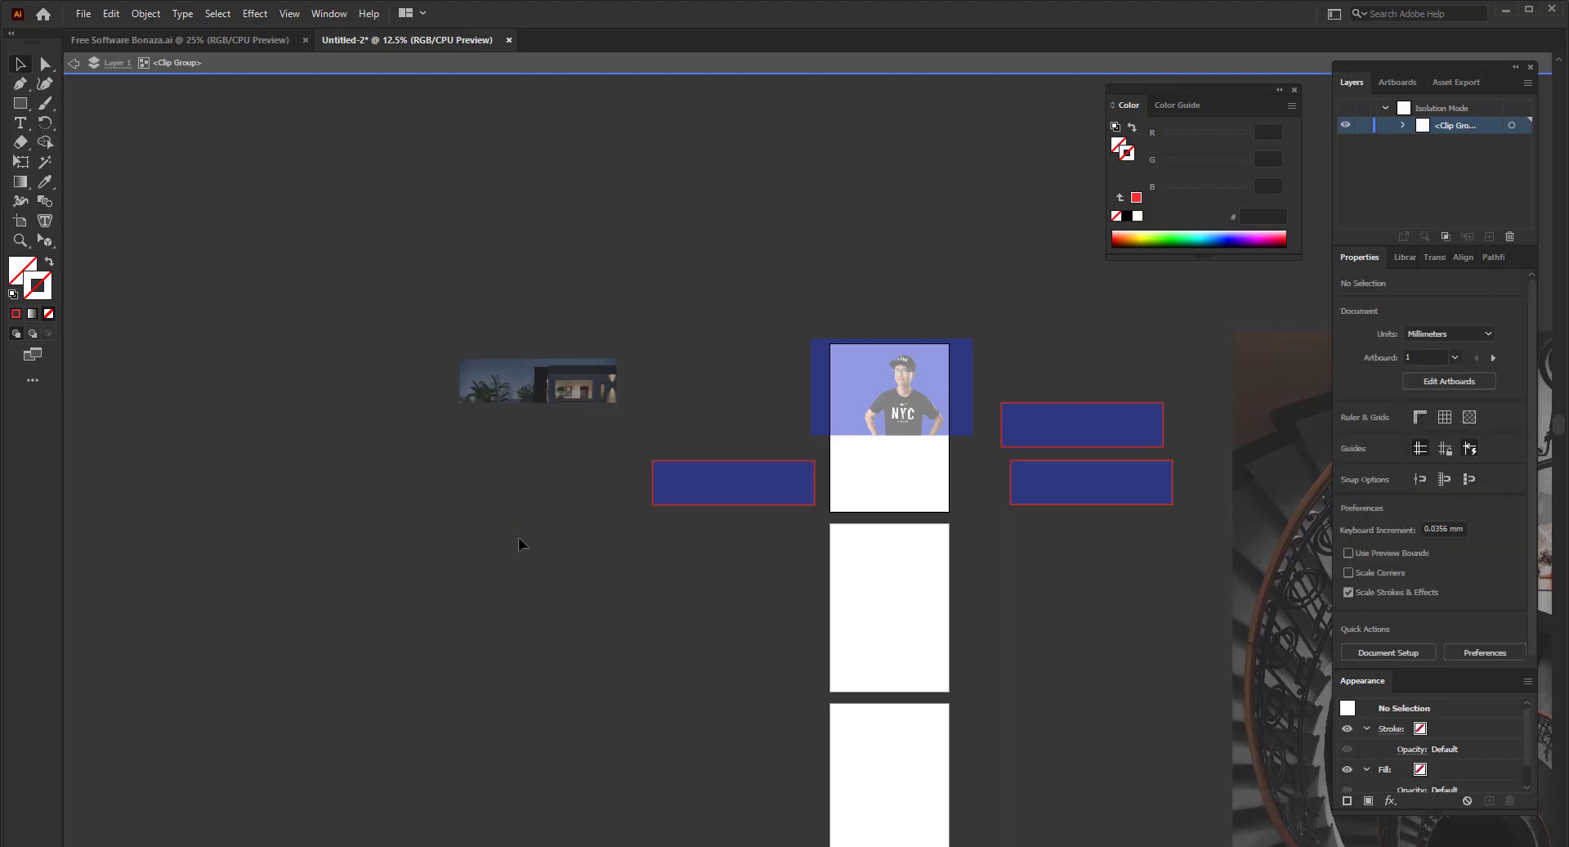
{"action": "key", "text": "ctrl+v"}
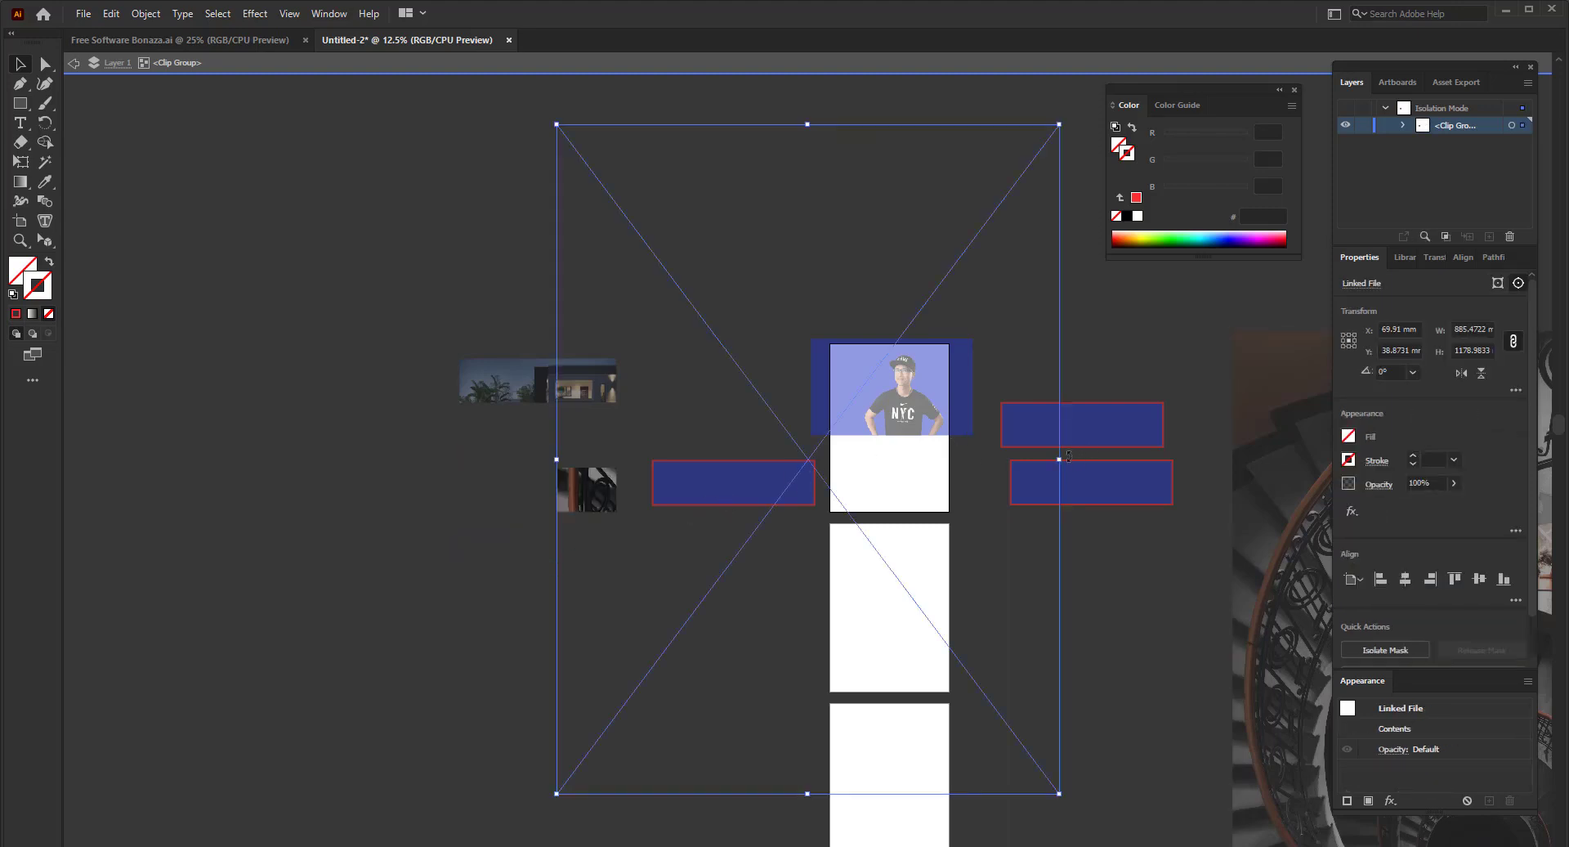
- Scale the staircase image proportionally to about 301 x 401 mm, position it to fill the clipping rectangle, and exit isolation
{"action": "left_click_drag", "start_coordinate": [1060, 459], "coordinate": [566, 478]}
{"action": "scroll", "coordinate": [662, 482], "scroll_direction": "up", "scroll_amount": 2}
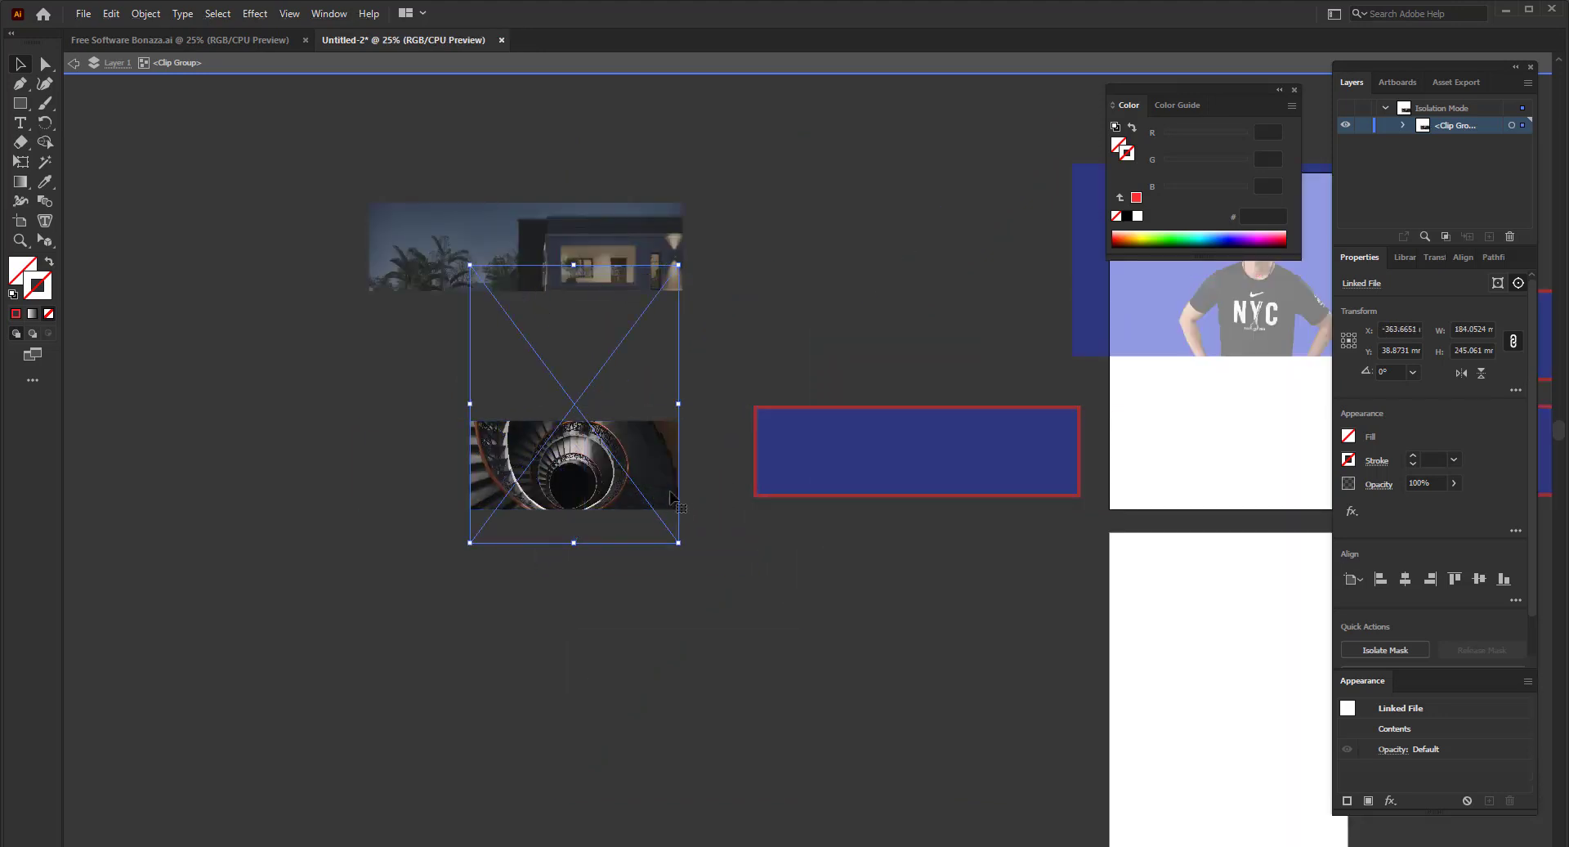
{"action": "left_click_drag", "start_coordinate": [470, 403], "coordinate": [336, 404]}
{"action": "left_click_drag", "start_coordinate": [485, 502], "coordinate": [504, 467]}
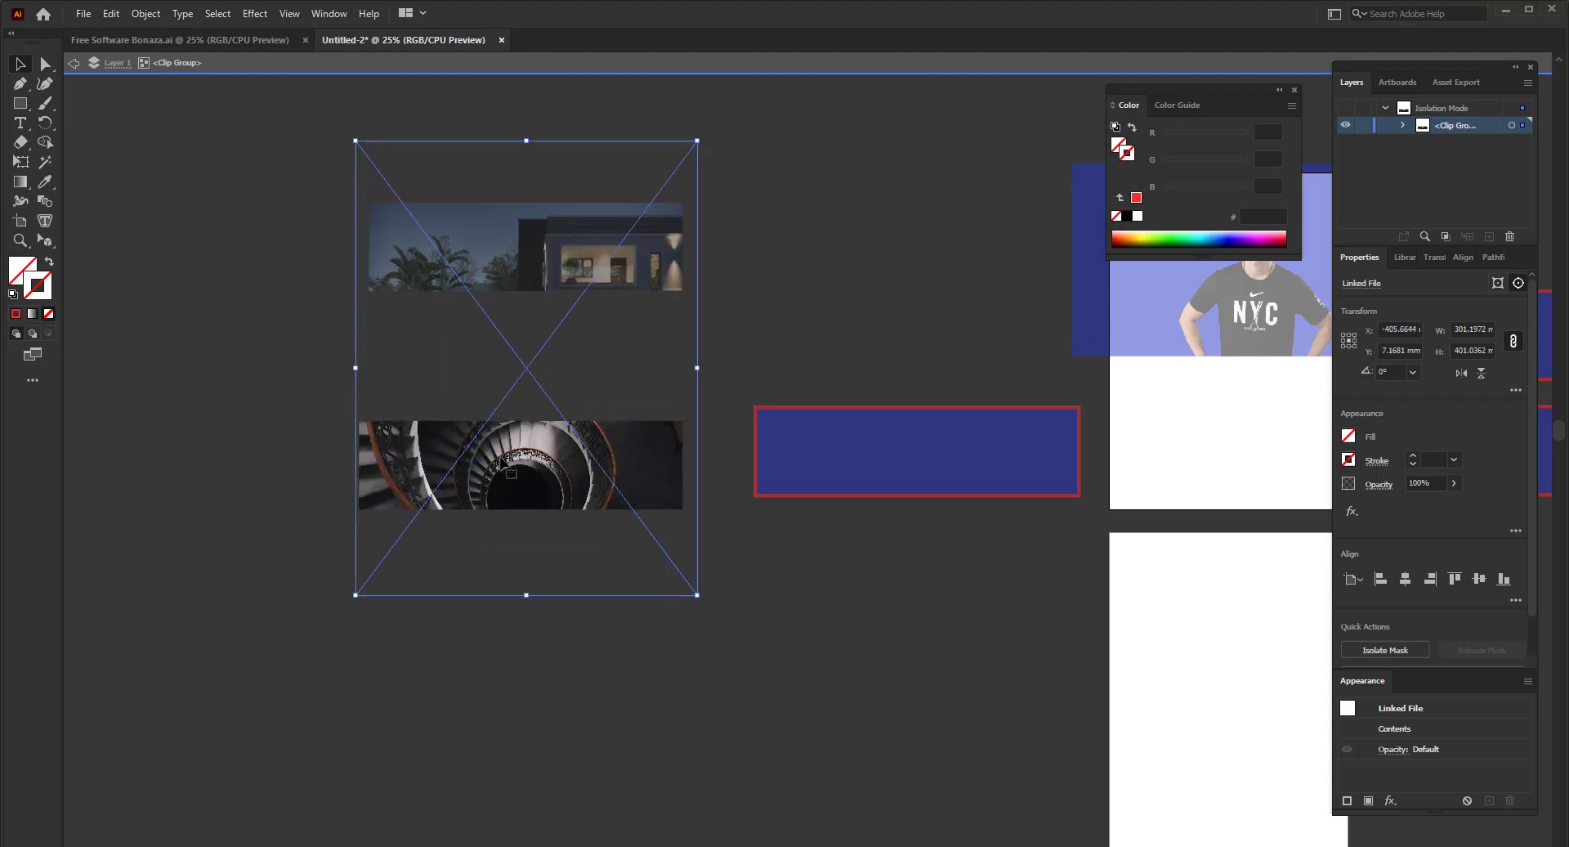
{"action": "double_click", "coordinate": [532, 679]}
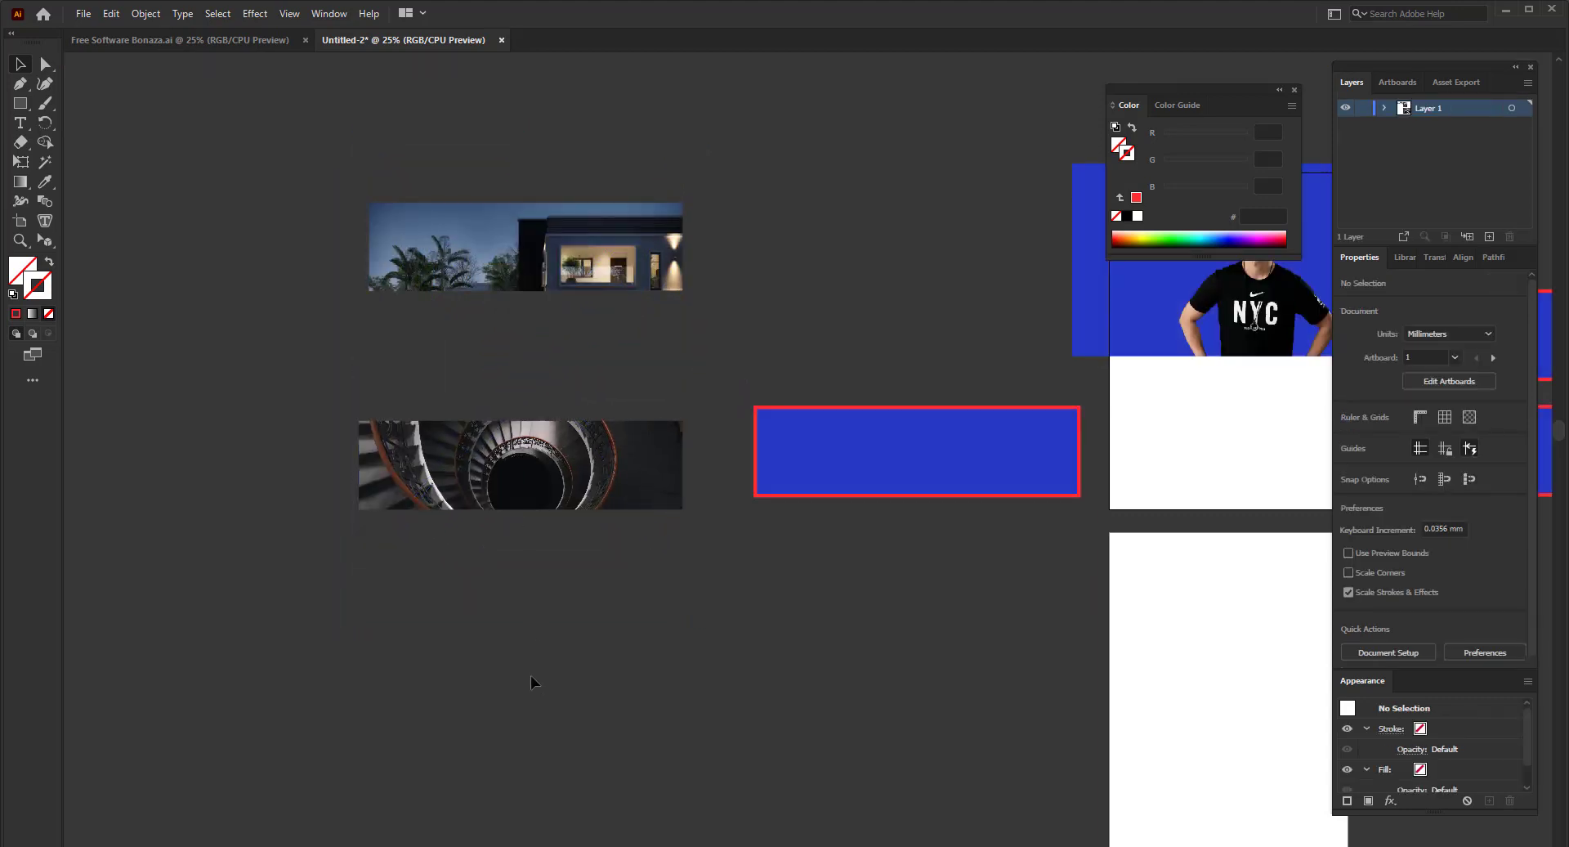
- Preview the artboards in full-screen presentation mode, stepping past the first one, and return to the document
{"action": "key", "text": "shift+f"}
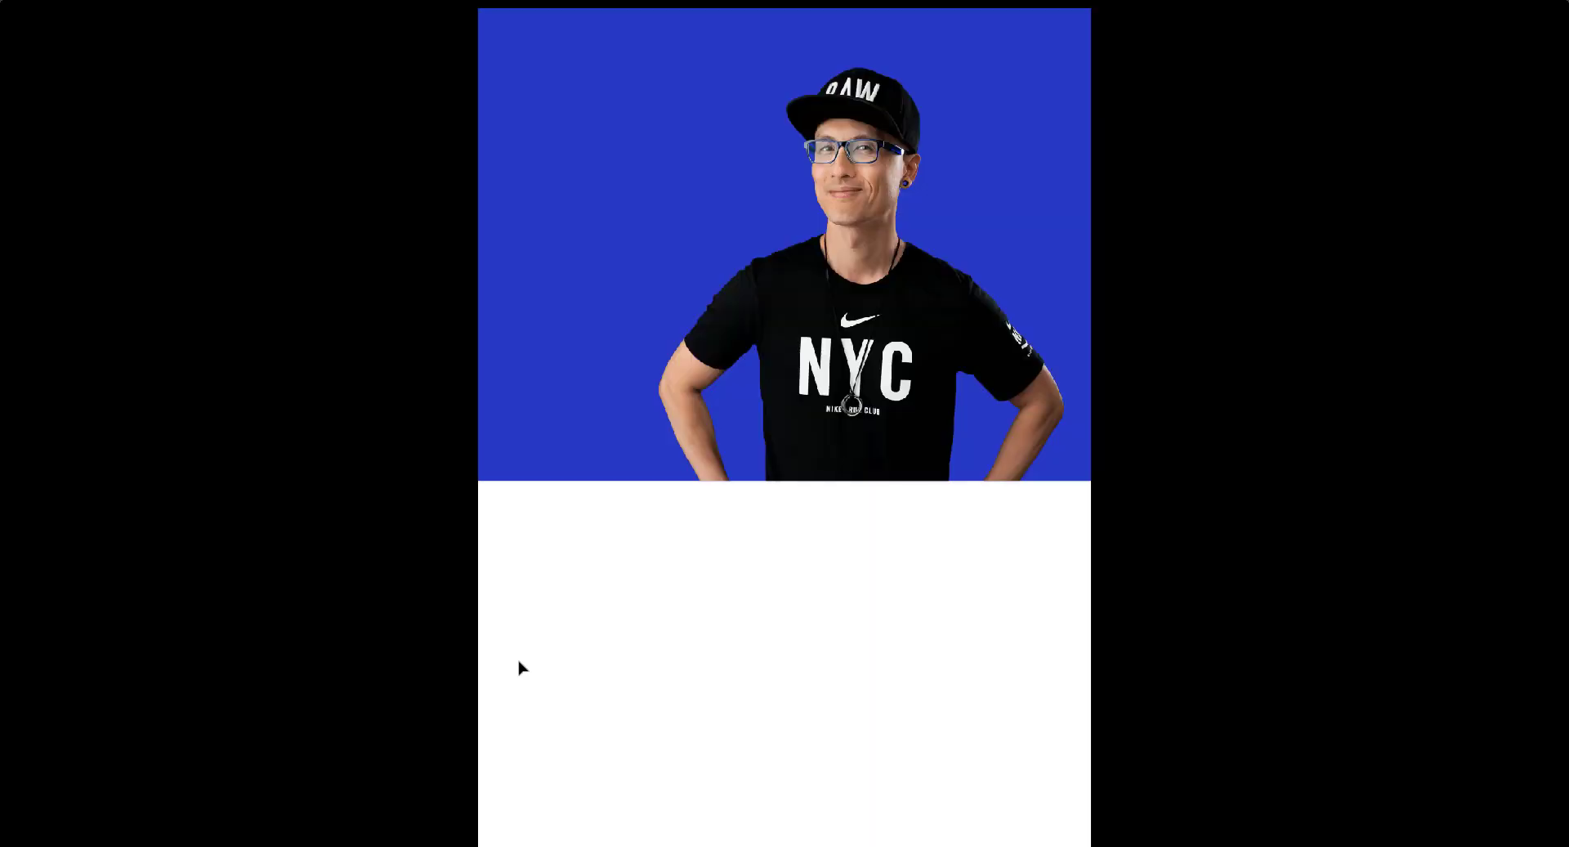
{"action": "key", "text": "Right"}
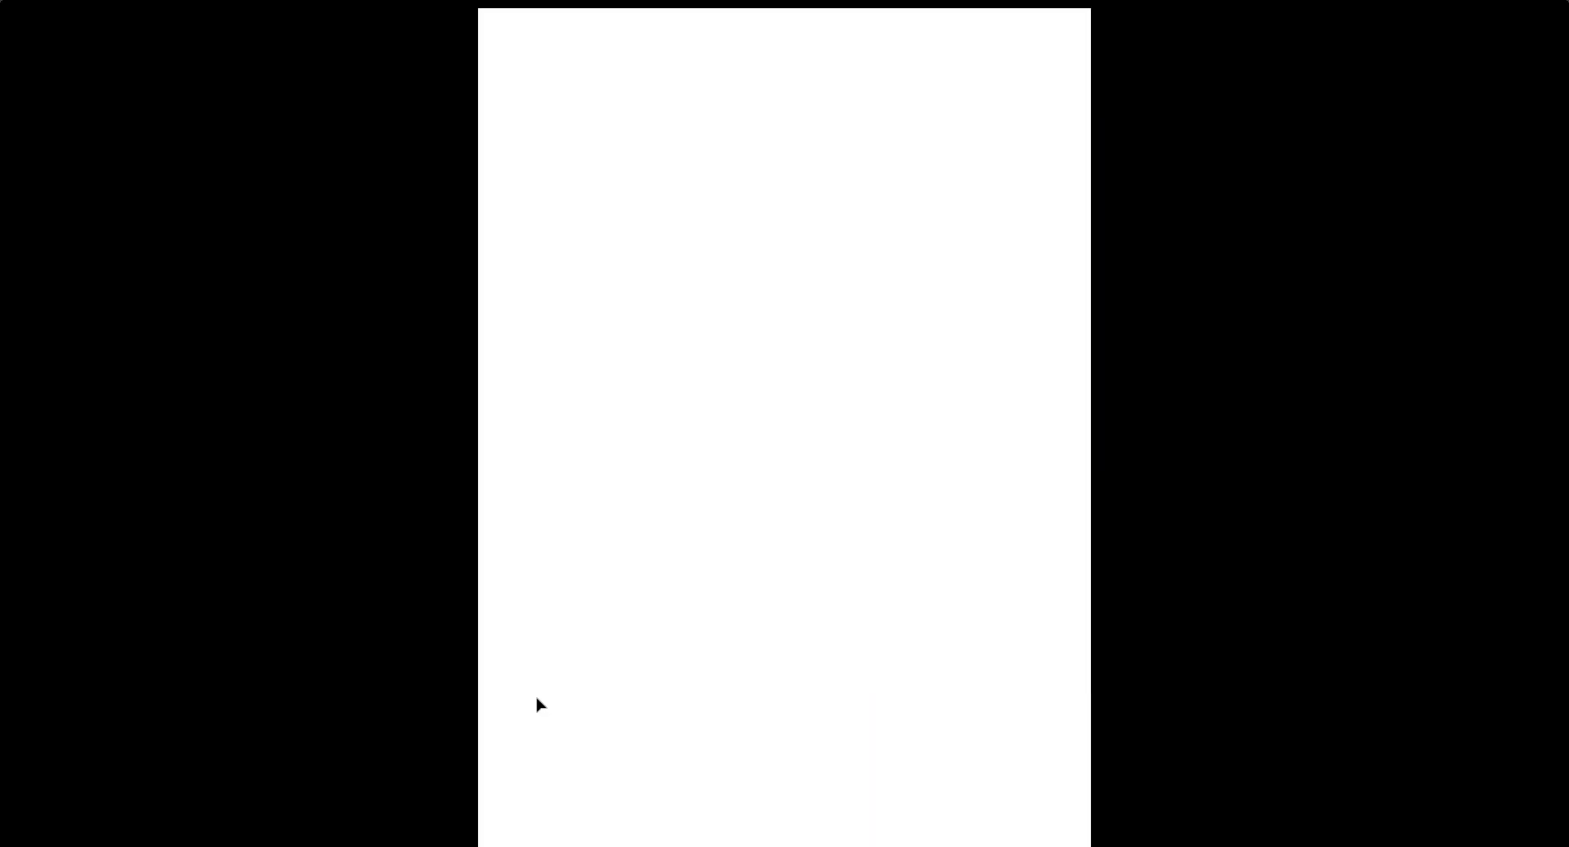
{"action": "key", "text": "Escape"}
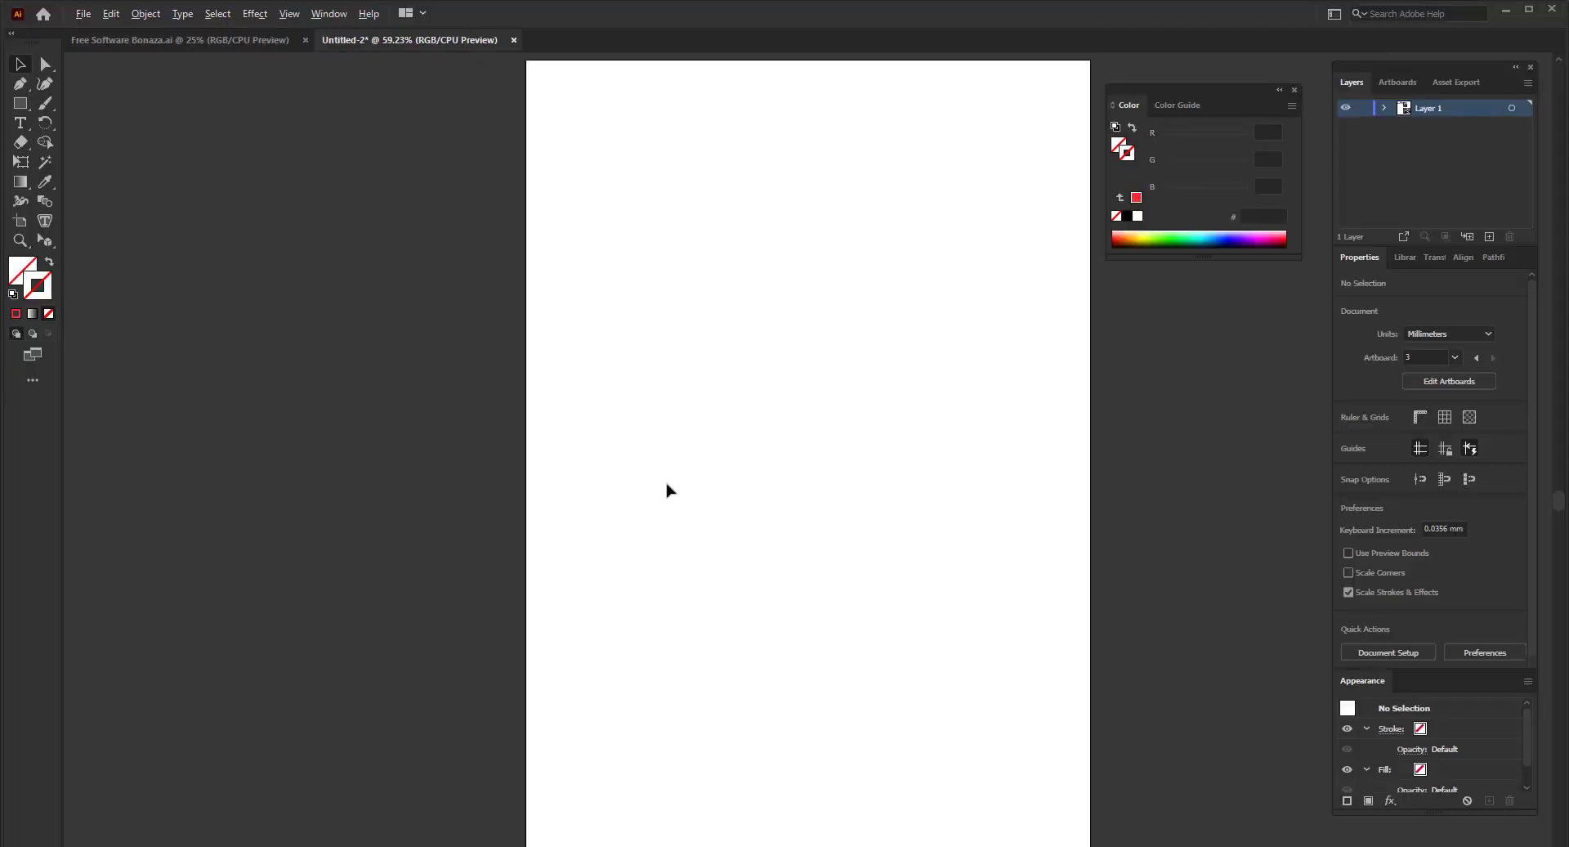
- Examine the clipped images, the large source photos, the artboards and the portrait layout across the canvas
{"action": "scroll", "coordinate": [625, 489], "scroll_direction": "up", "scroll_amount": 2}
{"action": "scroll", "coordinate": [304, 170], "scroll_direction": "up", "scroll_amount": 2}
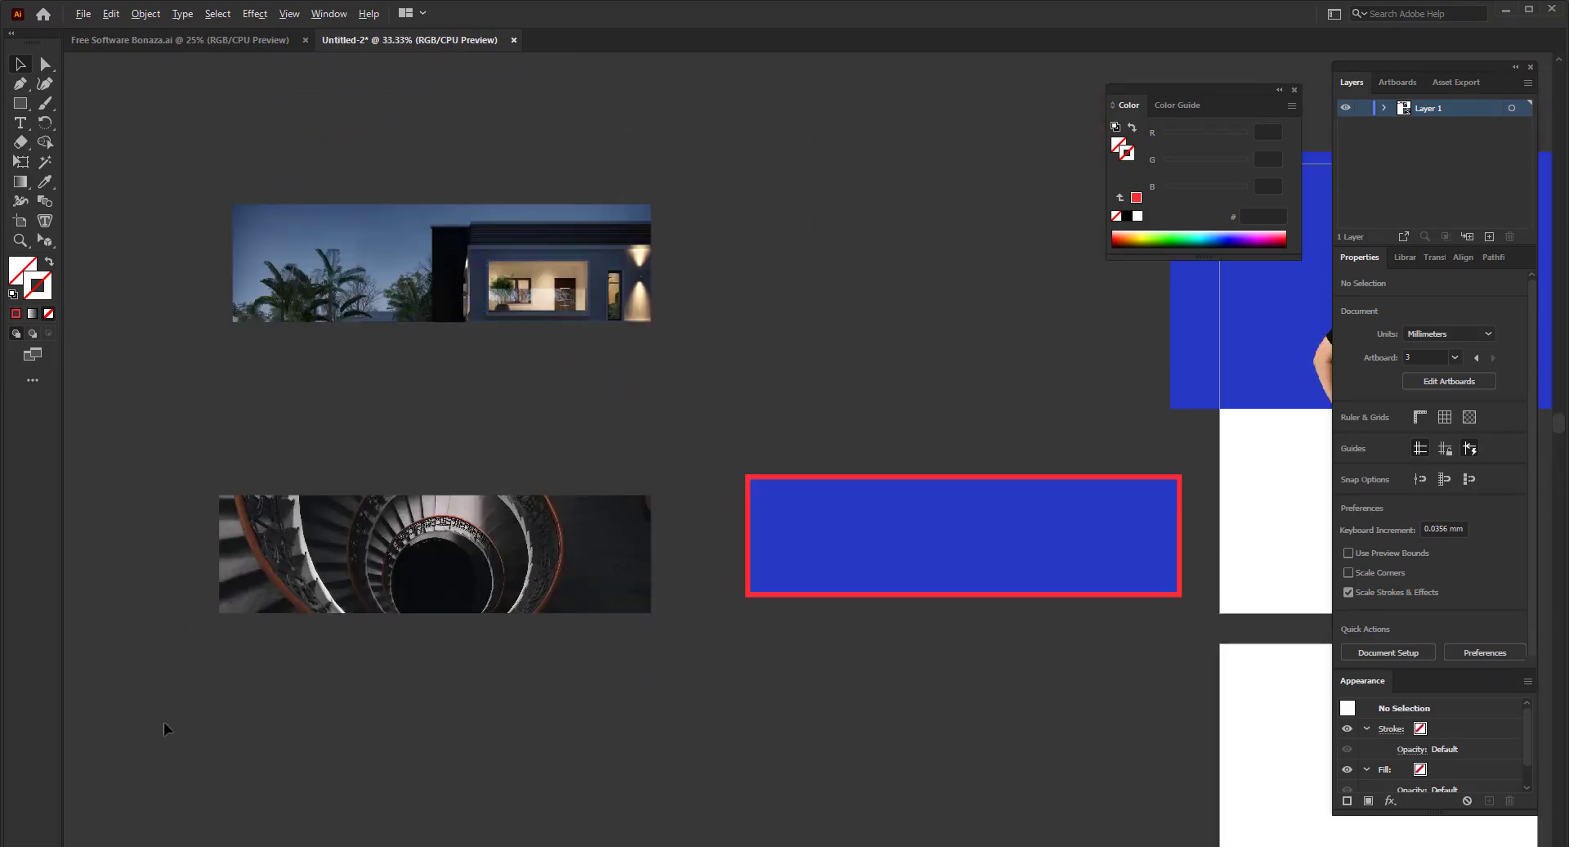
{"action": "scroll", "coordinate": [164, 722], "scroll_direction": "up", "scroll_amount": 1}
{"action": "scroll", "coordinate": [194, 708], "scroll_direction": "down", "scroll_amount": 2}
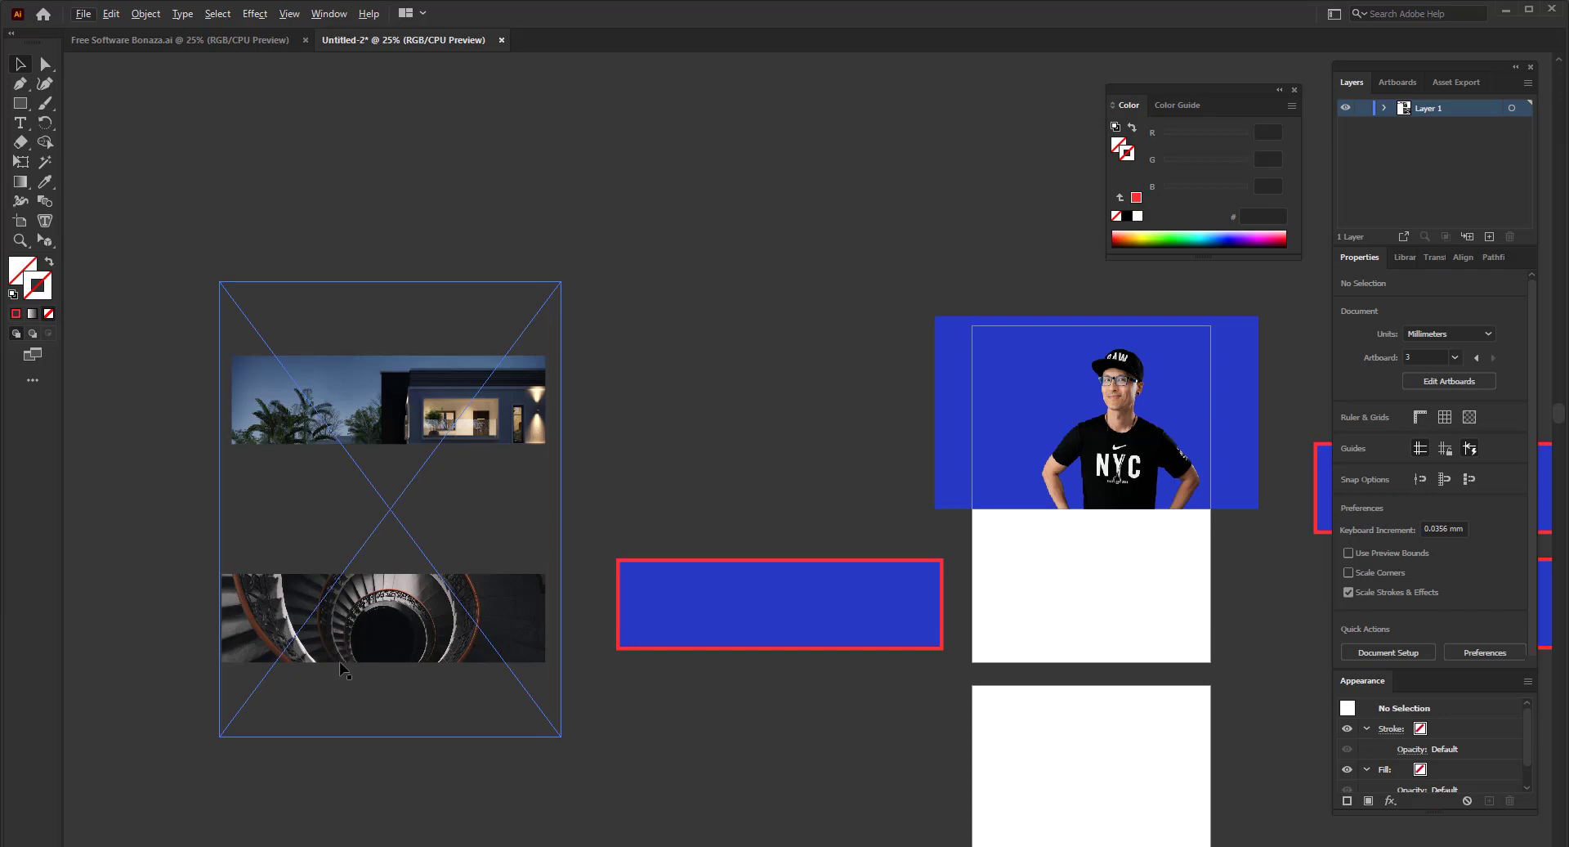
{"action": "scroll", "coordinate": [277, 718], "scroll_direction": "down", "scroll_amount": 4}
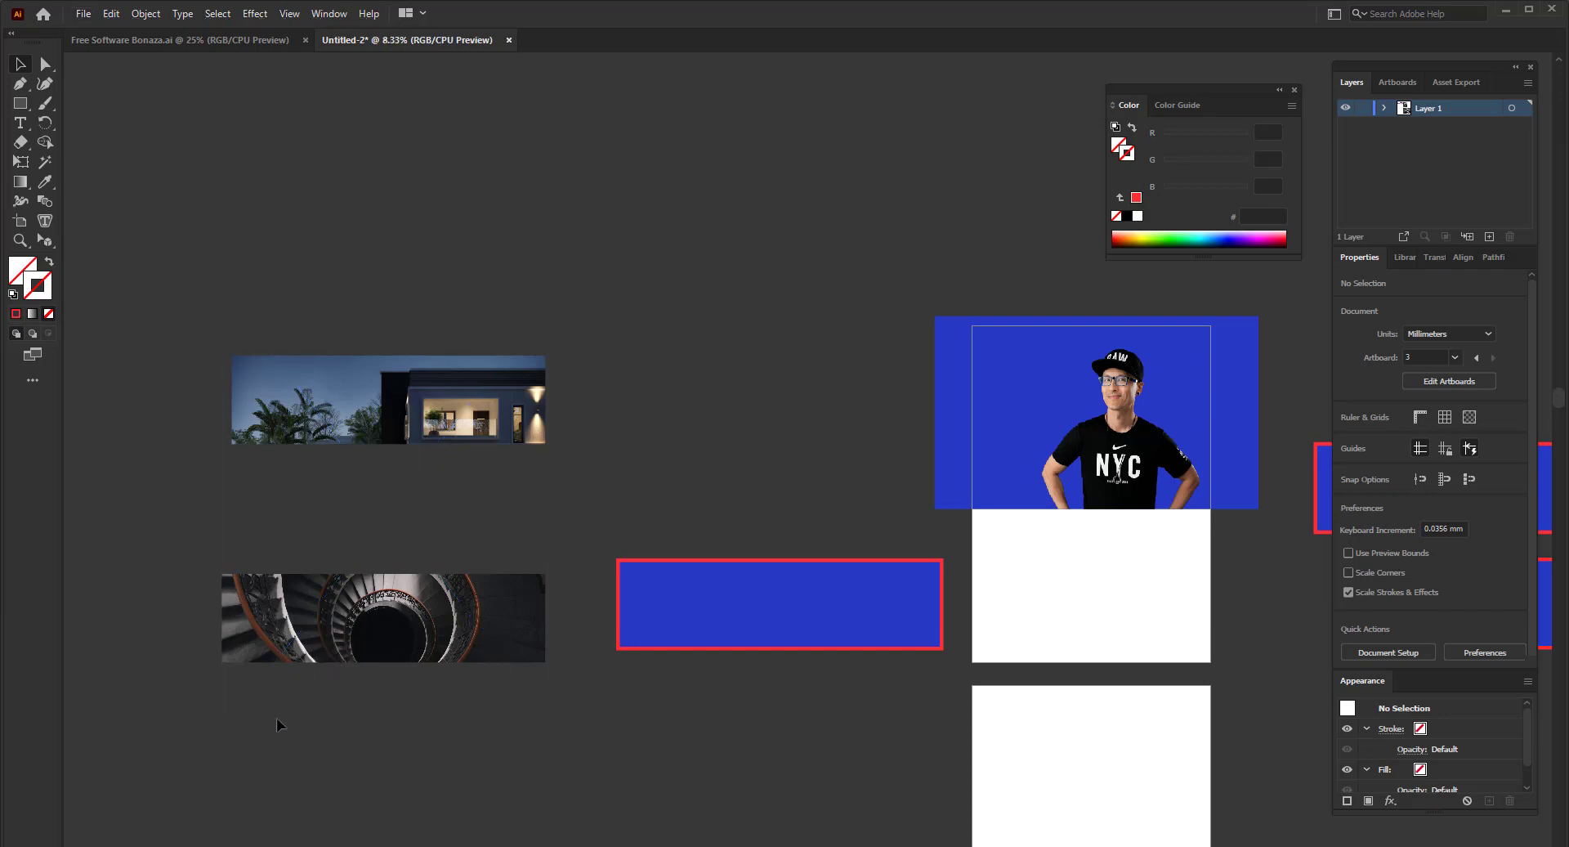
{"action": "scroll", "coordinate": [483, 602], "scroll_direction": "down", "scroll_amount": 3}
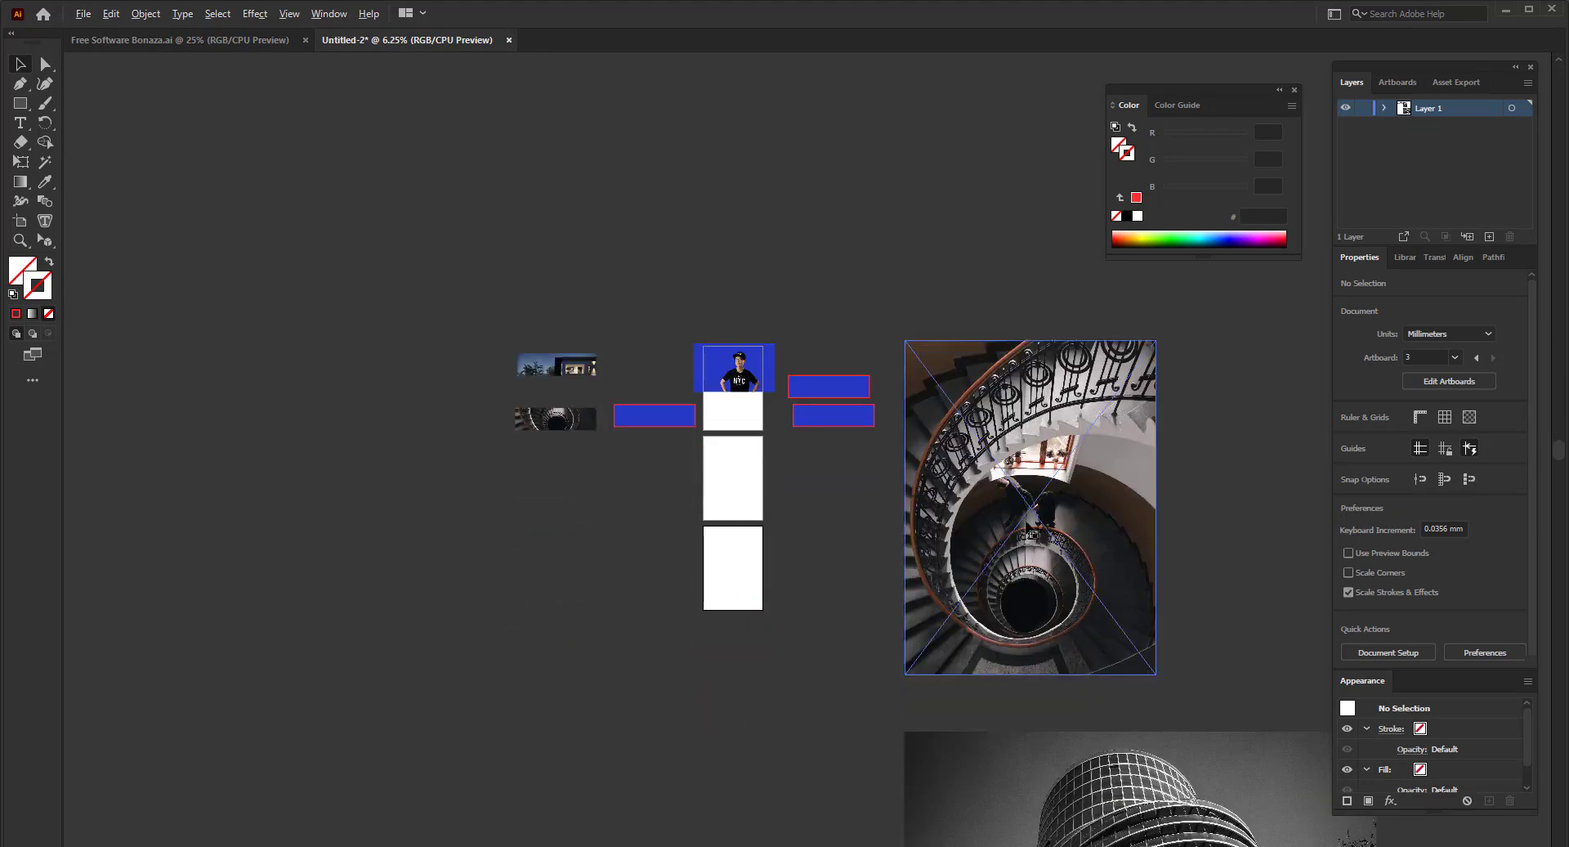
{"action": "scroll", "coordinate": [1003, 512], "scroll_direction": "down", "scroll_amount": 6}
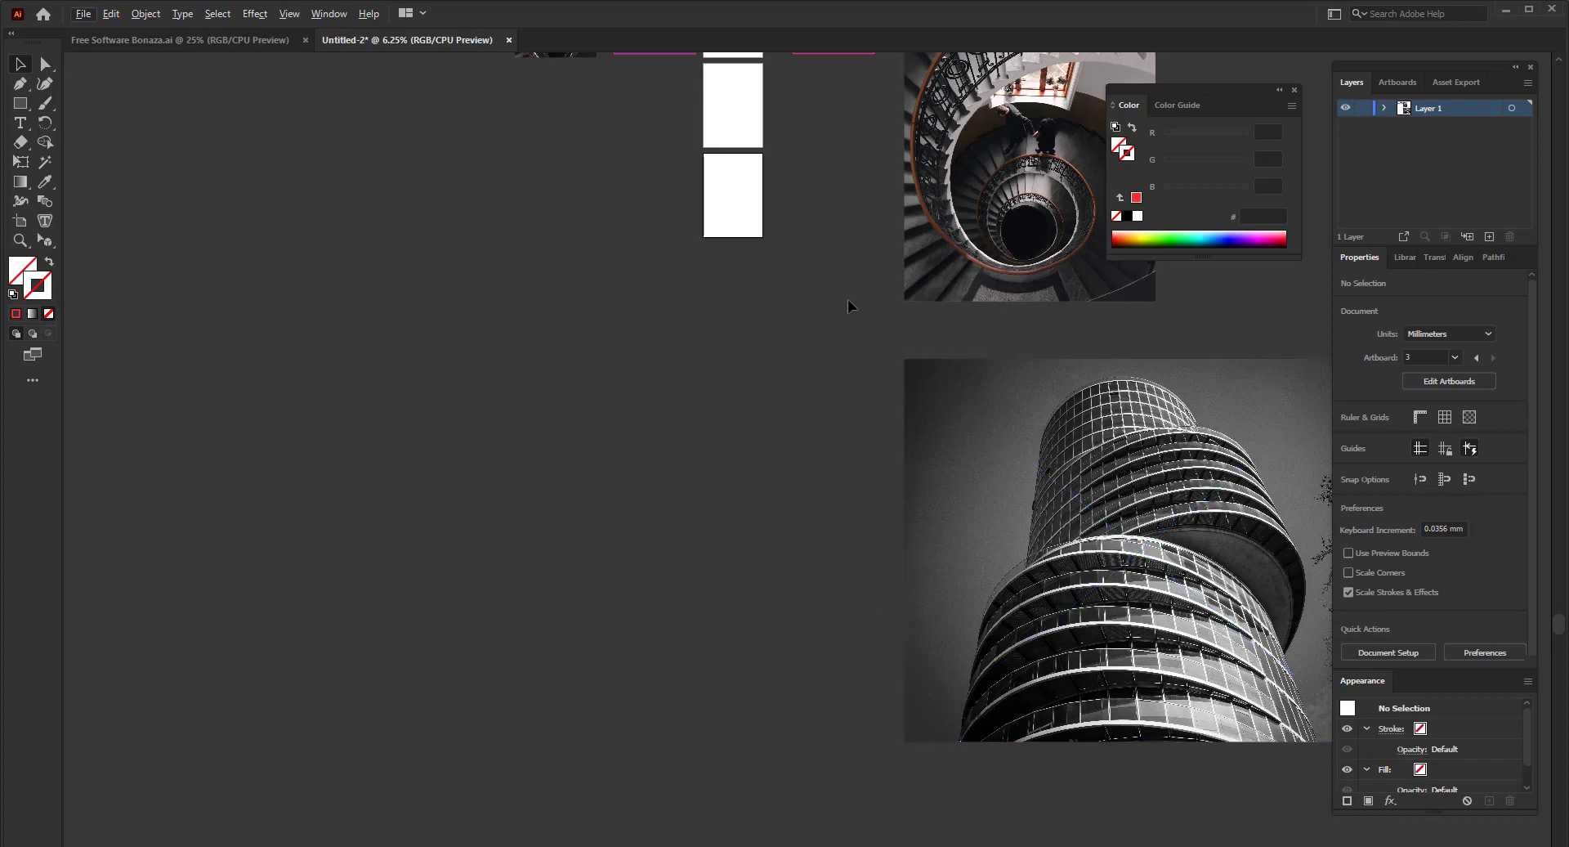
{"action": "scroll", "coordinate": [812, 429], "scroll_direction": "up", "scroll_amount": 5}
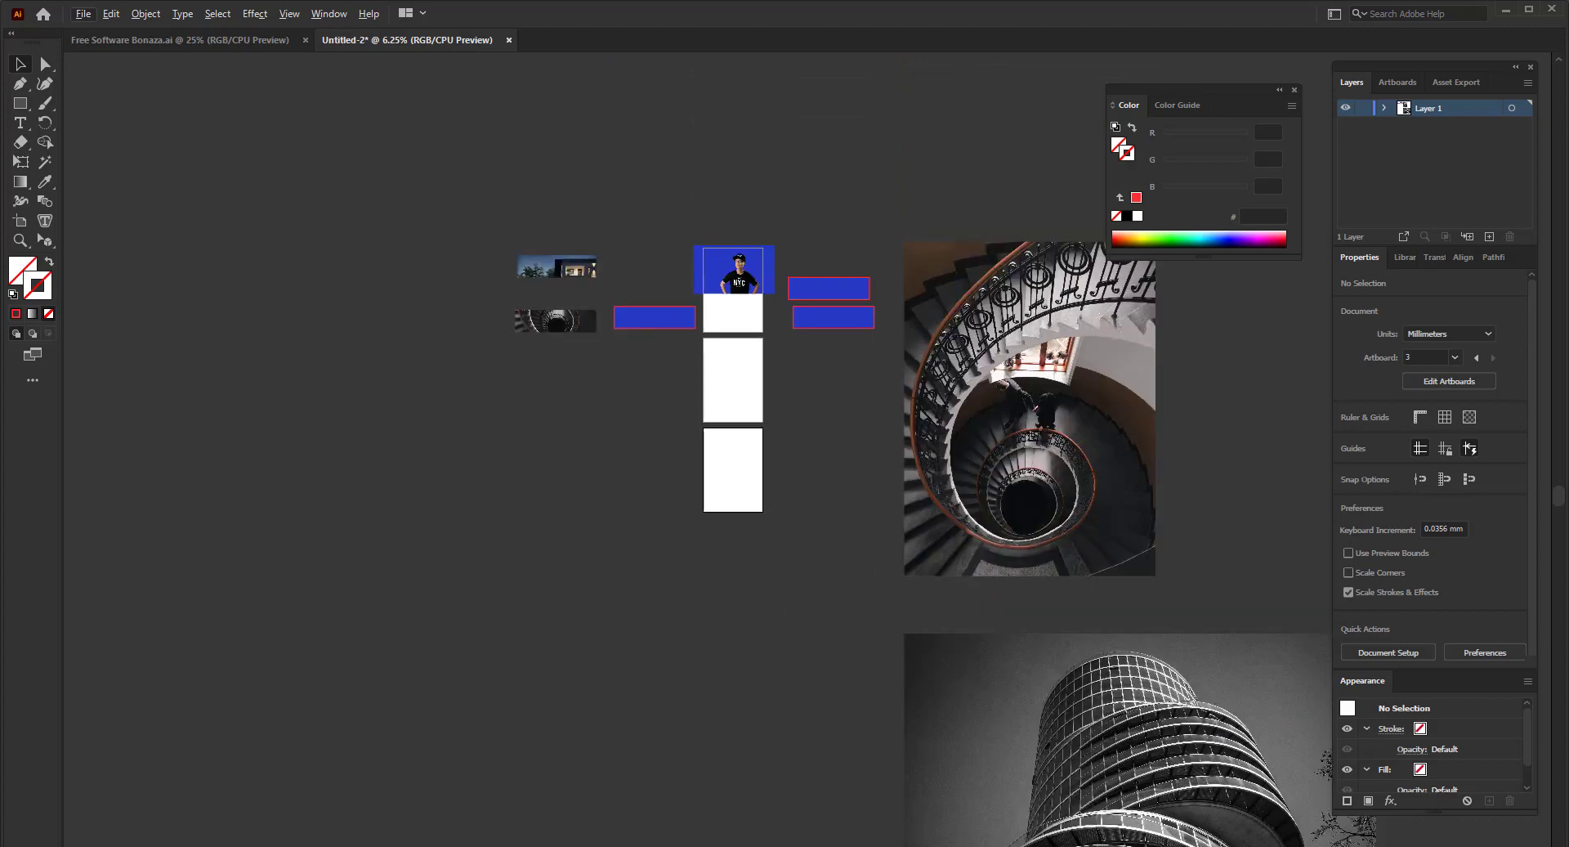
{"action": "scroll", "coordinate": [669, 538], "scroll_direction": "up", "scroll_amount": 1}
{"action": "scroll", "coordinate": [759, 340], "scroll_direction": "up", "scroll_amount": 6}
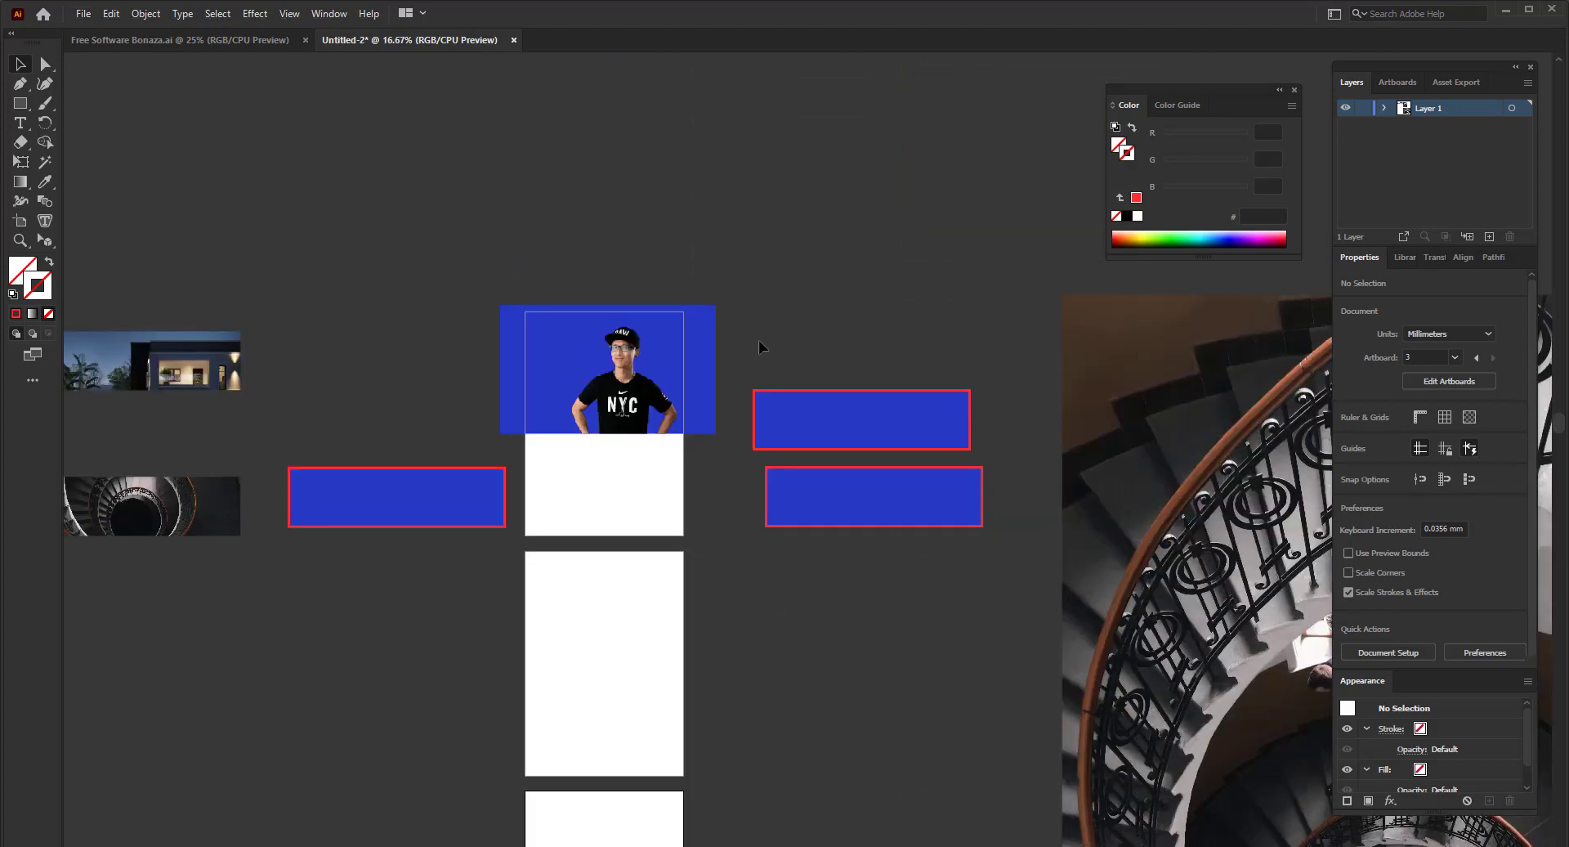
{"action": "scroll", "coordinate": [817, 490], "scroll_direction": "up", "scroll_amount": 1}
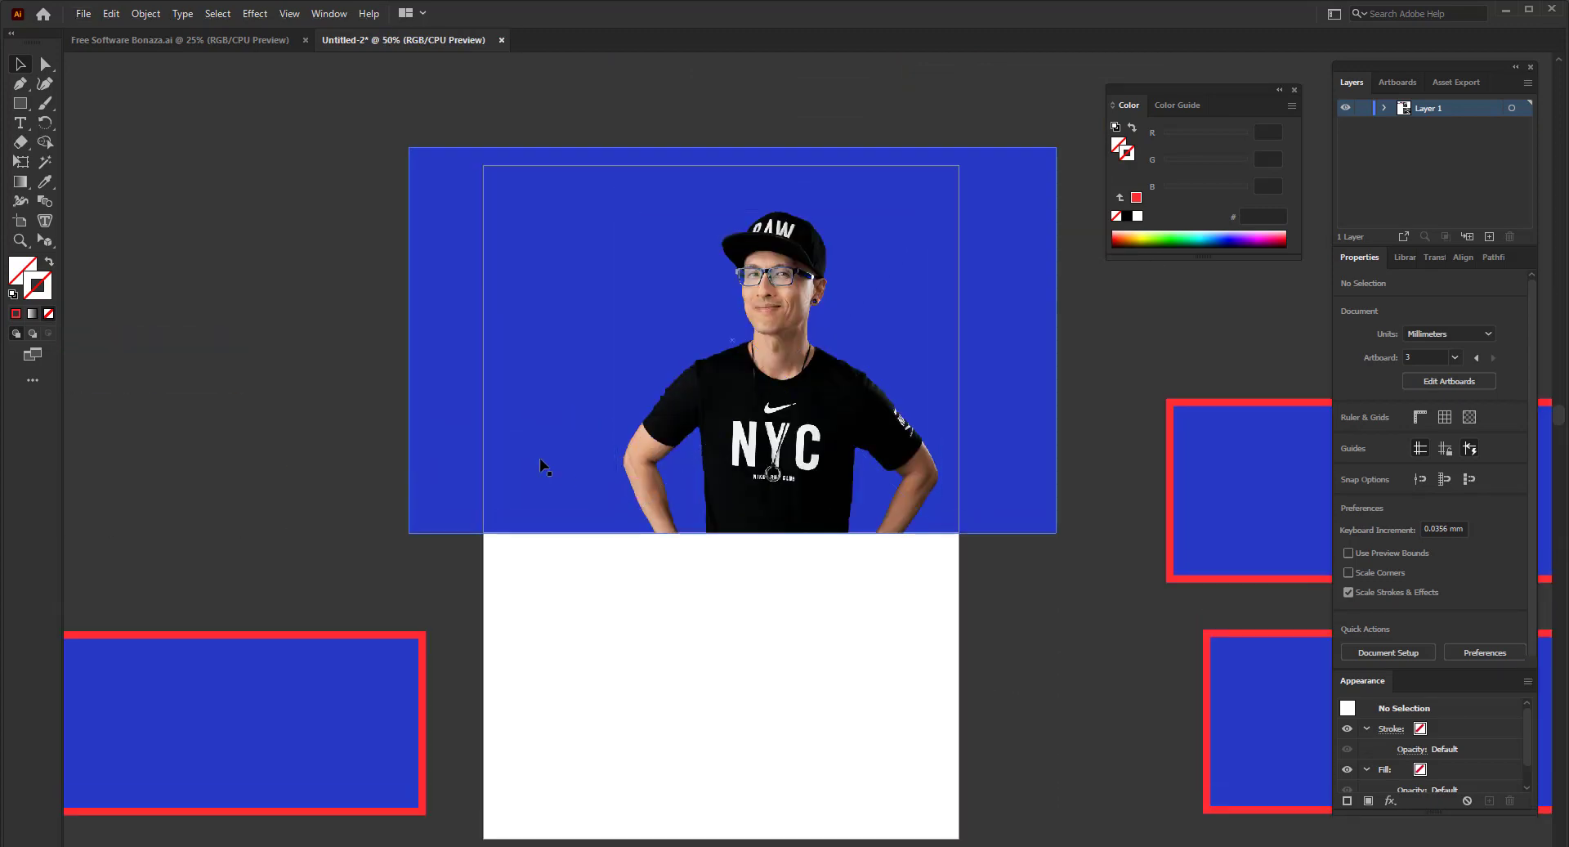
- Try moving the blue rectangle behind the portrait up and to the left, and undo the move
{"action": "left_click", "coordinate": [548, 407]}
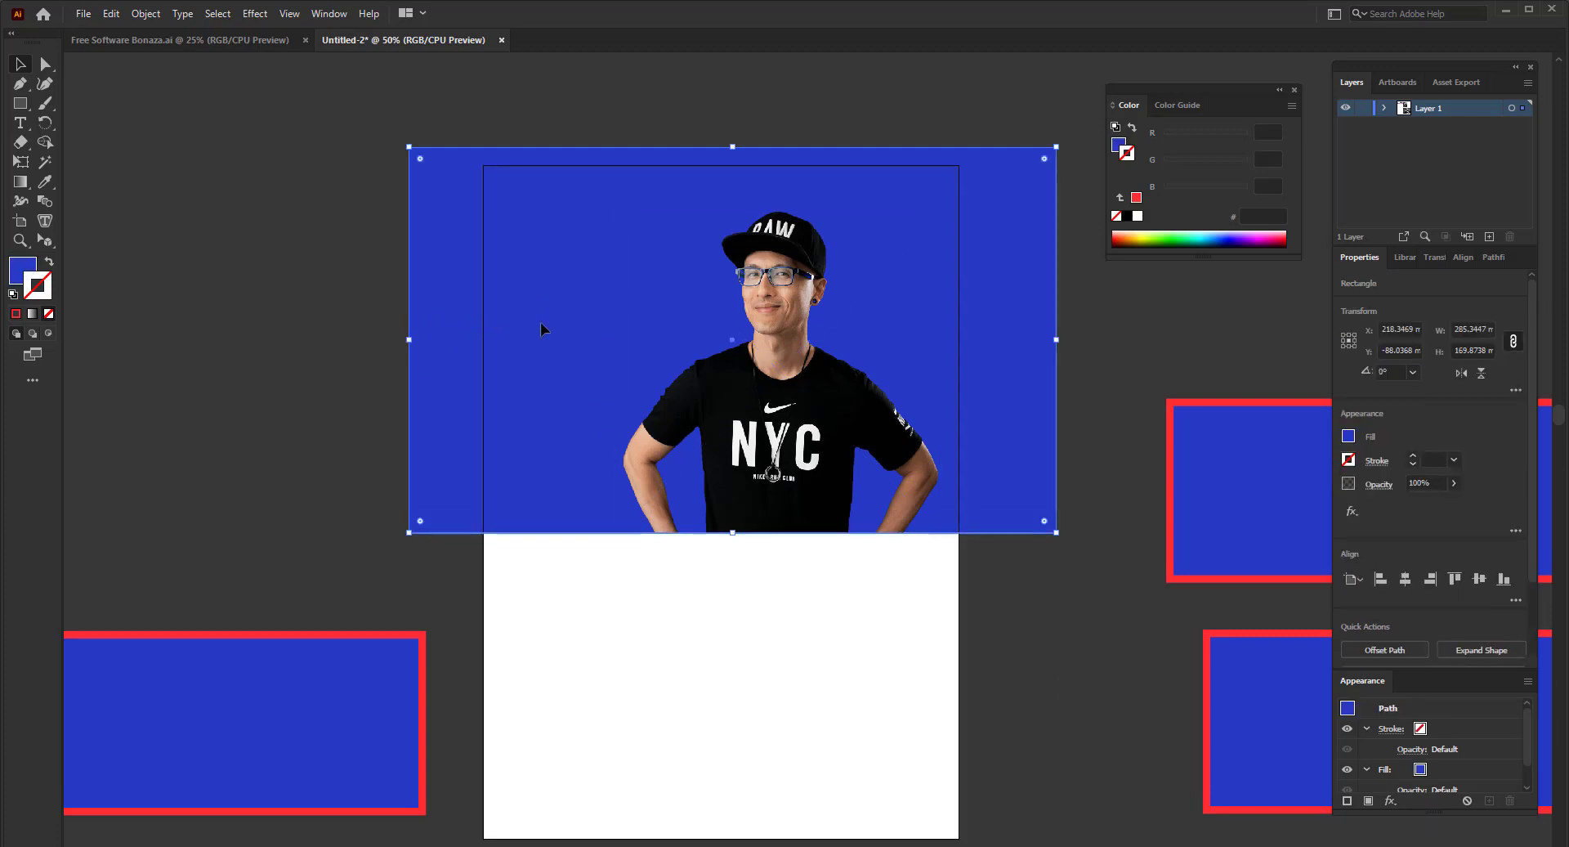
{"action": "left_click_drag", "start_coordinate": [541, 323], "coordinate": [427, 226]}
{"action": "key", "text": "ctrl+z"}
- Select the portrait image, preview the first artboard in full-screen presentation mode, and return to the document
{"action": "left_click", "coordinate": [815, 439]}
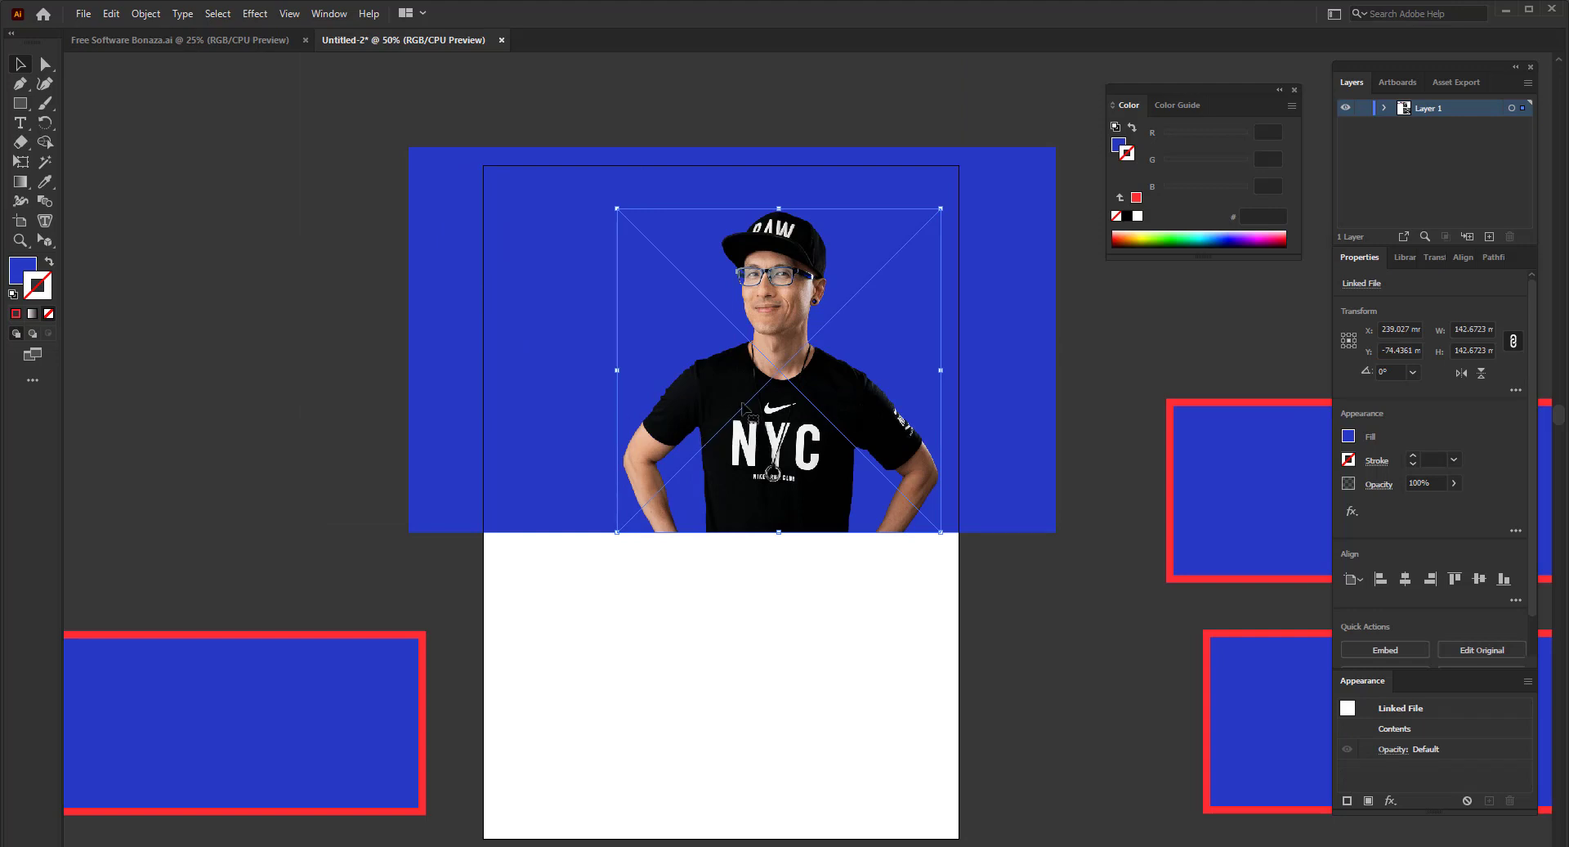
{"action": "key", "text": "shift+f"}
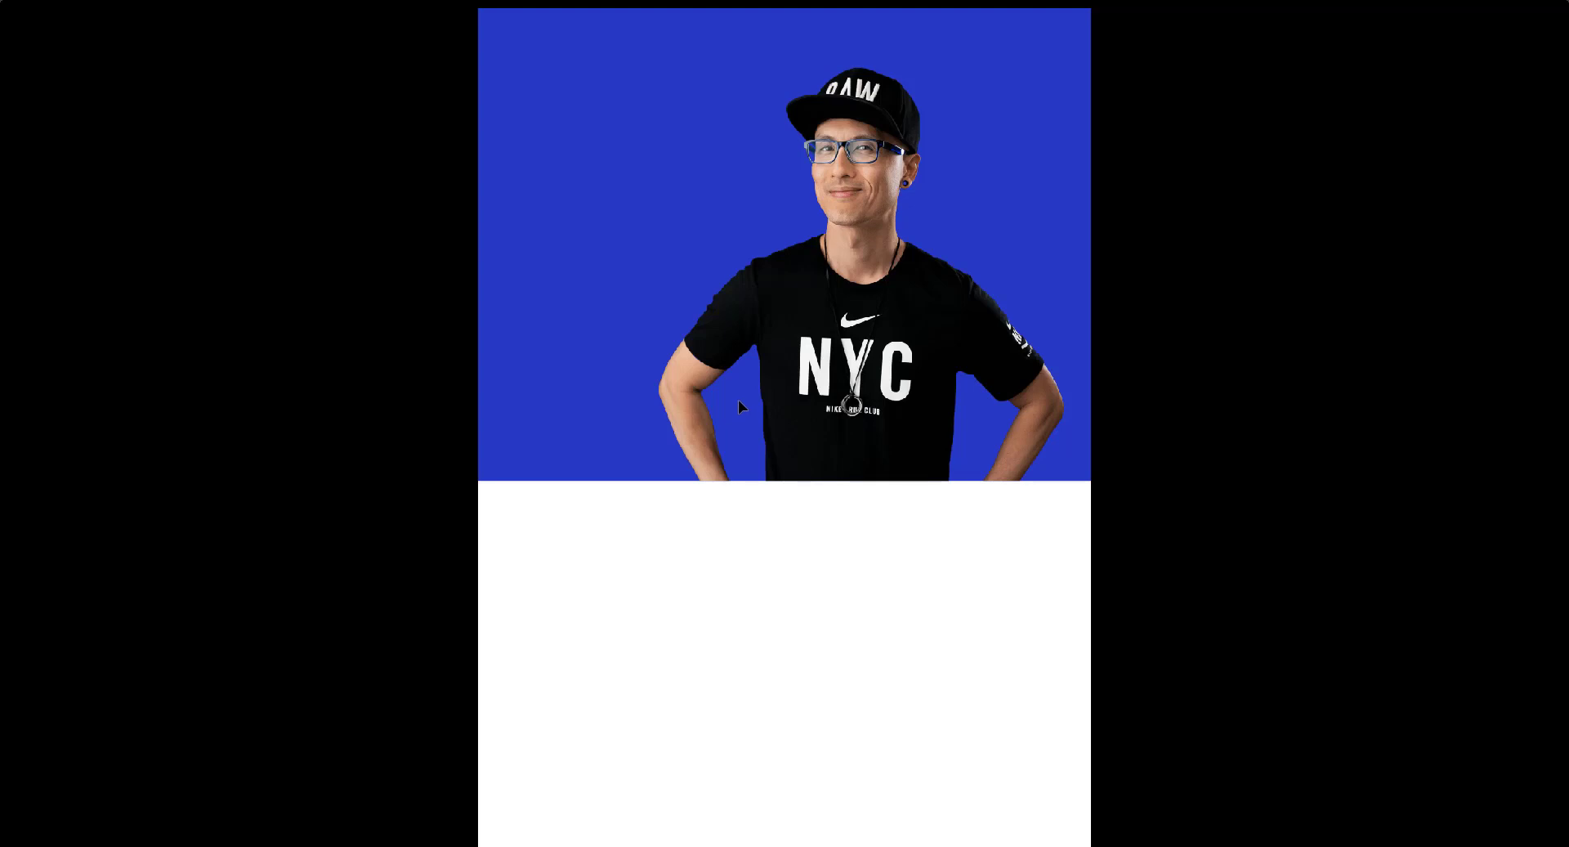
{"action": "key", "text": "Escape"}
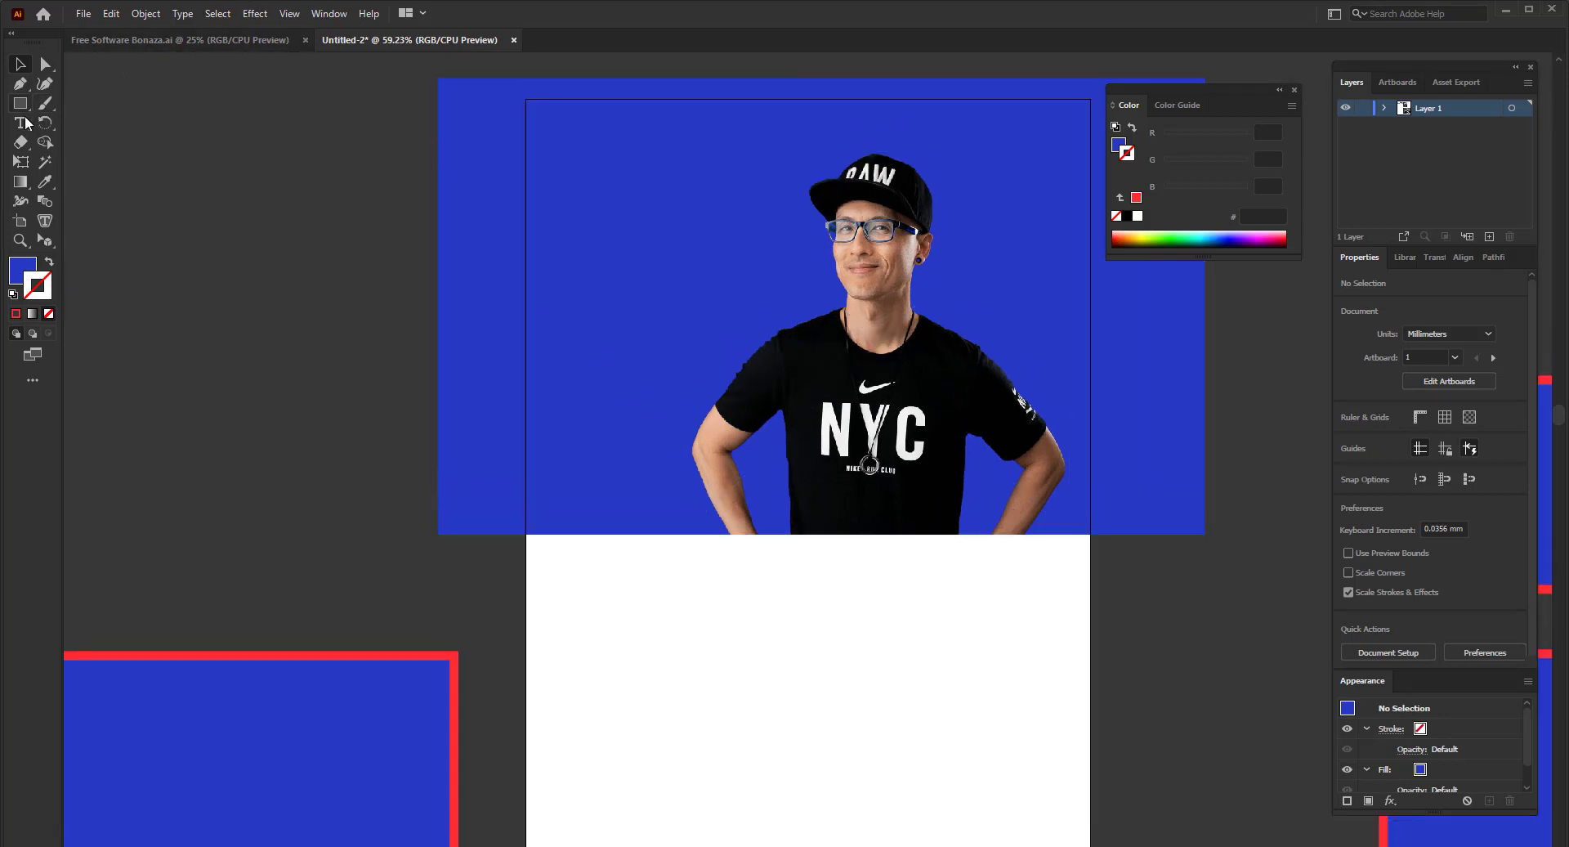
- Add the point text "theFutur" in the white area just below the blue rectangle on the first artboard
{"action": "left_click", "coordinate": [23, 123]}
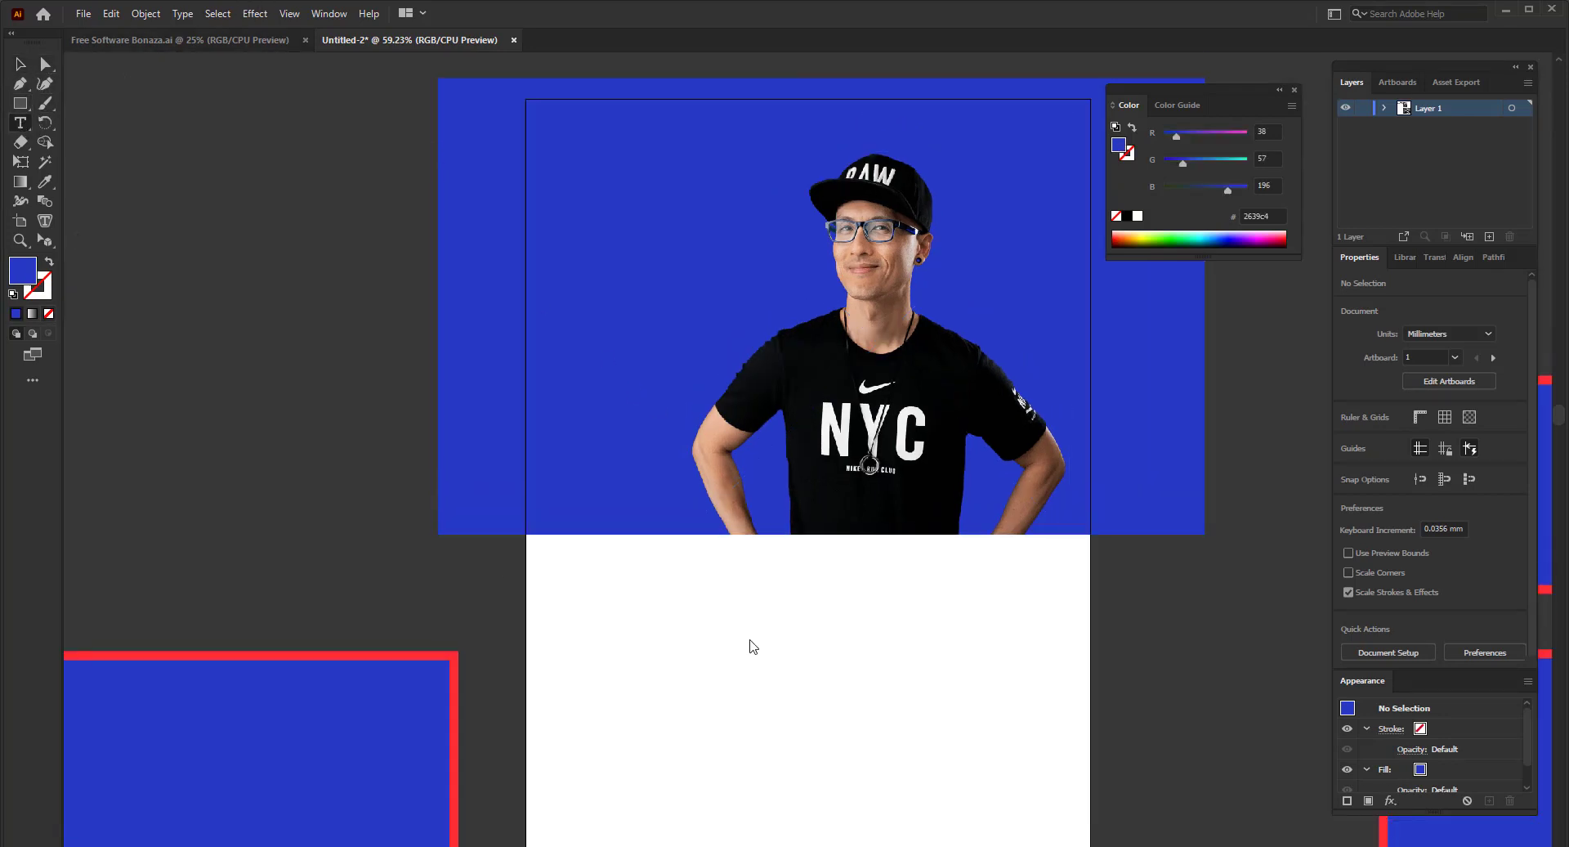
{"action": "scroll", "coordinate": [651, 679], "scroll_direction": "up", "scroll_amount": 1}
{"action": "left_click", "coordinate": [543, 563]}
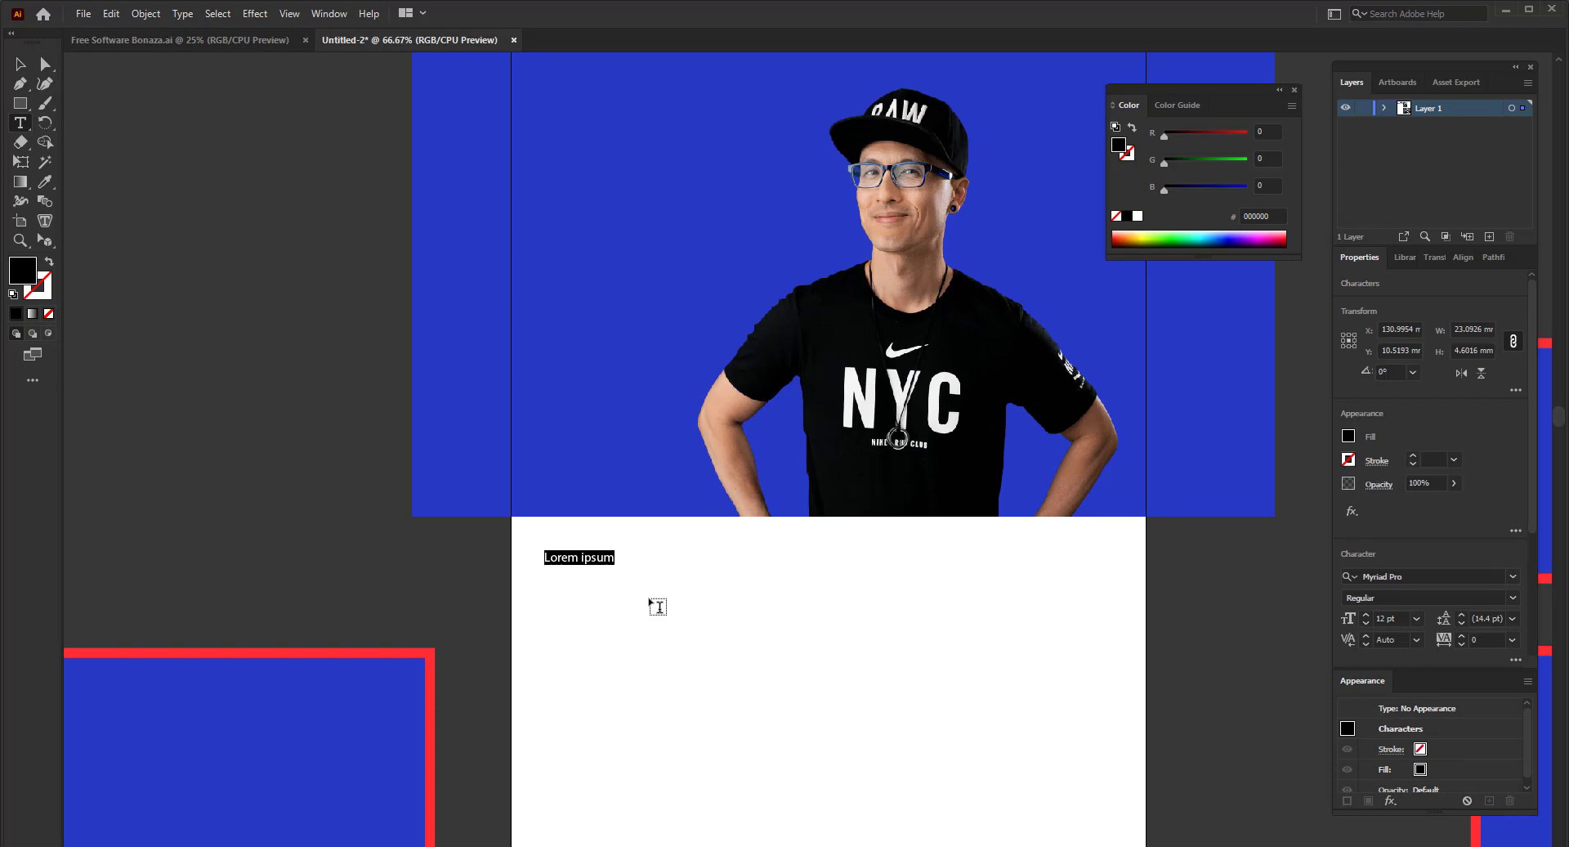
{"action": "type", "text": "TheFutur"}
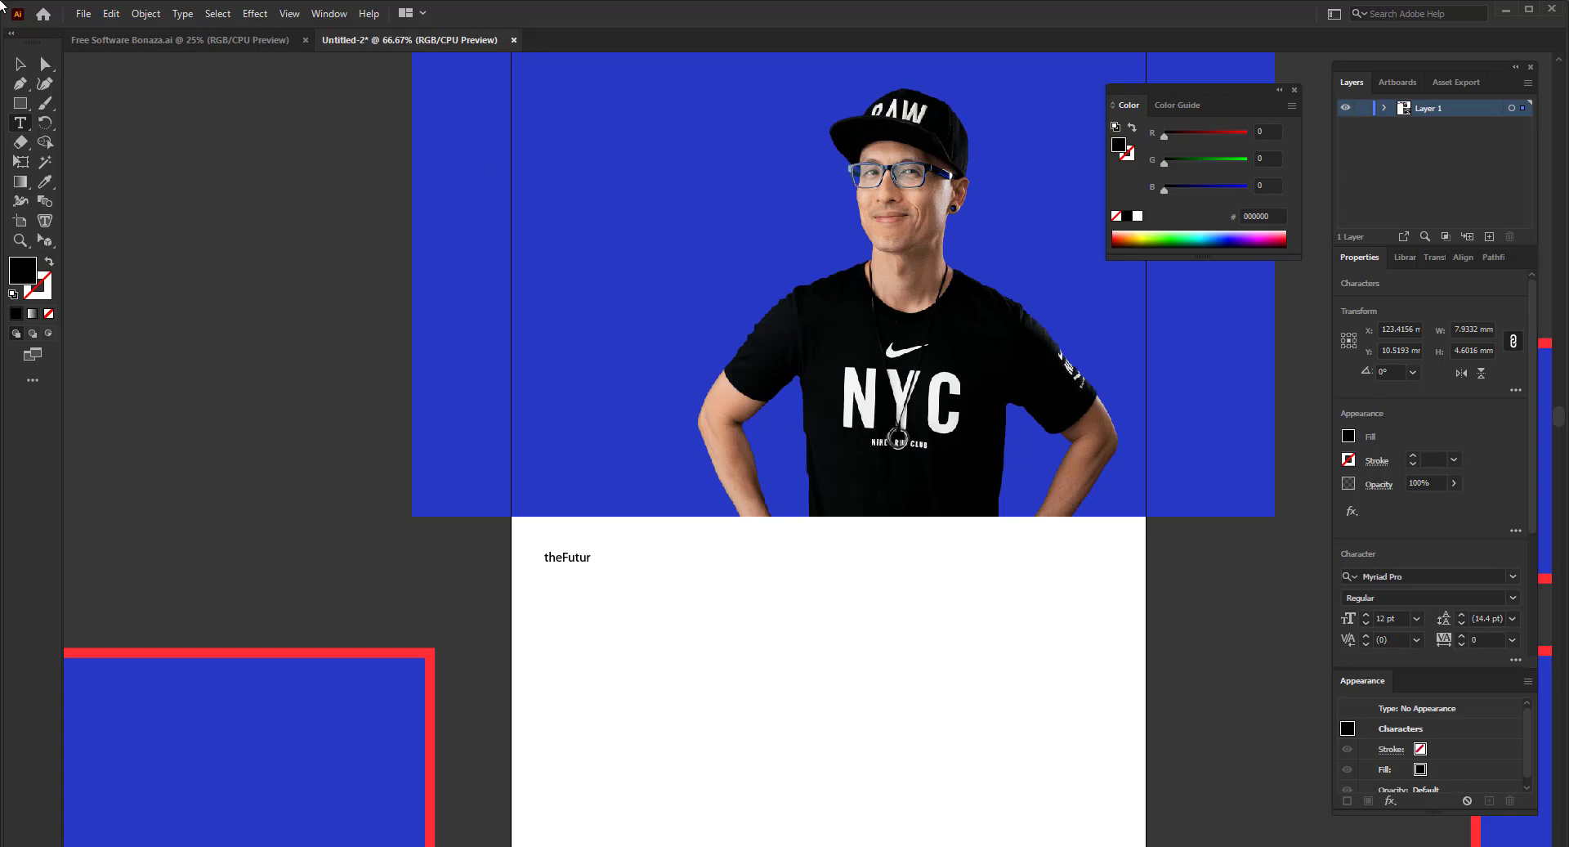
{"action": "left_click", "coordinate": [20, 64]}
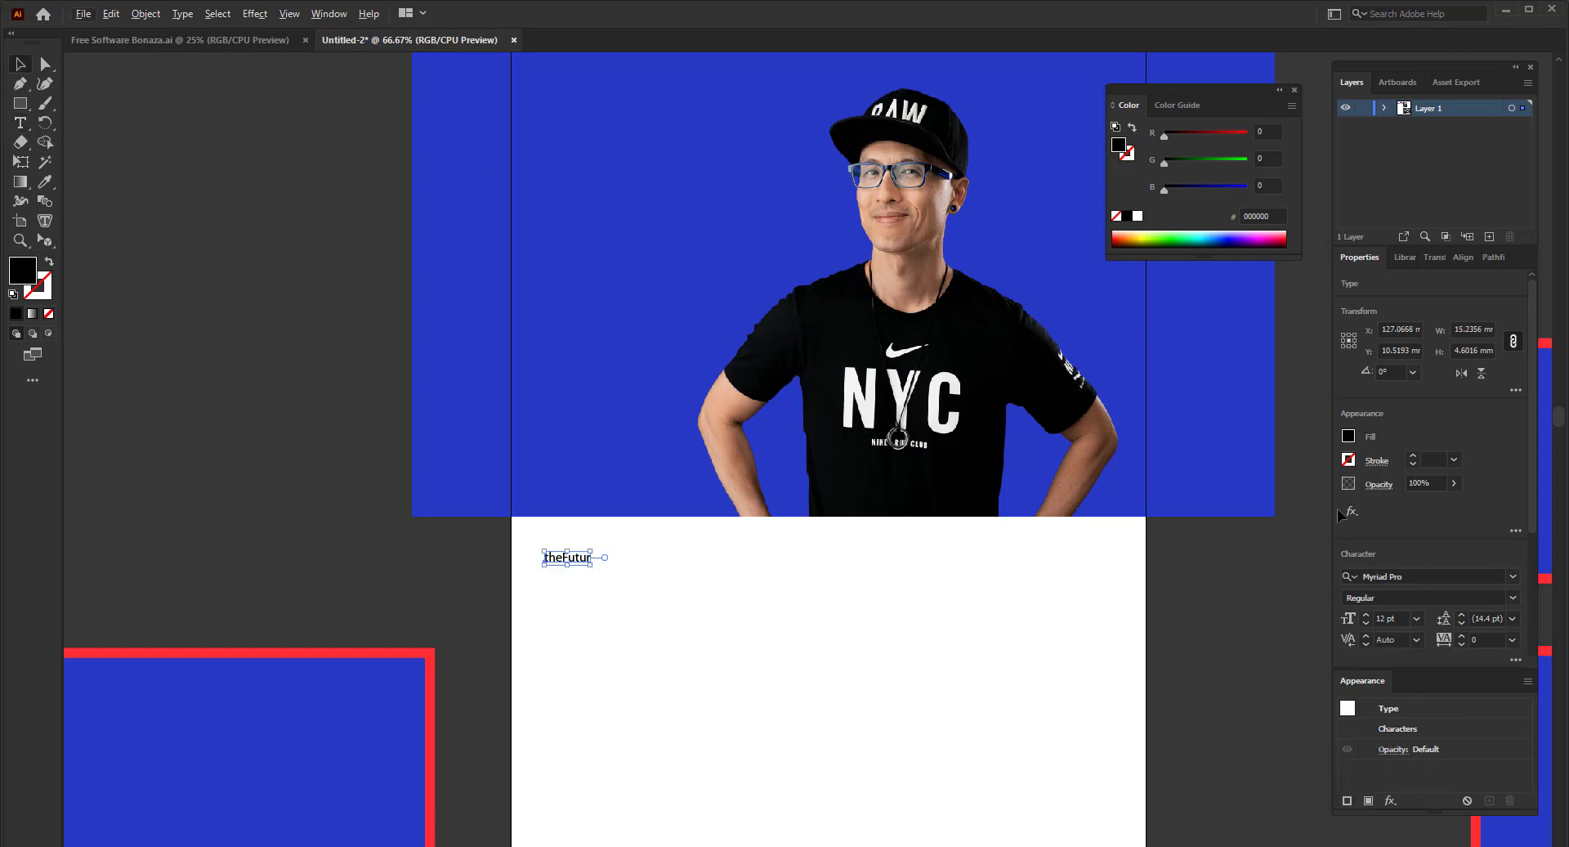
- Set the font of the theFutur text to Riffic Free Bold
{"action": "left_click", "coordinate": [1512, 578]}
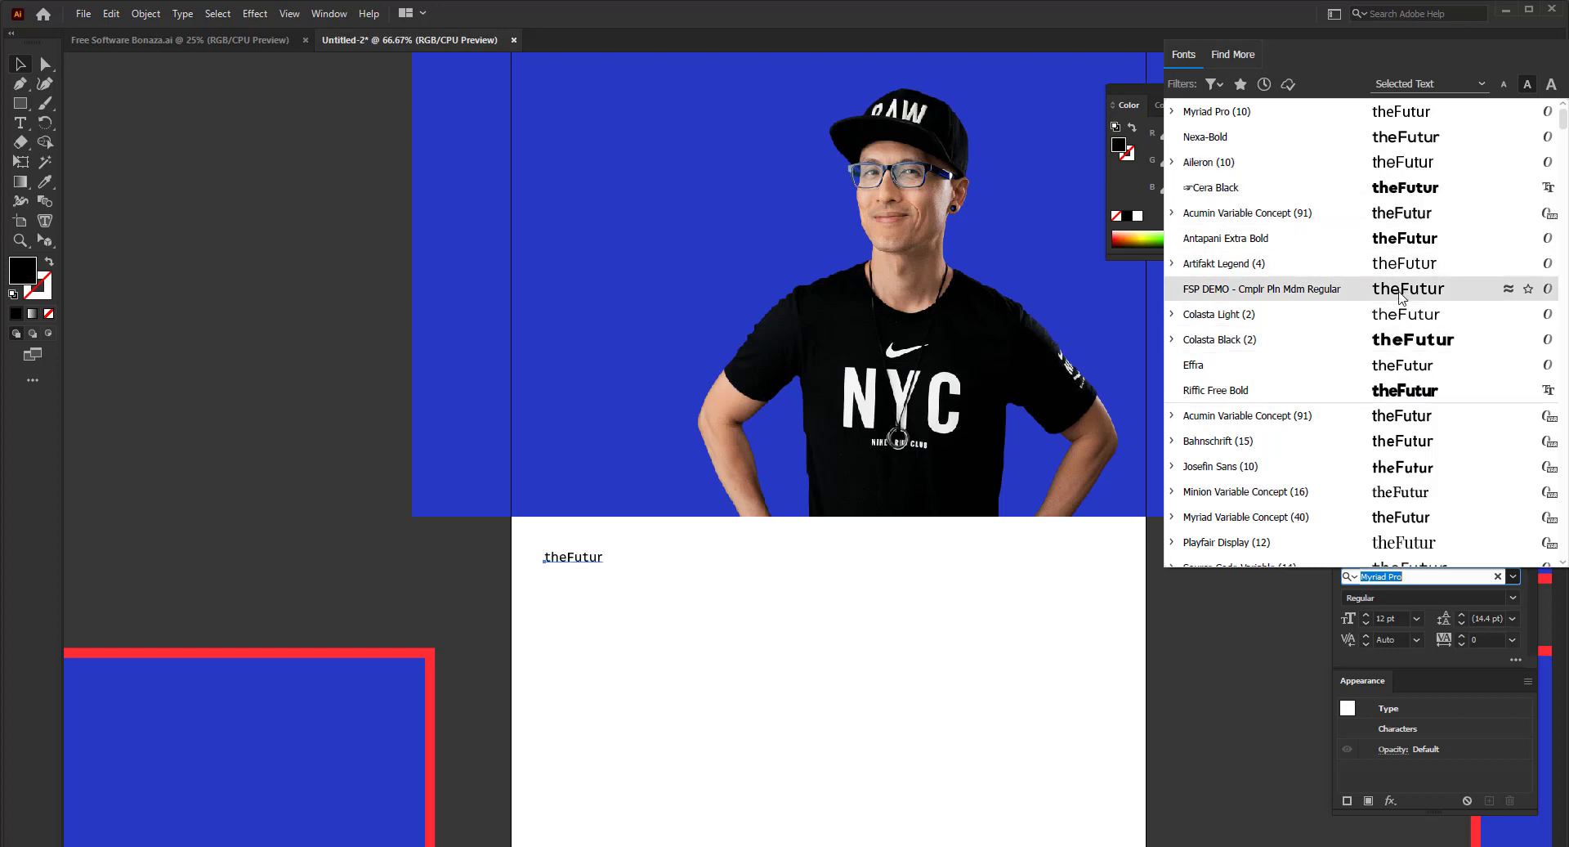
{"action": "left_click", "coordinate": [1173, 315]}
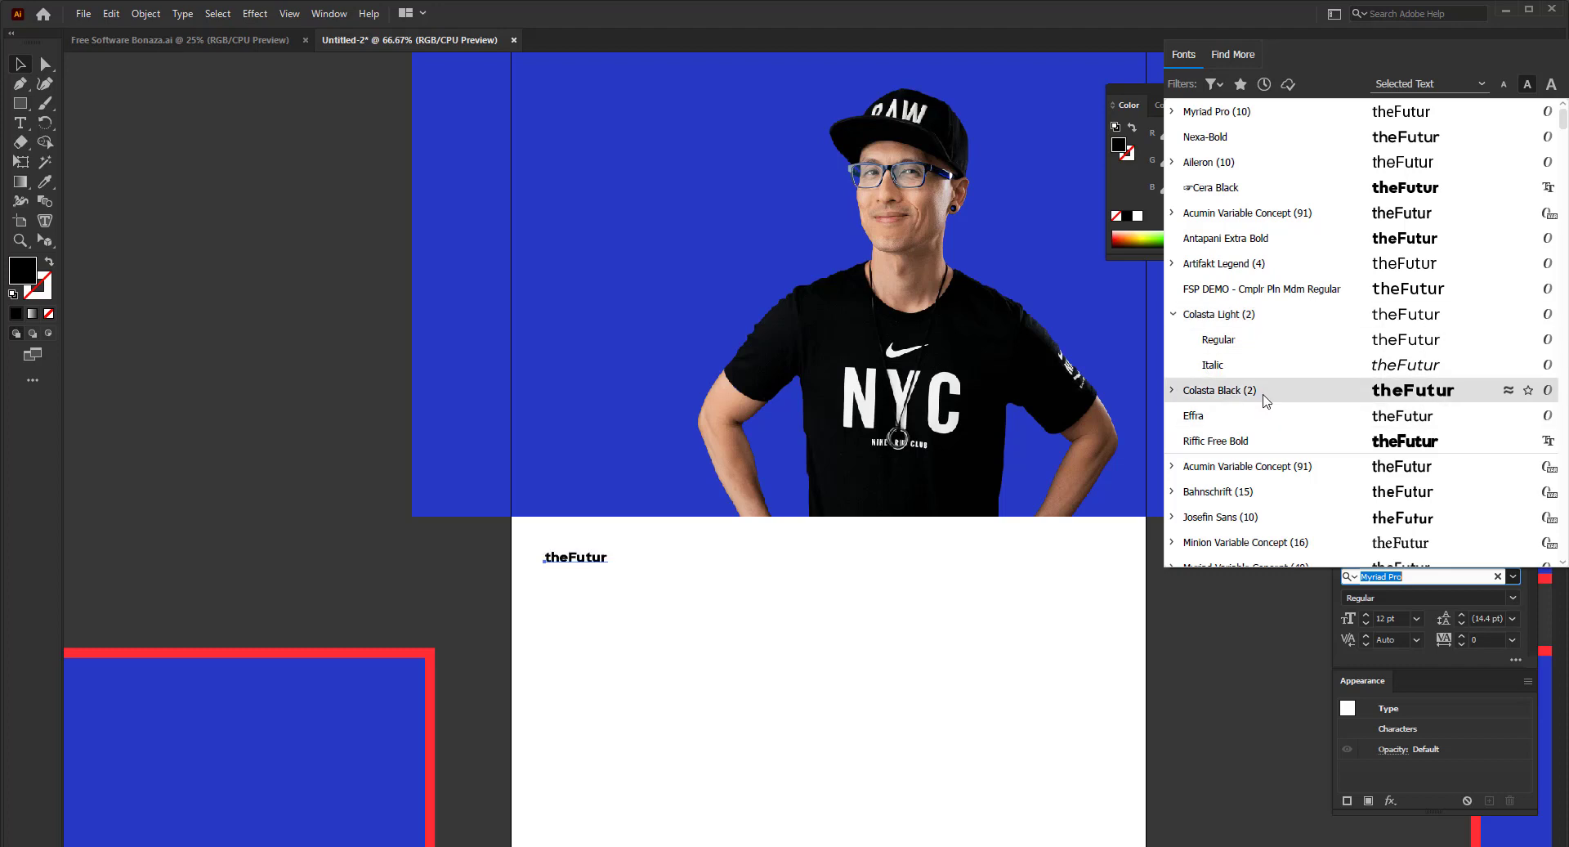
{"action": "left_click", "coordinate": [1292, 440]}
{"action": "key", "text": "Escape"}
- Move the theFutur text to the artboard's upper-left corner over the blue rectangle, fill it white, and preview the artboard
{"action": "scroll", "coordinate": [522, 597], "scroll_direction": "up", "scroll_amount": 1}
{"action": "scroll", "coordinate": [519, 592], "scroll_direction": "up", "scroll_amount": 1}
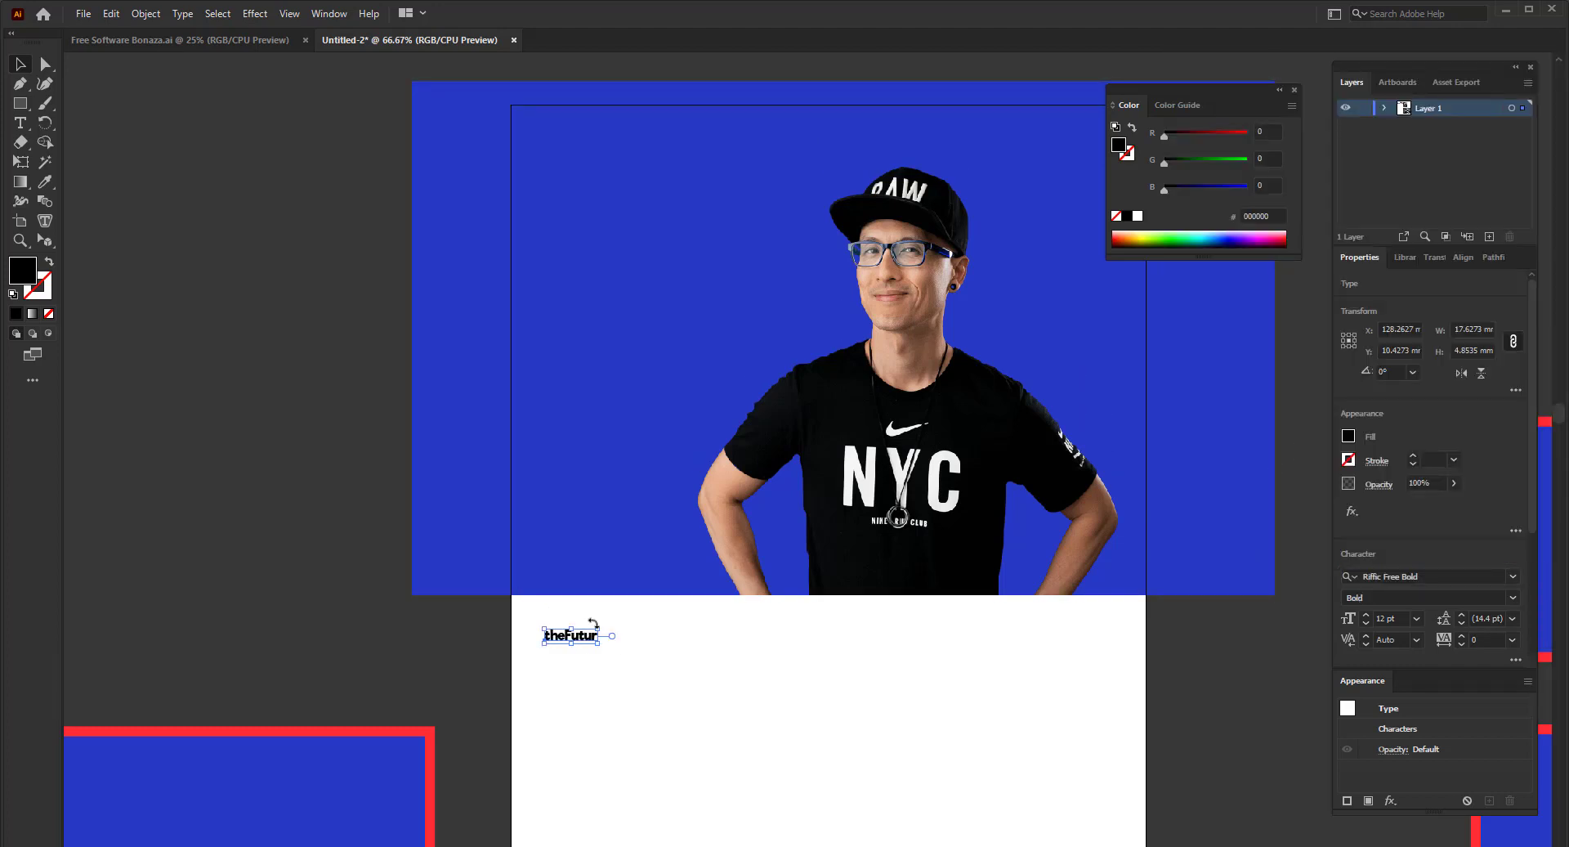
{"action": "left_click_drag", "start_coordinate": [585, 639], "coordinate": [580, 137]}
{"action": "left_click", "coordinate": [1138, 215]}
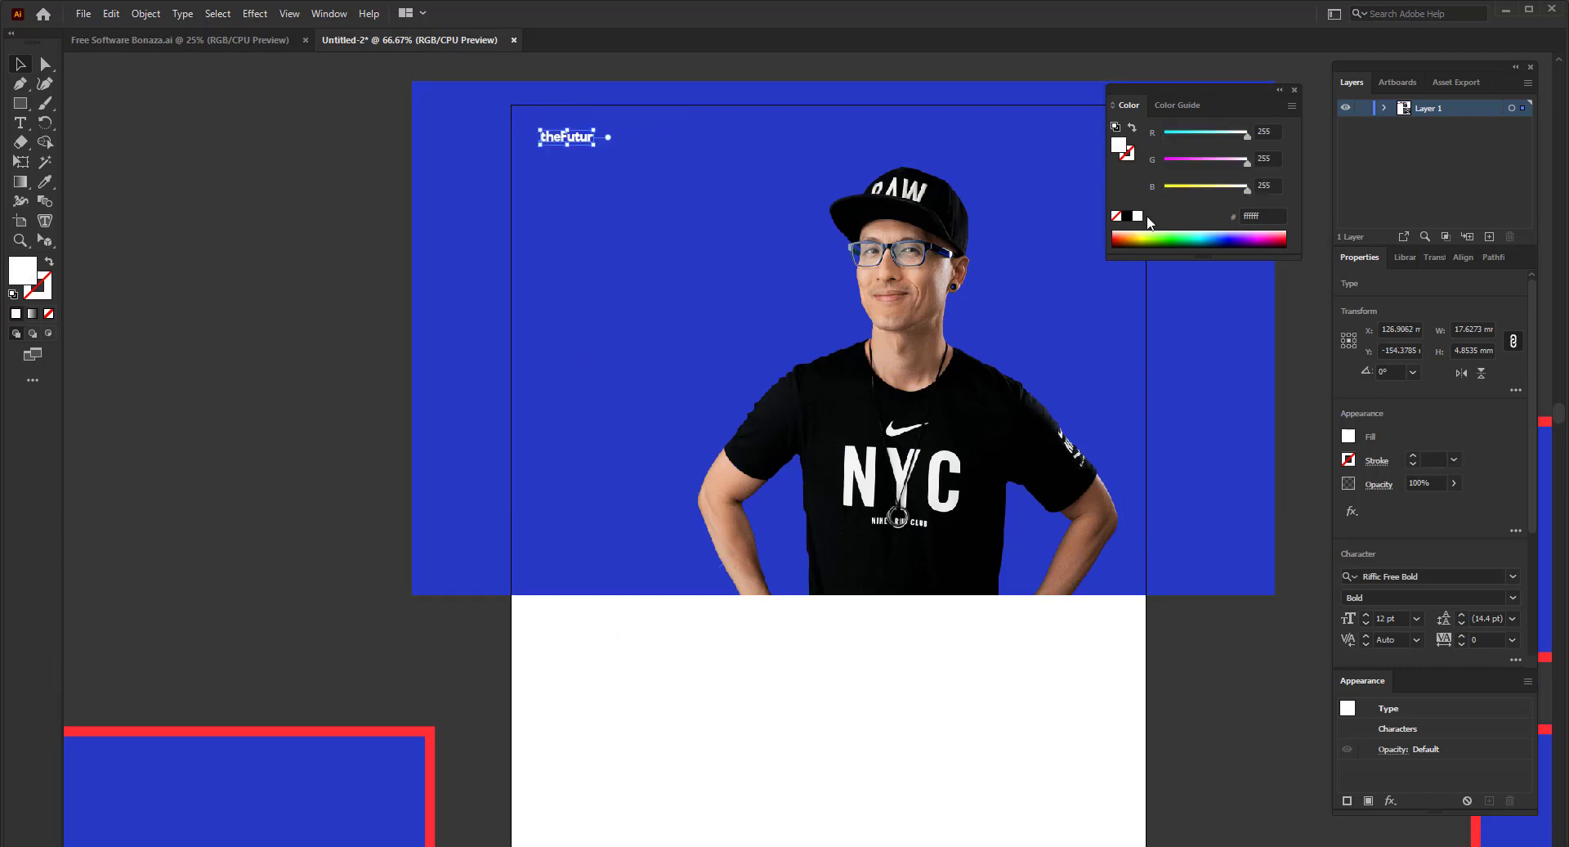
{"action": "key", "text": "shift+f"}
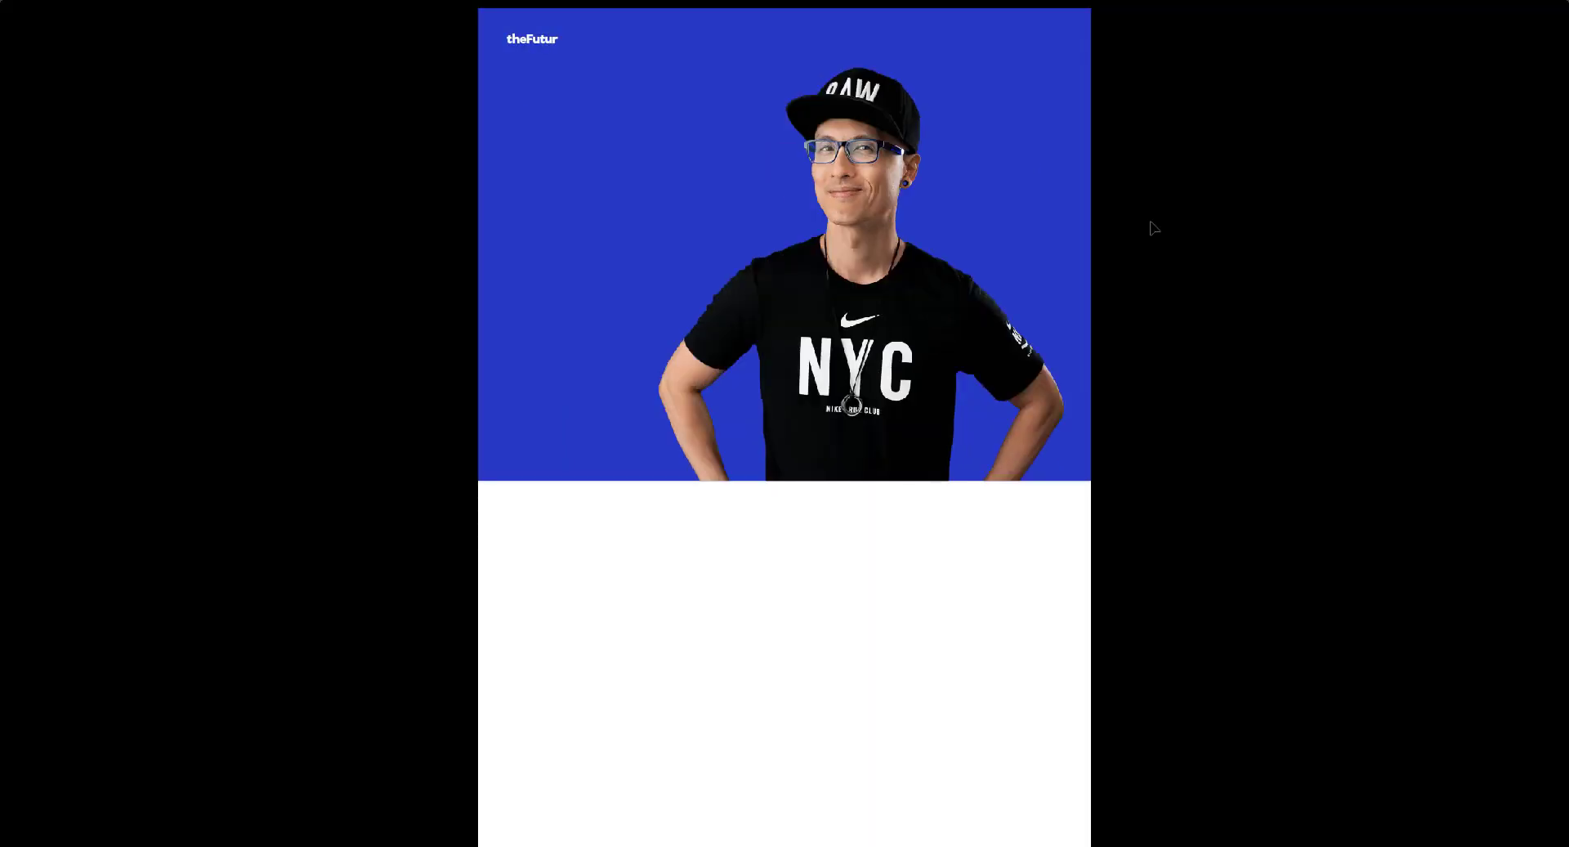
{"action": "key", "text": "Escape"}
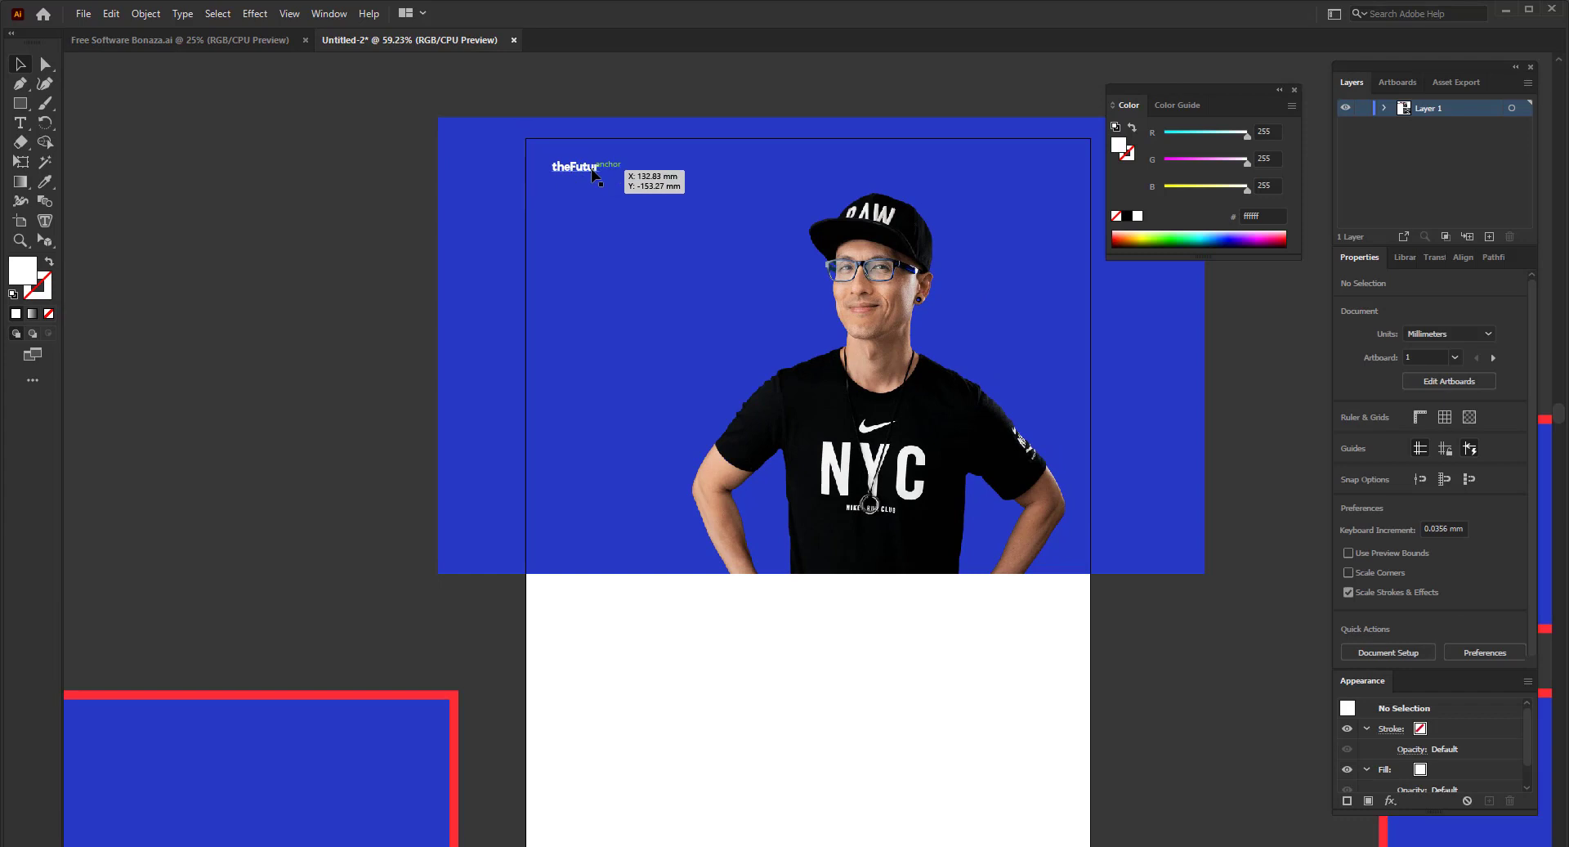
- Duplicate the white theFutur text directly above the original at a Y position of about -158.3 mm
{"action": "left_click_drag", "start_coordinate": [594, 174], "coordinate": [581, 121]}
{"action": "scroll", "coordinate": [576, 171], "scroll_direction": "up", "scroll_amount": 4}
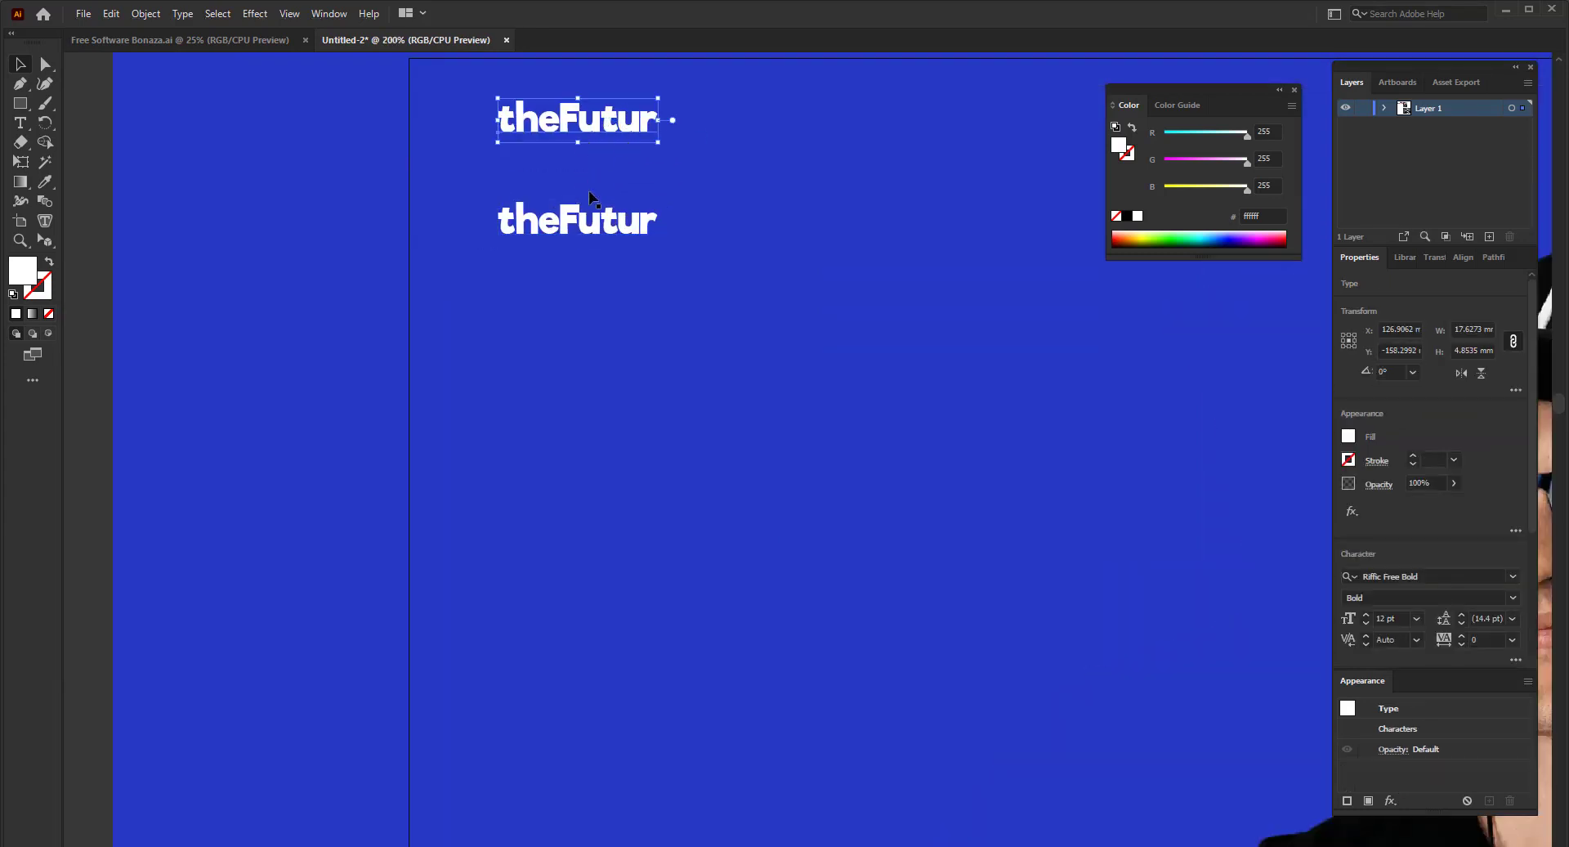
- Move the lower theFutur text up to about Y -151.6 mm, and duplicate the pair of texts directly below
{"action": "left_click_drag", "start_coordinate": [602, 232], "coordinate": [591, 186]}
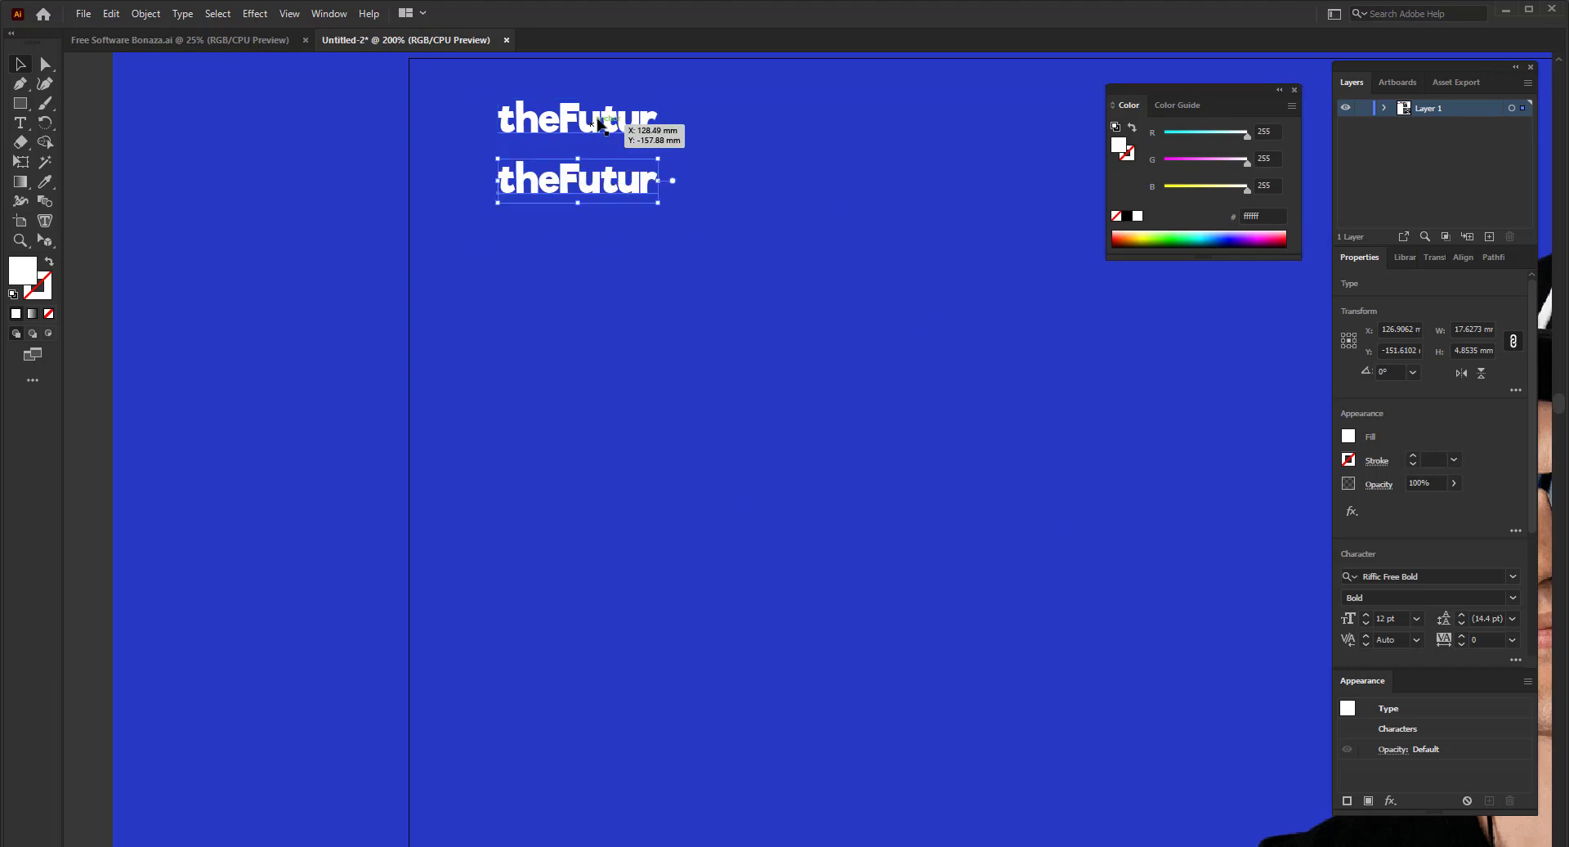
{"action": "left_click", "coordinate": [599, 121], "text": "shift"}
{"action": "left_click_drag", "start_coordinate": [599, 121], "coordinate": [569, 243]}
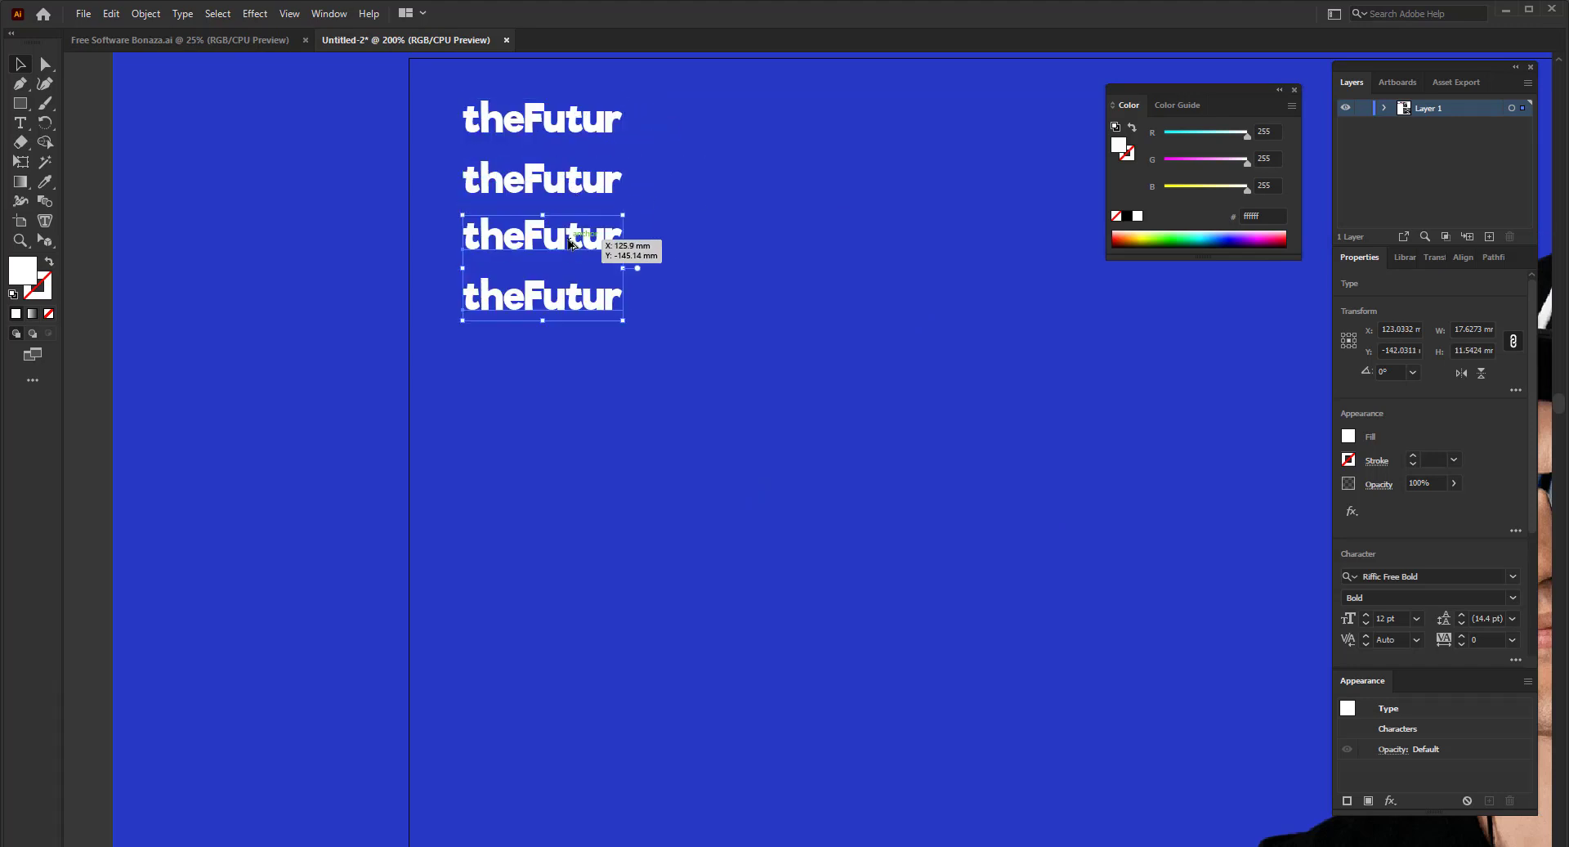
- Repeat the pair duplication downward until the theFutur column reaches the blue rectangle's lower edge
{"action": "key", "text": "ctrl+d"}
{"action": "key", "text": "ctrl+d"}
{"action": "key", "text": "ctrl+d"}
{"action": "scroll", "coordinate": [340, 340], "scroll_direction": "down", "scroll_amount": 4}
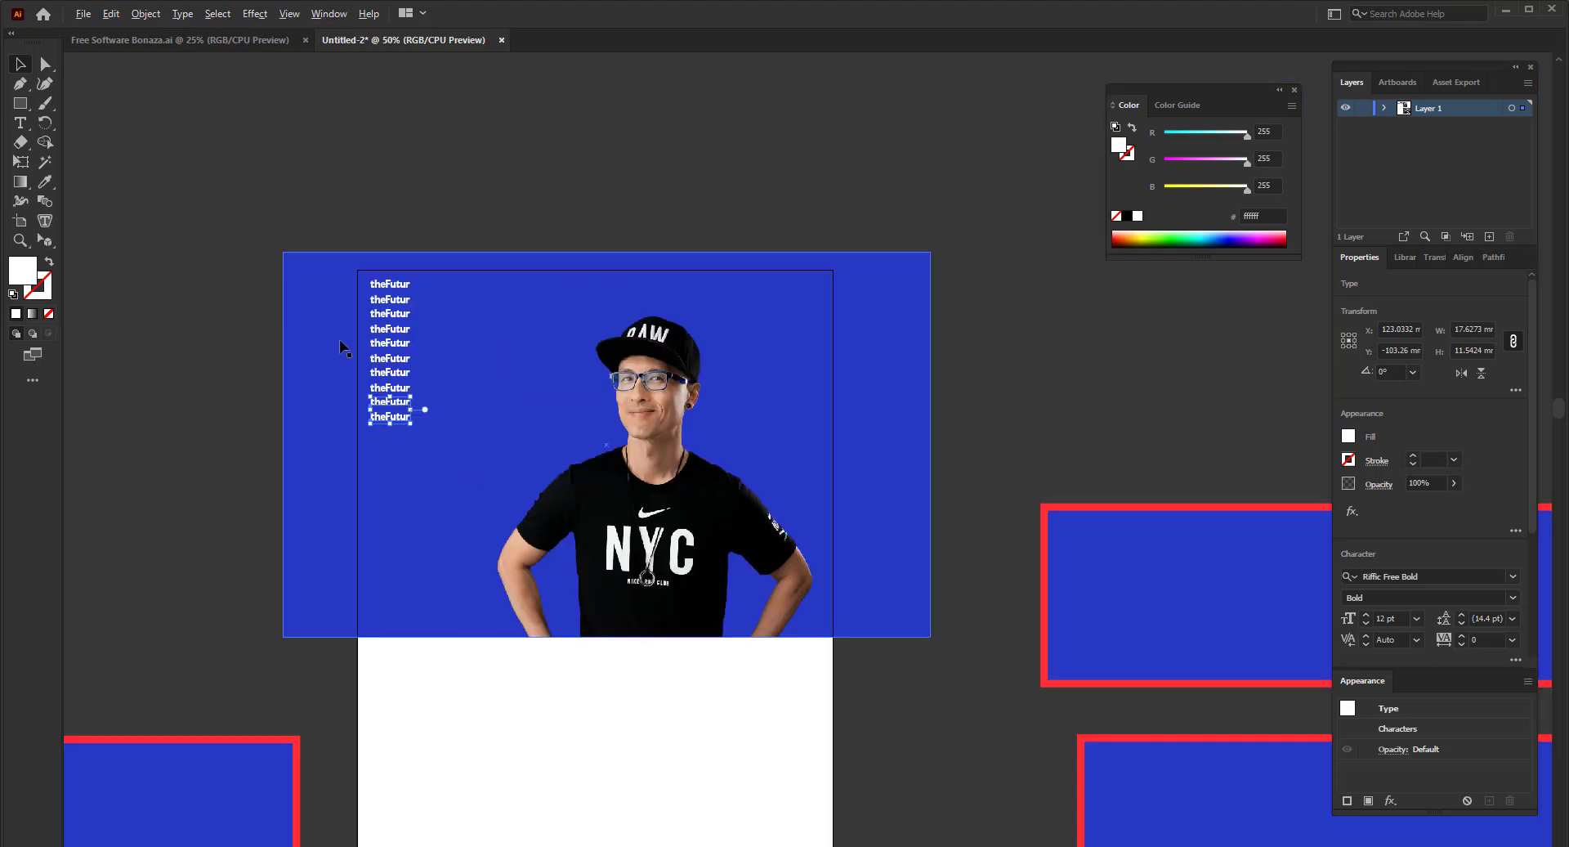
{"action": "key", "text": "ctrl+d"}
{"action": "key", "text": "ctrl+d"}
{"action": "key", "text": "ctrl+d"}
{"action": "key", "text": "ctrl+d"}
{"action": "key", "text": "ctrl+d"}
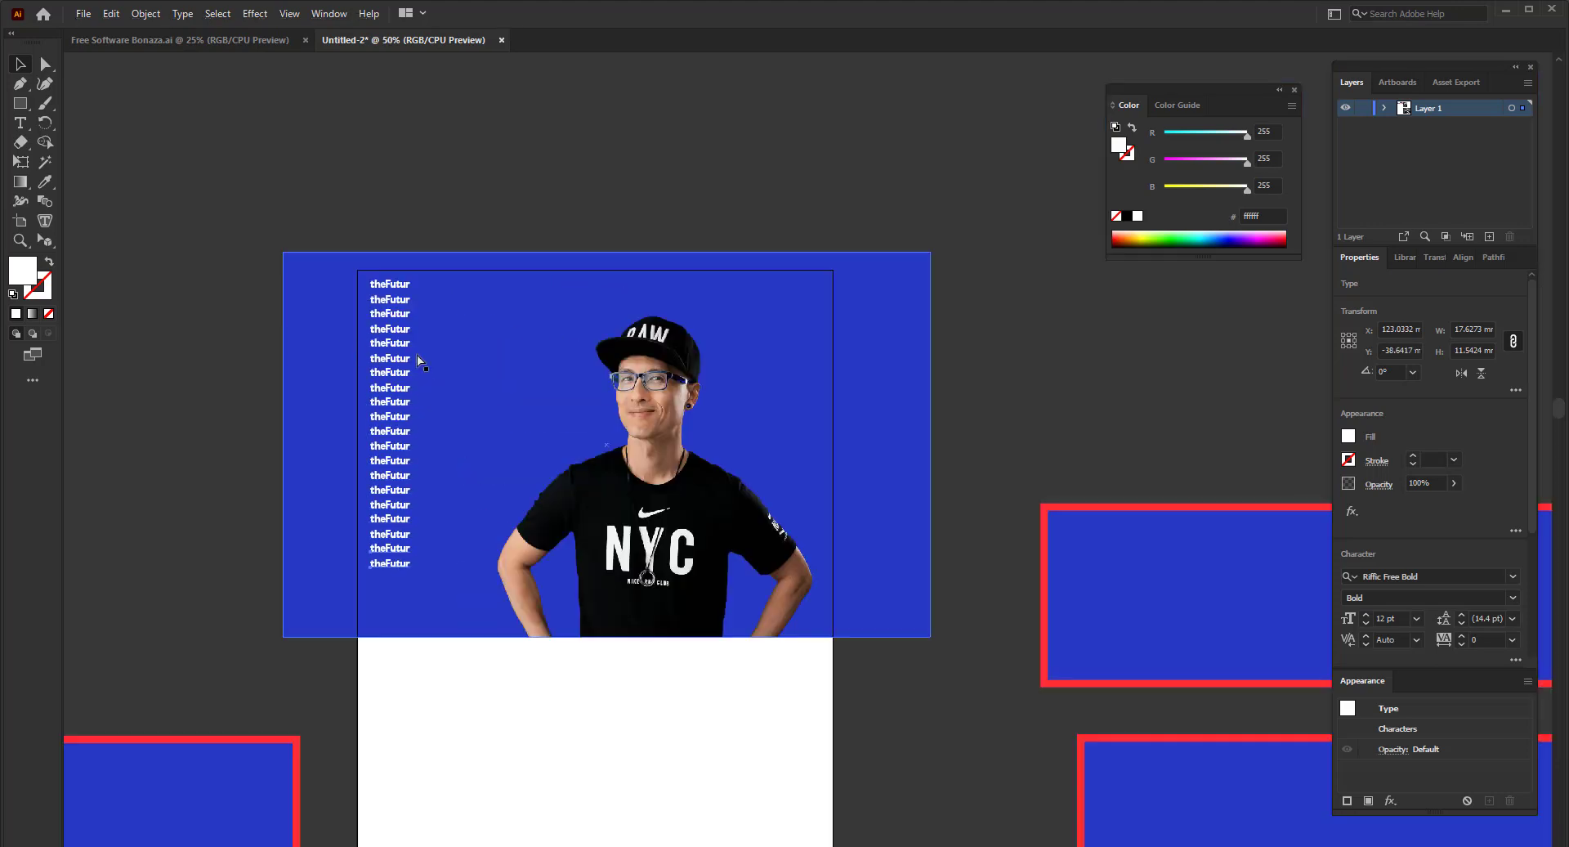
{"action": "key", "text": "ctrl+d"}
{"action": "key", "text": "ctrl+d"}
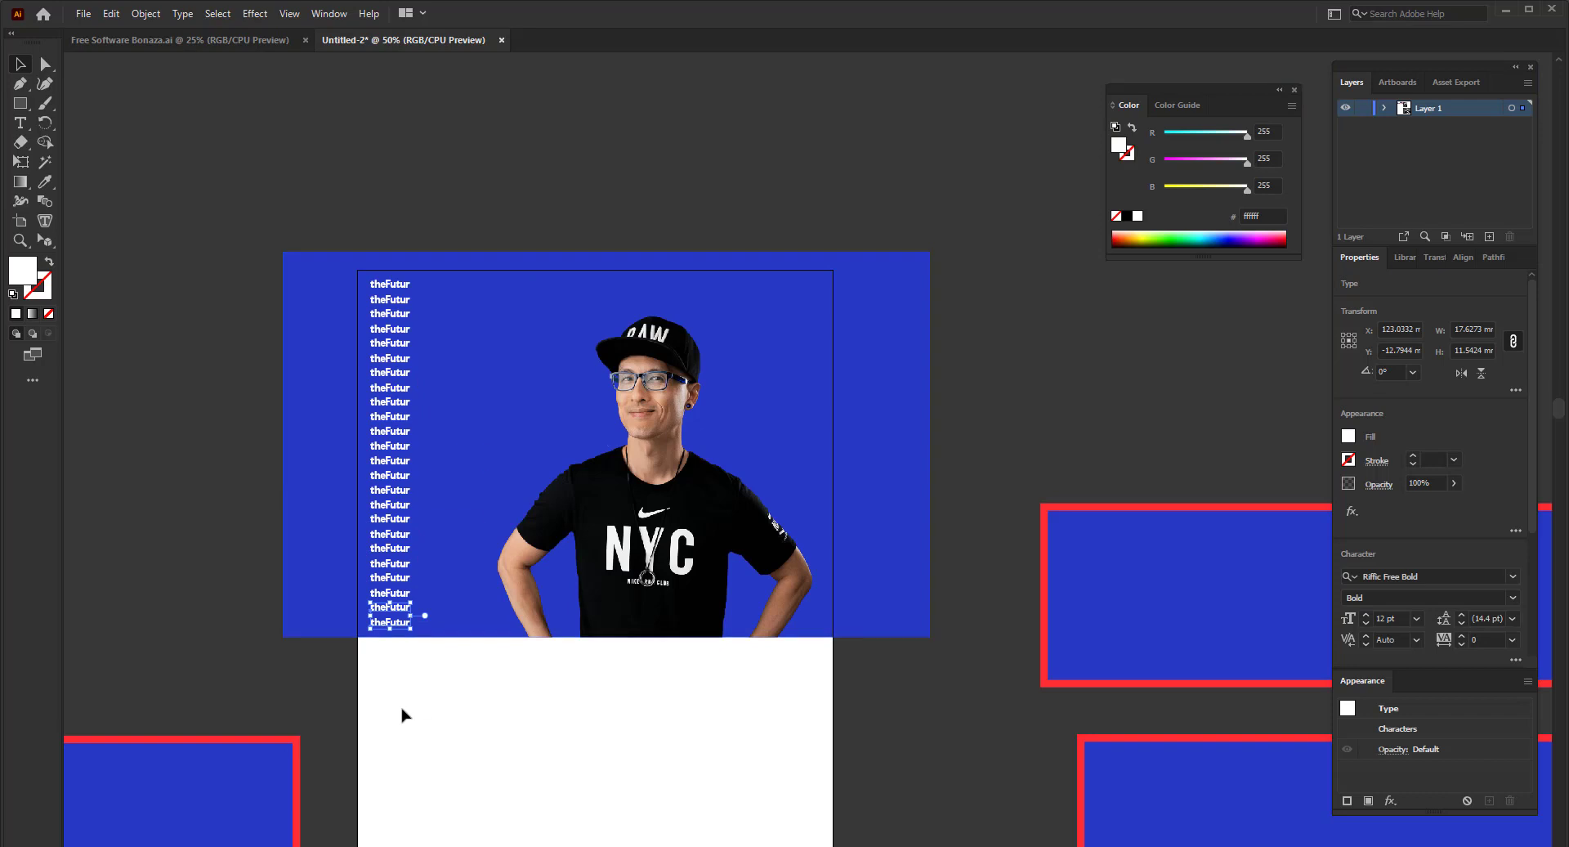
- Copy the theFutur column sideways with a narrow gap and repeat the copy until eleven columns span the artboard
{"action": "left_click_drag", "start_coordinate": [404, 710], "coordinate": [384, 211]}
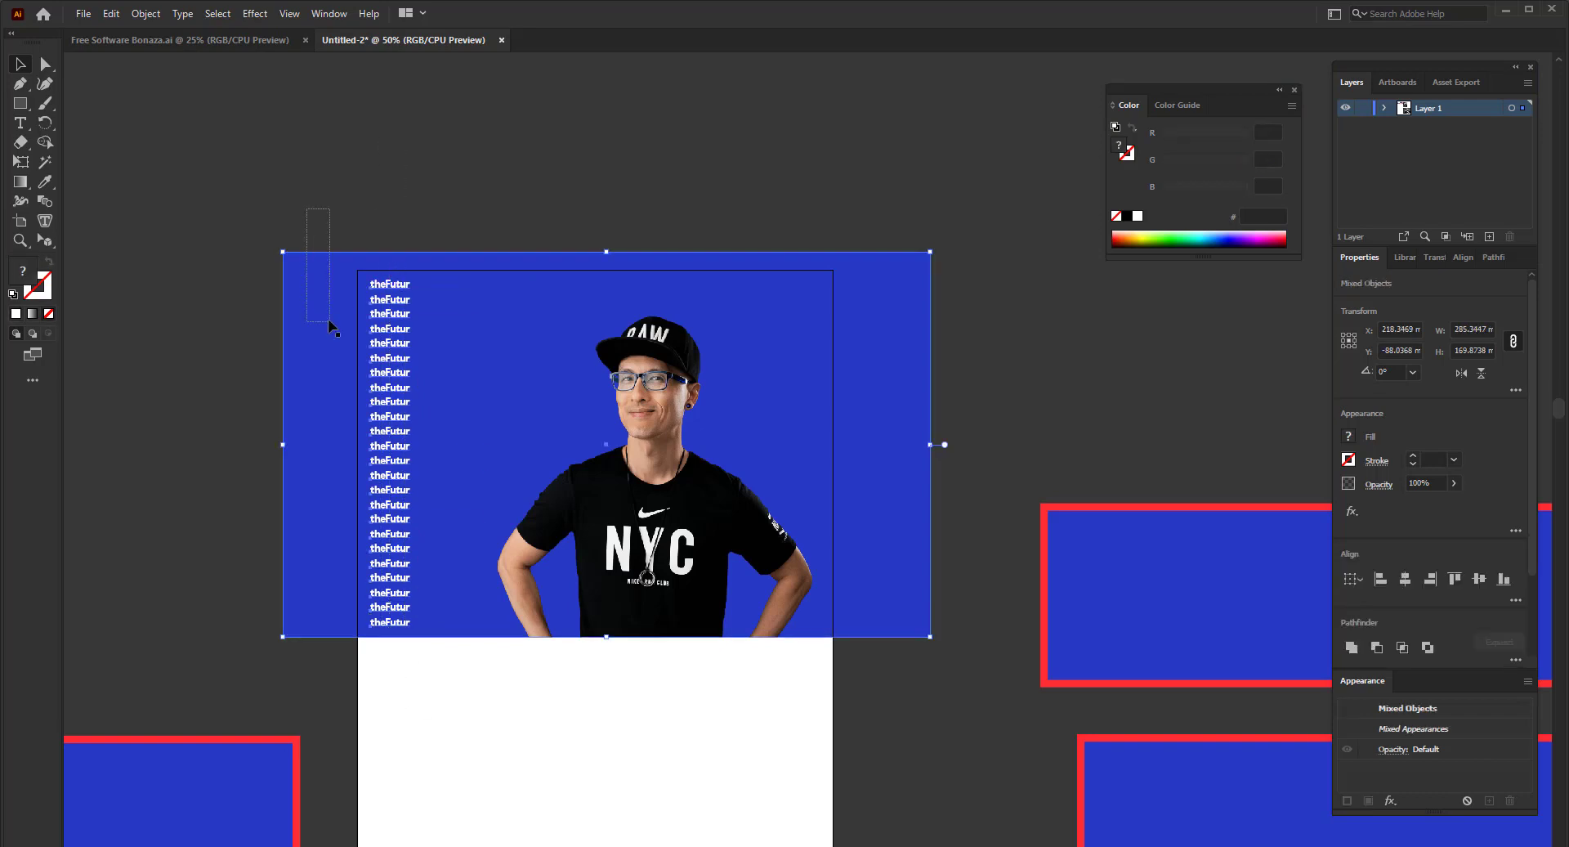
{"action": "left_click_drag", "start_coordinate": [328, 321], "coordinate": [433, 366]}
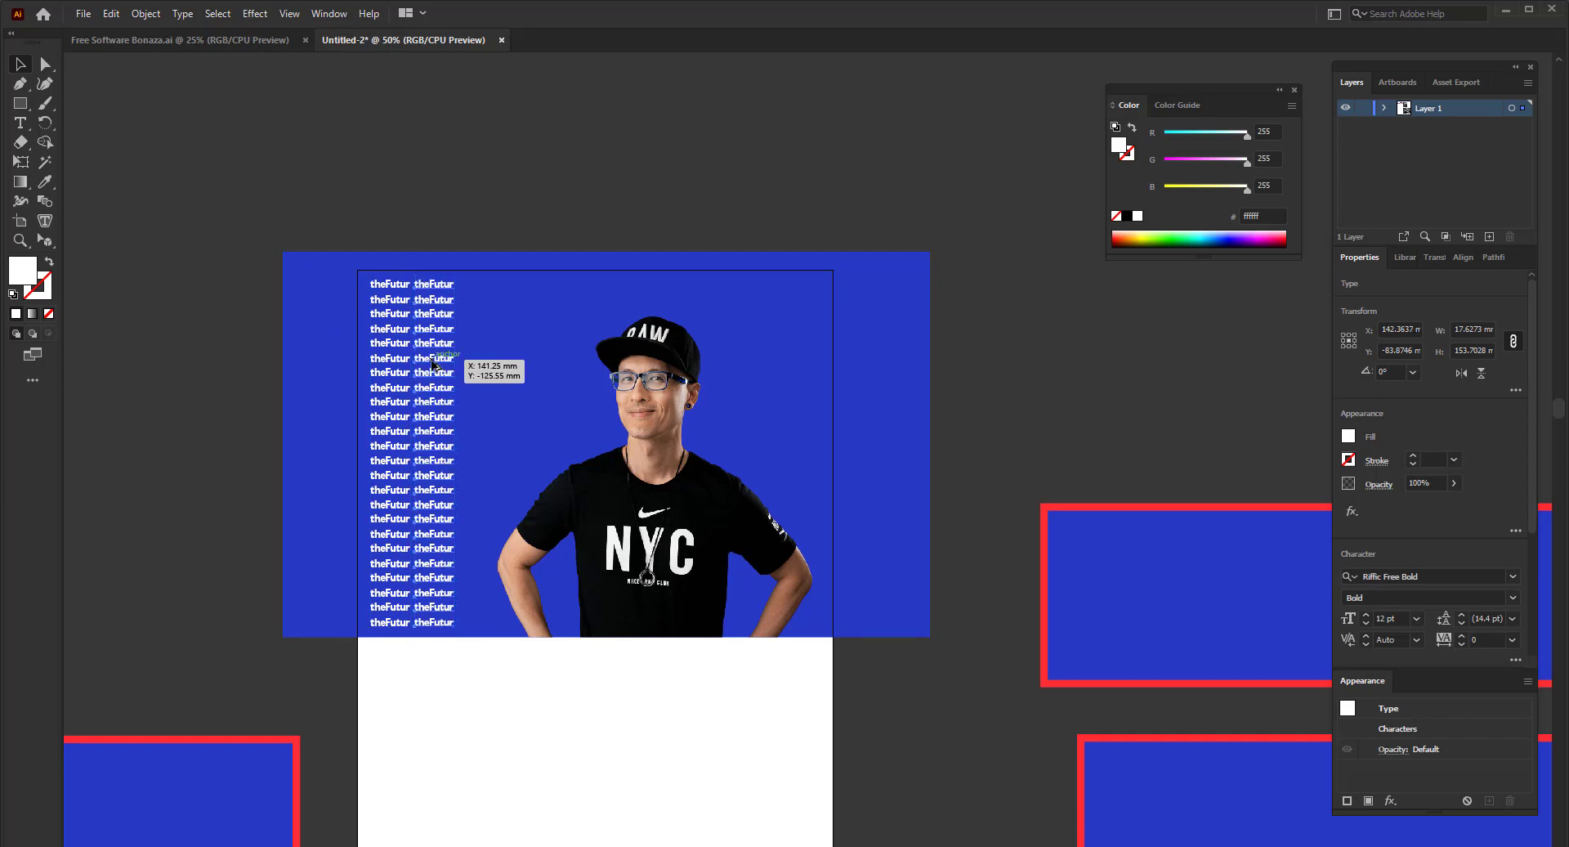
{"action": "key", "text": "ctrl+d"}
{"action": "key", "text": "ctrl+d"}
{"action": "key", "text": "ctrl+d"}
{"action": "key", "text": "ctrl+d"}
{"action": "key", "text": "ctrl+d"}
{"action": "key", "text": "ctrl+d"}
{"action": "key", "text": "ctrl+d"}
{"action": "key", "text": "ctrl+d"}
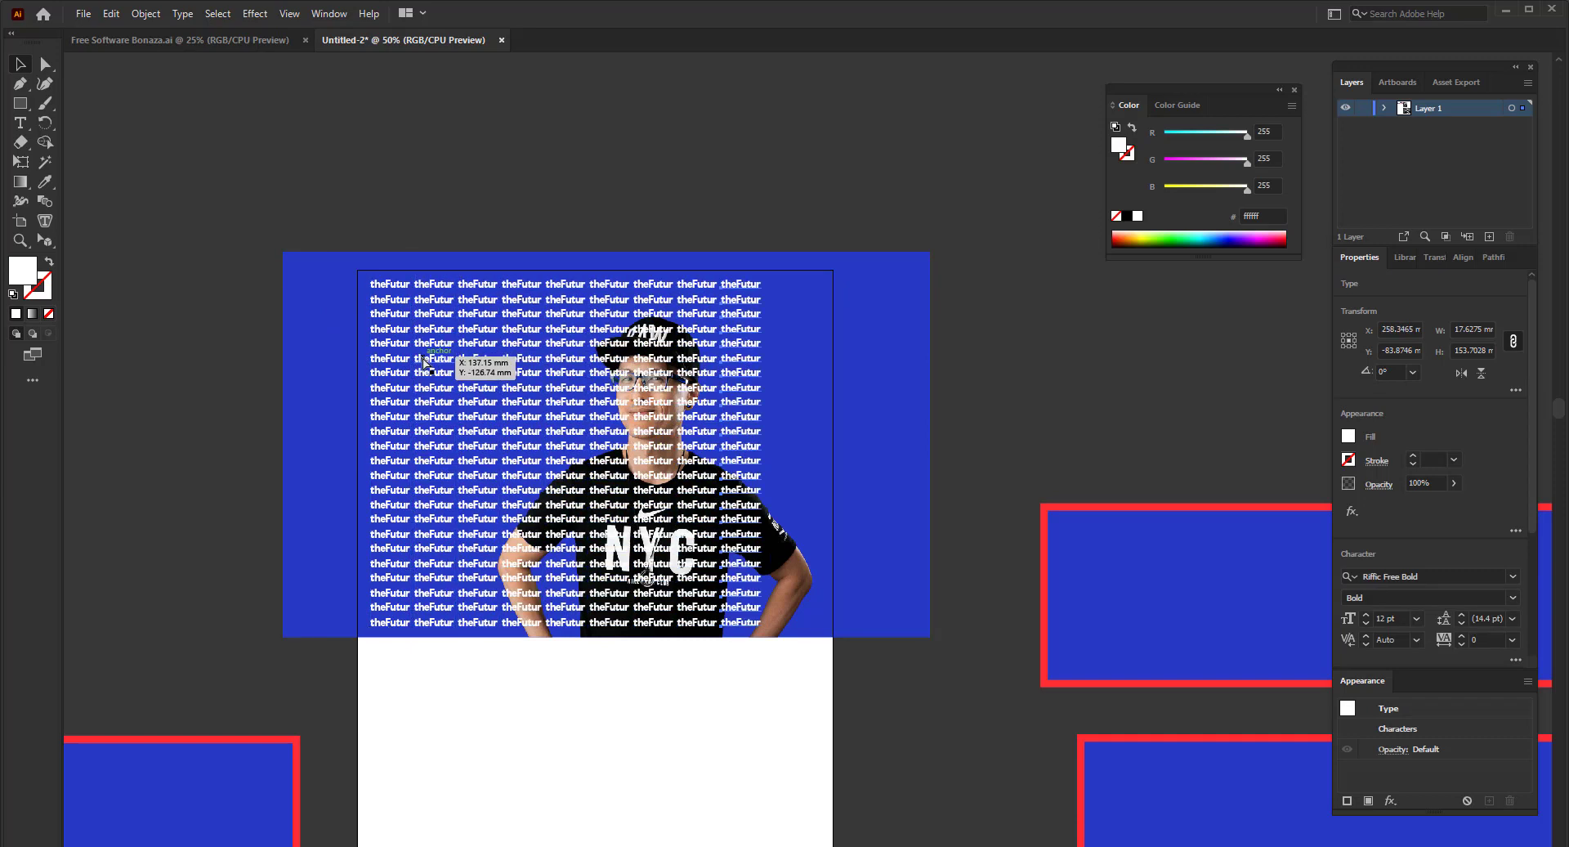
{"action": "key", "text": "ctrl+d"}
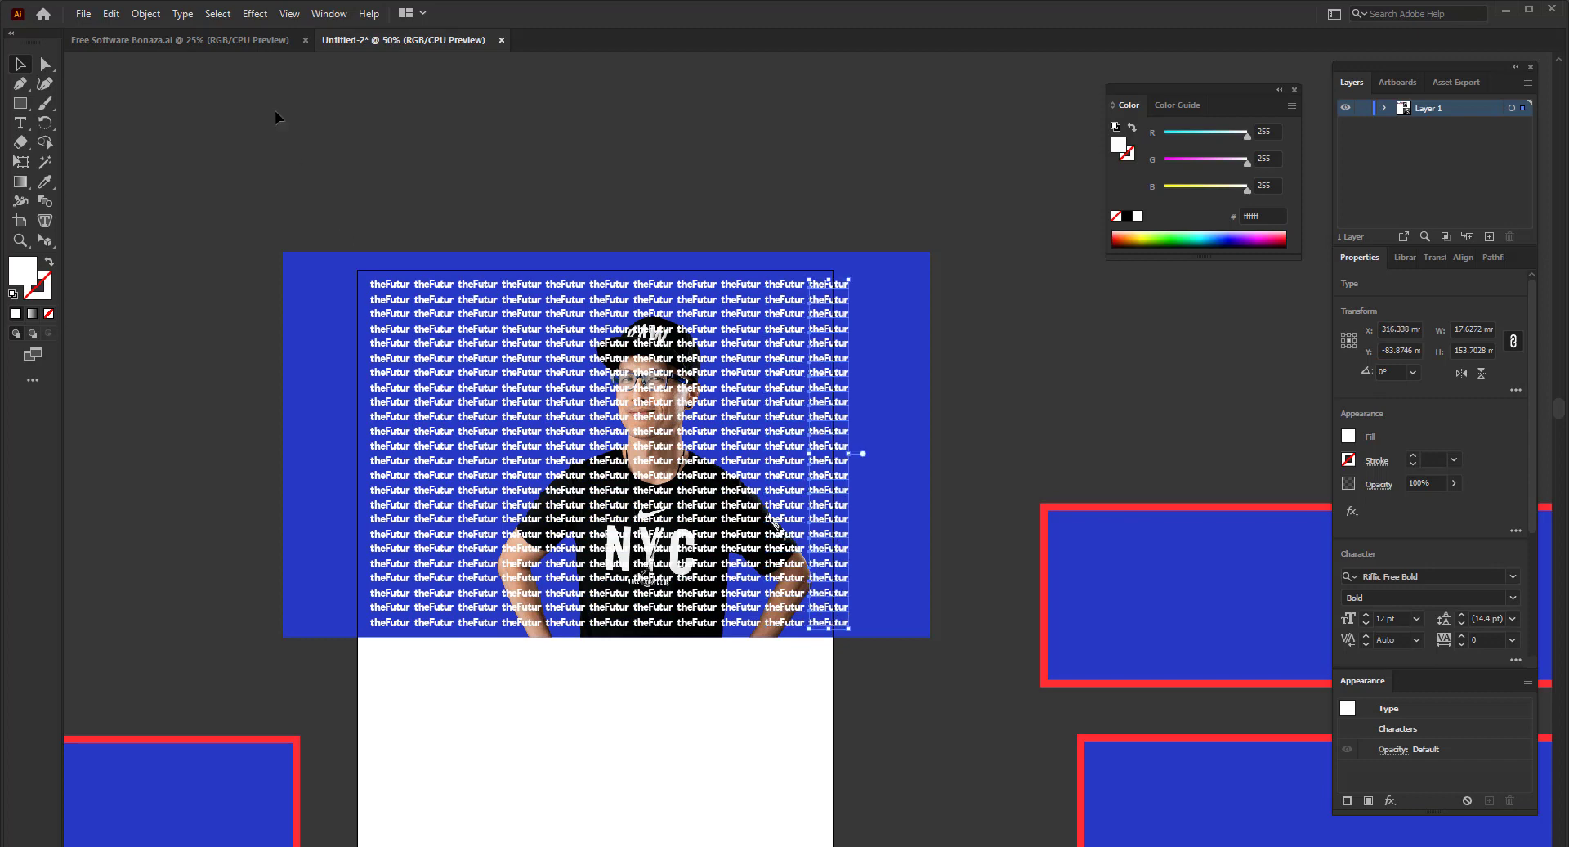
- Group all objects over the blue rectangle, leaving the rectangle itself out of the selection
{"action": "left_click_drag", "start_coordinate": [274, 111], "coordinate": [929, 687]}
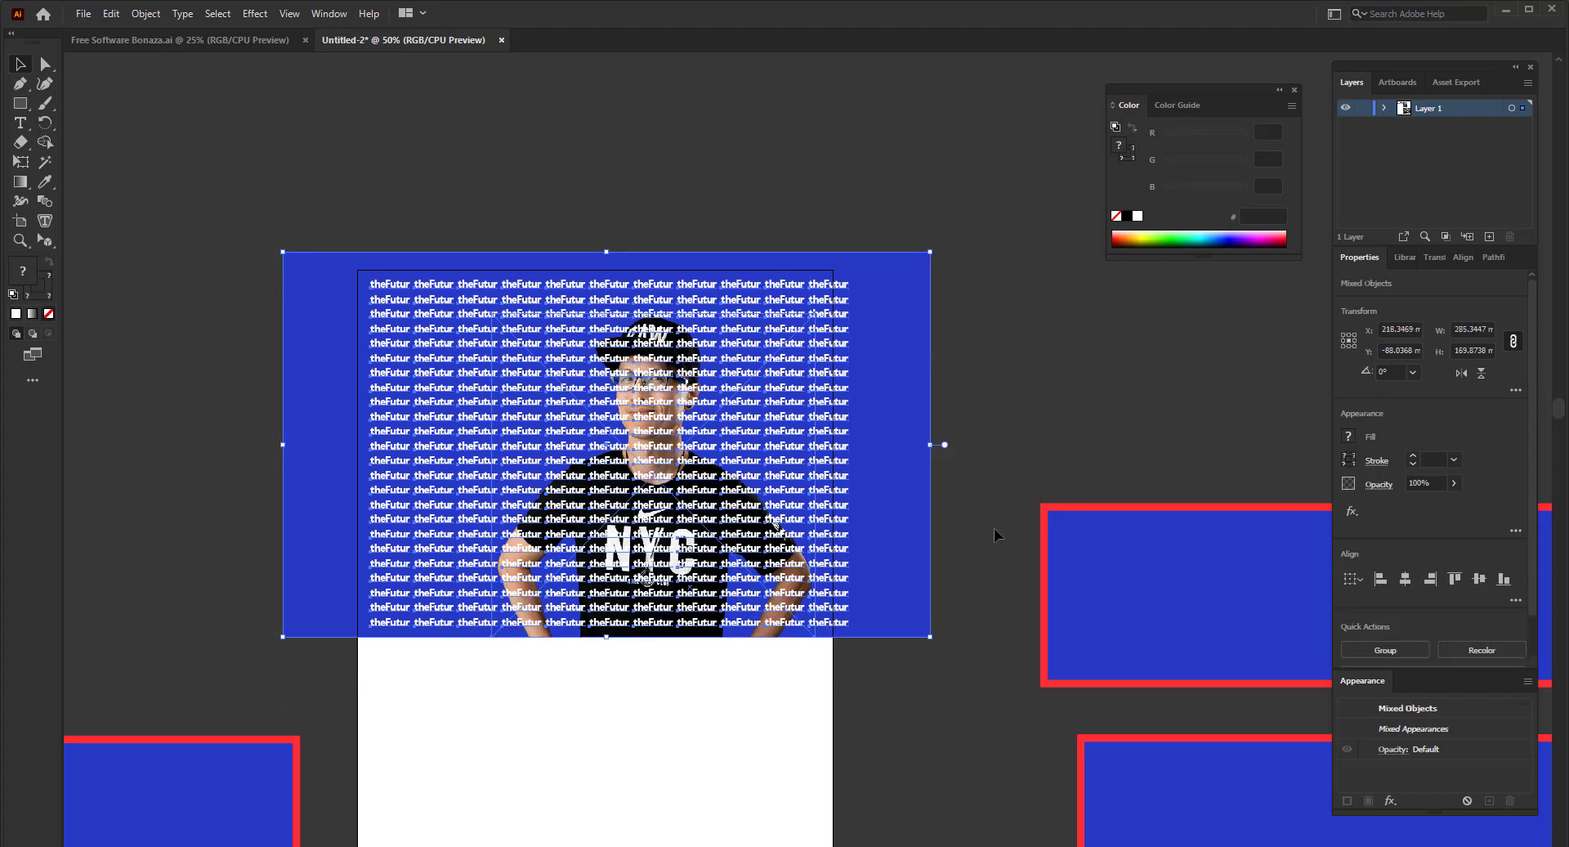
{"action": "left_click", "coordinate": [889, 477], "text": "shift"}
{"action": "key", "text": "ctrl+g"}
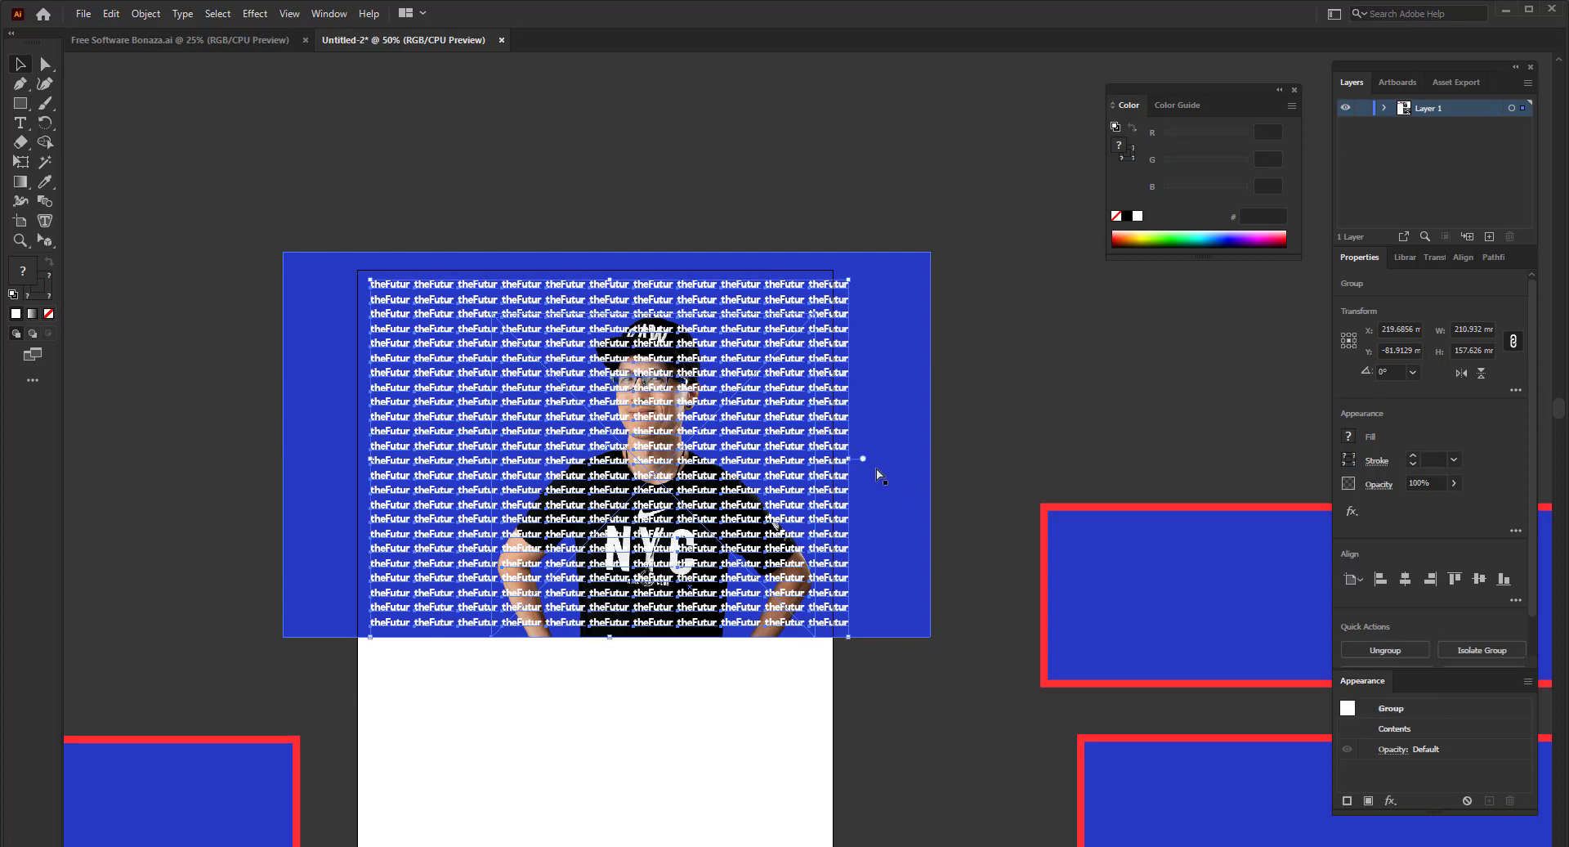
- Sample the blue rectangle's color for the grouped text and darken its fill to 132ba5
{"action": "left_click", "coordinate": [45, 181]}
{"action": "left_click", "coordinate": [321, 319]}
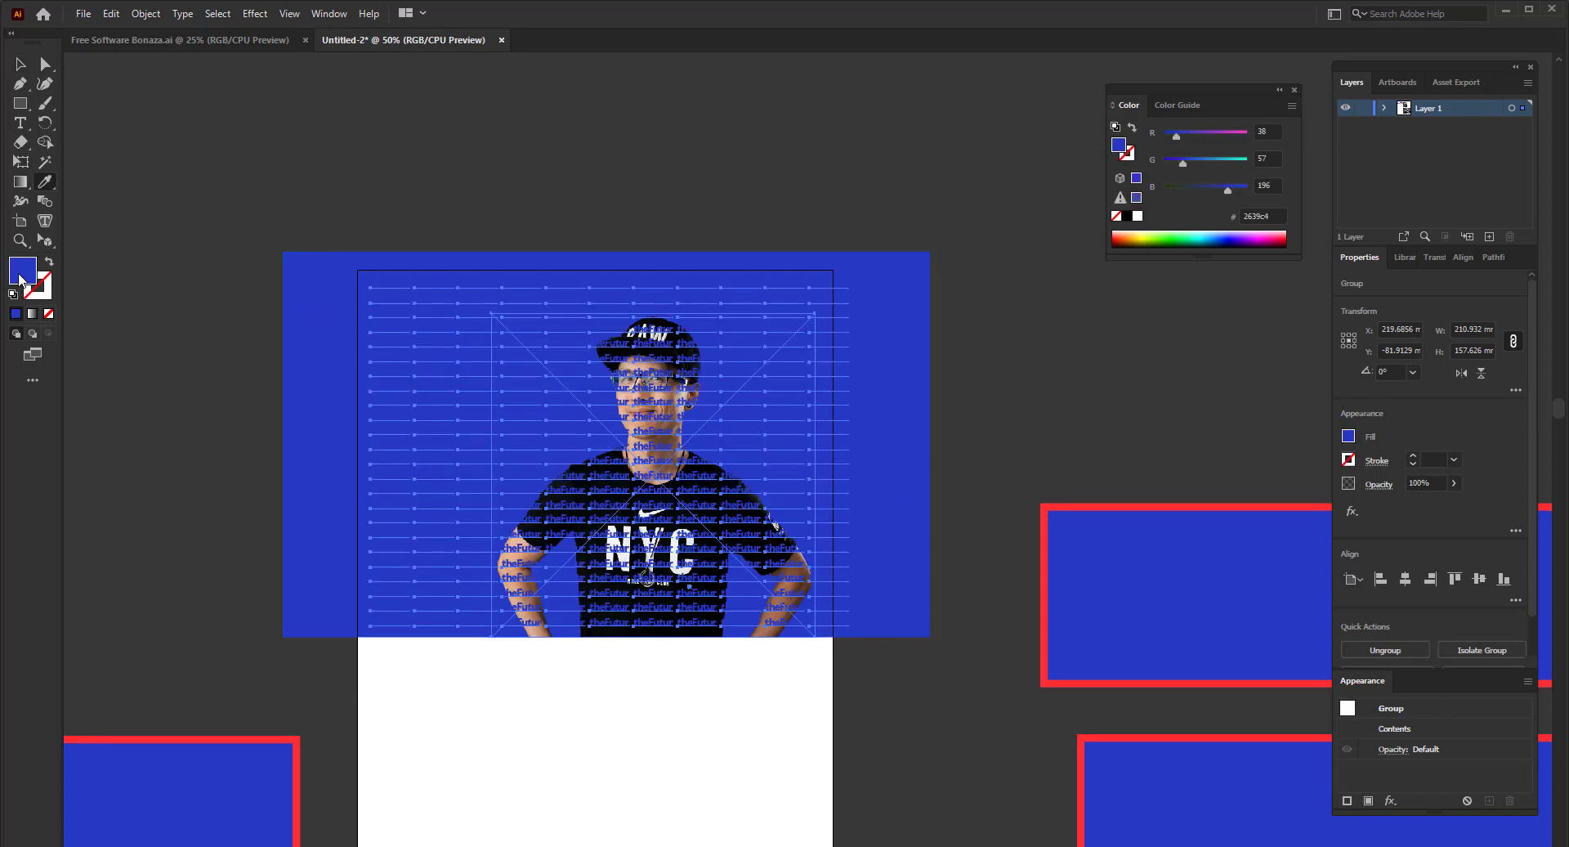
{"action": "double_click", "coordinate": [21, 269]}
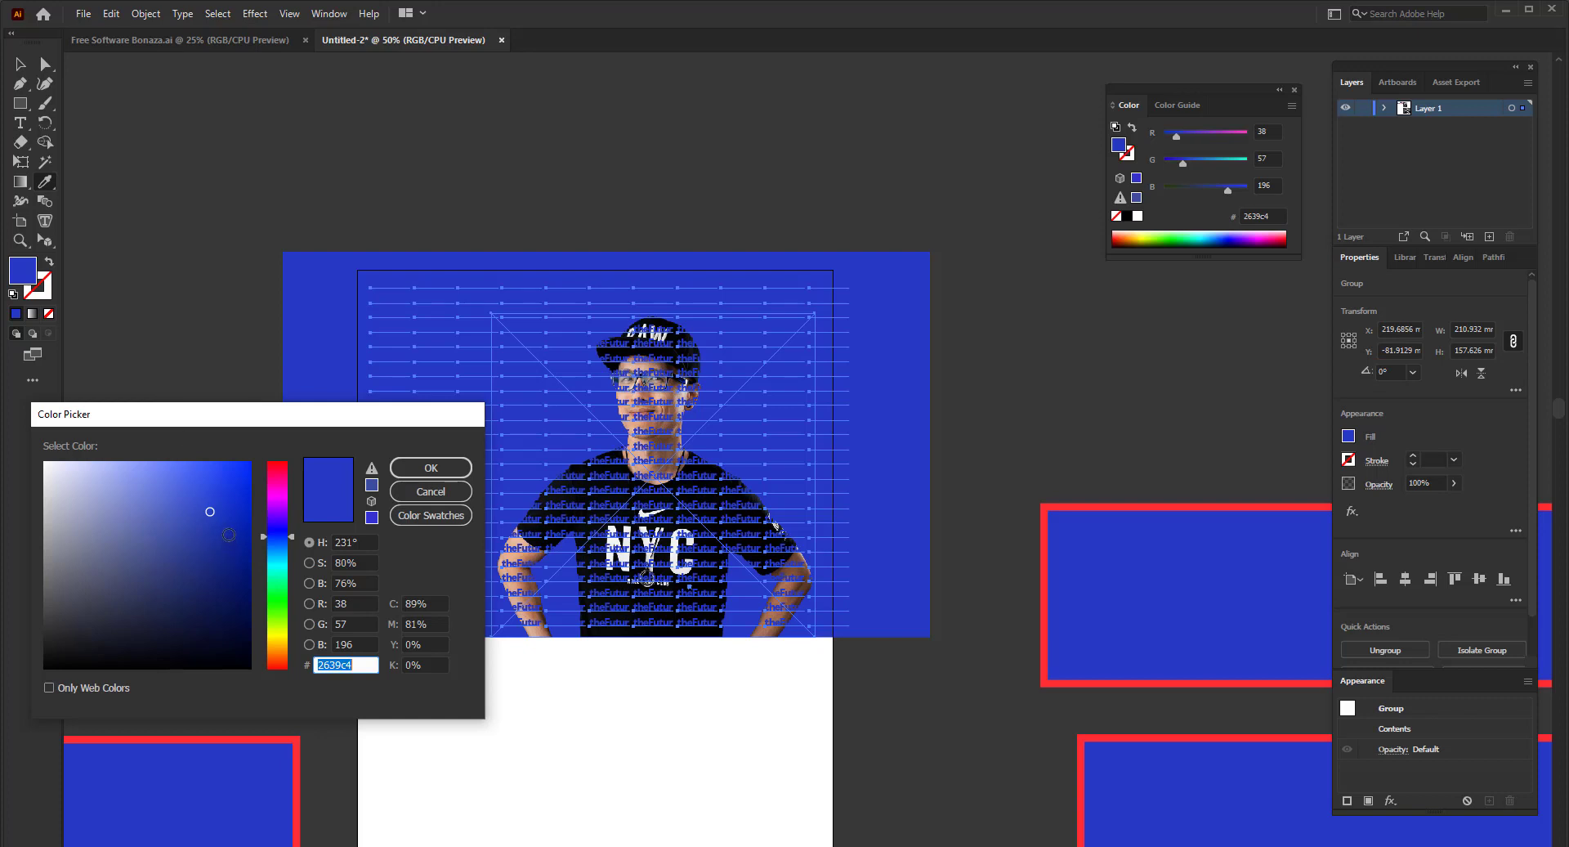
{"action": "left_click", "coordinate": [229, 534]}
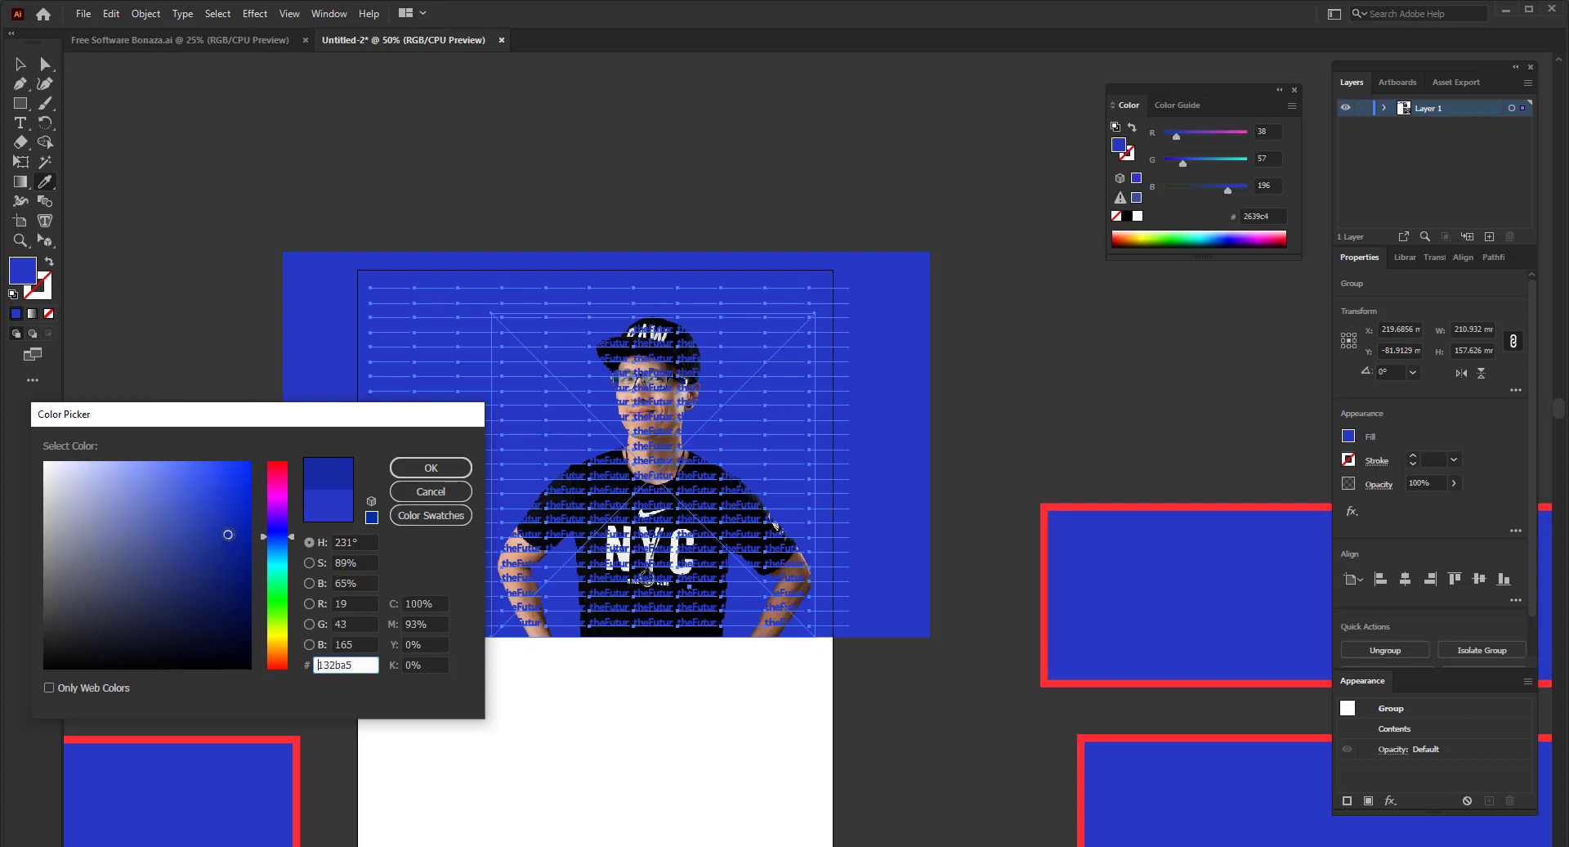
{"action": "left_click", "coordinate": [425, 467]}
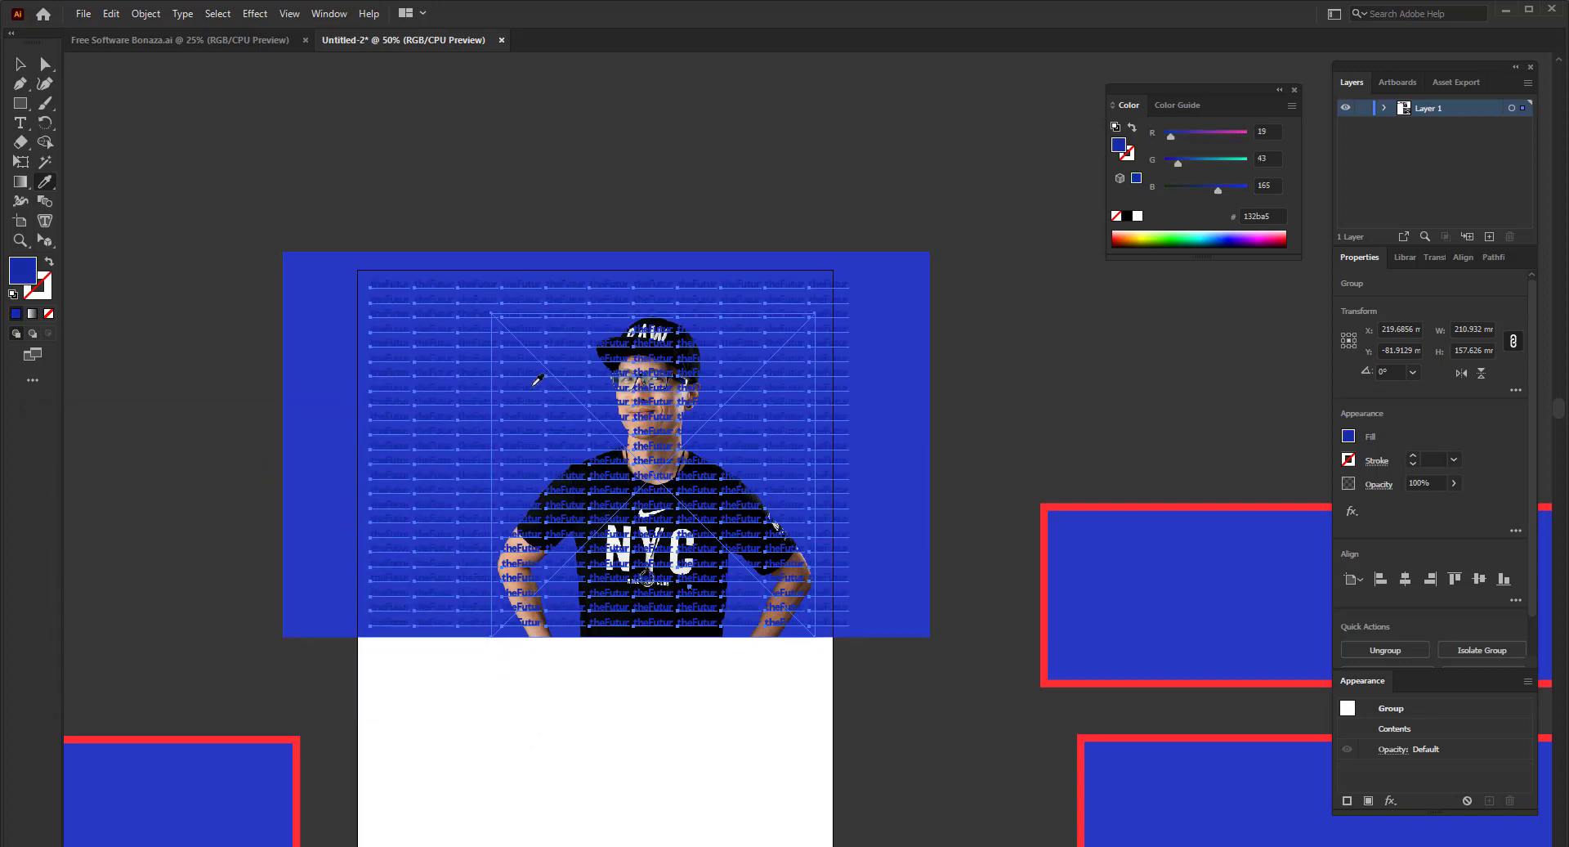
{"action": "left_click", "coordinate": [20, 64]}
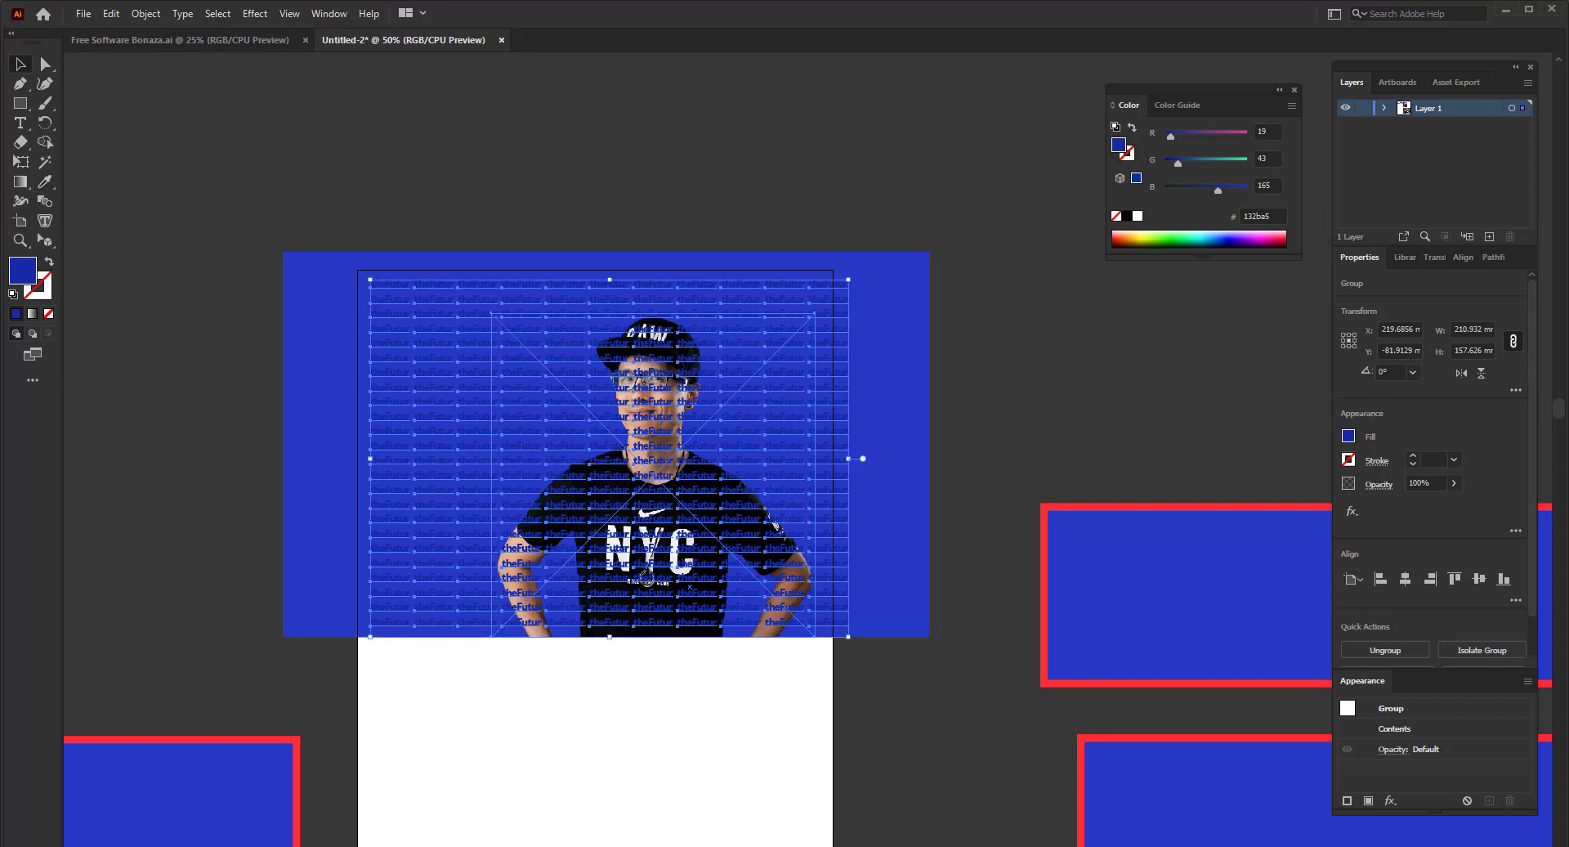
{"action": "left_click", "coordinate": [641, 686]}
- Move the group of text and photo partly off the artboard's left side and ungroup it
{"action": "left_click_drag", "start_coordinate": [701, 769], "coordinate": [654, 576]}
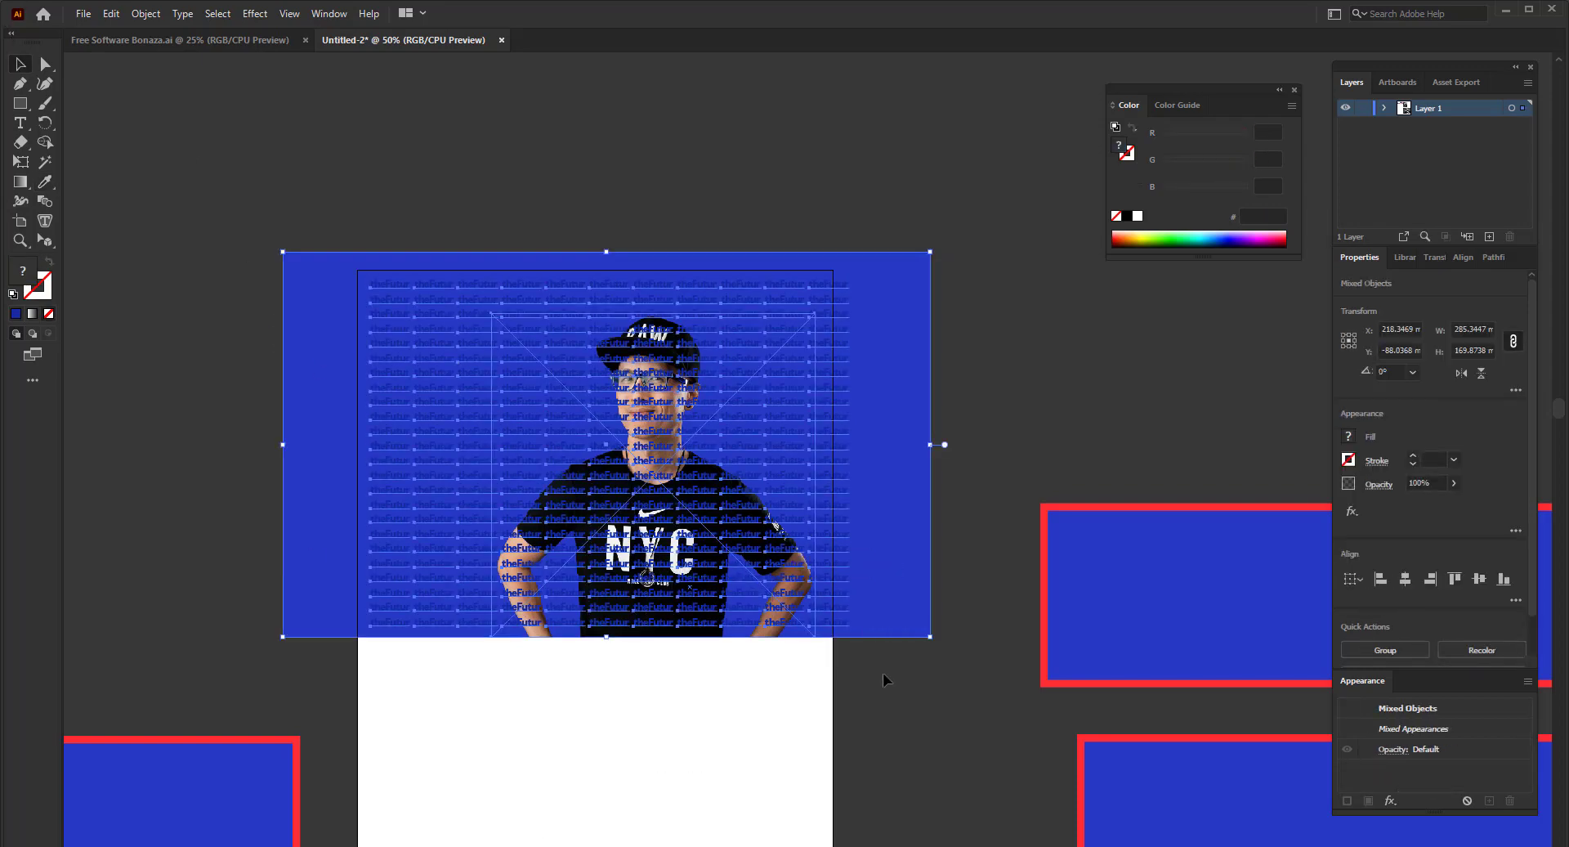
{"action": "left_click", "coordinate": [842, 546]}
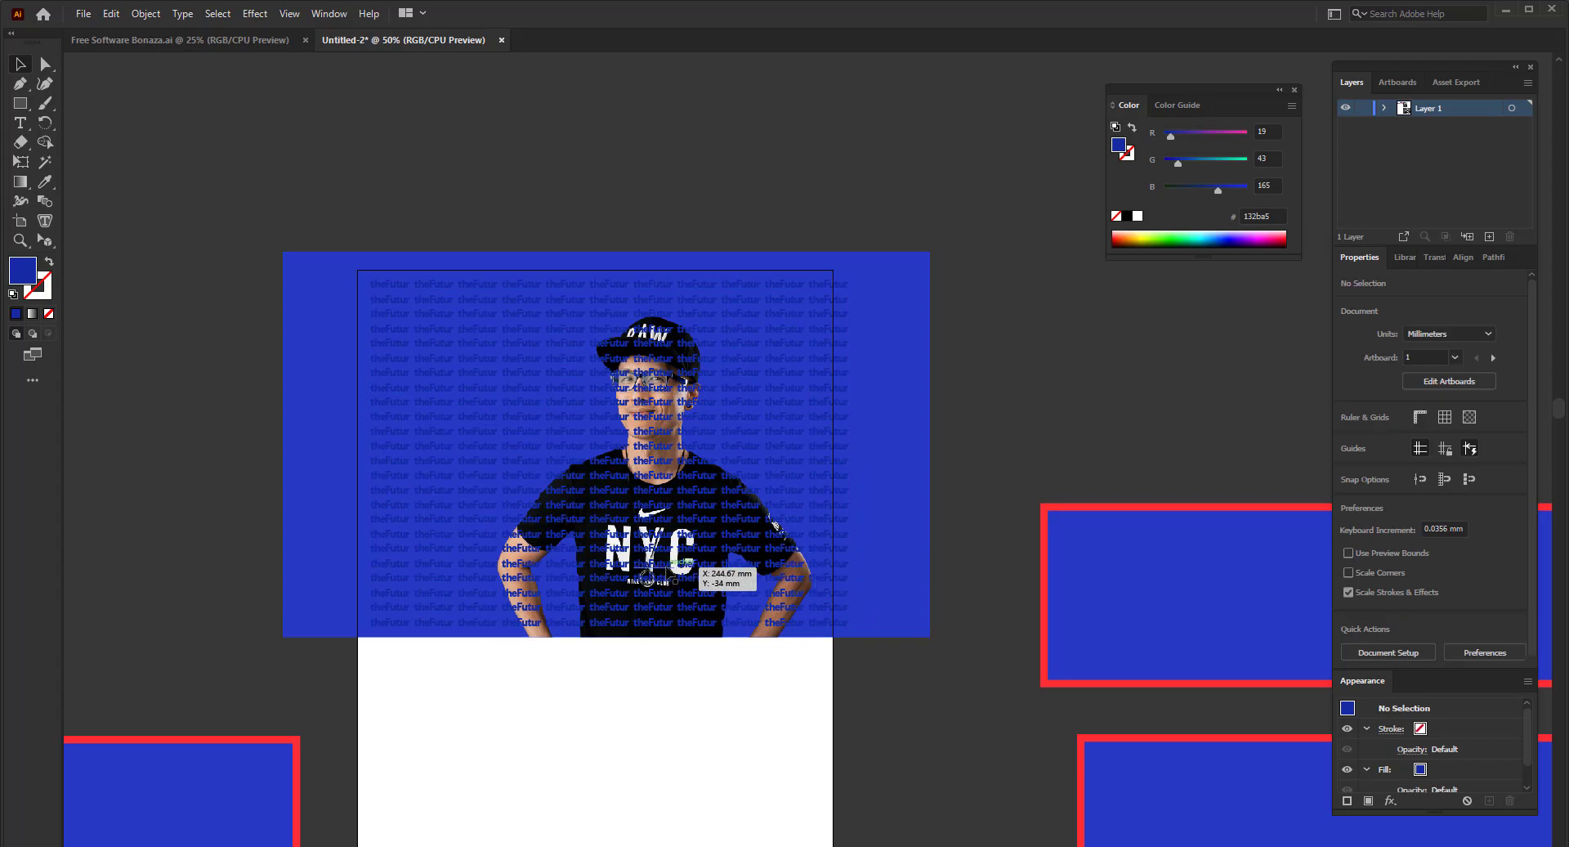
{"action": "scroll", "coordinate": [605, 640], "scroll_direction": "up", "scroll_amount": 3}
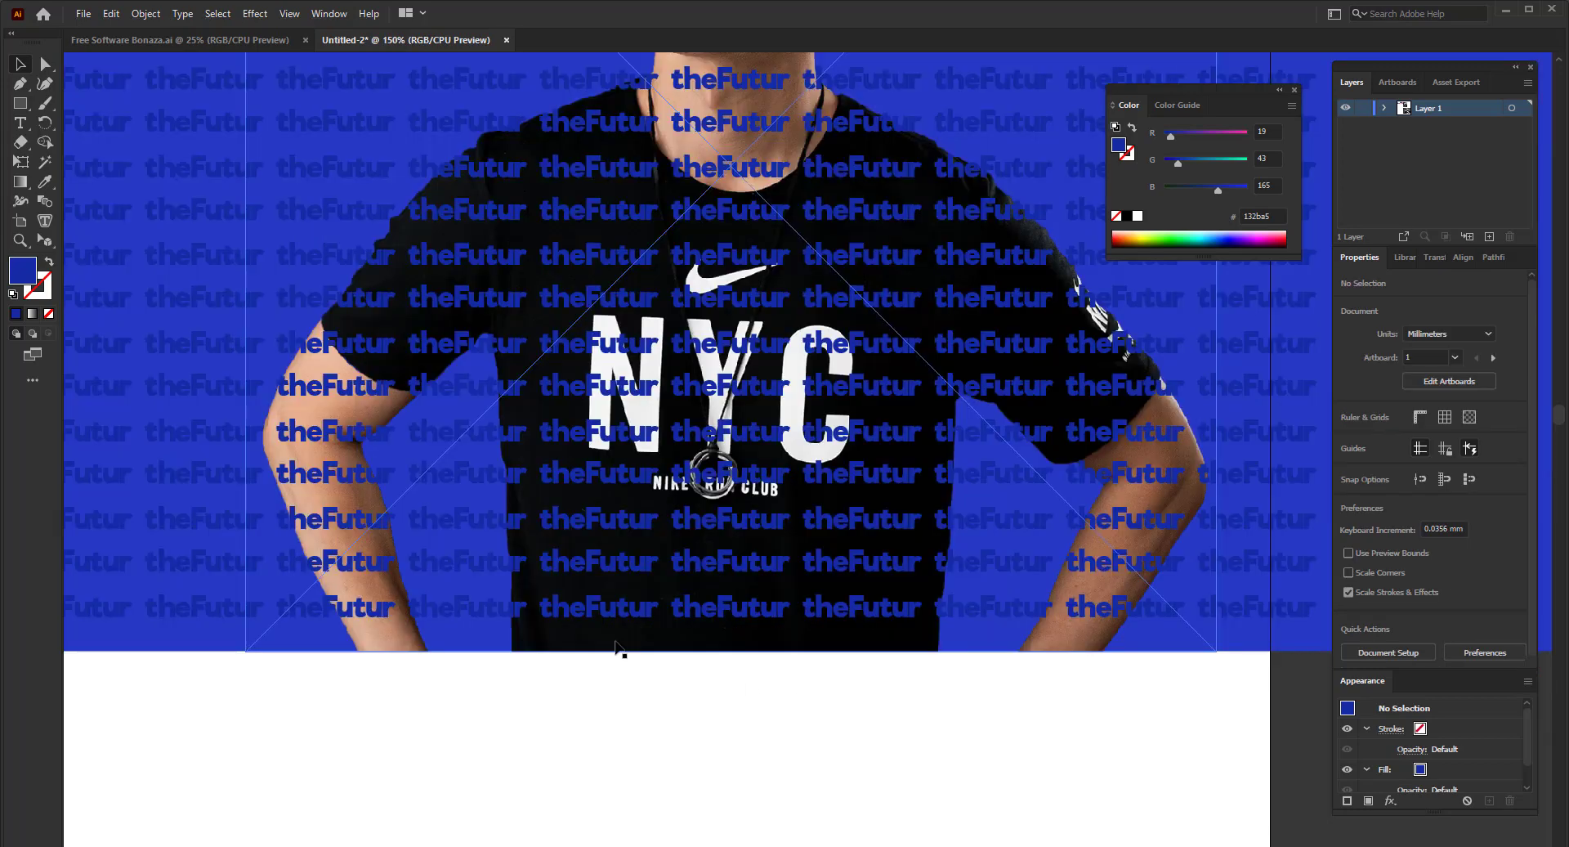
{"action": "scroll", "coordinate": [592, 668], "scroll_direction": "down", "scroll_amount": 3}
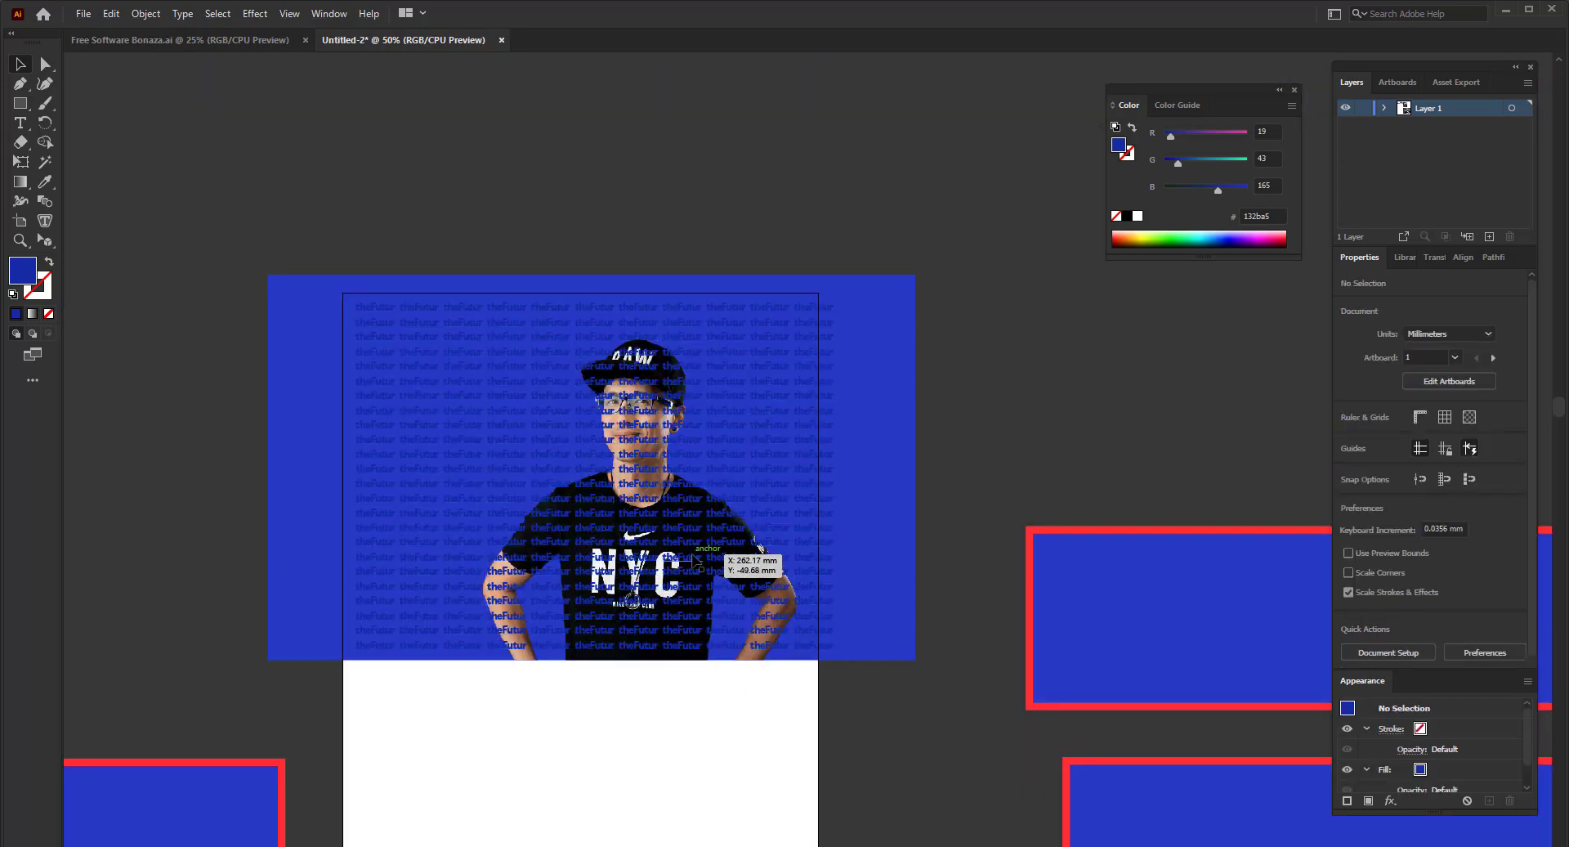
{"action": "left_click_drag", "start_coordinate": [694, 563], "coordinate": [511, 577]}
{"action": "right_click", "coordinate": [522, 596]}
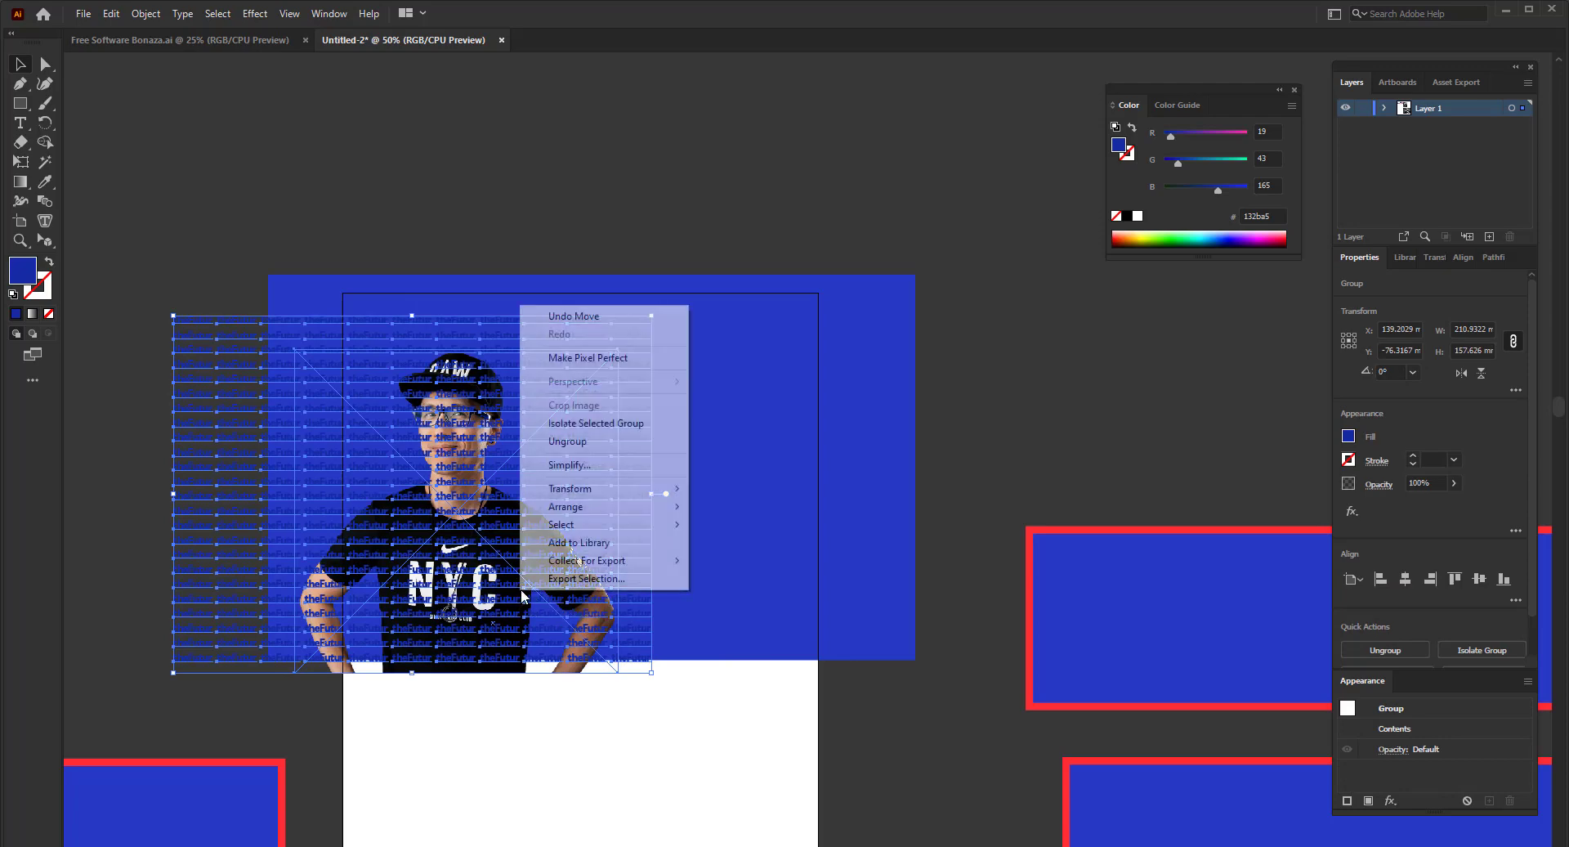
{"action": "left_click", "coordinate": [603, 440]}
{"action": "left_click", "coordinate": [576, 721]}
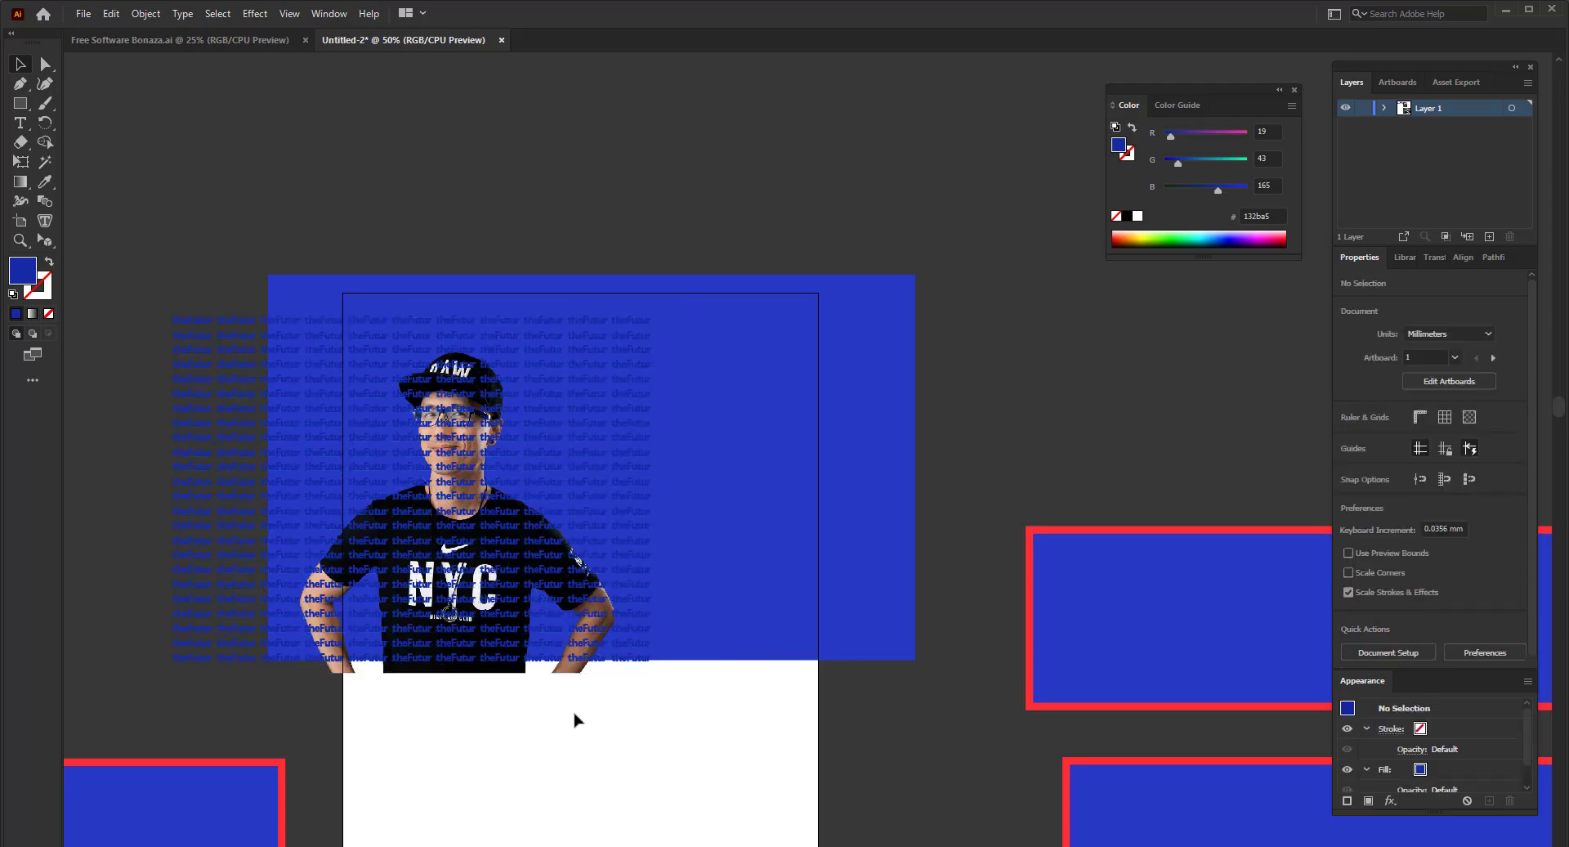
- Select all theFutur texts without the blue rectangle and the photo, and group them
{"action": "left_click_drag", "start_coordinate": [594, 749], "coordinate": [377, 320]}
{"action": "left_click_drag", "start_coordinate": [695, 729], "coordinate": [117, 321]}
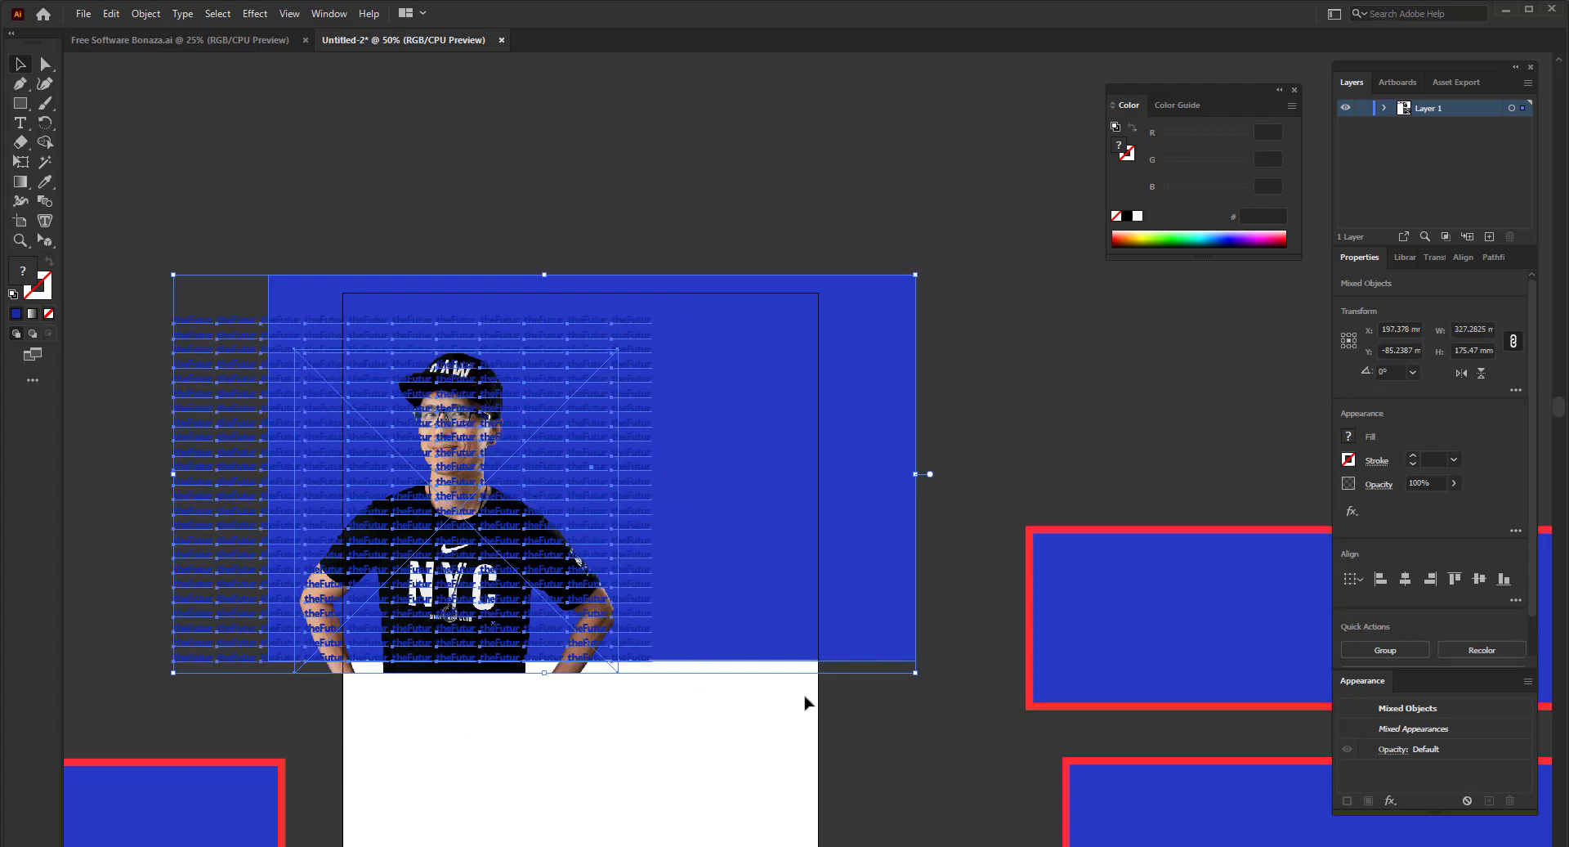
{"action": "left_click", "coordinate": [716, 547], "text": "shift"}
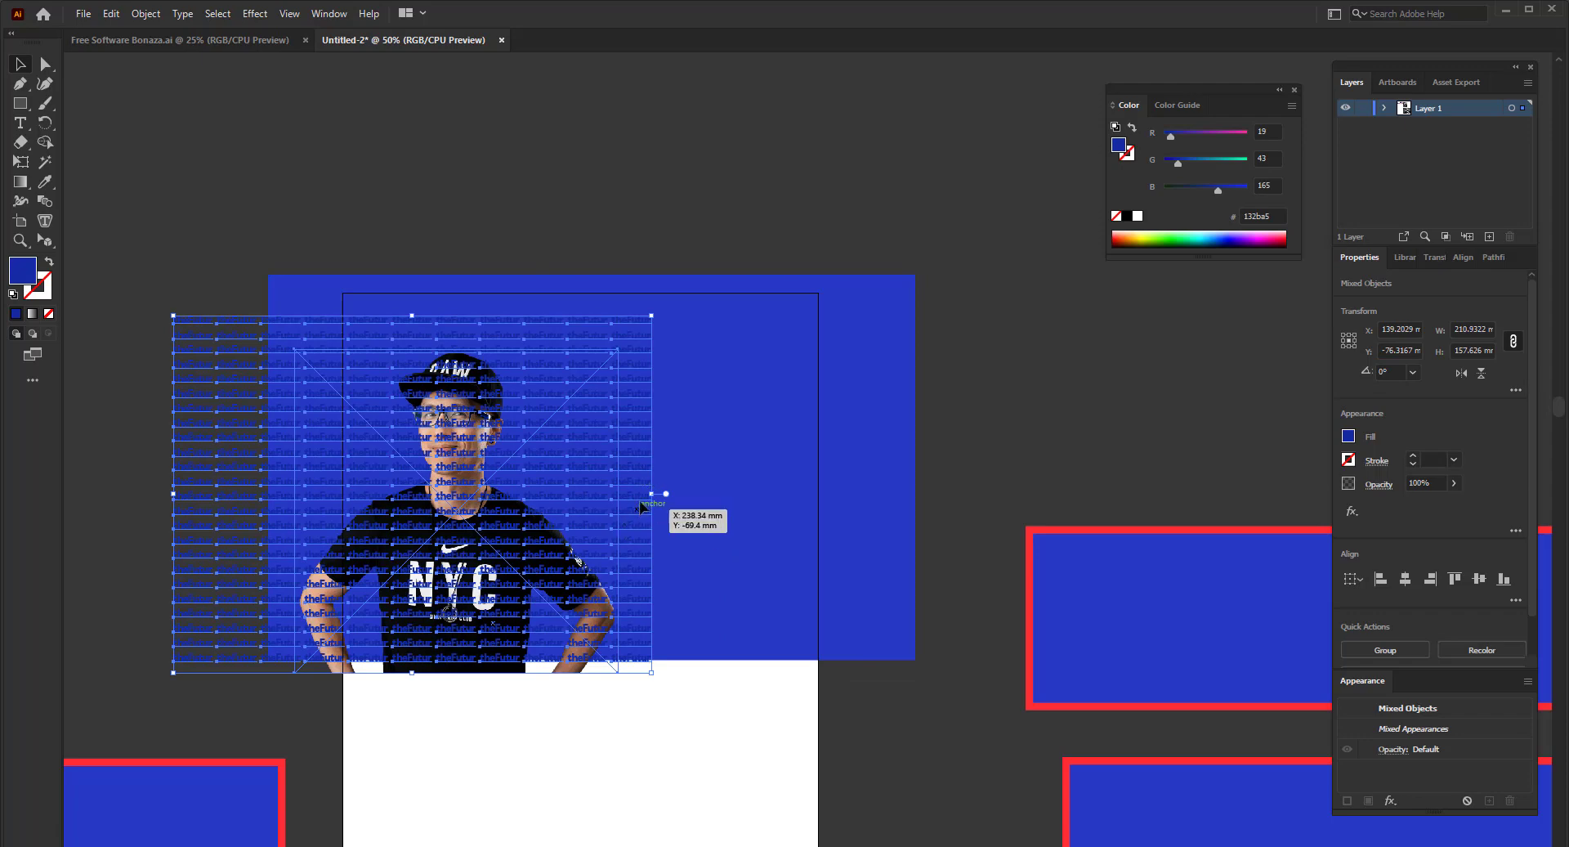
{"action": "scroll", "coordinate": [522, 697], "scroll_direction": "up", "scroll_amount": 4}
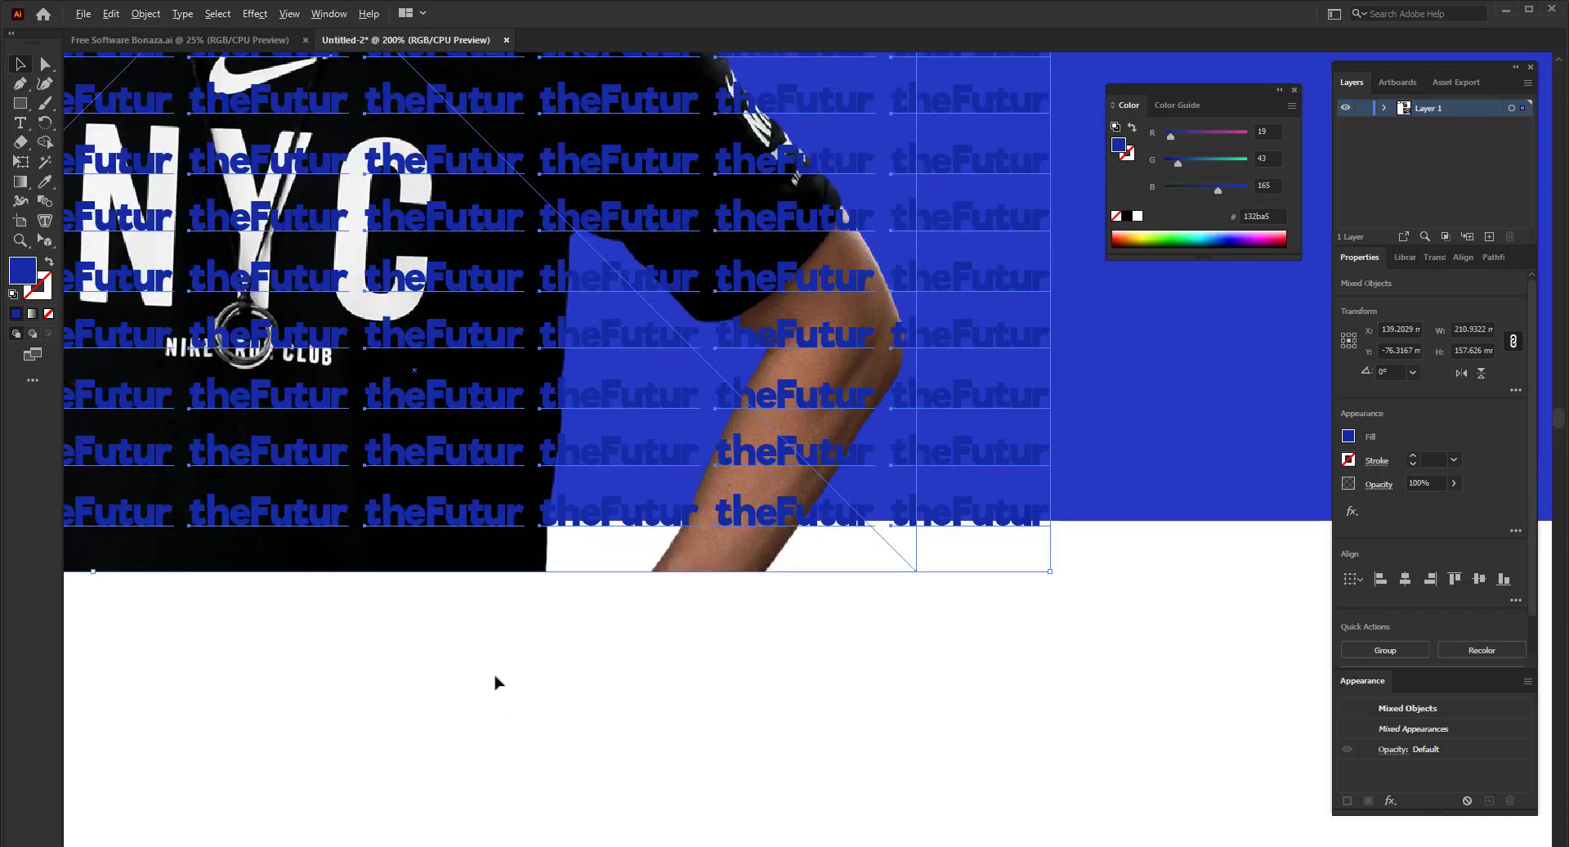
{"action": "left_click", "coordinate": [492, 552], "text": "shift"}
{"action": "scroll", "coordinate": [557, 678], "scroll_direction": "down", "scroll_amount": 4}
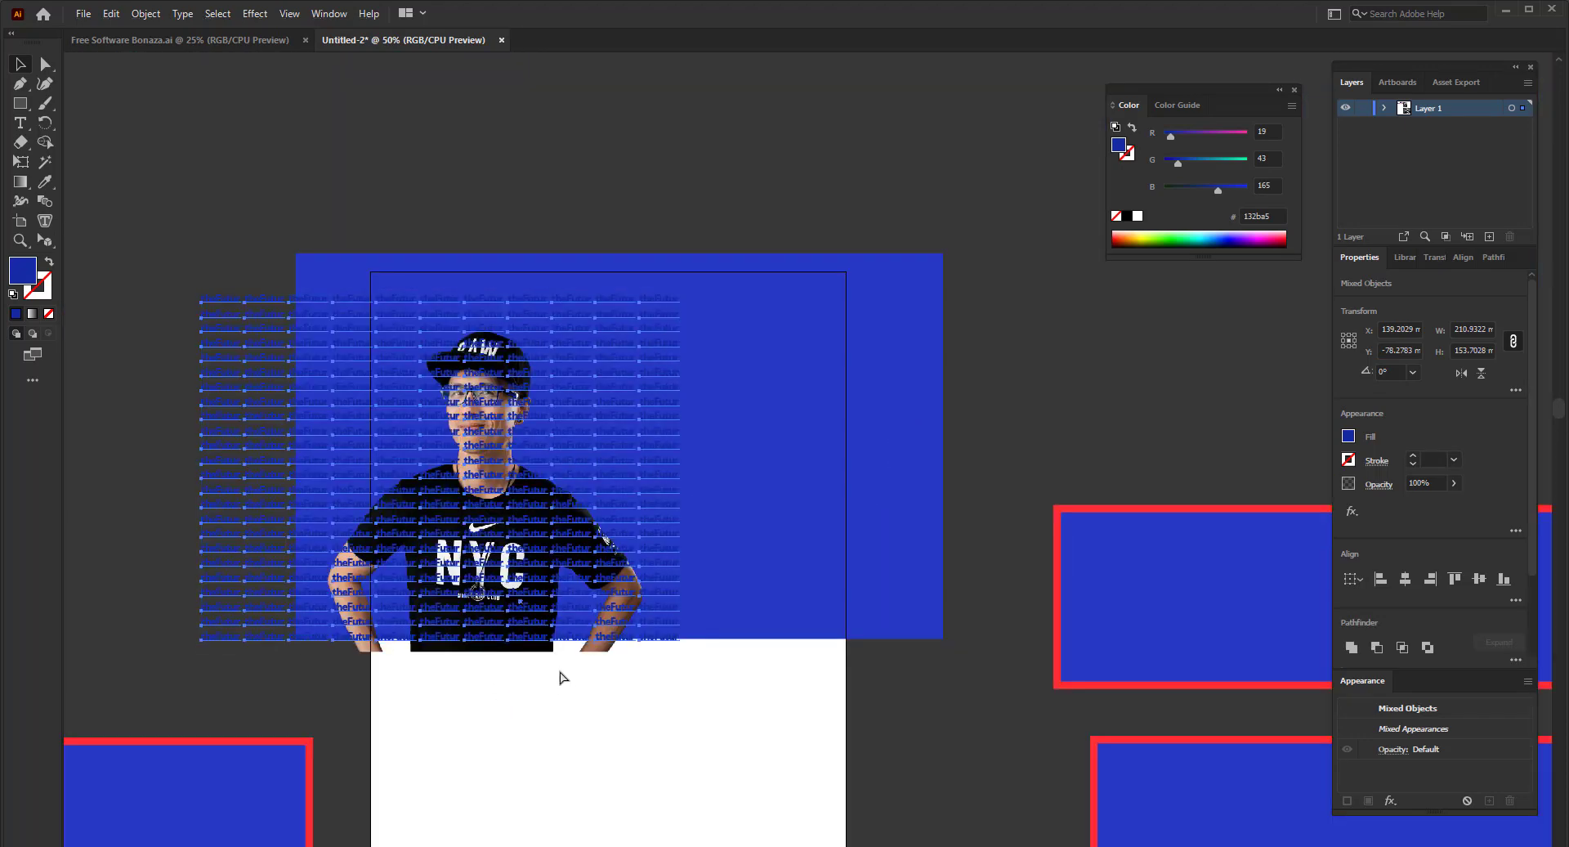
{"action": "key", "text": "ctrl+g"}
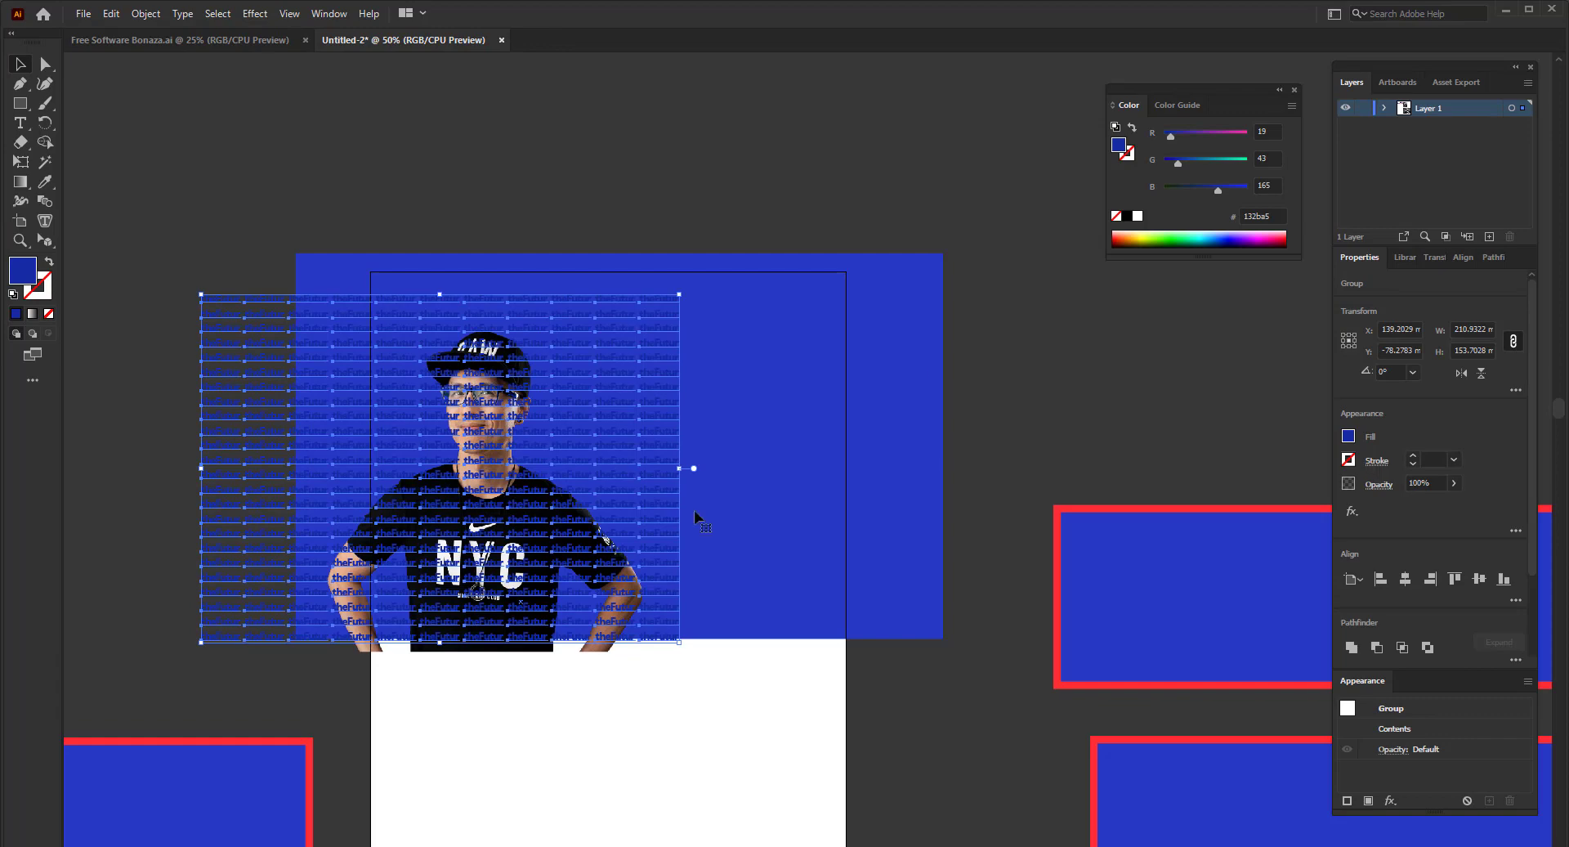
- Align the text group to the artboard's horizontal center and top edge, and enlarge it to extend just below the blue rectangle
{"action": "left_click", "coordinate": [1405, 578]}
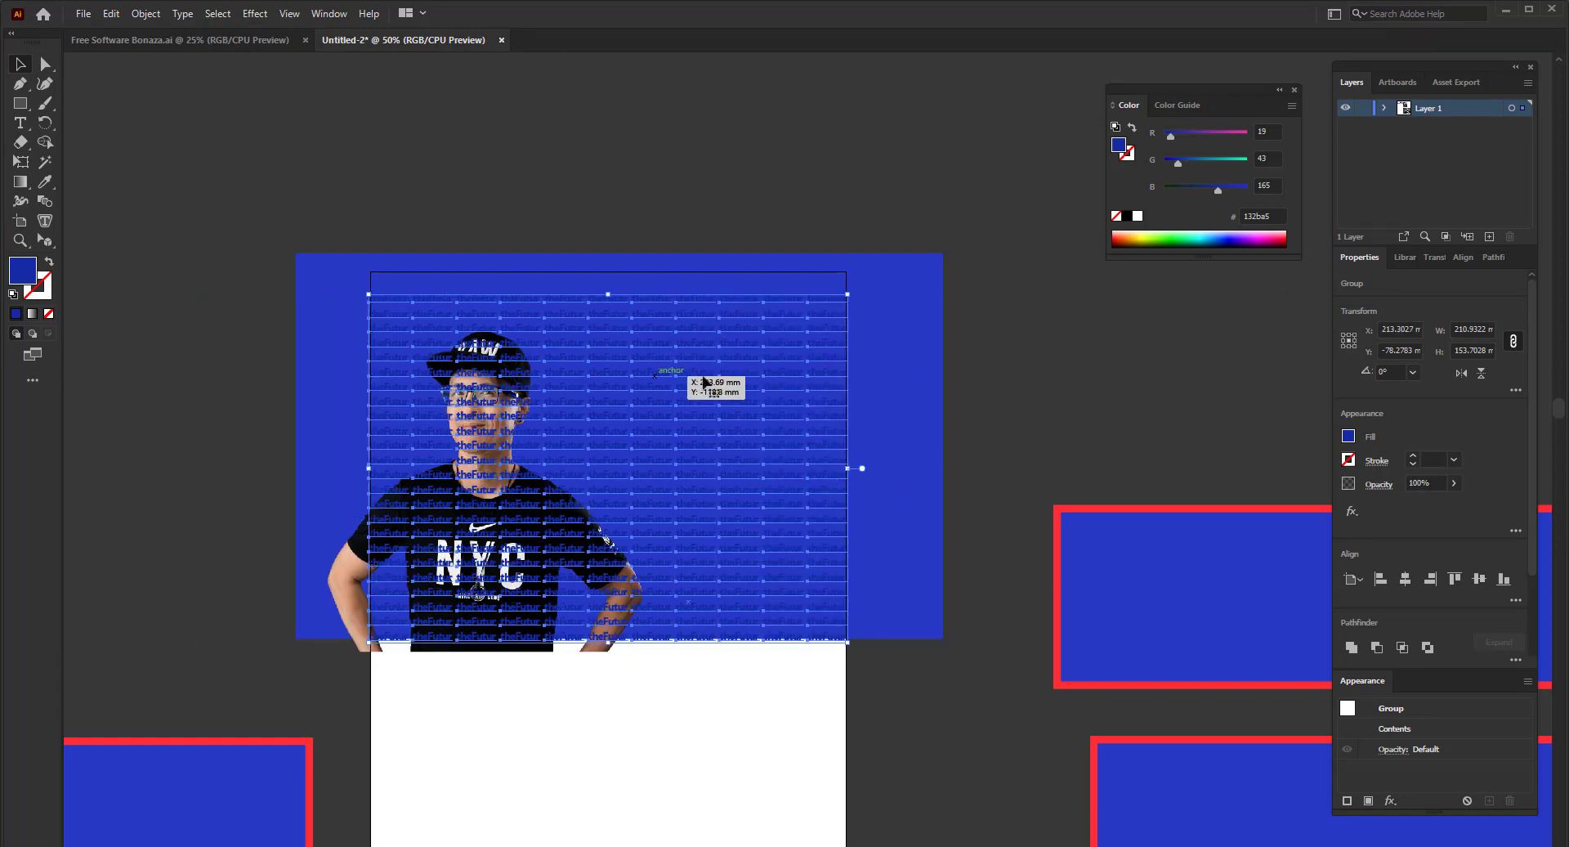
{"action": "left_click", "coordinate": [1455, 578]}
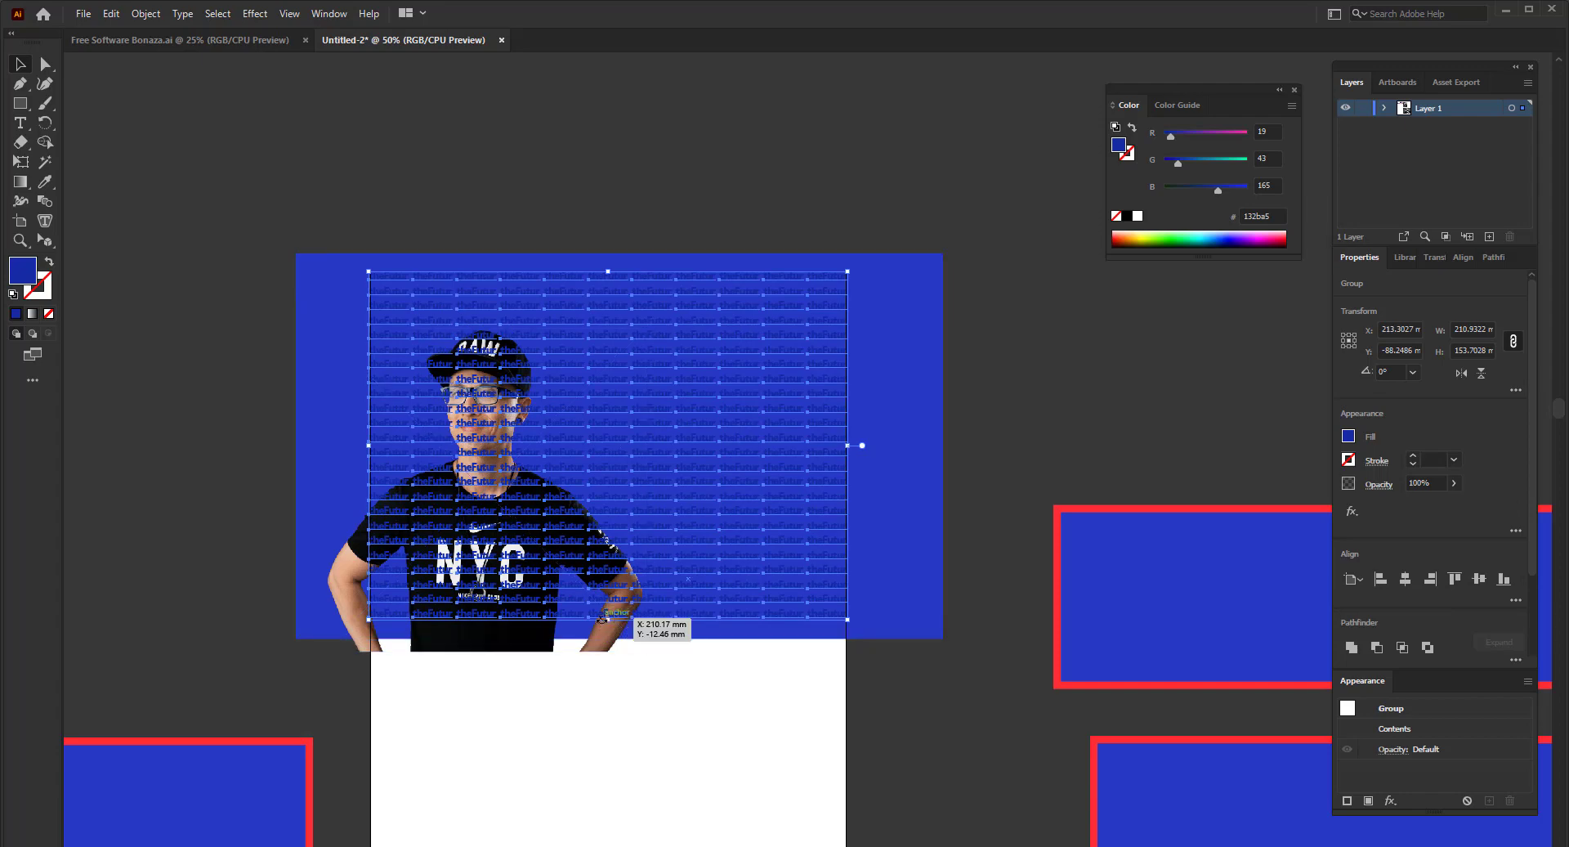
{"action": "left_click_drag", "start_coordinate": [605, 618], "coordinate": [613, 652]}
{"action": "left_click", "coordinate": [665, 725]}
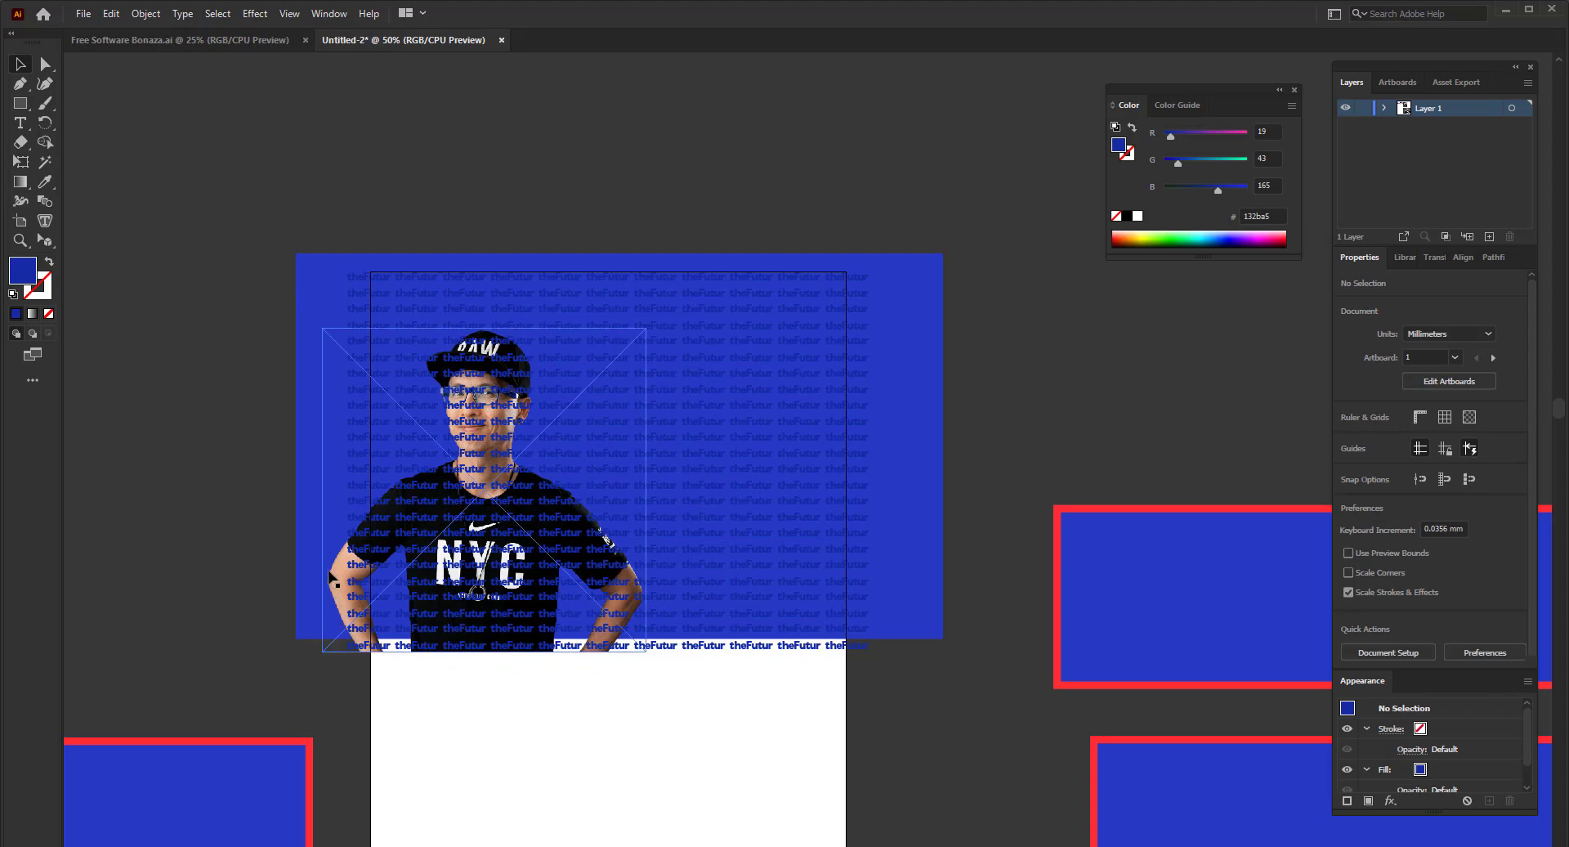
- Bring the man's photo to the front, move it to the artboard's right half, and preview the artboard full screen
{"action": "right_click", "coordinate": [330, 576]}
{"action": "mouse_move", "coordinate": [454, 707]}
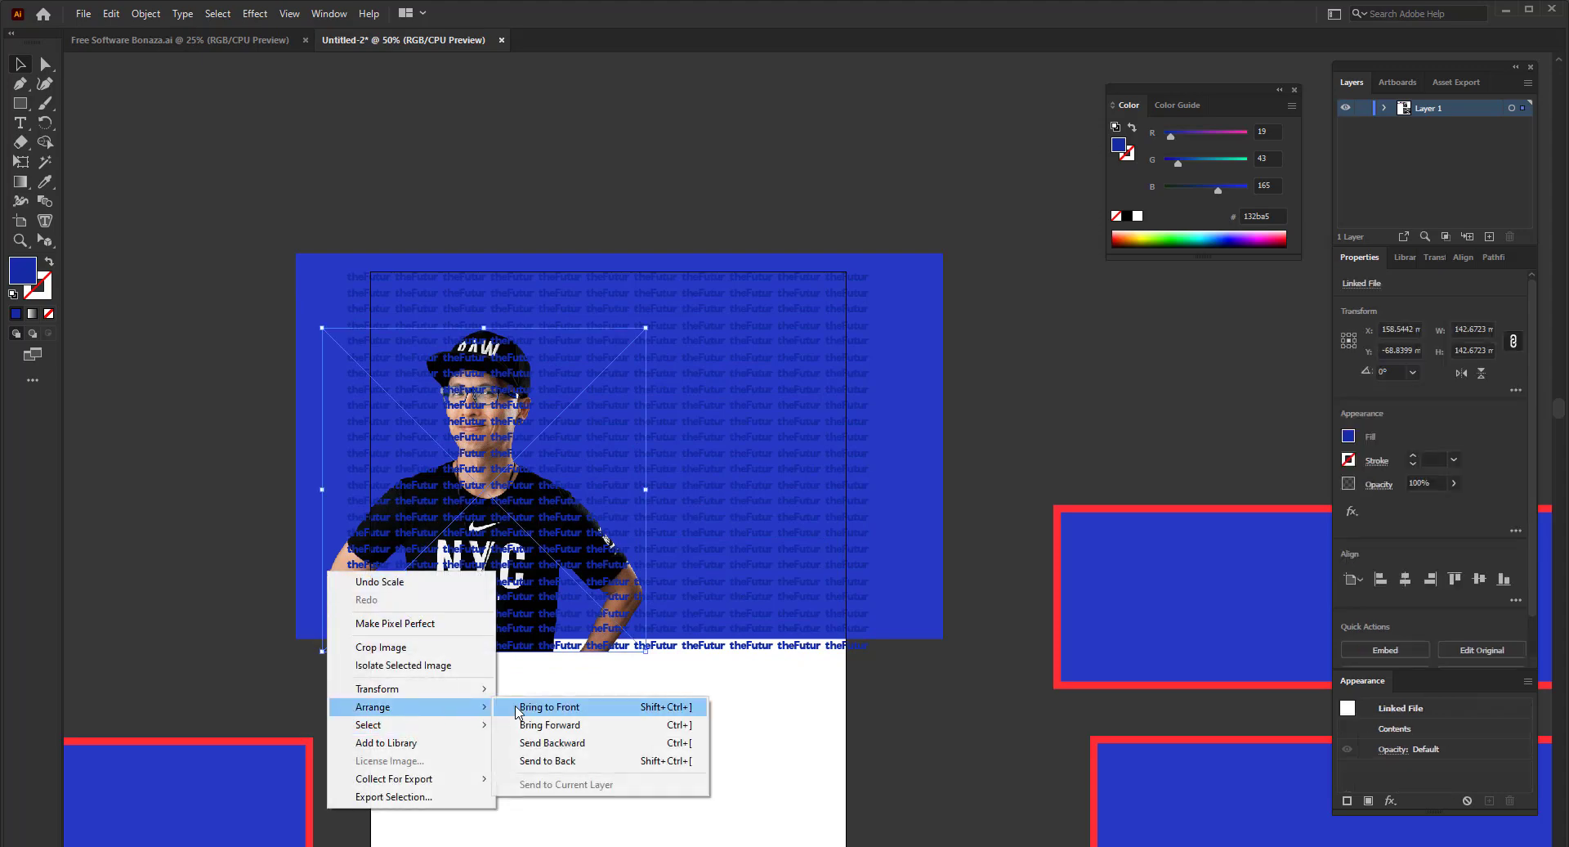
{"action": "left_click", "coordinate": [540, 707]}
{"action": "left_click_drag", "start_coordinate": [474, 518], "coordinate": [690, 527]}
{"action": "key", "text": "shift+f"}
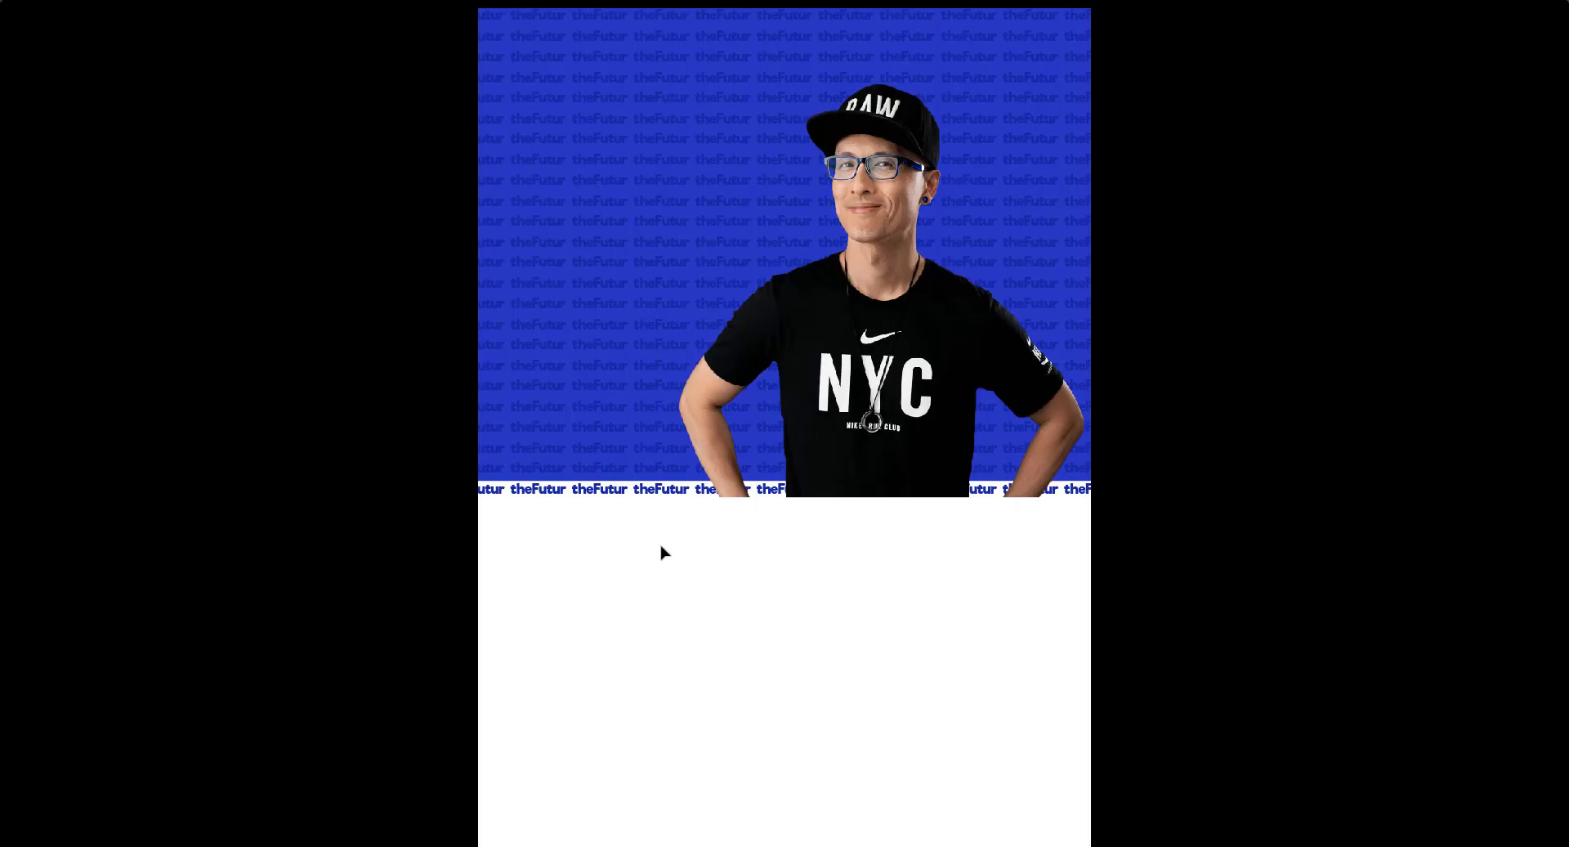
{"action": "key", "text": "Escape"}
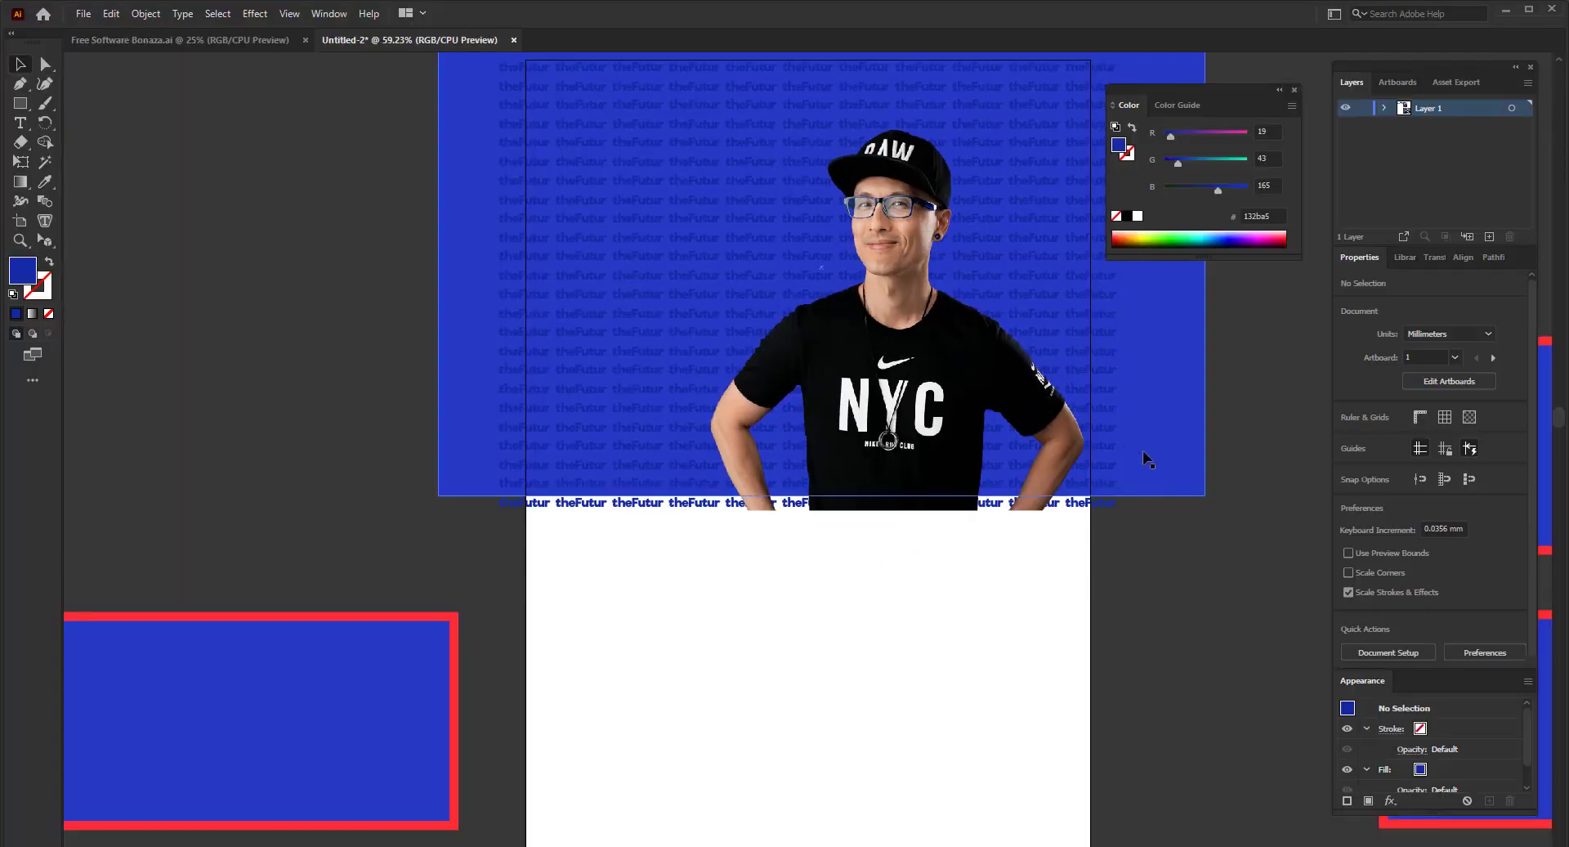
- Extend the blue rectangle's lower edge down to the bottom of the photo, behind the last row of text
{"action": "left_click", "coordinate": [1122, 482]}
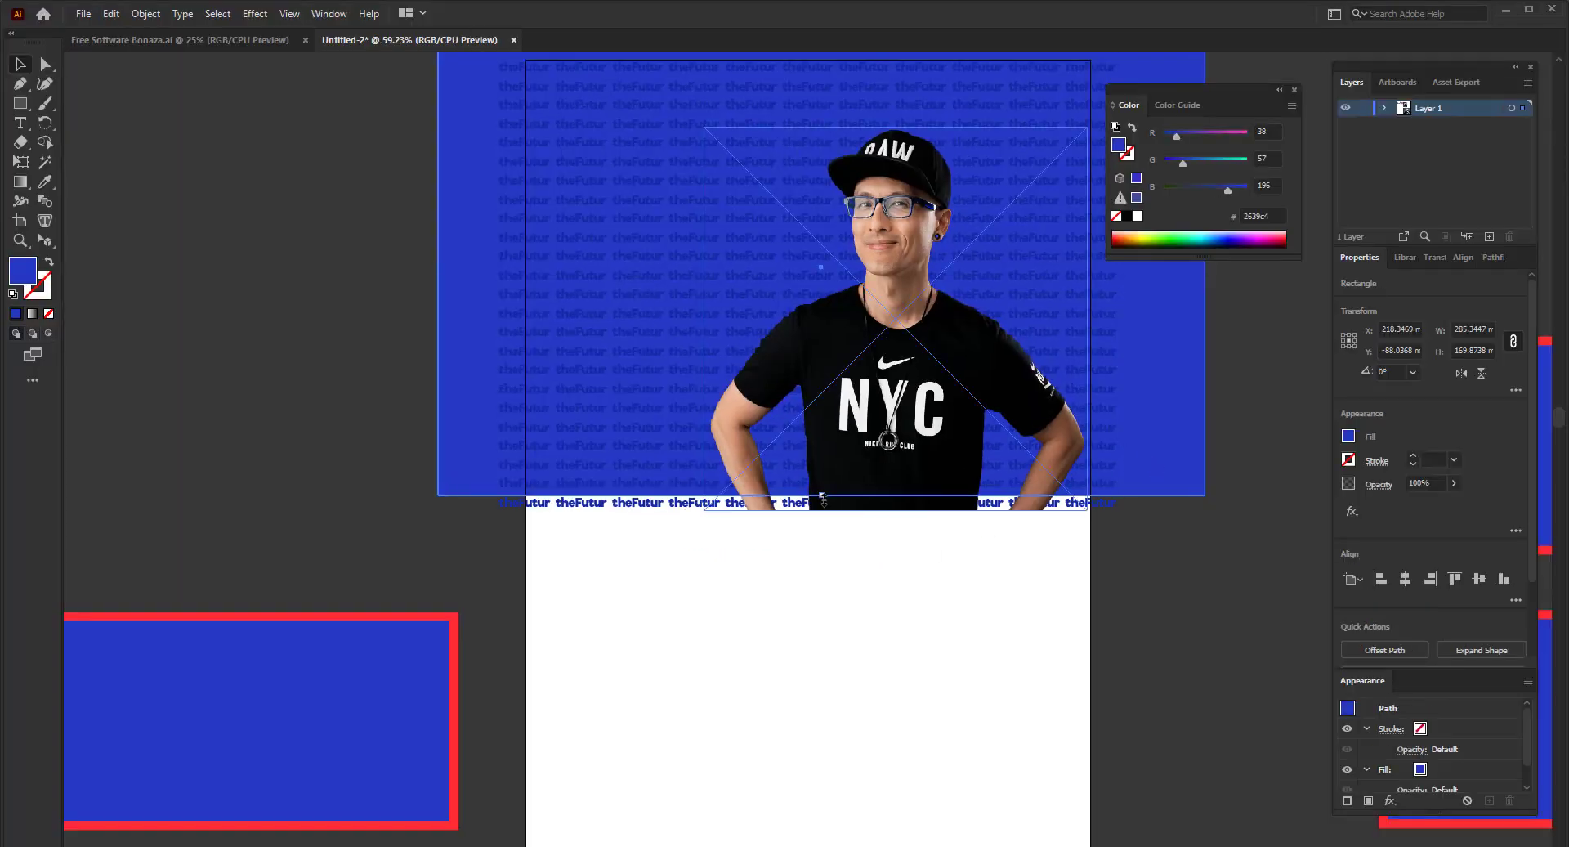
{"action": "left_click_drag", "start_coordinate": [823, 498], "coordinate": [830, 508]}
{"action": "left_click", "coordinate": [832, 634]}
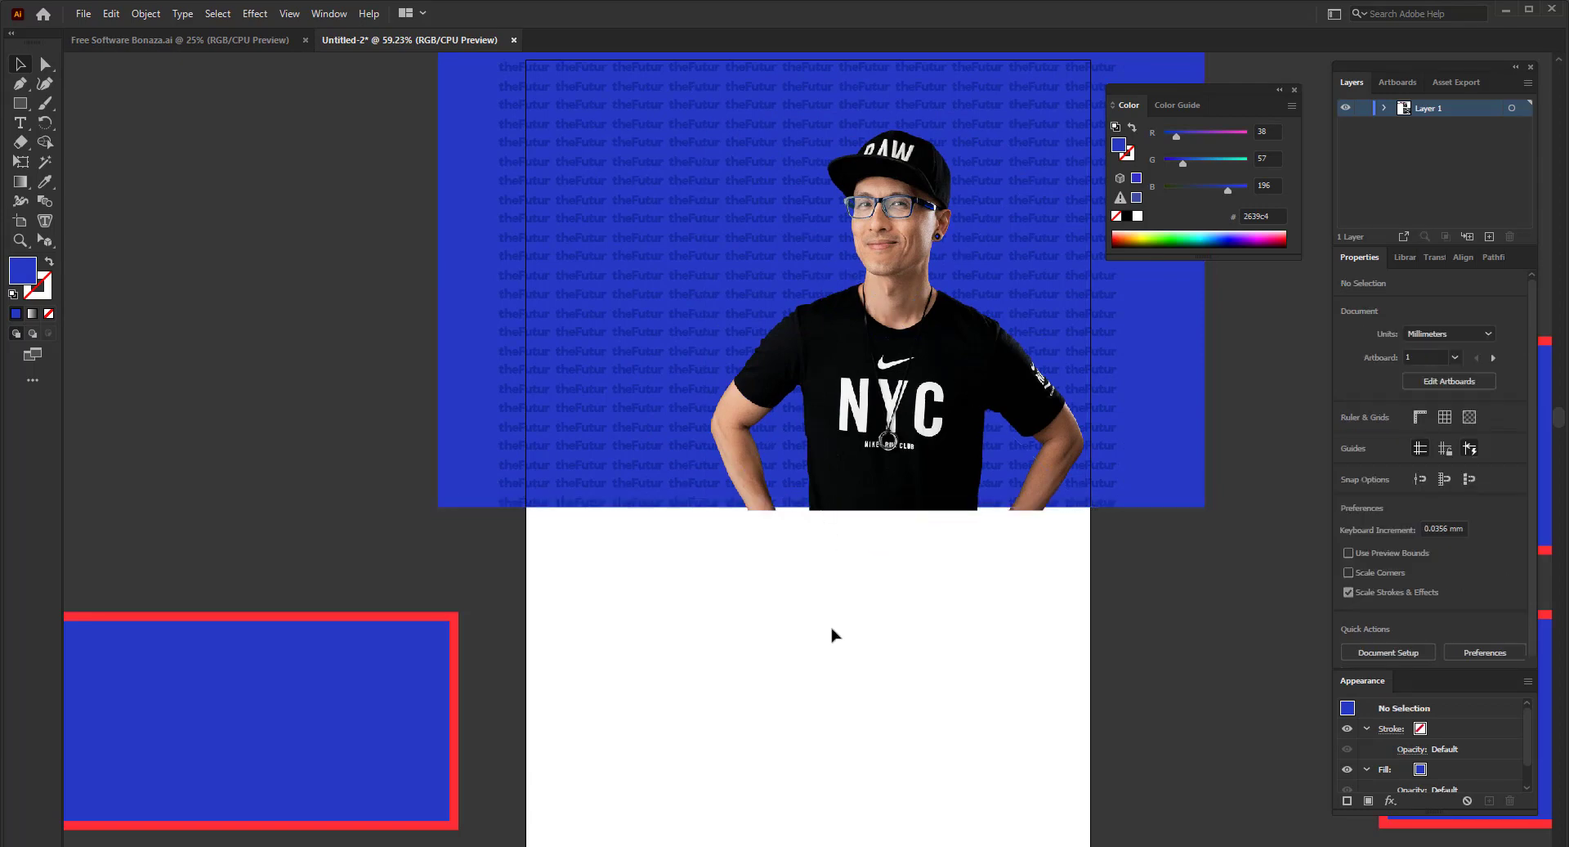
- Move the man's photo slightly up, try aligning it to the artboard's bottom edge, and undo that alignment
{"action": "key", "text": "shift+f"}
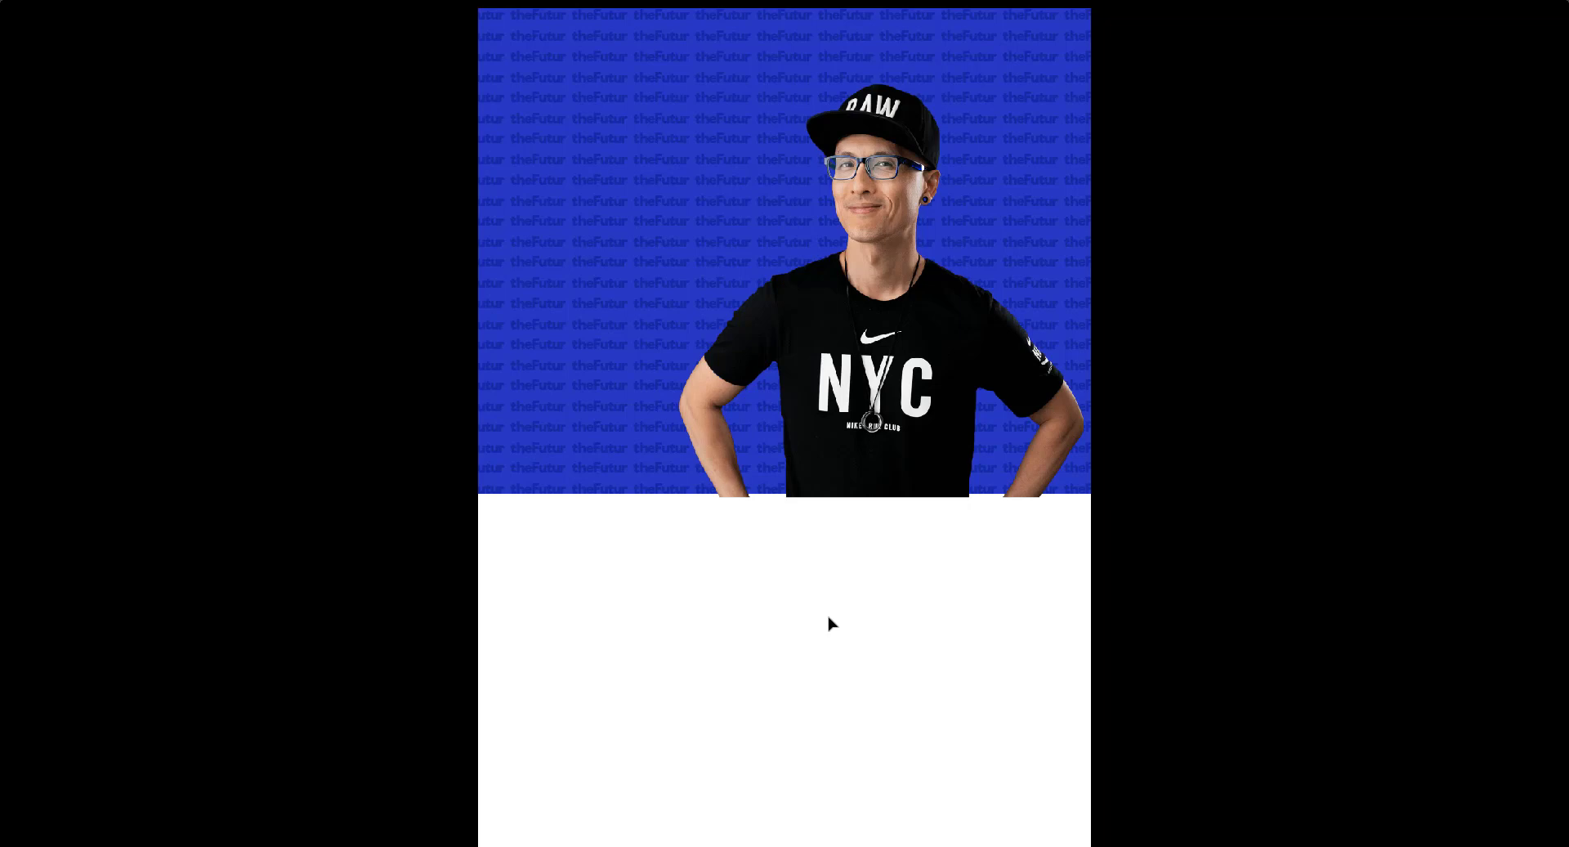
{"action": "key", "text": "Escape"}
{"action": "mouse_move", "coordinate": [841, 450]}
{"action": "left_mouse_down"}
{"action": "mouse_move", "coordinate": [855, 470]}
{"action": "mouse_move", "coordinate": [866, 456]}
{"action": "left_mouse_up"}
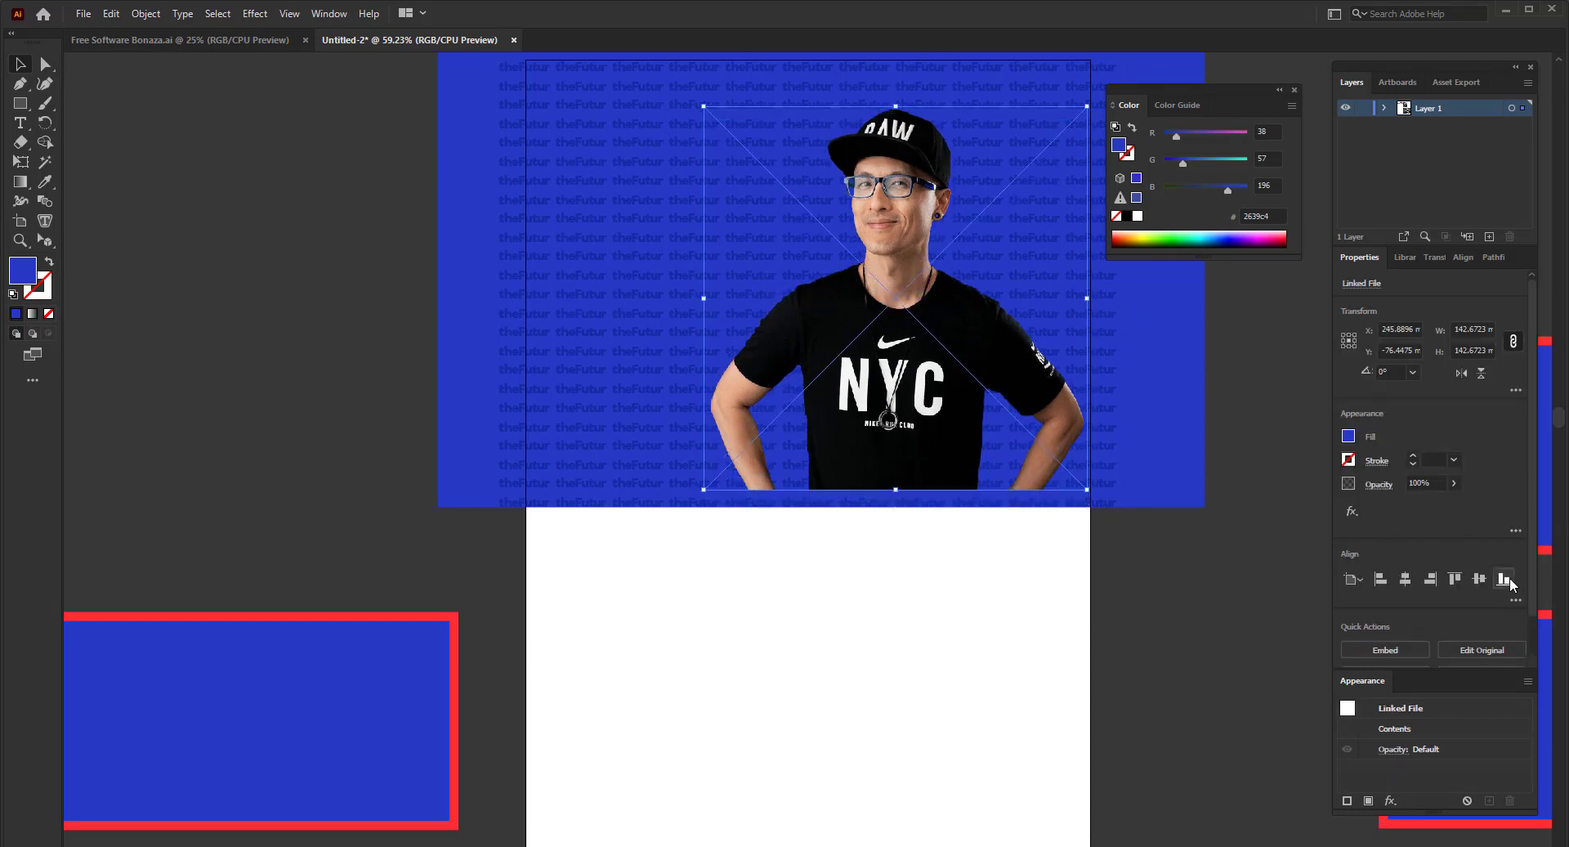
{"action": "left_click", "coordinate": [1510, 579]}
{"action": "left_click", "coordinate": [1131, 441]}
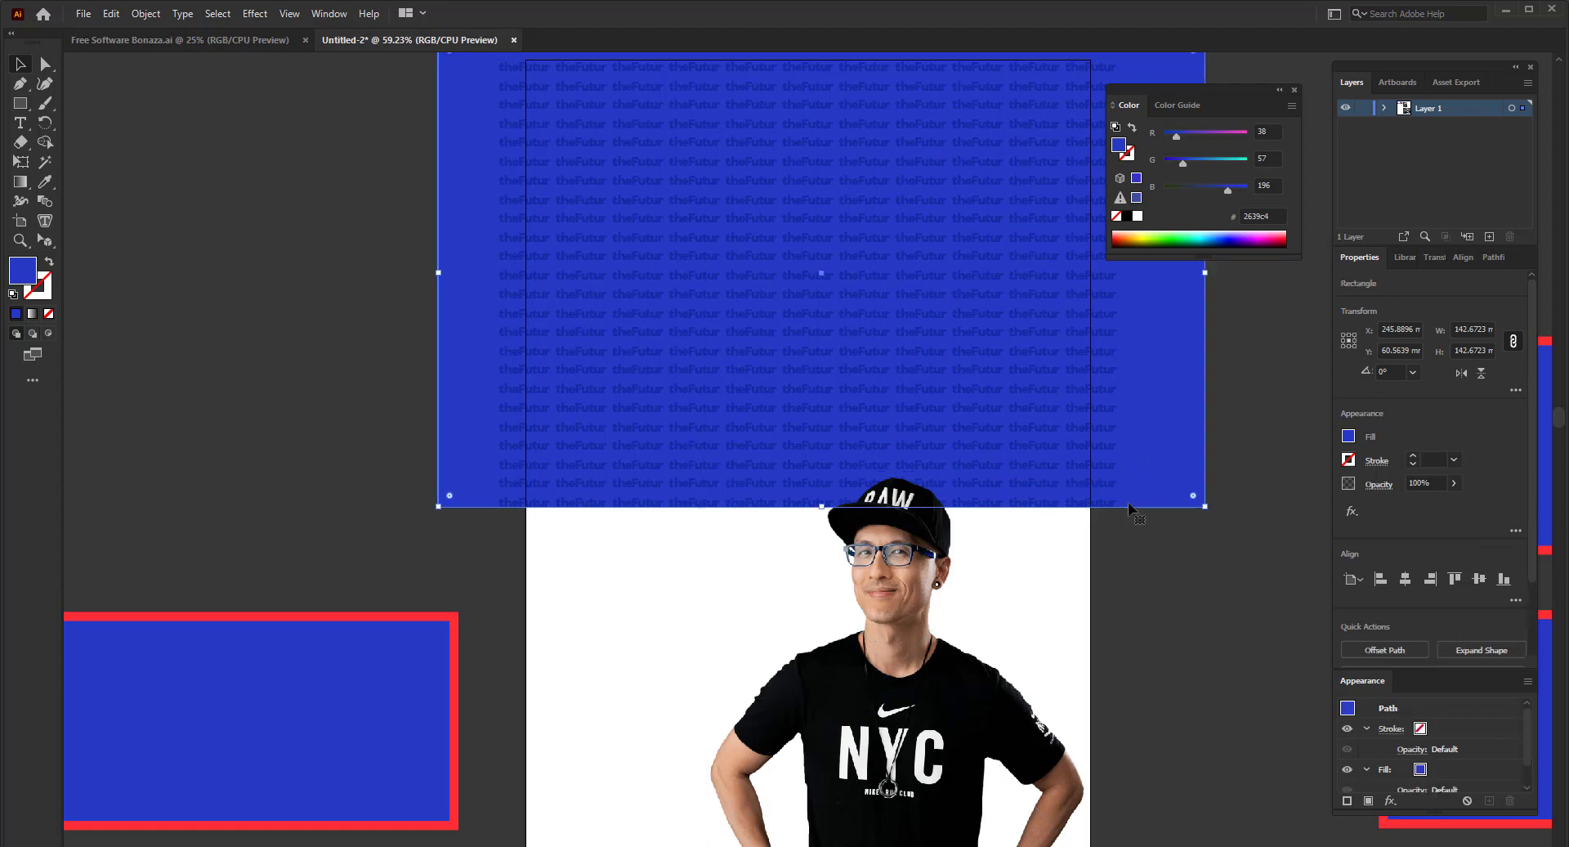
{"action": "key", "text": "ctrl+z"}
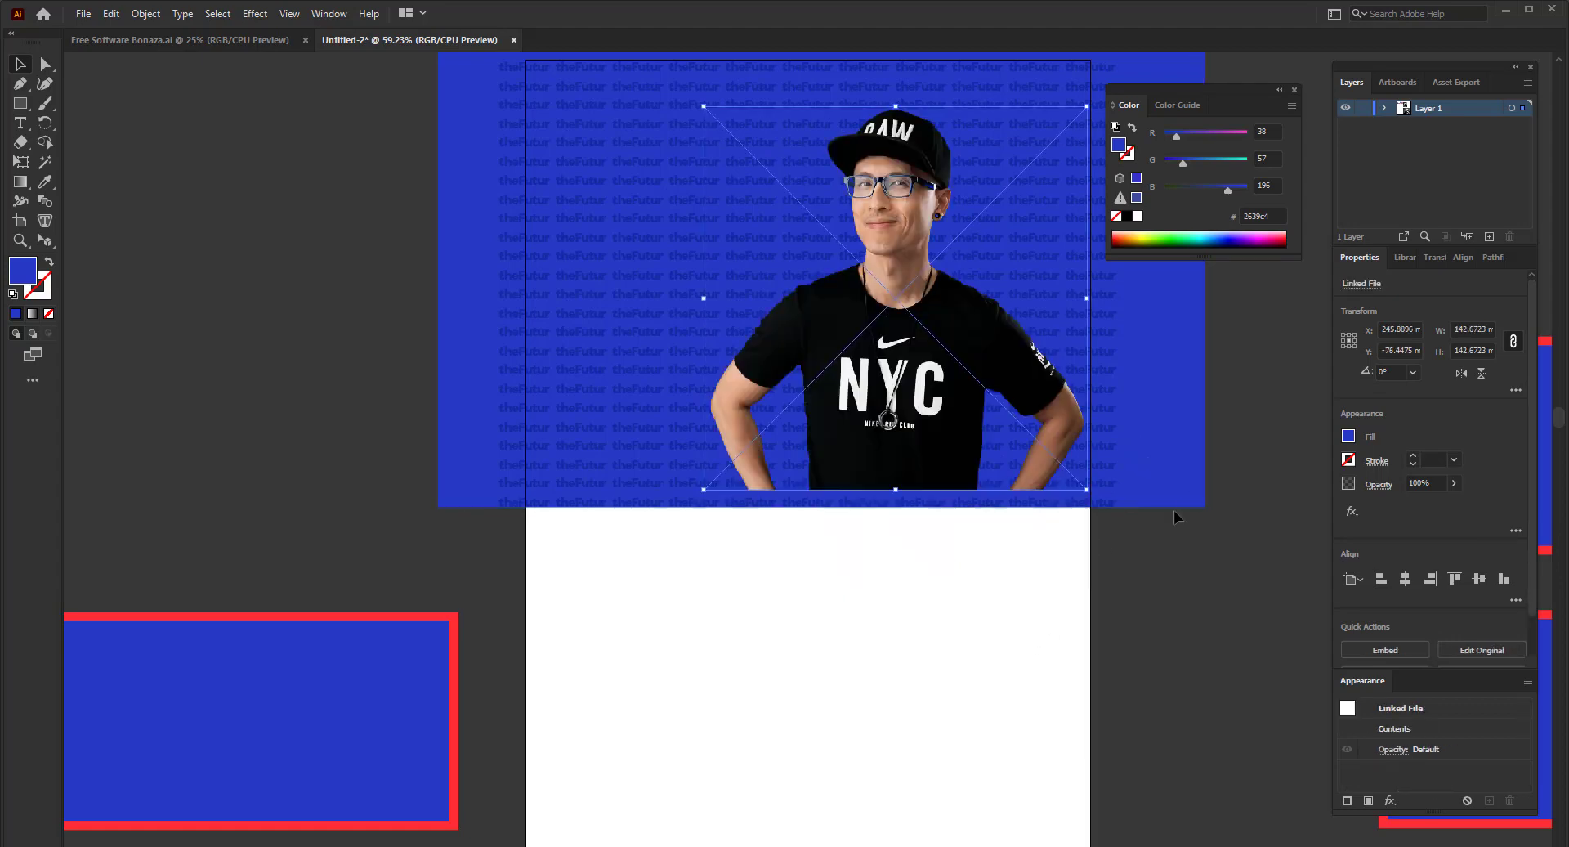
- Align the bottom edge of the man's photo with the blue rectangle's bottom edge, and preview the artboard full screen
{"action": "left_click", "coordinate": [1190, 496], "text": "shift"}
{"action": "left_click", "coordinate": [1178, 551]}
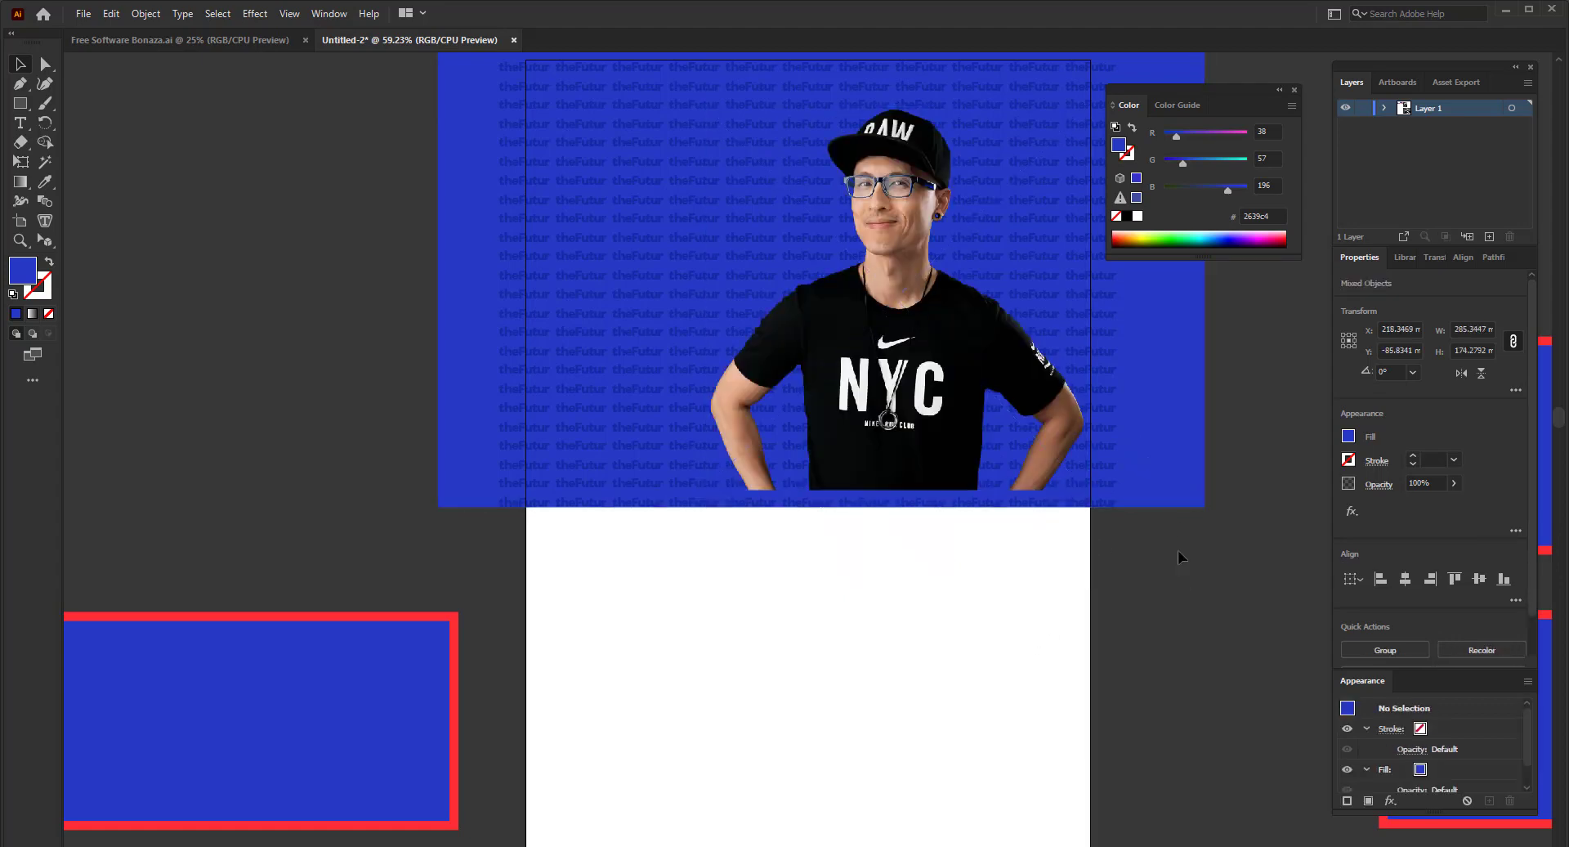
{"action": "left_click", "coordinate": [1063, 465]}
{"action": "left_click", "coordinate": [1201, 482], "text": "shift"}
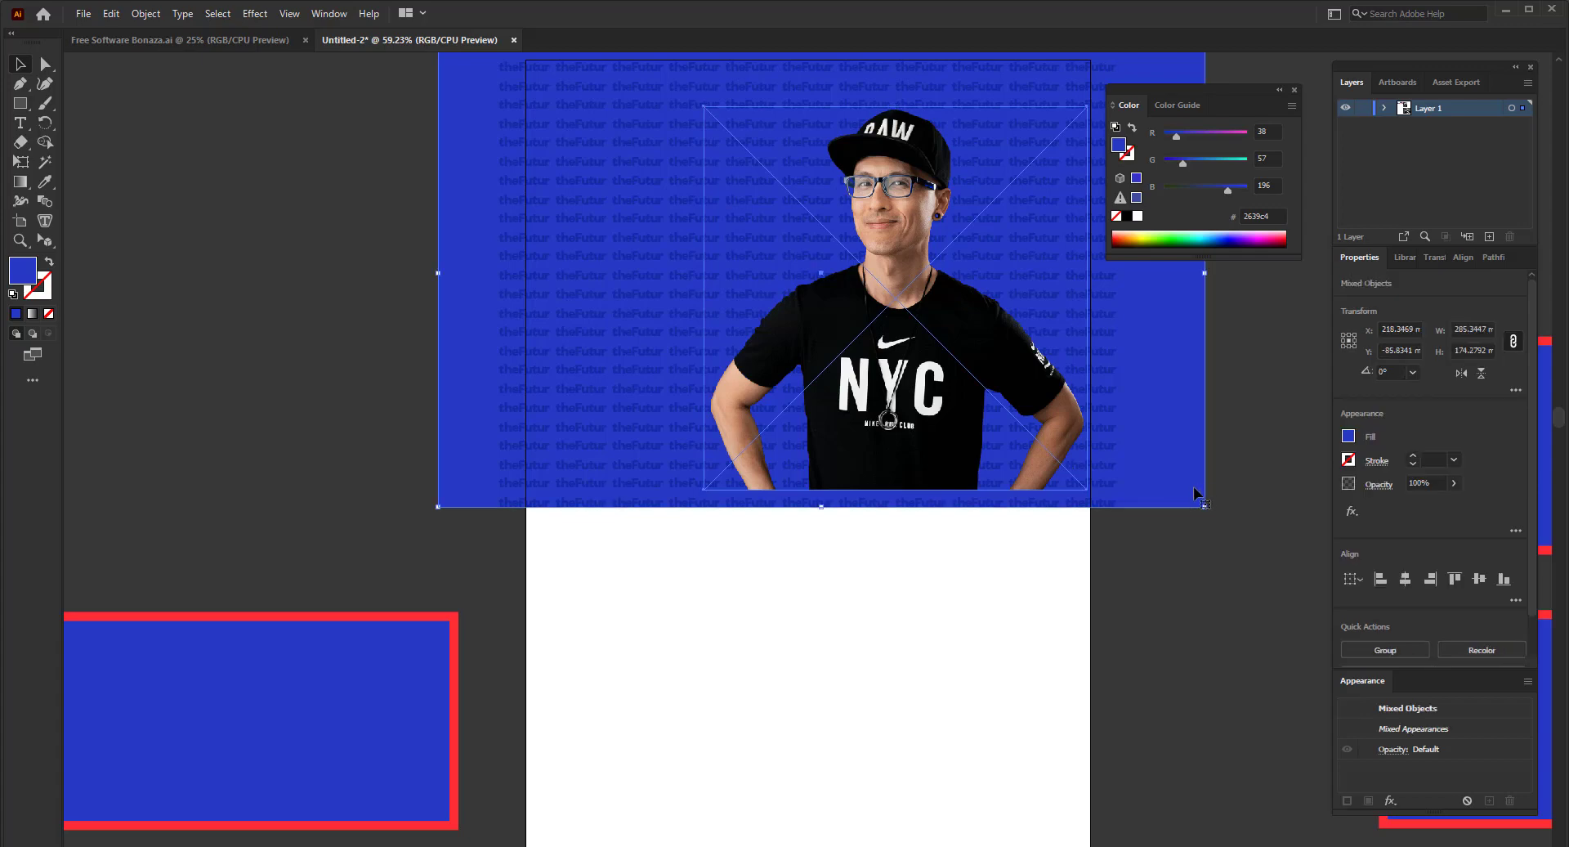
{"action": "left_click", "coordinate": [1503, 582]}
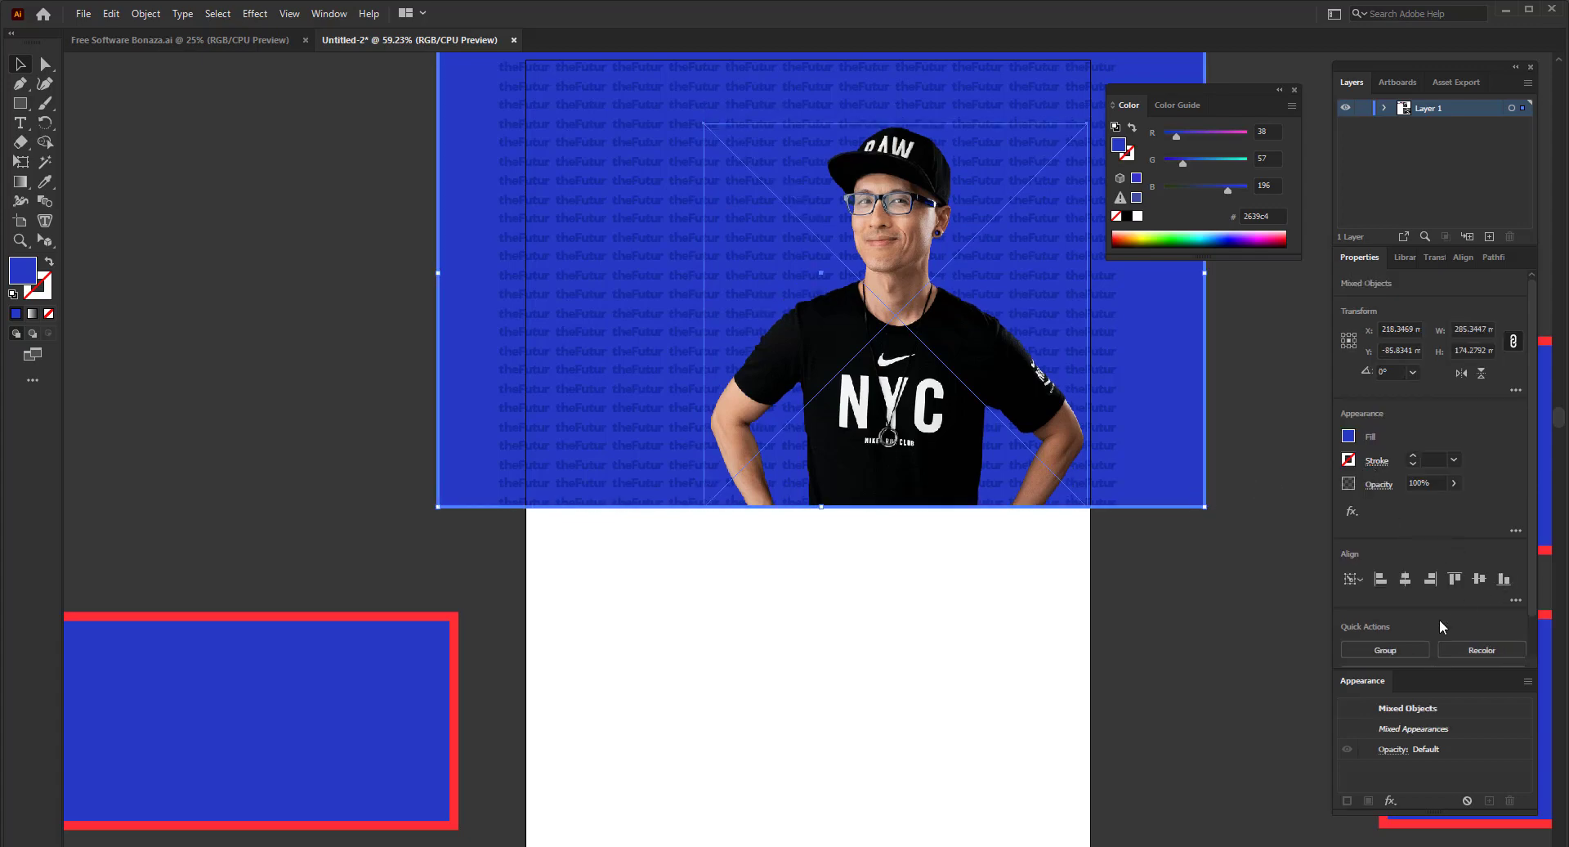
{"action": "left_click", "coordinate": [965, 701]}
{"action": "key", "text": "shift+f"}
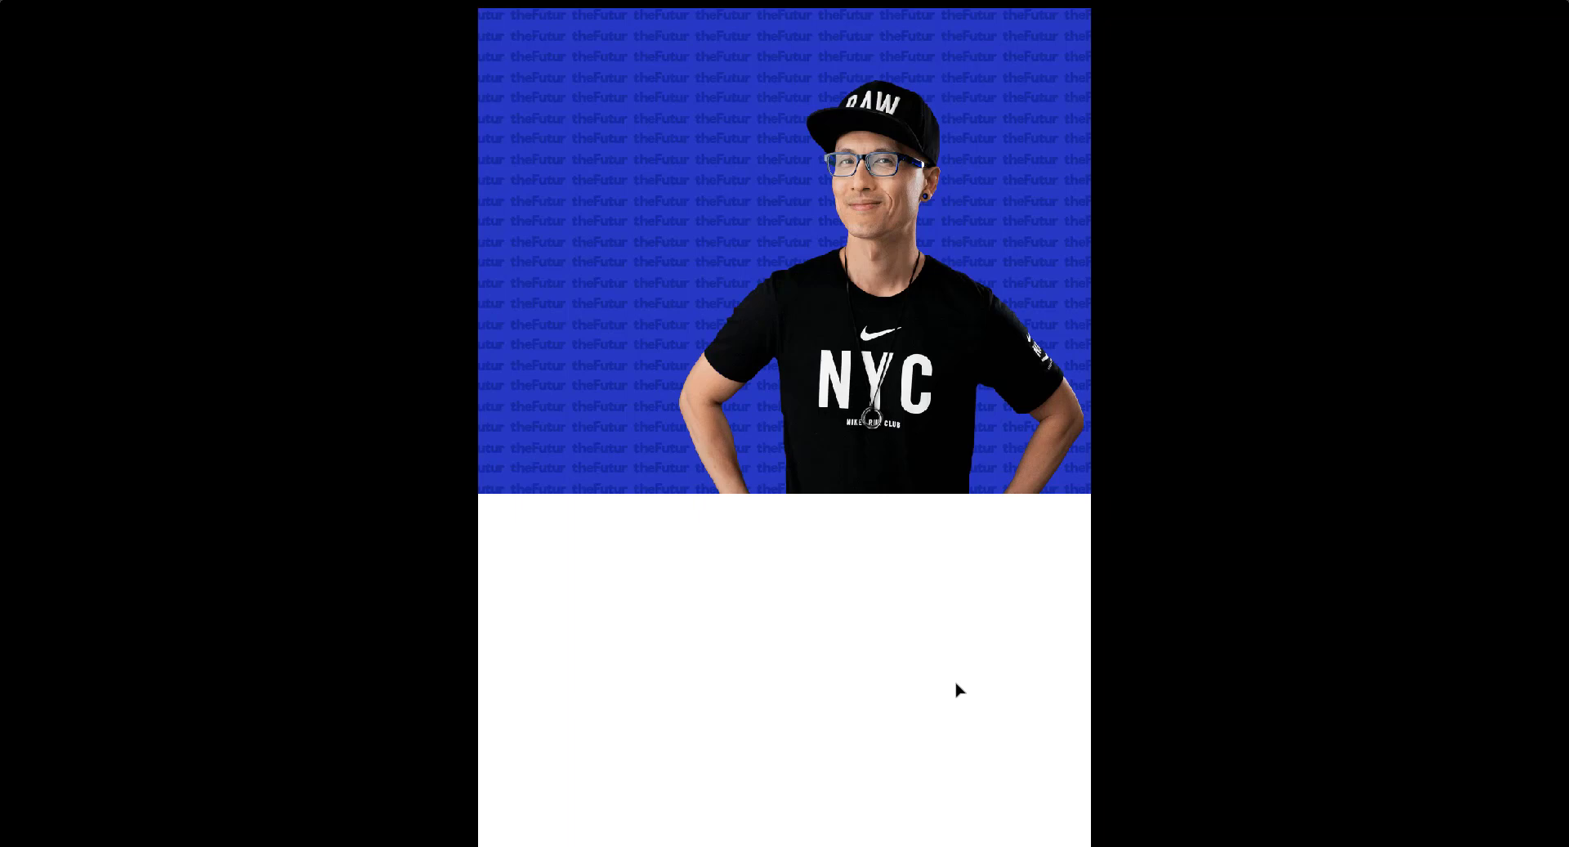
{"action": "key", "text": "Escape"}
- Set the fill of the repeating theFutur text group to 1533b5 and preview the artboard full screen
{"action": "left_click", "coordinate": [689, 253]}
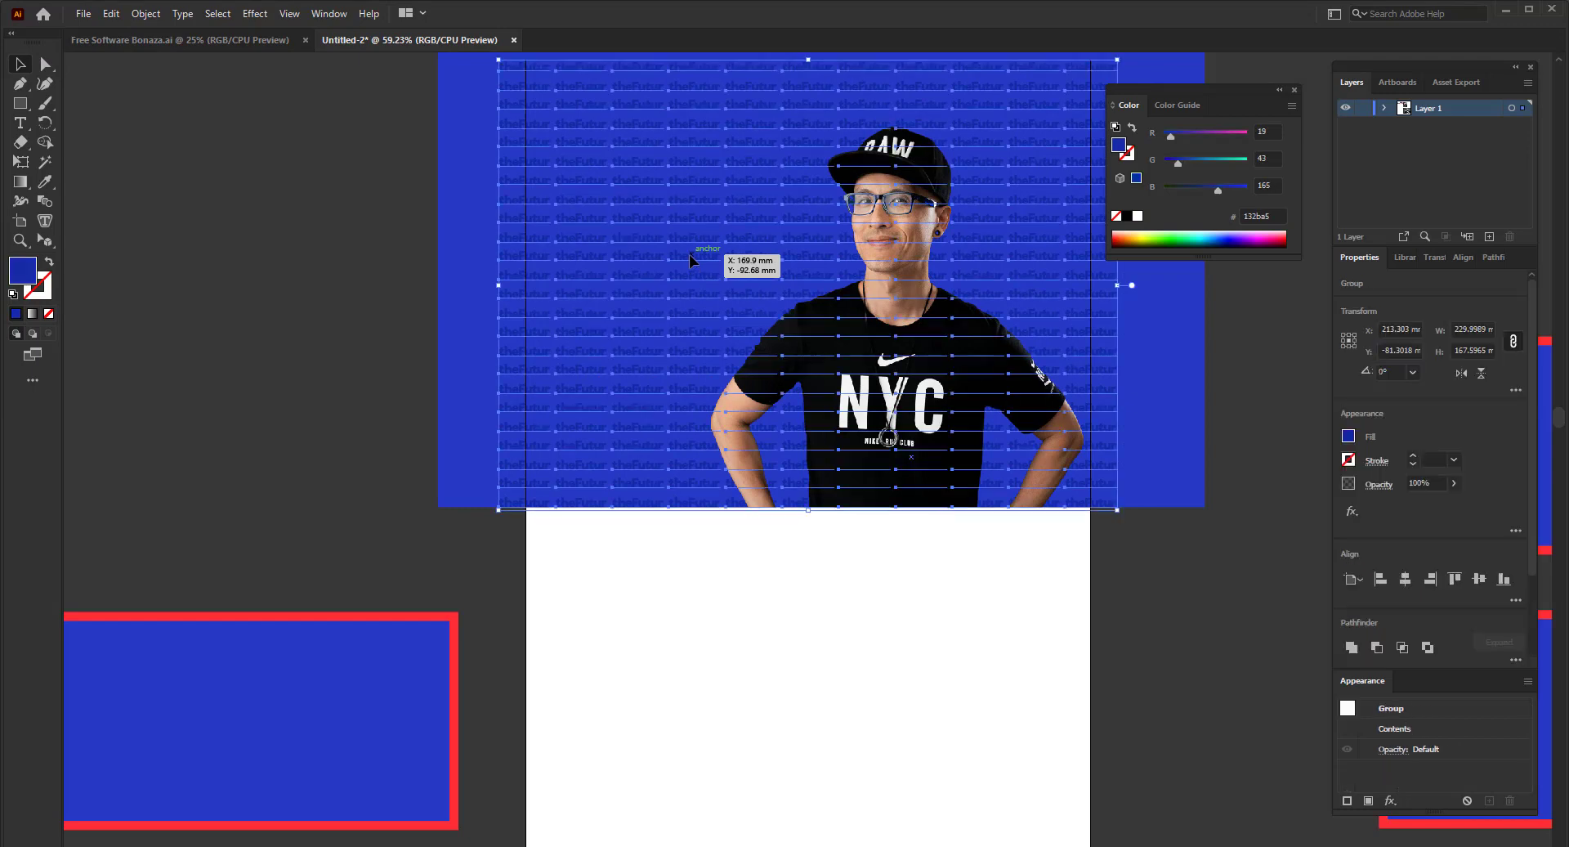
{"action": "double_click", "coordinate": [23, 269]}
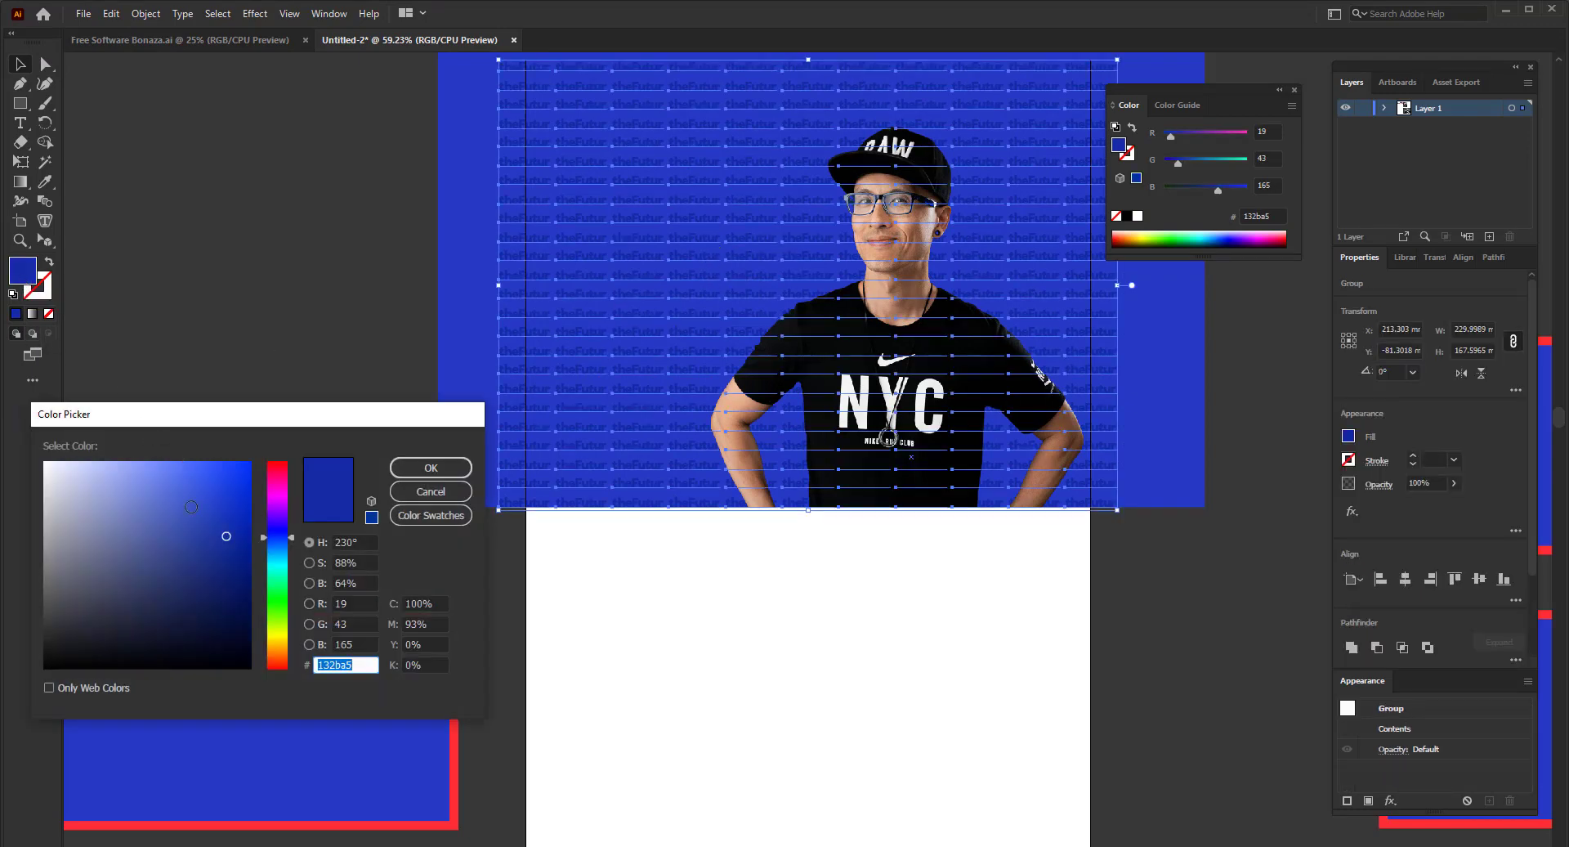
{"action": "type", "text": "1533b5"}
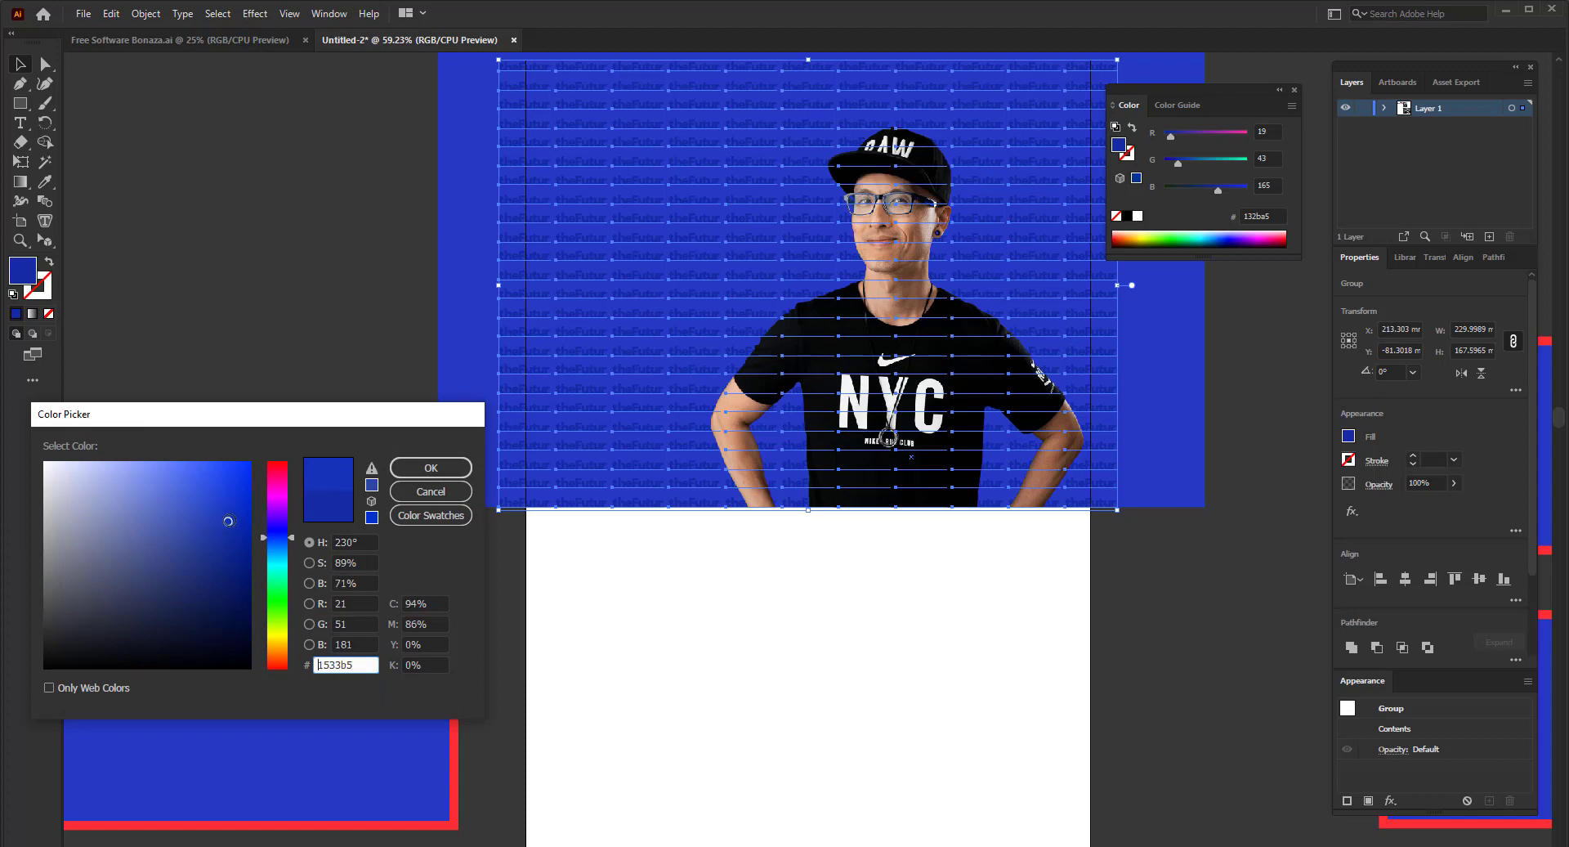
{"action": "left_click", "coordinate": [425, 473]}
{"action": "left_click", "coordinate": [692, 594]}
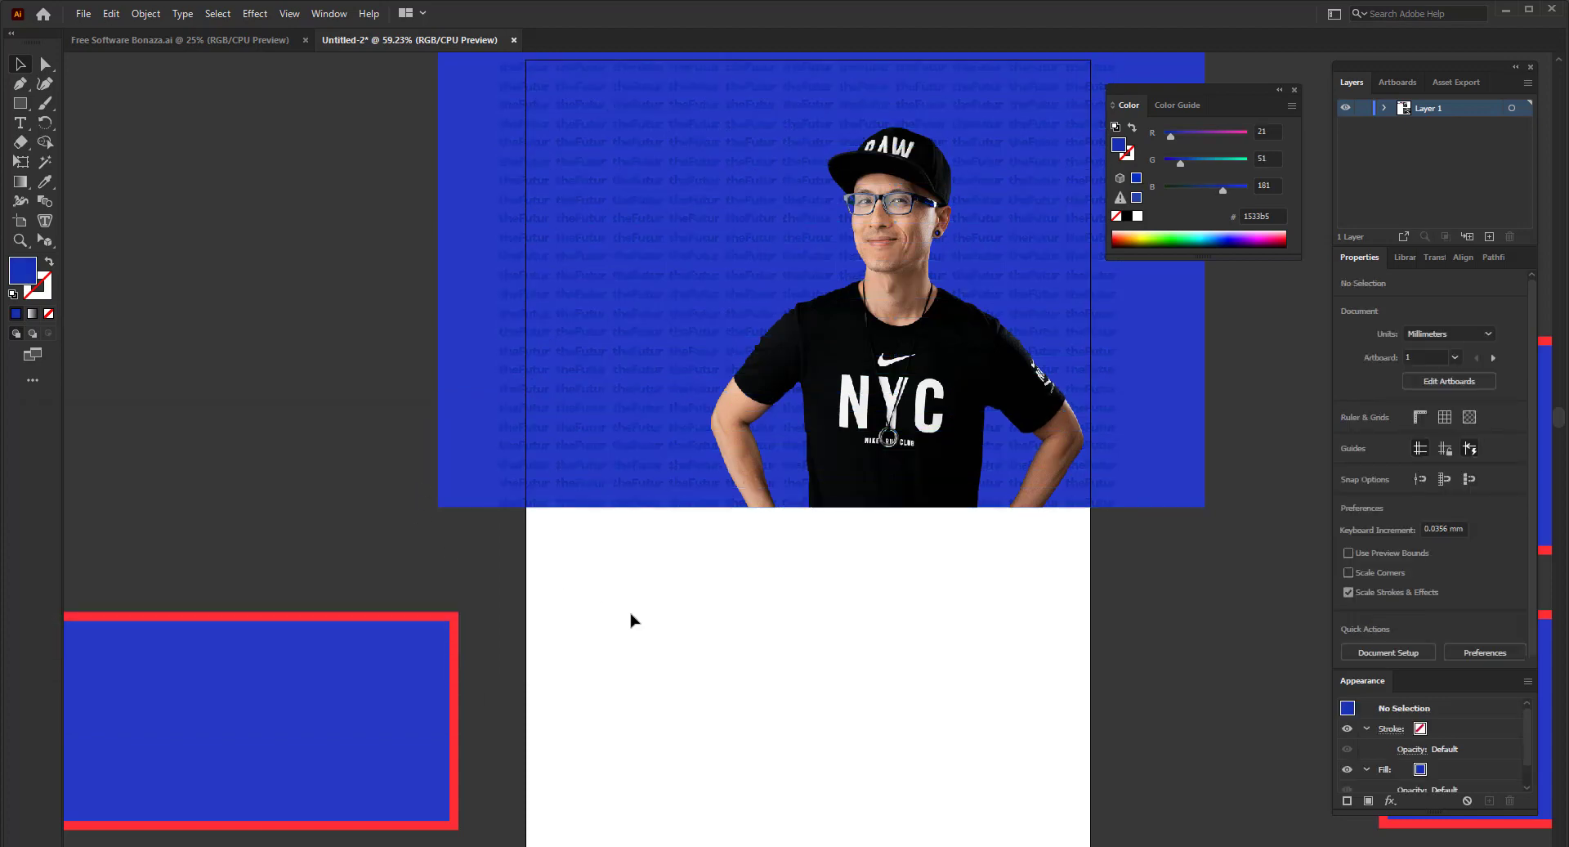
{"action": "key", "text": "shift+f"}
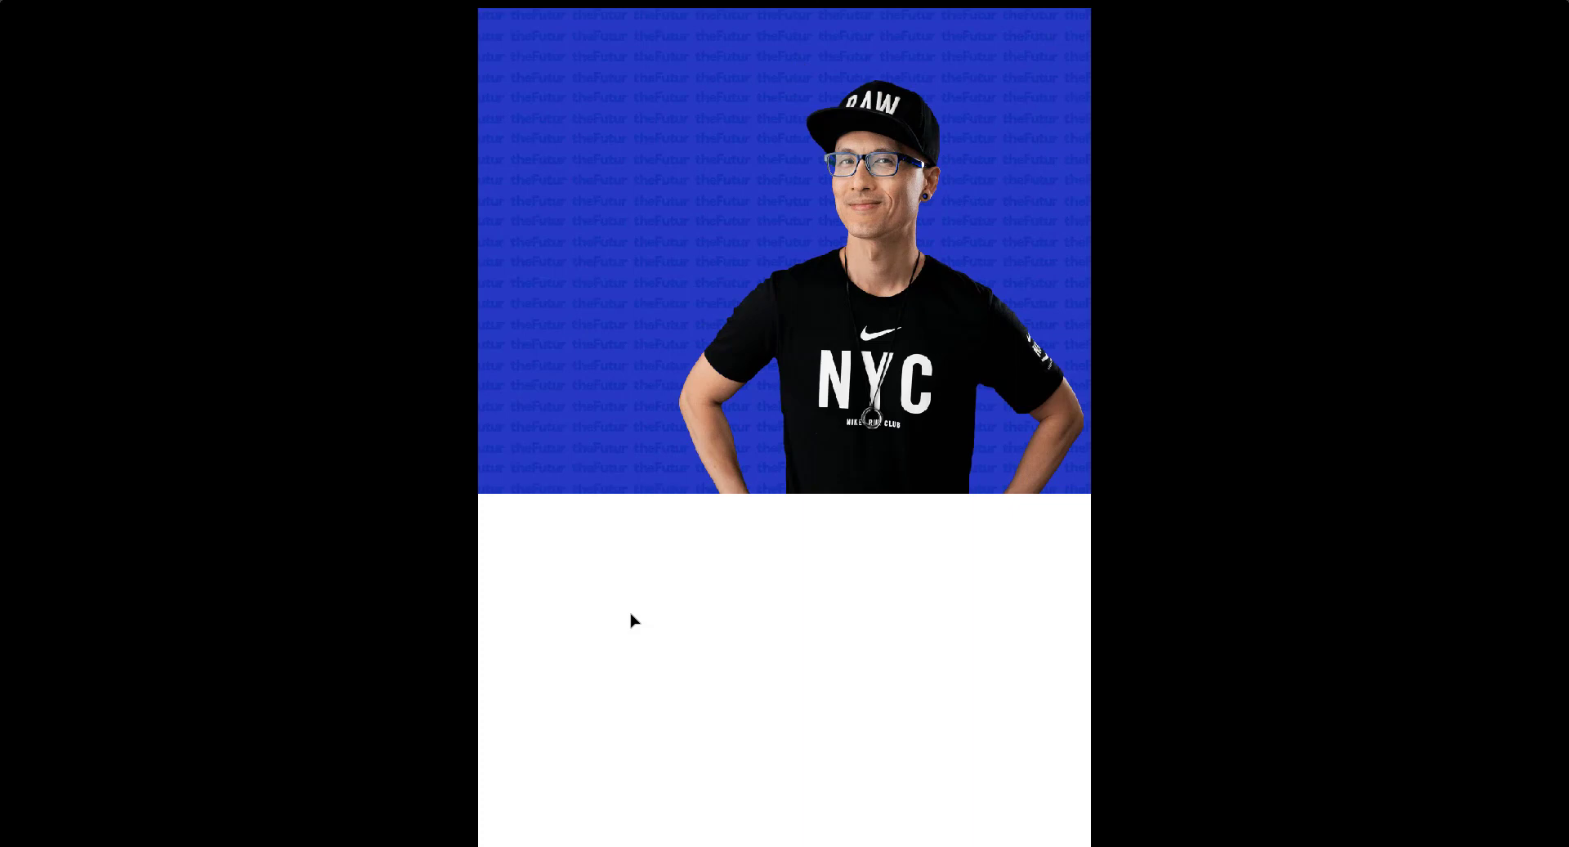
{"action": "key", "text": "Escape"}
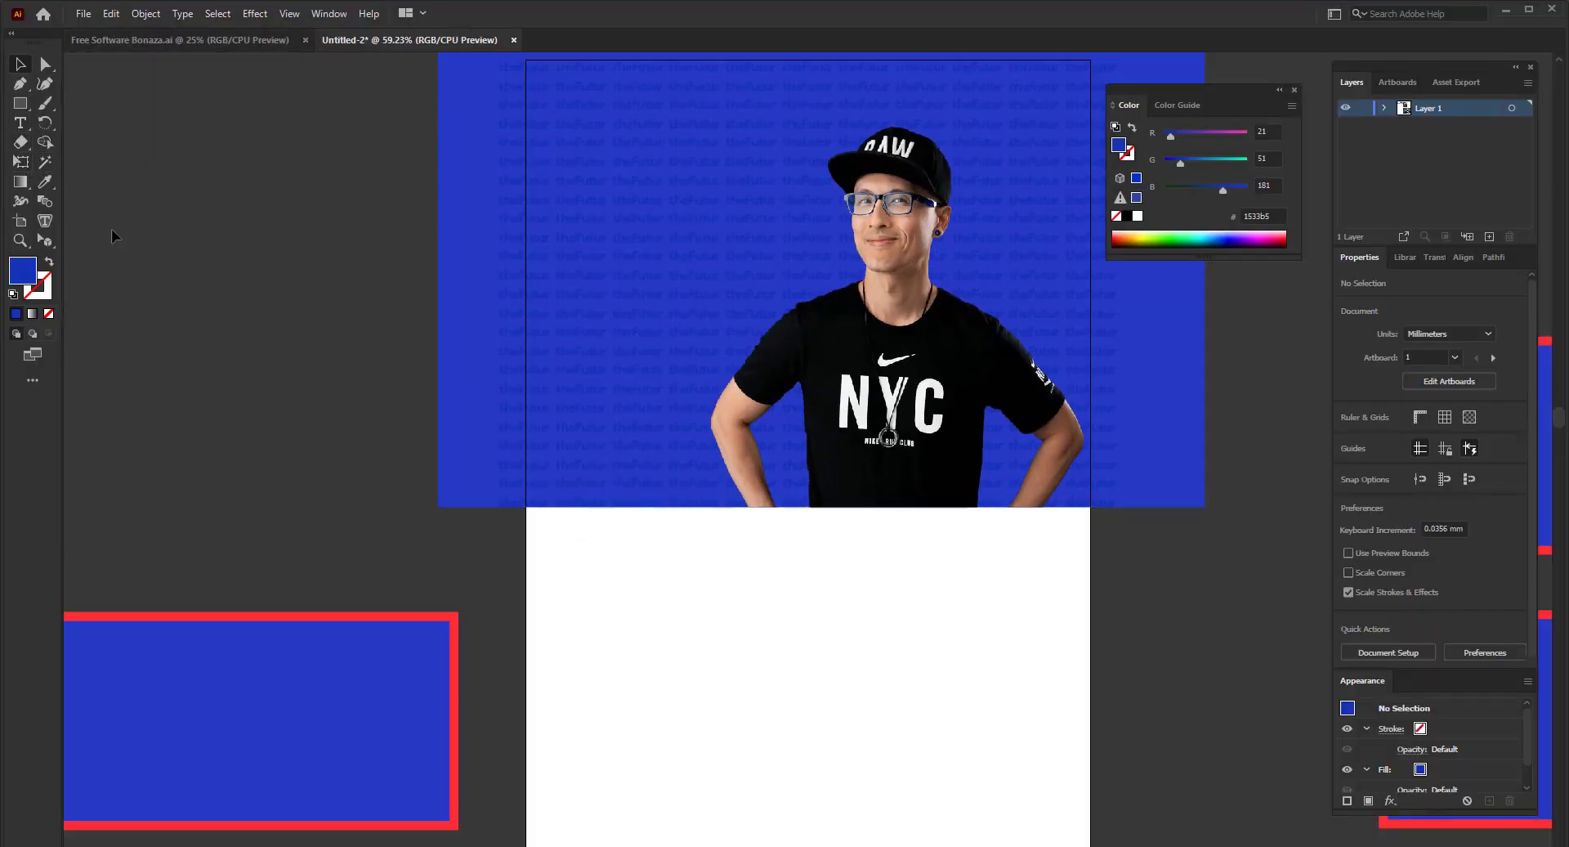
- Add a text object reading "Welcome to" on the white area below the photo
{"action": "left_click", "coordinate": [20, 122]}
{"action": "left_click", "coordinate": [627, 569]}
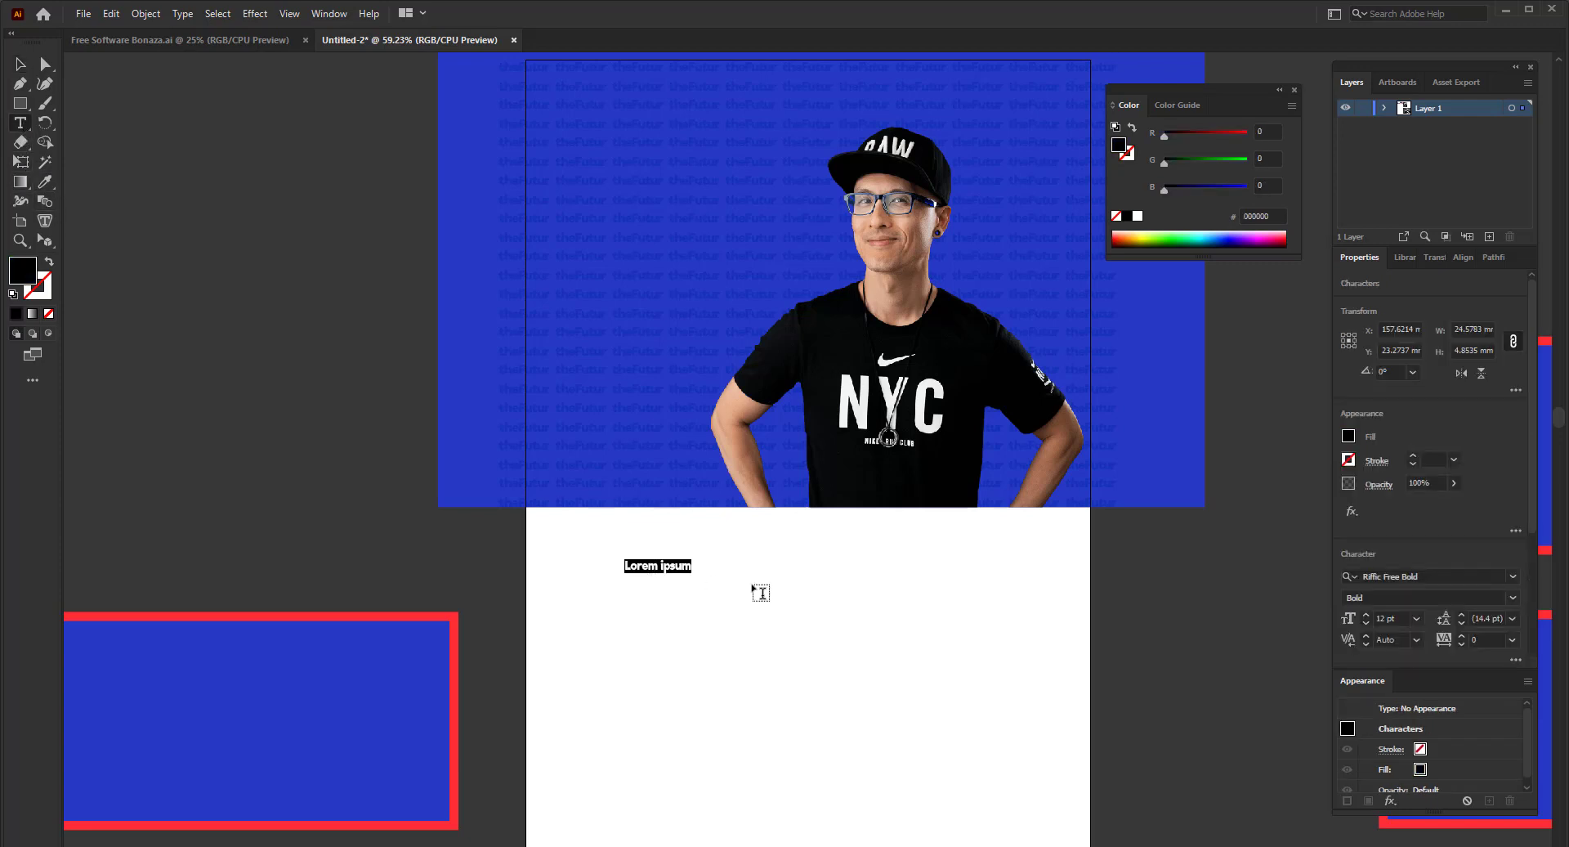
{"action": "type", "text": "w"}
{"action": "type", "text": "elcome to"}
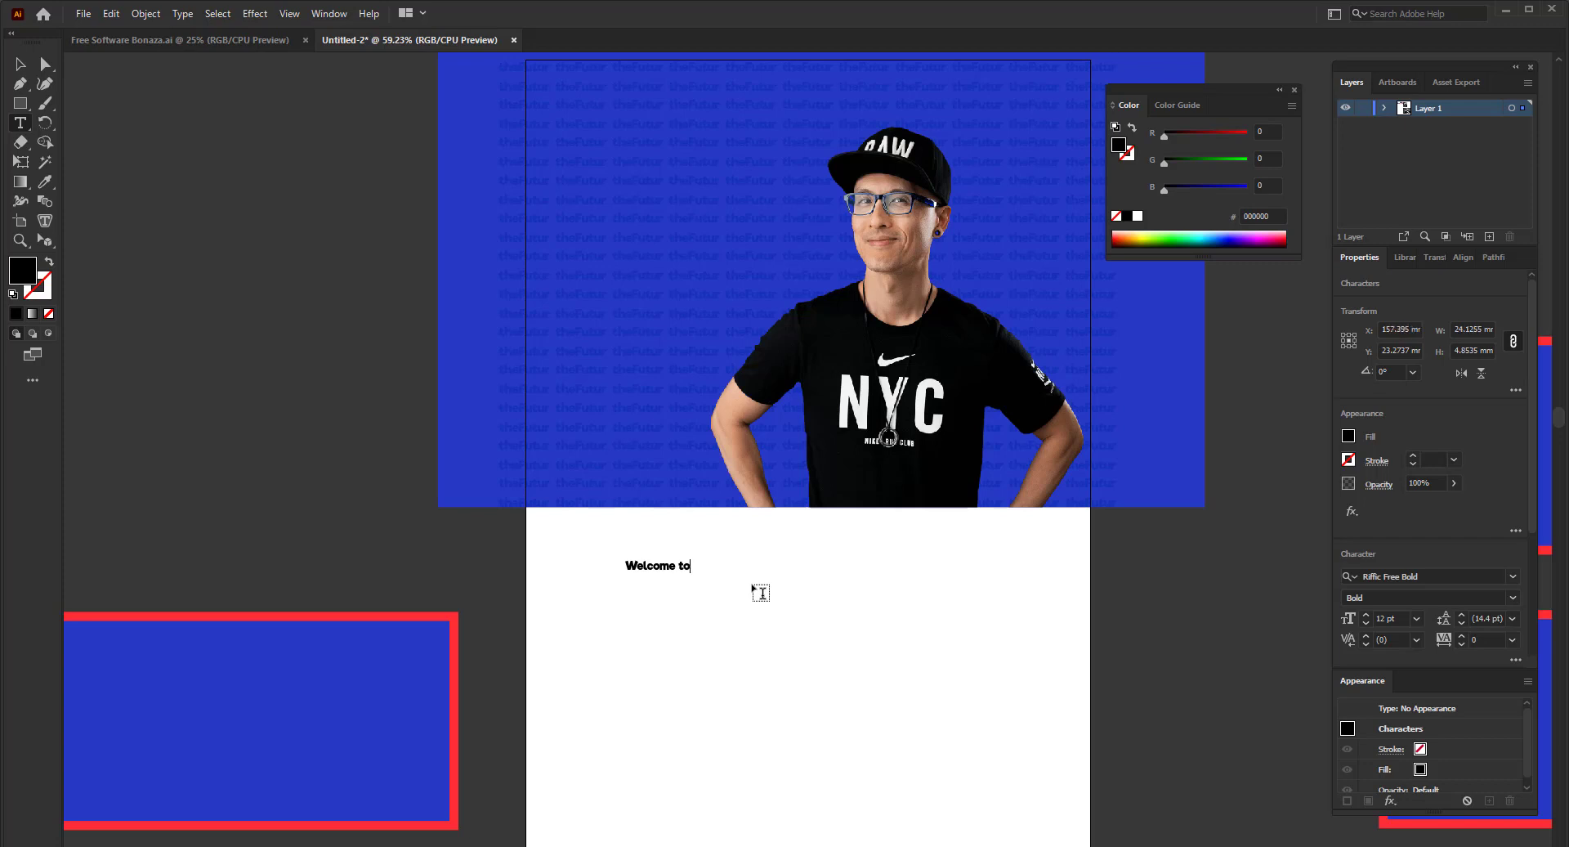
- Move "Welcome to" onto the blue area beside the man's head, enlarge it to about 41 pt, and fill it white
{"action": "left_click", "coordinate": [19, 63]}
{"action": "left_click_drag", "start_coordinate": [696, 557], "coordinate": [688, 174]}
{"action": "left_click_drag", "start_coordinate": [700, 169], "coordinate": [711, 166]}
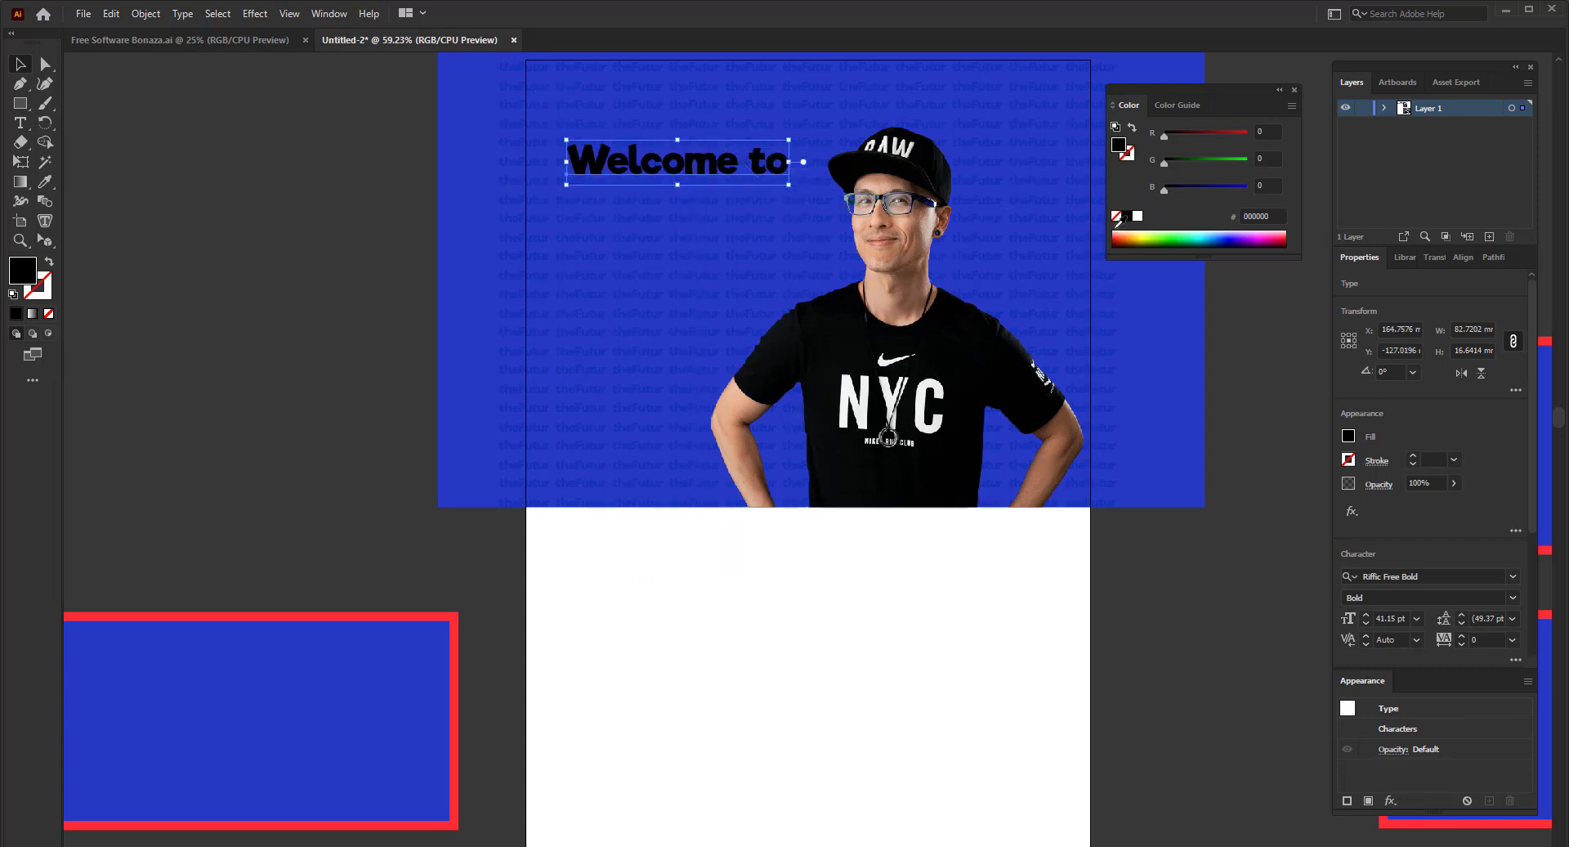
{"action": "left_click", "coordinate": [1138, 216]}
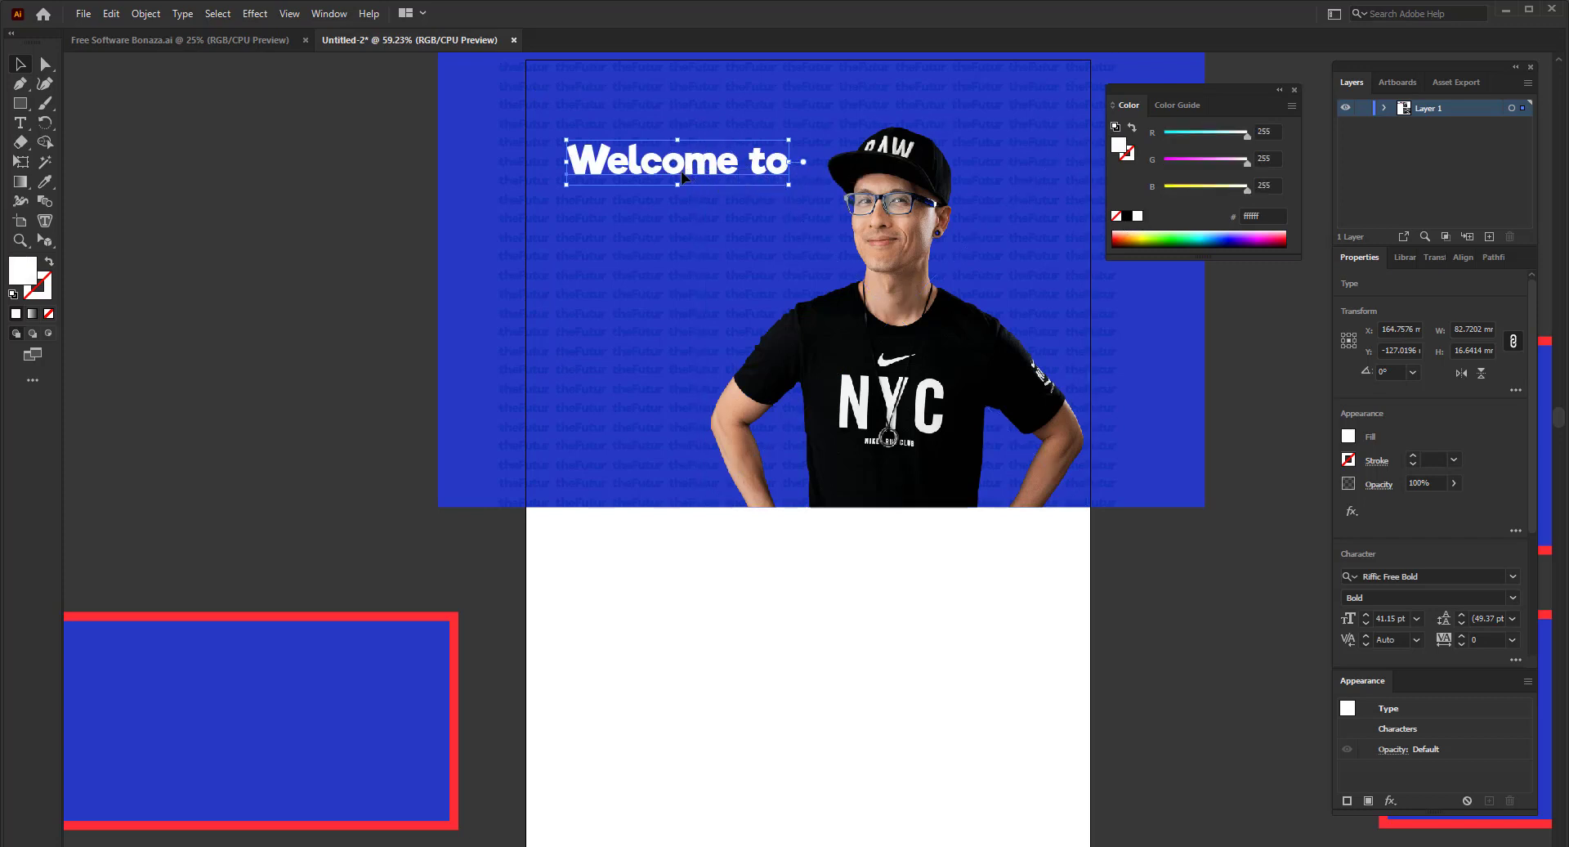
- Duplicate the "Welcome to" text directly below and replace the copy's wording with "the Futur" and "Academy" on two lines
{"action": "left_click_drag", "start_coordinate": [713, 180], "coordinate": [712, 231]}
{"action": "triple_click", "coordinate": [675, 217]}
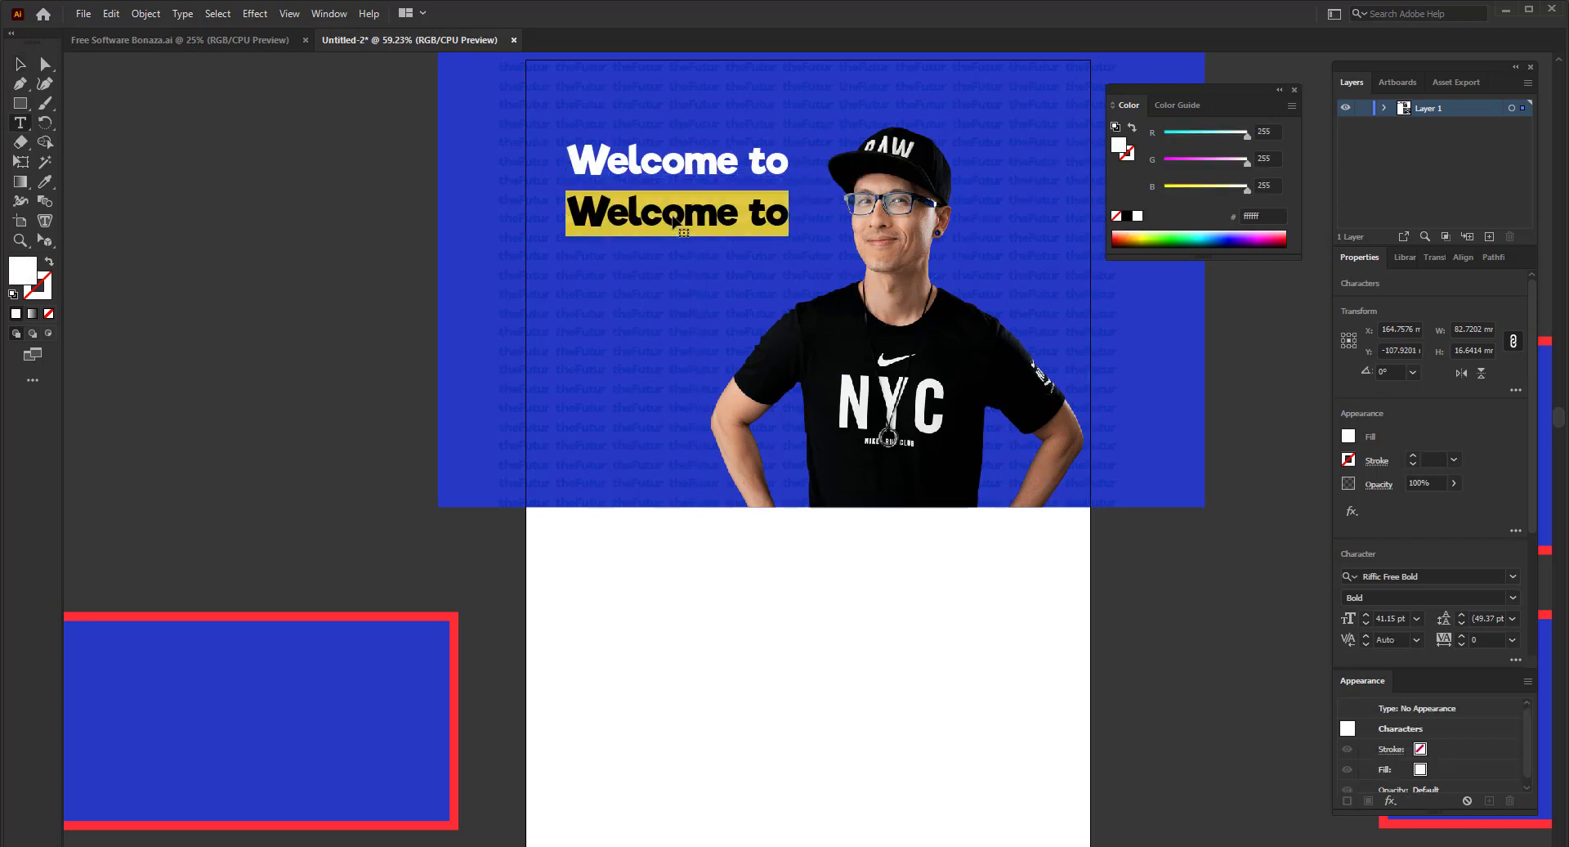
{"action": "type", "text": "t"}
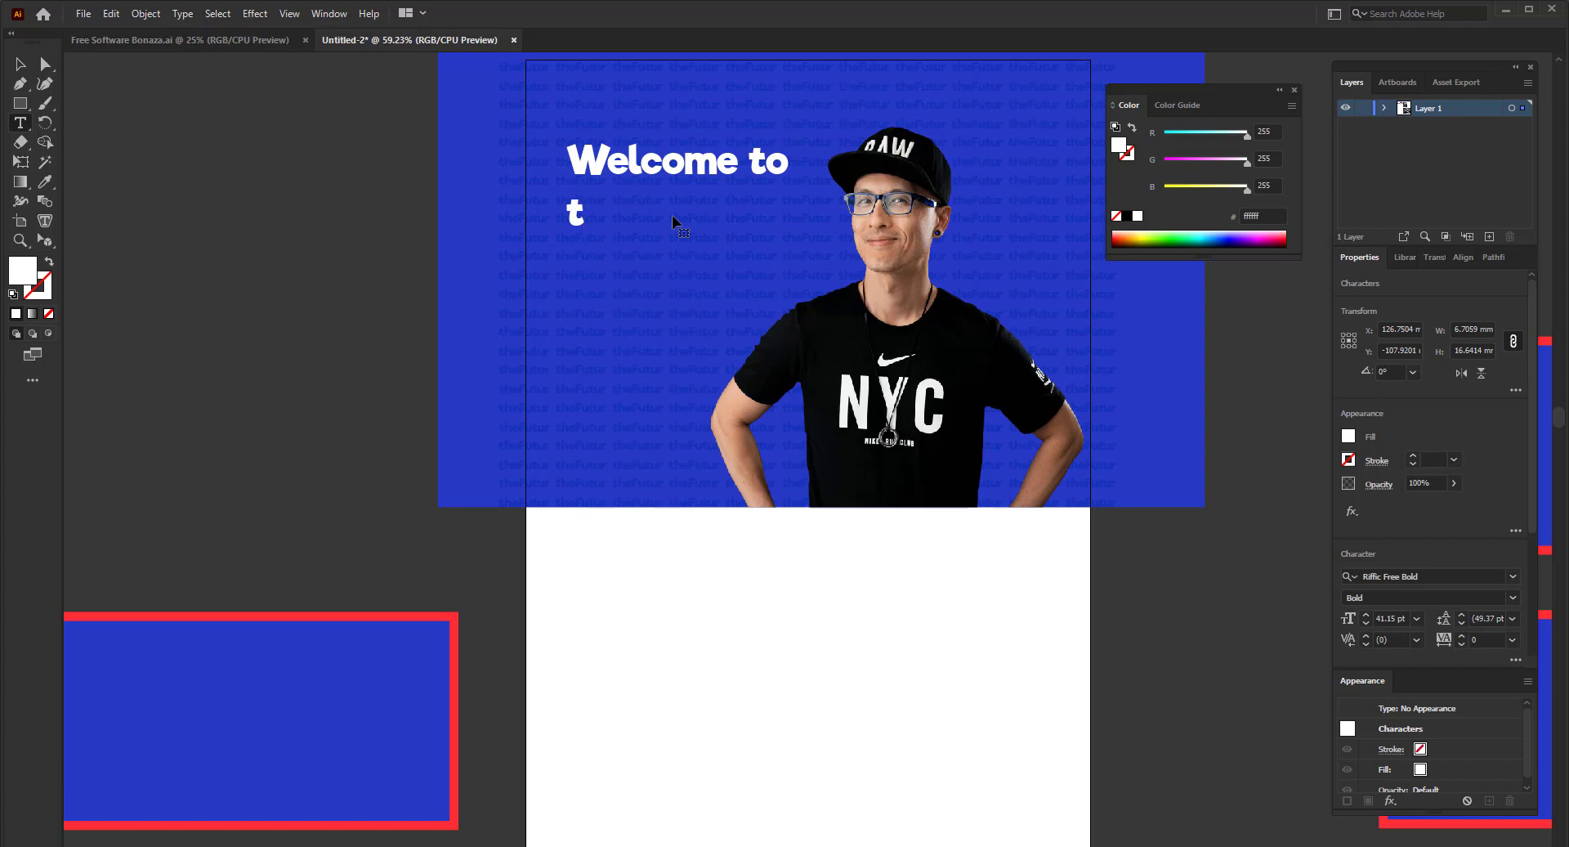
{"action": "key", "text": "BackSpace"}
{"action": "type", "text": "The"}
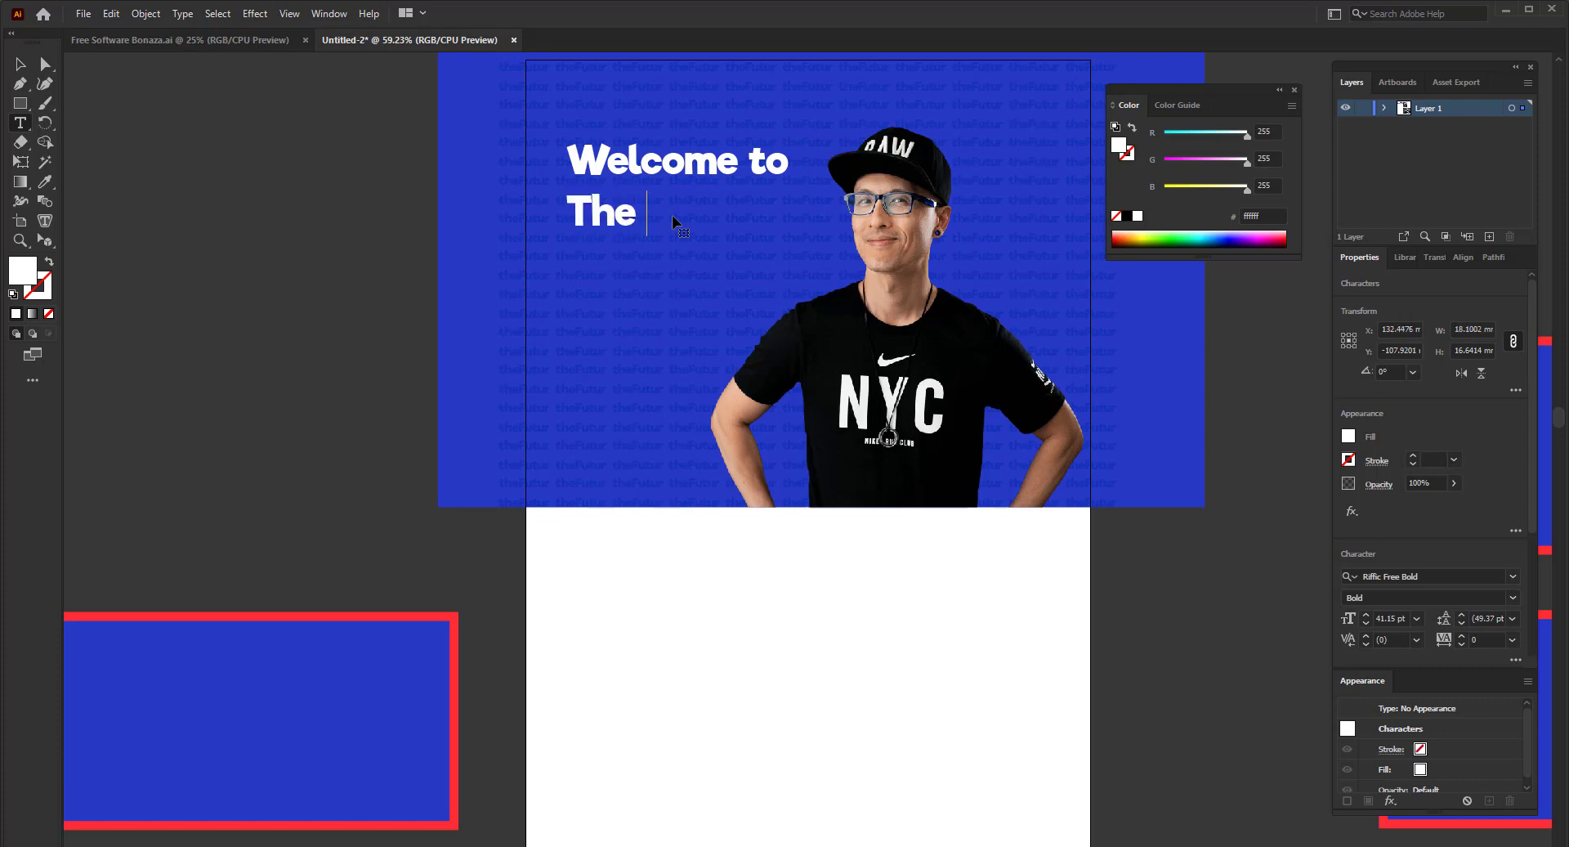
{"action": "key", "text": "BackSpace"}
{"action": "key", "text": "BackSpace"}
{"action": "key", "text": "BackSpace"}
{"action": "key", "text": "BackSpace"}
{"action": "type", "text": "the "}
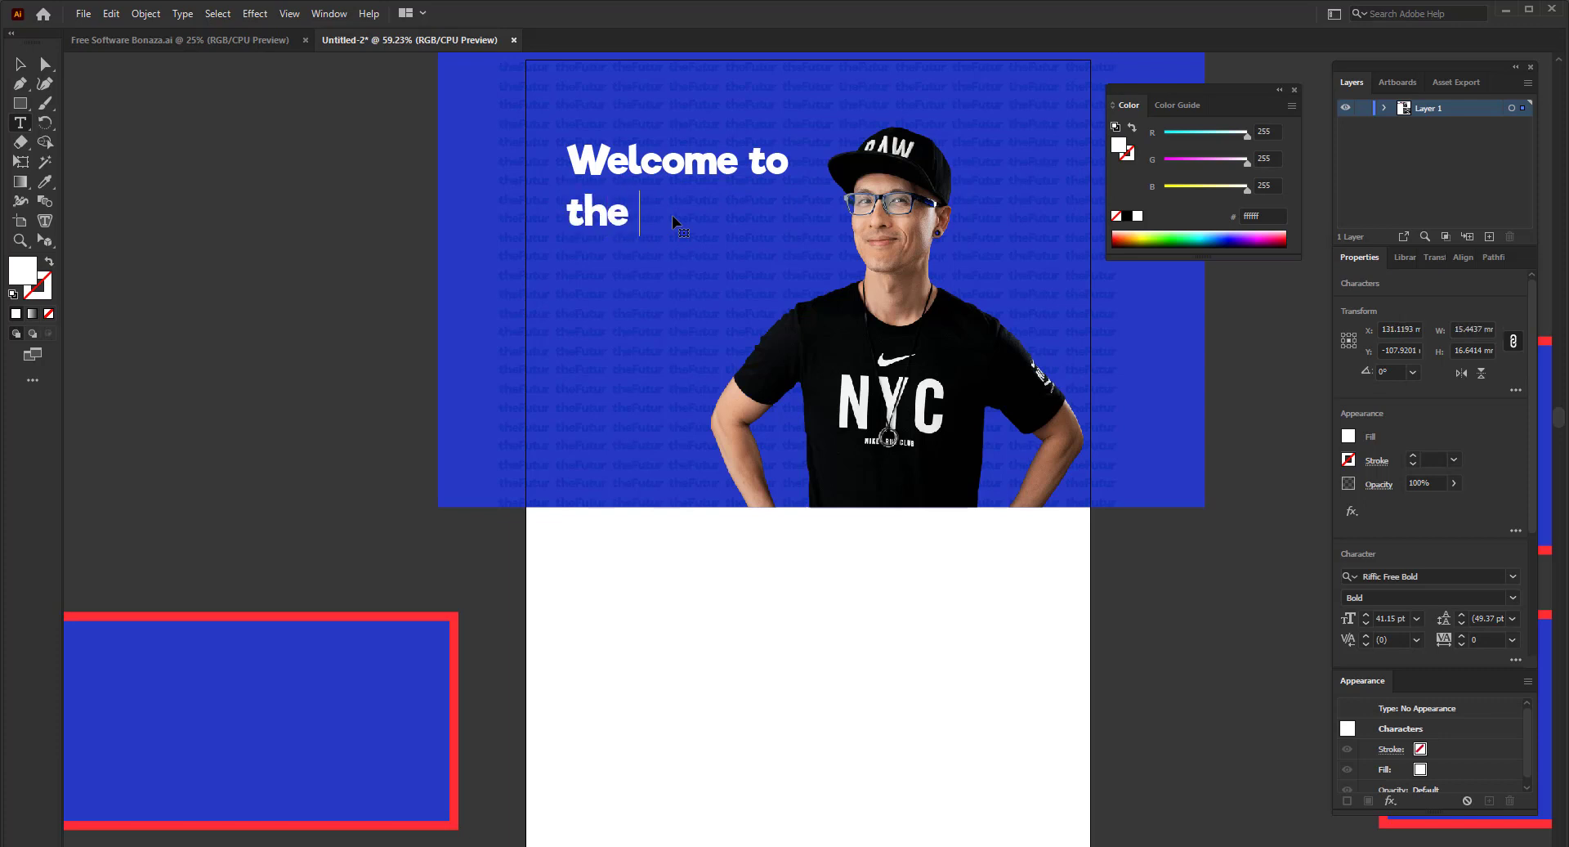
{"action": "type", "text": "Fut"}
{"action": "type", "text": "re"}
{"action": "key", "text": "BackSpace"}
{"action": "key", "text": "BackSpace"}
{"action": "type", "text": "ur"}
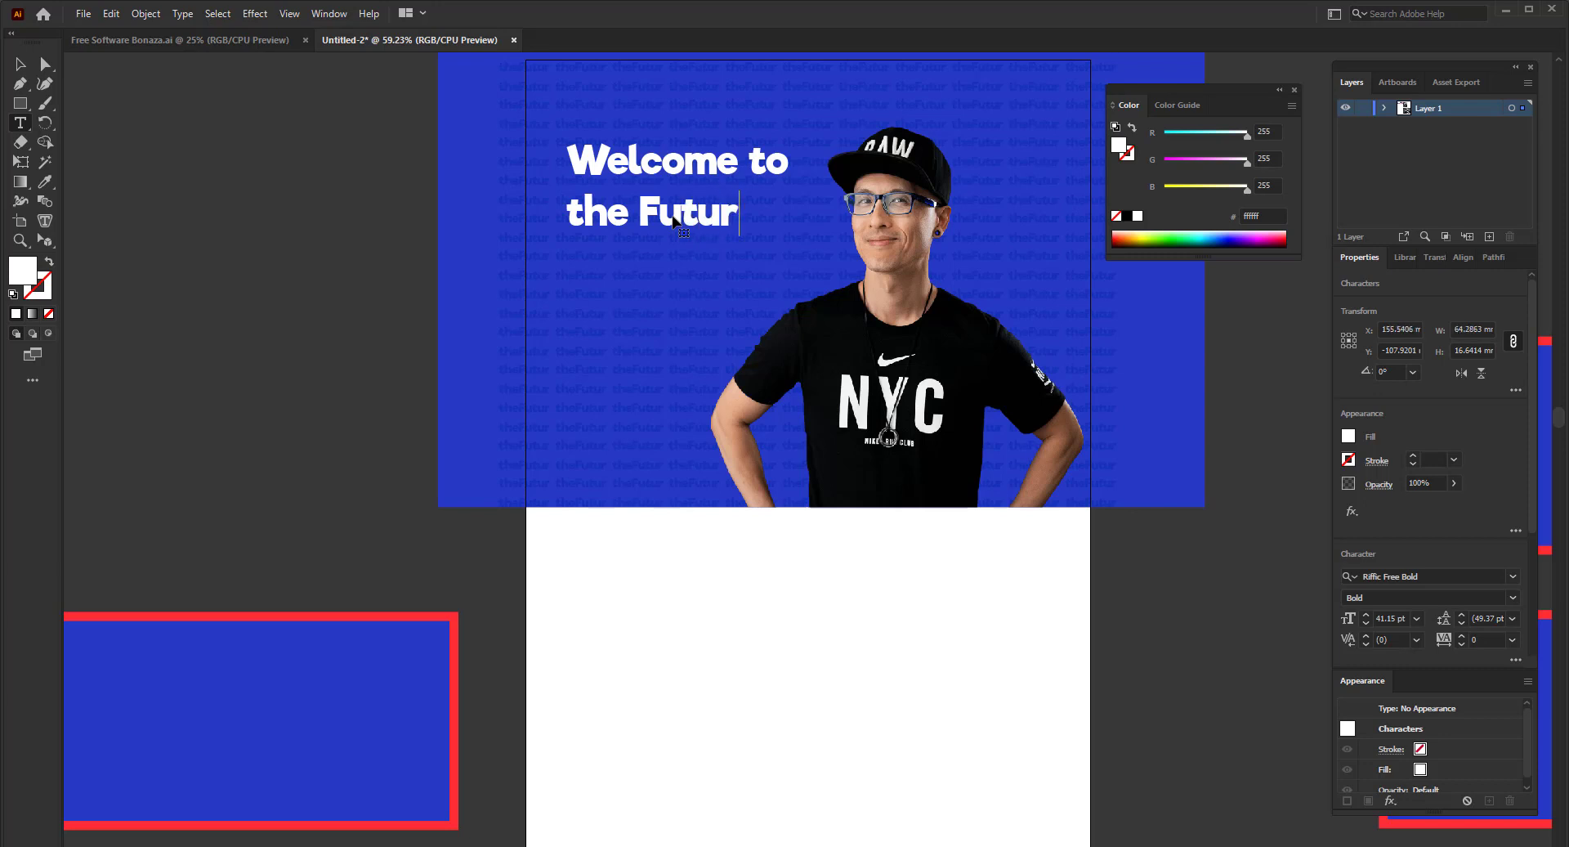
{"action": "key", "text": "Return"}
{"action": "type", "text": "Academy"}
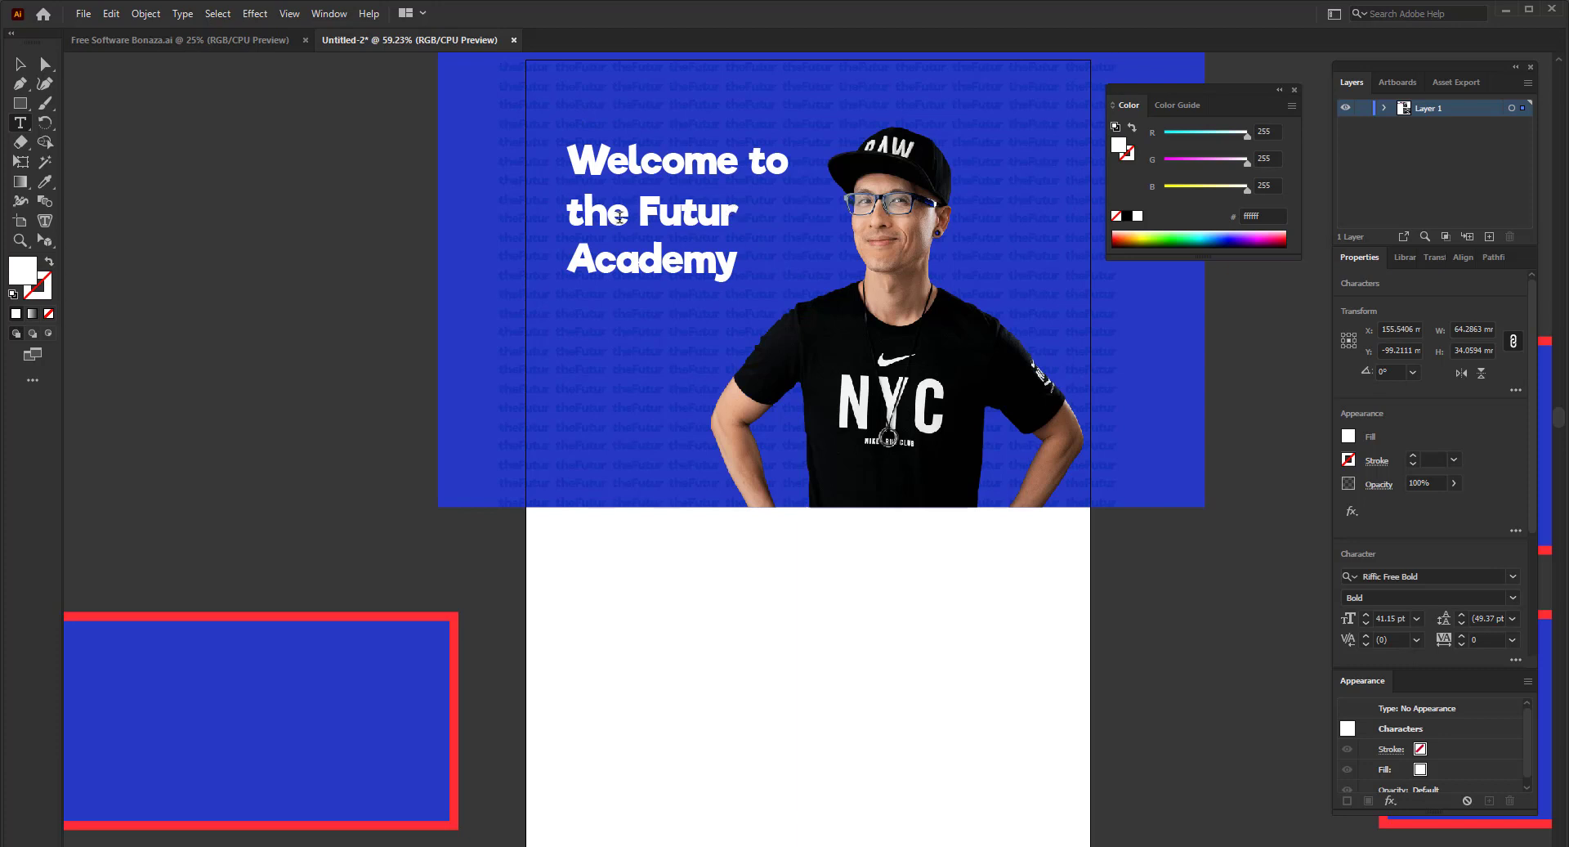
- Close up the name to "theFutur" and transfer "to" from the first heading line to the start of the second
{"action": "left_click", "coordinate": [639, 214]}
{"action": "key", "text": "BackSpace"}
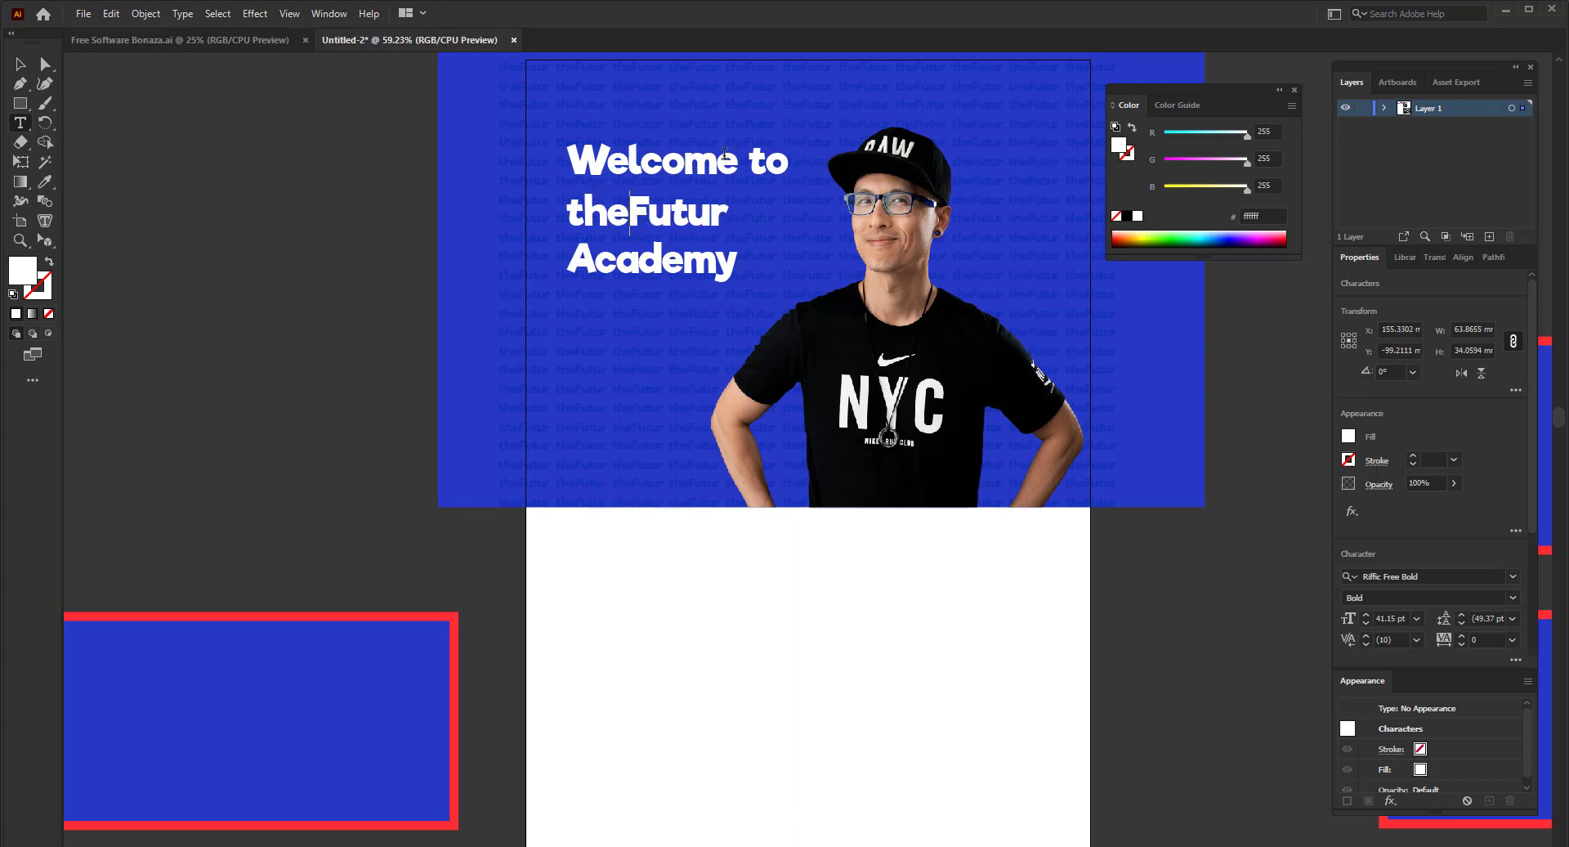
{"action": "left_click_drag", "start_coordinate": [750, 160], "coordinate": [792, 161]}
{"action": "key", "text": "BackSpace"}
{"action": "left_click", "coordinate": [562, 206]}
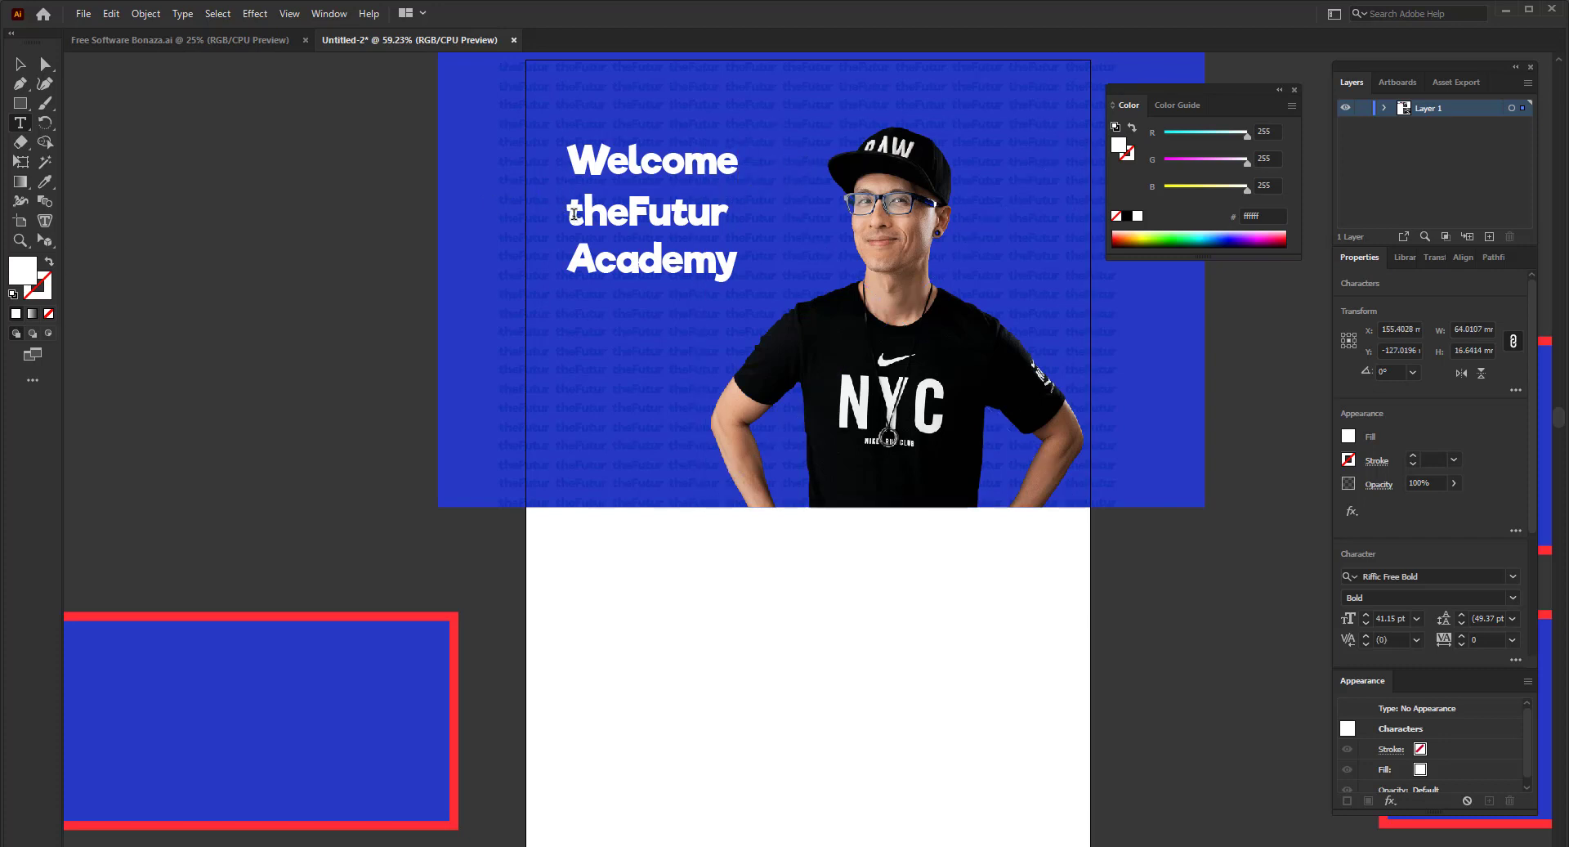
{"action": "type", "text": "to"}
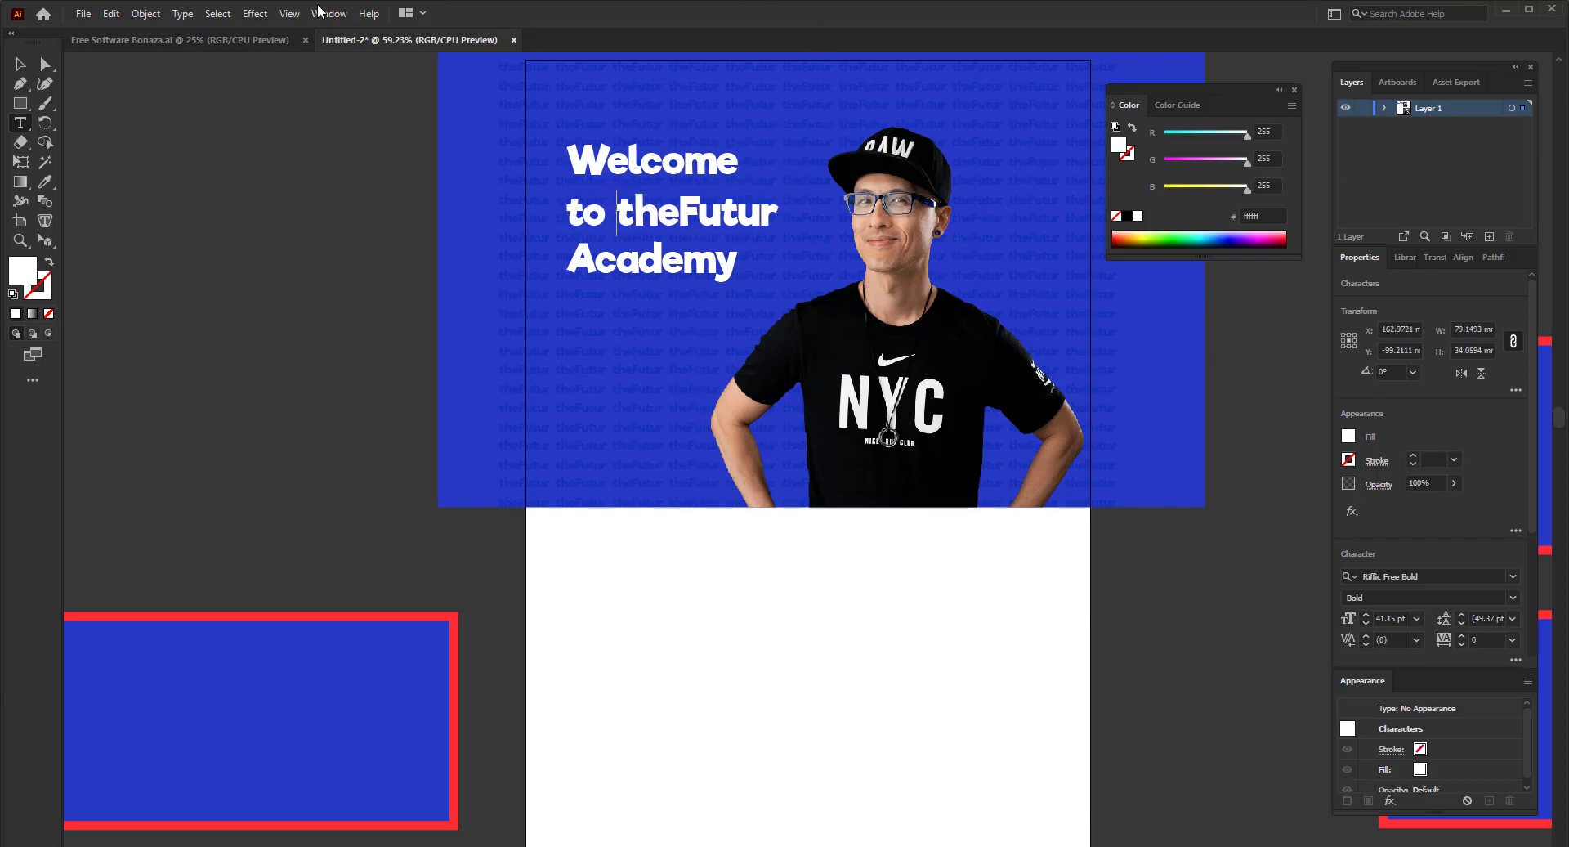
- Move both heading texts up together and enlarge "Welcome" so it is bigger than the lines below
{"action": "left_click", "coordinate": [20, 64]}
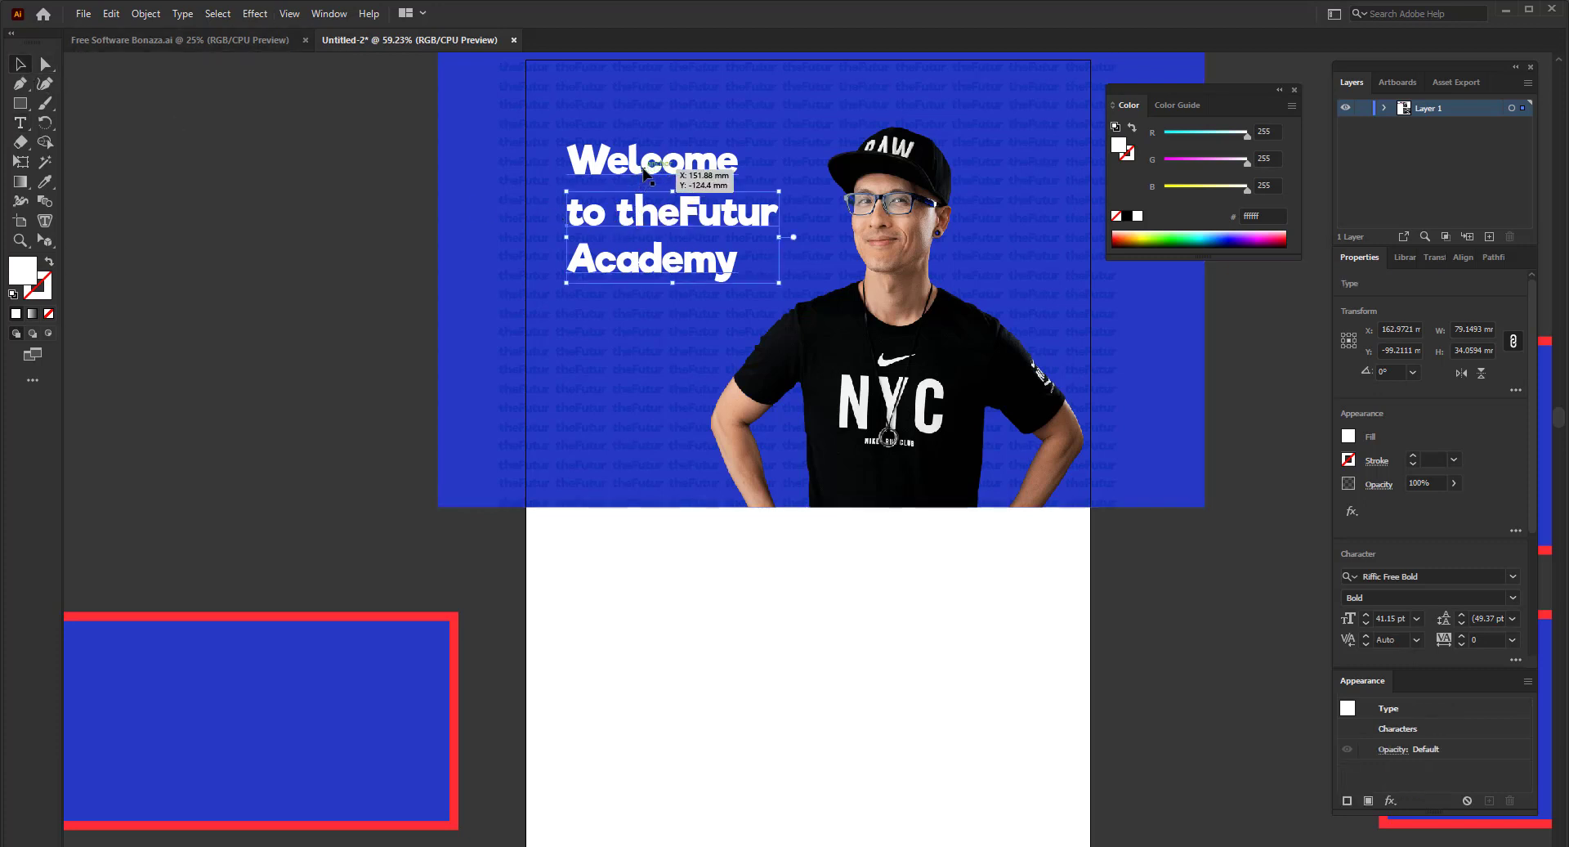
{"action": "left_click_drag", "start_coordinate": [650, 180], "coordinate": [650, 146]}
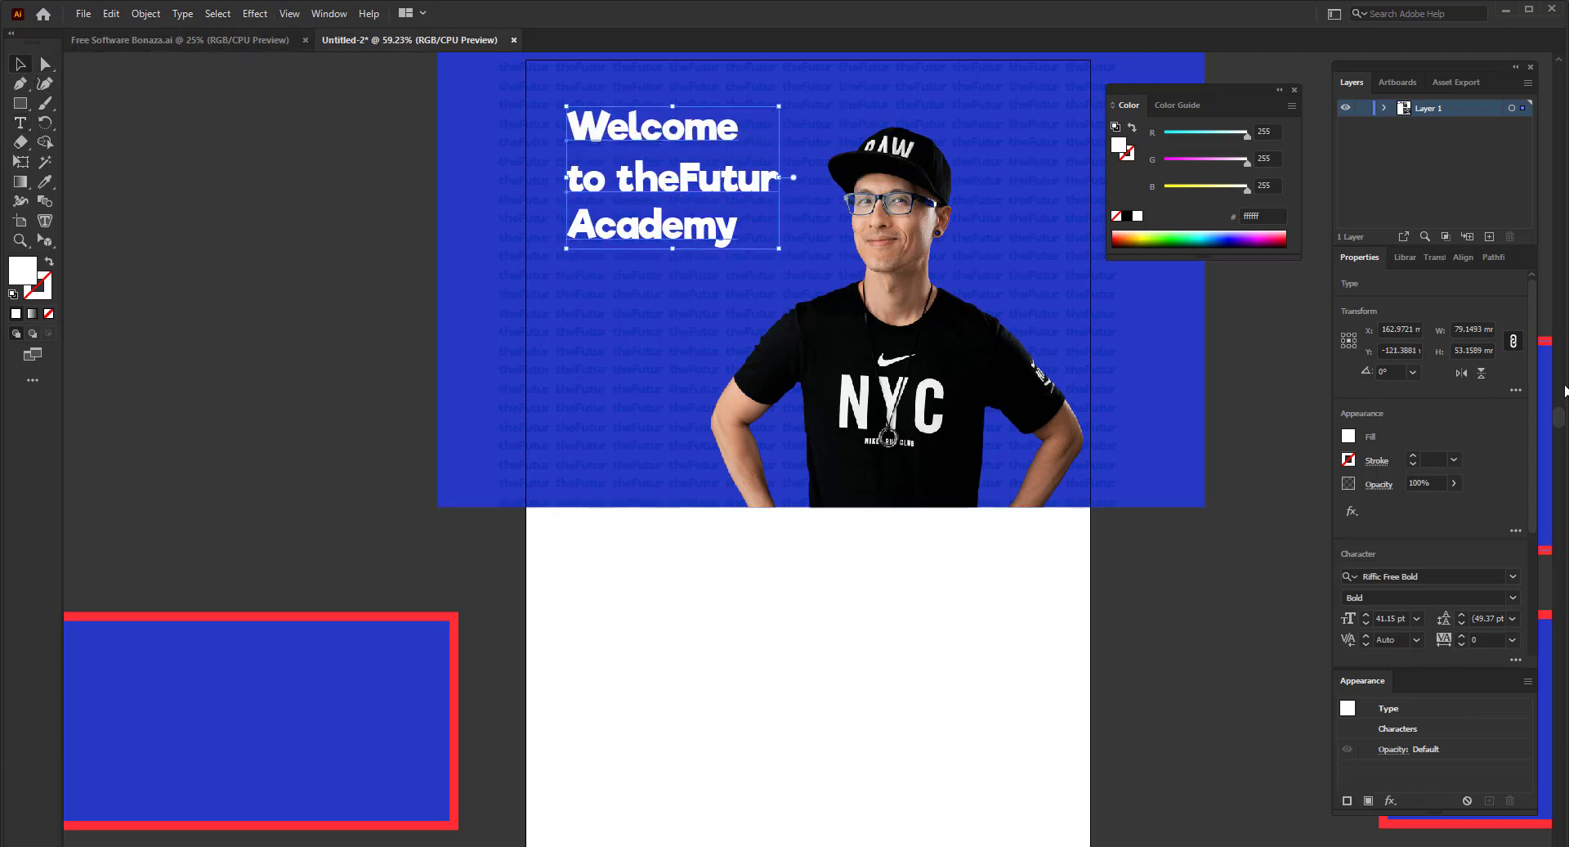
{"action": "left_click", "coordinate": [1513, 576]}
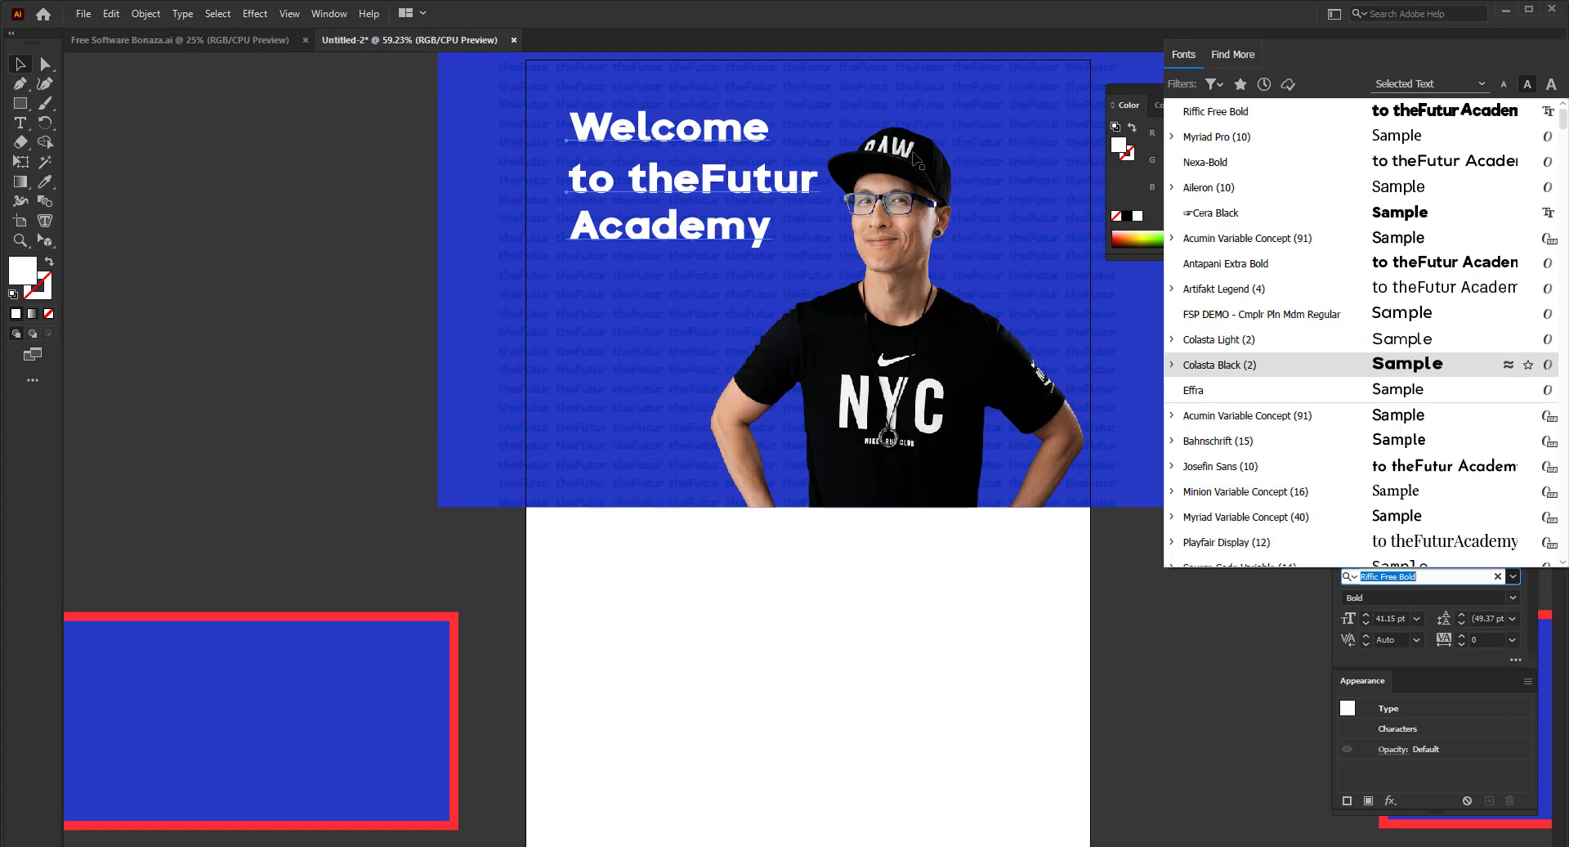
{"action": "left_click", "coordinate": [377, 186]}
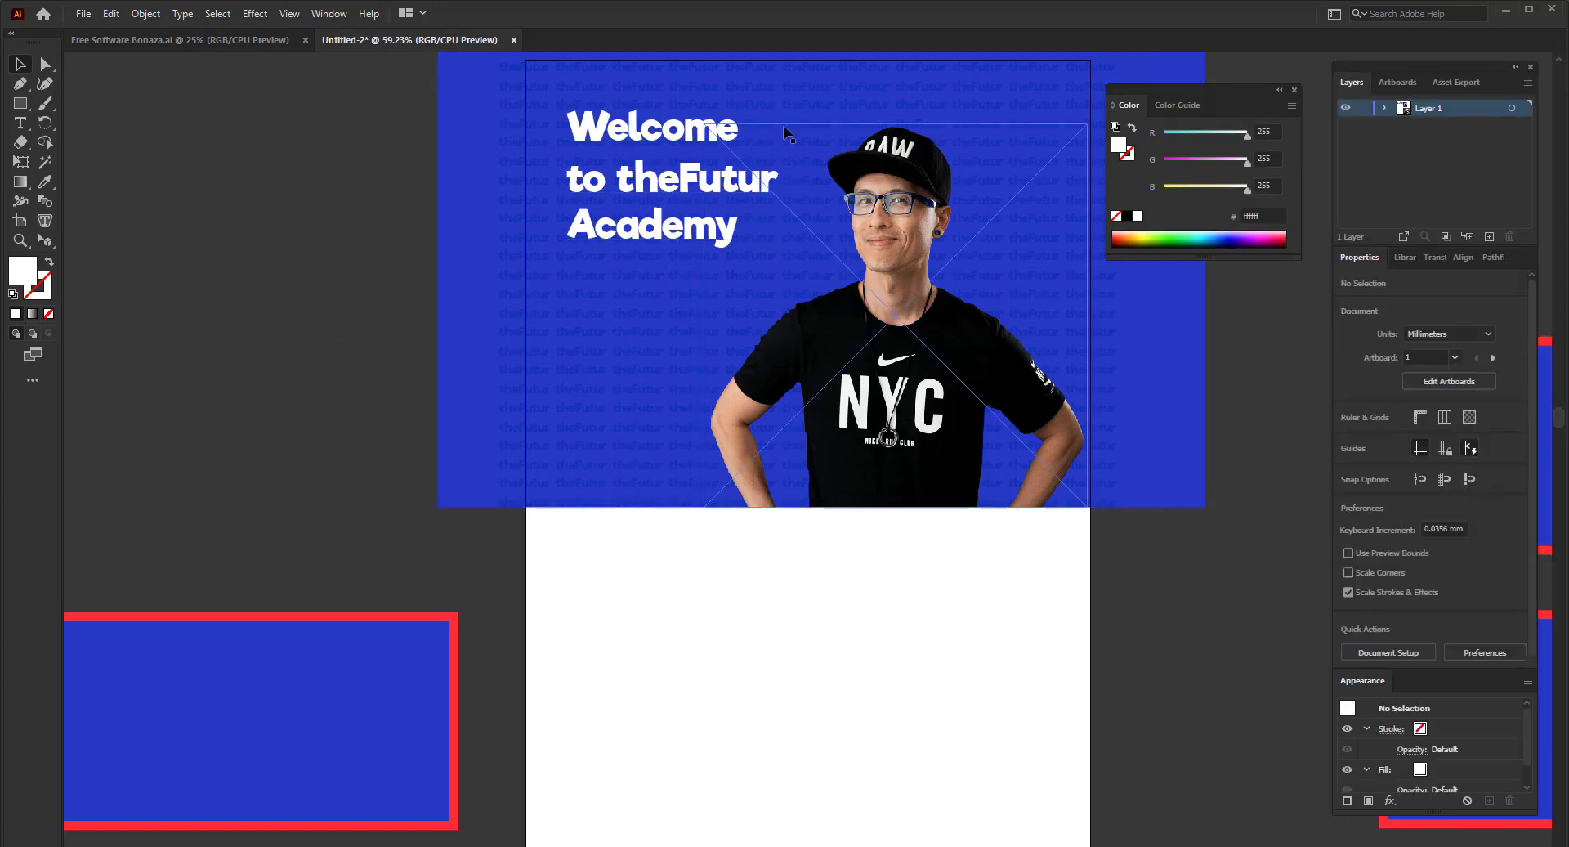
{"action": "left_click", "coordinate": [671, 131]}
{"action": "left_click_drag", "start_coordinate": [754, 154], "coordinate": [806, 168]}
- Set the "to theFutur Academy" text to Effra Regular and tighten its leading to 37.37 pt
{"action": "left_click", "coordinate": [660, 206]}
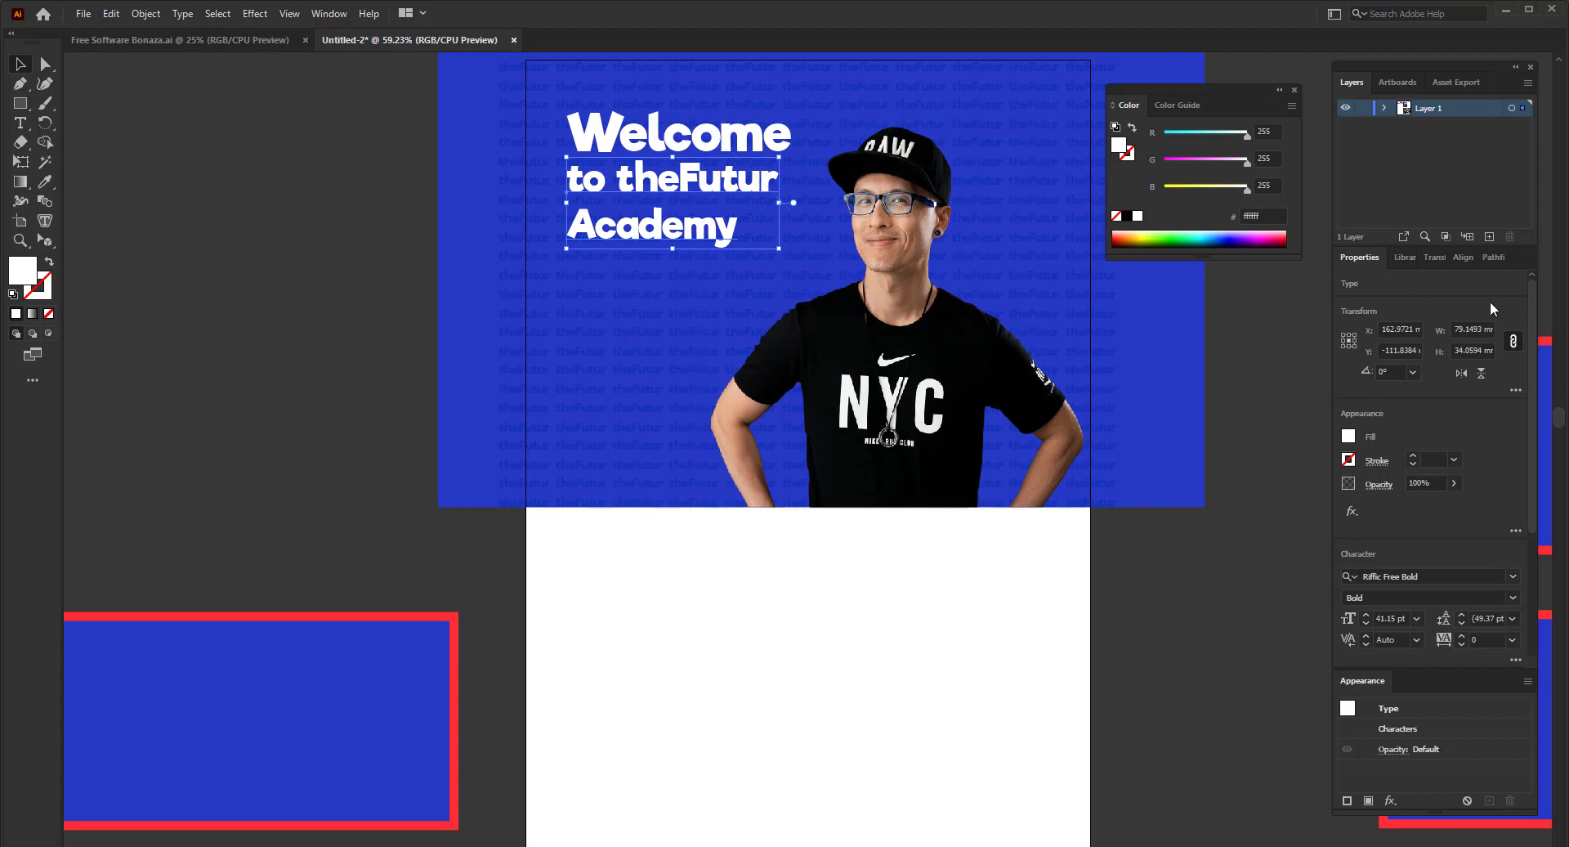
{"action": "left_click", "coordinate": [1513, 576]}
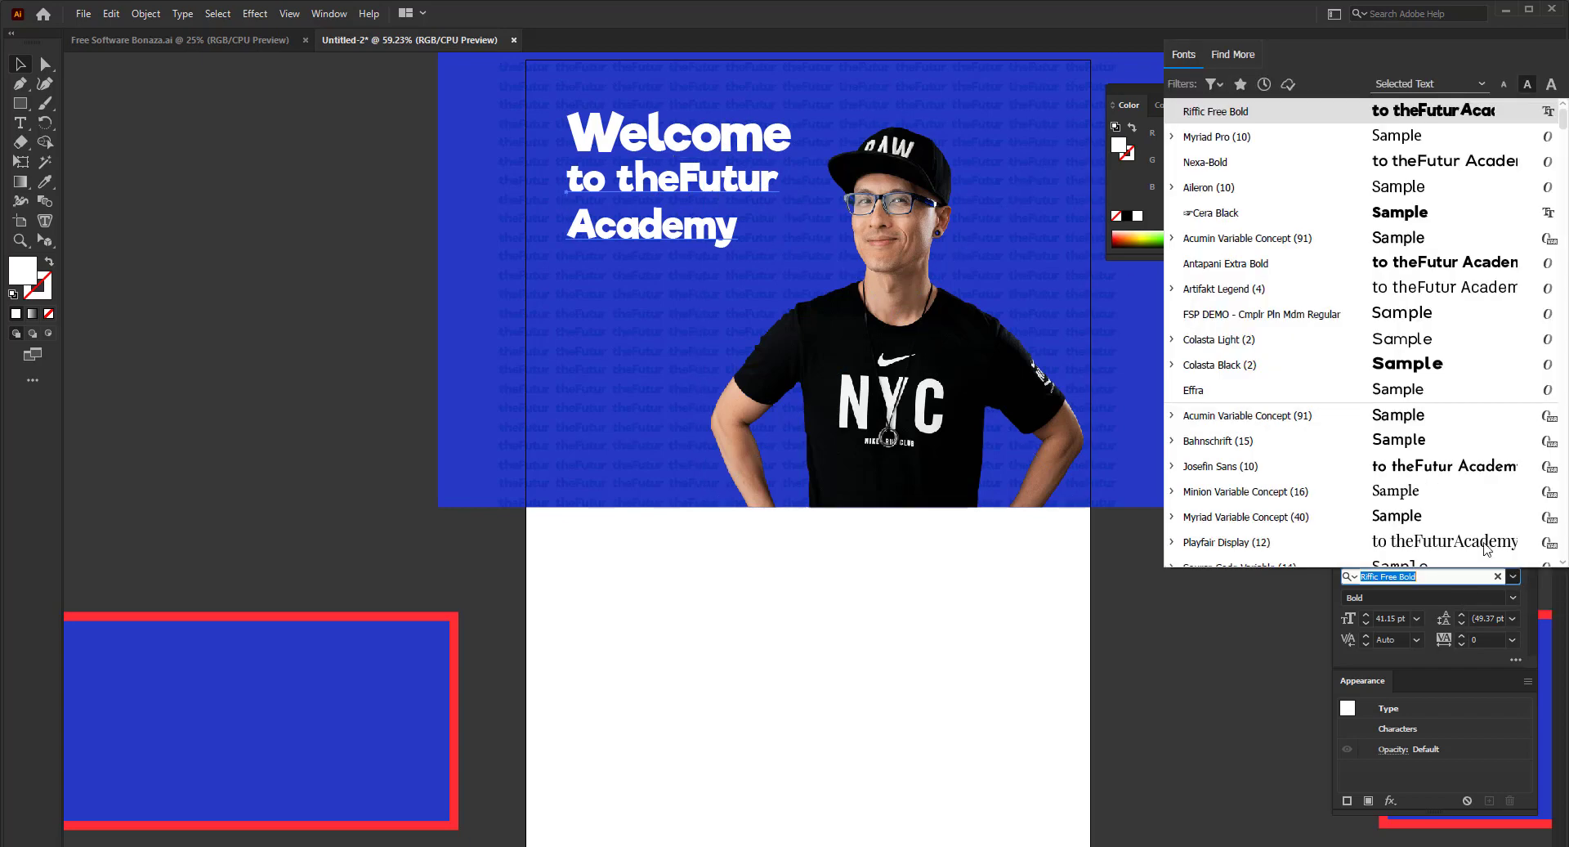
{"action": "left_click", "coordinate": [1324, 391]}
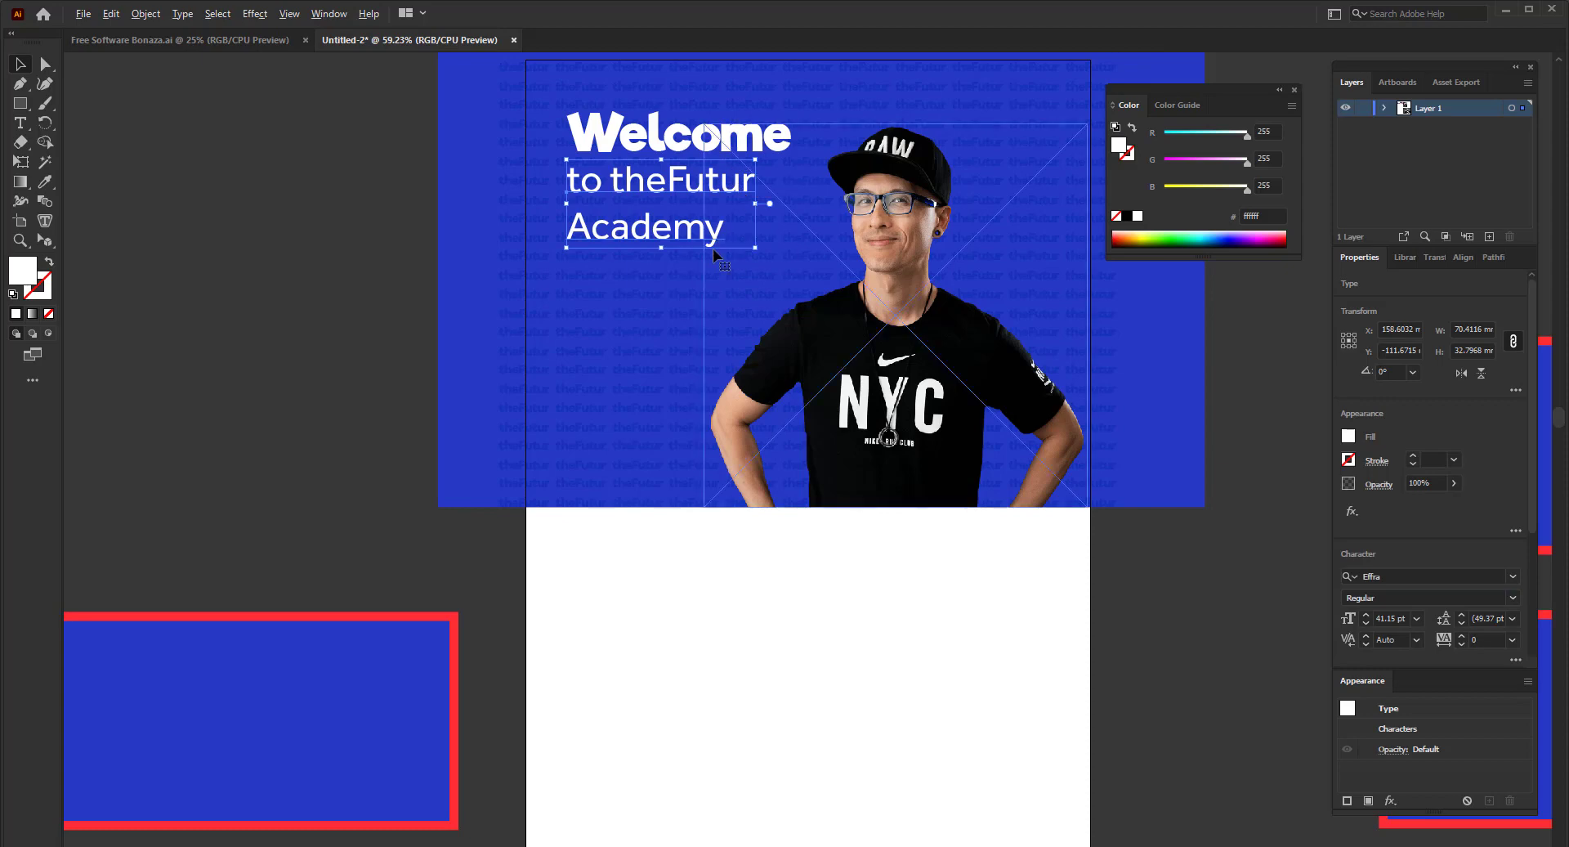
{"action": "key", "text": "alt+Up"}
{"action": "key", "text": "alt+Up"}
{"action": "key", "text": "alt+Up"}
{"action": "key", "text": "alt+Up"}
{"action": "key", "text": "alt+Up"}
{"action": "key", "text": "alt+Up"}
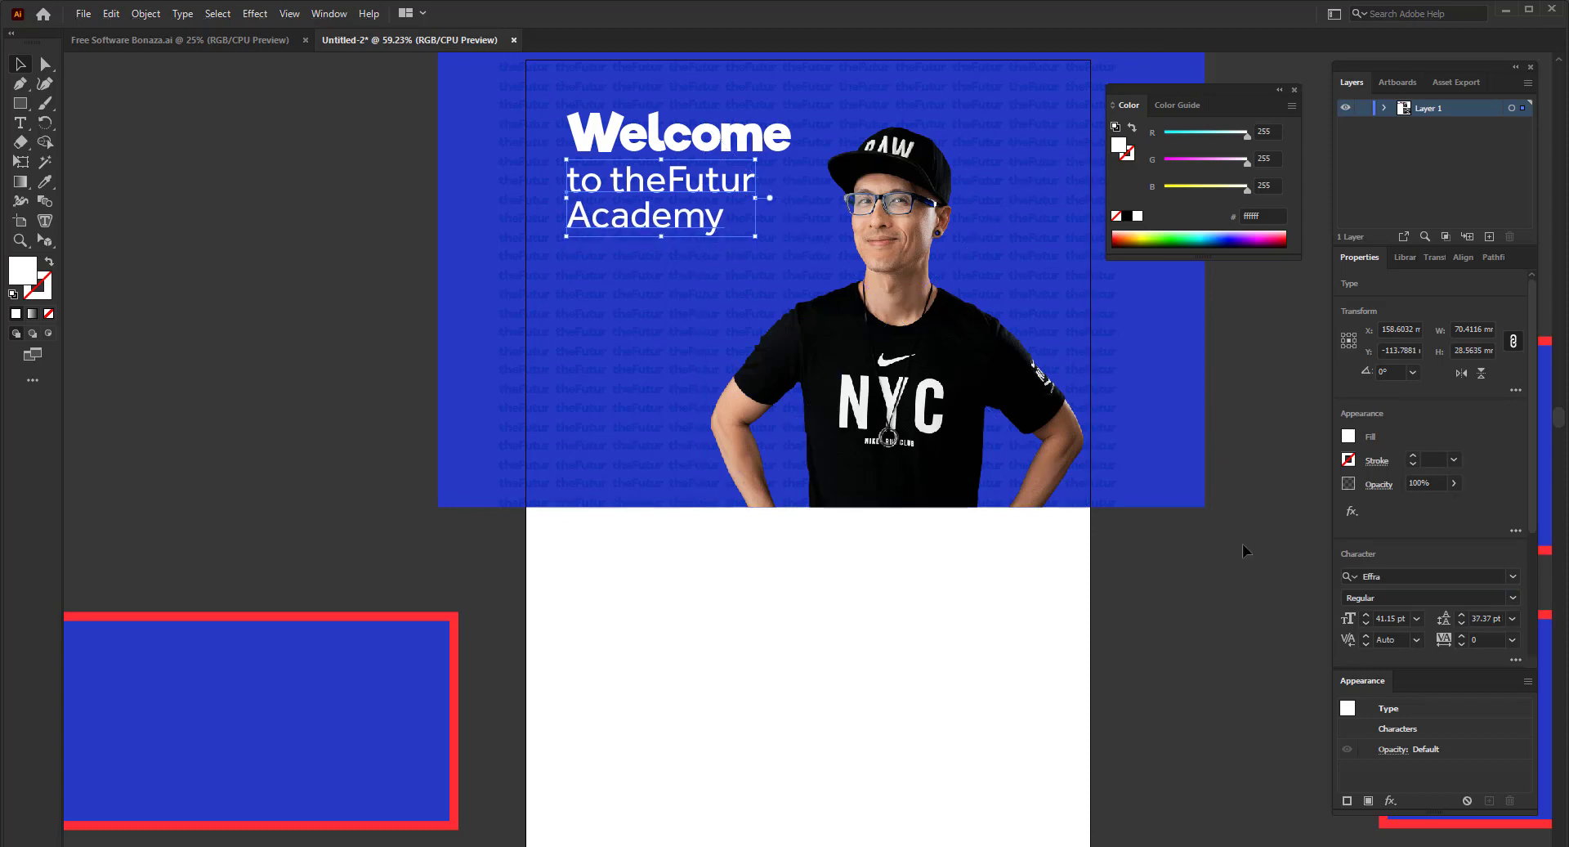
- Reduce the "to theFutur Academy" text to 32 pt and tighten its leading to 27.37 pt
{"action": "left_click", "coordinate": [1366, 623]}
{"action": "left_click", "coordinate": [1366, 624]}
{"action": "left_click", "coordinate": [1365, 623]}
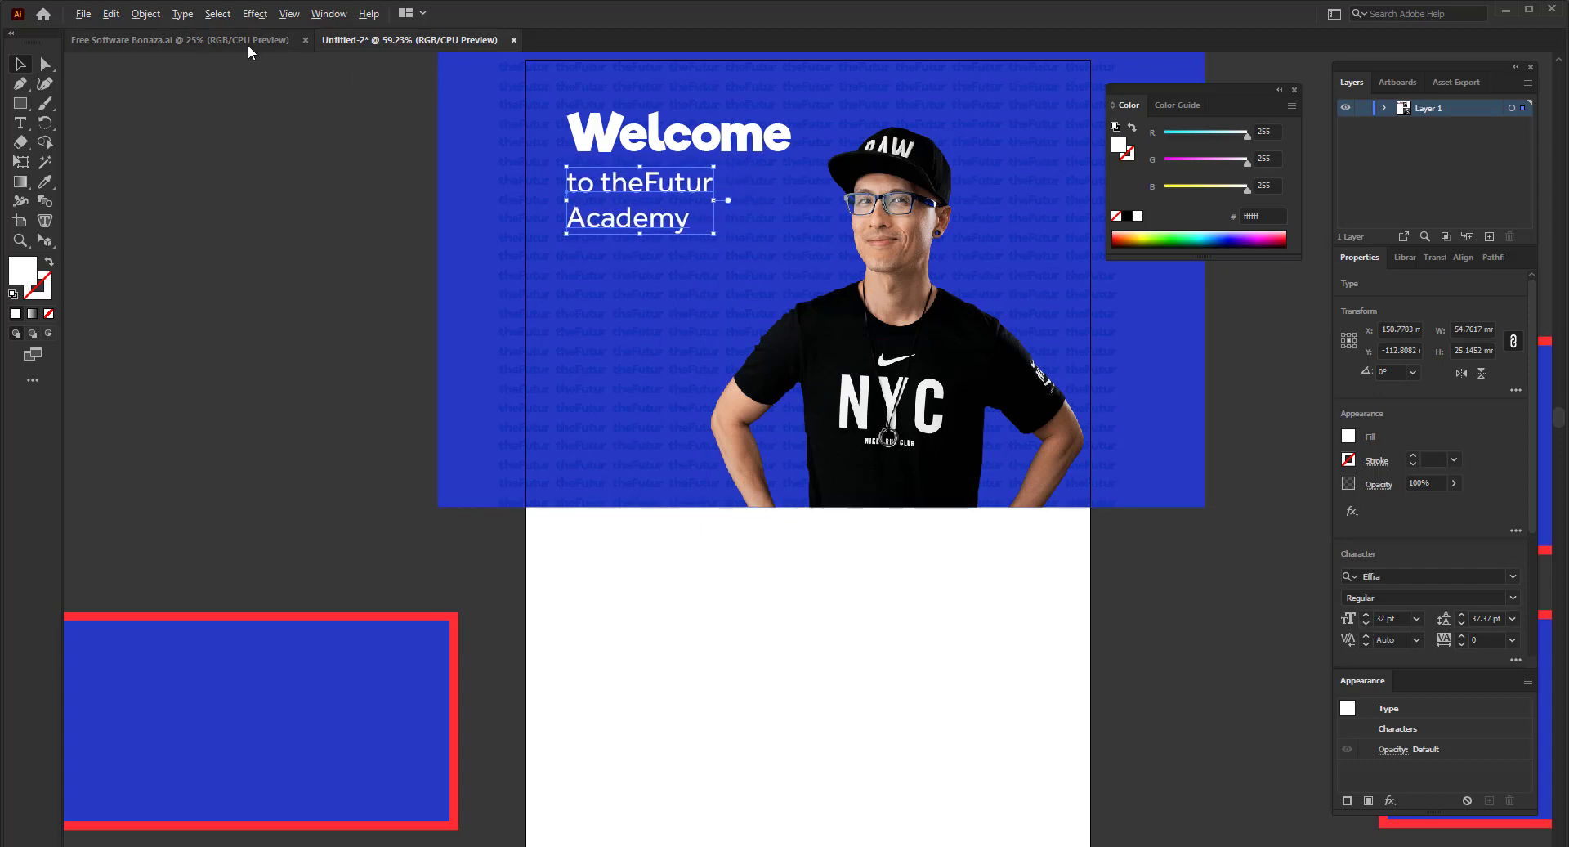
{"action": "key", "text": "ctrl+equal"}
{"action": "key", "text": "ctrl+equal"}
{"action": "key", "text": "ctrl+equal"}
{"action": "key", "text": "ctrl+equal"}
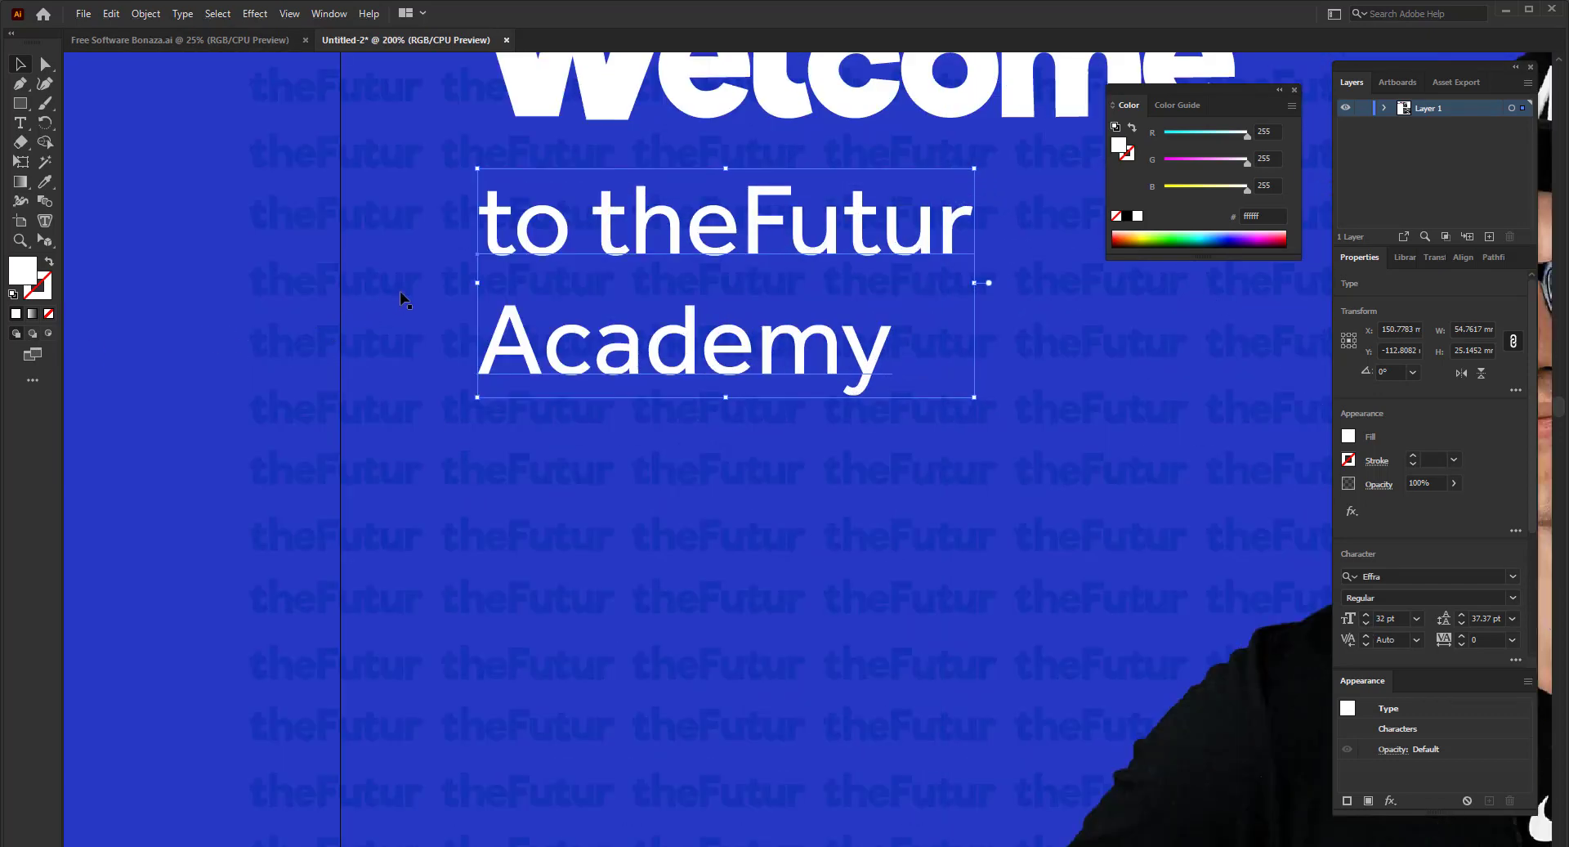
{"action": "scroll", "coordinate": [476, 326], "scroll_direction": "up", "scroll_amount": 1}
{"action": "key", "text": "alt+Up"}
{"action": "key", "text": "alt+Up"}
{"action": "key", "text": "alt+Up"}
{"action": "key", "text": "alt+Up"}
{"action": "key", "text": "alt+Up"}
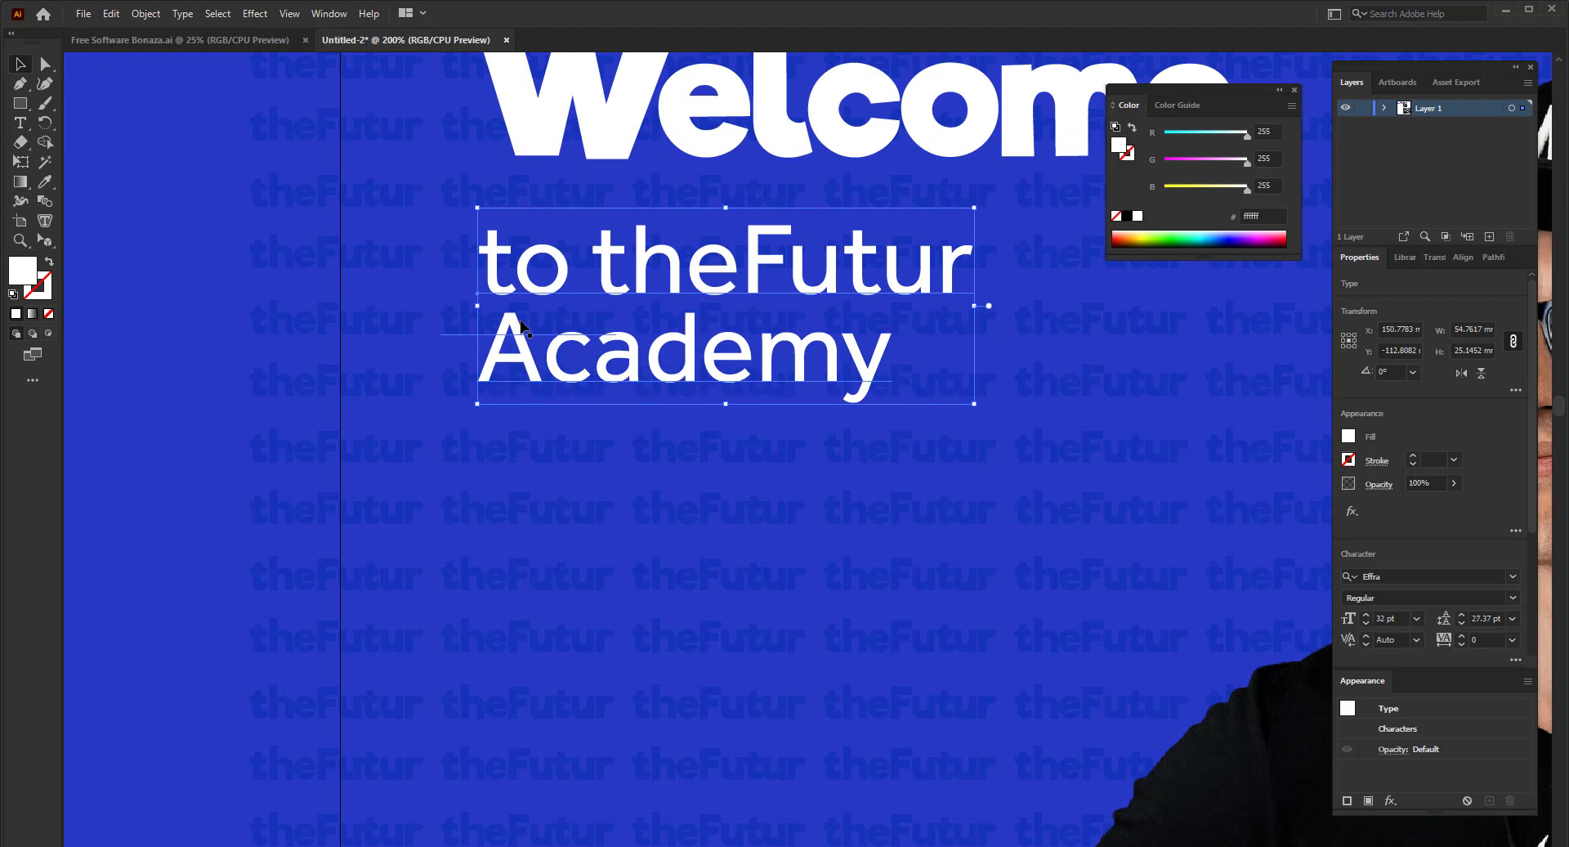
- Reword "theFutur" in the line under "Welcome" as "the future", with a space, lowercase f and final e
{"action": "key", "text": "ctrl+minus"}
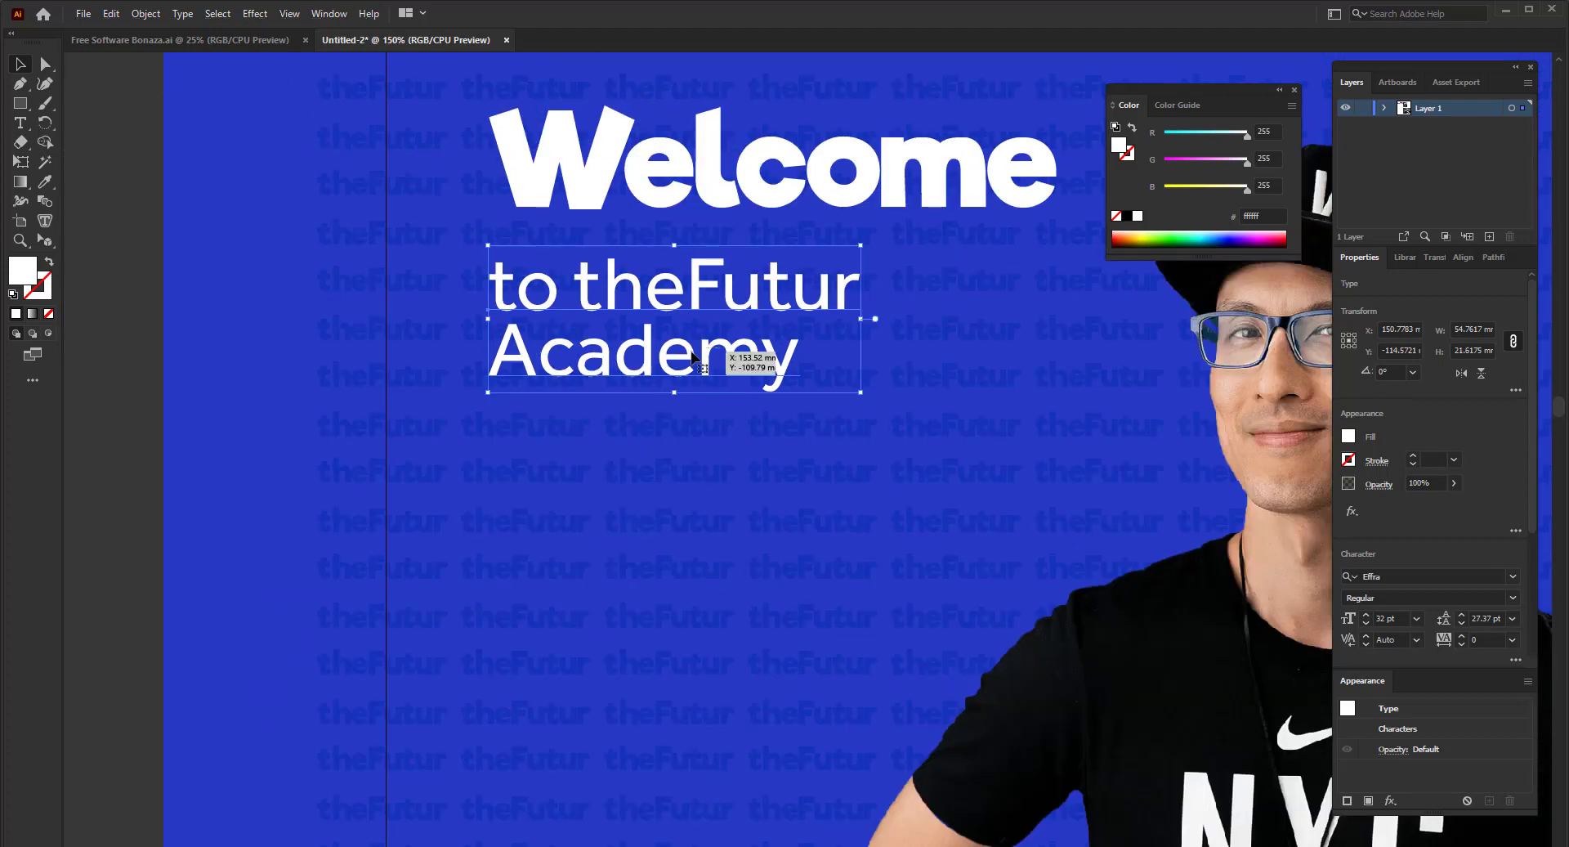
{"action": "double_click", "coordinate": [685, 304]}
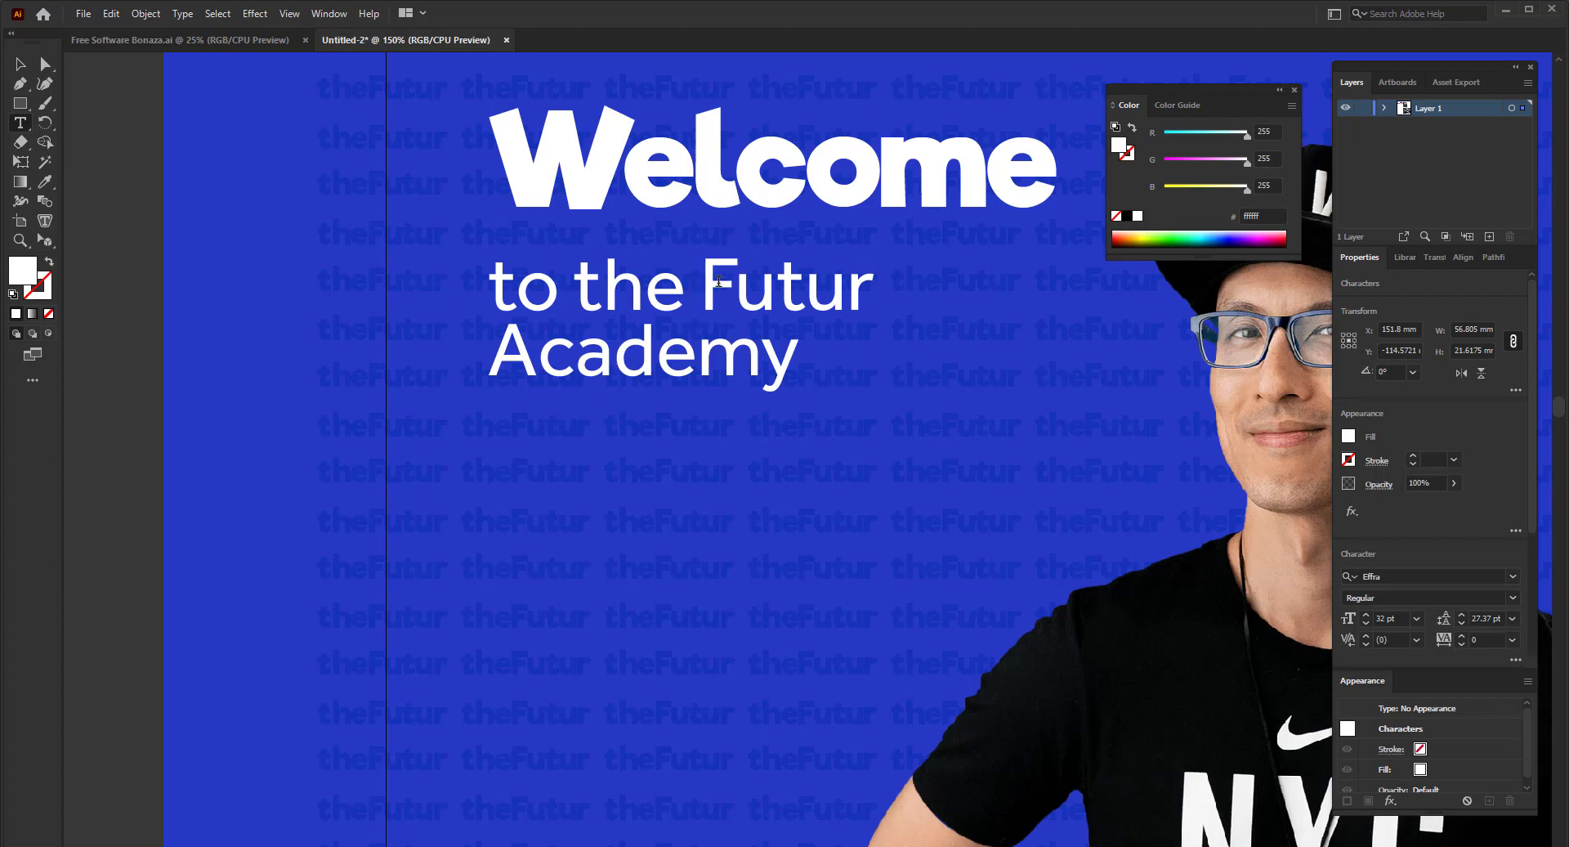
{"action": "key", "text": "shift+Right"}
{"action": "type", "text": "f"}
{"action": "left_click", "coordinate": [857, 284]}
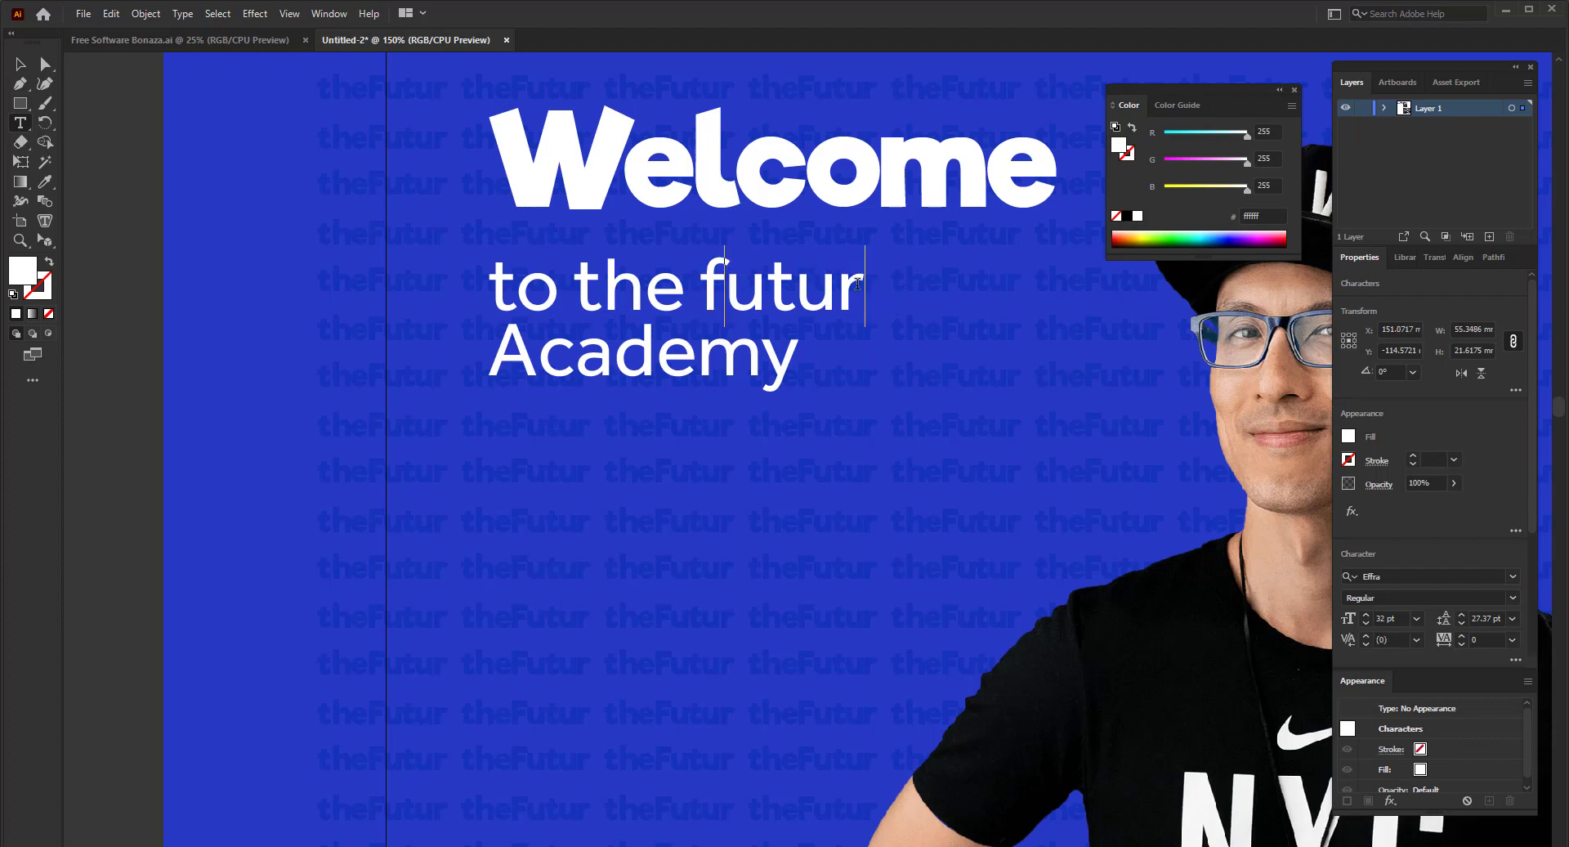
{"action": "type", "text": "e"}
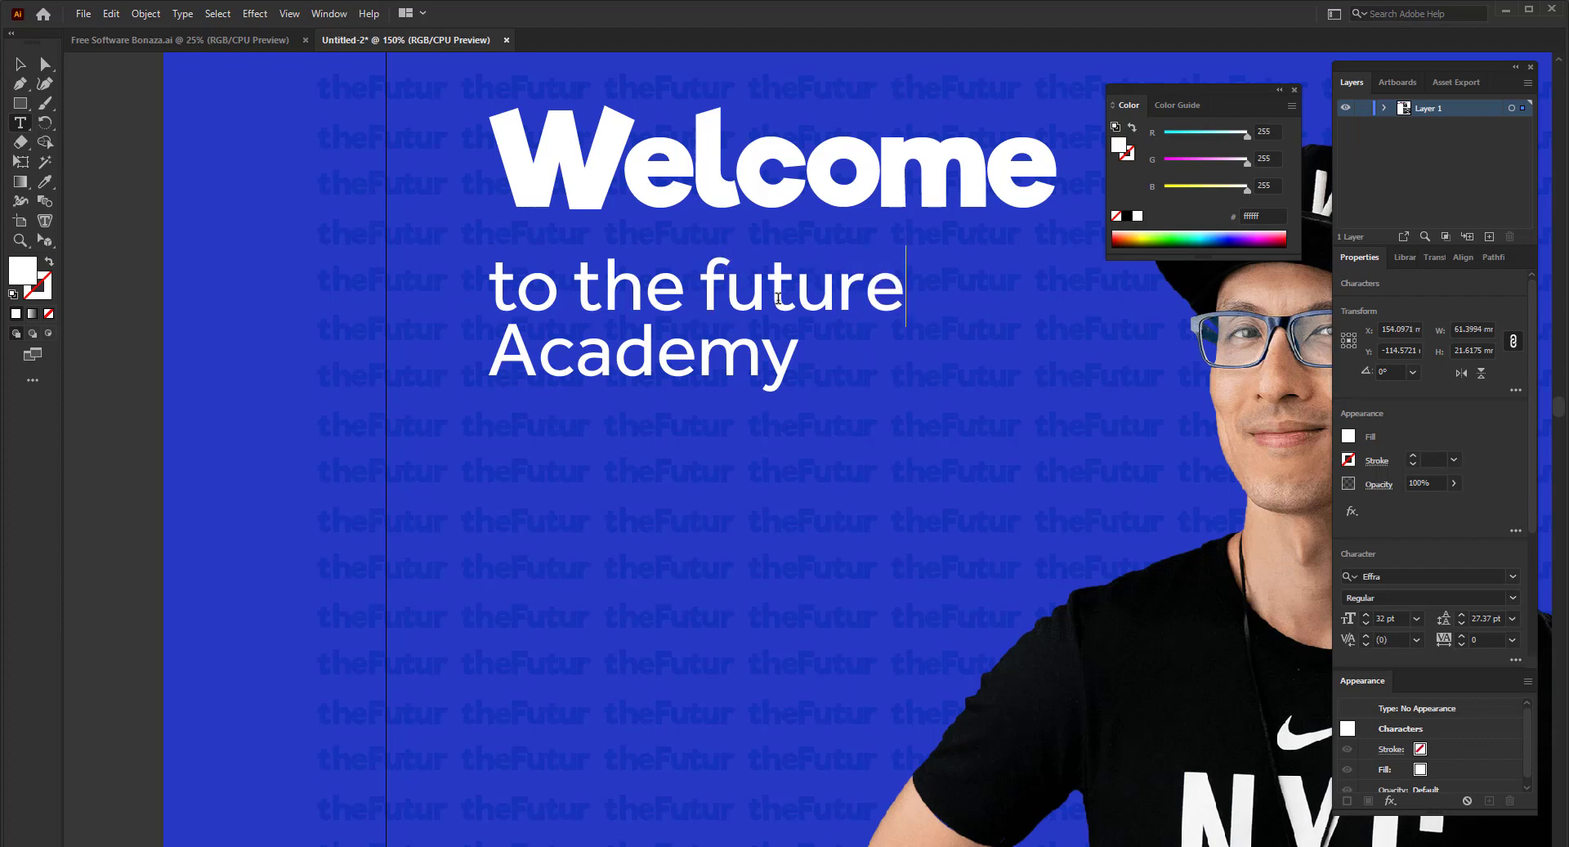
- Change "Academy" to lowercase "academy" and join it to the line above to read "to the future academy"
{"action": "left_click", "coordinate": [494, 344]}
{"action": "key", "text": "shift+Right"}
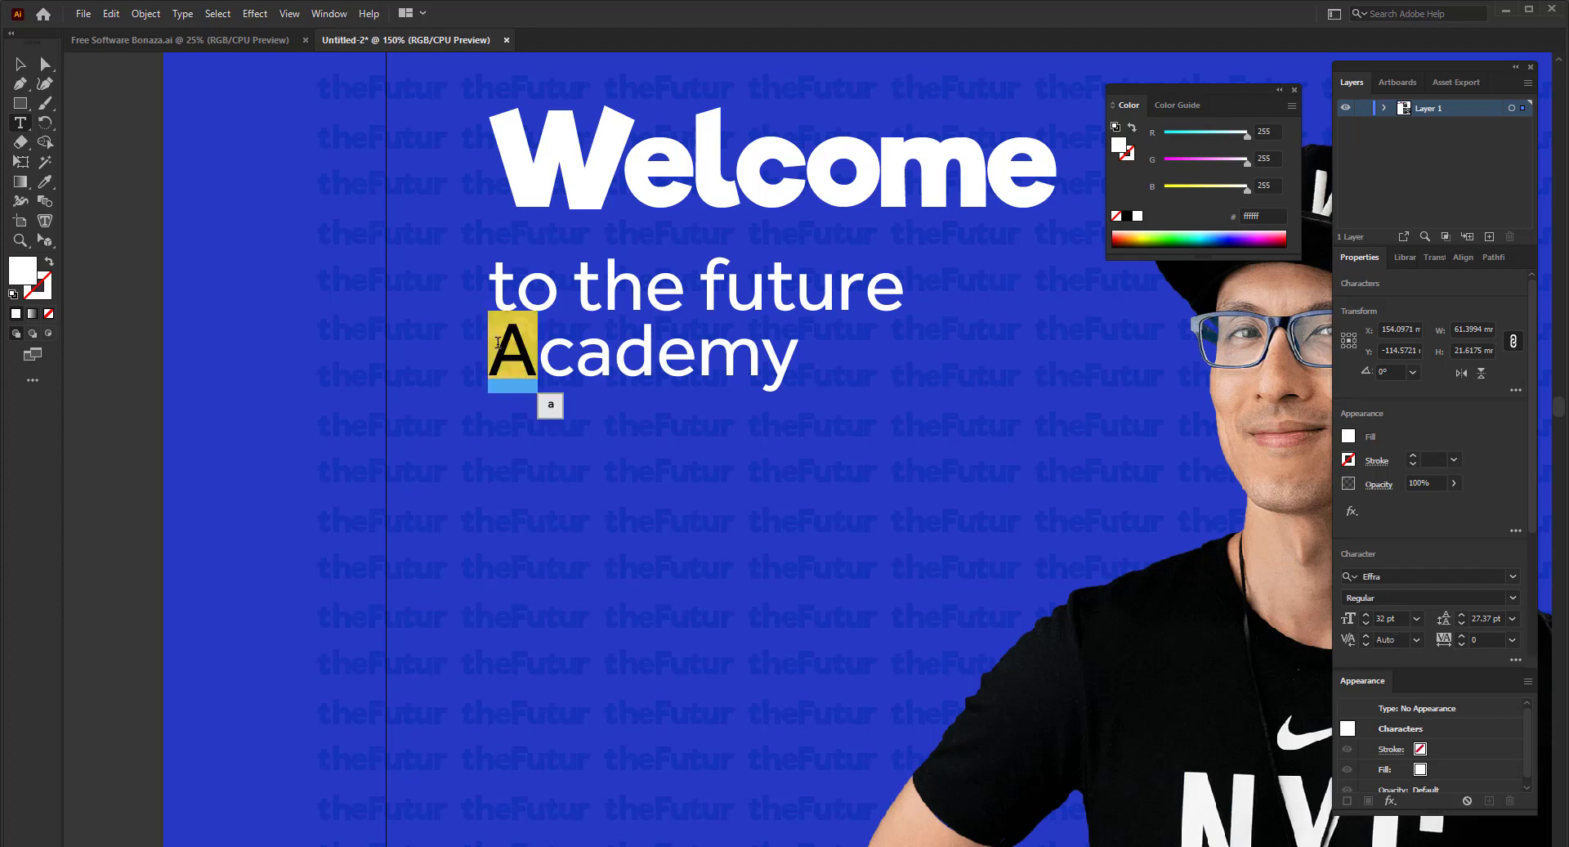
{"action": "type", "text": "a"}
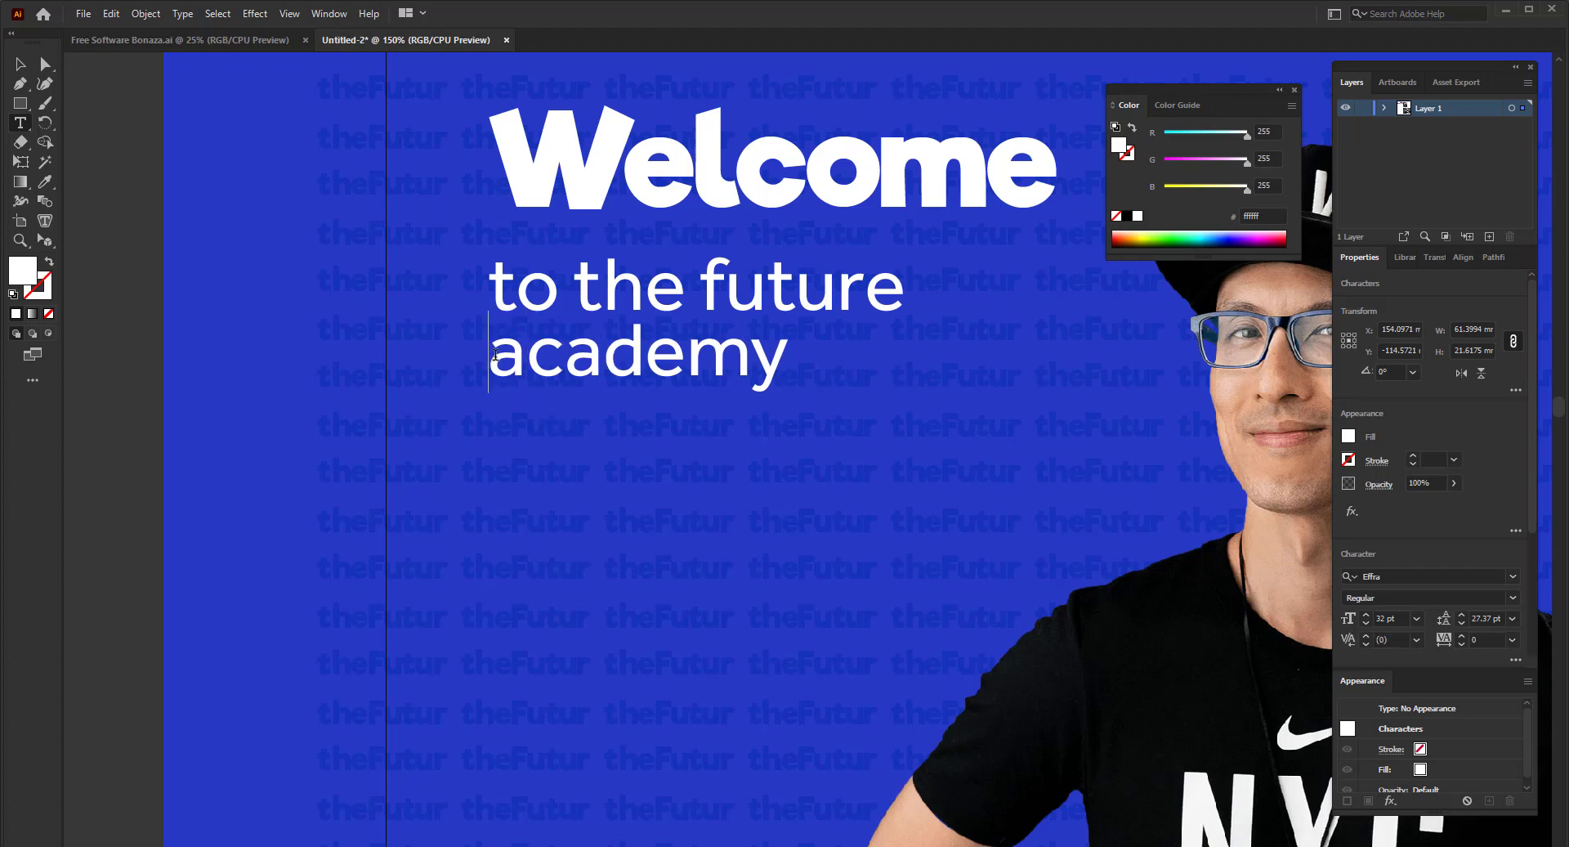
{"action": "key", "text": "BackSpace"}
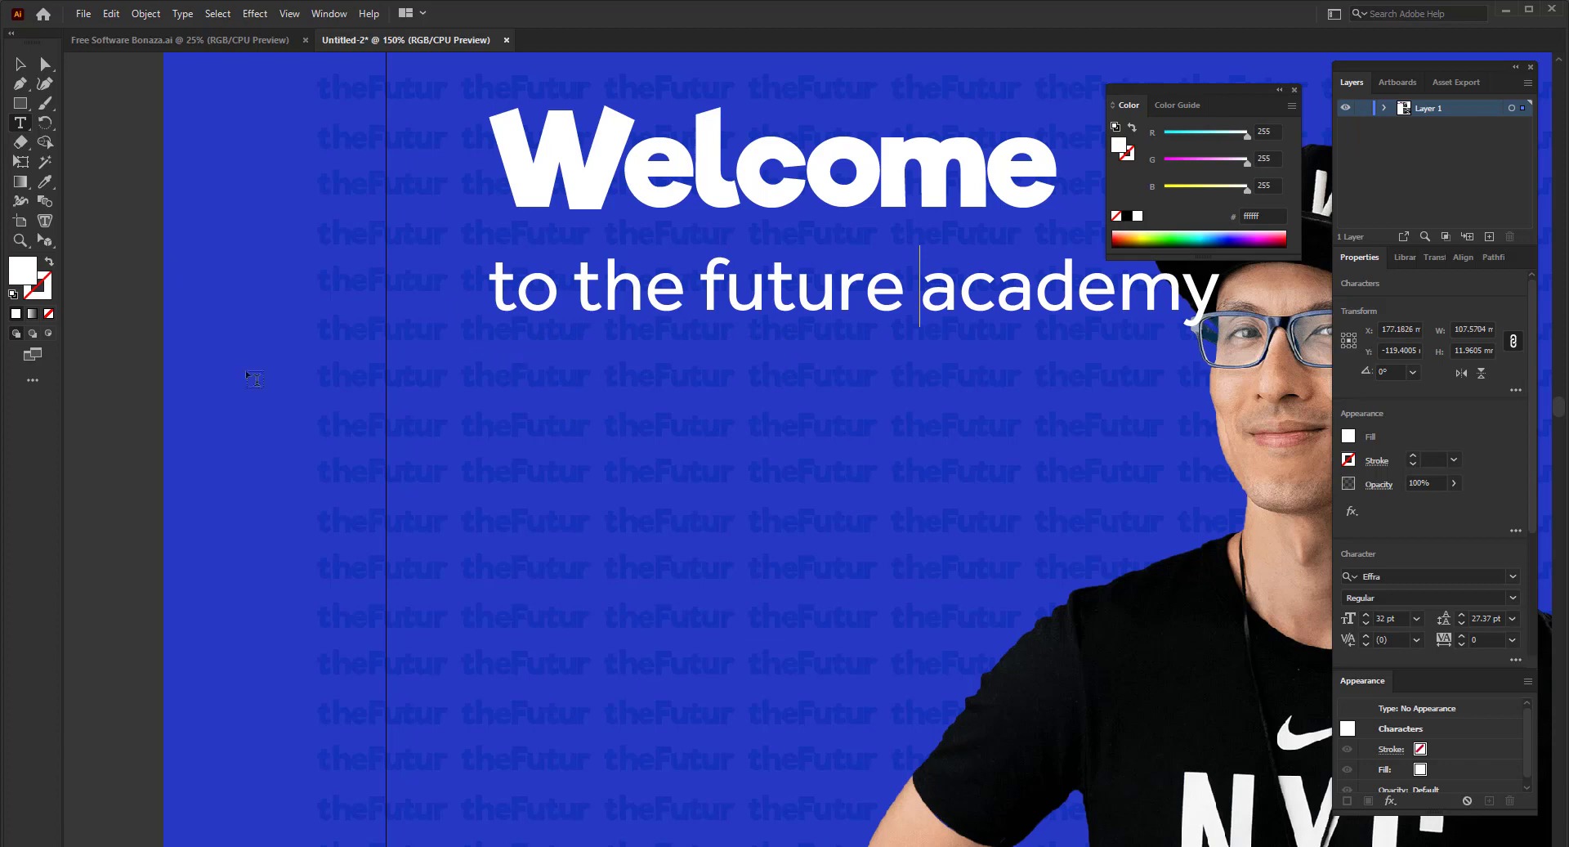
{"action": "key", "text": "ctrl+minus"}
{"action": "key", "text": "ctrl+minus"}
{"action": "left_click", "coordinate": [21, 64]}
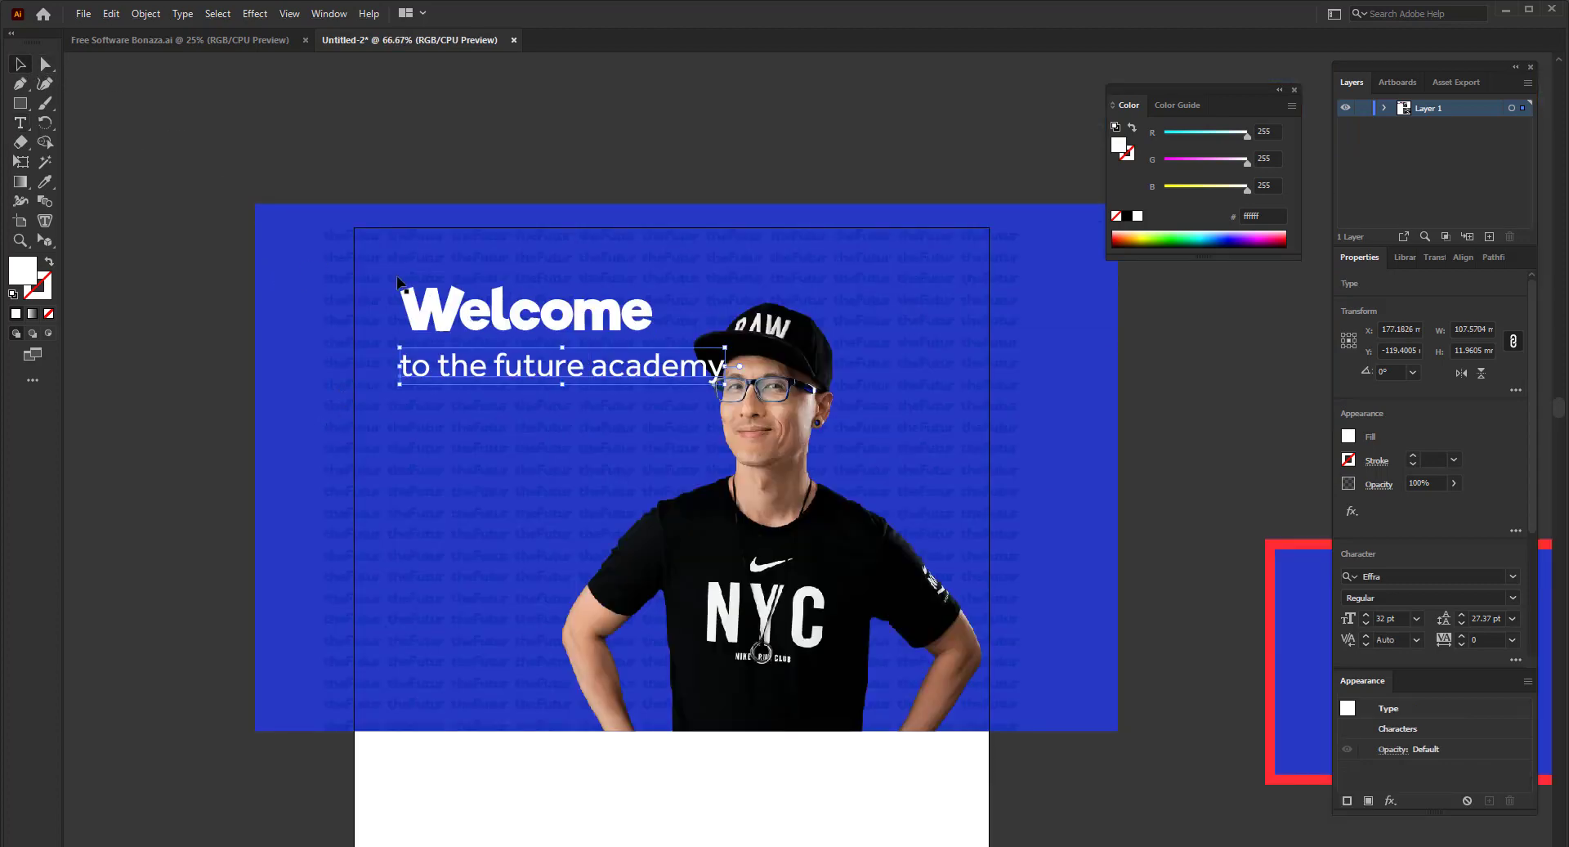
- Scale "to the future academy" down to the width of "Welcome", about 24.66 pt, and move it up closer to it
{"action": "key", "text": "ctrl+plus"}
{"action": "left_click_drag", "start_coordinate": [795, 358], "coordinate": [623, 394]}
{"action": "key", "text": "ctrl+plus"}
{"action": "key", "text": "ctrl+plus"}
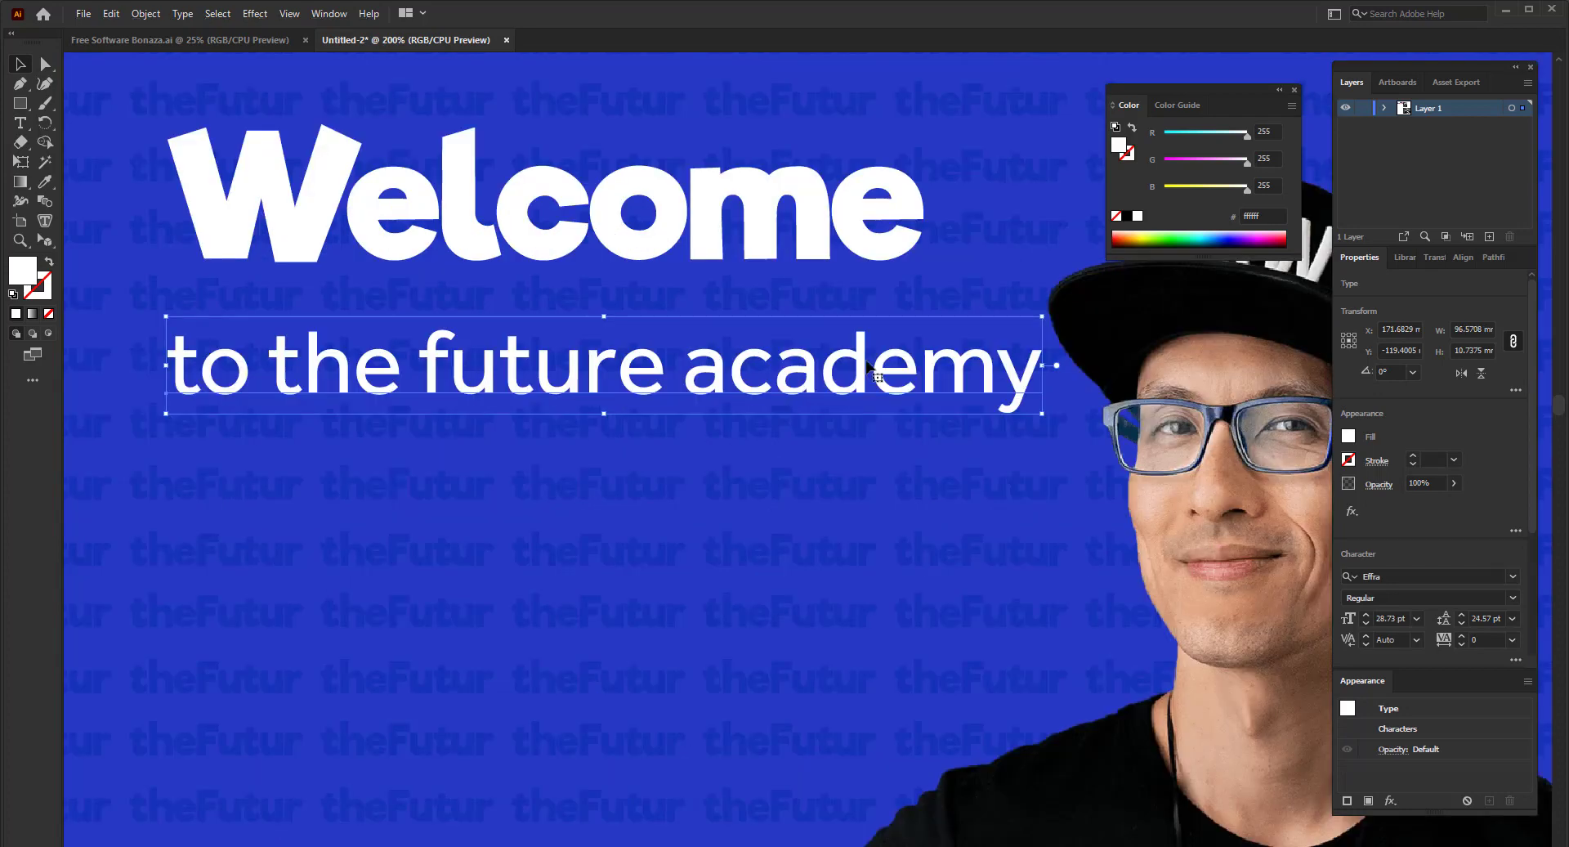
{"action": "left_click_drag", "start_coordinate": [1046, 372], "coordinate": [922, 372]}
{"action": "mouse_move", "coordinate": [669, 388]}
{"action": "left_mouse_down"}
{"action": "mouse_move", "coordinate": [669, 348]}
{"action": "mouse_move", "coordinate": [669, 371]}
{"action": "left_mouse_up"}
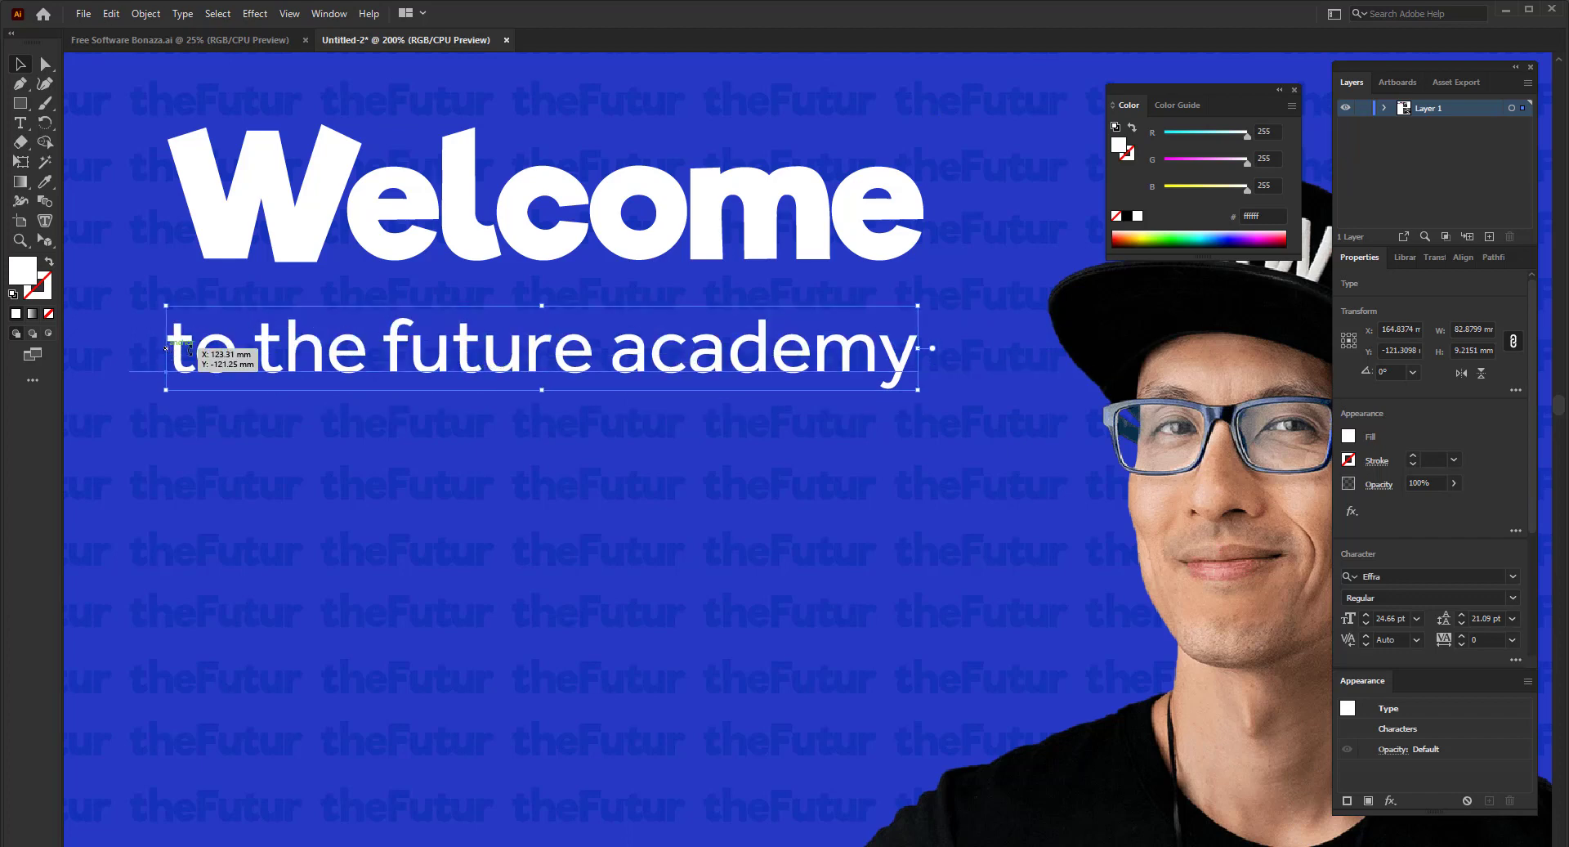
- Shrink the tagline to about 21.3 pt, keeping its right end under the end of "Welcome", and tuck it directly beneath
{"action": "left_click_drag", "start_coordinate": [166, 348], "coordinate": [268, 348]}
{"action": "left_click_drag", "start_coordinate": [600, 337], "coordinate": [600, 309]}
{"action": "scroll", "coordinate": [489, 358], "scroll_direction": "down", "scroll_amount": 4}
{"action": "scroll", "coordinate": [489, 358], "scroll_direction": "up", "scroll_amount": 2}
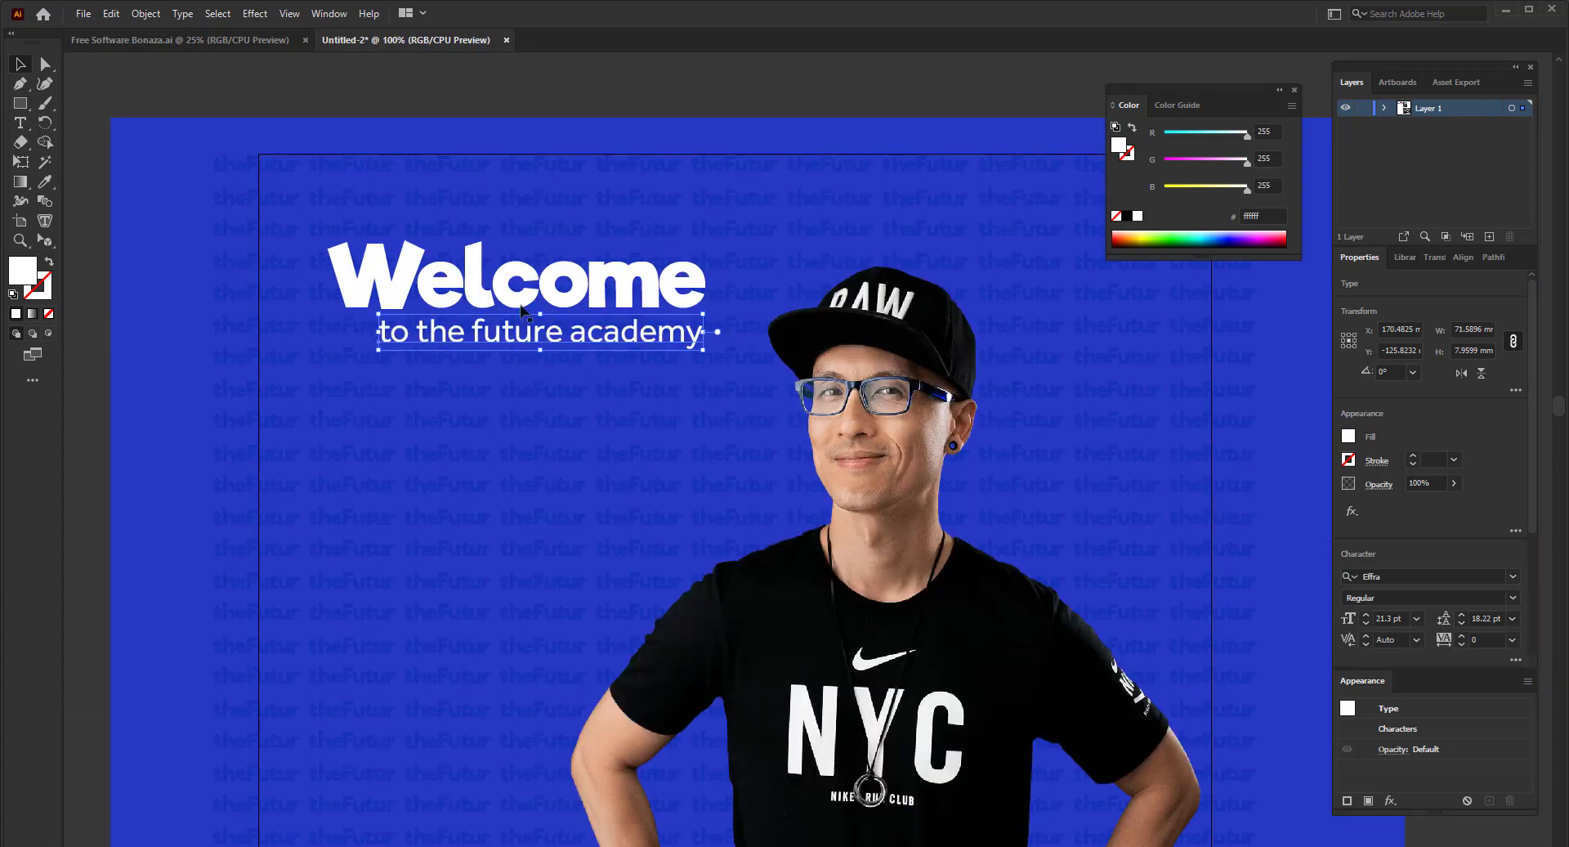
- Select "Welcome" together with its tagline and move both slightly down on the blue background
{"action": "left_click", "coordinate": [520, 307], "text": "shift"}
{"action": "left_click_drag", "start_coordinate": [523, 343], "coordinate": [605, 400]}
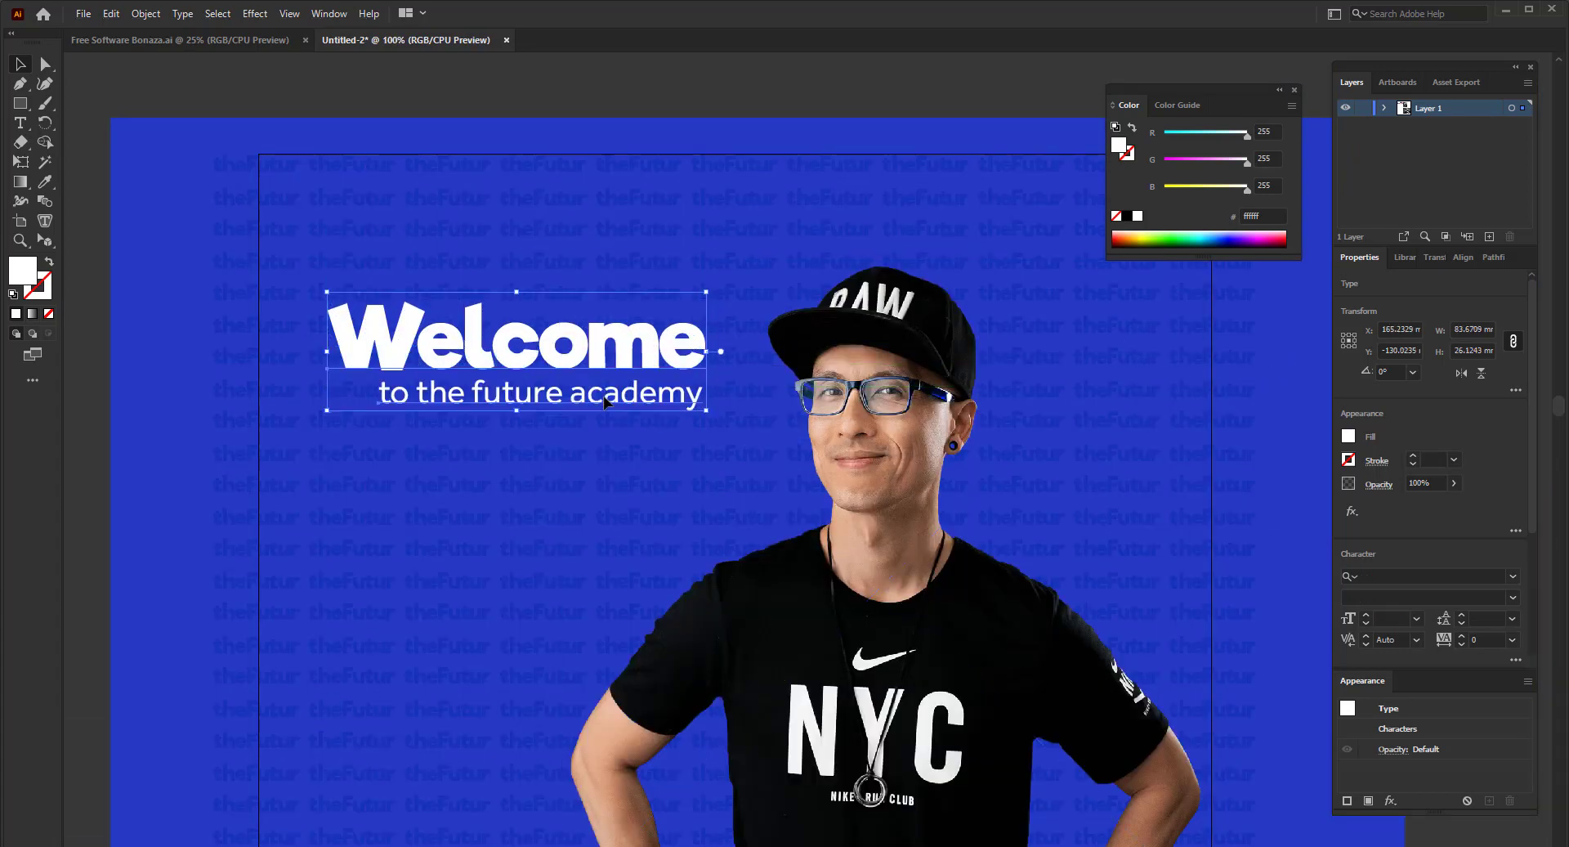
{"action": "left_click", "coordinate": [515, 411]}
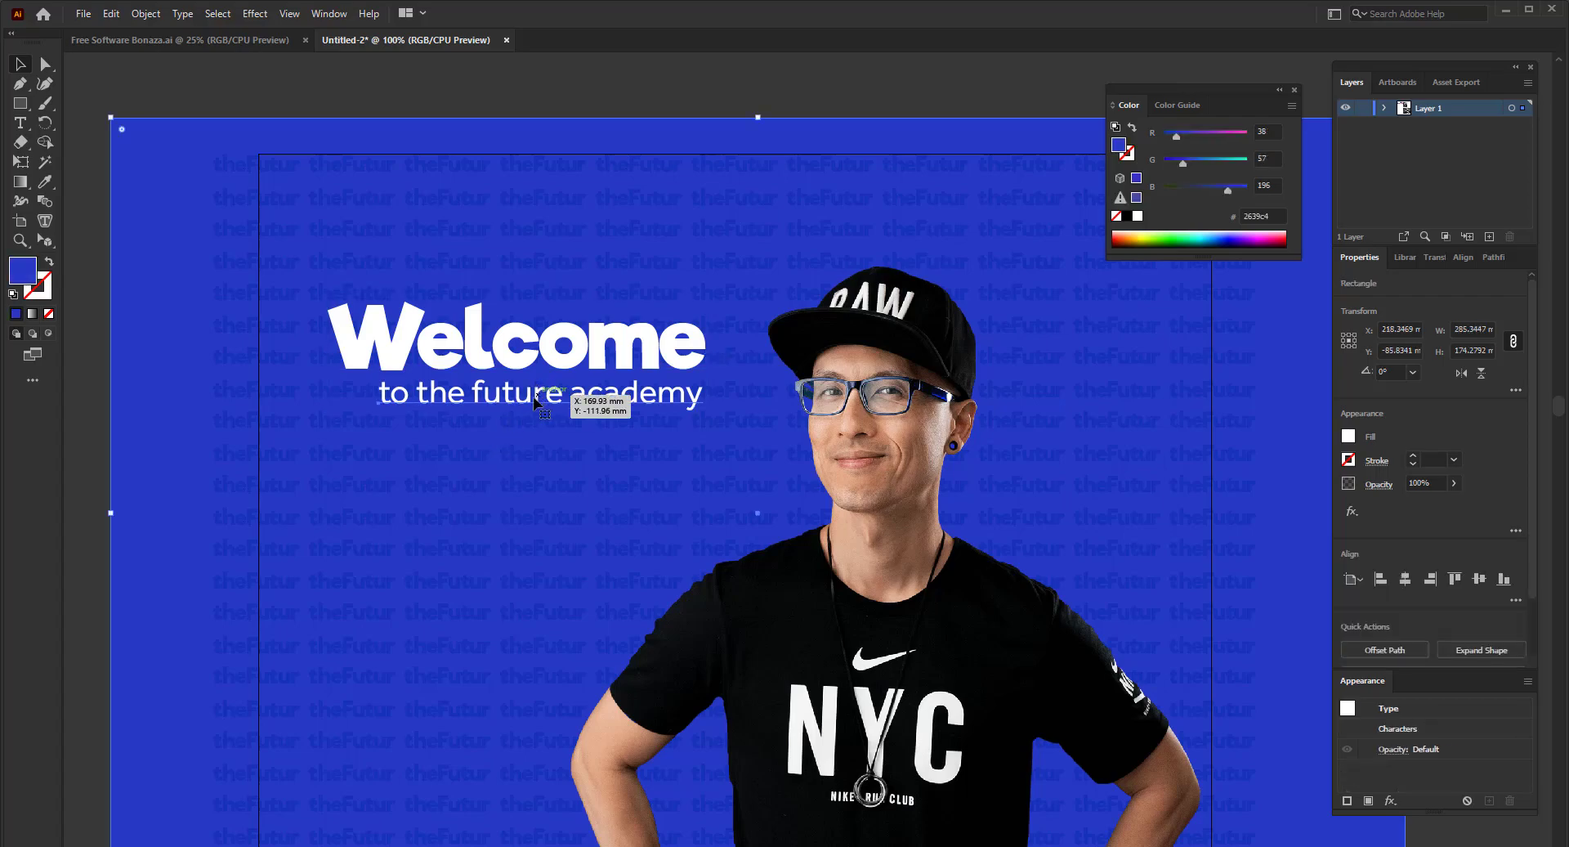
{"action": "left_click", "coordinate": [535, 396]}
- Preview the poster artwork full screen without the interface, and return to the normal view
{"action": "key", "text": "shift+f"}
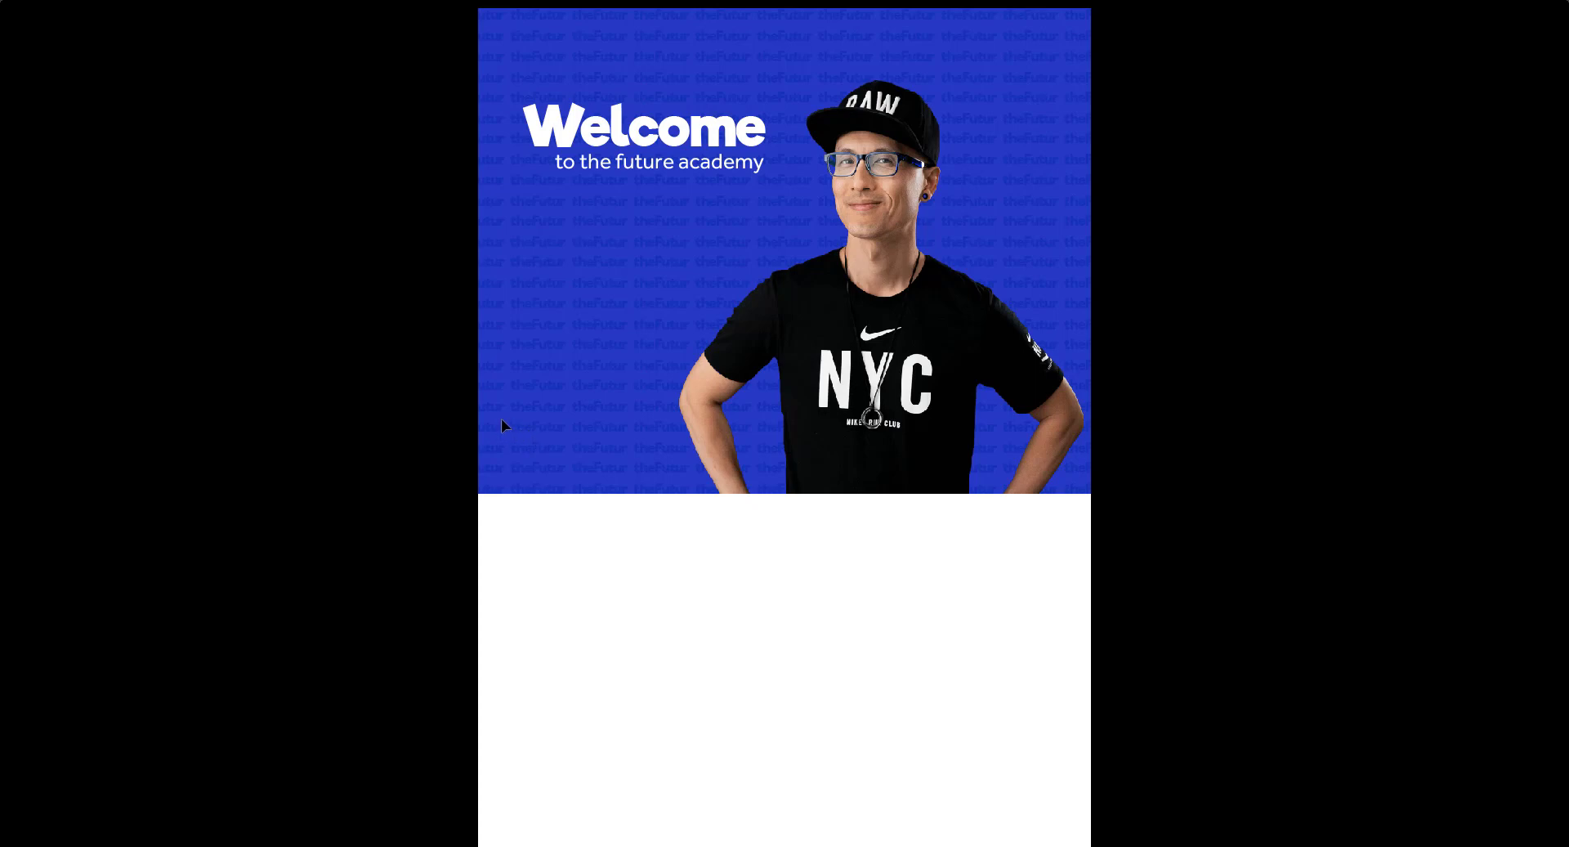
{"action": "key", "text": "Escape"}
{"action": "scroll", "coordinate": [446, 310], "scroll_direction": "down", "scroll_amount": 3}
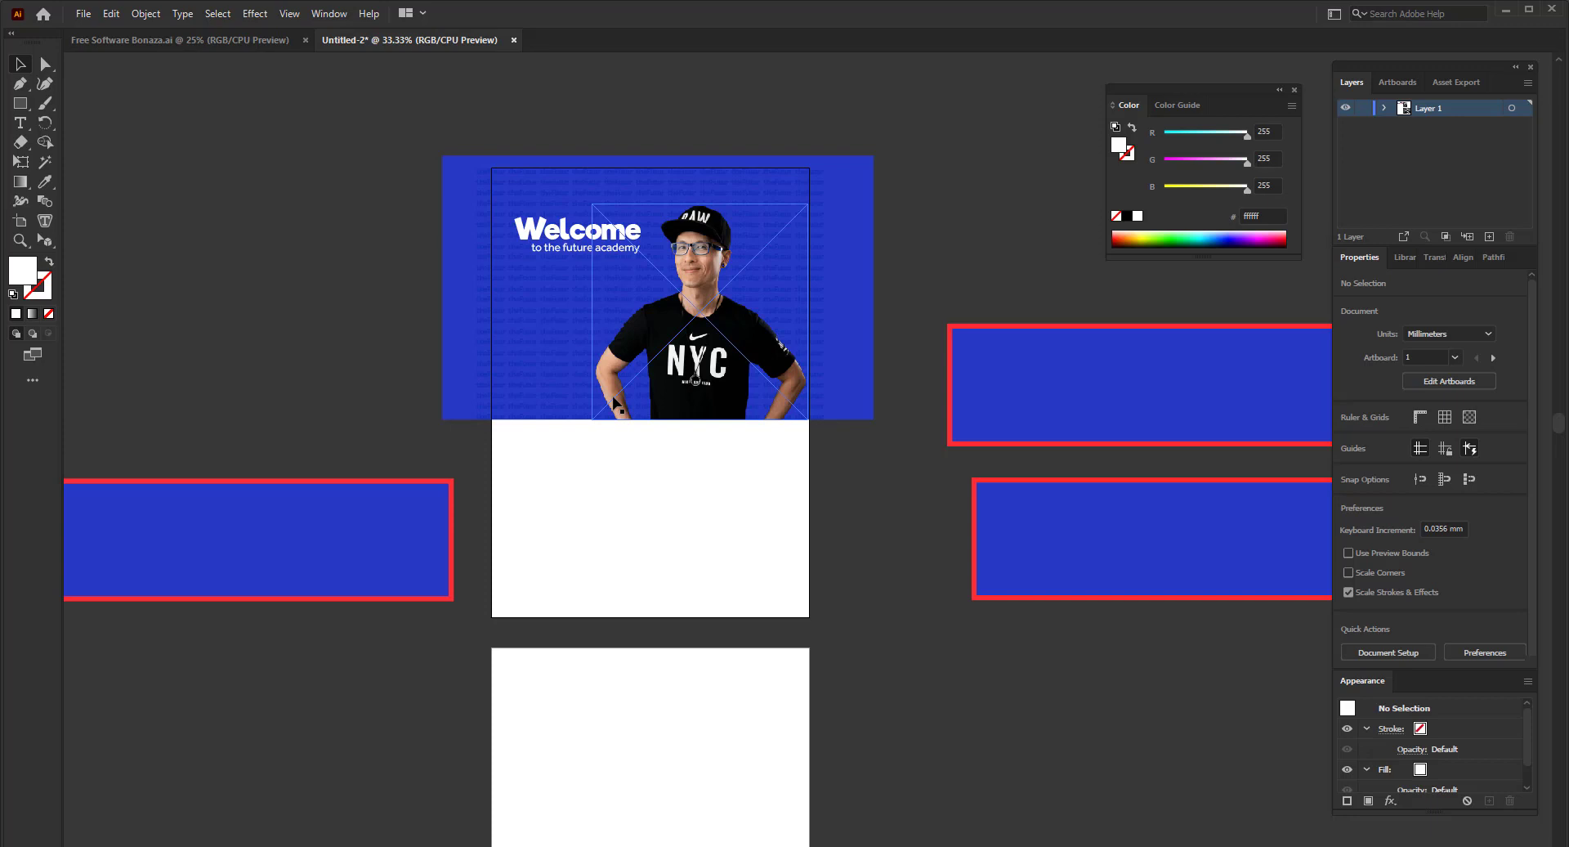
- Save the document as "Day 1 - Intro to AI Interface" in the Adobe Illustrator folder under Documents, using Illustrator 2020 format
{"action": "left_click", "coordinate": [84, 14]}
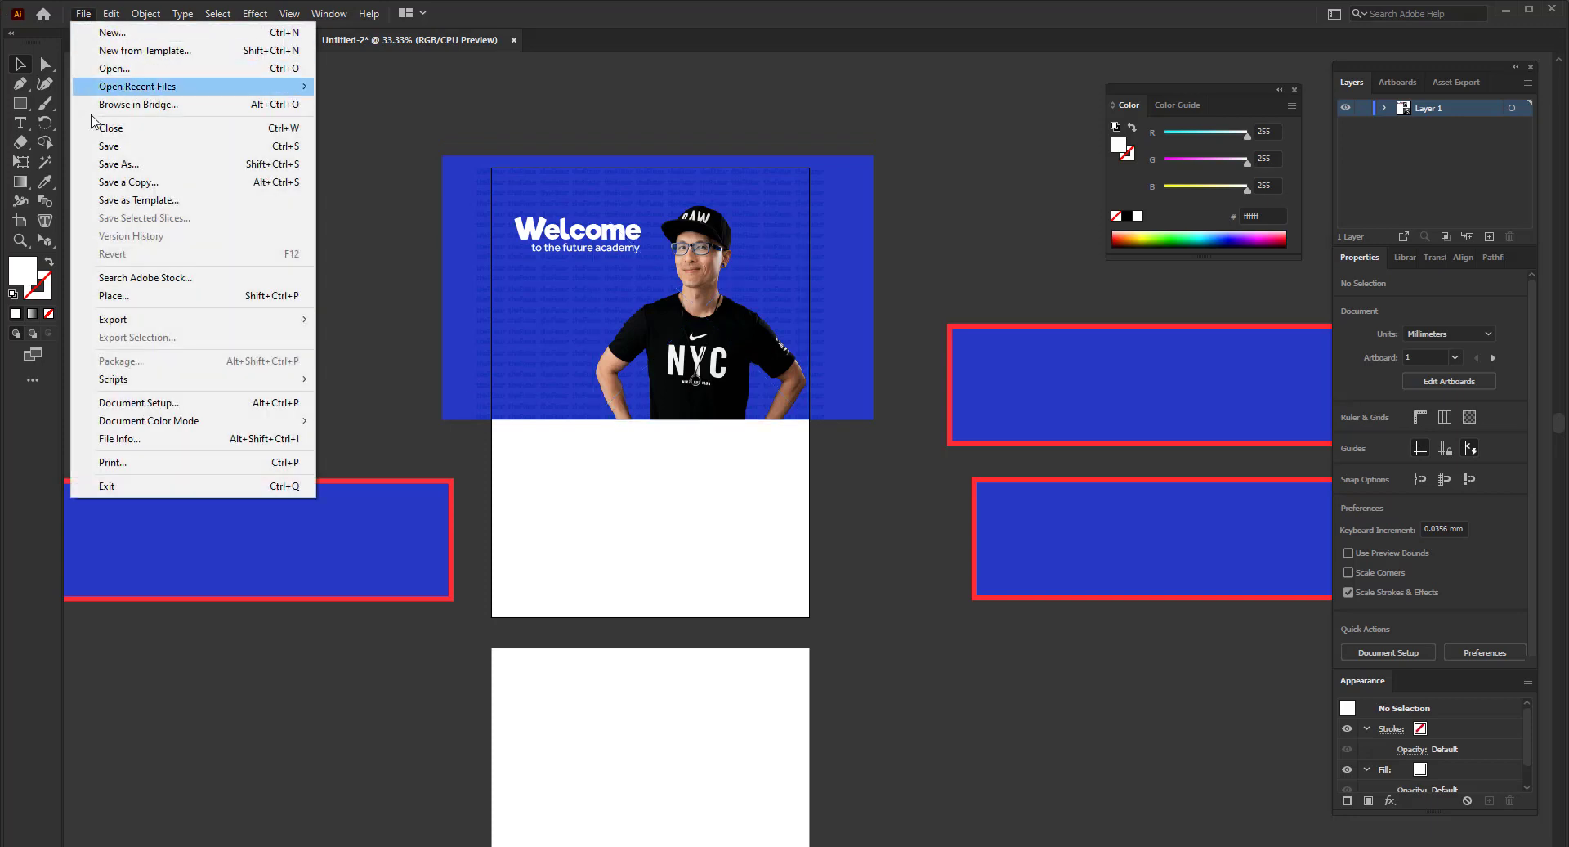
{"action": "left_click", "coordinate": [135, 149]}
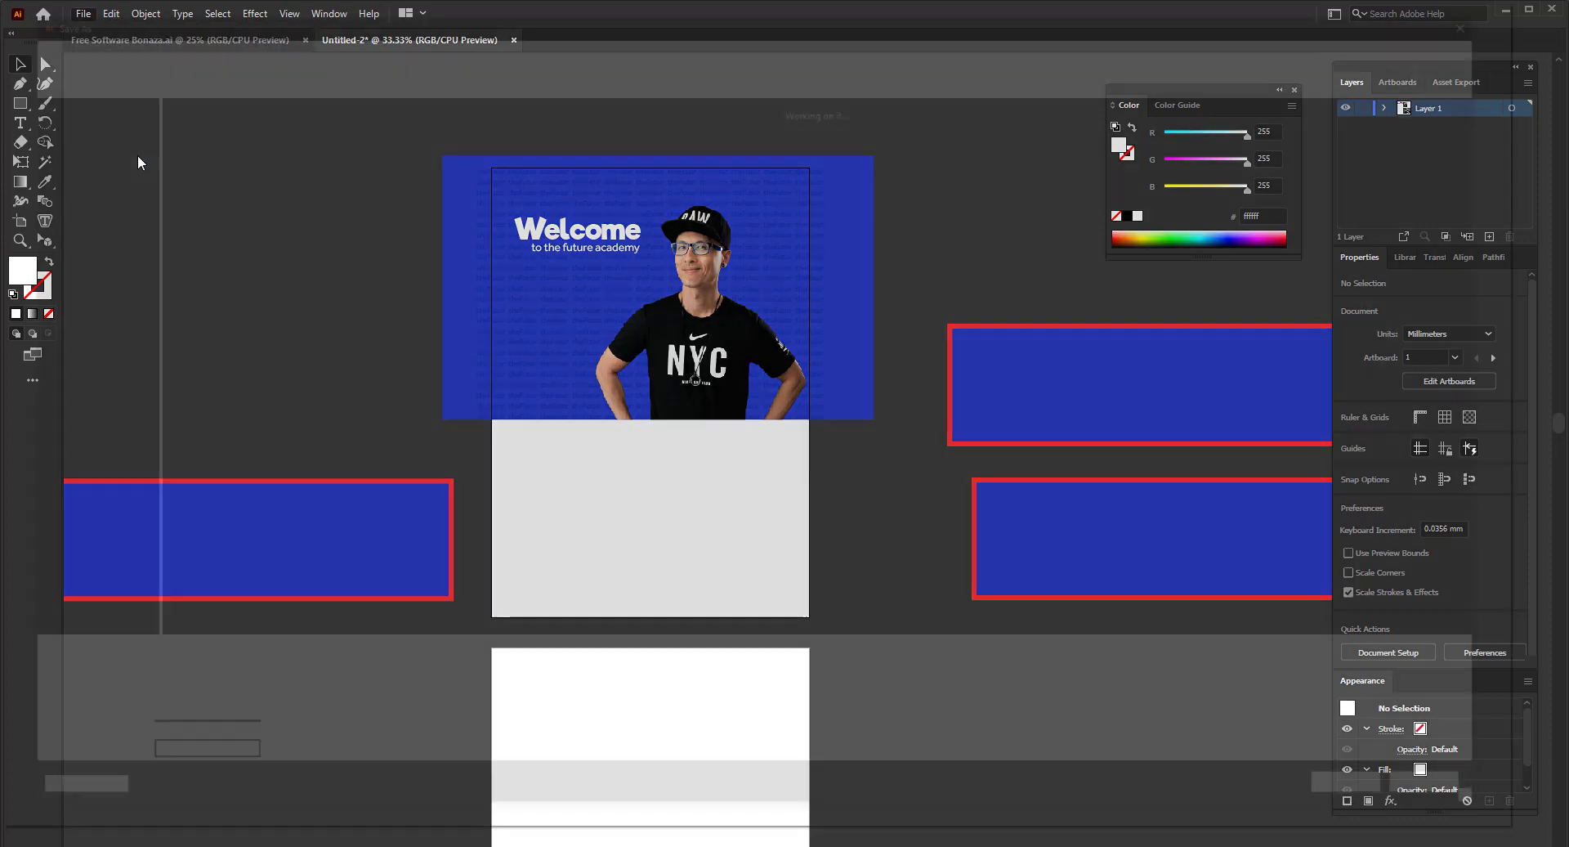
{"action": "left_click", "coordinate": [74, 277]}
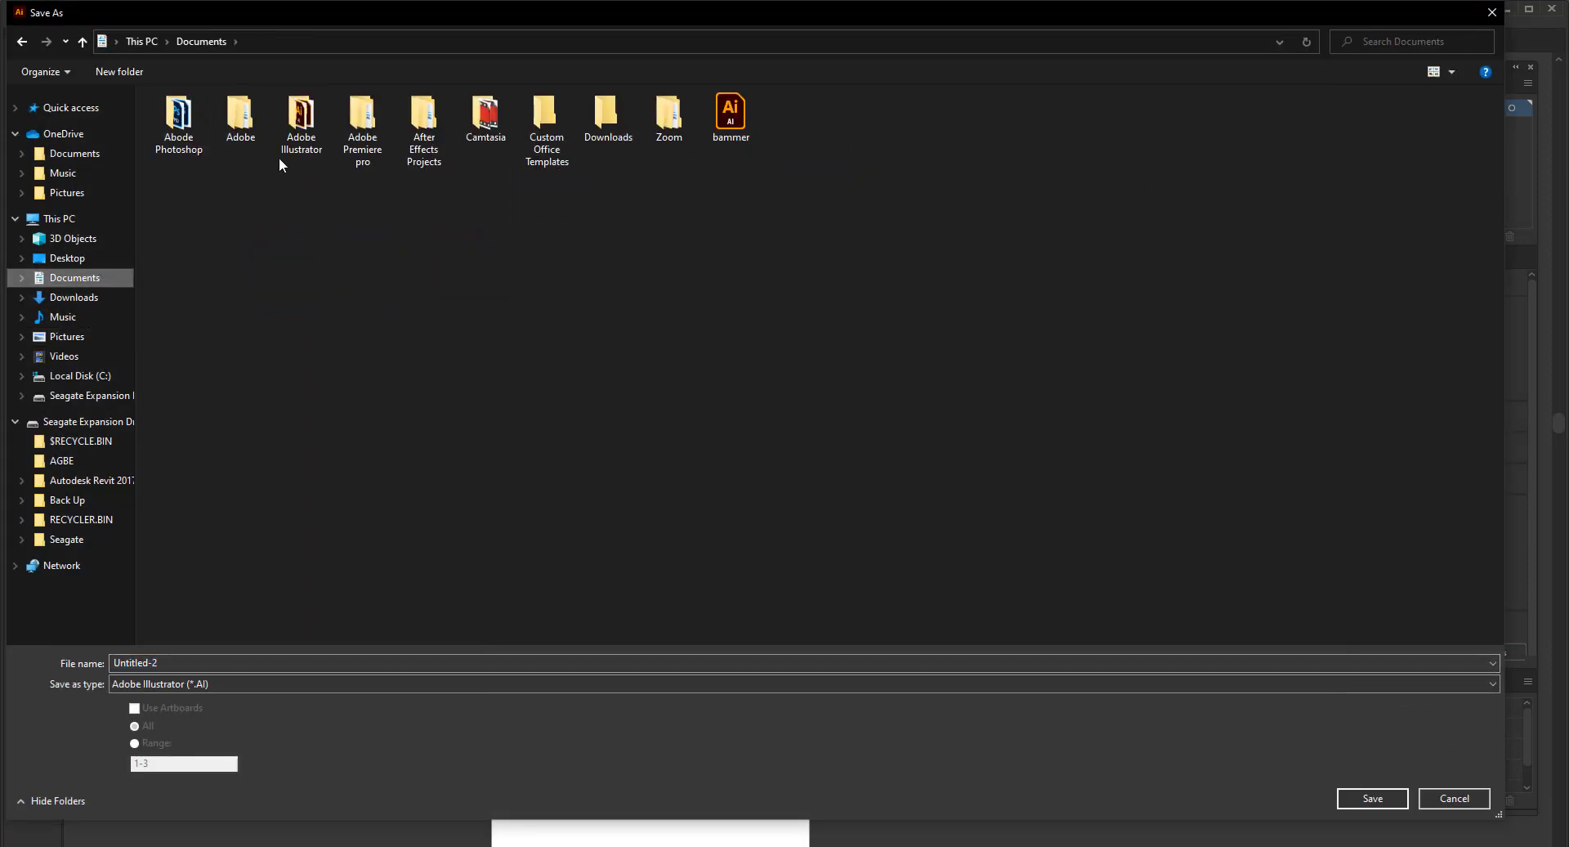
{"action": "left_click", "coordinate": [292, 145]}
{"action": "double_click", "coordinate": [293, 145]}
{"action": "left_click", "coordinate": [196, 663]}
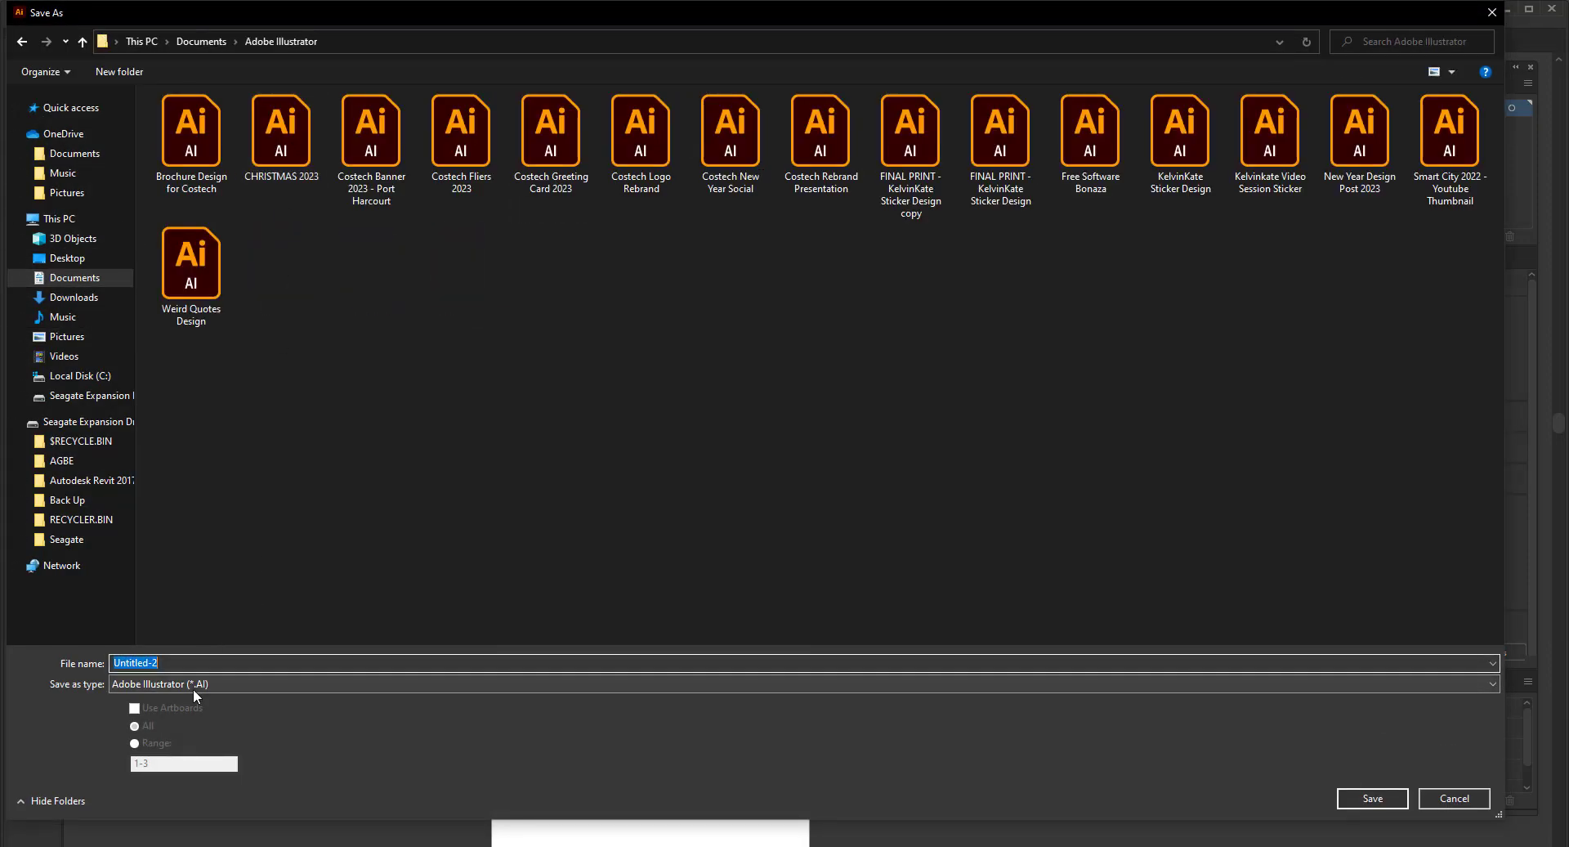
{"action": "type", "text": "Day 1 - Intro to AI Interface"}
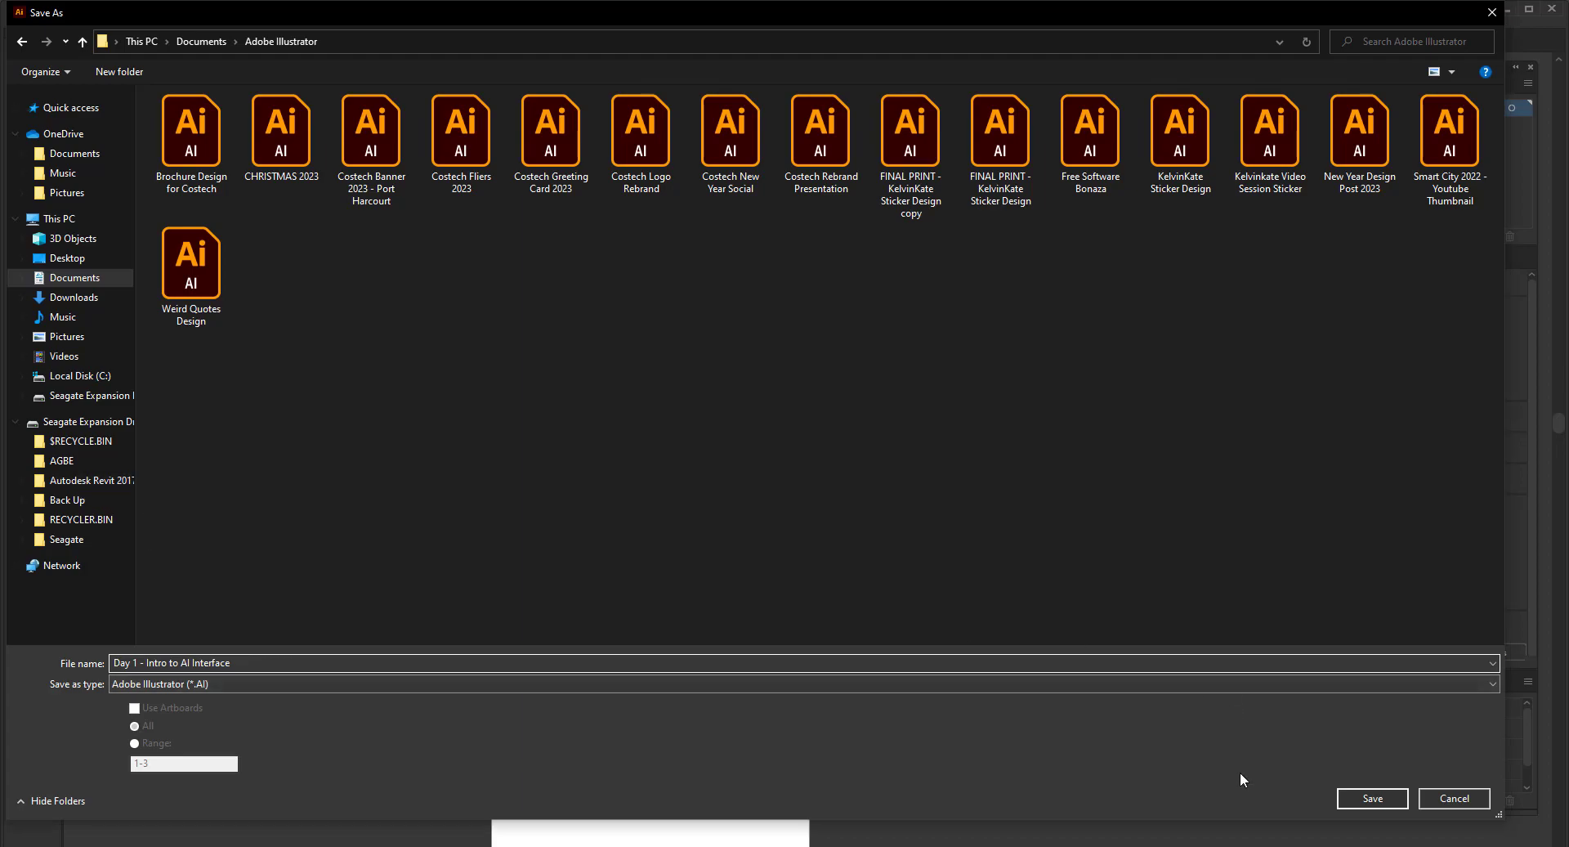
{"action": "left_click", "coordinate": [1391, 797]}
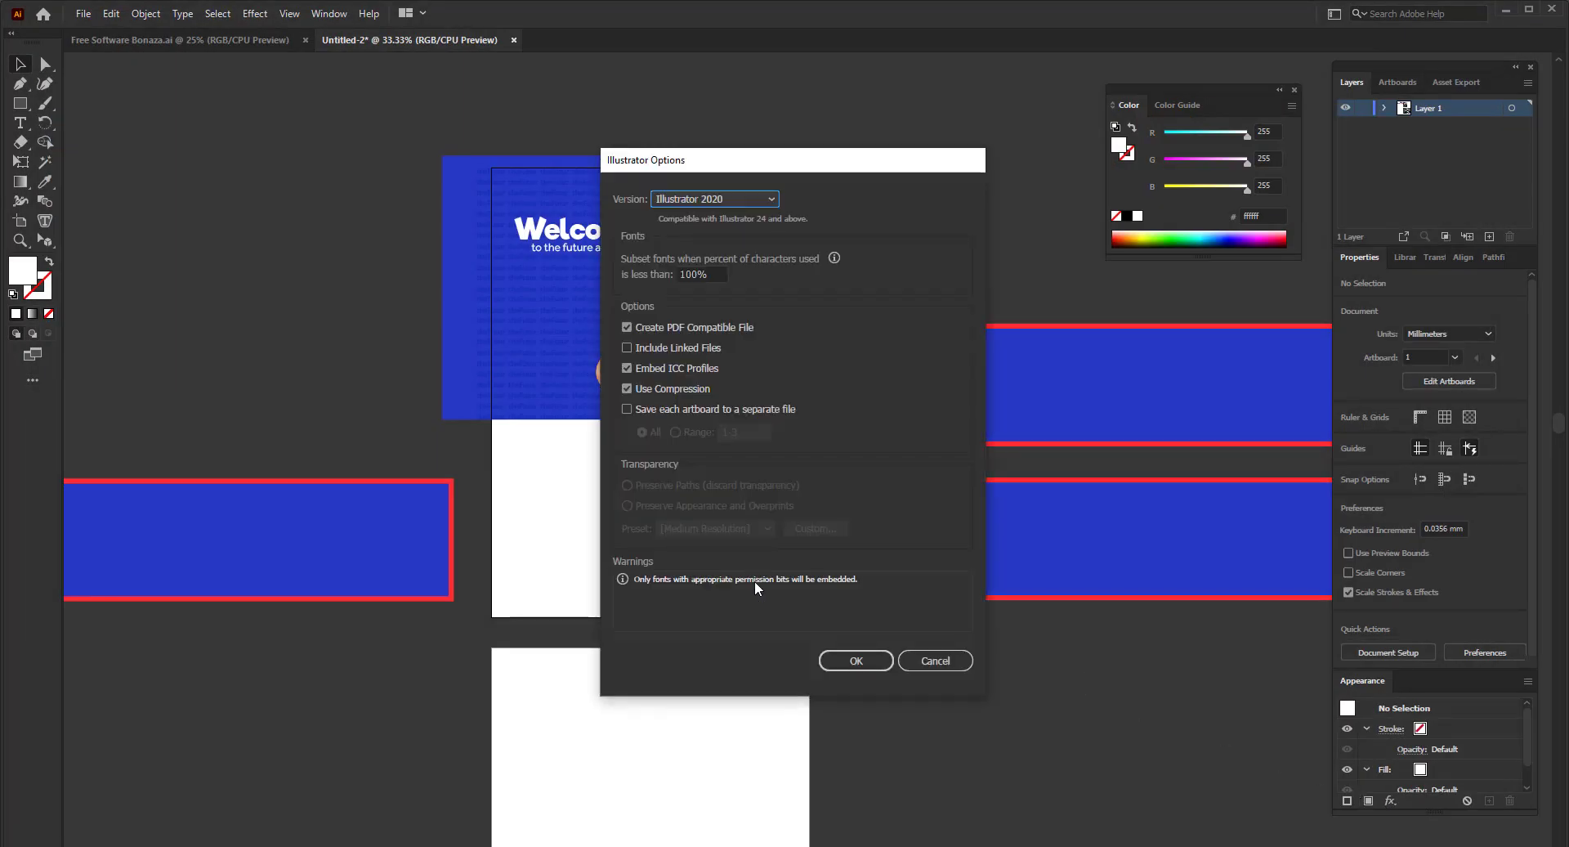
{"action": "left_click", "coordinate": [852, 664]}
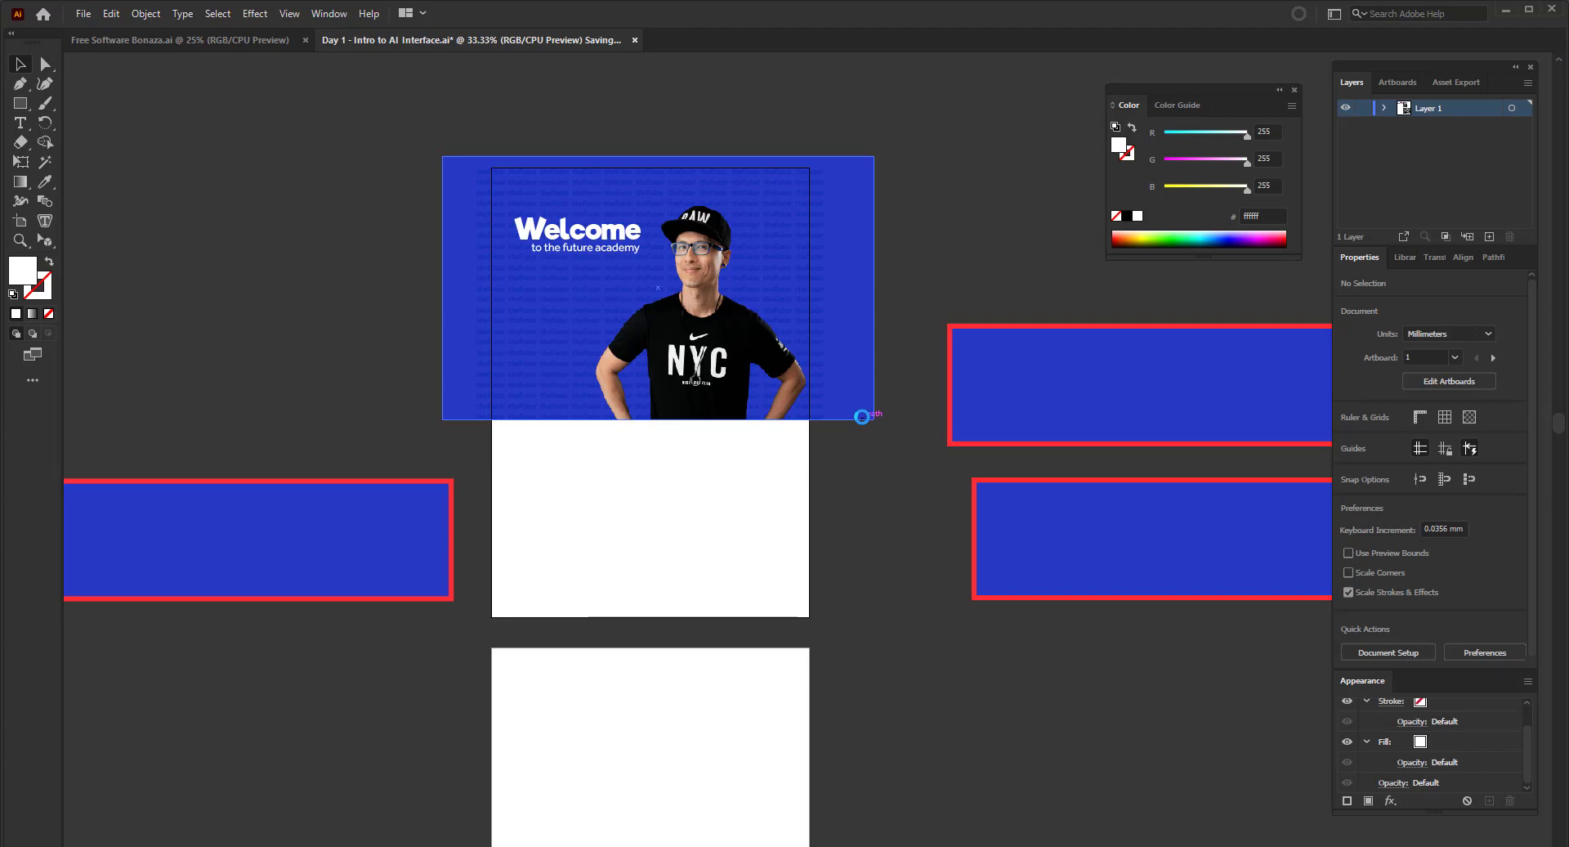
{"action": "scroll", "coordinate": [589, 231], "scroll_direction": "up", "scroll_amount": 3}
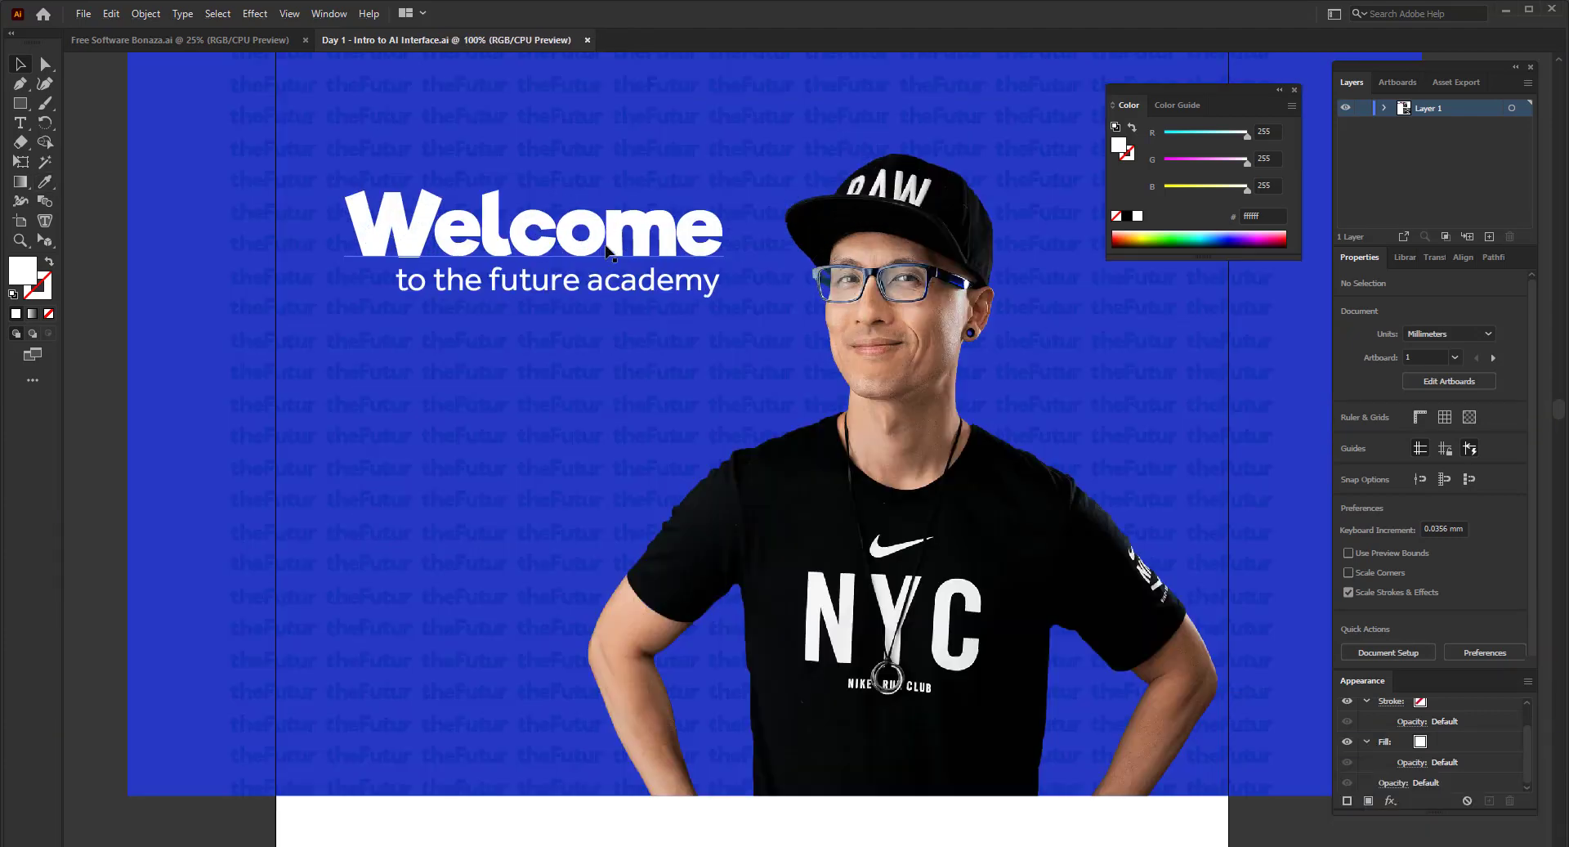
{"action": "scroll", "coordinate": [409, 290], "scroll_direction": "down", "scroll_amount": 3}
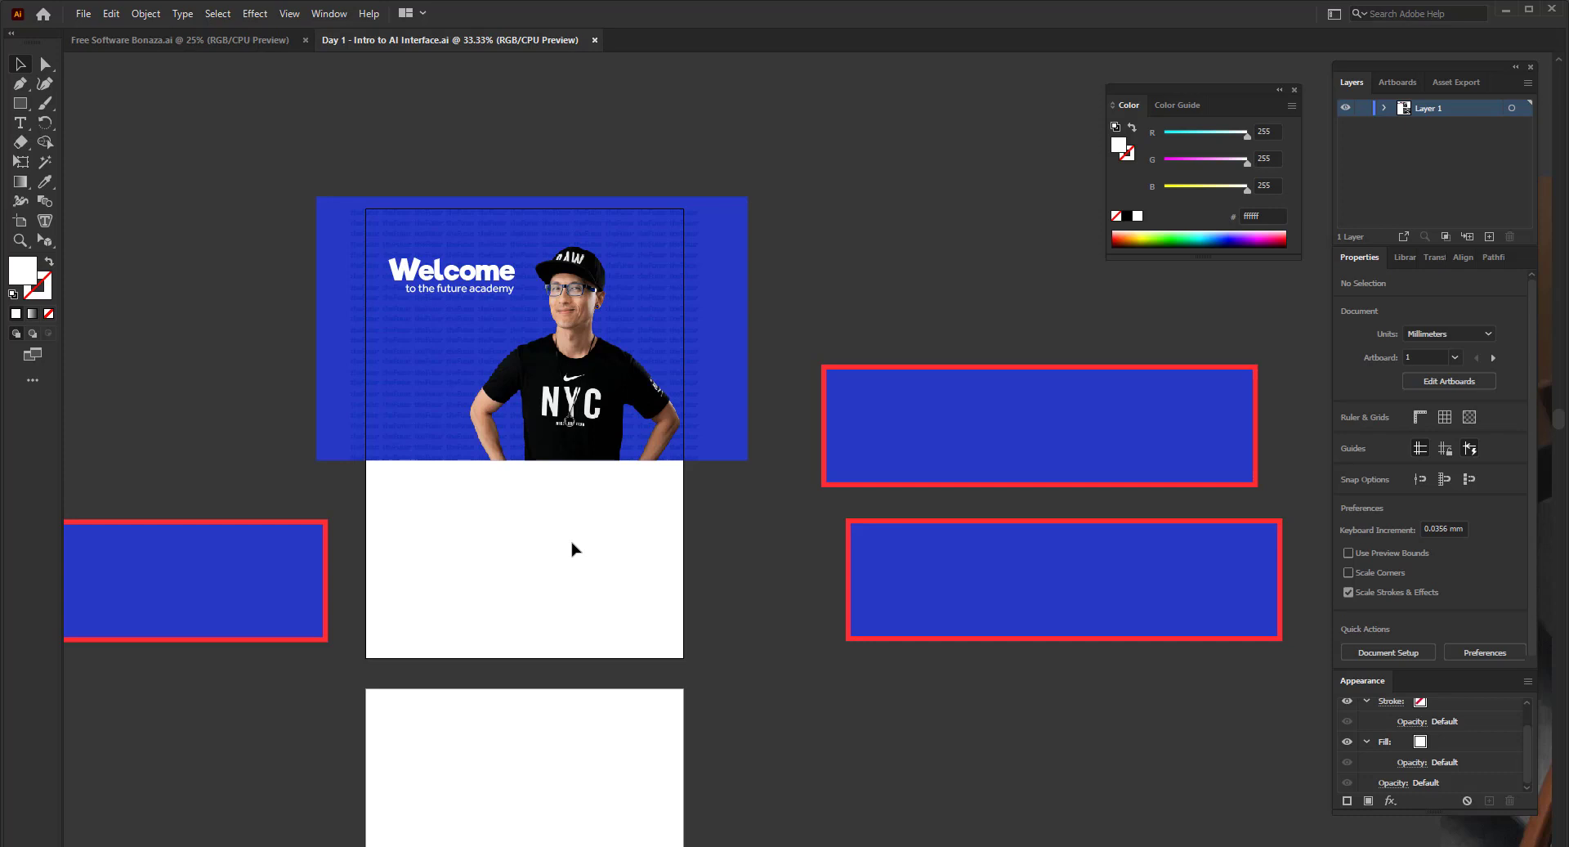
{"action": "left_click", "coordinate": [85, 18]}
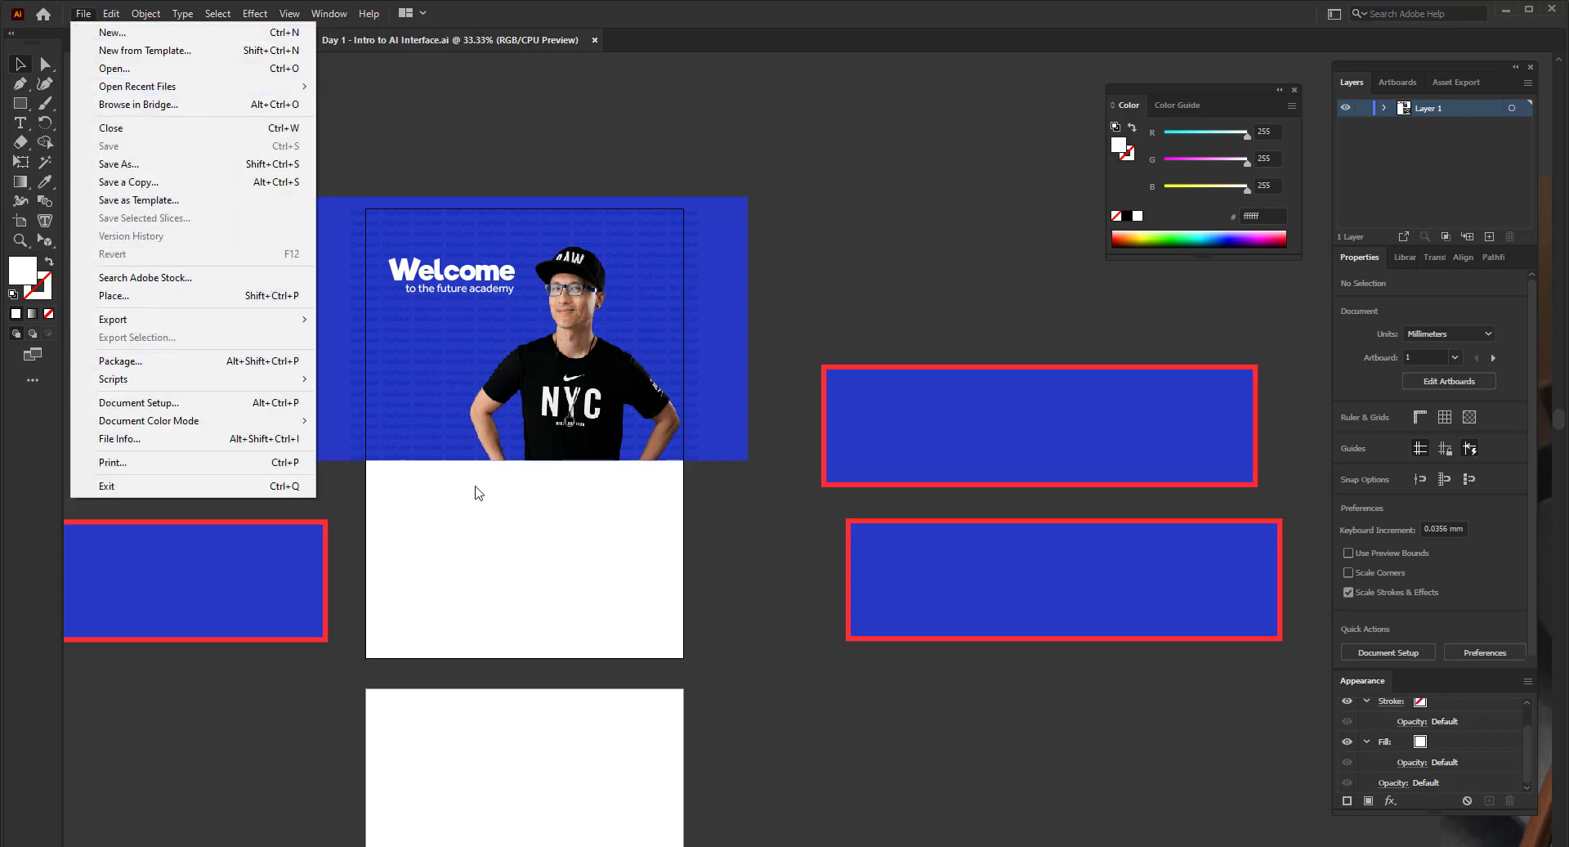
{"action": "left_click", "coordinate": [563, 520]}
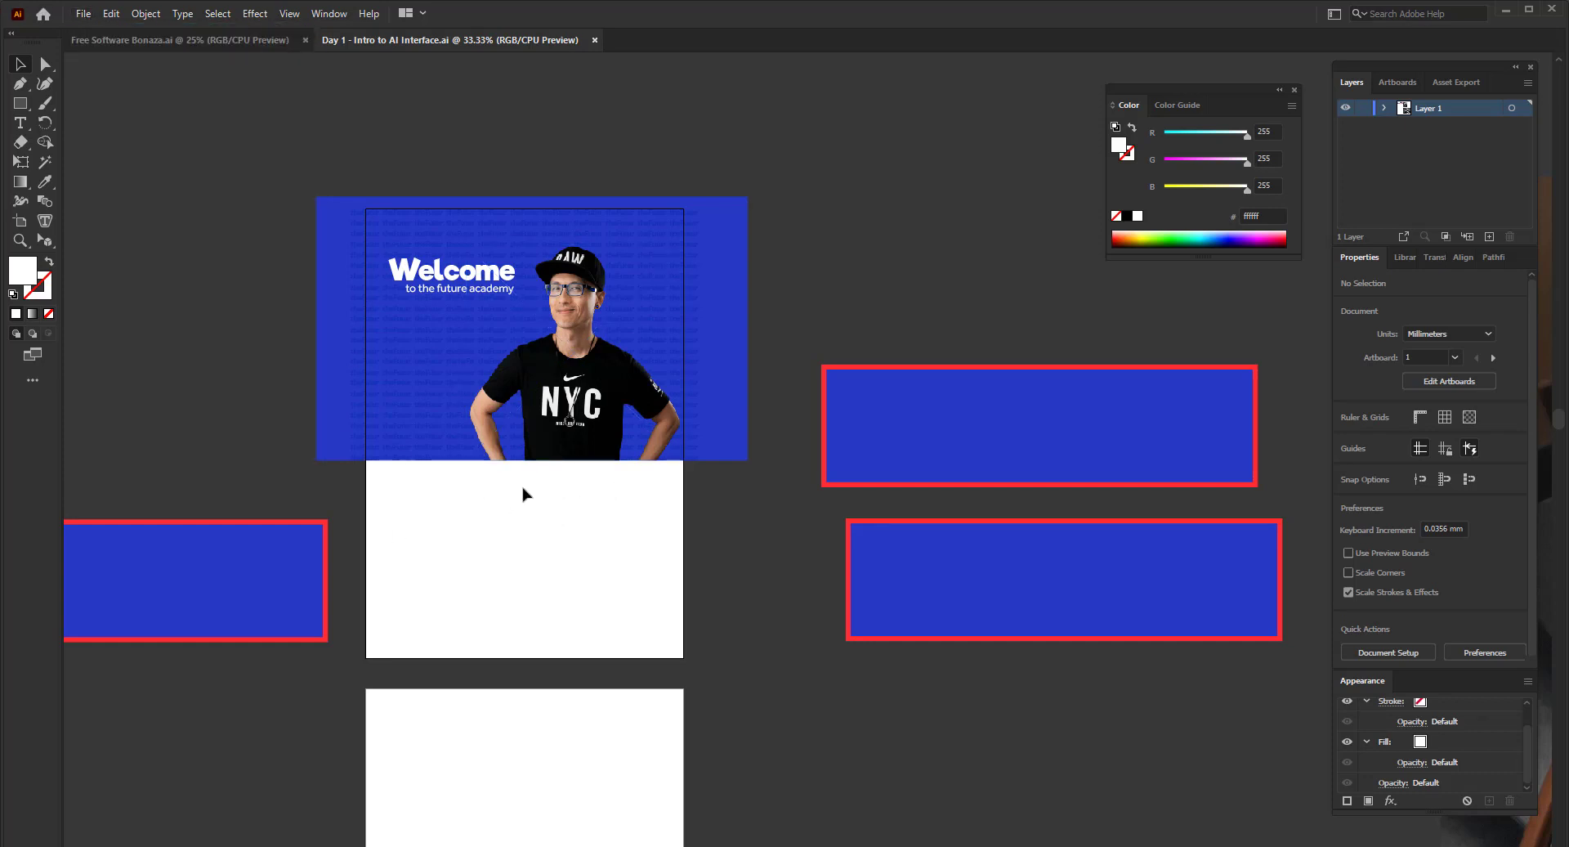